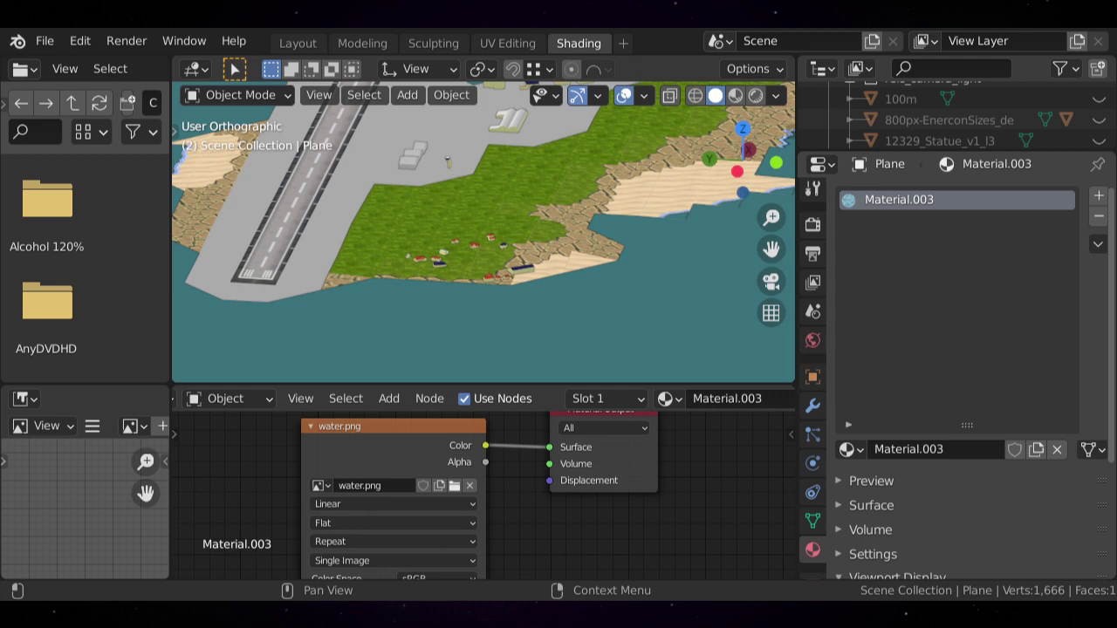
- Examine the overall island terrain, from the airport peninsula to the hills, the statue and the surrounding water
scroll(483, 232, "down", 4)
middle_click_drag(425, 201, 453, 267)
middle_click_drag(453, 226, 535, 215)
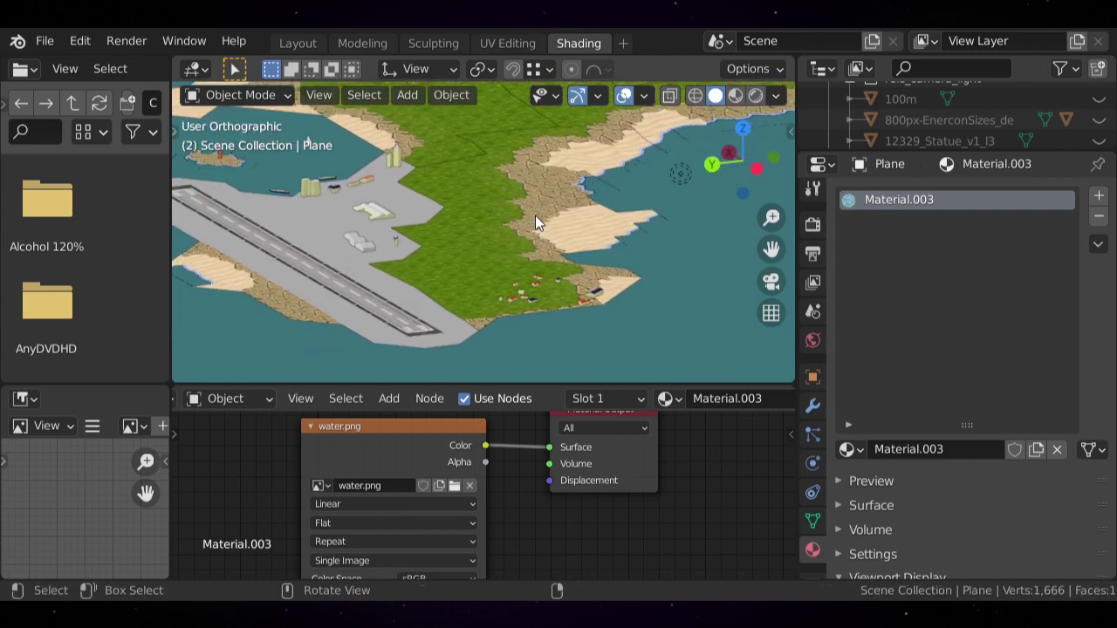
scroll(534, 215, "up", 1)
middle_click_drag(360, 202, 490, 248, "shift")
scroll(426, 213, "down", 2)
scroll(489, 248, "up", 1)
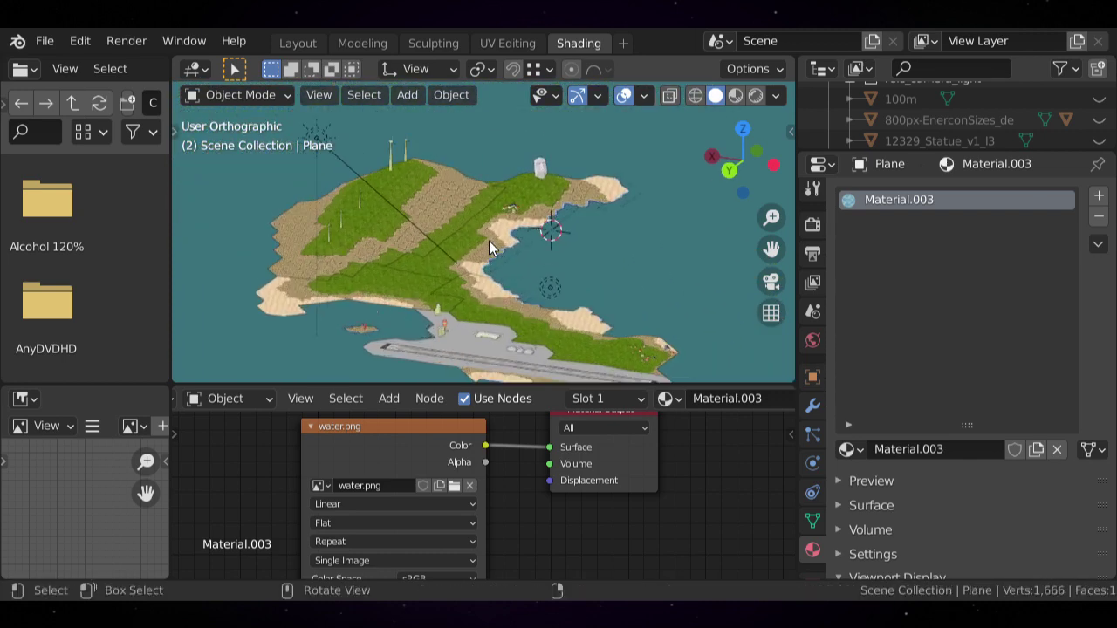
scroll(489, 241, "down", 1)
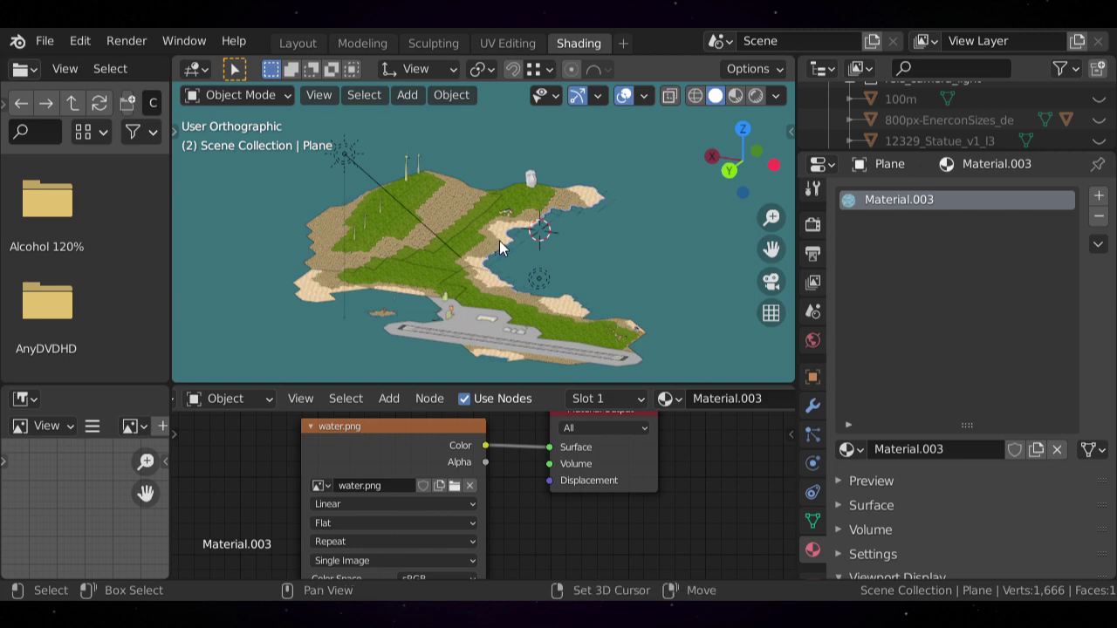
middle_click_drag(488, 240, 500, 211, "shift")
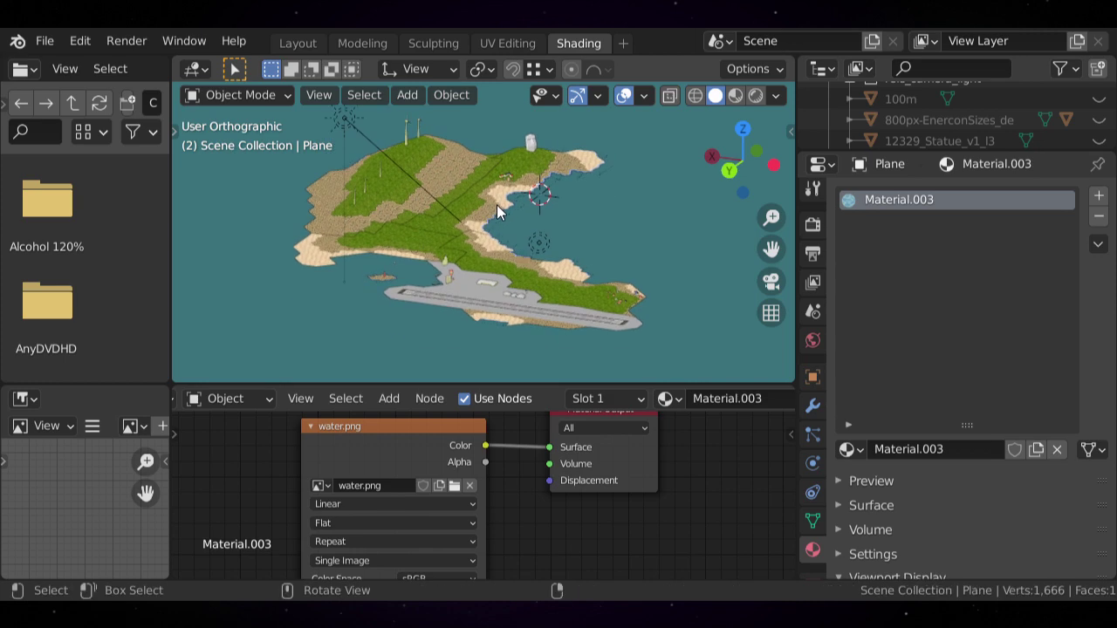
scroll(497, 206, "up", 1)
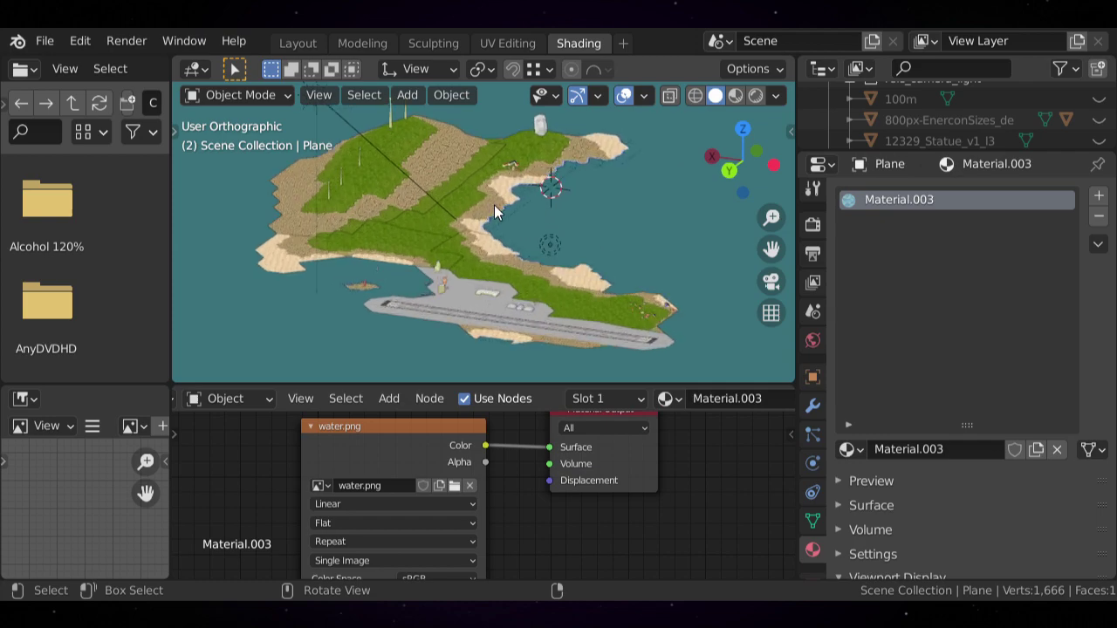
- Inspect the airport peninsula, including the runway, its apron buildings and the small rocky islet offshore
scroll(491, 210, "up", 3)
middle_click_drag(466, 250, 498, 199, "shift")
scroll(501, 198, "down", 2)
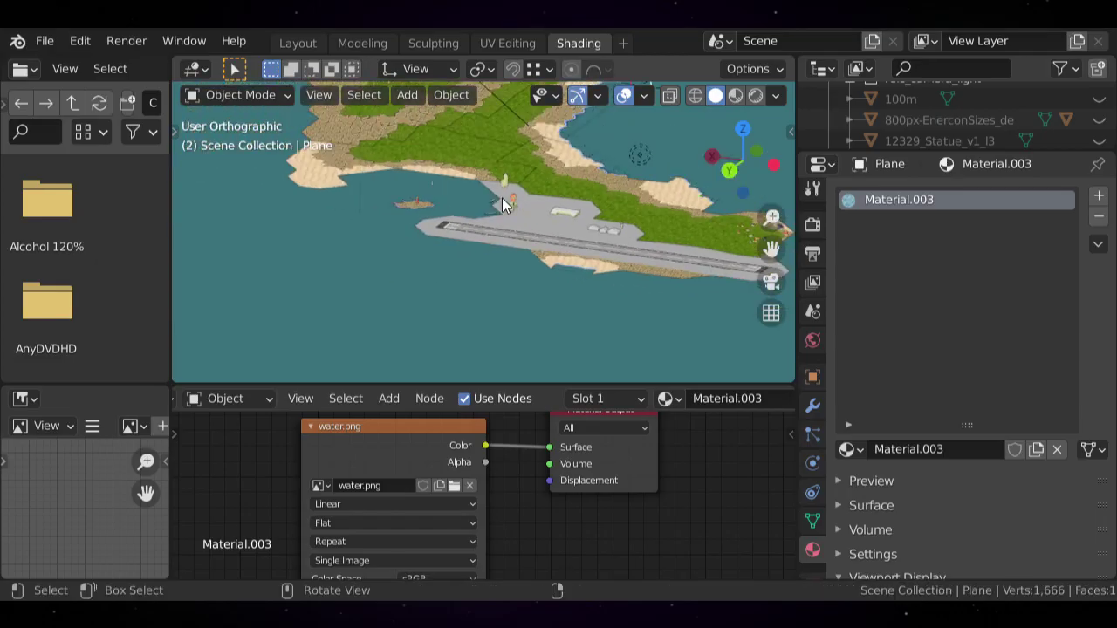
middle_click_drag(429, 212, 436, 271, "shift")
scroll(470, 274, "down", 1)
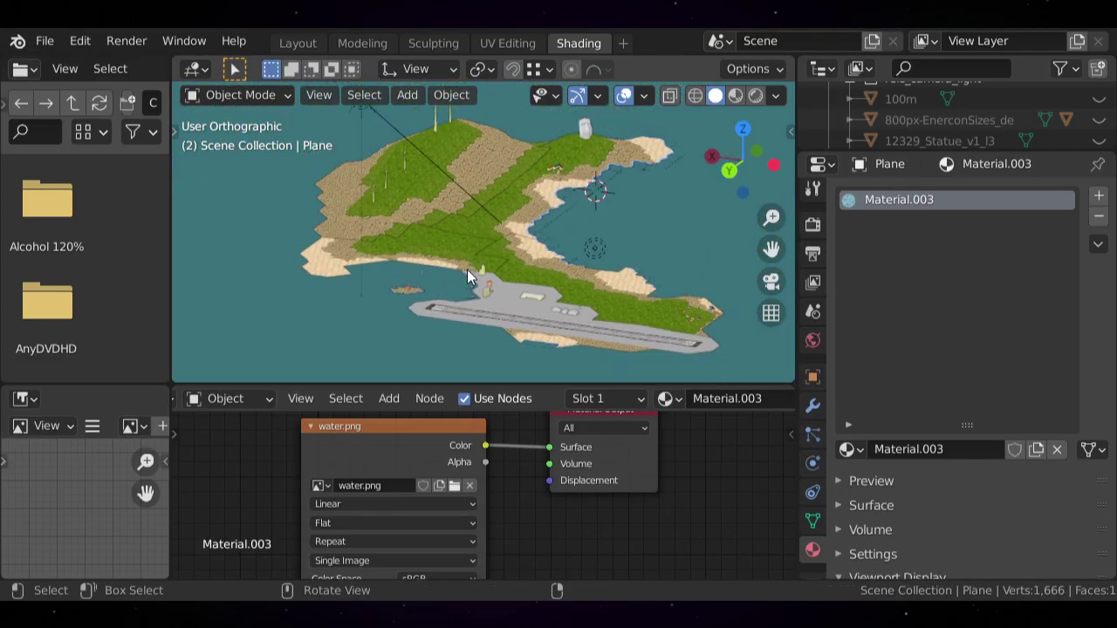
middle_click_drag(551, 257, 477, 271, "shift")
middle_click_drag(575, 283, 537, 302)
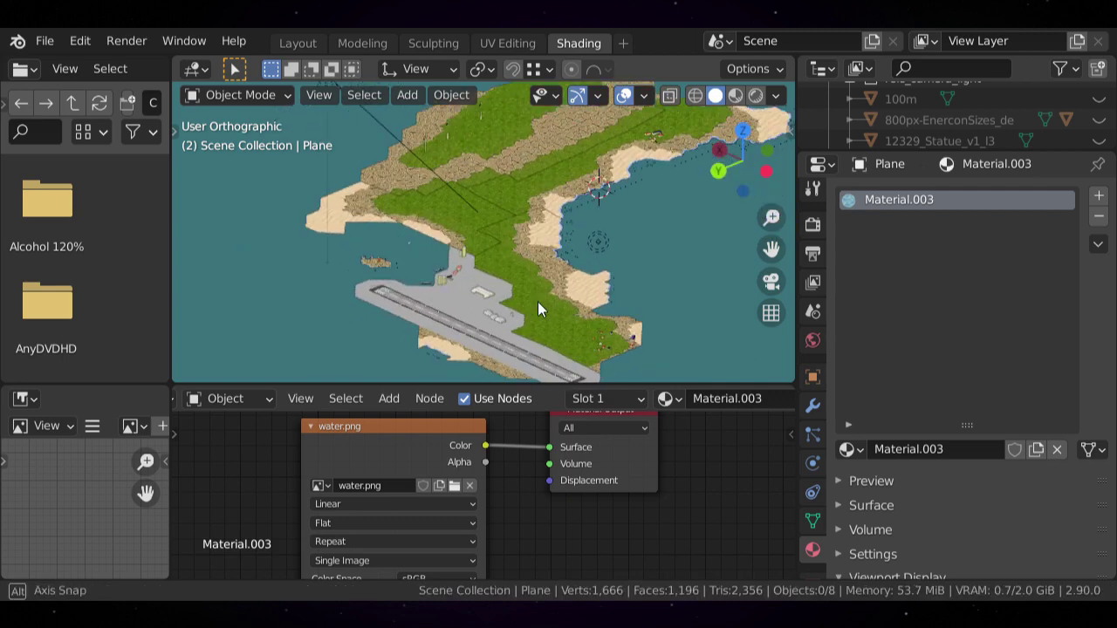
scroll(545, 295, "down", 1)
scroll(547, 294, "down", 1)
scroll(557, 288, "up", 2)
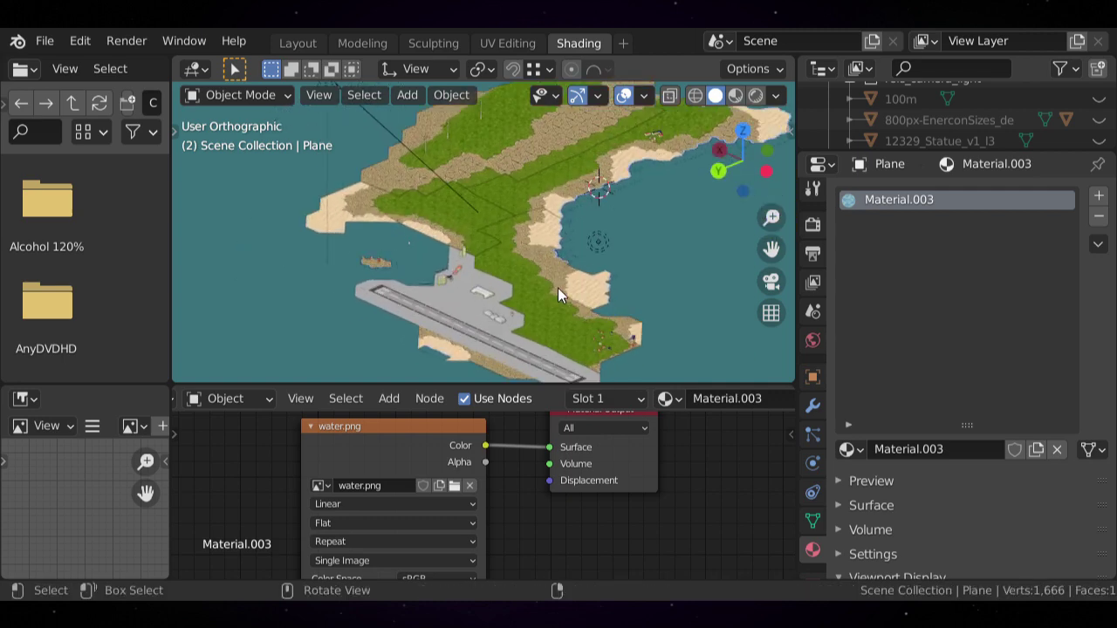
middle_click_drag(490, 300, 506, 250, "shift")
scroll(507, 247, "down", 1)
scroll(515, 247, "up", 3)
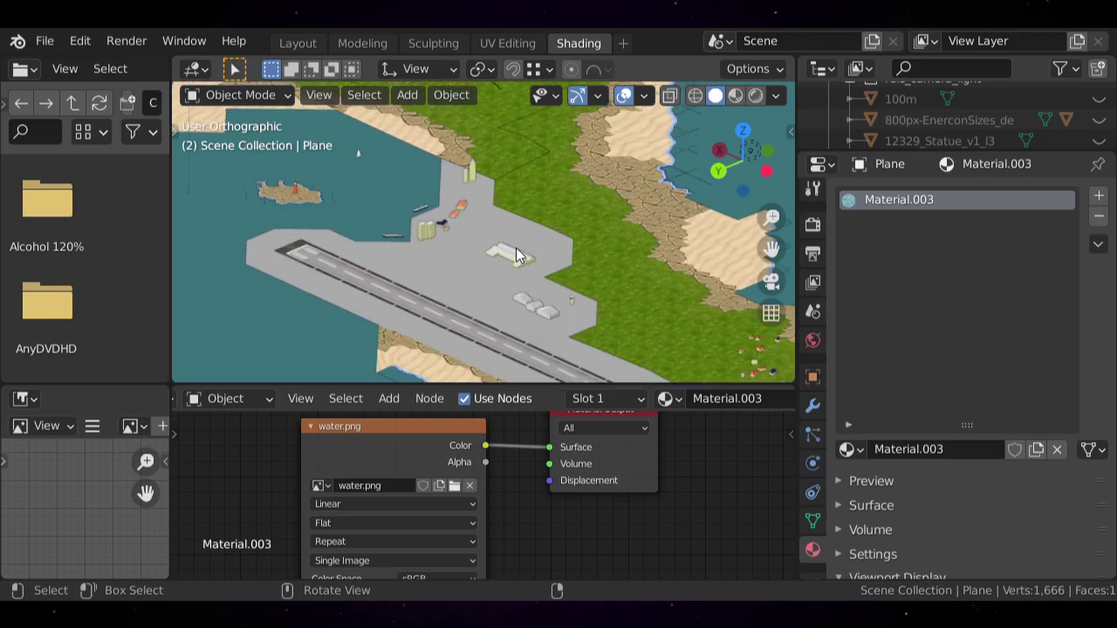
- Review the island's coastline and runway layout from above and from the peninsula's end
scroll(515, 248, "down", 2)
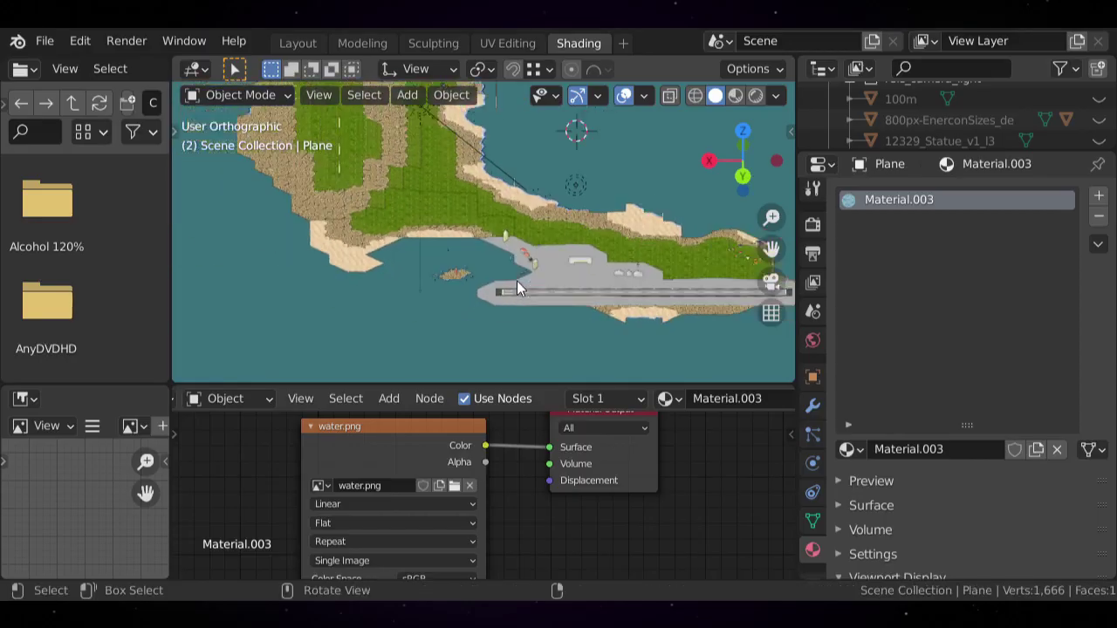
scroll(517, 281, "down", 2)
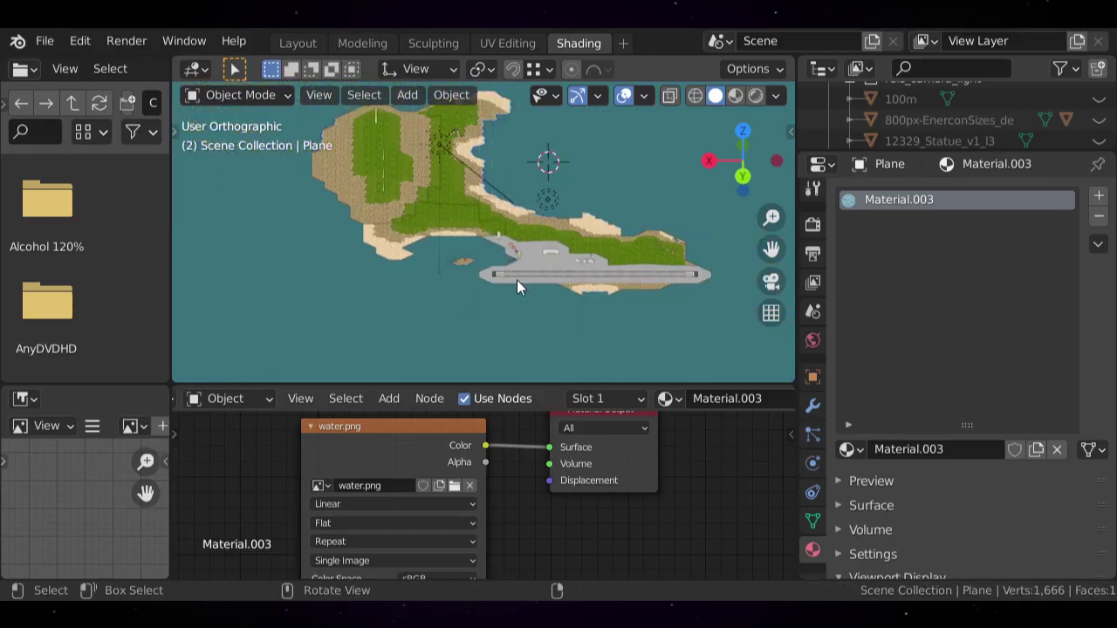
scroll(517, 281, "up", 3)
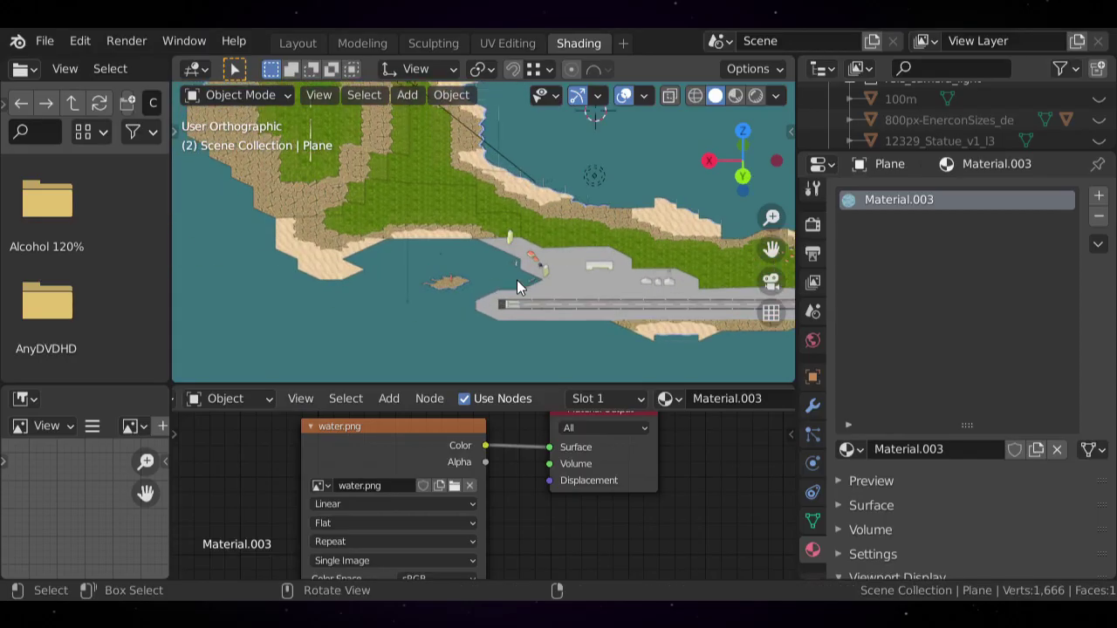
scroll(518, 282, "down", 1)
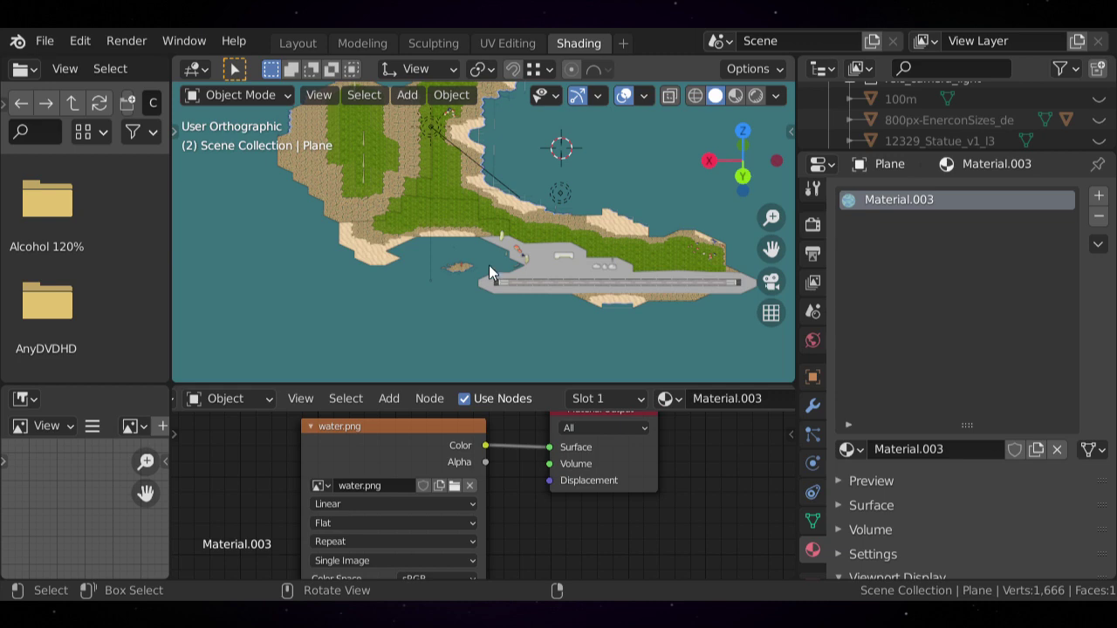
scroll(558, 279, "down", 1)
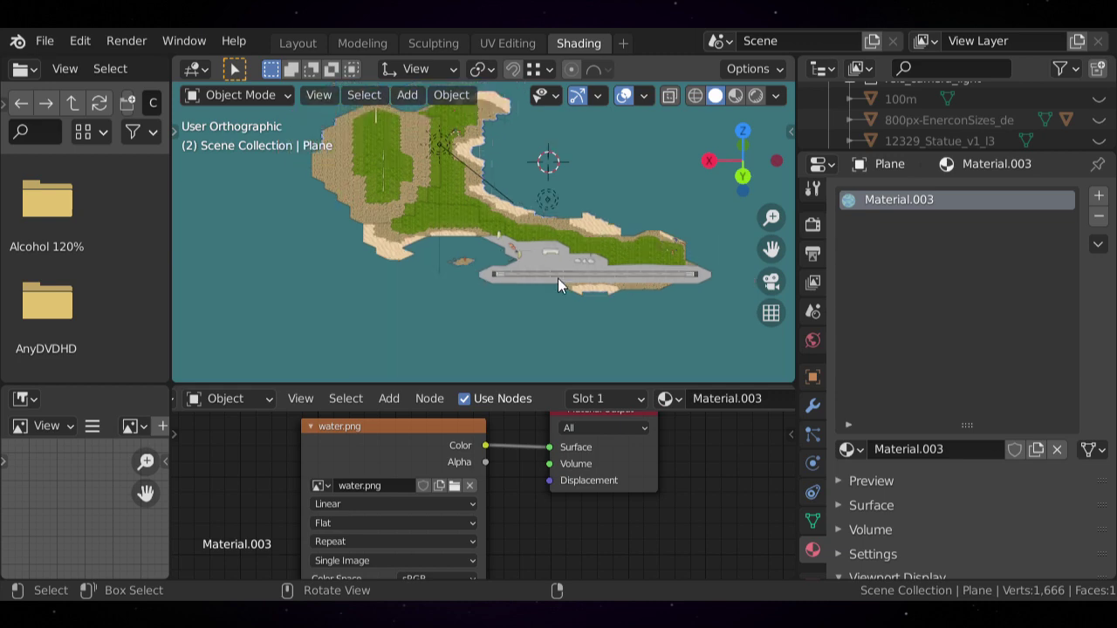
middle_click_drag(608, 226, 450, 234, "shift")
scroll(555, 268, "up", 2)
scroll(555, 268, "down", 1)
scroll(548, 268, "down", 1)
middle_click_drag(574, 254, 544, 225, "shift")
scroll(565, 259, "up", 3)
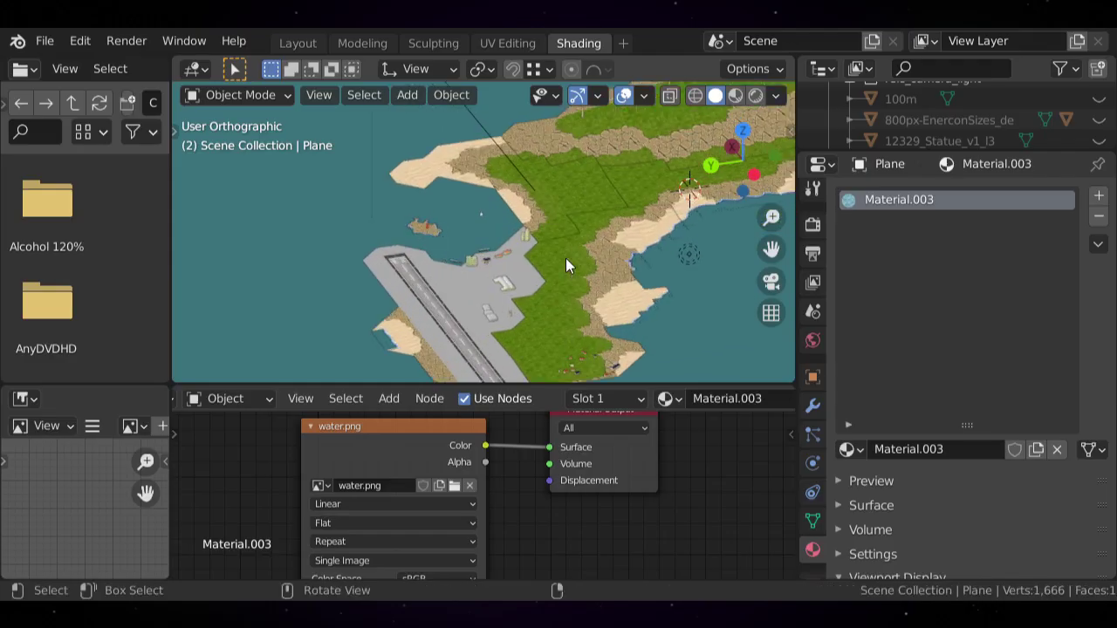
scroll(571, 258, "down", 1)
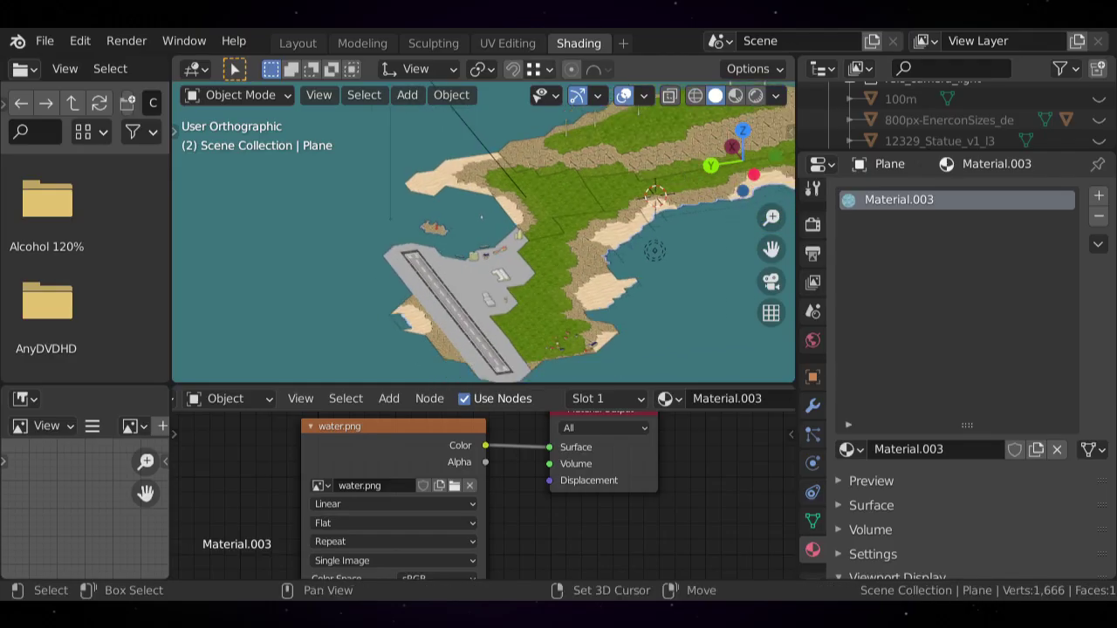
middle_click_drag(626, 280, 699, 188, "shift")
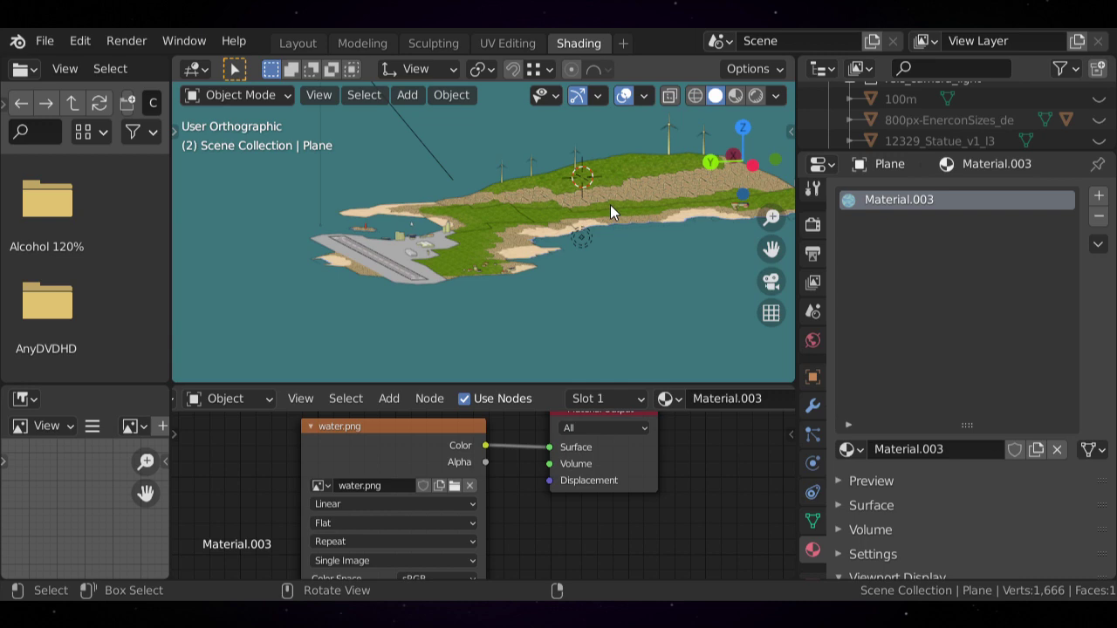
- Examine the island's relief from low and raised angles, covering the wind turbine hills, statue, bay and runway
mouse_move(591, 216)
middle_mouse_down("shift")
mouse_move(573, 260)
mouse_move(583, 233)
middle_mouse_up("shift")
scroll(576, 258, "up", 2)
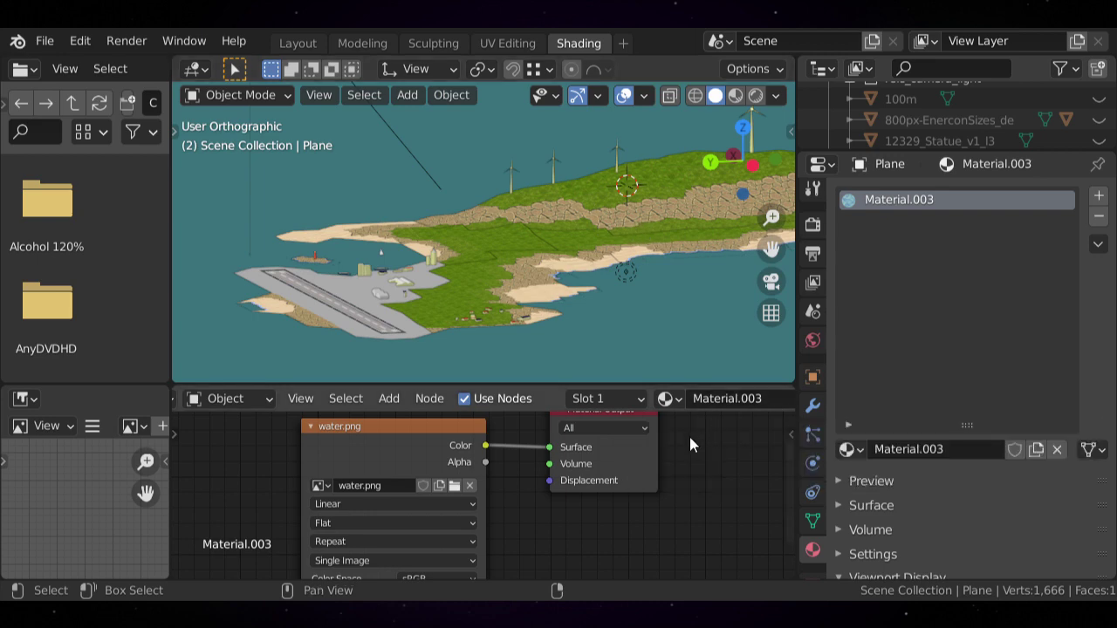
middle_click_drag(513, 226, 562, 262)
scroll(505, 248, "up", 3)
scroll(512, 212, "down", 3)
middle_click_drag(511, 212, 527, 315, "shift")
mouse_move(527, 315)
middle_mouse_down()
mouse_move(529, 550)
mouse_move(524, 296)
middle_mouse_up()
middle_click_drag(523, 296, 513, 236, "shift")
scroll(513, 235, "up", 3)
scroll(514, 236, "up", 1)
middle_click_drag(555, 288, 513, 243, "shift")
scroll(534, 210, "down", 2)
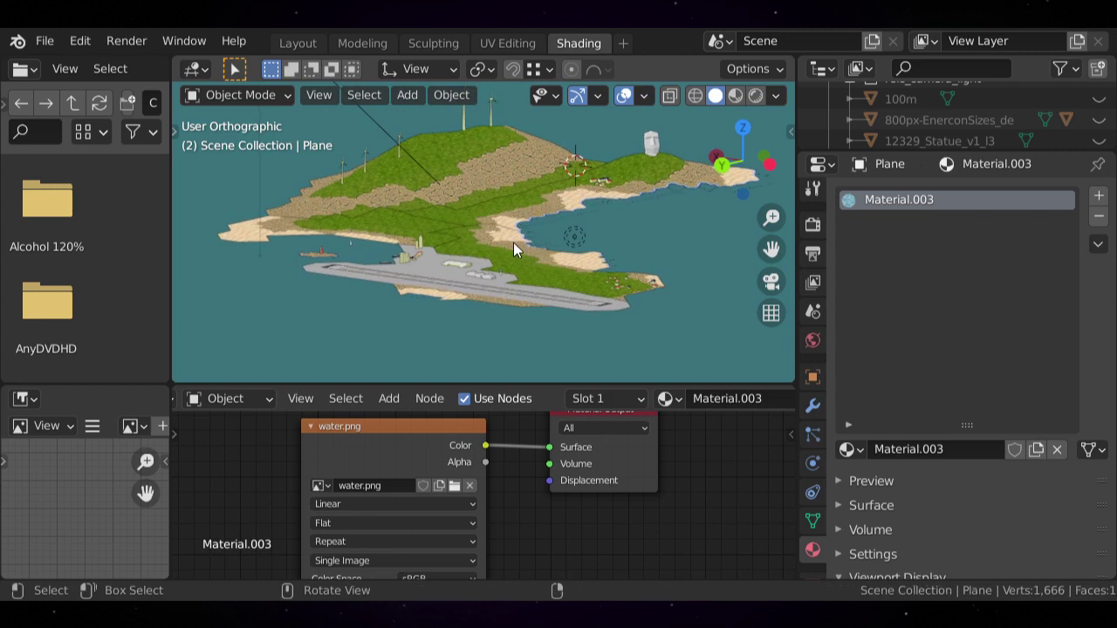
scroll(500, 206, "up", 2)
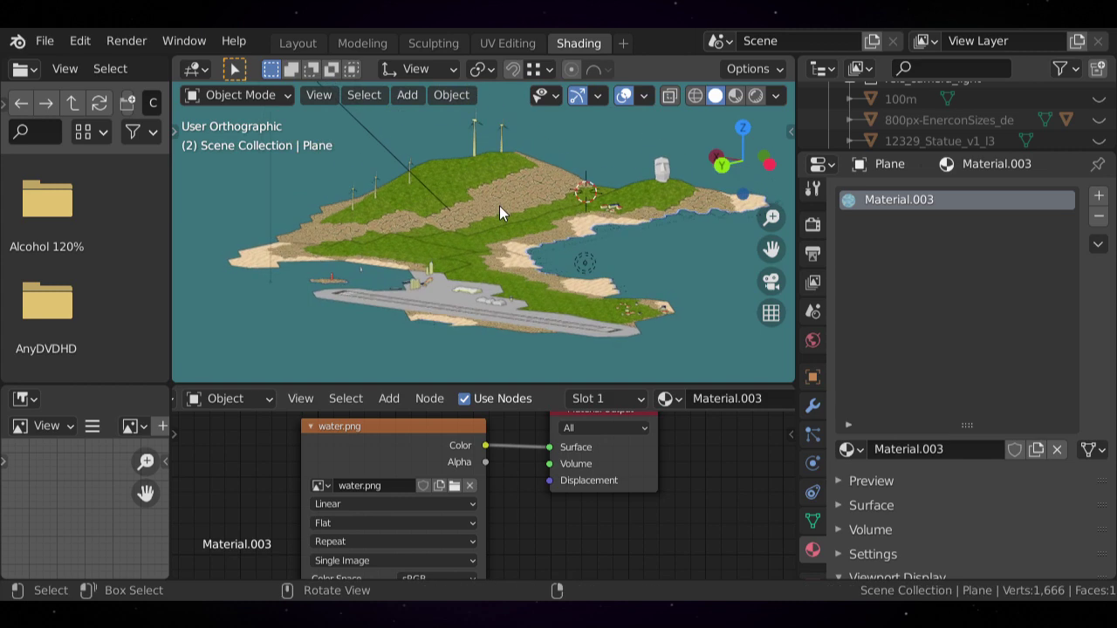
middle_click_drag(490, 207, 530, 263)
scroll(508, 291, "down", 1)
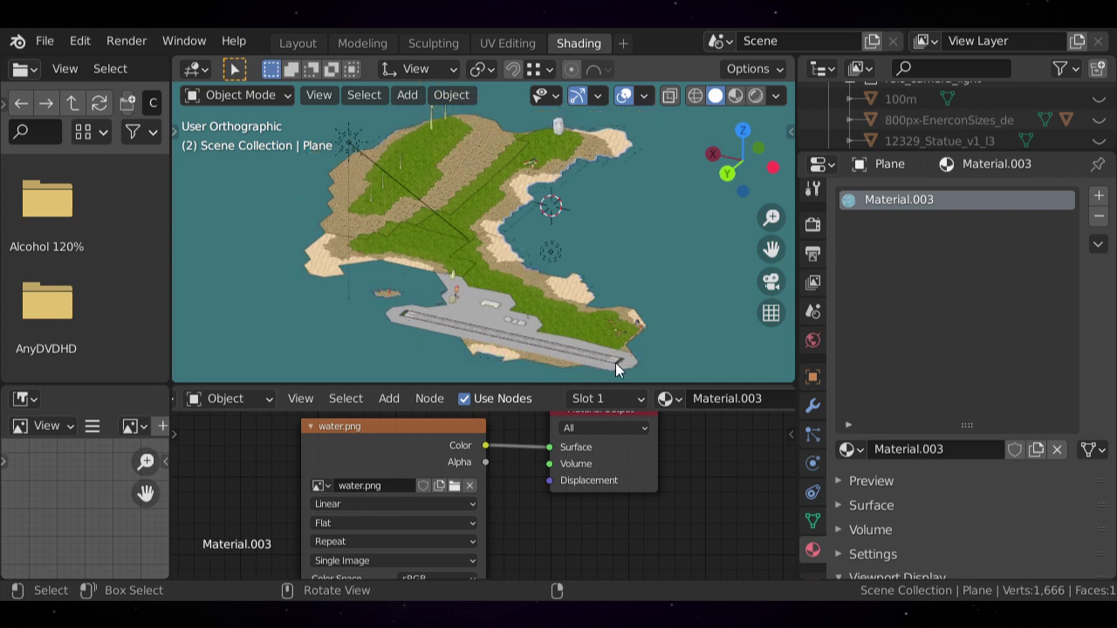
scroll(568, 323, "up", 1)
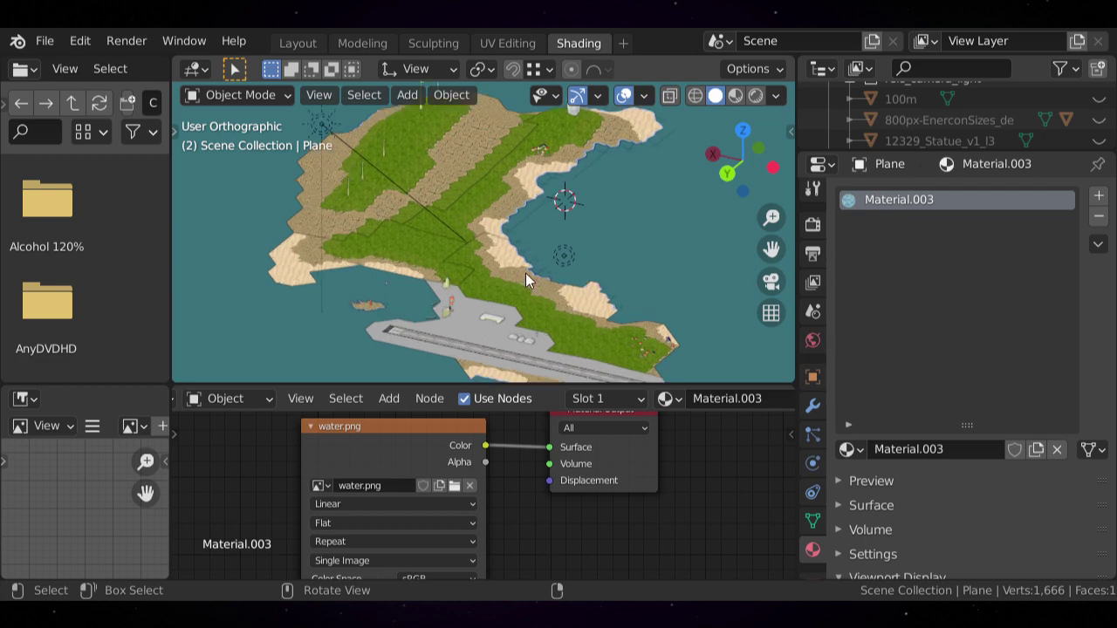
scroll(526, 273, "down", 1)
scroll(525, 273, "up", 2)
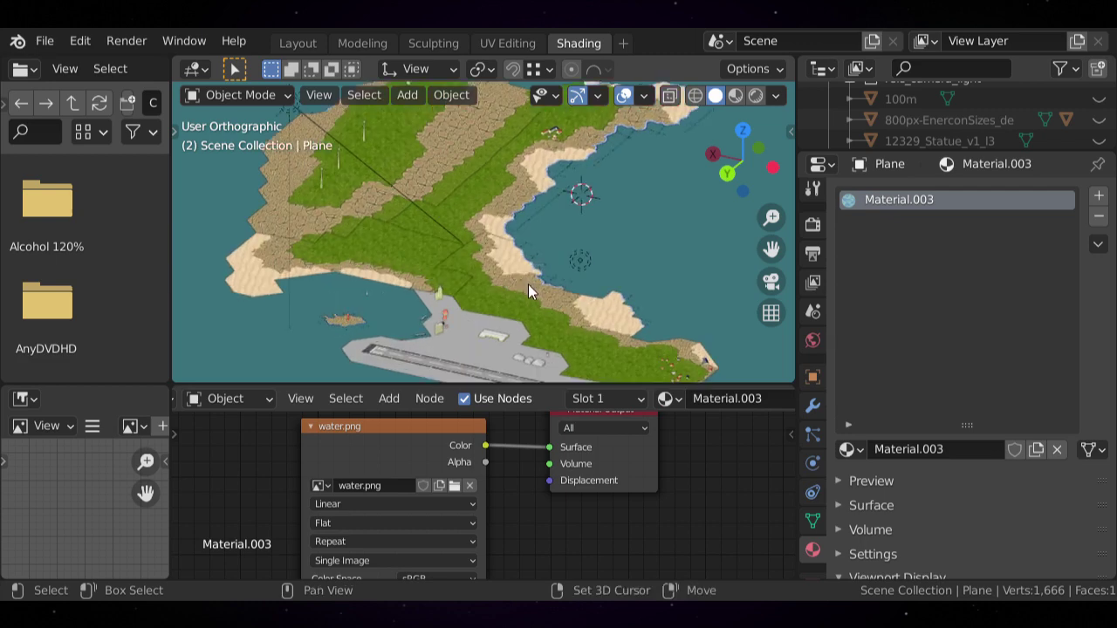
- Inspect the terminal, the three hangars and the control tower beside the runway up close
middle_click_drag(530, 303, 502, 201, "shift")
scroll(503, 218, "up", 3)
scroll(502, 219, "down", 2)
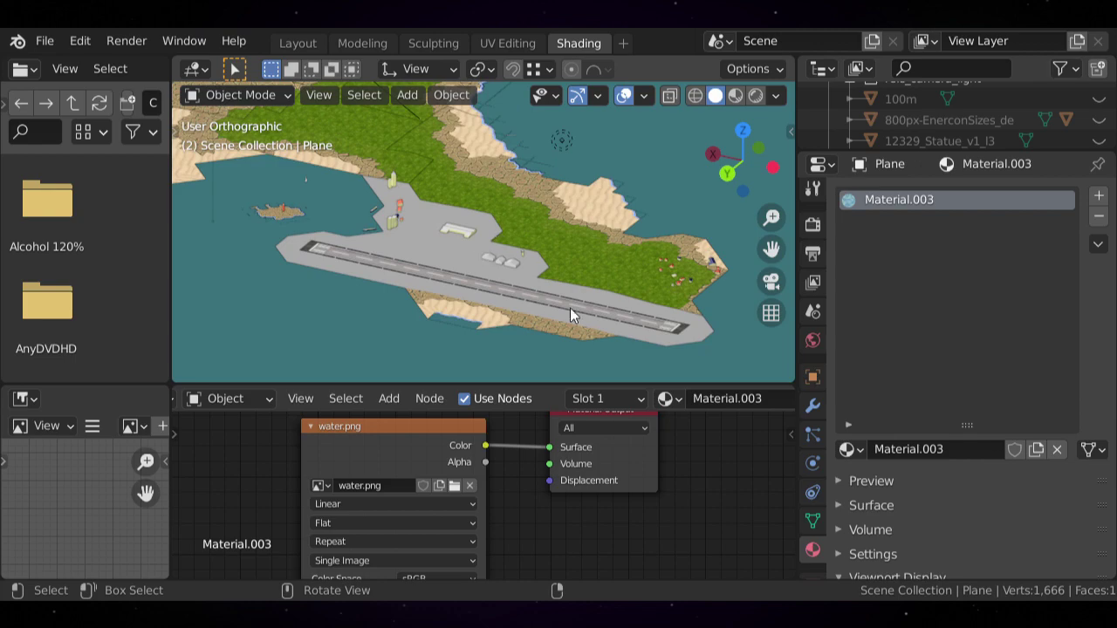
scroll(512, 278, "up", 2)
scroll(498, 264, "up", 3)
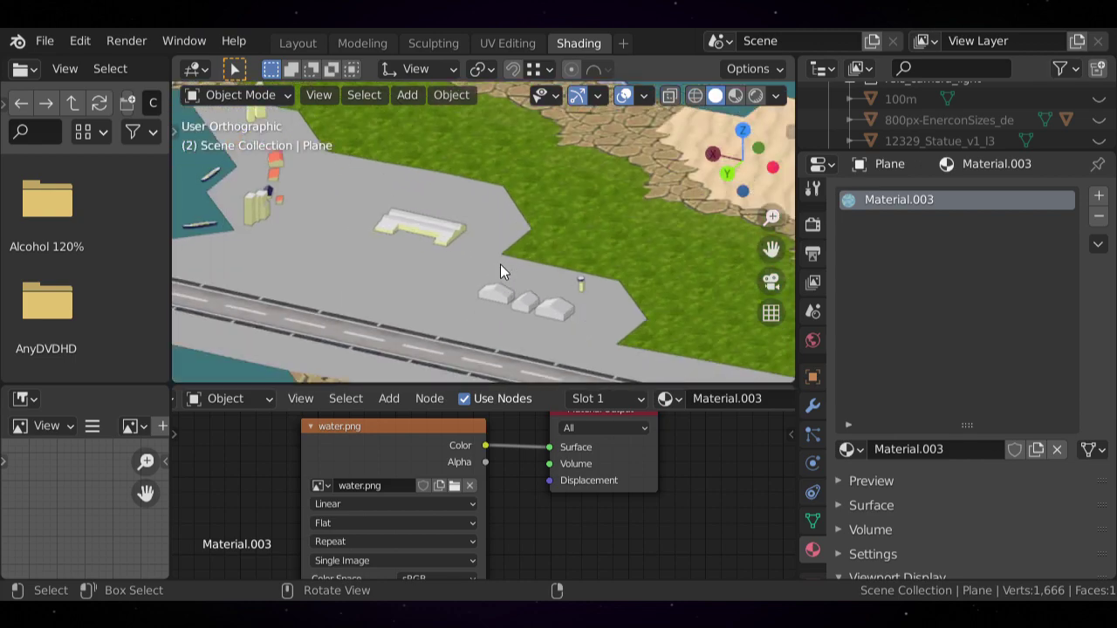
middle_click_drag(500, 265, 528, 249, "shift")
scroll(593, 256, "up", 3)
scroll(594, 257, "down", 1)
scroll(571, 252, "down", 2)
scroll(586, 250, "up", 2)
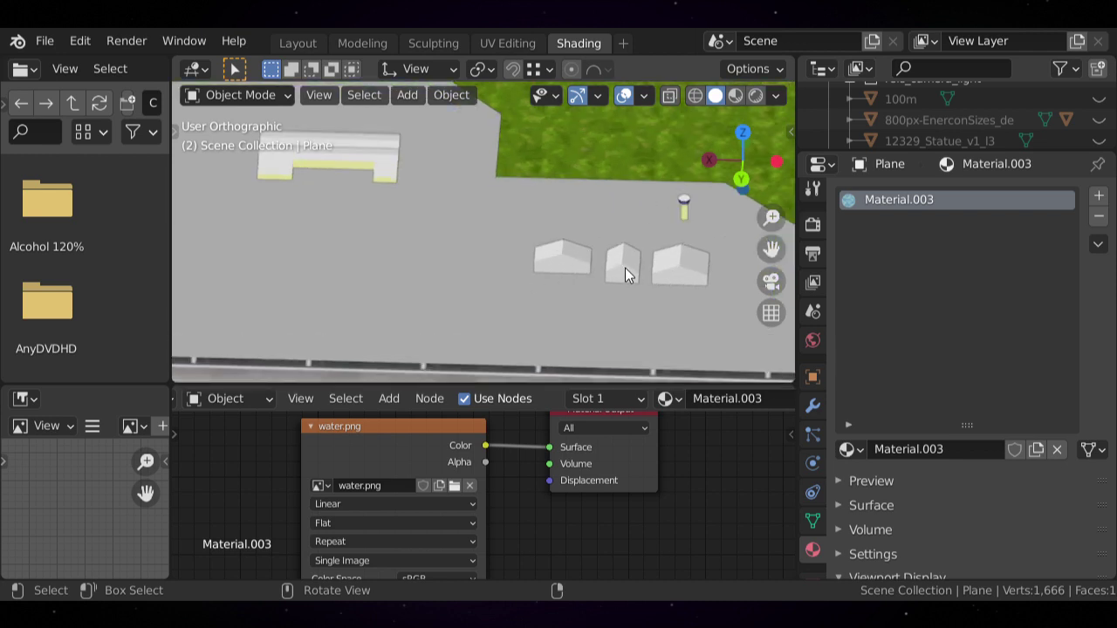
scroll(690, 206, "down", 1)
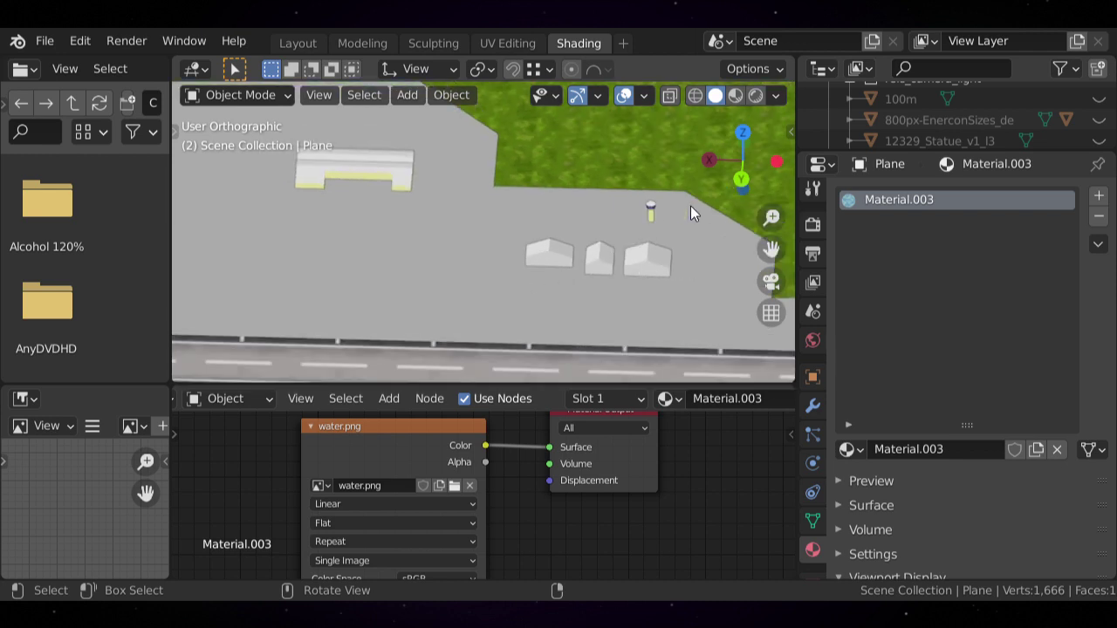
- Inspect the harbour buildings and boats next to the terminal and the lighthouse on the rocky islet
middle_click_drag(339, 213, 496, 270, "shift")
scroll(504, 231, "up", 2)
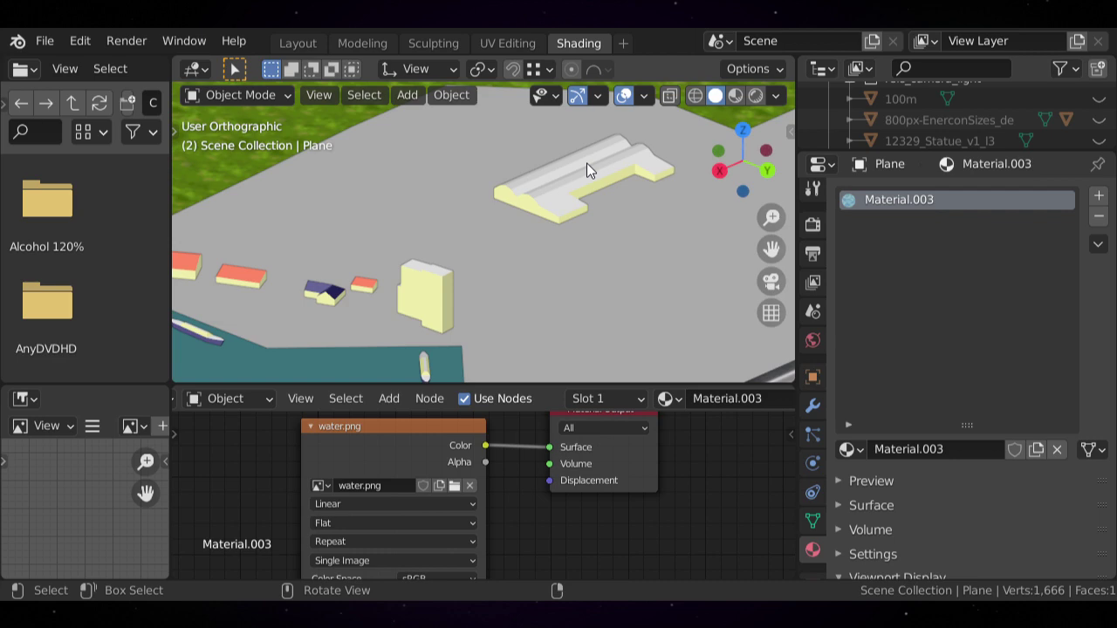
scroll(552, 182, "down", 5)
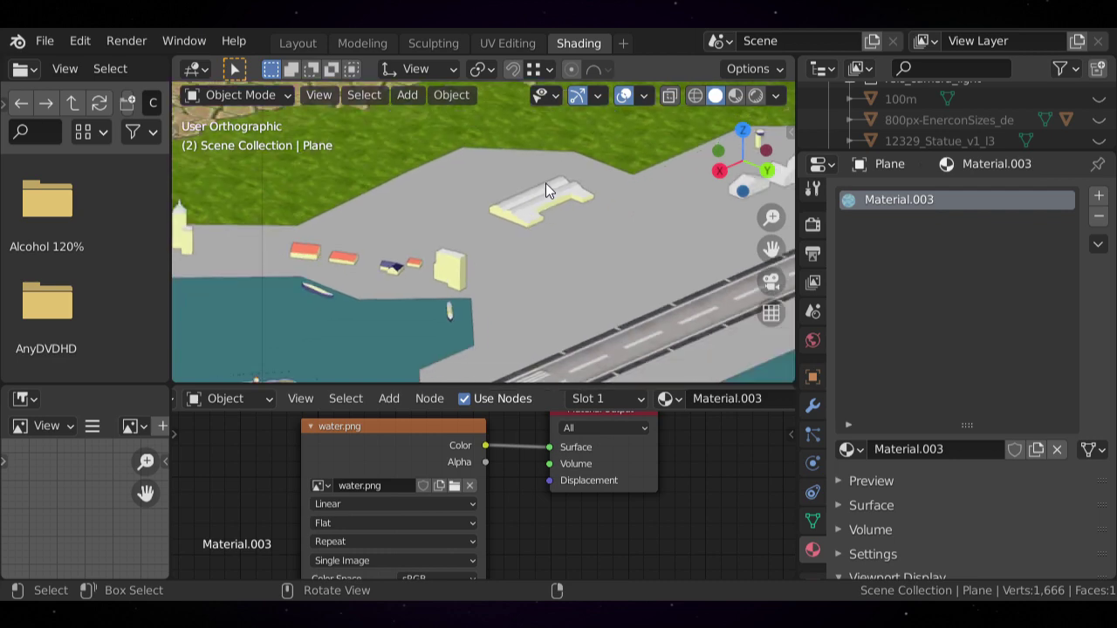
middle_click_drag(545, 183, 505, 232)
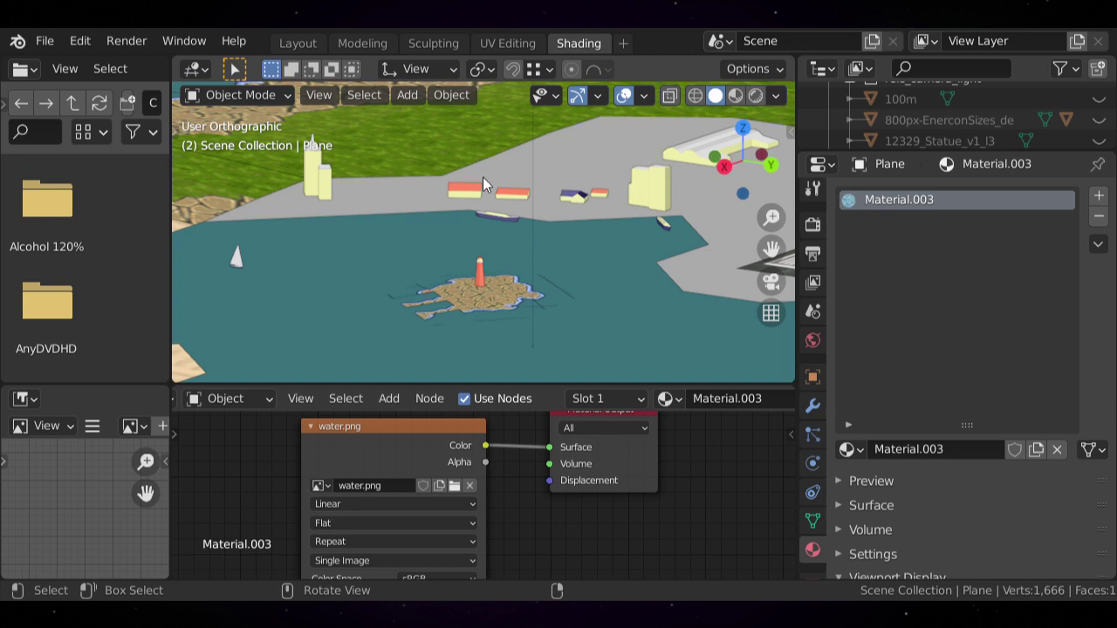
middle_click_drag(490, 208, 496, 233)
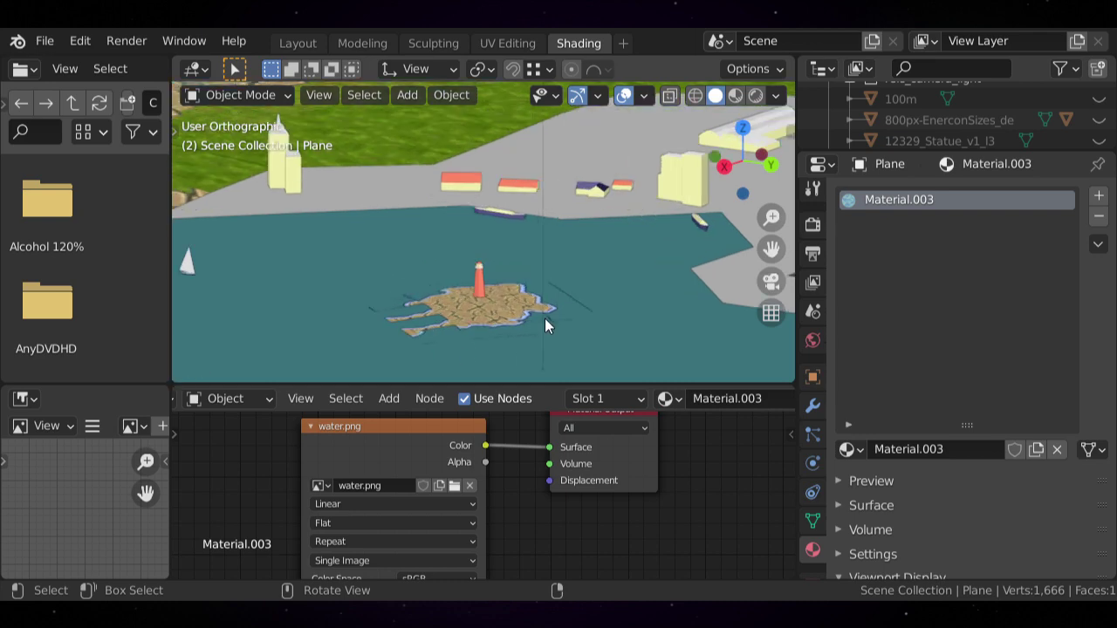
- Examine the village houses on the grass and rocky shore at the peninsula's tip up close
middle_click_drag(493, 289, 438, 208)
middle_click_drag(438, 207, 451, 217)
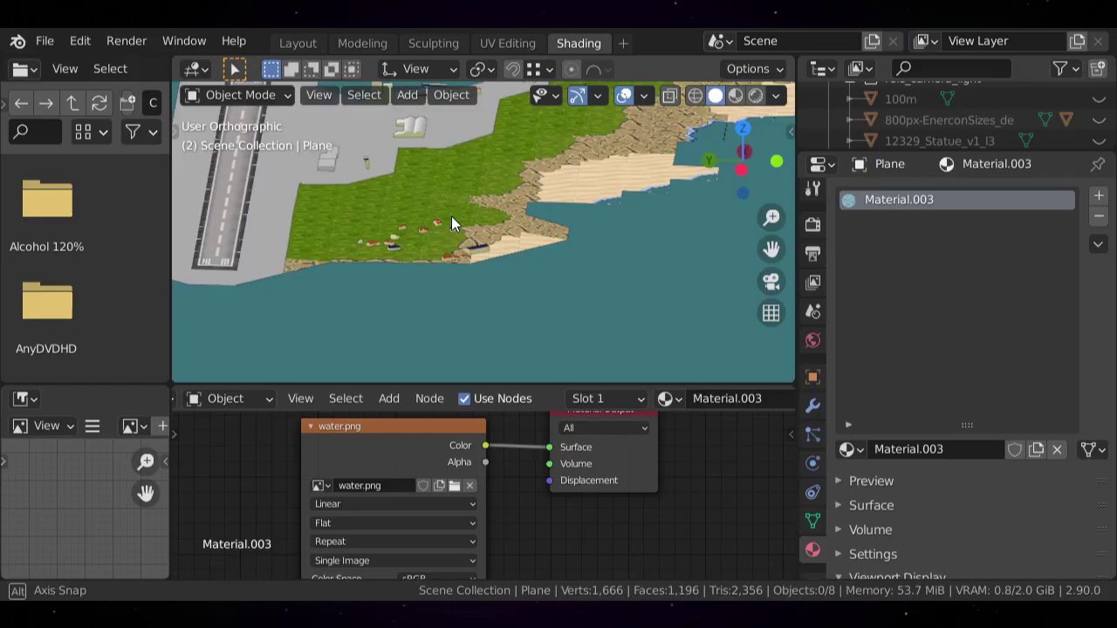
scroll(451, 216, "up", 3)
middle_click_drag(471, 157, 547, 118, "shift")
mouse_move(480, 254)
middle_mouse_down("shift")
mouse_move(503, 229)
mouse_move(523, 245)
mouse_move(458, 230)
mouse_move(515, 199)
mouse_move(476, 254)
middle_mouse_up("shift")
scroll(511, 240, "up", 2)
scroll(486, 257, "up", 2)
middle_click_drag(505, 313, 554, 256, "shift")
scroll(549, 256, "up", 2)
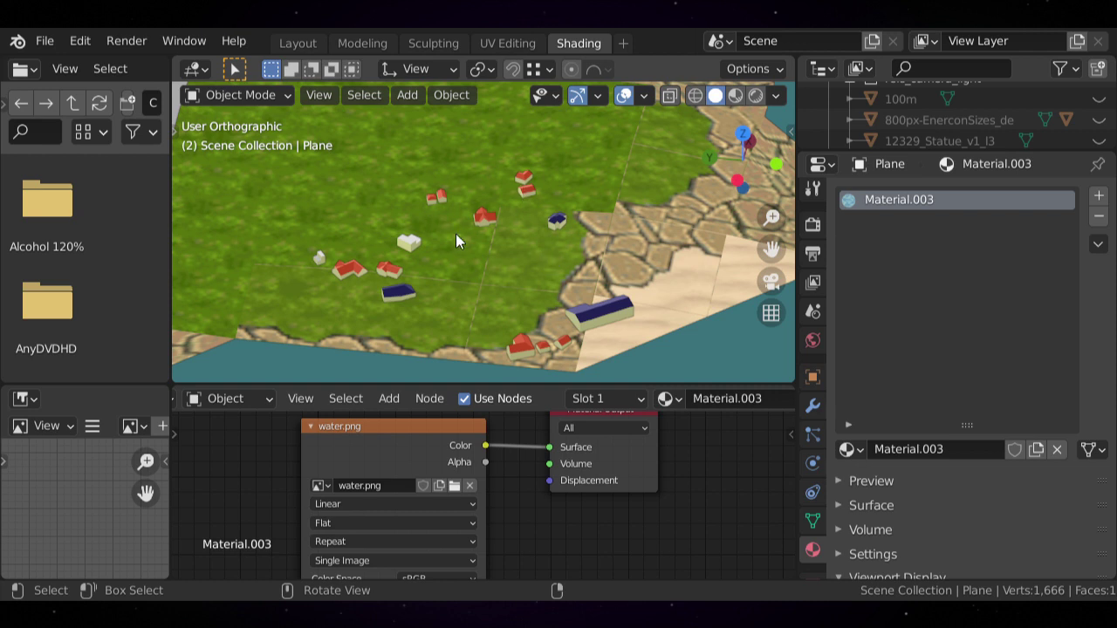
scroll(465, 234, "down", 2)
scroll(467, 244, "up", 1)
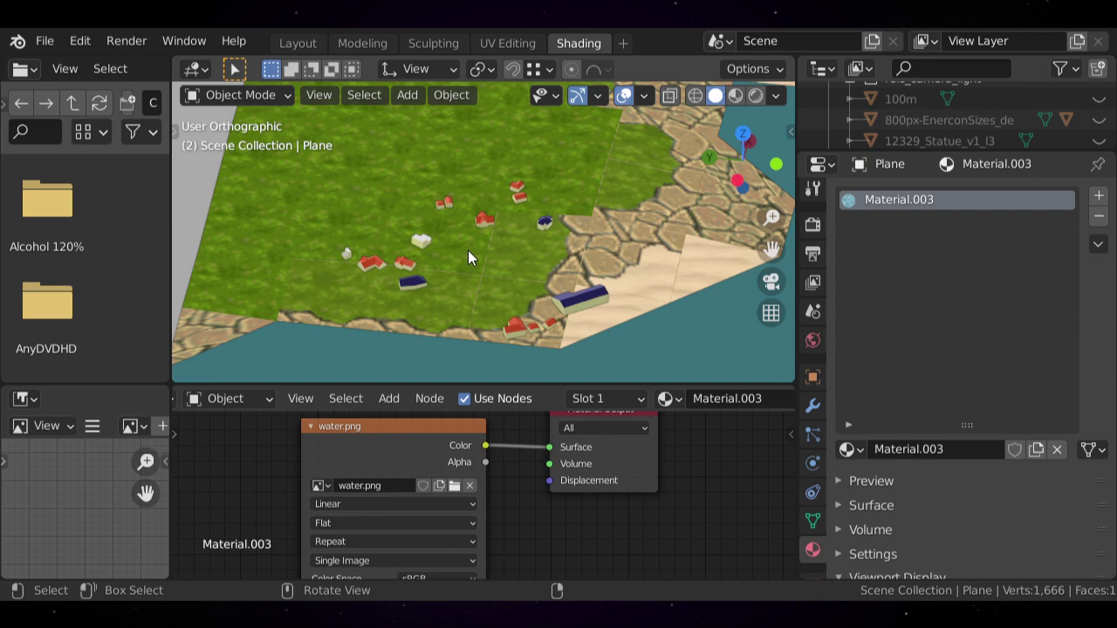
- Examine the village on the peninsula's tip together with the runway end and the sandy bay coastline
scroll(468, 251, "down", 1)
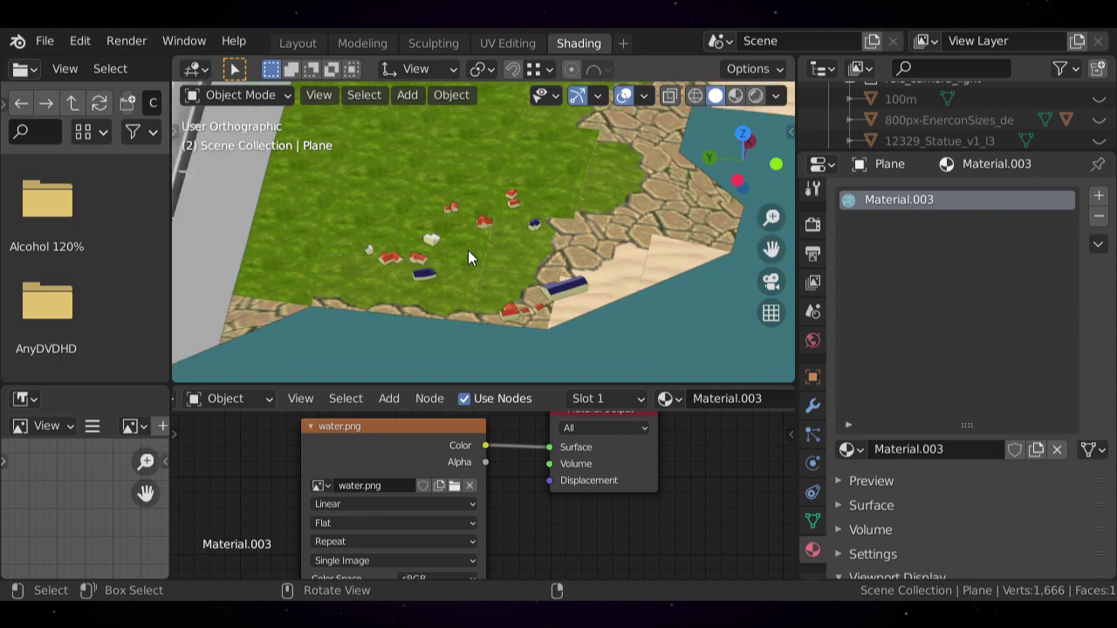
scroll(468, 250, "up", 2)
scroll(468, 251, "down", 2)
scroll(503, 230, "down", 2)
middle_click_drag(531, 225, 507, 261, "shift")
scroll(507, 261, "down", 2)
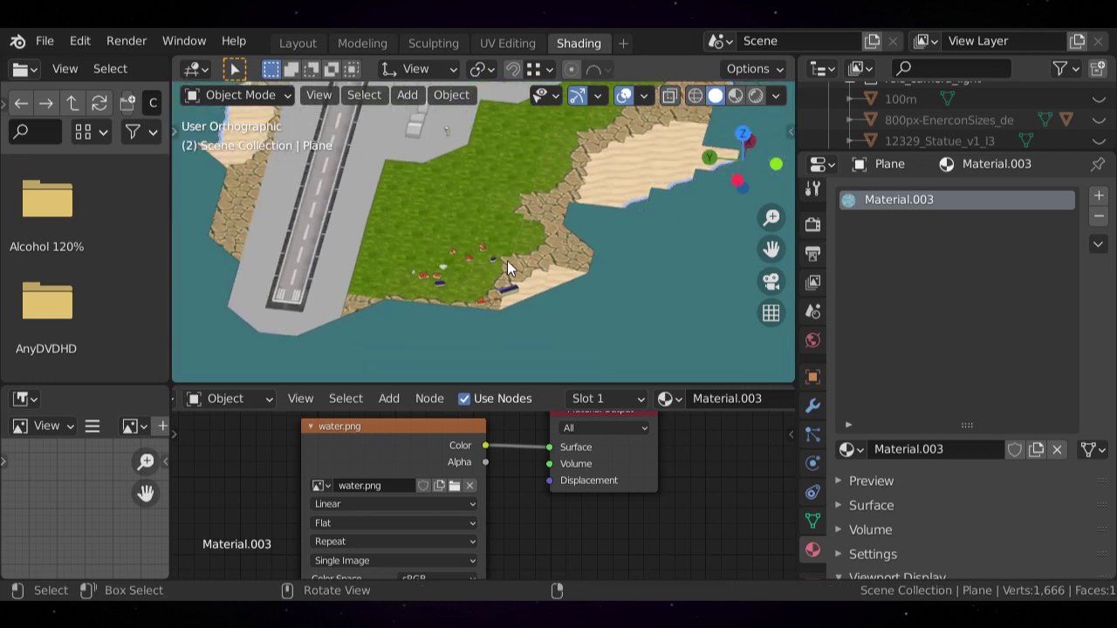
middle_click_drag(555, 211, 509, 242, "shift")
scroll(515, 249, "up", 2)
middle_click_drag(437, 291, 310, 340, "shift")
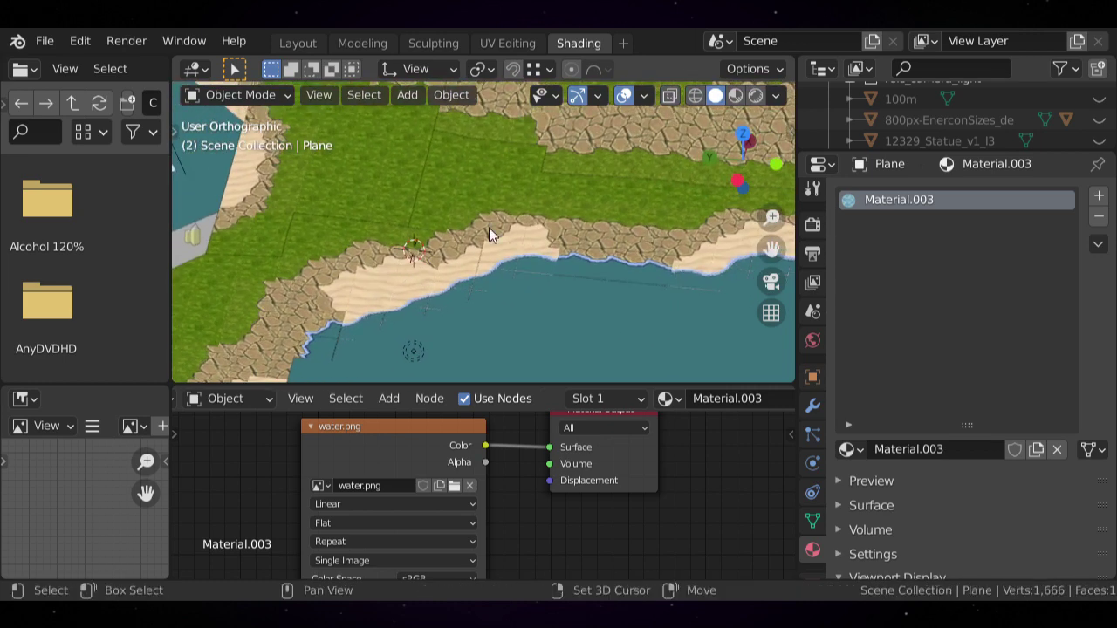
- Inspect the small group of houses on the grass above the bay's beach from a lower angle
middle_click_drag(545, 224, 419, 234, "shift")
scroll(536, 218, "down", 2)
scroll(536, 218, "up", 4)
middle_click_drag(530, 262, 480, 518)
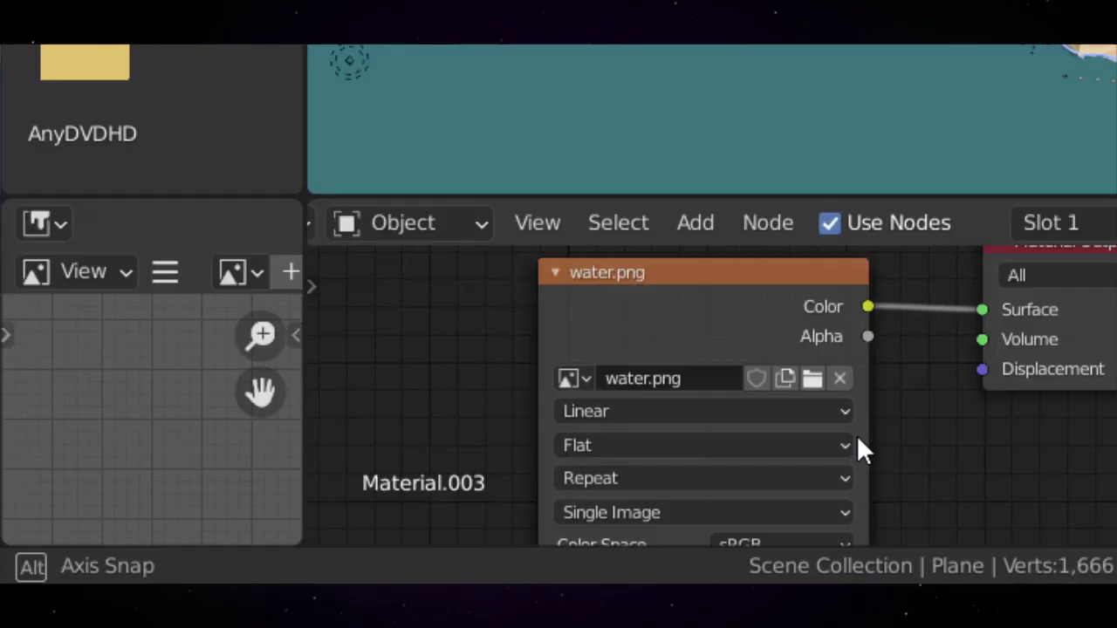
middle_click_drag(860, 449, 541, 272)
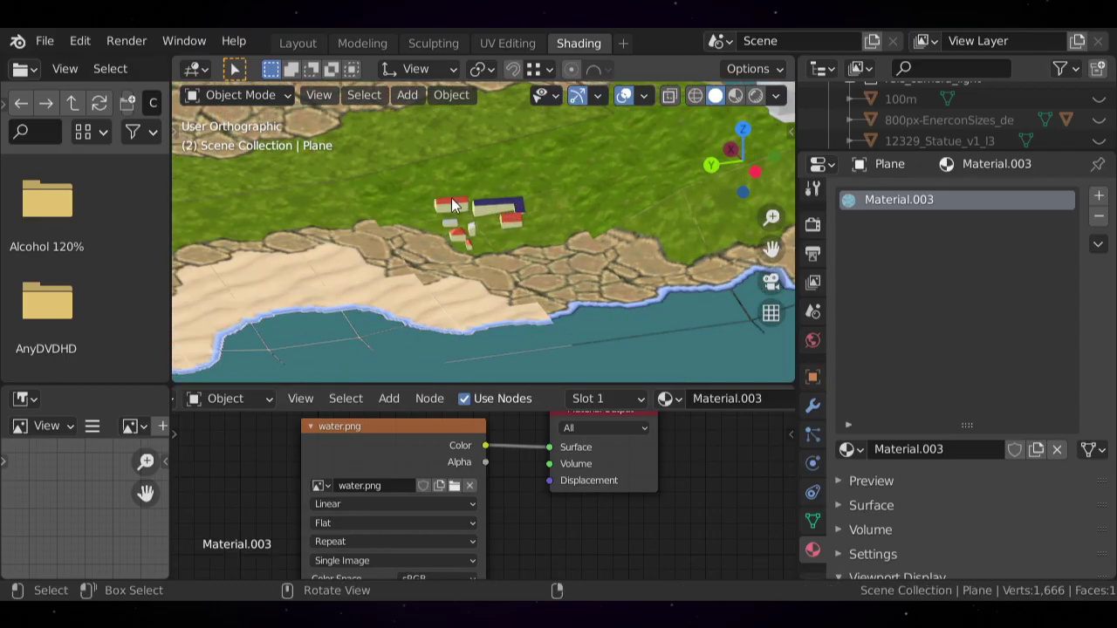
- Select the object containing the wind turbines and inspect the turbines along the grassy ridge from low angles
scroll(506, 253, "down", 6)
middle_click_drag(410, 253, 552, 295, "shift")
middle_click_drag(353, 238, 551, 238)
scroll(420, 238, "up", 4)
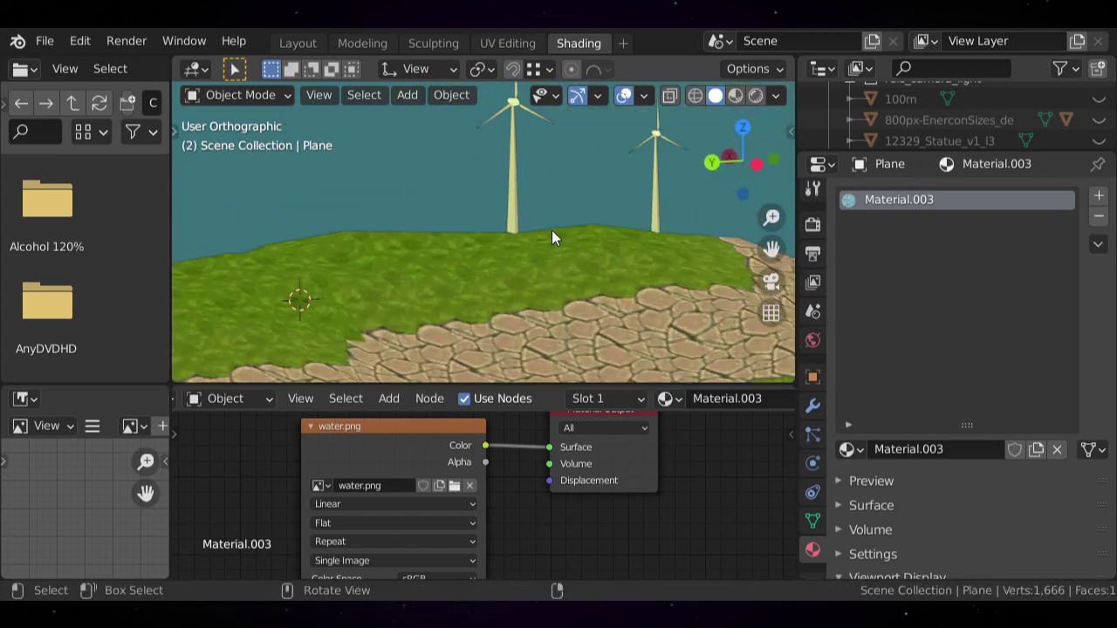
left_click(509, 185)
middle_click_drag(509, 185, 519, 208)
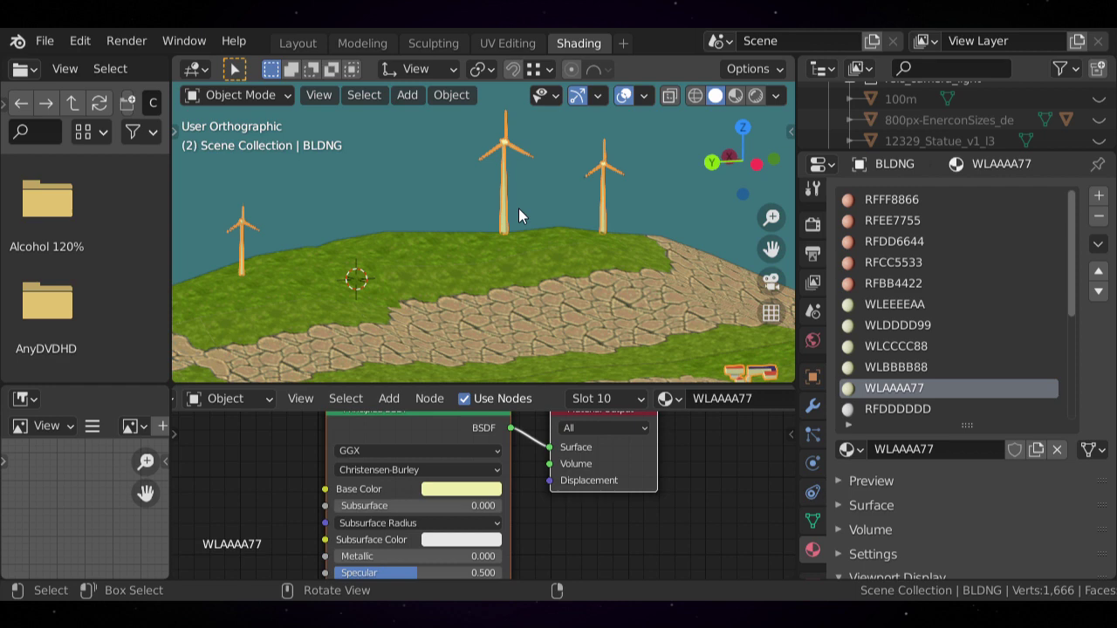
scroll(519, 209, "down", 1)
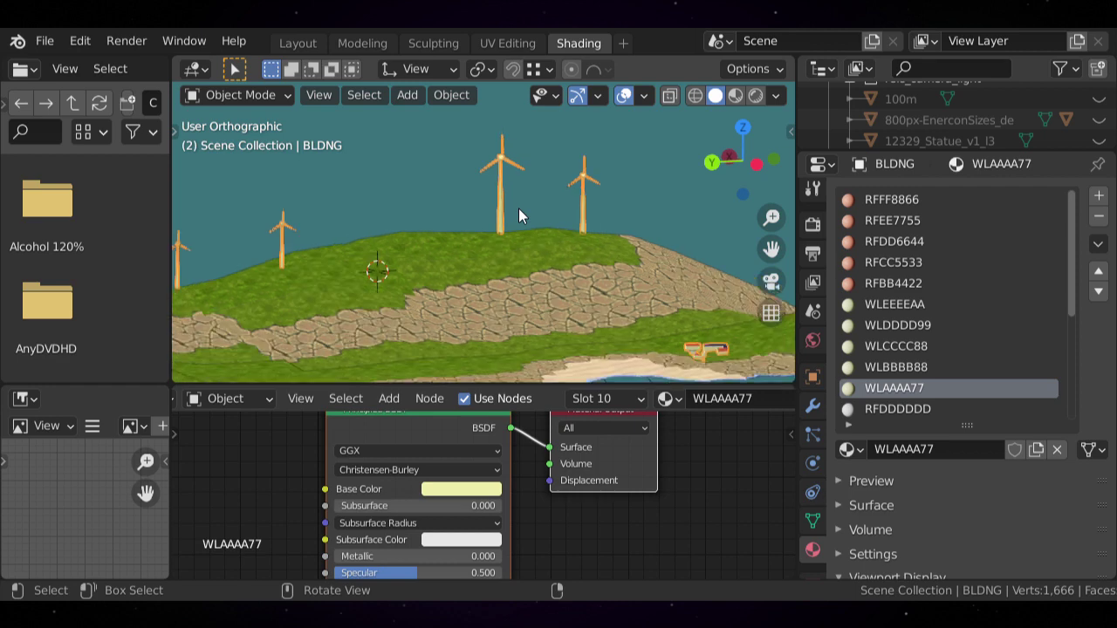
middle_click_drag(519, 209, 425, 253)
scroll(542, 217, "up", 2)
scroll(540, 237, "down", 1)
middle_click_drag(574, 243, 434, 262, "shift")
scroll(528, 241, "up", 2)
scroll(502, 249, "down", 5)
scroll(461, 263, "up", 3)
key("s")
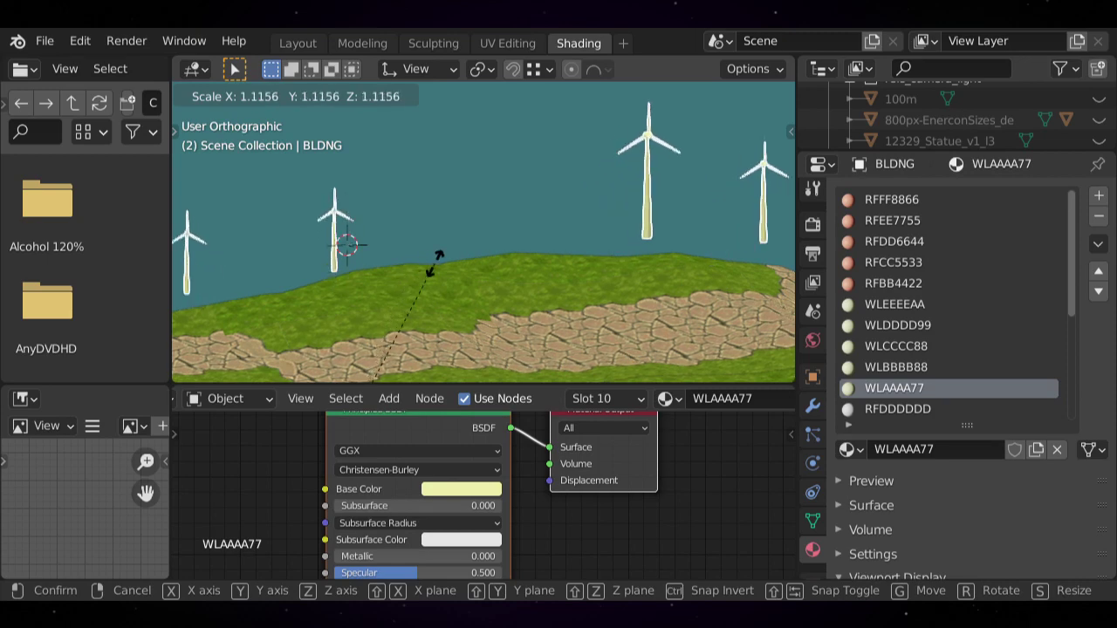
right_click(435, 263)
key("alt+a")
- Select the stone head statue on the grassy hill, inspect it up close and from different angles, and clear the selection
middle_click_drag(434, 263, 478, 503)
middle_click_drag(419, 246, 494, 257)
scroll(508, 302, "up", 5)
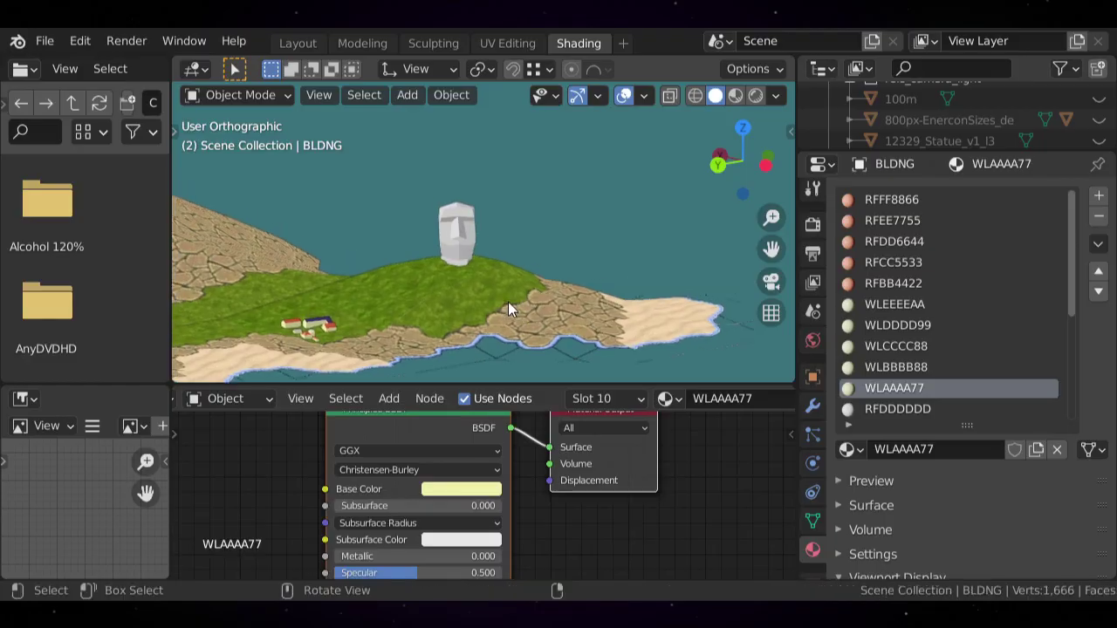
middle_click_drag(508, 302, 515, 232)
left_click(444, 246)
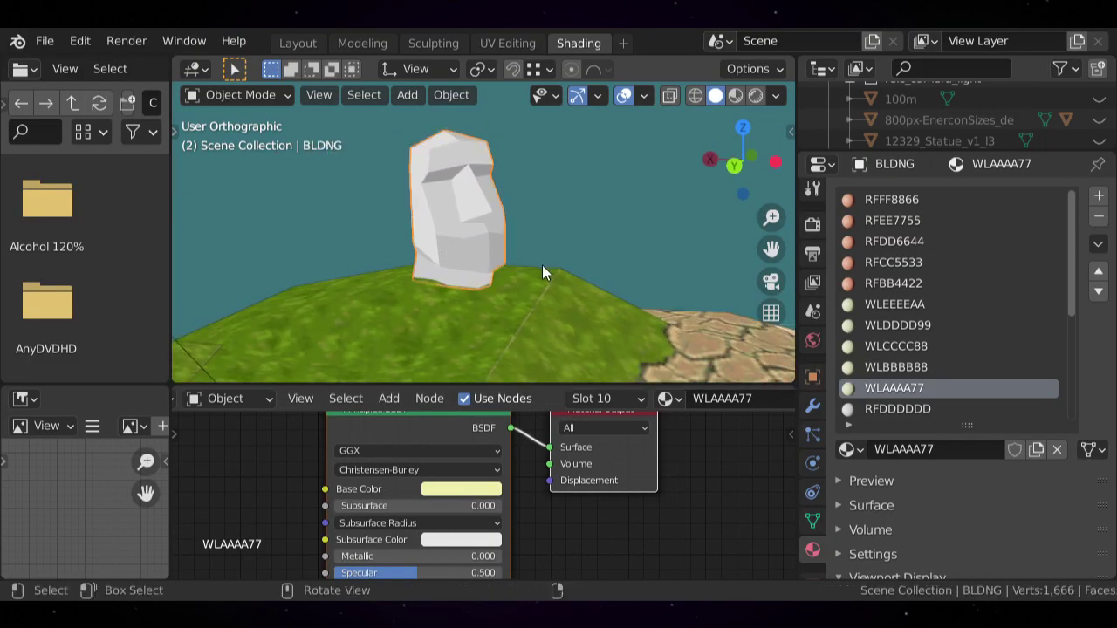
scroll(514, 273, "up", 2)
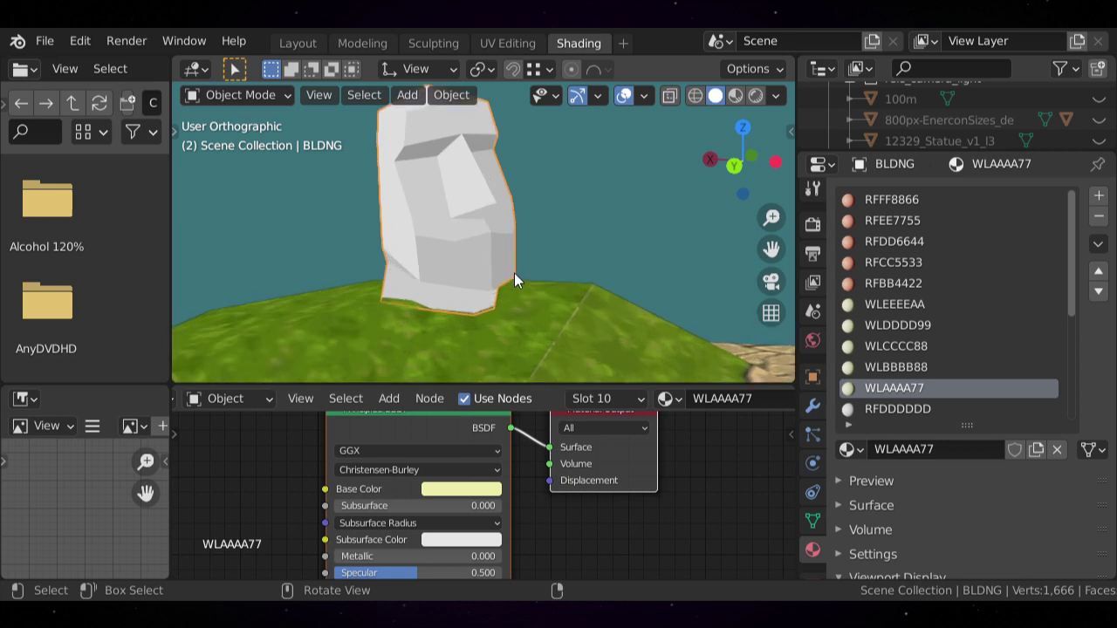
scroll(513, 273, "down", 3)
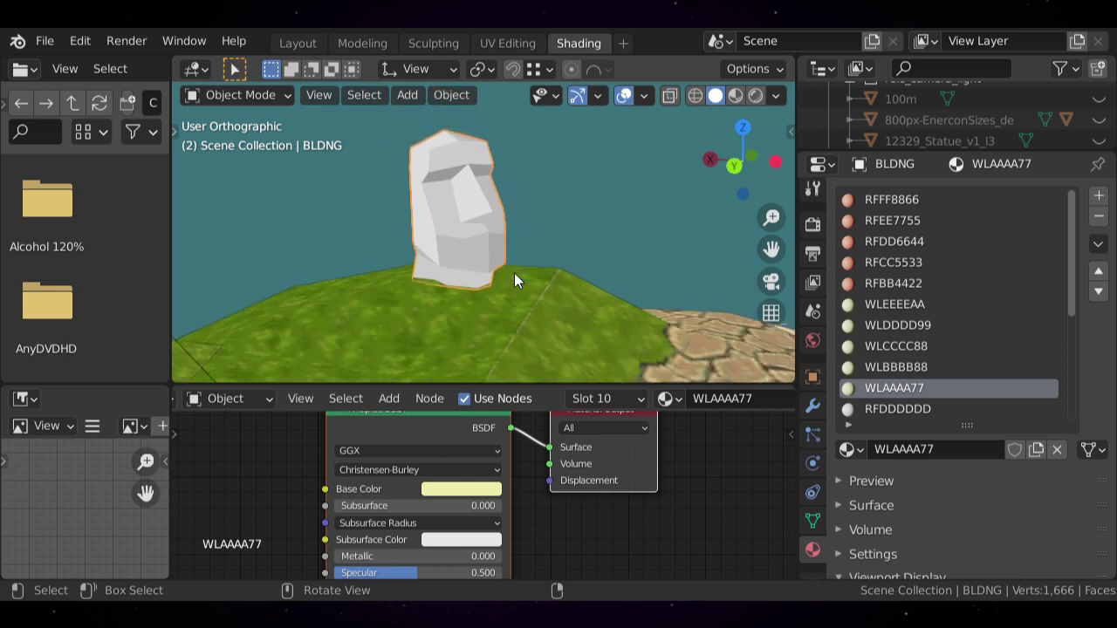
scroll(513, 273, "up", 2)
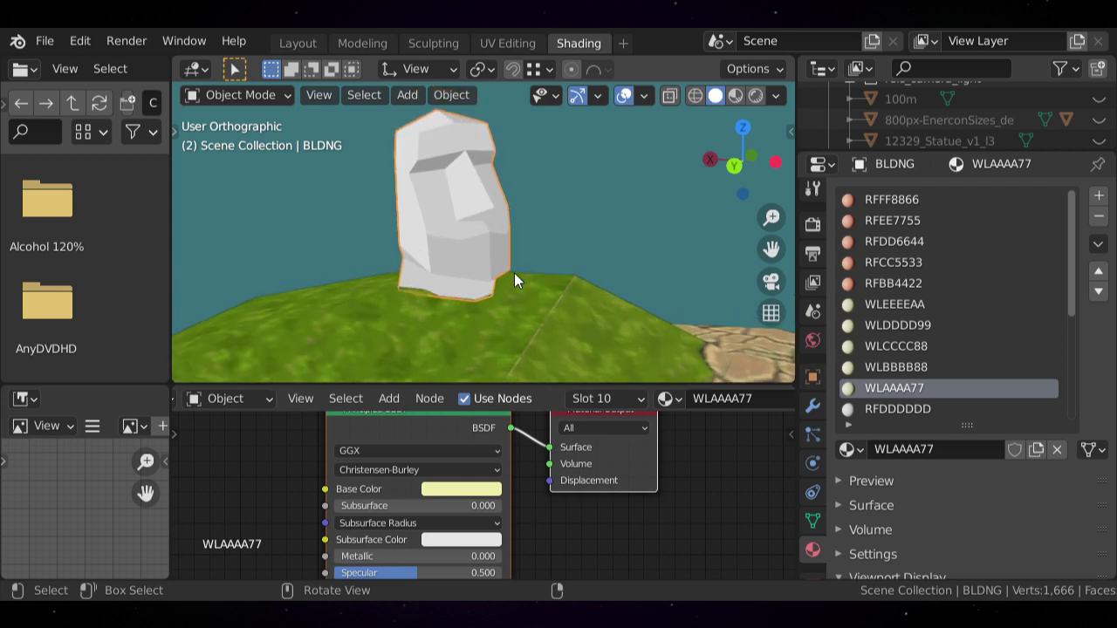
scroll(514, 277, "down", 1)
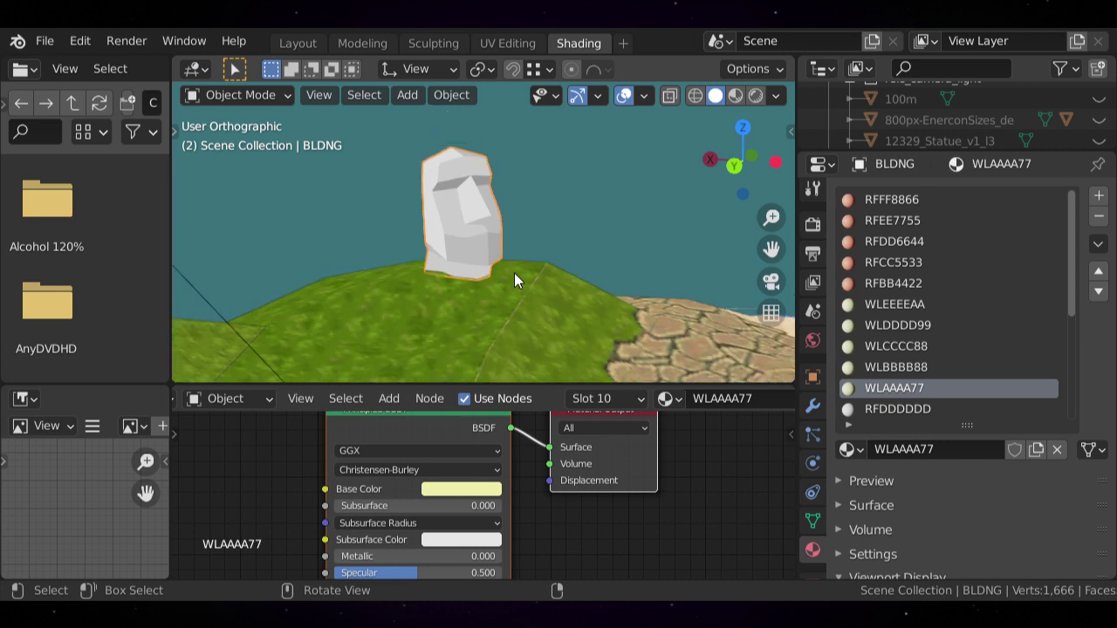
scroll(514, 273, "down", 2)
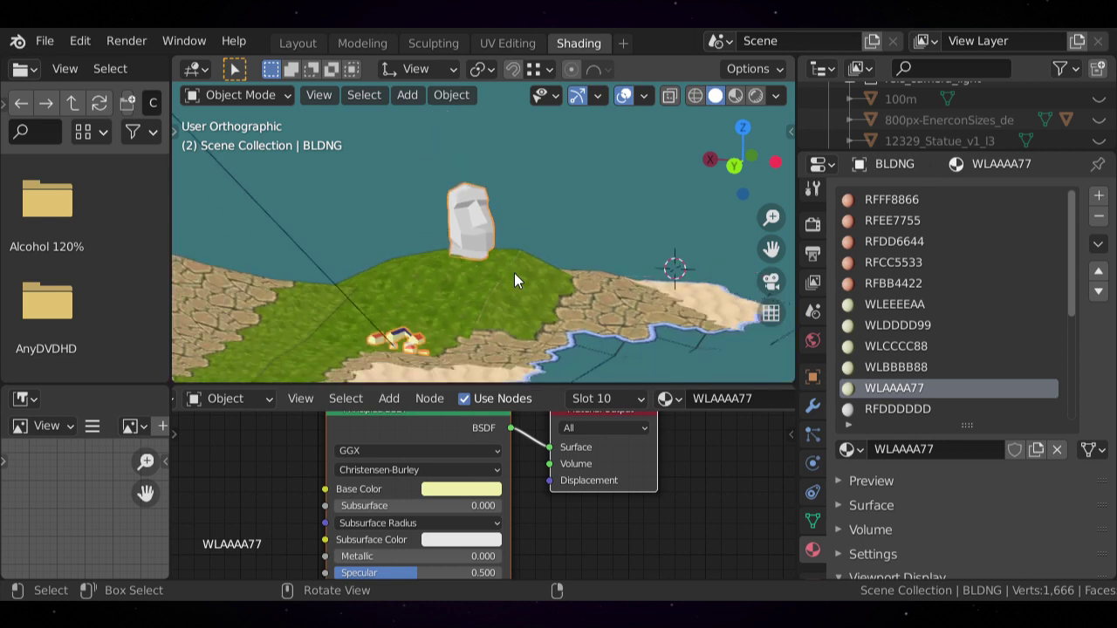
middle_click_drag(547, 259, 439, 287)
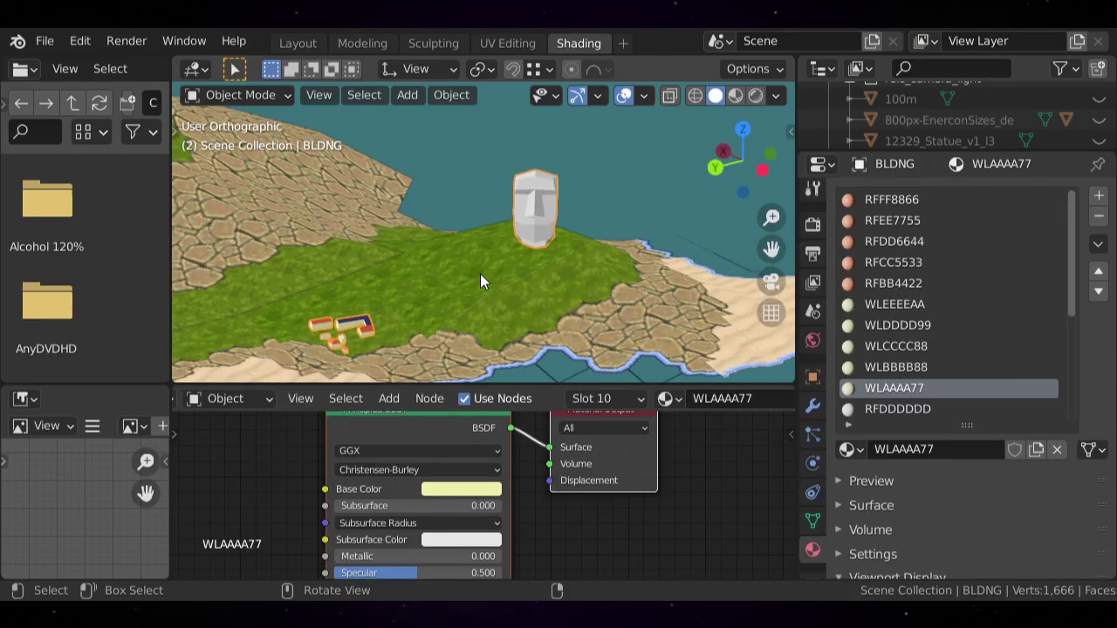
scroll(516, 267, "down", 1)
key("alt+a")
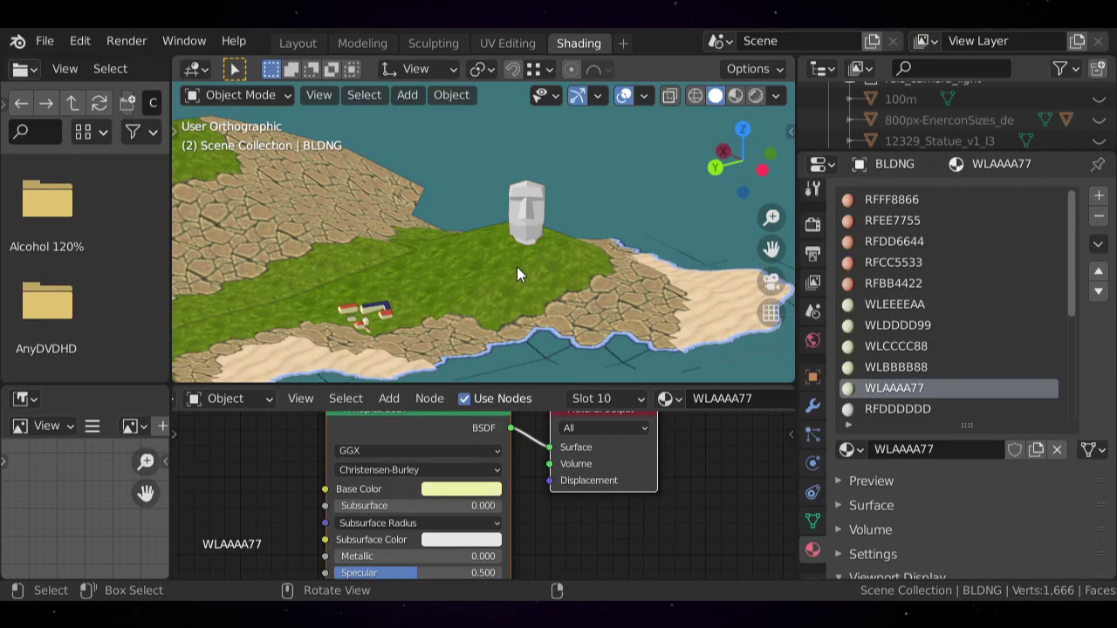
- Review the statue headland, the coast and the turbine ridge together from raised and low angles
middle_click_drag(599, 274, 558, 276, "shift")
middle_click_drag(551, 277, 513, 196)
scroll(444, 268, "down", 2)
middle_click_drag(362, 223, 421, 279)
scroll(390, 265, "down", 4)
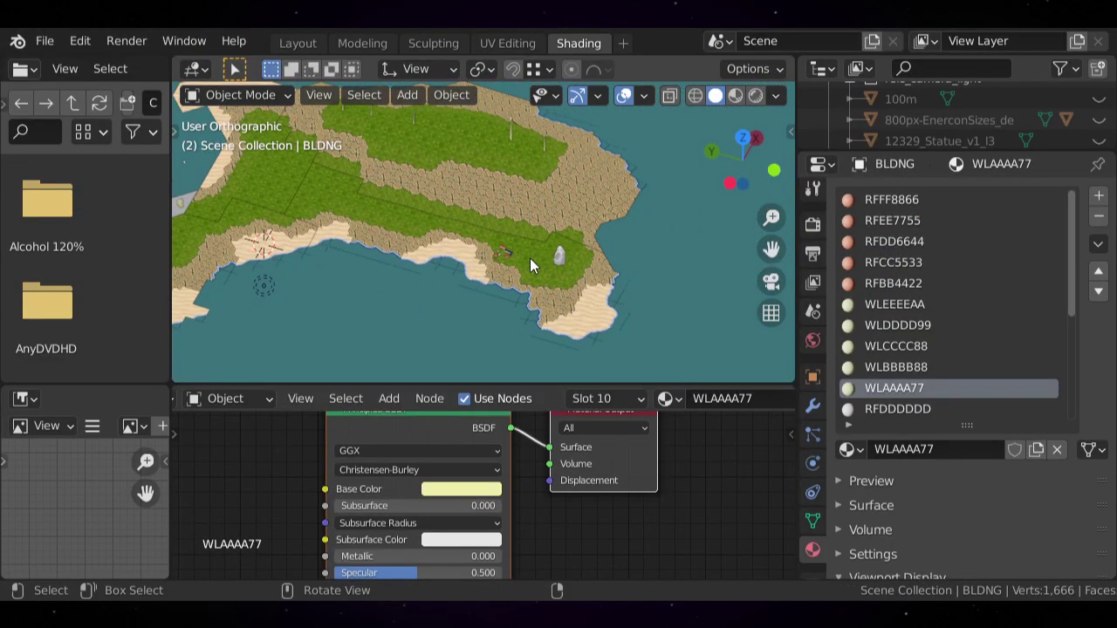
scroll(530, 258, "down", 2)
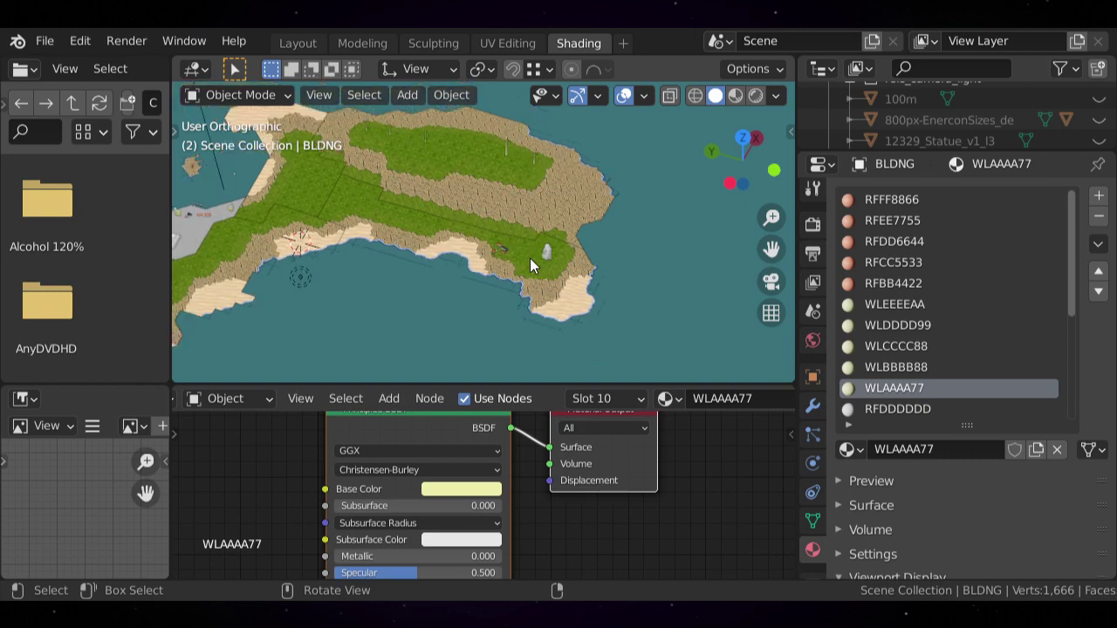
middle_click_drag(530, 258, 555, 233)
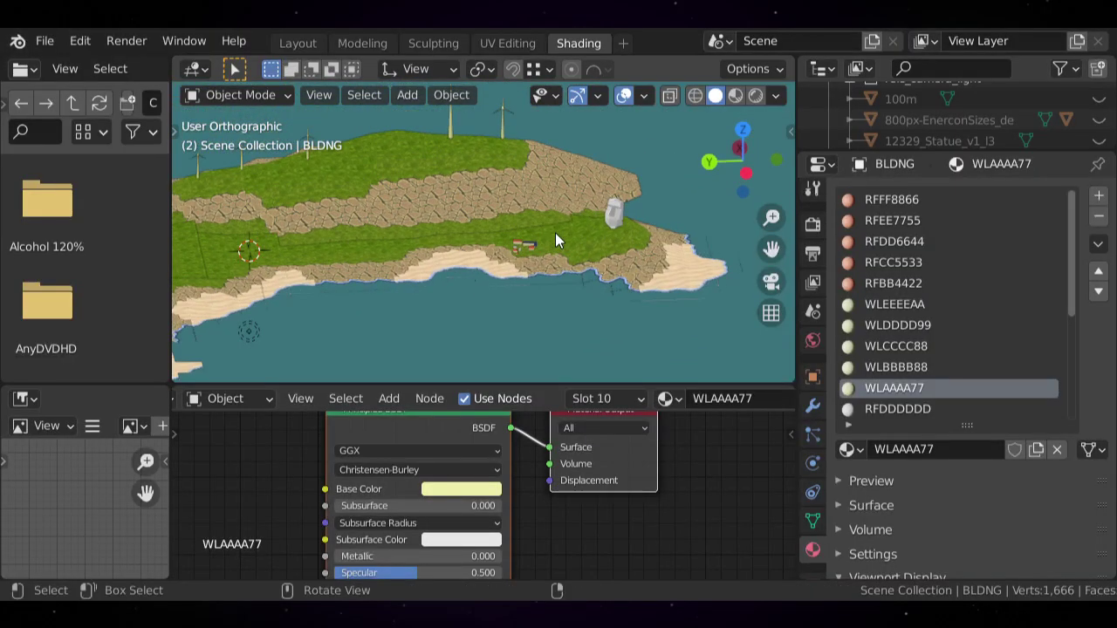
- Examine the sand, rock and water texture transitions on the beach below the statue up close
scroll(555, 234, "up", 3)
middle_click_drag(555, 234, 549, 261, "shift")
middle_click_drag(618, 311, 491, 278)
scroll(474, 275, "down", 2)
scroll(474, 275, "up", 4)
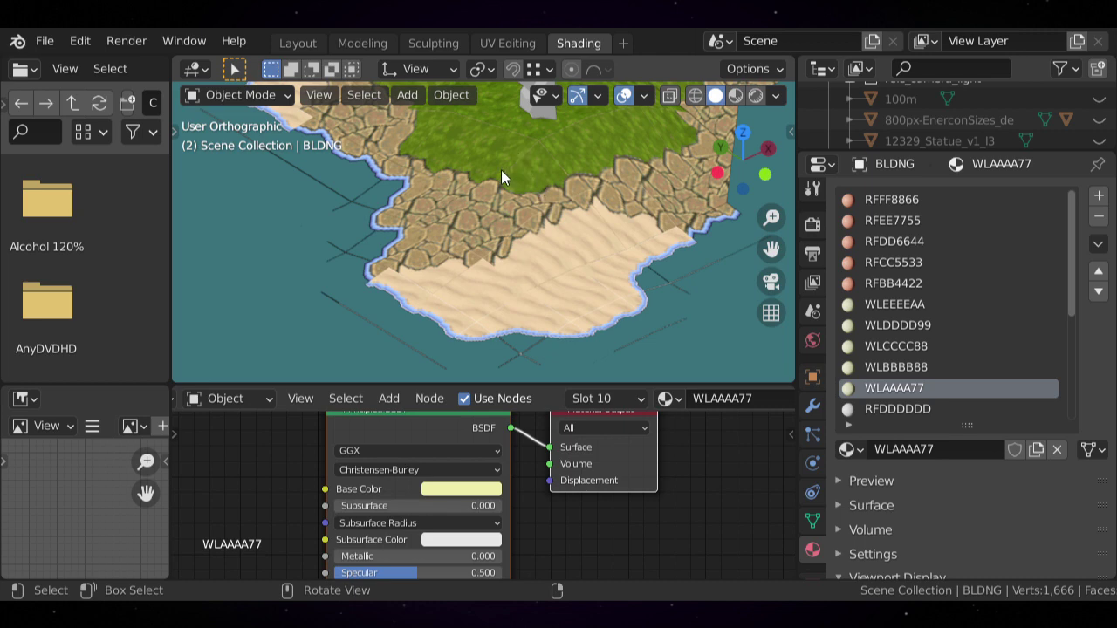
scroll(499, 196, "down", 3)
middle_click_drag(578, 209, 519, 278, "shift")
scroll(558, 244, "up", 1)
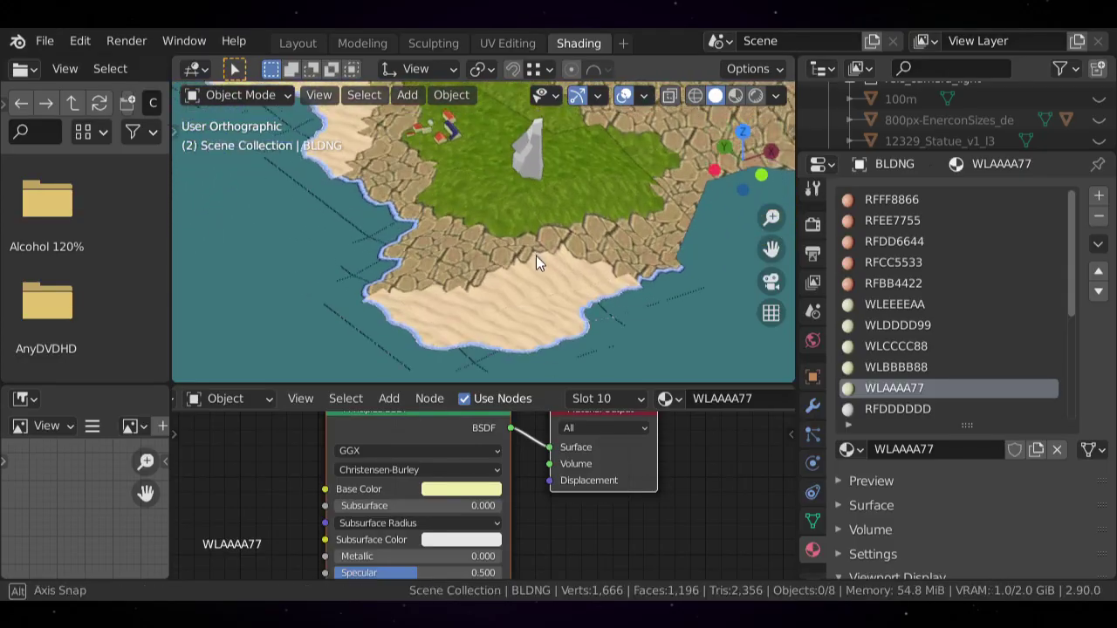
scroll(536, 266, "up", 2)
scroll(529, 203, "down", 1)
scroll(529, 202, "up", 2)
scroll(529, 202, "down", 2)
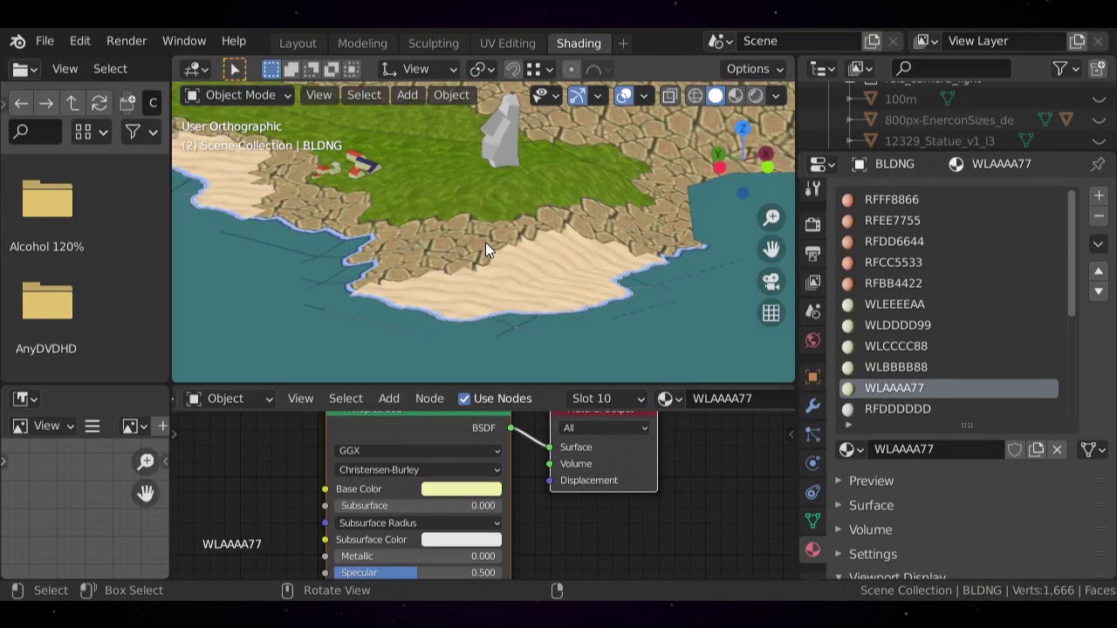
- Select the coastal terrain chunk around the statue headland and show its list of material slots
scroll(485, 243, "down", 5)
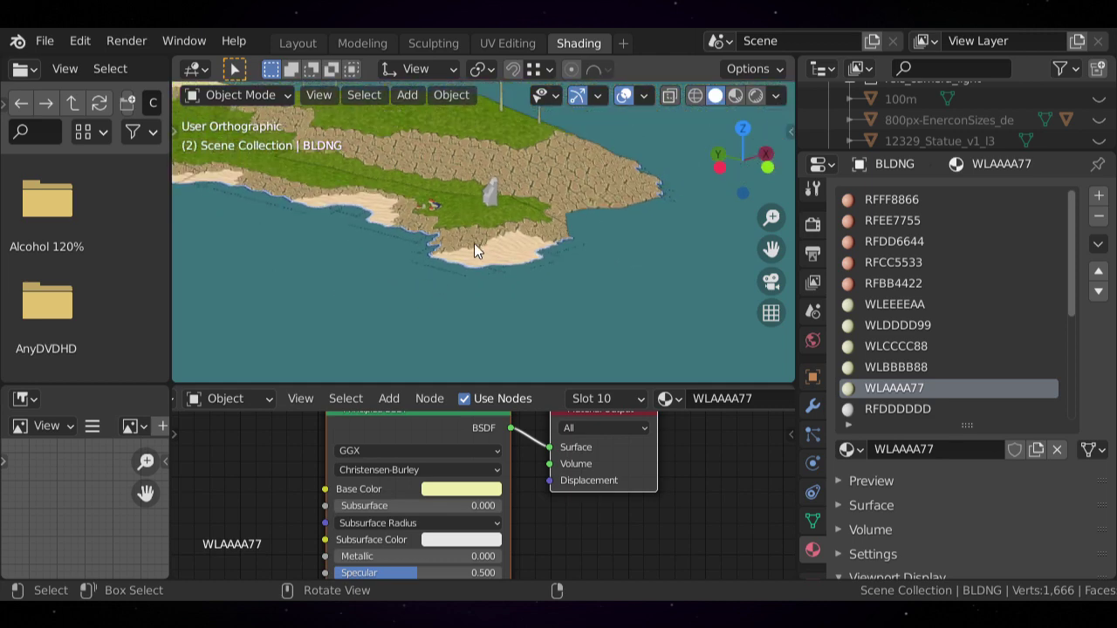
scroll(598, 255, "up", 2)
left_click(531, 250)
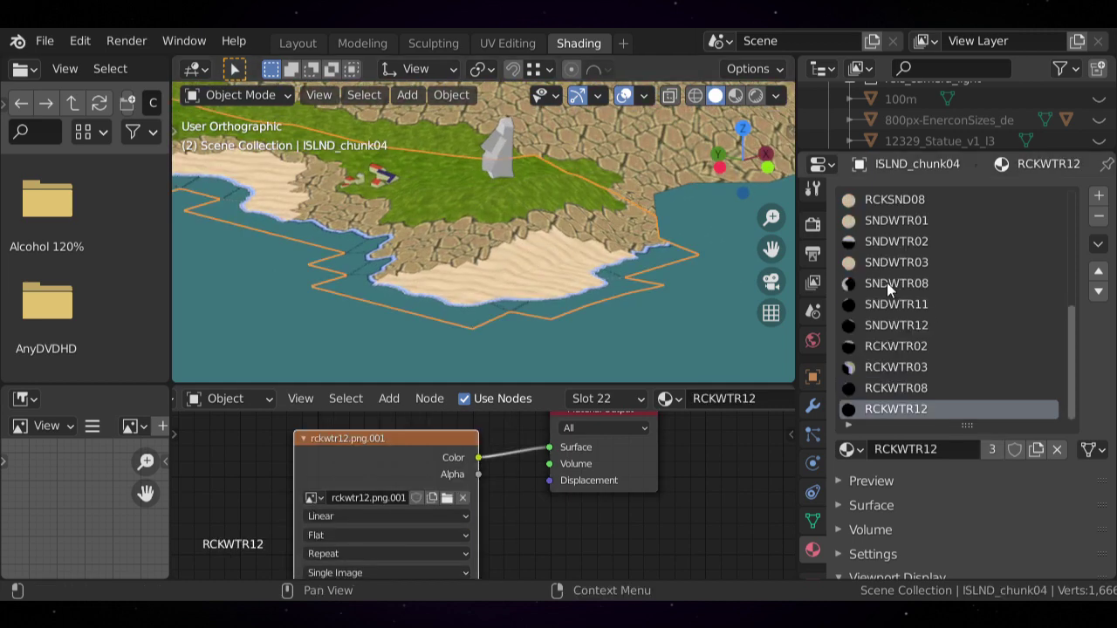
left_click(626, 403)
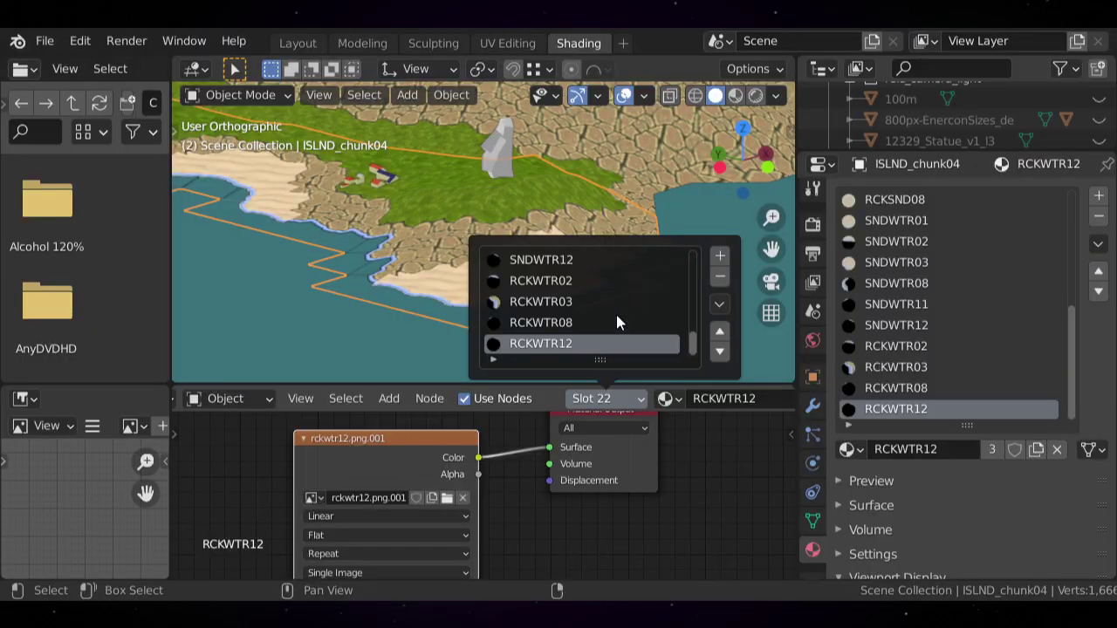
- Select the airport and central grassland terrain chunks one after another to review how the island is divided
mouse_move(455, 254)
middle_mouse_down()
mouse_move(404, 267)
mouse_move(292, 229)
mouse_move(370, 250)
mouse_move(414, 276)
mouse_move(448, 249)
middle_mouse_up()
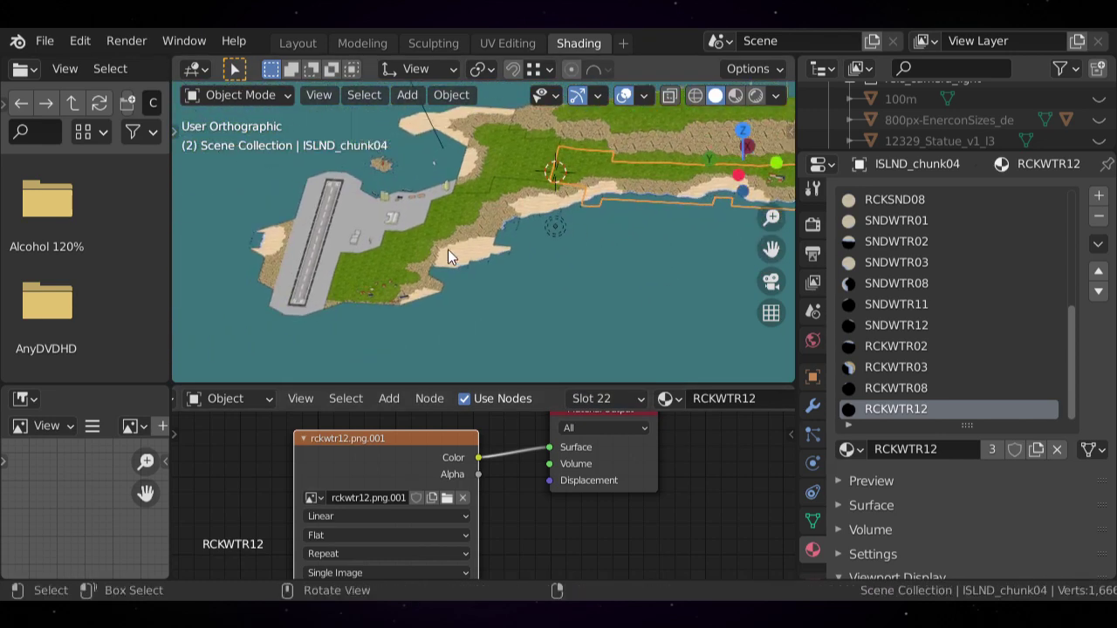
scroll(450, 250, "up", 2)
left_click(476, 224)
left_click(265, 212)
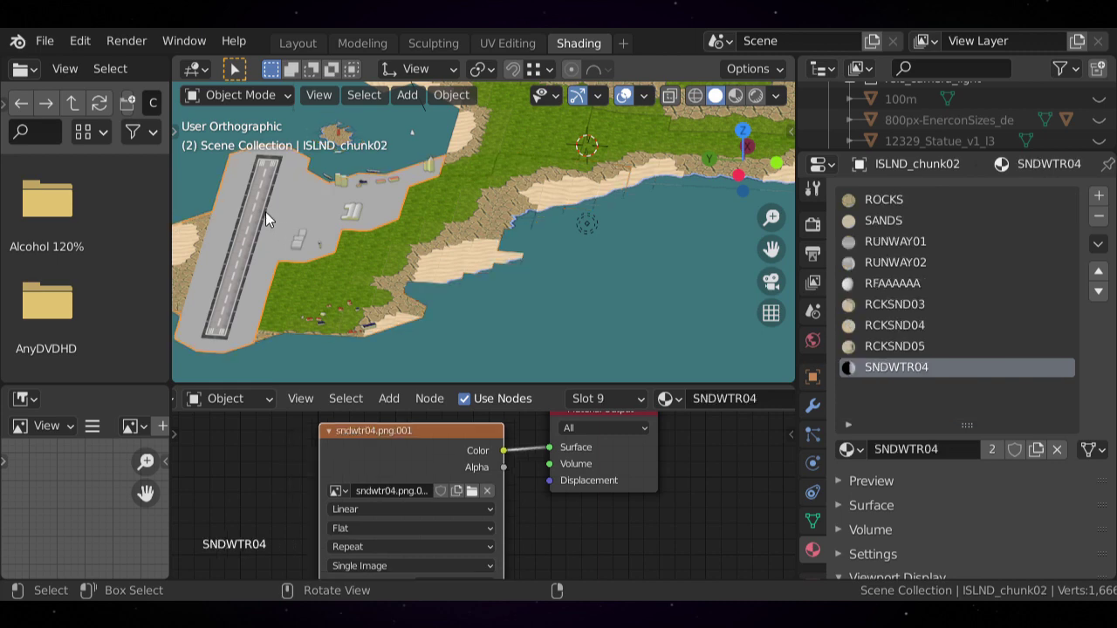
left_click(568, 178)
middle_click_drag(567, 179, 483, 244, "shift")
scroll(484, 243, "down", 1)
scroll(483, 244, "down", 5)
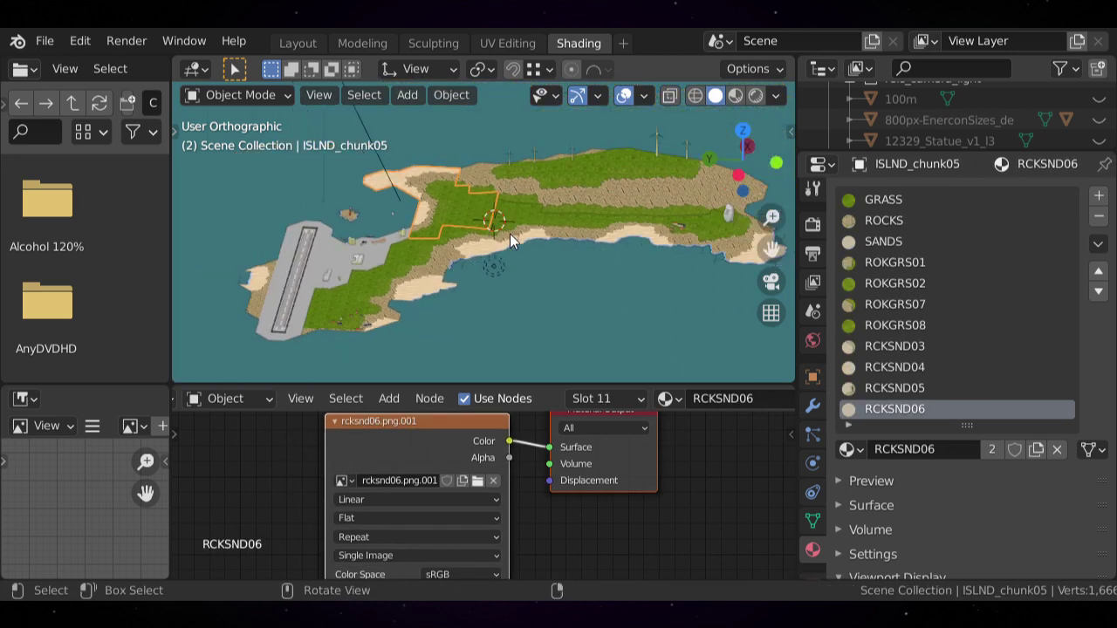
scroll(530, 243, "up", 6)
scroll(527, 243, "down", 3)
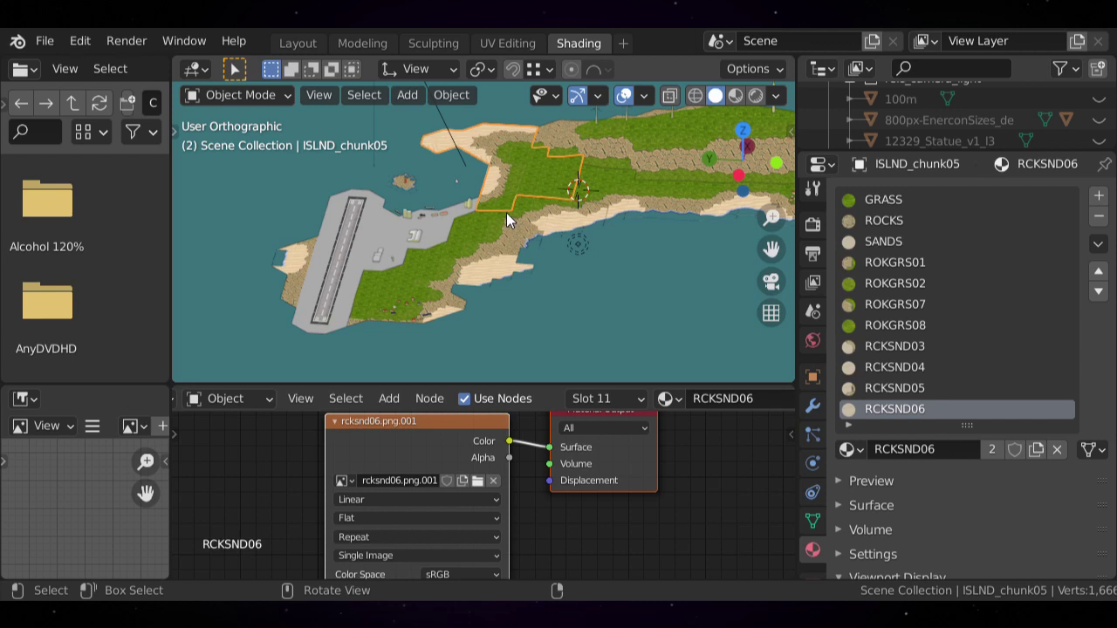
scroll(548, 262, "up", 2)
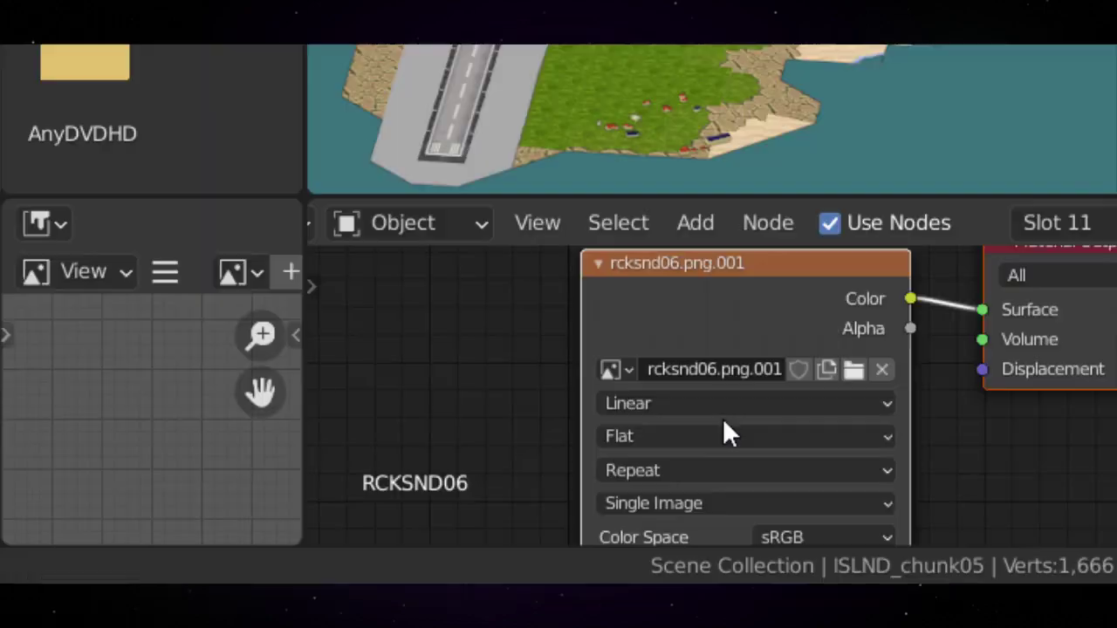
- Select the airport buildings object BLDNG, look through its materials and show its list of material slots
middle_click_drag(400, 238, 461, 199, "shift")
scroll(462, 199, "up", 5)
scroll(410, 191, "down", 2)
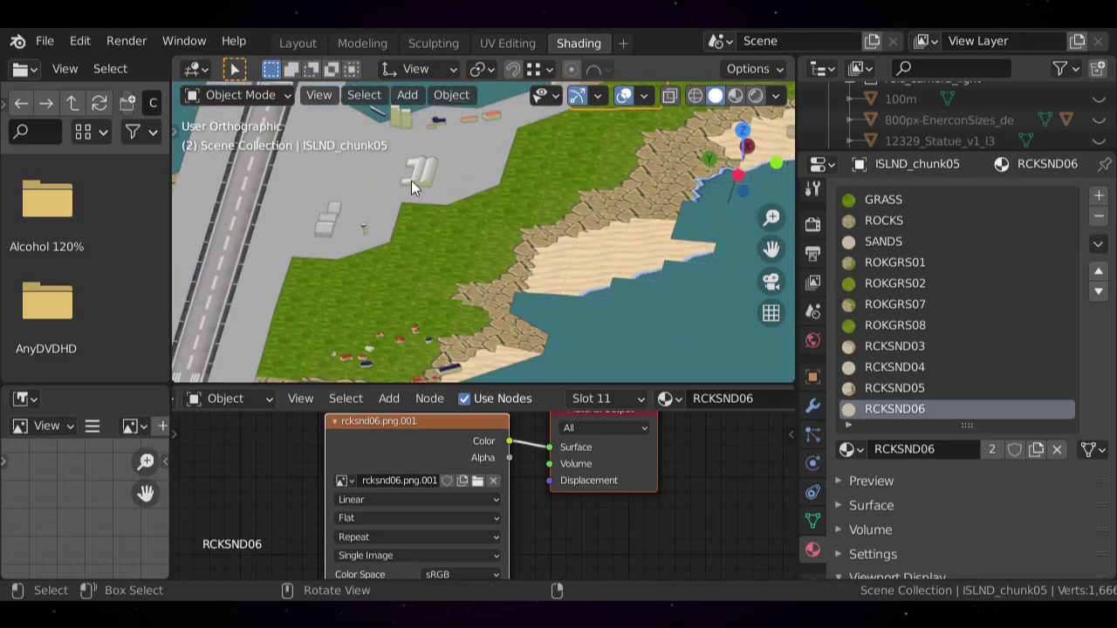
left_click(411, 181)
scroll(943, 274, "down", 5)
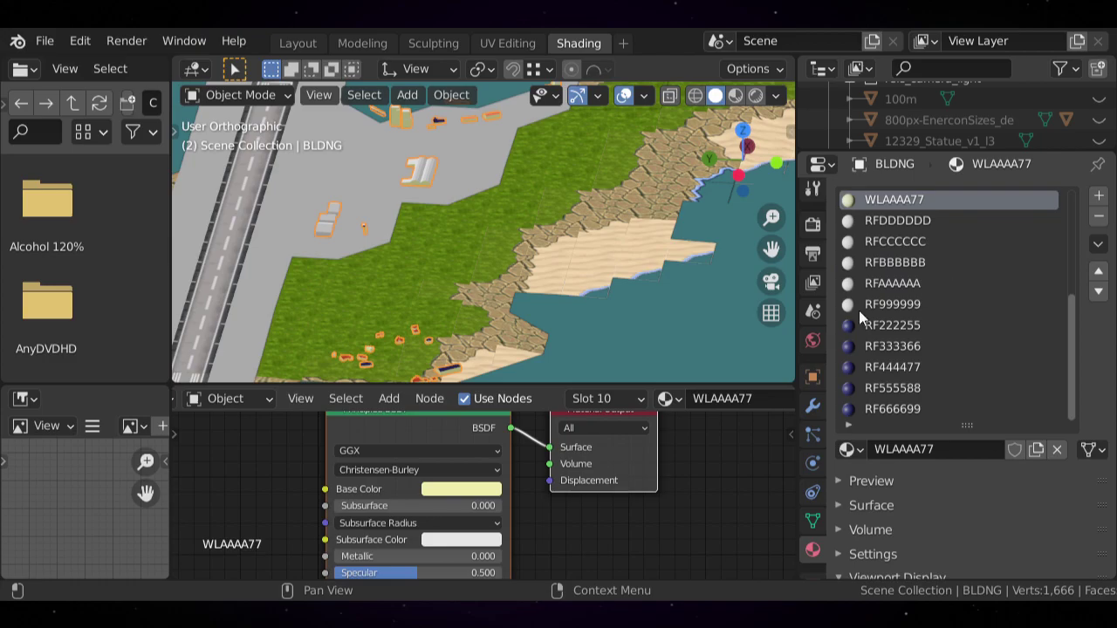
left_click(603, 398)
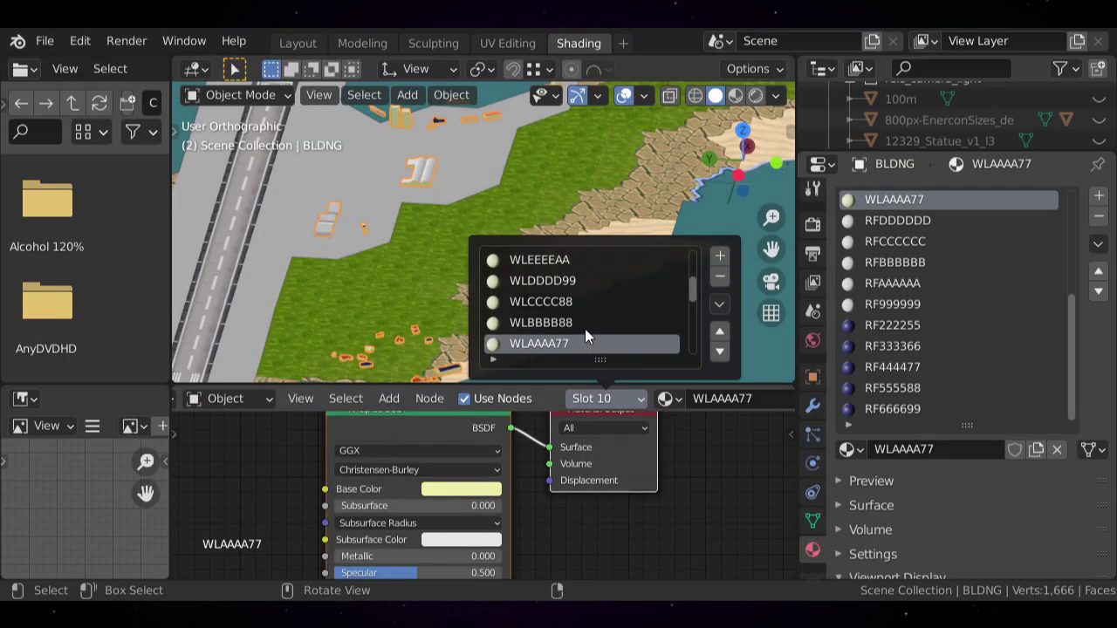
- Make RF666699 the active material slot of the BLDNG object
scroll(585, 329, "down", 3)
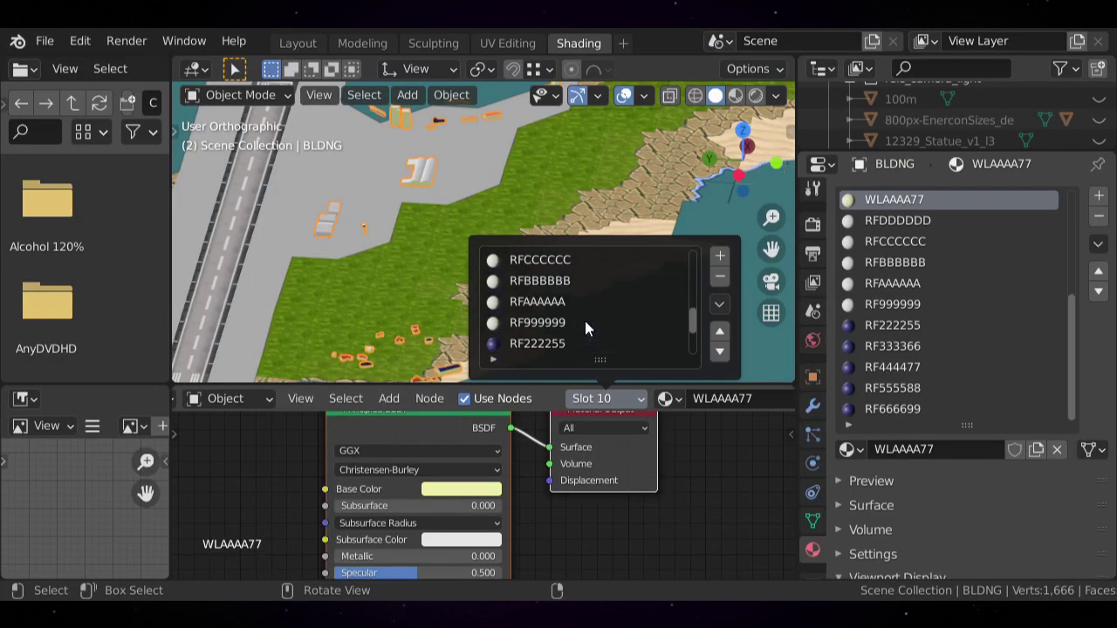
scroll(580, 330, "down", 4)
left_click(551, 344)
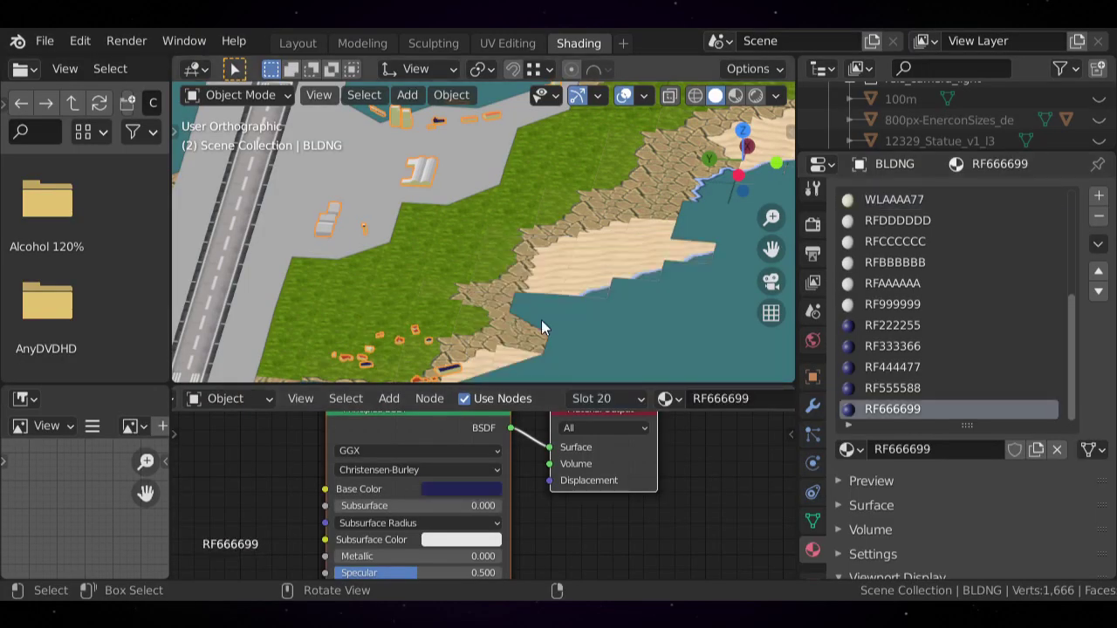
- Examine the airport surroundings and the sand, rock and water borders of the neighbouring beach
middle_click_drag(518, 296, 492, 231)
scroll(492, 231, "up", 2)
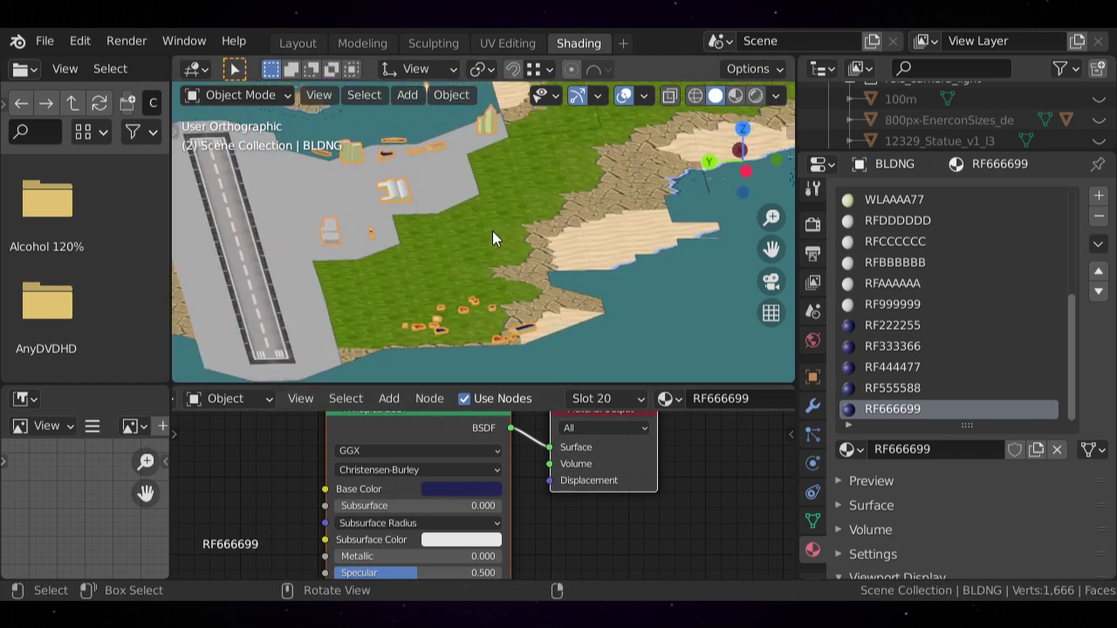
middle_click_drag(403, 236, 466, 206, "shift")
scroll(466, 206, "up", 2)
scroll(466, 206, "down", 2)
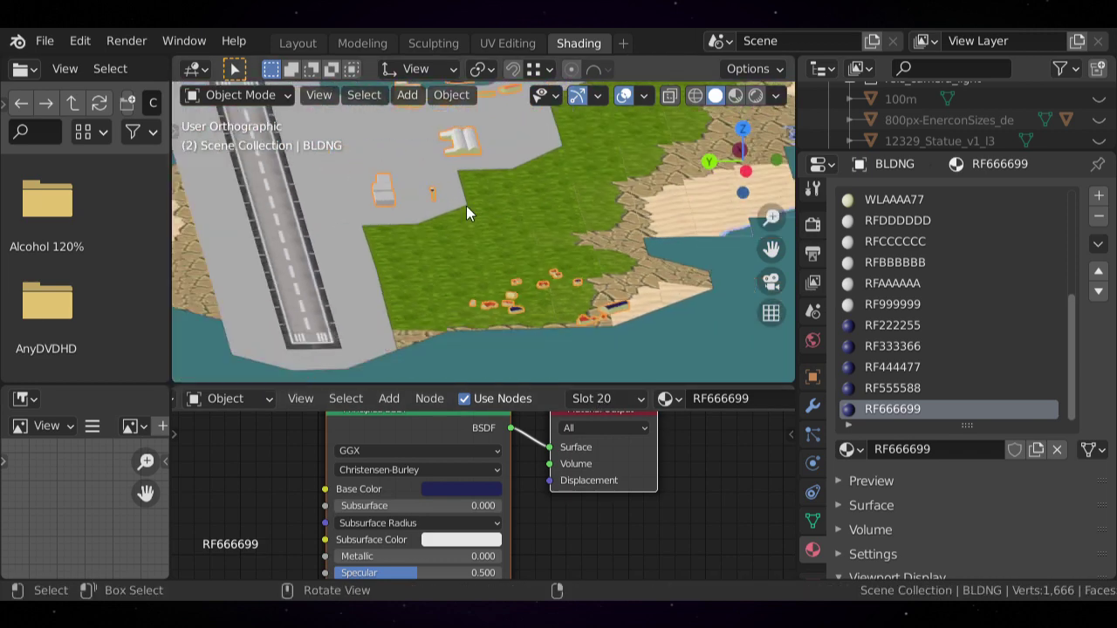
middle_click_drag(465, 207, 477, 266, "shift")
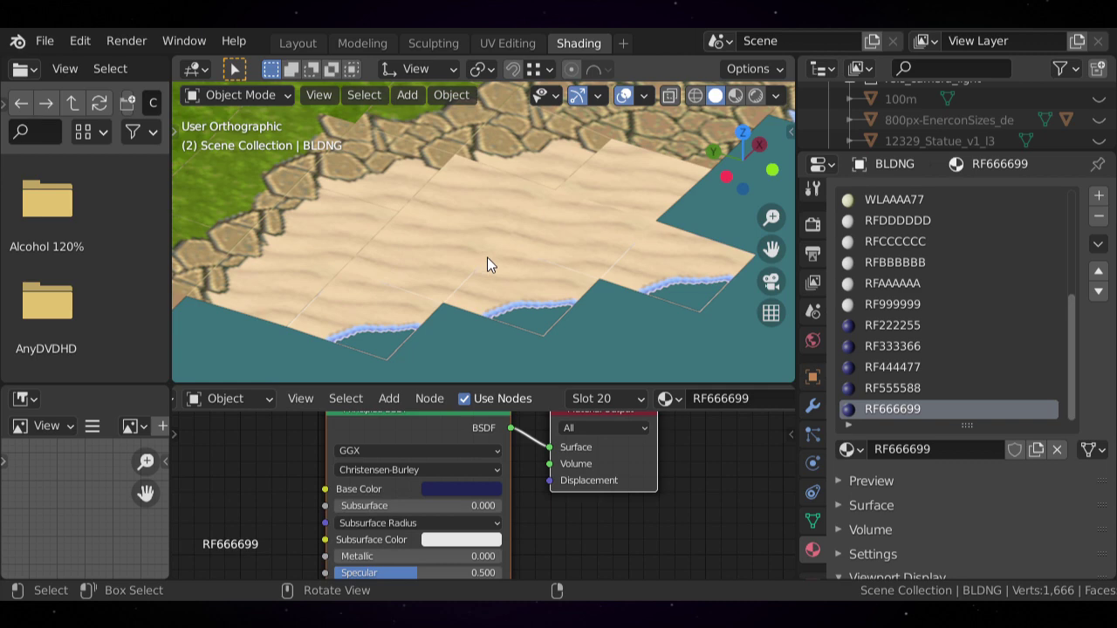
scroll(524, 267, "down", 6)
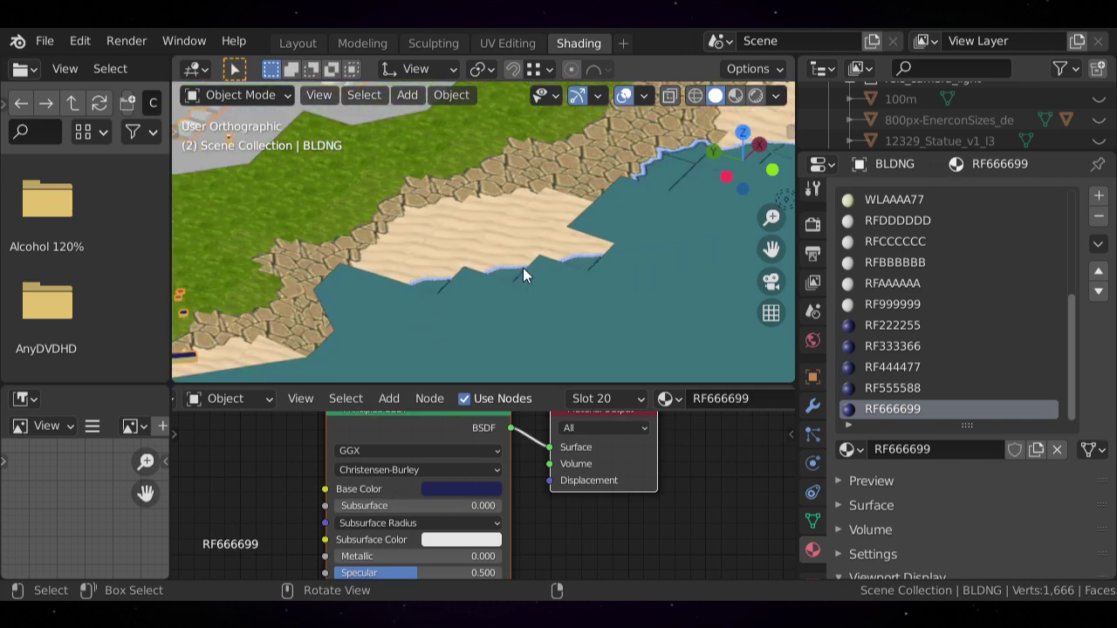
middle_click_drag(523, 268, 468, 218, "shift")
- Select the terrain chunk ISLND_chunk01 beside the runway, followed by the airport buildings object BLDNG, to compare their extents
left_click(496, 225)
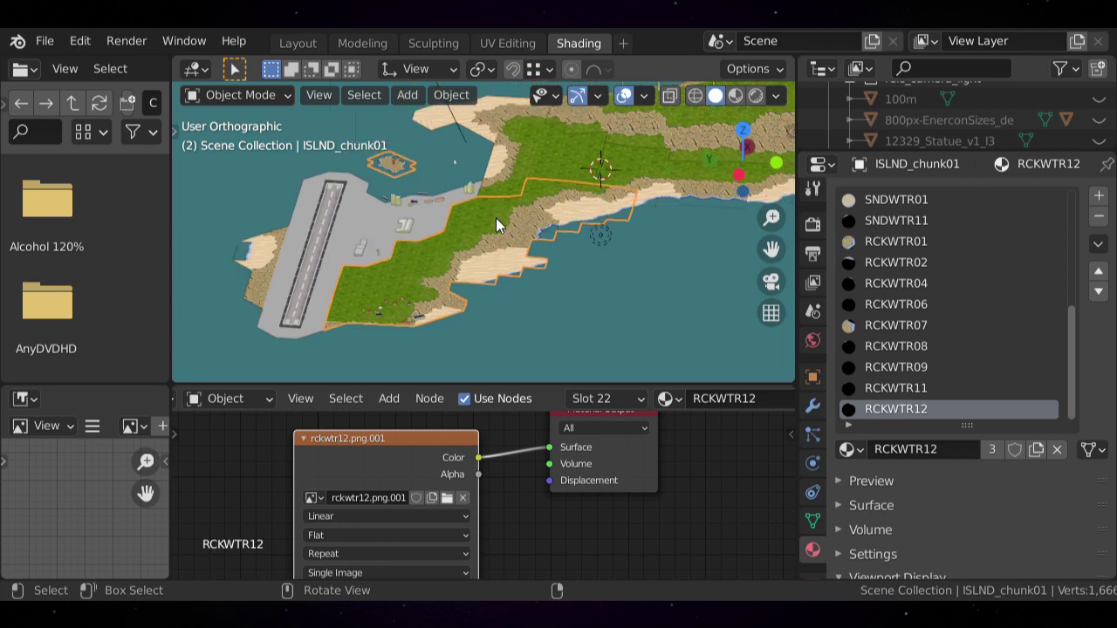
middle_click_drag(494, 220, 473, 236)
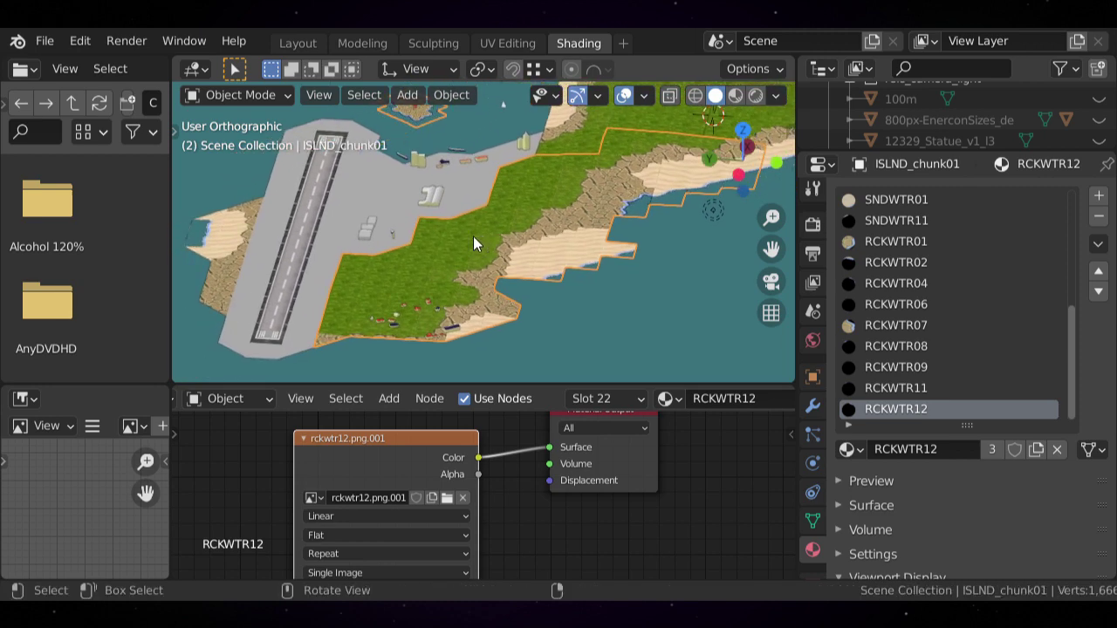
left_click(434, 202)
scroll(433, 198, "down", 2)
middle_click_drag(433, 198, 560, 230)
scroll(642, 231, "up", 3)
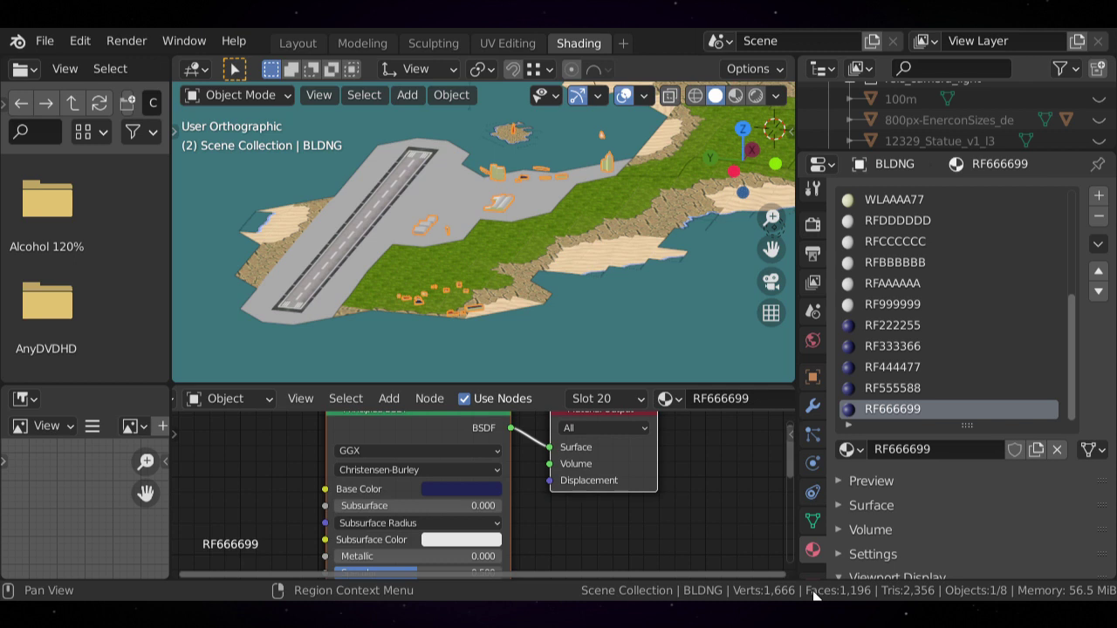
scroll(489, 332, "up", 3)
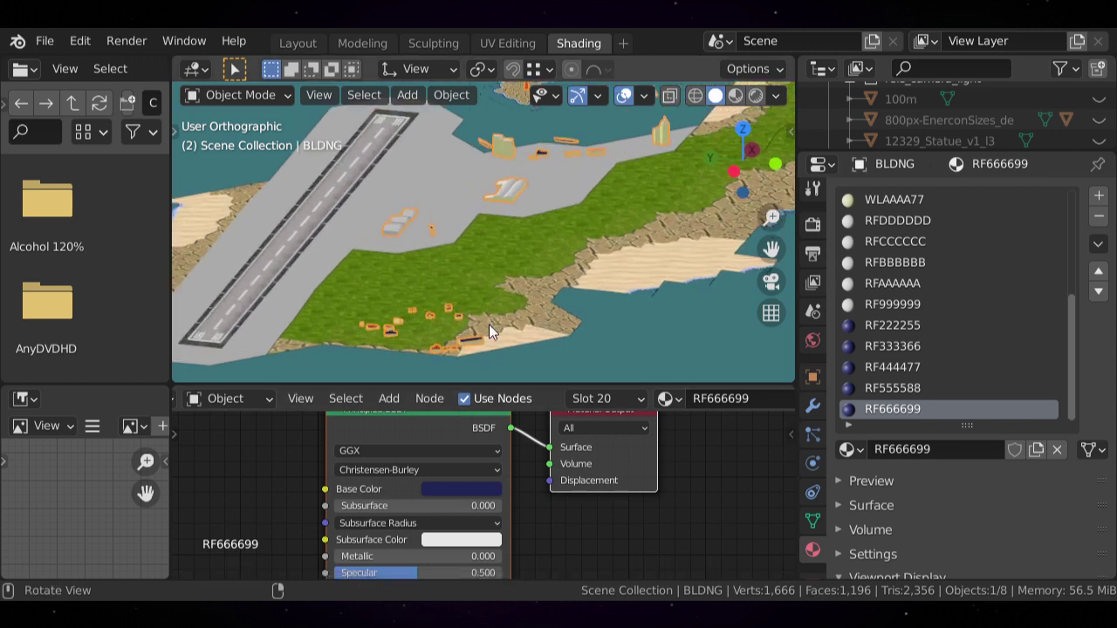
- Select all of BLDNG's geometry in Edit Mode to check its face count, and return to Object Mode
key("Tab")
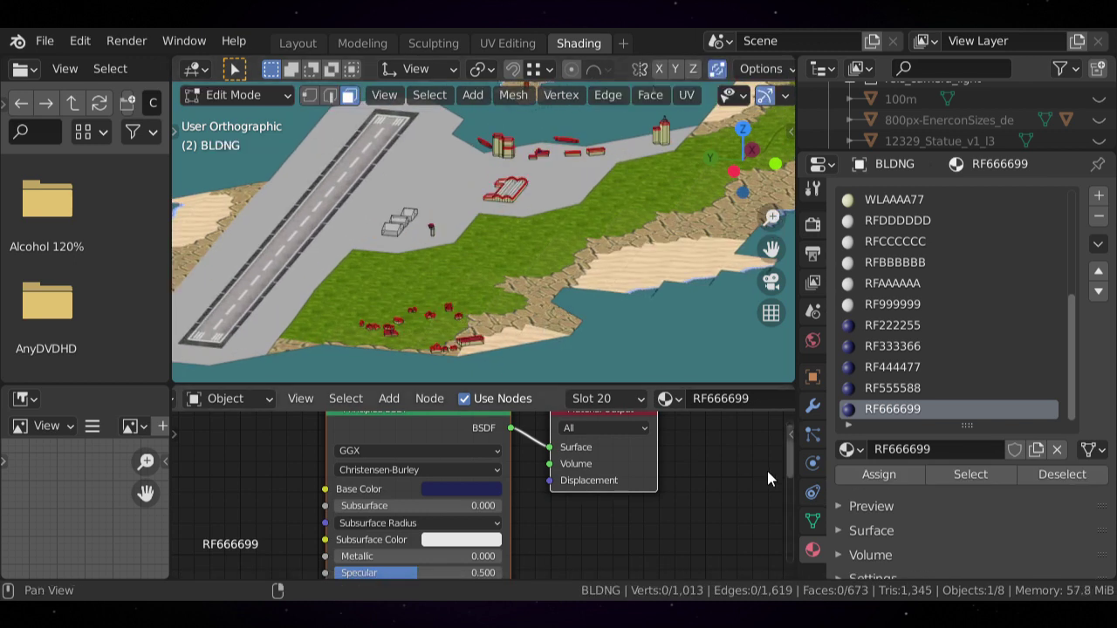
left_click(863, 555)
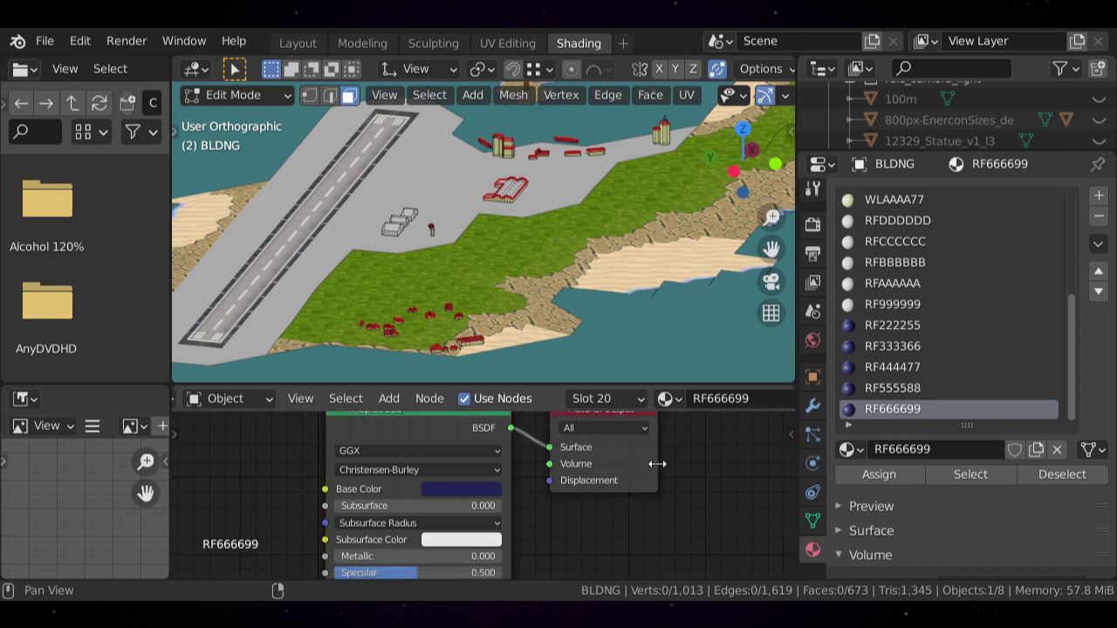
key("a")
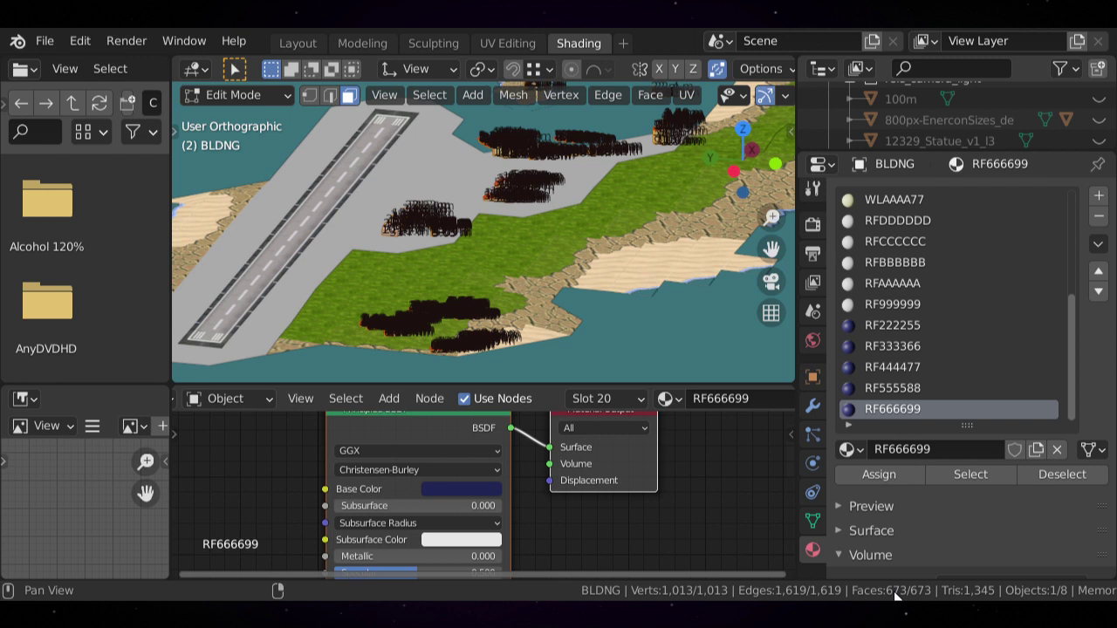
key("Tab")
- Select ISLND_chunk01 and inspect its mesh grid and face count in Edit Mode, returning to Object Mode
left_click(576, 261)
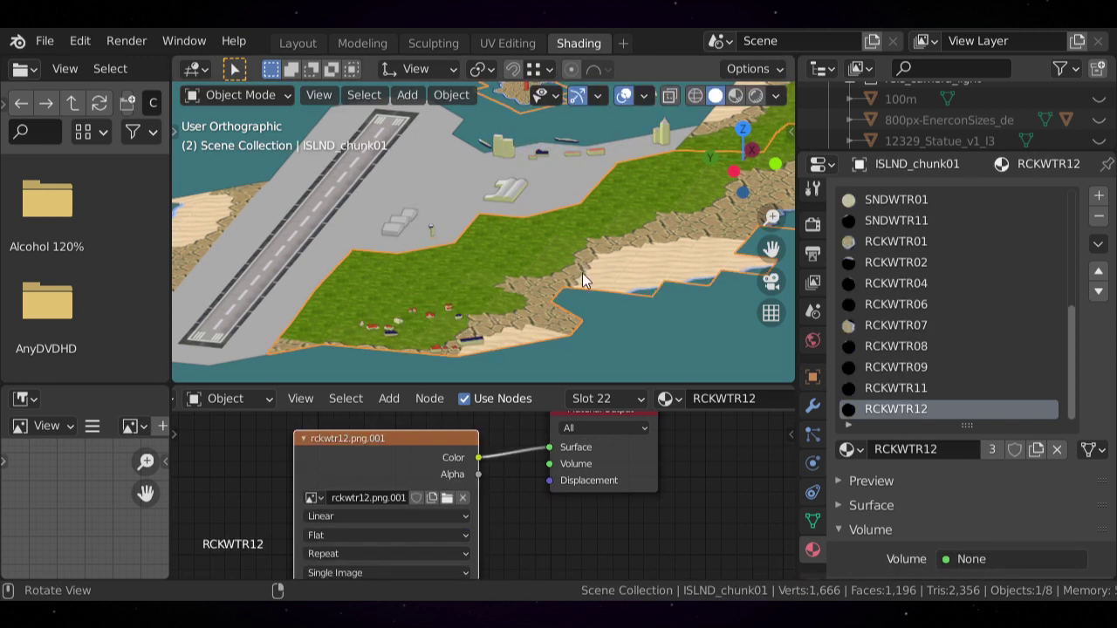
key("Tab")
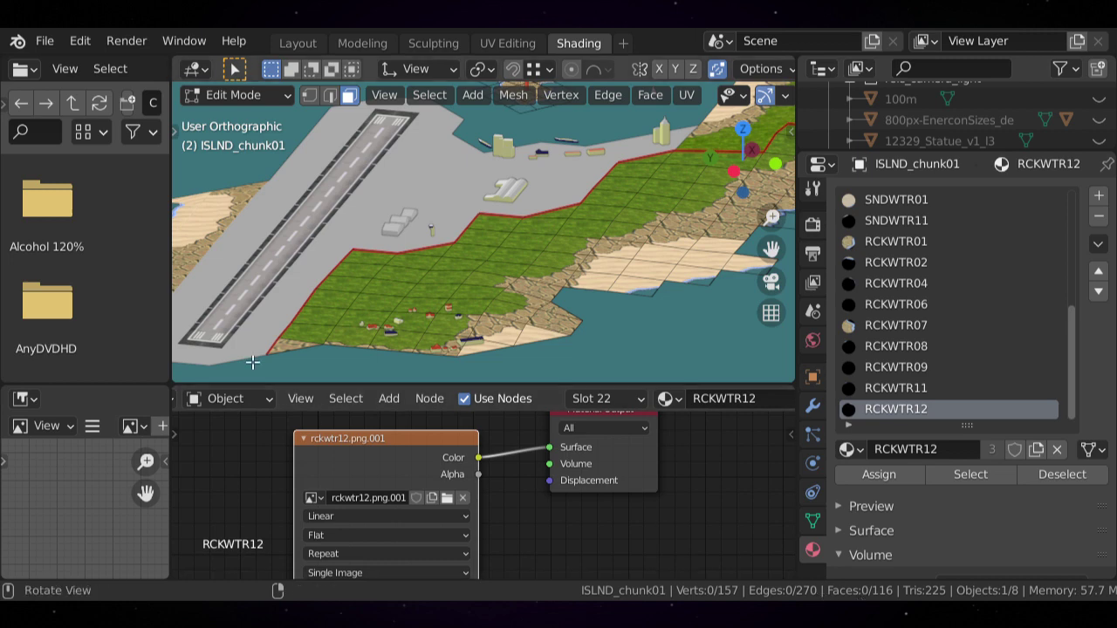
key("Tab")
scroll(450, 270, "down", 5)
scroll(497, 278, "up", 2)
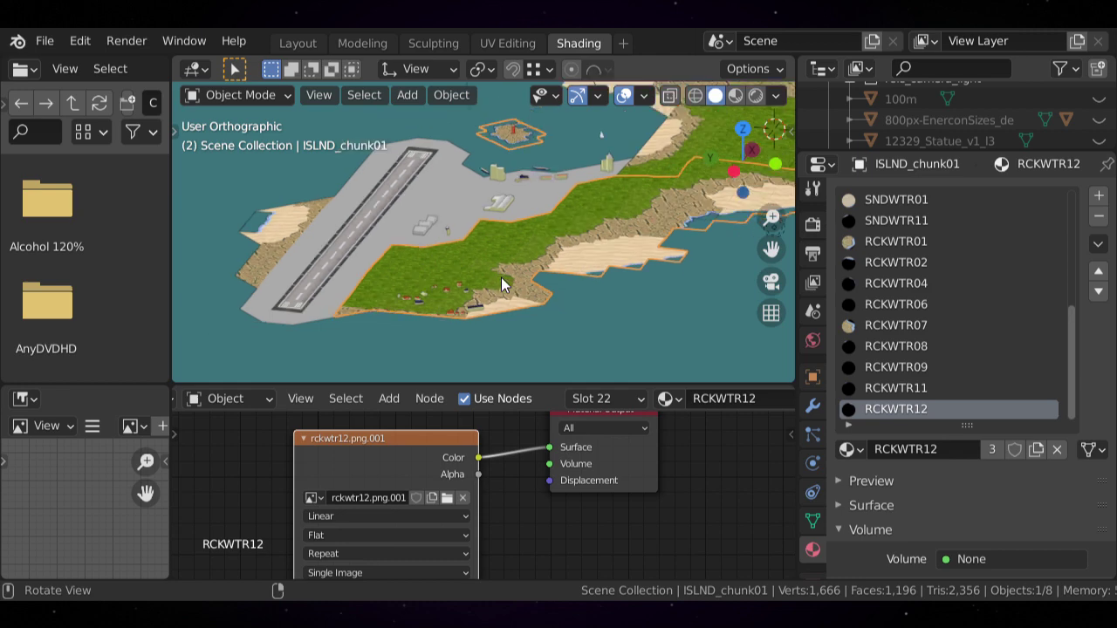
middle_click_drag(526, 252, 511, 290)
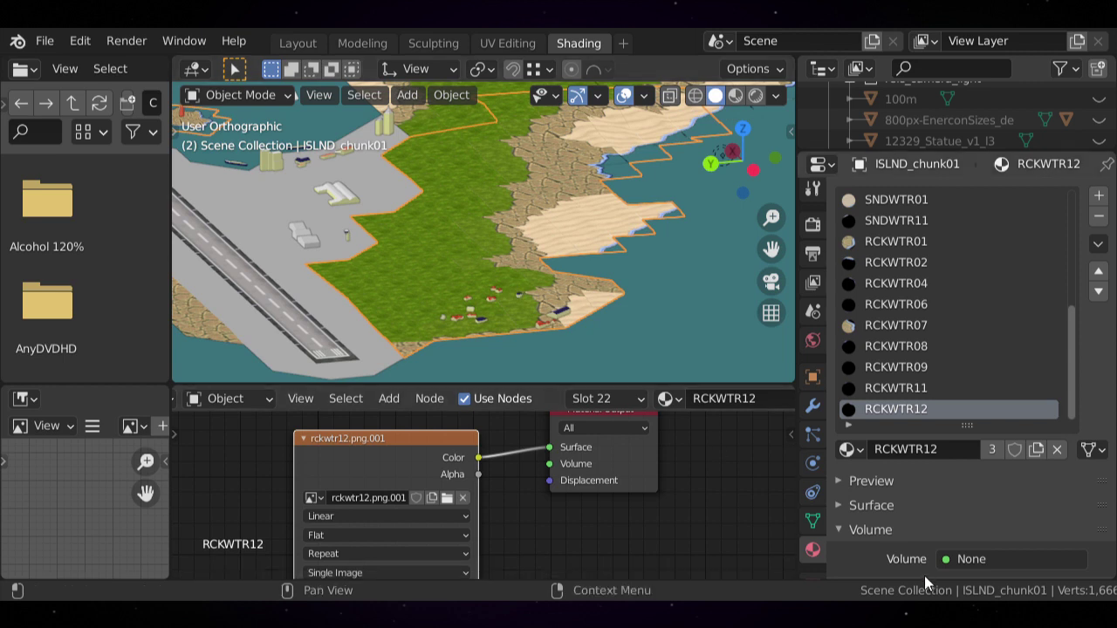
scroll(922, 576, "down", 1)
scroll(906, 593, "down", 3)
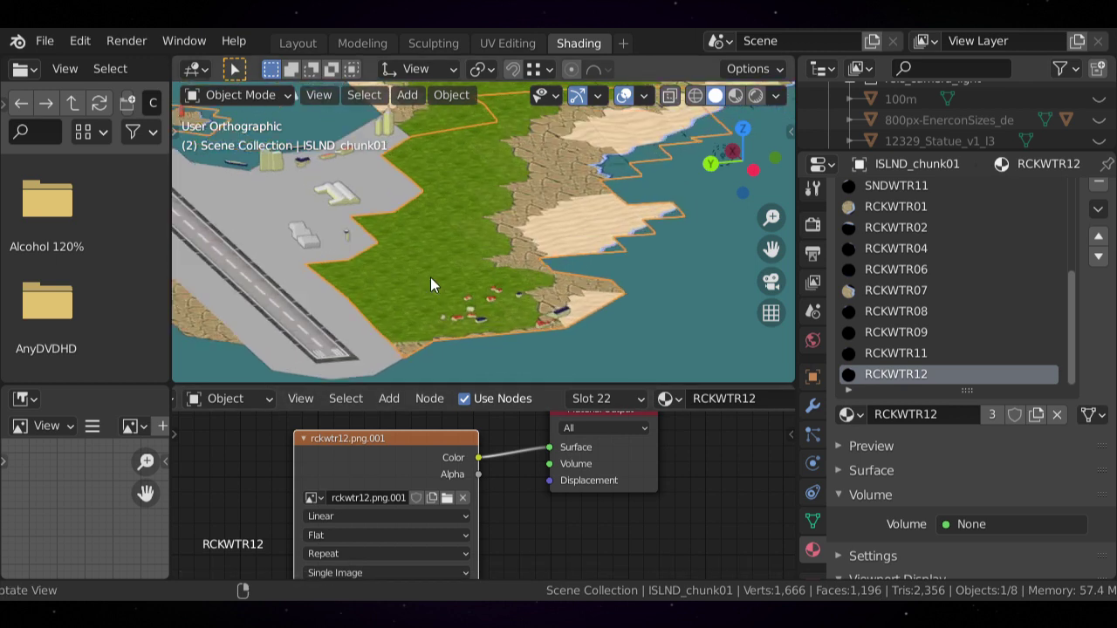
- Select BLDNG at the curved-roof airport hangar and inspect the hangar's faces in Edit Mode, returning to Object Mode
scroll(430, 278, "up", 5)
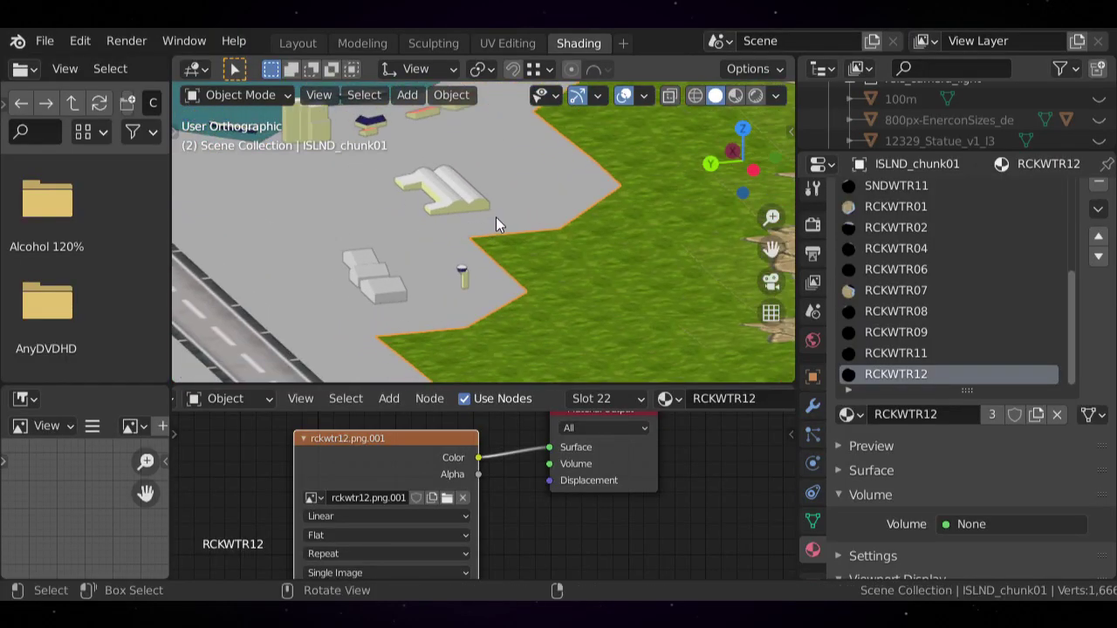
middle_click_drag(496, 217, 517, 525)
scroll(491, 286, "up", 5)
scroll(506, 194, "up", 4)
scroll(501, 261, "up", 2)
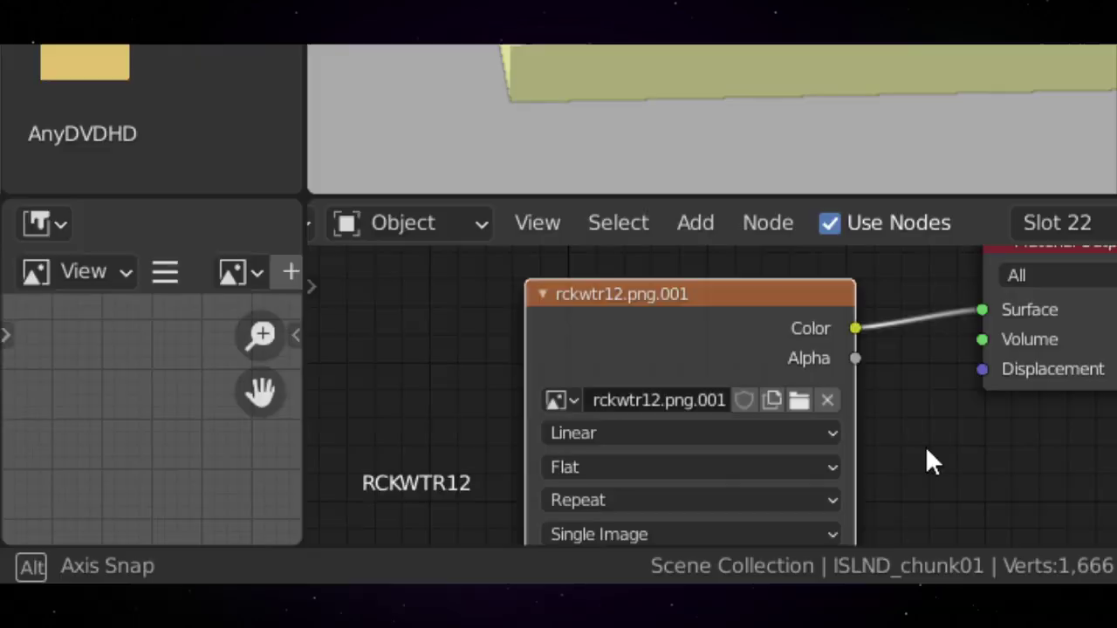
middle_click_drag(925, 450, 483, 283)
left_click(483, 283)
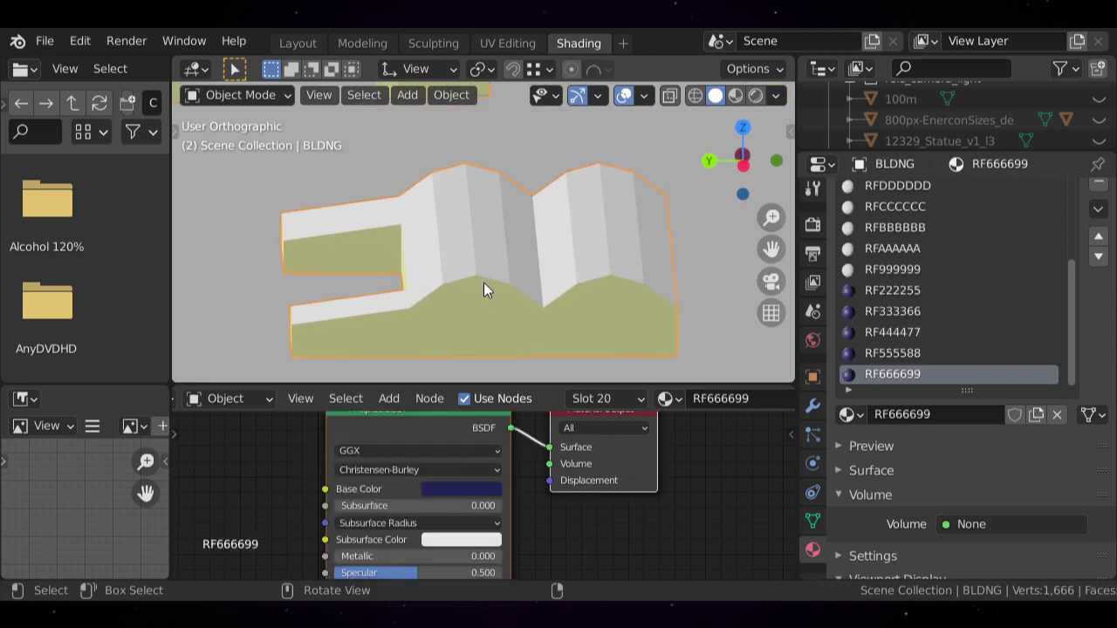
key("Tab")
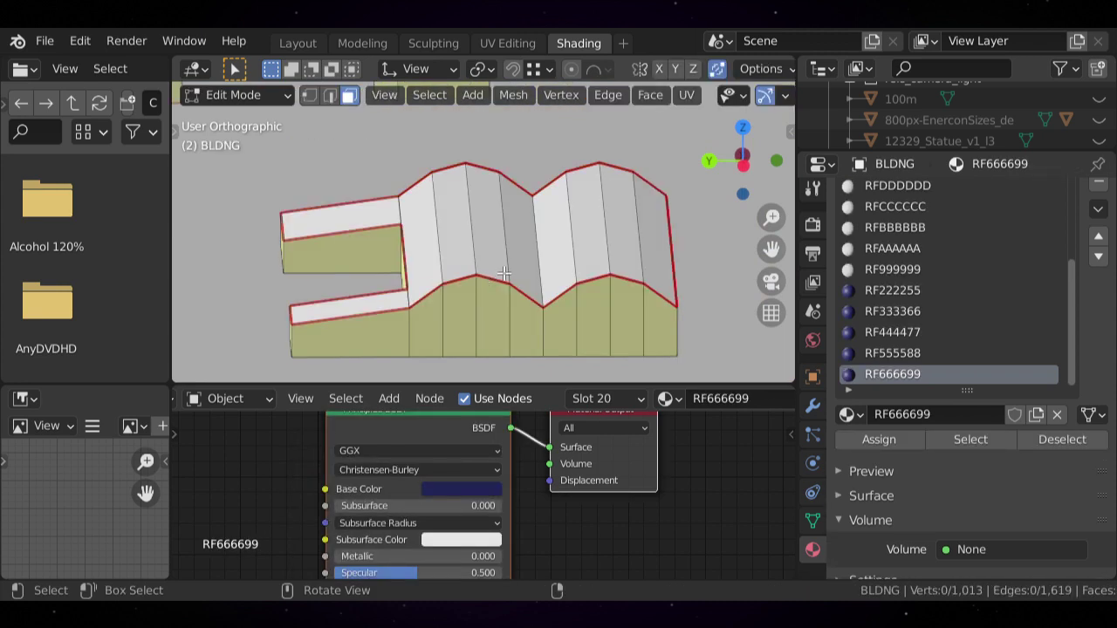
key("Tab")
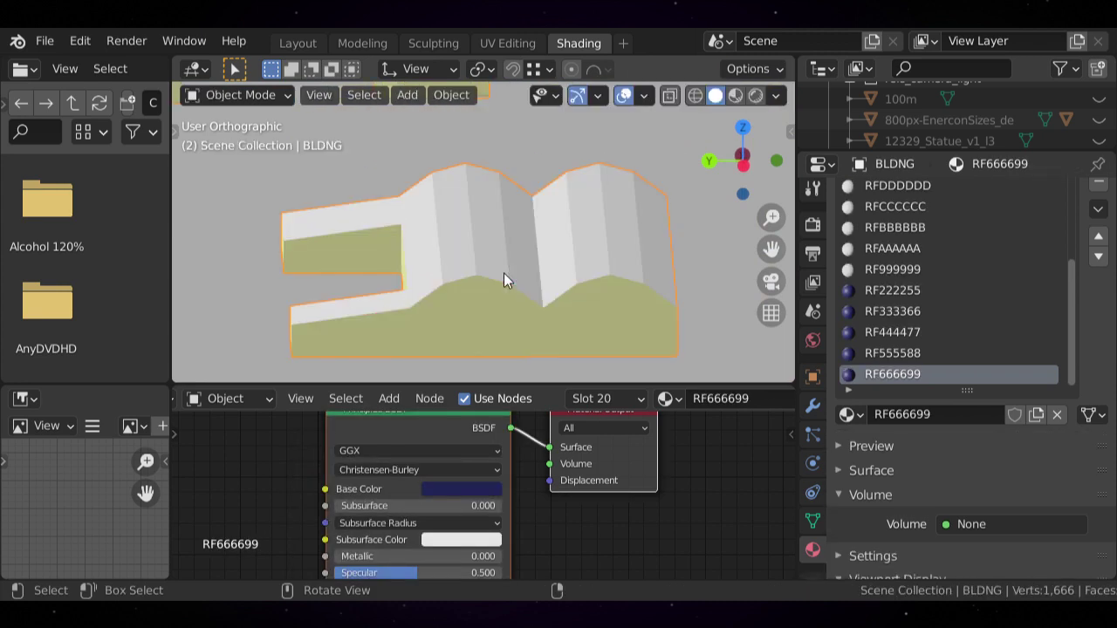
- Survey the island from the airport buildings to the statue headland and back to the runway
middle_click_drag(504, 273, 549, 574)
middle_click_drag(977, 537, 471, 289)
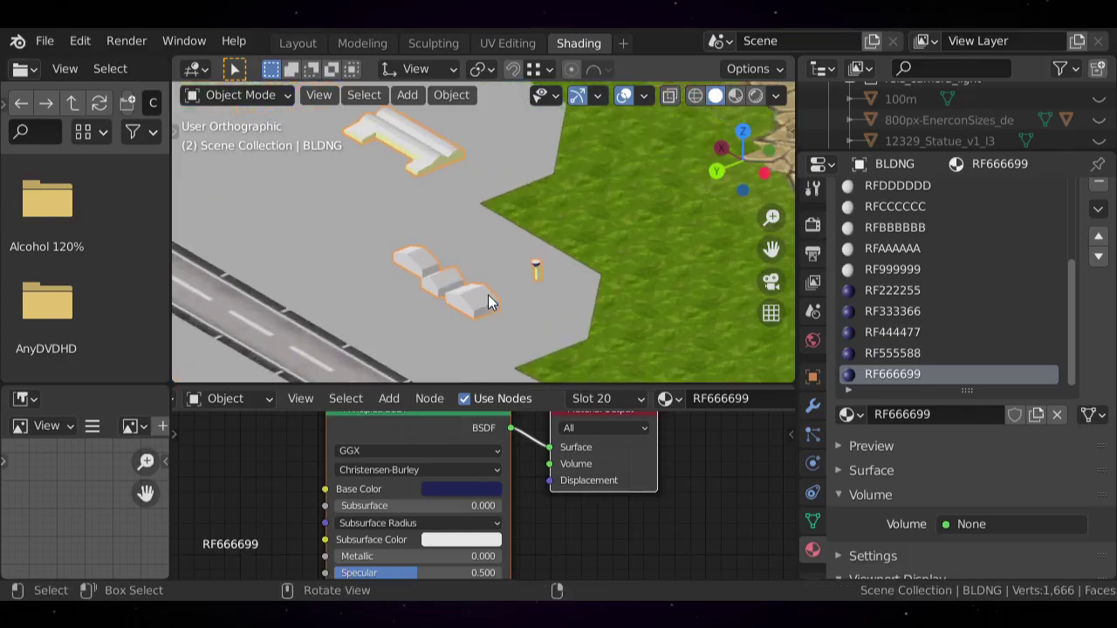
scroll(500, 286, "down", 3)
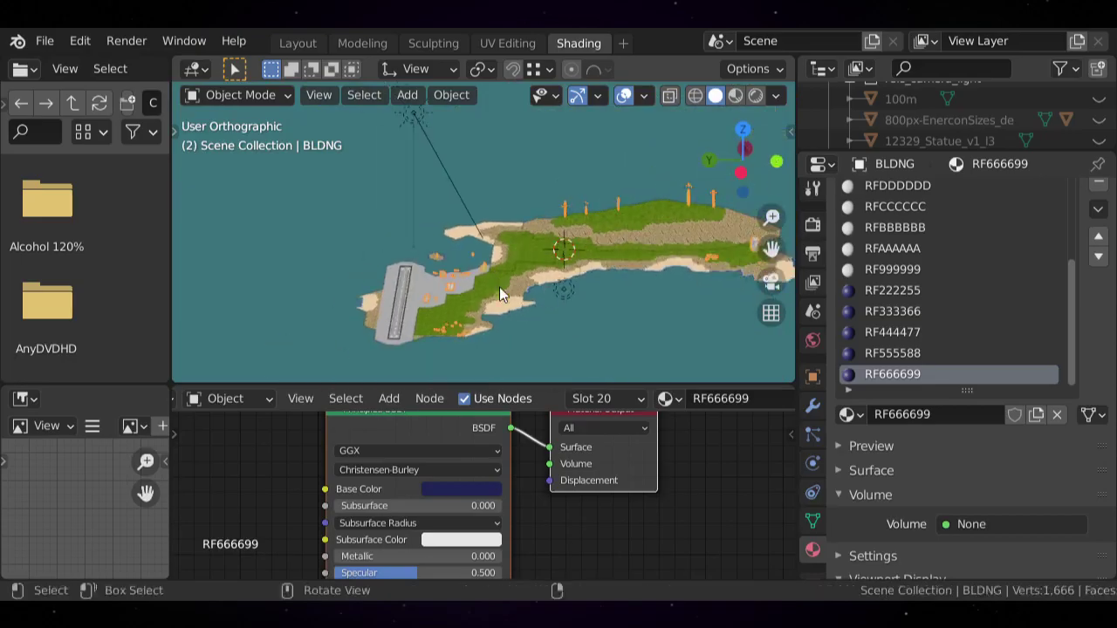
middle_click_drag(541, 289, 408, 258, "shift")
middle_click_drag(555, 248, 518, 271)
scroll(518, 273, "up", 3)
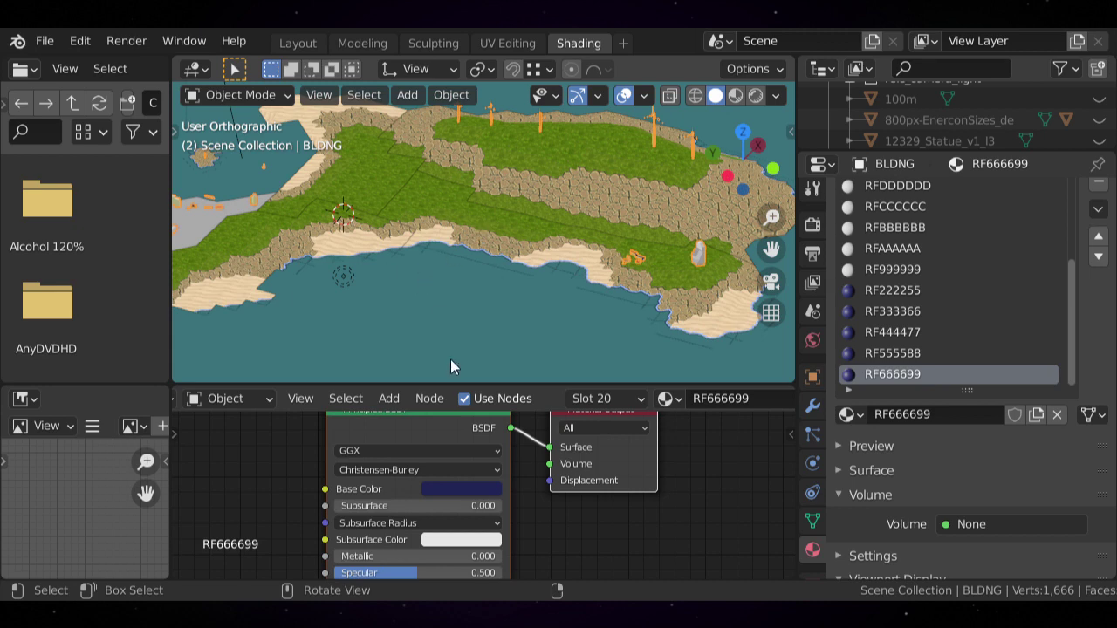
middle_click_drag(411, 284, 608, 255, "shift")
scroll(474, 242, "up", 4)
scroll(472, 248, "up", 4)
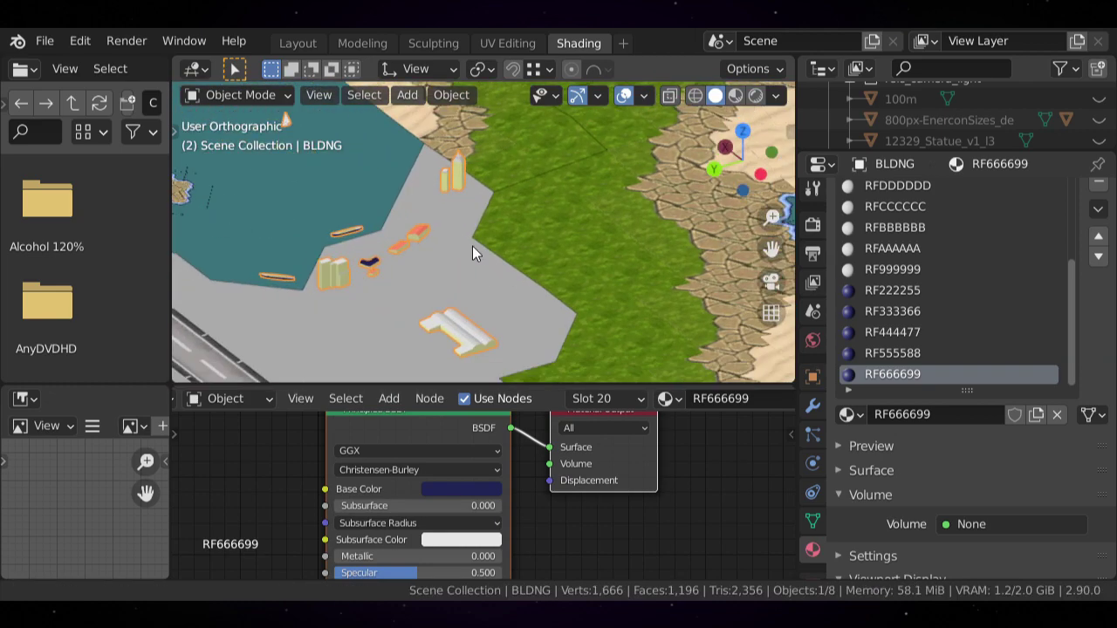
scroll(472, 253, "down", 5)
mouse_move(525, 193)
middle_mouse_down()
mouse_move(576, 255)
mouse_move(538, 199)
middle_mouse_up()
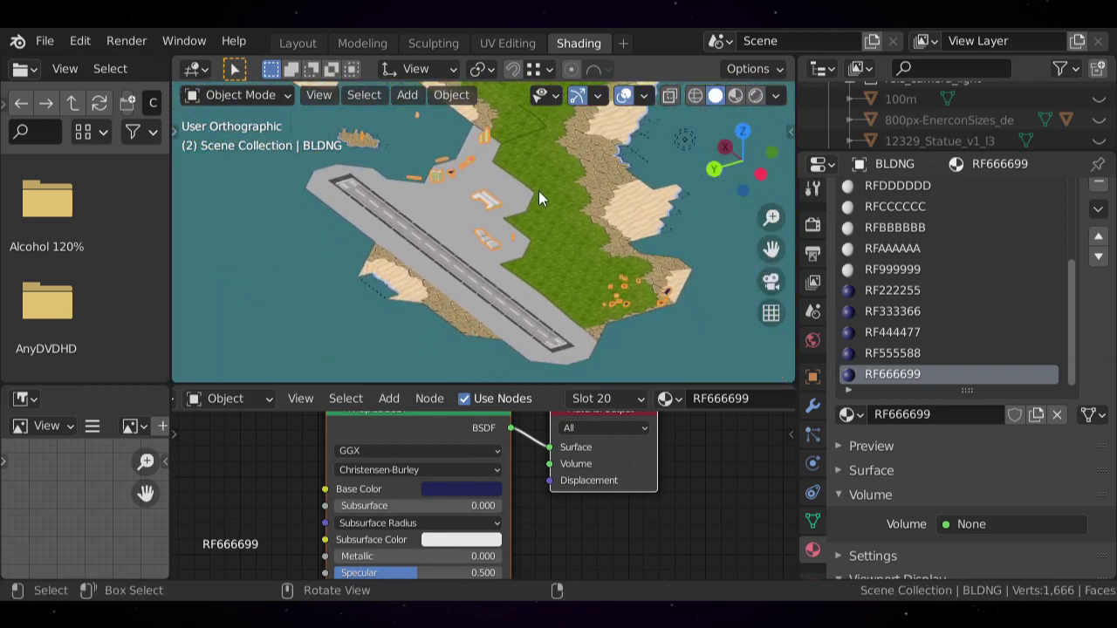
- Examine the red- and blue-roofed village houses on the grass near the runway's end up close
scroll(538, 190, "up", 3)
middle_click_drag(612, 252, 504, 210)
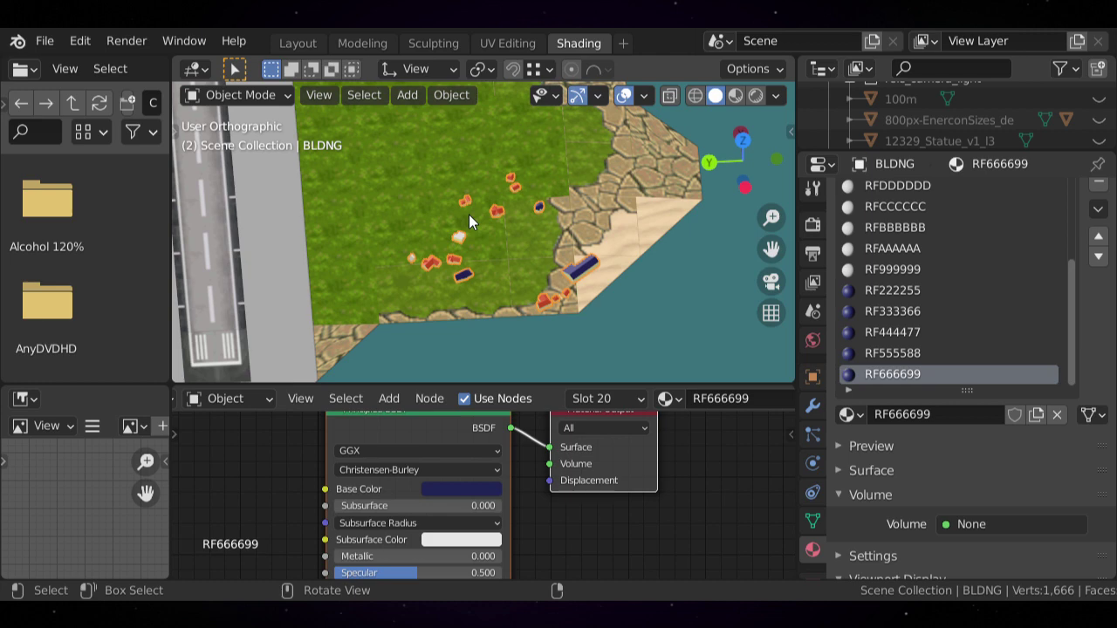
mouse_move(512, 240)
middle_mouse_down()
mouse_move(491, 232)
mouse_move(542, 255)
middle_mouse_up()
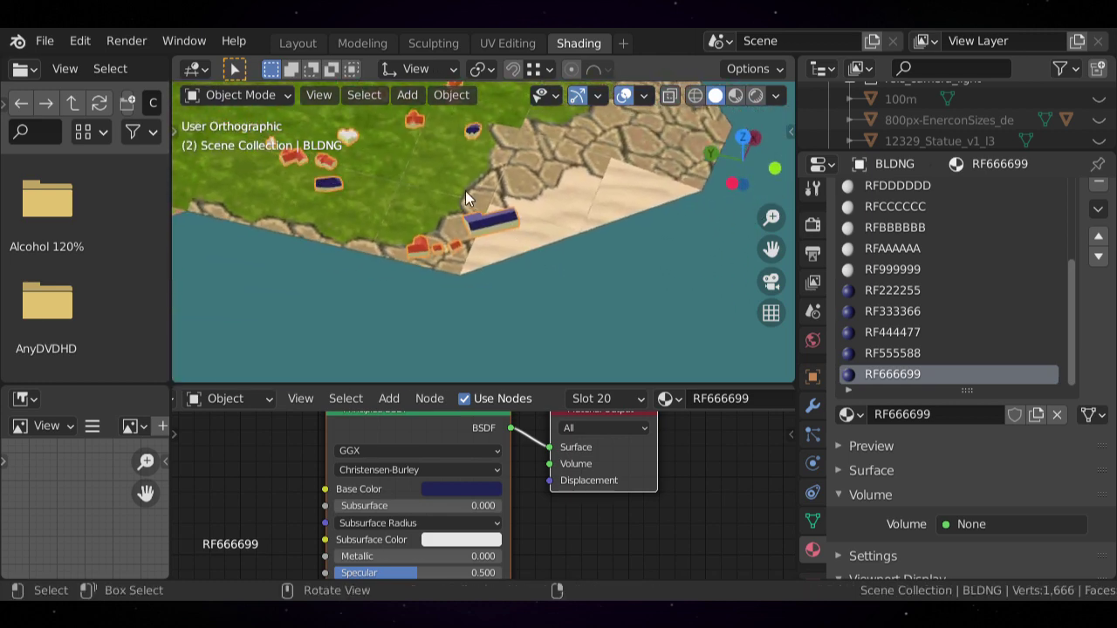
middle_click_drag(467, 192, 527, 254, "shift")
scroll(524, 252, "up", 2)
middle_click_drag(442, 191, 456, 295)
scroll(457, 295, "up", 2)
middle_click_drag(464, 249, 529, 226, "shift")
scroll(491, 206, "up", 3)
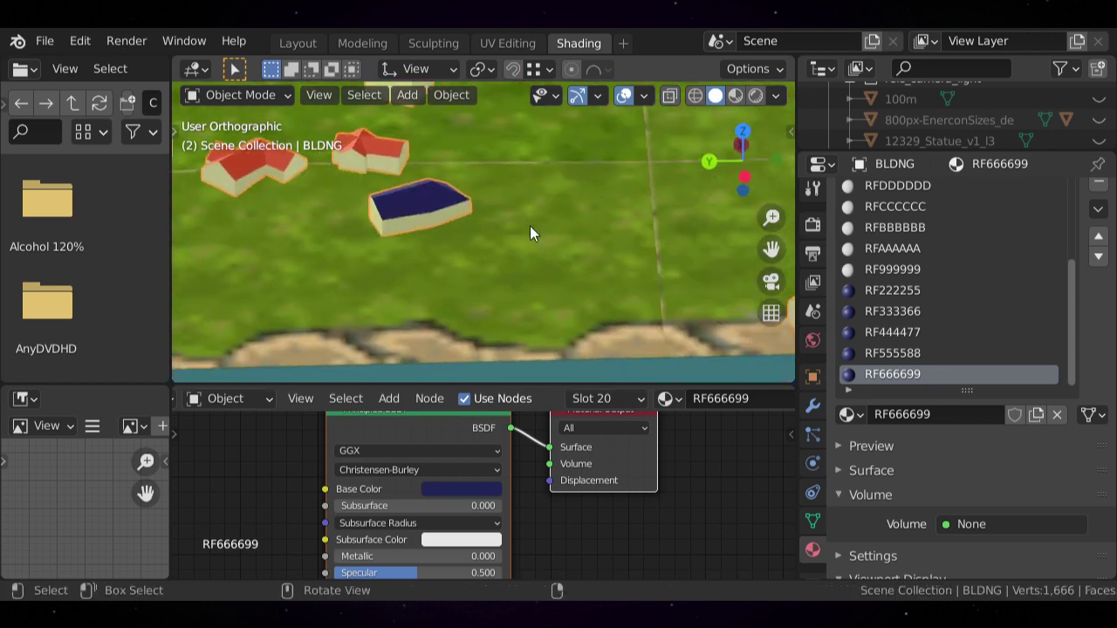
scroll(530, 226, "down", 1)
- In the Modeling workspace, select one red-roofed village house of BLDNG as linked geometry in Edit Mode, inspect it and deselect everything
key("Tab")
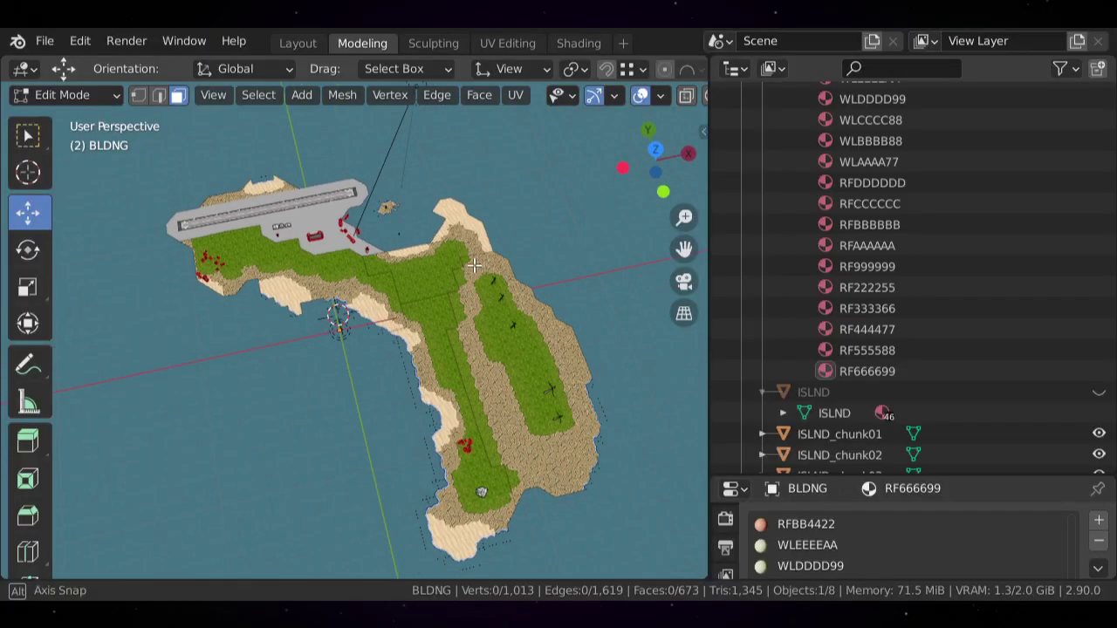
middle_click_drag(331, 309, 524, 280)
scroll(416, 290, "up", 4)
middle_click_drag(449, 271, 408, 312, "shift")
scroll(406, 307, "up", 4)
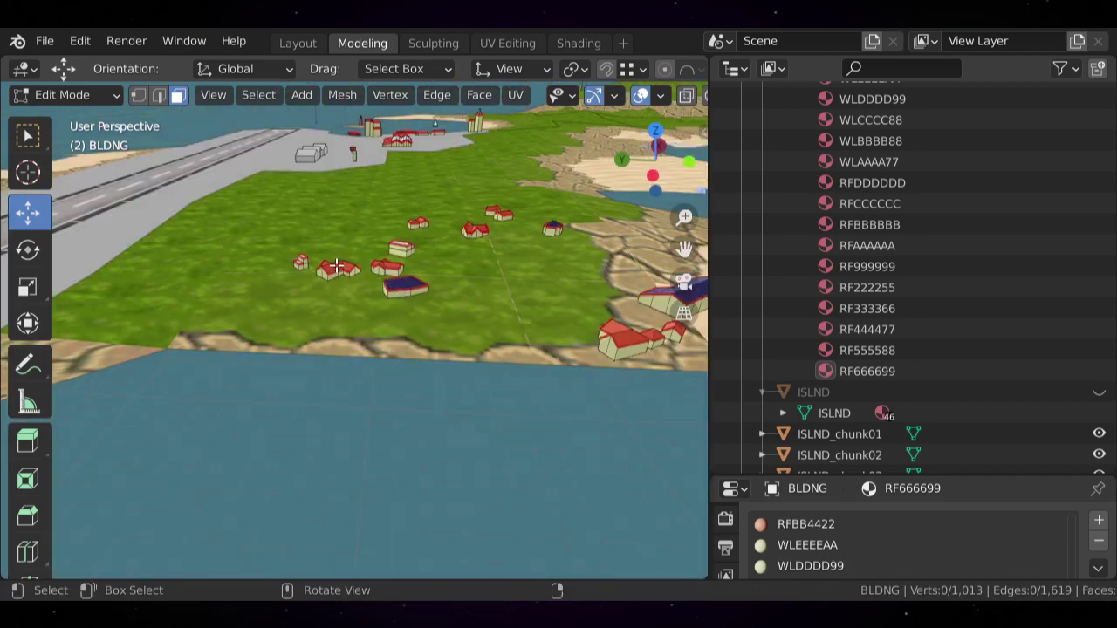
key("l")
key("KP_Decimal")
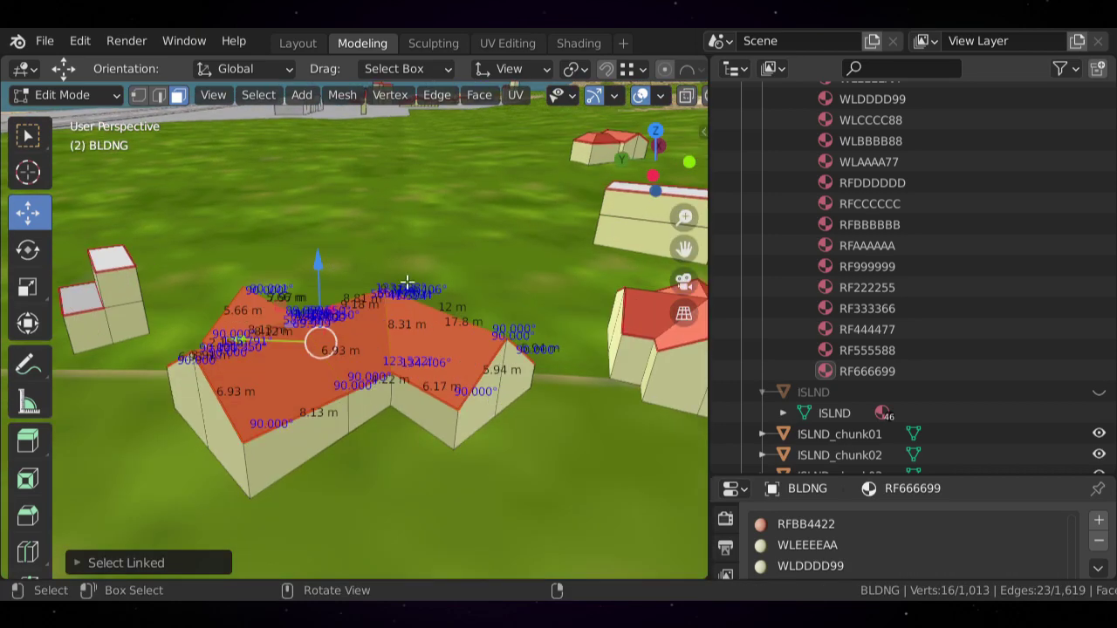
key("alt+a")
- Examine the intersecting roof and wall faces of a red-roofed village house up close in Object and Edit Mode
middle_click_drag(414, 284, 333, 418)
scroll(419, 419, "down", 6)
middle_click_drag(419, 419, 413, 351)
scroll(444, 351, "up", 1)
key("Tab")
scroll(380, 386, "down", 3)
scroll(380, 387, "up", 4)
scroll(379, 387, "up", 8)
scroll(413, 351, "up", 3)
scroll(401, 354, "up", 4)
key("Tab")
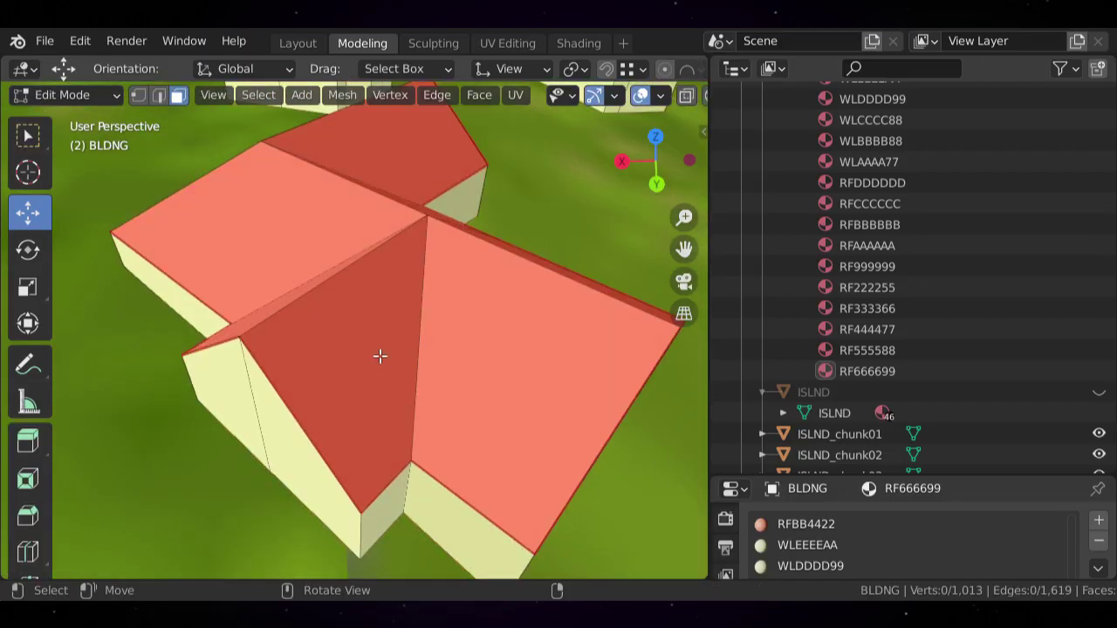
- Delete the two roof faces and the wall faces of the small gable wing projecting from the red-roofed house
scroll(350, 354, "down", 1)
left_click(351, 353)
left_click(379, 465, "shift")
middle_click_drag(307, 429, 390, 404)
left_click(319, 386, "shift")
middle_click_drag(320, 387, 352, 413)
left_click(351, 412, "shift")
left_click(401, 328, "shift")
middle_click_drag(521, 274, 409, 338)
scroll(418, 336, "down", 1)
key("x")
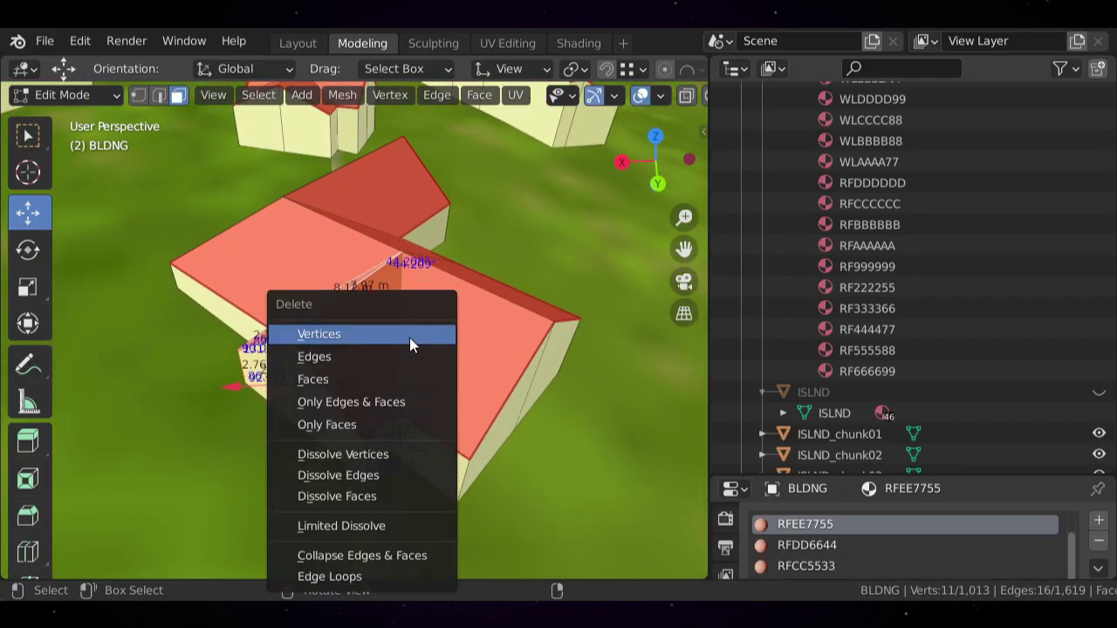
left_click(350, 379)
- Fill the gap with a triangular roof face between the open slanted edges and a wall face between the vertical edges
middle_click_drag(391, 369, 441, 343)
mouse_move(406, 286)
middle_mouse_down()
mouse_move(292, 323)
mouse_move(428, 309)
mouse_move(375, 248)
mouse_move(421, 290)
middle_mouse_up()
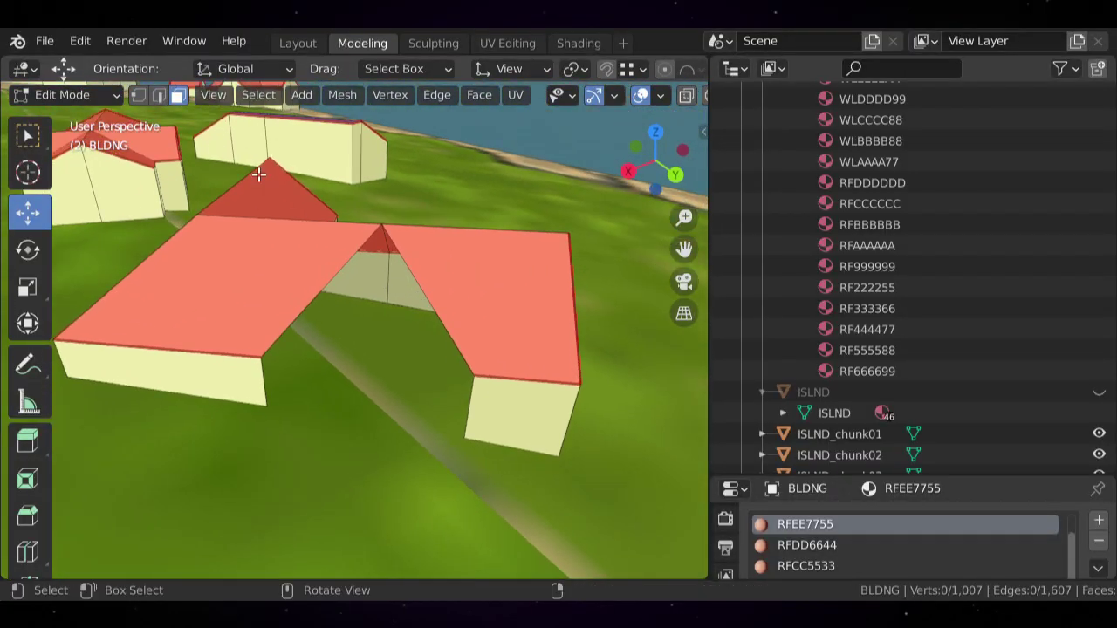
left_click(158, 95)
left_click(310, 301)
left_click(432, 307, "shift")
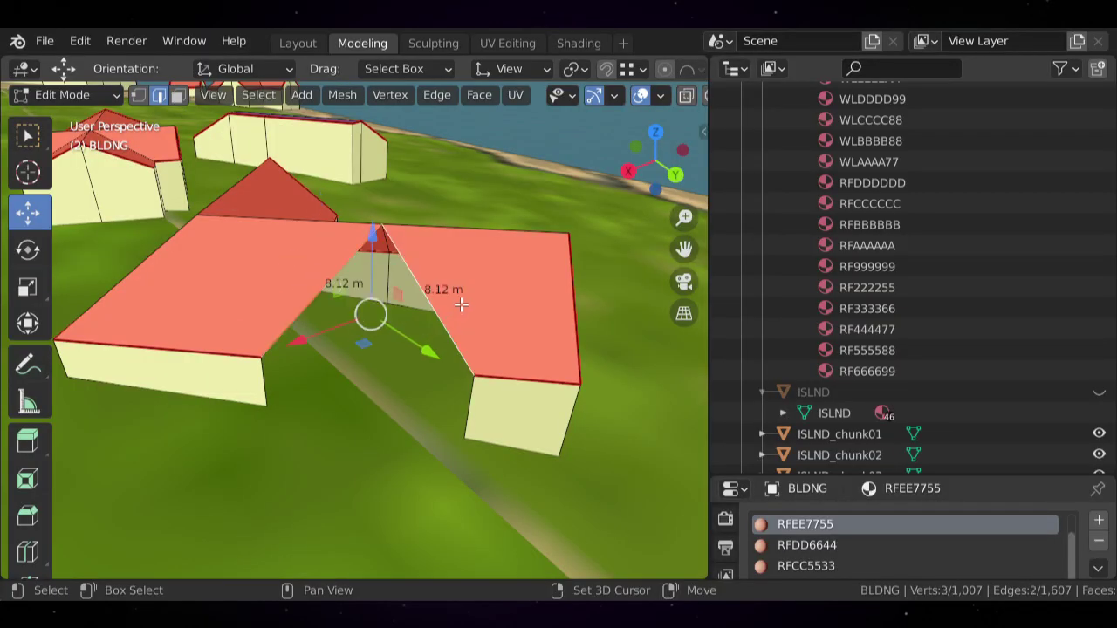
key("f")
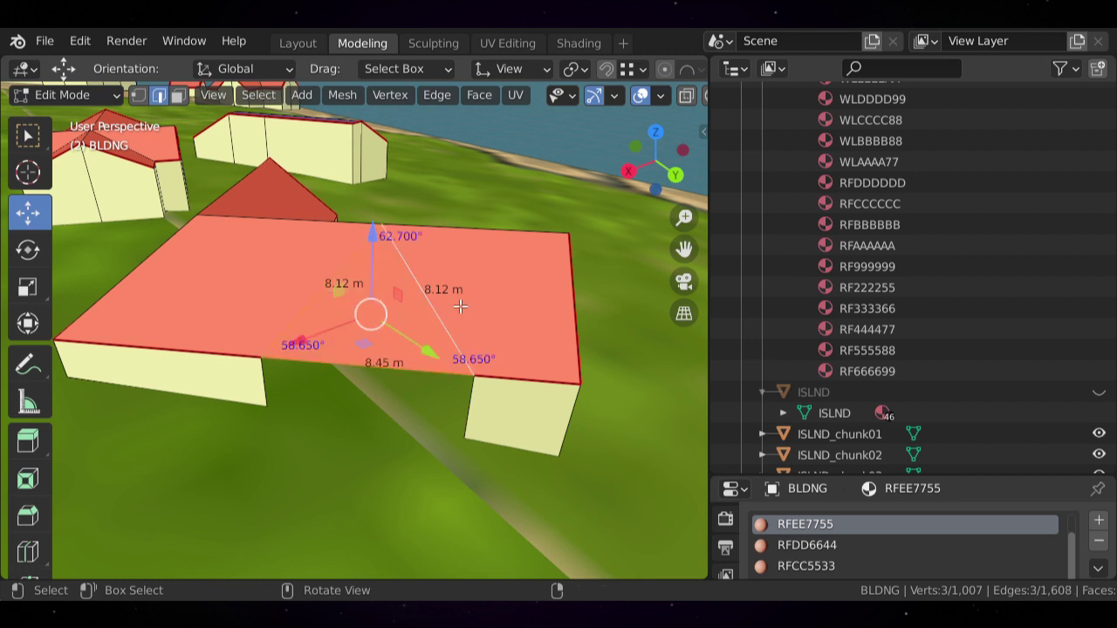
left_click(264, 380)
left_click(481, 407, "shift")
key("f")
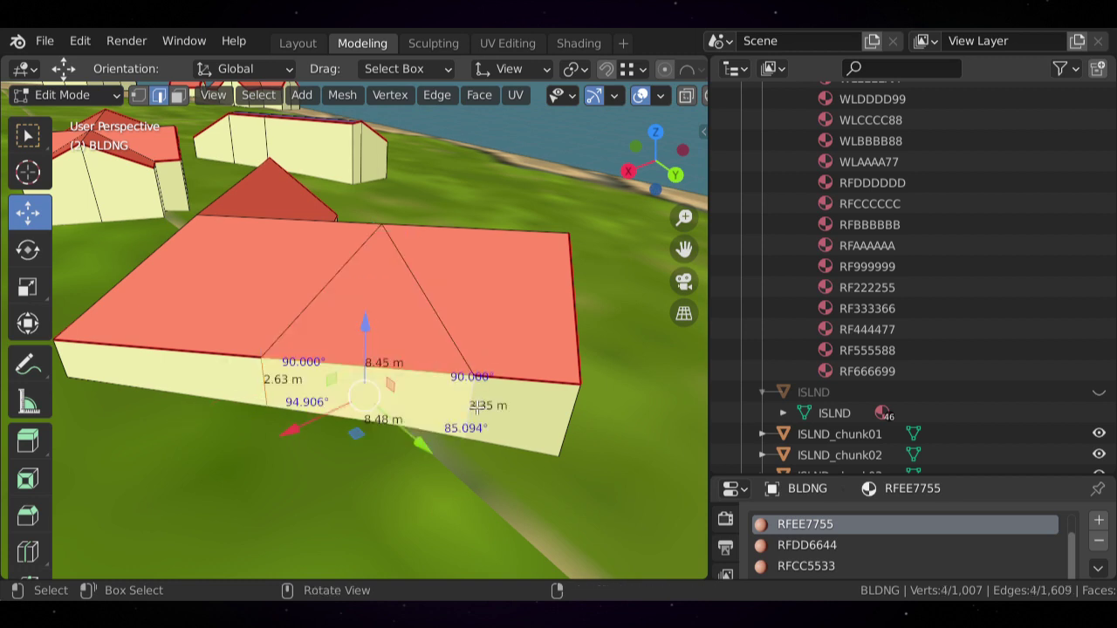
key("alt+a")
- Mark the eave edge between the new roof and wall faces as a seam and clear the selection
left_click(326, 357)
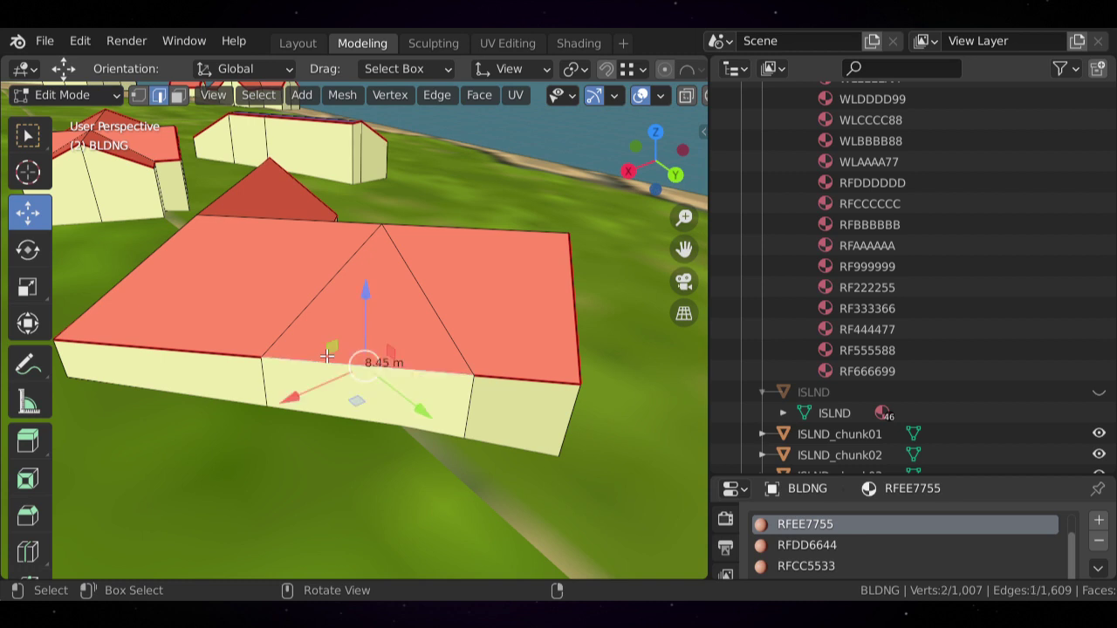
key("ctrl+e")
left_click(272, 417)
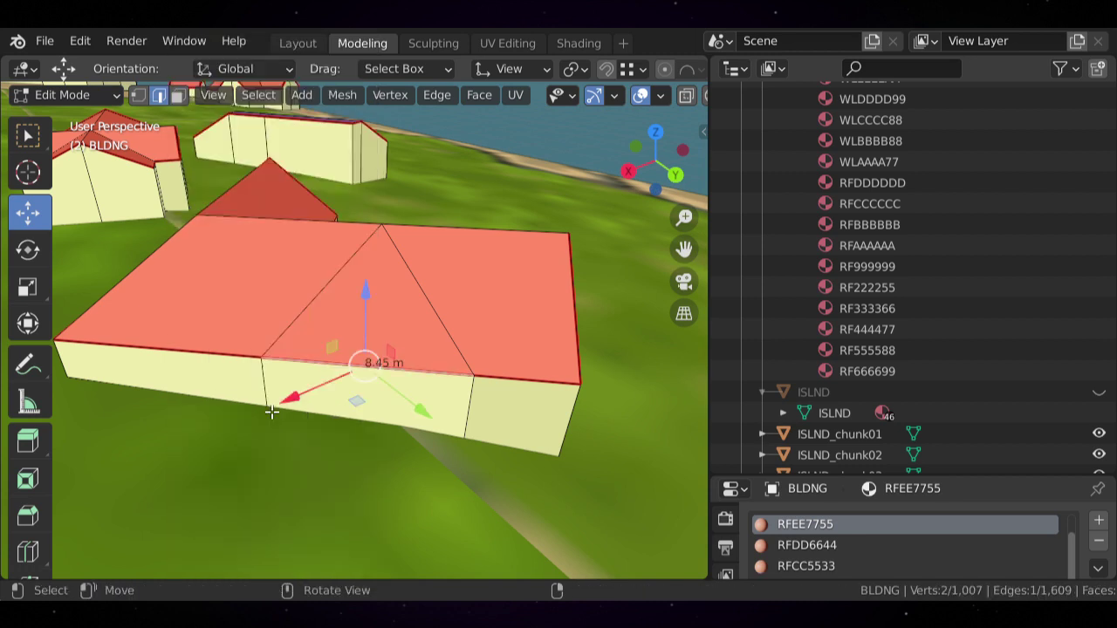
key("alt+a")
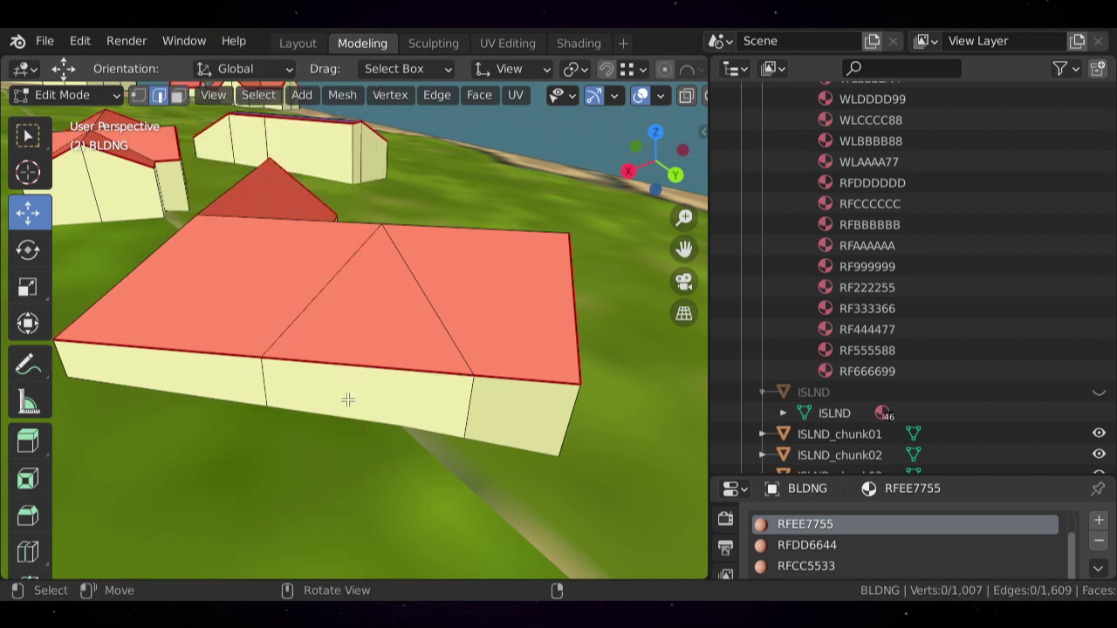
- With Auto Merge enabled, slide the new wall face's shorter vertical edge onto its neighbouring vertical edge to merge them
left_click(267, 390)
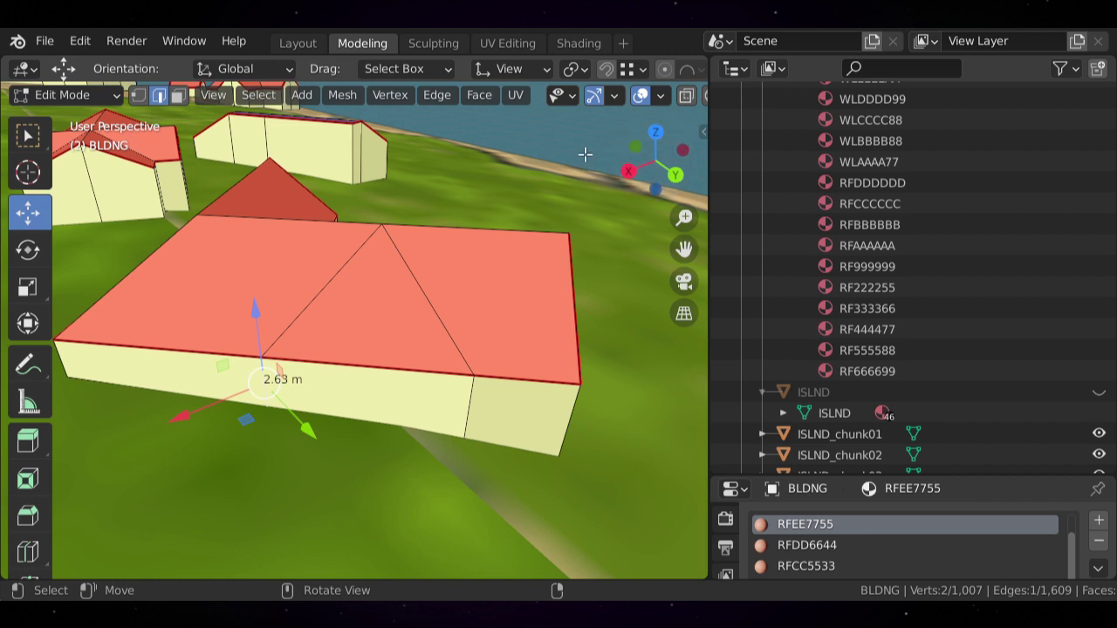
key("n")
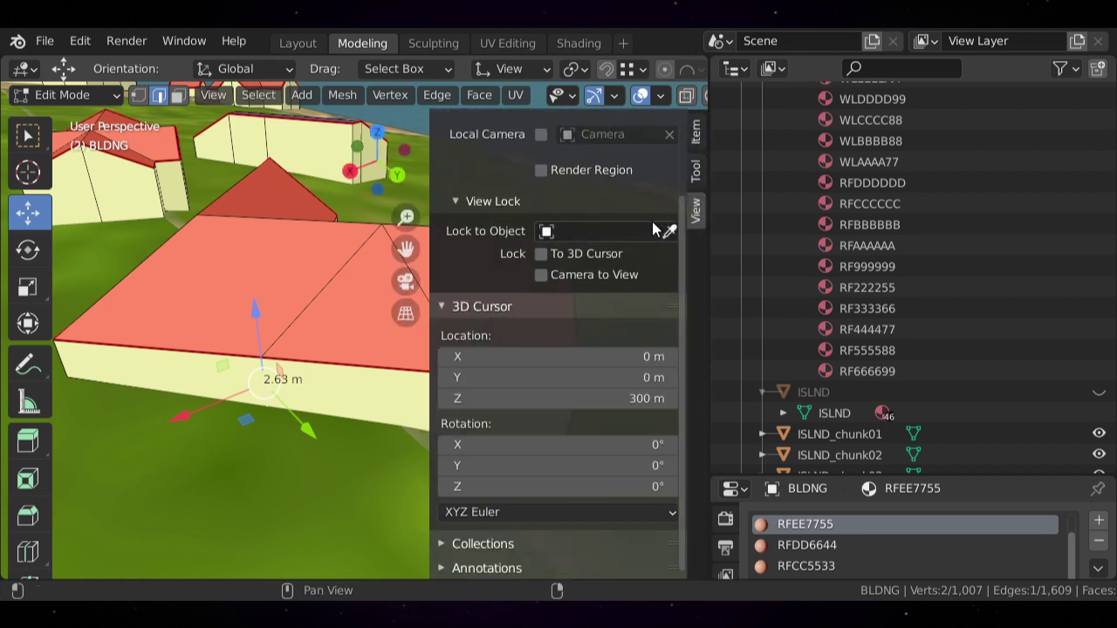
left_click(696, 171)
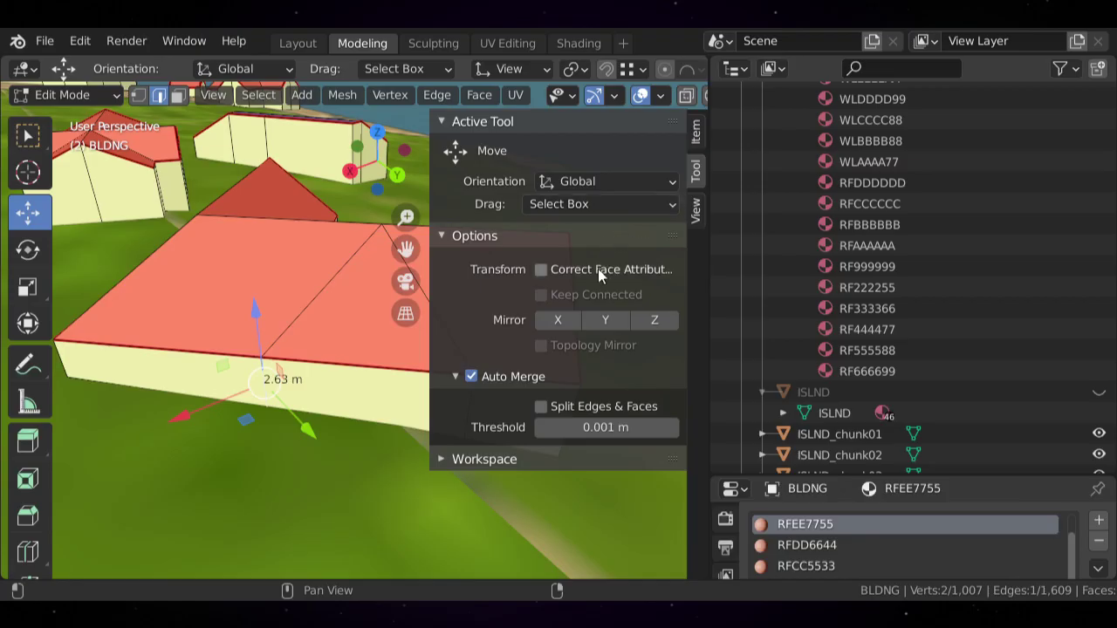
left_click(473, 377)
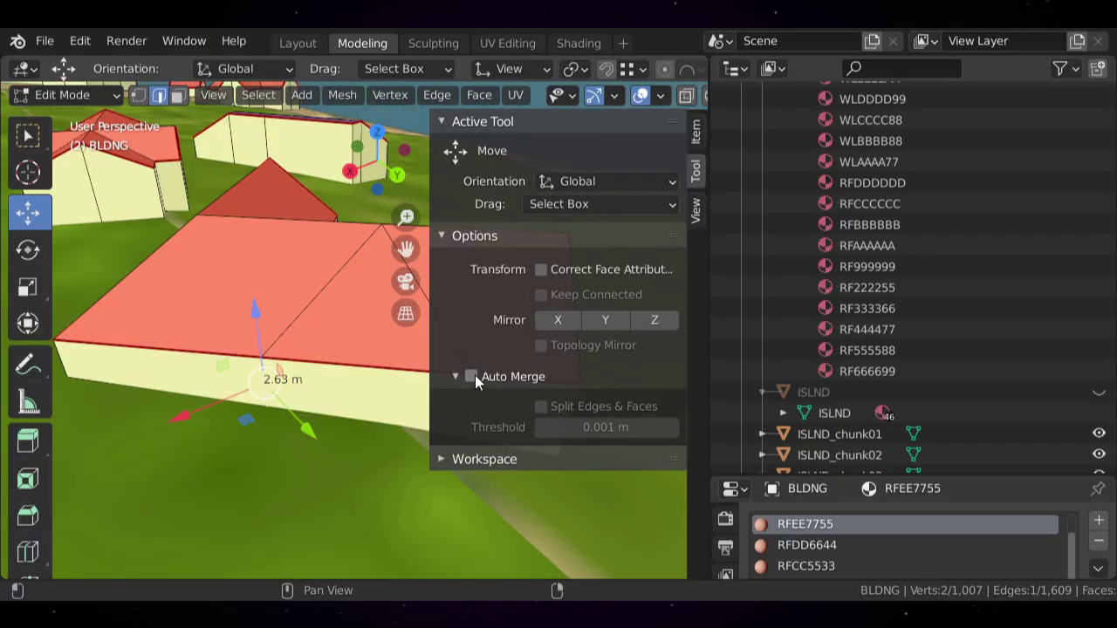
left_click(473, 377)
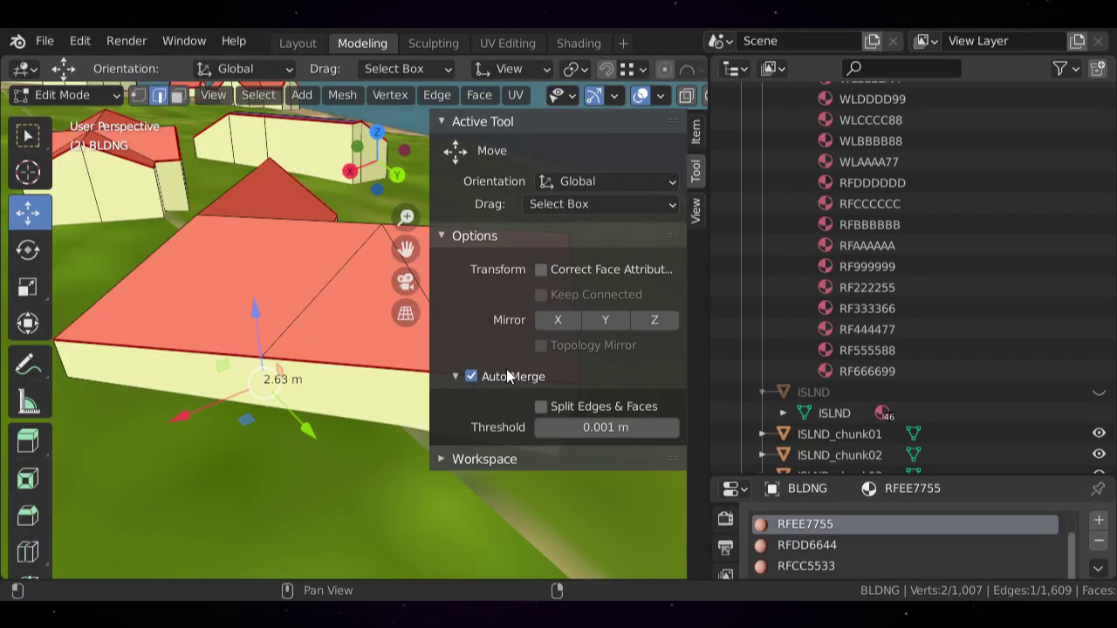
key("n")
key("g")
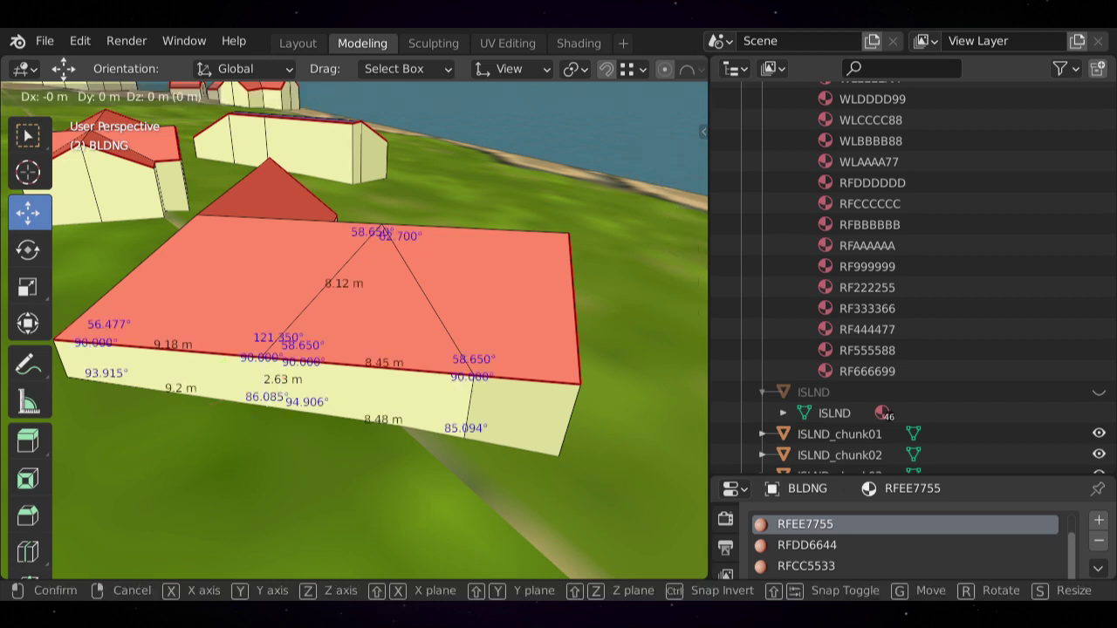
key("g")
left_click(363, 392)
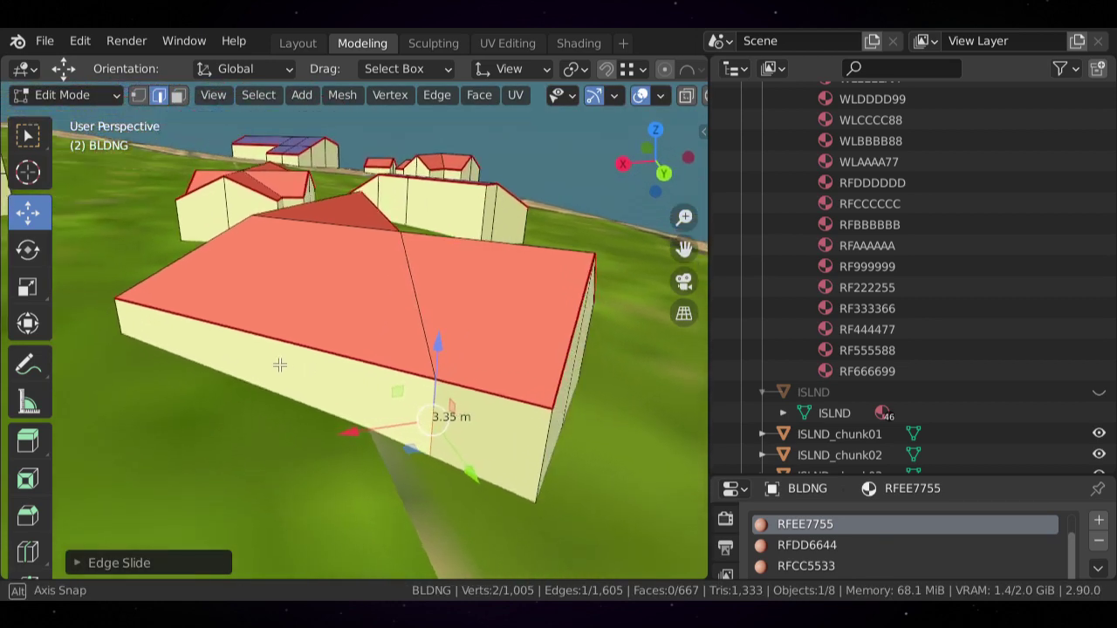
scroll(728, 328, "up", 6)
scroll(492, 354, "down", 4)
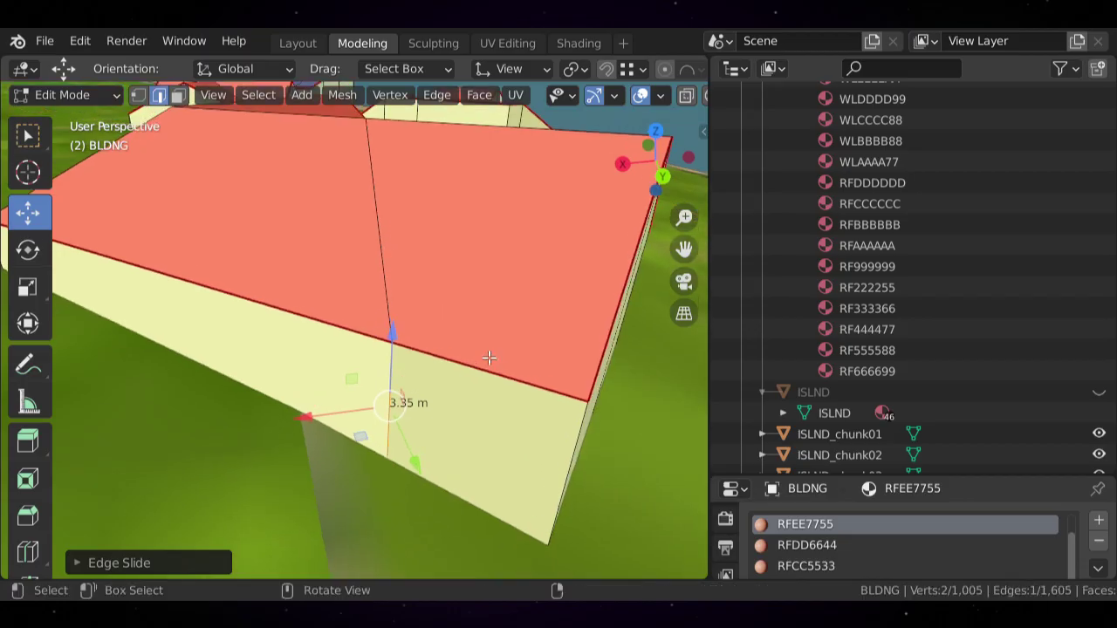
scroll(485, 375, "up", 4)
key("g")
right_click(399, 353)
- Dissolve the leftover edge loop running across the house's roof and wall
middle_click_drag(423, 297, 443, 365)
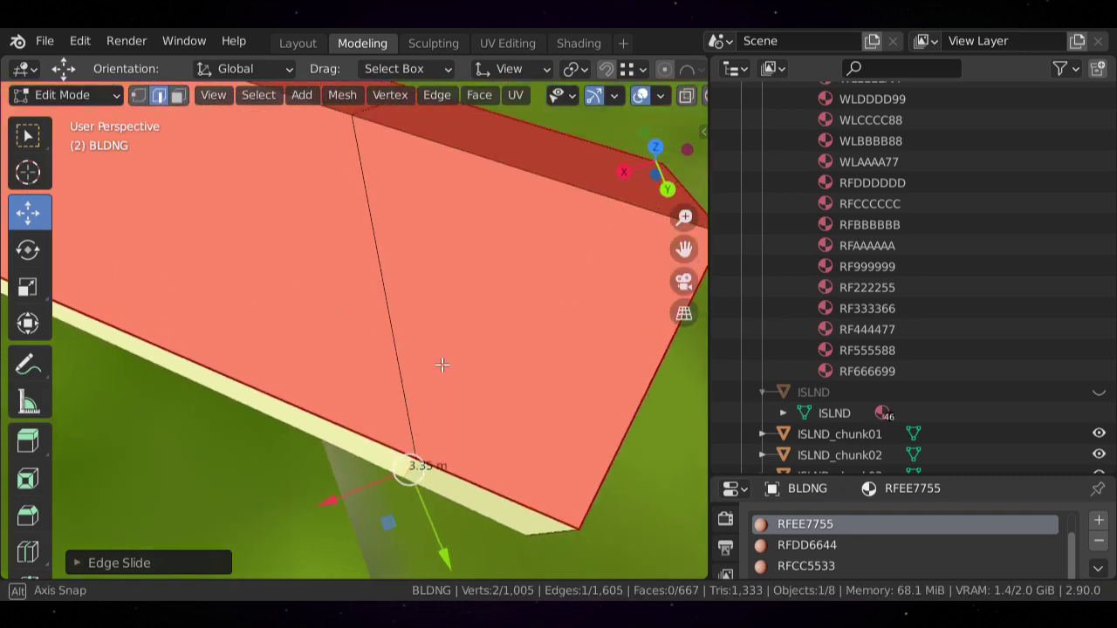
scroll(442, 362, "down", 3)
key("alt+a")
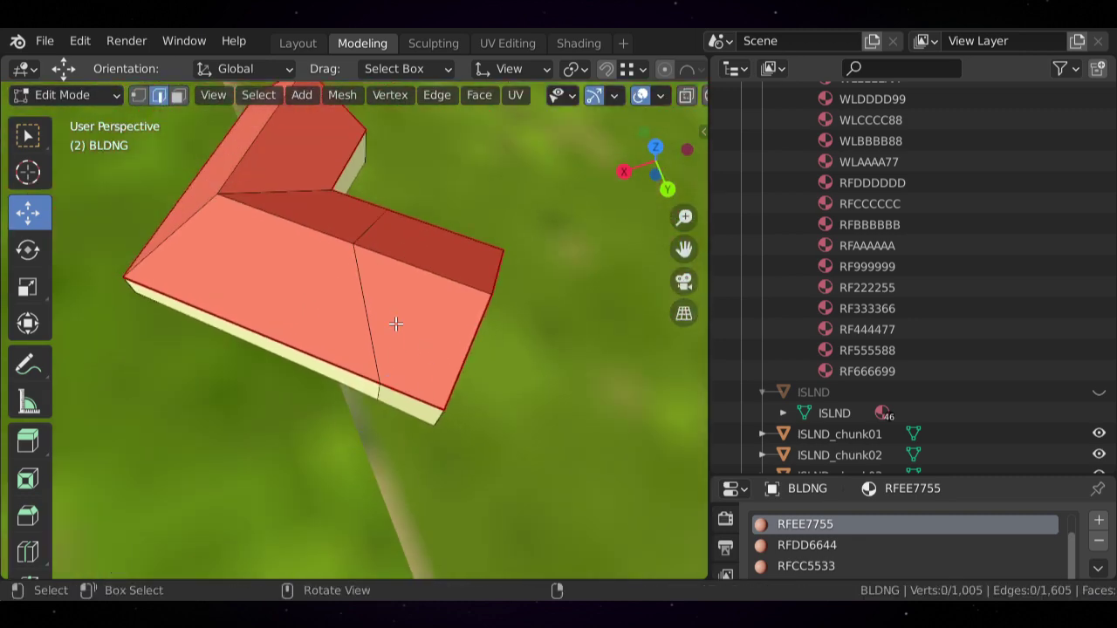
left_click(368, 301, "alt")
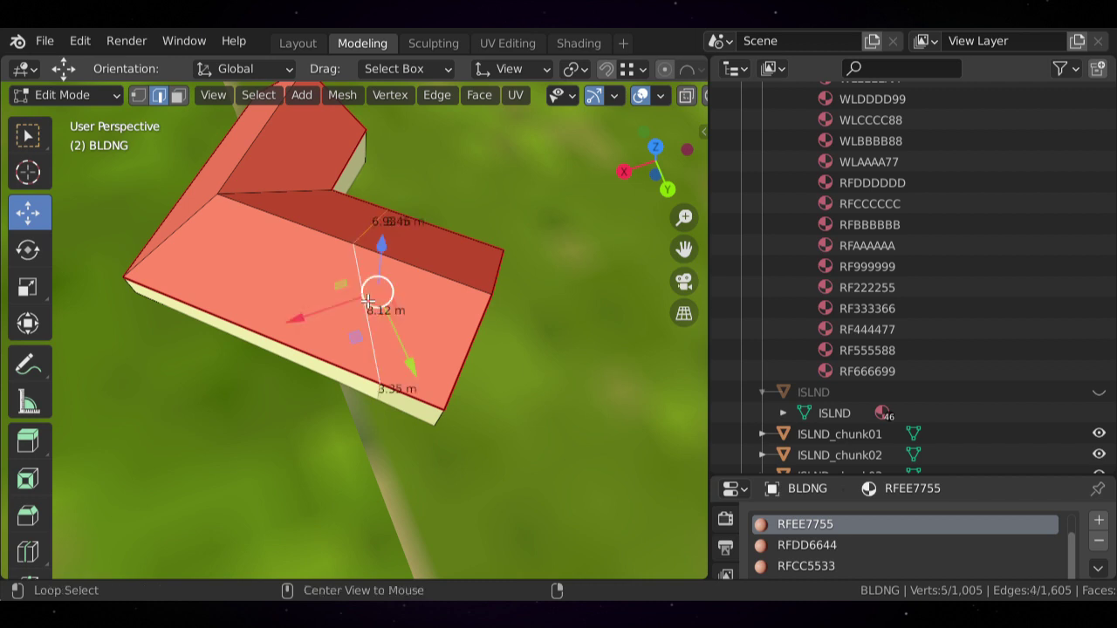
key("x")
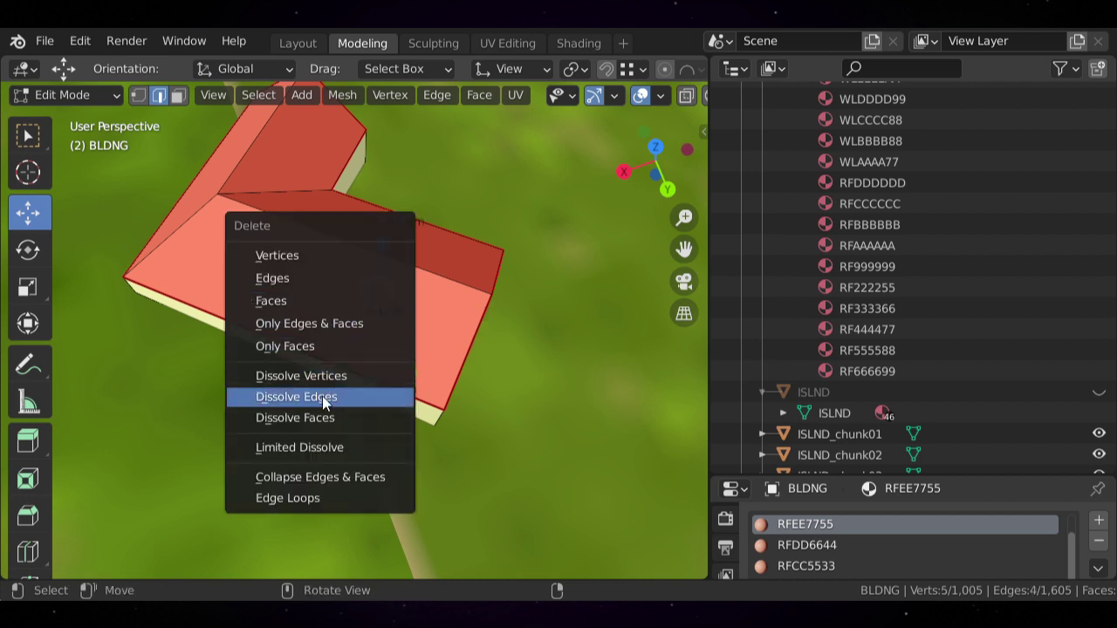
left_click(322, 396)
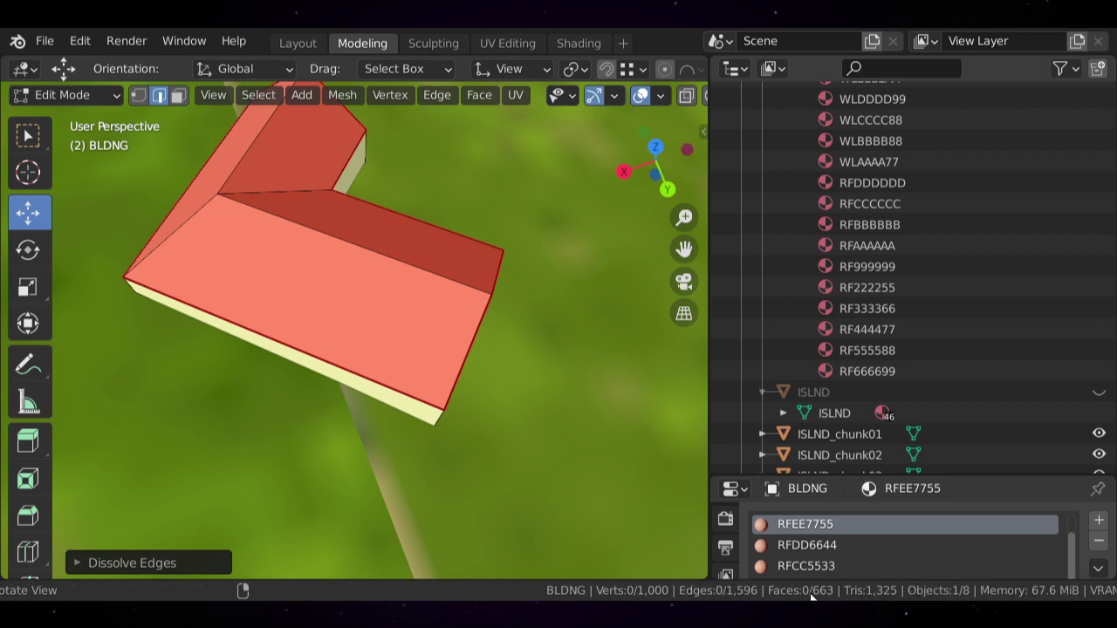
- Select the small flat-roofed stepped building as linked geometry and check its vertex, edge and face counts
scroll(468, 406, "down", 5)
middle_click_drag(468, 407, 308, 332)
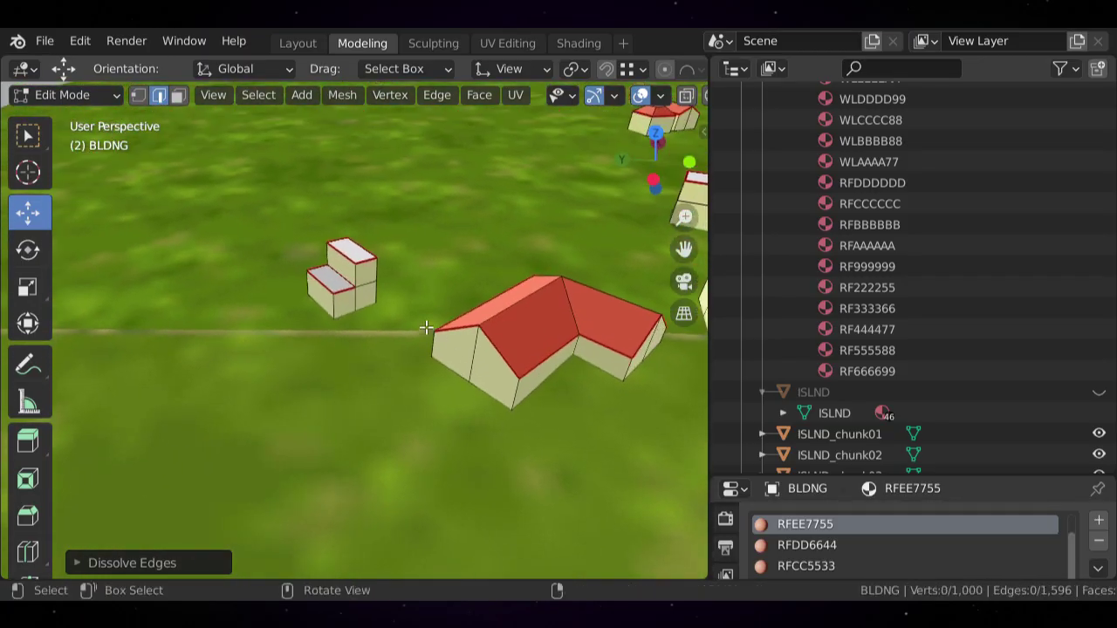
middle_click_drag(425, 327, 429, 367, "shift")
scroll(343, 320, "up", 4)
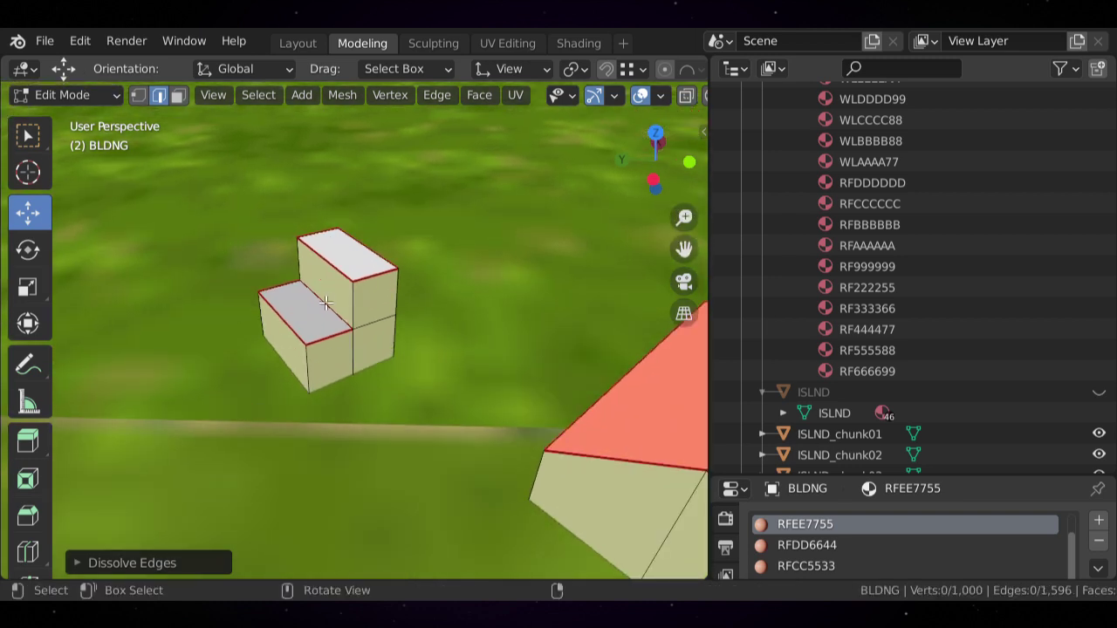
key("k")
key("Escape")
key("l")
left_click(89, 561)
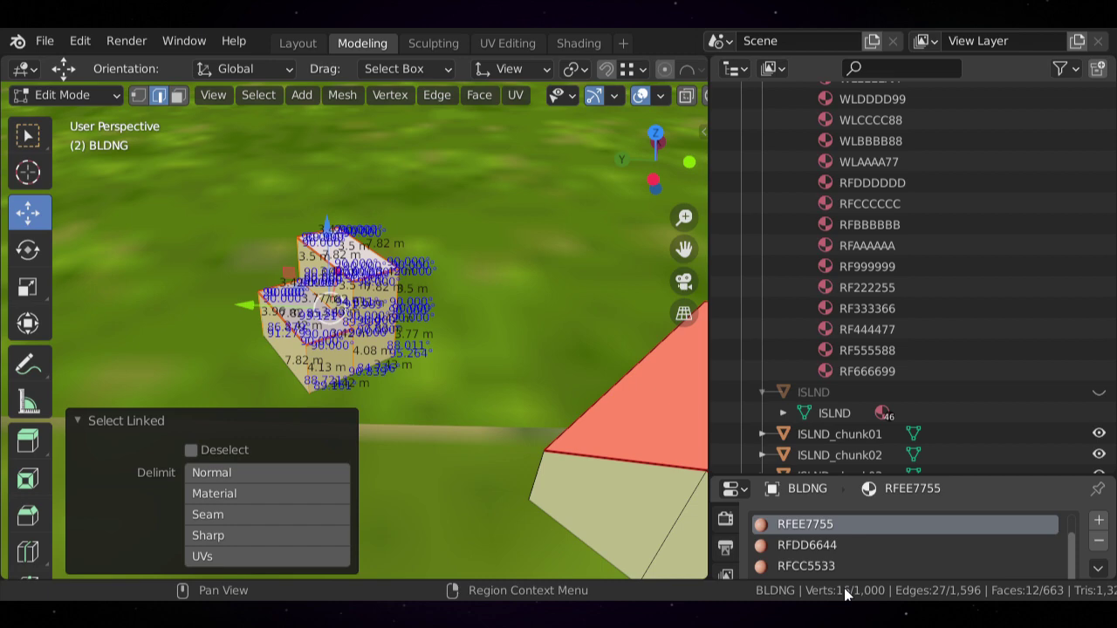
left_click(78, 419)
- Select the simplified L-shaped red-roofed house as linked geometry, compare its vertex, edge and face counts, and deselect everything
middle_click_drag(249, 366, 362, 345)
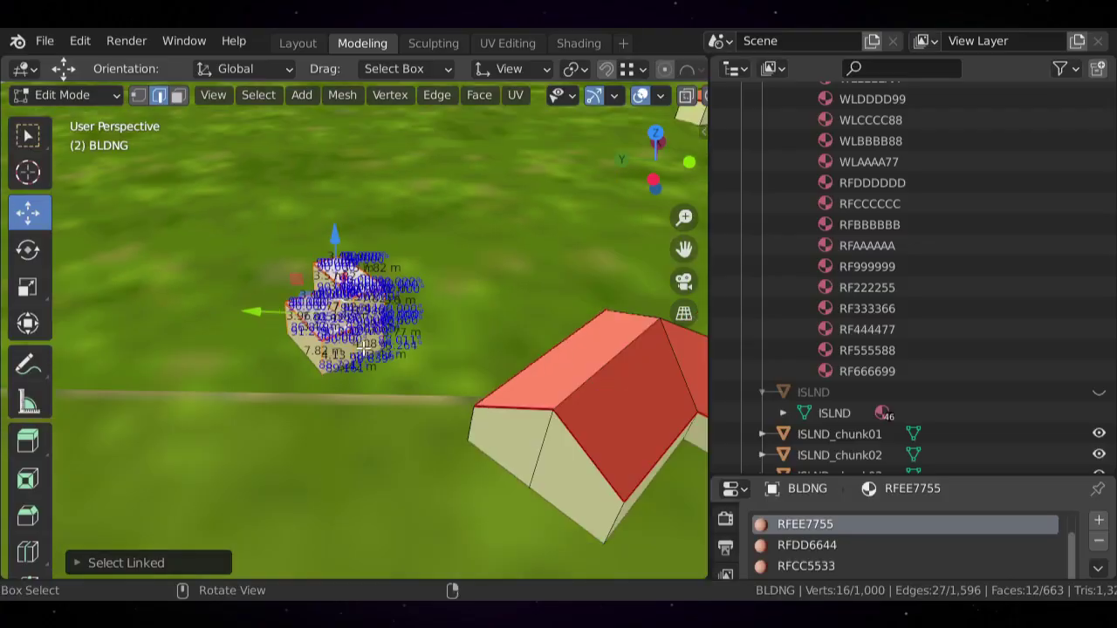
scroll(363, 348, "down", 2)
key("Tab")
middle_click_drag(570, 389, 456, 382, "shift")
key("Tab")
scroll(456, 381, "up", 2)
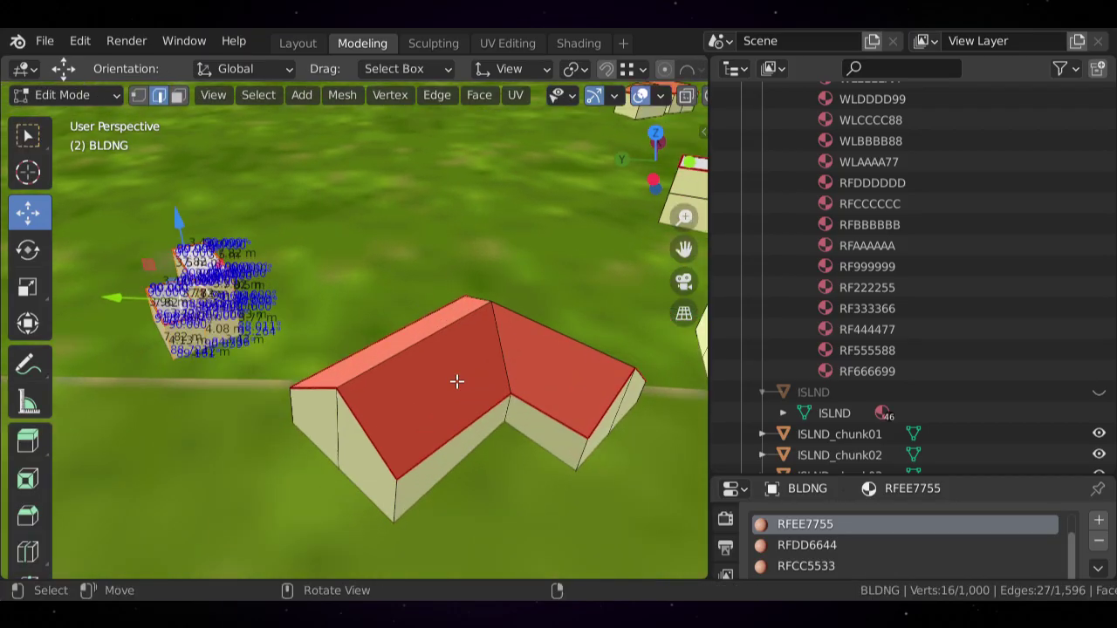
key("alt+a")
key("l")
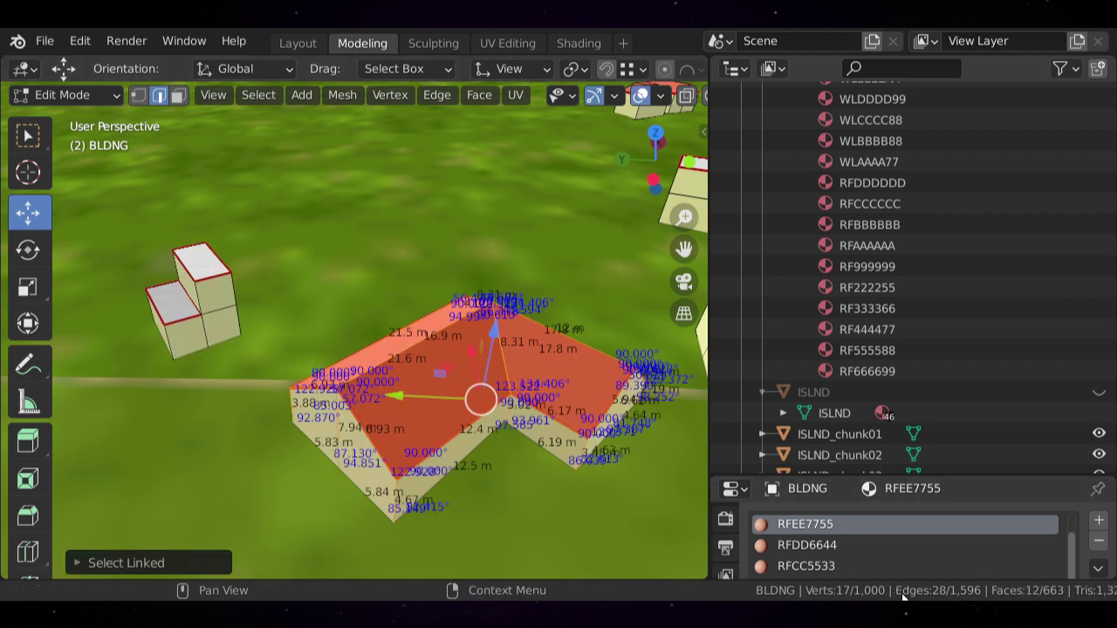
scroll(650, 96, "down", 3)
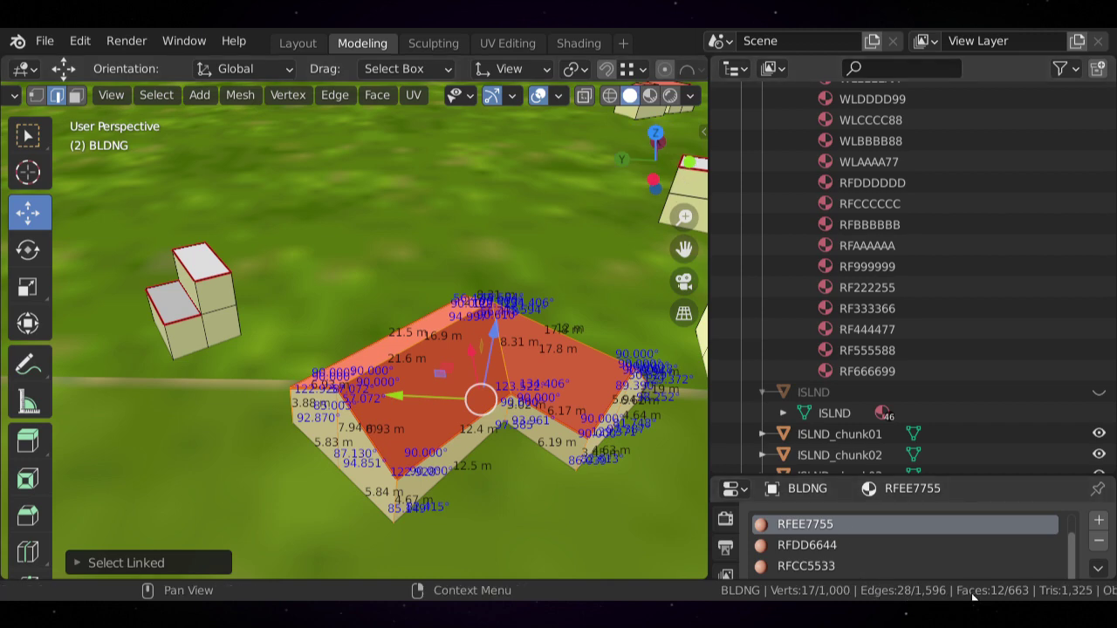
key("alt+a")
- Survey the surrounding village houses and examine the cross-shaped red-roofed house up close
middle_click_drag(406, 381, 390, 301)
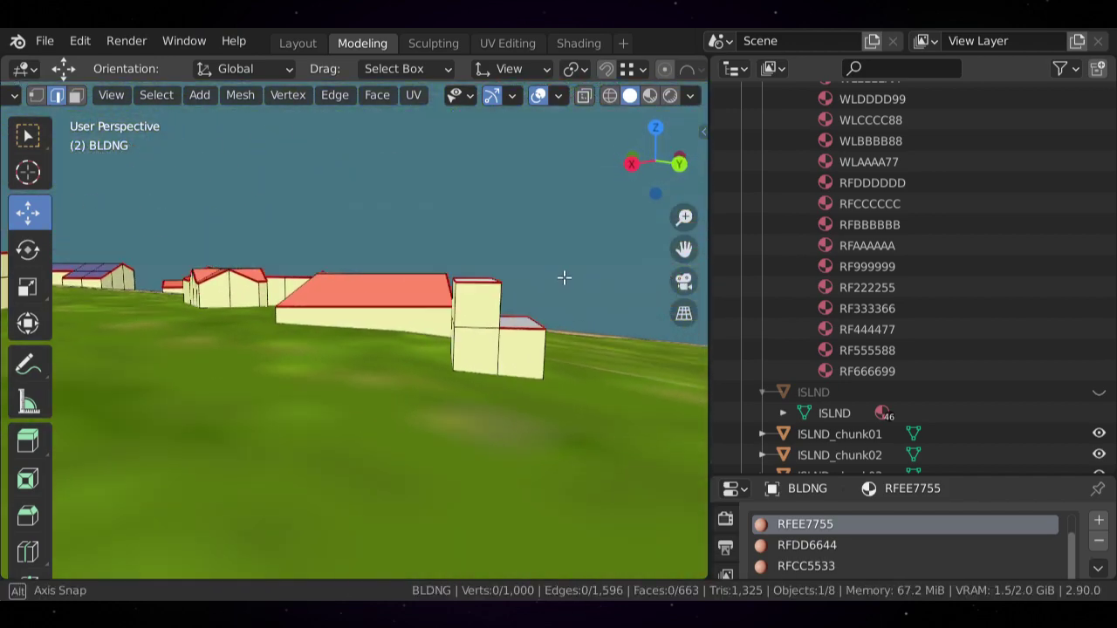
middle_click_drag(575, 290, 390, 349)
scroll(372, 352, "up", 4)
scroll(364, 364, "up", 3)
scroll(390, 364, "down", 4)
scroll(390, 364, "down", 4)
scroll(466, 369, "up", 2)
scroll(364, 379, "up", 4)
middle_click_drag(390, 349, 472, 320, "shift")
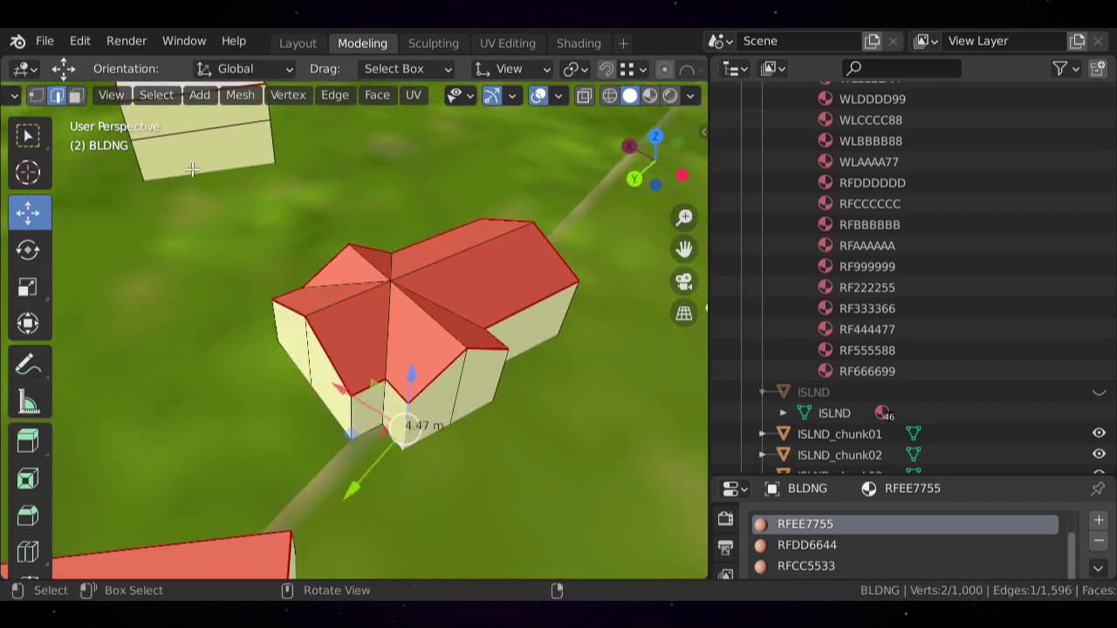
- In face select mode, select the wall faces of one side gable wing on the cross-shaped red-roofed house
left_click(77, 95)
middle_click_drag(436, 406, 385, 350)
left_click(429, 358)
scroll(401, 402, "up", 1)
middle_click_drag(405, 412, 391, 433, "shift")
left_click(429, 430, "ctrl")
key("g")
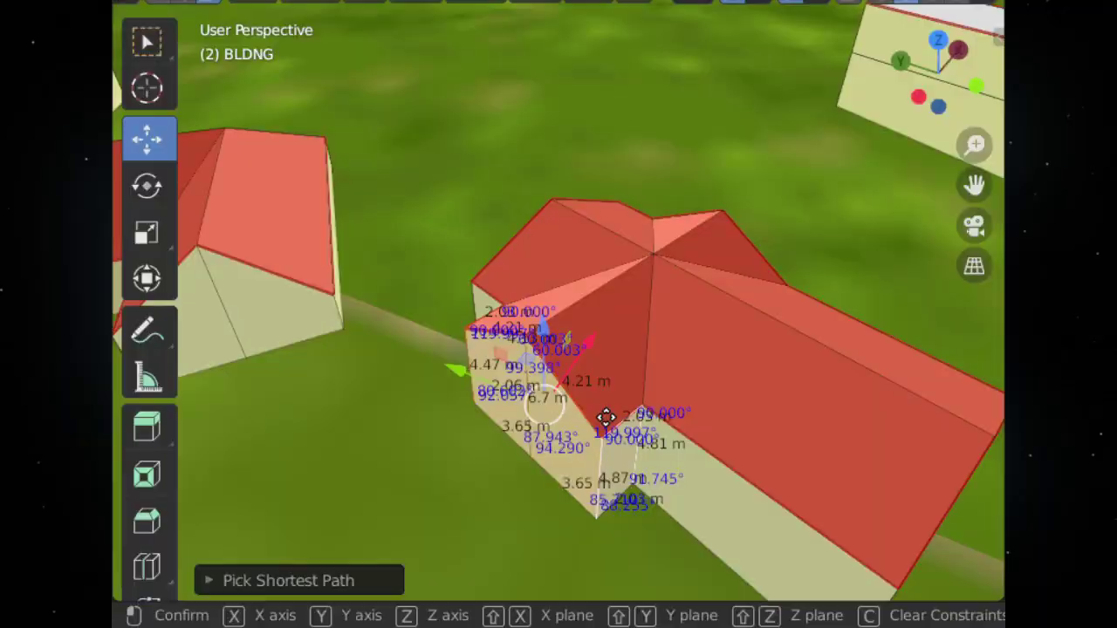
left_click(606, 417)
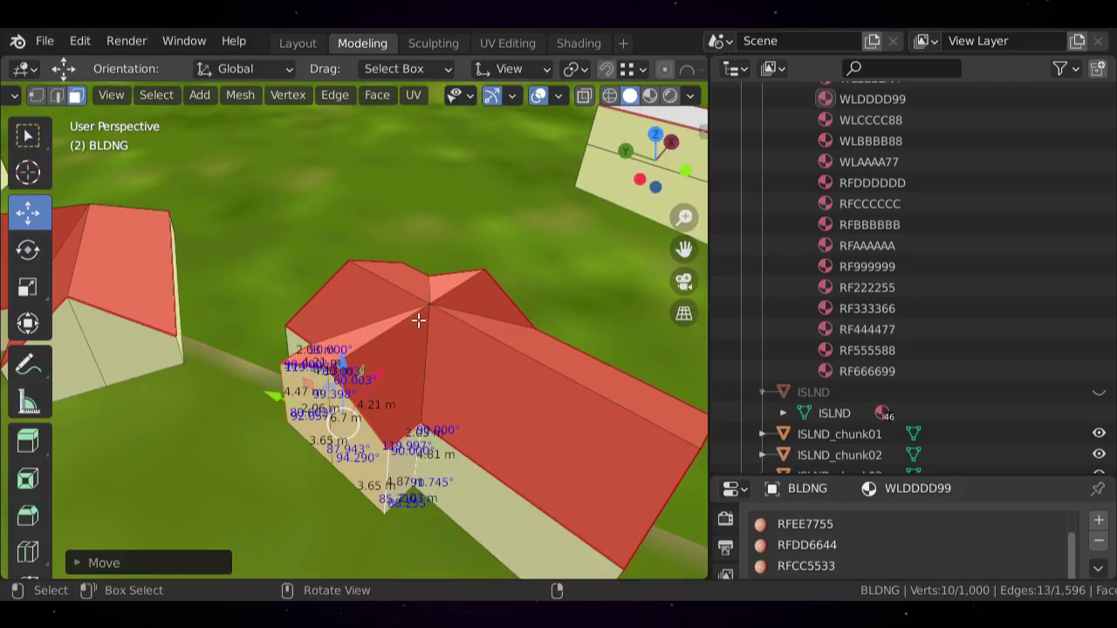
- Add the wing's two roof faces to the selection and check the selected vertex, edge and face counts
middle_click_drag(418, 320, 455, 415)
left_click(418, 373, "shift")
left_click(395, 361, "shift")
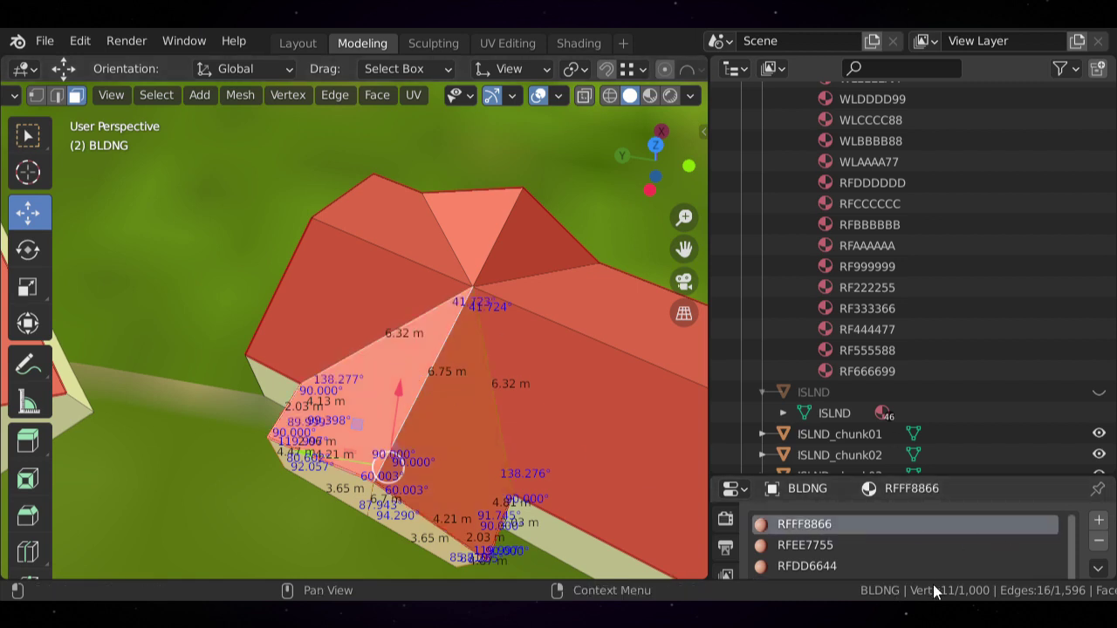
scroll(927, 592, "right", 2)
scroll(888, 594, "right", 2)
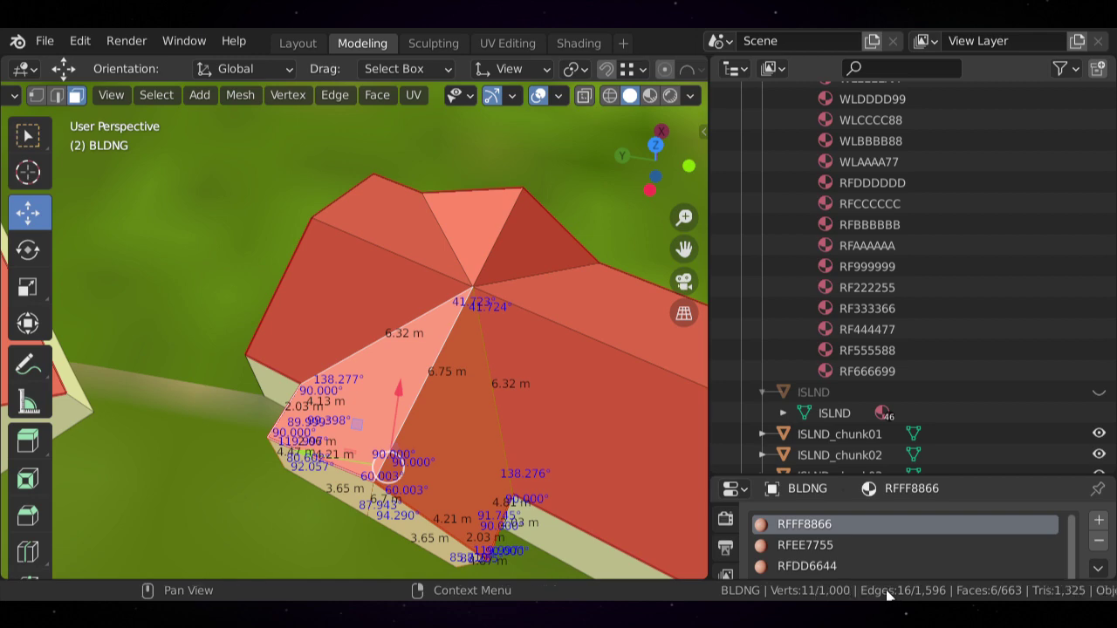
- Add the opposite gable wing's roof and wall faces to the selection, check the counts, and delete the faces of both wings
scroll(424, 364, "down", 2)
middle_click_drag(424, 364, 293, 291)
scroll(349, 312, "up", 1)
left_click(402, 333, "shift")
middle_click_drag(372, 308, 360, 412, "shift")
left_click(295, 370, "shift")
left_click(301, 422, "shift")
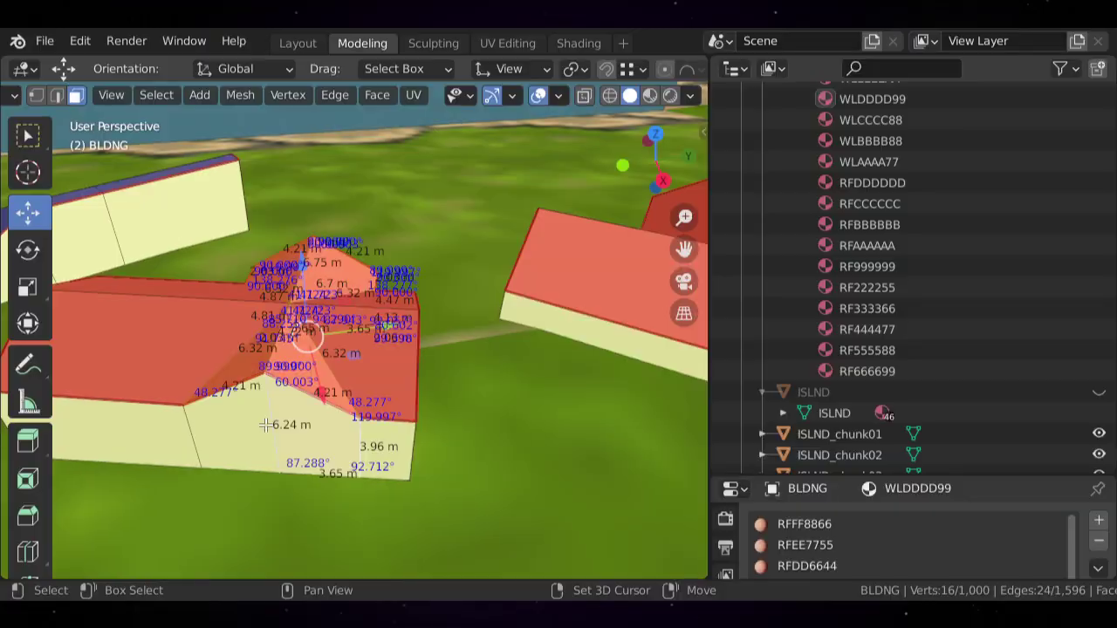
left_click(260, 425, "shift")
scroll(968, 598, "down", 8)
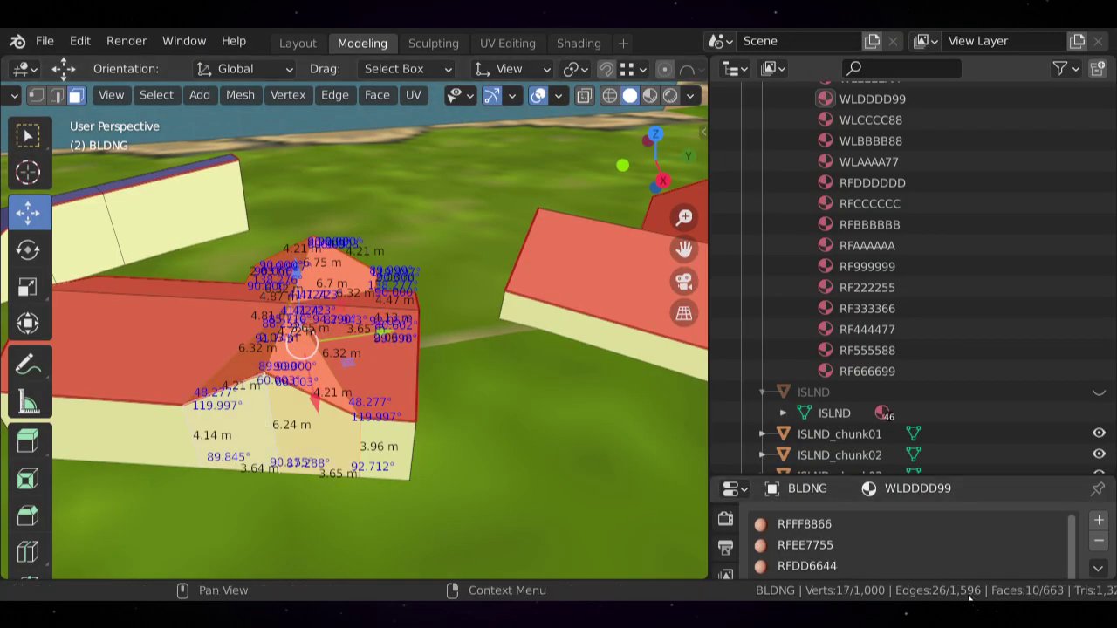
scroll(967, 598, "down", 2)
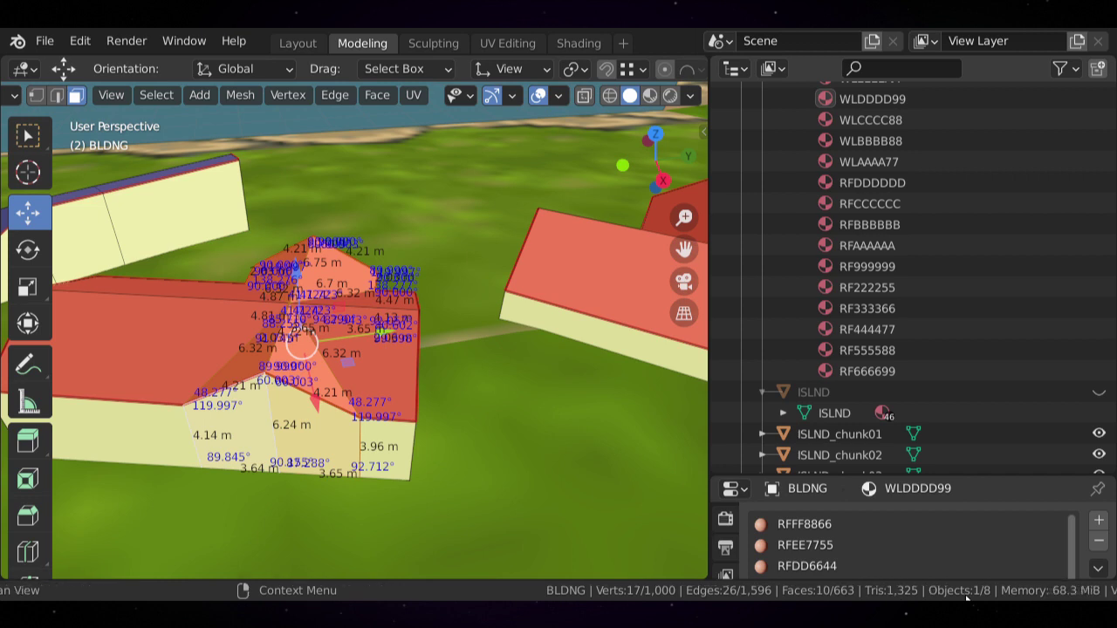
scroll(966, 597, "down", 2)
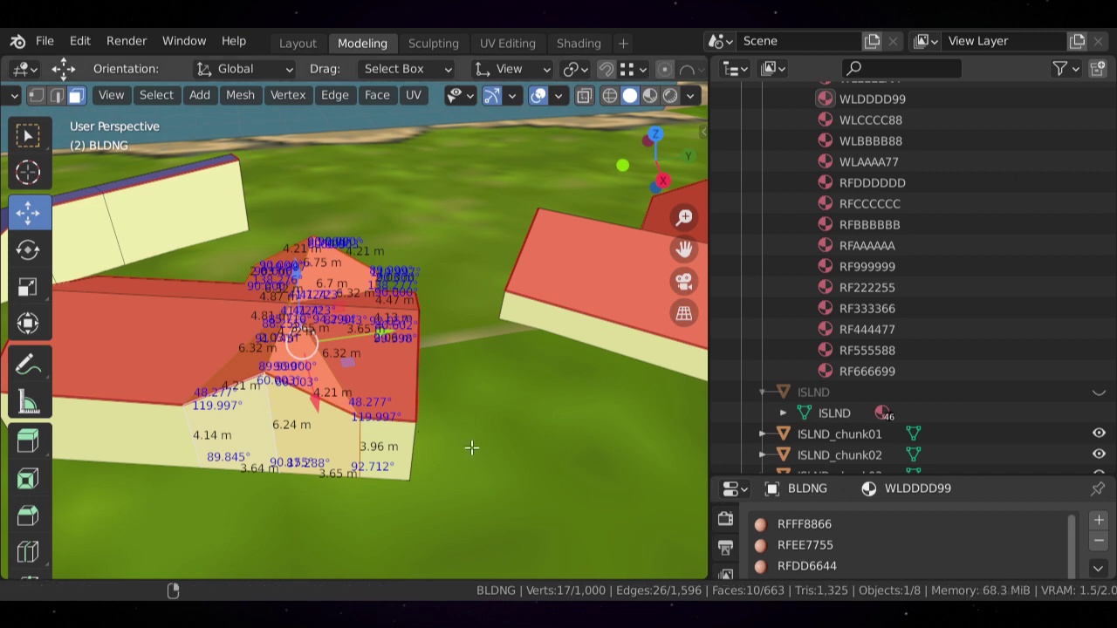
key("x")
left_click(373, 350)
- In edge select mode, fill the wall gap and the triangular roof gap on one long side of the house
middle_click_drag(372, 350, 454, 319)
scroll(455, 320, "up", 2)
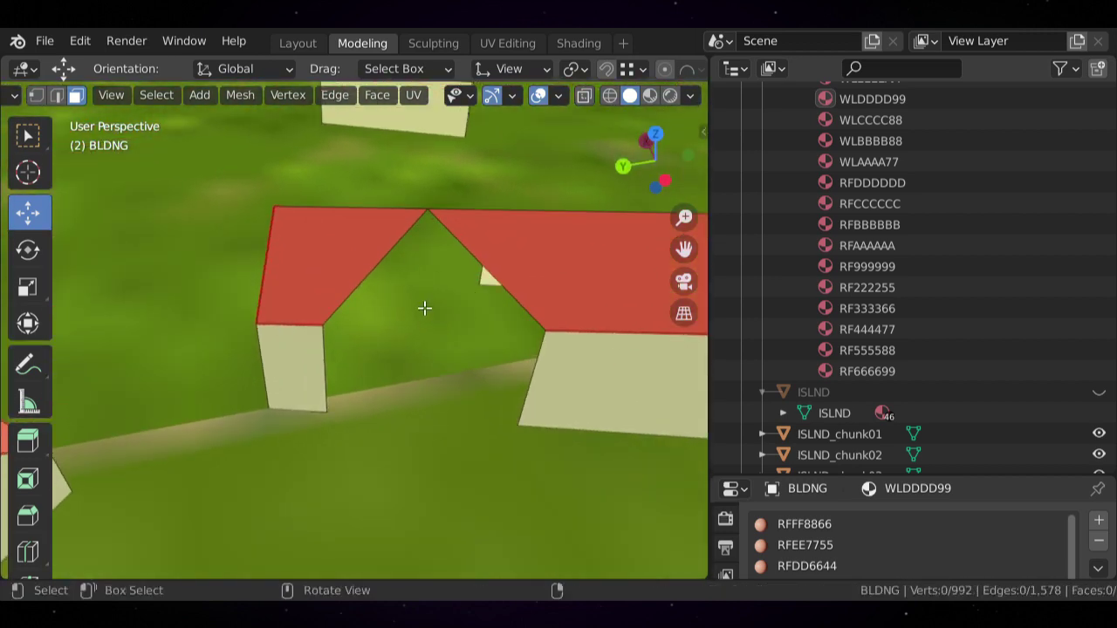
left_click(56, 95)
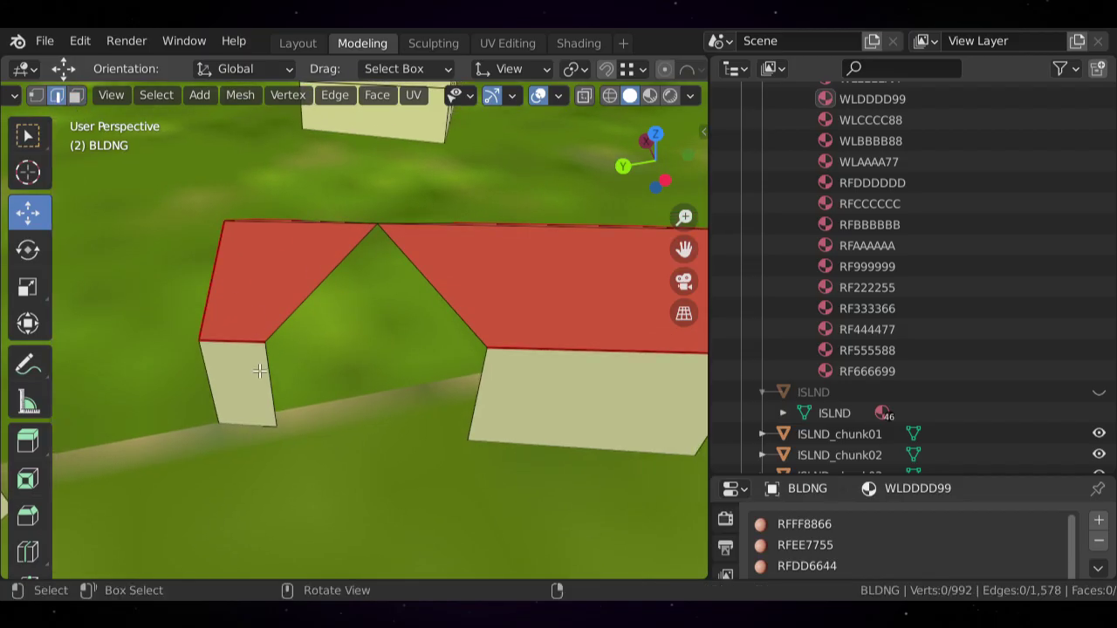
left_click(270, 384)
left_click(483, 397, "shift")
key("f")
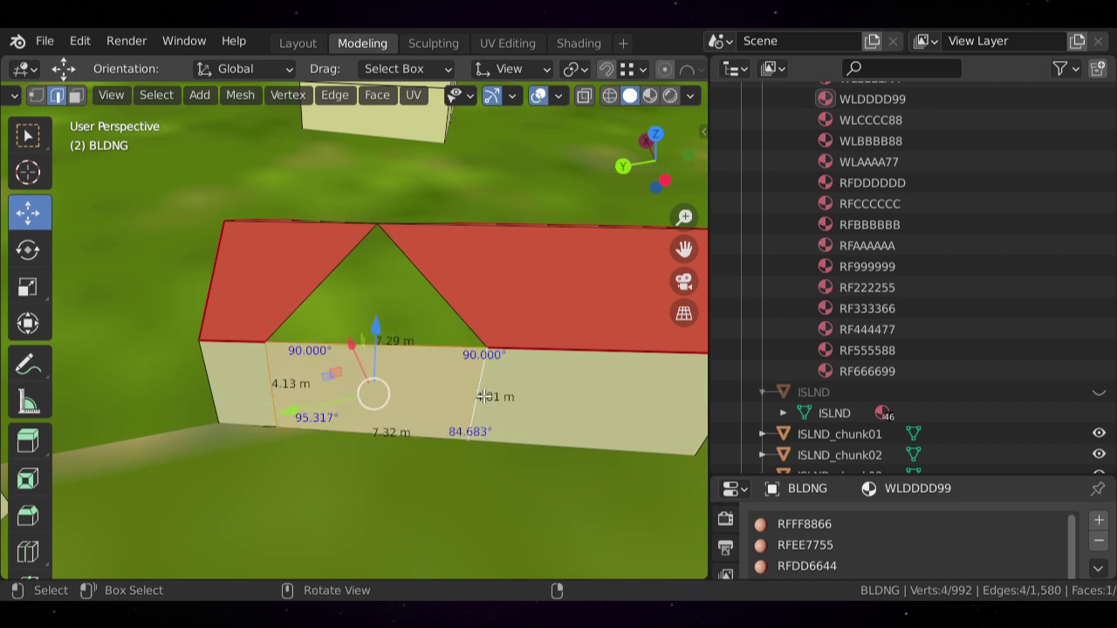
left_click(430, 345)
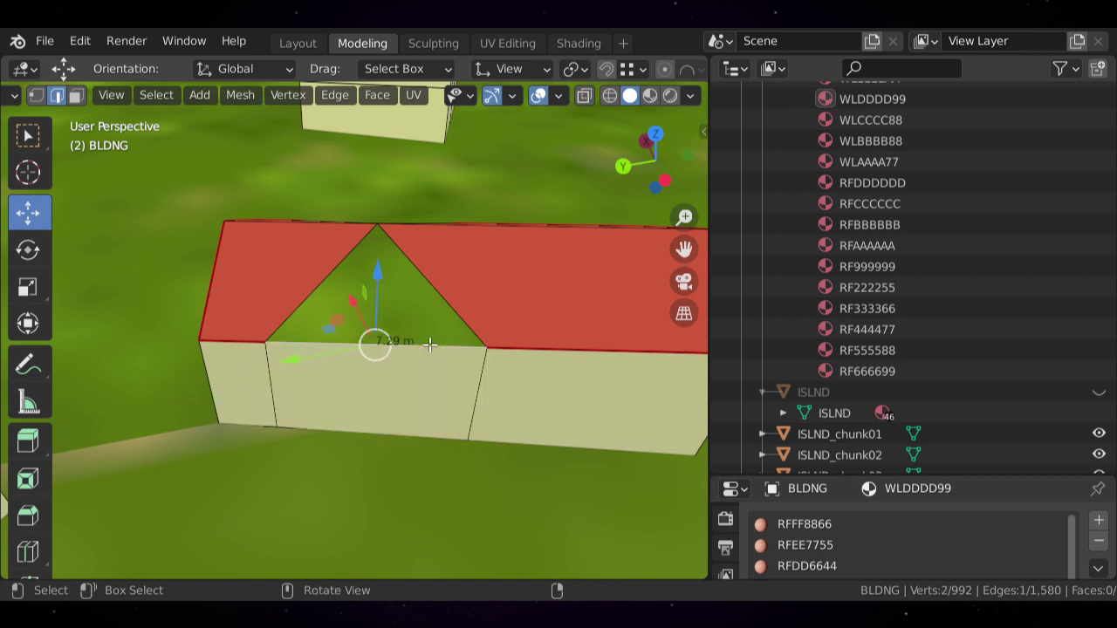
left_click(430, 284)
left_click(302, 276, "shift")
left_click(375, 343, "shift")
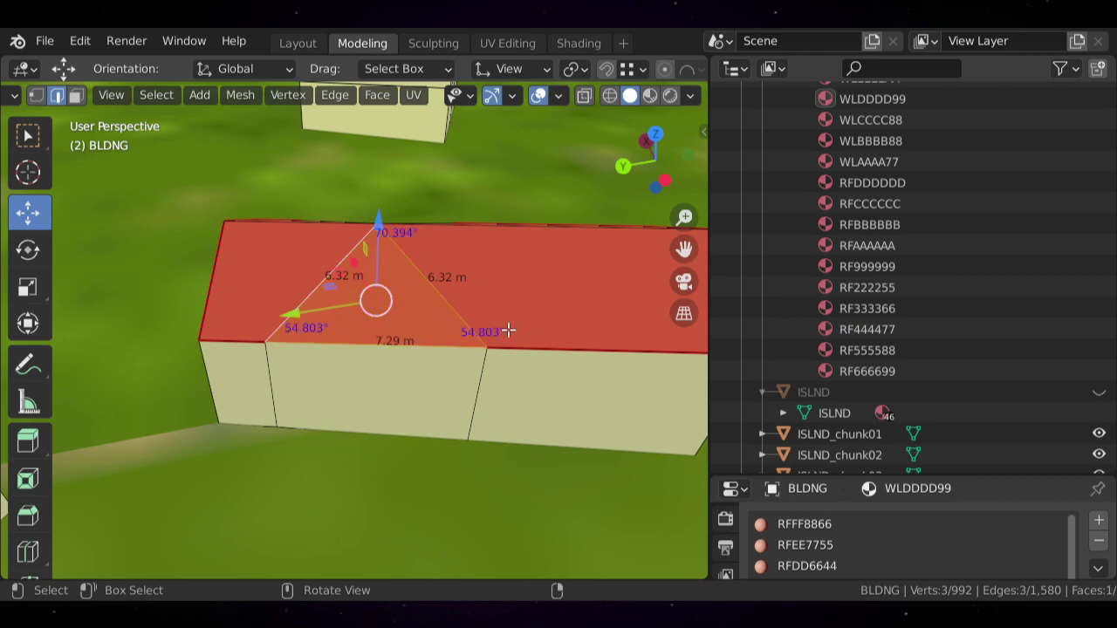
- Fill the triangular roof gap and the wall gap on the opposite long side of the house
middle_click_drag(506, 330, 160, 340)
left_click(410, 418)
left_click(497, 339, "shift")
scroll(520, 382, "down", 2)
middle_click_drag(521, 382, 470, 362)
key("f")
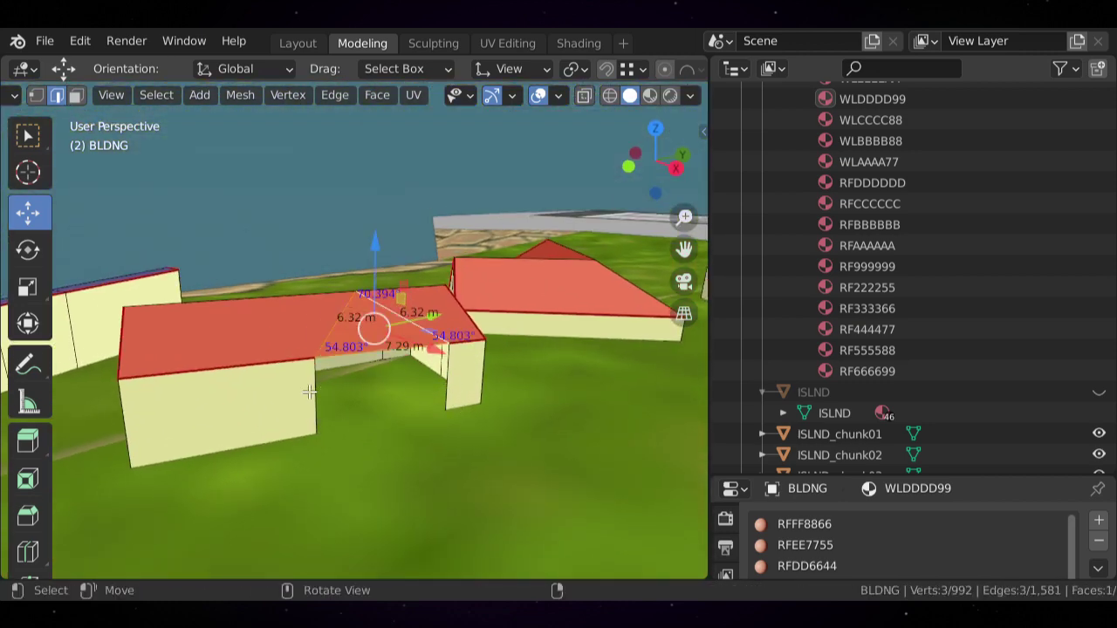
left_click(309, 392)
left_click(456, 366, "shift")
key("f")
scroll(447, 370, "up", 1)
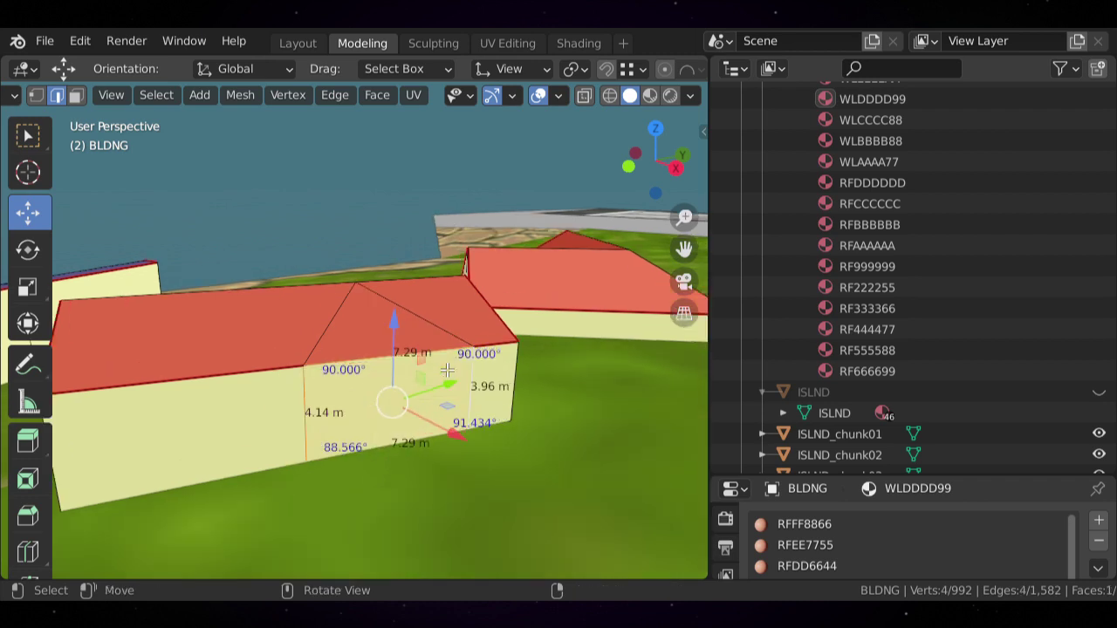
- Edge-slide one leftover vertical wall edge on each long side fully onto the neighbouring leftover edge, factor 1.0000
key("alt+a")
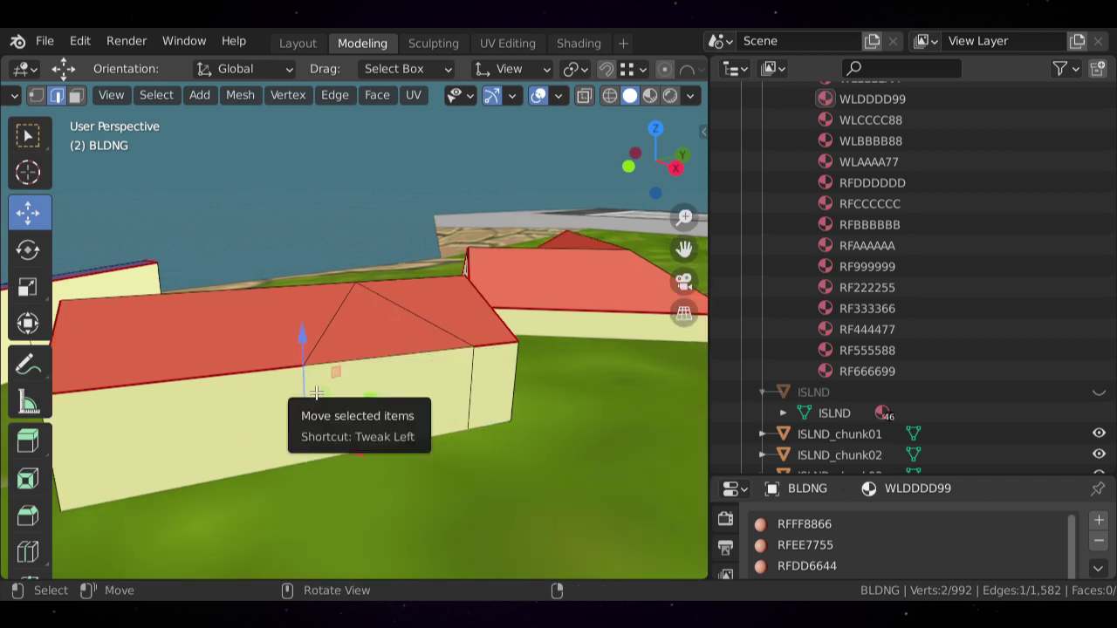
key("g")
key("g")
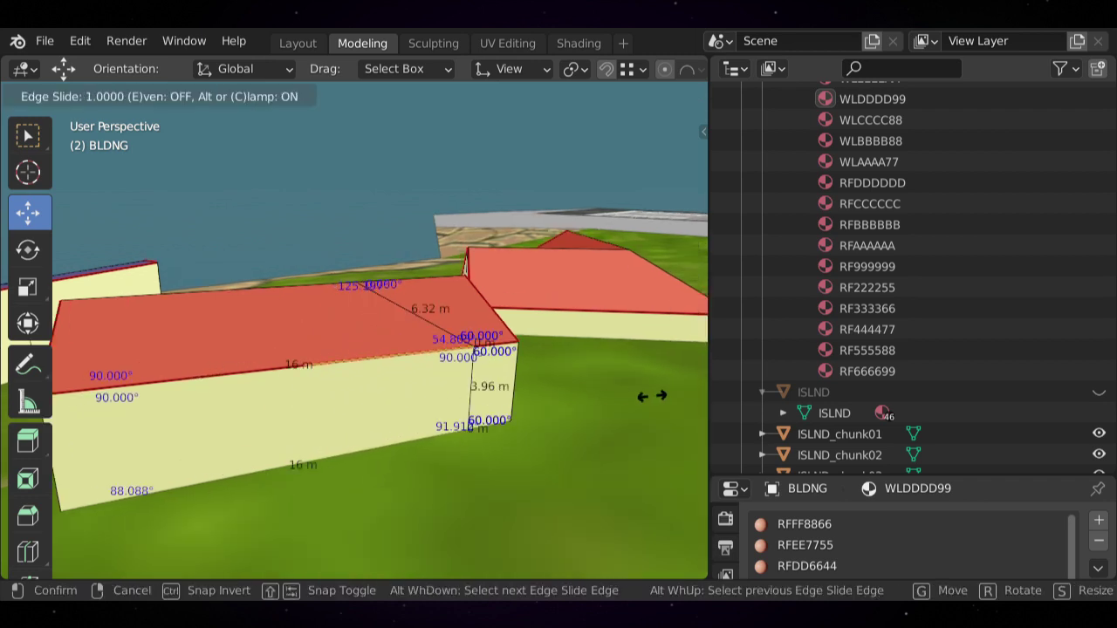
left_click(523, 332)
middle_click_drag(524, 332, 301, 385)
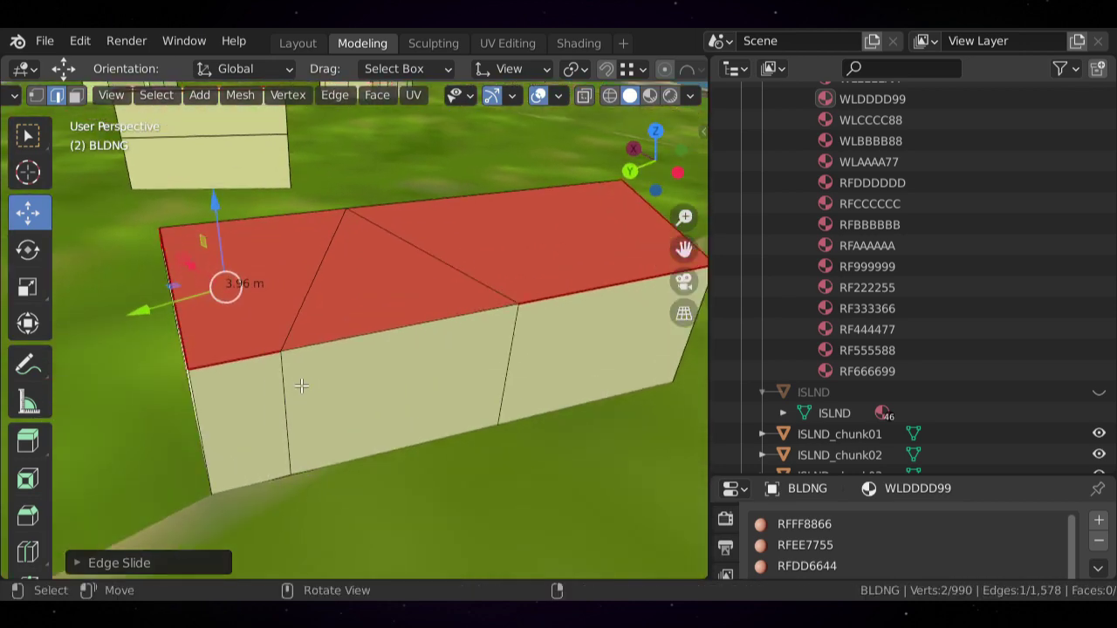
left_click(301, 385)
key("g")
key("g")
left_click(616, 350)
- Select the remaining edge loop running across the roof and both long walls and dissolve its edges
scroll(532, 314, "down", 3)
middle_click_drag(362, 249, 478, 315)
scroll(479, 315, "up", 3)
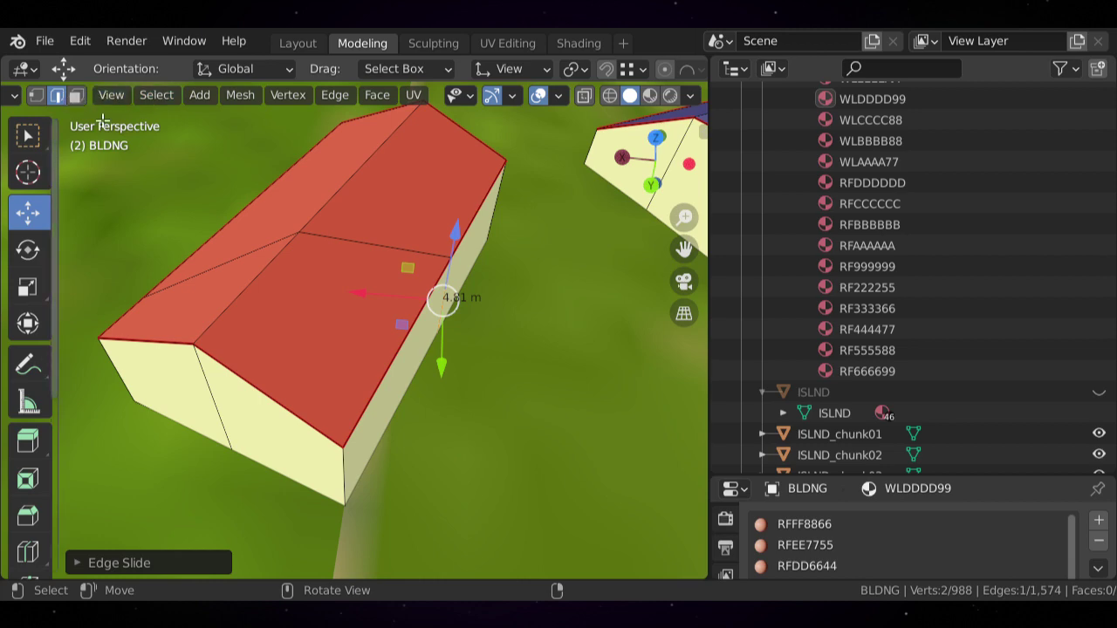
key("alt+a")
left_click(344, 239, "alt")
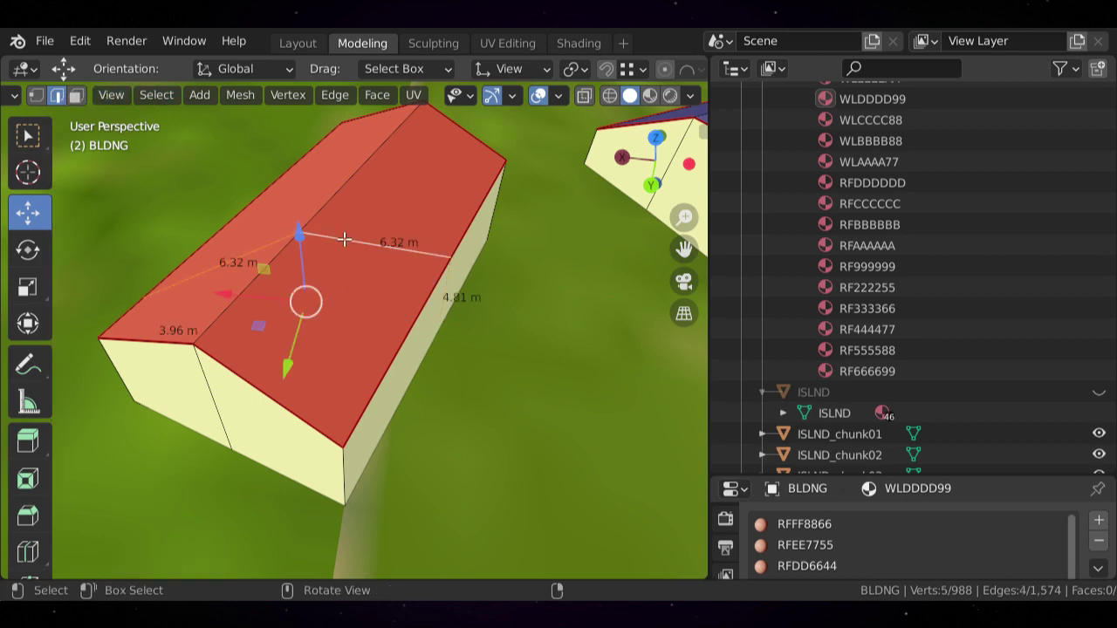
key("x")
left_click(312, 331)
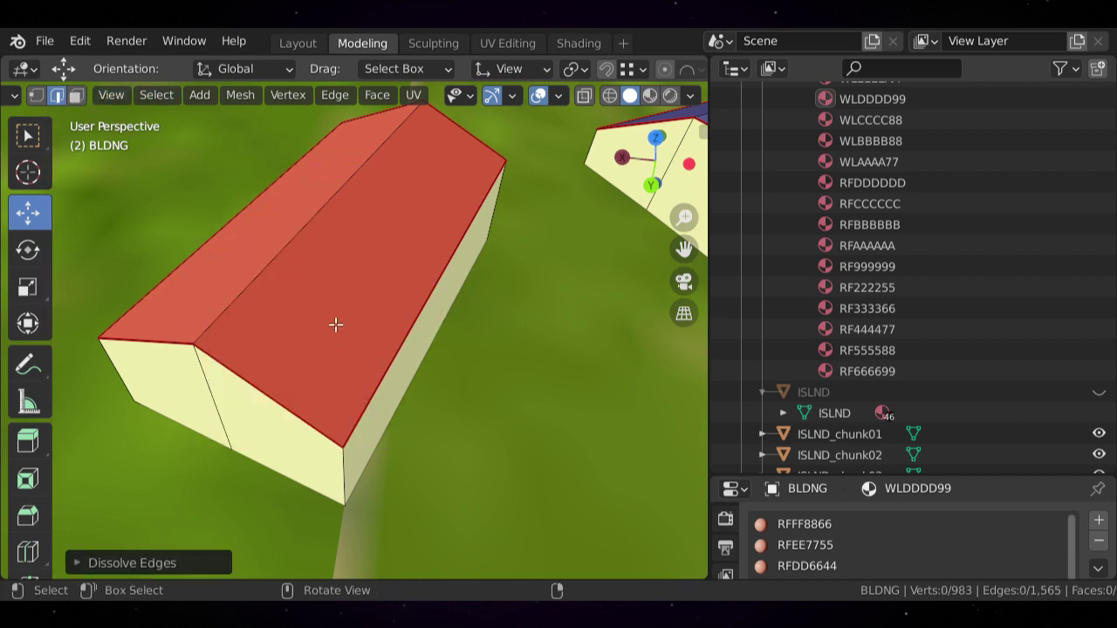
- In face select mode, select the entire simplified red-roofed house as linked geometry with Delimit set to Sharp, and check its counts
middle_click_drag(336, 325, 324, 262)
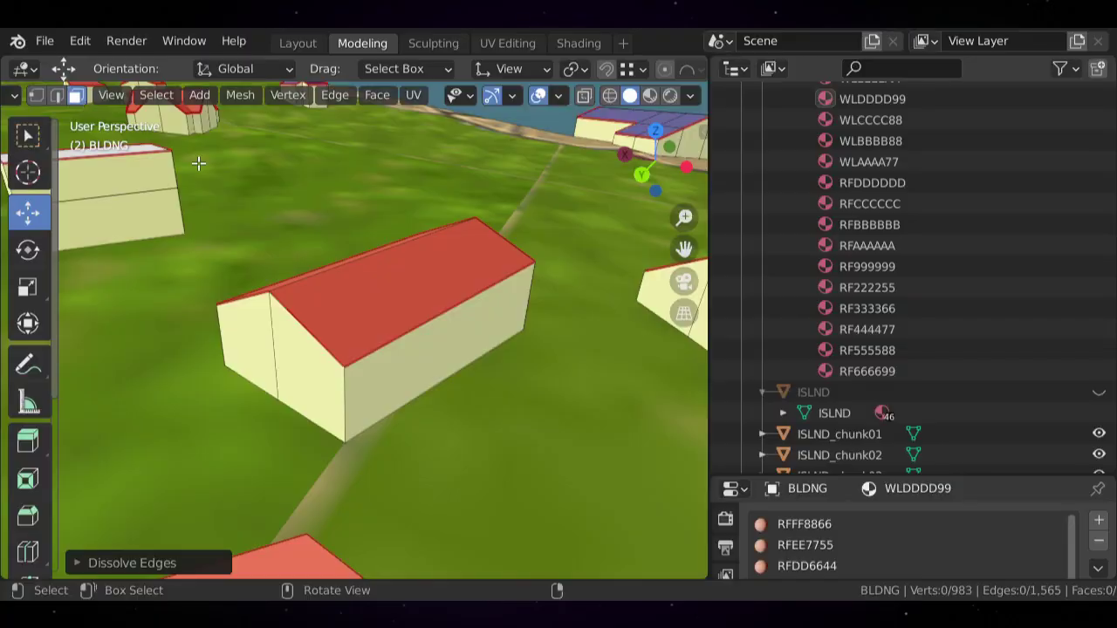
key("l")
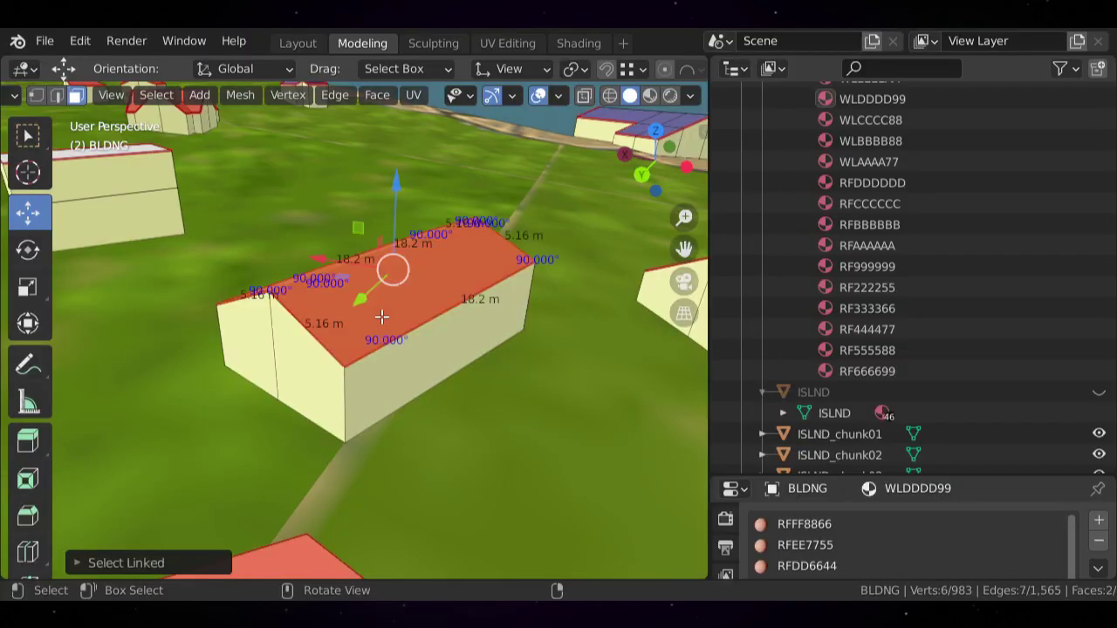
left_click(89, 561)
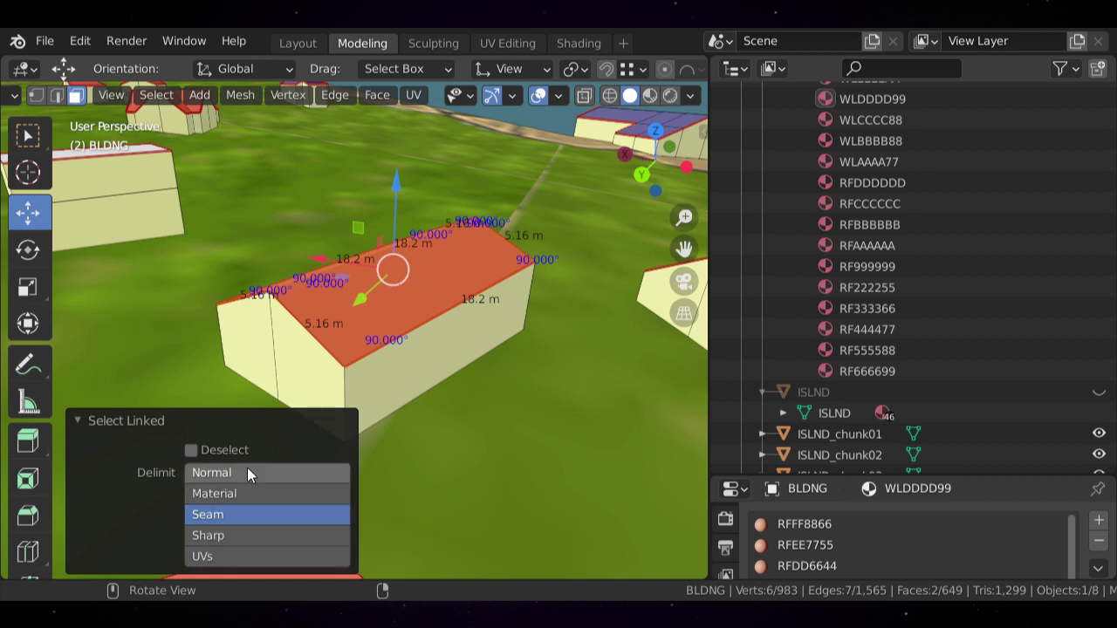
left_click(233, 533)
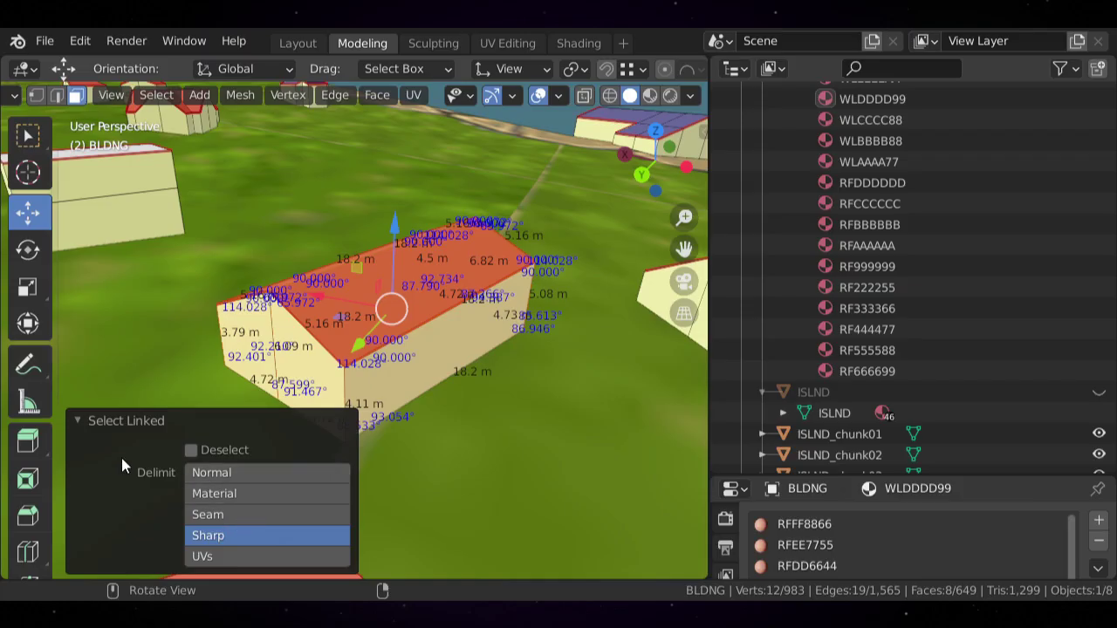
left_click(78, 422)
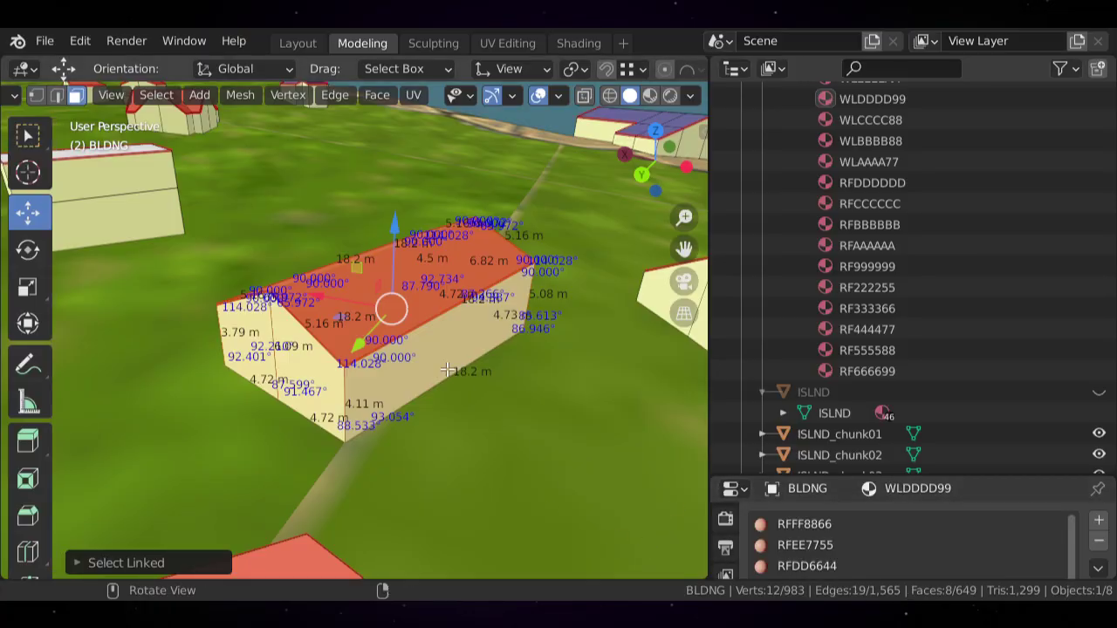
- Return to Object Mode and review the village houses and the object's vertex, face and triangle totals
scroll(410, 356, "down", 4)
key("Tab")
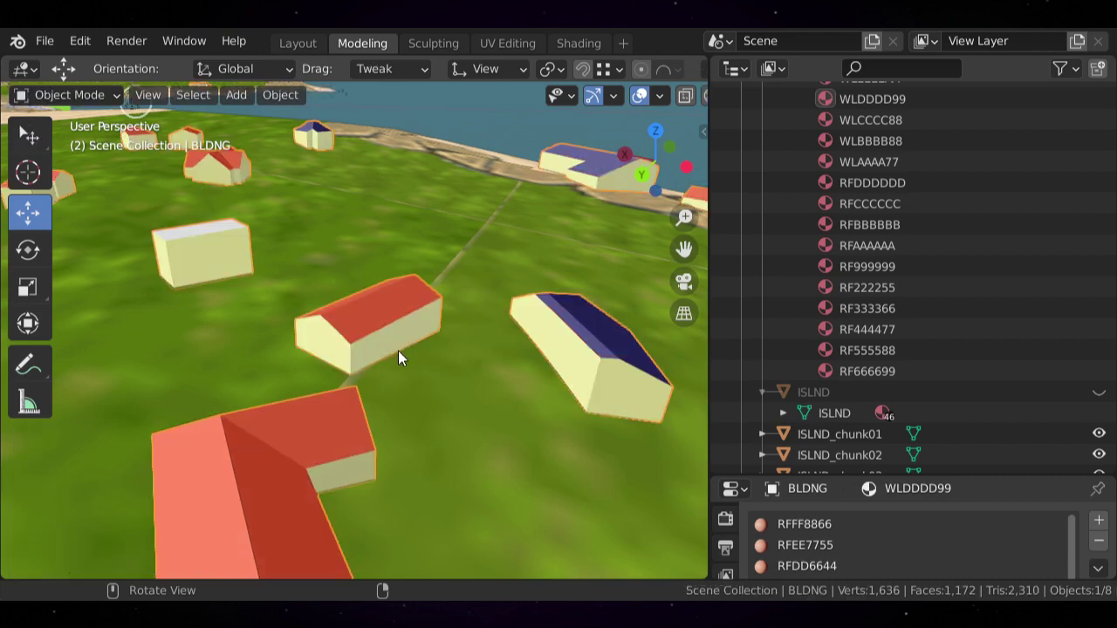
middle_click_drag(434, 347, 431, 397)
scroll(333, 291, "down", 3)
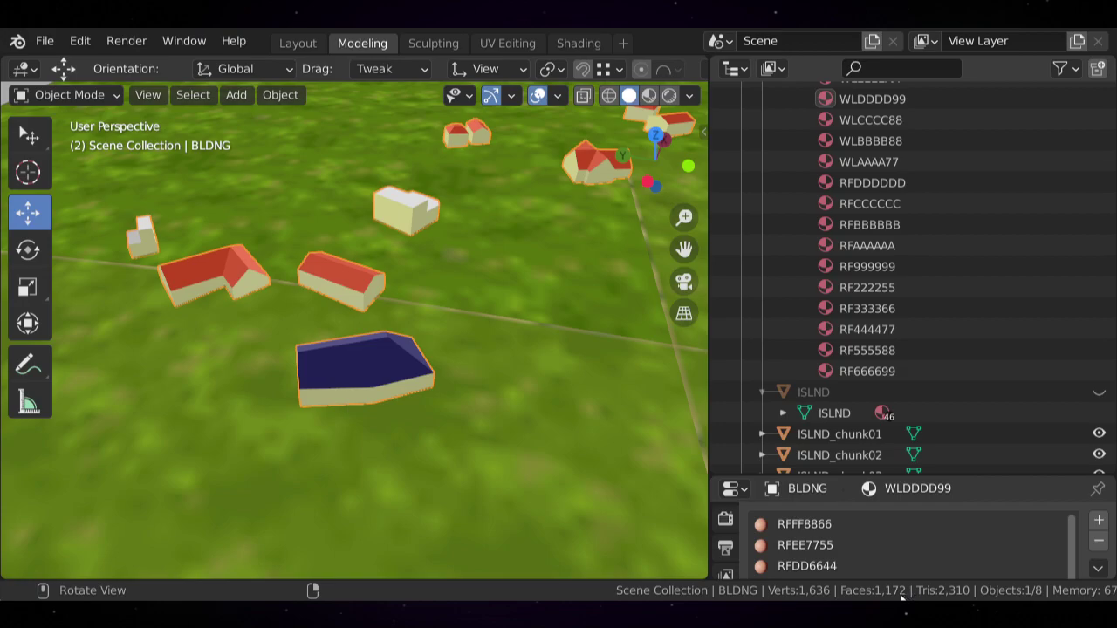
middle_click_drag(523, 523, 374, 358)
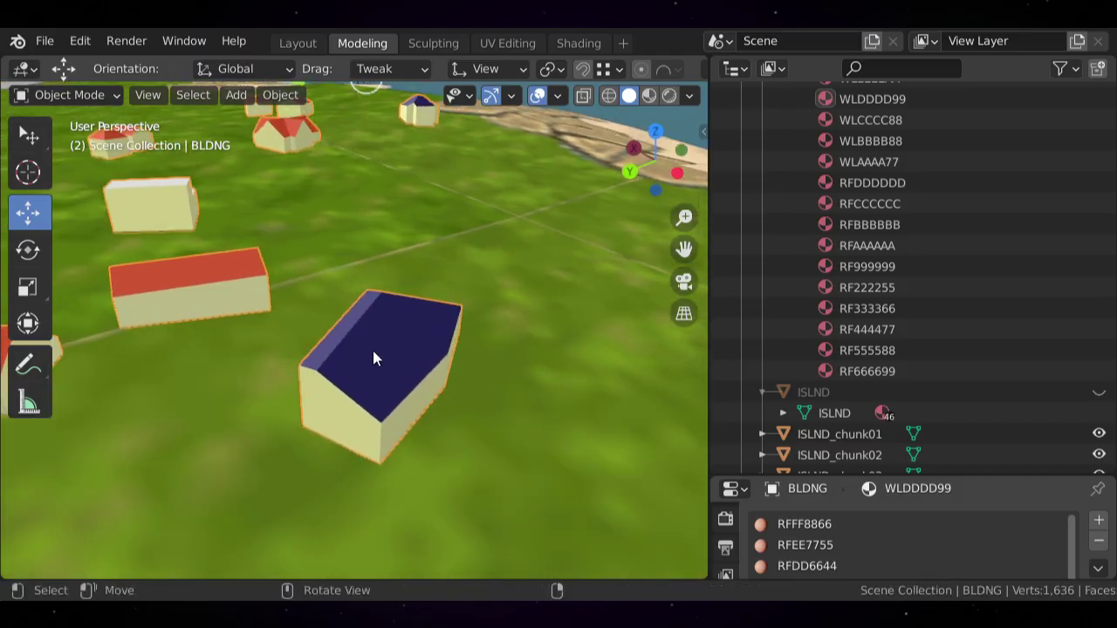
- Re-enter Edit Mode on the buildings and examine the blue-roofed house's bent shape from above and from the side
left_click(373, 358)
left_click(373, 358)
key("Tab")
middle_click_drag(474, 369, 395, 452)
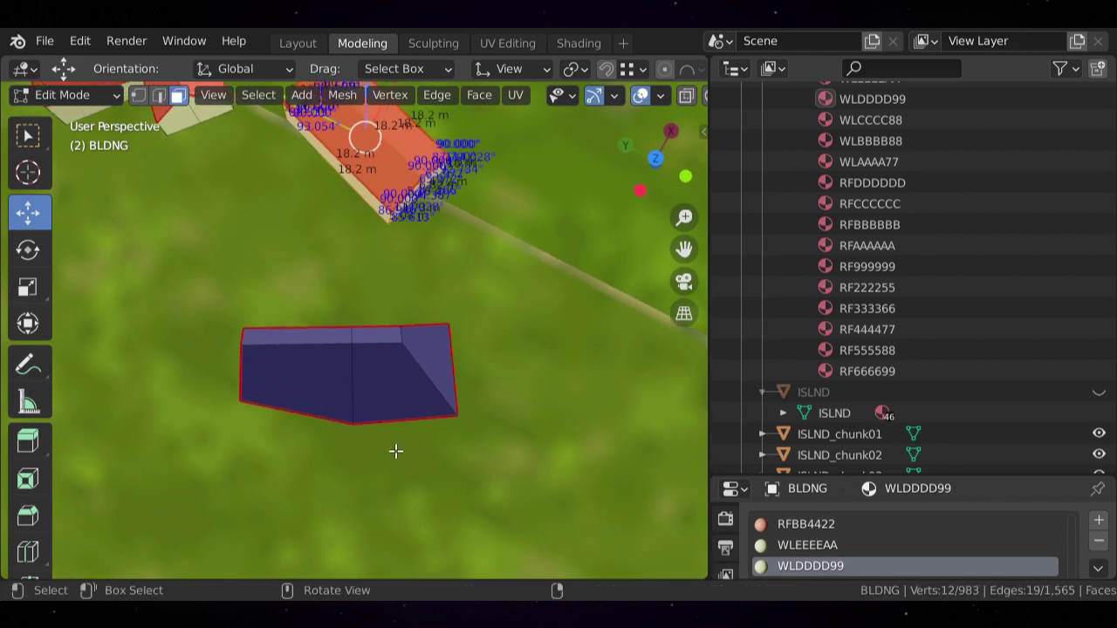
key("KP_7")
middle_click_drag(316, 307, 371, 273, "shift")
scroll(373, 272, "down", 5)
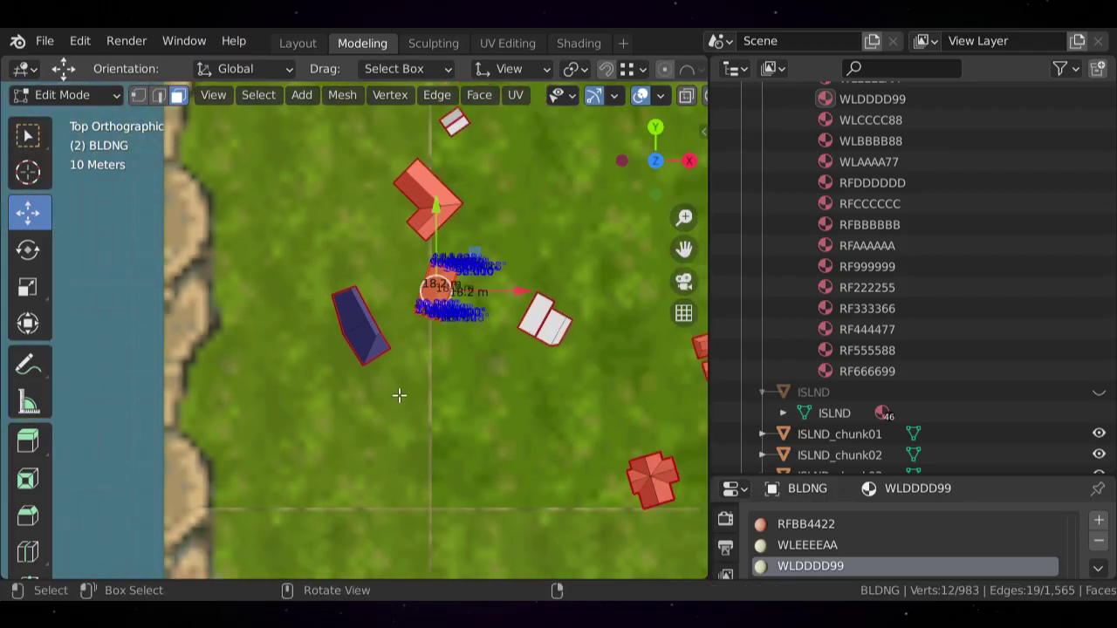
scroll(344, 332, "up", 4)
middle_click_drag(344, 332, 544, 306)
middle_click_drag(439, 341, 255, 373)
- In top view, try dissolving the edge loop across the middle of the blue-roofed house, undo it, and deselect everything
left_click(265, 369)
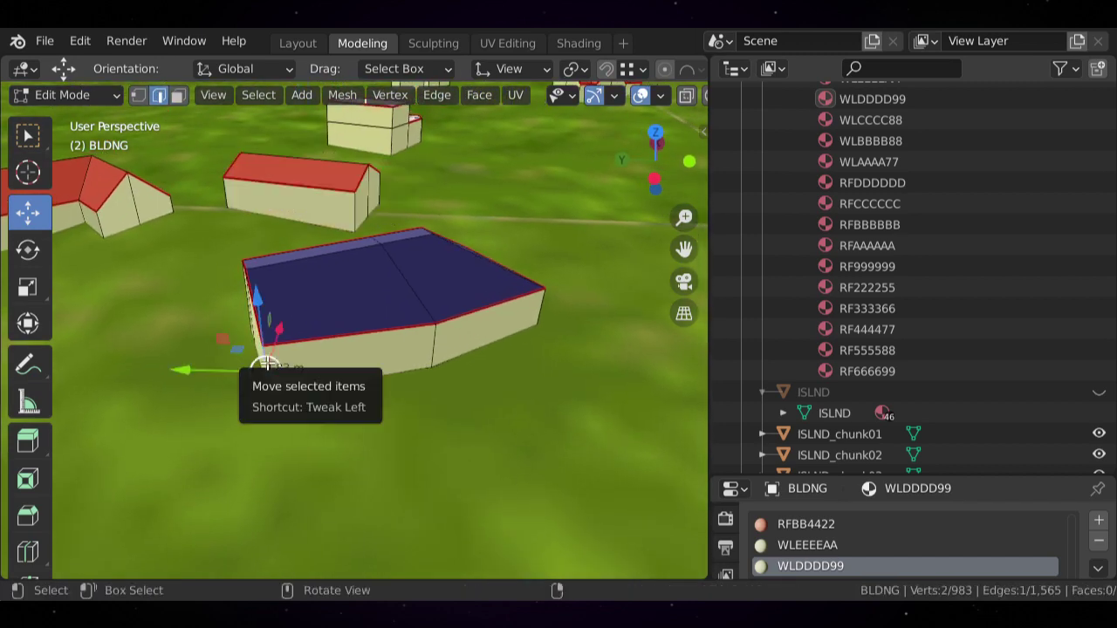
key("KP_7")
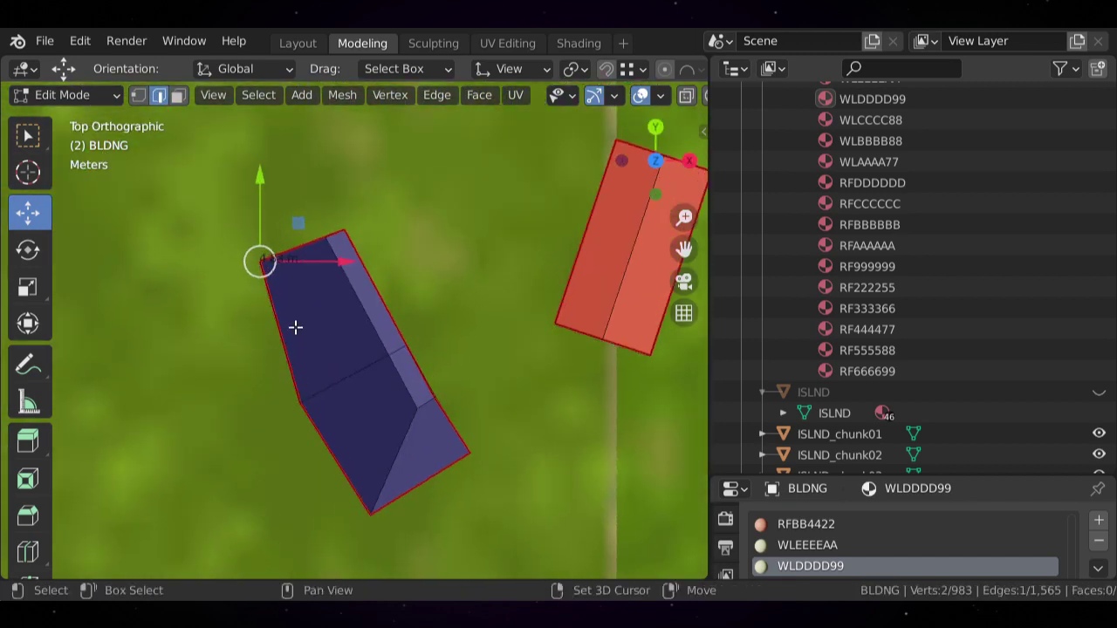
middle_click_drag(296, 327, 376, 346, "shift")
scroll(377, 347, "up", 2)
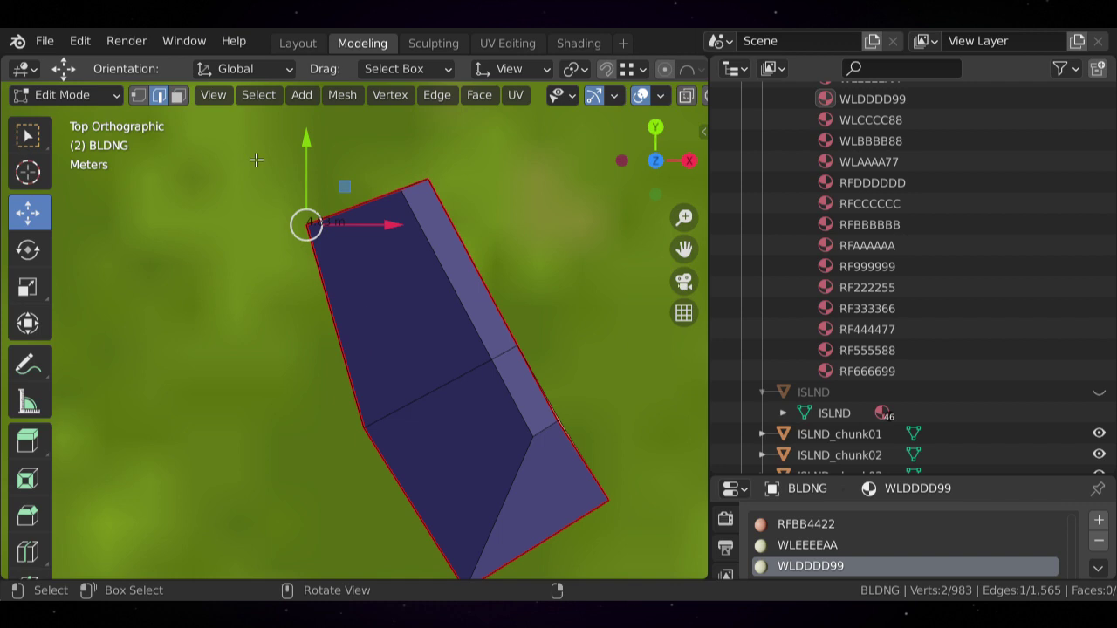
left_click(439, 385, "alt")
key("x")
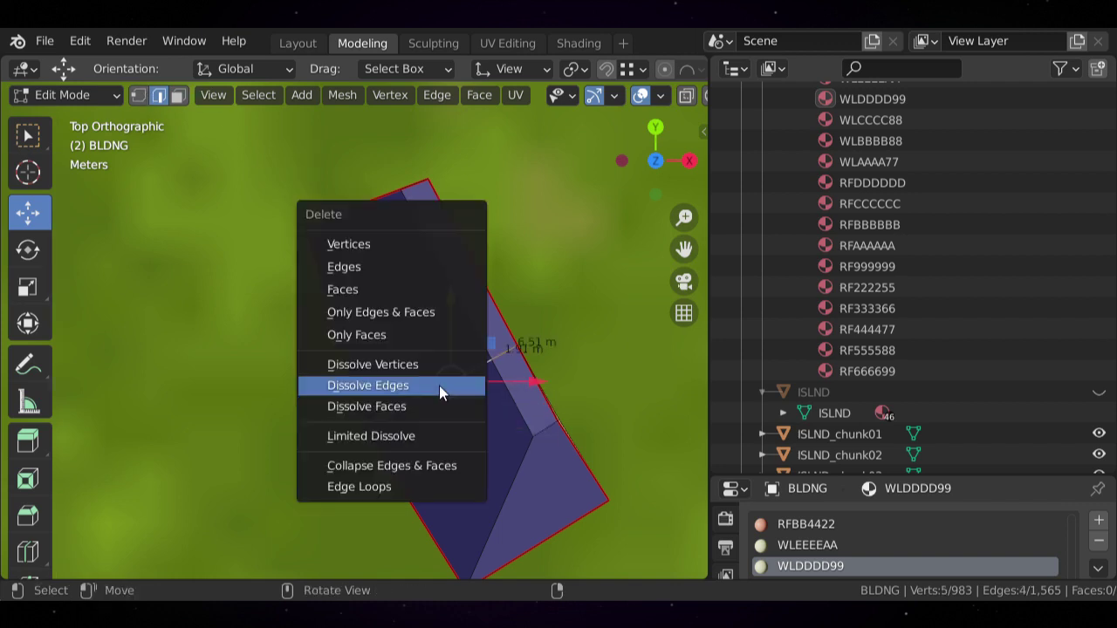
left_click(439, 386)
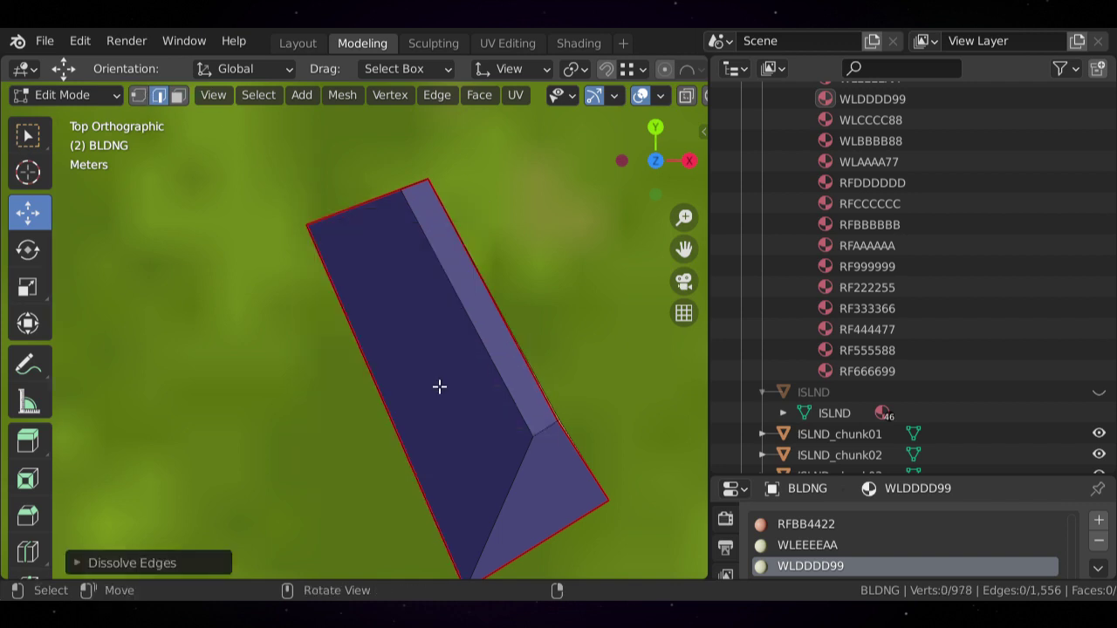
key("ctrl+z")
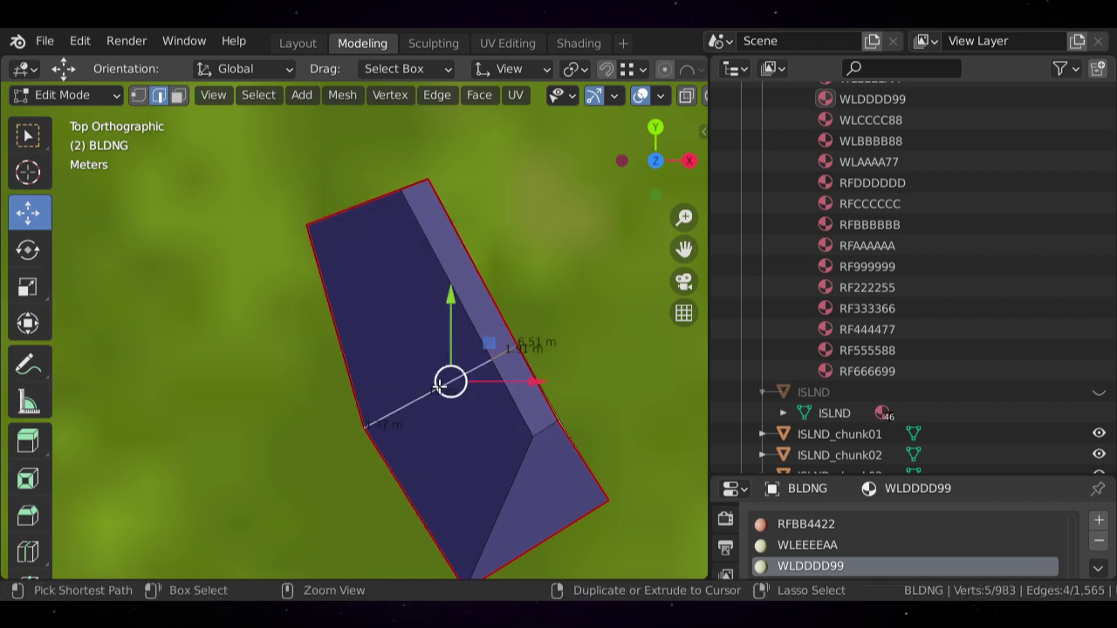
key("alt+a")
- Select the entire blue-roofed house as linked geometry and check its vertex, edge and face counts
middle_click_drag(436, 389, 514, 347)
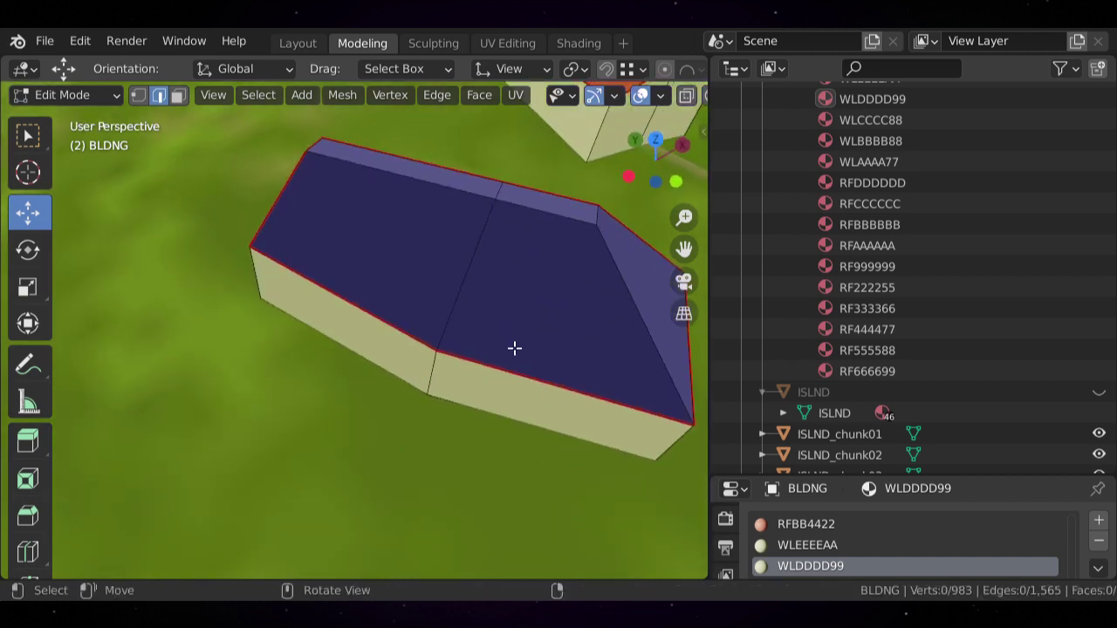
key("l")
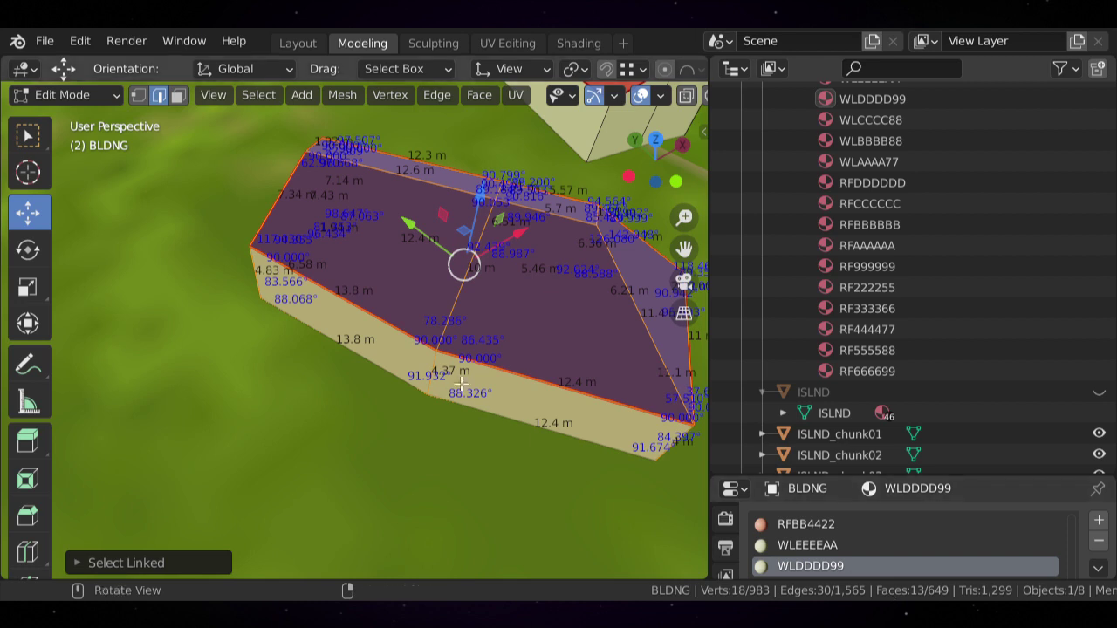
- Clear the selection, select the edge loop across the middle of the blue-roofed house, and dissolve its edges
key("alt+a")
middle_click_drag(460, 318, 337, 316)
left_click(252, 297, "alt")
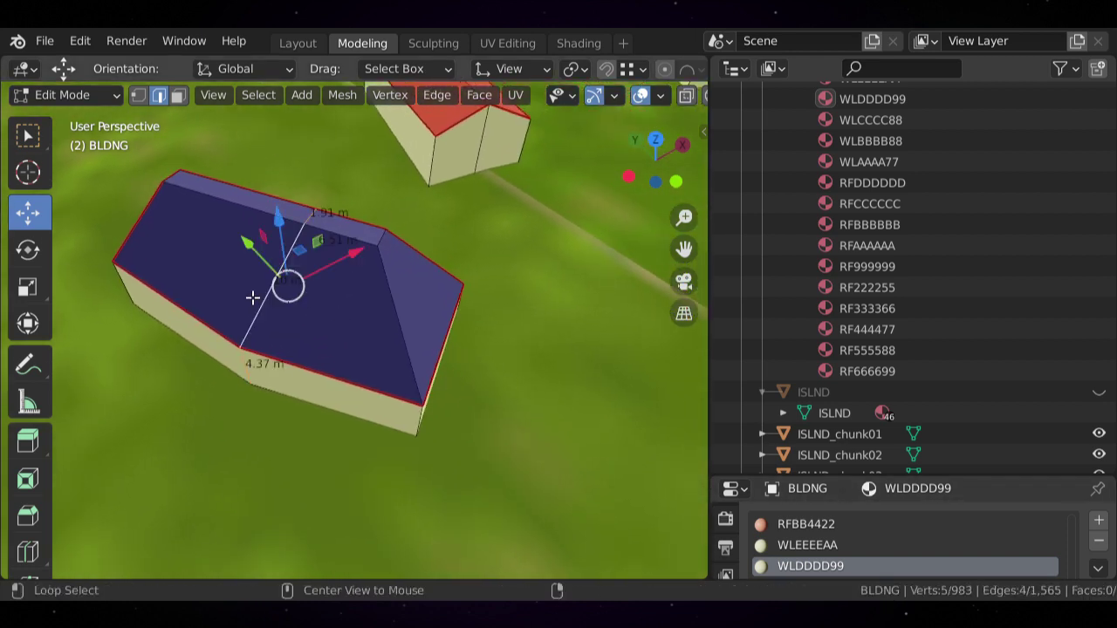
key("x")
left_click(252, 298)
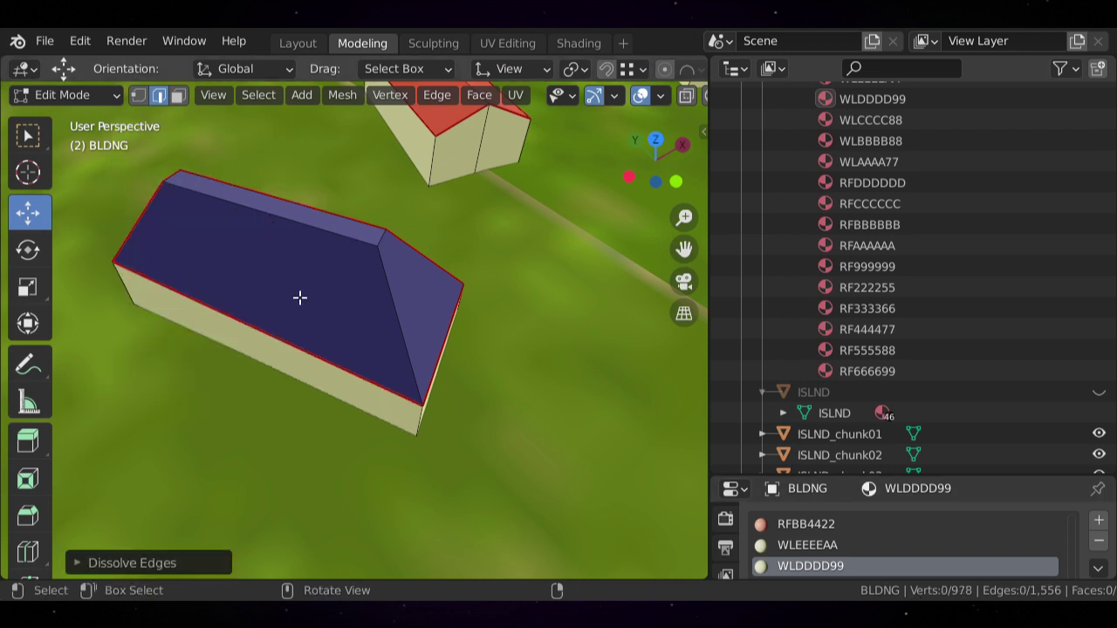
- Select the straightened blue-roofed house as linked geometry, check its element counts, deselect it, and return to Object Mode
key("l")
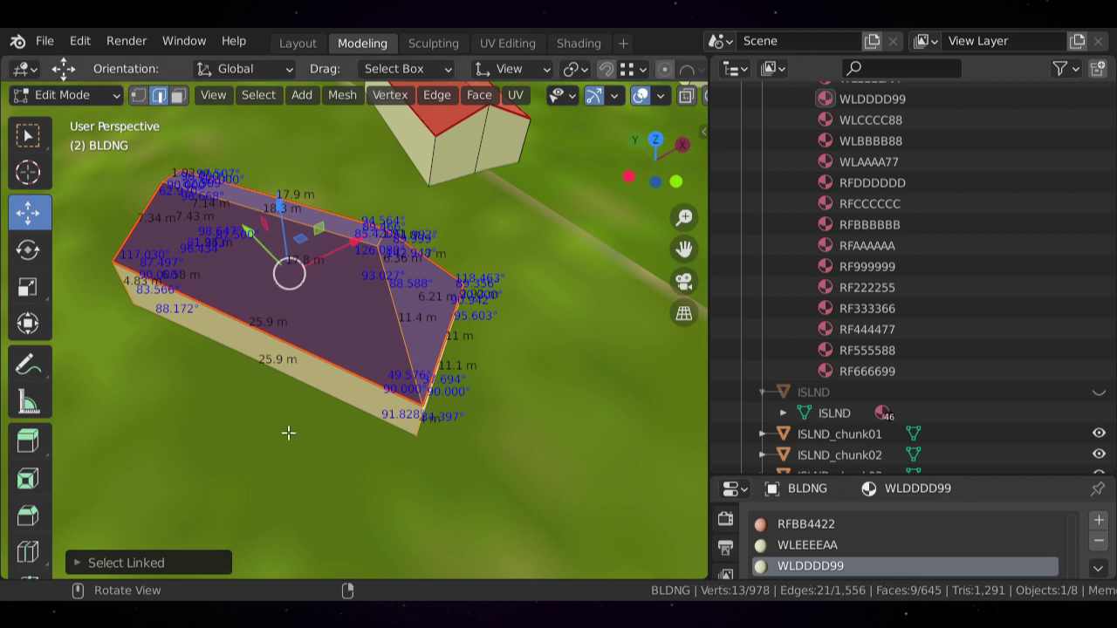
key("alt+a")
scroll(335, 397, "down", 2)
middle_click_drag(180, 348, 337, 320)
key("Tab")
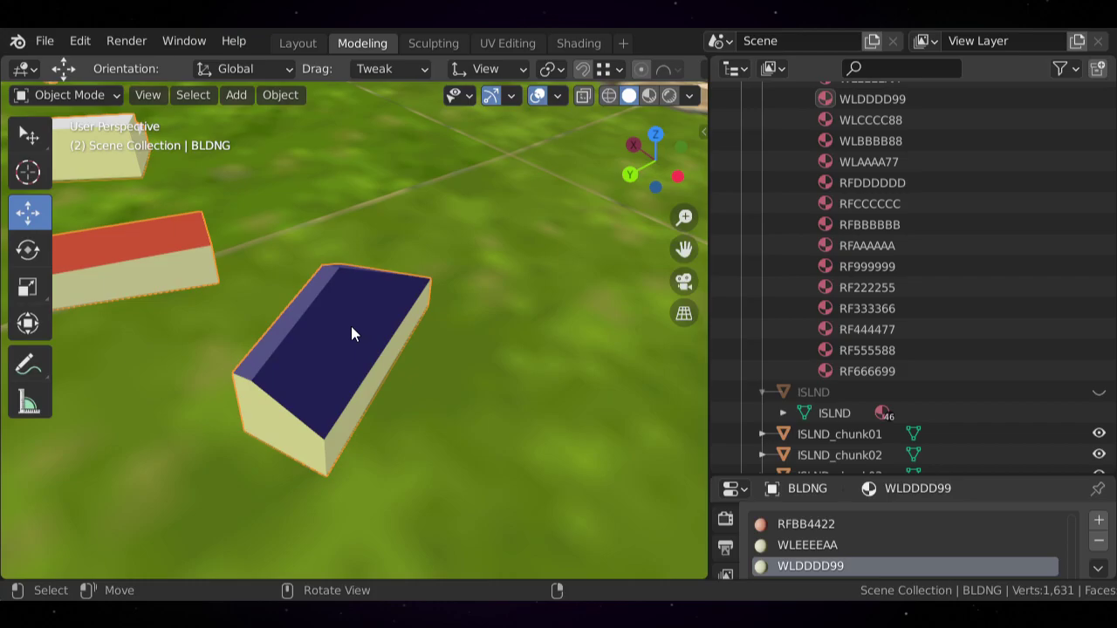
- Compare the straightened blue-roofed house in Edit and Object Mode, and examine it among its neighbours from afar and above
key("Tab")
middle_click_drag(398, 291, 334, 334)
key("Tab")
scroll(365, 341, "down", 5)
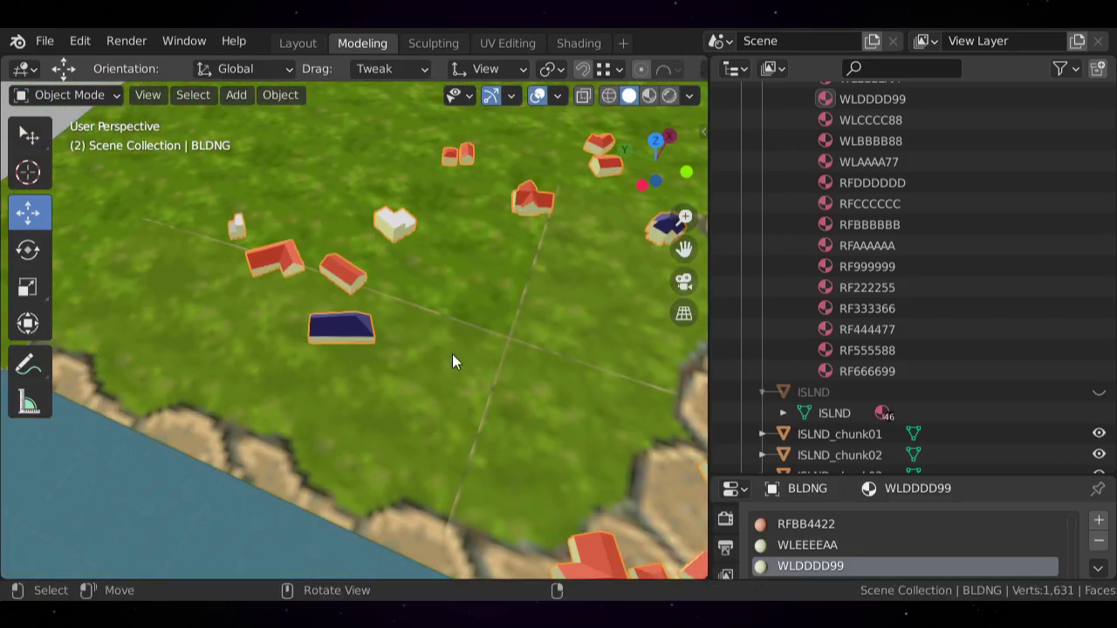
middle_click_drag(452, 355, 399, 443)
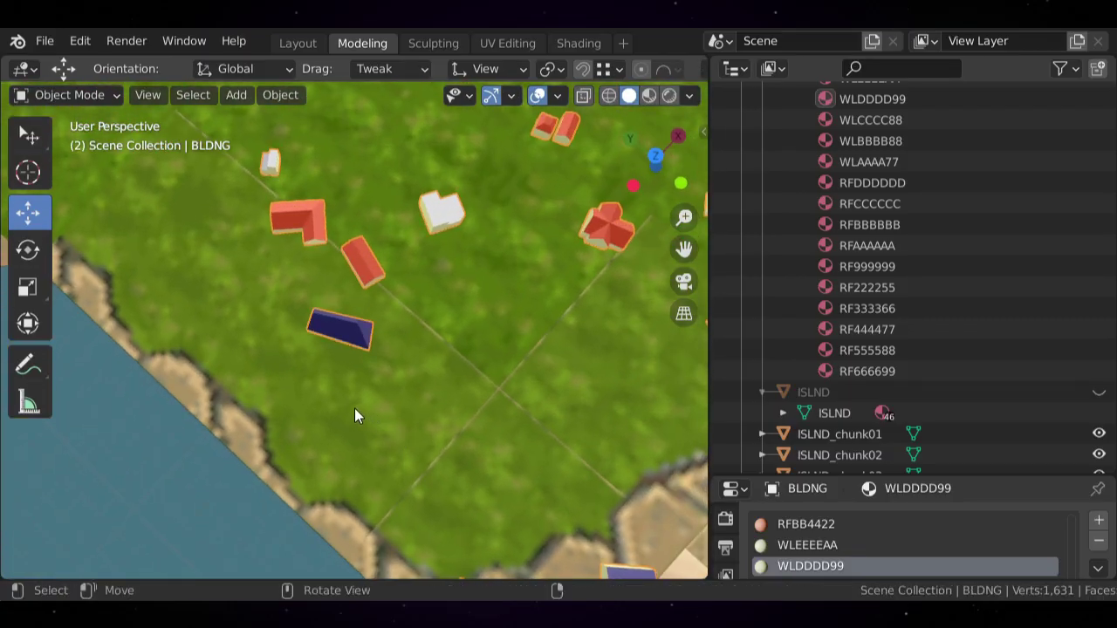
scroll(346, 412, "up", 4)
middle_click_drag(331, 379, 384, 279)
- Re-enter Edit Mode and examine the blue-roofed house's hipped roof and wall edges close up
key("Tab")
scroll(353, 367, "up", 4)
middle_click_drag(257, 239, 416, 351)
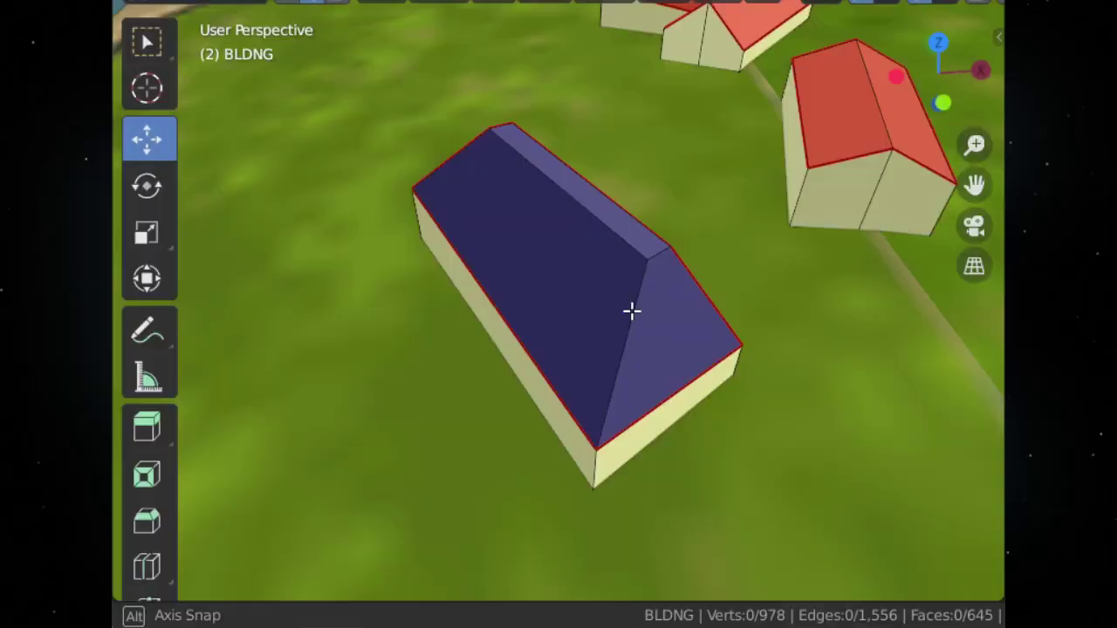
middle_click_drag(632, 312, 609, 302)
mouse_move(397, 343)
middle_mouse_down()
mouse_move(306, 364)
mouse_move(366, 371)
mouse_move(371, 241)
mouse_move(398, 357)
mouse_move(426, 365)
mouse_move(397, 345)
middle_mouse_up()
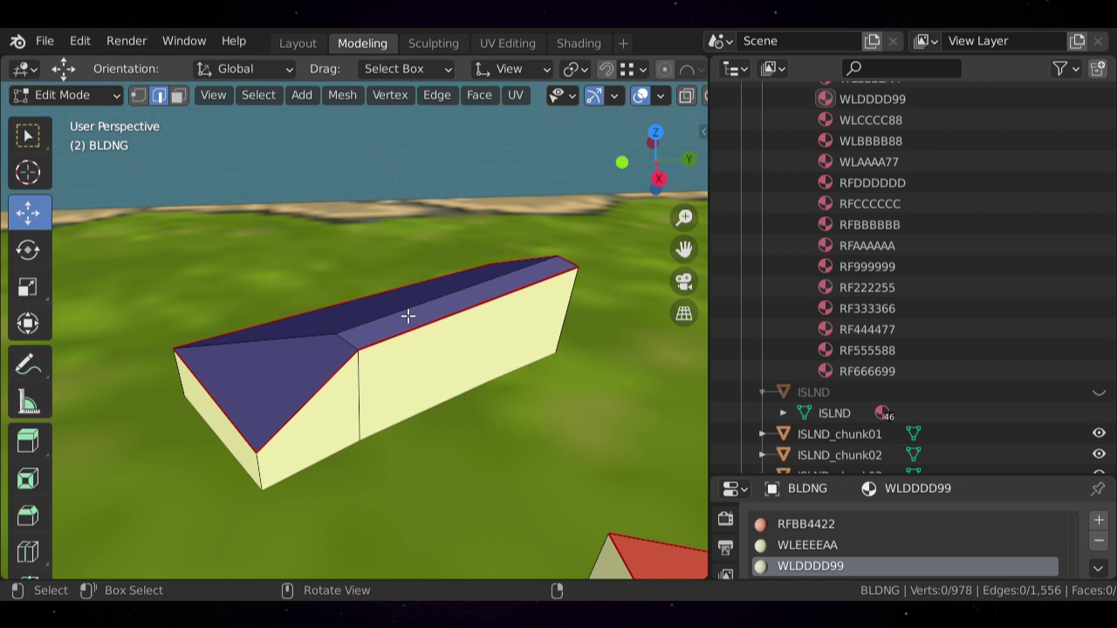
middle_click_drag(338, 317, 274, 323)
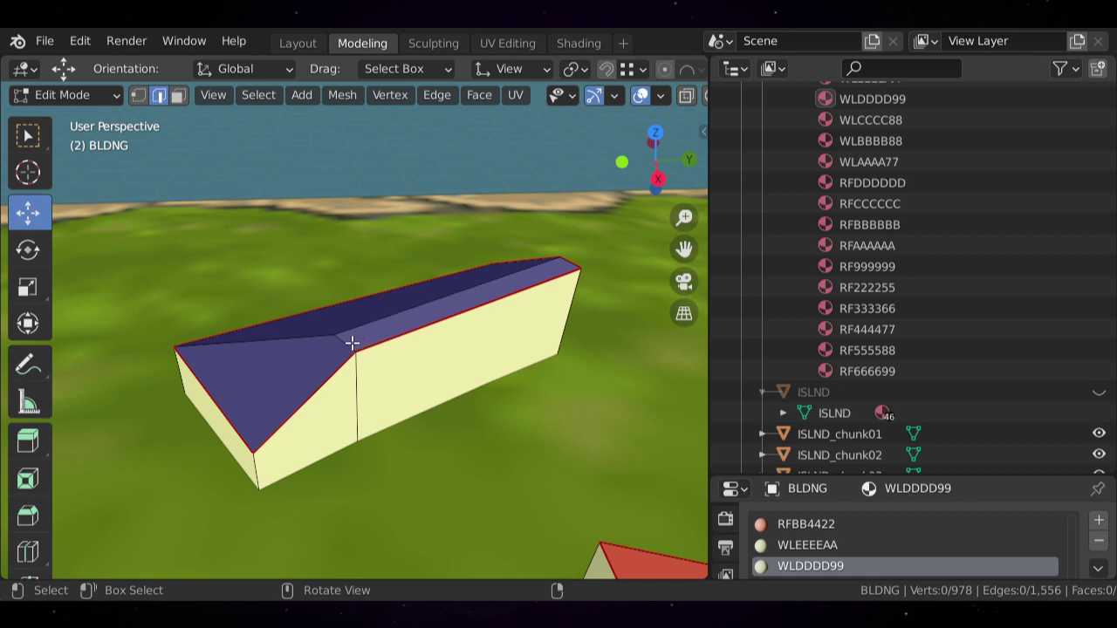
middle_click_drag(349, 343, 617, 387)
- Return to Object Mode and judge how the blue-roofed house reads within the village at near and far distances
scroll(442, 354, "down", 8)
key("Tab")
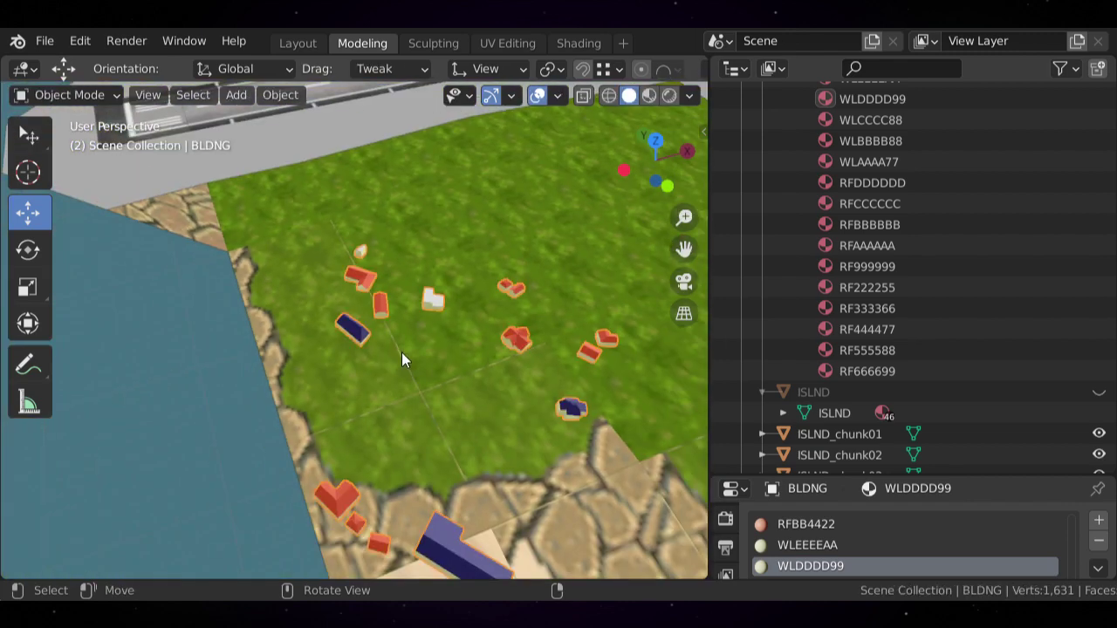
scroll(405, 379, "down", 3)
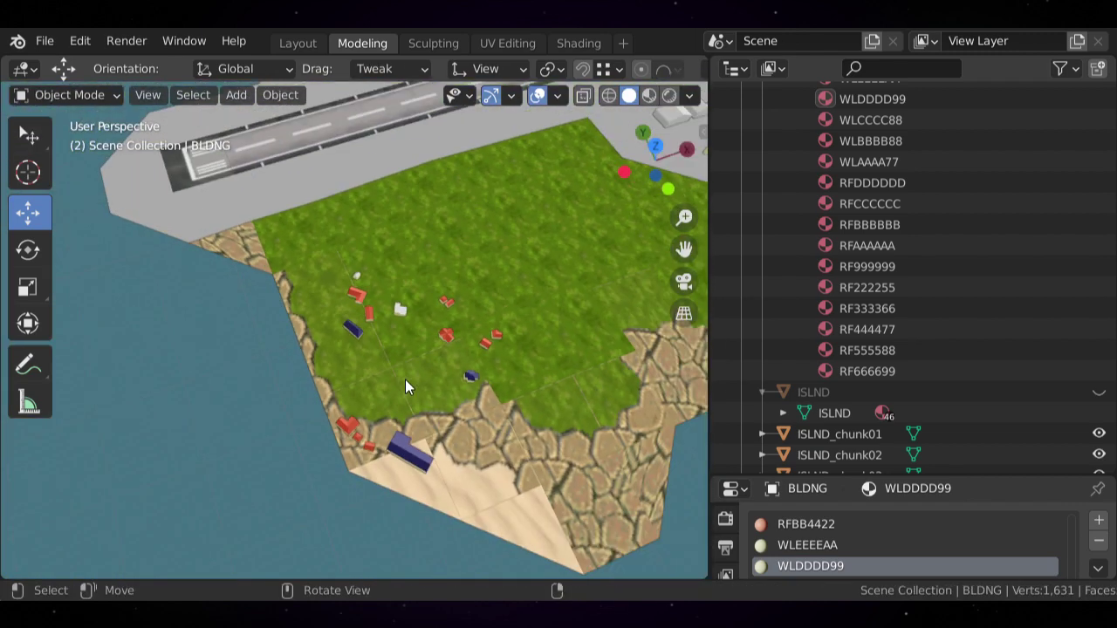
scroll(405, 387, "up", 2)
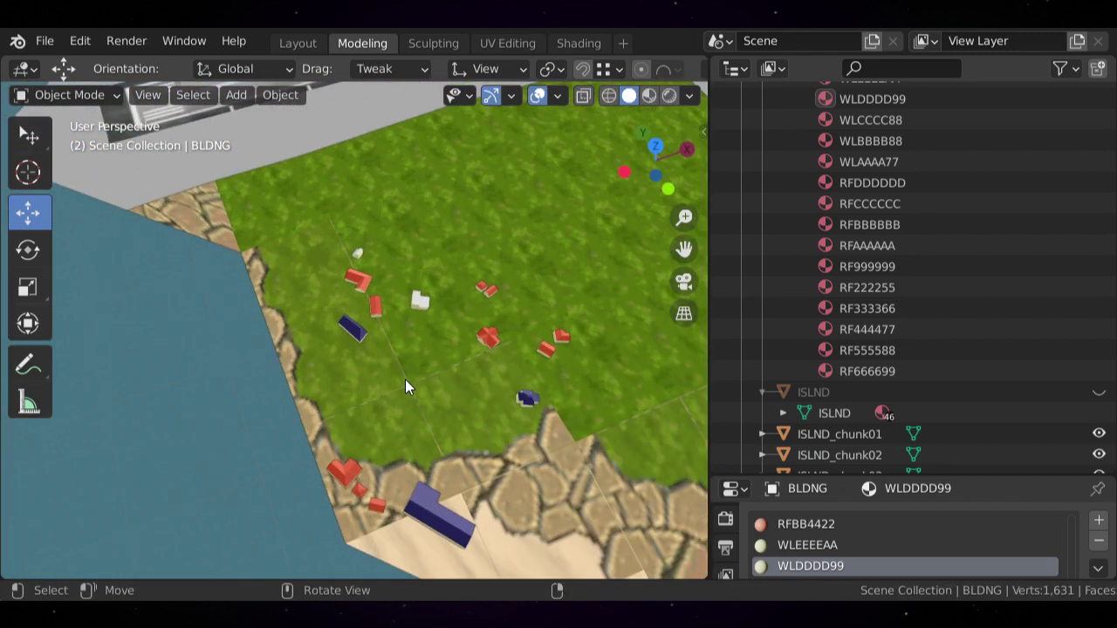
scroll(405, 384, "up", 1)
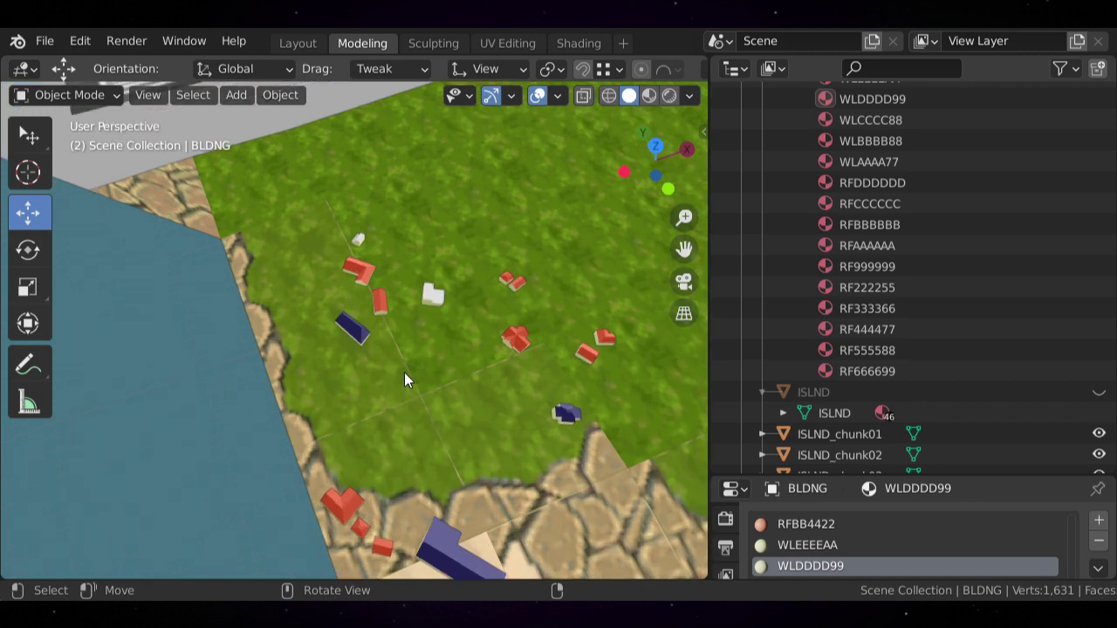
middle_click_drag(430, 367, 480, 321, "shift")
scroll(327, 332, "up", 3)
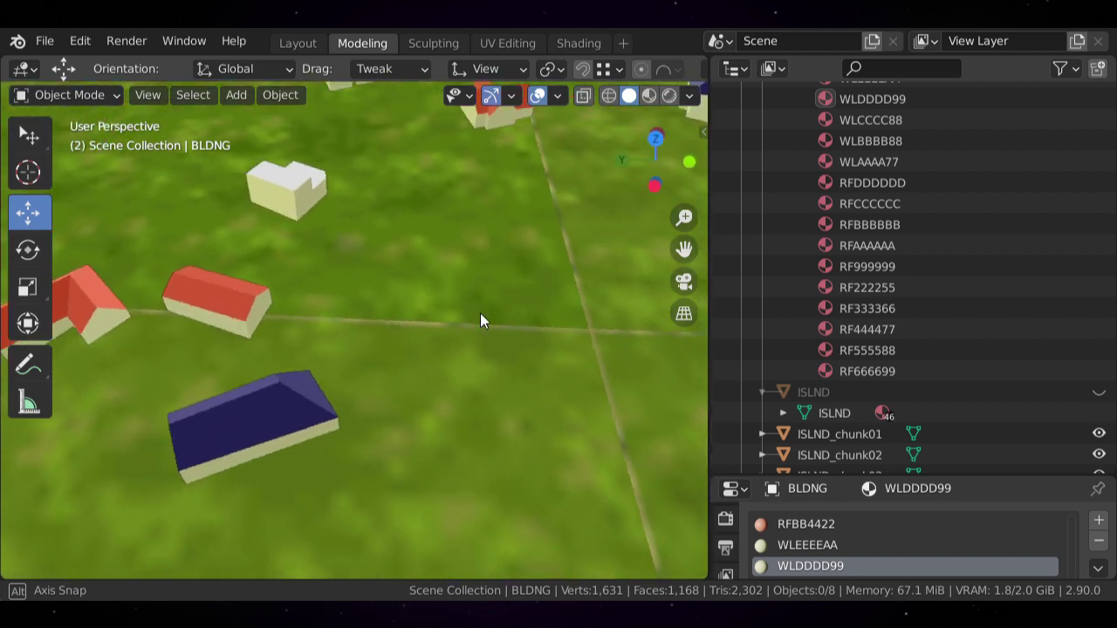
scroll(369, 331, "down", 10)
middle_click_drag(370, 332, 452, 400)
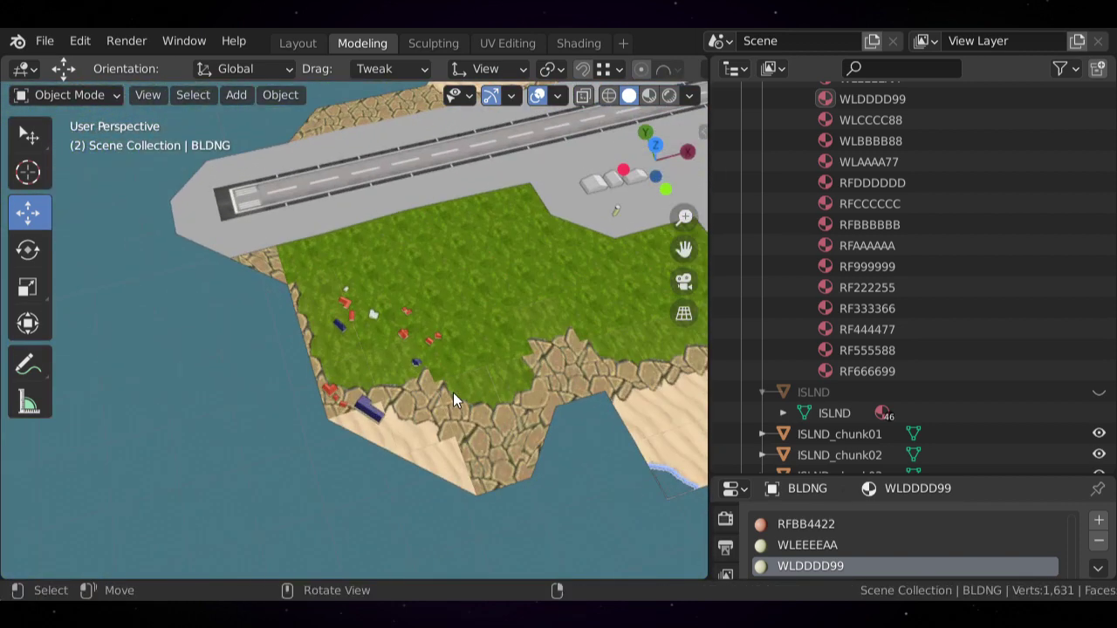
scroll(453, 400, "up", 1)
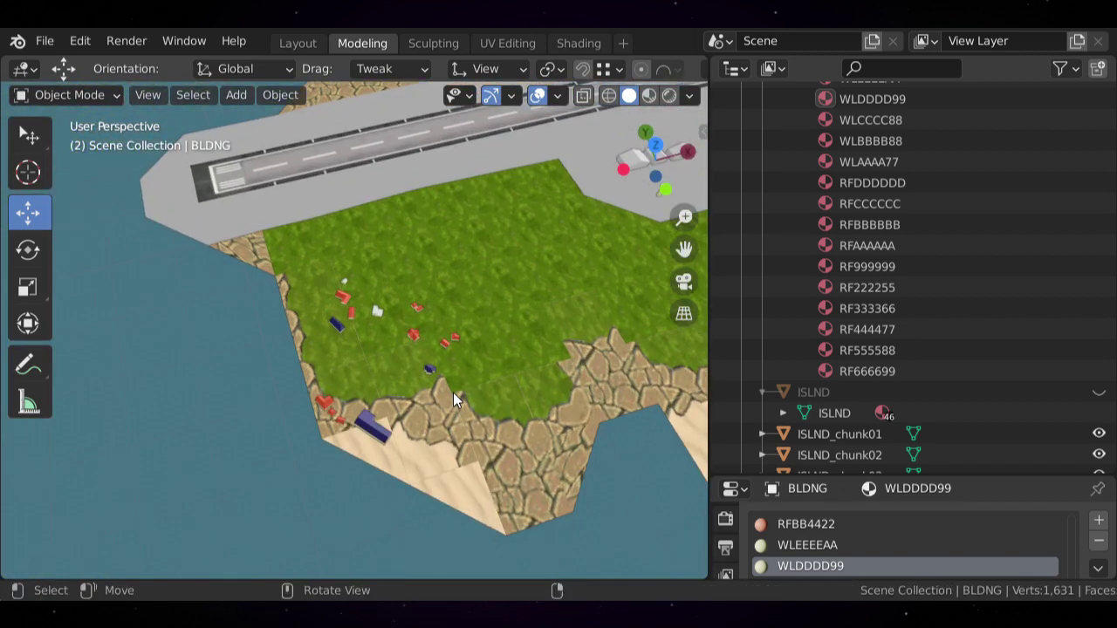
scroll(450, 393, "up", 6)
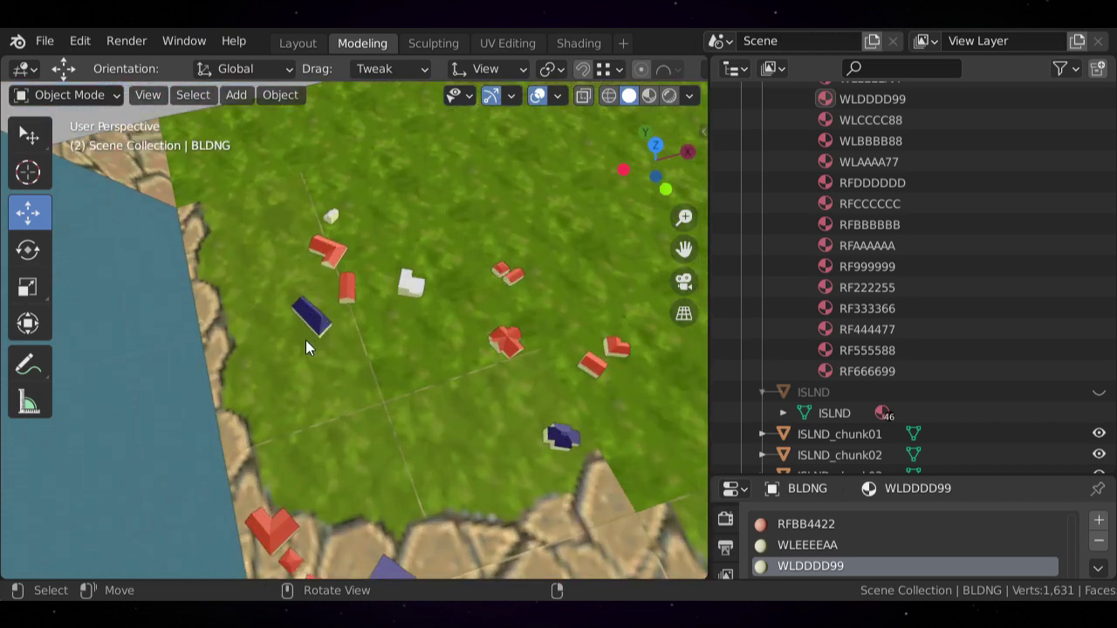
- In Edit Mode, select the blue roof's hip and ridge edges plus the adjoining vertical wall edge, and dissolve them
middle_click_drag(418, 341, 404, 311)
scroll(404, 311, "up", 5)
middle_click_drag(466, 338, 386, 407)
scroll(356, 383, "up", 4)
key("Tab")
middle_click_drag(454, 442, 403, 424, "shift")
scroll(418, 429, "up", 3)
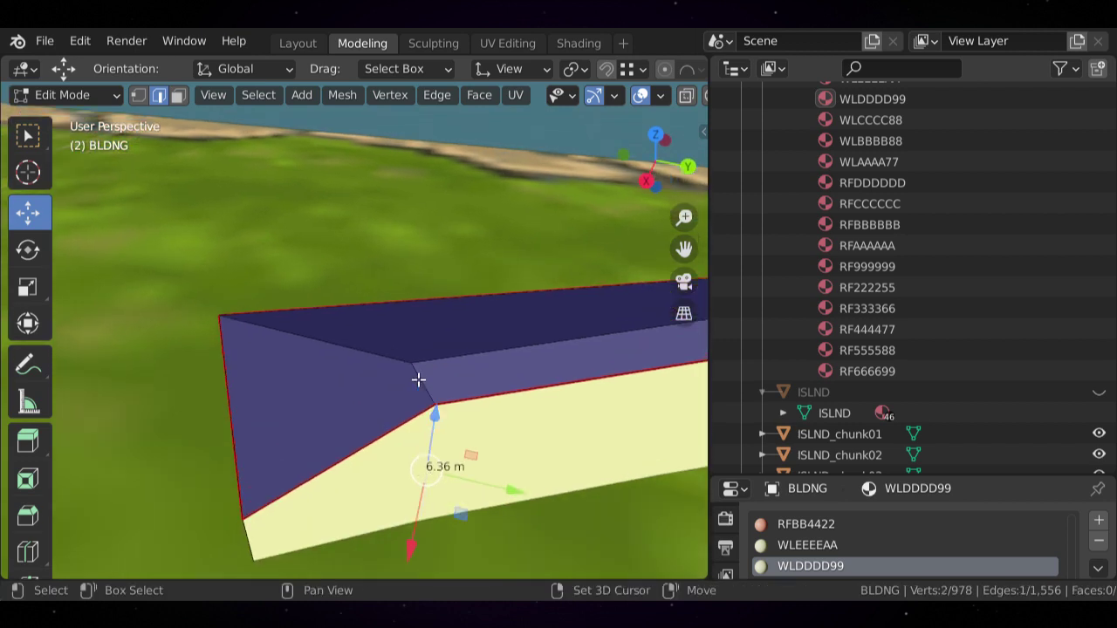
key("x")
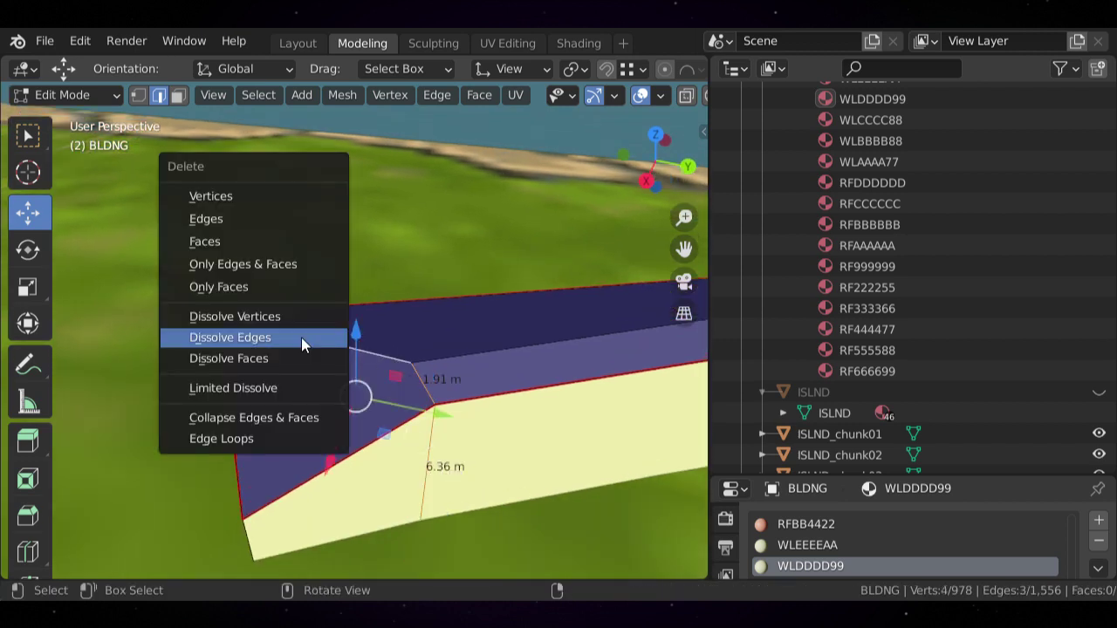
left_click(301, 337)
- Select the leftover vertical edge on the opposite end wall of the blue-roofed house and dissolve it
middle_click_drag(301, 336, 430, 429)
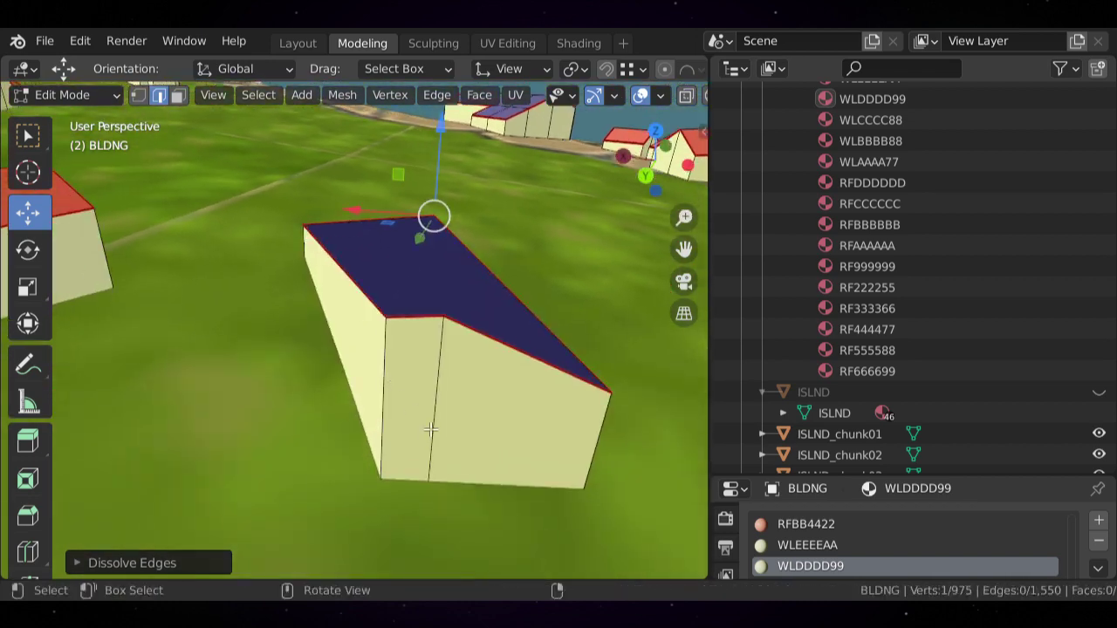
left_click(430, 405)
key("x")
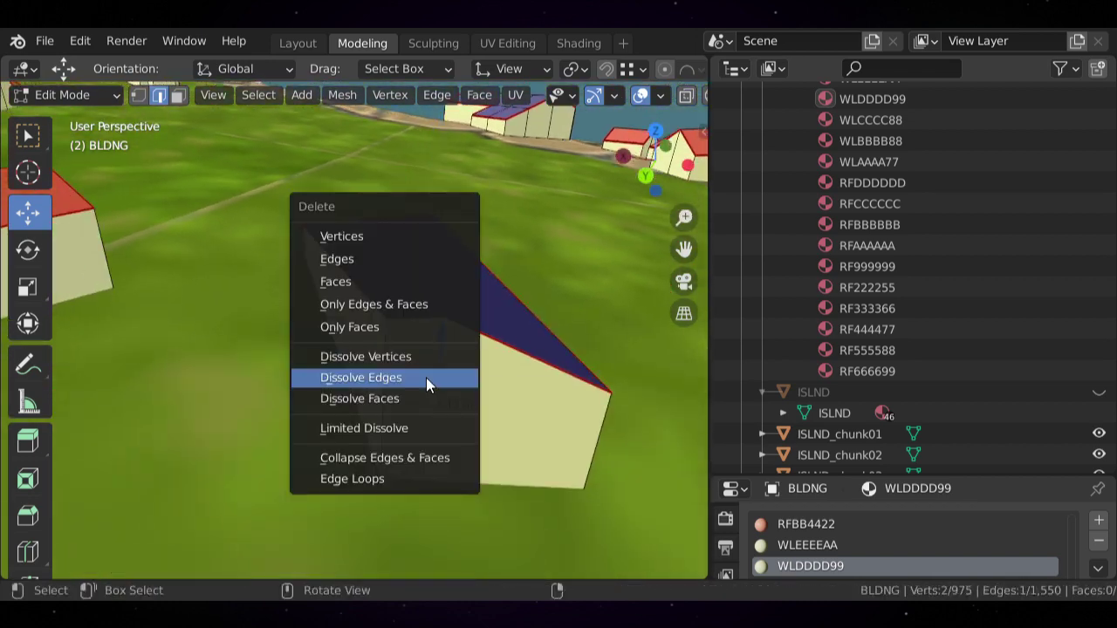
left_click(429, 381)
- In vertex selection, raise the blue roof's low corner and adjust the roof corners to form a simple slanted roof
middle_click_drag(428, 383, 323, 288)
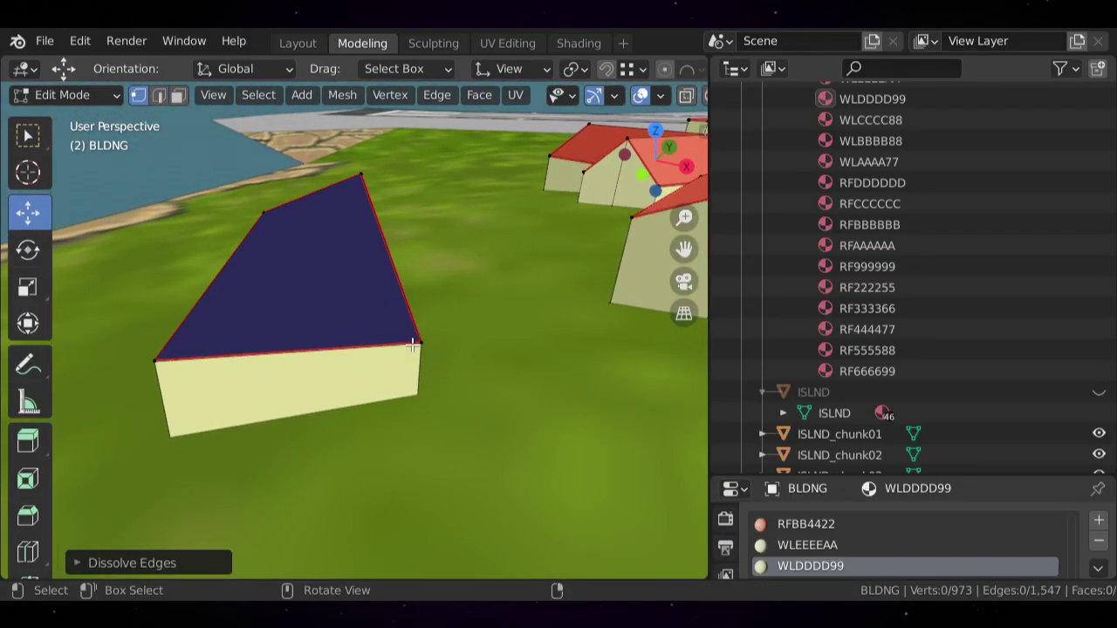
left_click(413, 344)
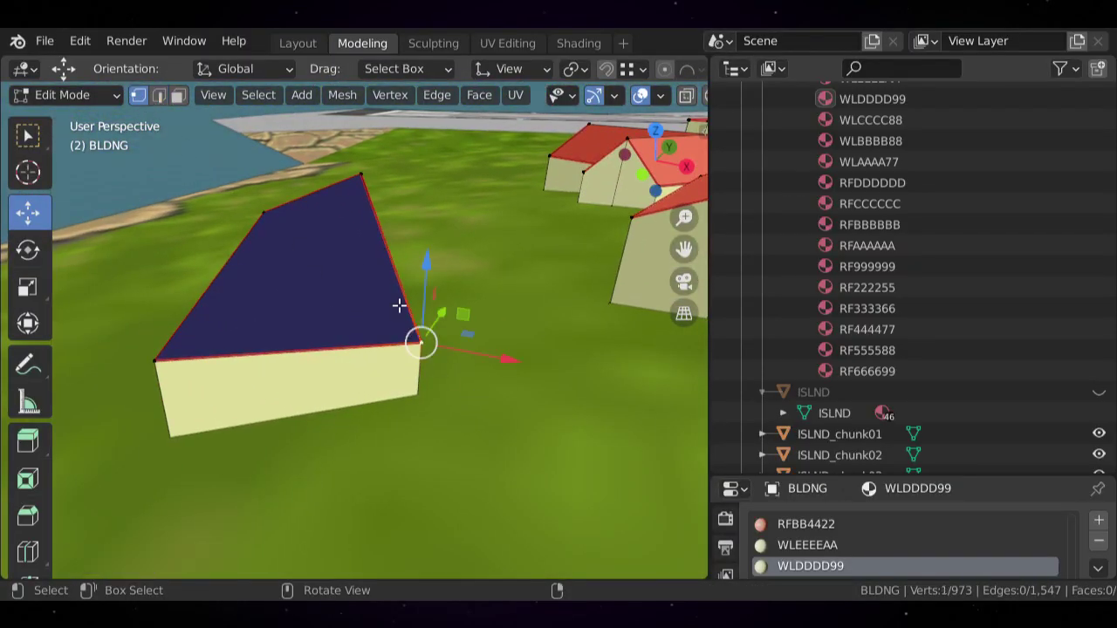
left_click_drag(430, 275, 354, 169)
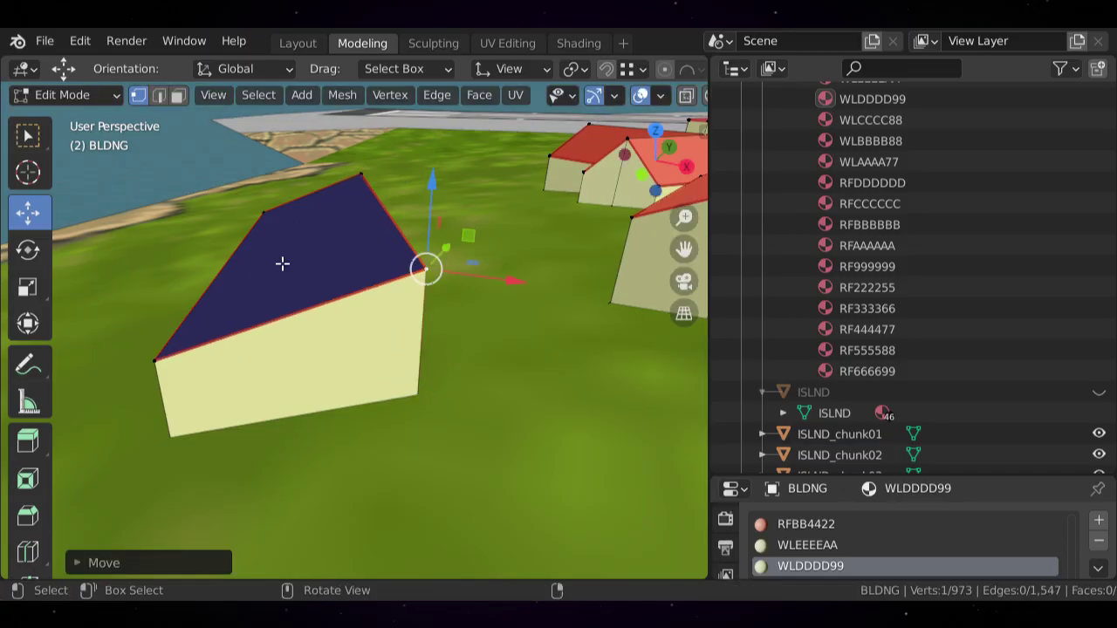
key("Tab")
middle_click_drag(282, 263, 474, 282)
key("Tab")
left_click_drag(474, 131, 180, 284)
middle_click_drag(181, 283, 333, 297)
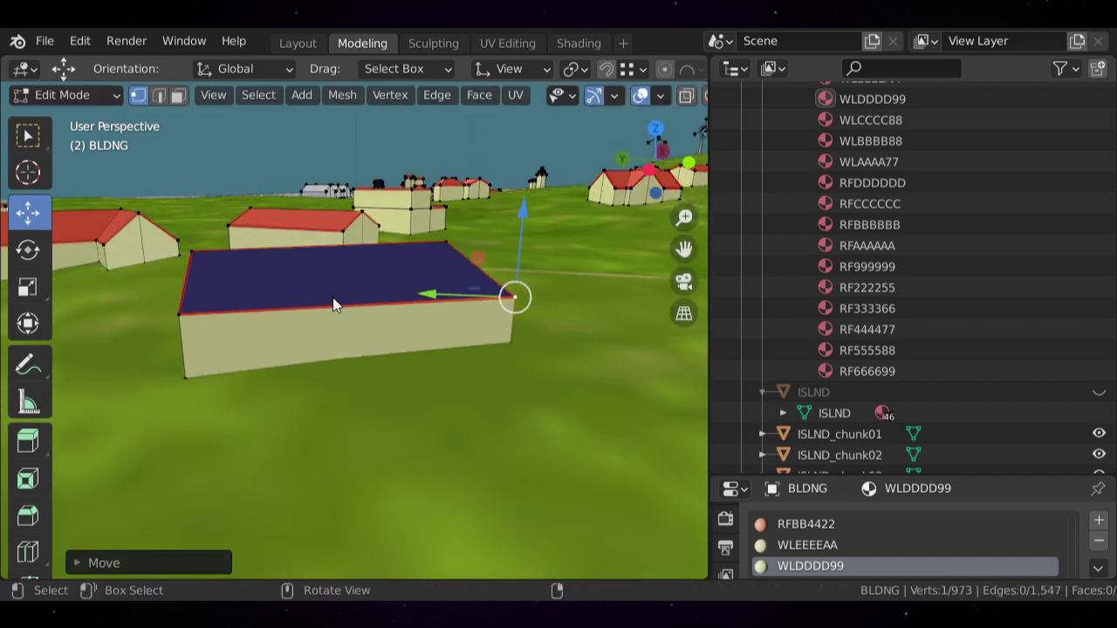
- Select the whole simplified blue-roofed house as linked geometry, check its vertex, edge and face counts, and return to Object Mode
key("Tab")
key("Tab")
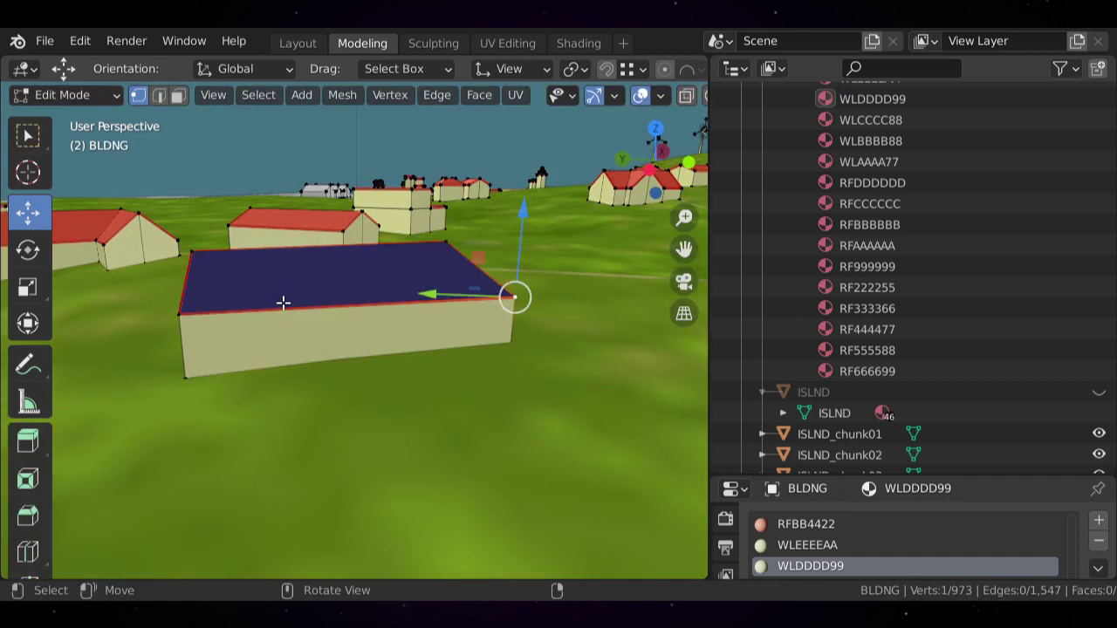
key("ctrl+l")
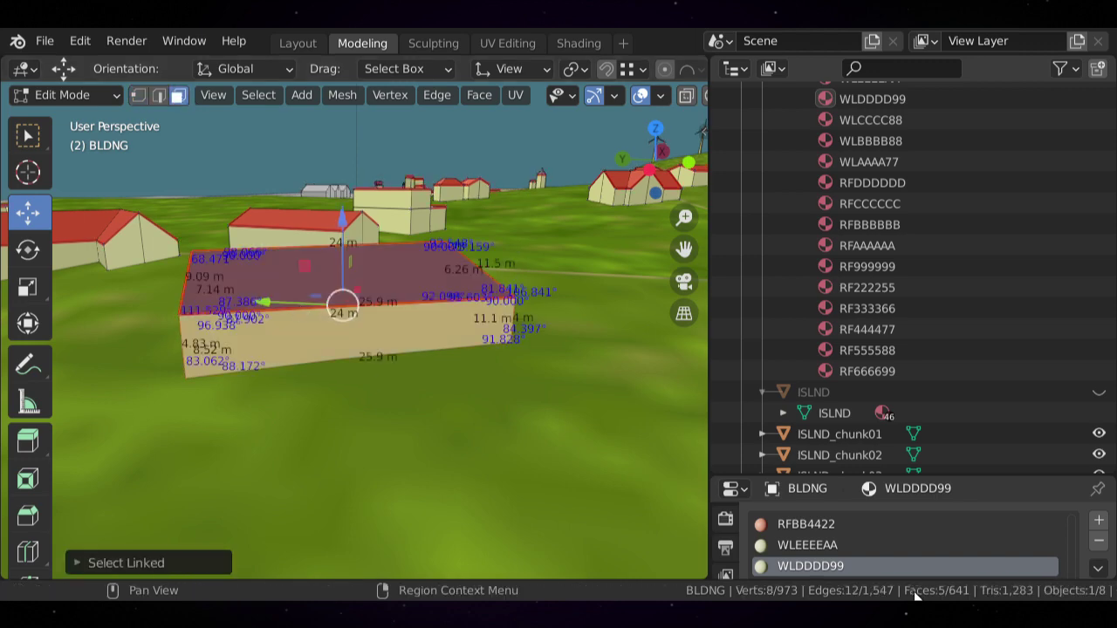
key("Tab")
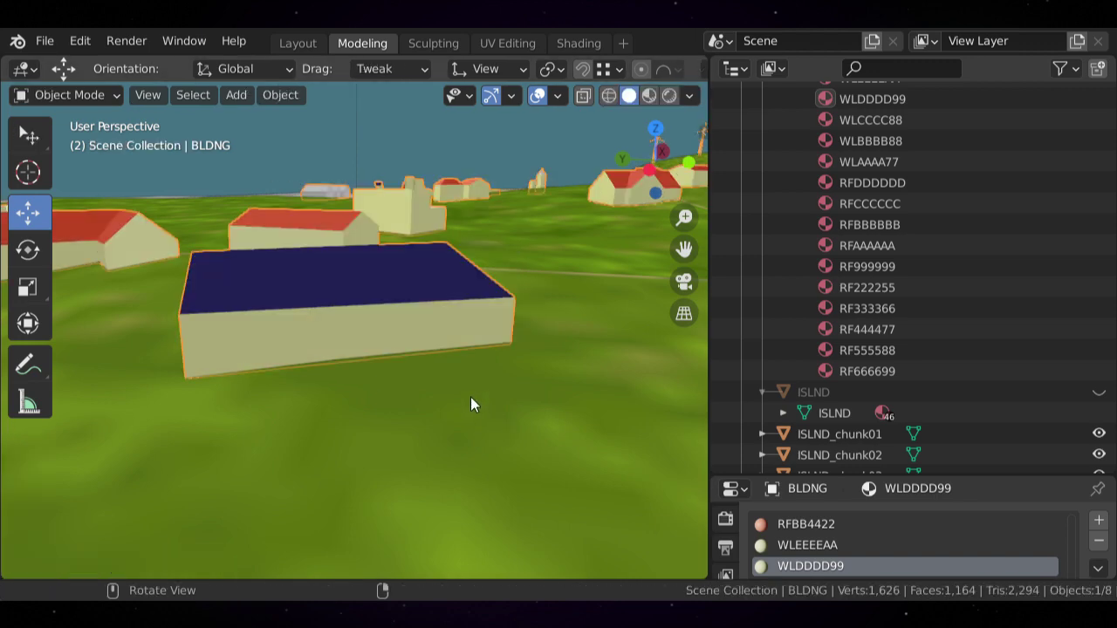
- Survey the surrounding village and examine the small hipped-roof red house near the shoreline
scroll(471, 397, "down", 5)
middle_click_drag(433, 384, 360, 296)
scroll(432, 347, "down", 3)
scroll(449, 366, "up", 2)
scroll(447, 390, "down", 6)
scroll(403, 345, "up", 3)
scroll(396, 340, "up", 5)
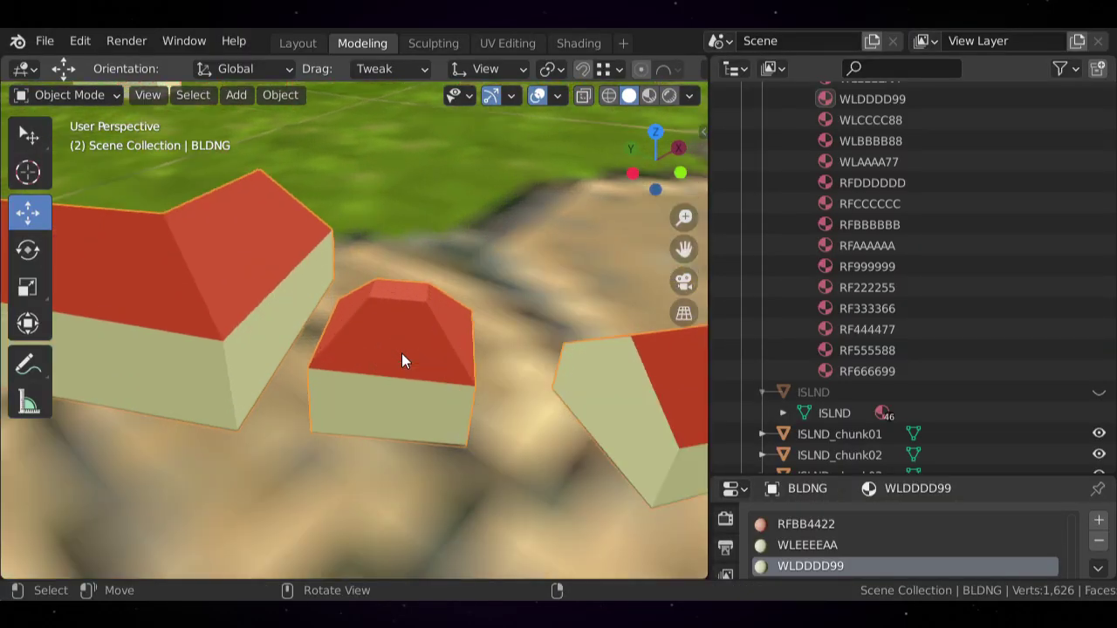
- In Edit Mode, pick roof faces of the small hipped-roof red house to inspect its shape, then deselect everything
key("Tab")
mouse_move(400, 354)
middle_mouse_down()
mouse_move(305, 399)
mouse_move(416, 357)
mouse_move(389, 369)
mouse_move(406, 352)
middle_mouse_up()
scroll(406, 353, "up", 3)
left_click(382, 428)
scroll(425, 384, "down", 3)
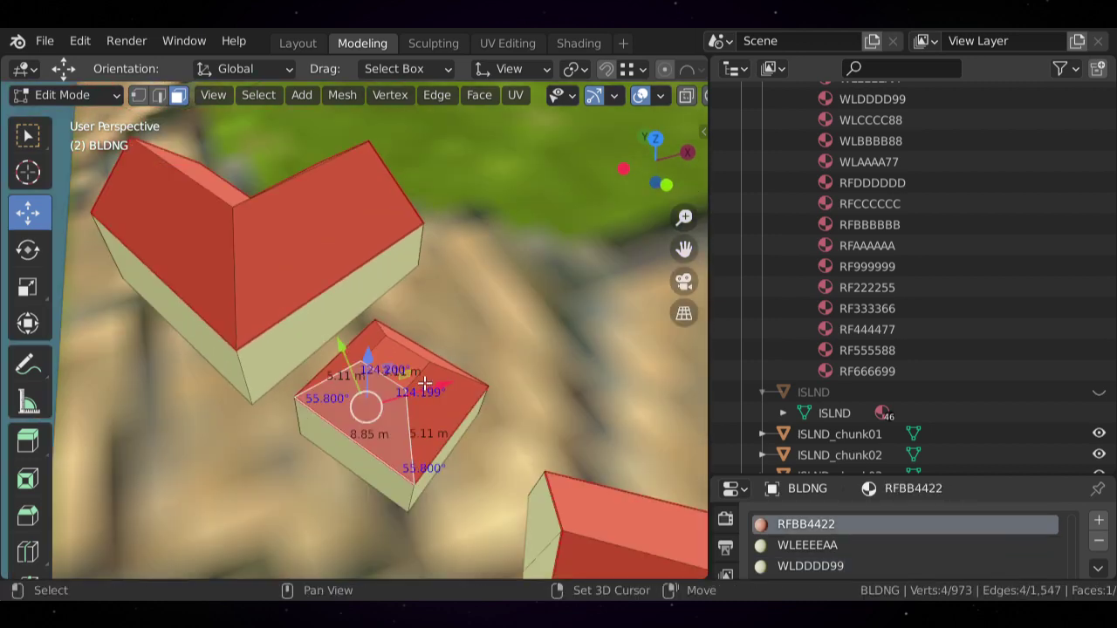
left_click(399, 348, "shift")
key("alt+a")
mouse_move(398, 405)
middle_mouse_down()
mouse_move(451, 379)
mouse_move(397, 376)
mouse_move(425, 393)
mouse_move(519, 397)
mouse_move(379, 396)
middle_mouse_up()
scroll(378, 393, "up", 3)
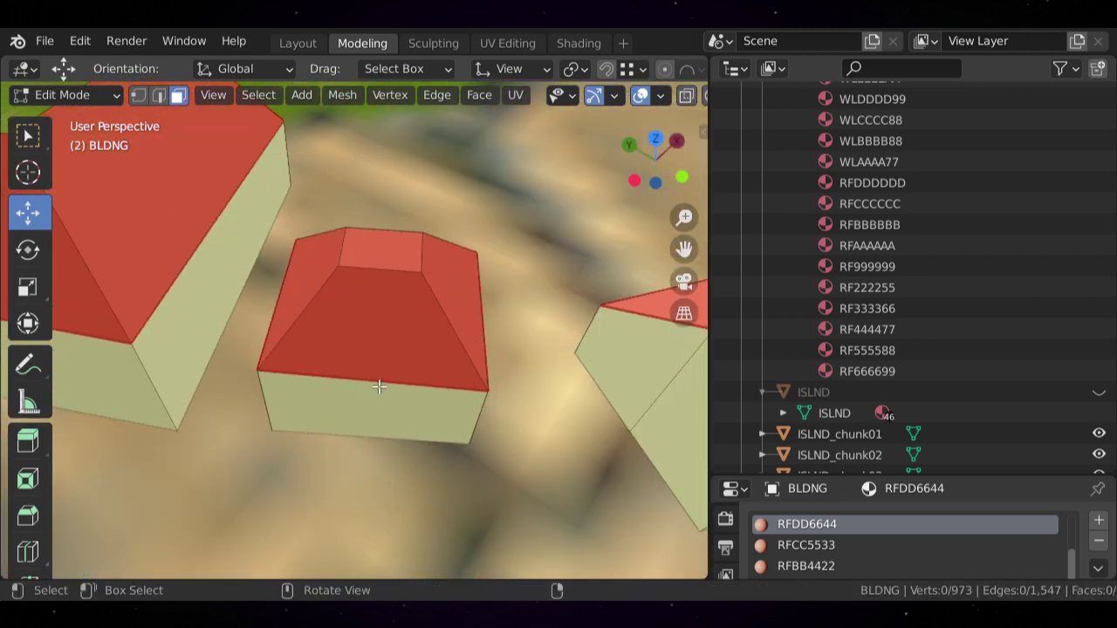
scroll(383, 338, "down", 6)
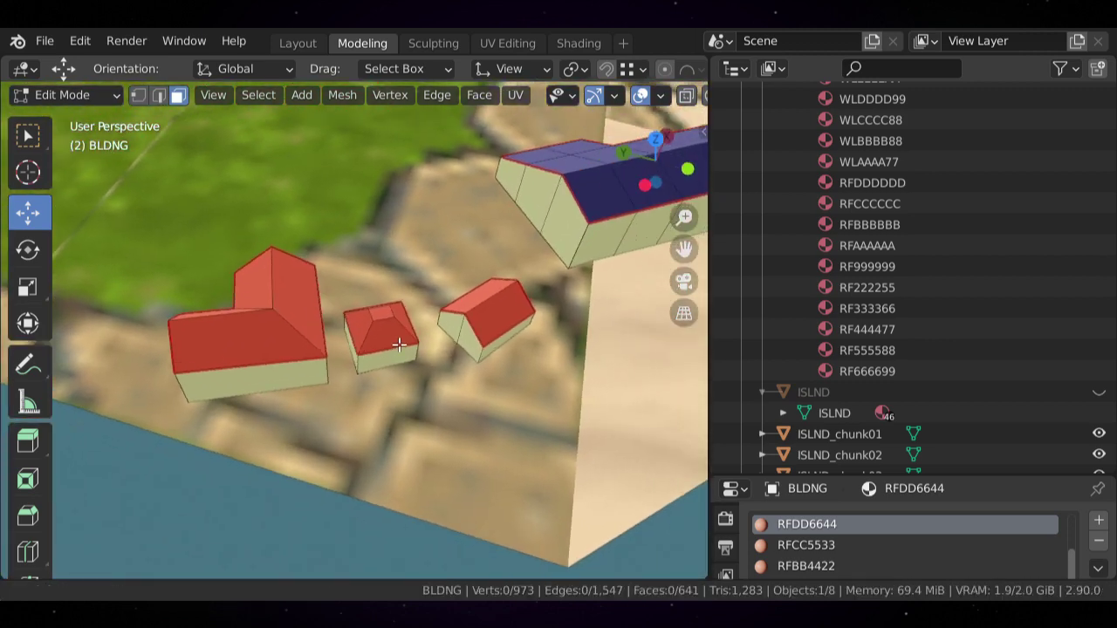
- Select the neighbouring small gabled red house as linked geometry, check its face count, and clear the selection
middle_click_drag(462, 347, 382, 353, "shift")
scroll(382, 353, "up", 3)
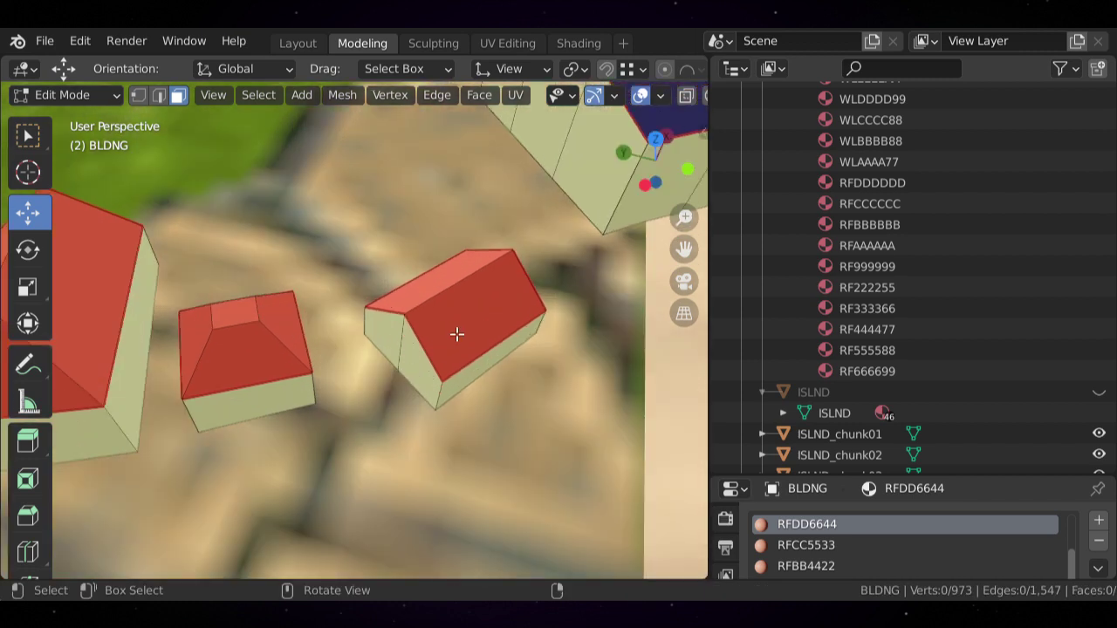
key("l")
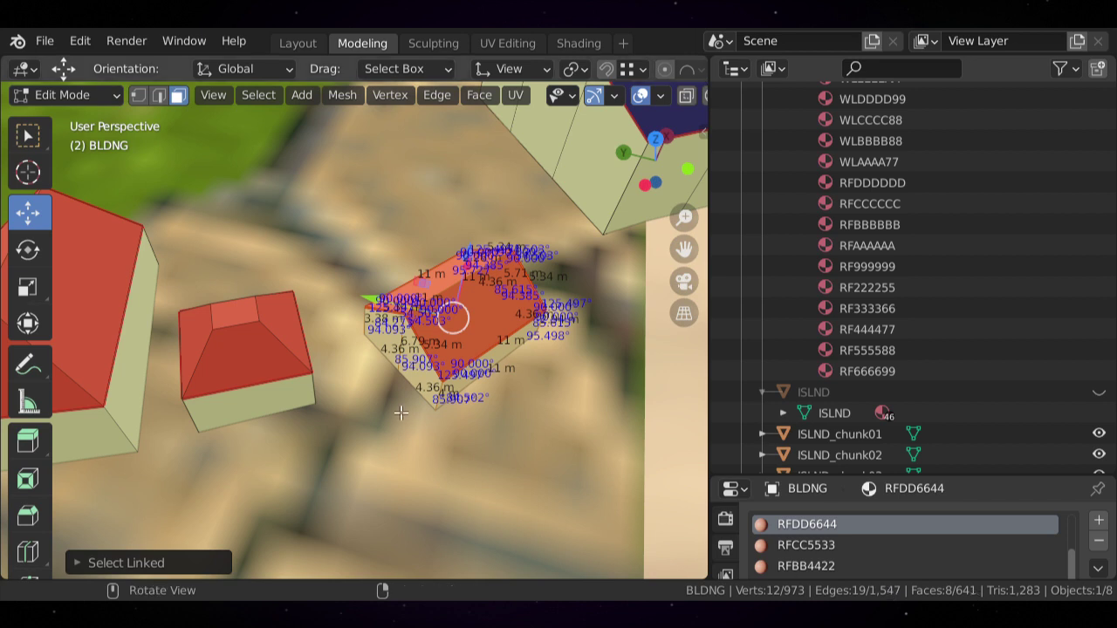
left_click(364, 405)
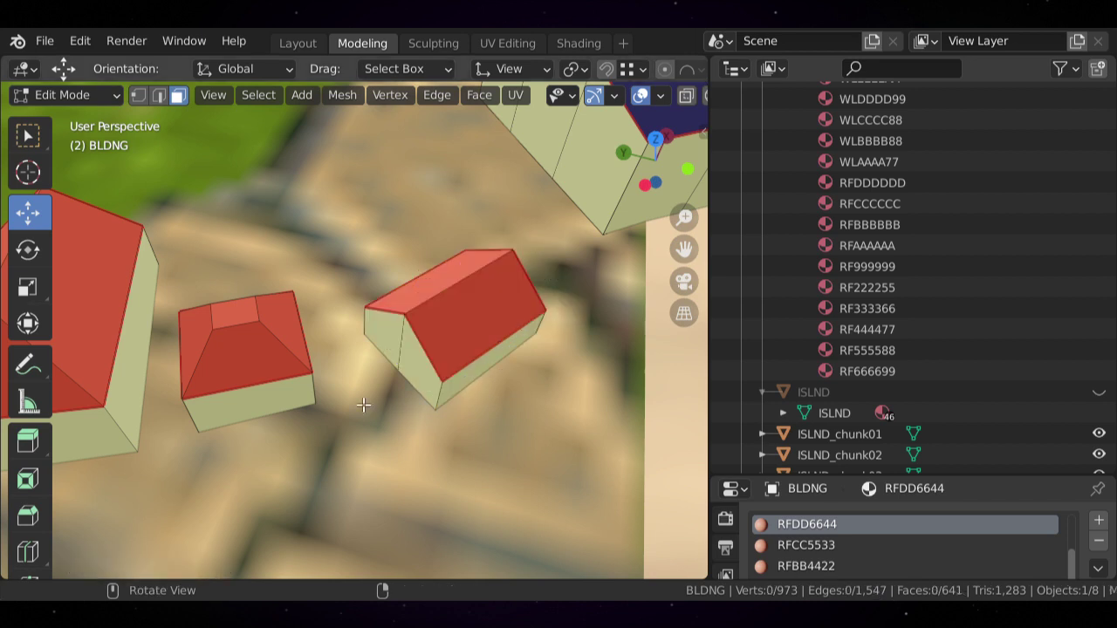
- Select the small hipped-roof red house as linked geometry to check its element counts, clear the selection, and return to Object Mode
double_click(246, 344)
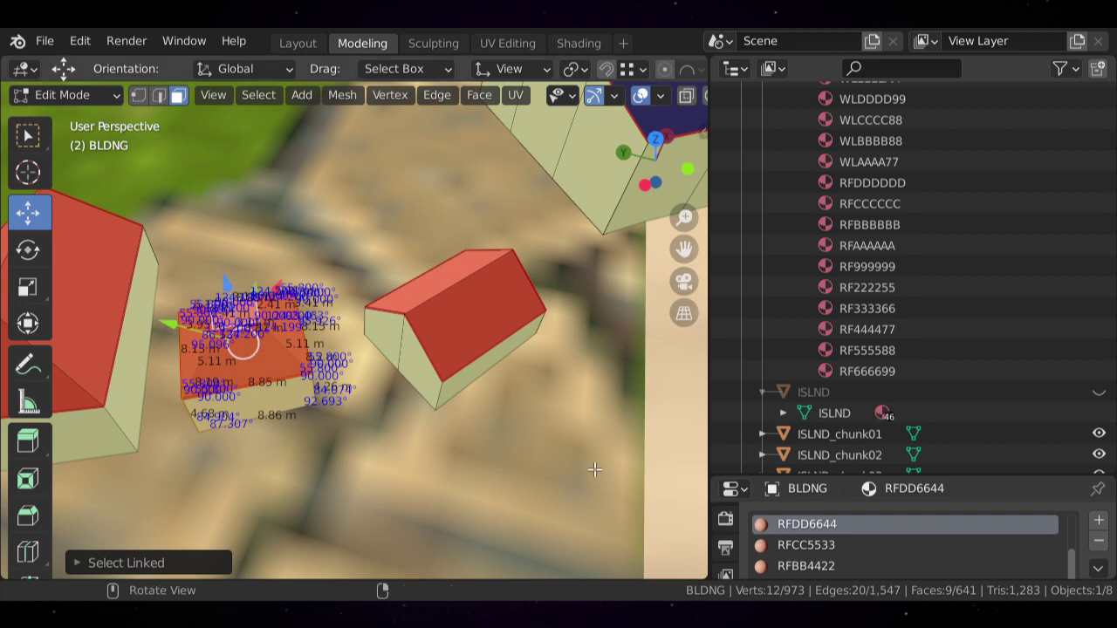
left_click(491, 413)
scroll(471, 381, "down", 5)
middle_click_drag(395, 334, 315, 365, "shift")
key("Tab")
- Survey the shoreline village in Object Mode, focus on the small hipped-roof red house, and re-enter Edit Mode
scroll(427, 366, "down", 5)
middle_click_drag(428, 366, 372, 388)
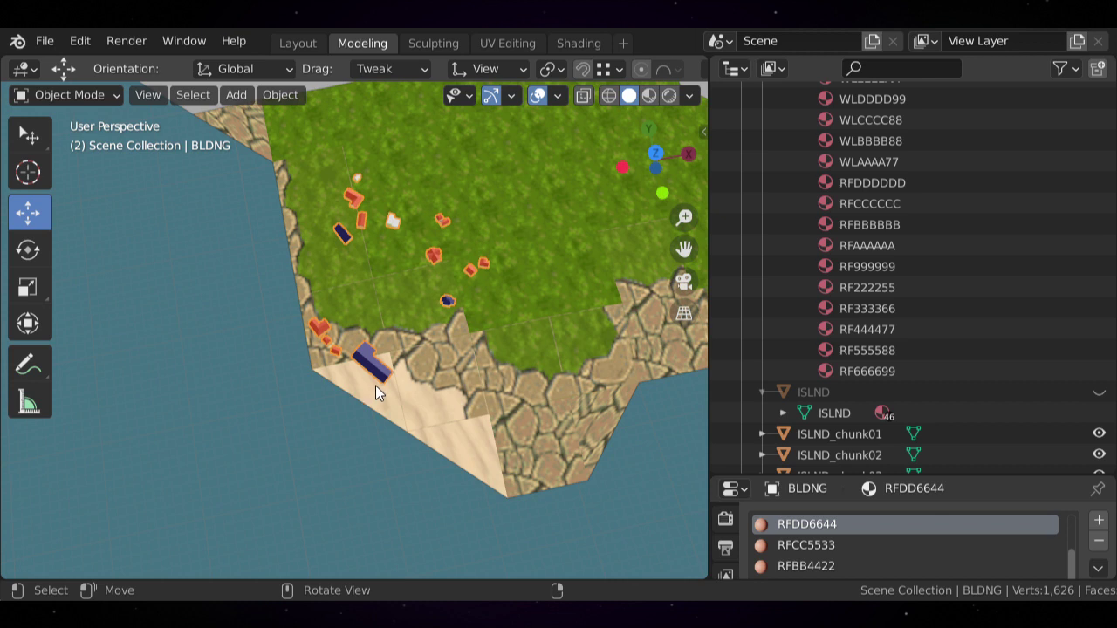
middle_click_drag(375, 385, 411, 317)
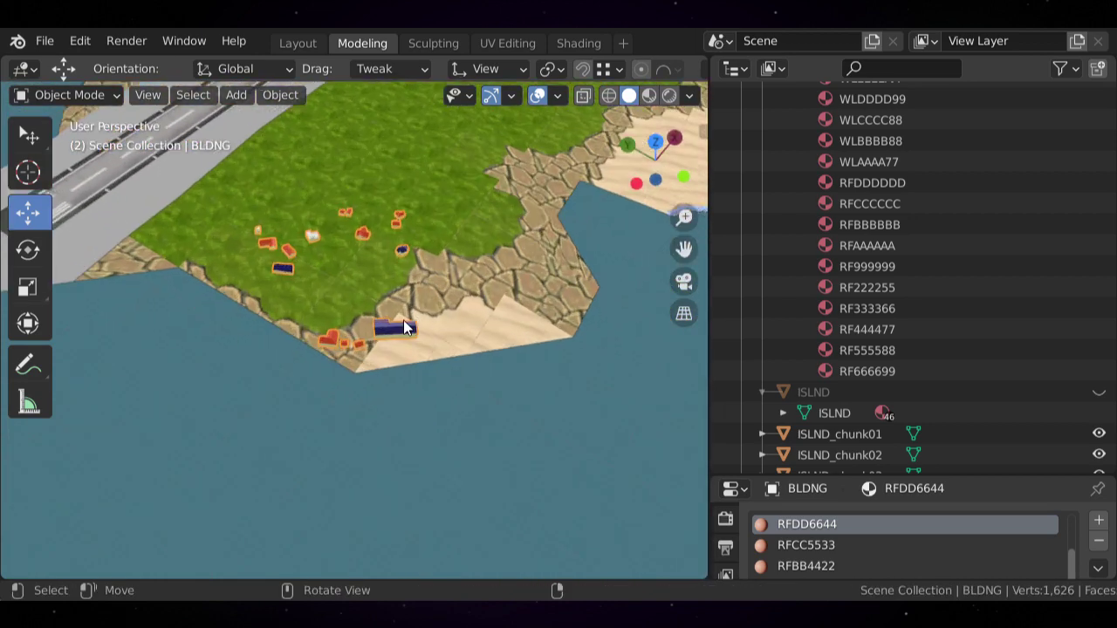
scroll(382, 336, "up", 10)
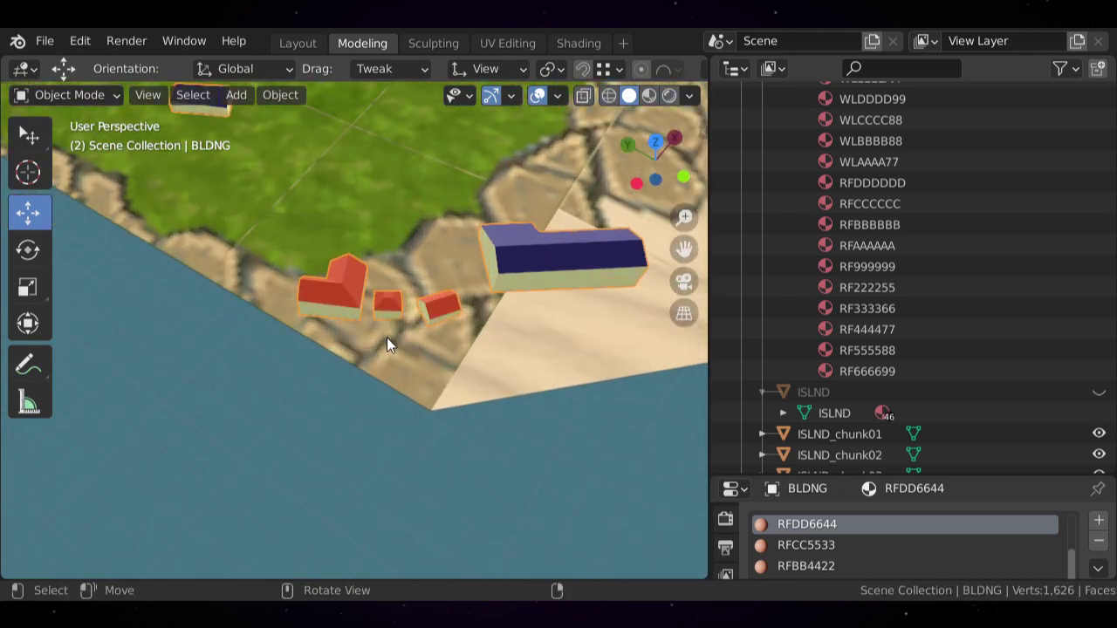
middle_click_drag(267, 284, 351, 371, "shift")
scroll(379, 338, "up", 3)
scroll(383, 353, "up", 4)
key("Tab")
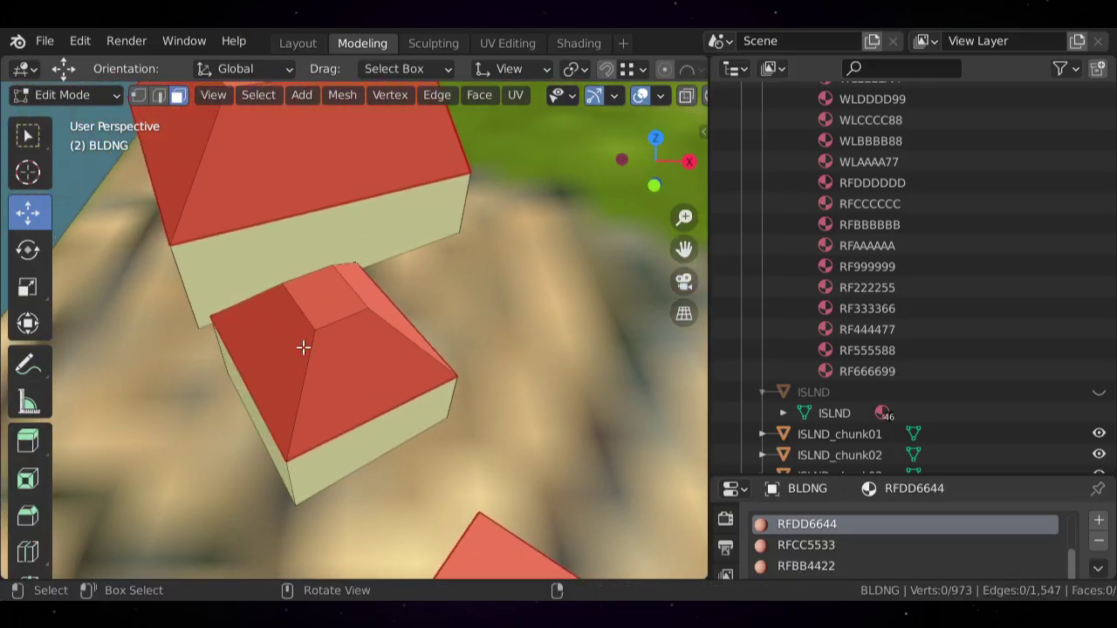
left_click(302, 346)
scroll(422, 367, "down", 6)
middle_click_drag(422, 367, 401, 330)
scroll(371, 352, "up", 4)
scroll(334, 399, "up", 6)
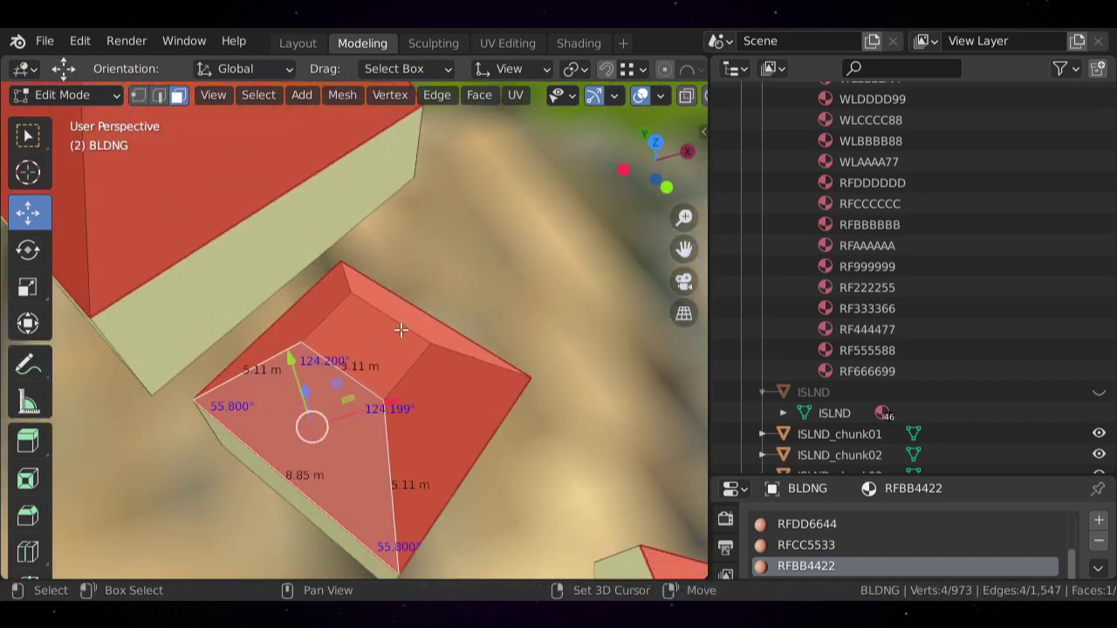
left_click(381, 337)
left_click(289, 323, "shift")
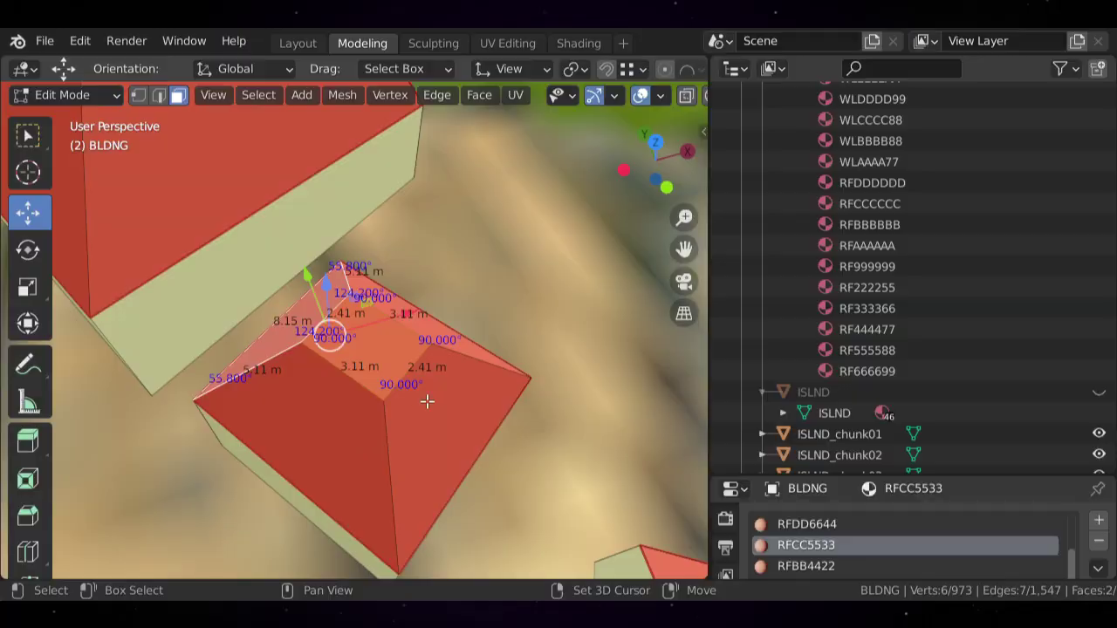
left_click(428, 403, "shift")
- Delete the four sloped roof faces and the flat top face of the small hipped-roof red house
left_click(354, 439)
middle_click_drag(435, 371, 395, 366)
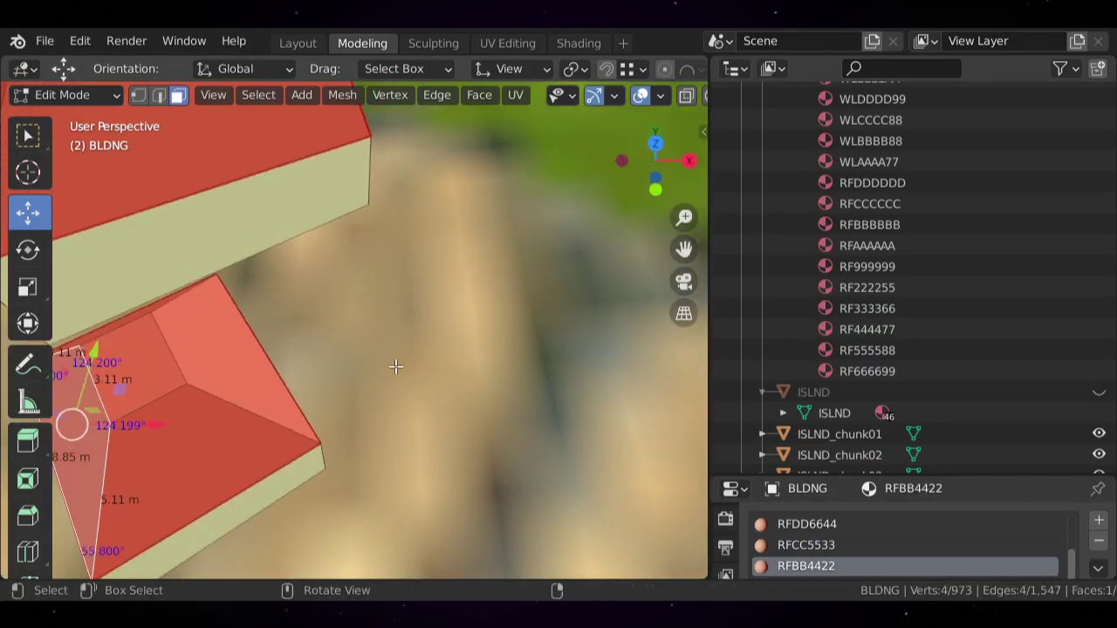
left_click(255, 425, "shift")
left_click(232, 325, "shift")
middle_click_drag(232, 325, 328, 338, "shift")
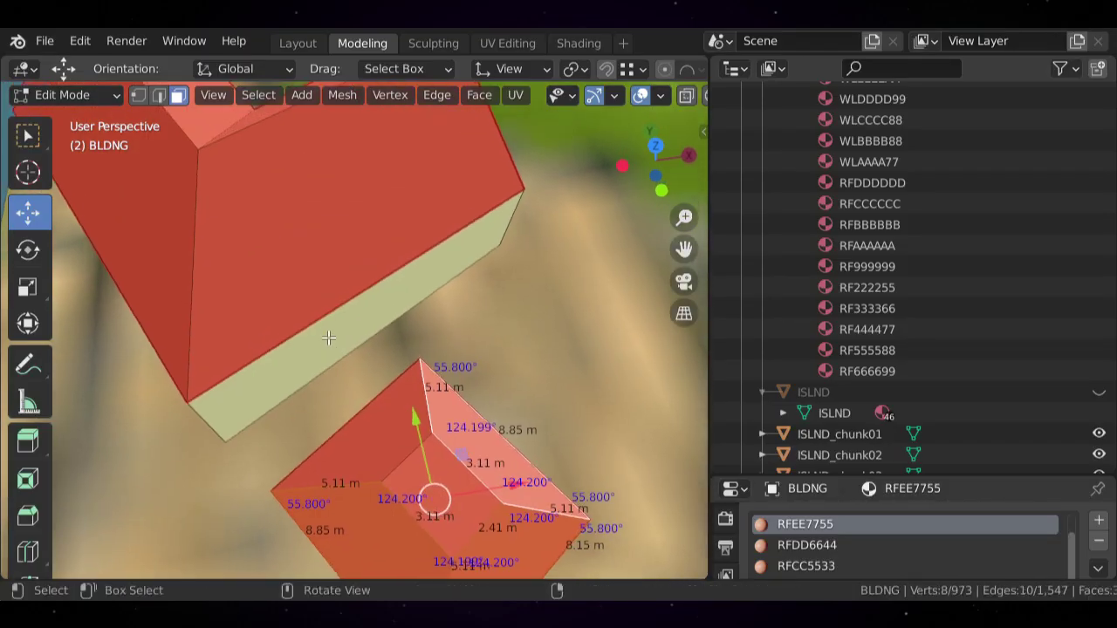
left_click(368, 425, "shift")
middle_click_drag(429, 341, 424, 331, "shift")
middle_click_drag(498, 503, 429, 371, "shift")
scroll(479, 350, "up", 3)
scroll(479, 350, "down", 3)
scroll(434, 354, "down", 6)
scroll(434, 355, "up", 6)
scroll(434, 355, "up", 2)
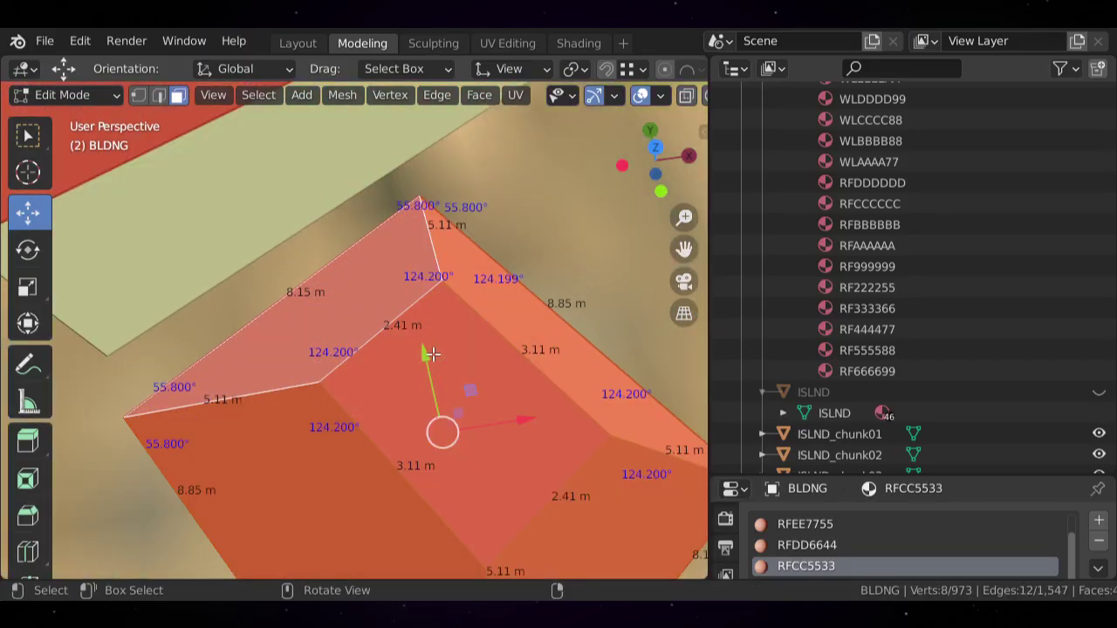
left_click(472, 355, "shift")
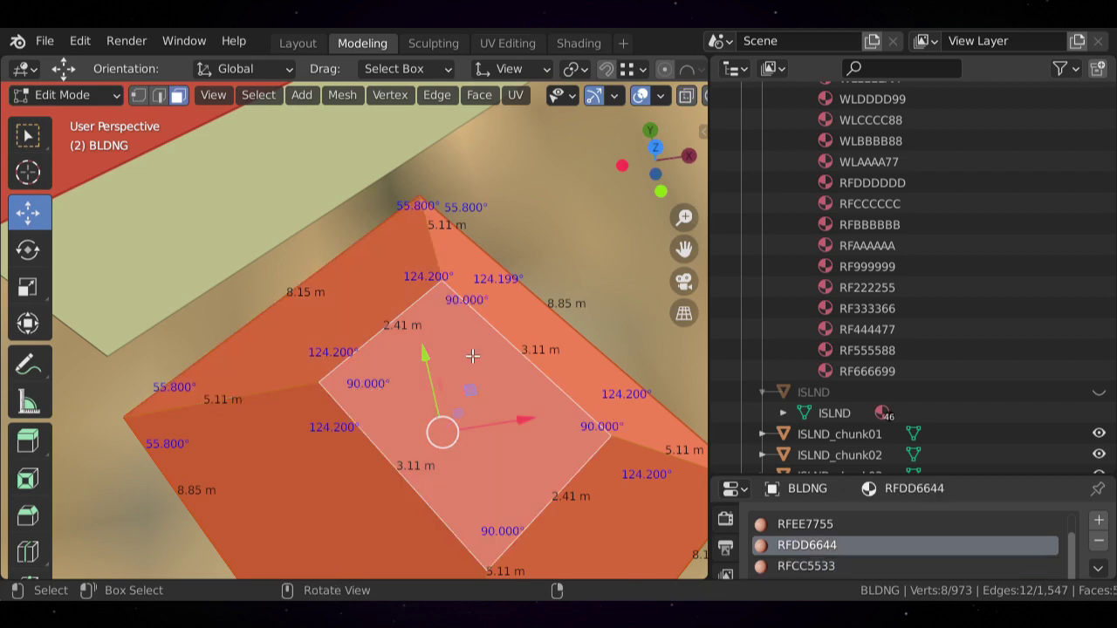
key("x")
left_click(393, 256)
- In edge select mode, raise the far wall's top edge on the roofless house along Z, and lower it back
scroll(397, 288, "down", 3)
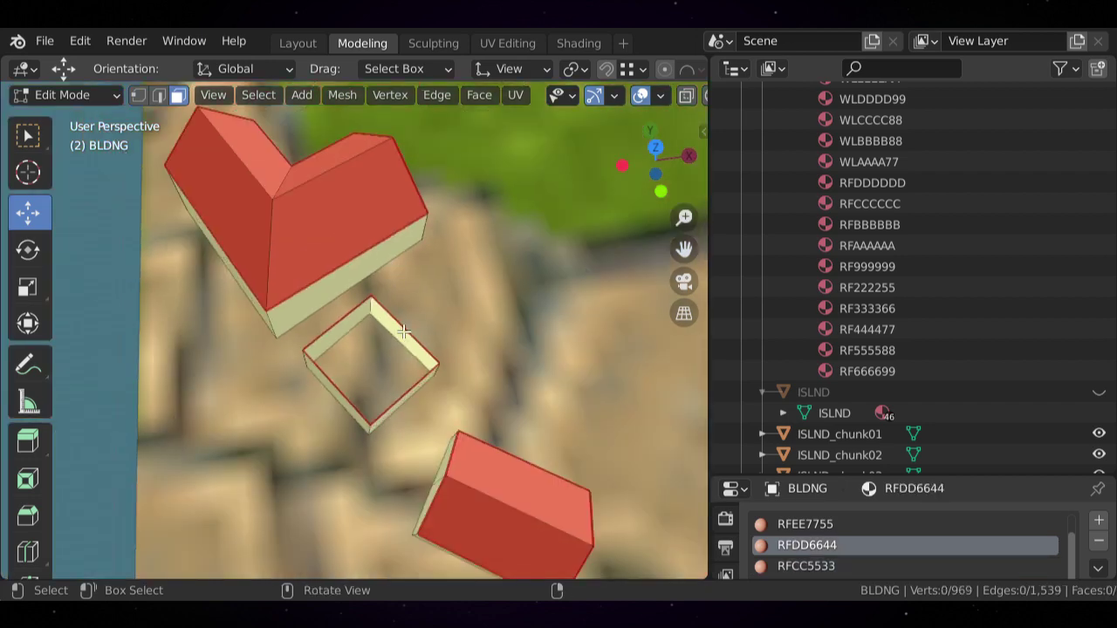
middle_click_drag(404, 332, 404, 334)
scroll(404, 334, "up", 2)
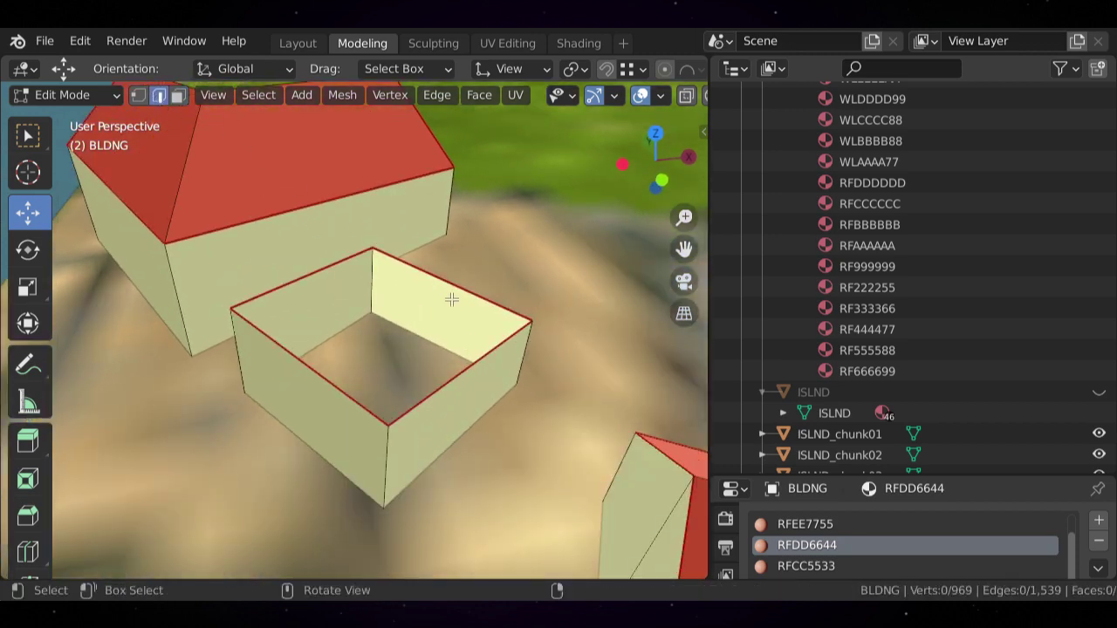
left_click_drag(455, 197, 456, 174)
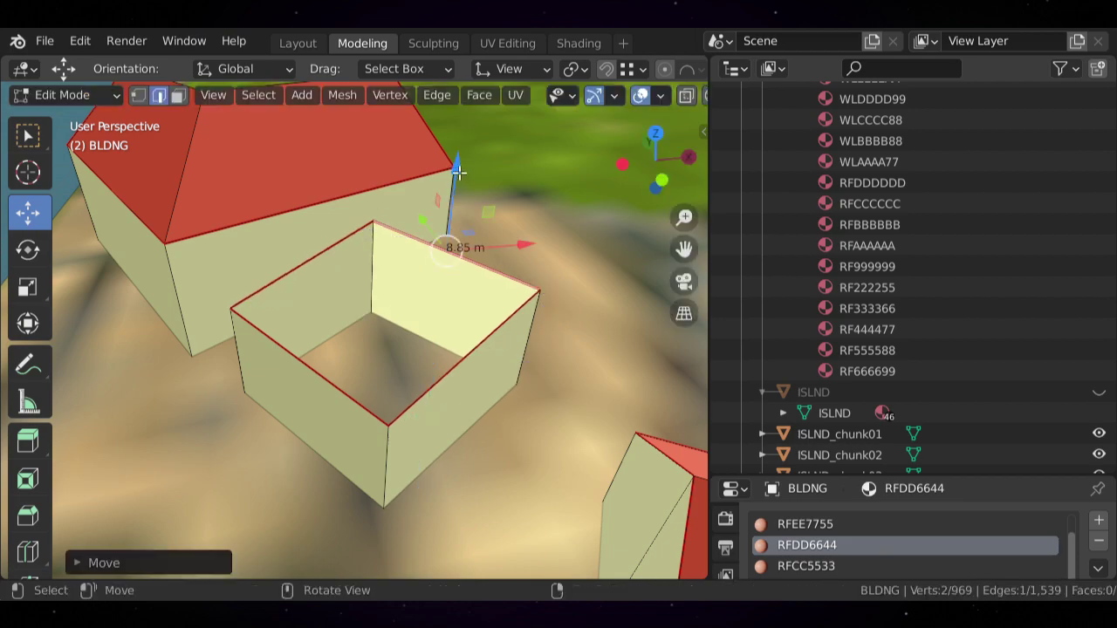
middle_click_drag(423, 284, 475, 294)
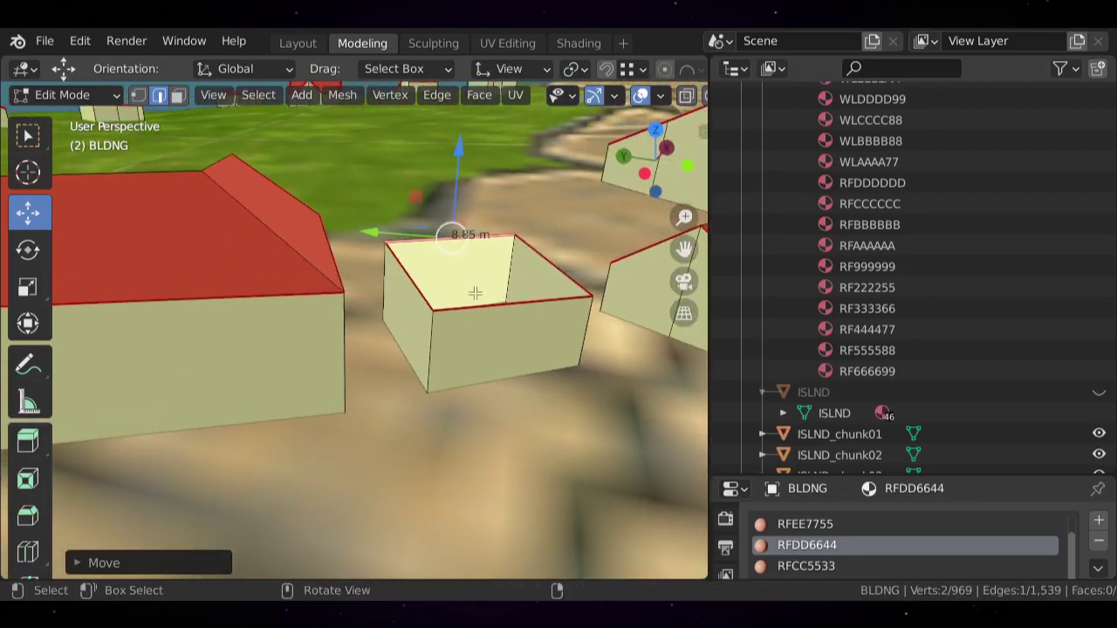
left_click_drag(458, 150, 443, 324)
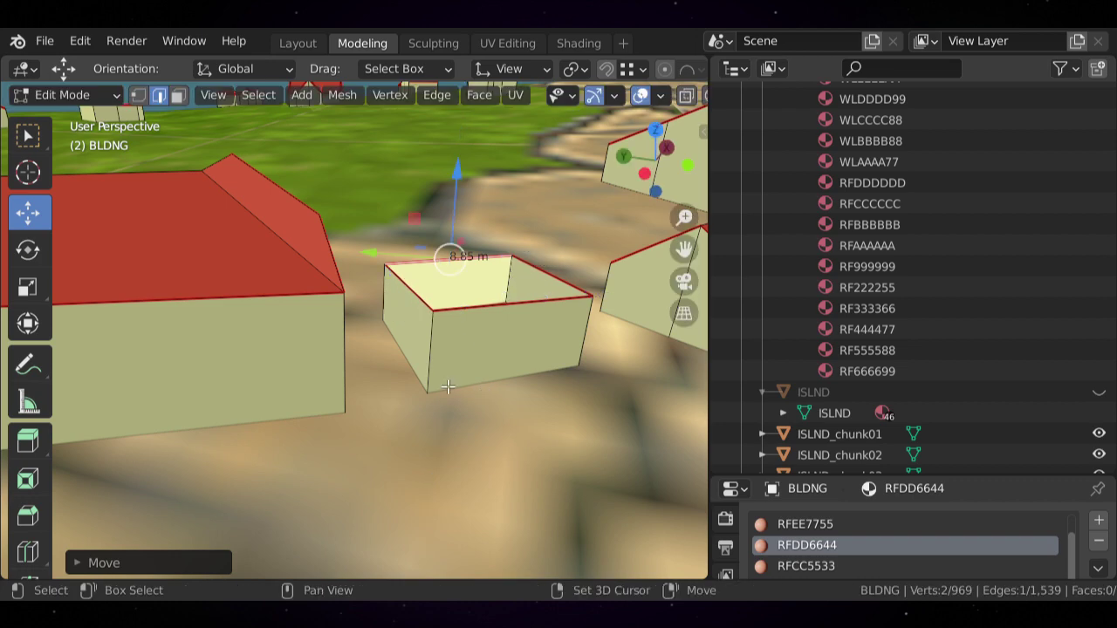
- Try Studio lighting in the viewport shading, view the whole island with it, and switch back to Flat lighting
middle_click_drag(449, 389, 420, 370)
scroll(421, 370, "down", 3)
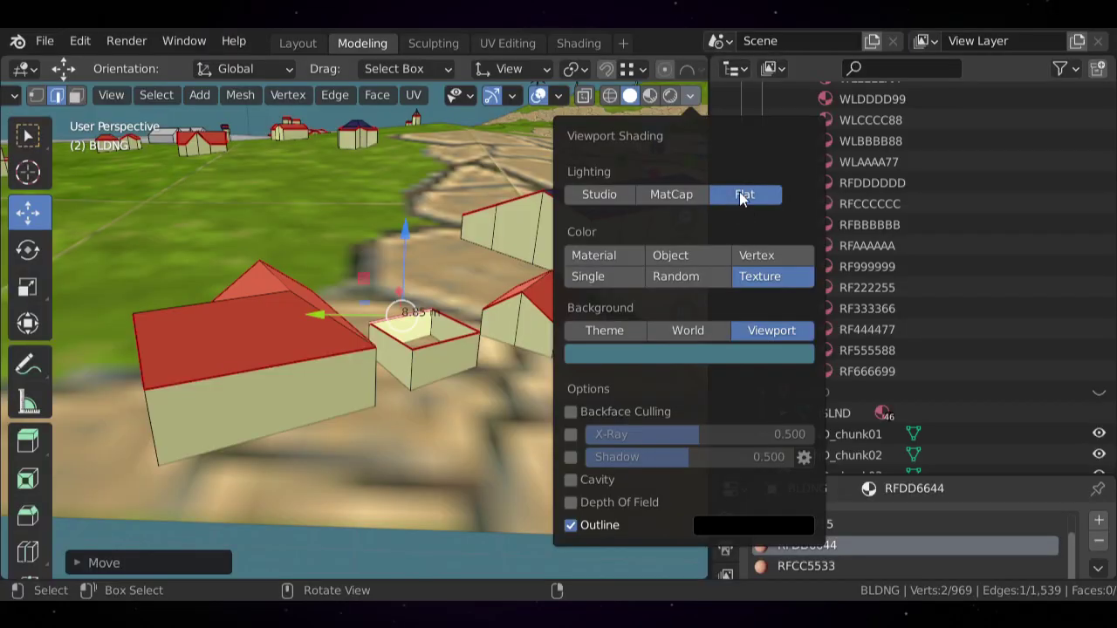
left_click(628, 195)
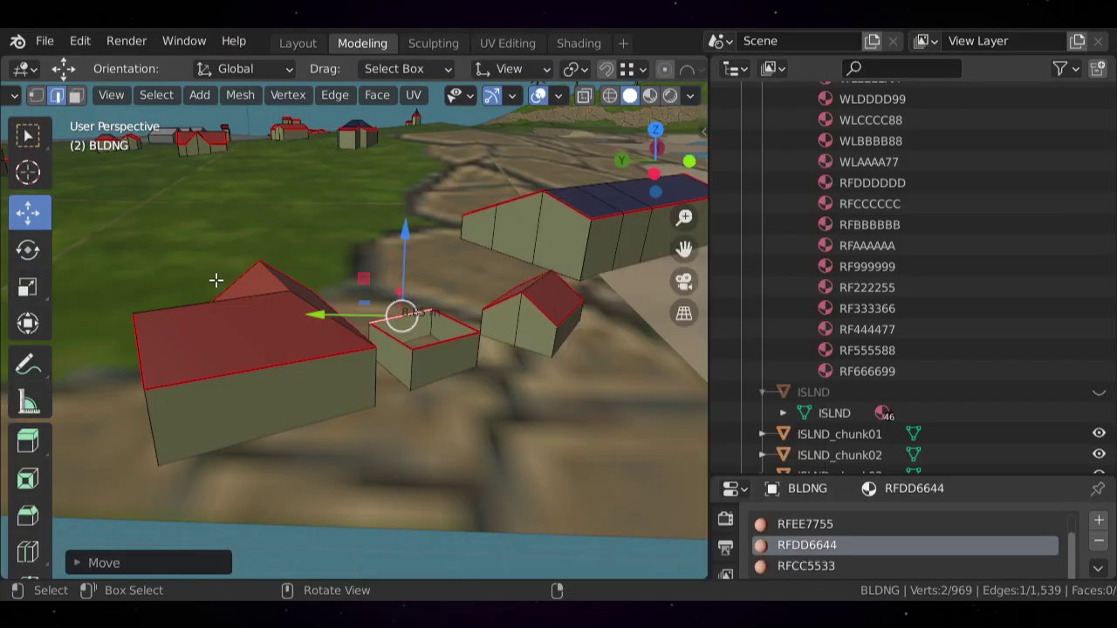
scroll(380, 343, "down", 10)
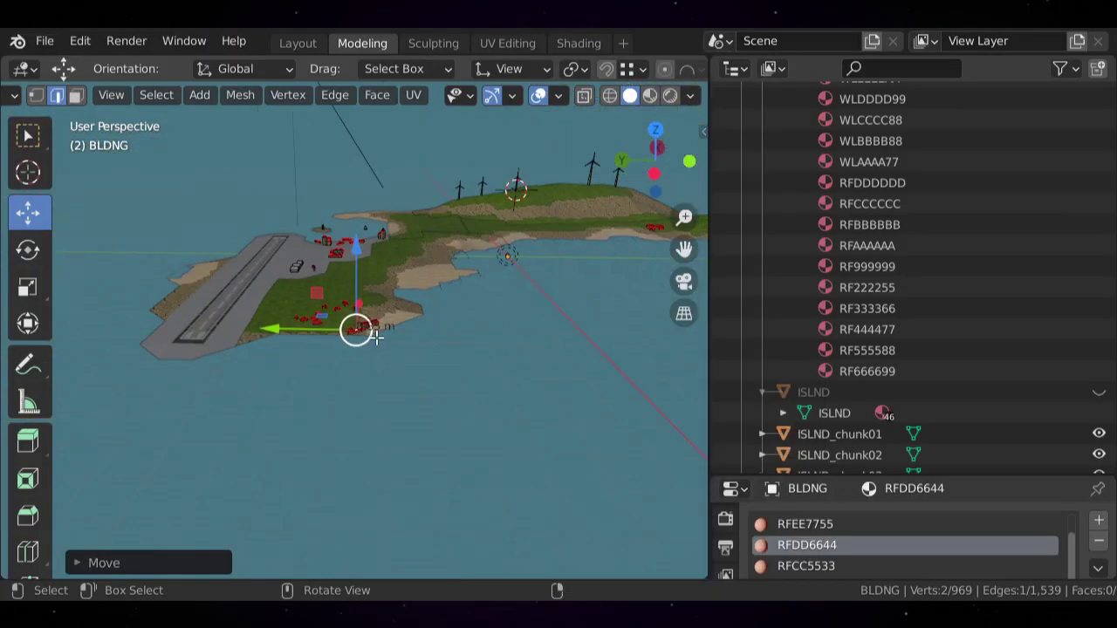
scroll(342, 206, "up", 10)
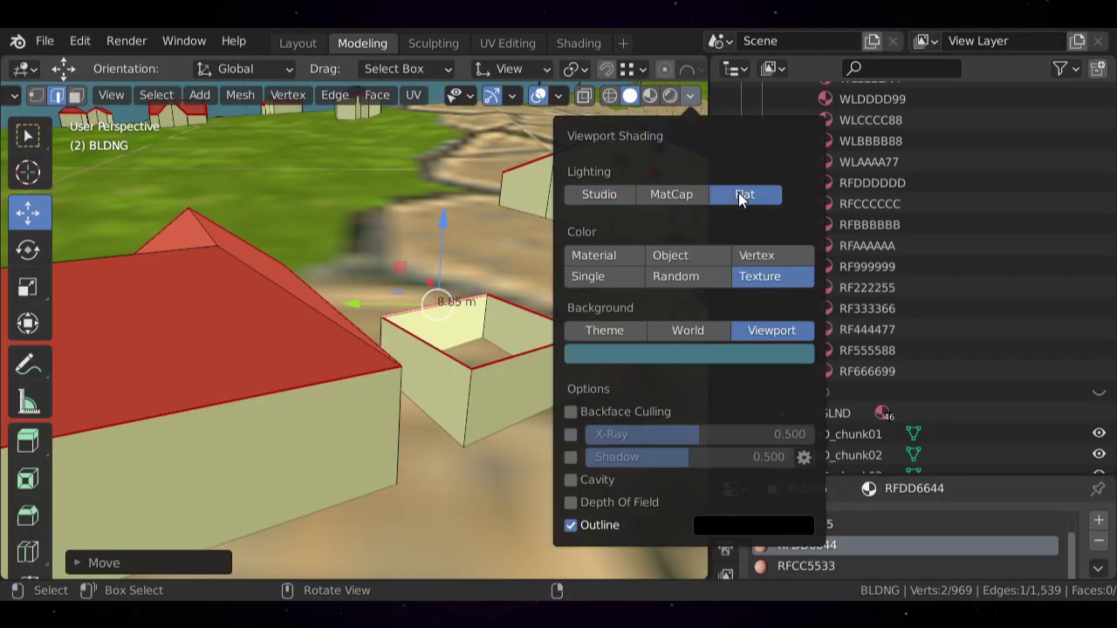
scroll(427, 332, "down", 3)
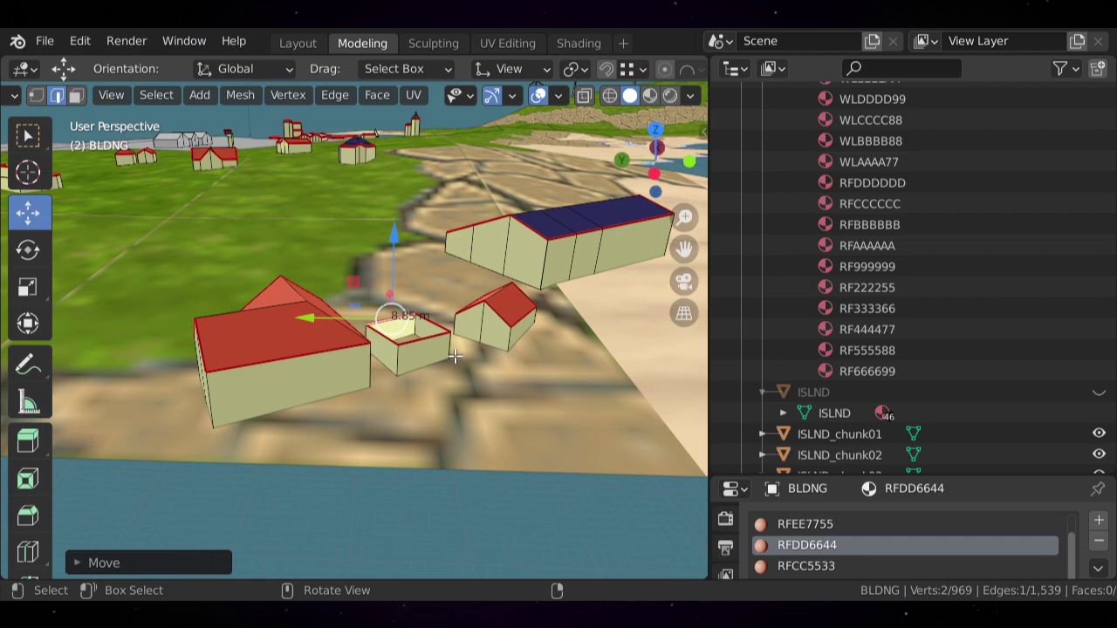
- In face select mode, select a roof face of the larger red house and enlarge the material slot list to examine its materials
middle_click_drag(454, 356, 395, 417)
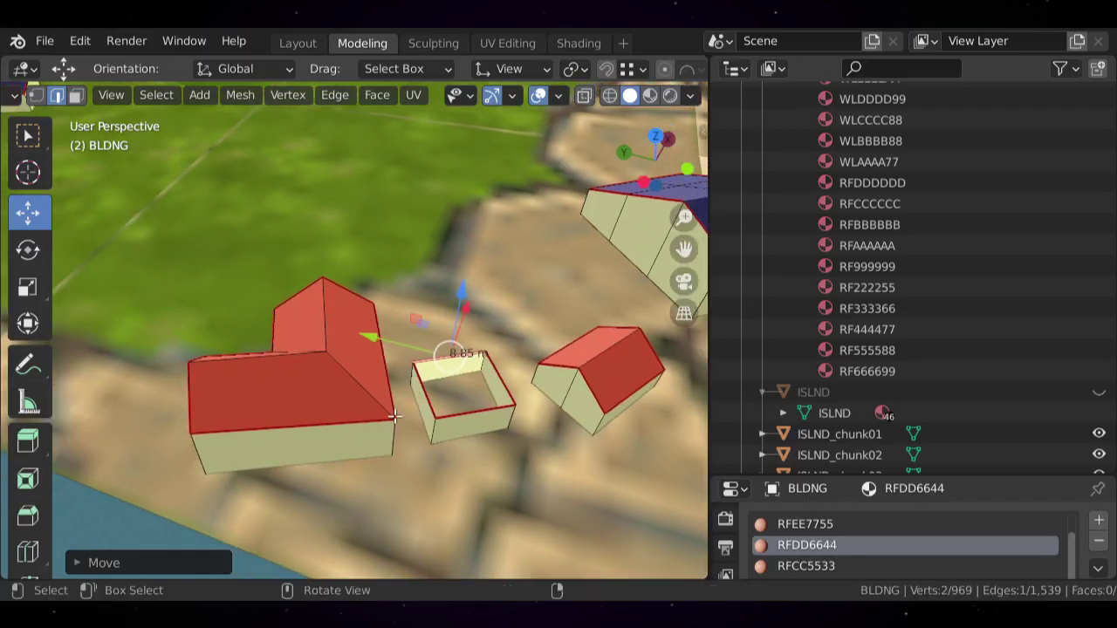
left_click(76, 96)
left_click(274, 389)
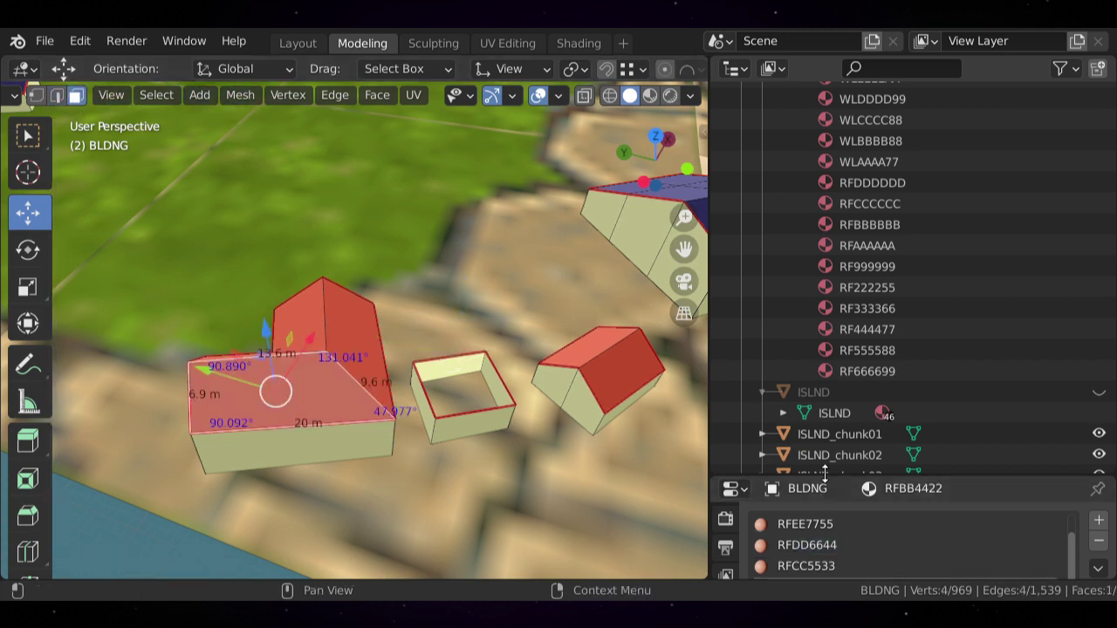
left_click_drag(824, 472, 825, 218)
scroll(855, 408, "down", 1)
scroll(851, 412, "up", 2)
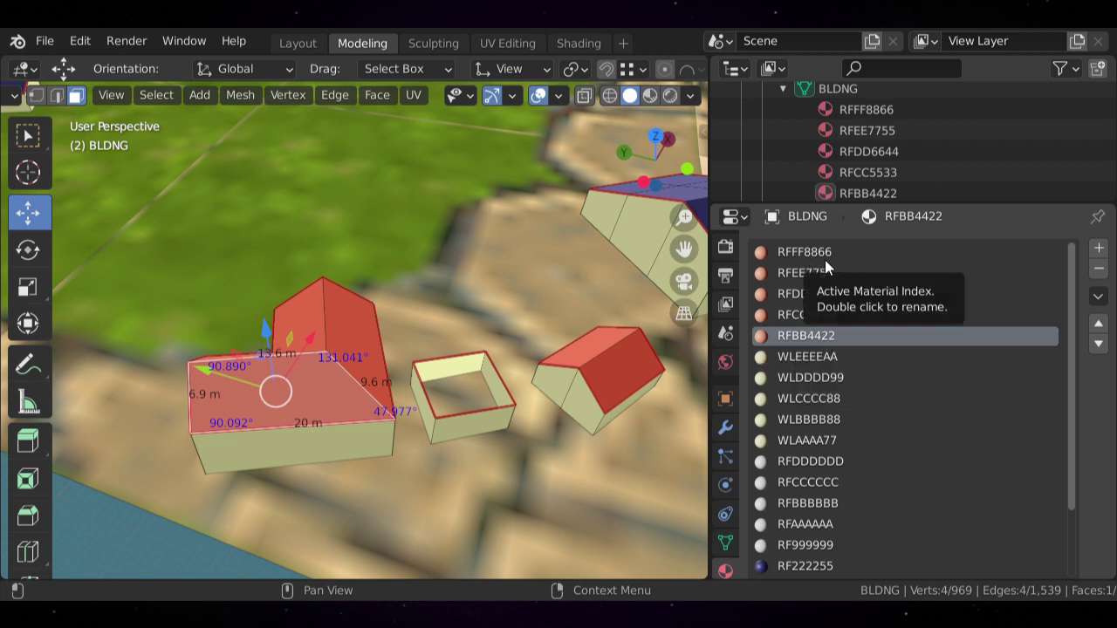
scroll(392, 406, "down", 1)
scroll(342, 397, "up", 1)
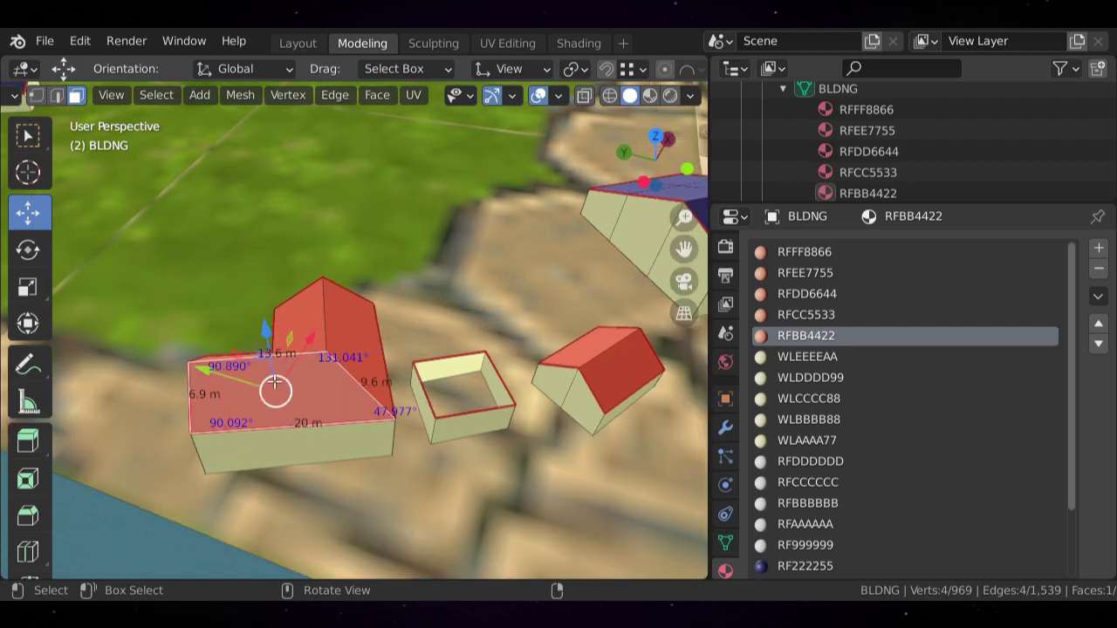
- Select the far wall's top edge of the roofless house in edge select mode and adjust its height along Z, finishing with it raised
middle_click_drag(366, 384, 373, 360)
middle_click_drag(456, 379, 391, 370)
middle_click_drag(391, 370, 424, 386, "shift")
middle_click_drag(494, 375, 376, 311)
scroll(424, 363, "up", 3)
scroll(396, 366, "down", 3)
left_click(56, 95)
scroll(421, 357, "up", 2)
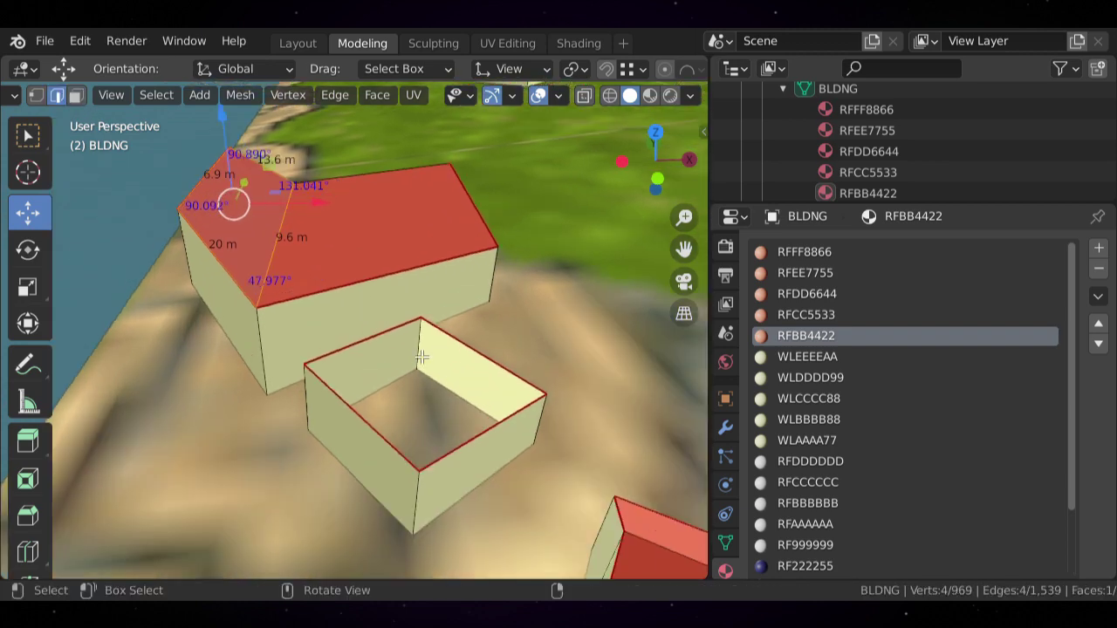
left_click(459, 349)
left_click_drag(491, 273, 500, 249)
middle_click_drag(478, 360, 401, 387)
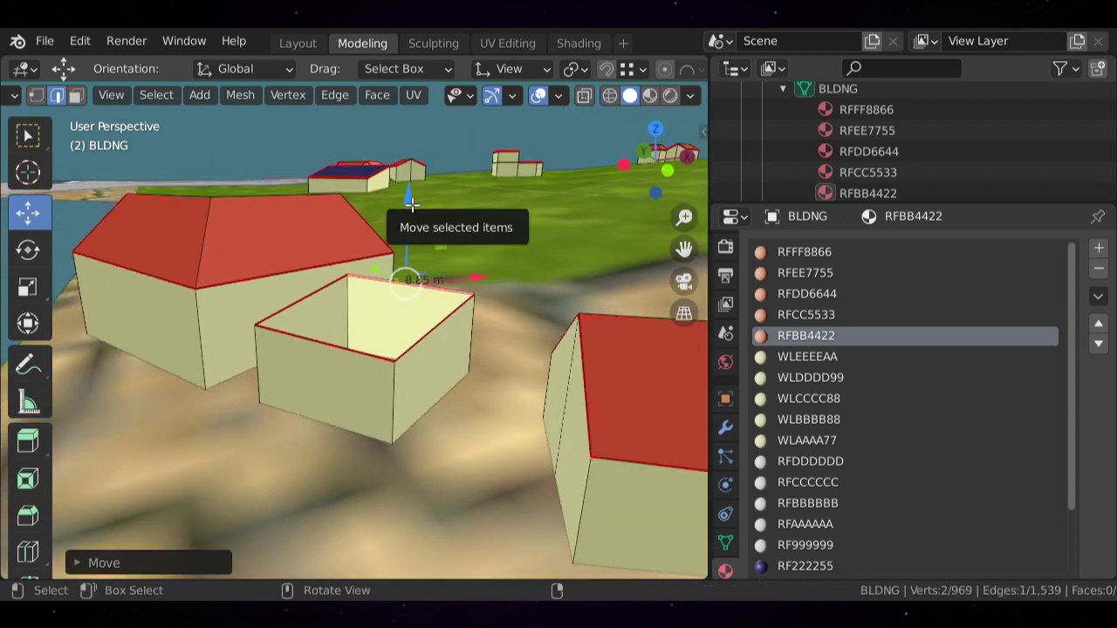
left_click_drag(411, 202, 403, 363)
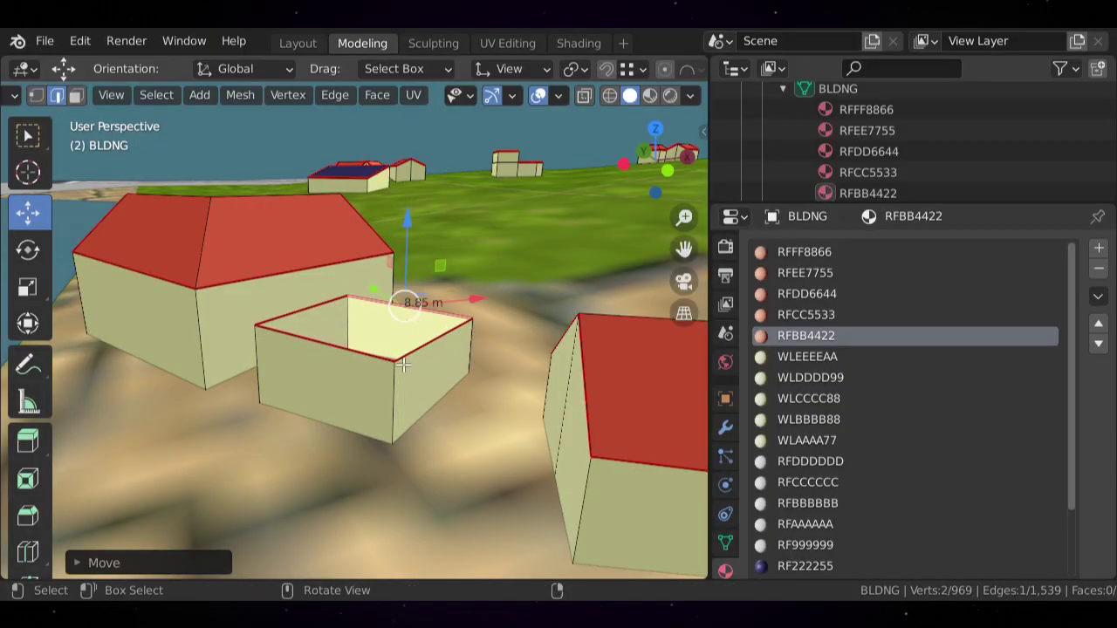
left_click_drag(411, 225, 244, 339)
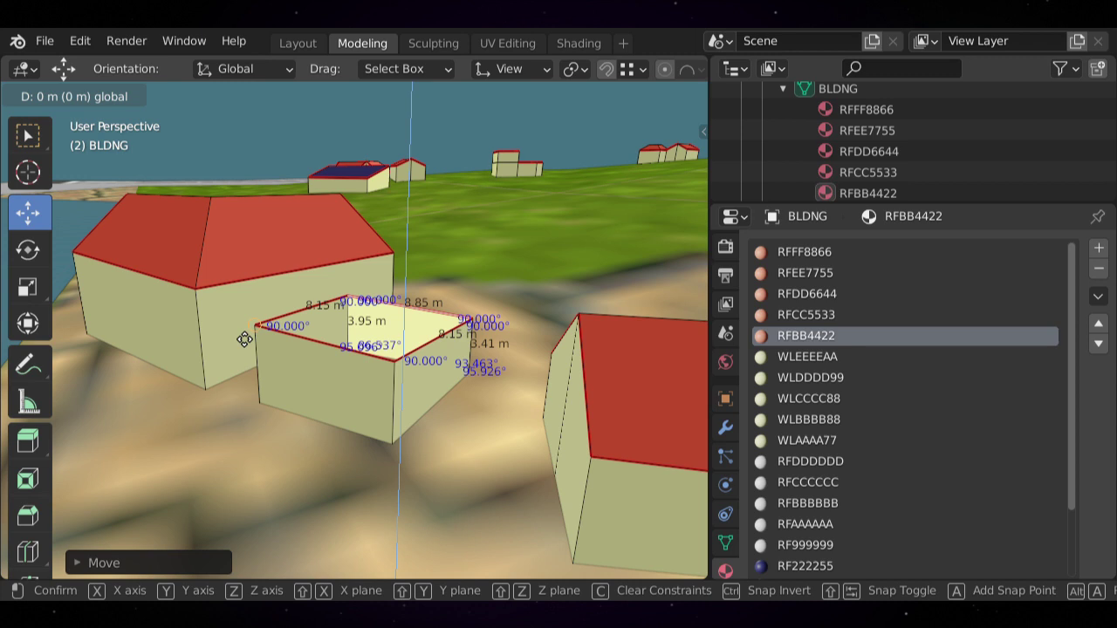
left_click_drag(245, 340, 403, 175)
- Select one half of the small gabled red house's split end wall and compare its shape with the neighbouring roofless house
scroll(438, 310, "down", 5)
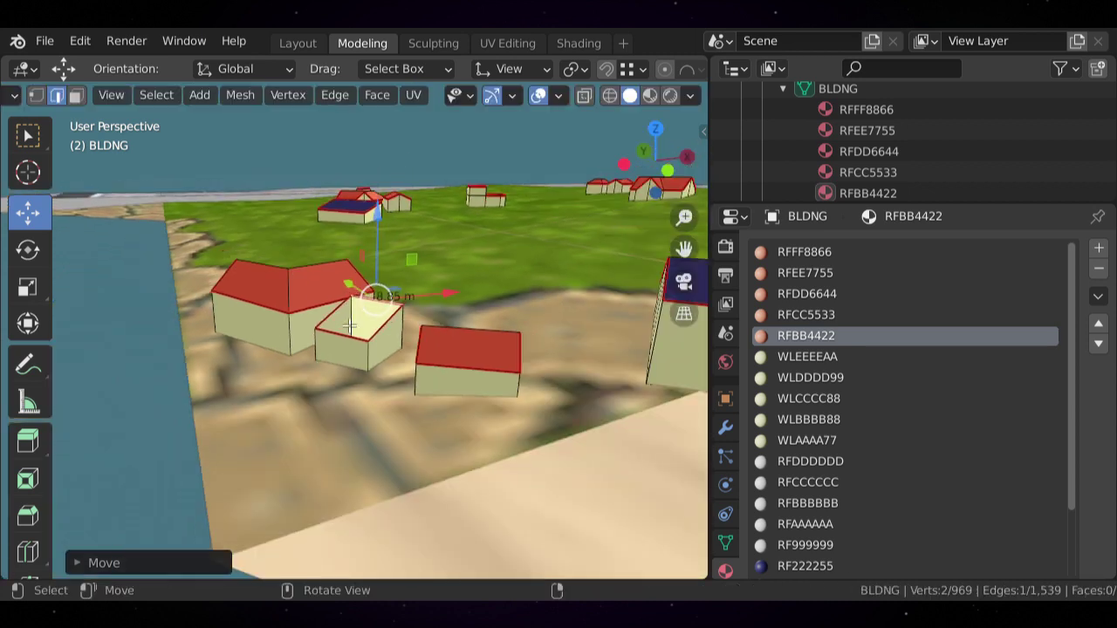
middle_click_drag(354, 363, 424, 369)
scroll(419, 344, "up", 1)
scroll(424, 369, "up", 3)
left_click(506, 361)
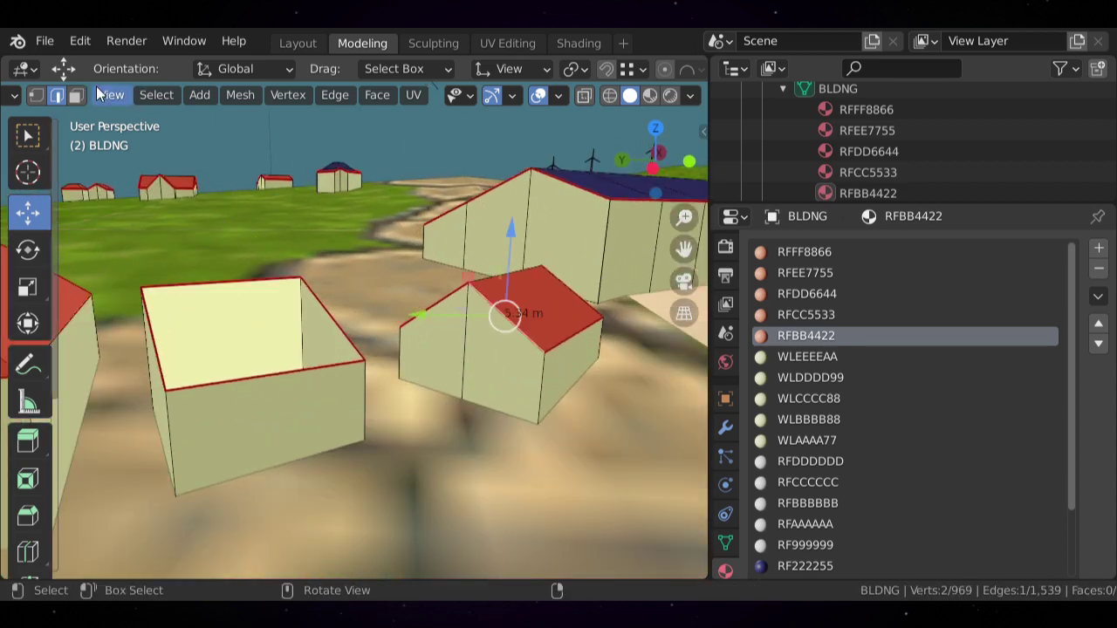
key("3")
left_click(489, 367)
scroll(449, 424, "up", 2)
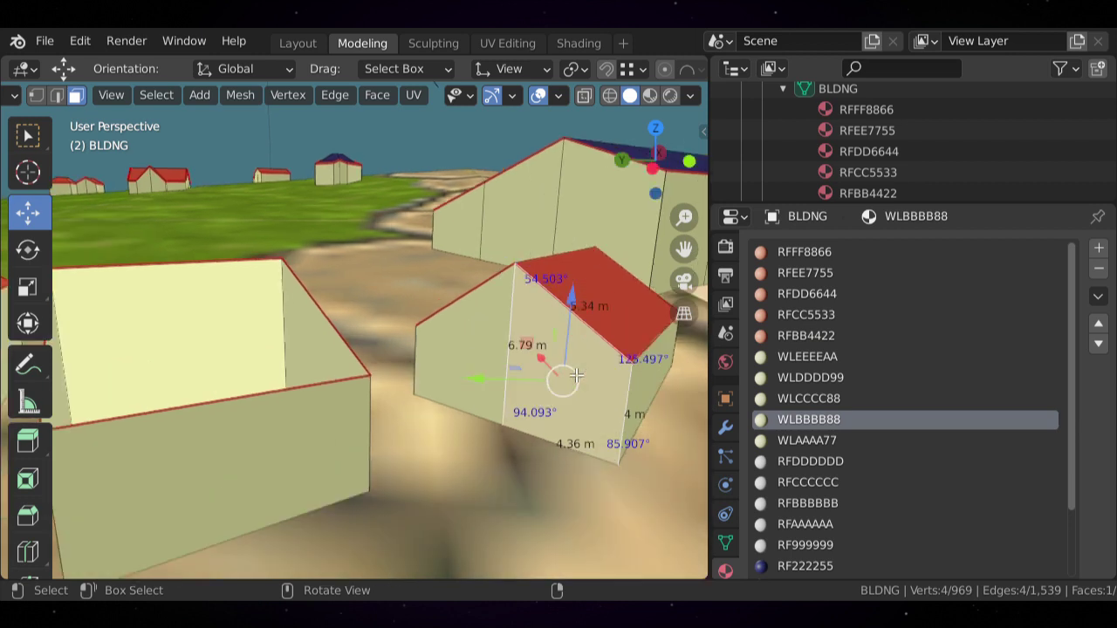
scroll(530, 366, "down", 2)
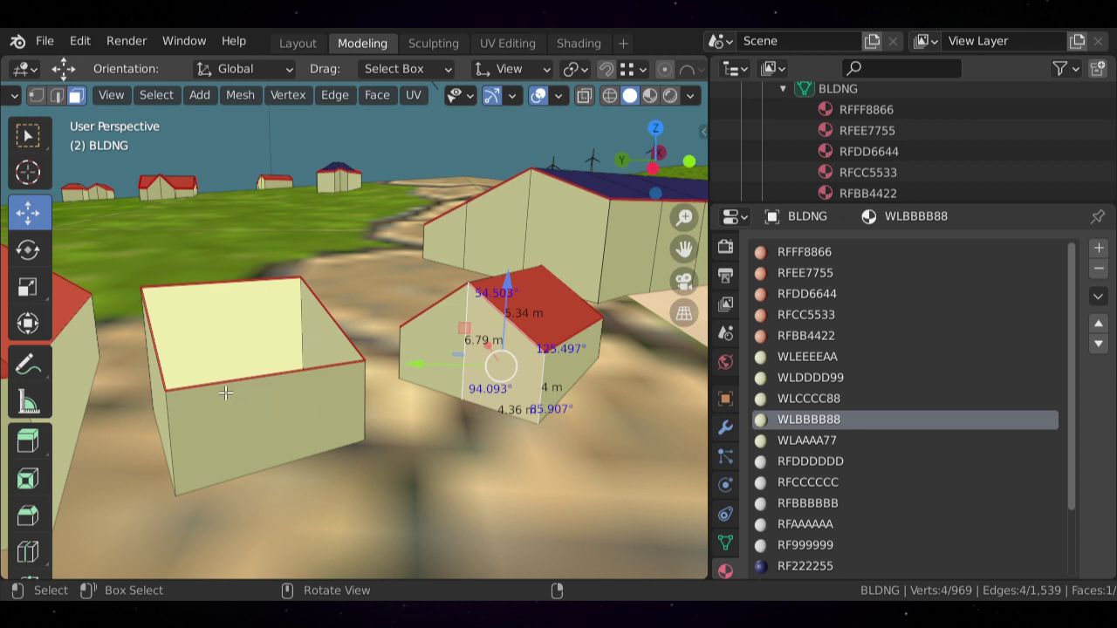
middle_click_drag(226, 394, 369, 359)
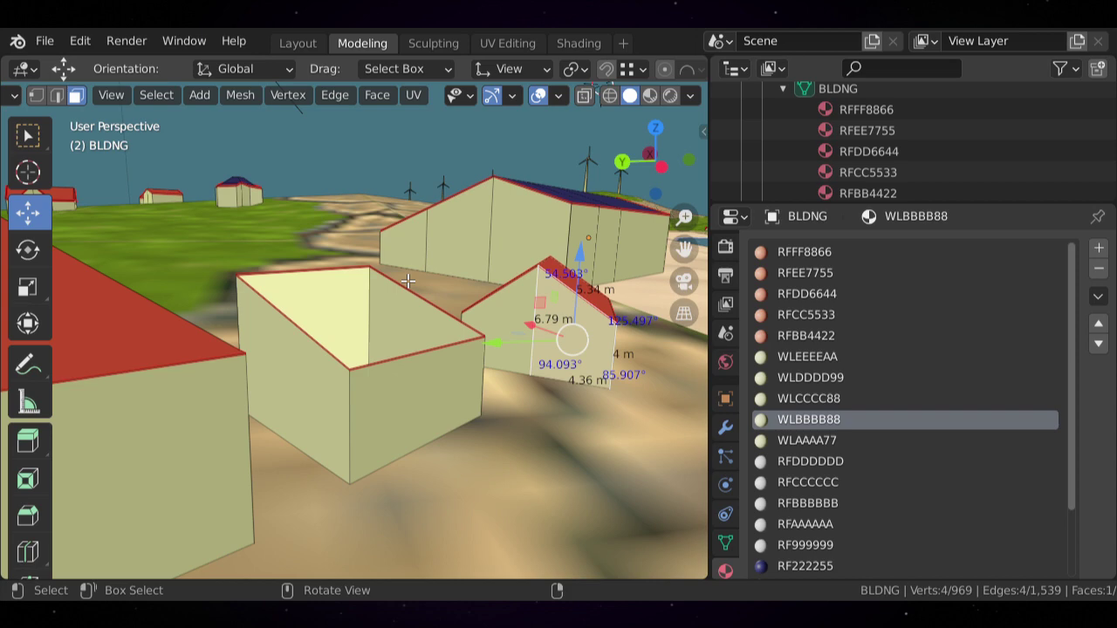
middle_click_drag(395, 286, 436, 325)
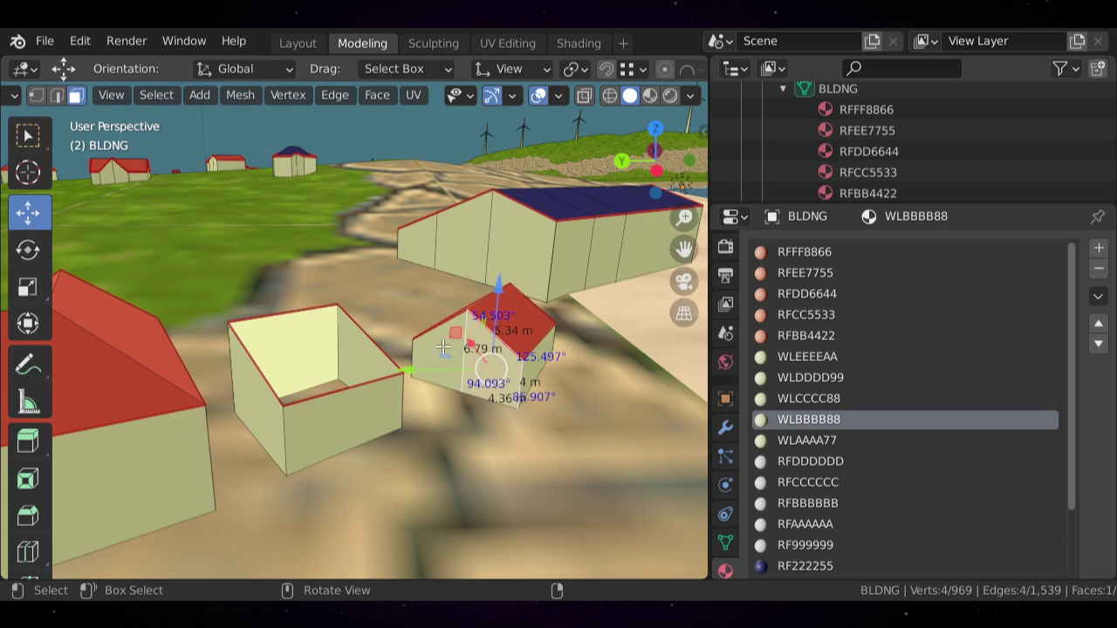
- Examine the small gabled red house's split end wall and the roofless house beside it from near and far
scroll(441, 342, "down", 2)
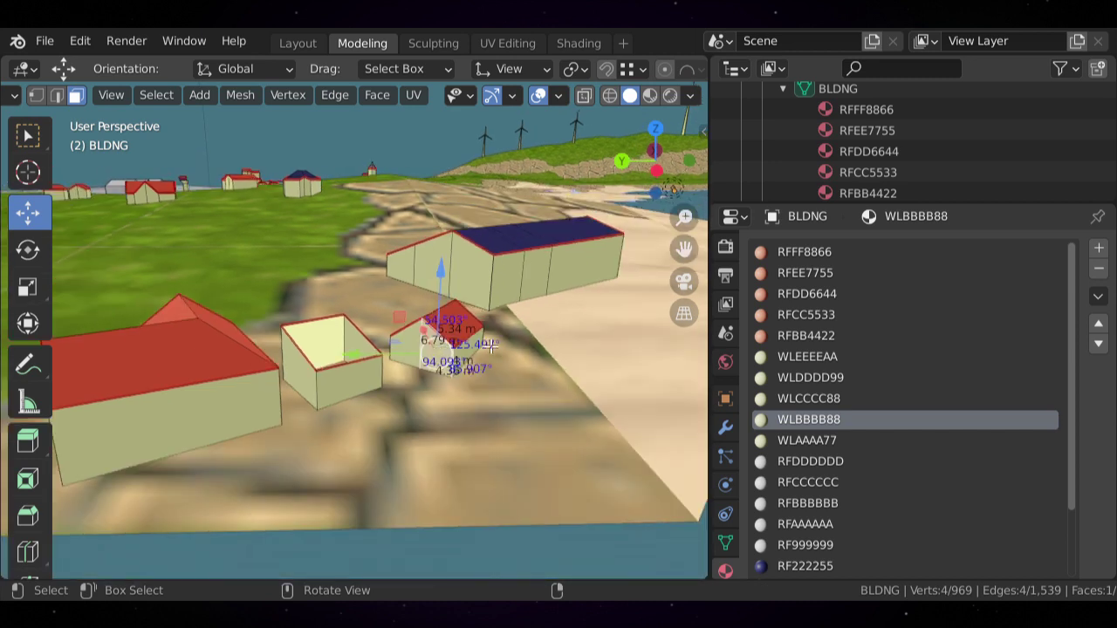
scroll(489, 432, "up", 3)
scroll(420, 424, "down", 2)
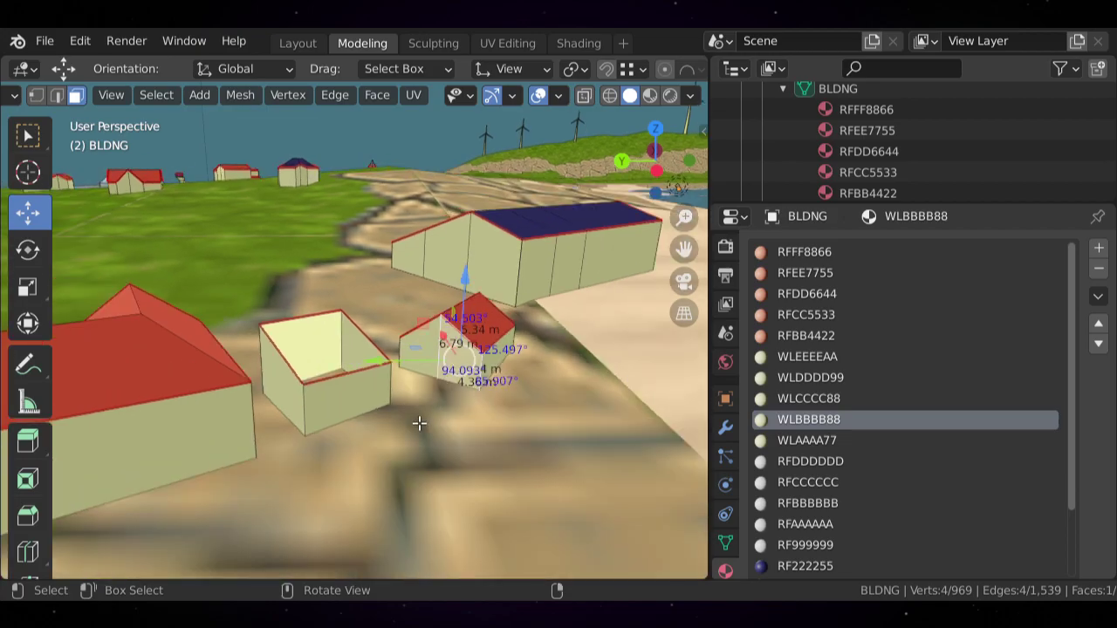
middle_click_drag(419, 424, 452, 360)
scroll(425, 384, "up", 2)
scroll(454, 362, "up", 2)
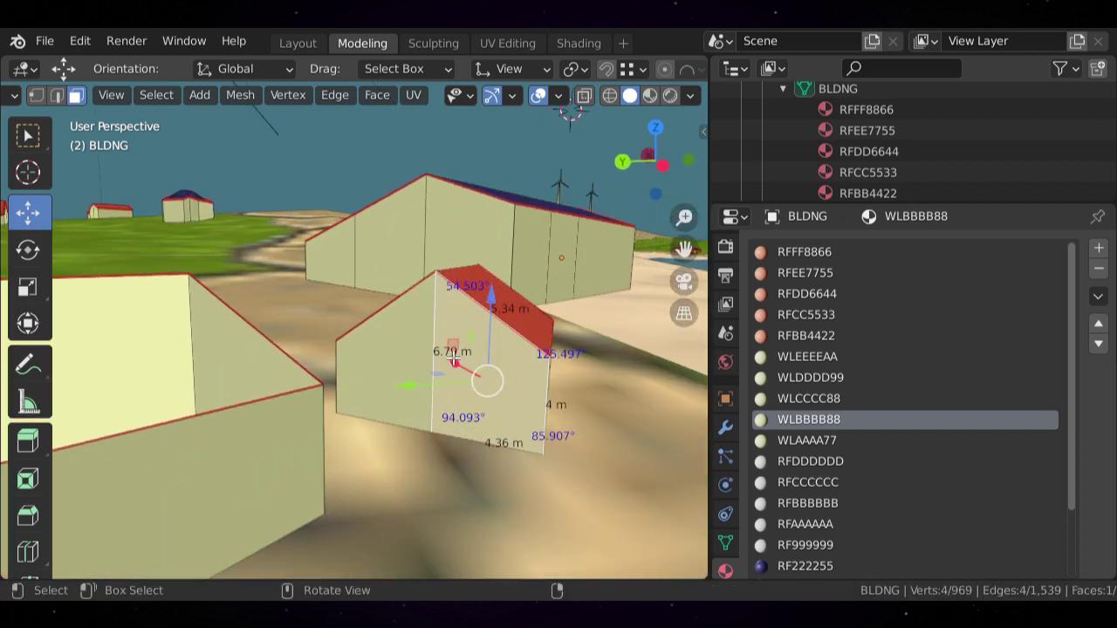
scroll(503, 318, "down", 3)
middle_click_drag(170, 202, 249, 212, "shift")
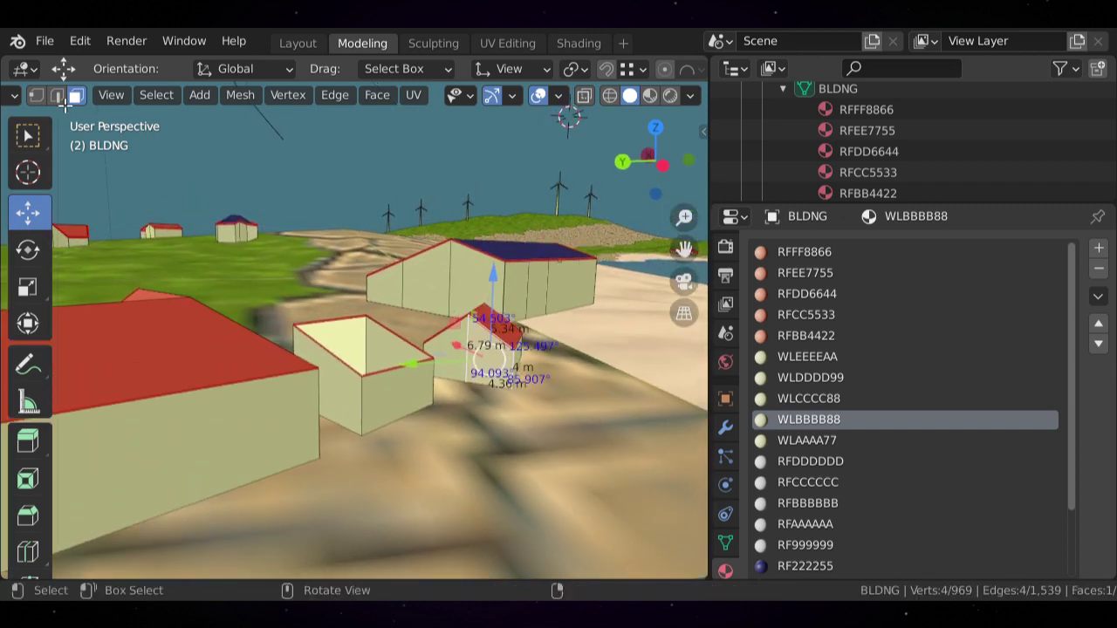
- In edge select mode, select the roofless house's far top wall edge and raise it along Z
left_click(60, 102)
middle_click_drag(160, 226, 150, 227)
middle_click_drag(327, 260, 428, 247, "shift")
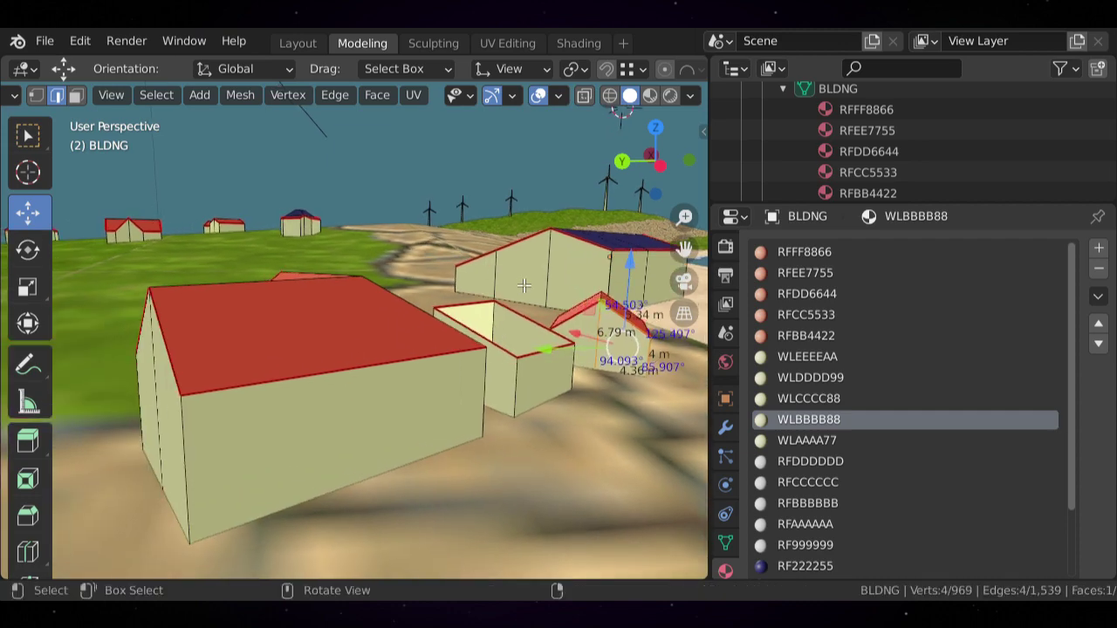
scroll(524, 285, "up", 2)
middle_click_drag(608, 291, 524, 296)
left_click(369, 291)
middle_click_drag(368, 291, 453, 310)
scroll(454, 309, "up", 2)
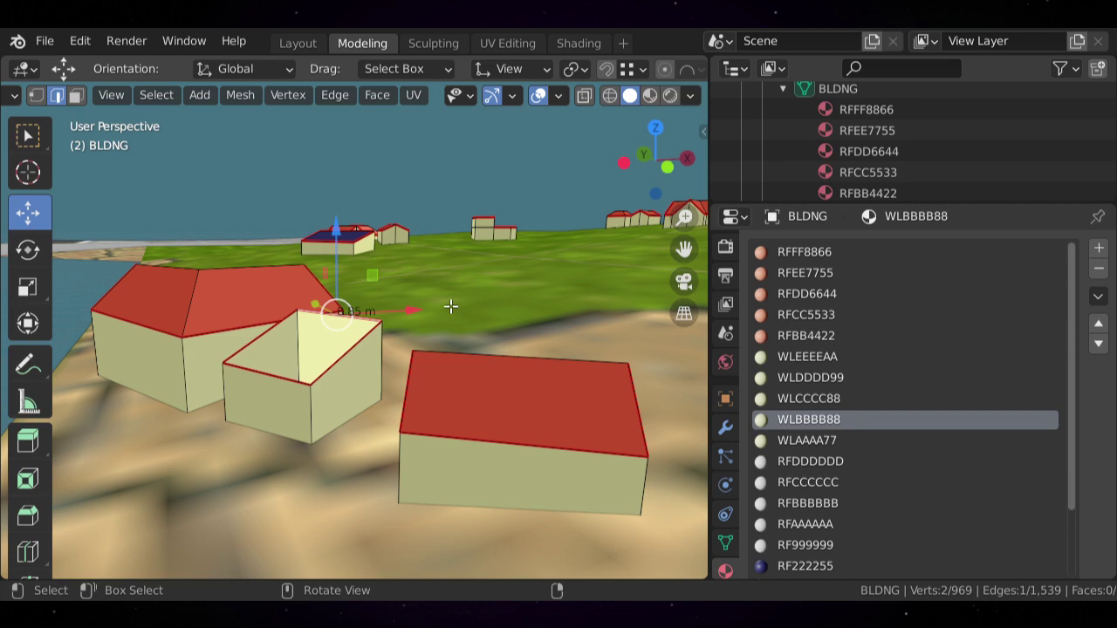
mouse_move(445, 306)
middle_mouse_down()
mouse_move(467, 328)
mouse_move(441, 314)
middle_mouse_up()
scroll(397, 388, "up", 1)
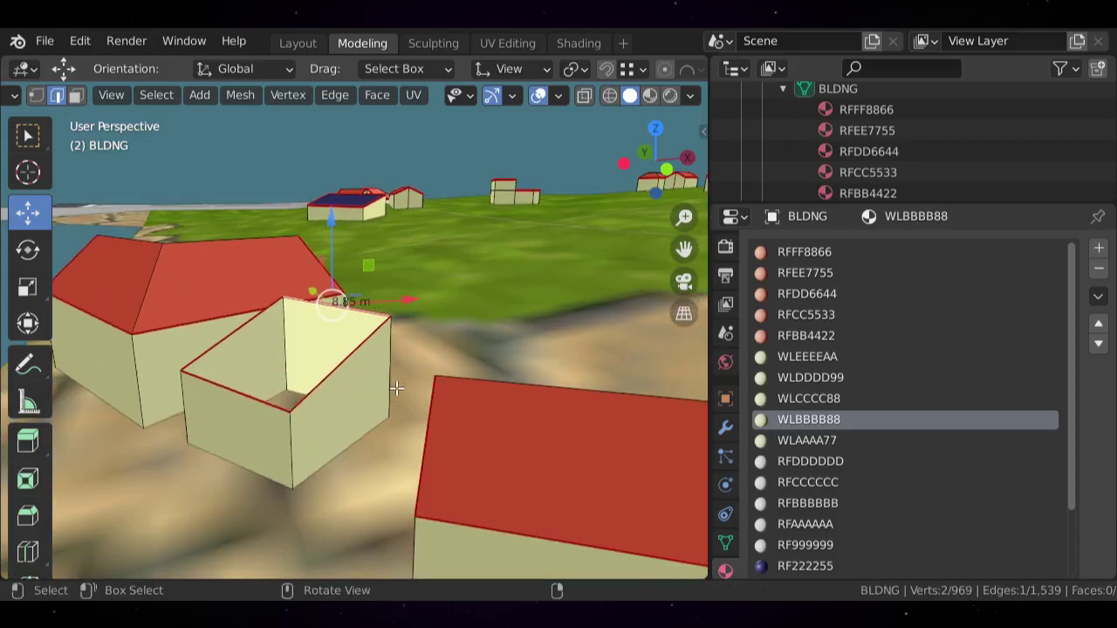
middle_click_drag(392, 381, 415, 384, "shift")
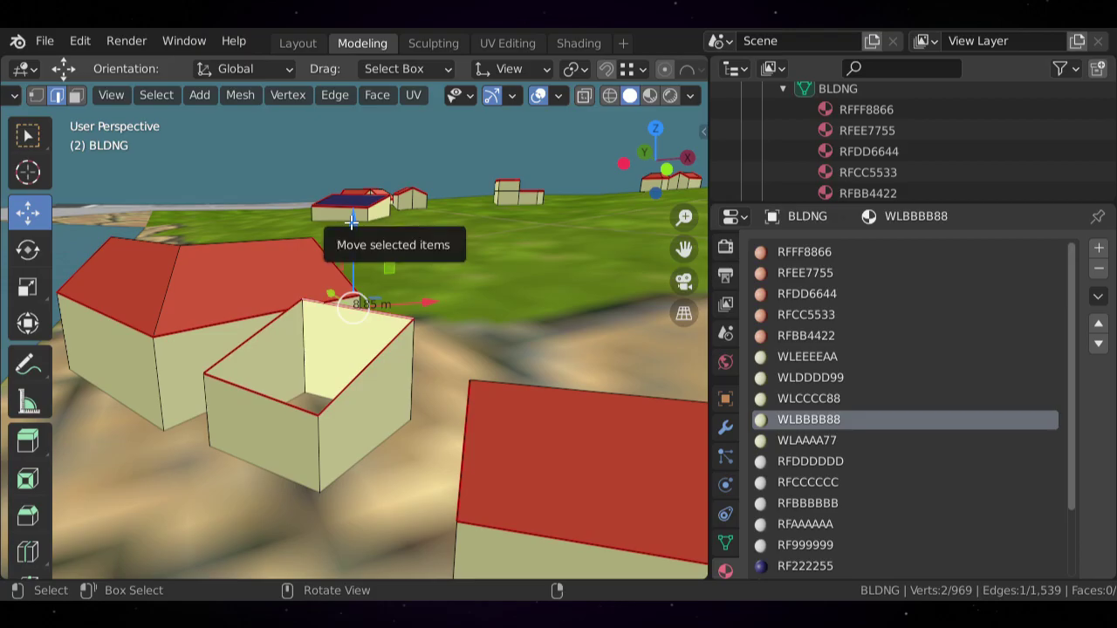
left_click_drag(352, 223, 366, 193)
- Lower the roofless house's selected top edge back down along Z
middle_click_drag(394, 341, 406, 380)
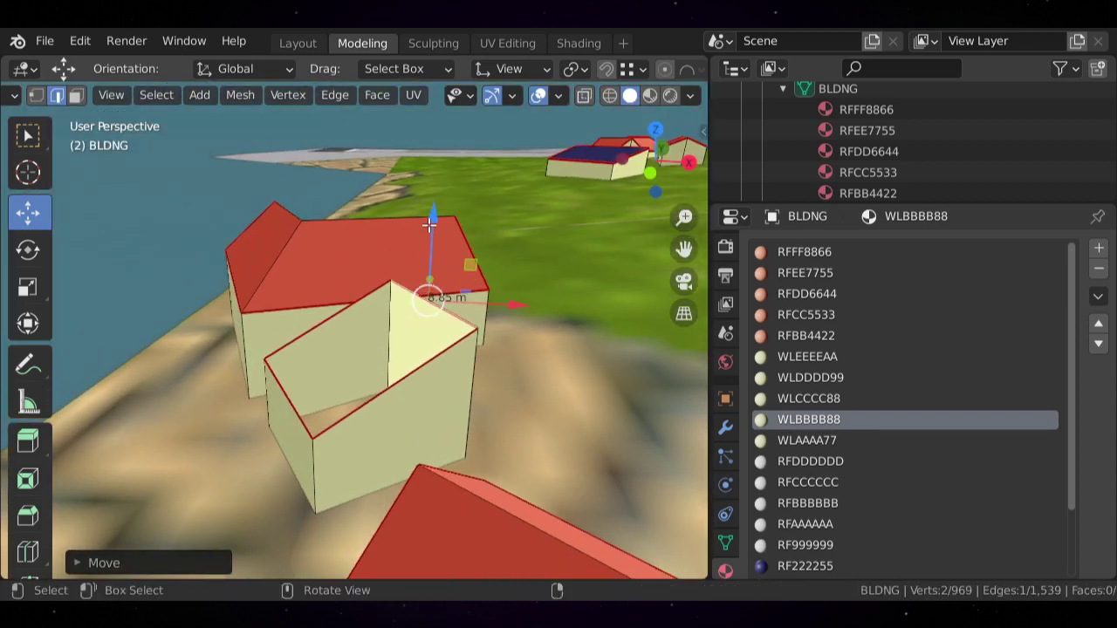
left_click_drag(432, 219, 431, 252)
scroll(431, 252, "down", 1)
mouse_move(406, 349)
middle_mouse_down("shift")
mouse_move(354, 358)
mouse_move(404, 352)
middle_mouse_up("shift")
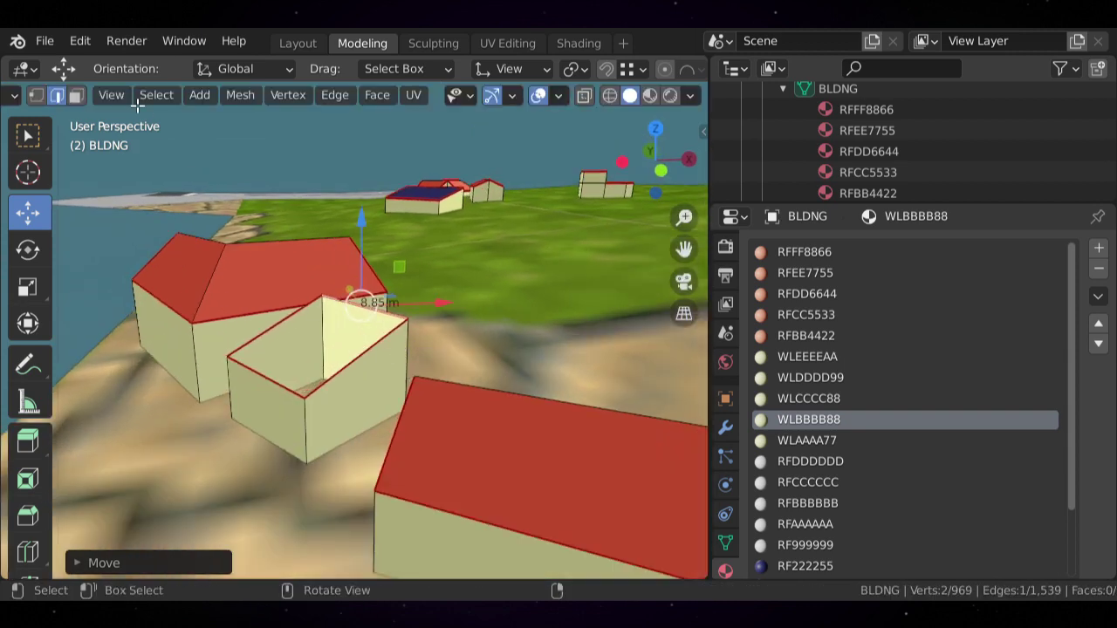
- Select the edges around the roofless house's open top, fill them with a face, and clear the selection
left_click(281, 325)
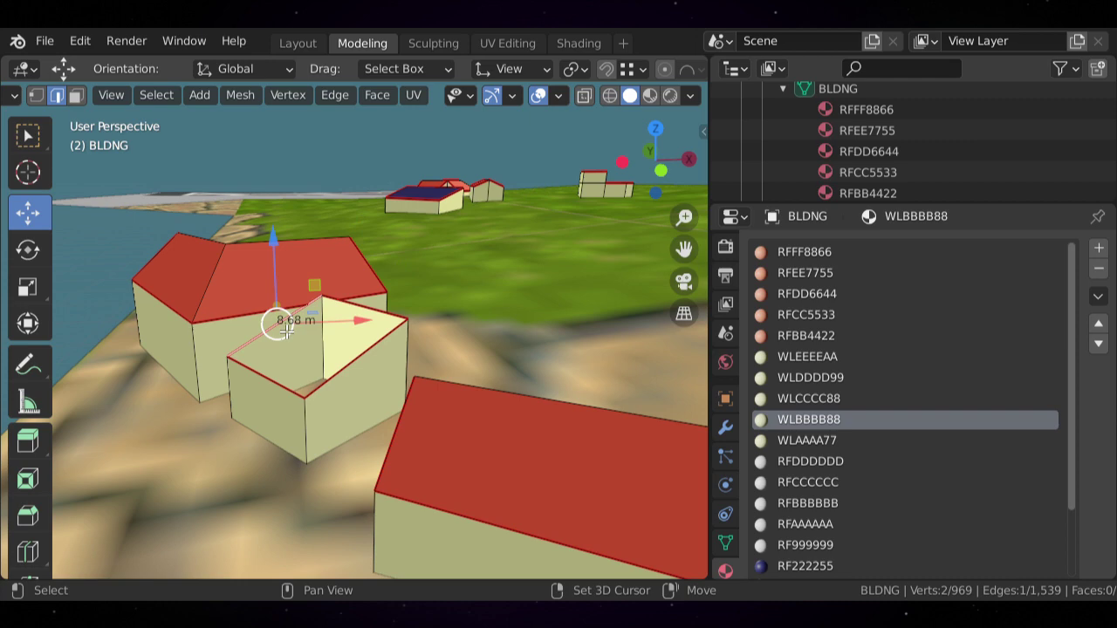
left_click(341, 382, "shift")
left_click(340, 382, "alt")
key("alt+a")
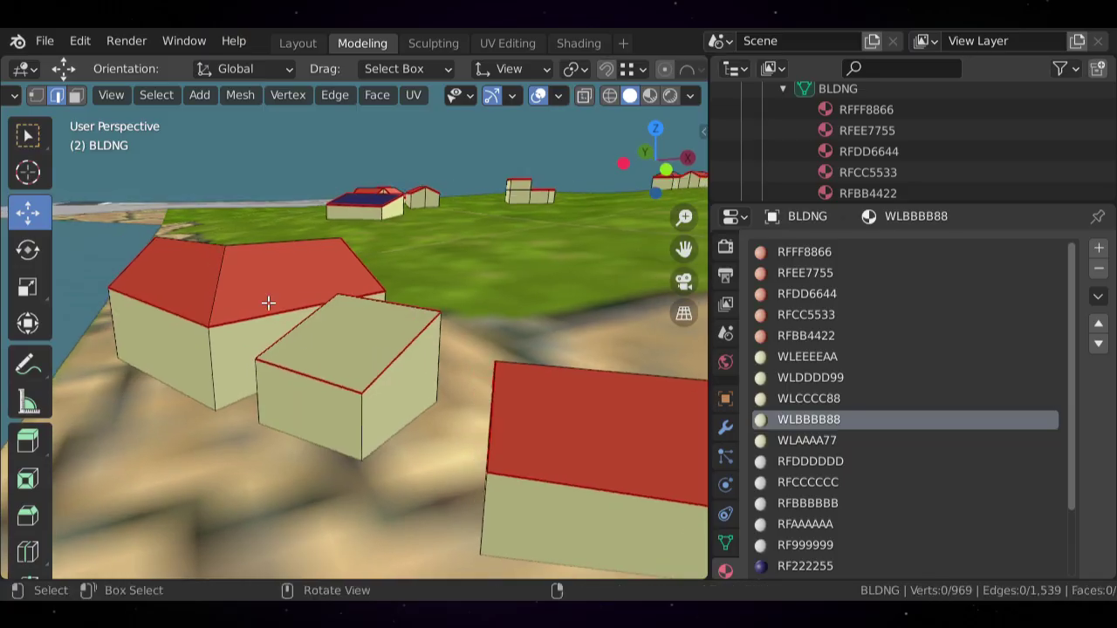
middle_click_drag(267, 302, 335, 319)
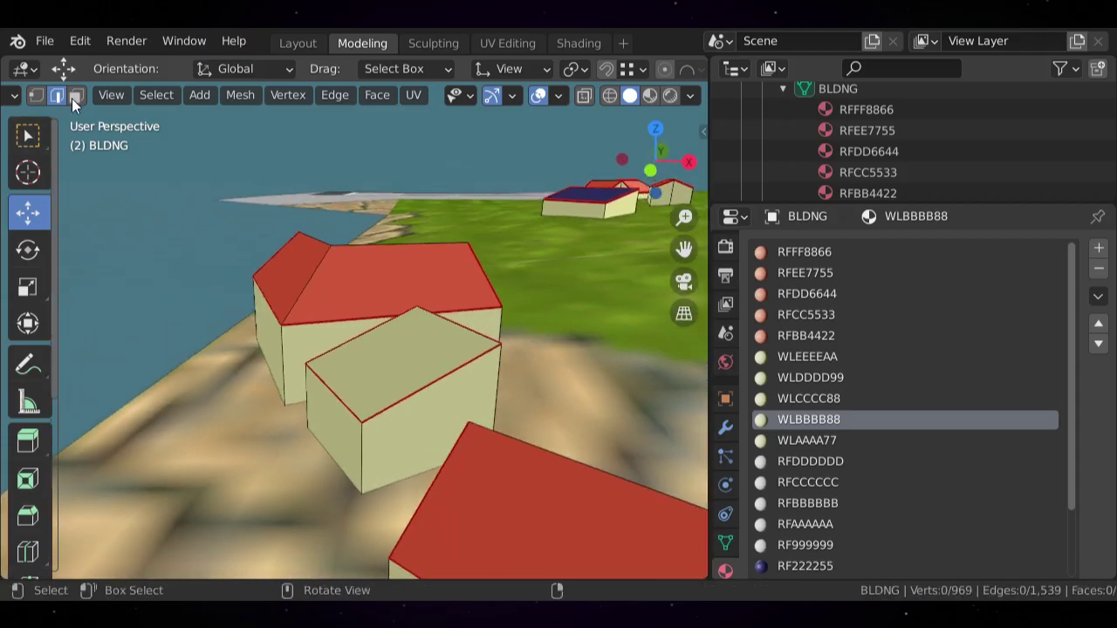
- In face select mode, compare the material of the small house's new top face with those of the neighbouring red roof faces
key("3")
left_click(464, 356)
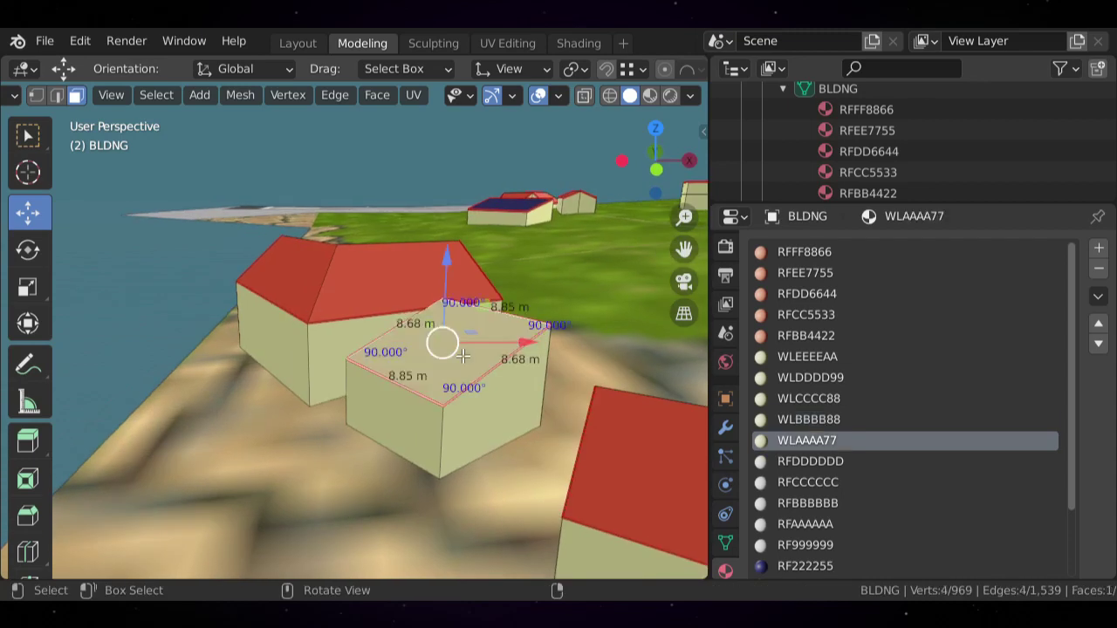
left_click(287, 269)
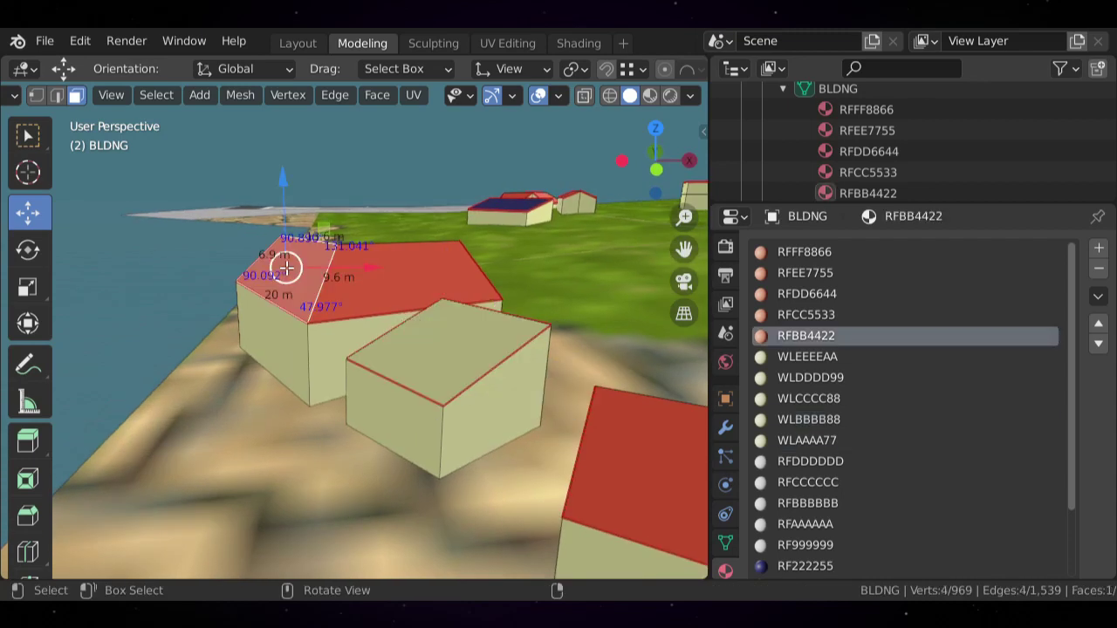
scroll(509, 331, "down", 3)
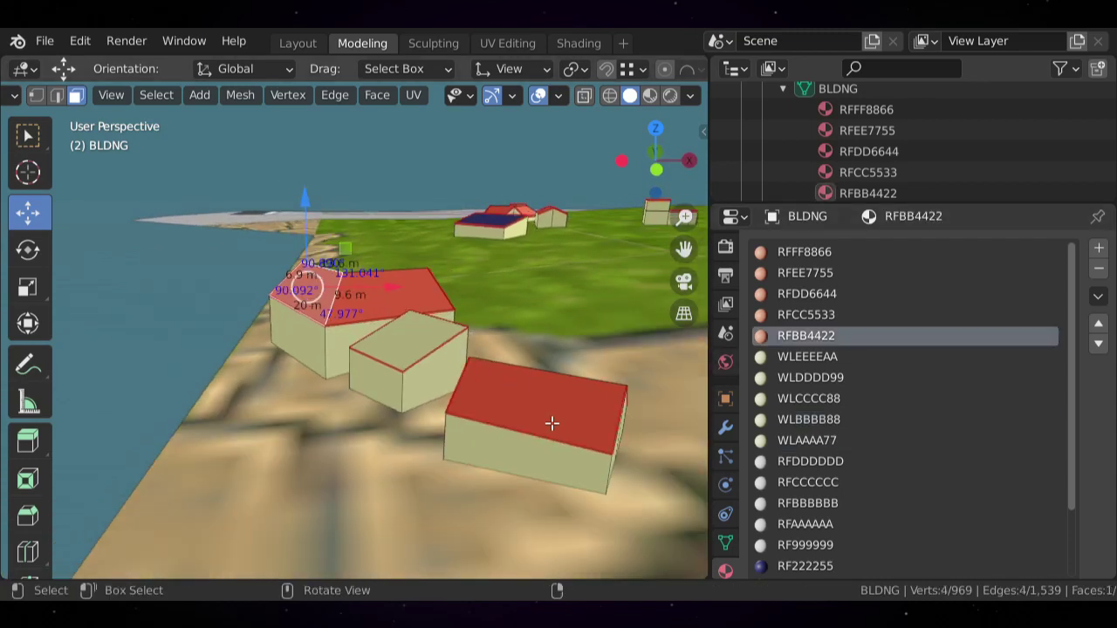
left_click(544, 411)
left_click(340, 297)
middle_click_drag(339, 298, 413, 329)
- Assign the RFBB4422 material to the small house's new top face, shortening the material slot list, and deselect the face
left_click(492, 361)
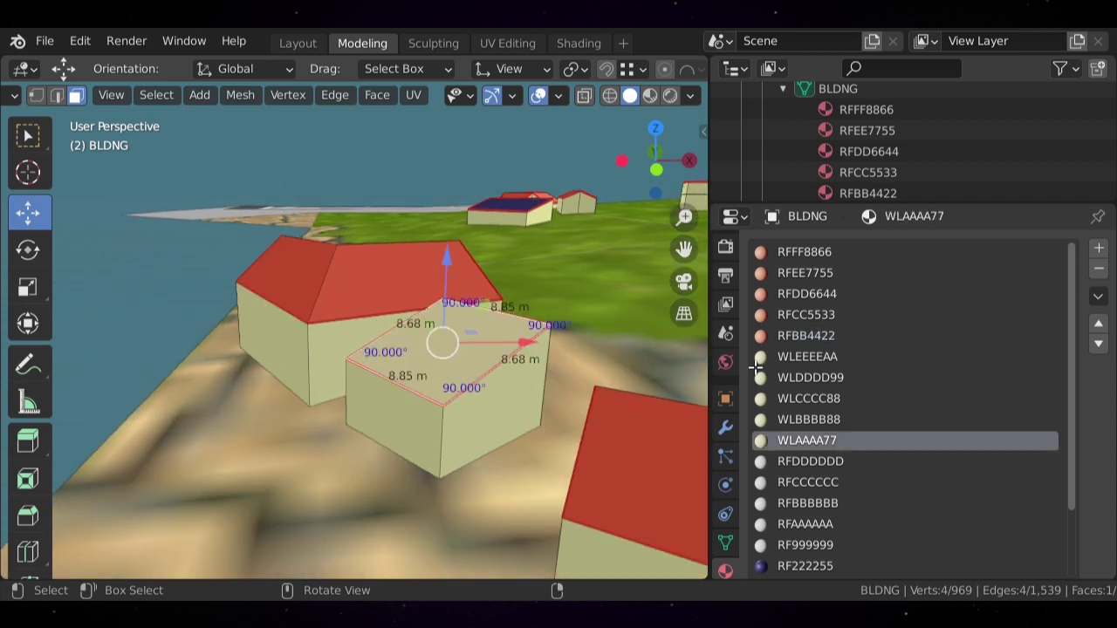
left_click(831, 337)
scroll(794, 528, "down", 4)
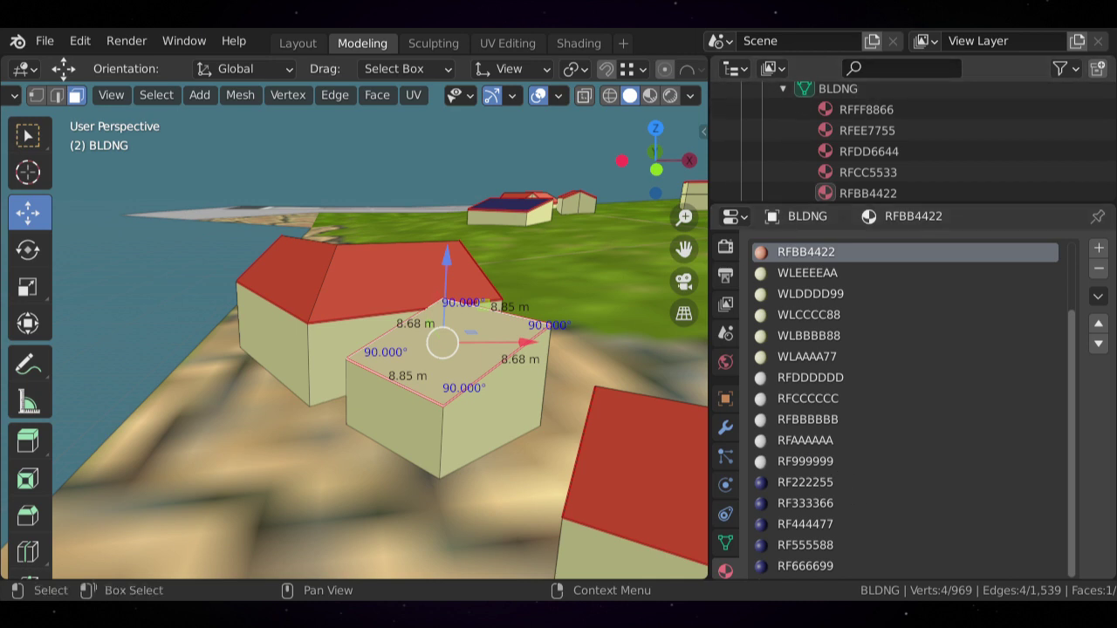
scroll(262, 94, "up", 1)
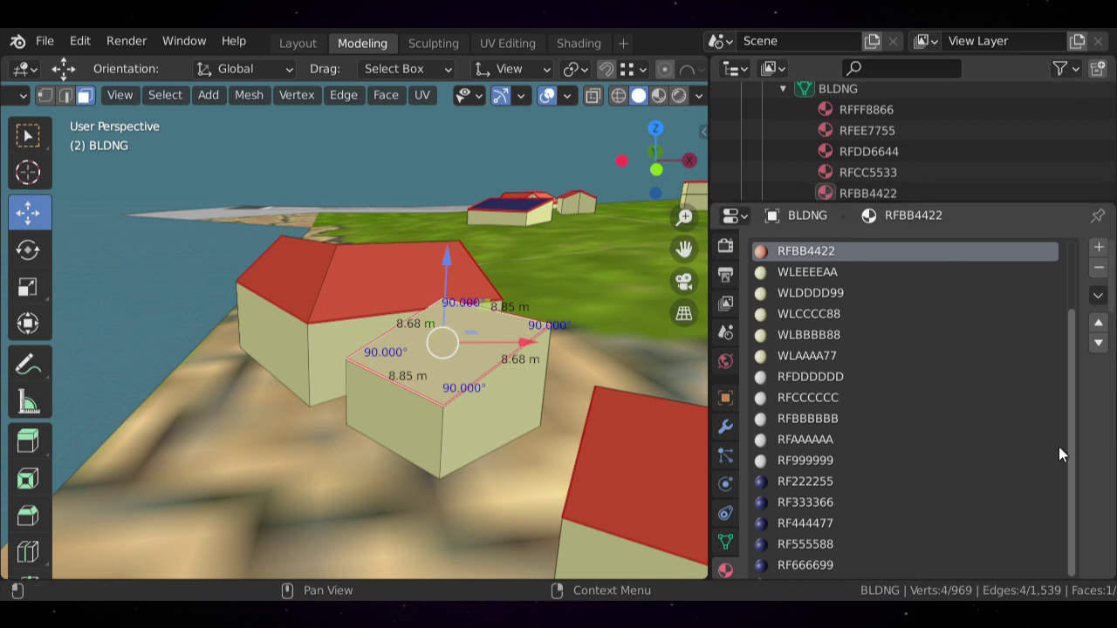
scroll(1060, 445, "down", 5)
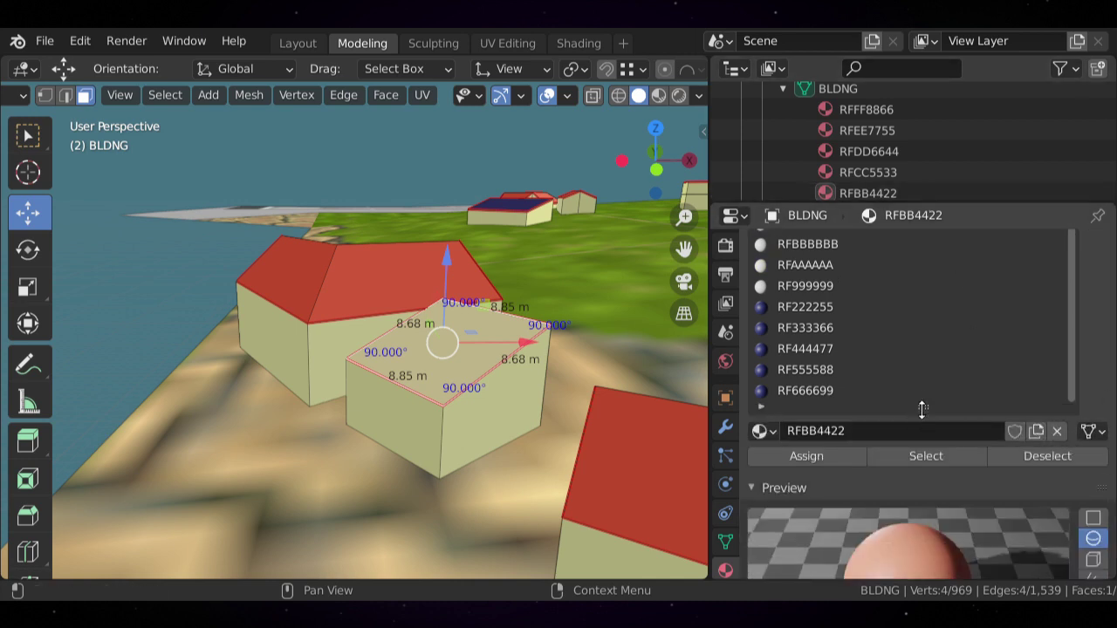
left_click_drag(921, 409, 930, 266)
scroll(906, 404, "up", 6)
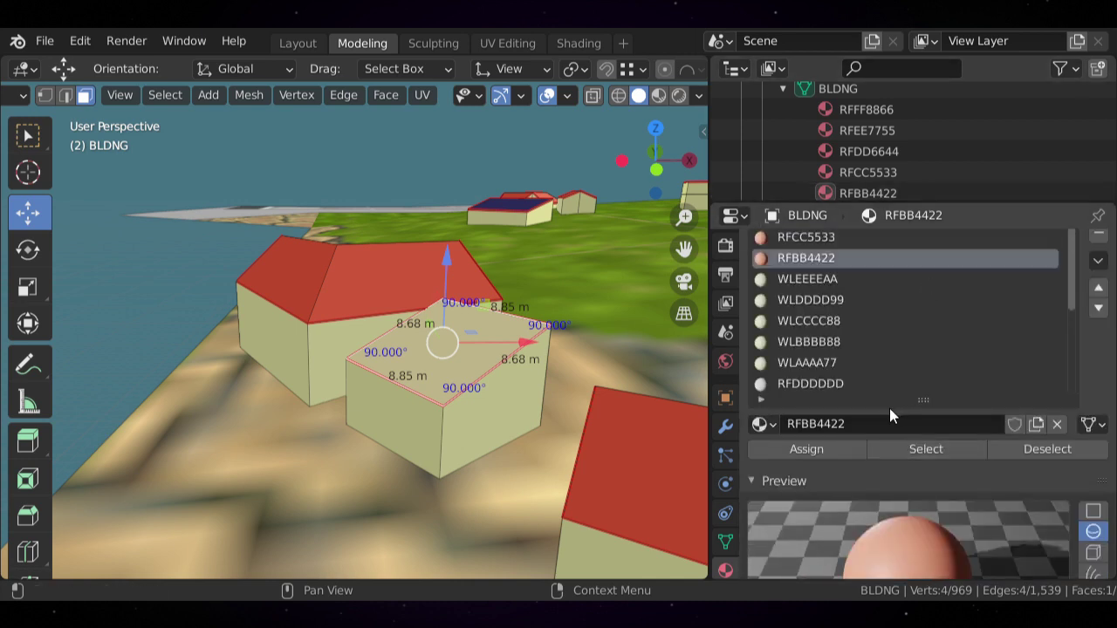
scroll(889, 408, "up", 1)
left_click(811, 447)
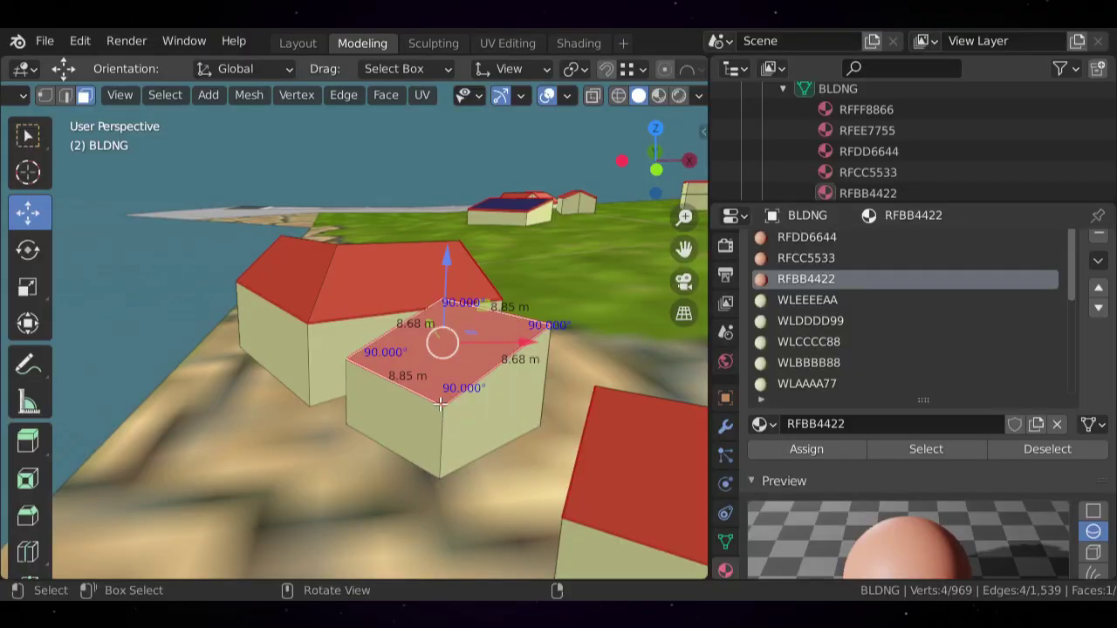
key("alt+a")
- Select the edge loop crossing the long blue-roofed building near its gabled end and dissolve its edges
scroll(438, 404, "down", 6)
middle_click_drag(544, 362, 330, 313, "shift")
scroll(441, 349, "up", 3)
scroll(465, 351, "up", 2)
key("2")
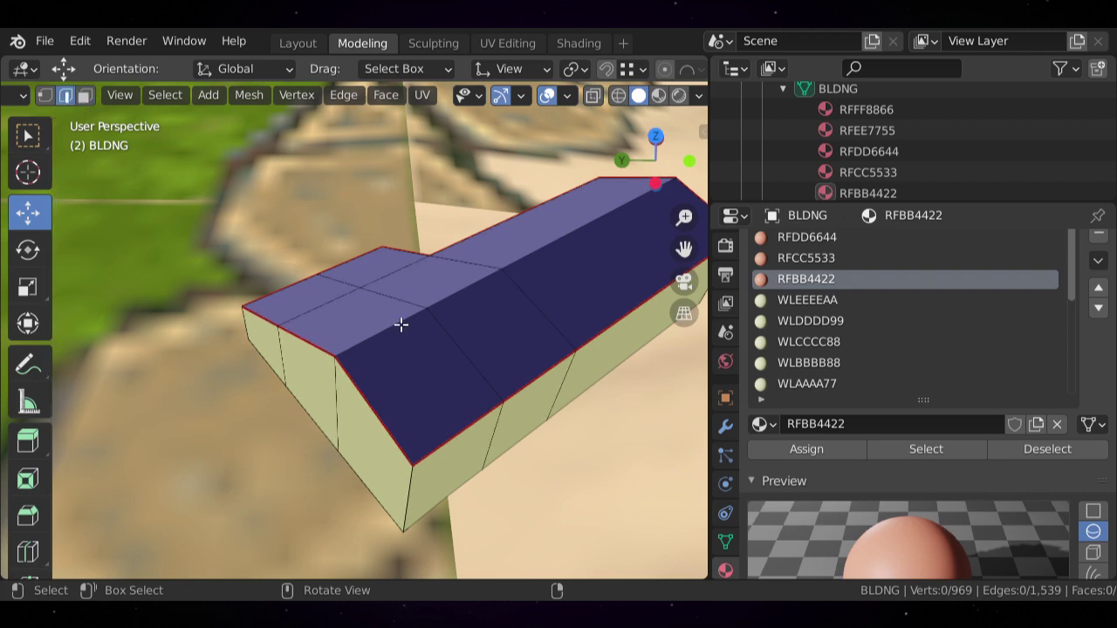
left_click(463, 349, "alt")
key("x")
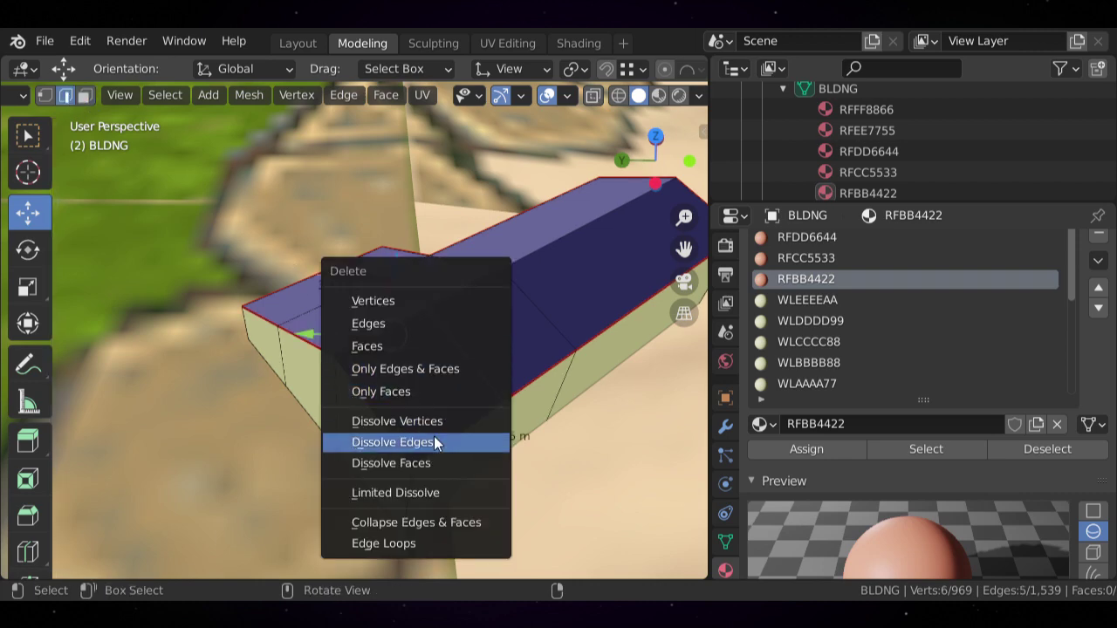
left_click(434, 436)
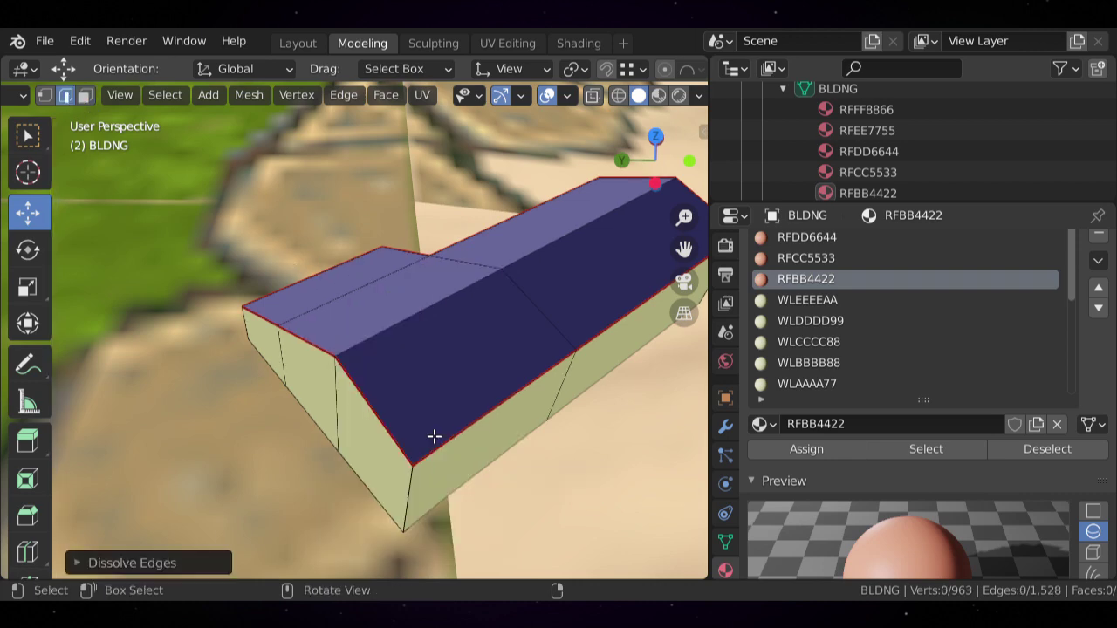
- Look over the simplified blue-roofed building and the surrounding village from above, switching to Object Mode
scroll(465, 362, "down", 4)
middle_click_drag(476, 349, 304, 392)
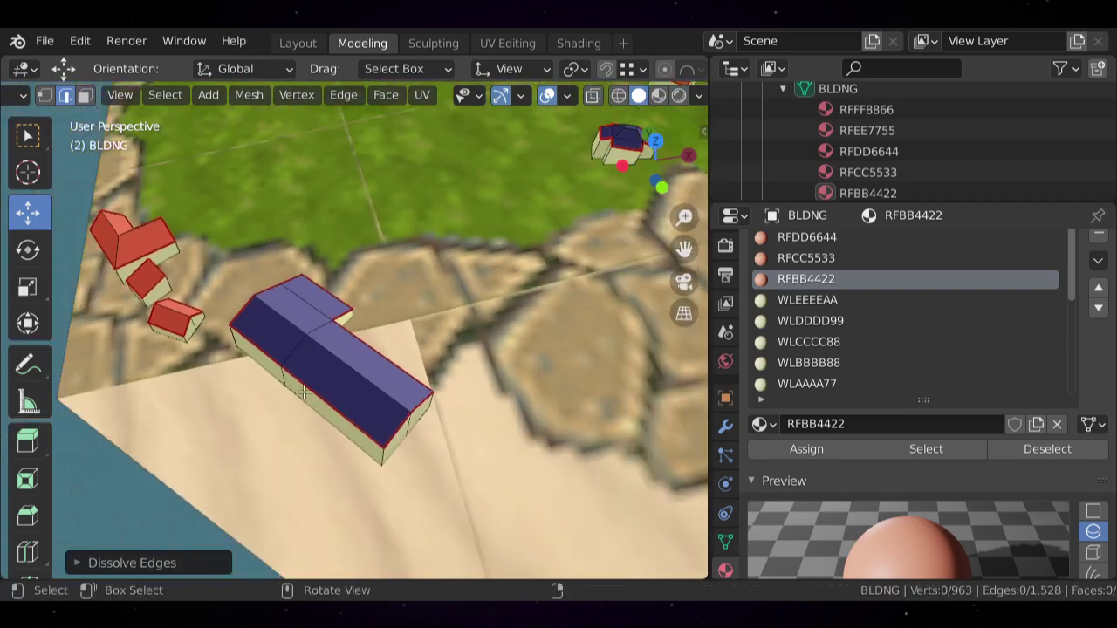
scroll(312, 391, "down", 10)
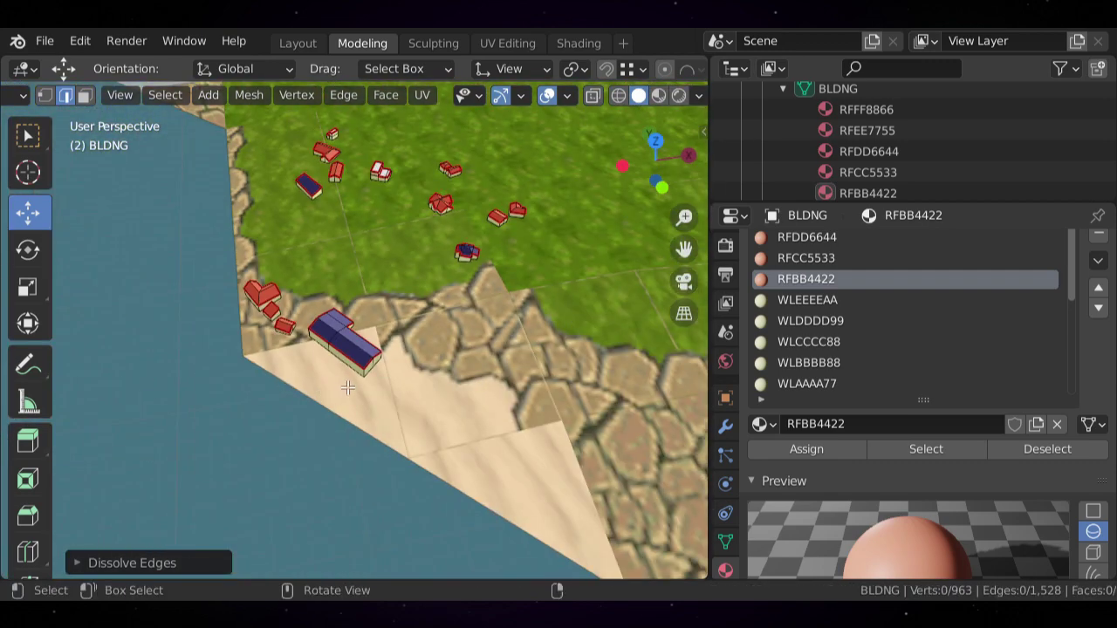
middle_click_drag(411, 347, 444, 399)
key("Tab")
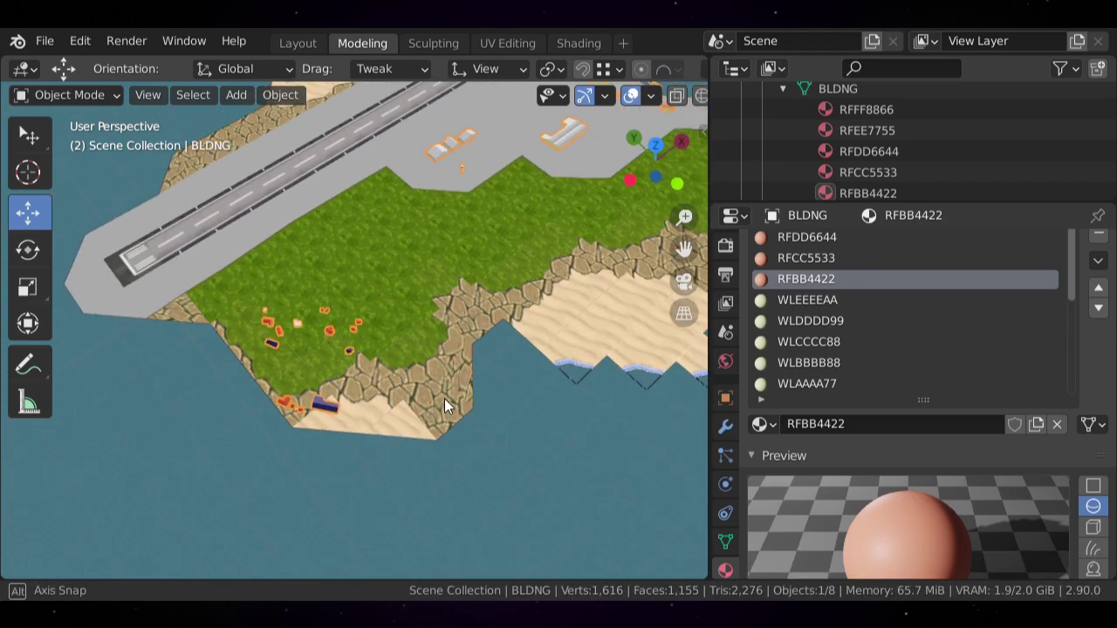
scroll(444, 398, "up", 3)
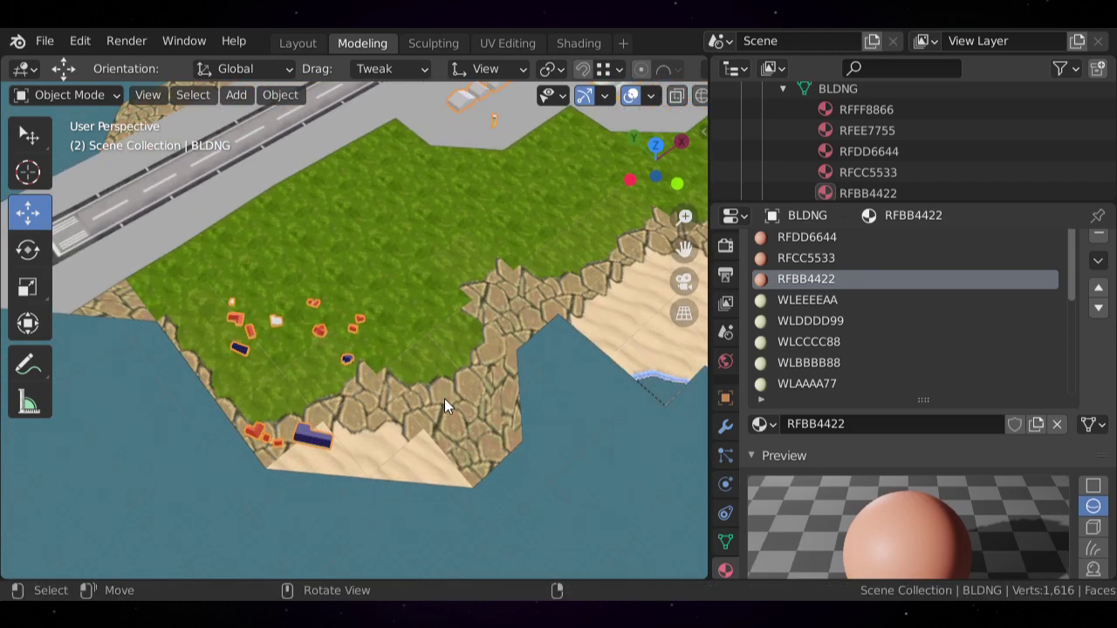
scroll(417, 358, "up", 4)
middle_click_drag(492, 381, 440, 312, "shift")
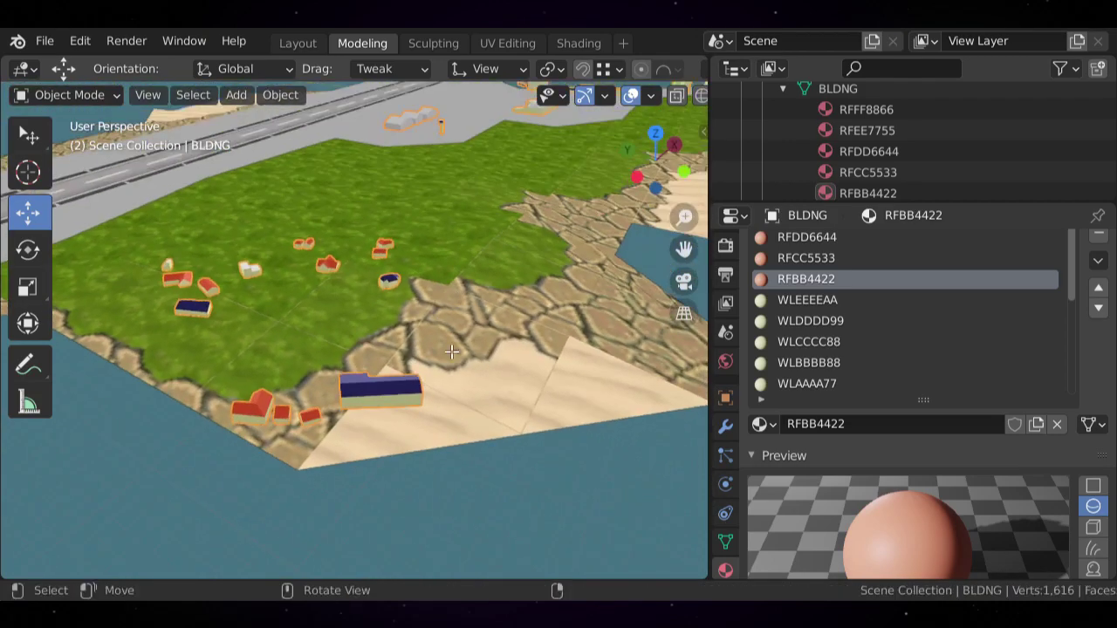
- In face select mode, select all linked geometry of the blue-roofed building to check its face count, and clear the selection
key("Tab")
middle_click_drag(417, 381, 318, 339, "shift")
scroll(440, 325, "up", 5)
middle_click_drag(318, 339, 384, 344)
middle_click_drag(384, 345, 484, 341, "shift")
scroll(485, 341, "up", 3)
left_click(178, 96)
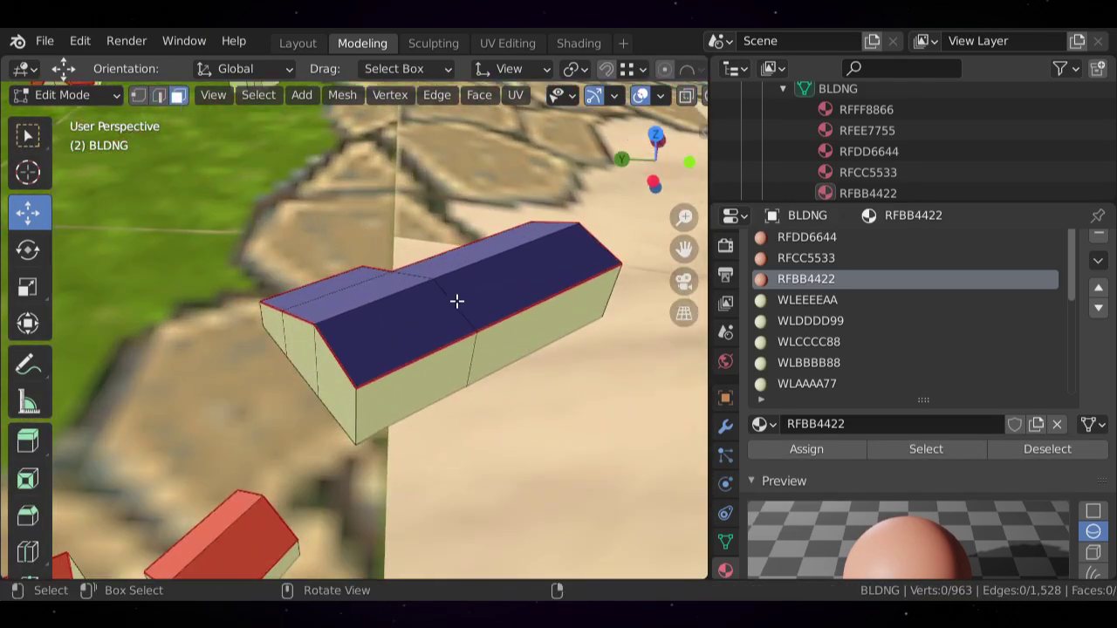
key("l")
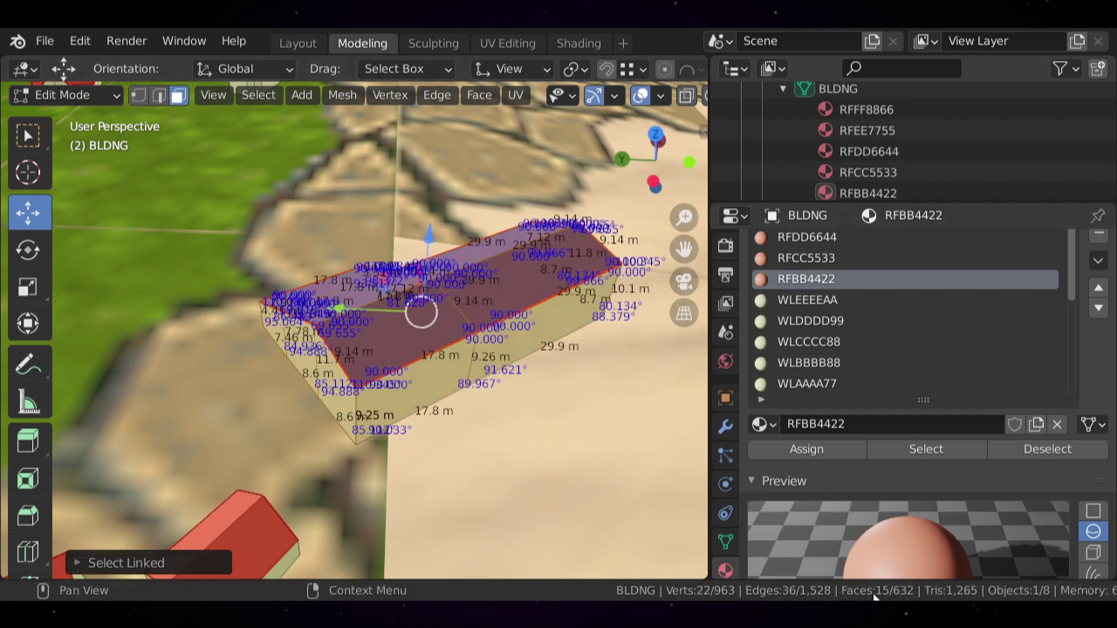
key("alt+a")
- Return to Object Mode and view the blue-roofed building and the village houses from above
key("Tab")
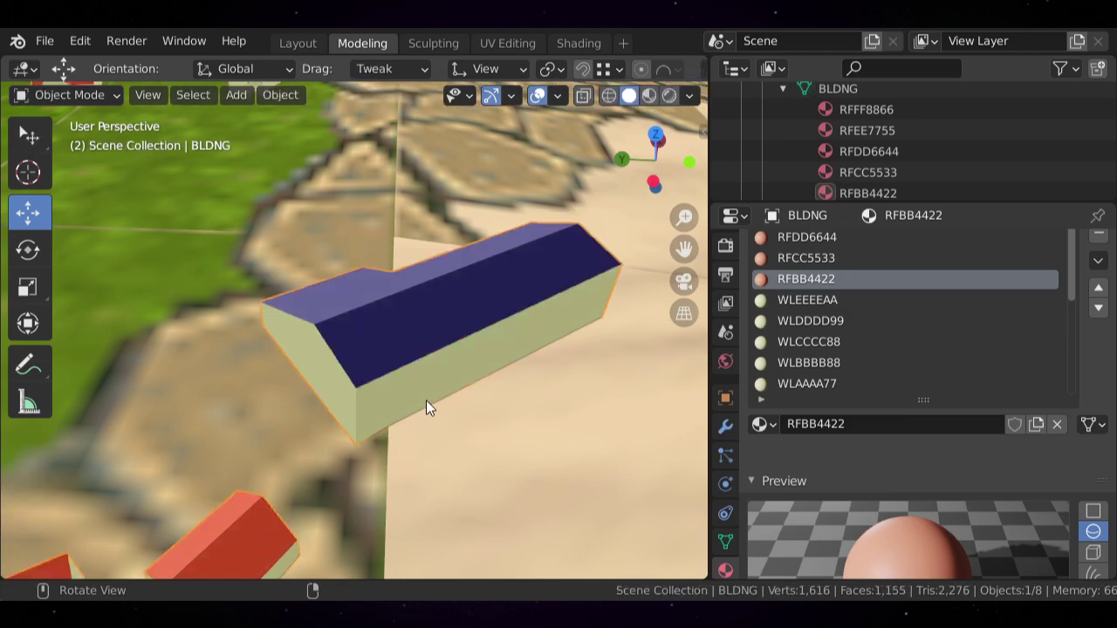
scroll(436, 393, "down", 5)
middle_click_drag(449, 388, 420, 361)
scroll(379, 368, "up", 6)
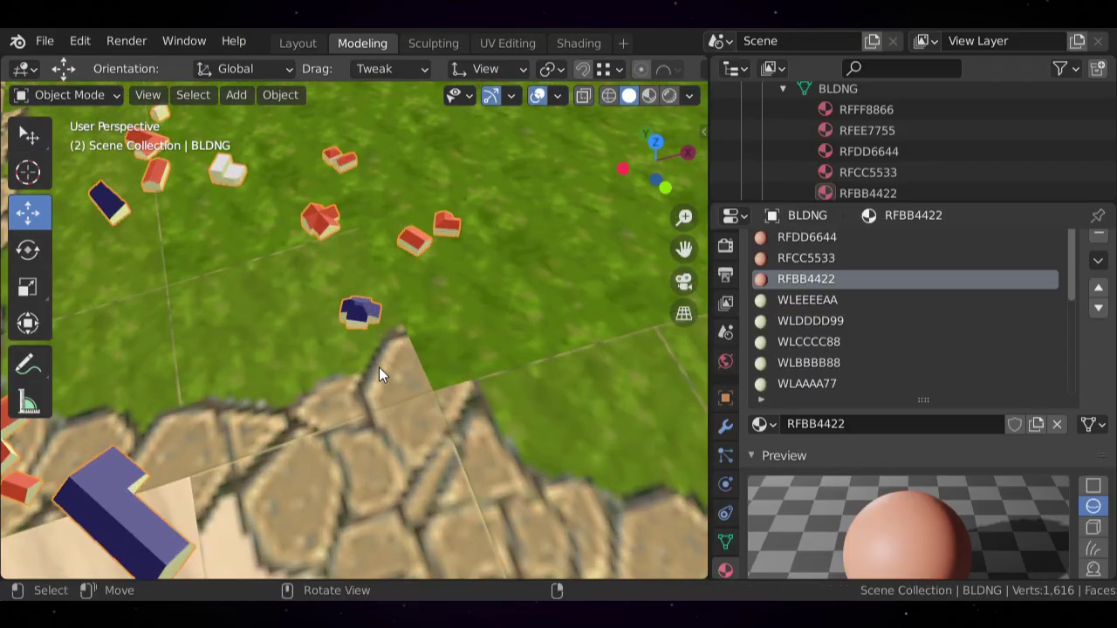
middle_click_drag(358, 384, 425, 410)
scroll(424, 409, "down", 3)
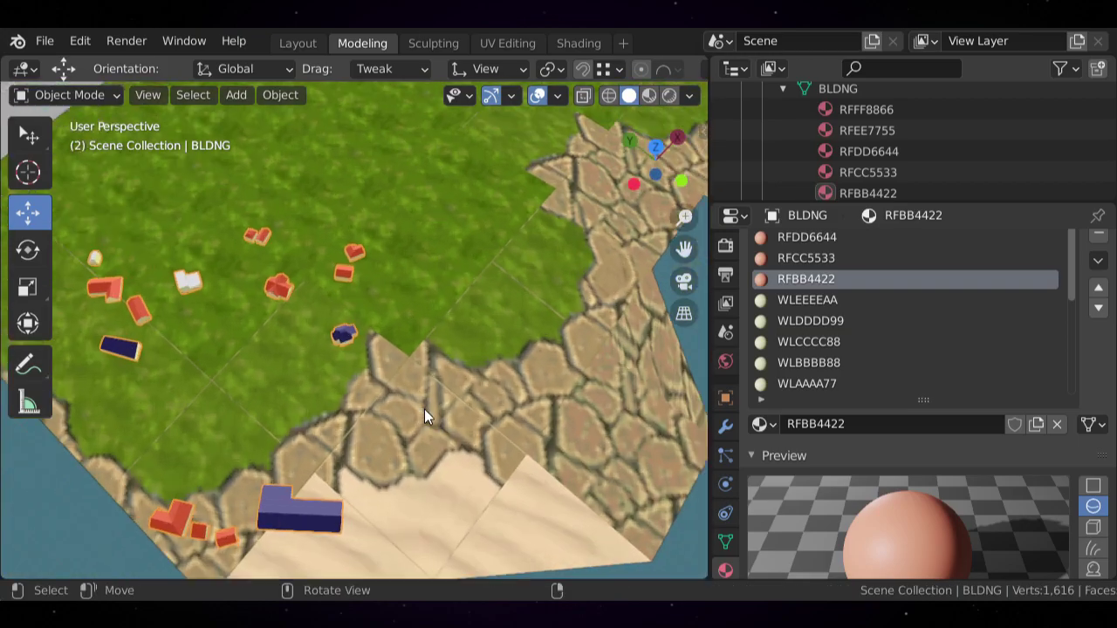
- Look over the village and enter Edit Mode on the small cross-shaped blue-roofed house near the rocks, with nothing selected
scroll(424, 409, "up", 4)
middle_click_drag(583, 475, 577, 248)
scroll(653, 339, "down", 3)
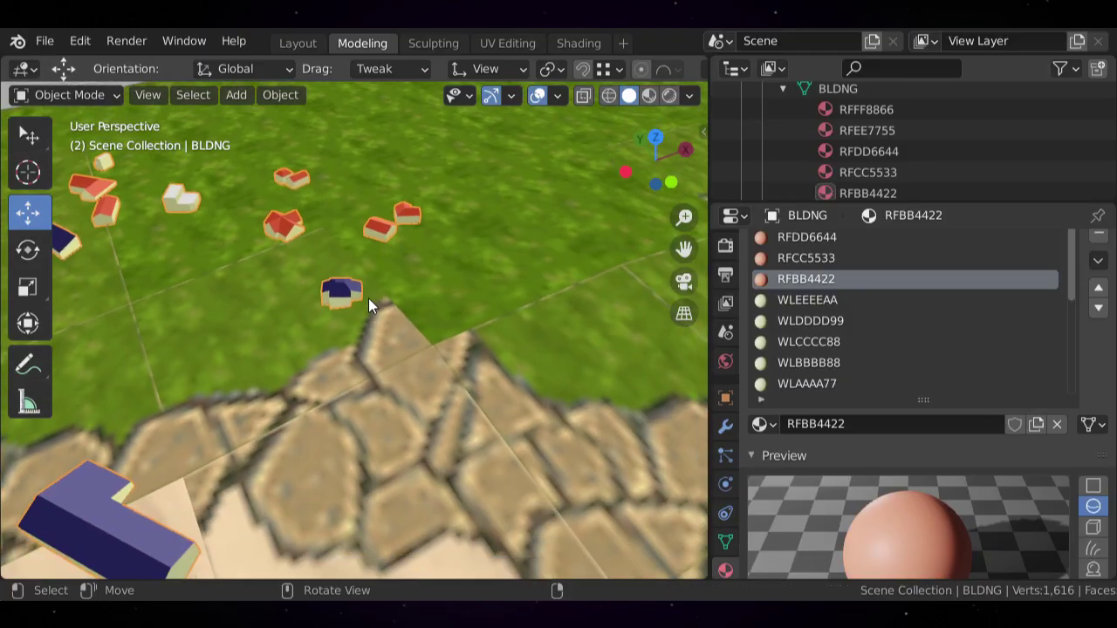
scroll(577, 248, "down", 3)
scroll(375, 324, "up", 5)
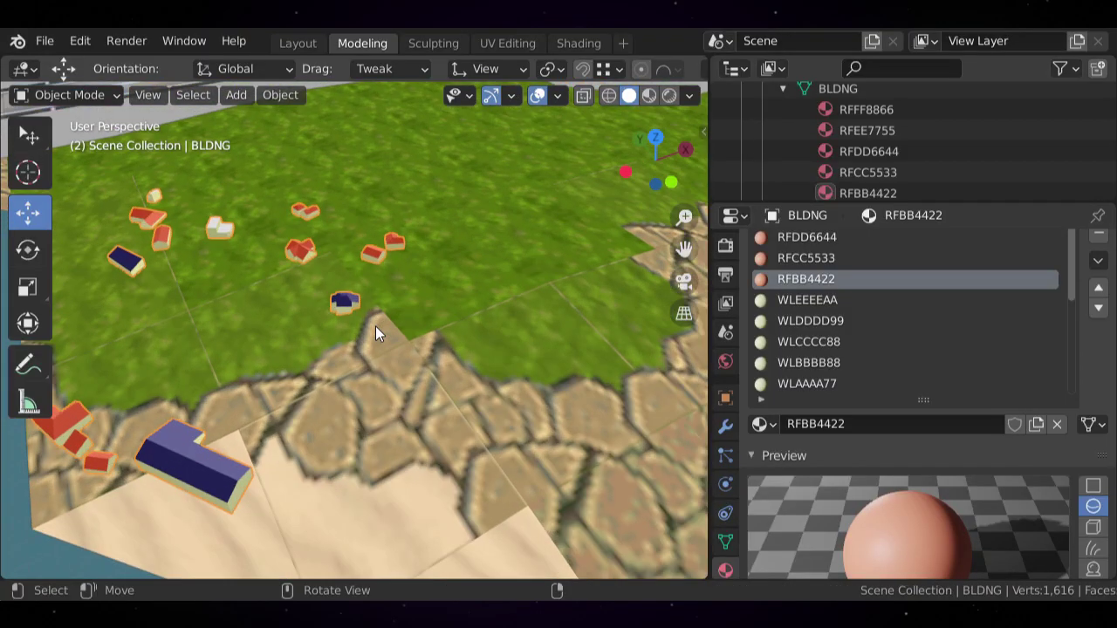
scroll(382, 366, "up", 5)
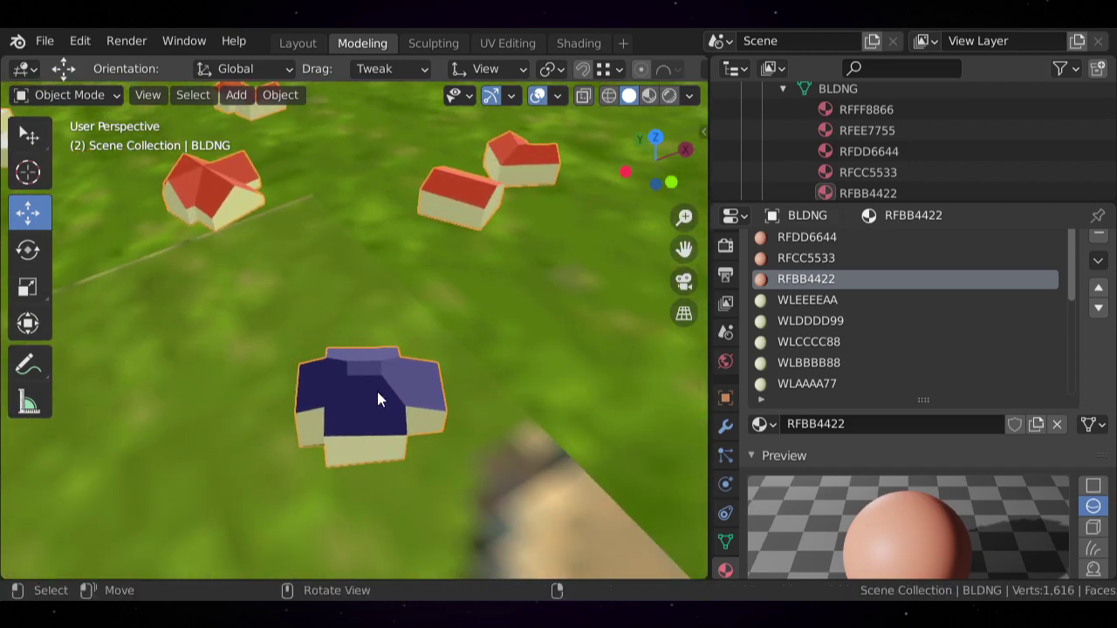
key("Tab")
middle_click_drag(344, 396, 358, 313)
left_click(358, 313)
middle_click_drag(382, 366, 402, 402, "shift")
scroll(378, 400, "up", 2)
scroll(373, 428, "up", 1)
scroll(454, 341, "down", 1)
scroll(423, 379, "up", 1)
key("alt+a")
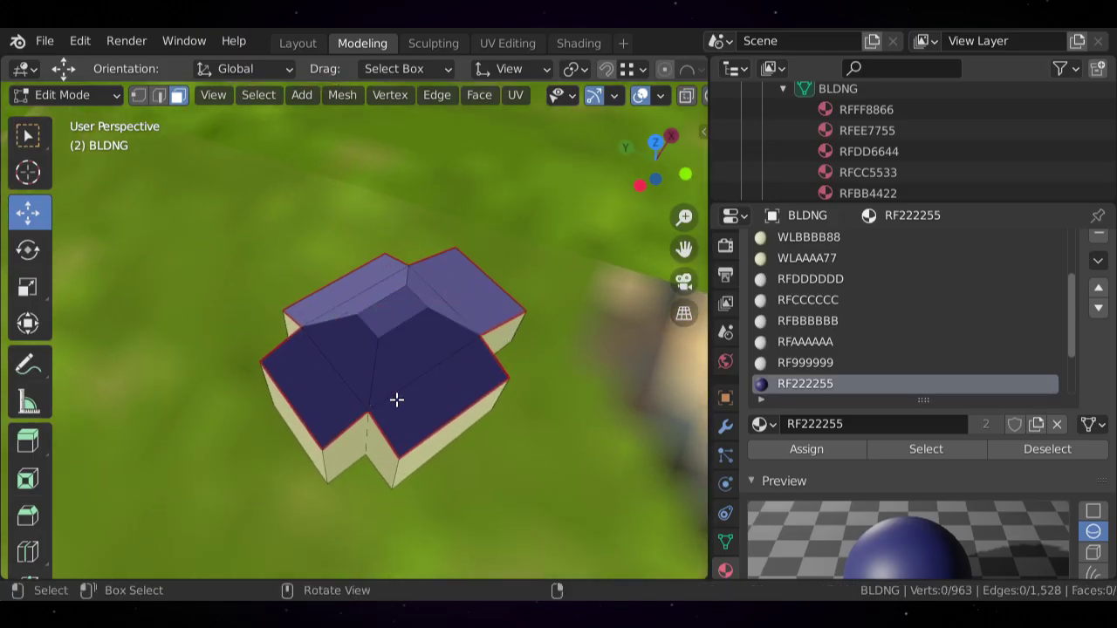
- Try to delete the roof and side-wall face loops of the cross-shaped house's four wings
left_click(390, 442, "alt")
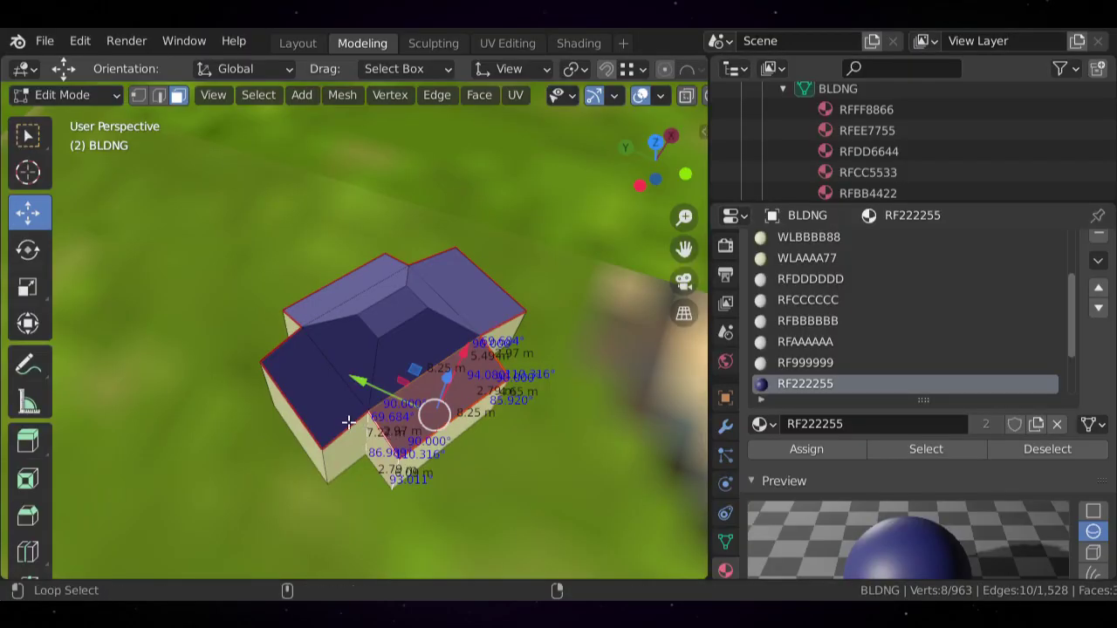
left_click(349, 428, "alt+shift")
left_click(288, 314, "alt+shift")
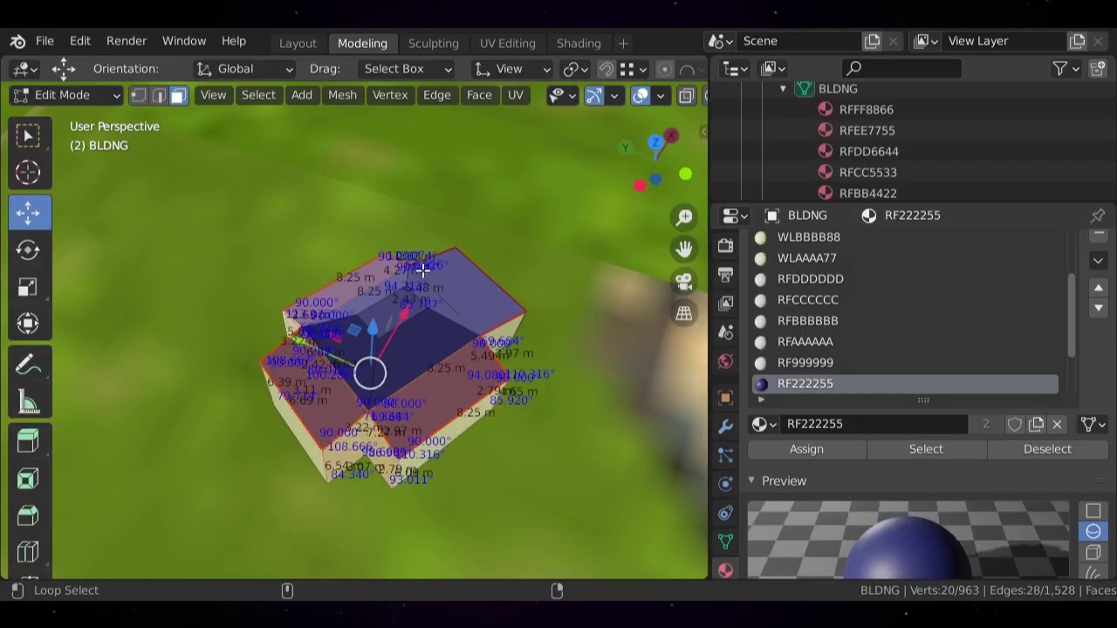
left_click(505, 320, "alt+shift")
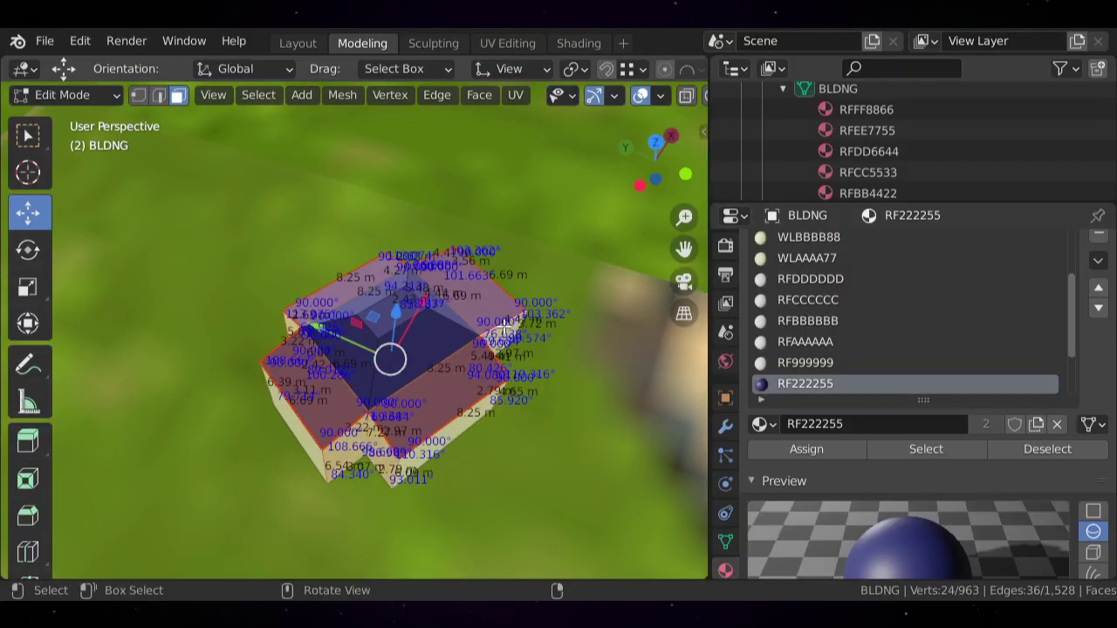
key("x")
left_click(427, 229)
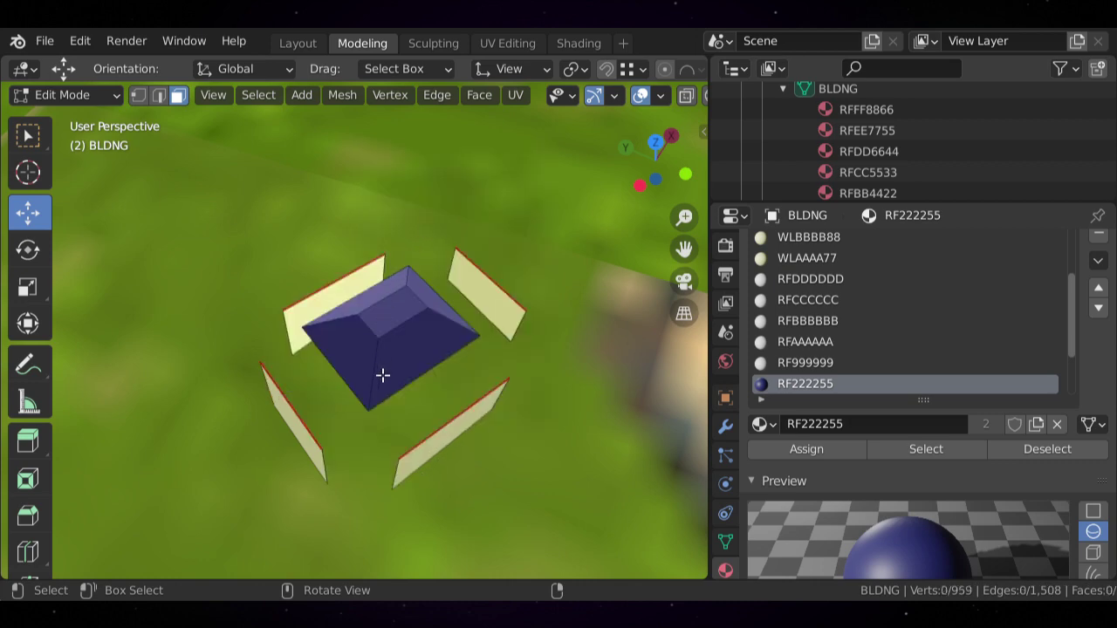
middle_click_drag(381, 375, 410, 360)
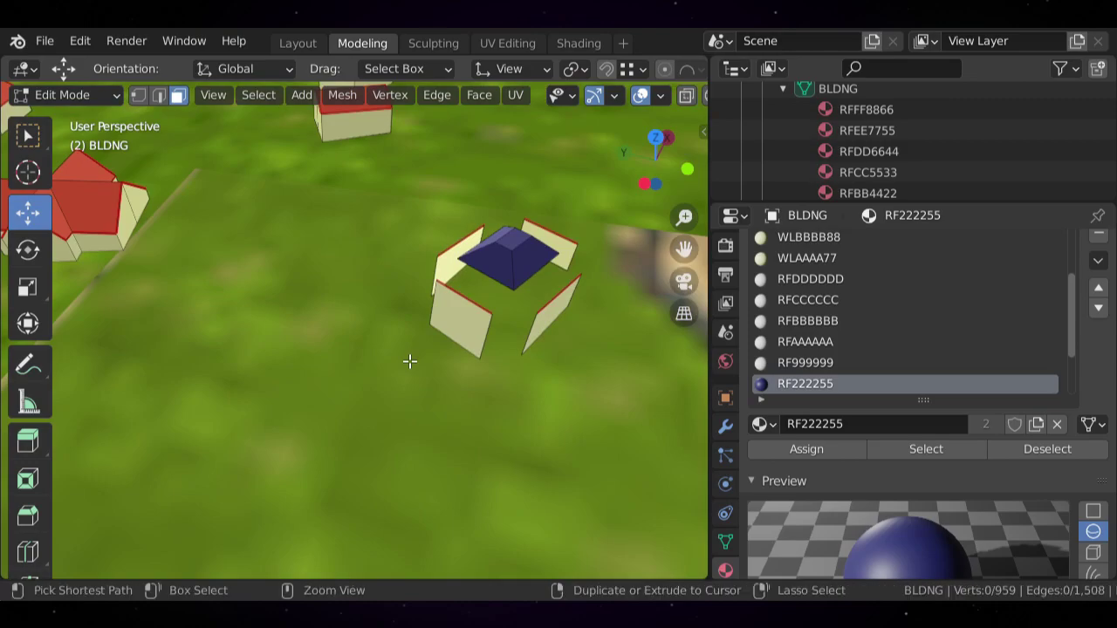
key("ctrl+z")
- Select all linked geometry of the cross-shaped house to check its face count, and clear the selection
middle_click_drag(524, 438, 373, 399)
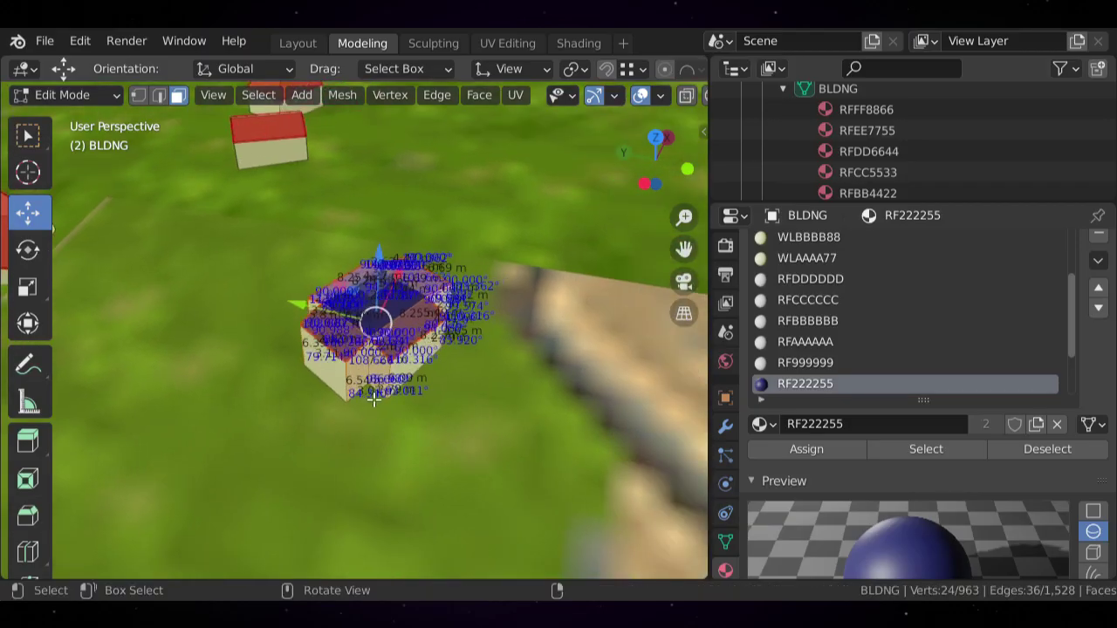
key("alt+a")
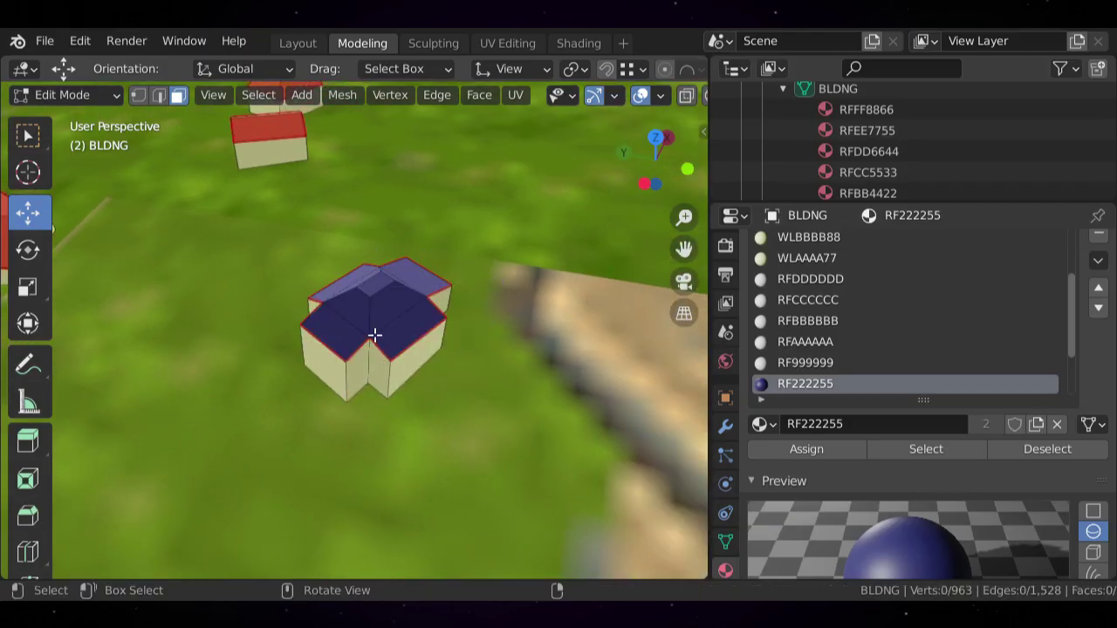
left_click(390, 333)
key("ctrl+l")
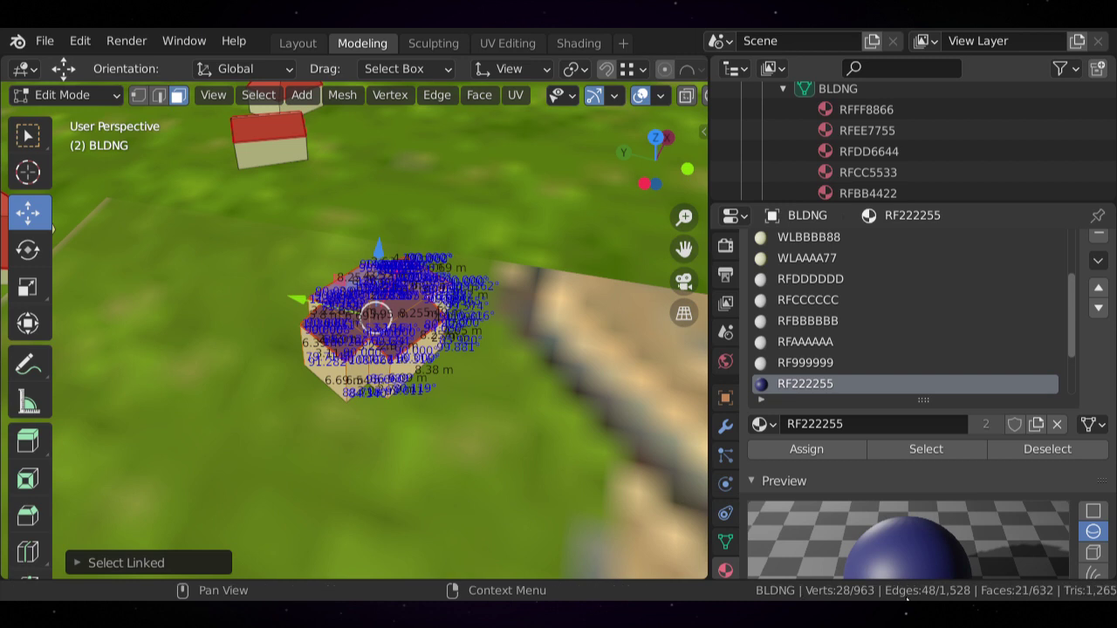
left_click(474, 408)
scroll(454, 354, "up", 3)
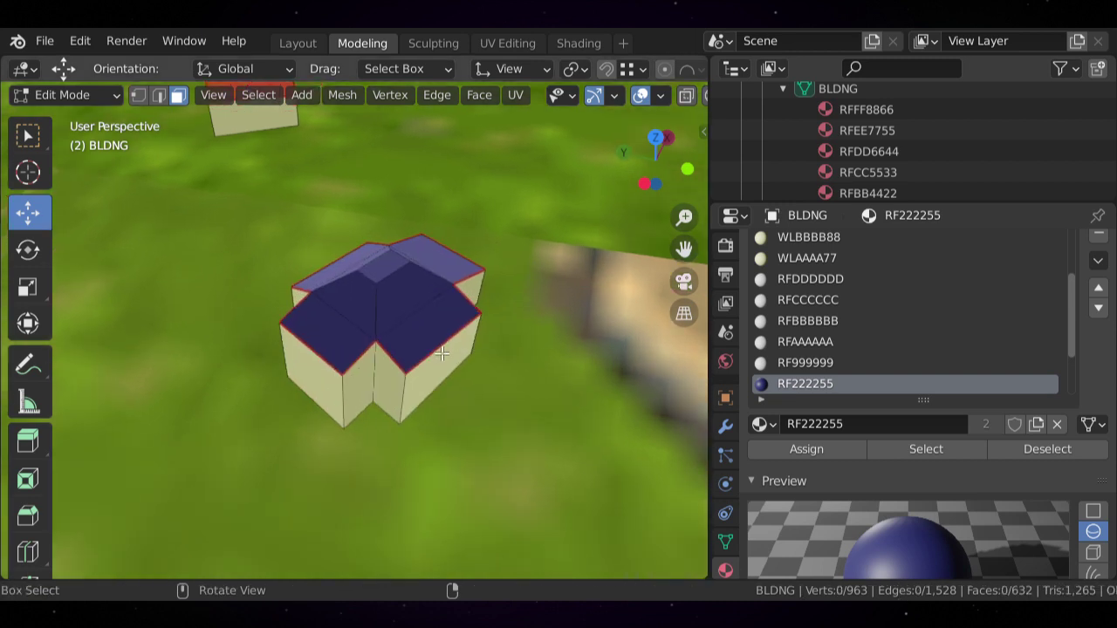
- Loop-select the roof and side-wall faces of the cross-shaped house's four wings and delete them, keeping the end walls and central roof
middle_click_drag(454, 336, 278, 385)
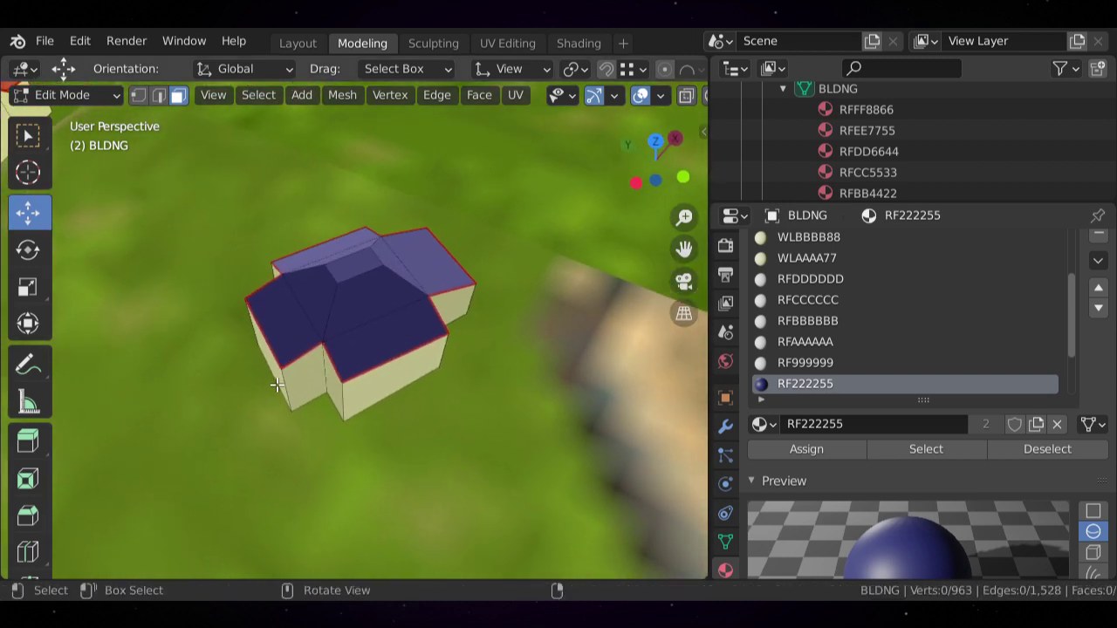
left_click(330, 363, "alt")
left_click(254, 292, "alt+shift")
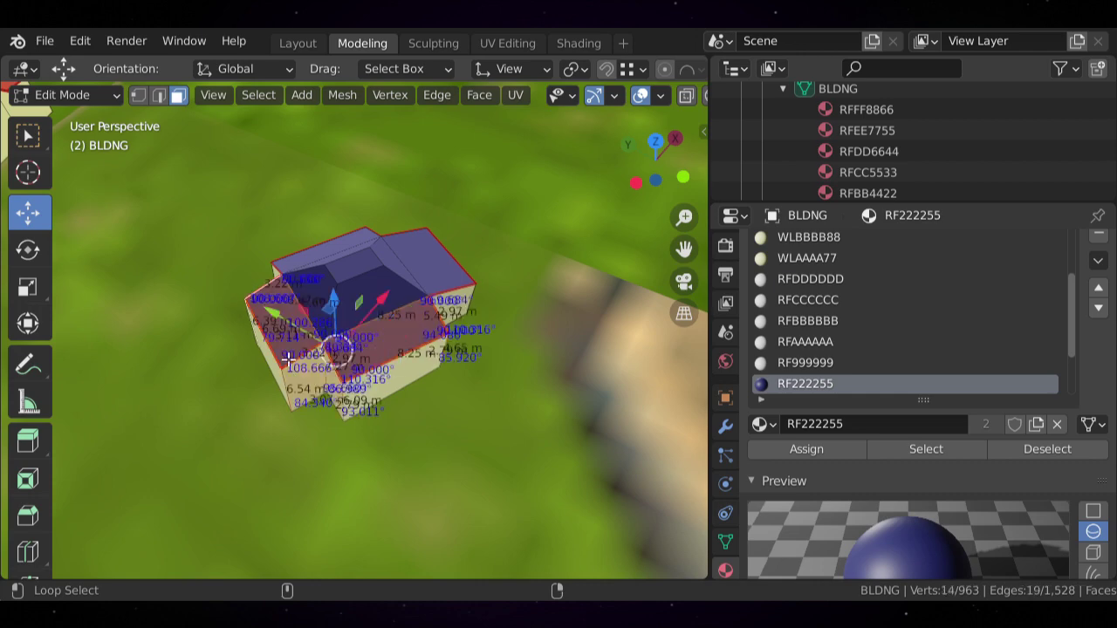
middle_click_drag(249, 242, 354, 246)
middle_click_drag(206, 297, 313, 278, "shift")
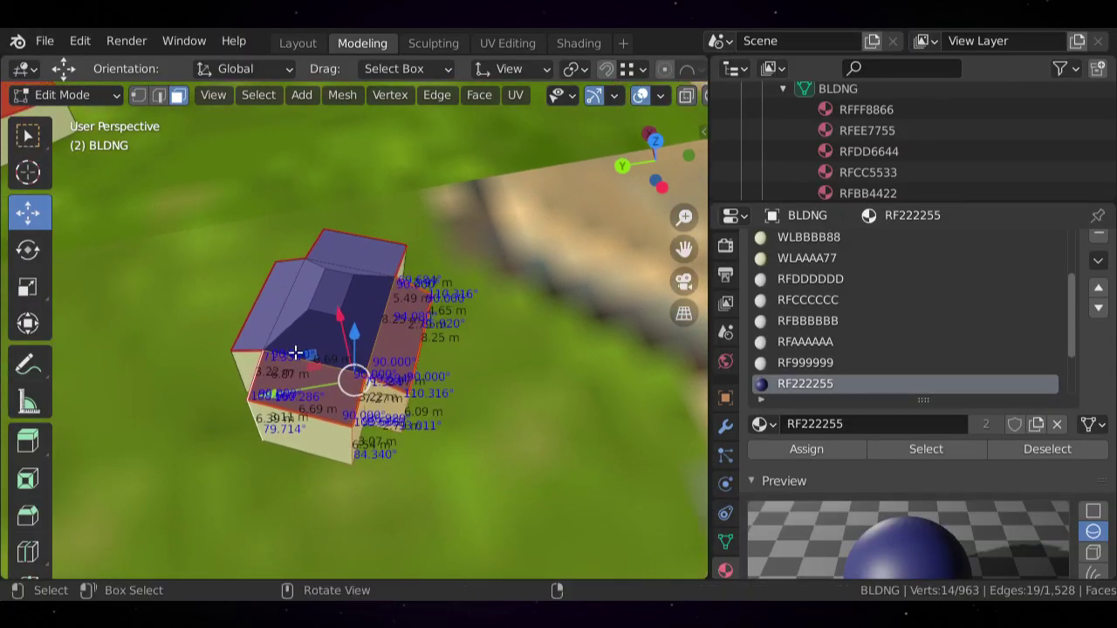
left_click(242, 351, "alt+shift")
left_click(395, 261, "alt+shift")
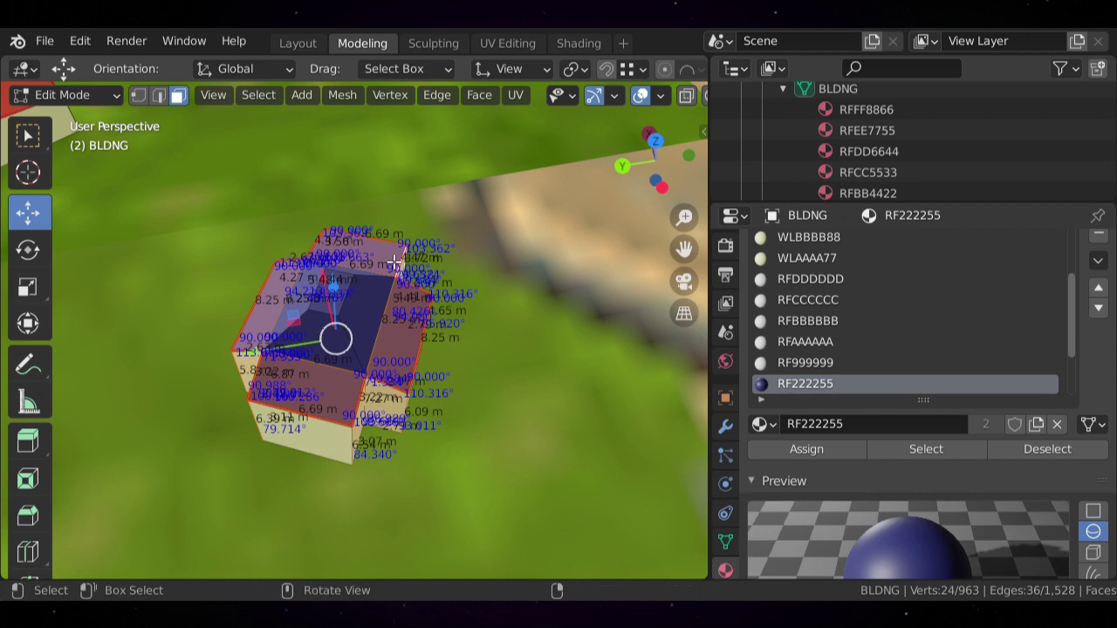
key("x")
left_click(394, 262)
- Select the four detached end walls one by one to check their dimensions and materials, and clear the selection
middle_click_drag(394, 261, 331, 305)
left_click(275, 341)
left_click(441, 348, "shift")
left_click(429, 269, "shift")
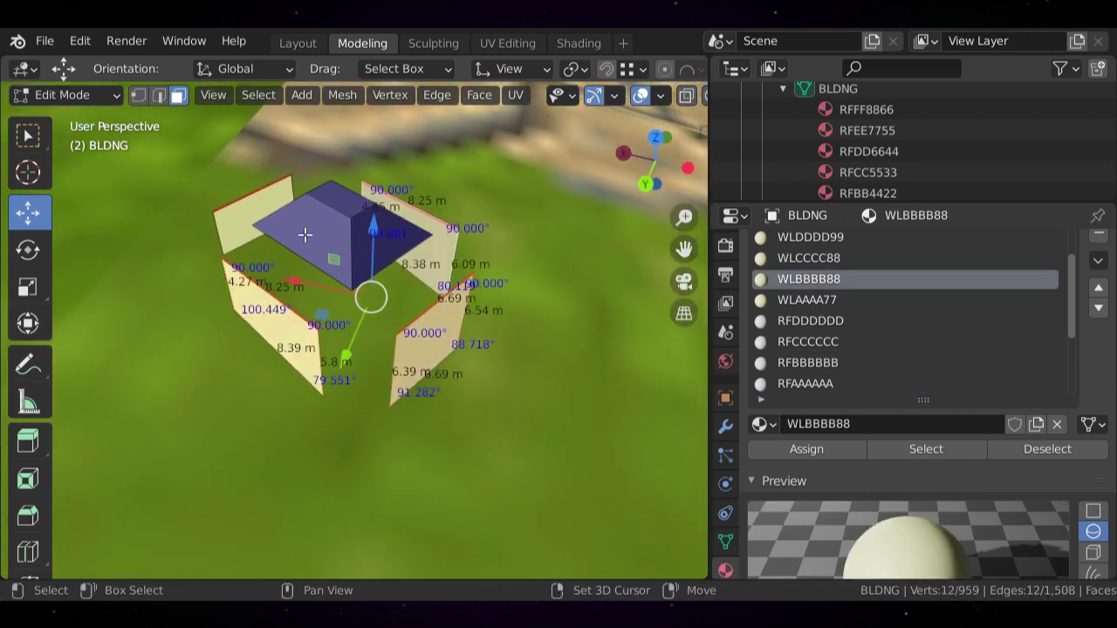
left_click(244, 217, "shift")
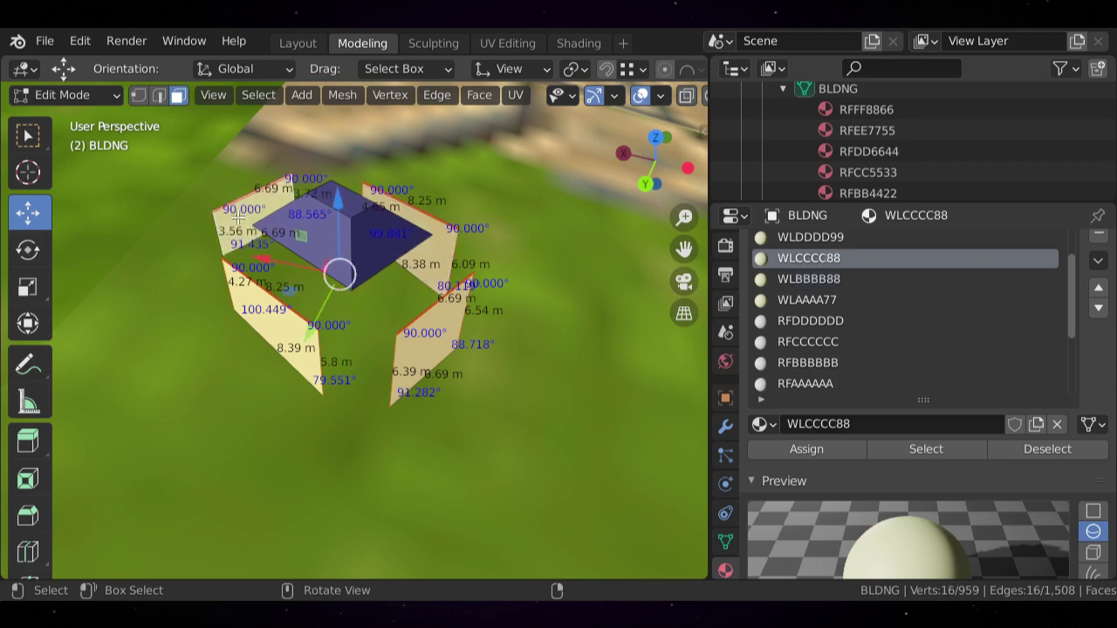
key("alt+a")
middle_click_drag(238, 218, 349, 309)
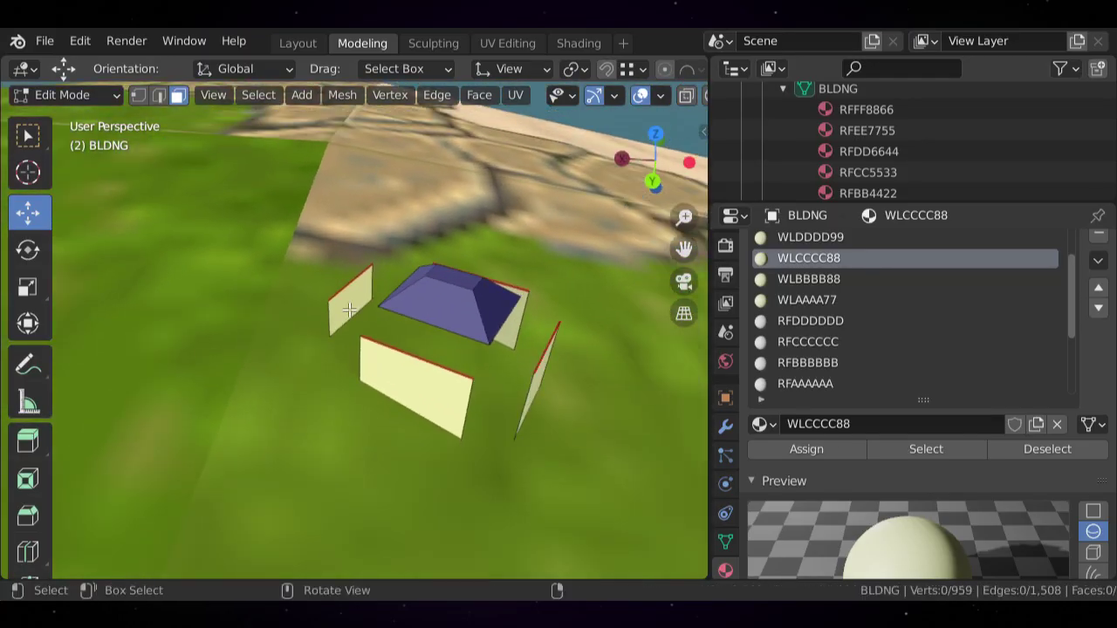
- Select the flat top face of the detached blue roof and align the orthographic top view to it
key("KP_7")
middle_click_drag(281, 468, 410, 250, "shift")
middle_click_drag(421, 347, 408, 393, "shift")
key("l")
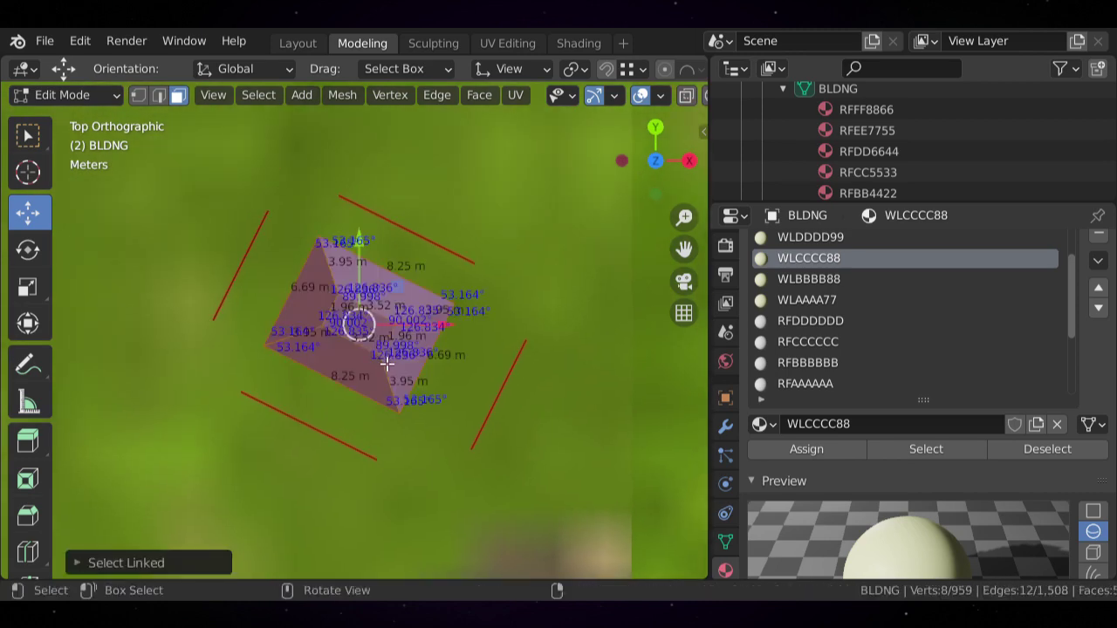
key("alt+a")
left_click(370, 335)
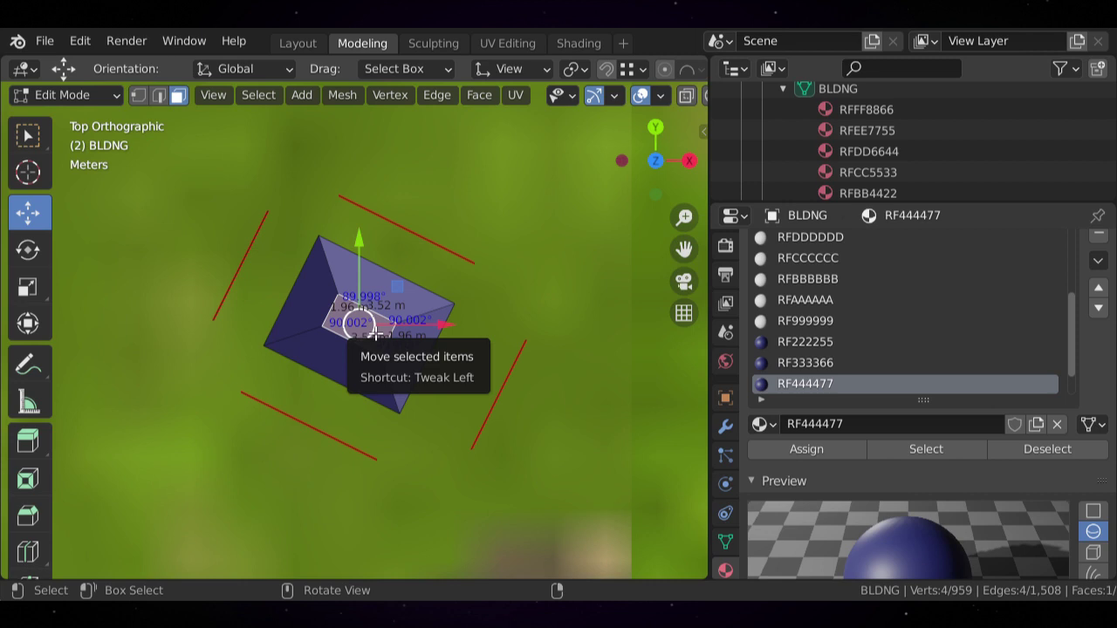
key("shift")
key("shift+KP_7")
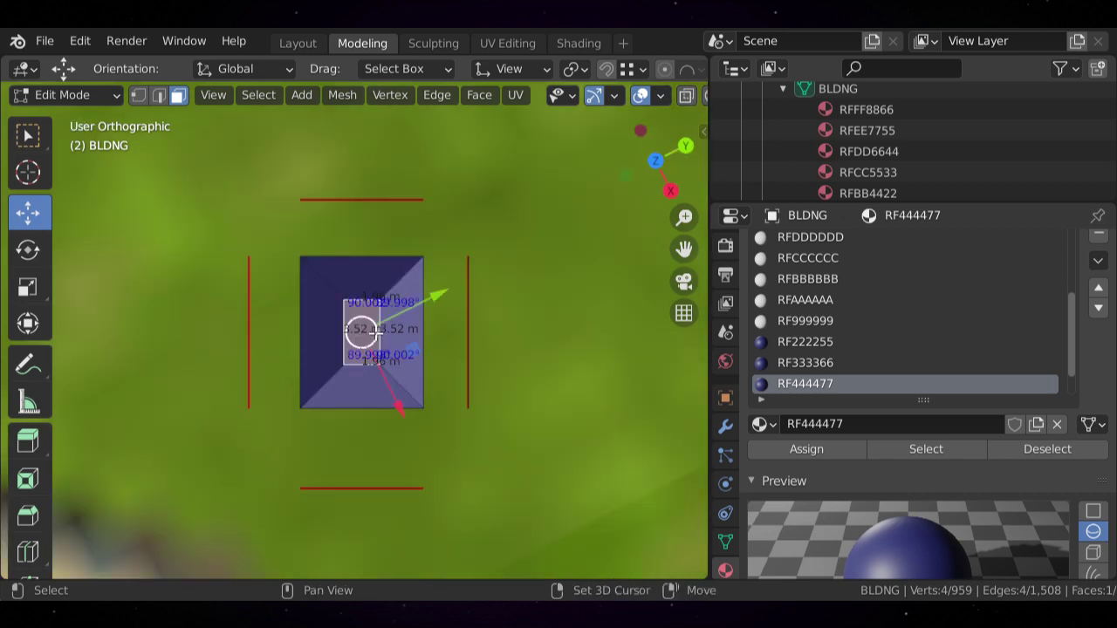
scroll(332, 335, "down", 3)
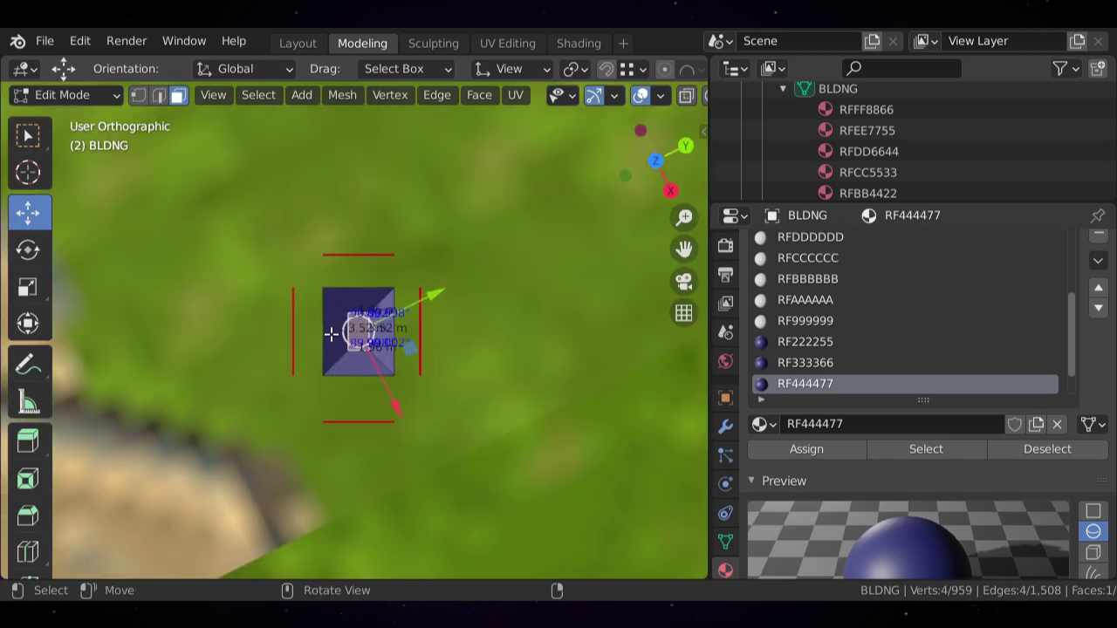
scroll(344, 338, "up", 3)
- Align the view to one detached end wall, and realign it to the blue roof's flat top face
middle_click_drag(358, 332, 425, 283)
left_click(310, 472)
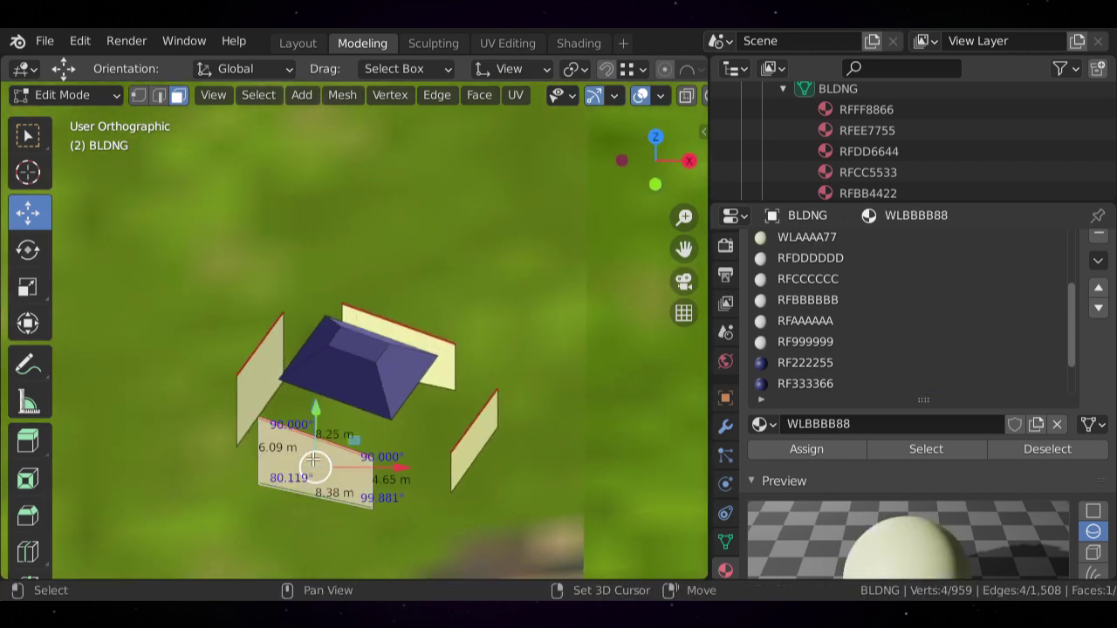
key("shift+KP_7")
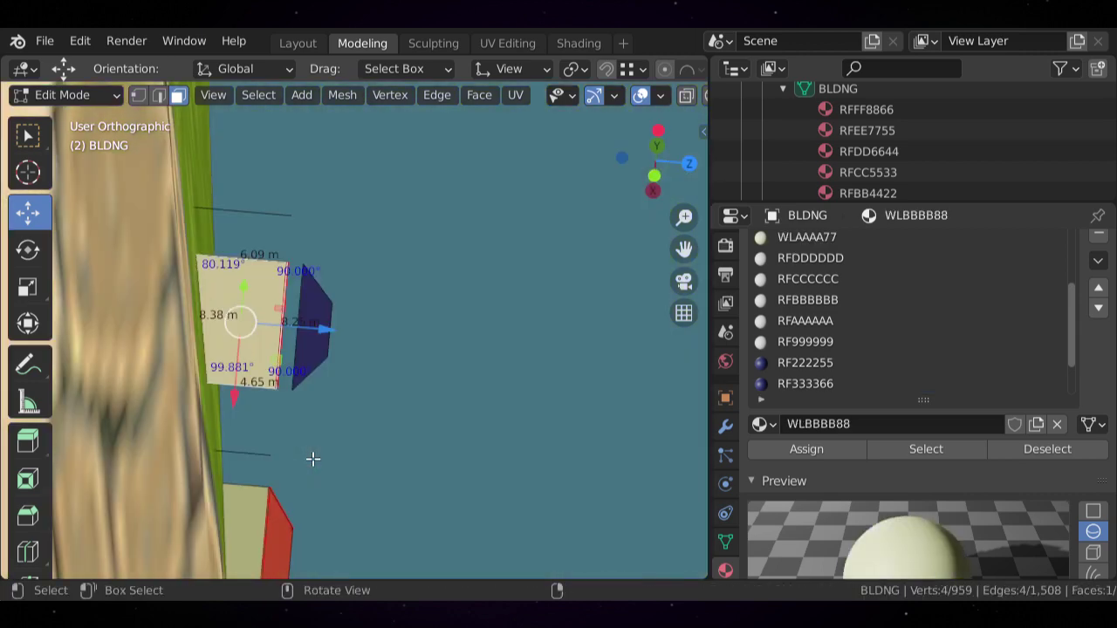
middle_click_drag(313, 458, 330, 248)
left_click(334, 333)
key("shift+KP_7")
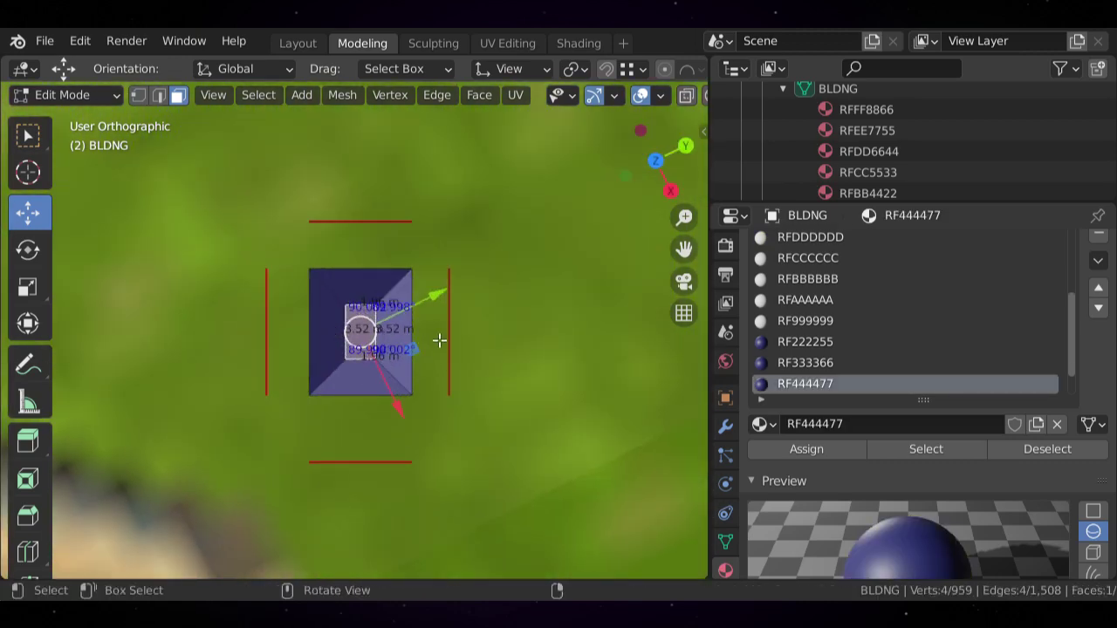
- Select all linked faces of the blue roof and scale it up uniformly to about 11.4 by 14 m
scroll(421, 352, "up", 4)
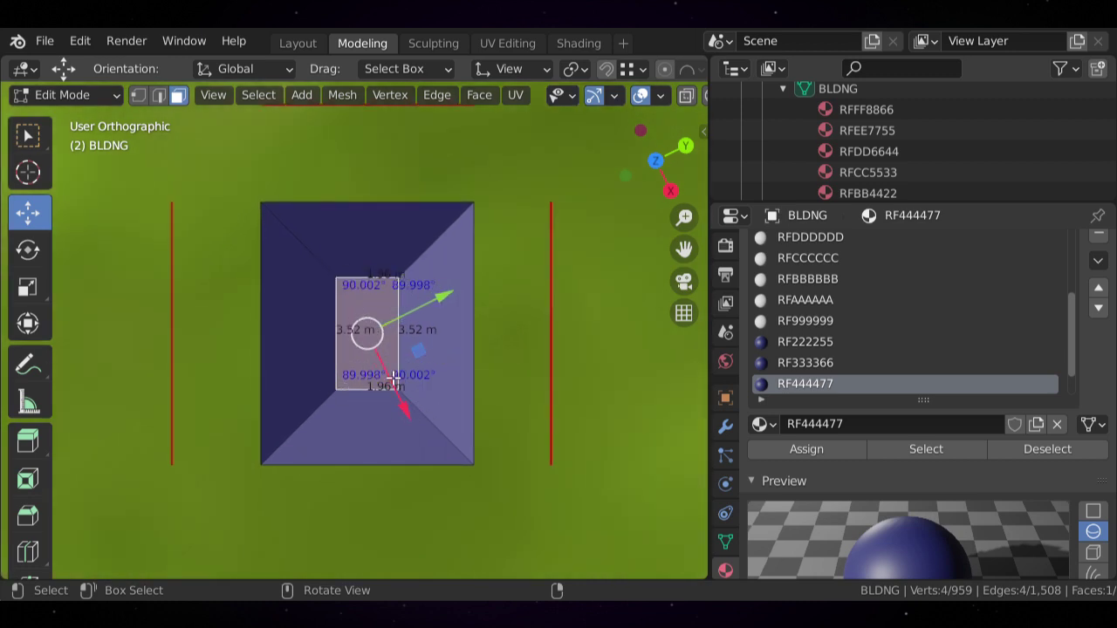
scroll(394, 377, "down", 3)
scroll(438, 405, "down", 1)
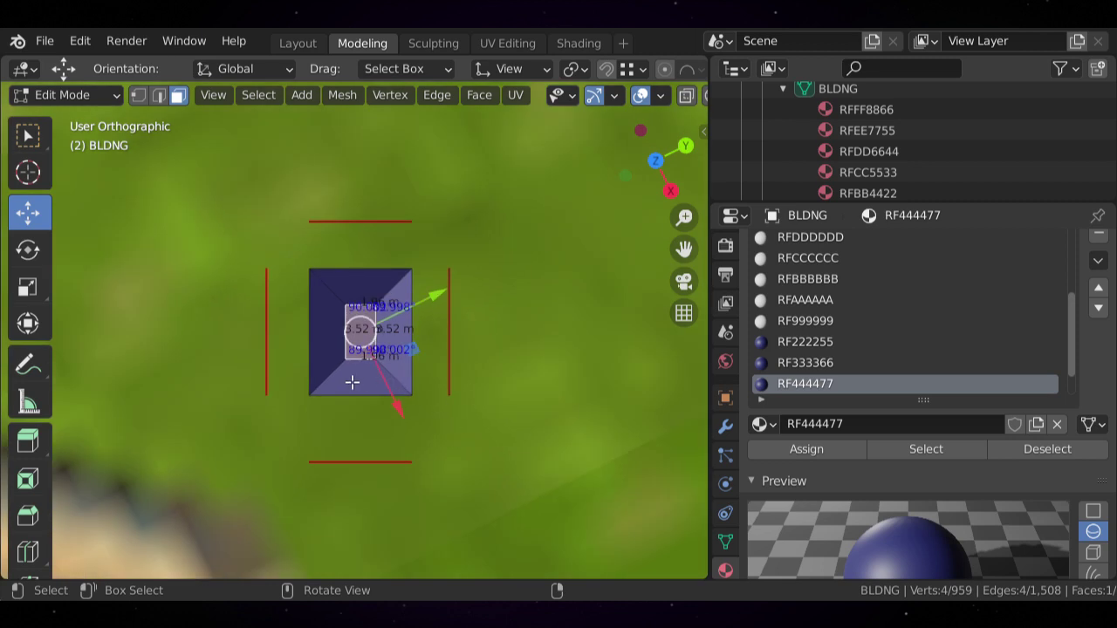
key("l")
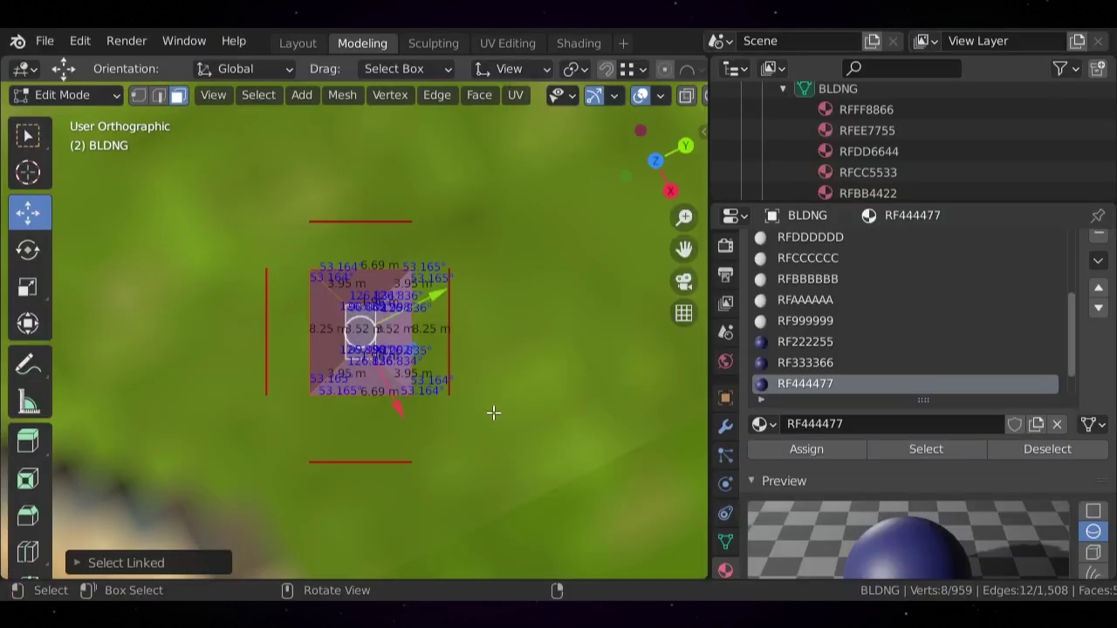
key("s")
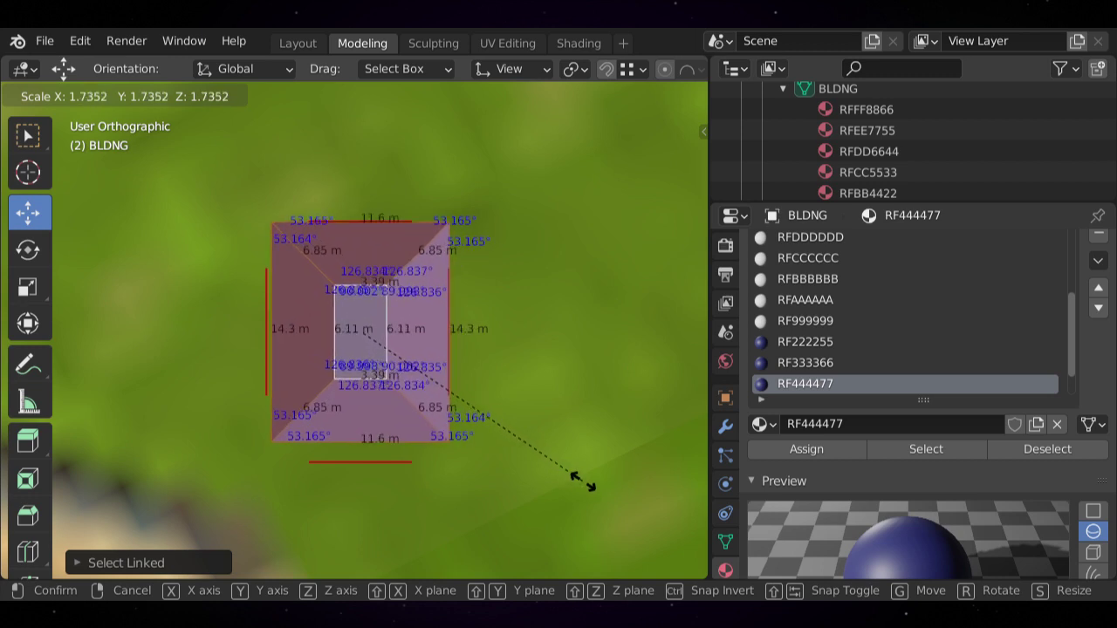
left_click(576, 481)
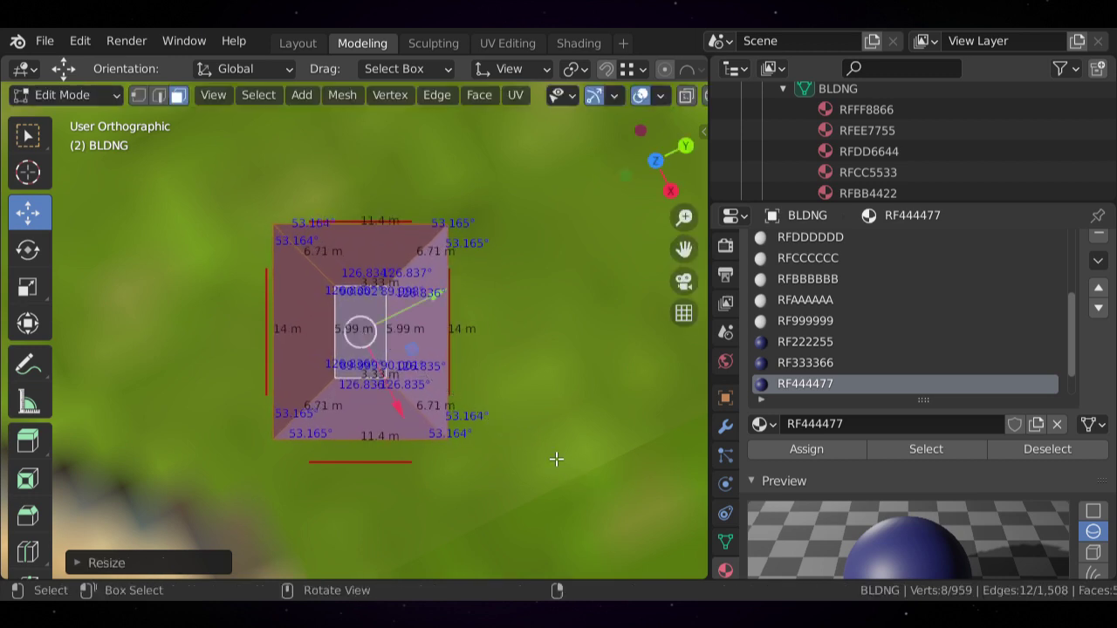
- Move the blue roof about 0.44 m to centre it between the end walls and enlarge it to about 12.1 by 14.9 m
key("g")
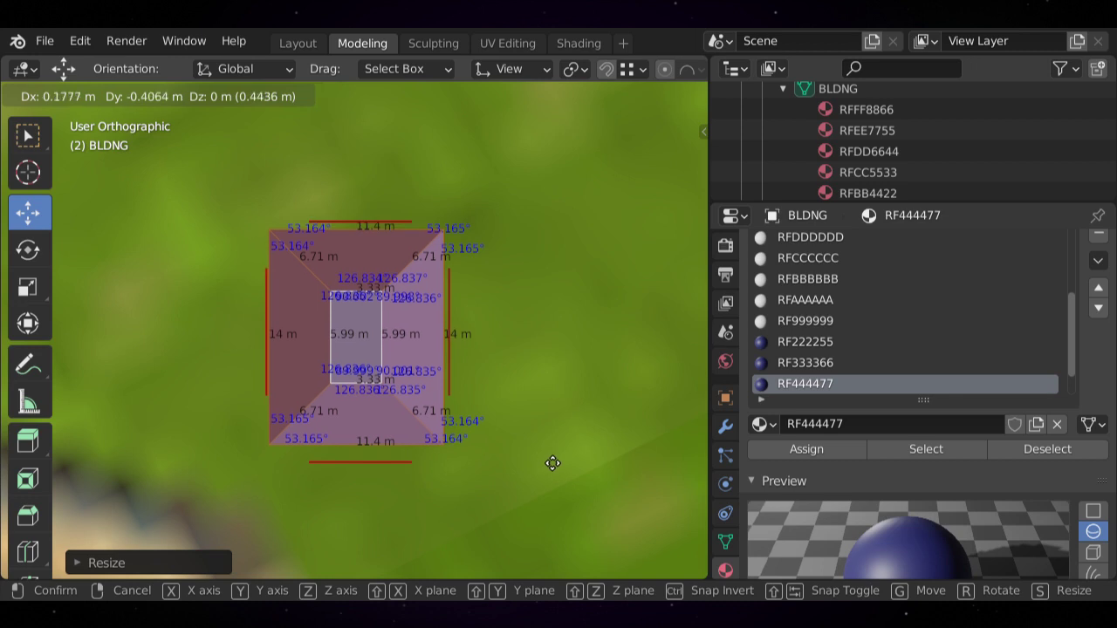
left_click(553, 463)
key("s")
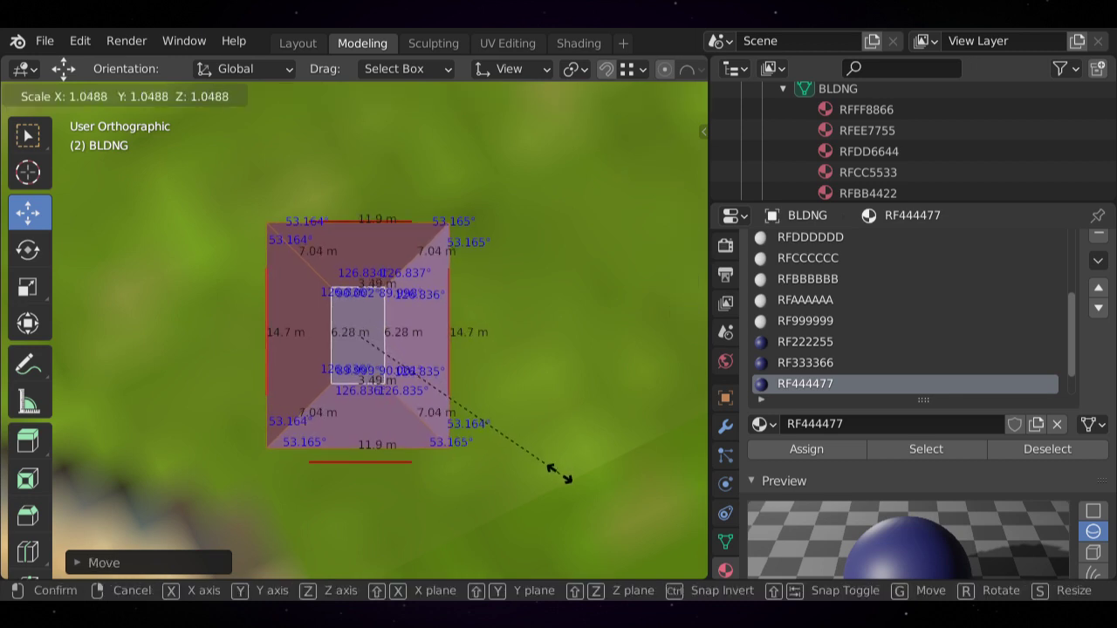
left_click(562, 475)
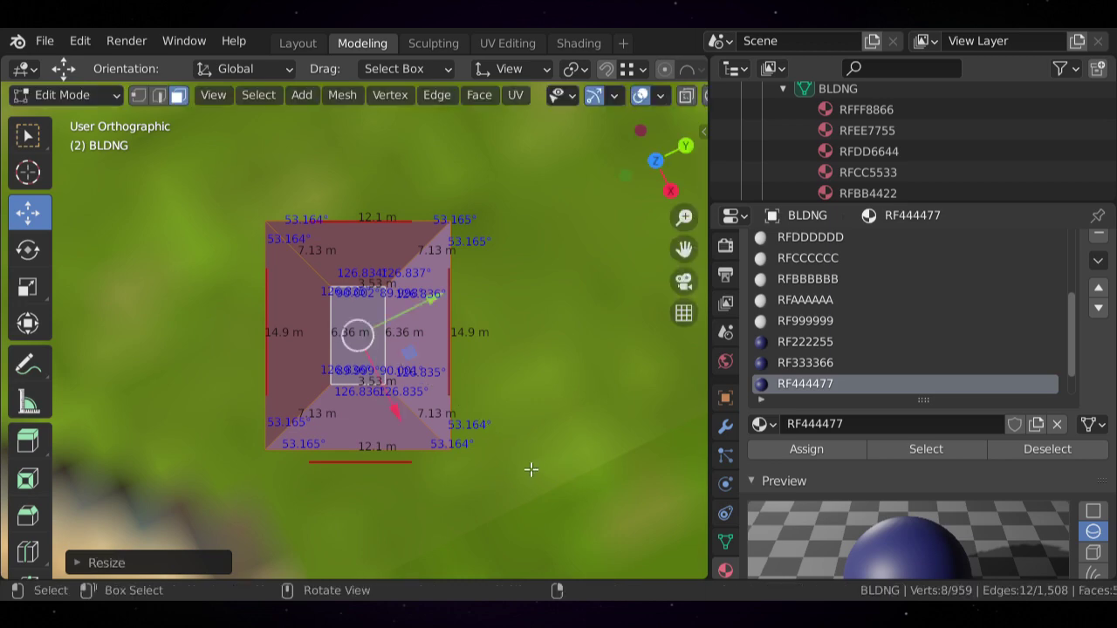
- Move the blue roof's short eave edge nearest the uncovered end wall outward along the view's Y axis to meet that wall, and clear the selection
scroll(454, 471, "up", 2)
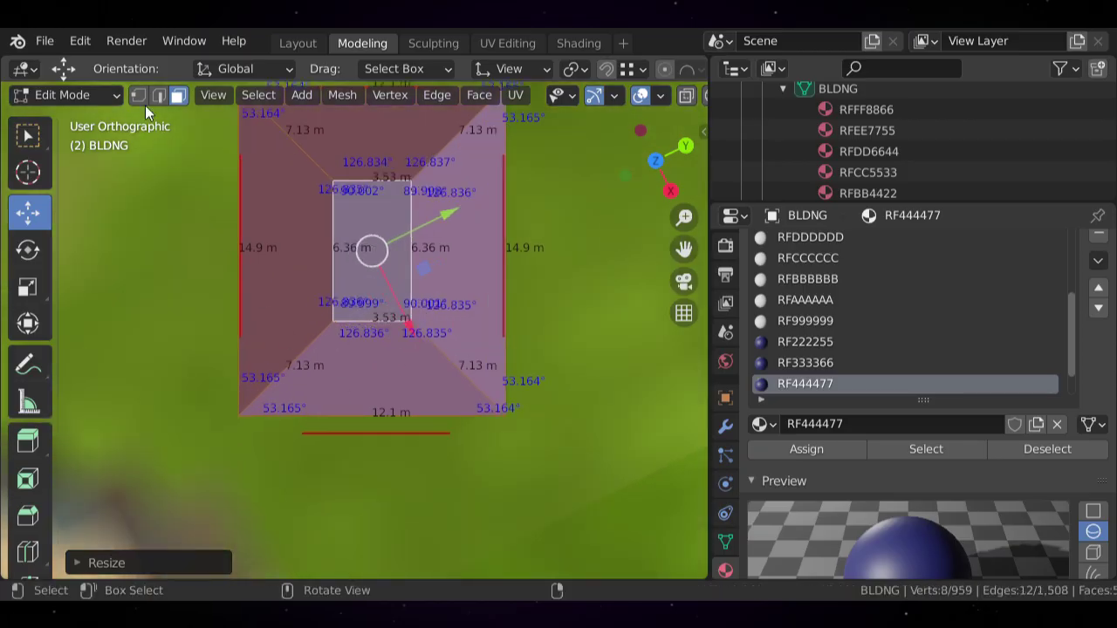
left_click(159, 95)
left_click(385, 416)
scroll(375, 414, "down", 2)
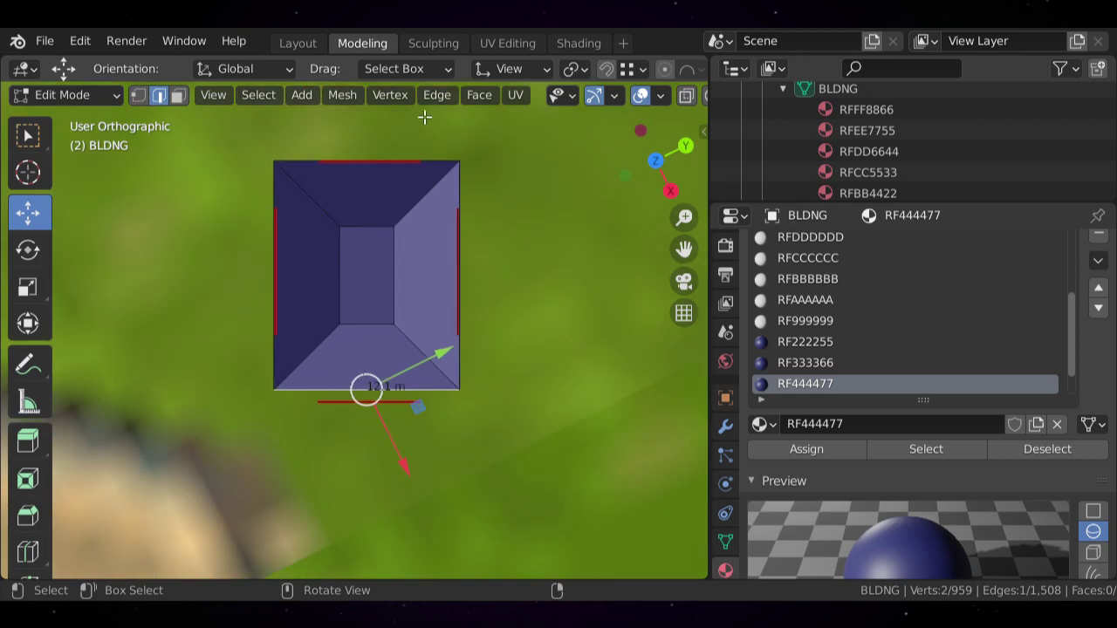
key("g")
key("x")
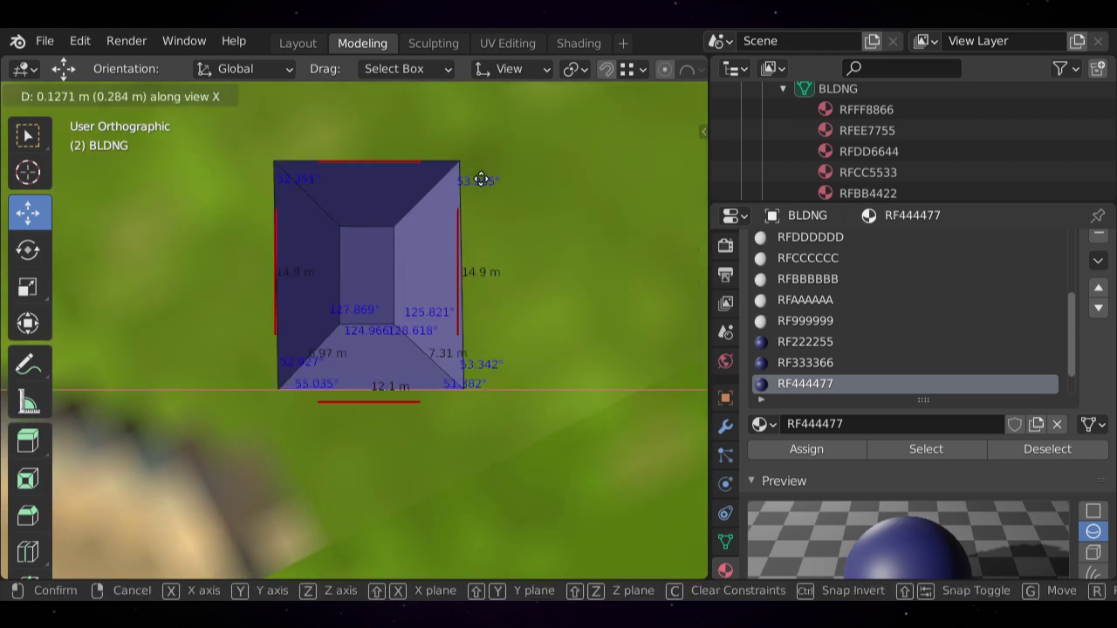
key("y")
left_click(469, 180)
key("alt+a")
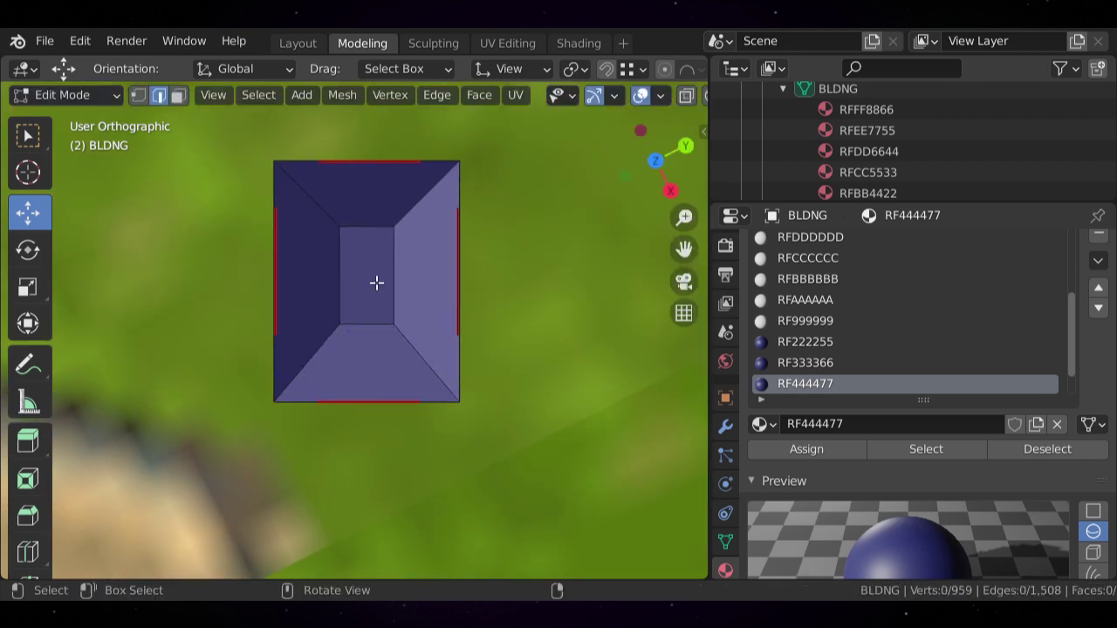
- Extend the end wall sideways by snapping its near vertical edge to the blue roof's corner
scroll(376, 282, "down", 3)
middle_click_drag(229, 366, 329, 336)
middle_click_drag(330, 379, 356, 357, "shift")
scroll(389, 331, "up", 4)
middle_click_drag(356, 357, 371, 324)
scroll(369, 327, "up", 3)
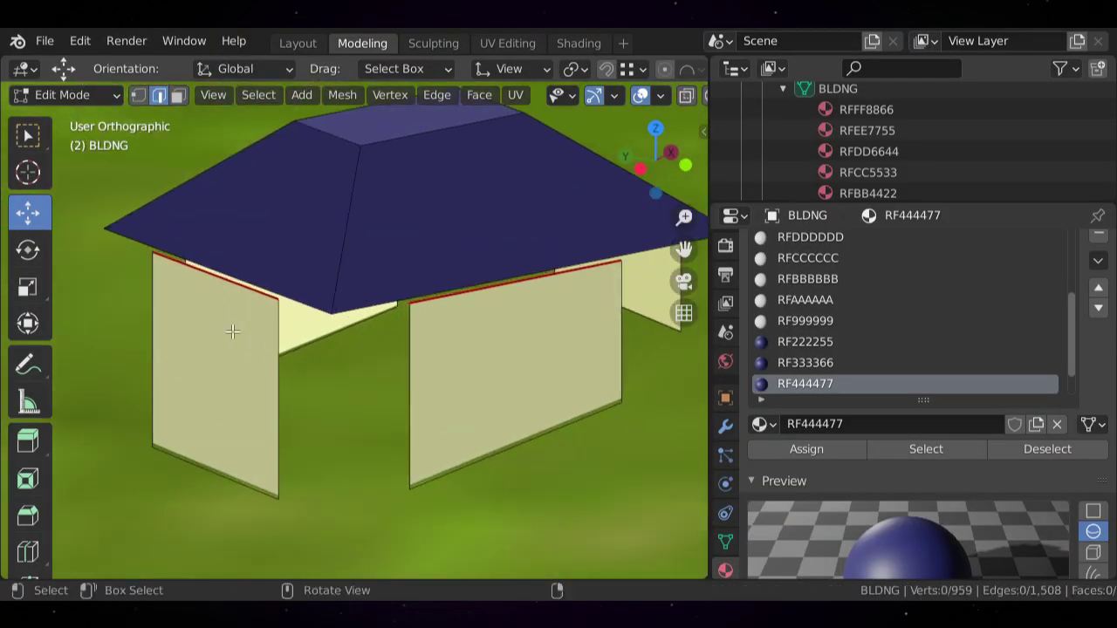
middle_click_drag(233, 333, 282, 289)
left_click(138, 95)
left_click(365, 298)
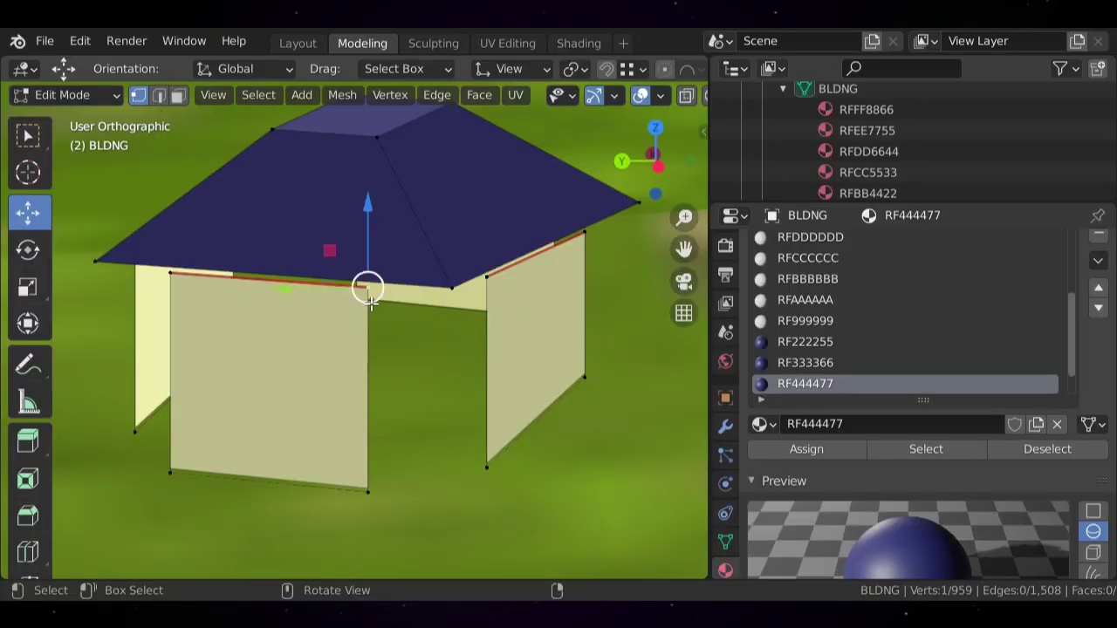
scroll(384, 383, "down", 2)
middle_click_drag(364, 379, 362, 354)
scroll(361, 356, "up", 2)
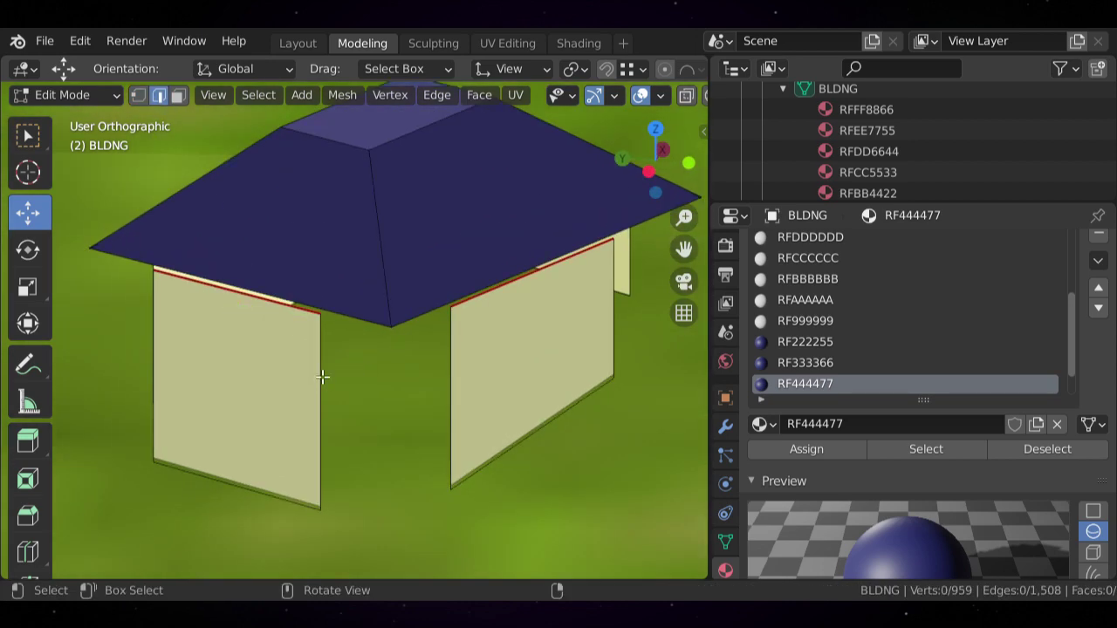
left_click(322, 375)
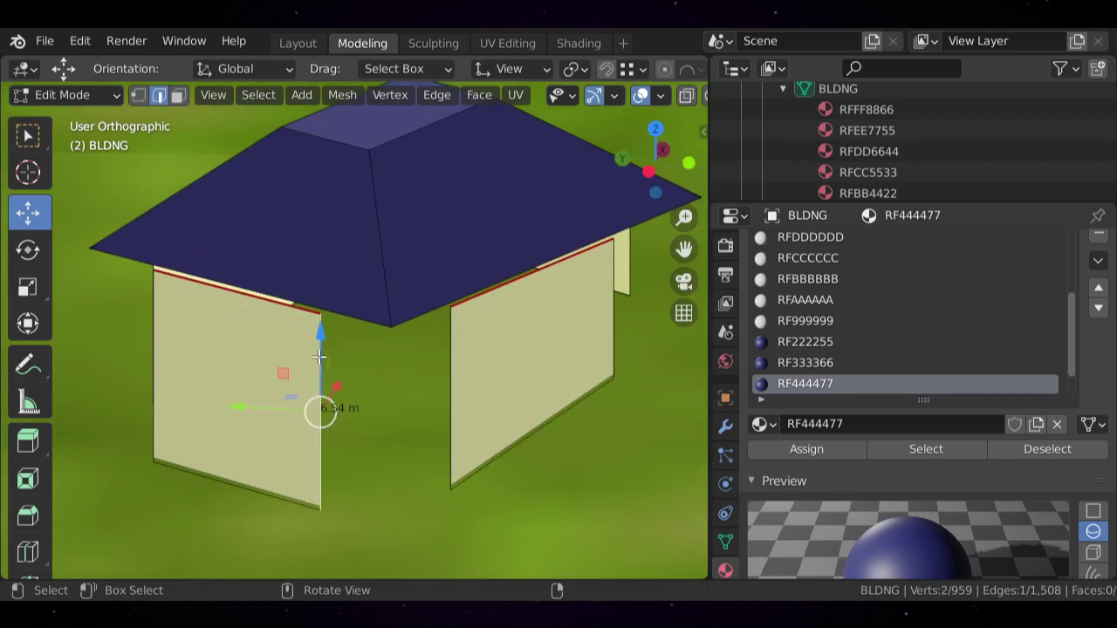
left_click_drag(319, 356, 391, 321)
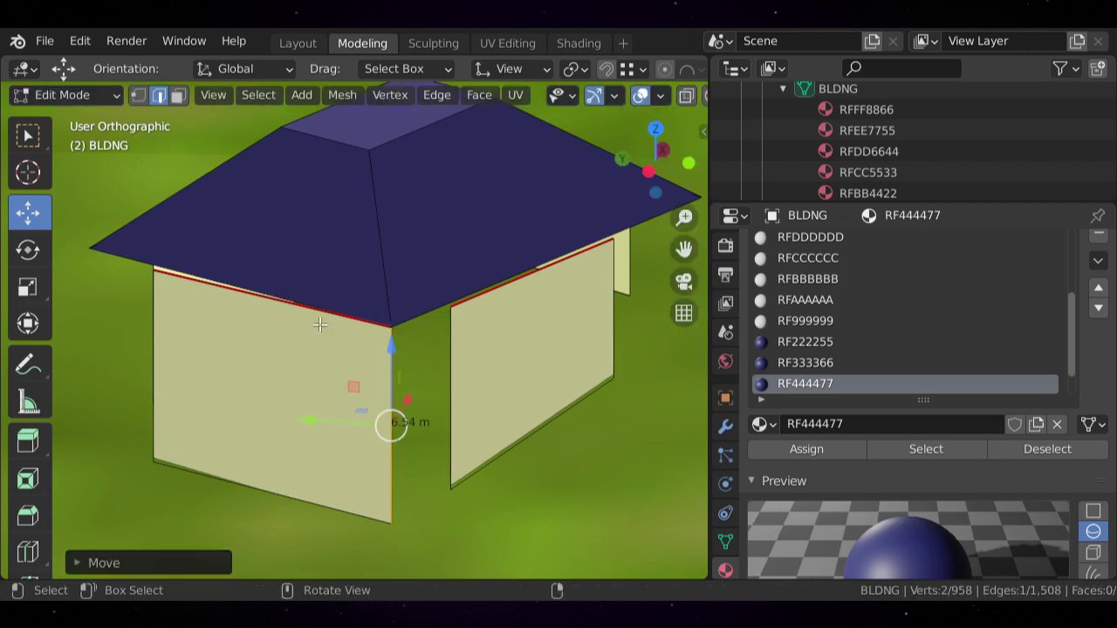
- Snap the opposite vertical edge of the same end wall to the roof's other corner
mouse_move(391, 321)
middle_mouse_down()
mouse_move(367, 303)
mouse_move(375, 329)
middle_mouse_up()
left_click(362, 327)
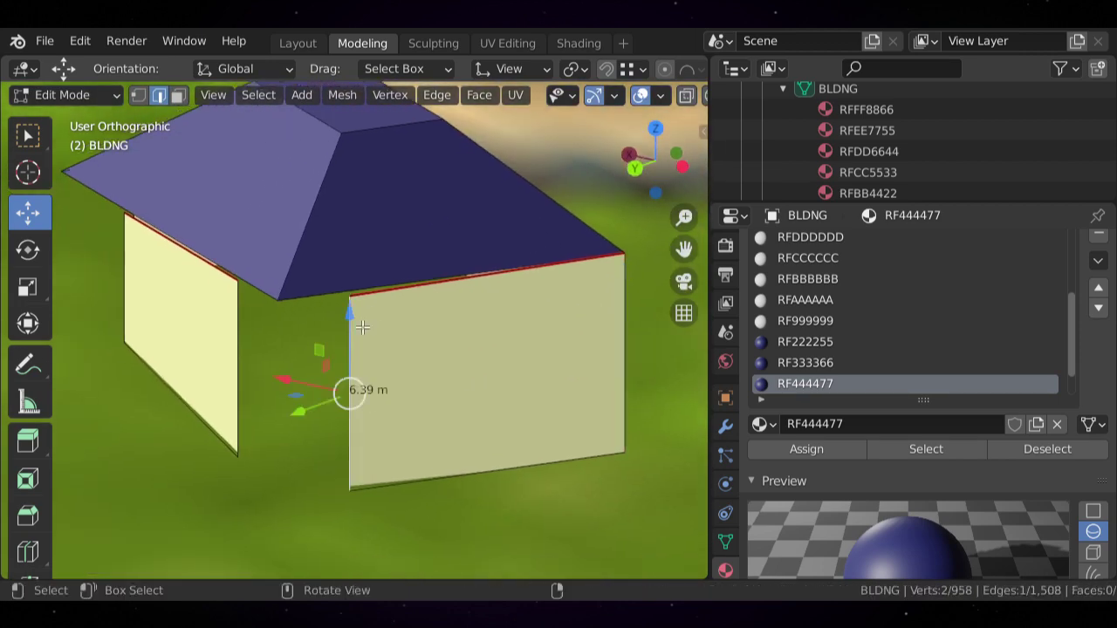
scroll(478, 70, "down", 3)
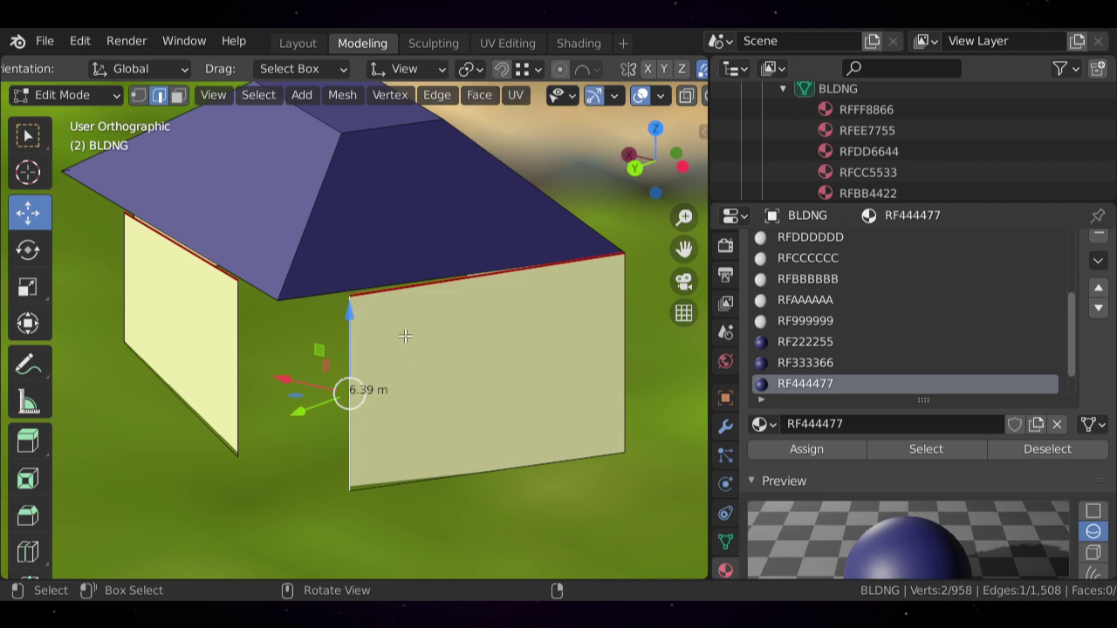
key("g")
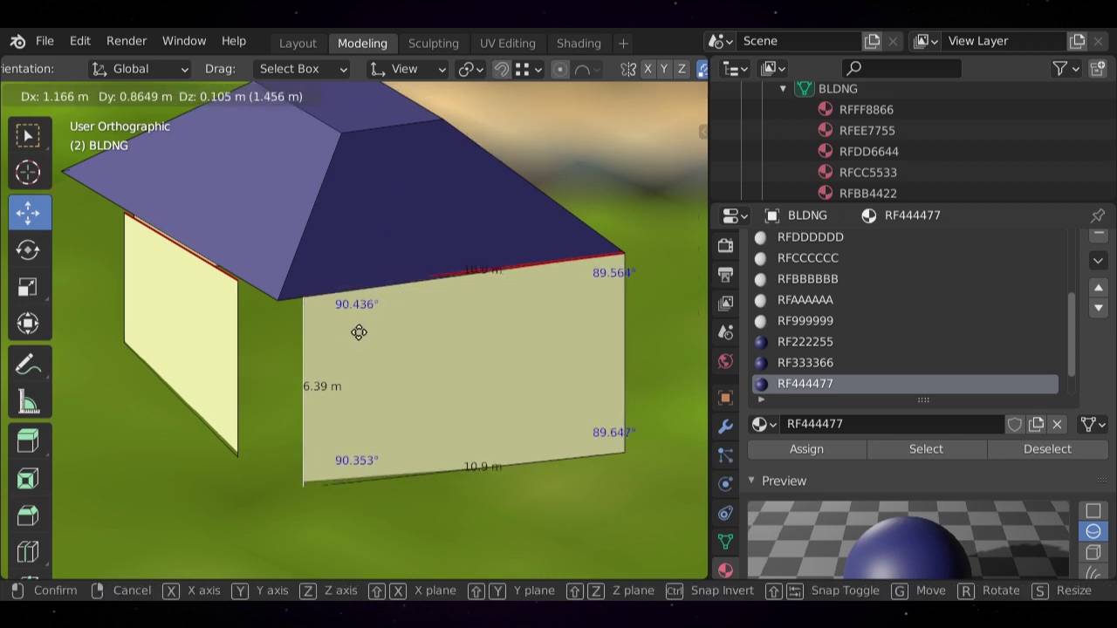
left_click(285, 304, "ctrl")
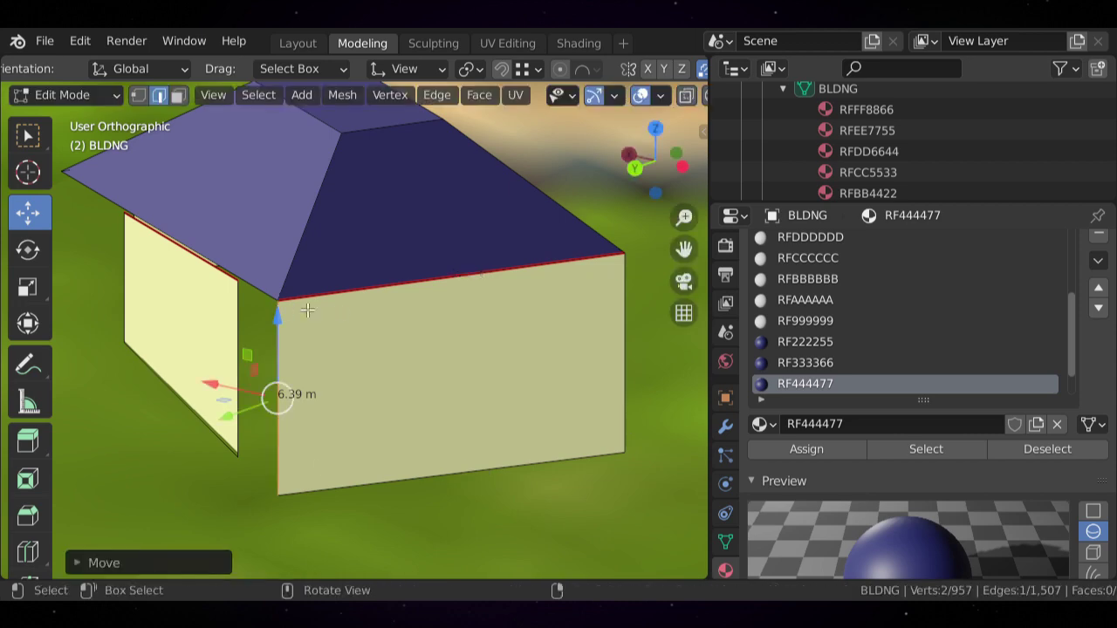
scroll(325, 311, "down", 2)
scroll(309, 302, "up", 2)
key("g")
key("Escape")
- Widen the pale long side wall by snapping its vertical edge farthest from the fitted end wall to the roof corner
scroll(434, 334, "down", 3)
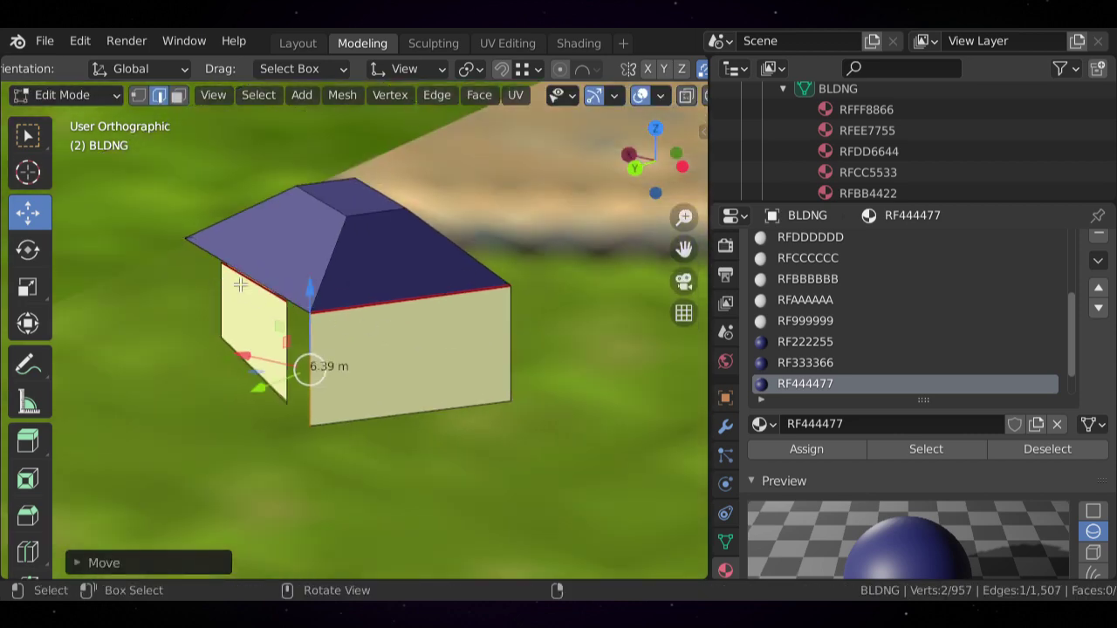
middle_click_drag(239, 284, 371, 329)
scroll(324, 311, "up", 2)
scroll(353, 334, "up", 2)
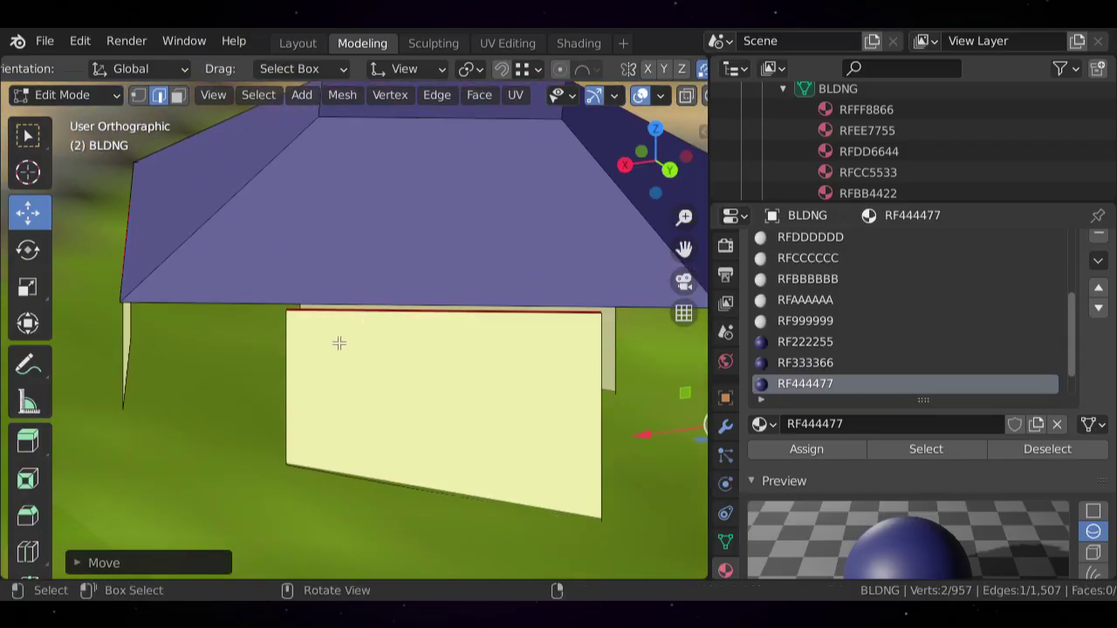
left_click(267, 360)
middle_click_drag(266, 360, 382, 276)
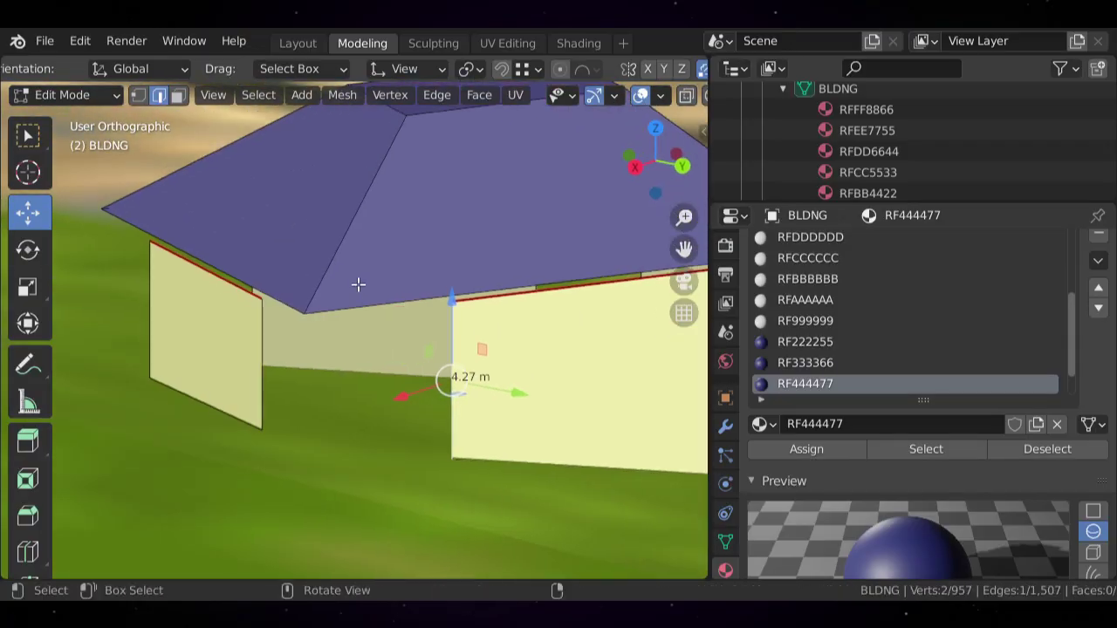
key("g")
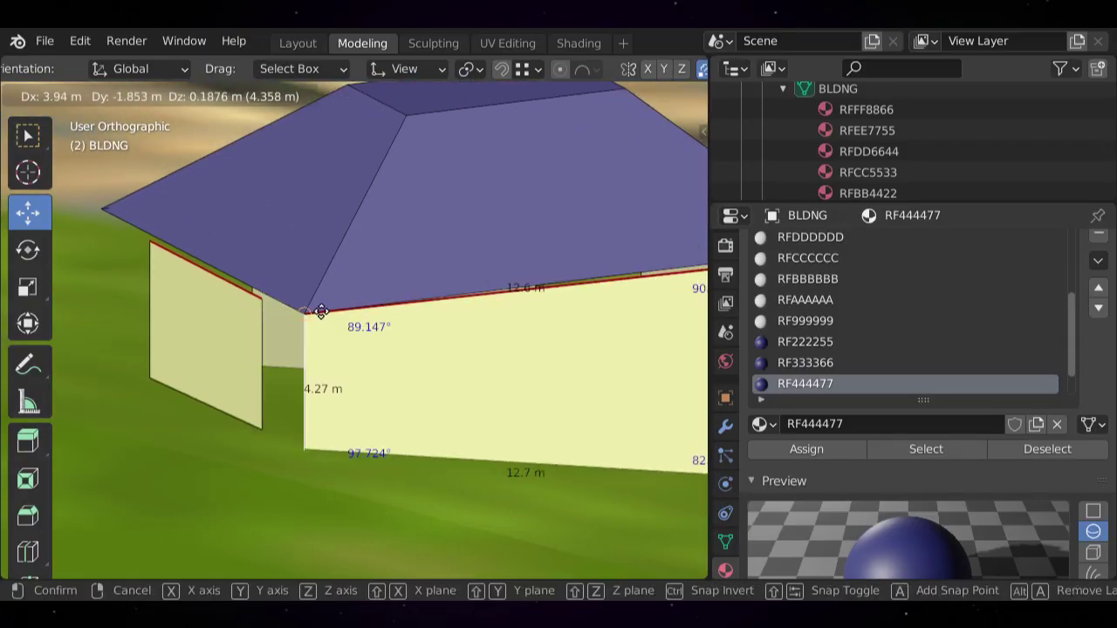
left_click(372, 311)
- Snap the long side wall's remaining vertical edge to the roof corner shared with the fitted end wall
scroll(373, 312, "down", 3)
middle_click_drag(374, 312, 366, 372)
scroll(375, 375, "up", 1)
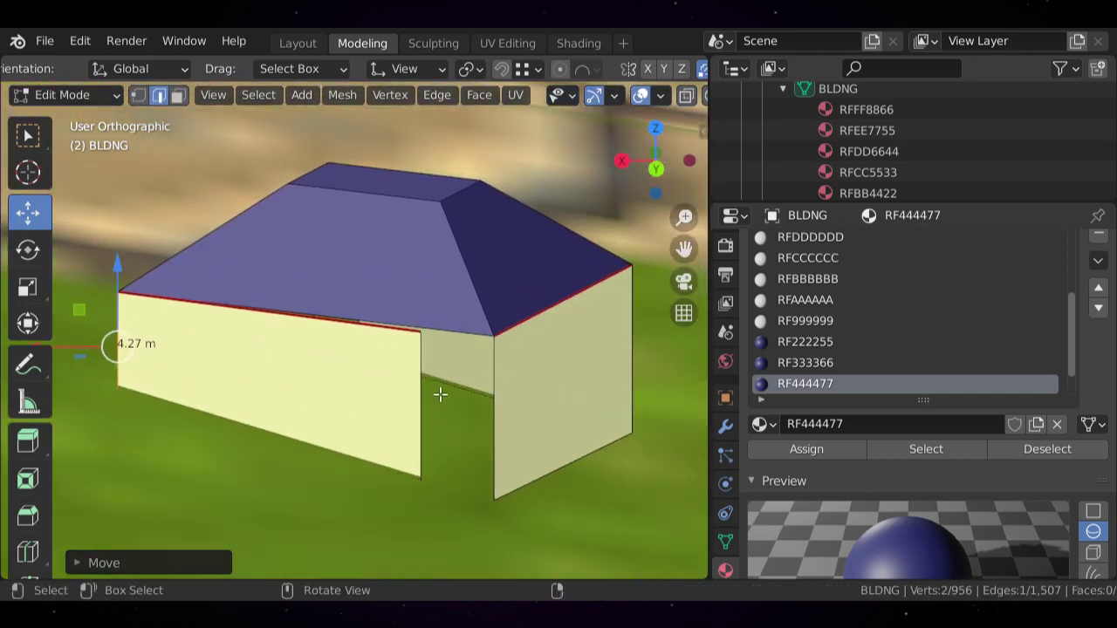
left_click(415, 393)
middle_click_drag(447, 397, 365, 374)
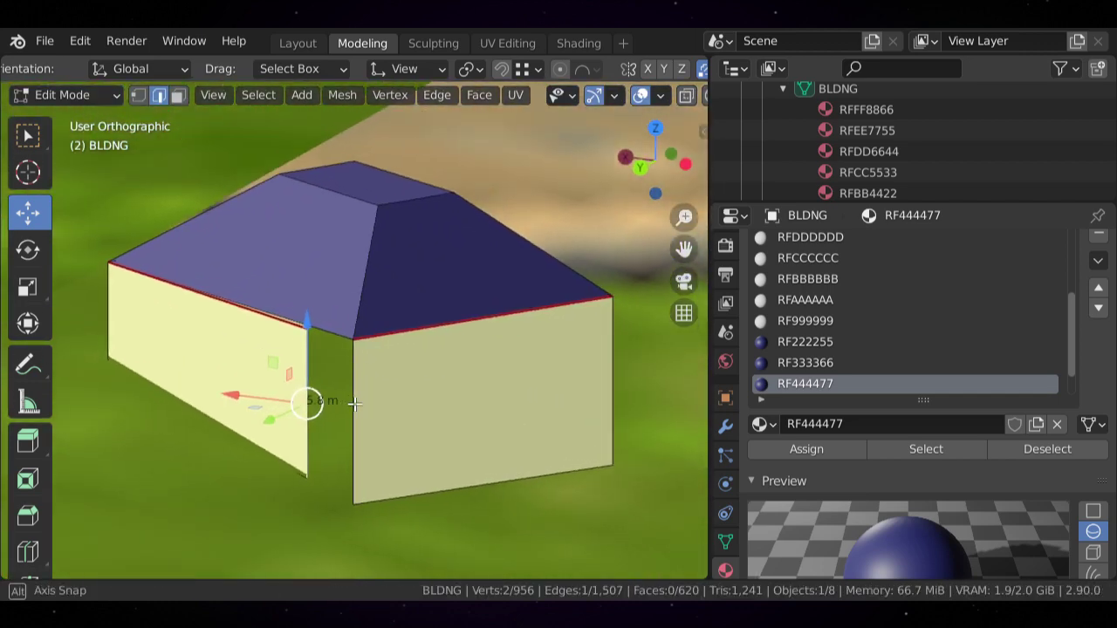
key("g")
left_click(361, 345)
- Lower the long side wall's bottom corner vertex onto the end wall's bottom corner to merge them
middle_click_drag(362, 349, 396, 451)
scroll(397, 451, "up", 2)
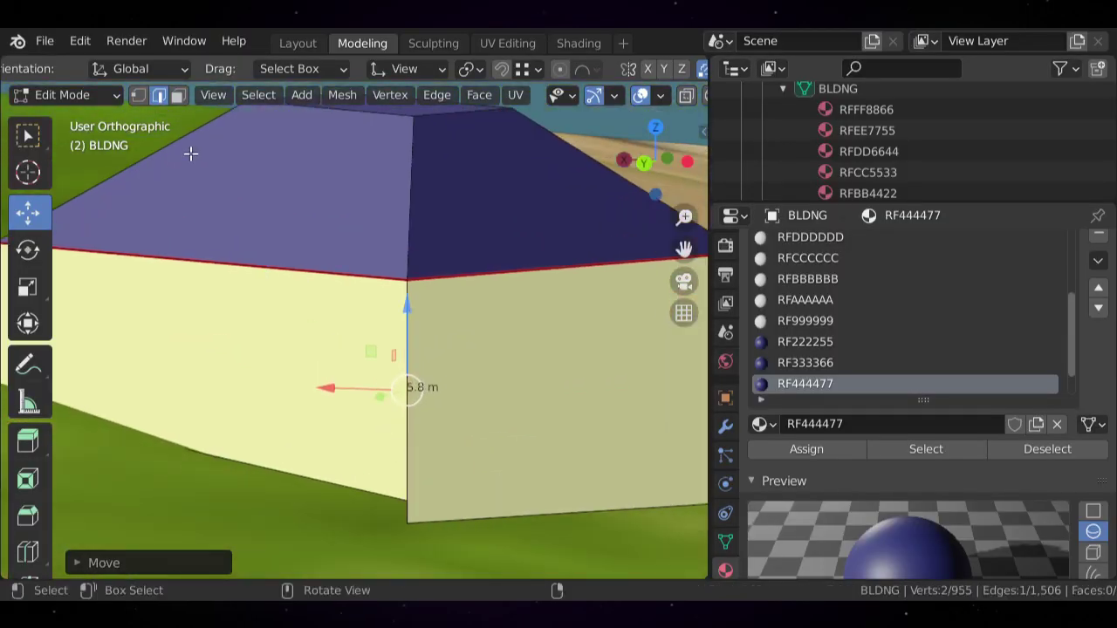
left_click(137, 95)
left_click(407, 502)
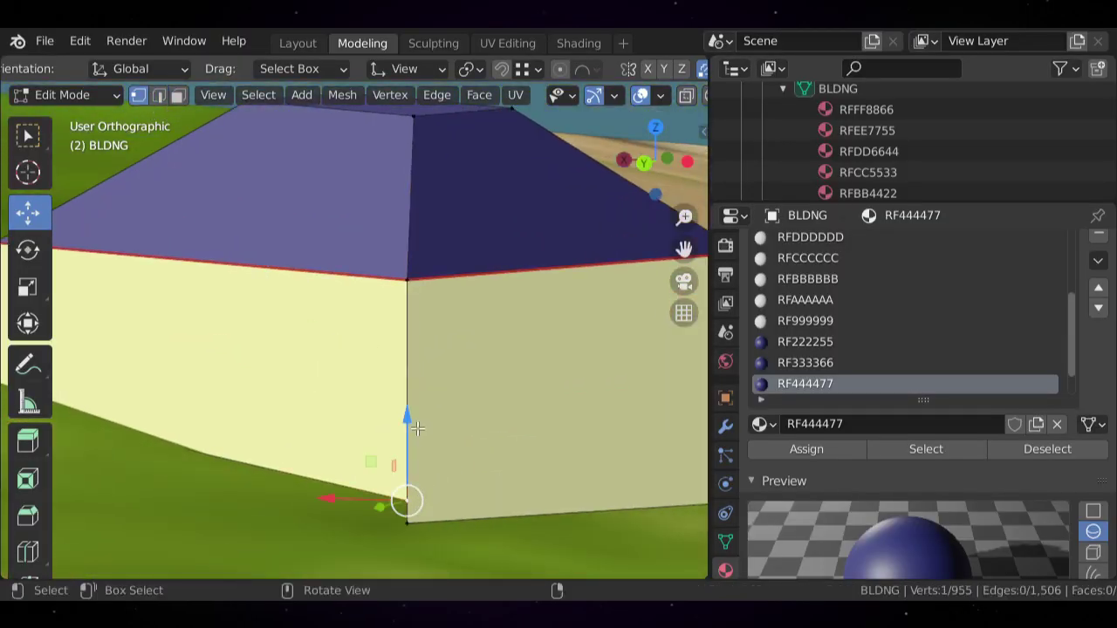
left_click_drag(408, 427, 410, 522)
- Extend the opposite long wall by snapping its vertical edge to the roof corner shared with the fitted end wall
scroll(499, 438, "down", 4)
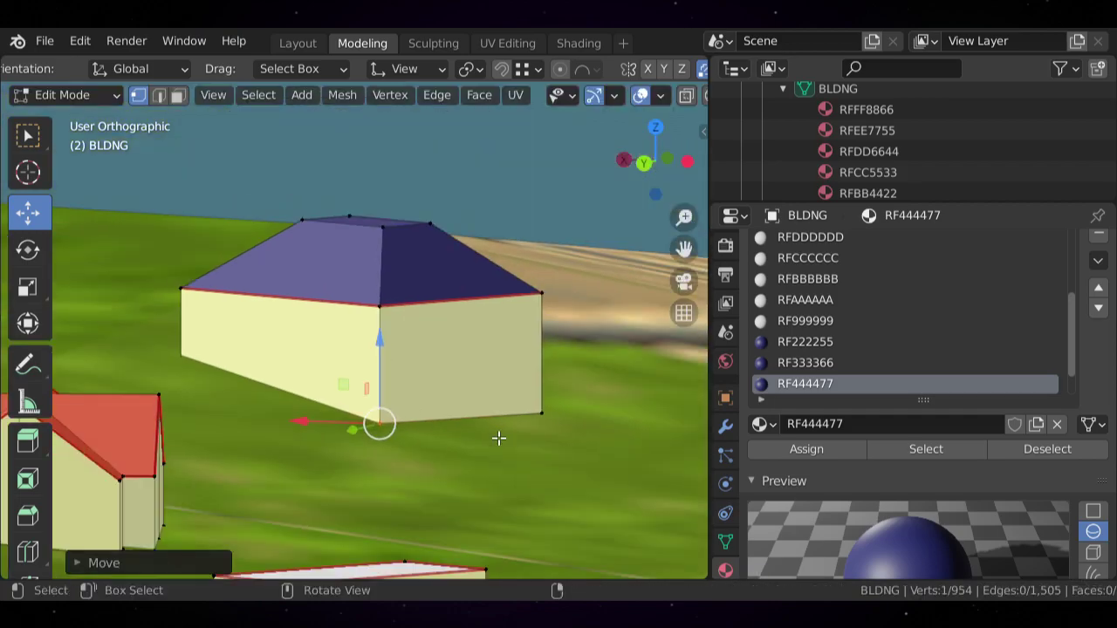
middle_click_drag(498, 438, 205, 449)
middle_click_drag(350, 427, 419, 386, "shift")
middle_click_drag(419, 386, 363, 386)
scroll(334, 364, "up", 3)
key("2")
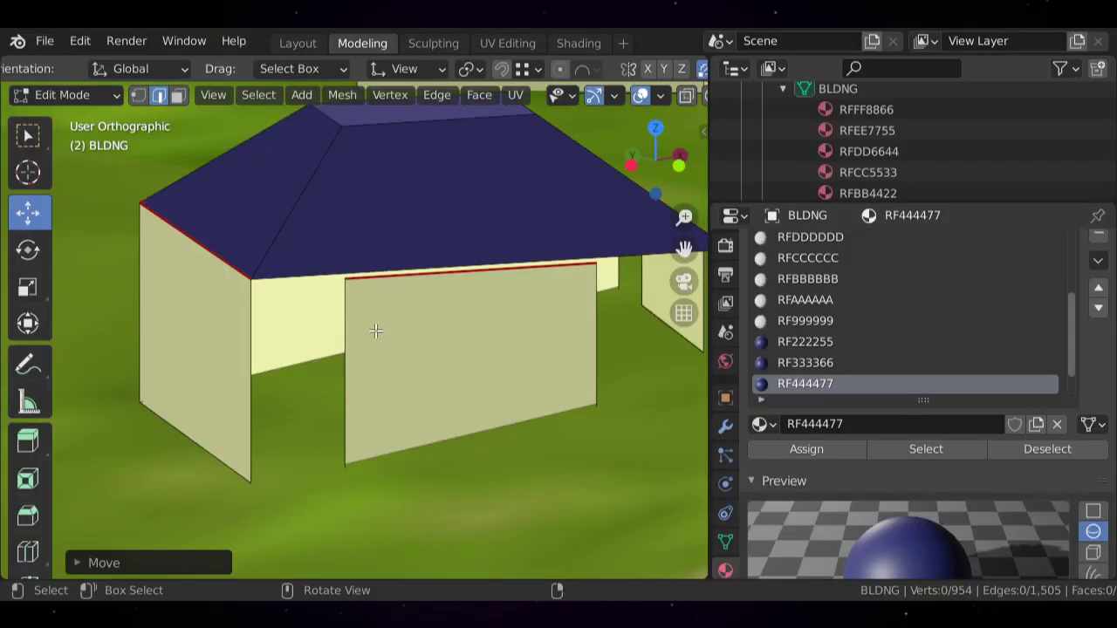
left_click(353, 294)
key("g")
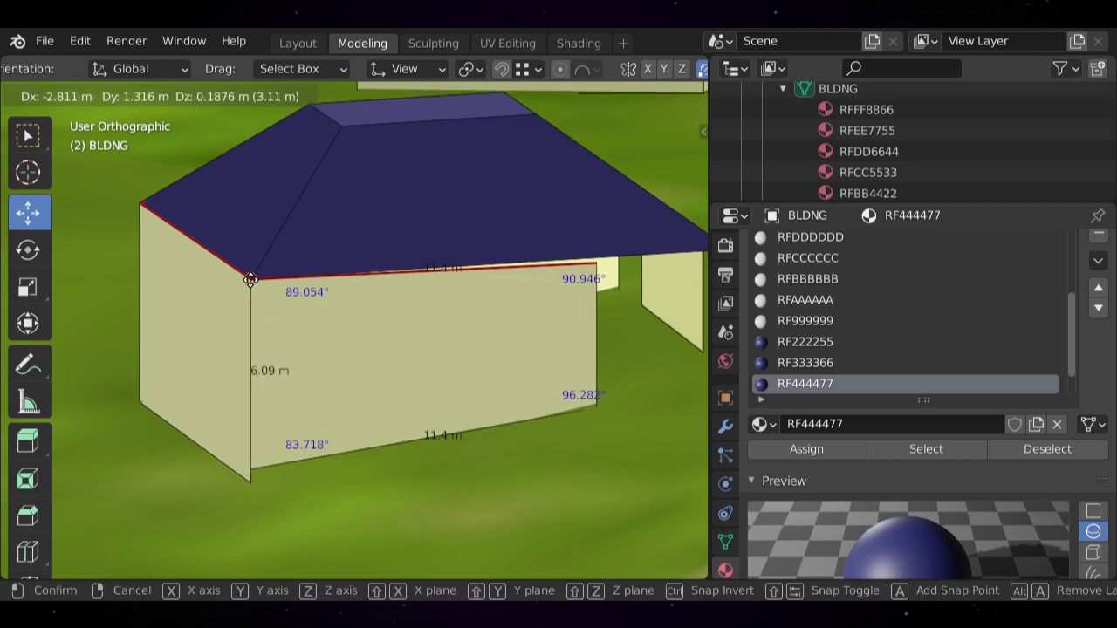
left_click(244, 281)
- Lower that long wall's bottom corner vertex onto the adjoining end wall's bottom corner to merge them
middle_click_drag(253, 383, 276, 424)
left_click(262, 429)
scroll(337, 375, "up", 3)
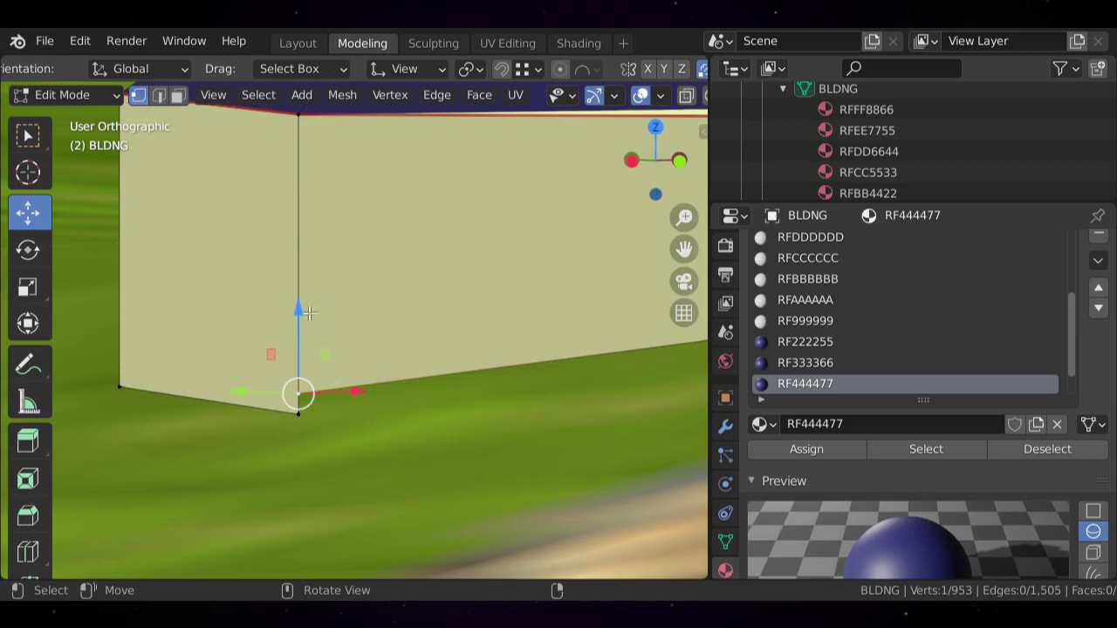
left_click_drag(301, 314, 301, 411)
- Snap the same long wall's free vertical edge to the roof corner beside the remaining unfitted end wall
scroll(389, 392, "down", 5)
middle_click_drag(455, 352, 439, 329)
scroll(439, 329, "up", 5)
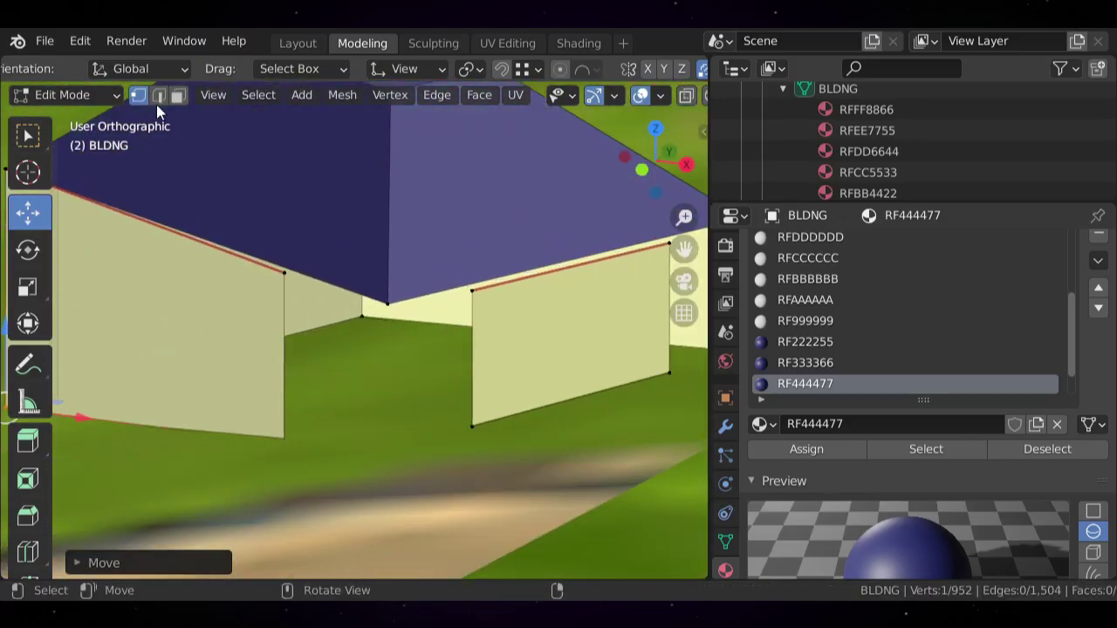
left_click(158, 97)
left_click(283, 336)
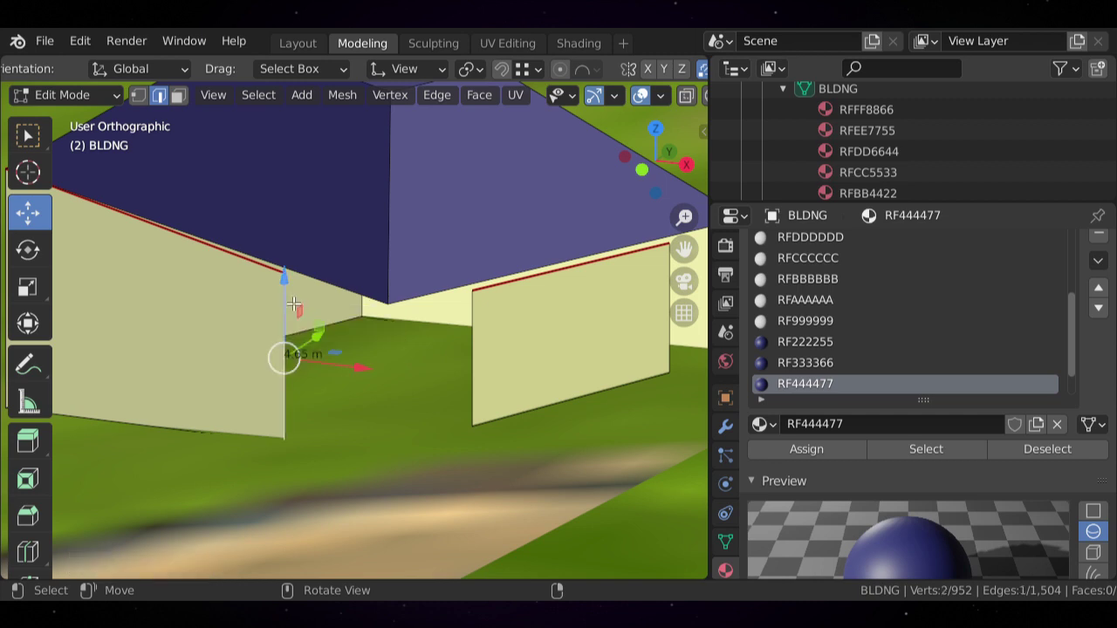
left_click_drag(282, 353, 388, 305)
- Adjust the height of the long wall's new bottom corner vertex, snapping to the neighbouring end wall's base
middle_click_drag(557, 376, 528, 317)
key("1")
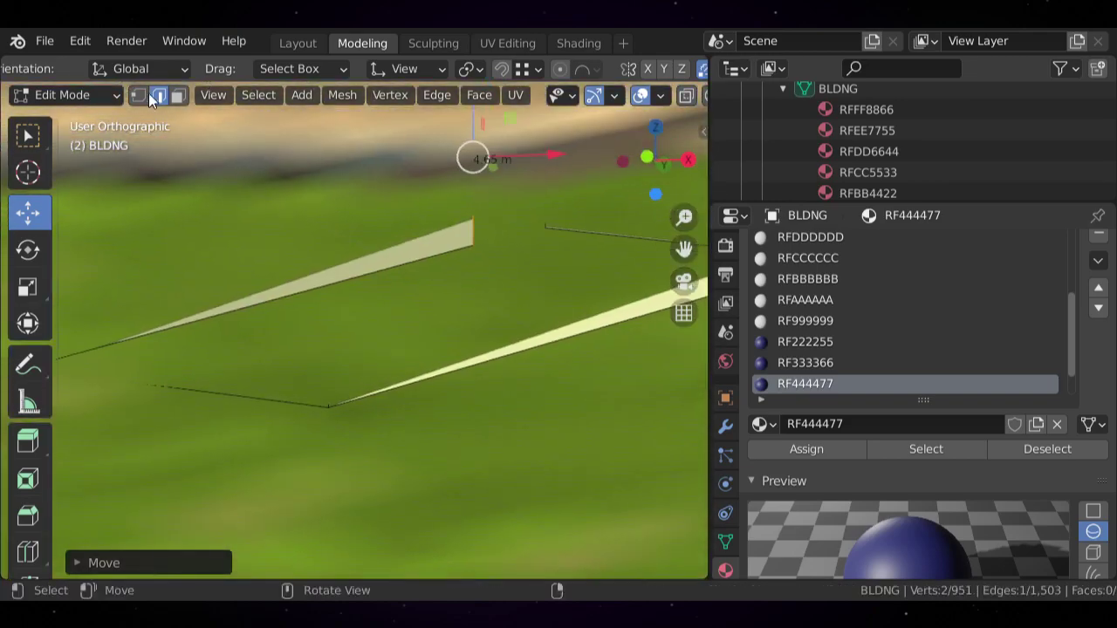
left_click(467, 245)
left_click_drag(469, 173, 561, 235)
middle_click_drag(561, 235, 500, 343)
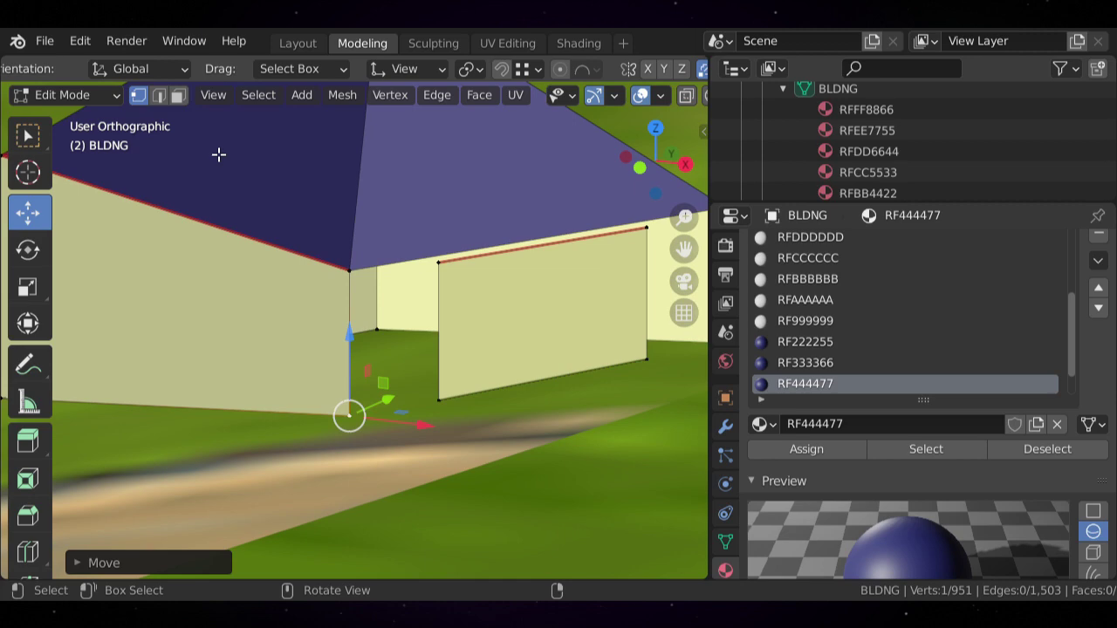
- Snap the remaining end wall's near vertical edge to the roof corner and merge its bottom vertex with the long wall's bottom corner
left_click(159, 95)
left_click(434, 295)
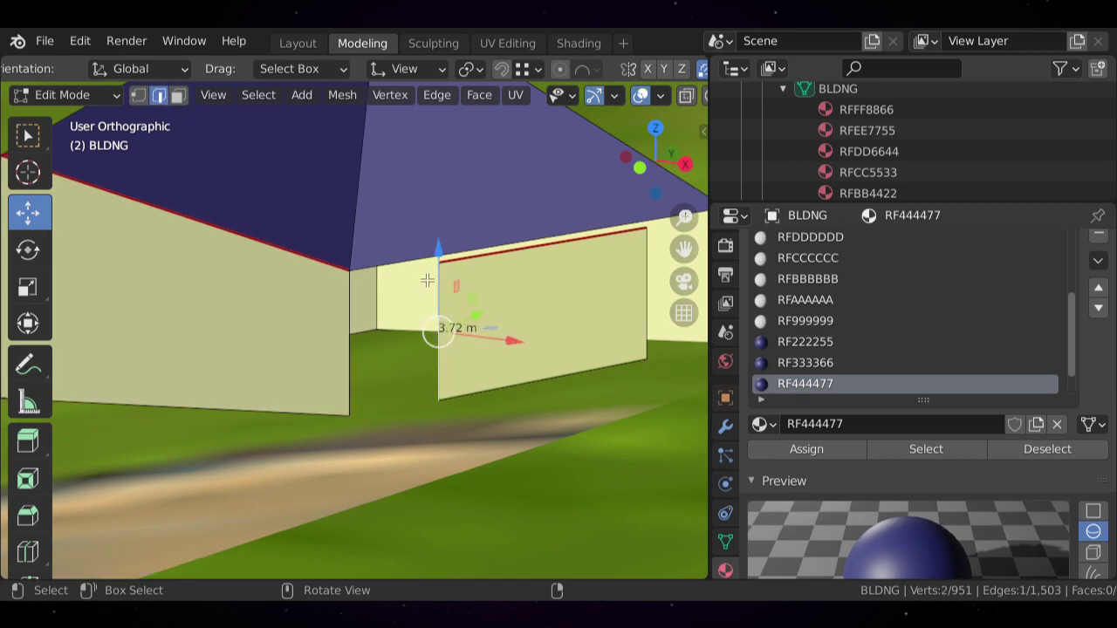
left_click_drag(427, 280, 352, 274)
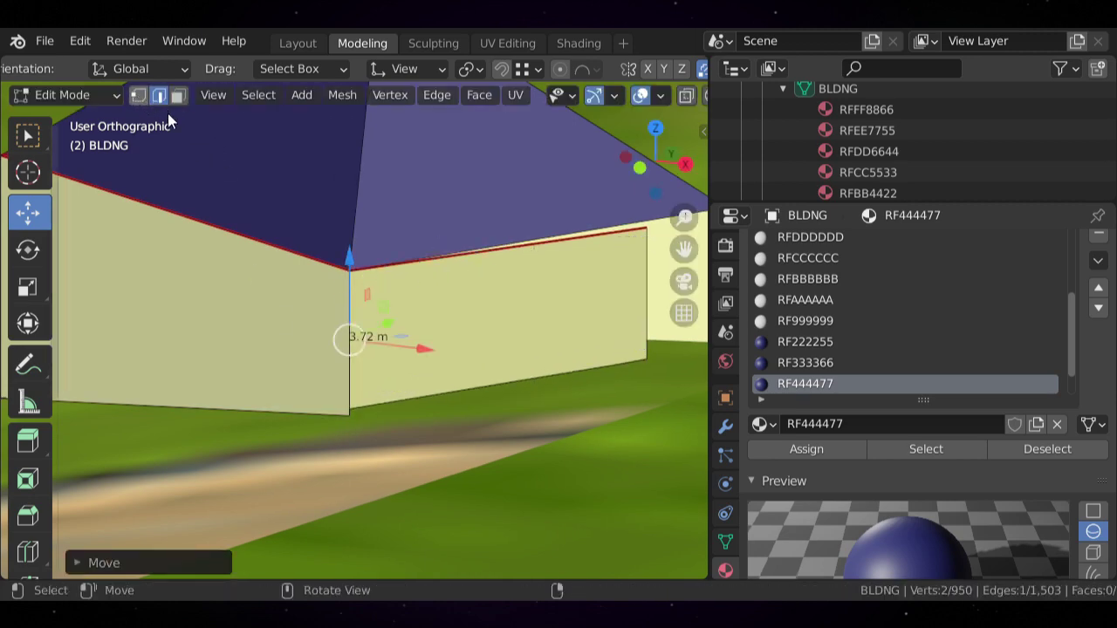
left_click(138, 96)
left_click(353, 401)
left_click_drag(349, 330, 349, 412)
- Snap the remaining end wall's other vertical edge to the last open roof corner
middle_click_drag(515, 406, 377, 412)
middle_click_drag(276, 320, 388, 354)
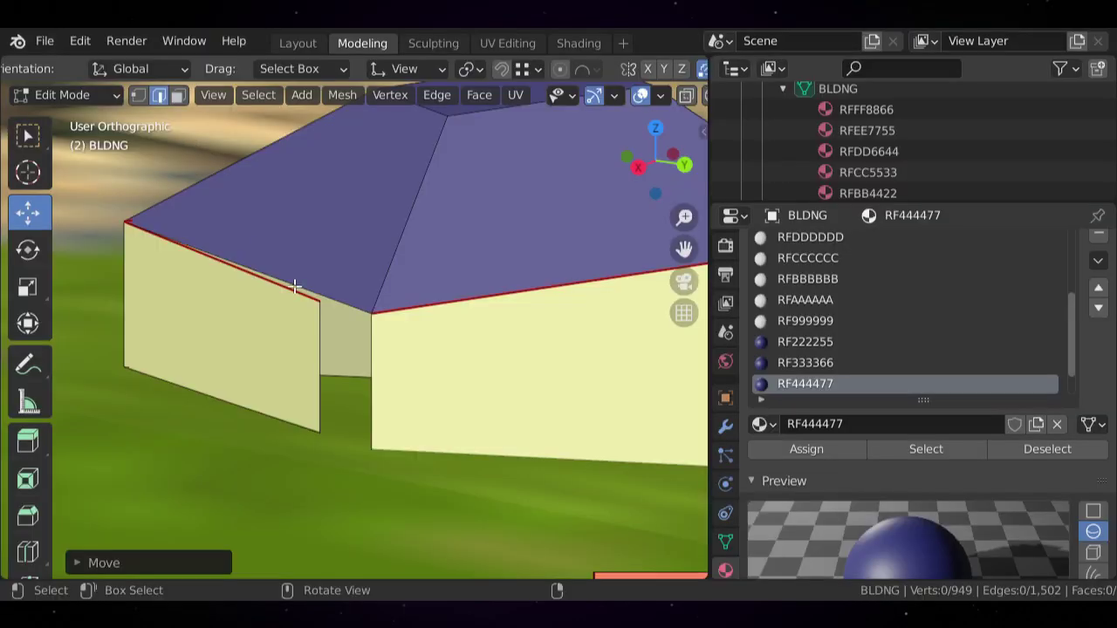
left_click(312, 347)
key("g")
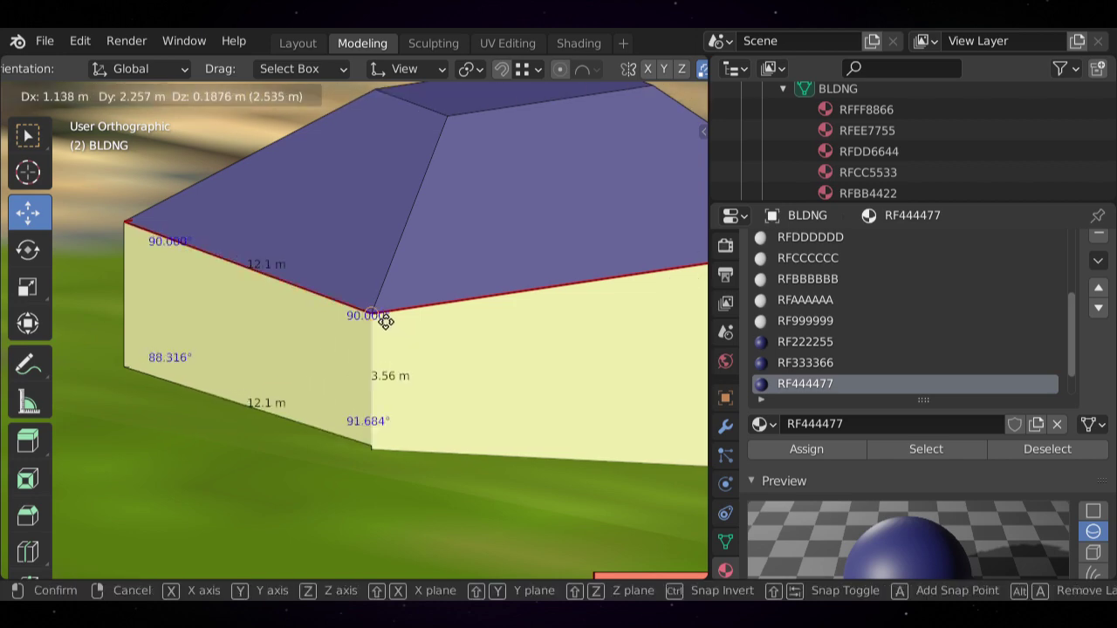
left_click(384, 320, "ctrl")
- Merge the two bottom vertices at the last wall corner by snapping one vertically onto the other
middle_click_drag(404, 401, 330, 272)
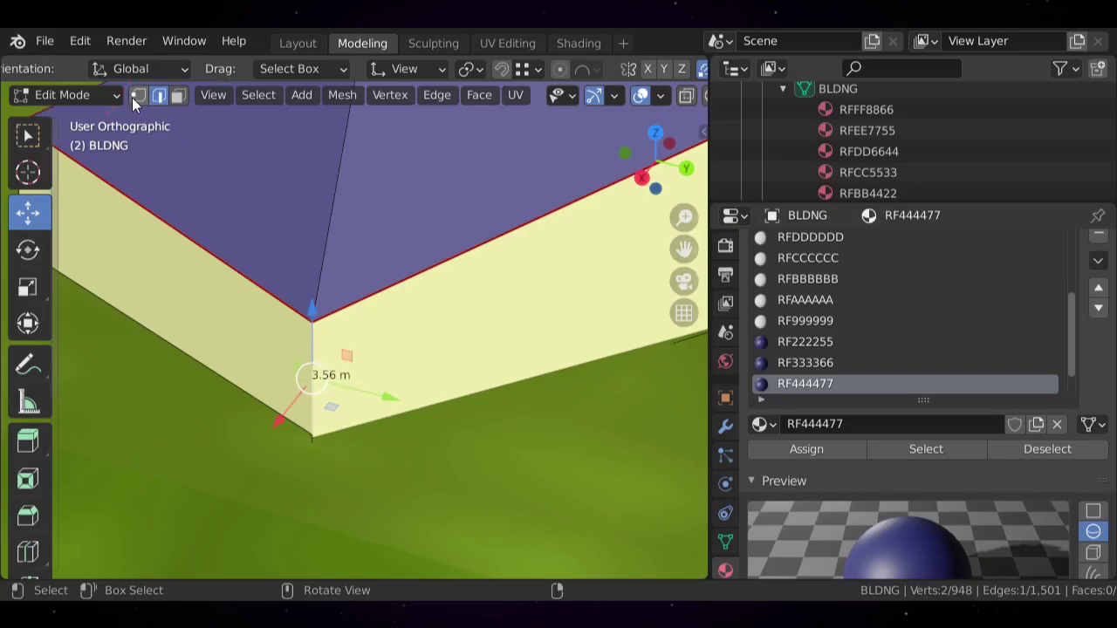
left_click(136, 97)
middle_click_drag(346, 508, 353, 120)
left_click_drag(354, 120, 417, 301)
scroll(430, 320, "down", 7)
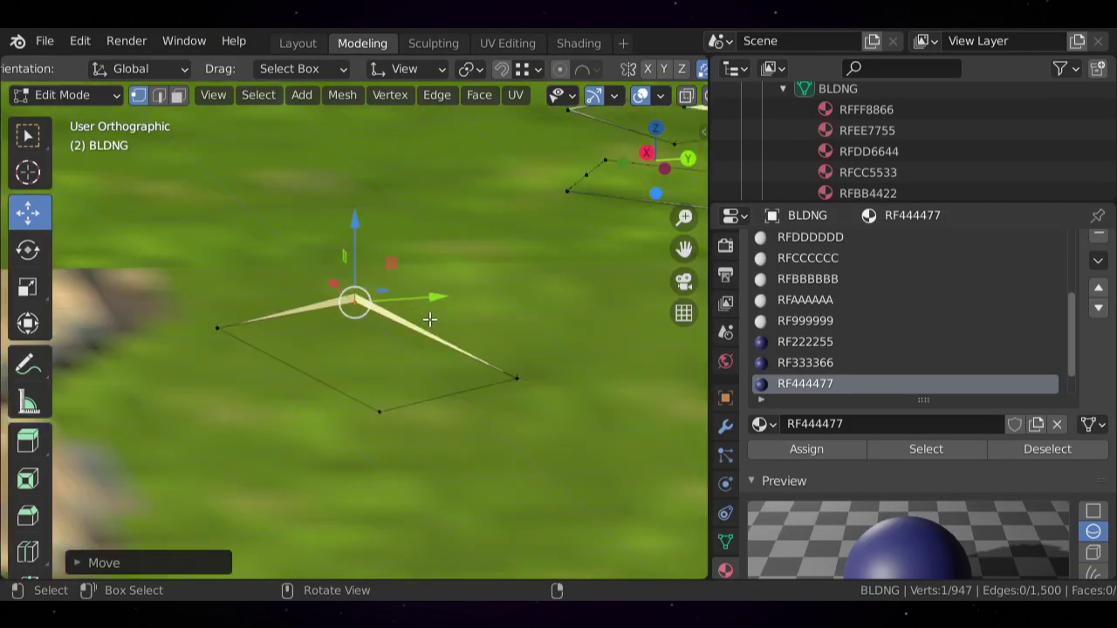
- Raise the blue-roofed house's last bottom corner vertex vertically to bring its two walls' lower edges to ground level
middle_click_drag(428, 319, 459, 314)
scroll(460, 314, "up", 3)
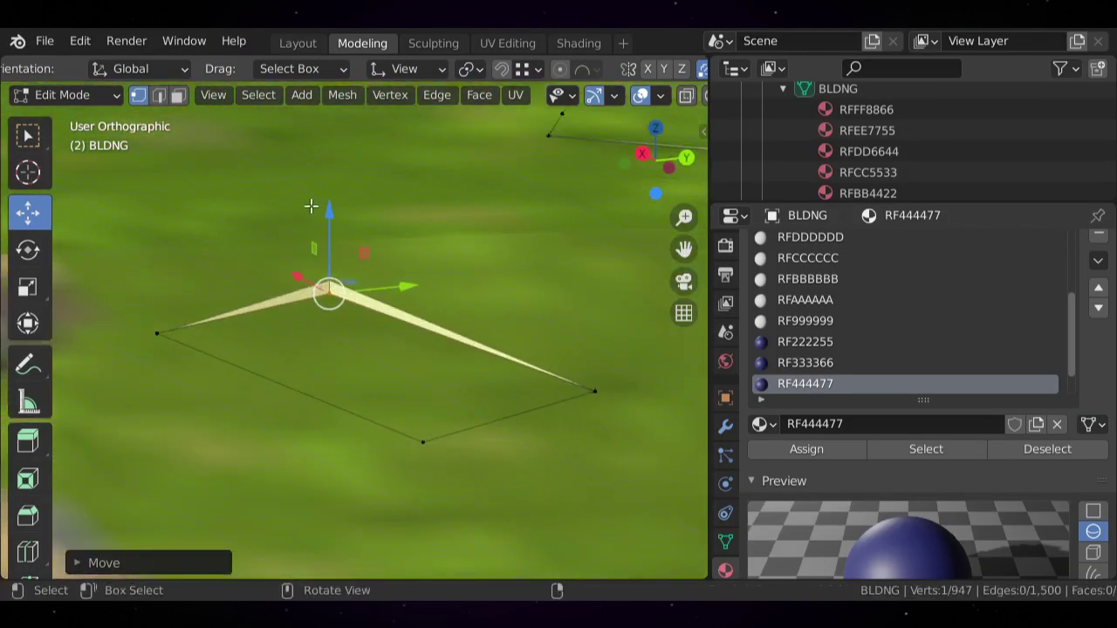
left_click_drag(313, 207, 323, 197)
key("alt+a")
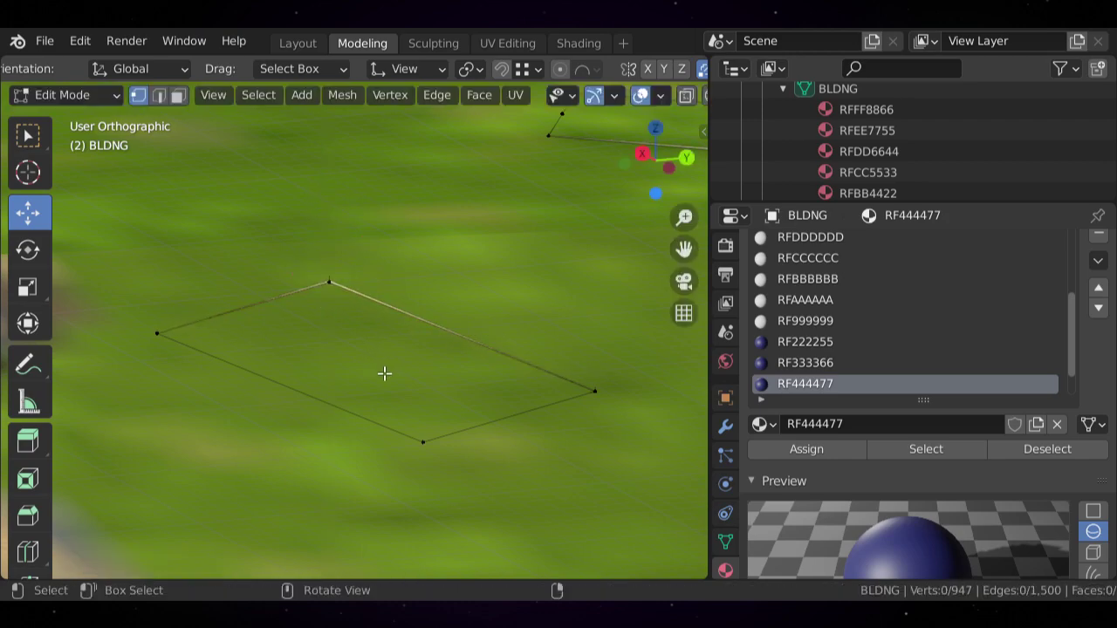
- Check the building mesh's face and triangle counts in edit mode against the whole scene's counts in object mode
scroll(384, 373, "down", 4)
middle_click_drag(384, 373, 334, 489)
scroll(393, 421, "down", 7)
middle_click_drag(493, 367, 407, 341)
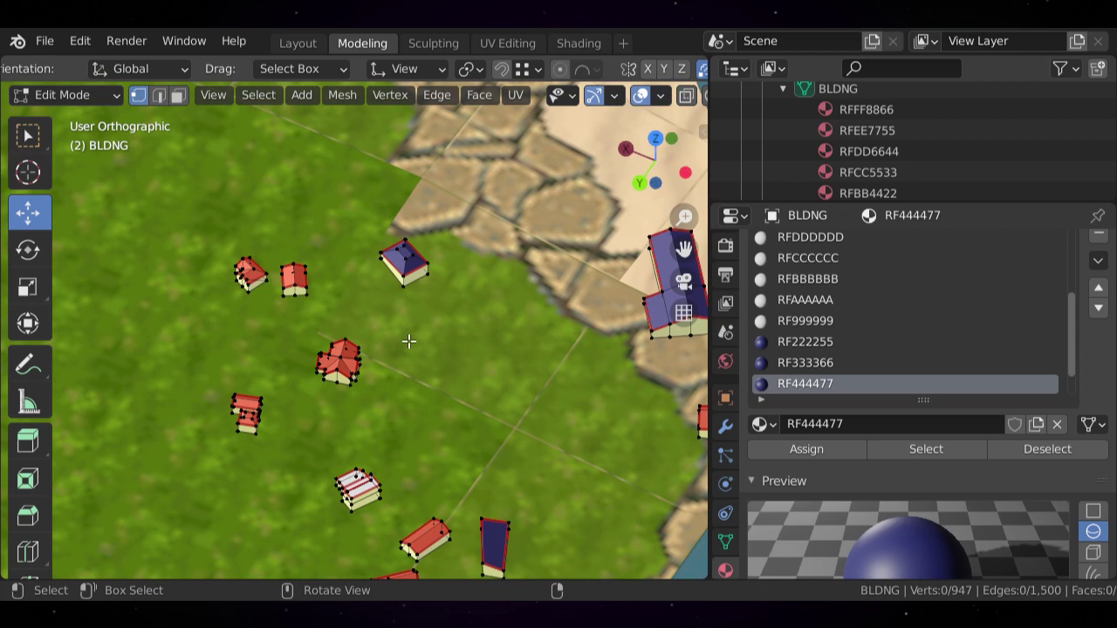
scroll(438, 287, "up", 4)
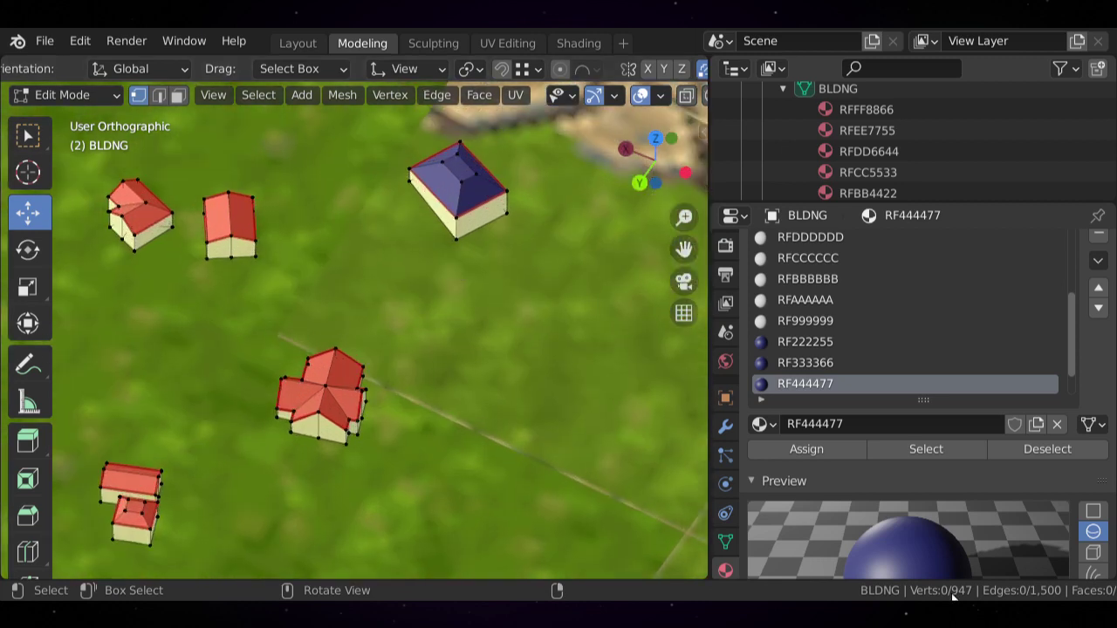
scroll(905, 593, "down", 8)
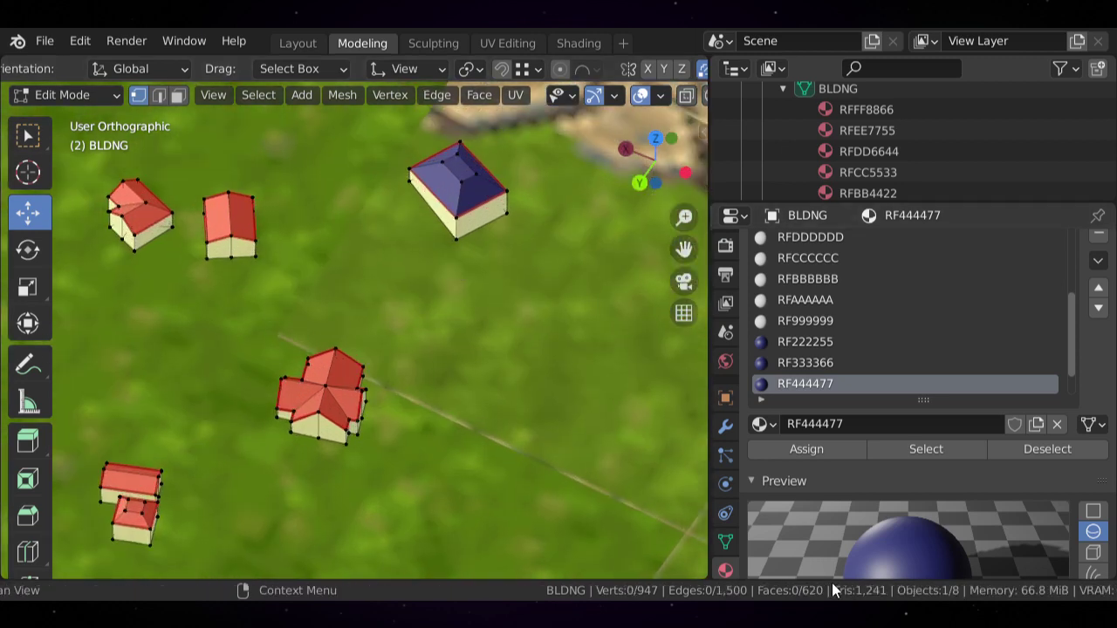
scroll(785, 593, "down", 2)
scroll(777, 594, "down", 2)
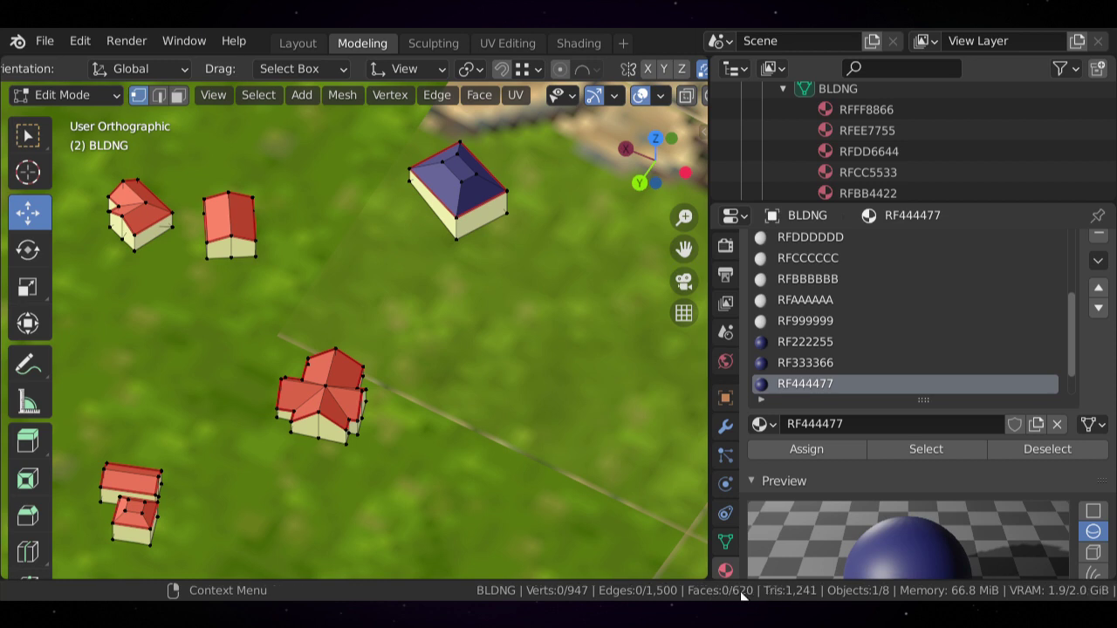
key("Tab")
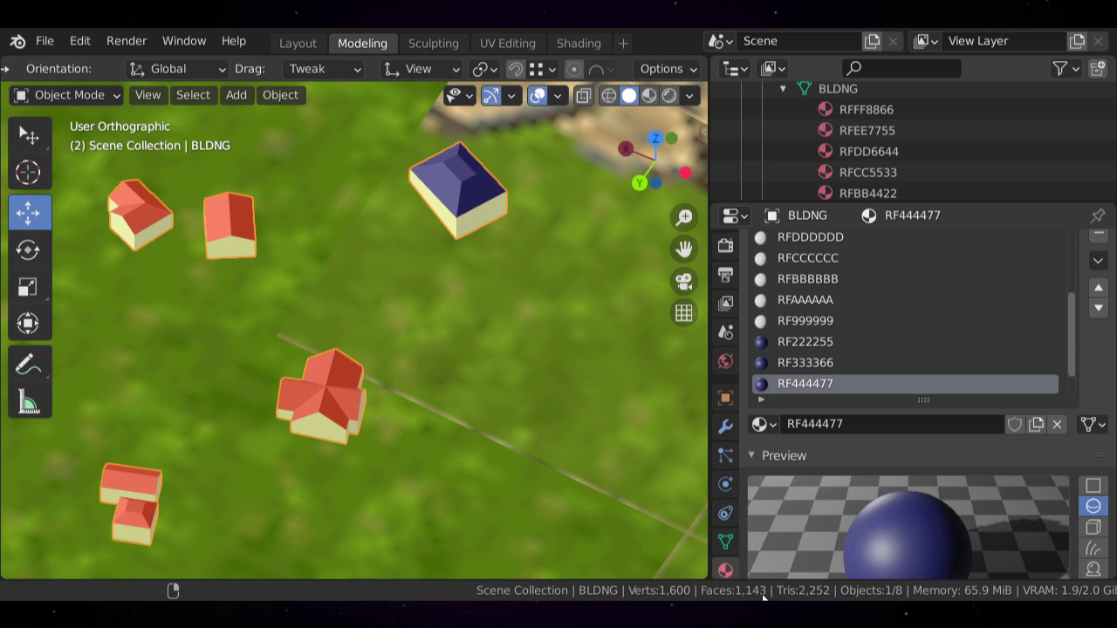
key("Tab")
scroll(417, 306, "down", 5)
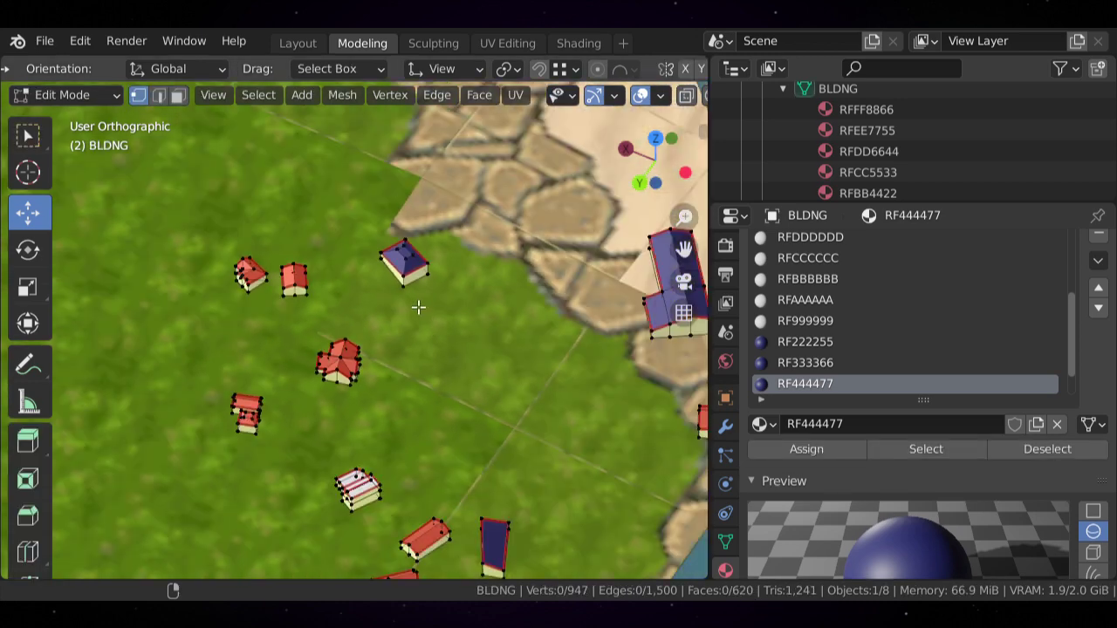
- Select the outer vertical edge at the chamfered corner of the white flat-roofed house's lower wing
mouse_move(419, 308)
middle_mouse_down()
mouse_move(471, 344)
mouse_move(324, 347)
mouse_move(418, 330)
mouse_move(363, 444)
mouse_move(324, 326)
mouse_move(417, 364)
mouse_move(236, 349)
mouse_move(362, 394)
mouse_move(410, 308)
middle_mouse_up()
scroll(384, 394, "up", 2)
scroll(416, 364, "up", 7)
scroll(177, 447, "up", 2)
middle_click_drag(214, 406, 379, 389, "shift")
middle_click_drag(378, 388, 267, 348)
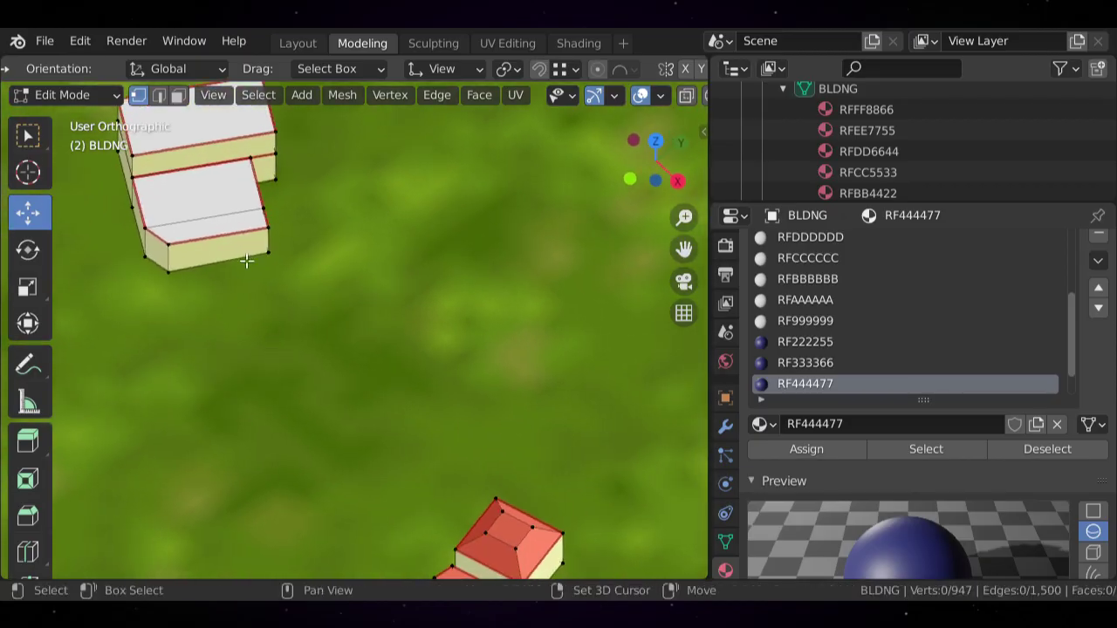
middle_click_drag(229, 166, 377, 307, "shift")
middle_click_drag(384, 352, 262, 328)
scroll(397, 341, "up", 3)
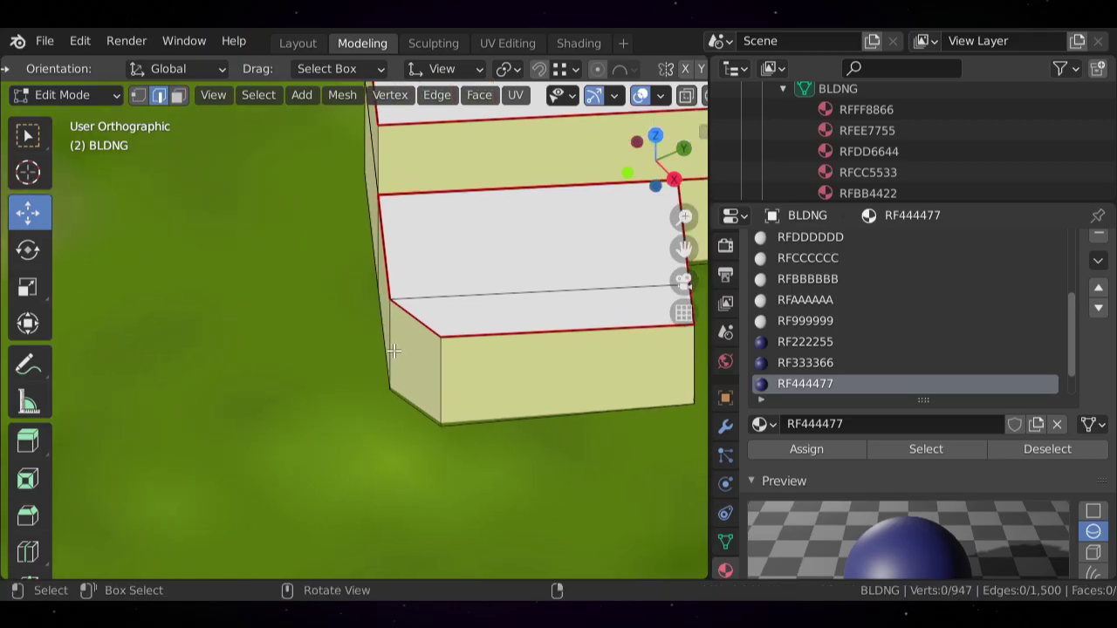
middle_click_drag(486, 347, 359, 348, "shift")
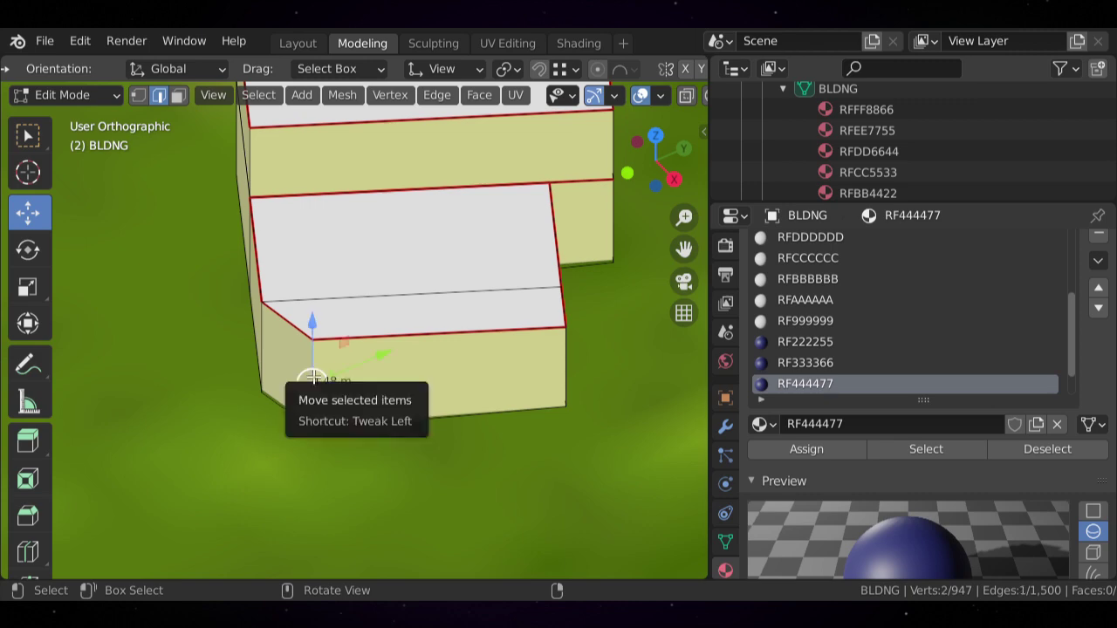
- Align a top view with the large roof face of the white house's lower wing
key("KP_7")
scroll(312, 399, "down", 5)
middle_click_drag(639, 446, 390, 333, "shift")
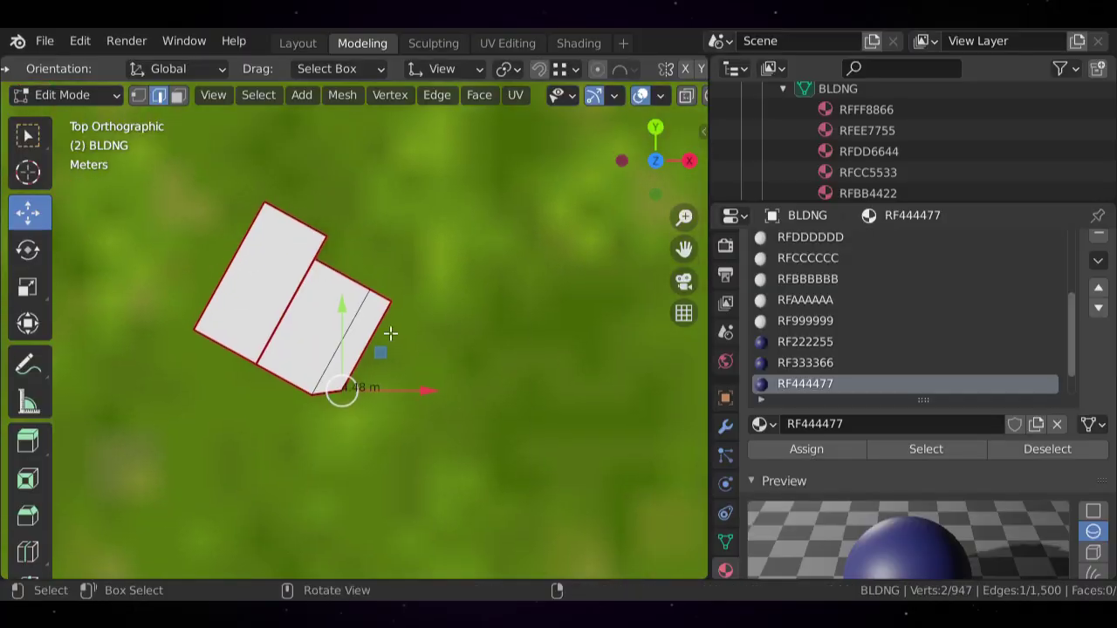
scroll(396, 341, "up", 2)
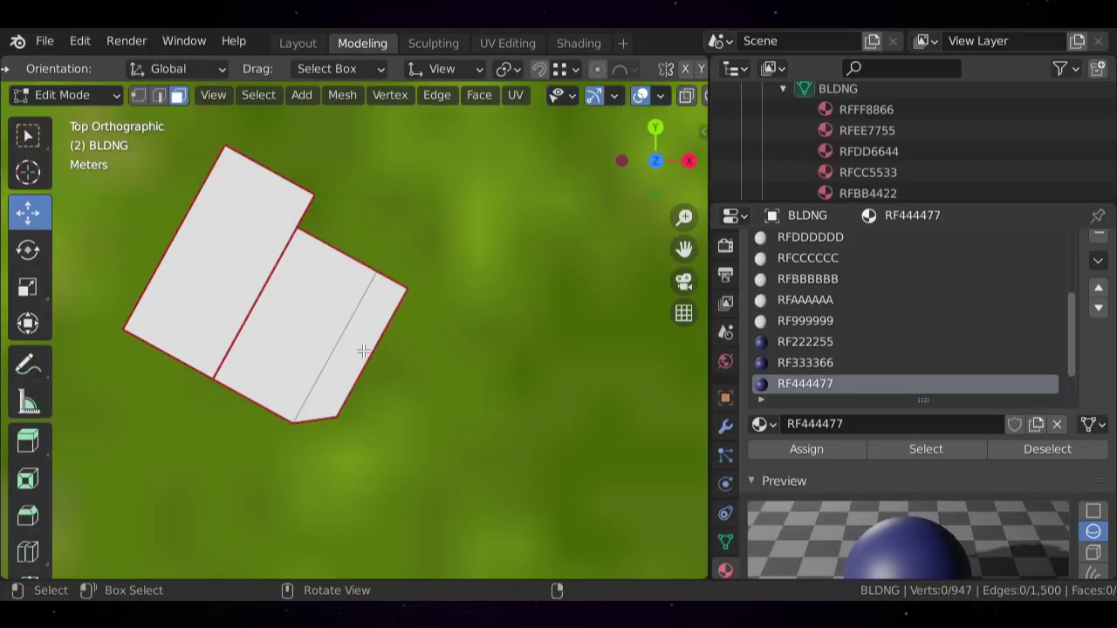
key("3")
left_click(336, 326)
key("shift+KP_7")
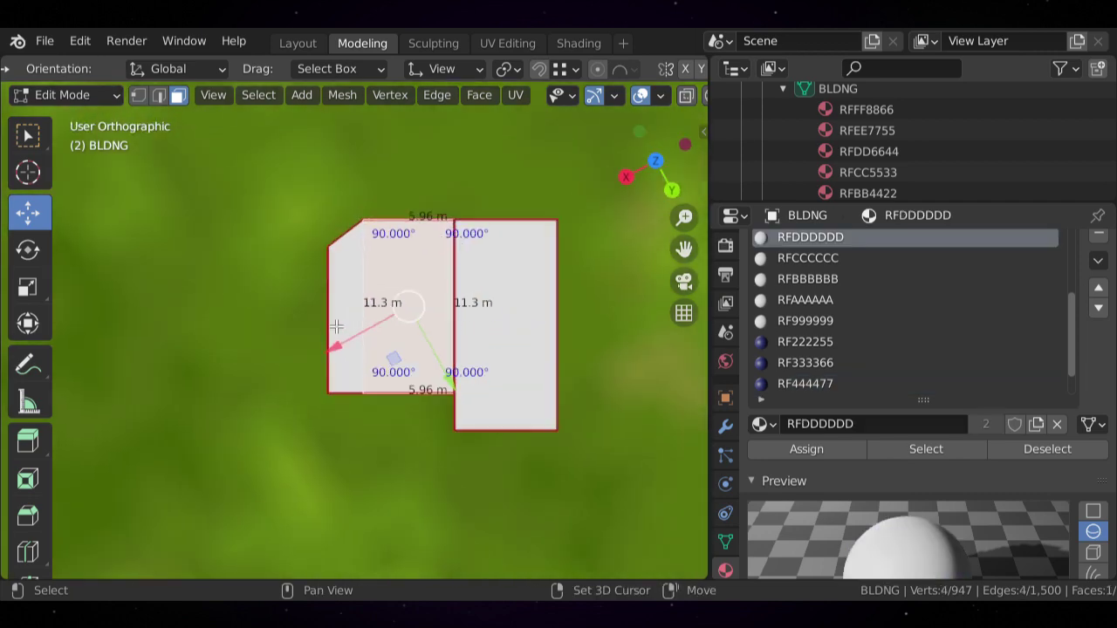
scroll(430, 262, "up", 2)
middle_click_drag(448, 260, 424, 328, "shift")
scroll(308, 260, "up", 2)
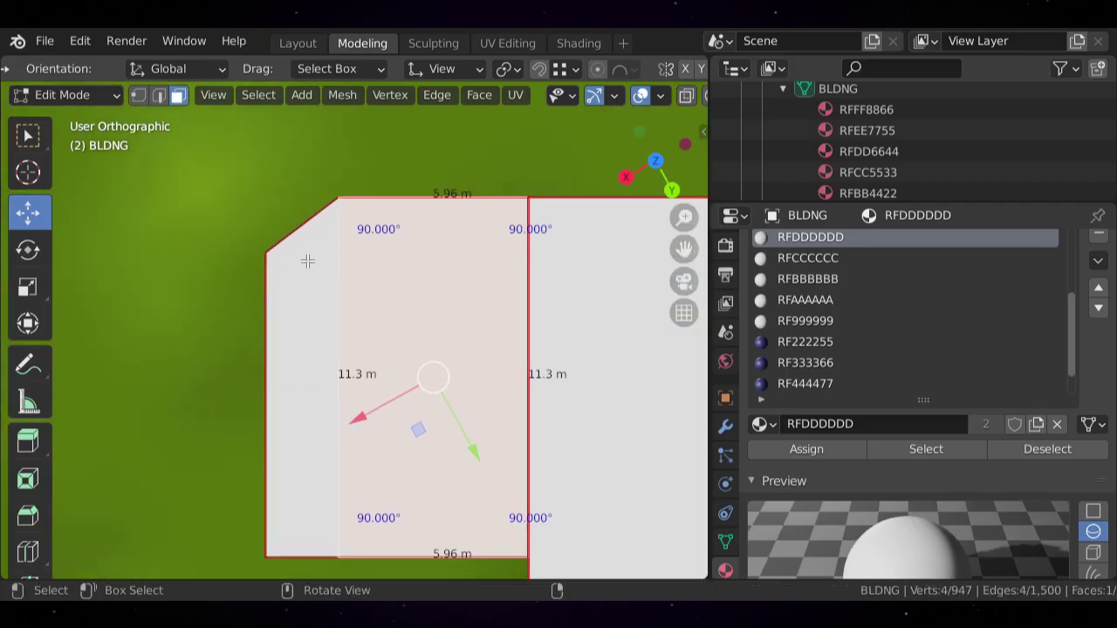
middle_click_drag(238, 234, 372, 379, "shift")
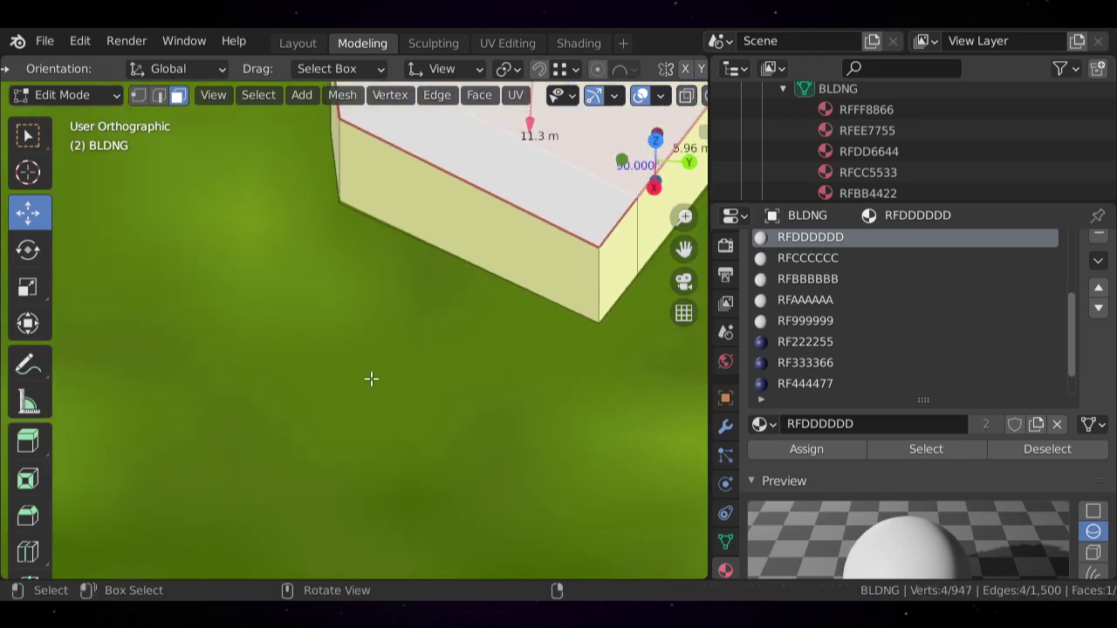
key("KP_7")
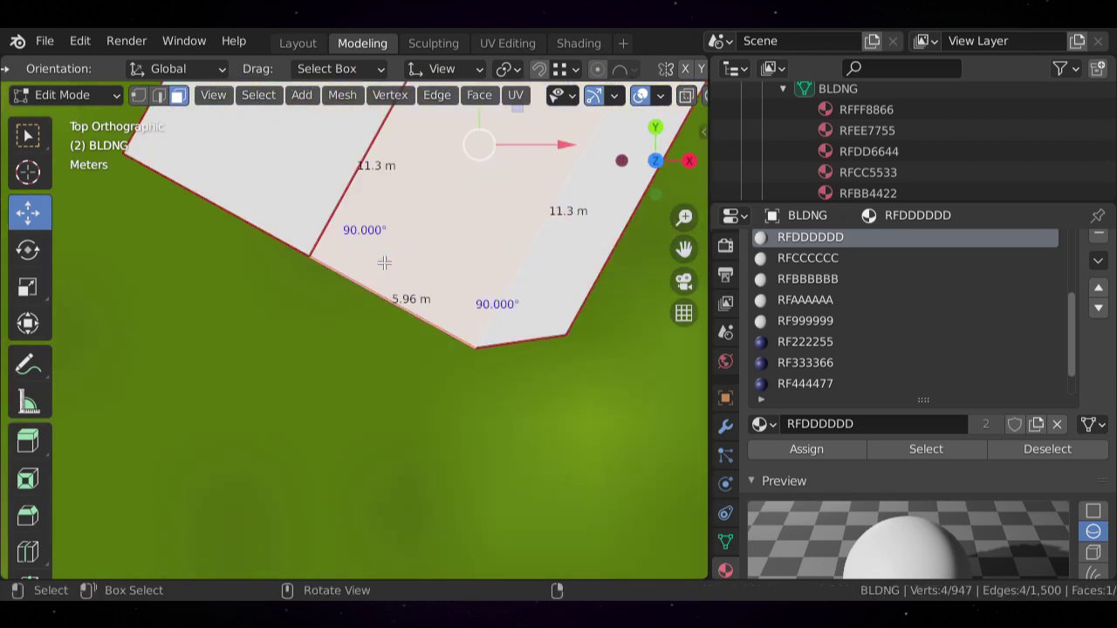
key("shift+KP_7")
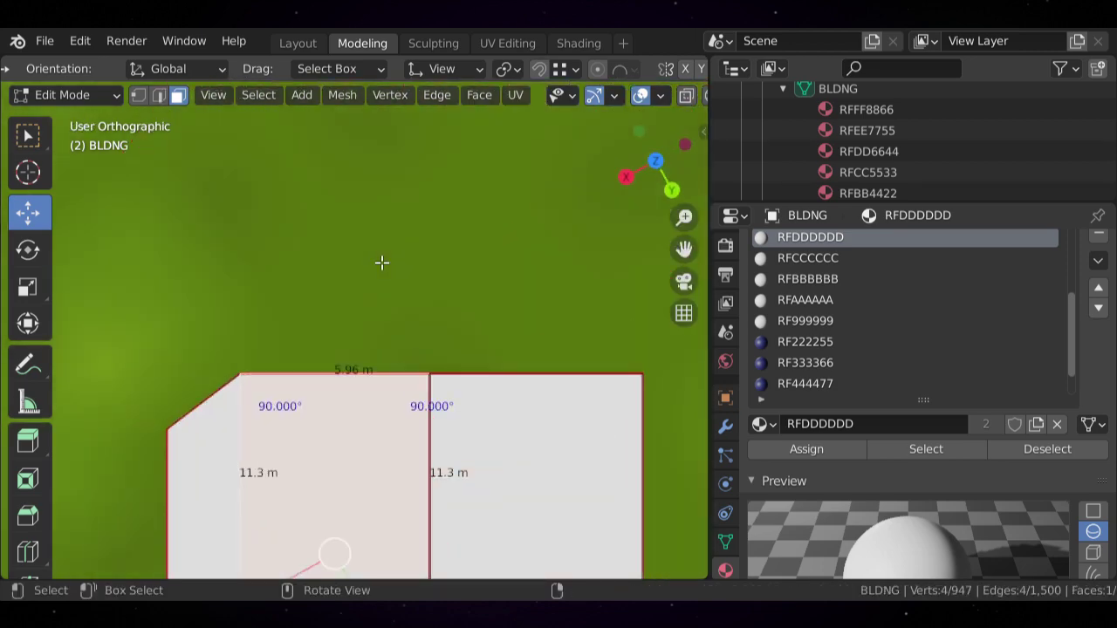
- Square the lower wing's chamfered corner by moving its outer vertical edge along the view's Y axis, level with the adjoining wall
middle_click_drag(262, 350, 346, 233, "shift")
key("KP_8")
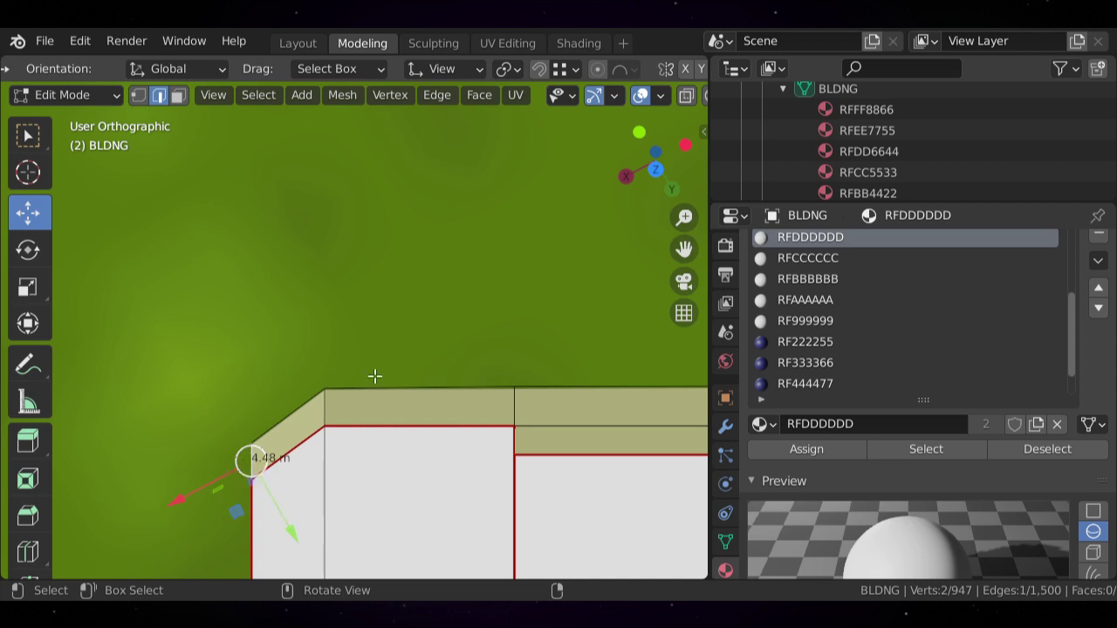
key("KP_2")
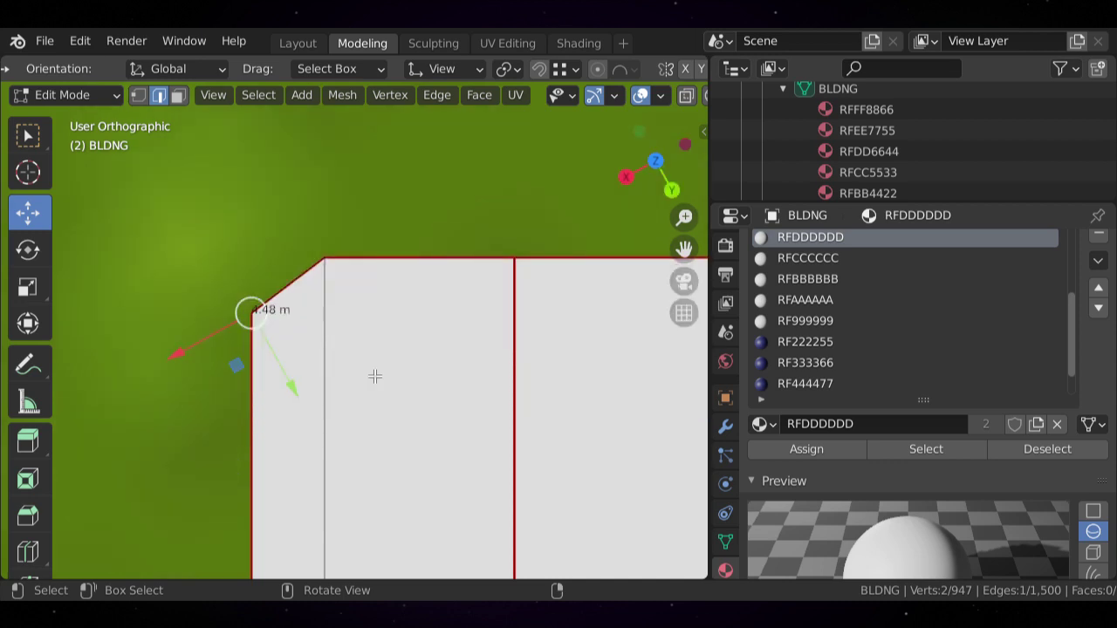
key("g")
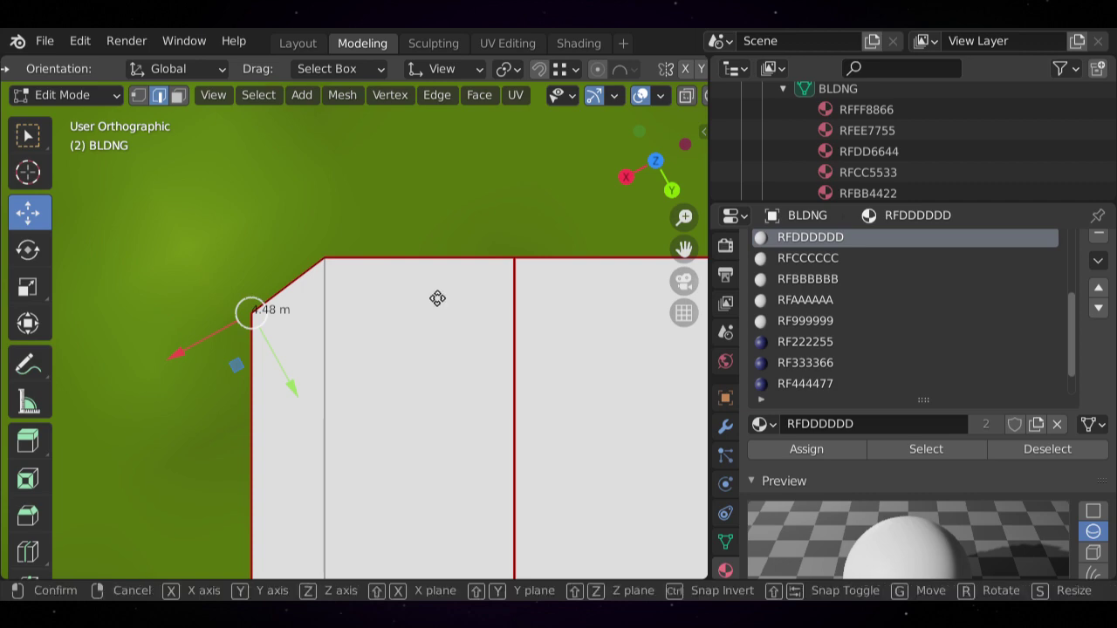
key("y")
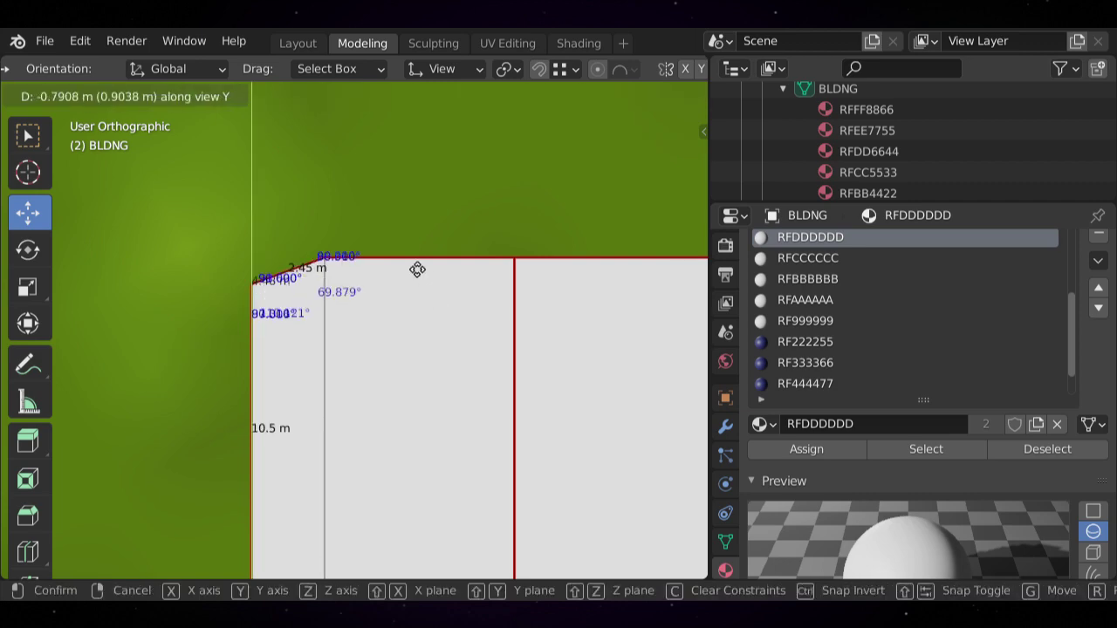
left_click(341, 268)
scroll(373, 388, "down", 3)
middle_click_drag(245, 457, 344, 414)
scroll(344, 413, "up", 3)
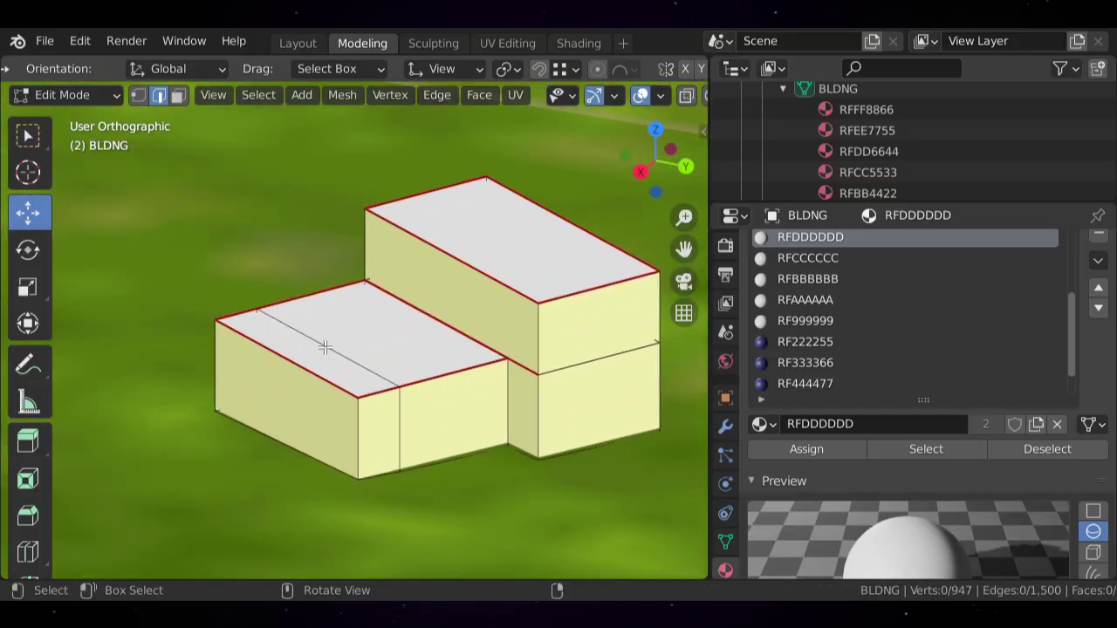
- Select all linked geometry of the white flat-roofed house to check its face count, and clear the selection
left_click(180, 95)
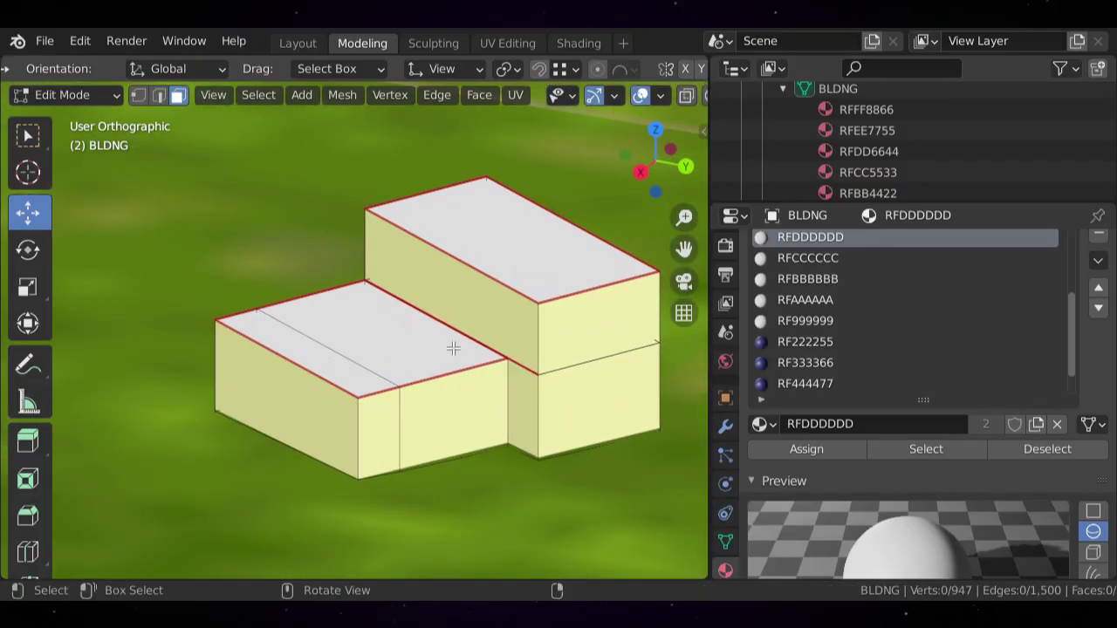
left_click(475, 328)
key("ctrl+l")
left_click(440, 360, "shift")
key("ctrl+l")
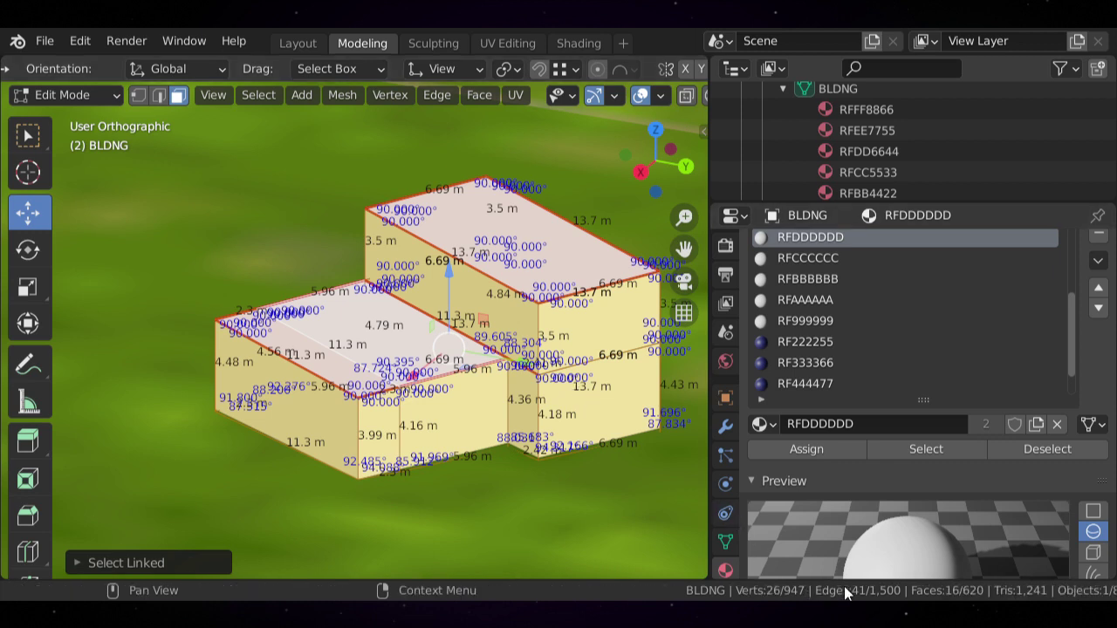
left_click(489, 472)
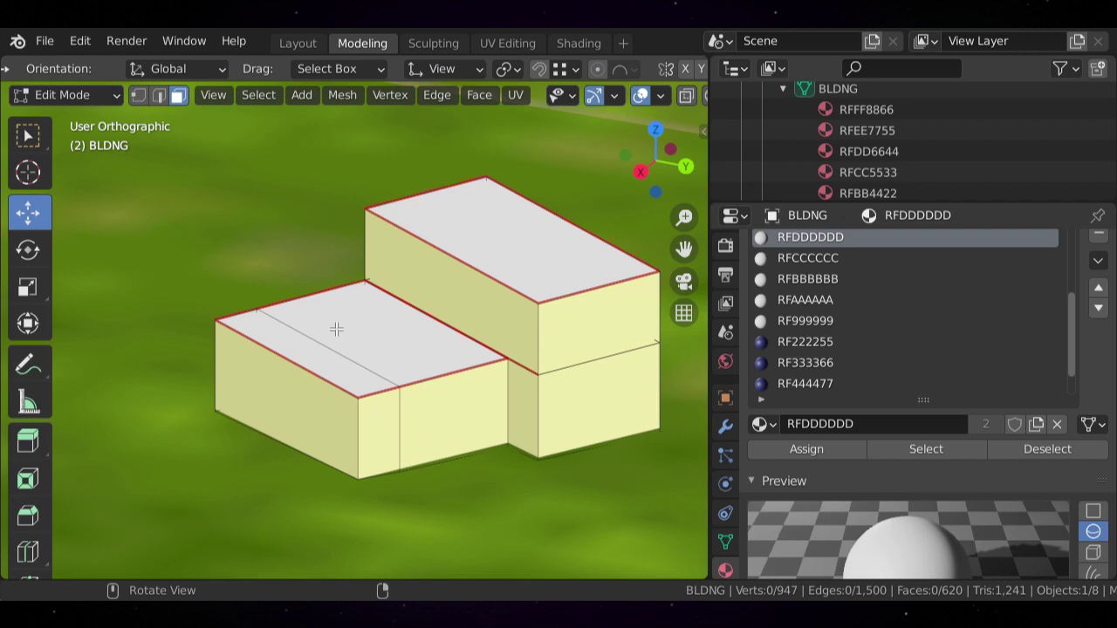
- Dissolve the three redundant edges crossing the lower wing's roof and its two side walls
left_click(158, 96)
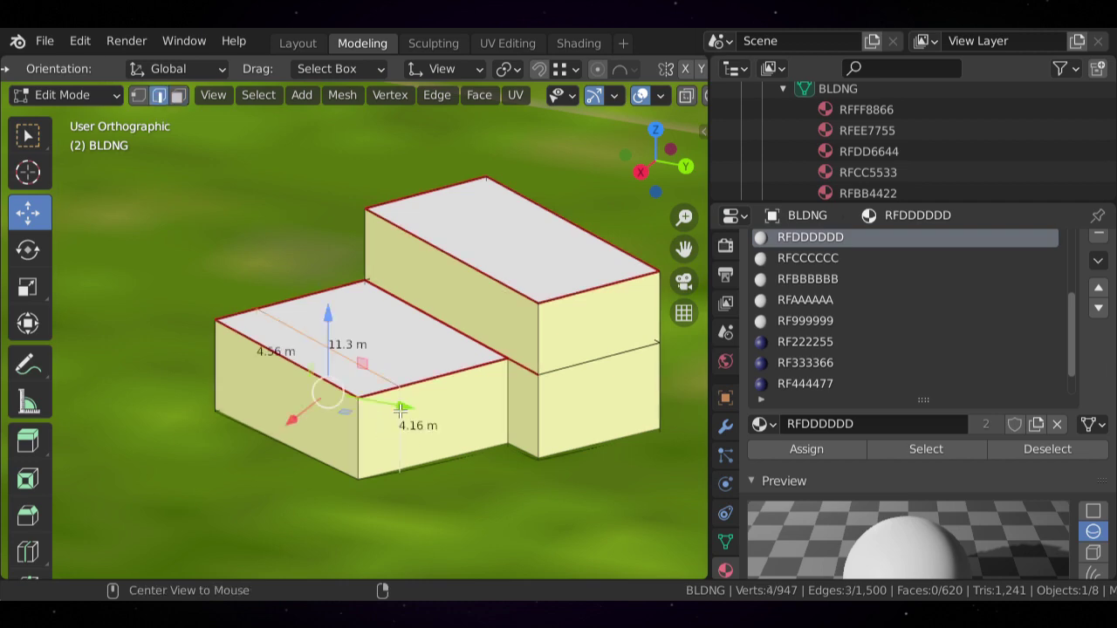
key("x")
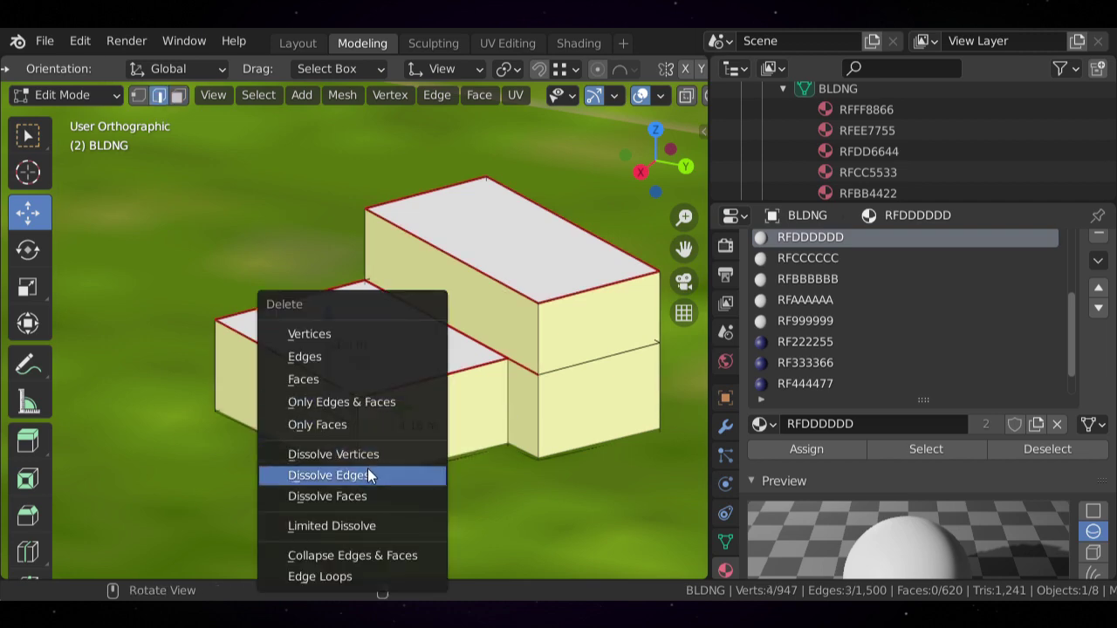
left_click(368, 475)
- Select the linked geometry of the small two-tier white-roofed building to check its face count, and deselect it
scroll(369, 442, "down", 3)
middle_click_drag(369, 441, 256, 414)
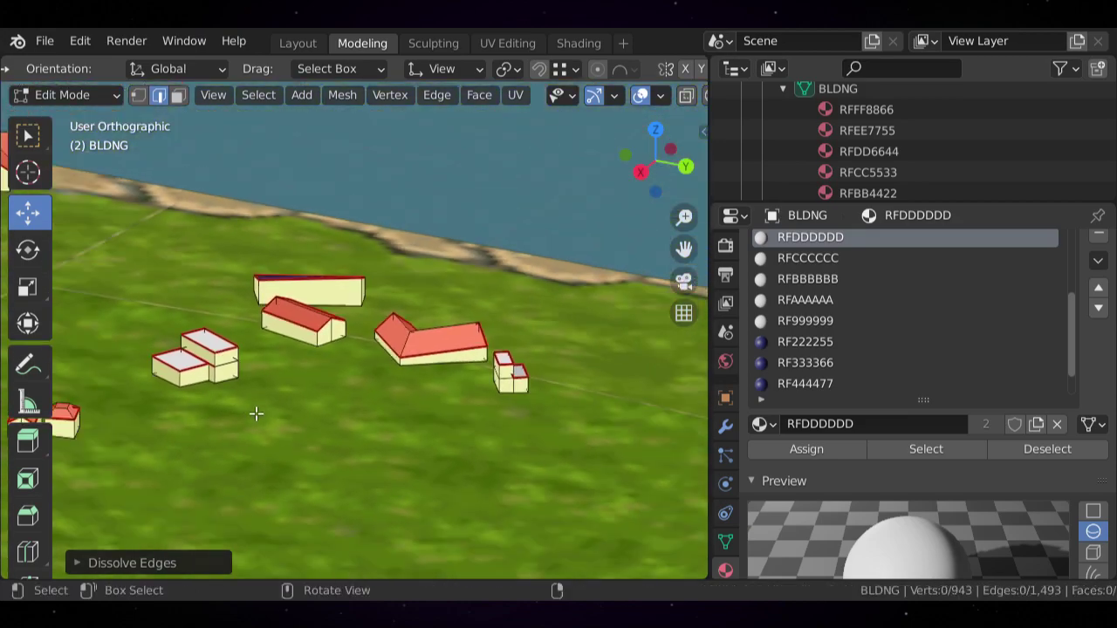
scroll(256, 413, "down", 2)
middle_click_drag(469, 411, 359, 393)
scroll(359, 394, "up", 2)
scroll(418, 414, "up", 8)
middle_click_drag(472, 461, 414, 384, "shift")
left_click(174, 98)
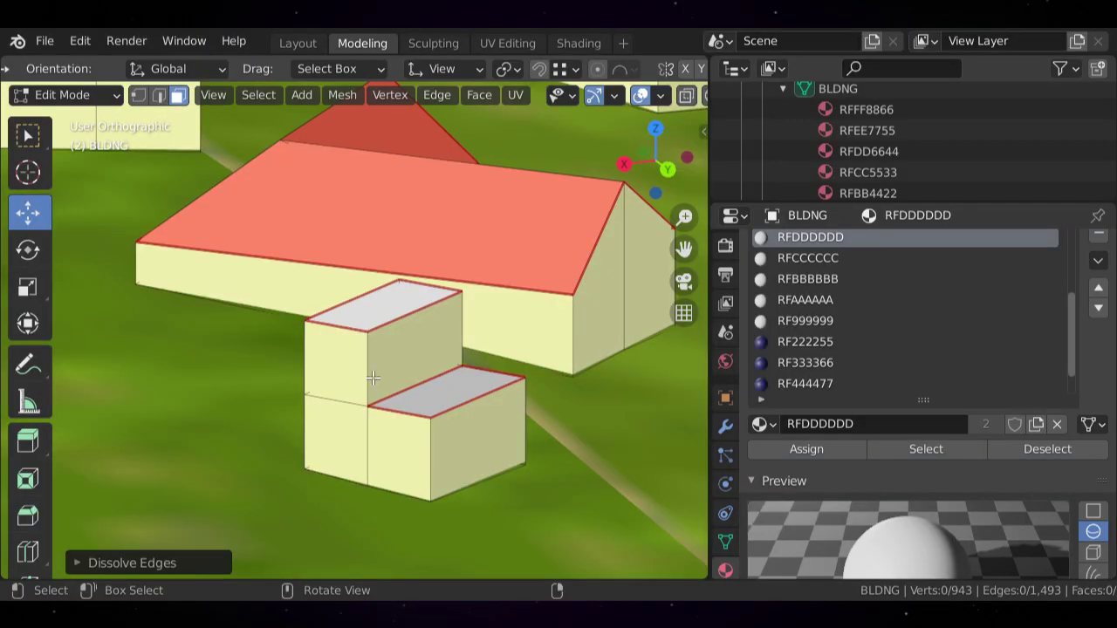
key("l")
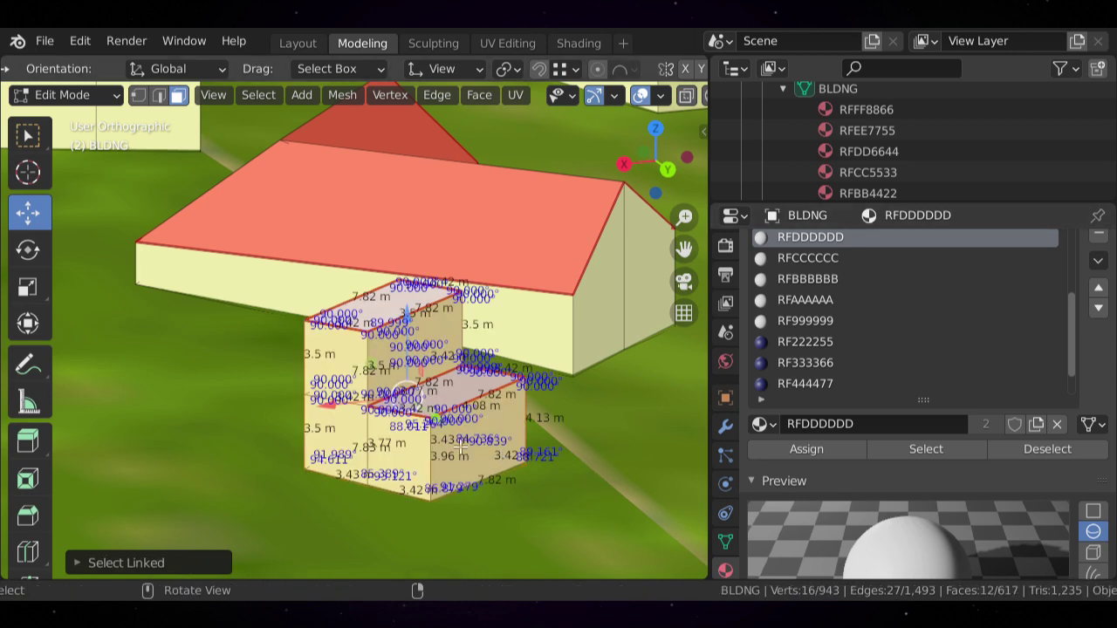
key("alt+a")
middle_click_drag(459, 457, 384, 305)
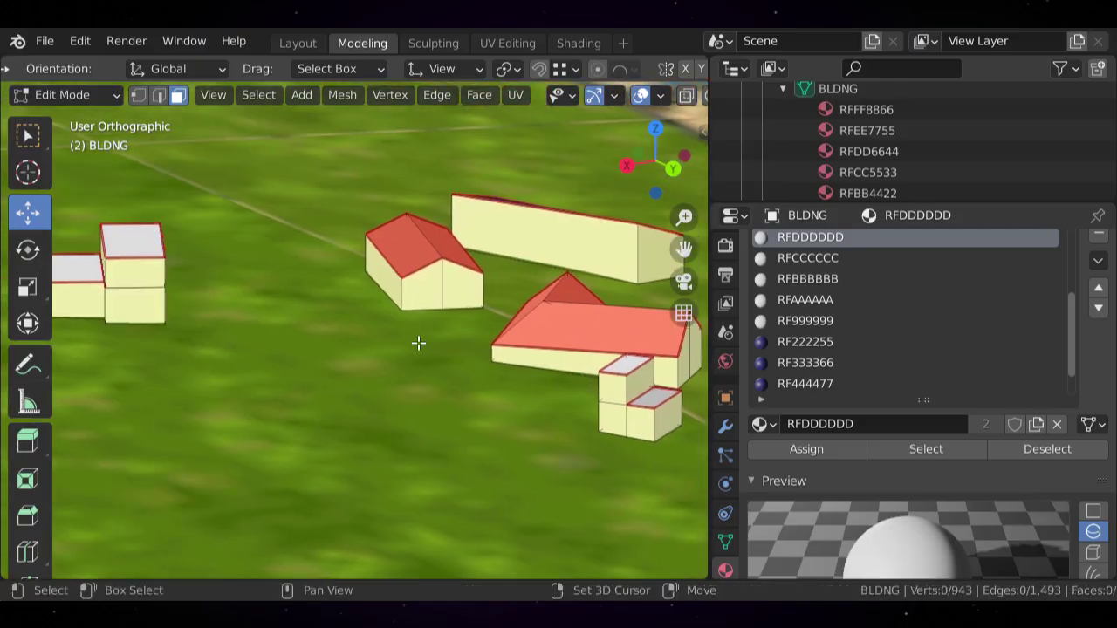
- Delete the narrow wall face joining the larger white house's lower wing to its two-storey block
middle_click_drag(419, 343, 542, 378, "shift")
middle_click_drag(249, 322, 340, 339)
scroll(442, 349, "up", 3)
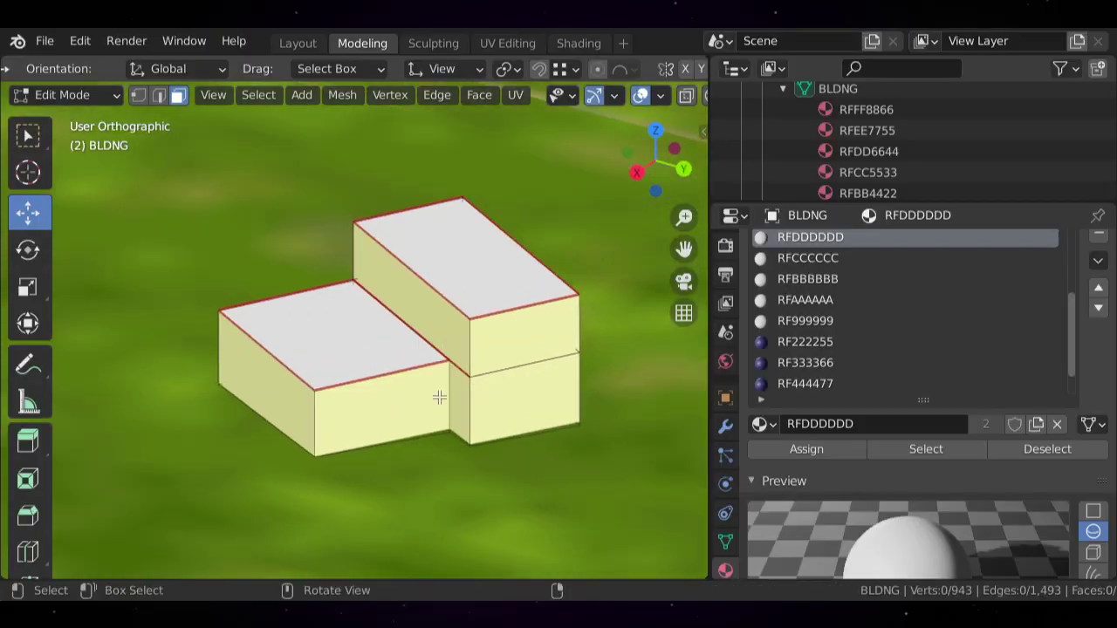
scroll(436, 394, "up", 3)
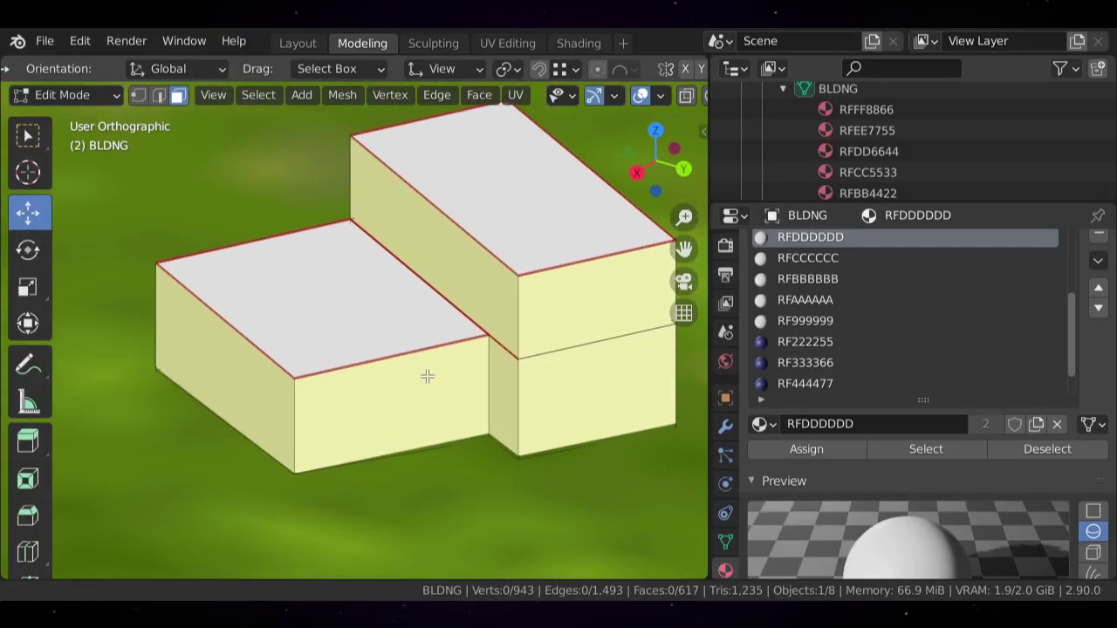
scroll(434, 381, "up", 2)
left_click(158, 96)
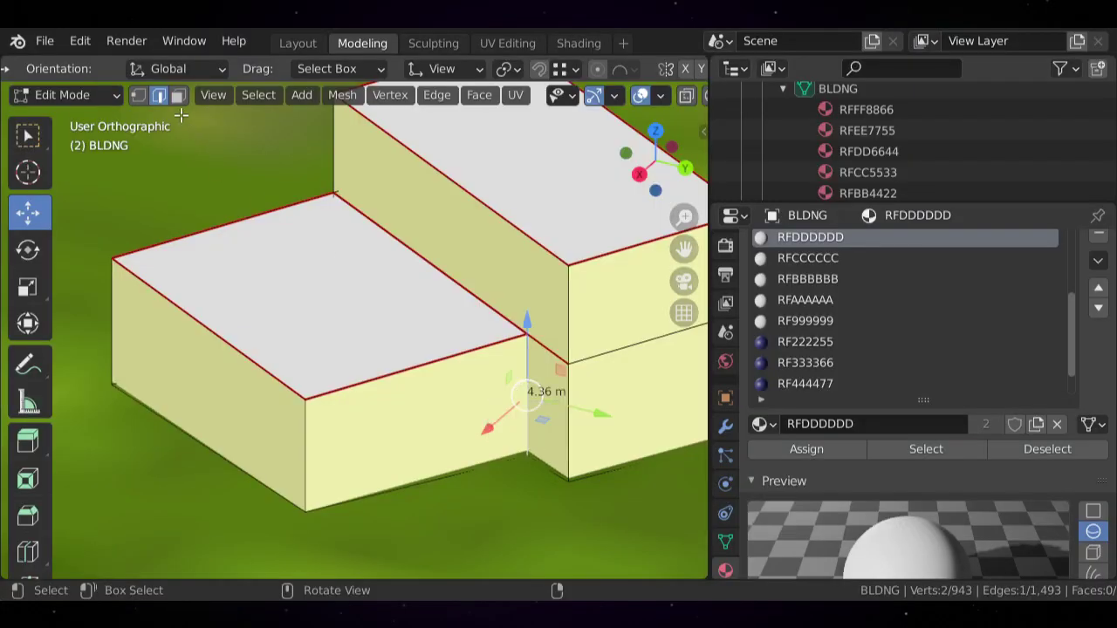
key("3")
left_click(538, 397)
key("x")
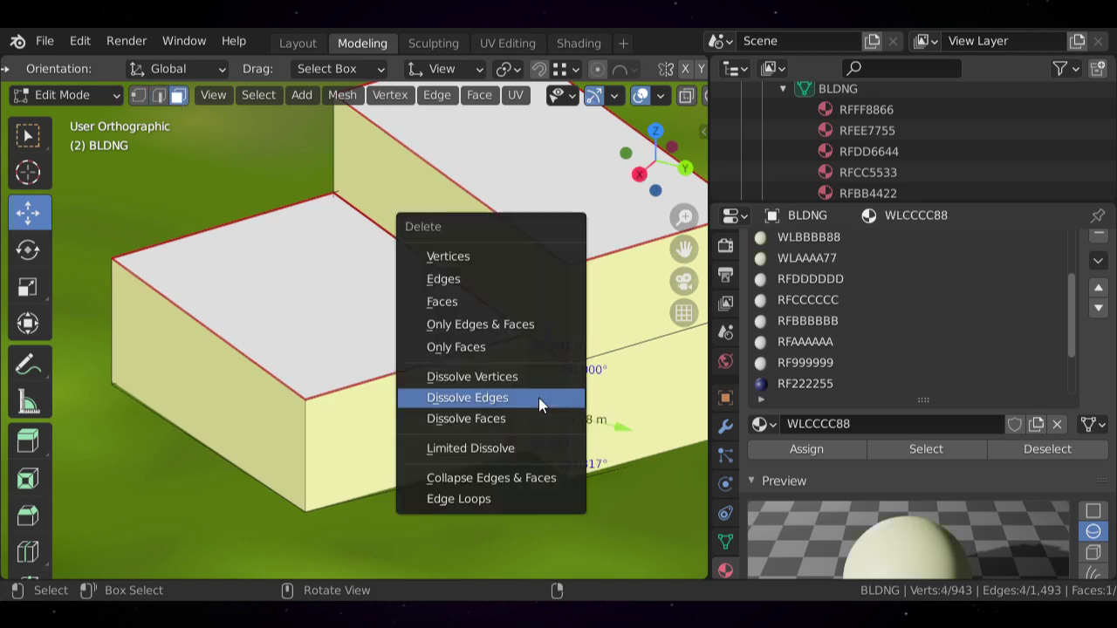
left_click(466, 300)
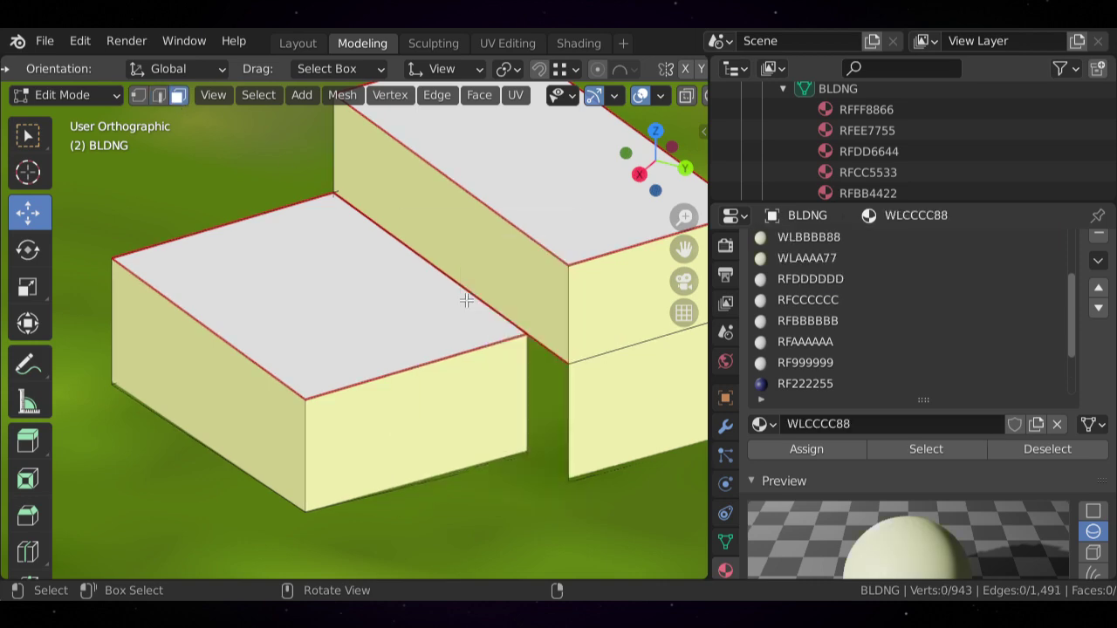
- Select the lower wing's vertical edge beside the gap next to the two-storey block
left_click(162, 96)
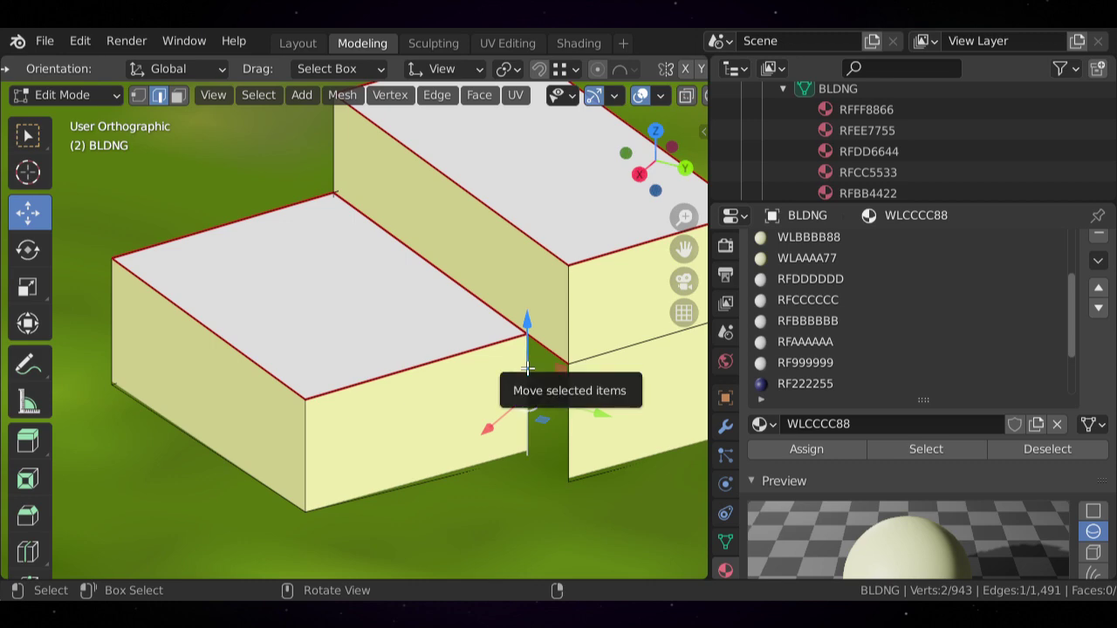
- Move the lower block's vertical corner edge across the gap onto the adjoining corner of the taller block
left_click_drag(527, 369, 568, 365)
middle_click_drag(359, 332, 420, 360)
scroll(420, 360, "down", 7)
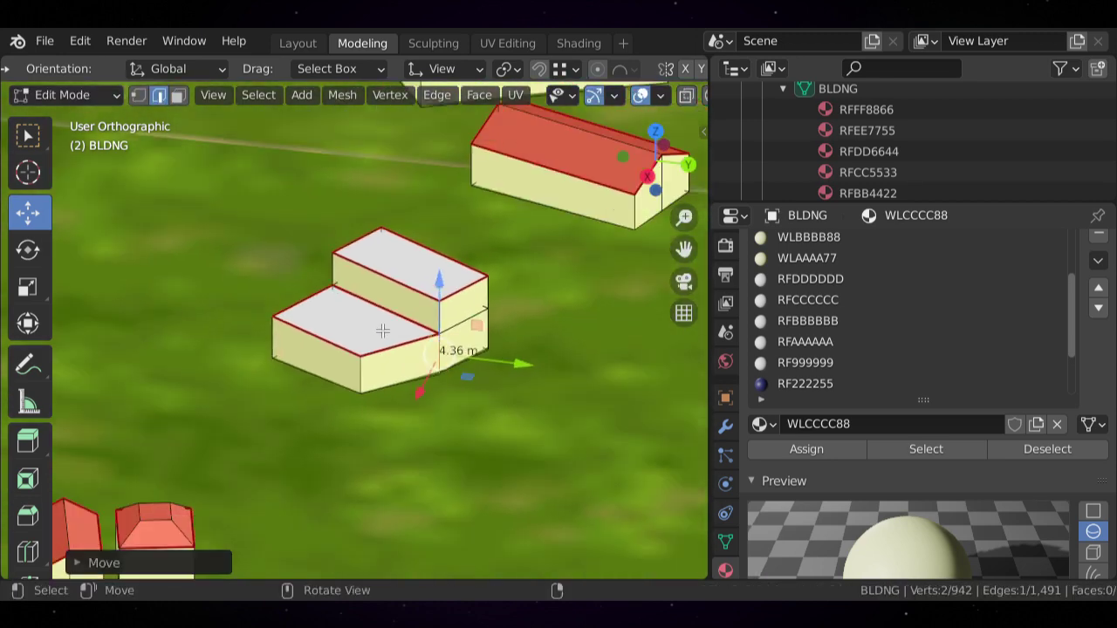
- Edge-slide the lower block's corner beside the slanted wall about 37% along its outer wall, working from the top view
middle_click_drag(606, 411, 428, 322)
scroll(429, 322, "up", 3)
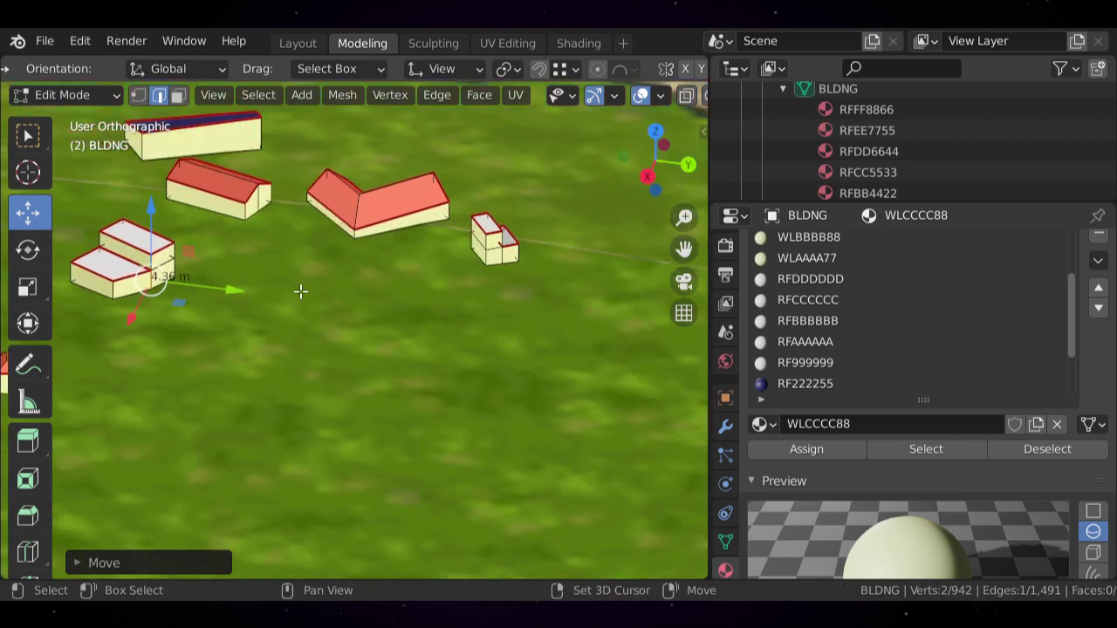
middle_click_drag(299, 292, 529, 321, "shift")
scroll(402, 322, "up", 7)
middle_click_drag(294, 266, 396, 403)
middle_click_drag(434, 444, 397, 411)
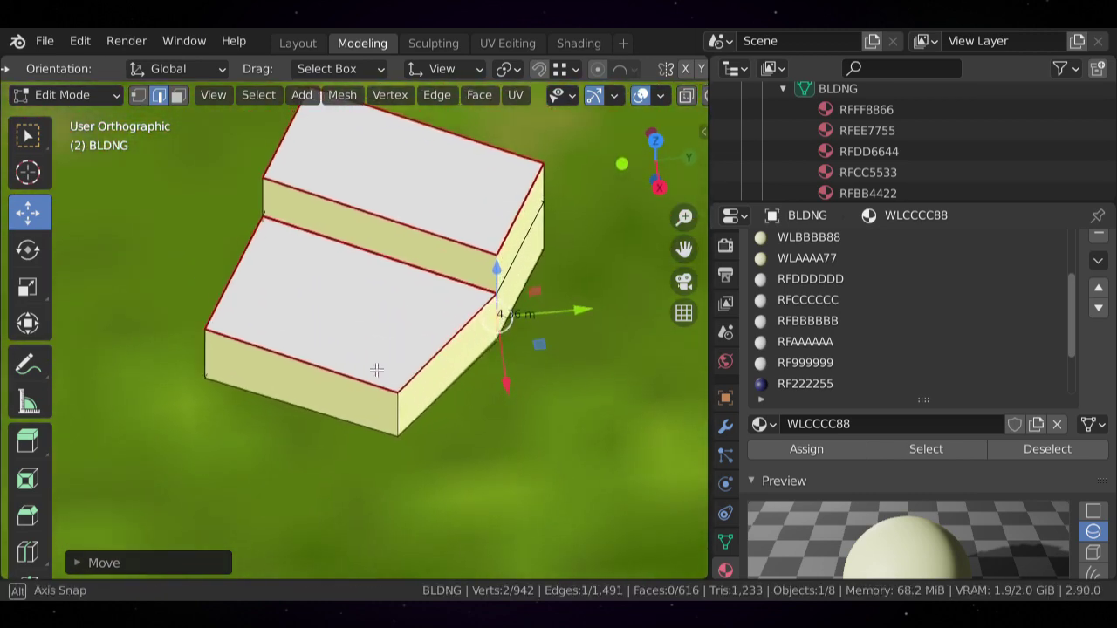
key("KP_7")
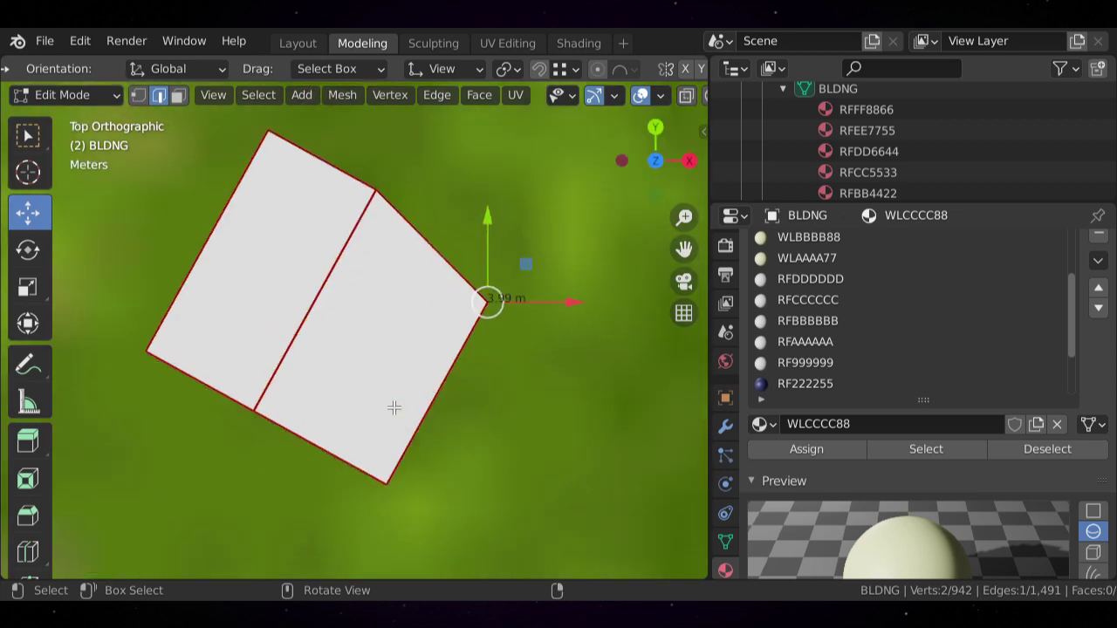
key("g")
key("g")
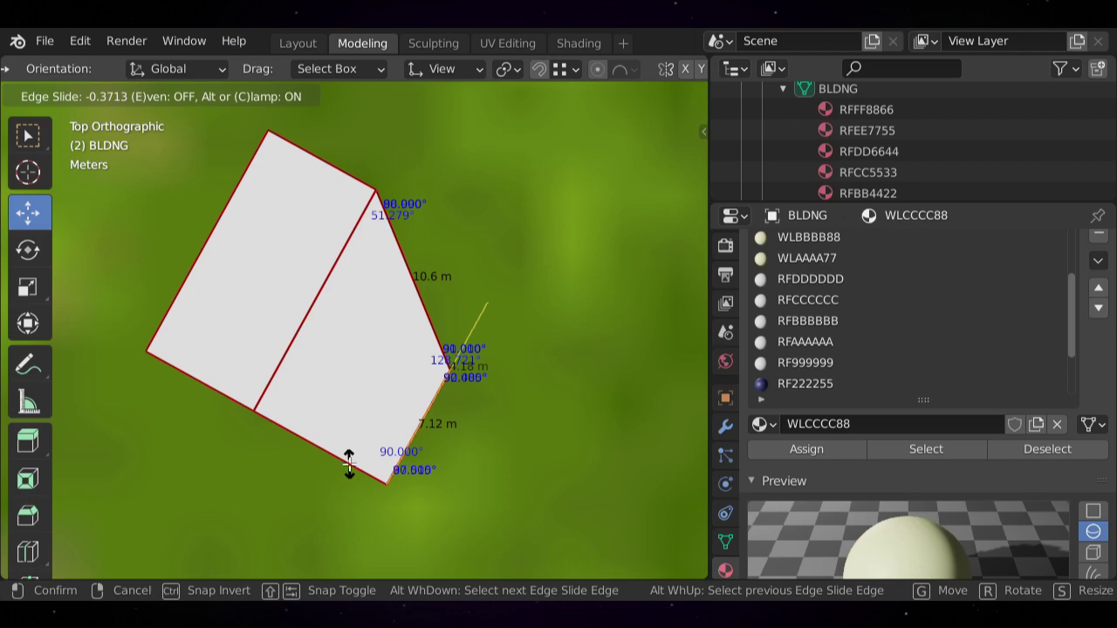
left_click(349, 465)
- Leave mesh editing and examine the reshaped grey-roofed building among the neighbouring houses from several angles
key("Tab")
scroll(380, 425, "down", 5)
mouse_move(394, 380)
middle_mouse_down()
mouse_move(366, 368)
mouse_move(374, 341)
mouse_move(380, 376)
mouse_move(221, 346)
mouse_move(455, 370)
mouse_move(179, 388)
mouse_move(380, 379)
middle_mouse_up()
scroll(367, 340, "up", 3)
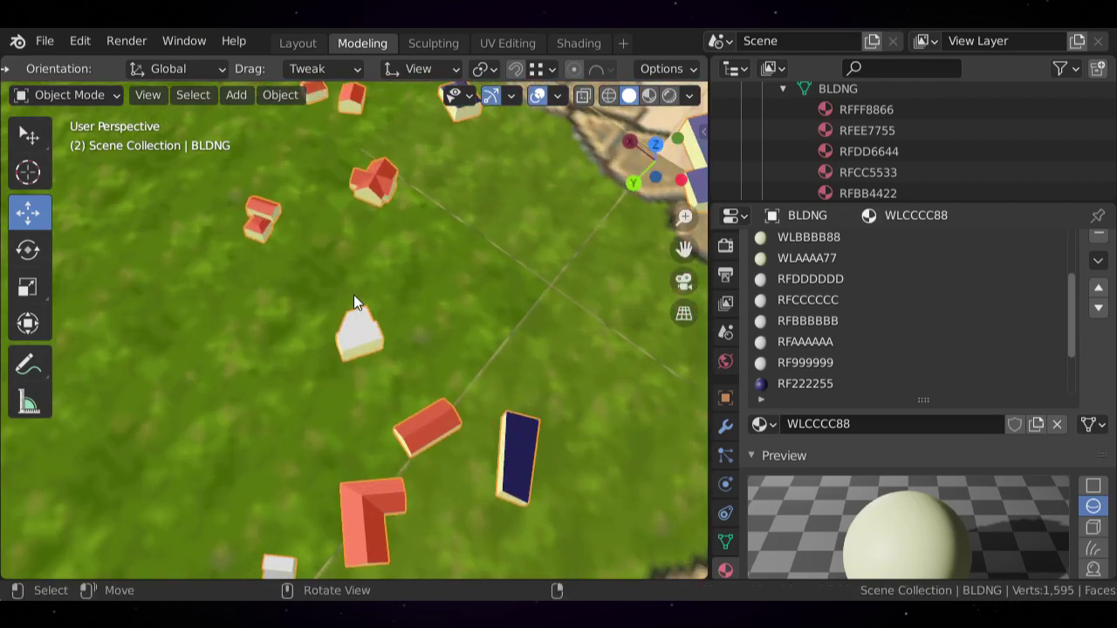
scroll(443, 353, "down", 2)
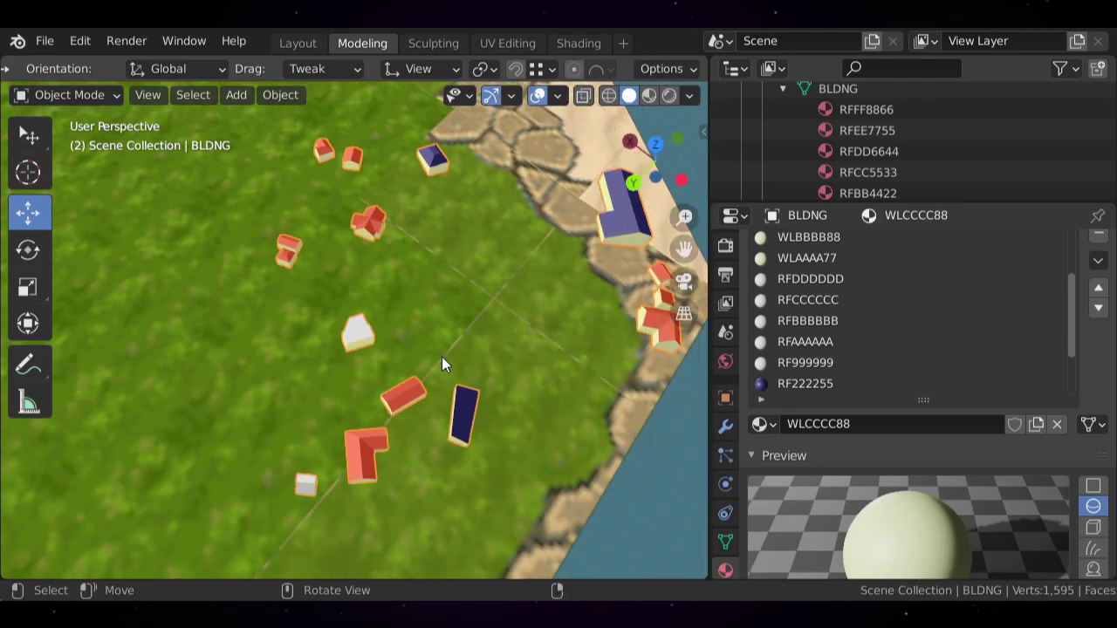
middle_click_drag(442, 357, 380, 428)
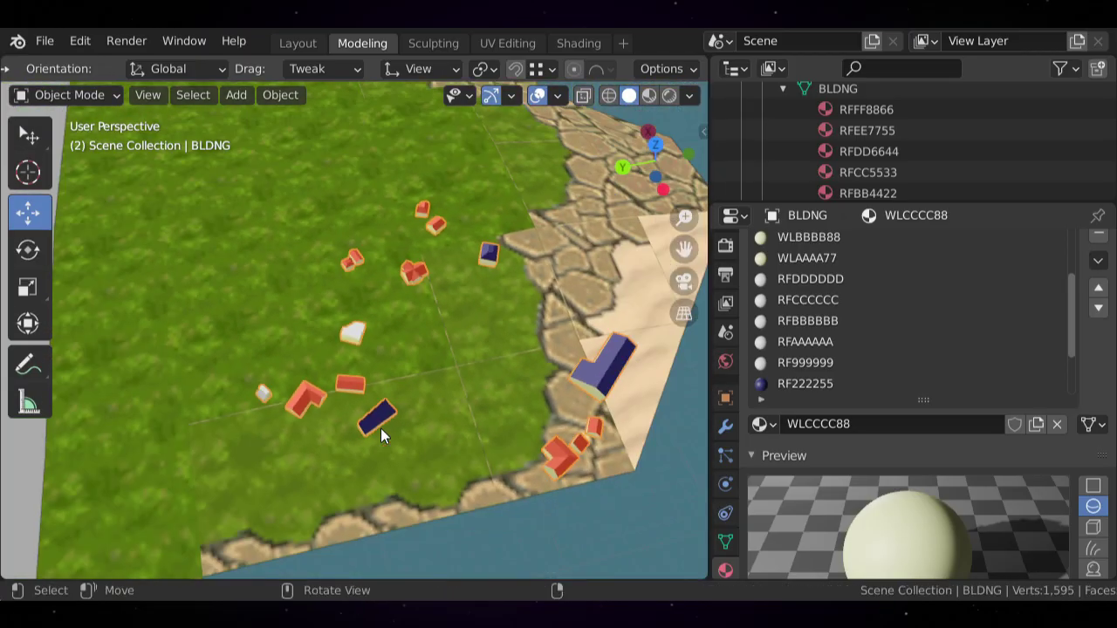
scroll(414, 405, "up", 5)
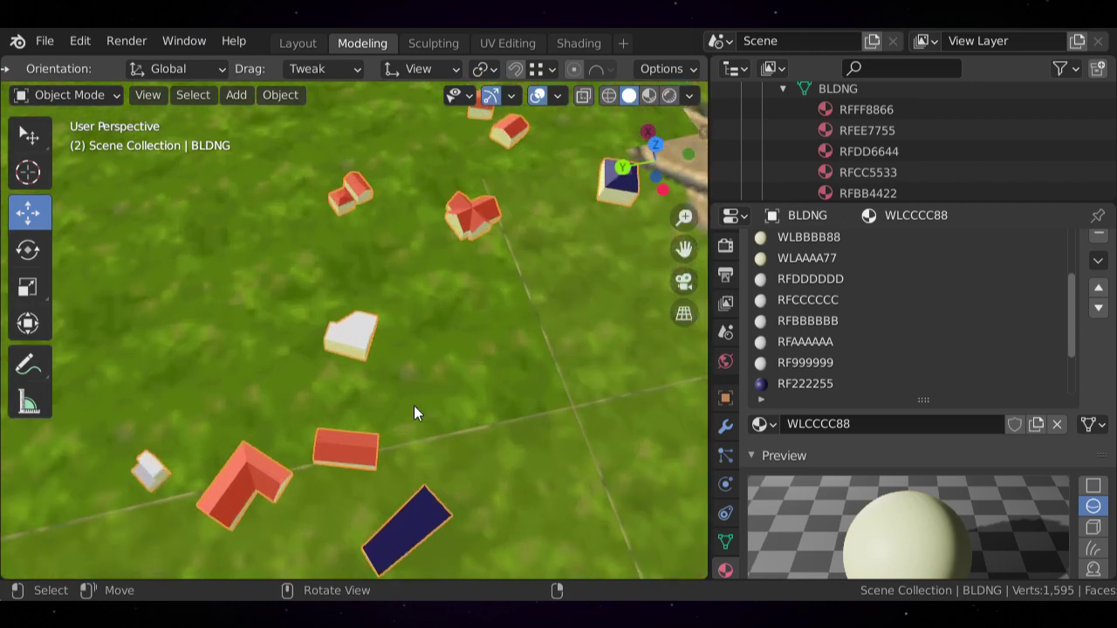
middle_click_drag(335, 496, 399, 406)
scroll(399, 406, "down", 2)
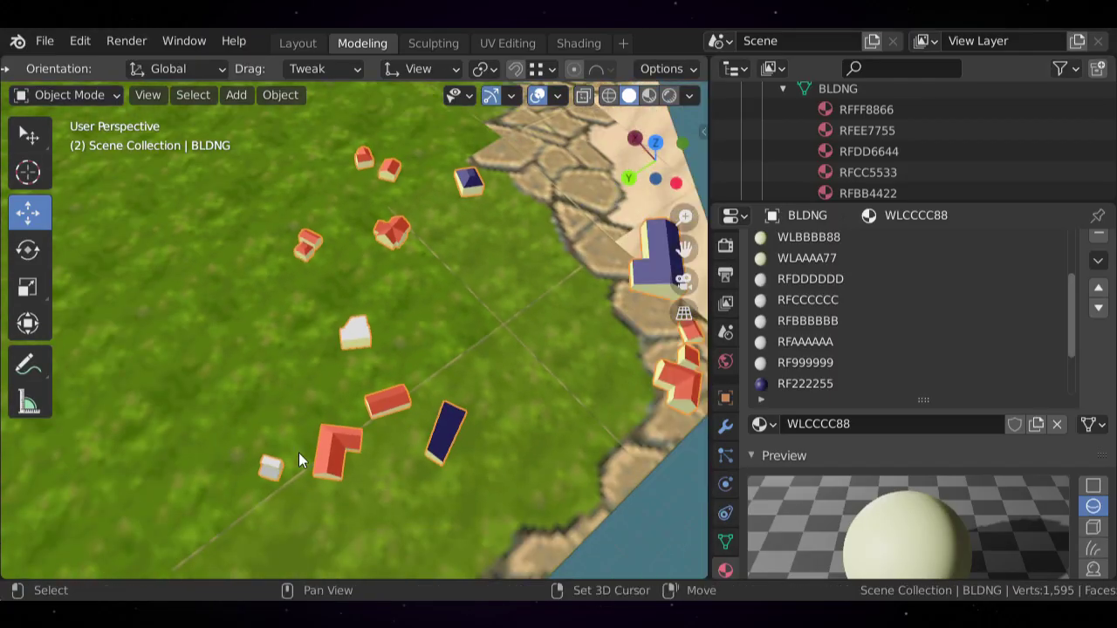
- On the small stepped building near the L-shaped house, edge-slide the lower block's outer corner about halfway along its wall
middle_click_drag(298, 452, 414, 382, "shift")
scroll(440, 393, "up", 4)
scroll(411, 367, "up", 3)
middle_click_drag(452, 448, 388, 366, "shift")
scroll(411, 367, "up", 2)
key("Tab")
scroll(392, 369, "up", 3)
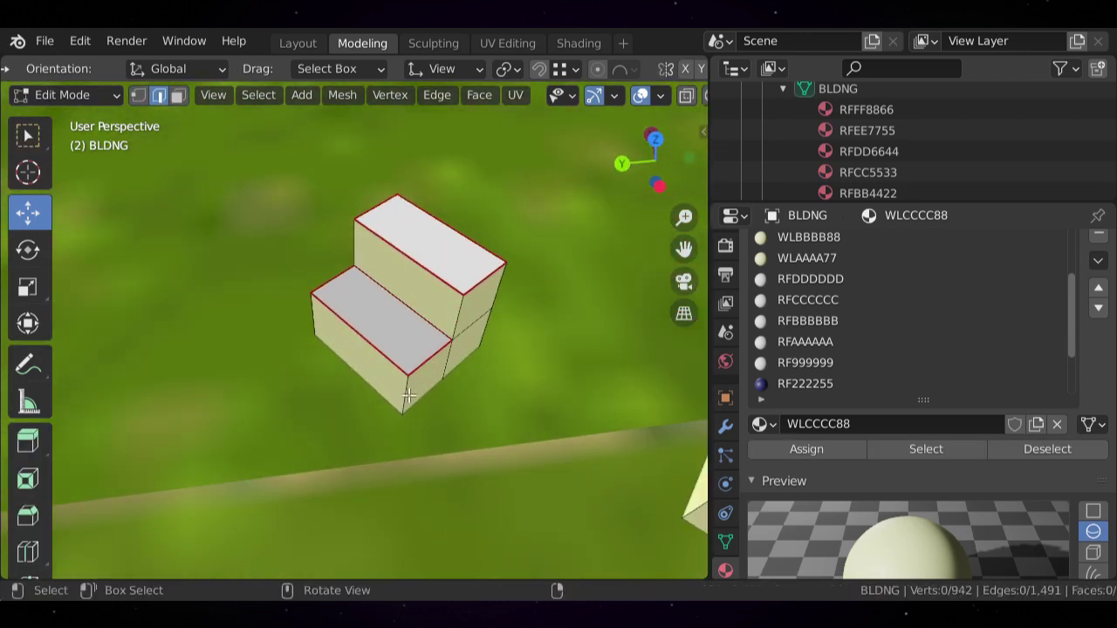
key("g")
key("g")
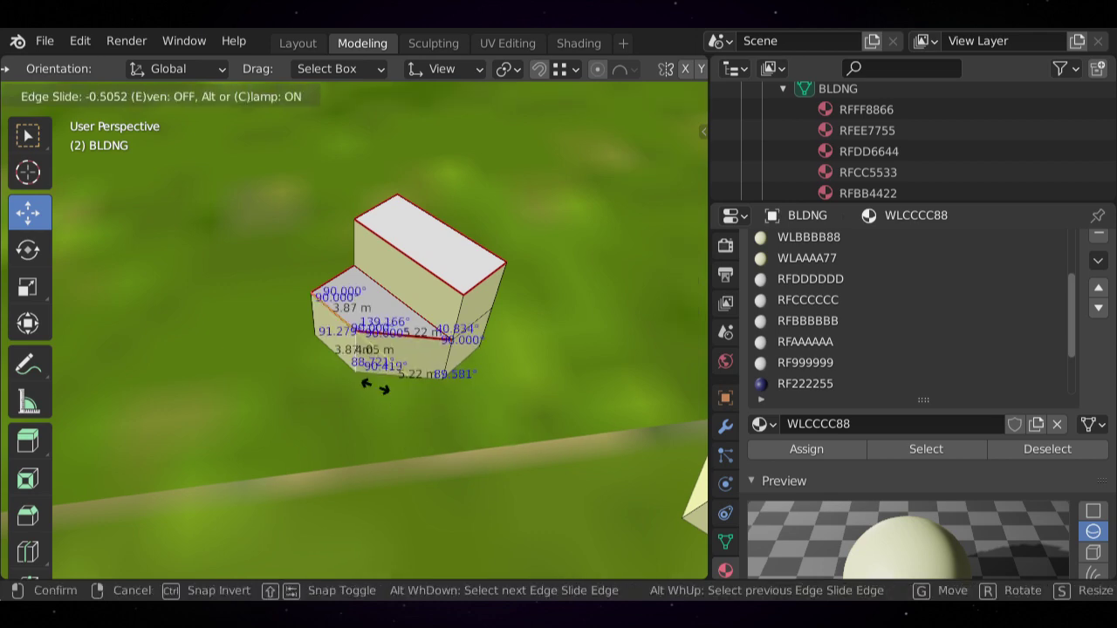
left_click(376, 387)
- Try to enlarge the whole small stepped building uniformly in all directions
key("Tab")
scroll(375, 388, "down", 6)
middle_click_drag(375, 387, 359, 417)
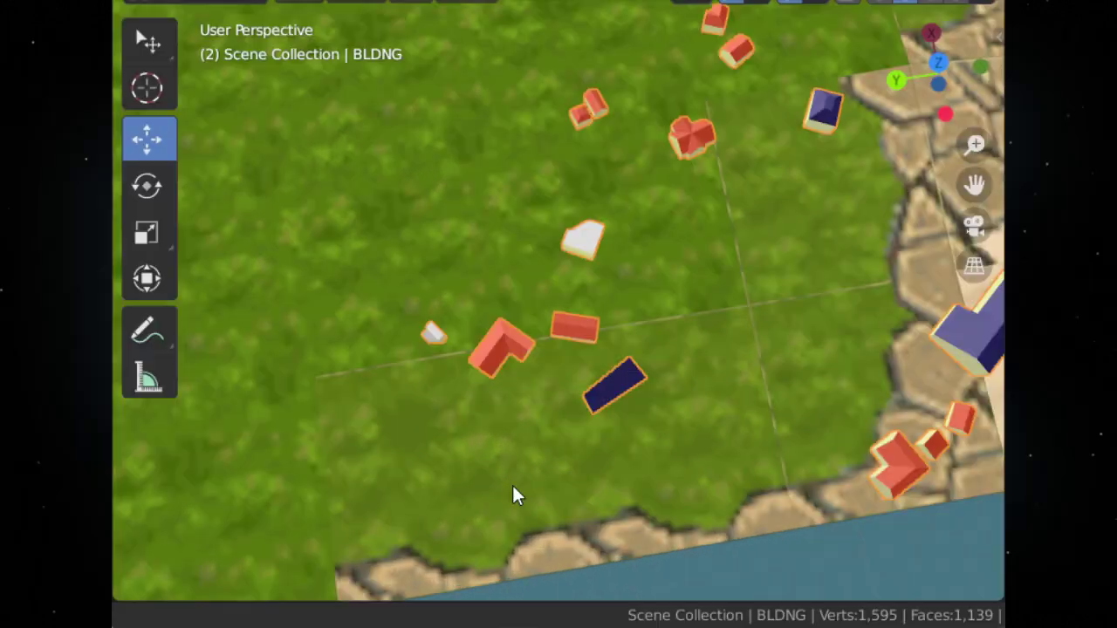
middle_click_drag(314, 490, 407, 338, "shift")
key("Tab")
scroll(405, 395, "up", 6)
key("l")
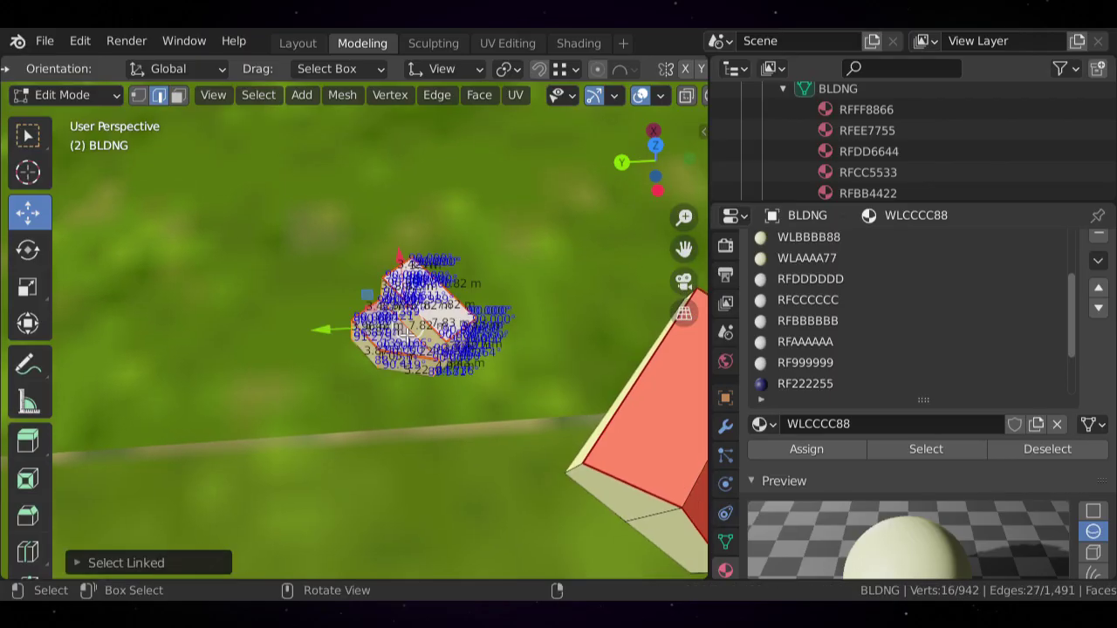
key("KP_7")
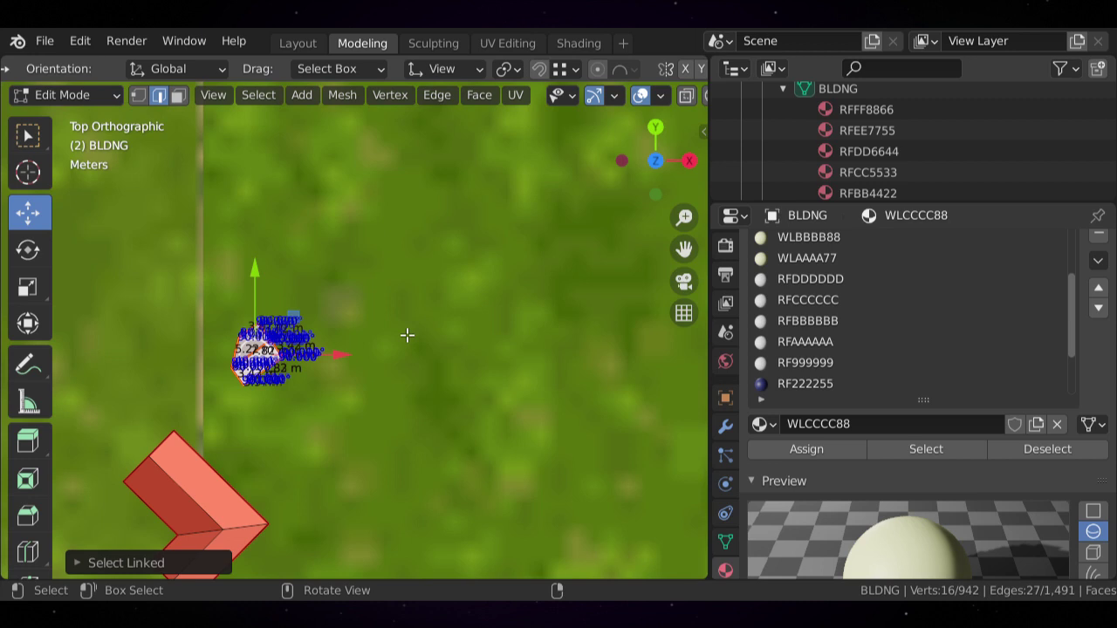
key("s")
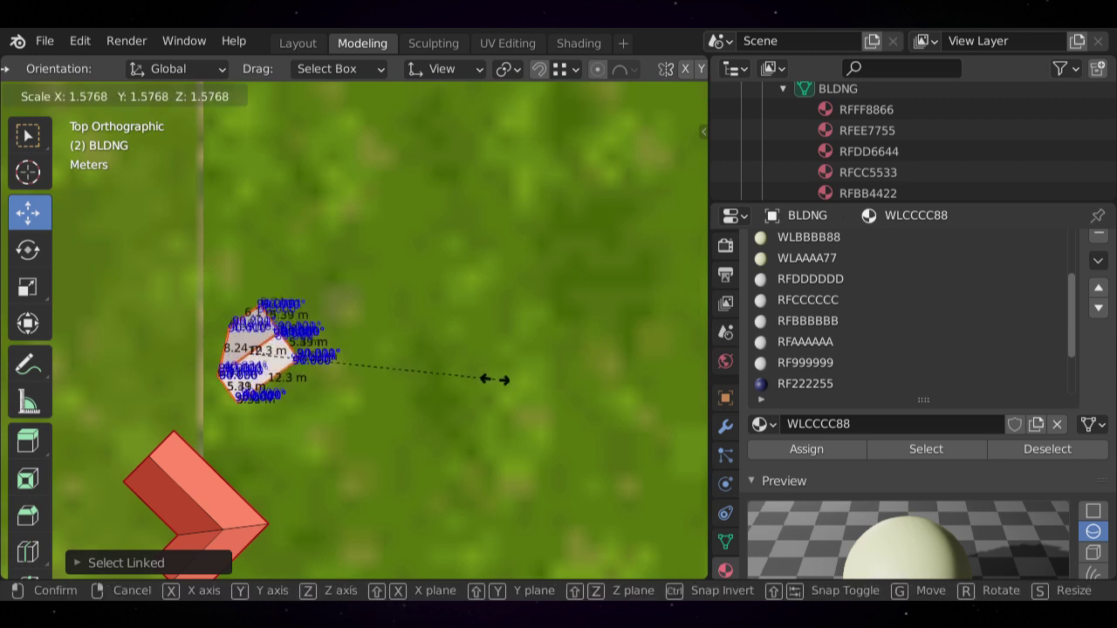
left_click(506, 391)
scroll(458, 381, "down", 3)
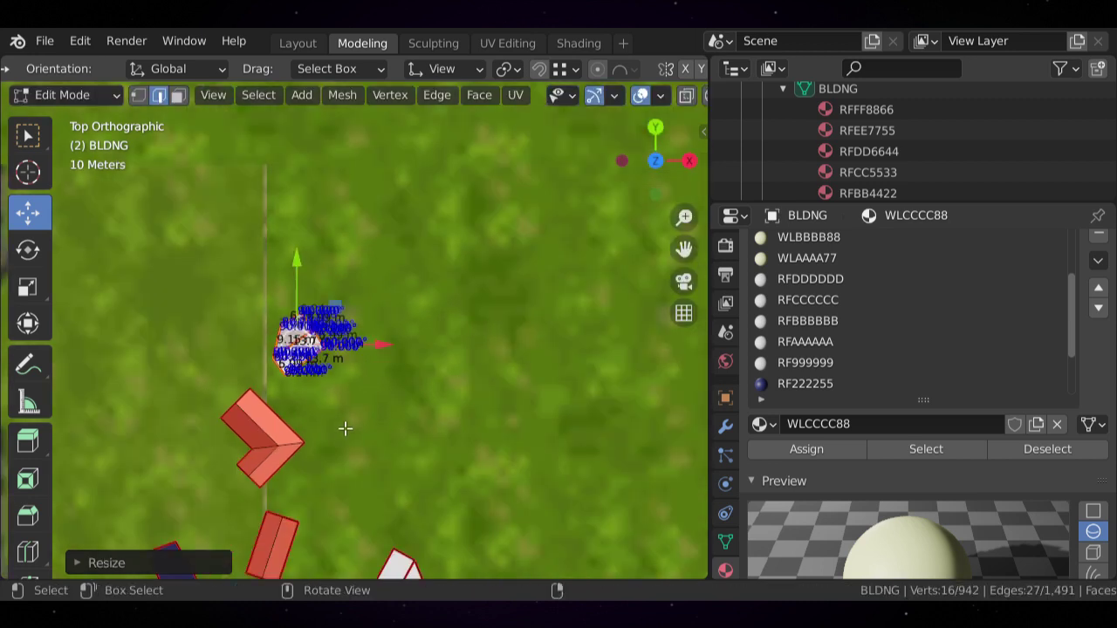
- Undo the uniform enlargement of the small stepped building
middle_click_drag(344, 433, 517, 289)
middle_click_drag(416, 271, 368, 348, "shift")
scroll(401, 338, "up", 5)
key("s")
key("Escape")
key("alt+a")
scroll(420, 363, "down", 4)
key("l")
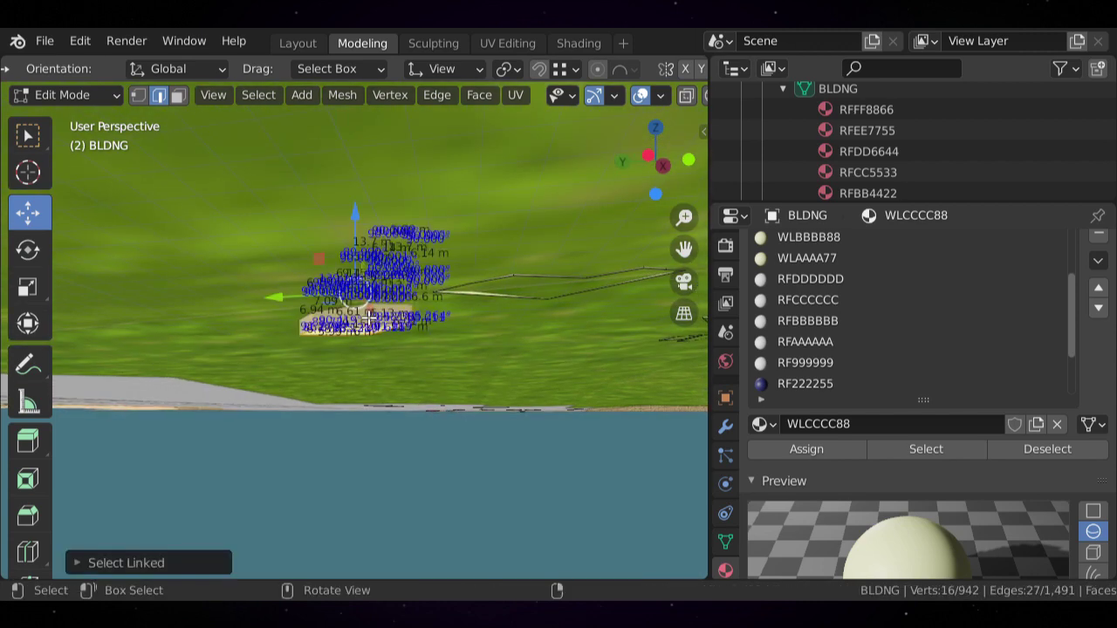
key("ctrl+z")
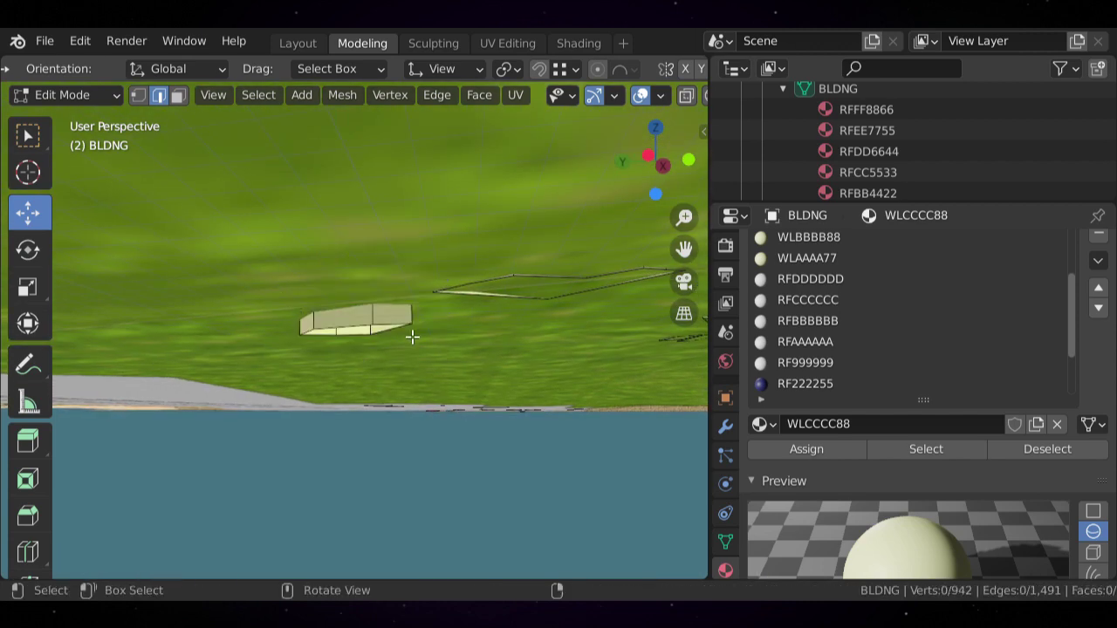
key("ctrl+z")
- Compare the lengths of the upper and lower vertical corner edges of the small stepped building
middle_click_drag(435, 361, 505, 315)
key("KP_7")
scroll(413, 399, "up", 1)
scroll(377, 332, "up", 5)
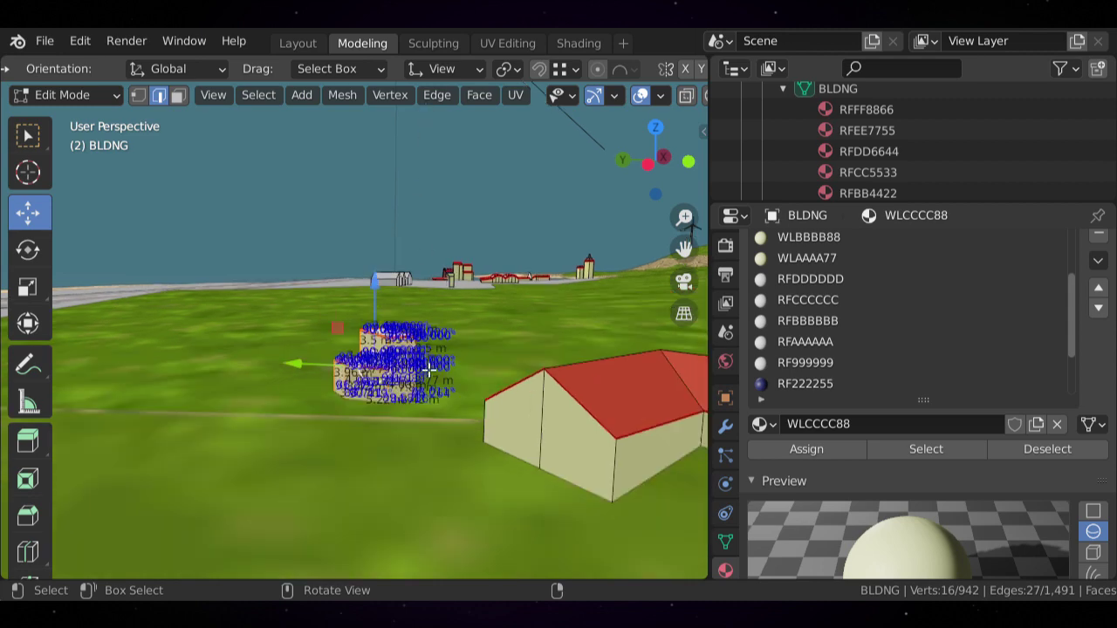
scroll(469, 386, "down", 1)
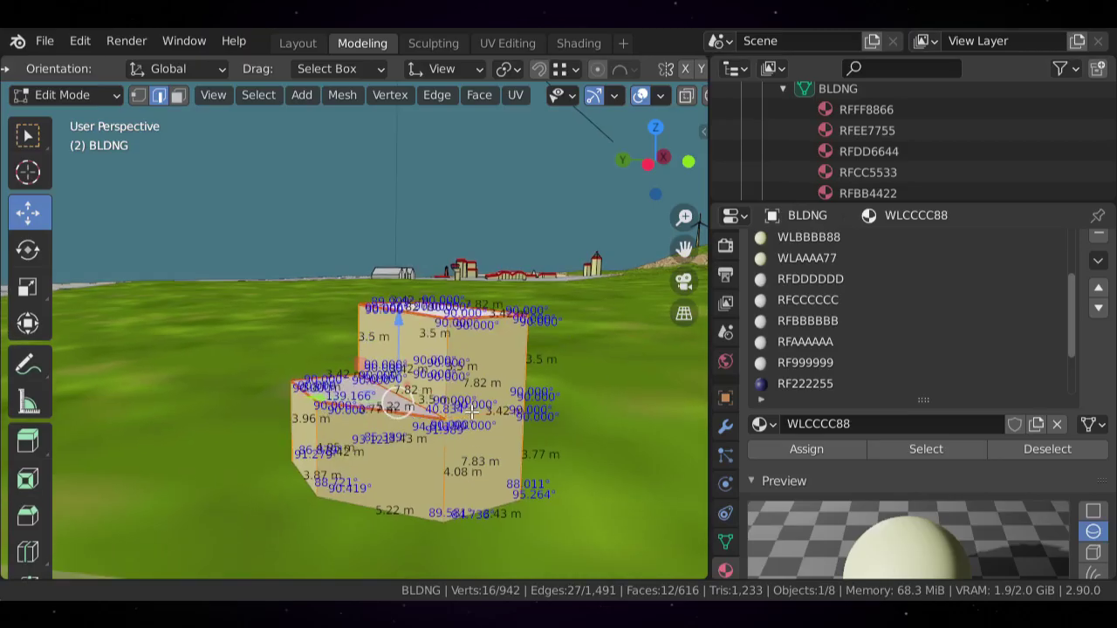
left_click(468, 340)
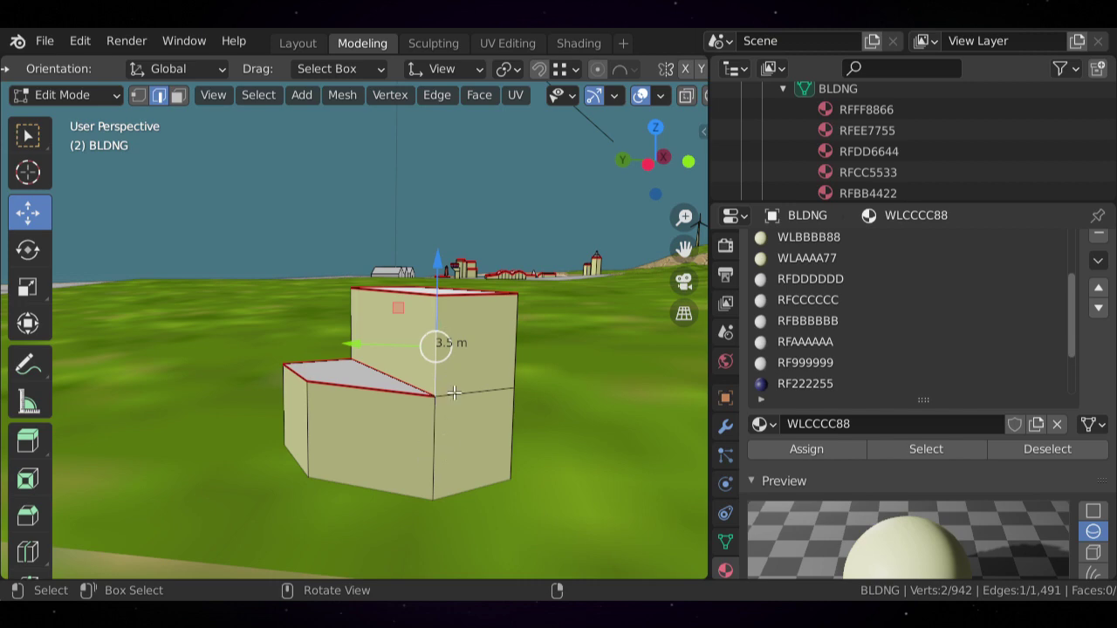
middle_click_drag(454, 392, 368, 443)
left_click(408, 432)
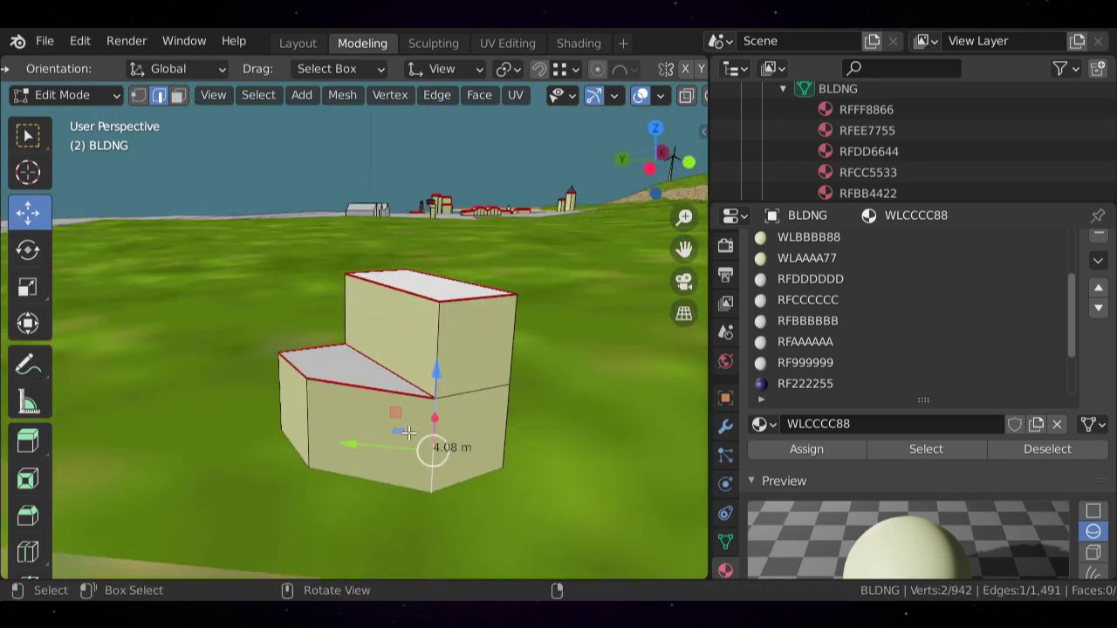
left_click(440, 332)
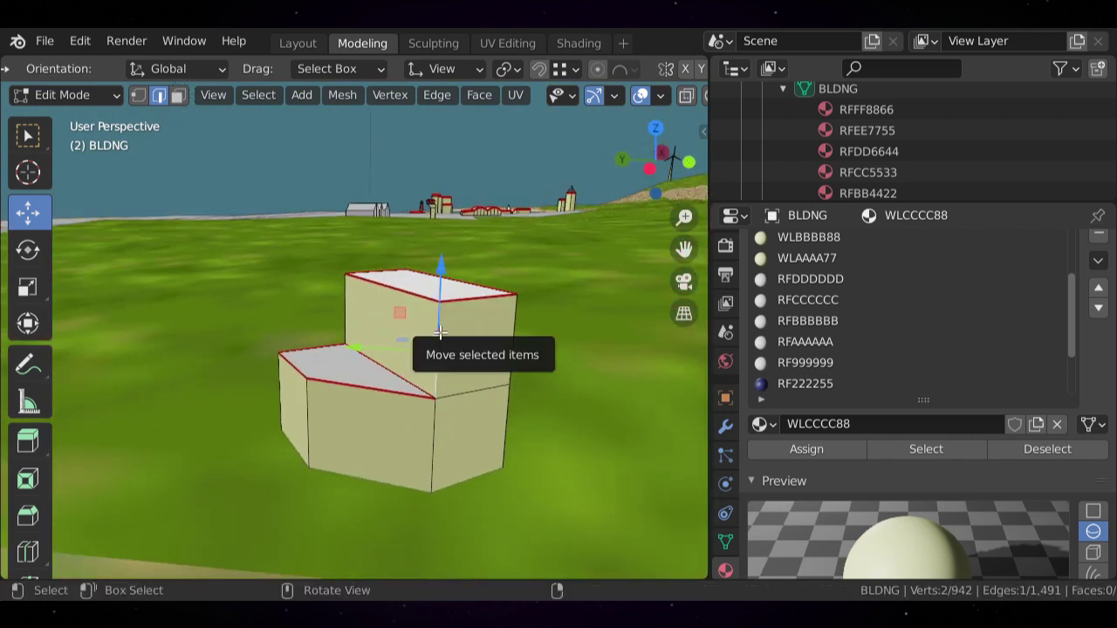
left_click(446, 420)
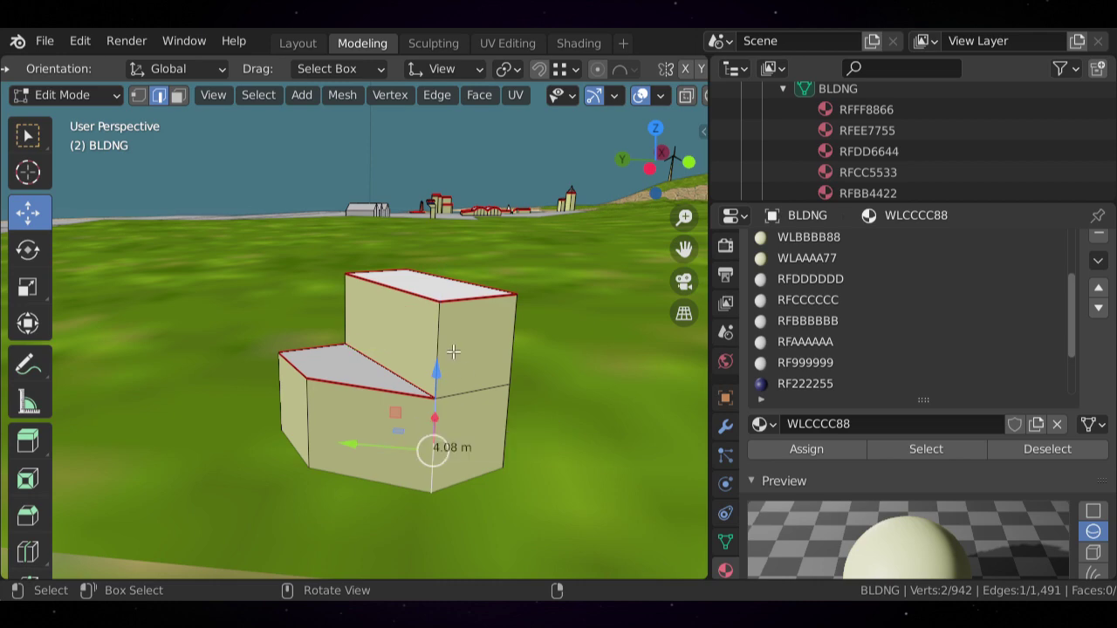
- Raise the upper roof face of the small stepped building vertically until the upper walls are about 4.02 m high
key("alt+a")
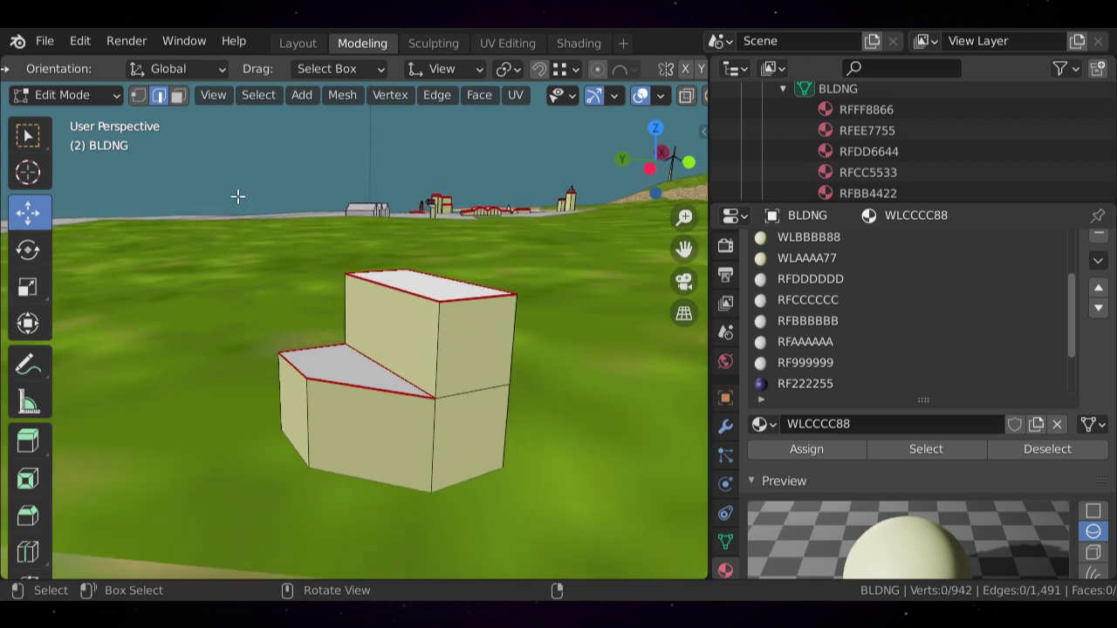
left_click(178, 95)
left_click(472, 349)
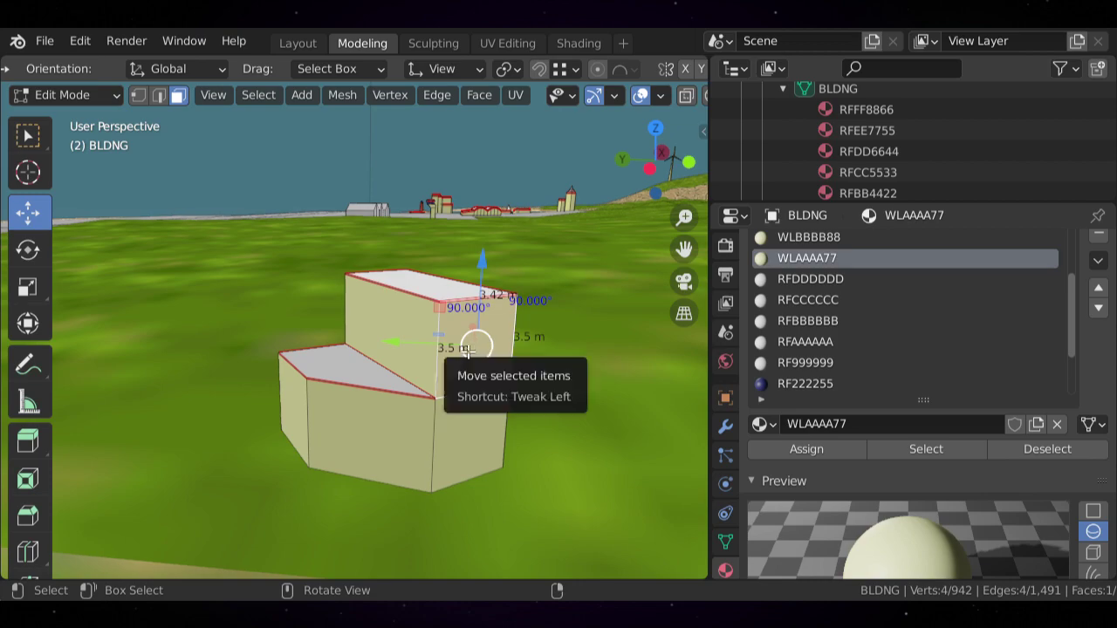
left_click(421, 286, "shift")
key("g")
key("z")
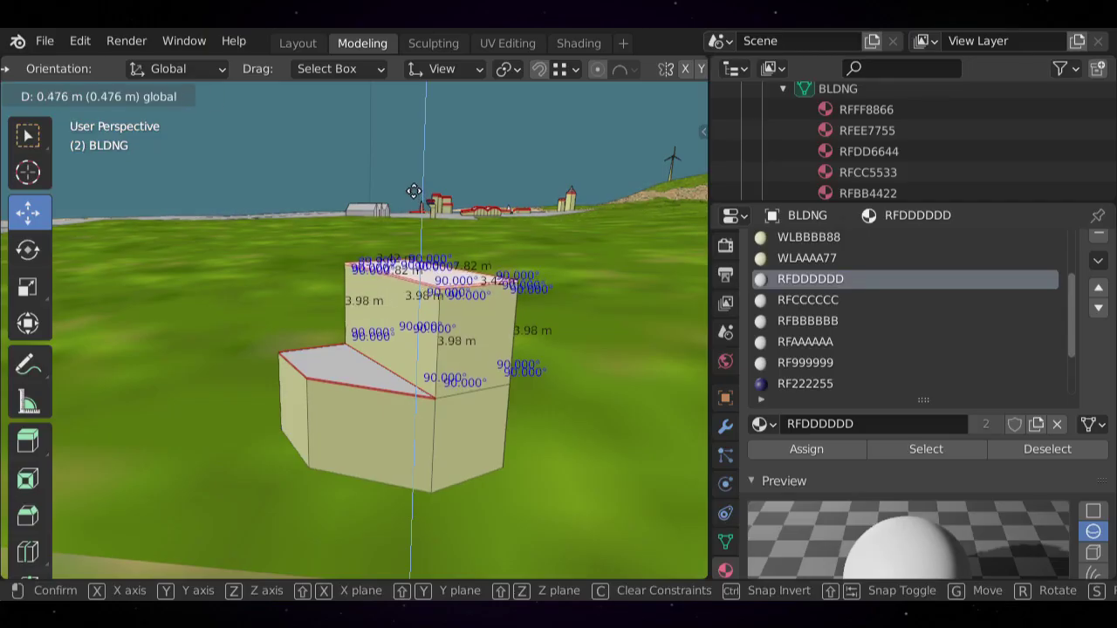
left_click(413, 181)
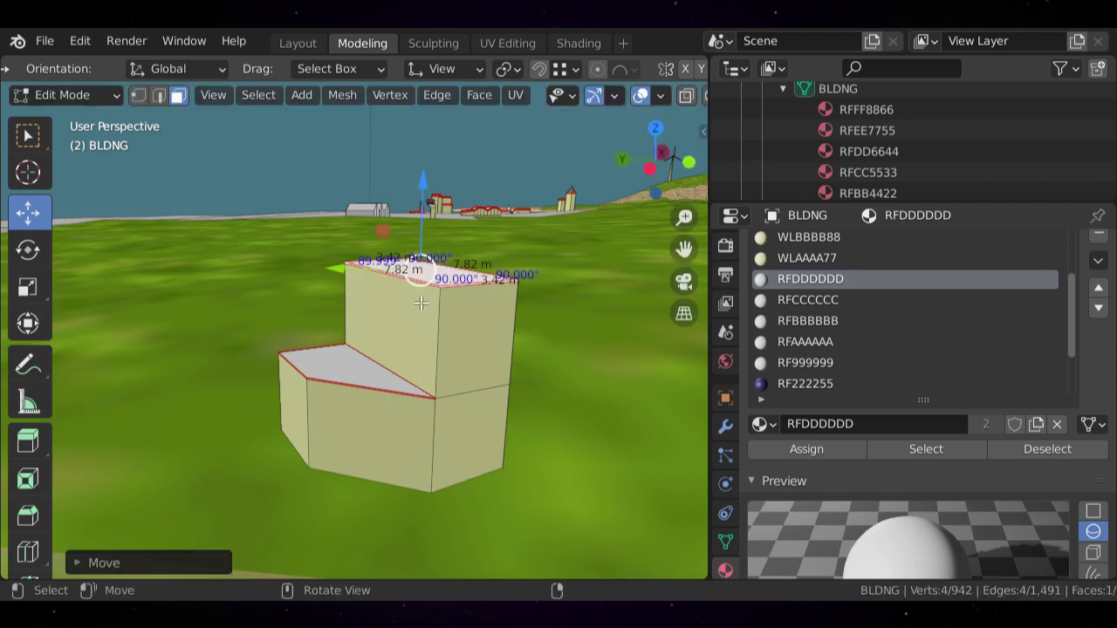
key("alt+a")
- Scale the whole small stepped building about 1.73 times horizontally, excluding the Z axis
scroll(444, 393, "down", 3)
middle_click_drag(423, 383, 456, 378)
scroll(412, 362, "up", 3)
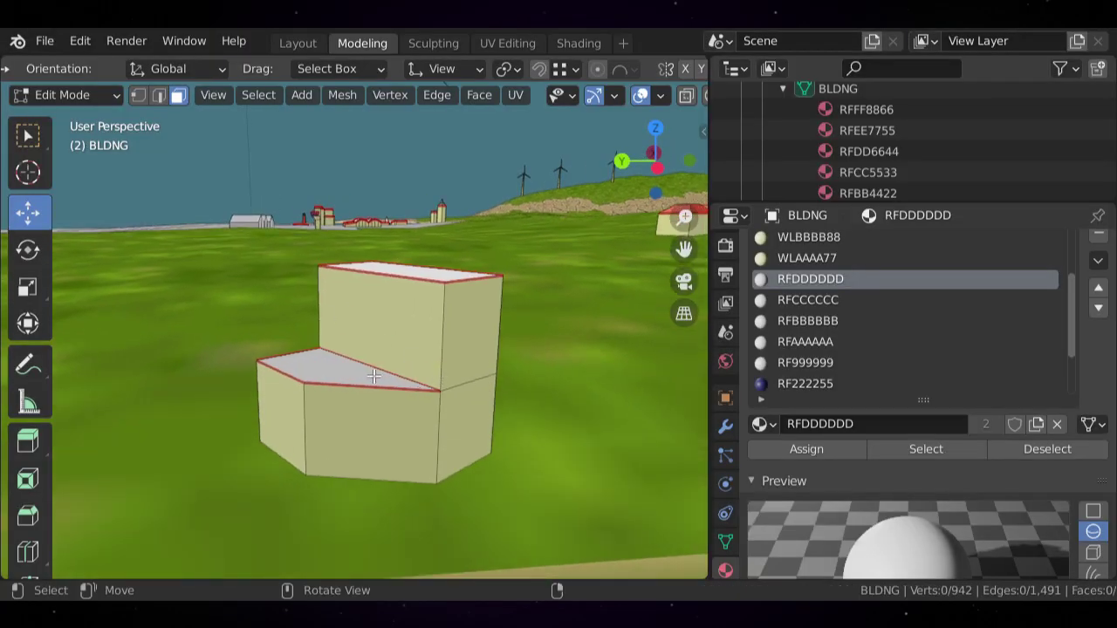
key("l")
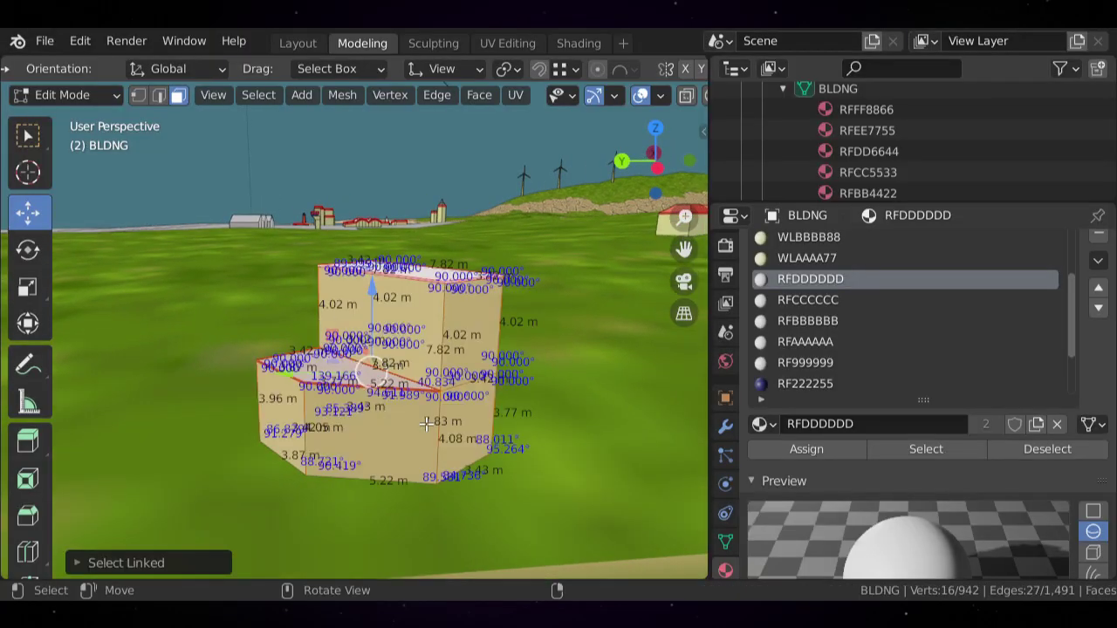
key("KP_7")
key("s")
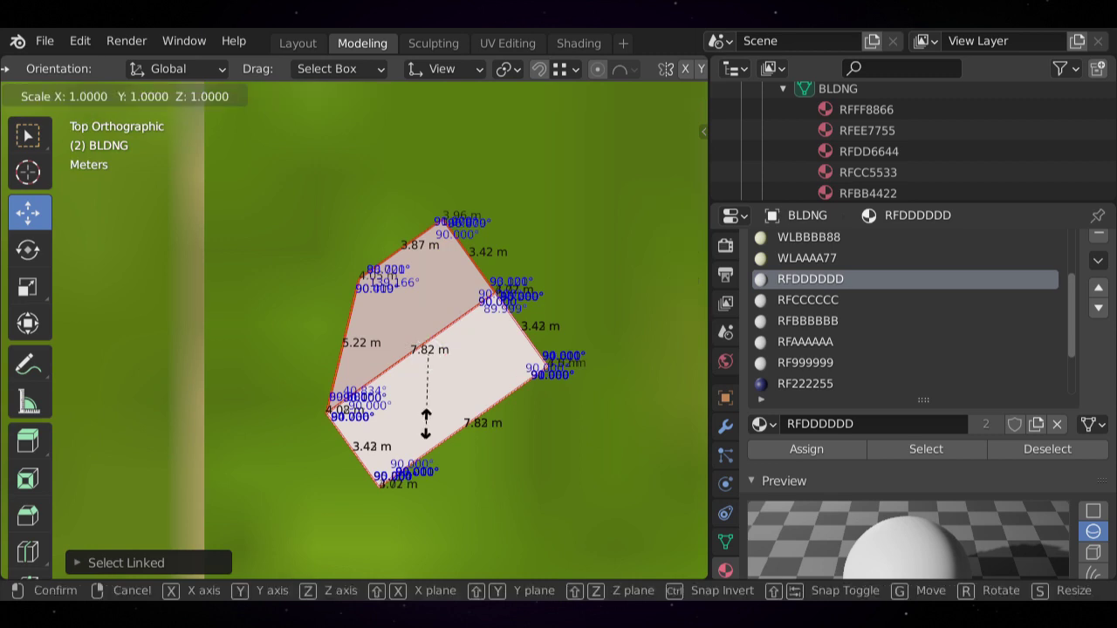
key("shift+z")
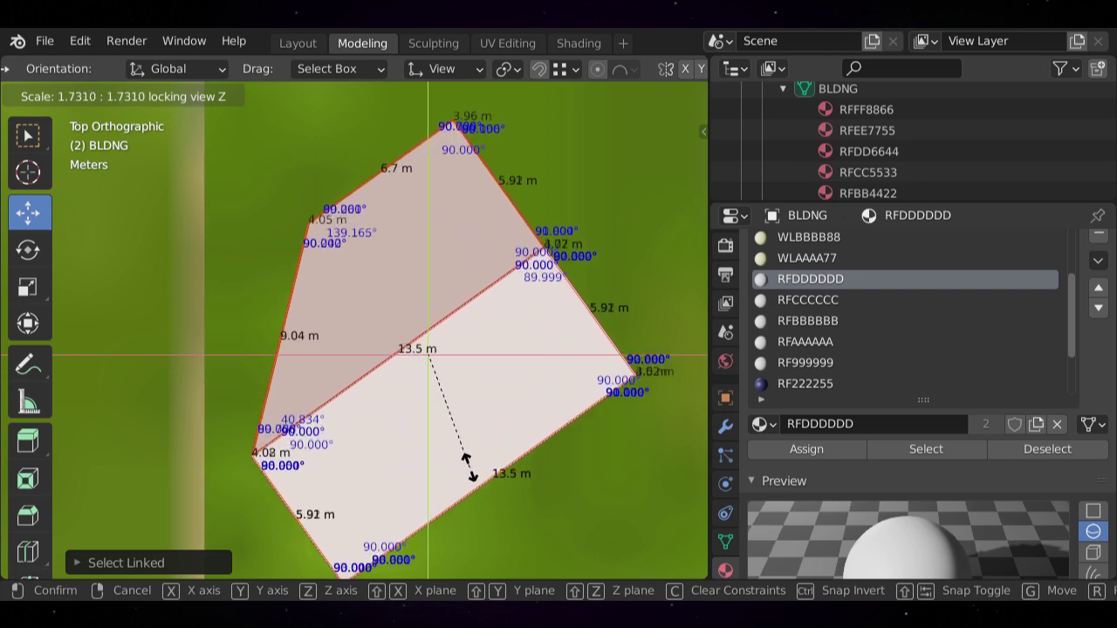
left_click(466, 463)
scroll(474, 404, "down", 3)
middle_click_drag(474, 404, 463, 383)
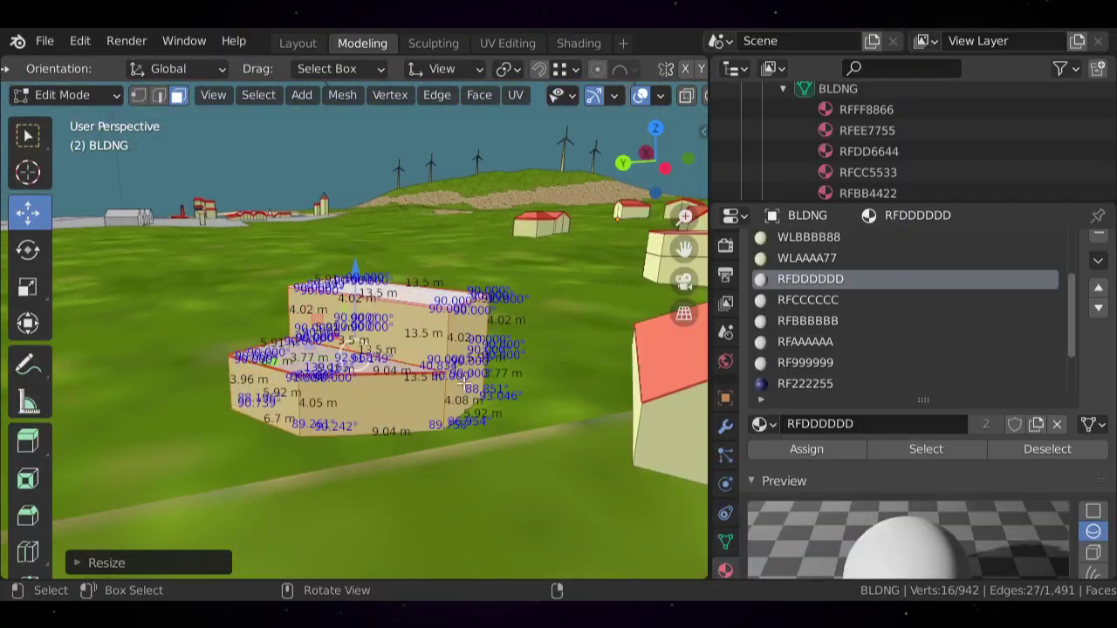
key("alt+a")
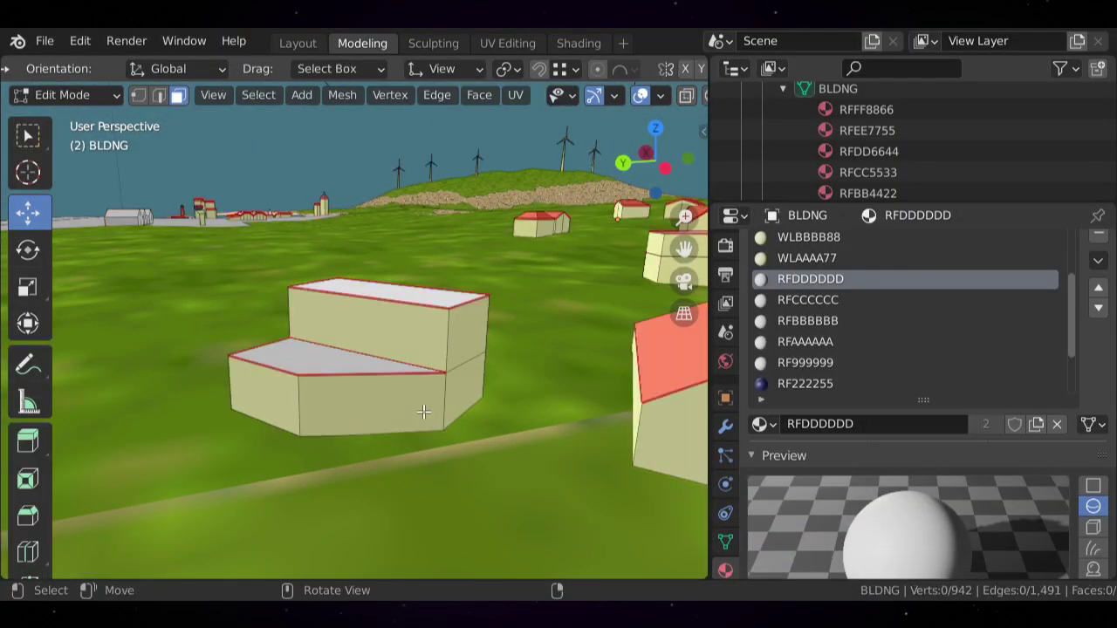
- Leave mesh editing, clear the selection and examine the stepped building's size against the neighbouring houses
middle_click_drag(429, 424, 435, 334)
key("Tab")
scroll(420, 419, "down", 4)
scroll(366, 369, "down", 3)
scroll(370, 400, "down", 4)
key("alt+a")
scroll(444, 362, "down", 2)
scroll(435, 334, "up", 2)
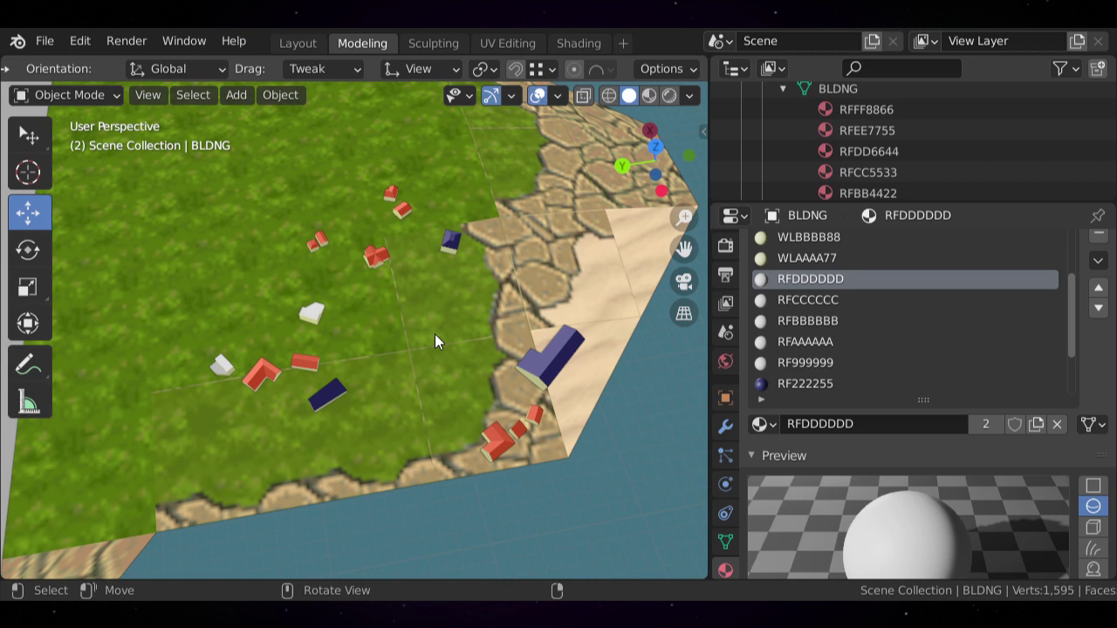
middle_click_drag(386, 353, 450, 313)
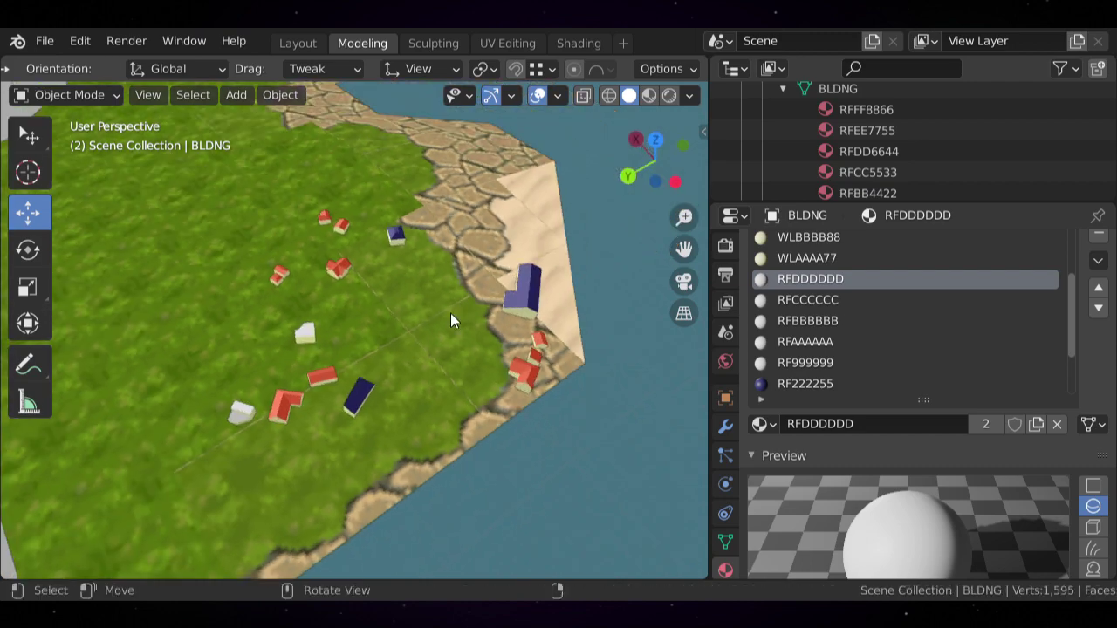
mouse_move(396, 349)
middle_mouse_down()
mouse_move(431, 350)
mouse_move(395, 344)
middle_mouse_up()
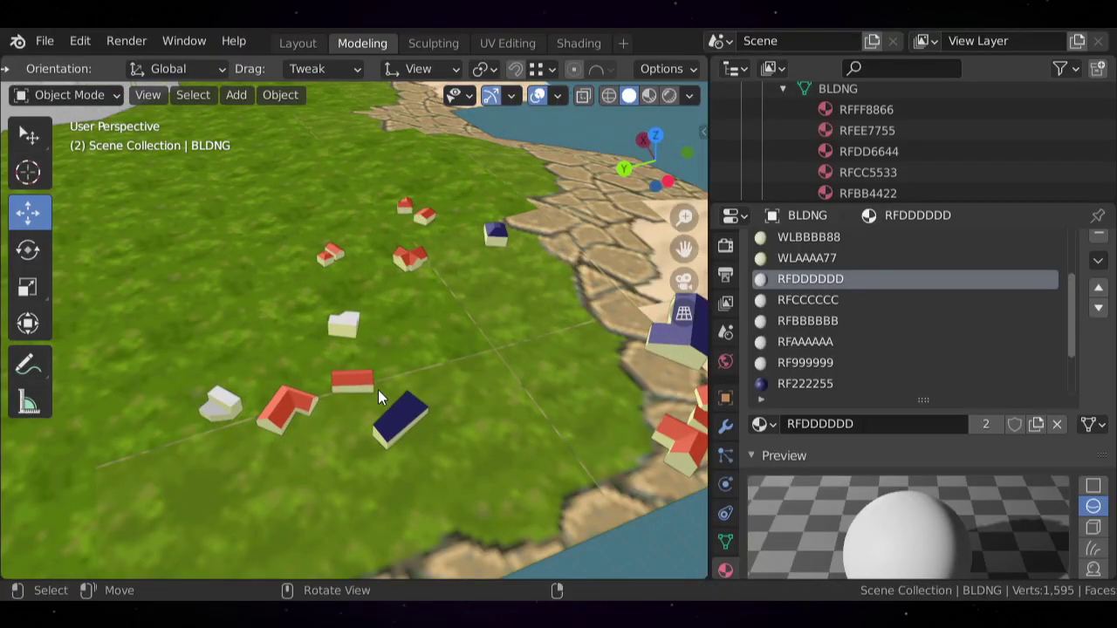
middle_click_drag(378, 397, 354, 382)
middle_click_drag(464, 387, 359, 379)
scroll(359, 379, "up", 2)
middle_click_drag(382, 428, 445, 303, "shift")
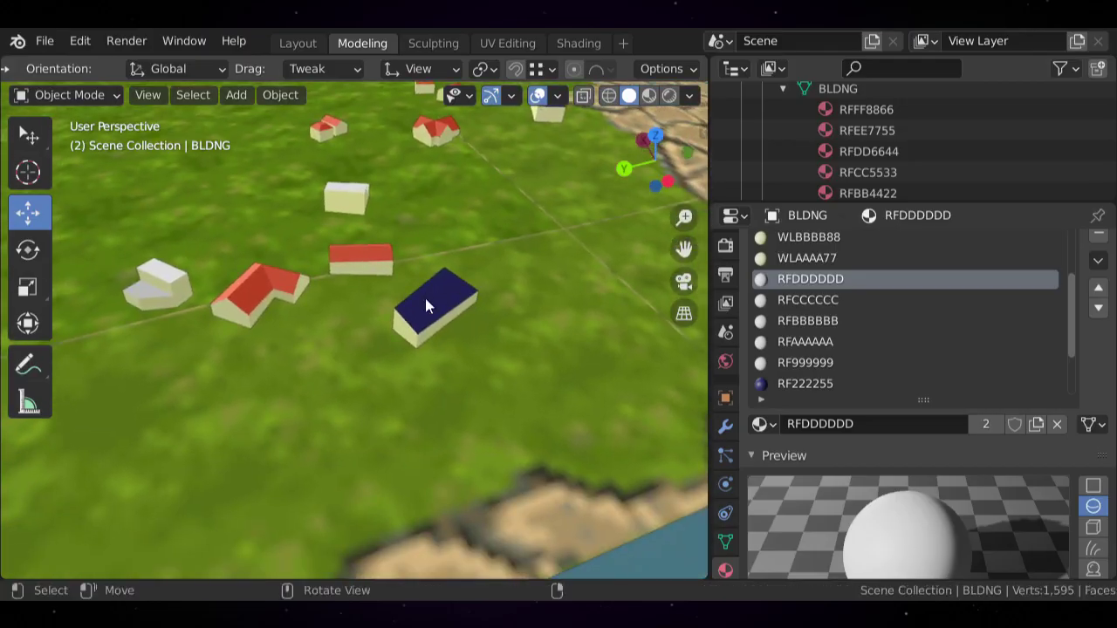
scroll(431, 307, "down", 2)
scroll(431, 309, "up", 1)
middle_click_drag(342, 310, 347, 364)
scroll(282, 324, "up", 5)
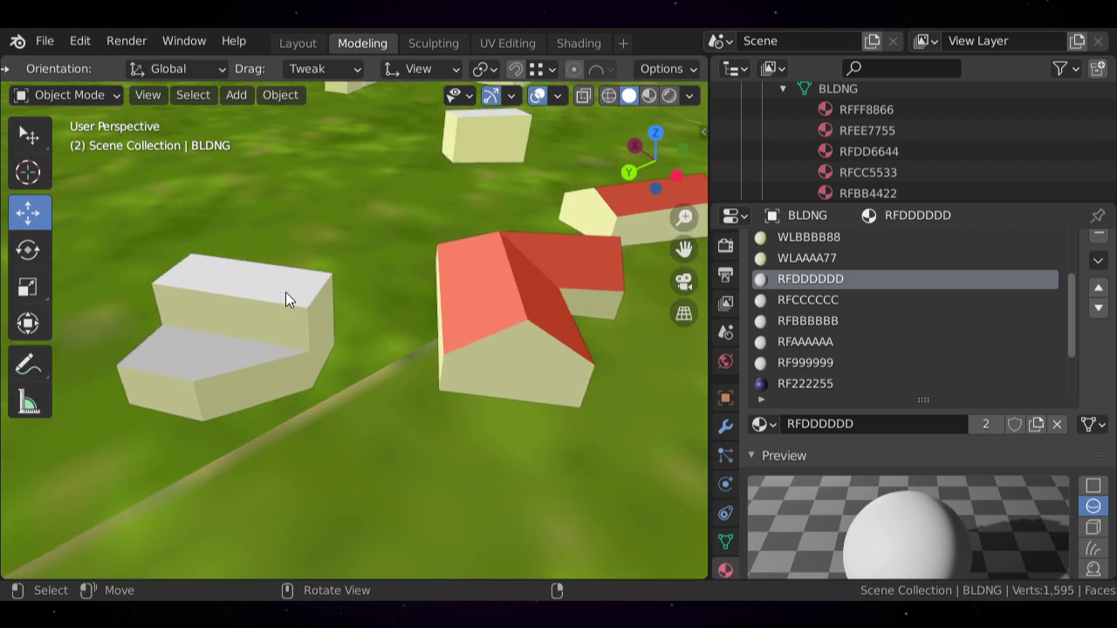
- Examine the spacing and sizes of the red-roofed houses across the settlement and nearby coast
scroll(277, 290, "down", 7)
middle_click_drag(344, 263, 283, 309, "shift")
scroll(283, 310, "down", 3)
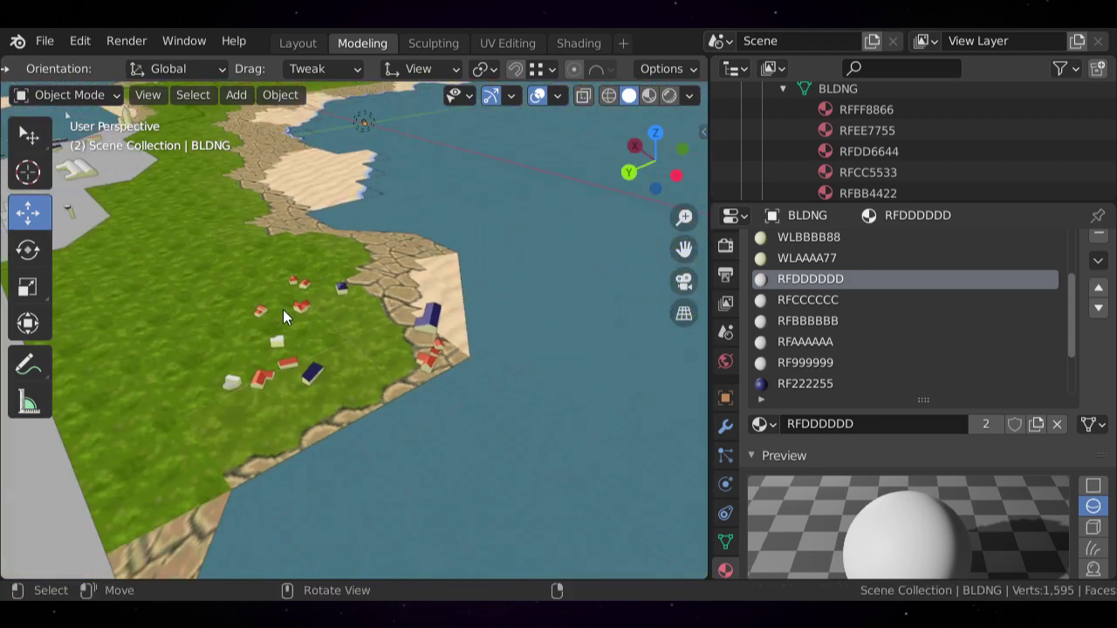
middle_click_drag(381, 278, 375, 323)
scroll(315, 318, "up", 4)
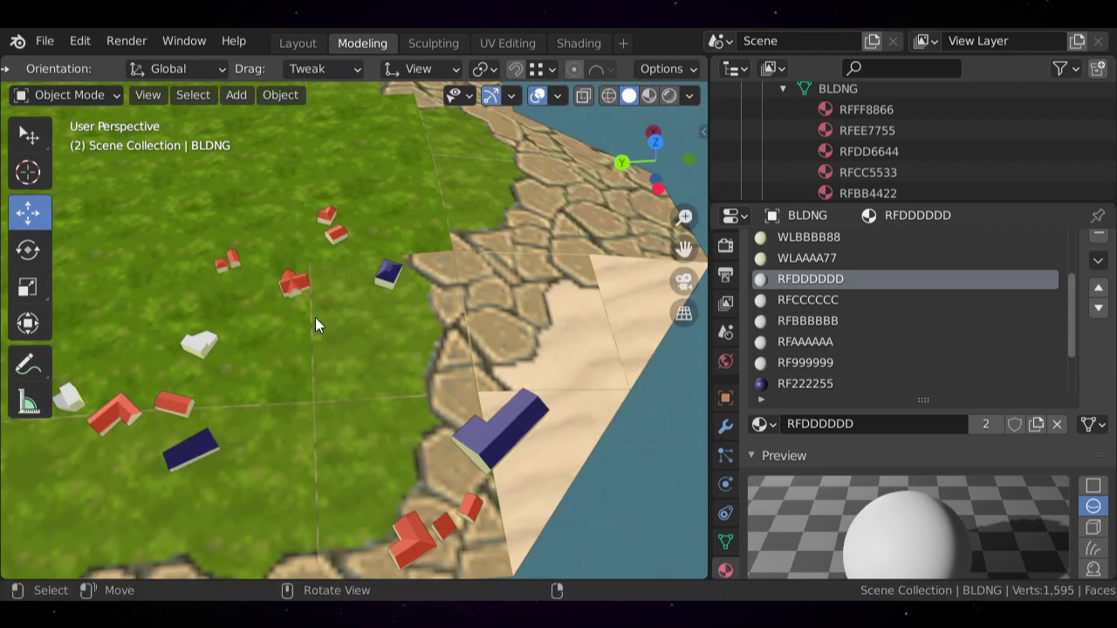
middle_click_drag(330, 290, 356, 345, "shift")
scroll(356, 346, "up", 5)
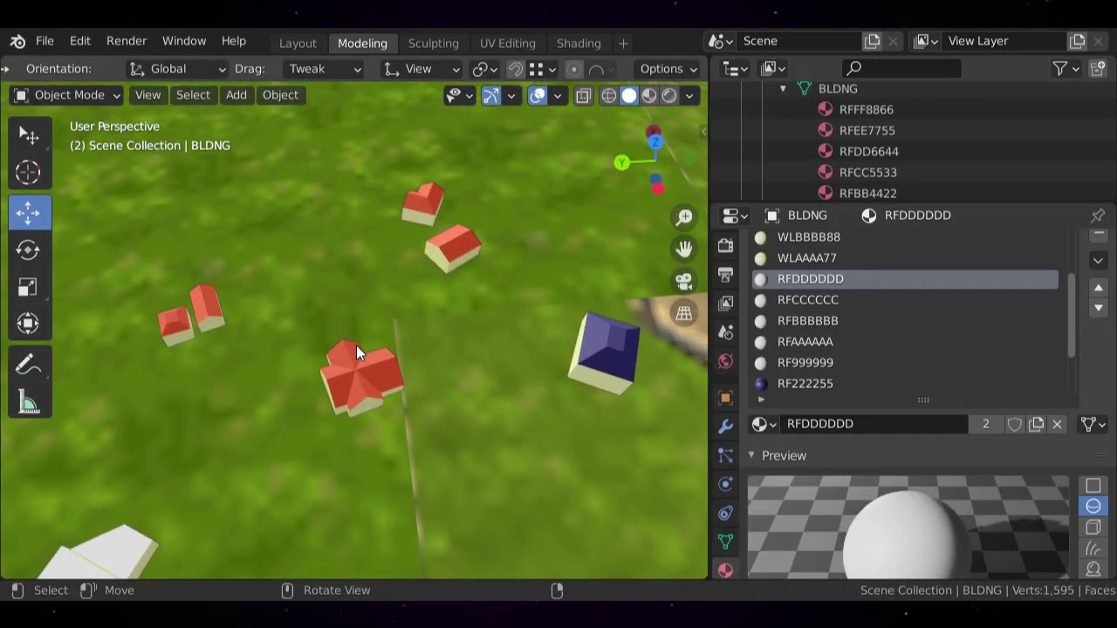
scroll(356, 351, "down", 2)
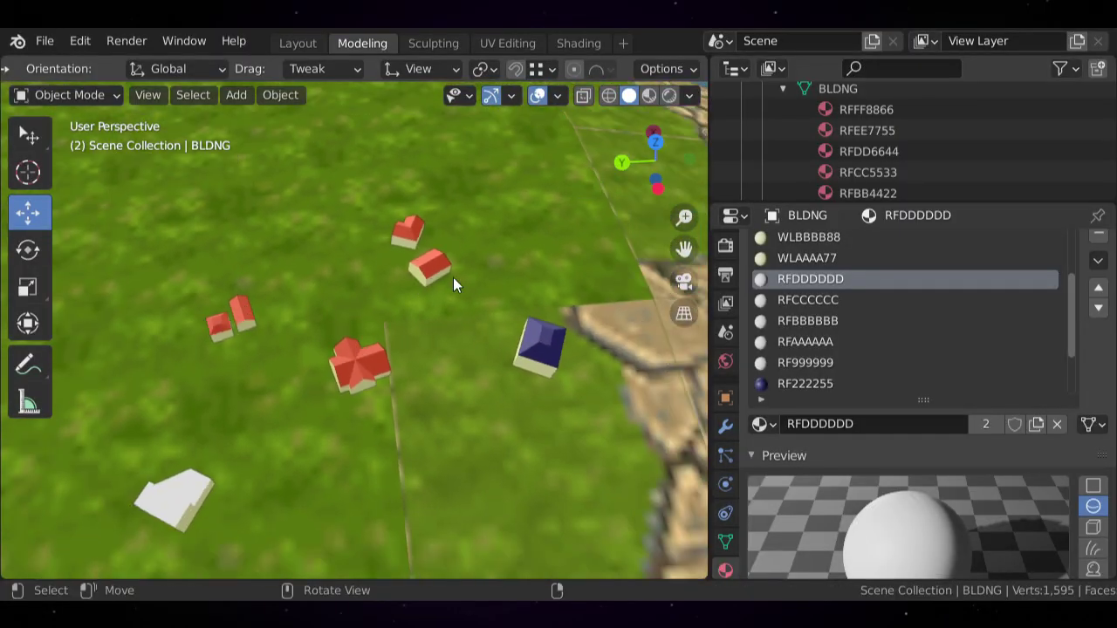
scroll(421, 244, "down", 3)
middle_click_drag(482, 249, 443, 193, "shift")
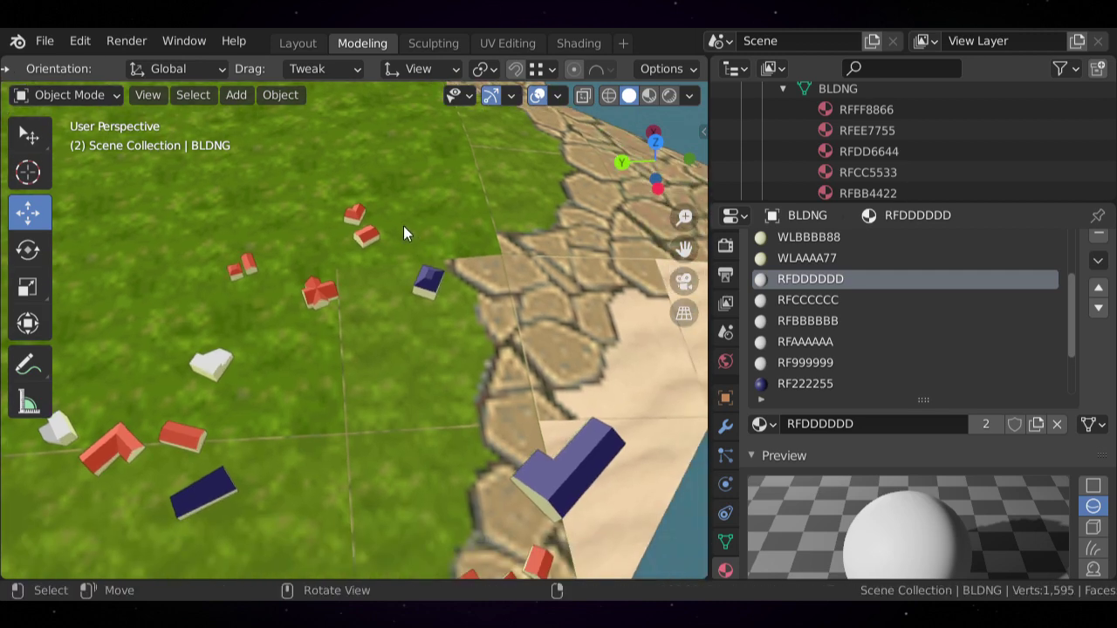
middle_click_drag(403, 226, 428, 309)
scroll(405, 302, "down", 1)
scroll(351, 350, "up", 5)
- Scale the small L-shaped red-roofed house up horizontally, excluding the Z axis, until its longest wall is about 20.5 m
left_click(314, 264)
scroll(326, 272, "down", 3)
scroll(428, 309, "down", 2)
scroll(429, 301, "up", 3)
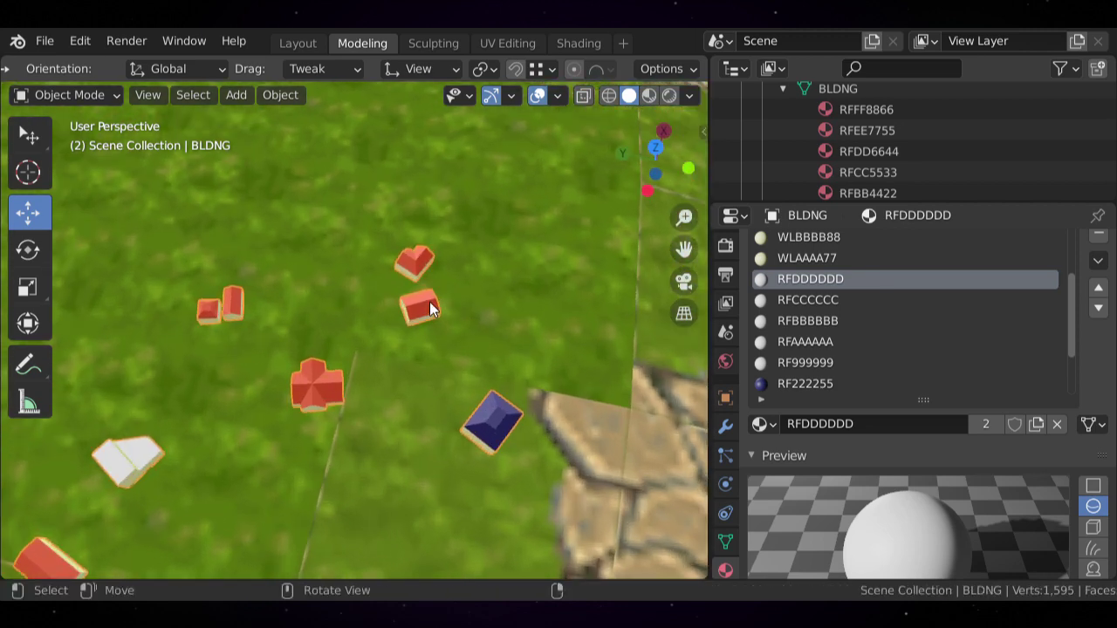
key("KP_7")
middle_click_drag(447, 307, 137, 207, "shift")
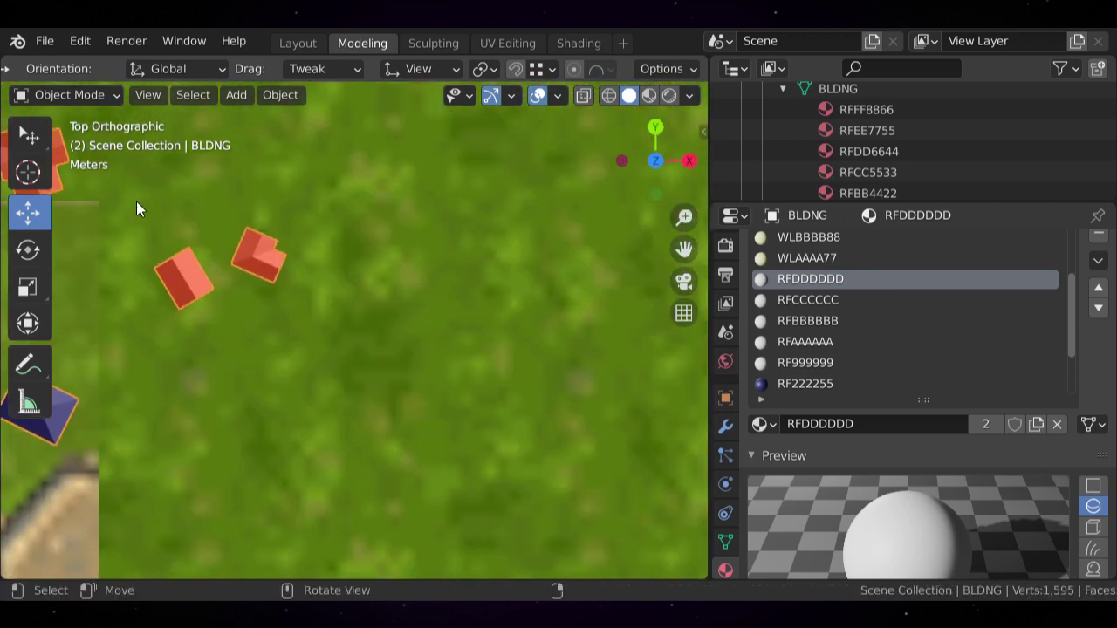
scroll(254, 270, "up", 2)
middle_click_drag(254, 269, 392, 351, "shift")
scroll(420, 351, "up", 3)
key("Tab")
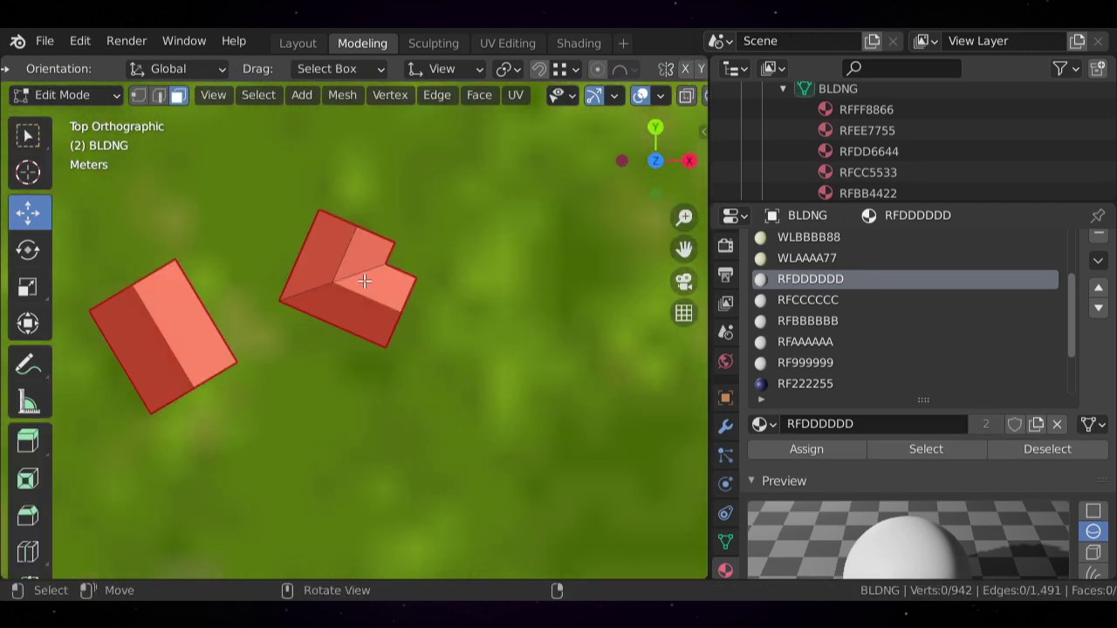
key("l")
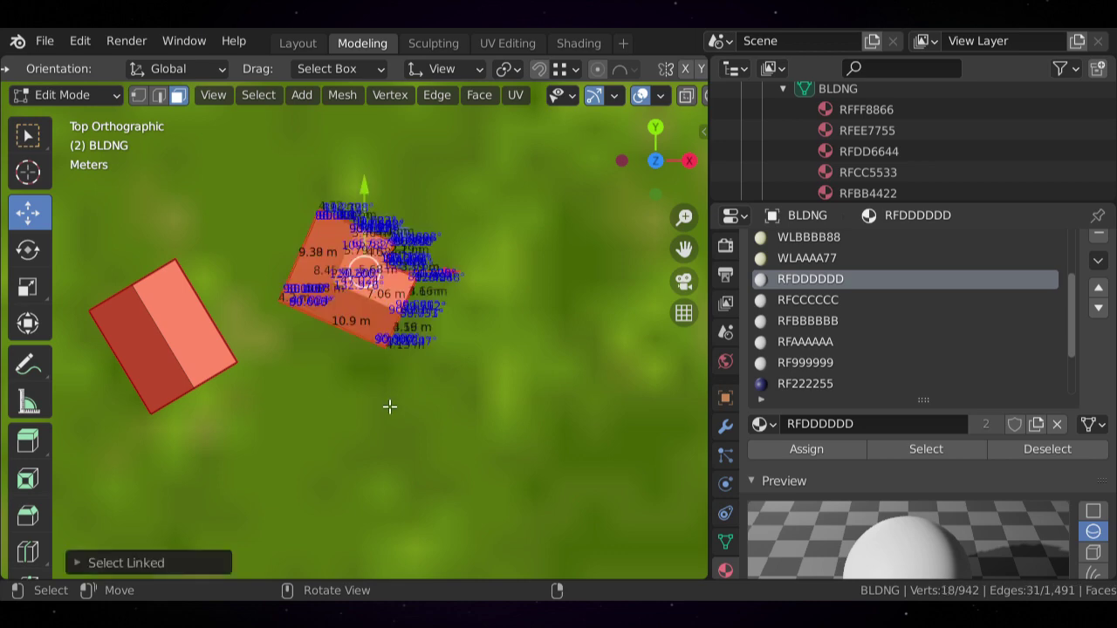
key("s")
key("shift+z")
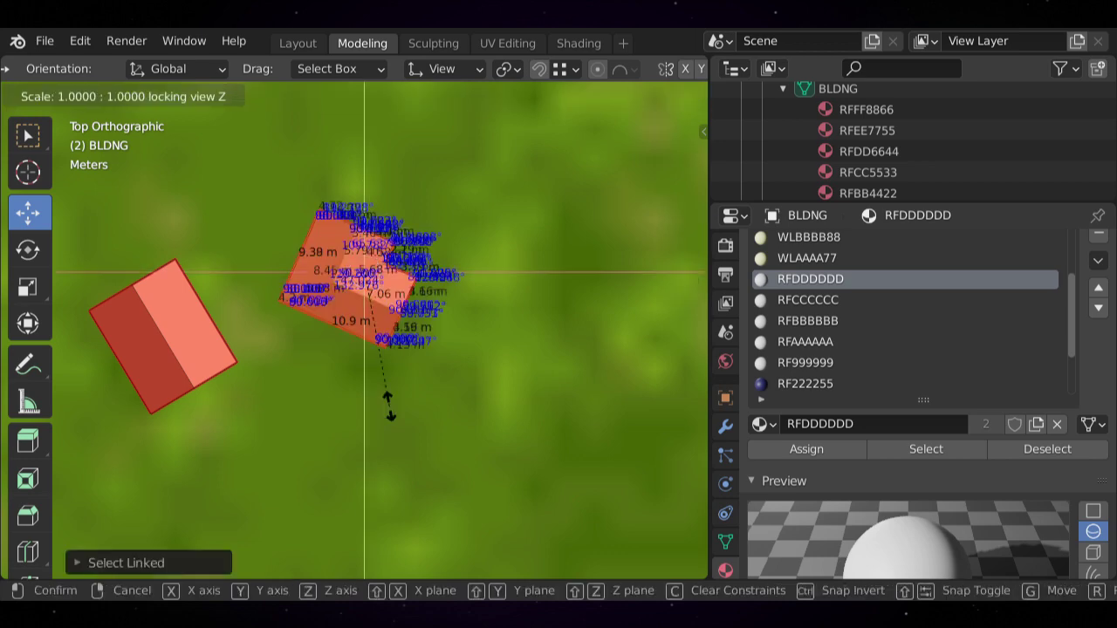
left_click(499, 479)
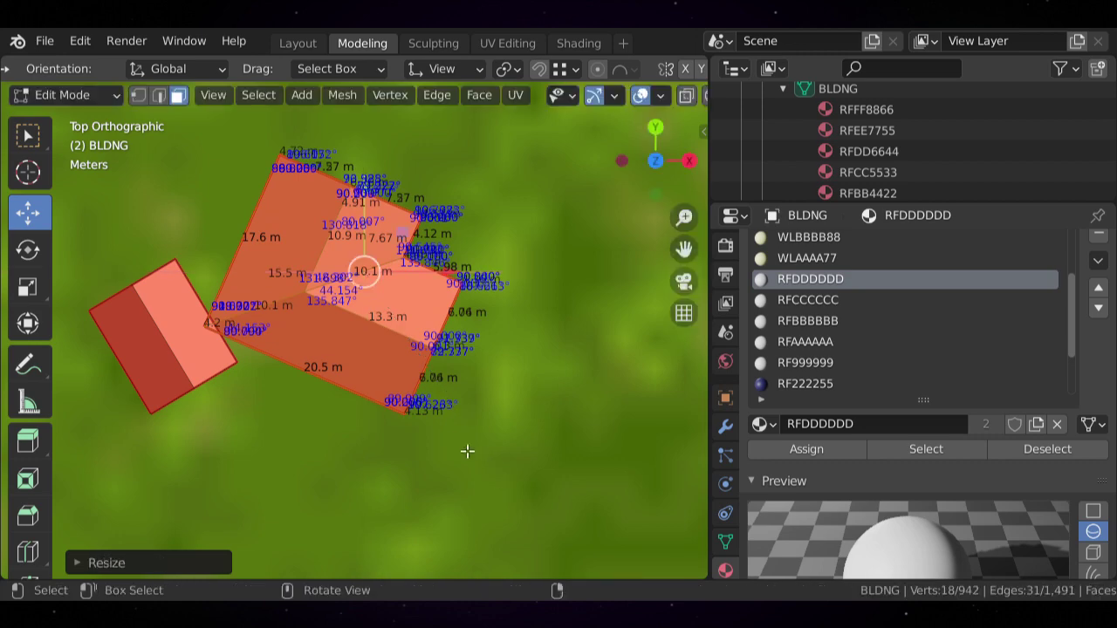
- Move the enlarged L-shaped house away from its neighbour by about 3.5 m in X and 1.55 m in Y, and finish mesh editing
key("g")
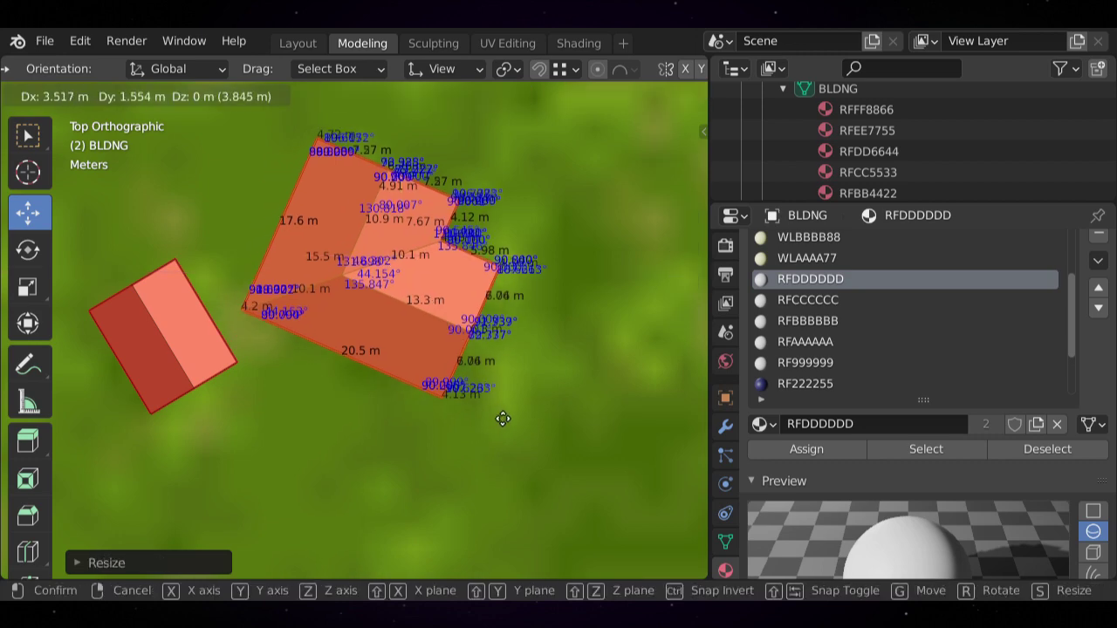
left_click(504, 419)
key("Tab")
scroll(429, 386, "down", 8)
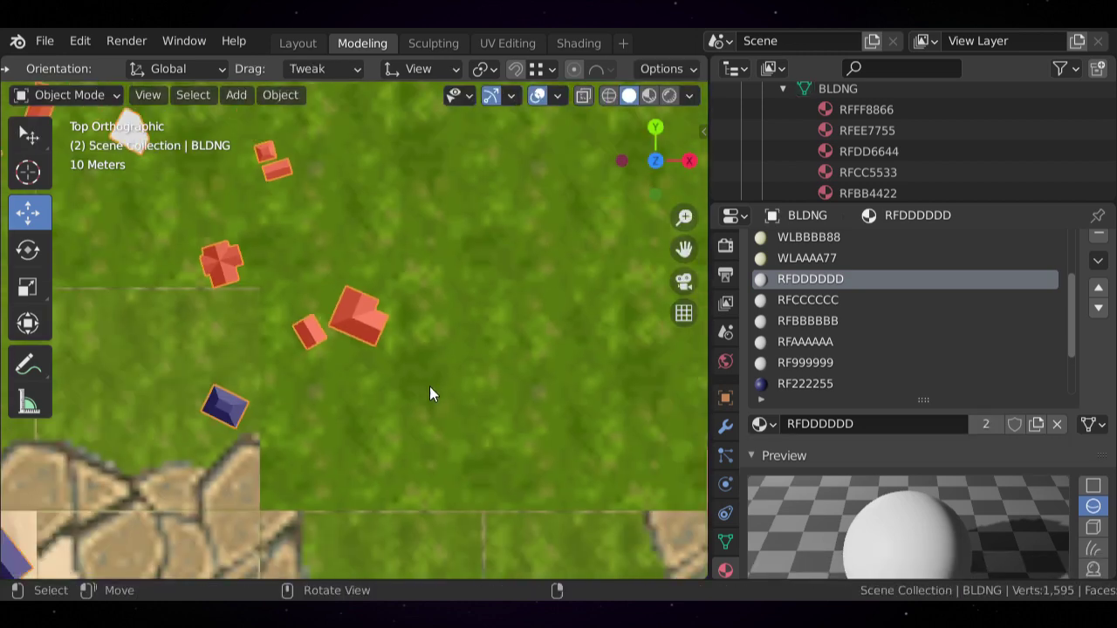
middle_click_drag(429, 385, 377, 344)
key("alt+a")
scroll(377, 344, "down", 2)
middle_click_drag(397, 381, 392, 340)
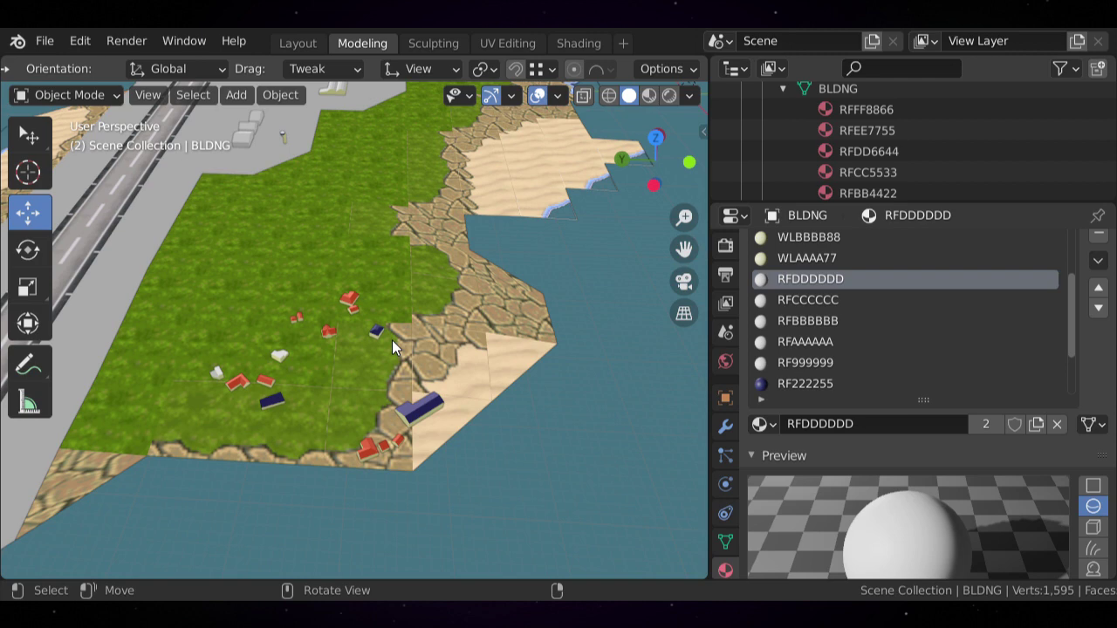
- Select the linked roof faces of the cross-shaped red-roofed house and display the delimit options of the linked selection
scroll(388, 340, "up", 3)
middle_click_drag(388, 341, 373, 388)
scroll(357, 289, "up", 2)
middle_click_drag(374, 388, 428, 281, "shift")
scroll(401, 342, "up", 3)
scroll(377, 326, "up", 2)
key("a")
scroll(405, 347, "up", 4)
key("Tab")
middle_click_drag(405, 348, 449, 373)
left_click(441, 365)
key("ctrl+l")
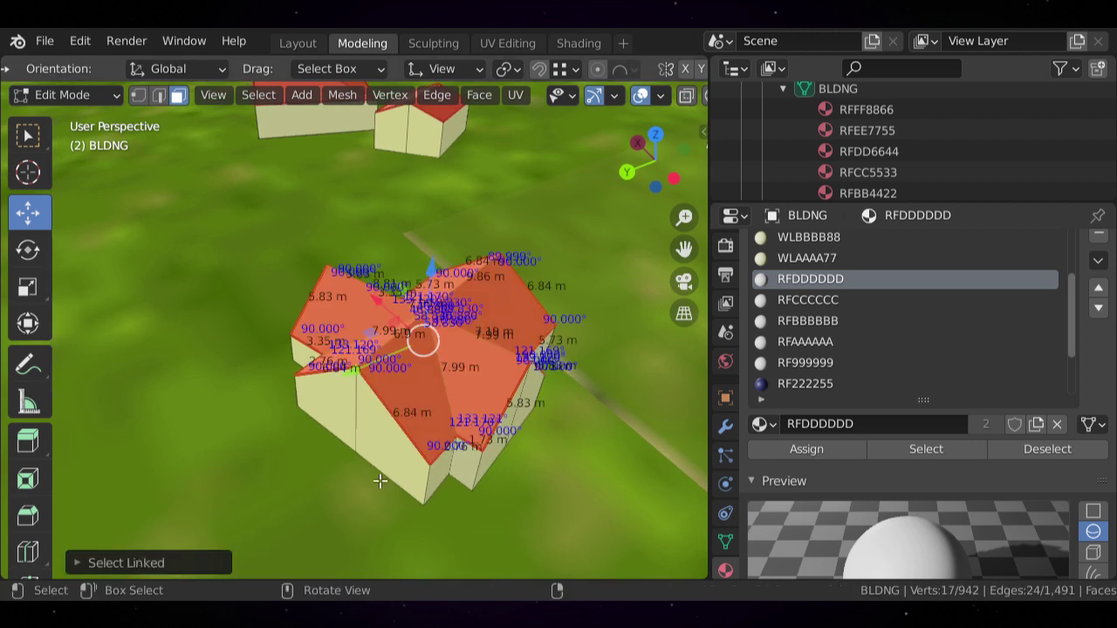
middle_click_drag(380, 481, 367, 375)
left_click(88, 562)
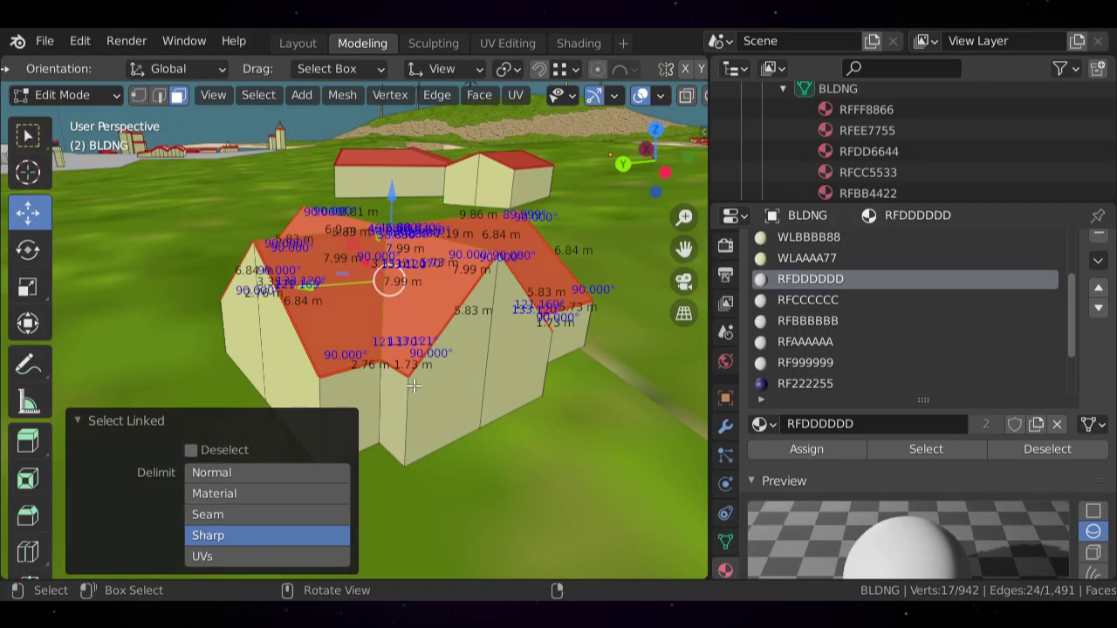
- Select the cross-shaped house's walls and merge their vertices with the roof through a zero-distance move
key("alt+a")
key("l")
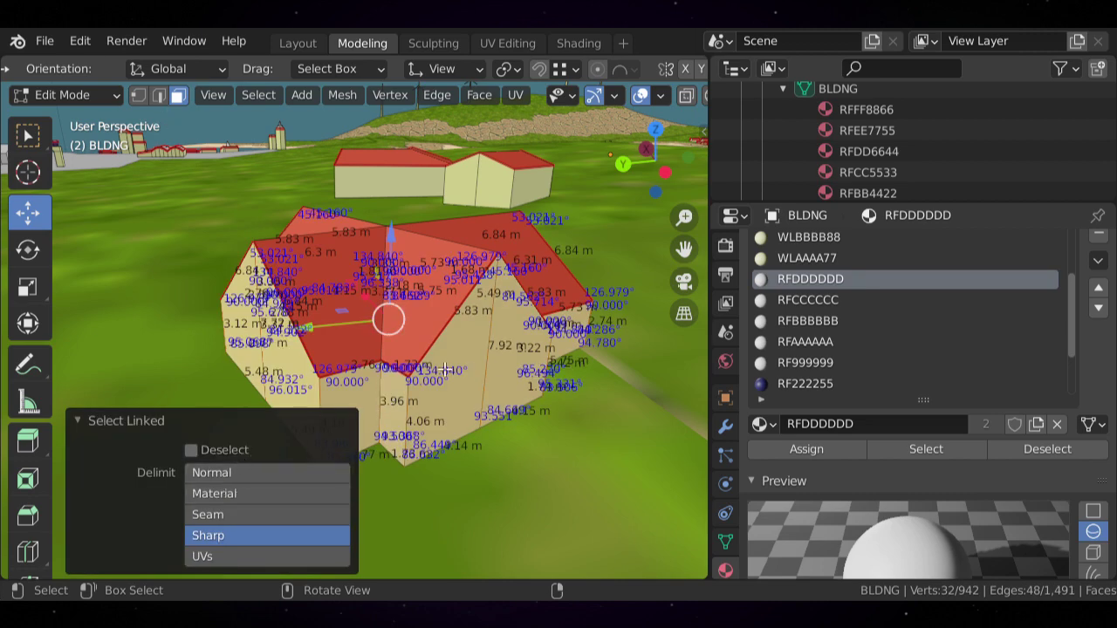
middle_click_drag(446, 370, 460, 343)
key("g")
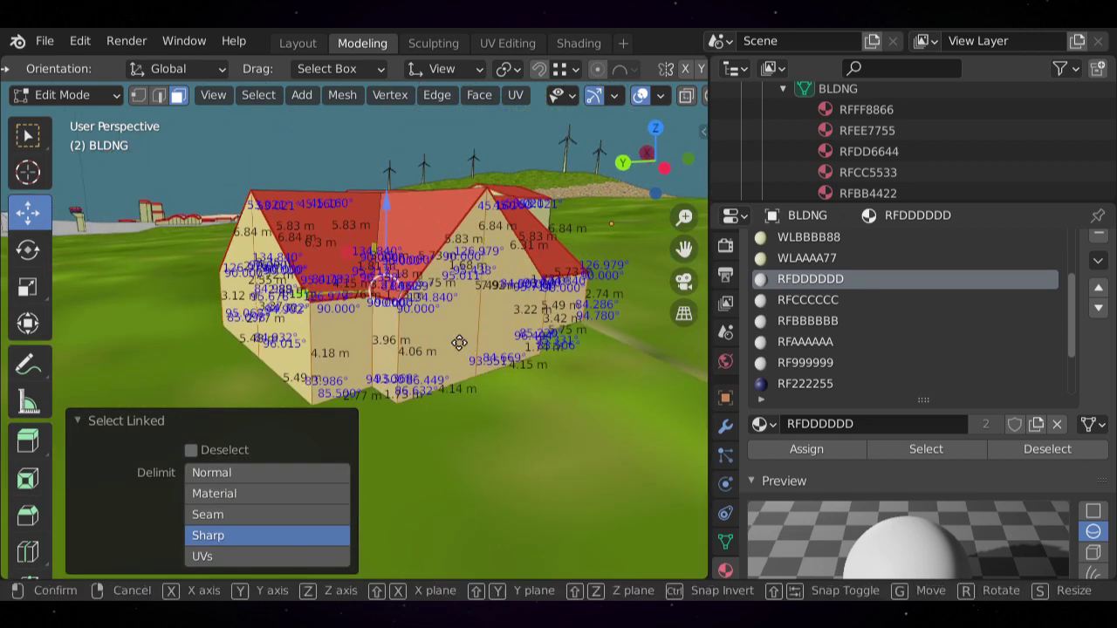
right_click(474, 402)
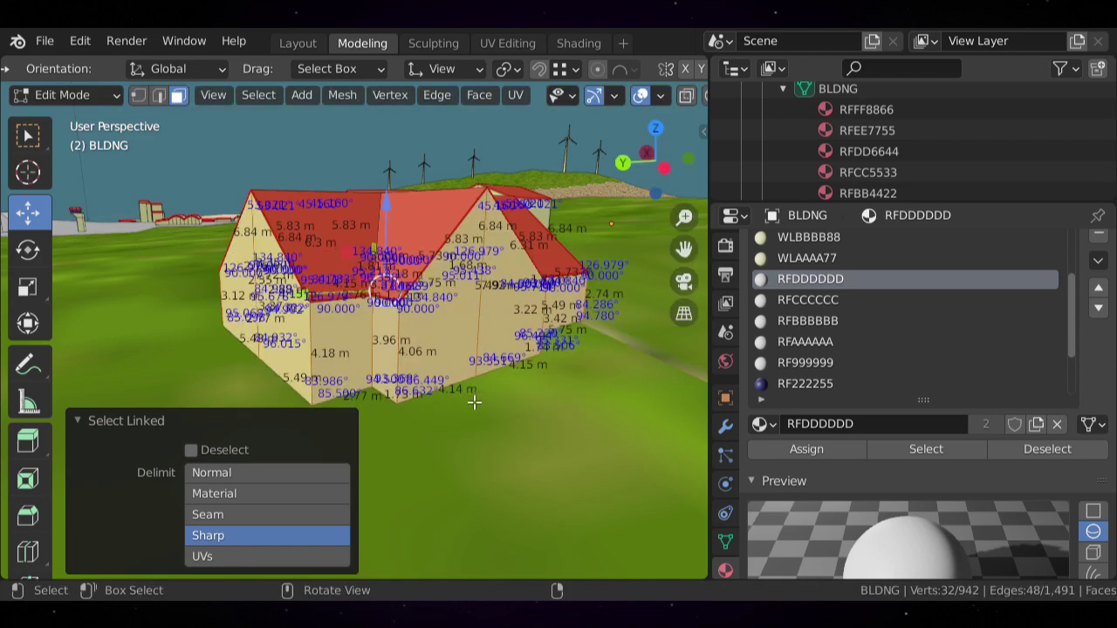
middle_click_drag(474, 402, 518, 326)
key("g")
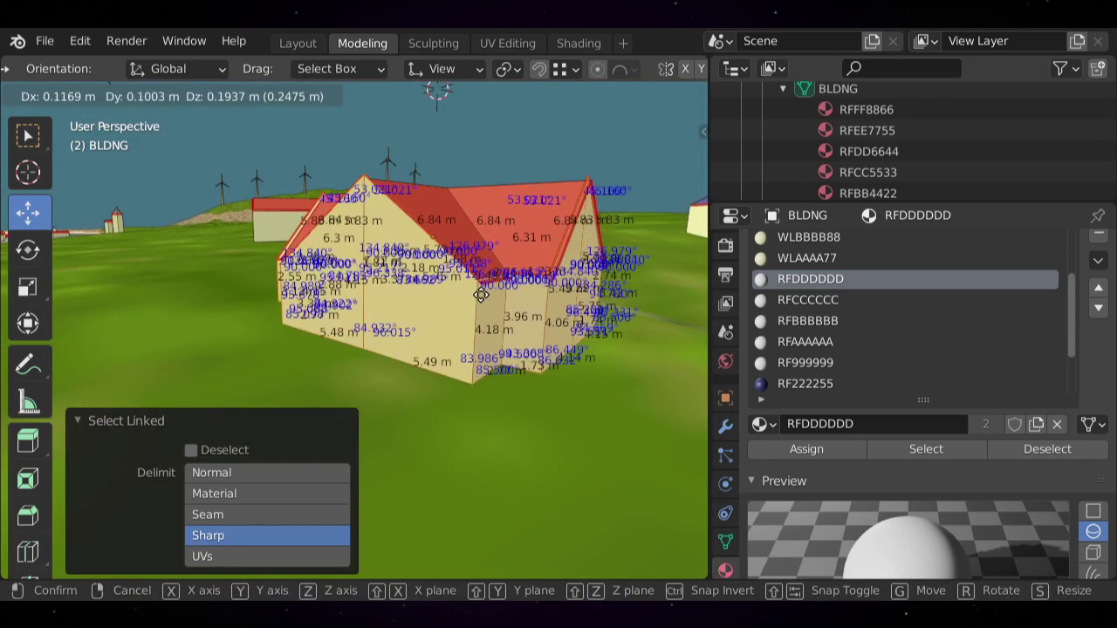
left_click(518, 338)
middle_click_drag(518, 339, 489, 353)
- Check that the cross-shaped house's walls and roof are joined with a cancelled test move and a linked selection
key("g")
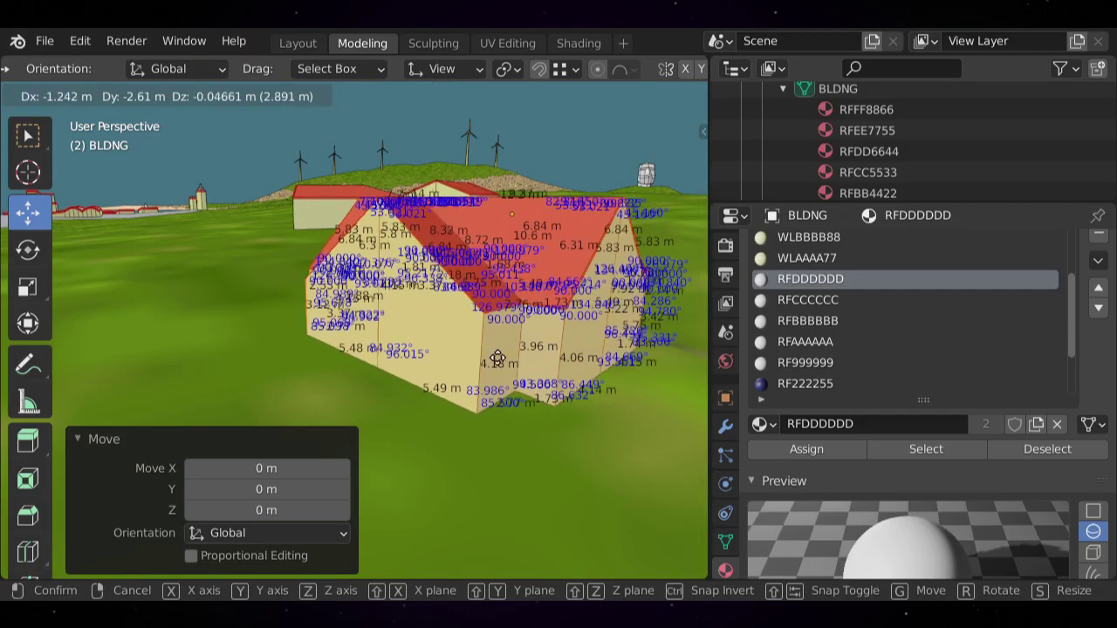
key("Escape")
scroll(501, 367, "down", 3)
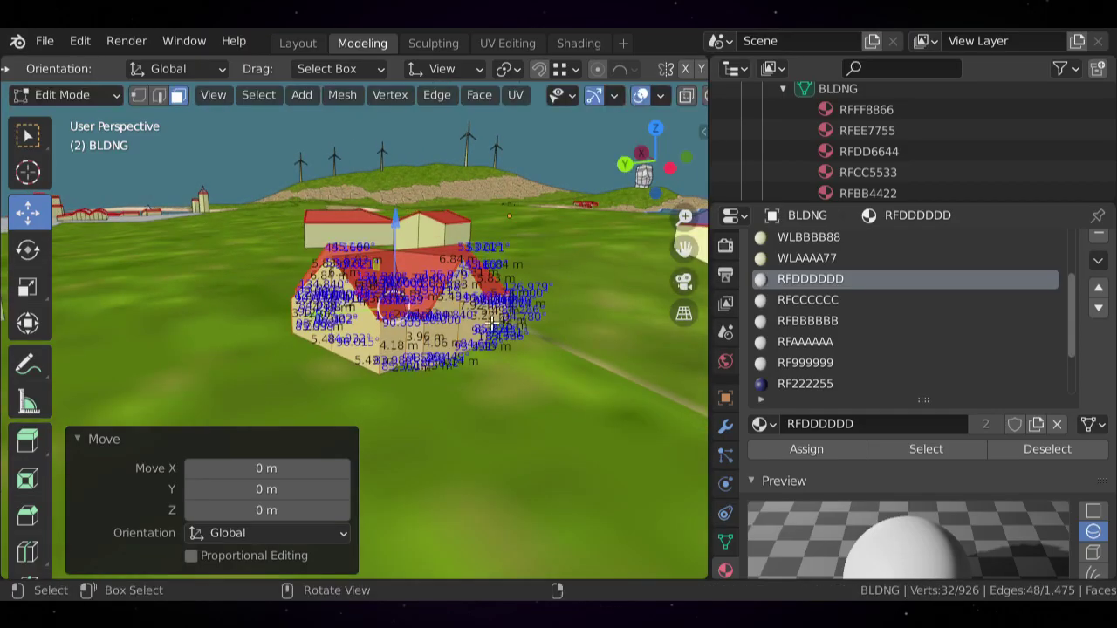
key("alt+a")
key("l")
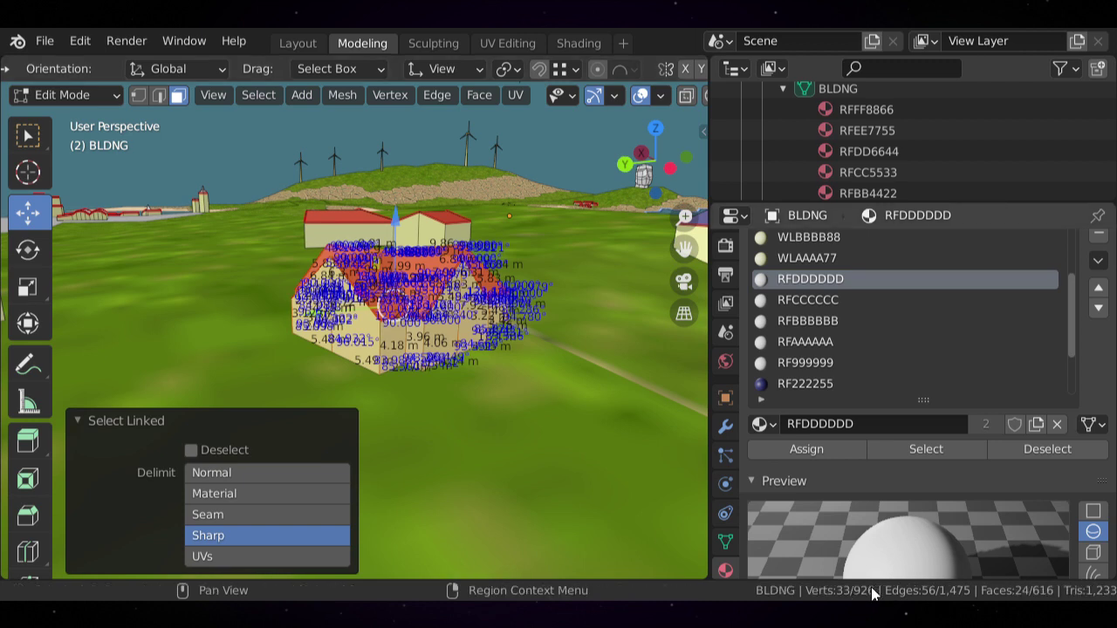
left_click(98, 420)
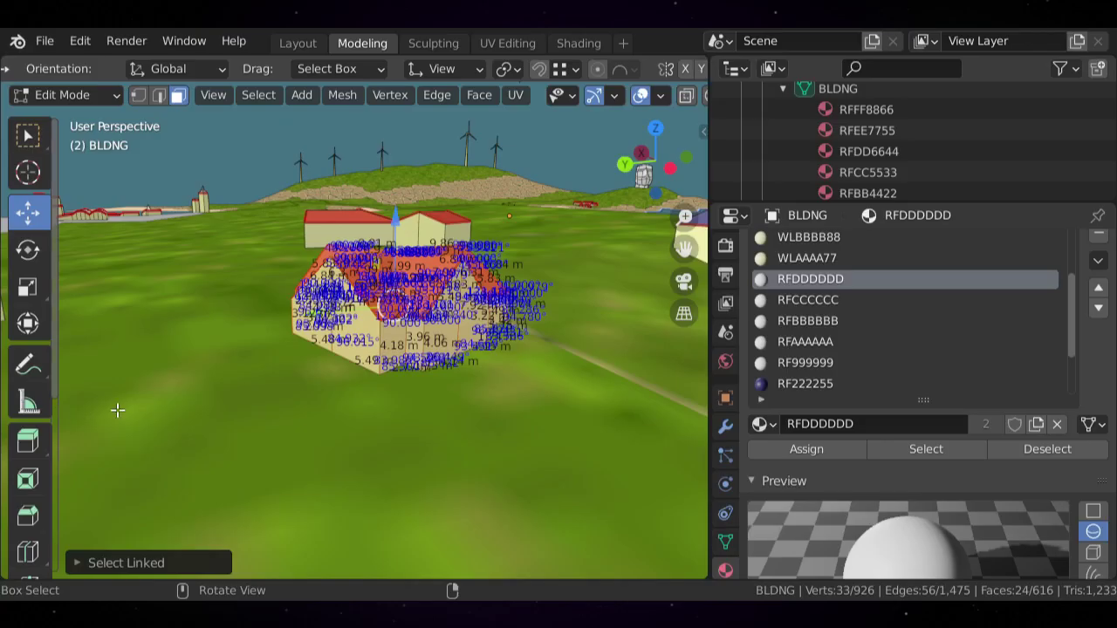
- Check the linked geometry of the large L-shaped red-roofed house beside the stepped building, and clear the selection
scroll(360, 316, "down", 5)
scroll(360, 316, "down", 3)
middle_click_drag(451, 344, 384, 347)
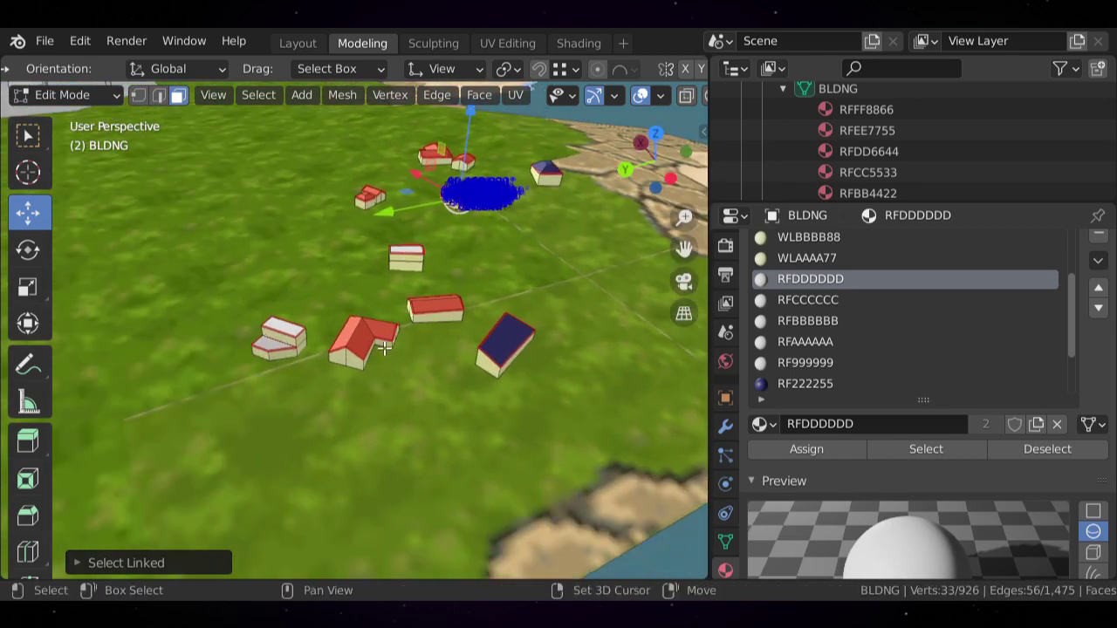
scroll(386, 353, "up", 4)
key("alt+a")
scroll(384, 347, "up", 5)
scroll(392, 344, "down", 4)
key("l")
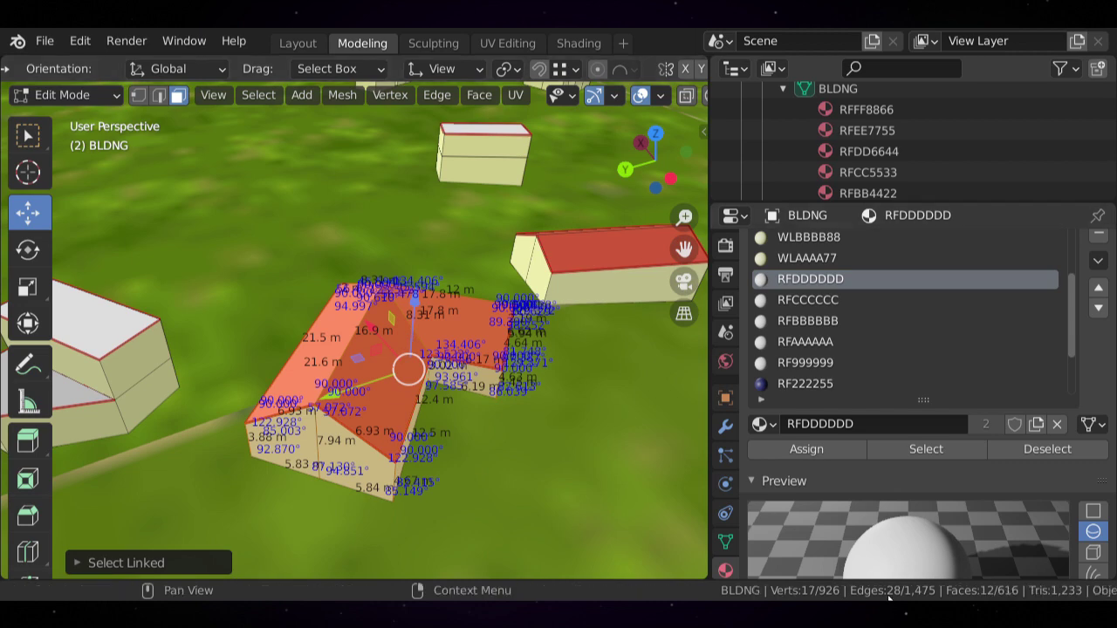
left_click(517, 435)
scroll(505, 353, "down", 4)
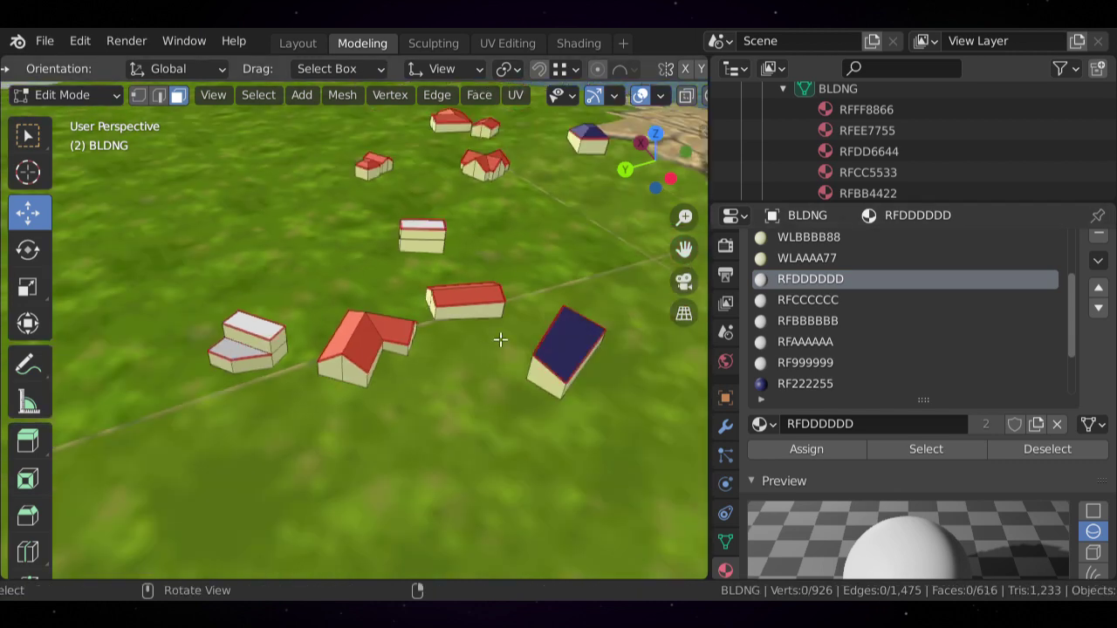
- Examine the whole settlement from above with its mesh statistics, and return to Object Mode
middle_click_drag(562, 206, 365, 403, "shift")
scroll(409, 365, "up", 2)
middle_click_drag(412, 336, 326, 436, "shift")
scroll(375, 289, "down", 2)
scroll(346, 369, "up", 2)
scroll(392, 353, "up", 2)
scroll(349, 357, "down", 5)
scroll(327, 436, "up", 2)
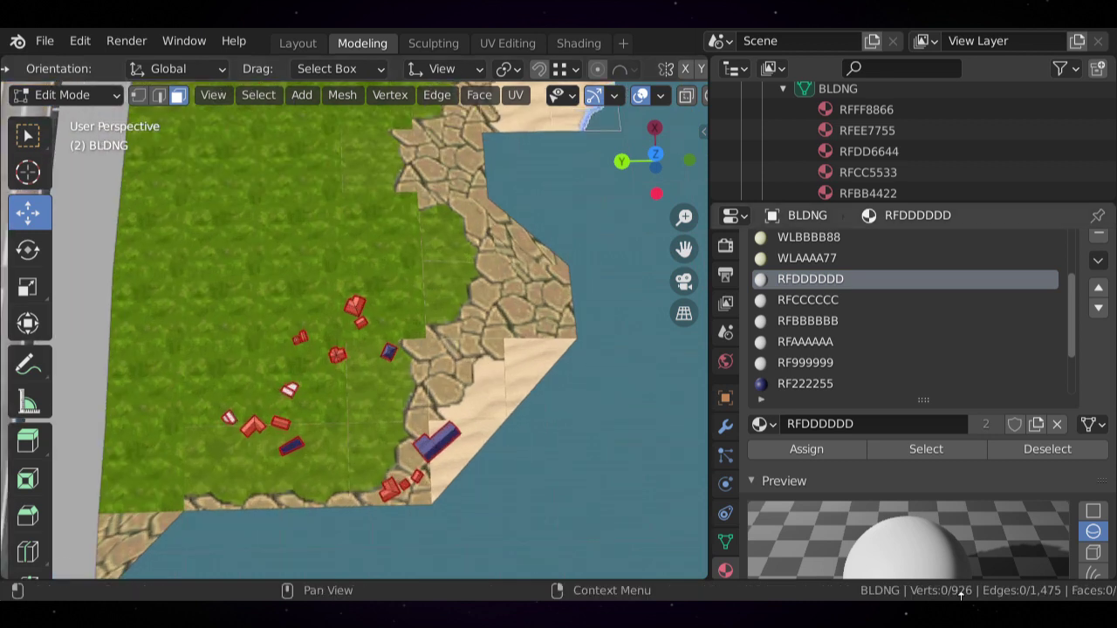
scroll(960, 594, "down", 5)
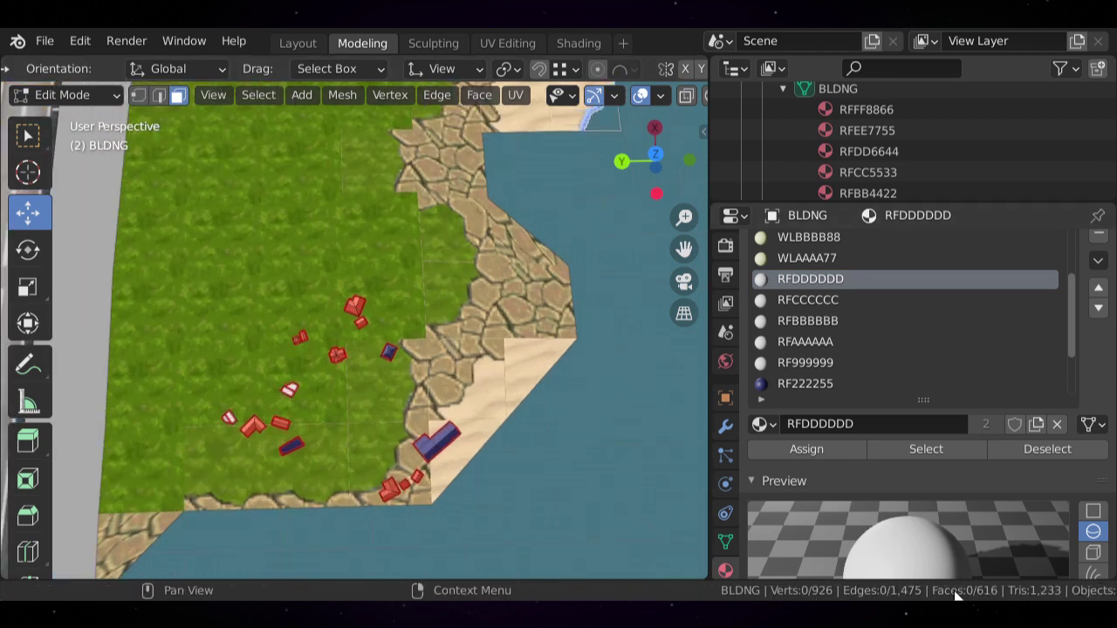
scroll(955, 594, "down", 3)
key("Tab")
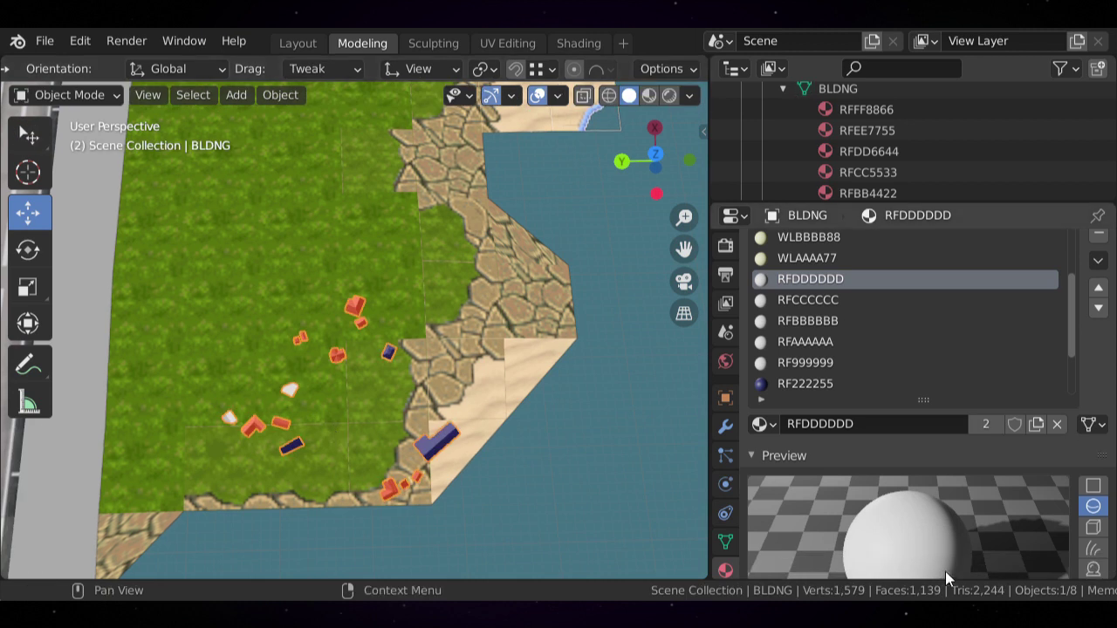
- Duplicate the cross-shaped house in the BLDNG mesh and place the copy on the open grass to its west-southwest
scroll(975, 593, "down", 4)
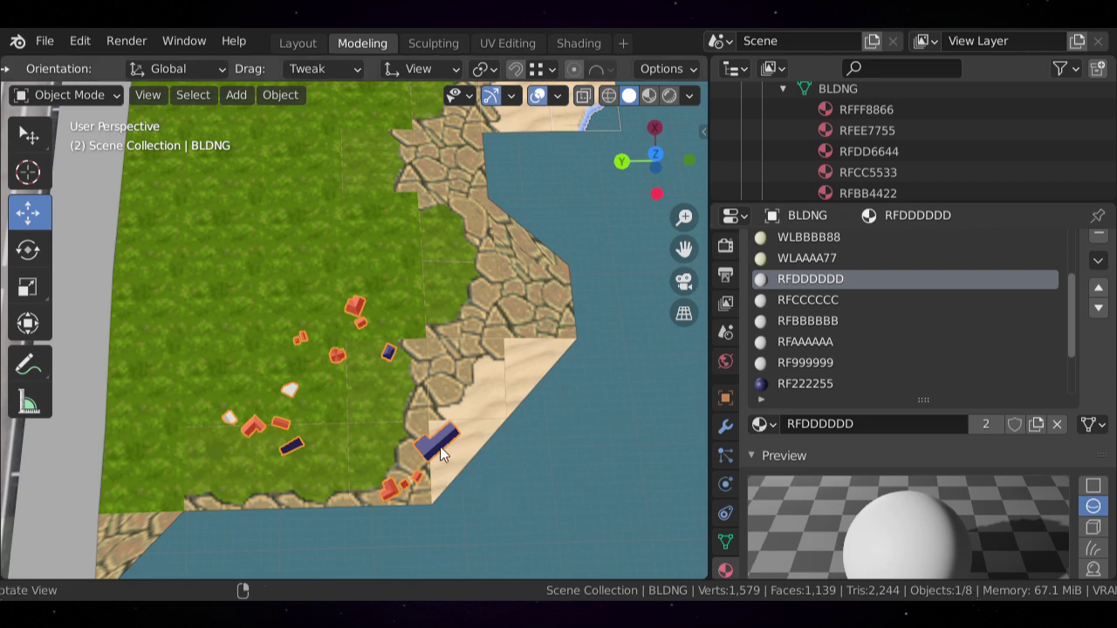
middle_click_drag(441, 452, 431, 435)
middle_click_drag(430, 429, 415, 347)
scroll(414, 348, "down", 2)
scroll(414, 347, "up", 3)
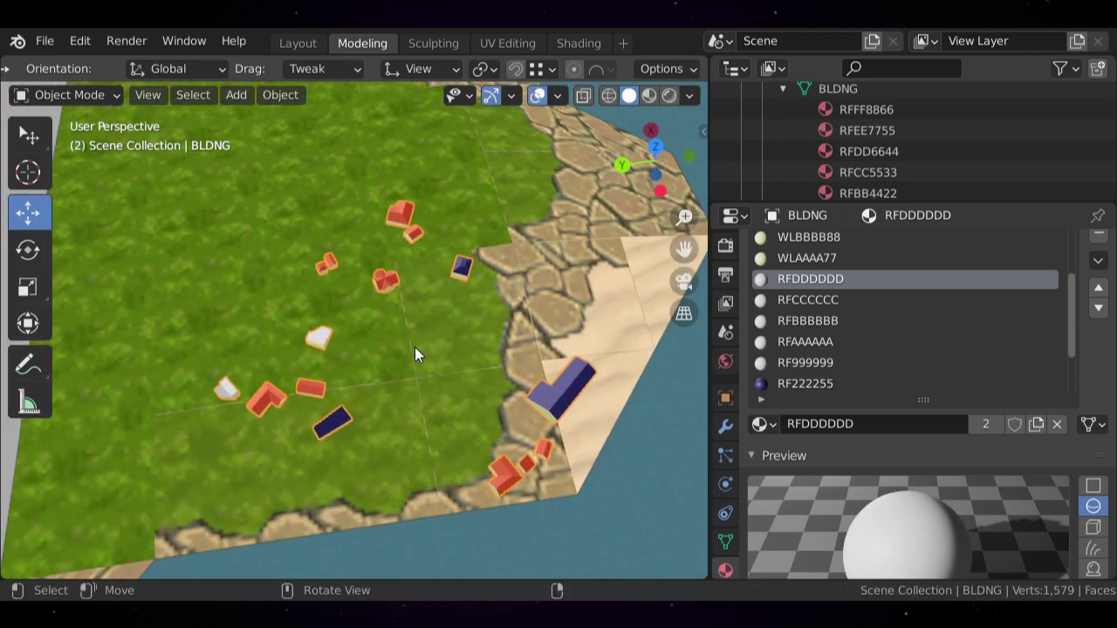
key("KP_7")
scroll(439, 250, "up", 4)
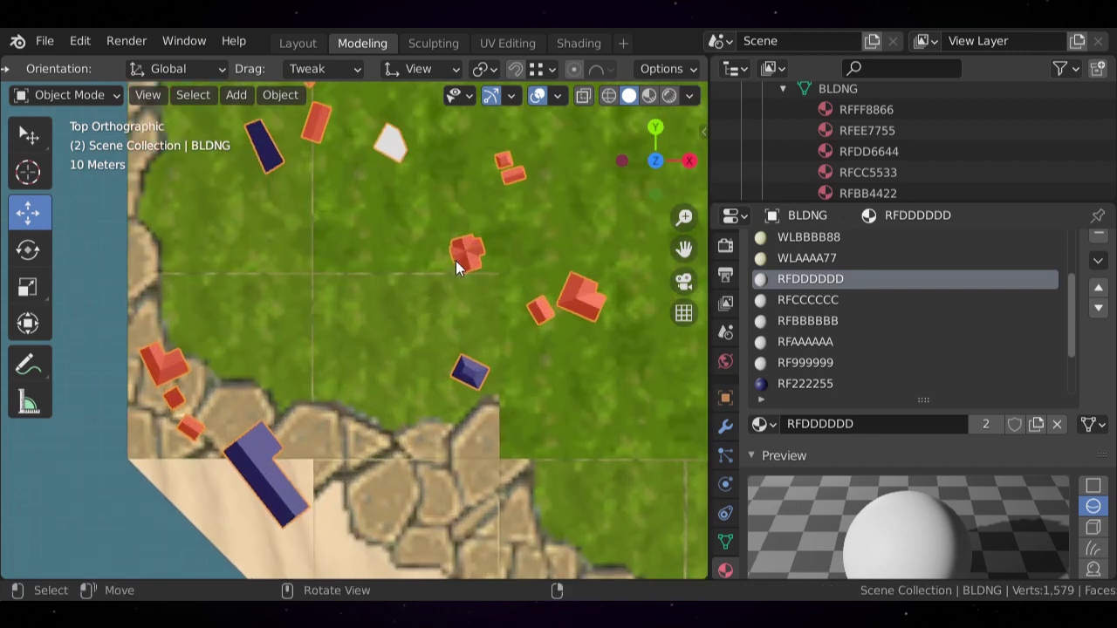
key("Tab")
key("l")
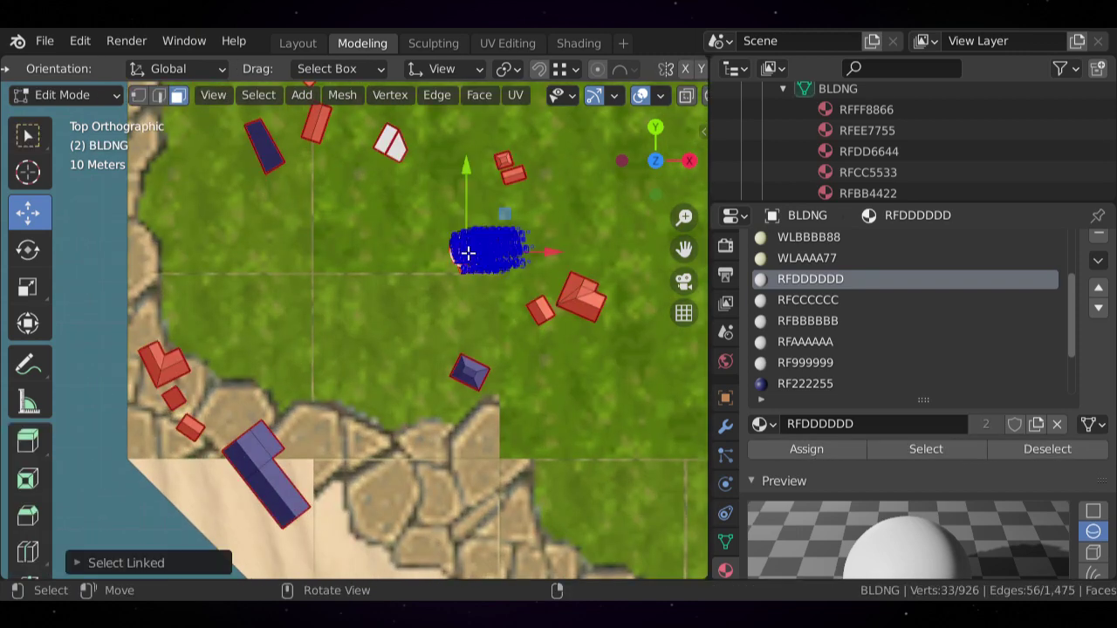
key("shift+d")
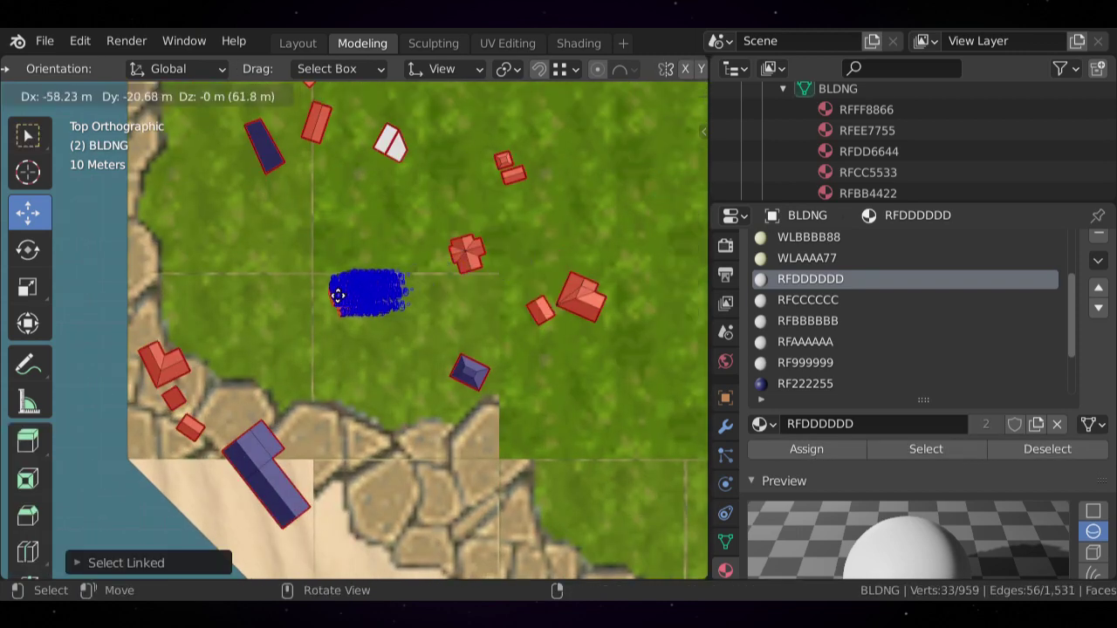
left_click(313, 295)
- Examine the copied cross-shaped house at an angle, check the mesh statistics with everything selected, and clear the selection
middle_click_drag(312, 295, 499, 318)
scroll(433, 339, "up", 3)
middle_click_drag(433, 338, 390, 335, "shift")
scroll(438, 271, "up", 4)
left_click(390, 334)
middle_click_drag(420, 296, 404, 326)
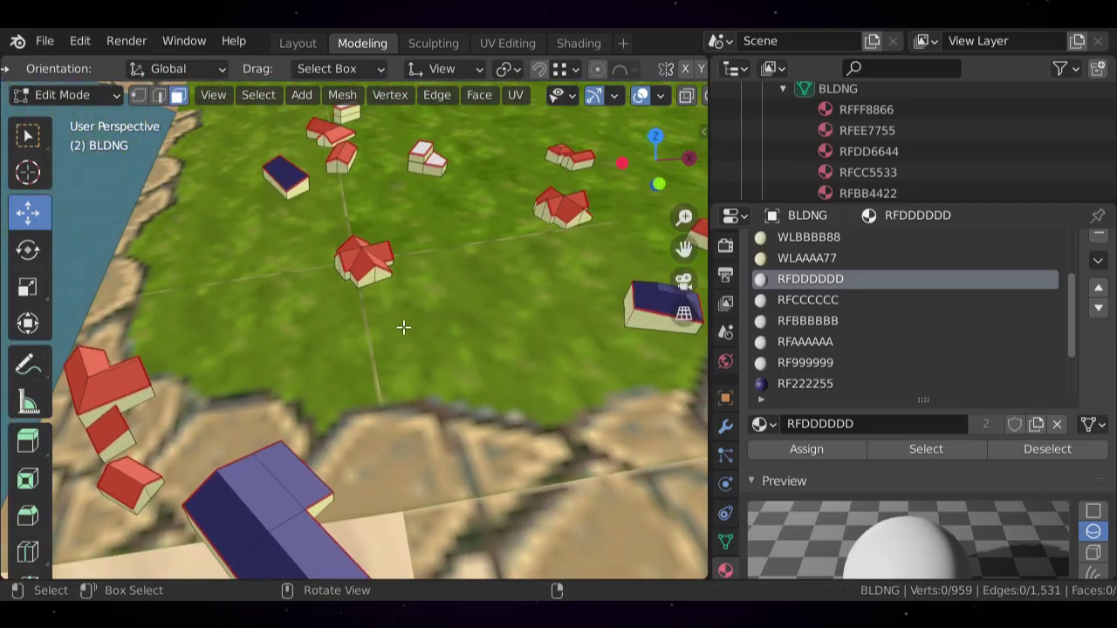
scroll(395, 310, "up", 3)
key("a")
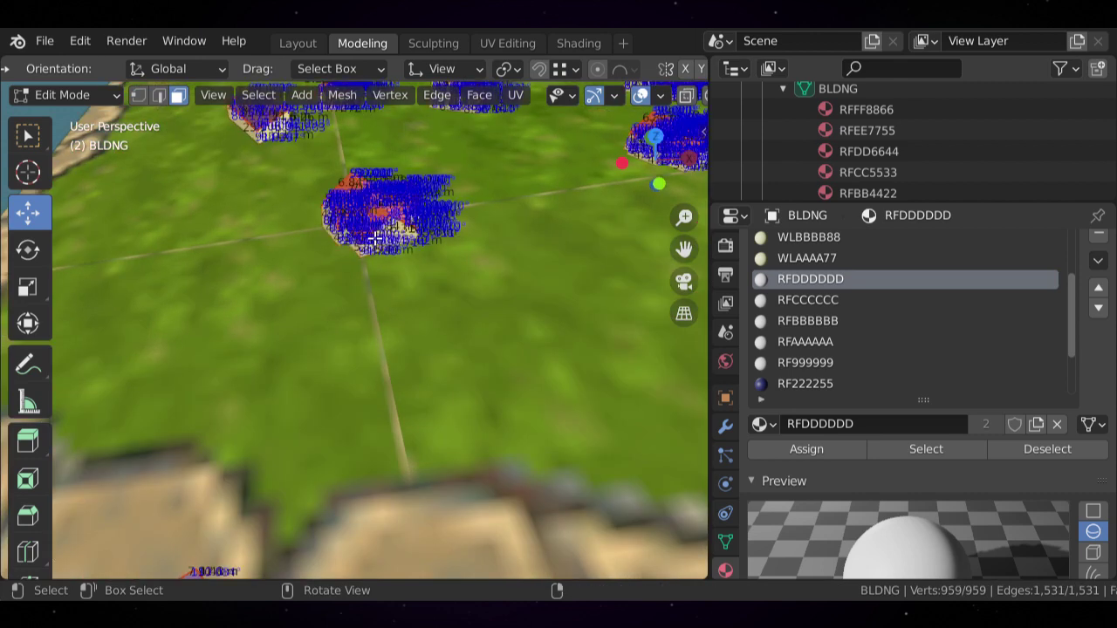
key("alt+a")
- Isolate the BLDNG mesh in local view, undo the cross-shaped house duplication, and return to Object Mode
key("KP_Divide")
middle_click_drag(353, 235, 438, 309)
key("ctrl")
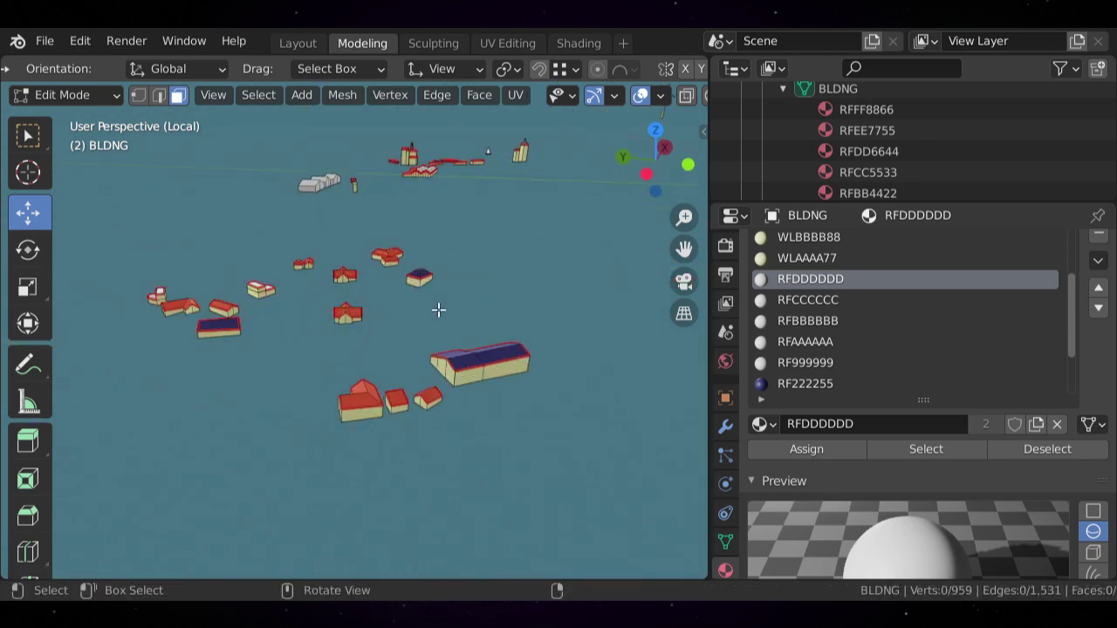
key("ctrl+z")
key("ctrl+z")
key("ctrl+z")
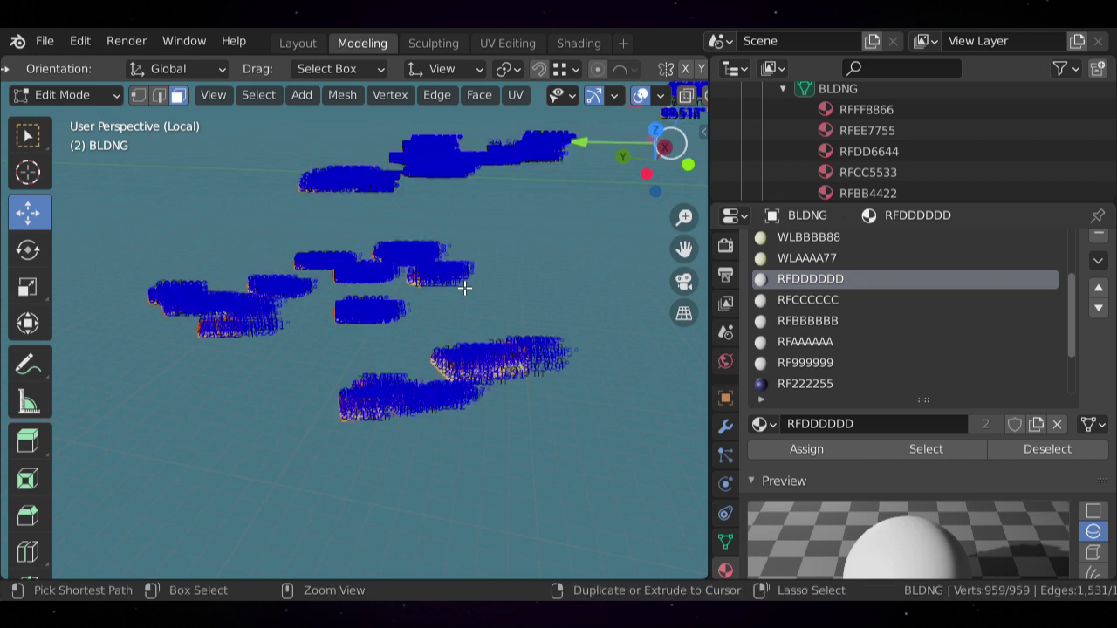
key("ctrl+z")
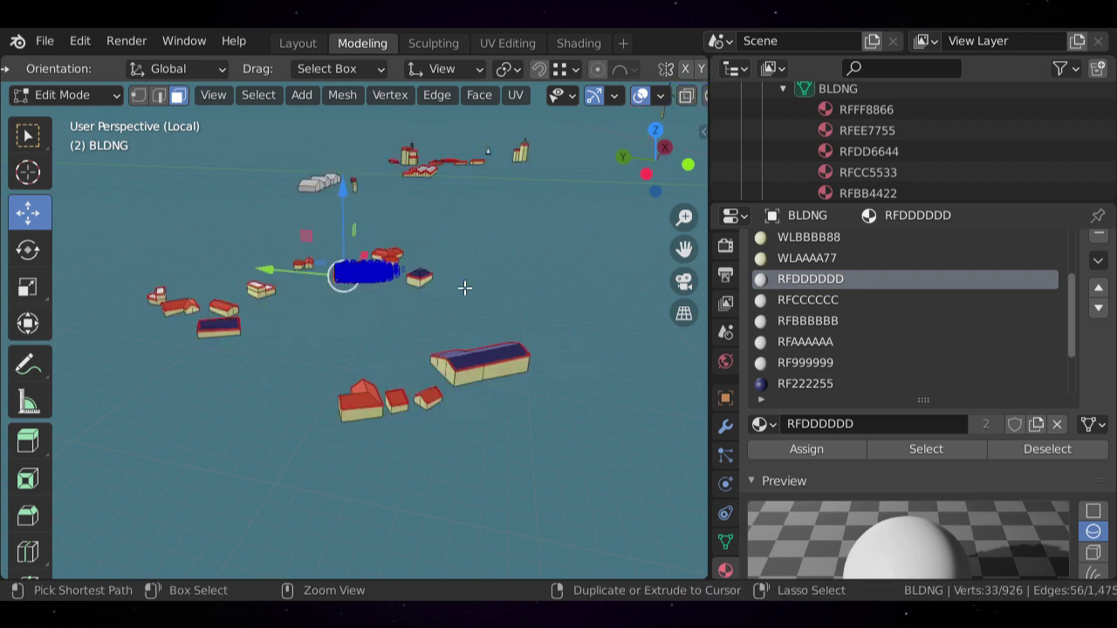
scroll(464, 288, "down", 4)
key("Tab")
- Clear the object selection and enlarge the Outliner to look through the scene's objects down to the island chunks
mouse_move(464, 288)
middle_mouse_down()
mouse_move(455, 285)
mouse_move(457, 220)
mouse_move(460, 306)
mouse_move(482, 299)
middle_mouse_up()
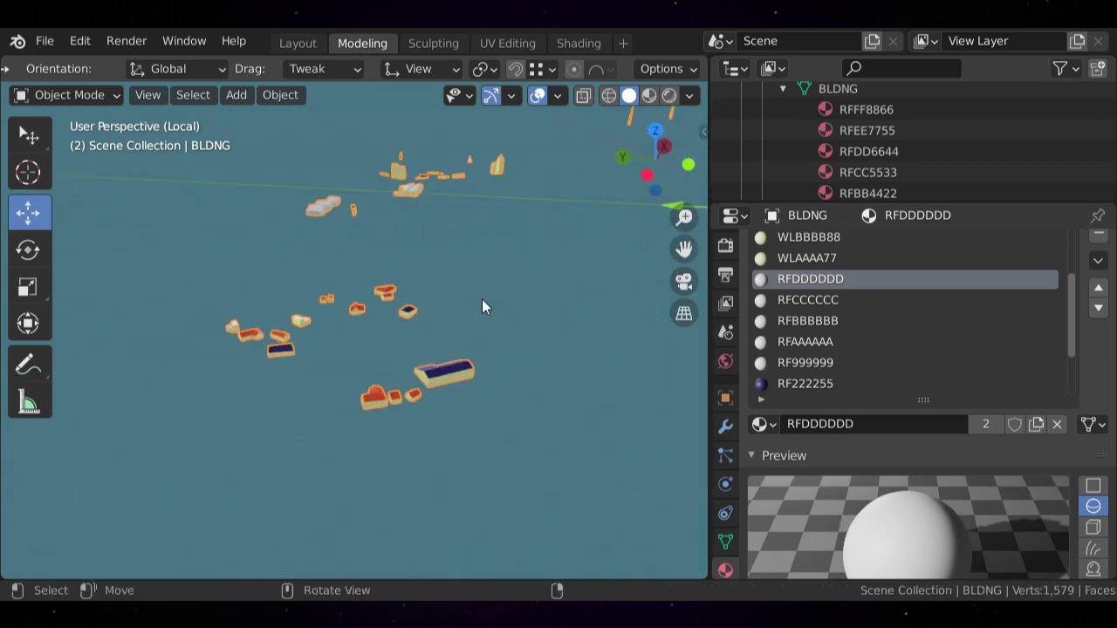
left_click(504, 261)
scroll(505, 261, "down", 2)
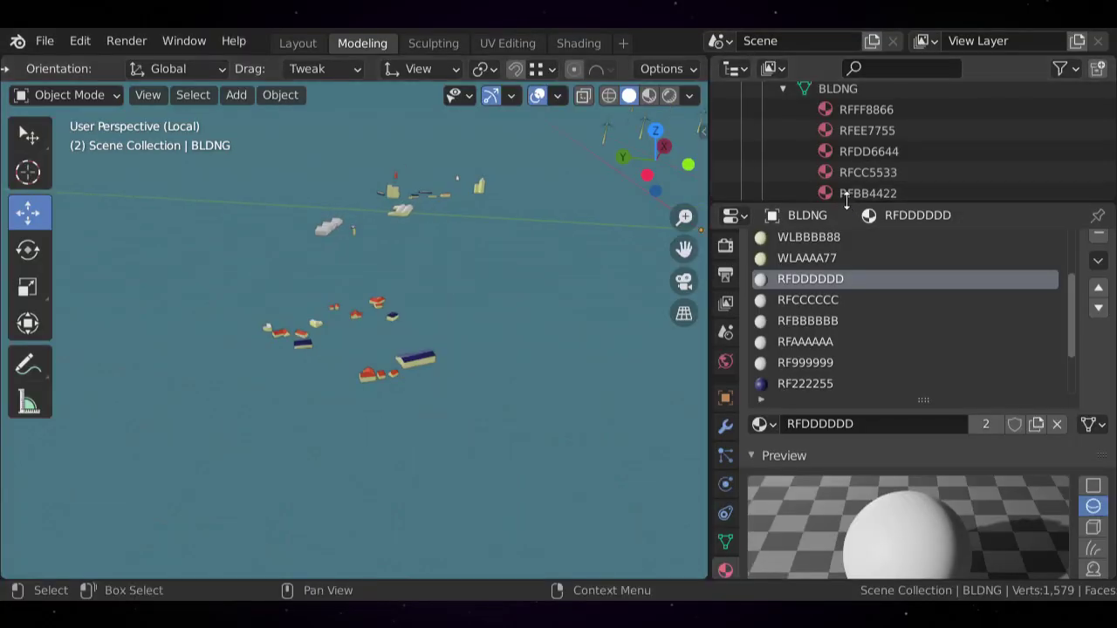
left_click_drag(847, 200, 854, 397)
scroll(857, 301, "up", 5)
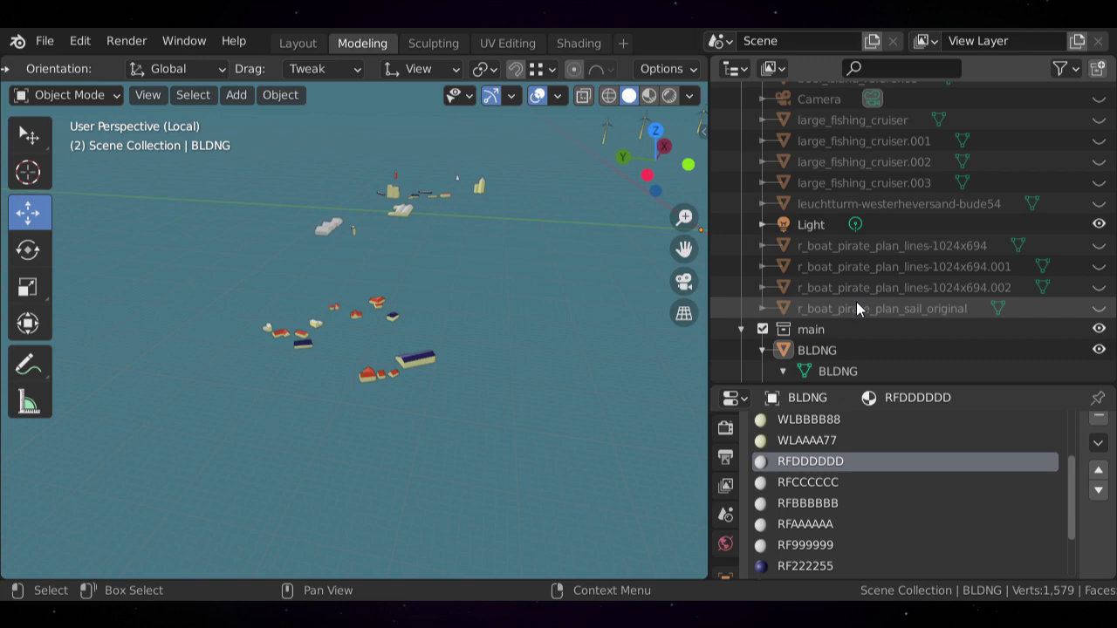
scroll(856, 301, "down", 10)
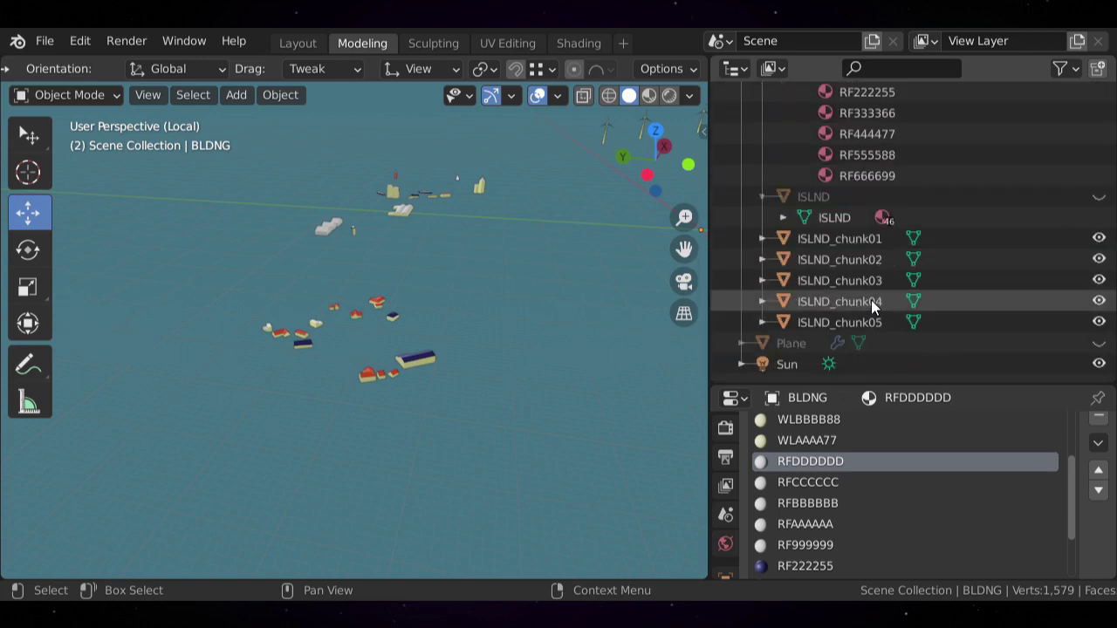
- Select ISLND_chunk01 and ISLND_chunk02 in turn and look for the island terrain around the isolated buildings
left_click(836, 243)
middle_click_drag(708, 281, 488, 301)
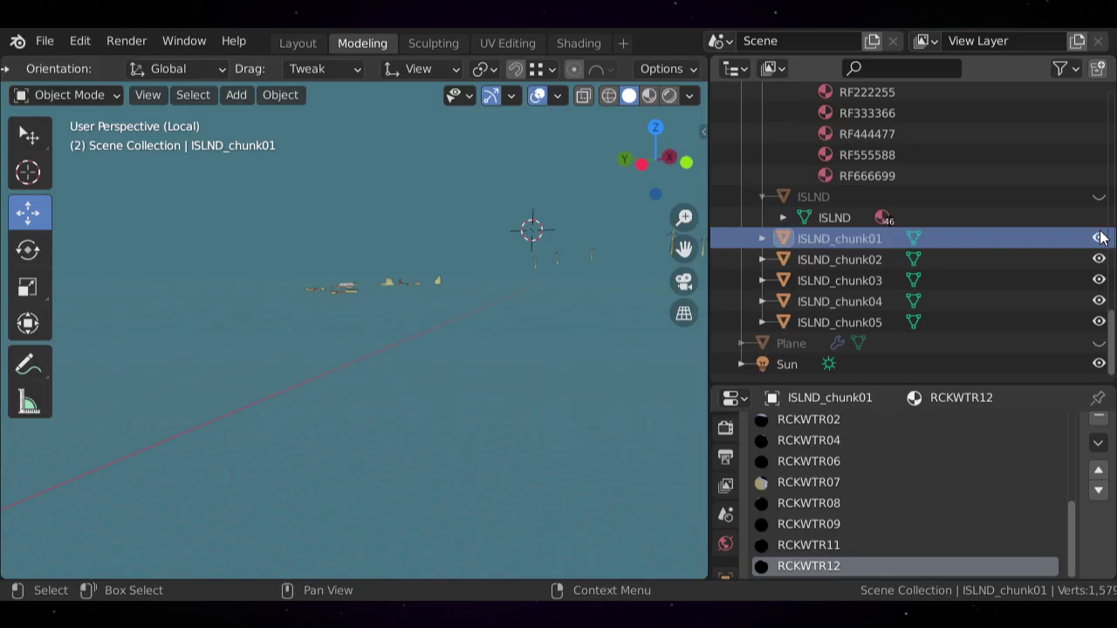
middle_click_drag(567, 262, 441, 345)
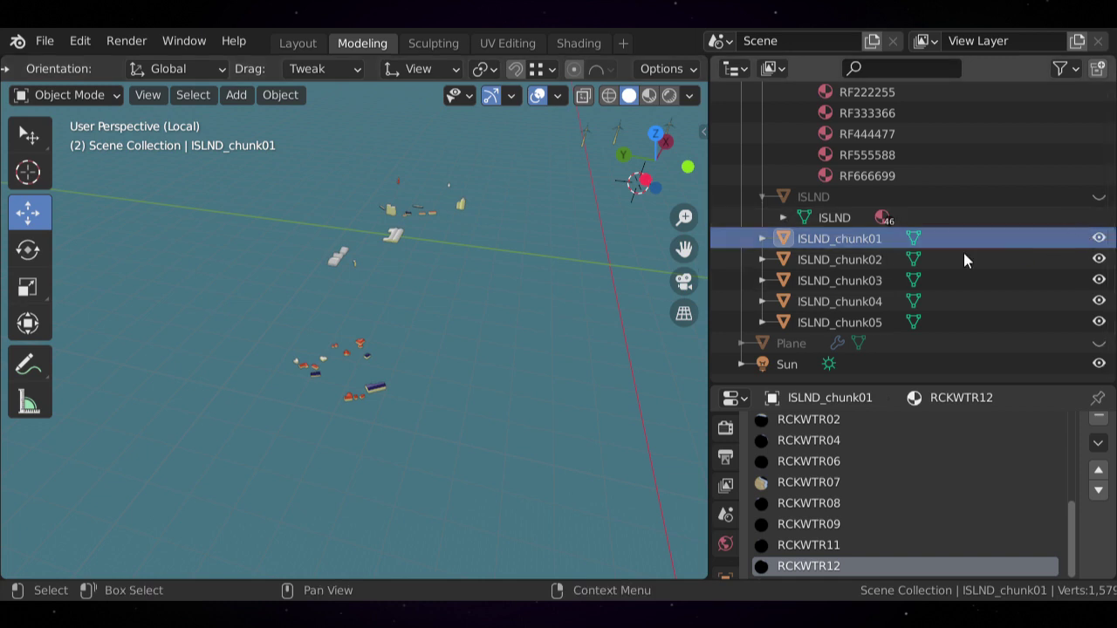
left_click(818, 260)
scroll(384, 321, "up", 10)
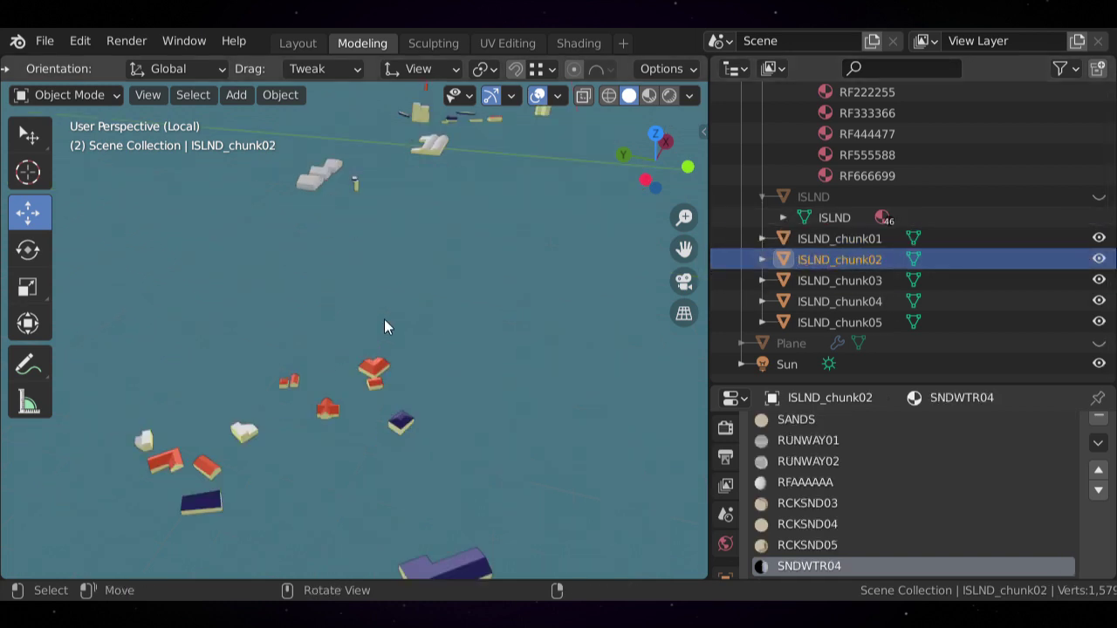
scroll(382, 321, "down", 7)
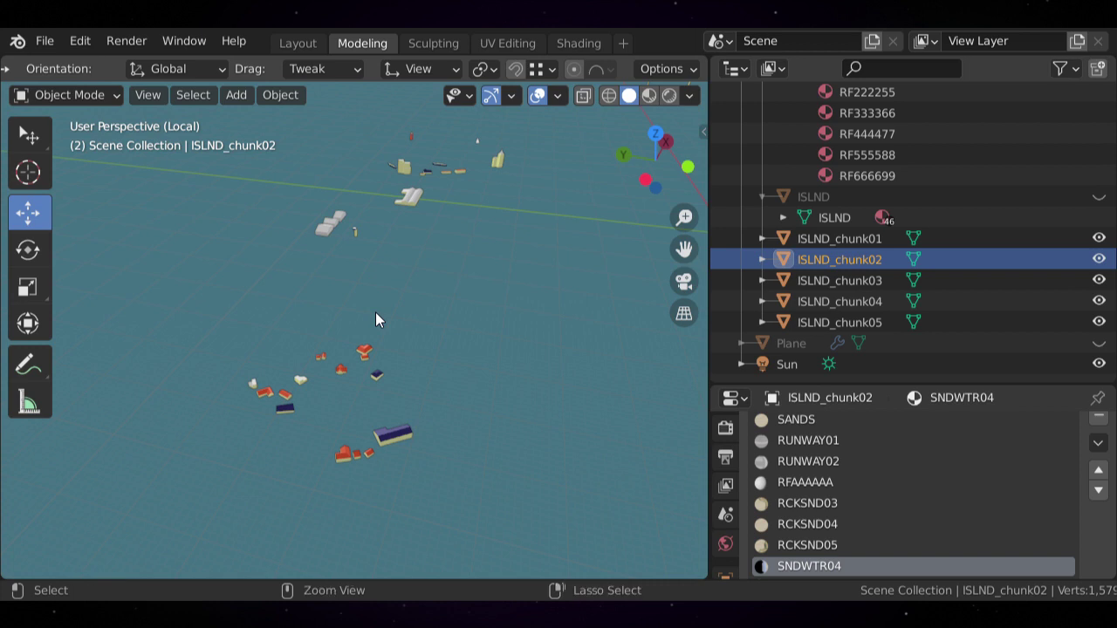
- Undo the island chunk selections back into BLDNG's Edit Mode, inspect the isolated view, and return to Object Mode
key("ctrl+z")
key("ctrl+z")
key("ctrl+z")
key("ctrl+z")
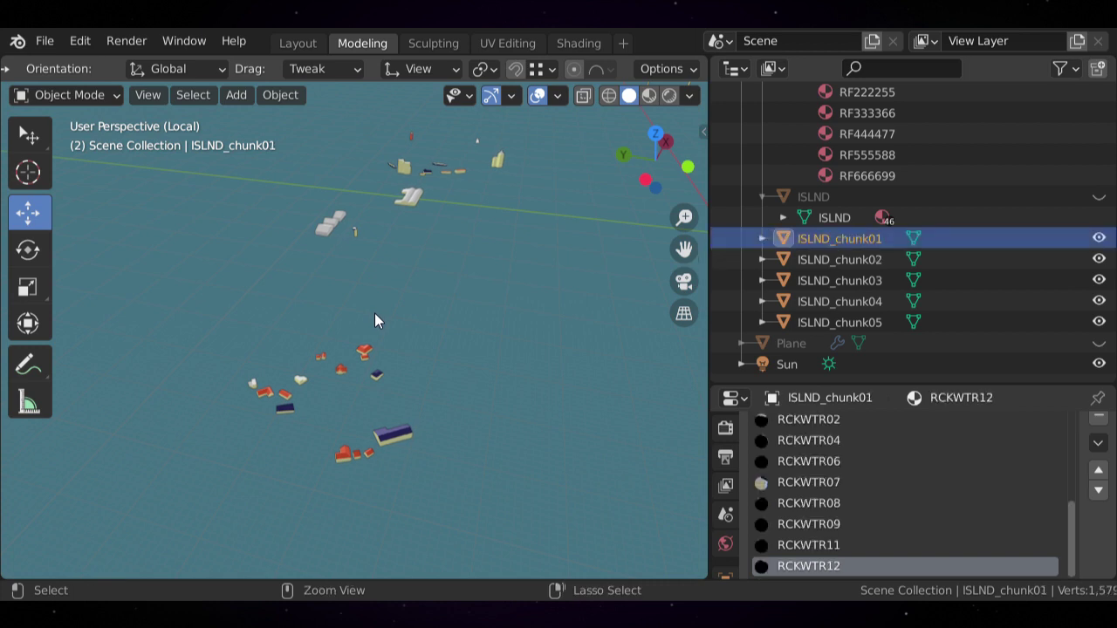
key("ctrl+z")
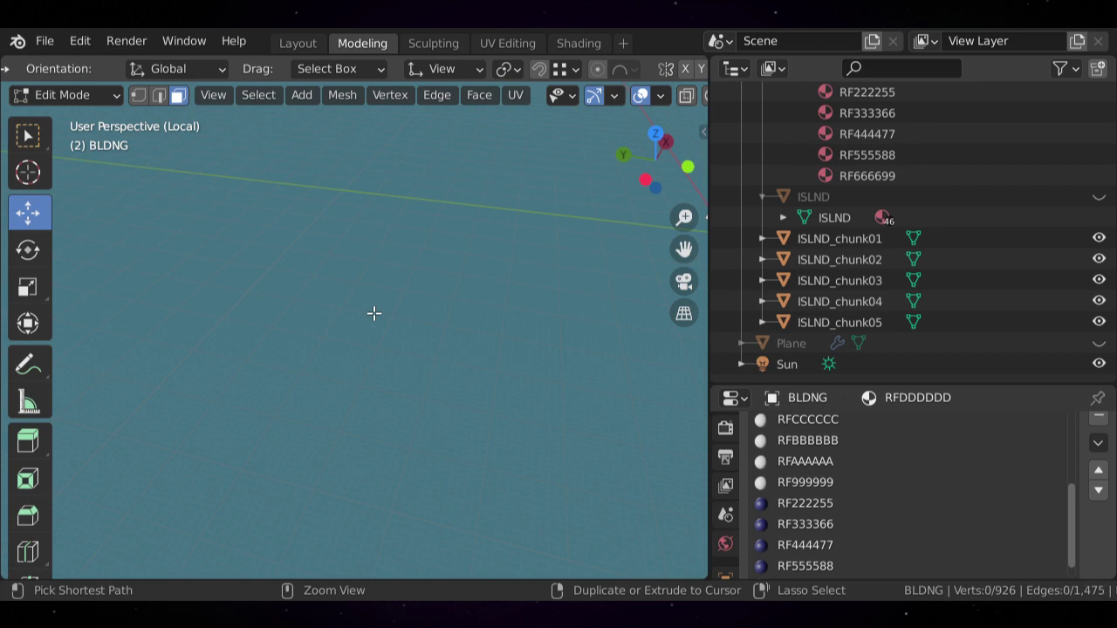
middle_click_drag(372, 314, 379, 352)
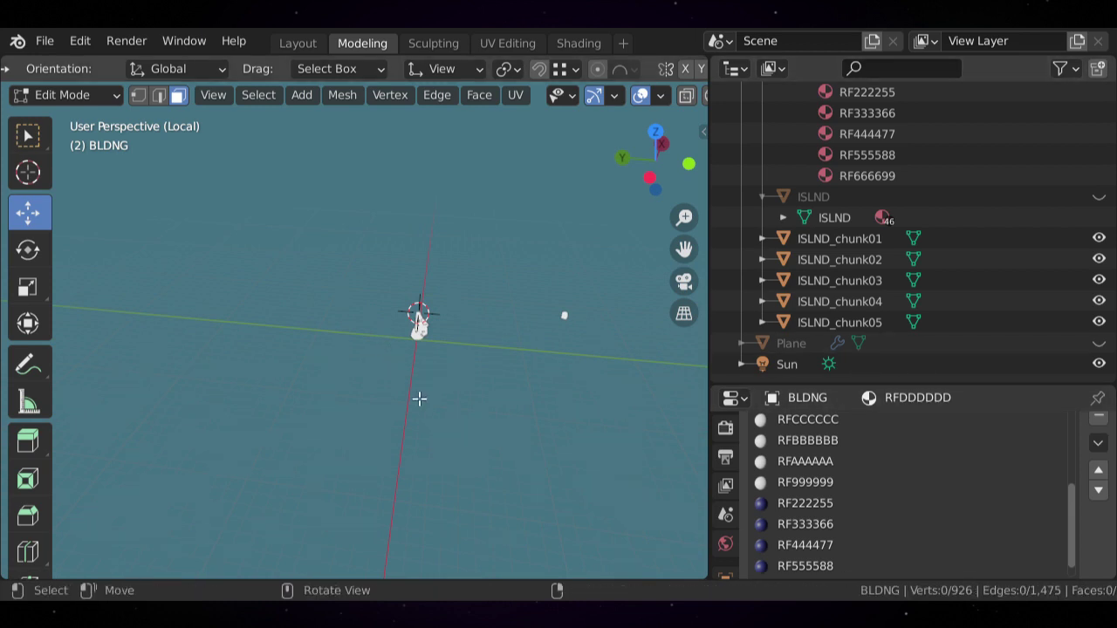
key("Tab")
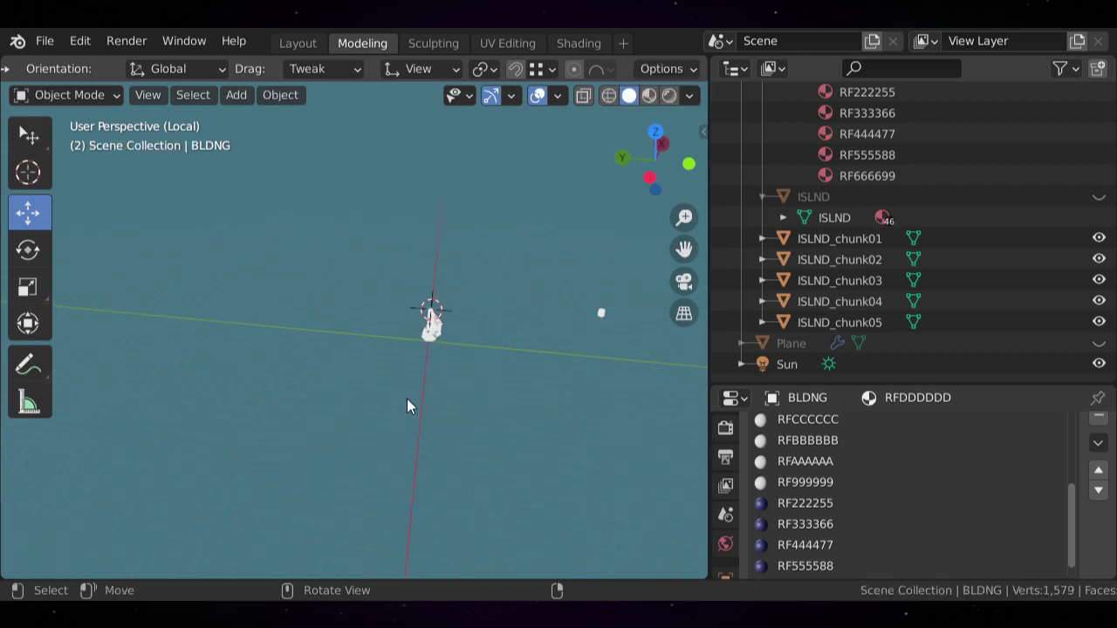
- Examine the white stone object near the 3D cursor in local view and look back over the scene's object list
scroll(406, 398, "down", 2)
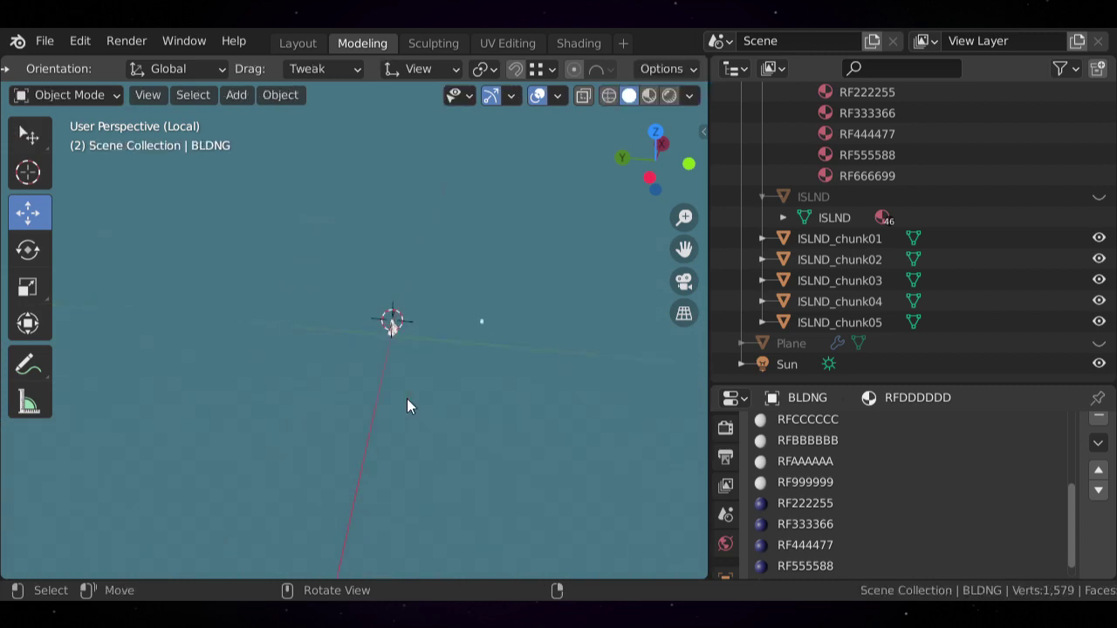
scroll(389, 401, "up", 6)
middle_click_drag(389, 401, 264, 379)
scroll(479, 358, "down", 3)
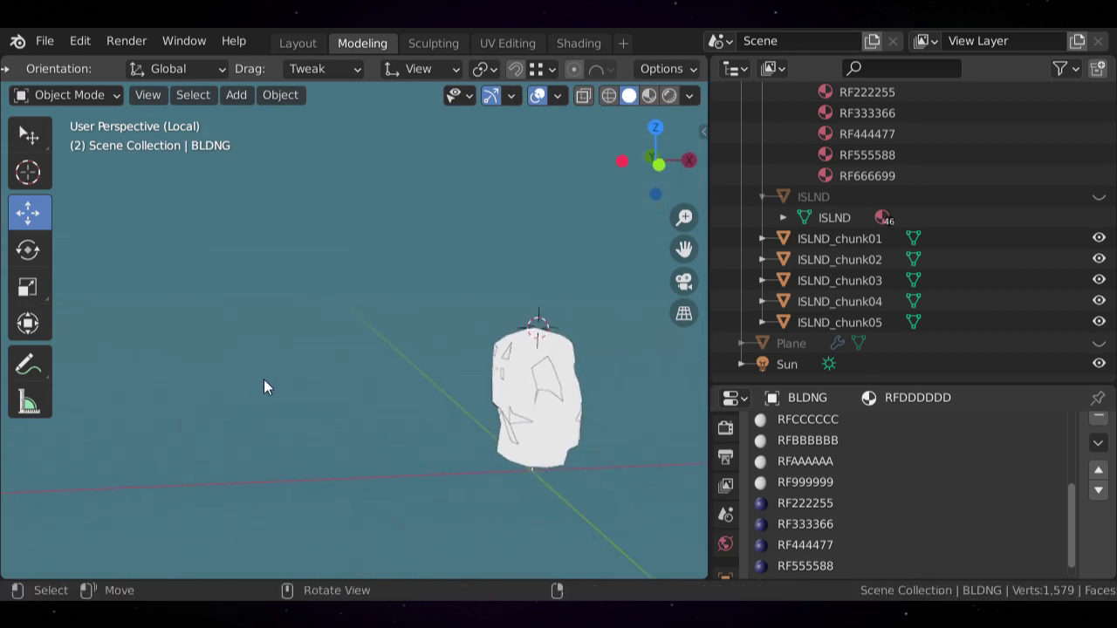
scroll(263, 379, "down", 1)
scroll(499, 399, "down", 1)
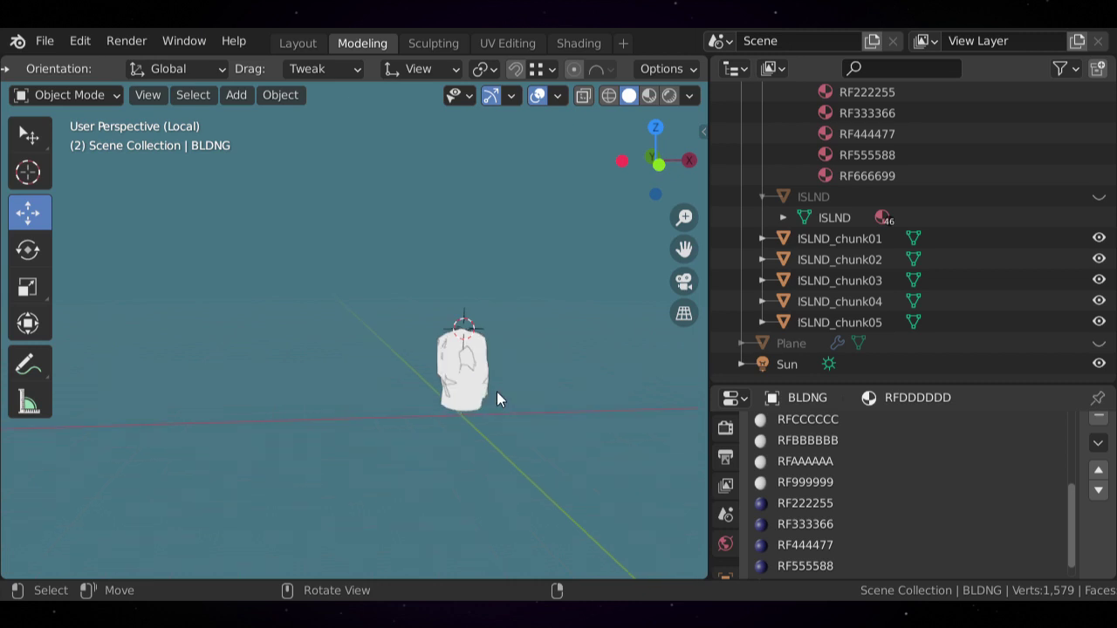
scroll(998, 258, "up", 10)
scroll(996, 259, "up", 8)
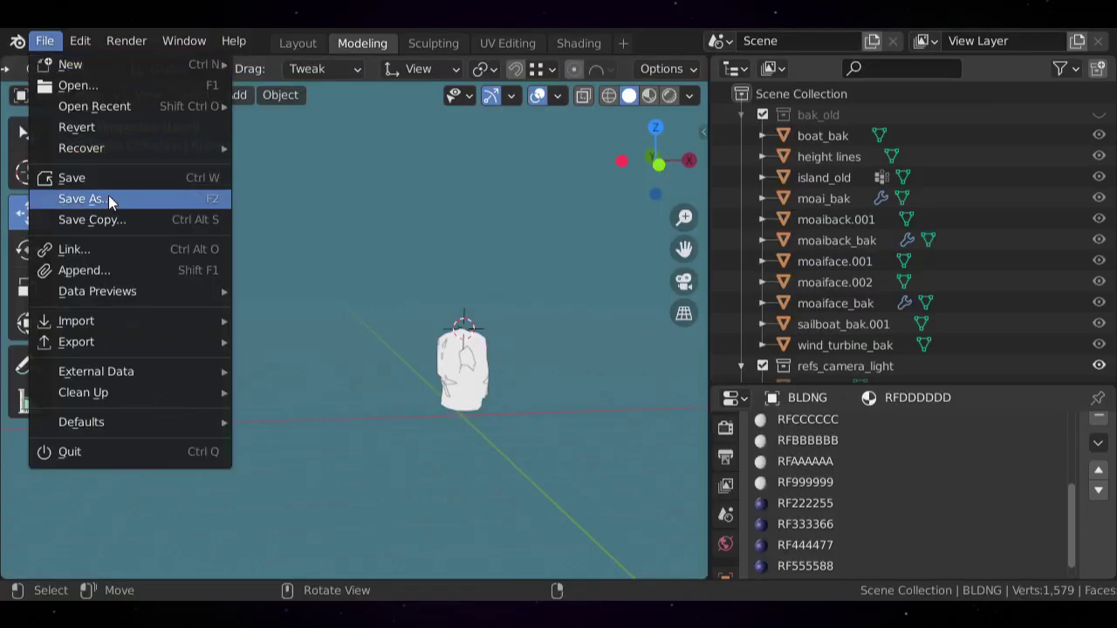
- Save the project as a new version named island09.blend
left_click(96, 200)
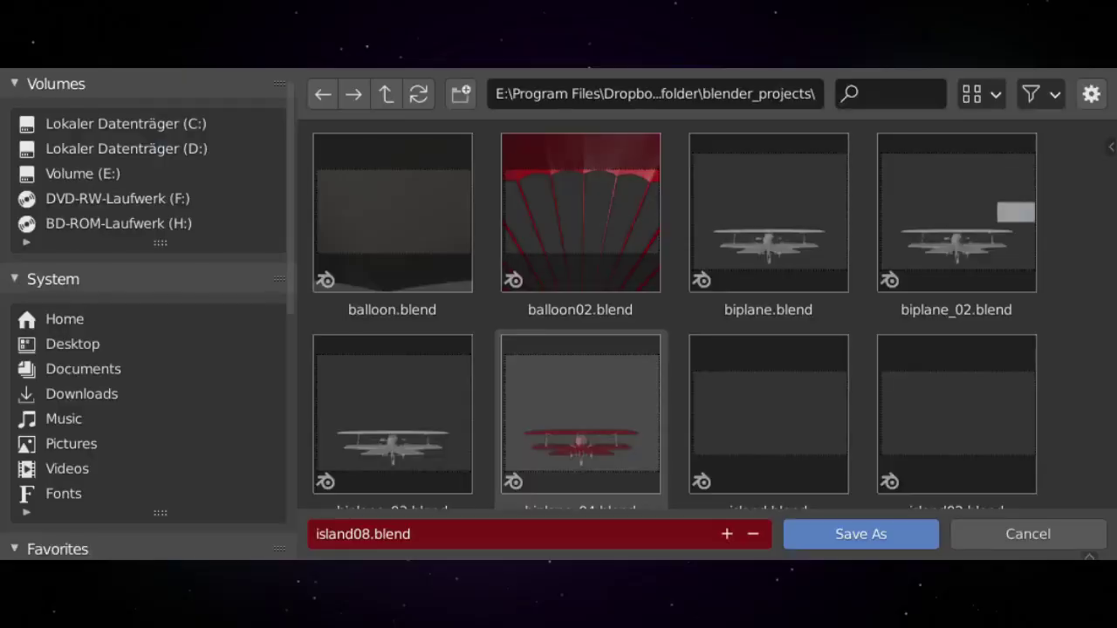
left_click(362, 534)
key("Delete")
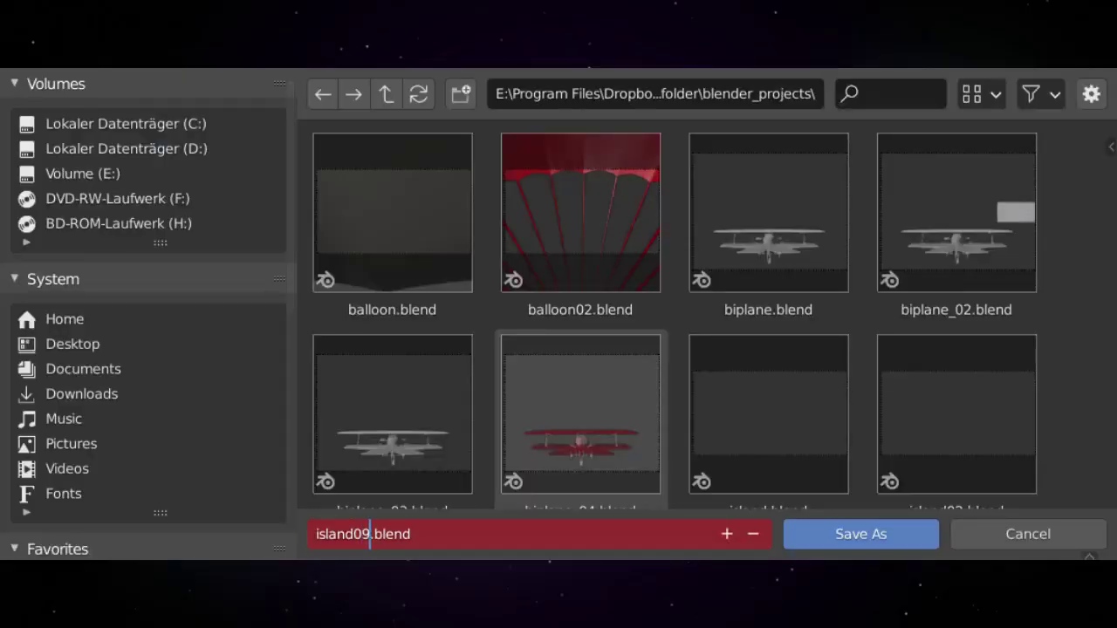
type("9")
key("Return")
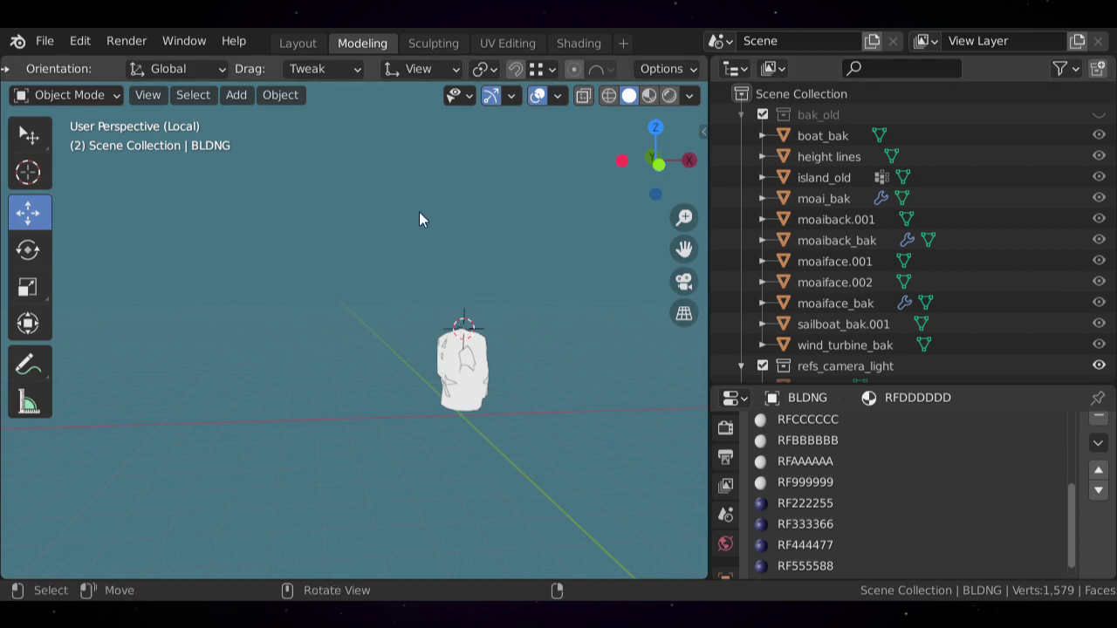
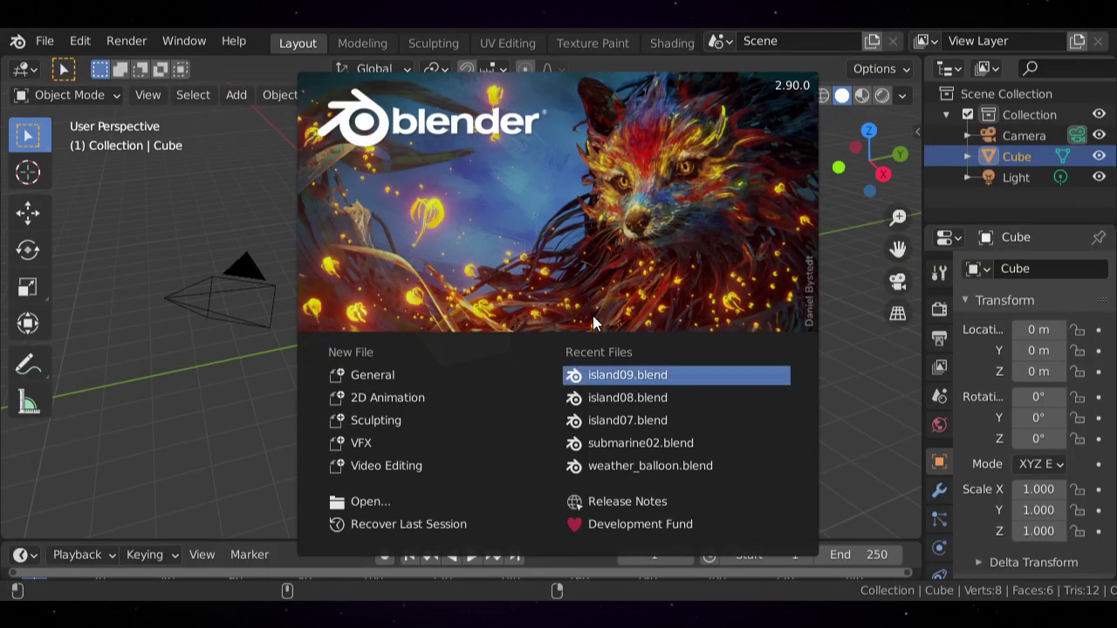
- Reopen island09.blend from the recent files and look through the scene's objects to BLDNG and its materials
left_click(590, 374)
scroll(442, 300, "down", 2)
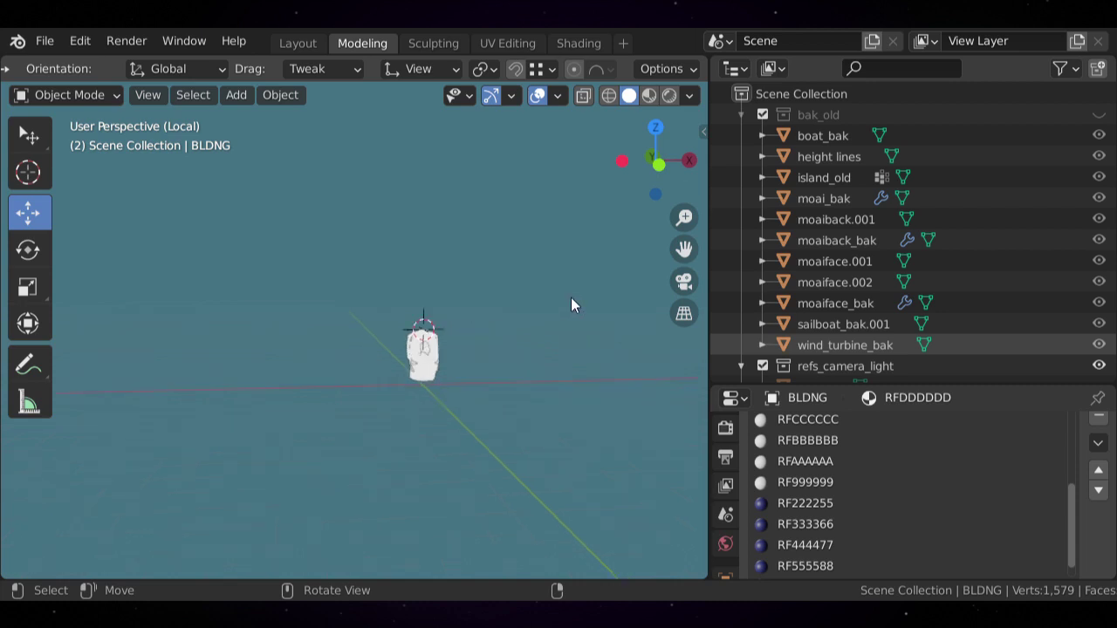
scroll(833, 233, "down", 8)
scroll(839, 232, "up", 8)
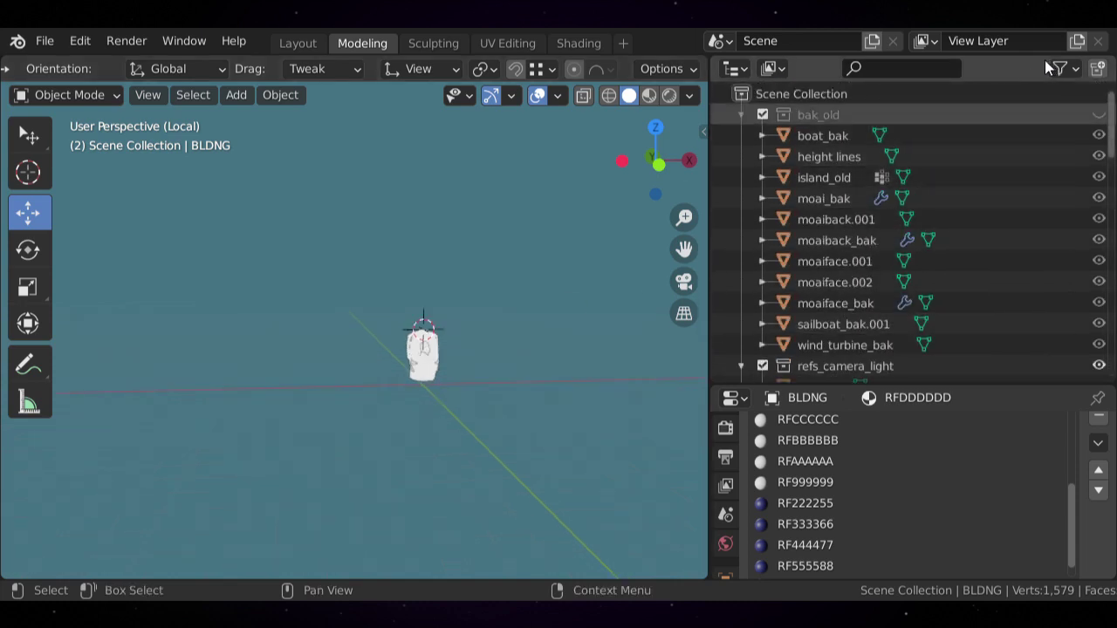
scroll(983, 194, "down", 6)
scroll(984, 192, "down", 9)
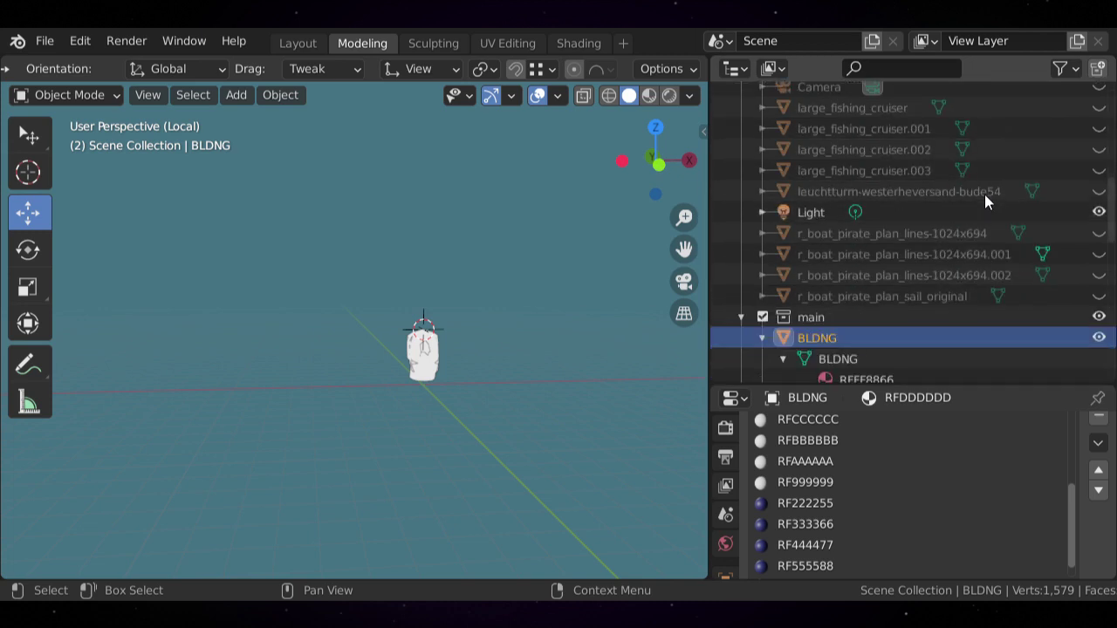
scroll(984, 199, "down", 5)
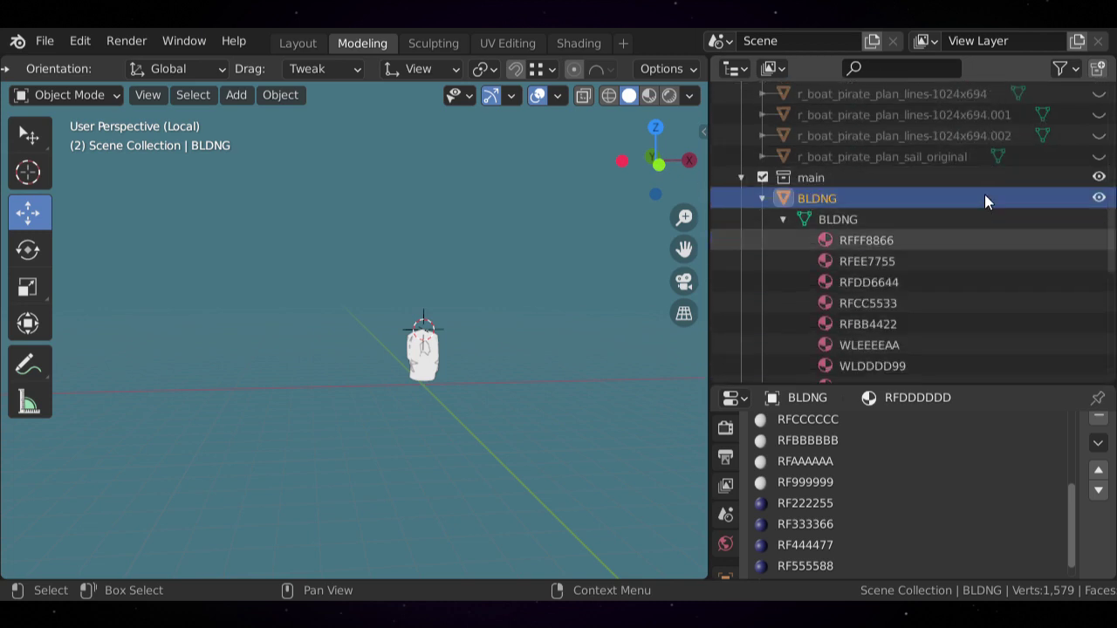
scroll(983, 195, "down", 5)
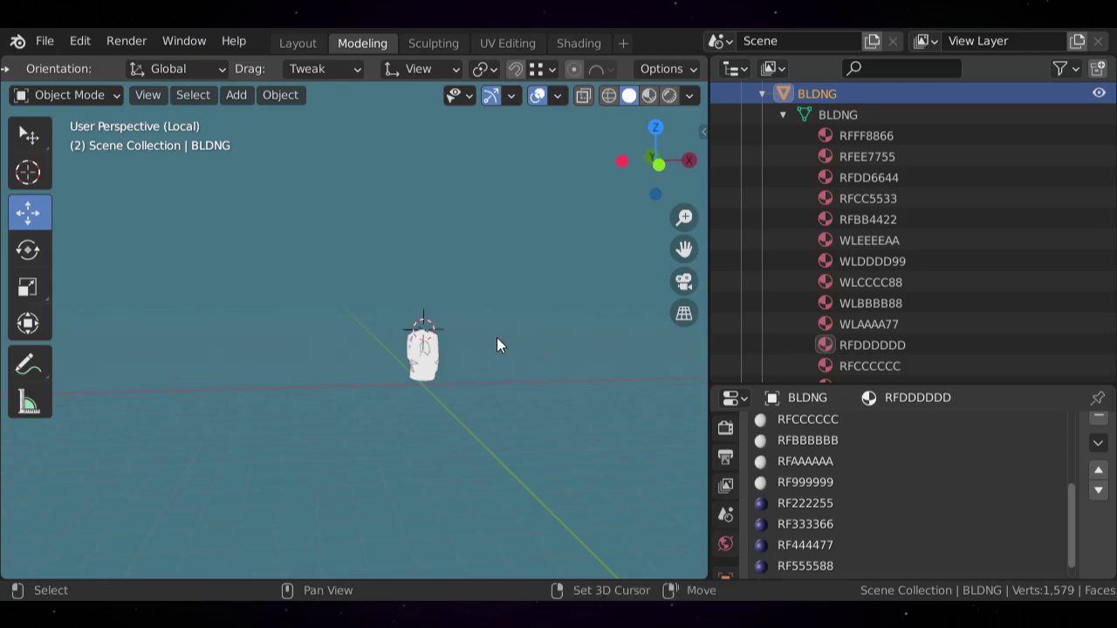
- Compare BLDNG's isolated view with the full island in the Shading workspace and look over the local view back in the Modeling workspace
middle_click_drag(498, 341, 357, 204)
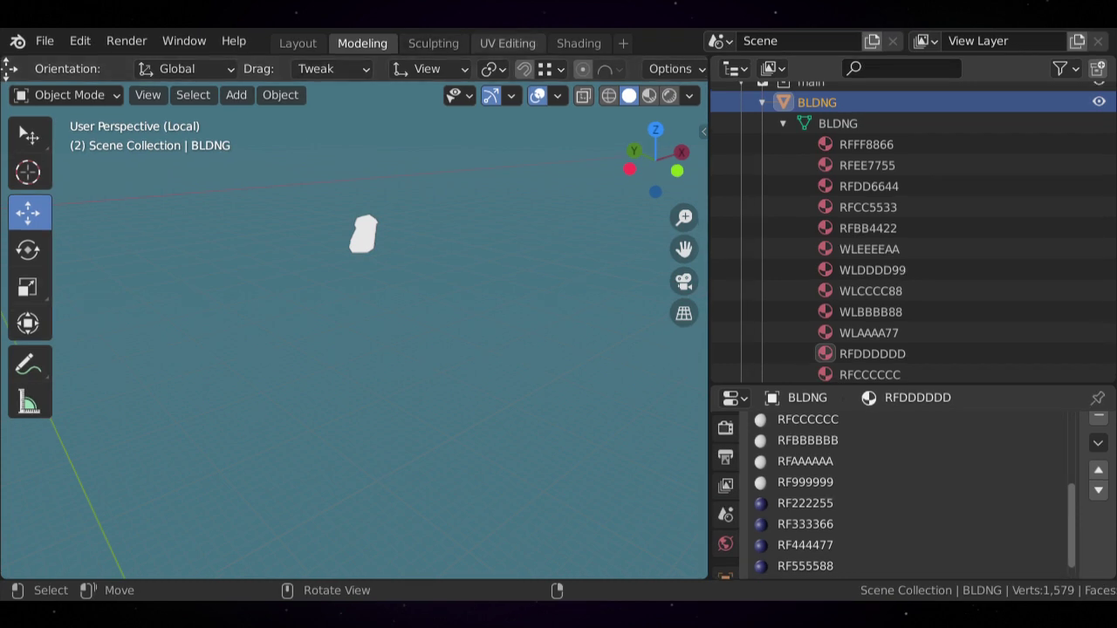
left_click(579, 43)
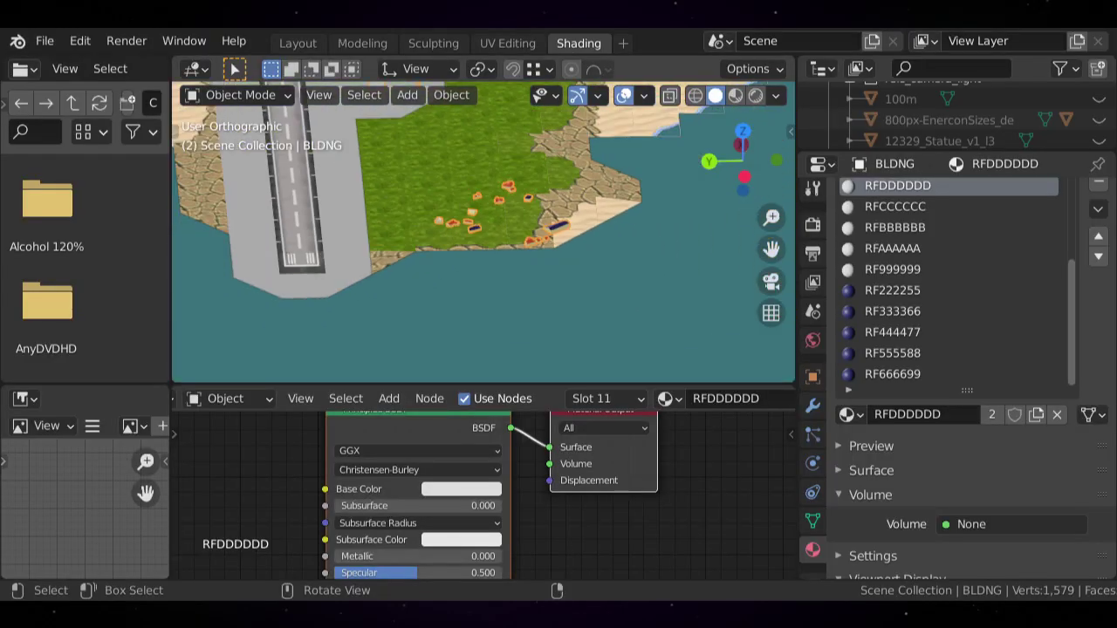
scroll(523, 209, "down", 5)
middle_click_drag(523, 209, 479, 316, "shift")
middle_click_drag(478, 317, 460, 272)
scroll(461, 272, "up", 2)
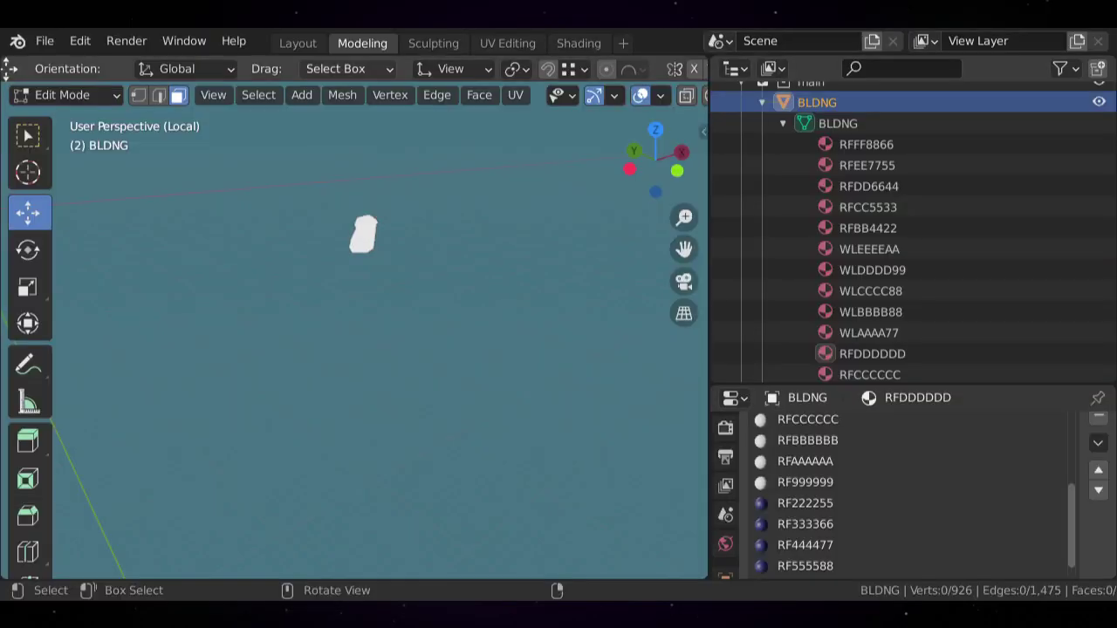
scroll(353, 345, "down", 7)
middle_click_drag(353, 345, 429, 429, "shift")
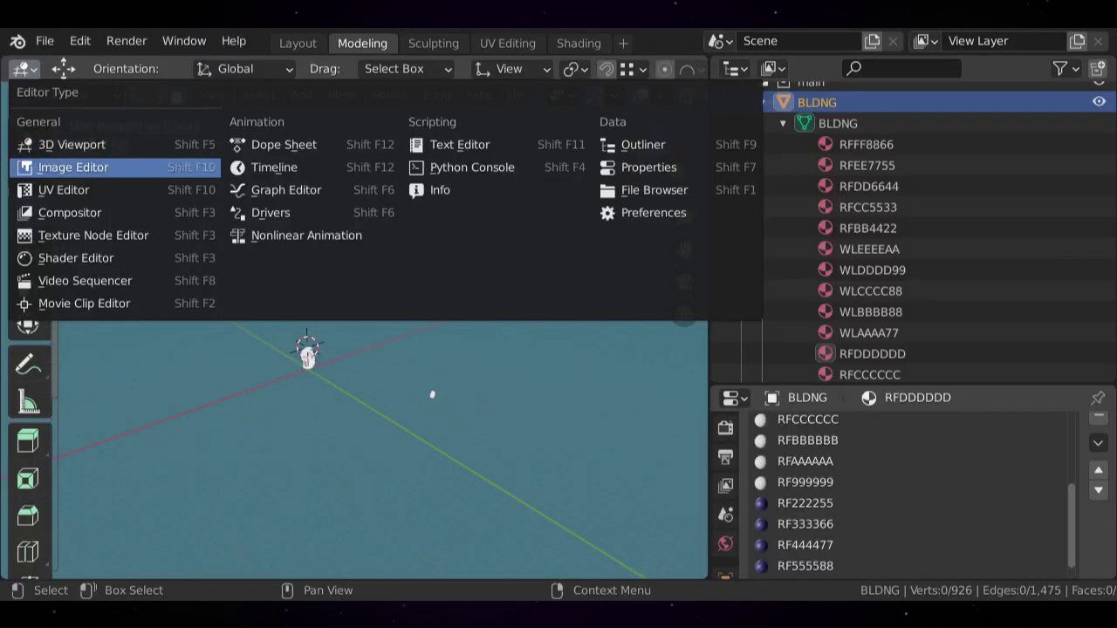
left_click(73, 166)
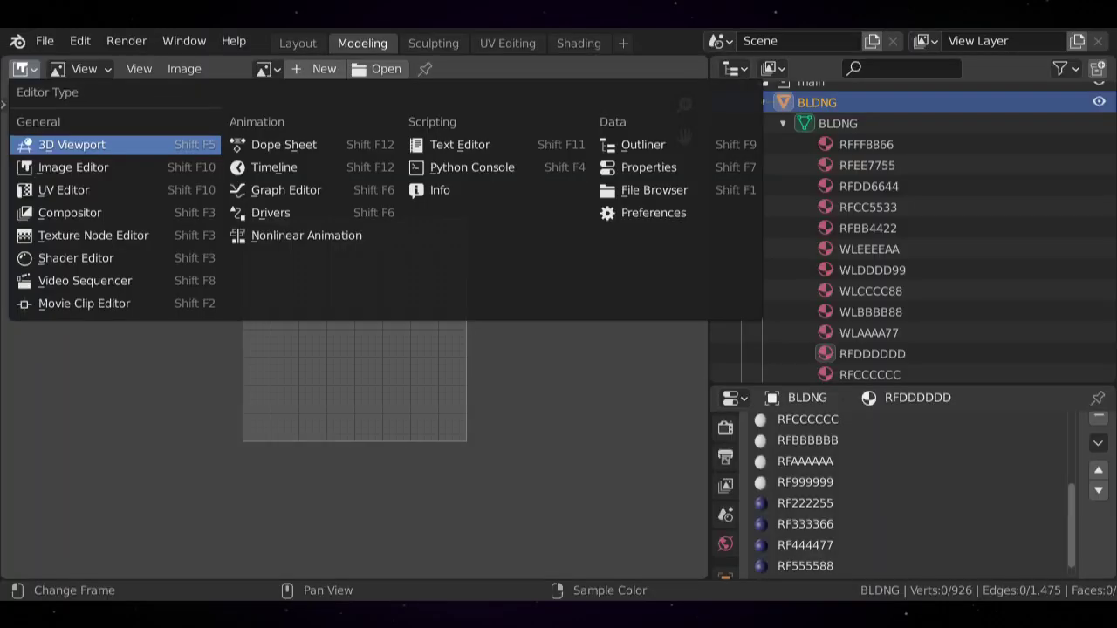
left_click(72, 144)
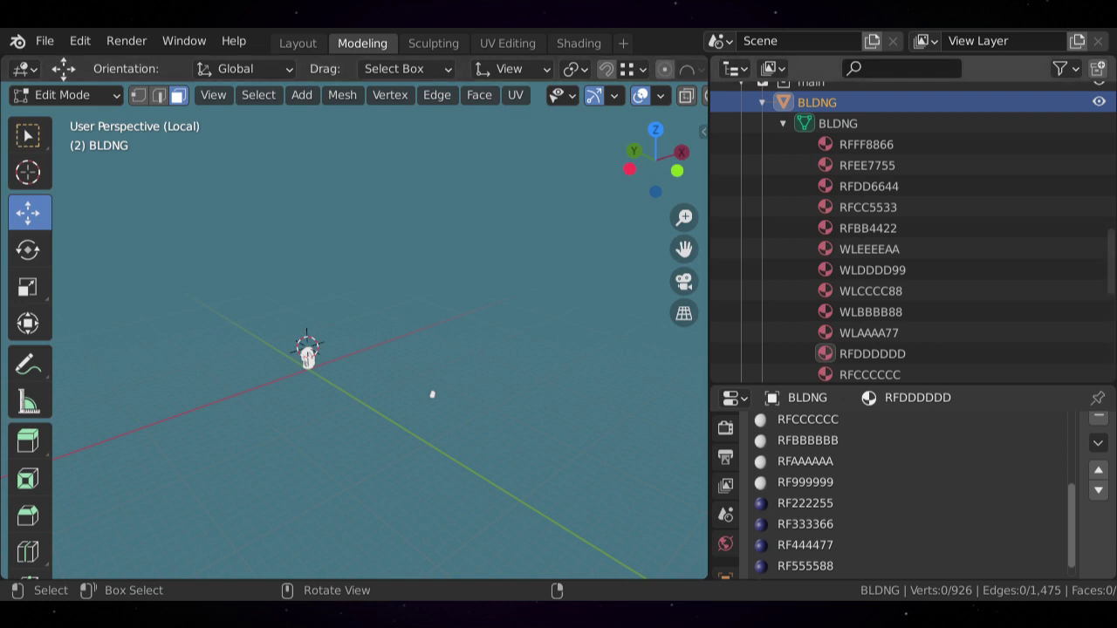
left_click_drag(1112, 61, 1074, 74)
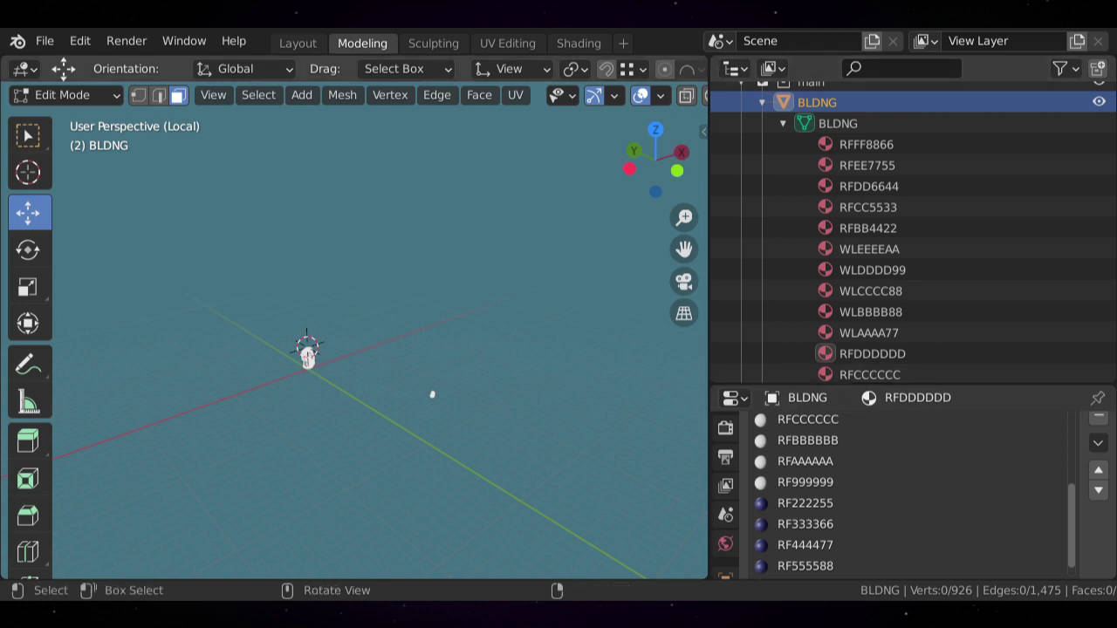
- Split the 3D viewport in two and close the local-view half, keeping the one that displays the whole island
left_click_drag(3, 576, 433, 558)
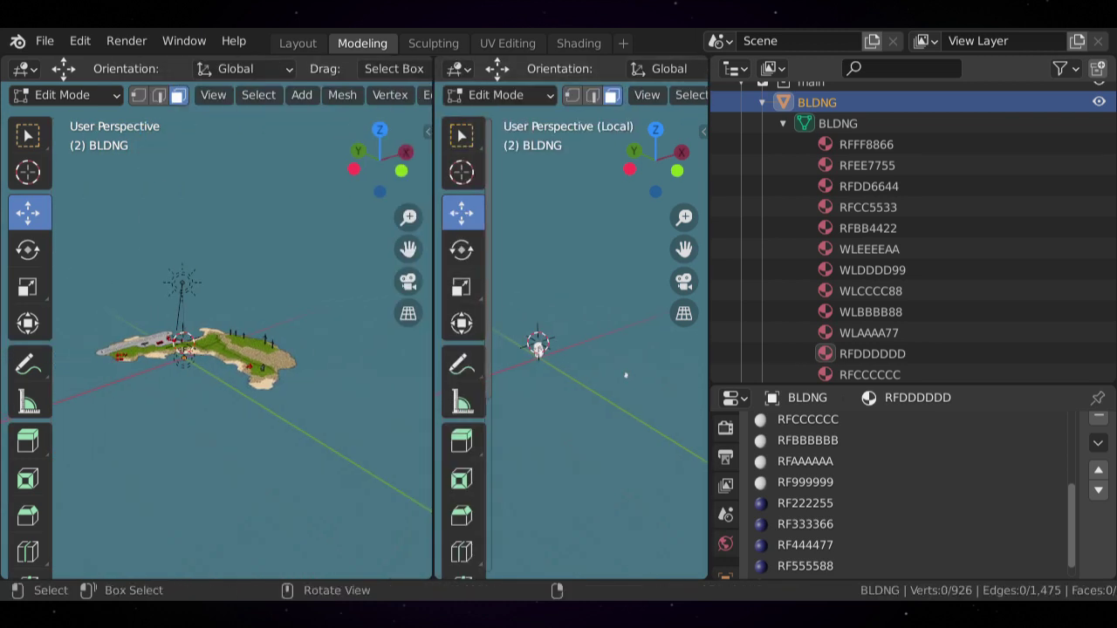
scroll(236, 367, "up", 3)
middle_click_drag(175, 384, 365, 389, "shift")
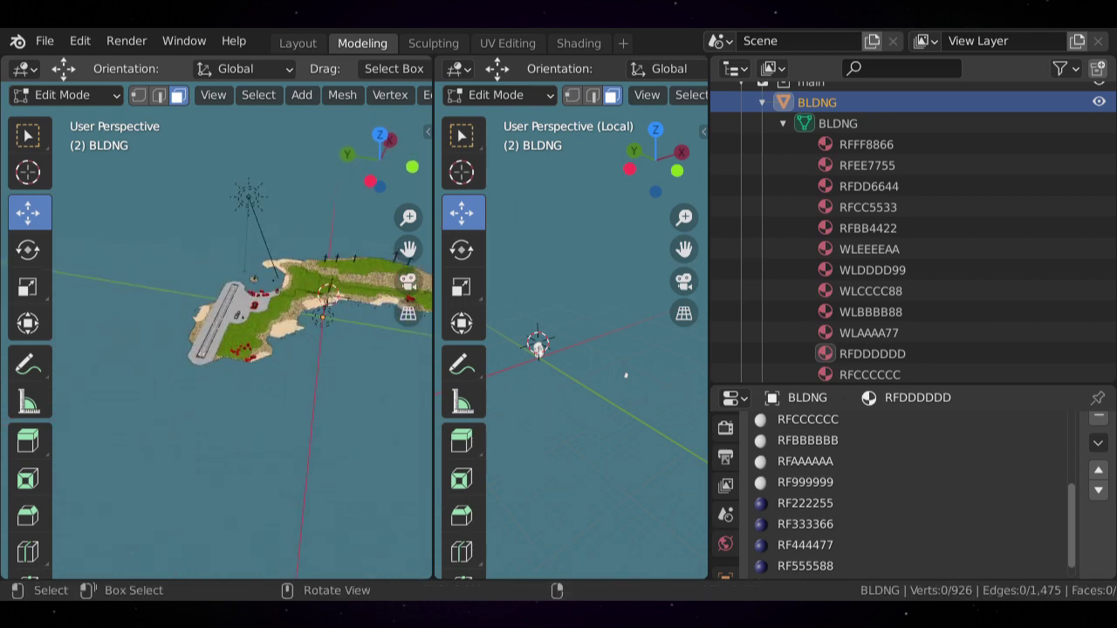
middle_click_drag(262, 358, 269, 397, "shift")
scroll(572, 349, "down", 1)
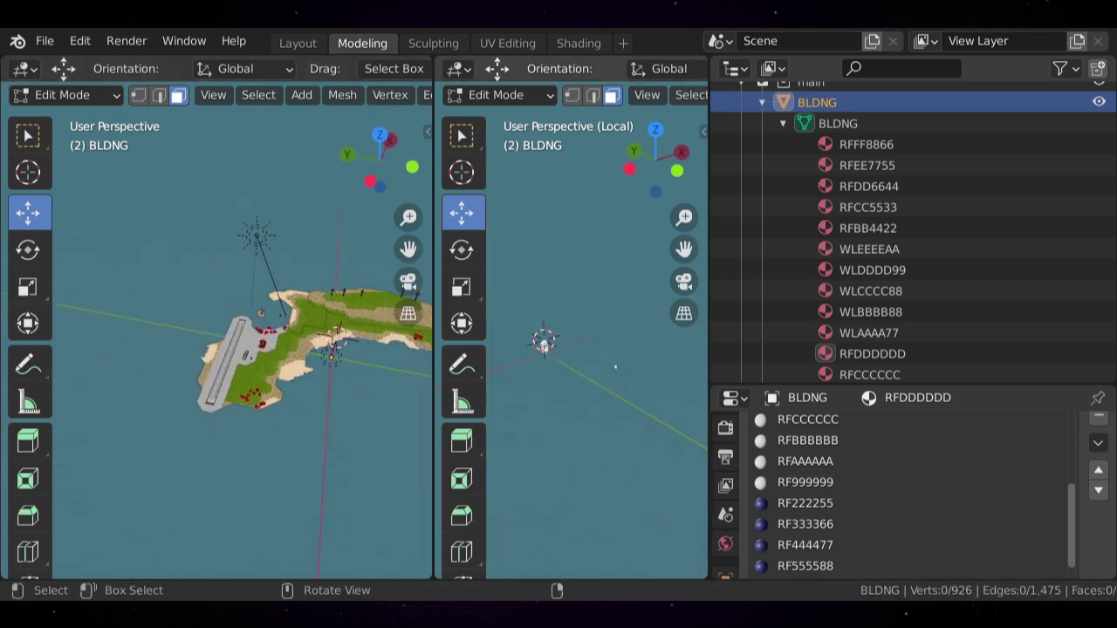
scroll(571, 349, "up", 5)
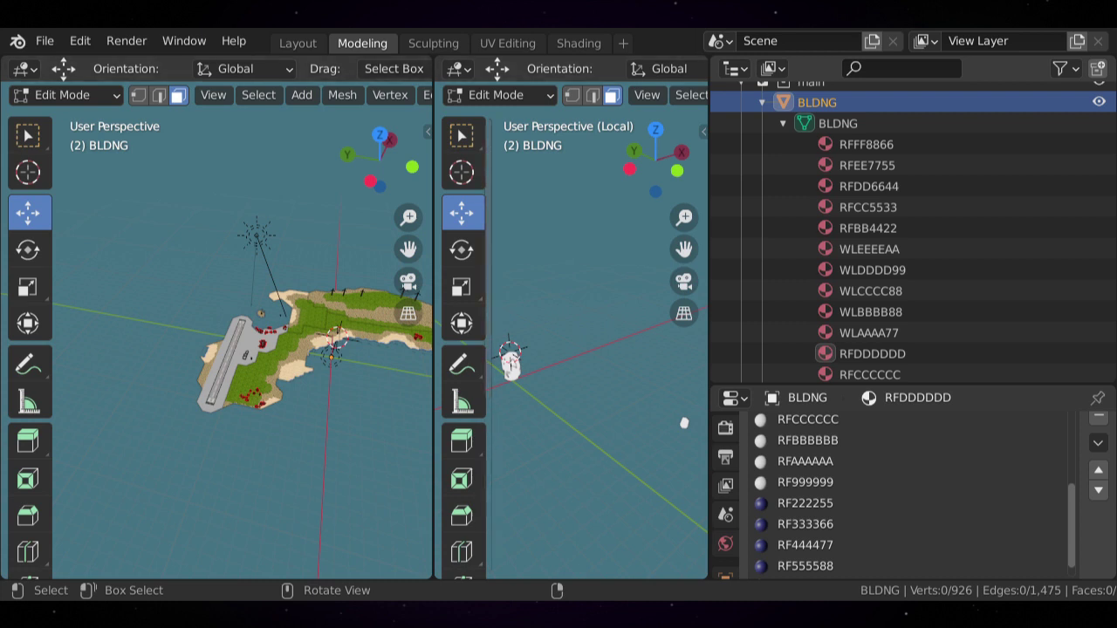
left_click_drag(431, 60, 476, 73)
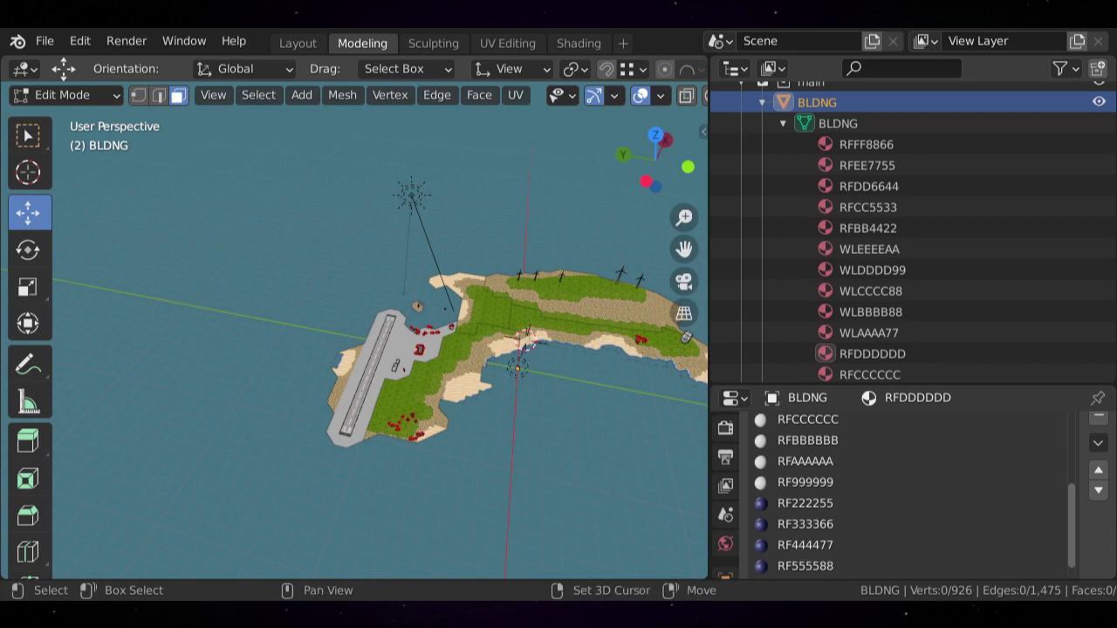
- Examine BLDNG's houses on the grass beside the runway, toggling between Object and Edit Mode
middle_click_drag(392, 349, 351, 293, "shift")
scroll(351, 294, "up", 4)
middle_click_drag(367, 366, 351, 282, "shift")
scroll(351, 282, "up", 5)
scroll(351, 282, "down", 3)
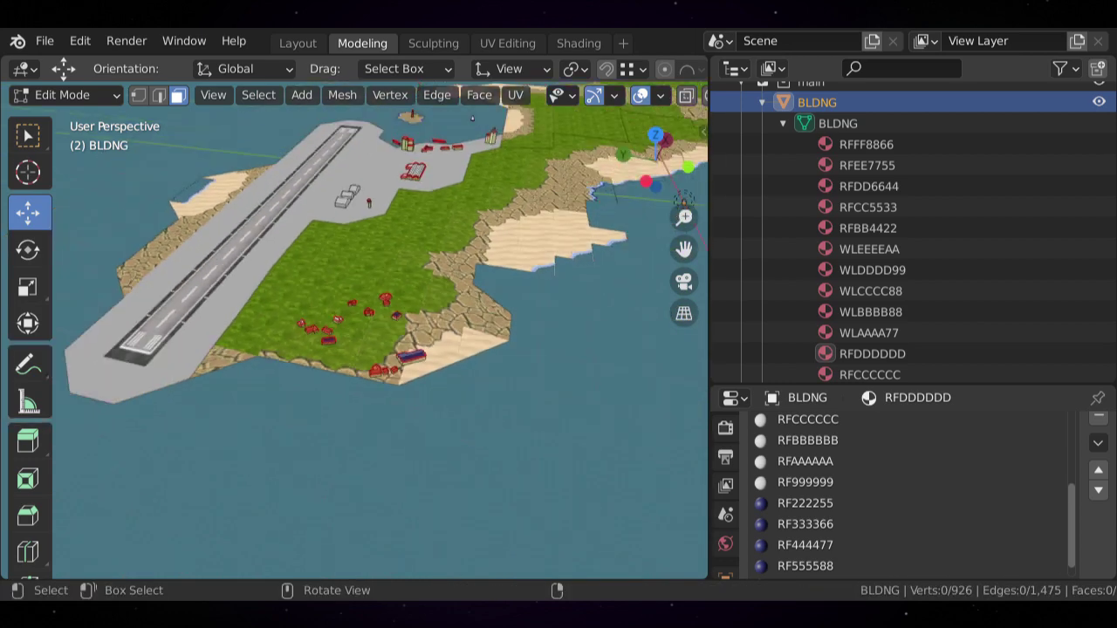
scroll(908, 270, "down", 5)
scroll(357, 331, "up", 4)
middle_click_drag(358, 332, 365, 402)
scroll(377, 314, "up", 4)
scroll(349, 332, "down", 12)
scroll(347, 358, "up", 8)
scroll(354, 330, "up", 4)
scroll(337, 327, "down", 1)
scroll(354, 330, "down", 2)
scroll(371, 348, "down", 2)
scroll(353, 332, "up", 2)
scroll(353, 331, "down", 4)
key("Tab")
key("Tab")
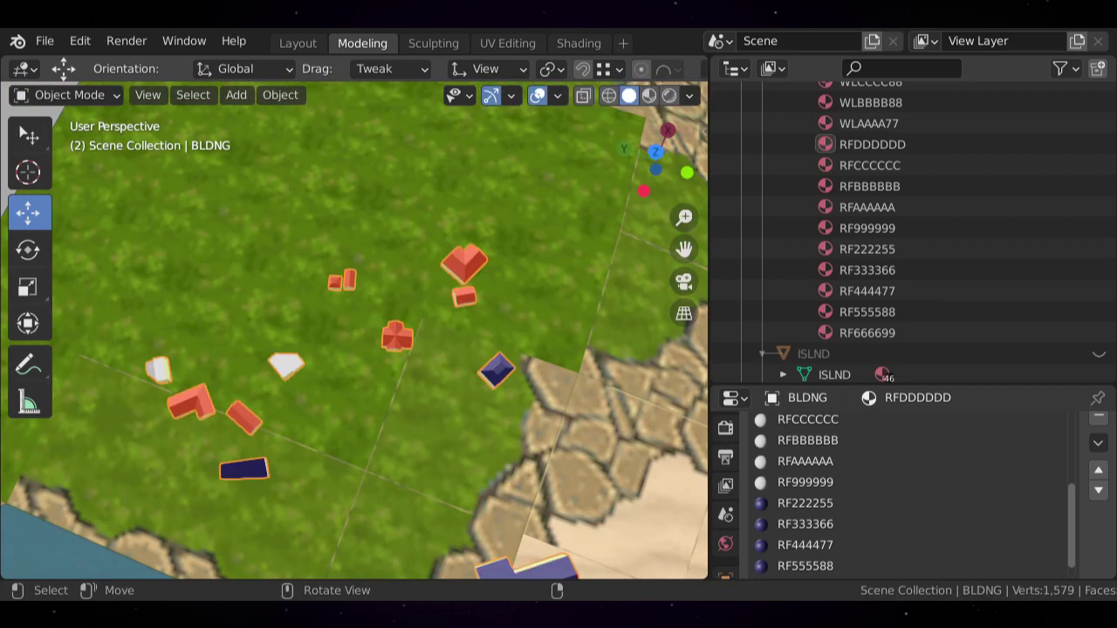
- Try duplicating the cross-shaped red roof in top view, placing the copy about 78 m away on the open grass to the west
key("KP_7")
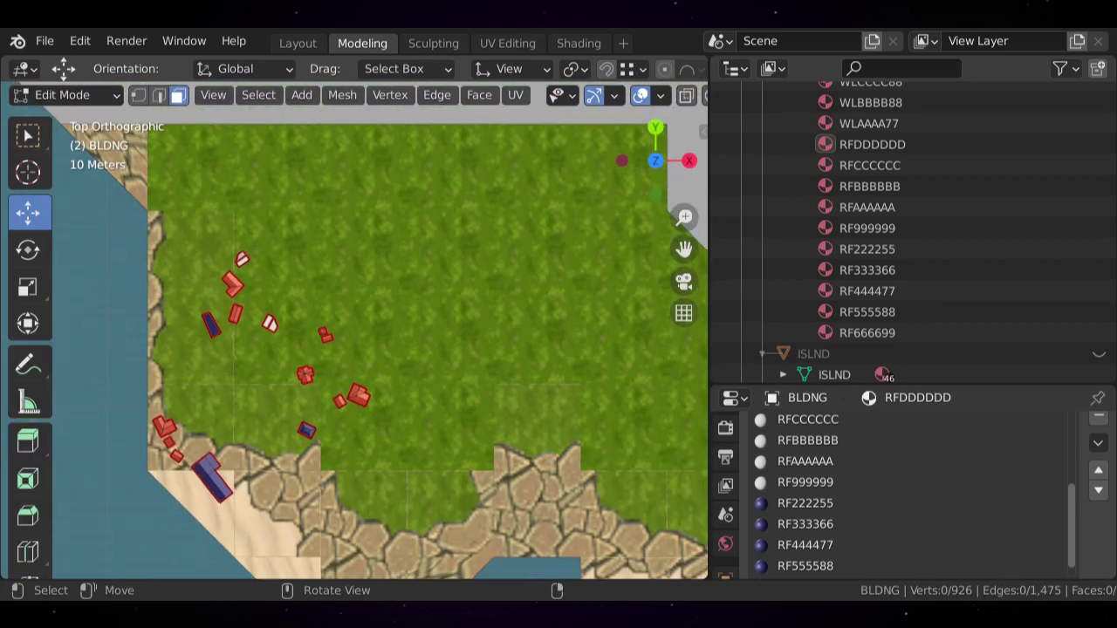
scroll(245, 389, "up", 7)
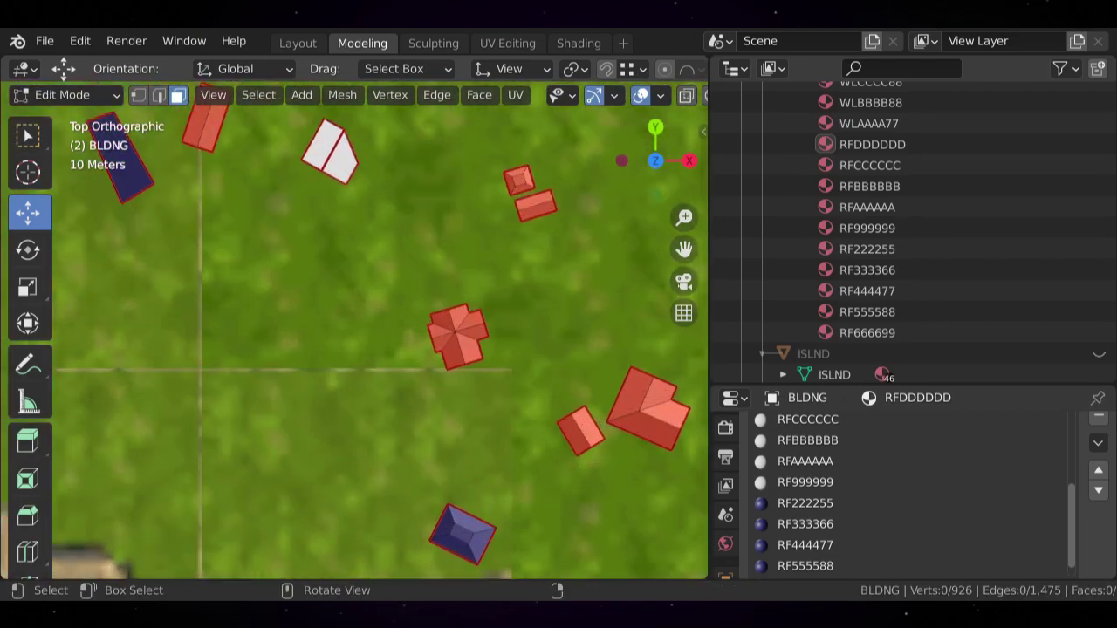
key("l")
key("shift+d")
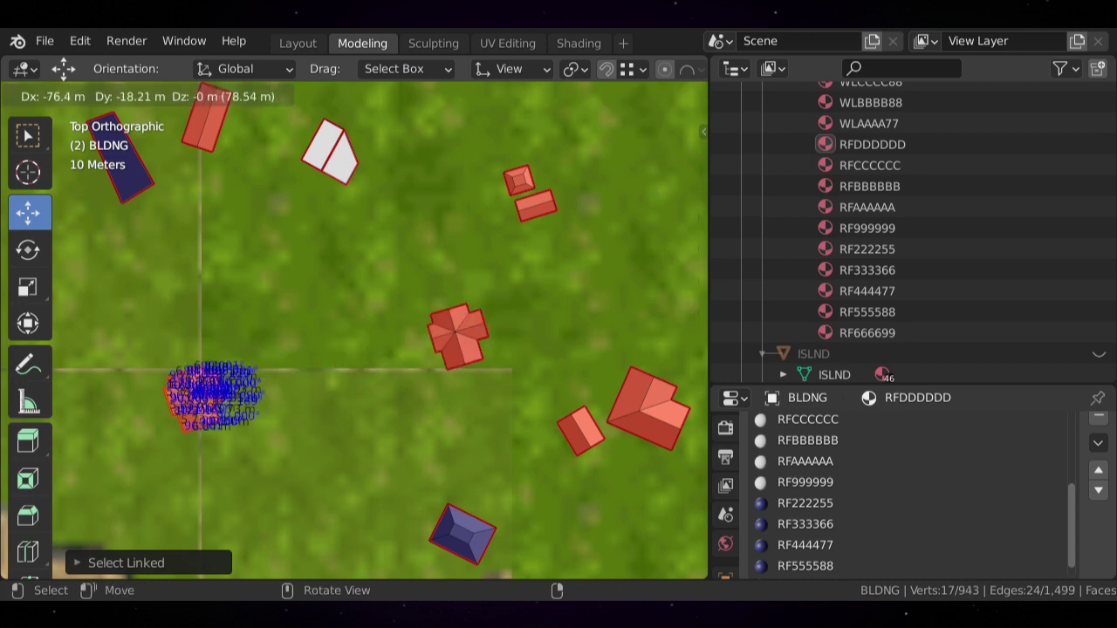
key("Return")
scroll(380, 332, "down", 2)
middle_click_drag(380, 370, 502, 340, "shift")
scroll(502, 340, "up", 2)
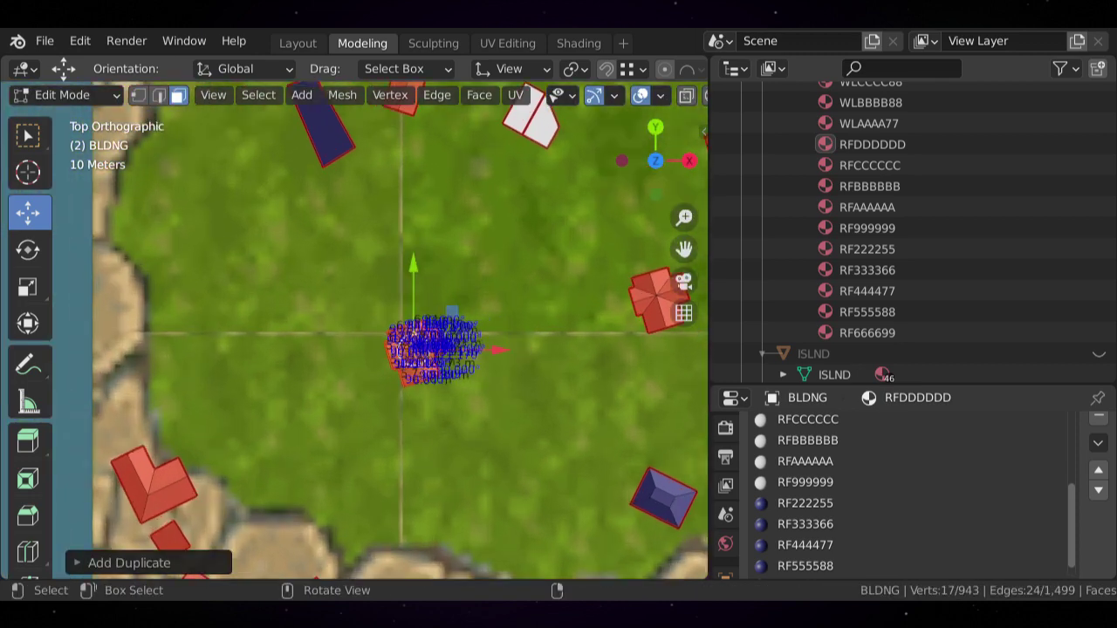
- Enlarge the roof copy in the horizontal plane only, leaving out the Z axis
key("s")
key("shift+z")
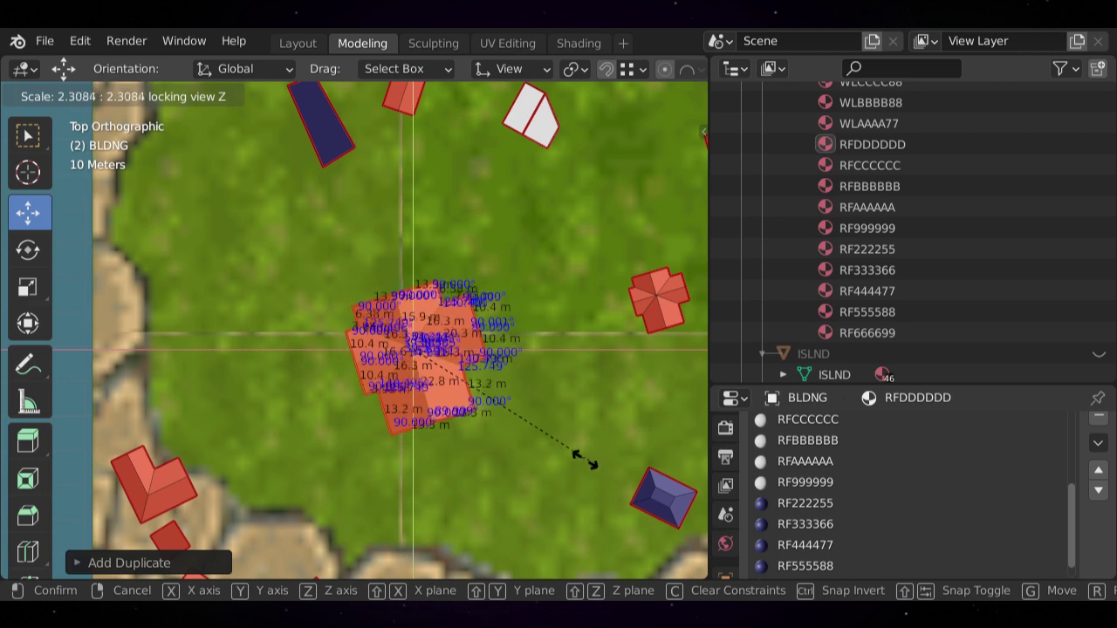
left_click(529, 435)
scroll(529, 436, "down", 2)
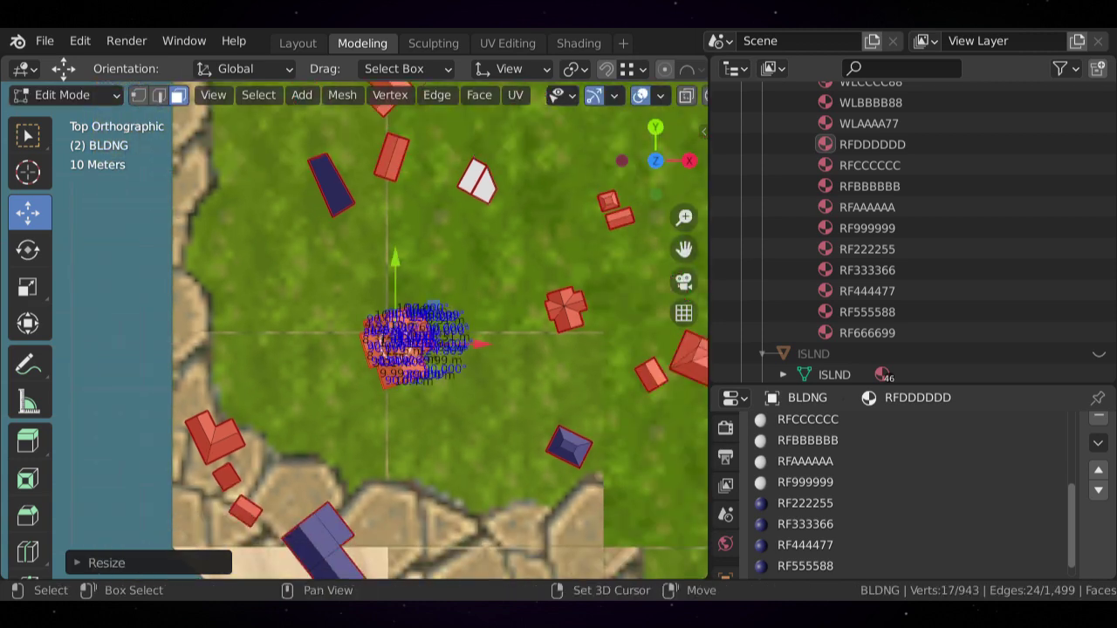
middle_click_drag(529, 435, 519, 361, "shift")
scroll(416, 331, "up", 1)
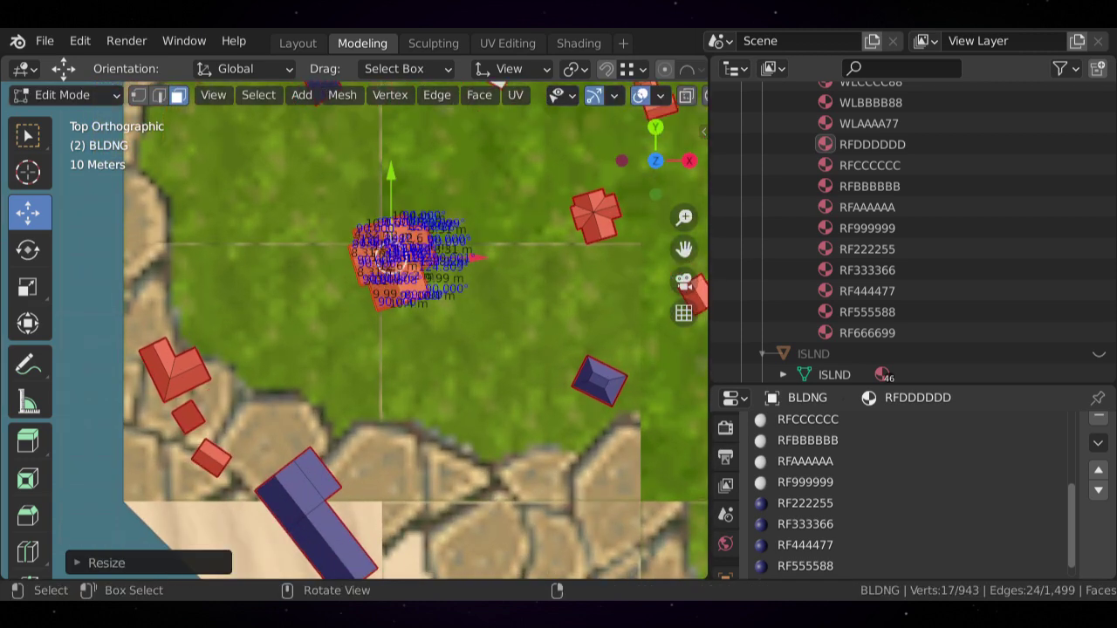
- Scale the roof copy uniformly by about 1.6 and move it about 12 m across the grass
key("s")
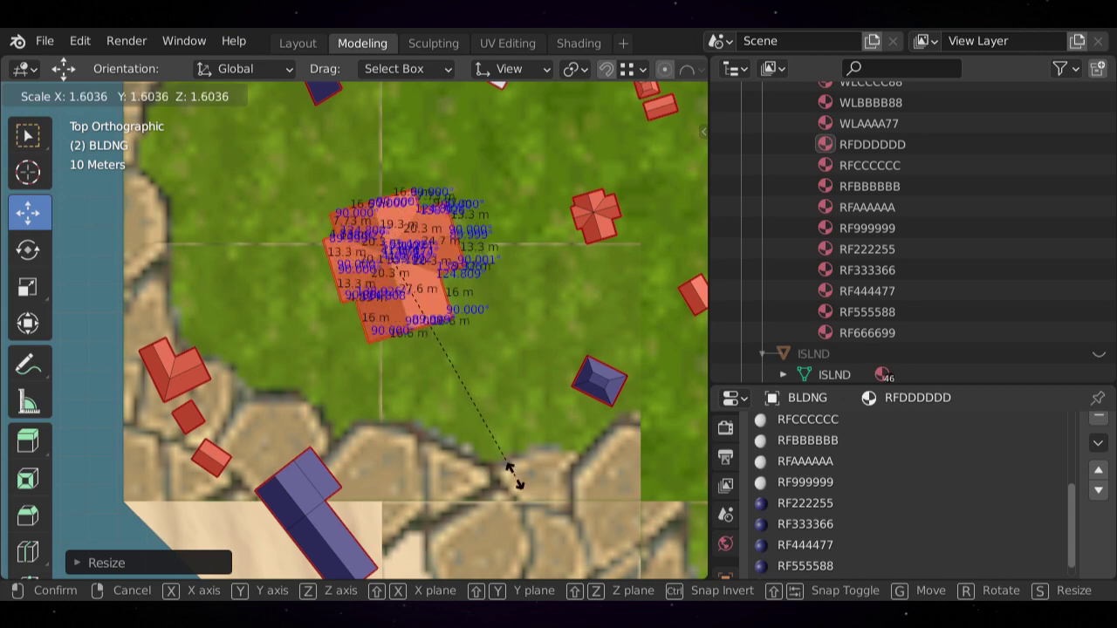
left_click(510, 476)
middle_click_drag(401, 262, 410, 192, "shift")
key("g")
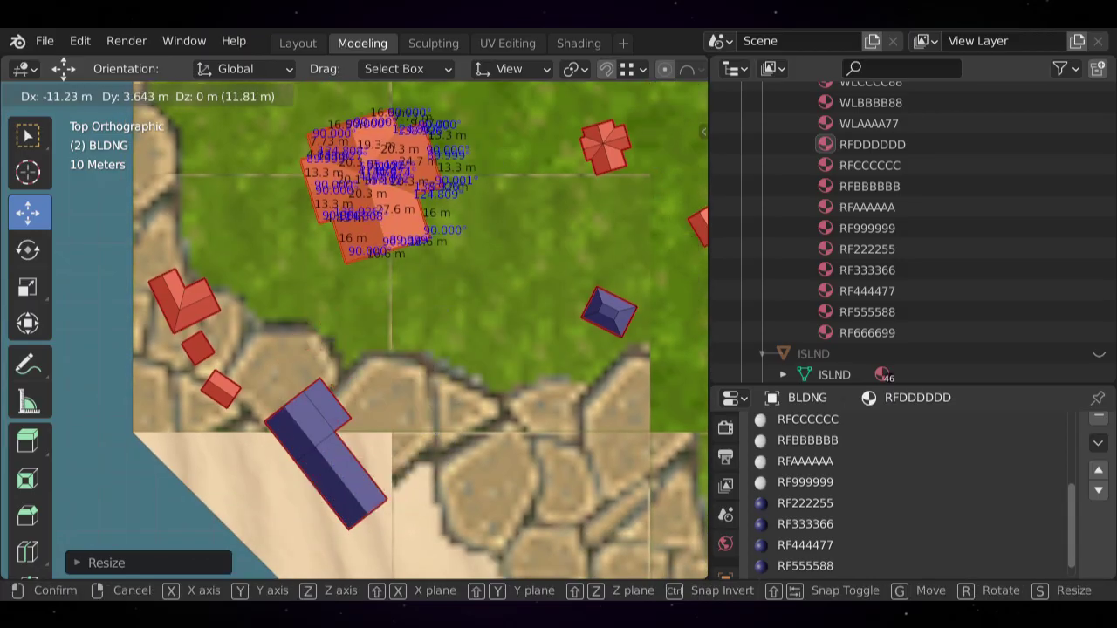
key("Return")
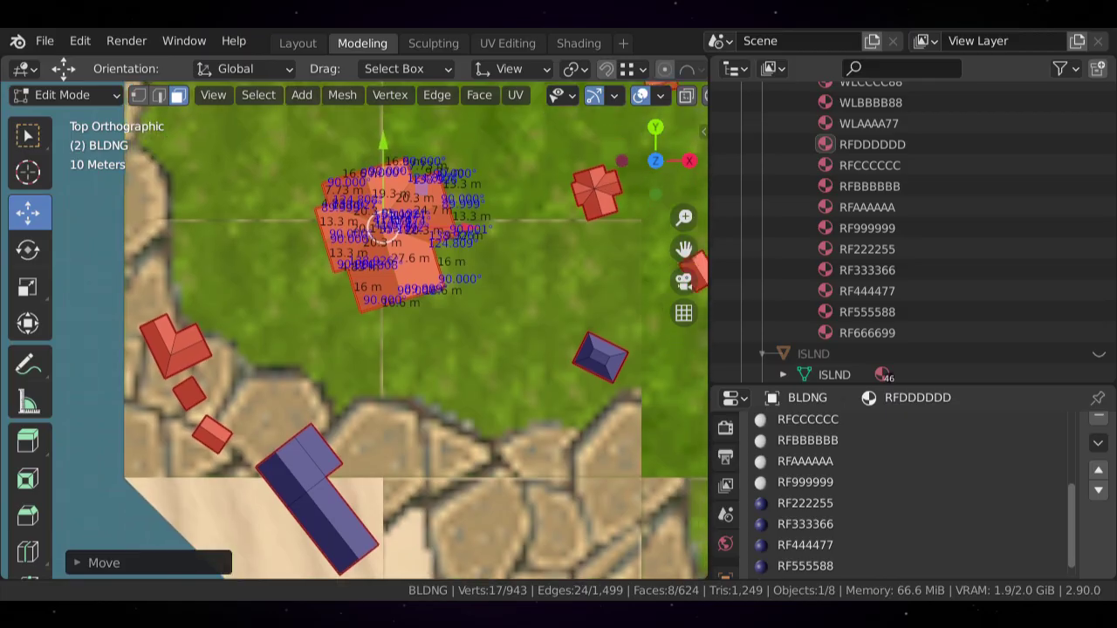
- Examine the enlarged roof copy from an oblique angle and undo its duplication and resizing
scroll(389, 214, "up", 3)
key("alt+a")
middle_click_drag(389, 214, 397, 192, "shift")
scroll(388, 214, "down", 4)
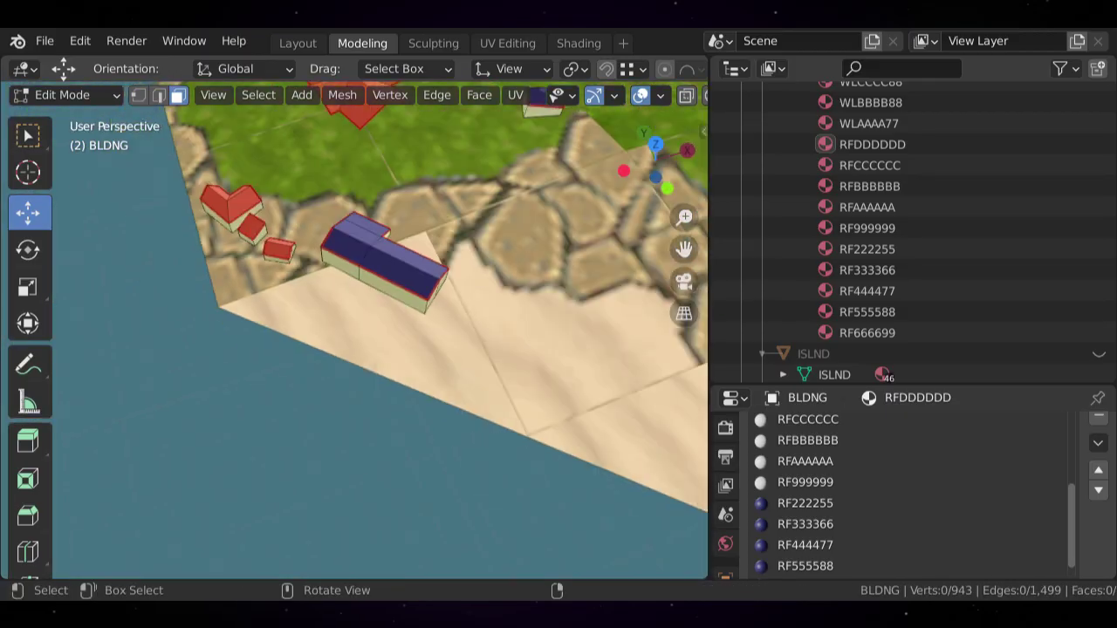
middle_click_drag(389, 262, 445, 210)
middle_click_drag(384, 149, 432, 502, "shift")
scroll(389, 349, "up", 3)
middle_click_drag(389, 349, 350, 330)
scroll(388, 327, "down", 3)
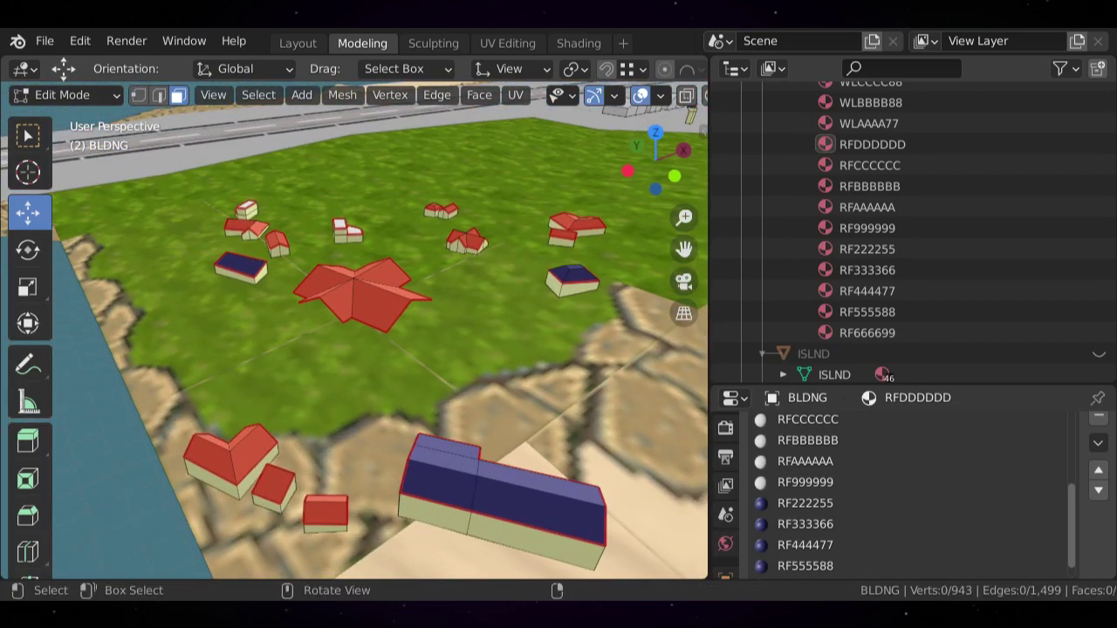
key("l")
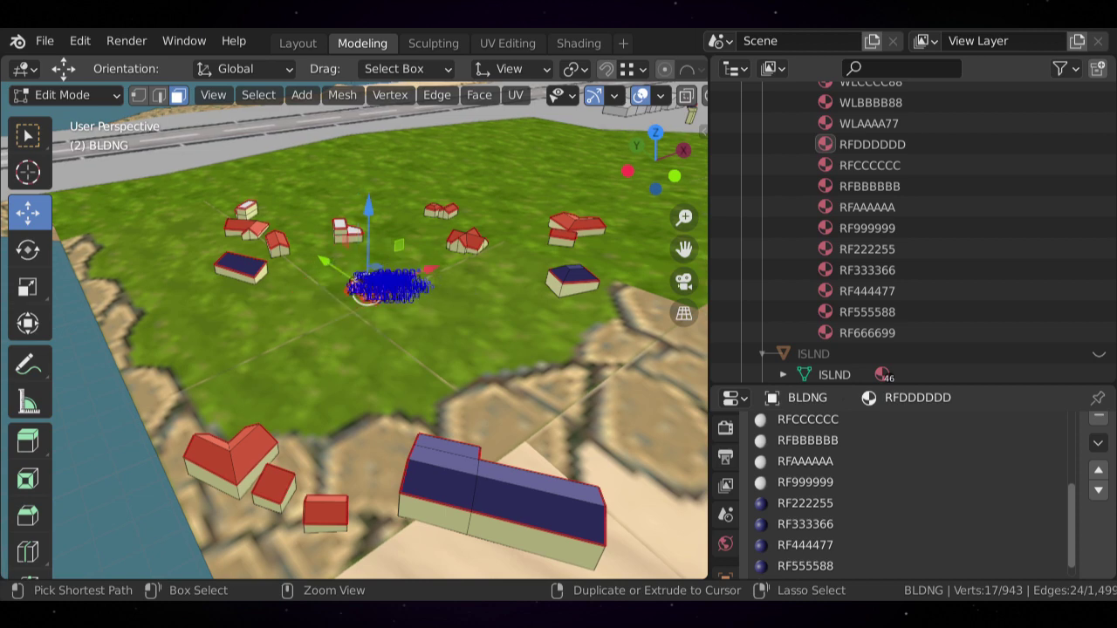
key("alt+a")
- Select the original cross-roofed house with its walls, setting the linked selection's delimit to Sharp
middle_click_drag(467, 249, 296, 437, "shift")
scroll(385, 306, "up", 8)
key("l")
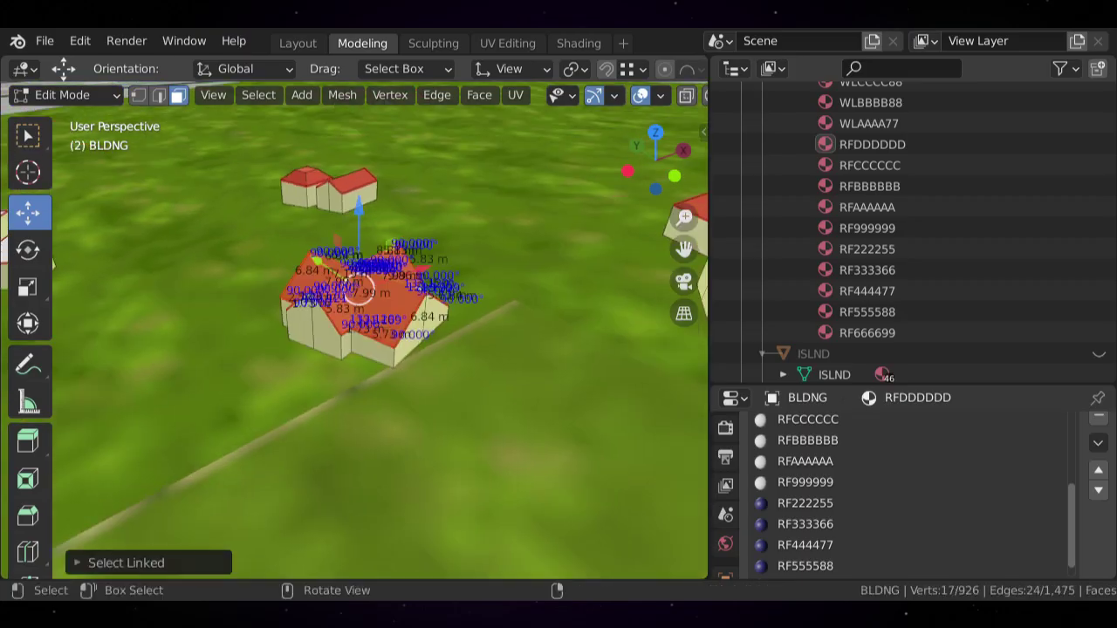
key("g")
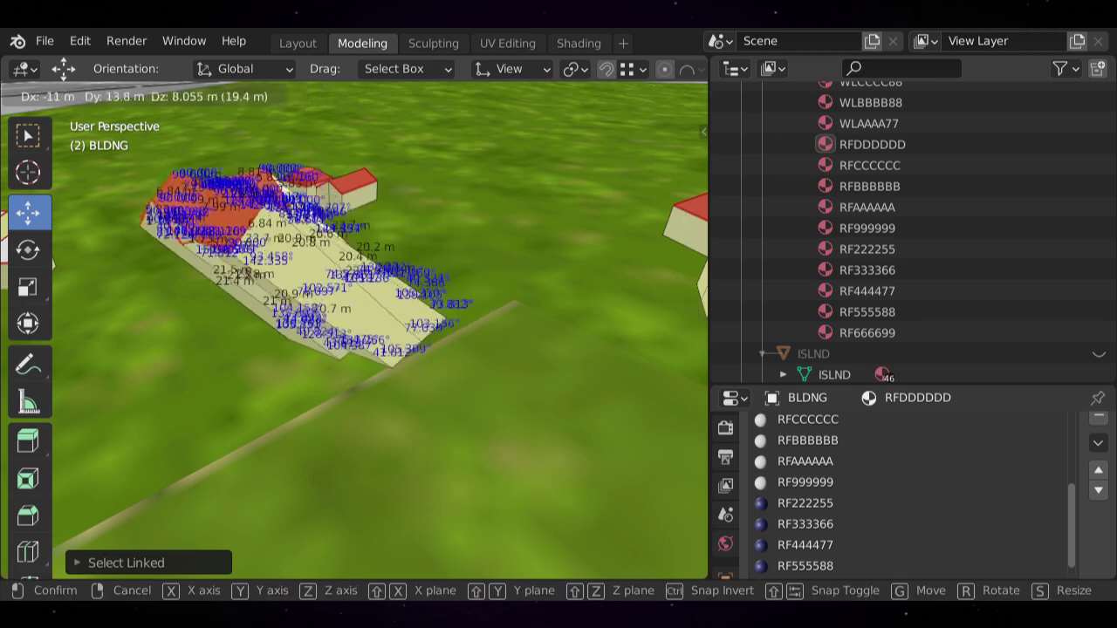
key("Escape")
scroll(354, 330, "up", 2)
scroll(354, 330, "down", 1)
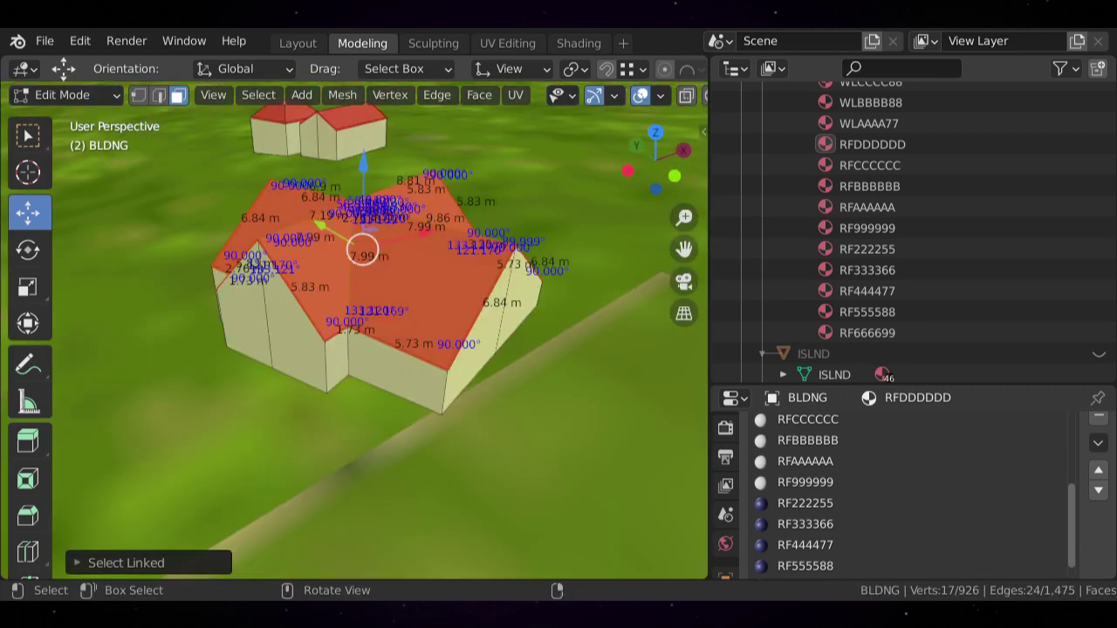
left_click(79, 563)
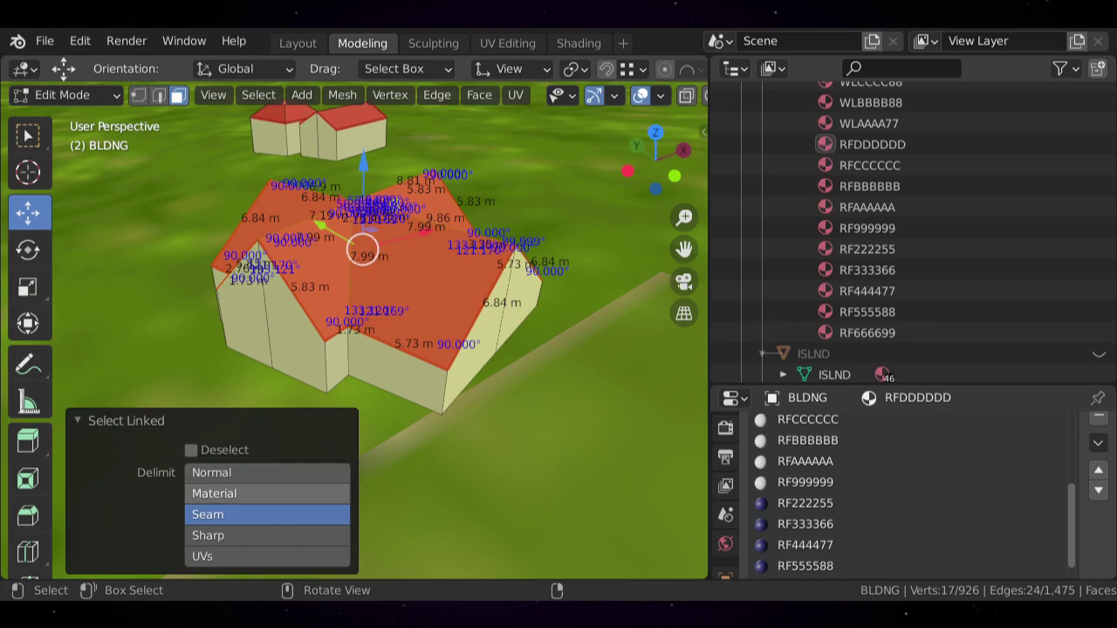
left_click(267, 535)
left_click(79, 421)
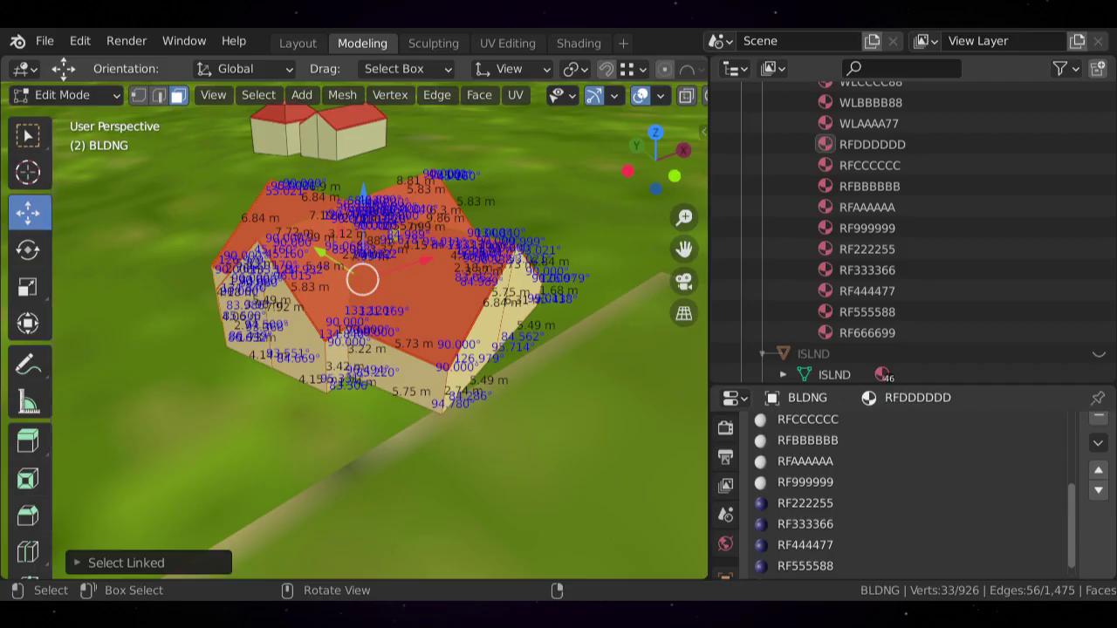
- Duplicate the selected cross-roofed house and place the copy about 79 m west on the open grass
scroll(353, 329, "down", 9)
key("KP_7")
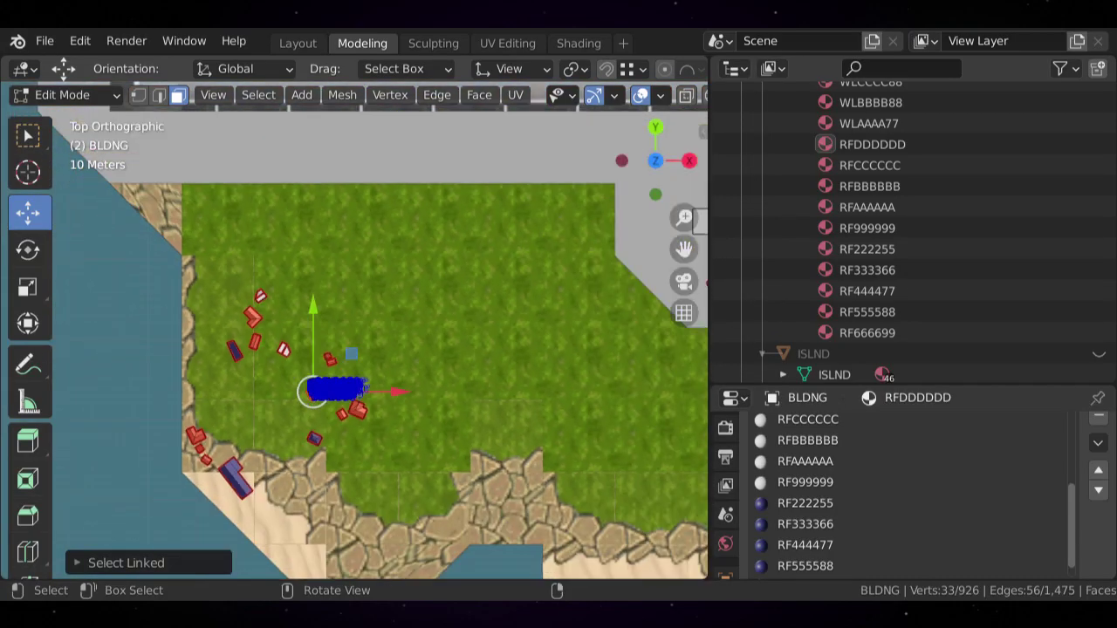
middle_click_drag(349, 393, 463, 371, "shift")
scroll(375, 418, "up", 6)
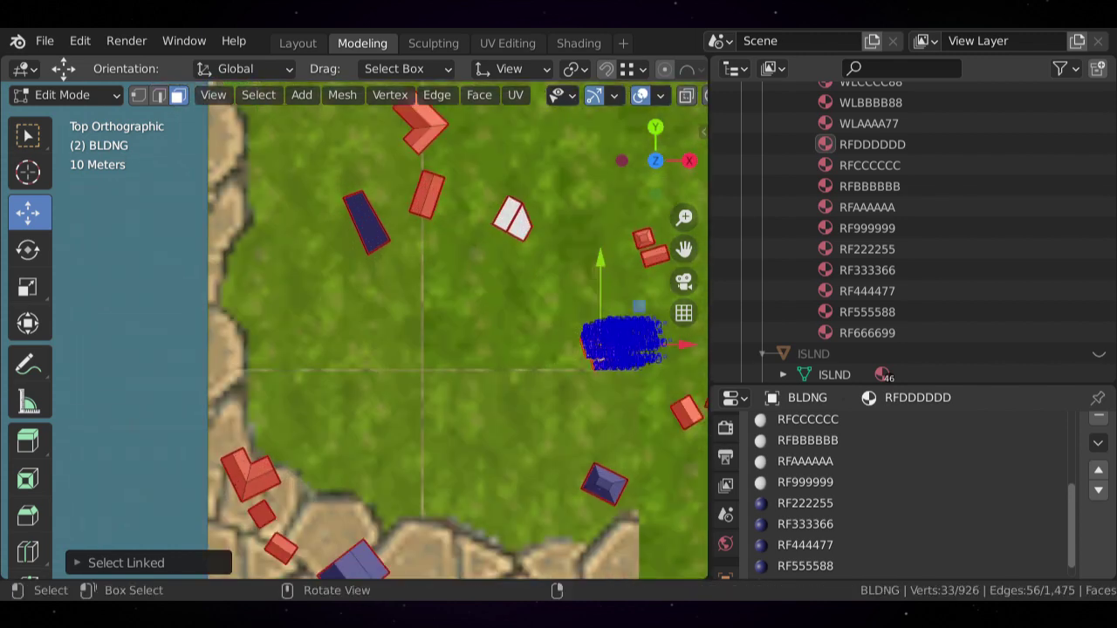
key("shift+d")
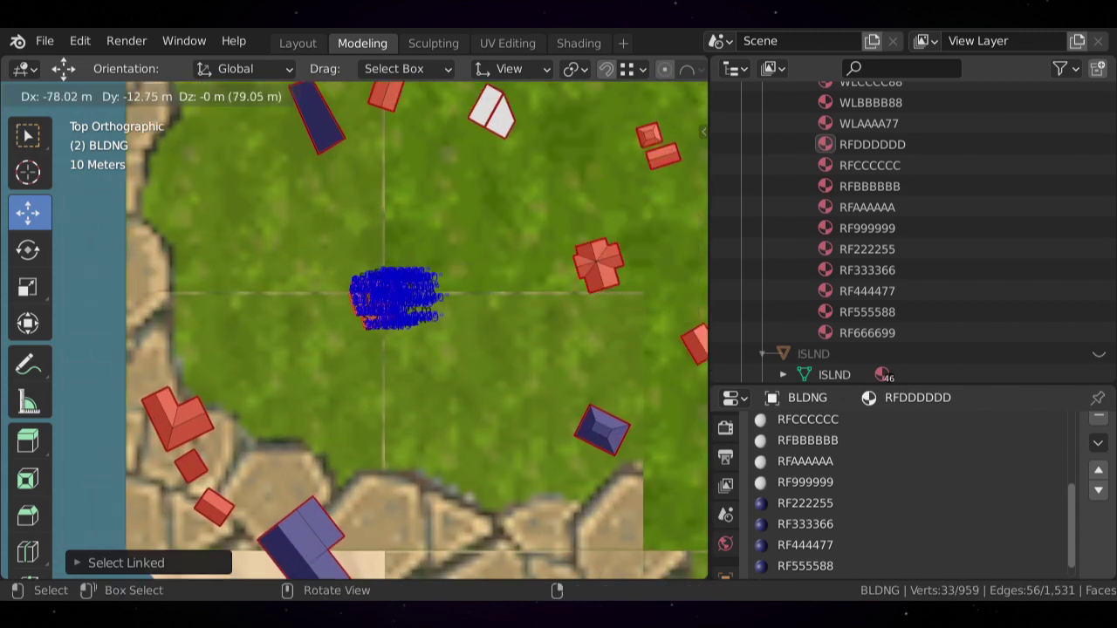
key("Return")
- Enlarge the house copy horizontally to nearly three times its size and position it on the open grass west of the original
key("s")
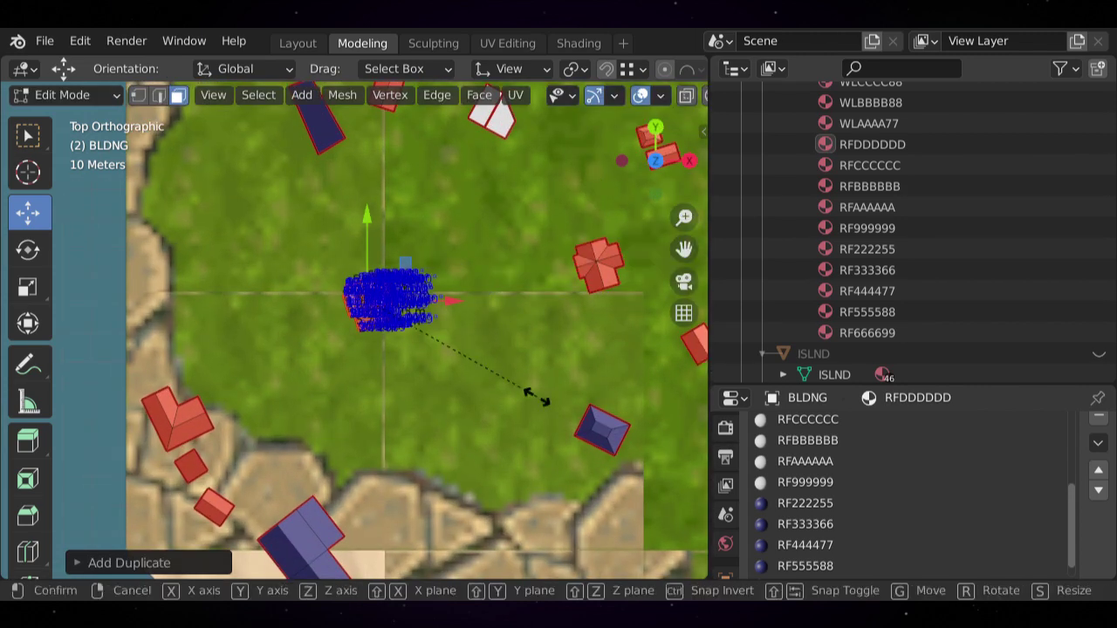
left_click(188, 527)
scroll(188, 527, "down", 1)
middle_click_drag(189, 527, 184, 430, "shift")
key("g")
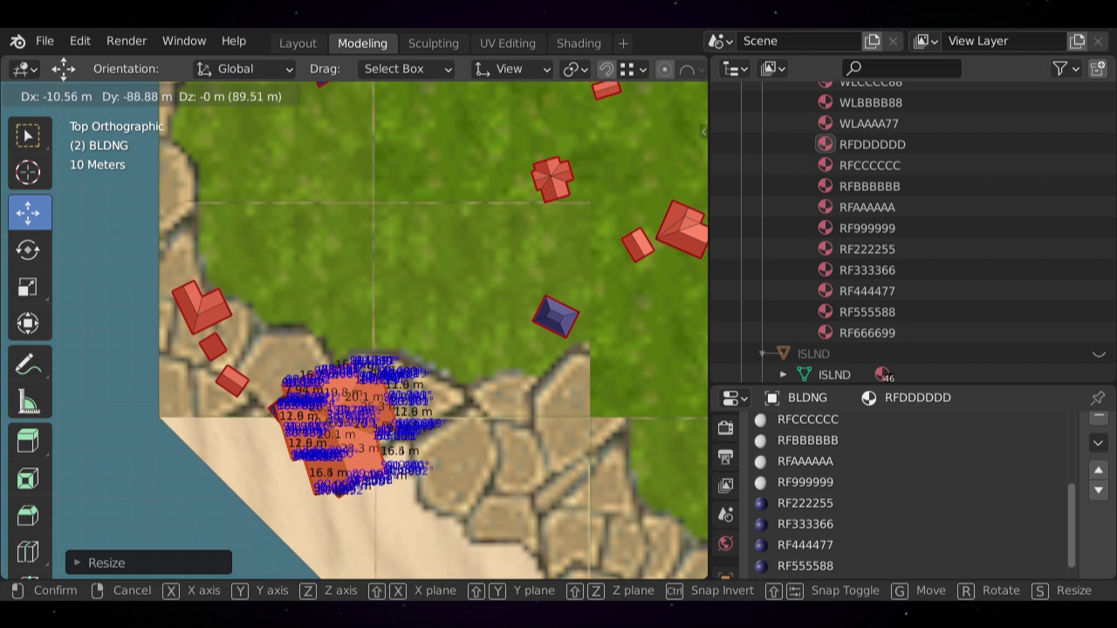
left_click(375, 218)
middle_click_drag(375, 218, 437, 388, "shift")
scroll(354, 268, "up", 2)
key("alt+a")
- Try to align the view squarely with one of the enlarged house's wall faces
scroll(355, 268, "up", 2)
scroll(467, 450, "up", 3)
middle_click_drag(437, 388, 445, 354)
scroll(354, 331, "up", 3)
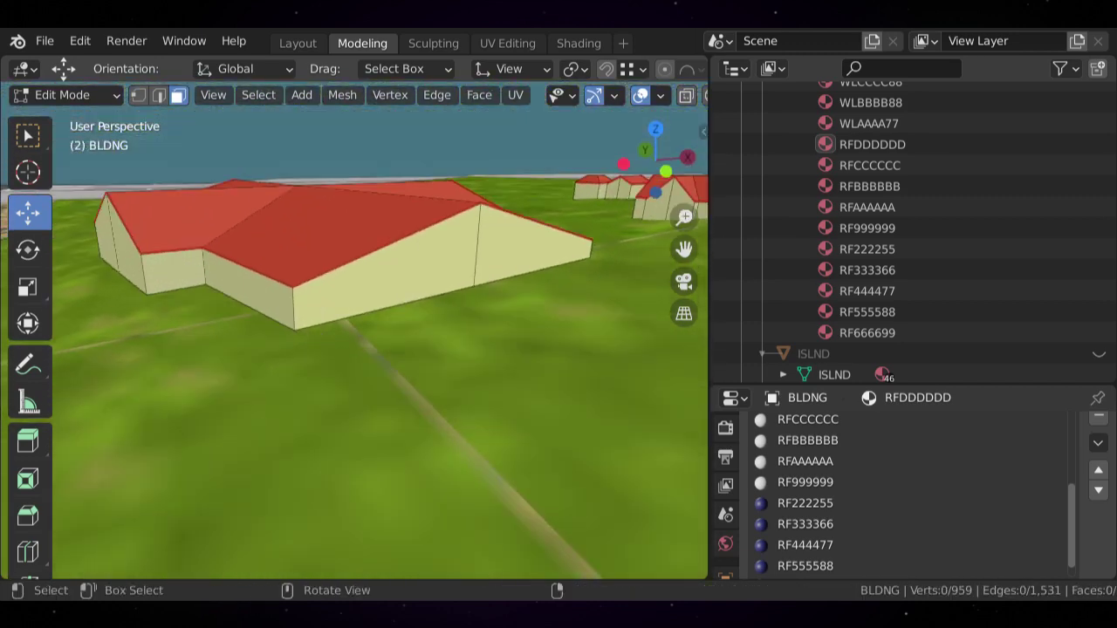
left_click(252, 288)
middle_click_drag(253, 289, 684, 295)
key("shift+KP_7")
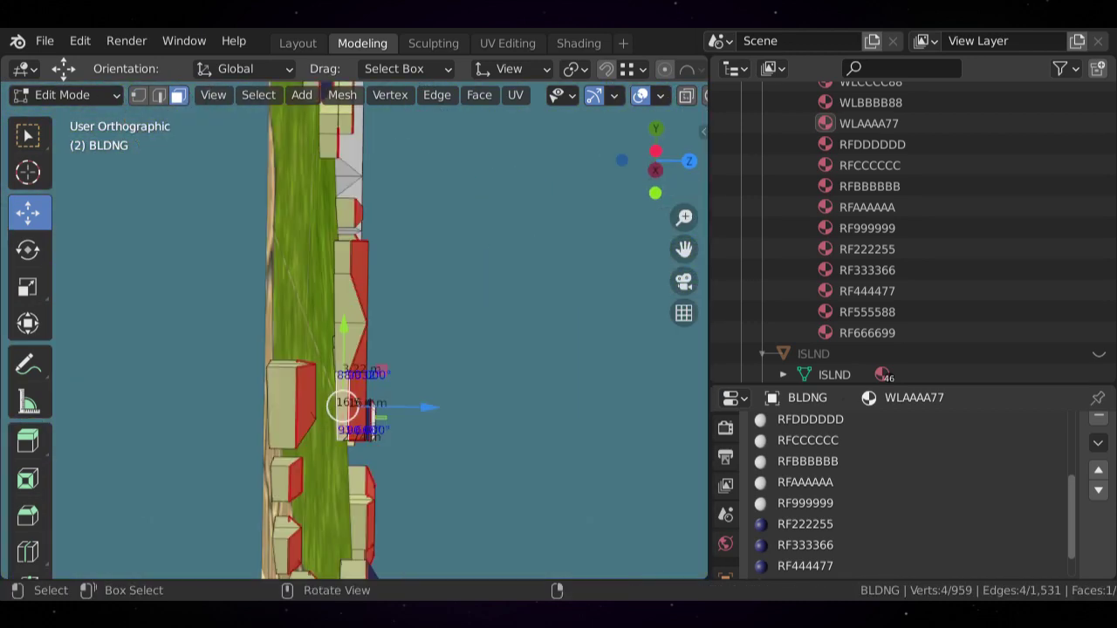
key("KP_2")
key("KP_2")
key("KP_2")
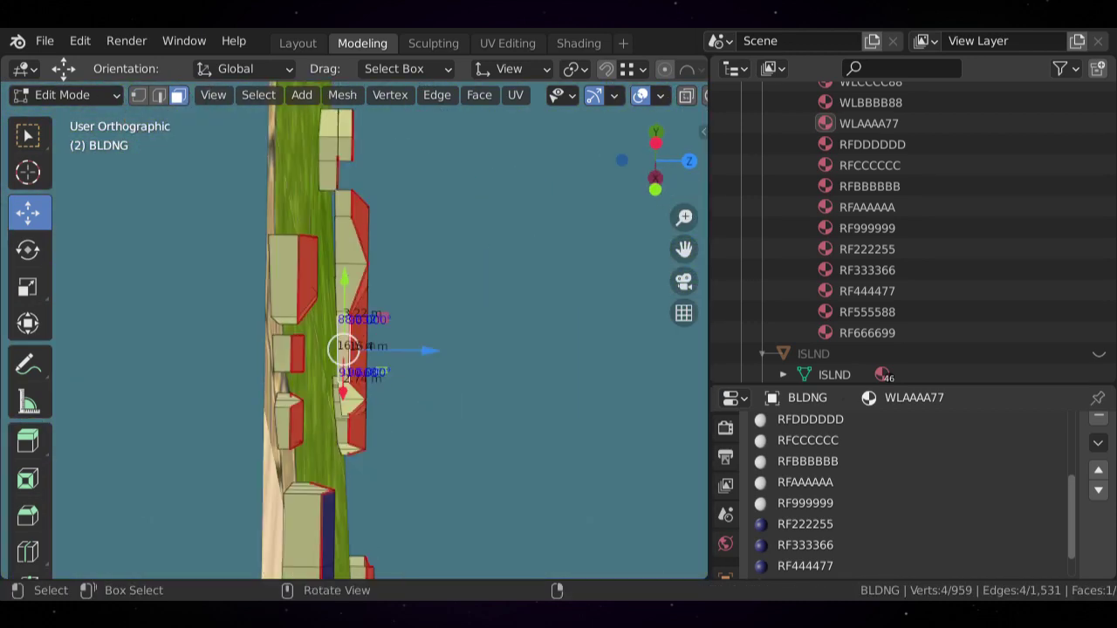
key("KP_8")
key("KP_8")
key("KP_8")
key("KP_2")
middle_click_drag(358, 321, 384, 288)
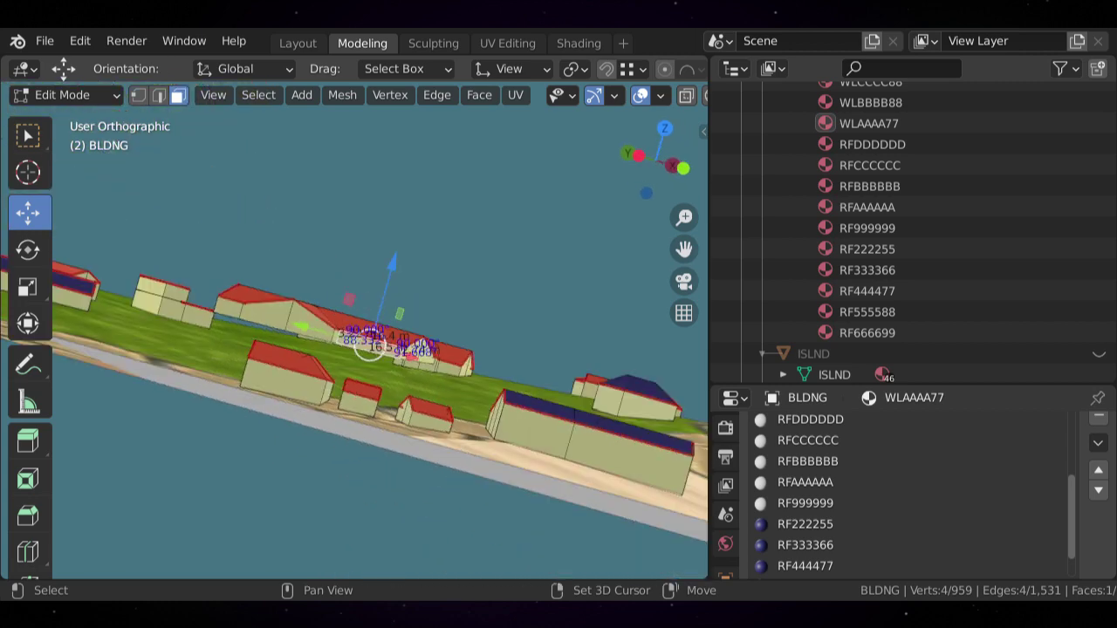
- Try an overhead view and a wall-aligned front view of the enlarged house, and return to the standard top view with nothing selected
key("shift+KP_4")
key("KP_8")
key("KP_8")
key("KP_8")
key("KP_8")
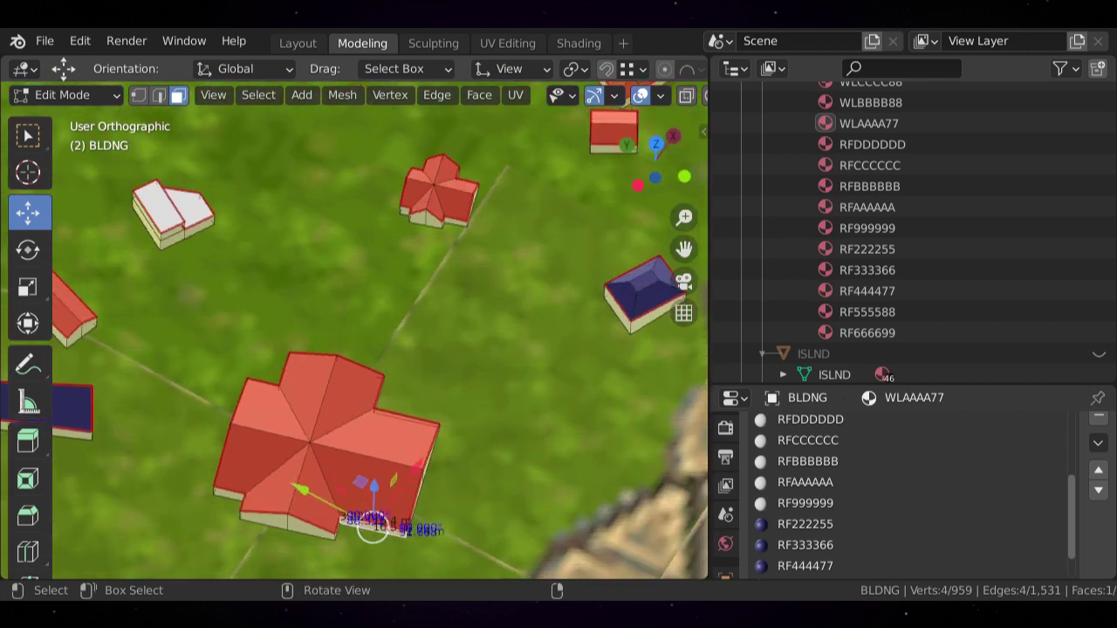
key("KP_8")
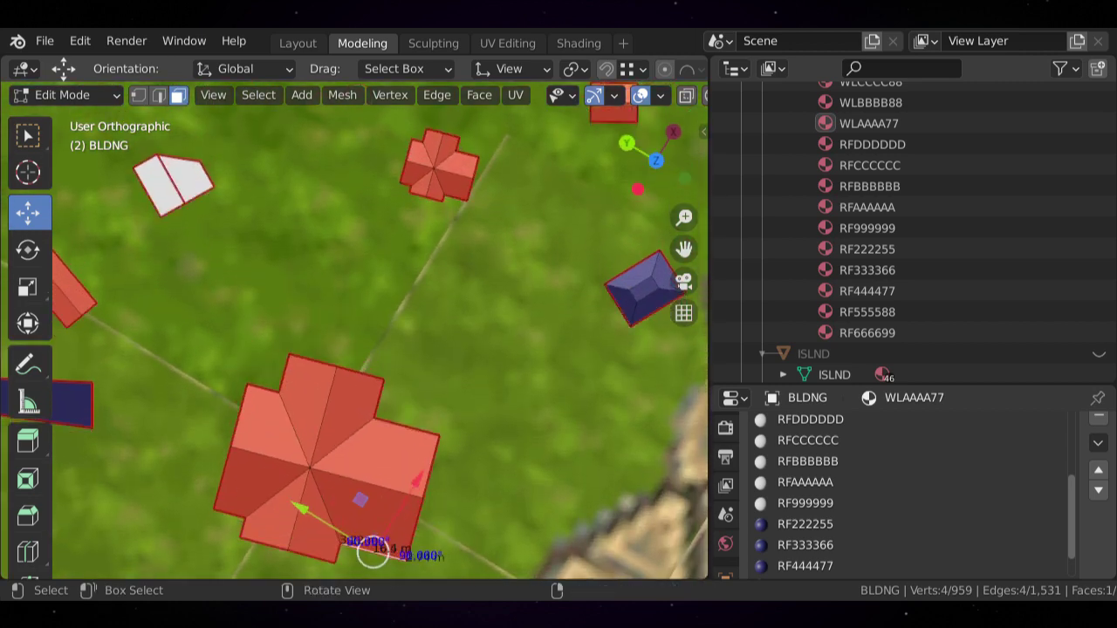
key("shift+KP_1")
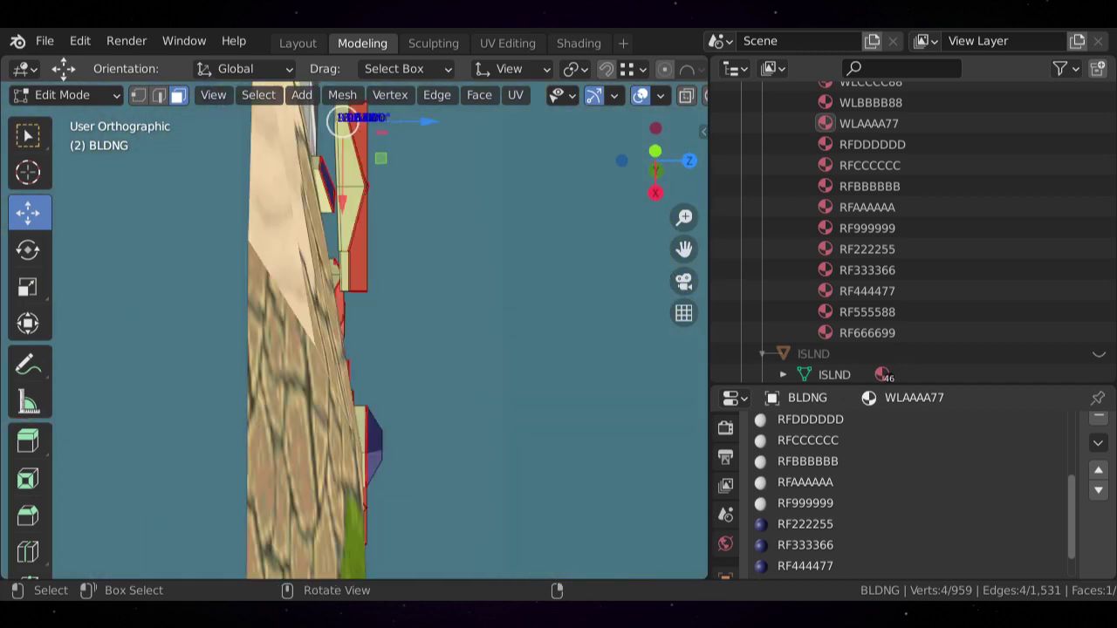
key("KP_7")
key("alt+a")
key("KP_Subtract")
key("KP_Subtract")
key("KP_Subtract")
key("ctrl+KP_4")
key("ctrl+KP_4")
key("ctrl+KP_2")
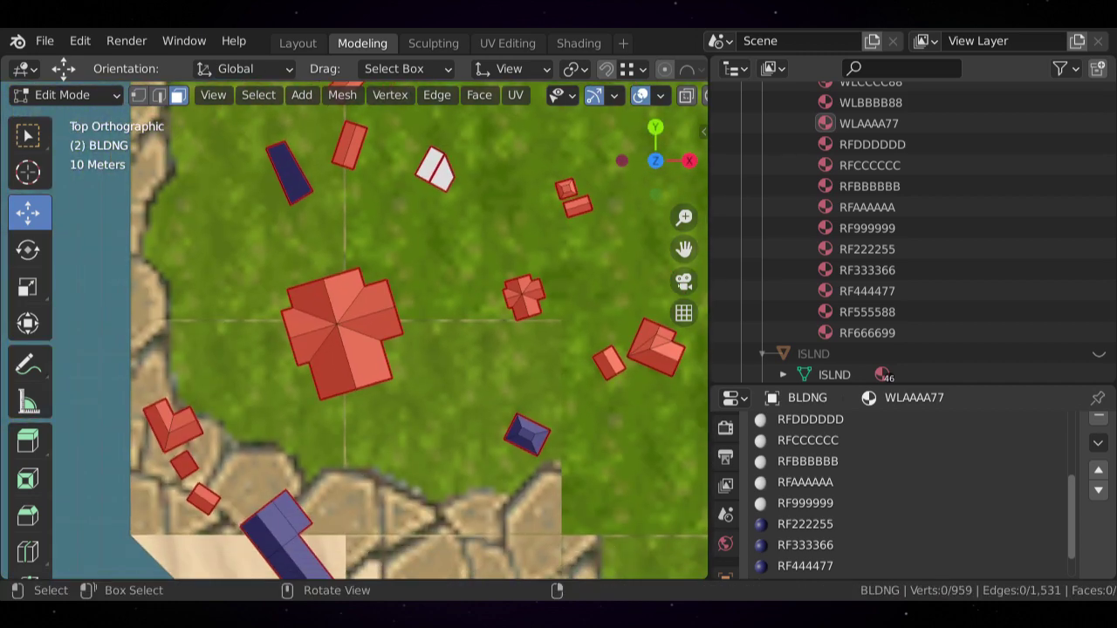
- Create a rectangular helper face from the four outer eave corners of the enlarged house's two opposite main gable ends
key("KP_Add")
key("KP_Add")
key("KP_Add")
middle_click_drag(279, 296, 324, 275, "shift")
scroll(324, 275, "up", 2)
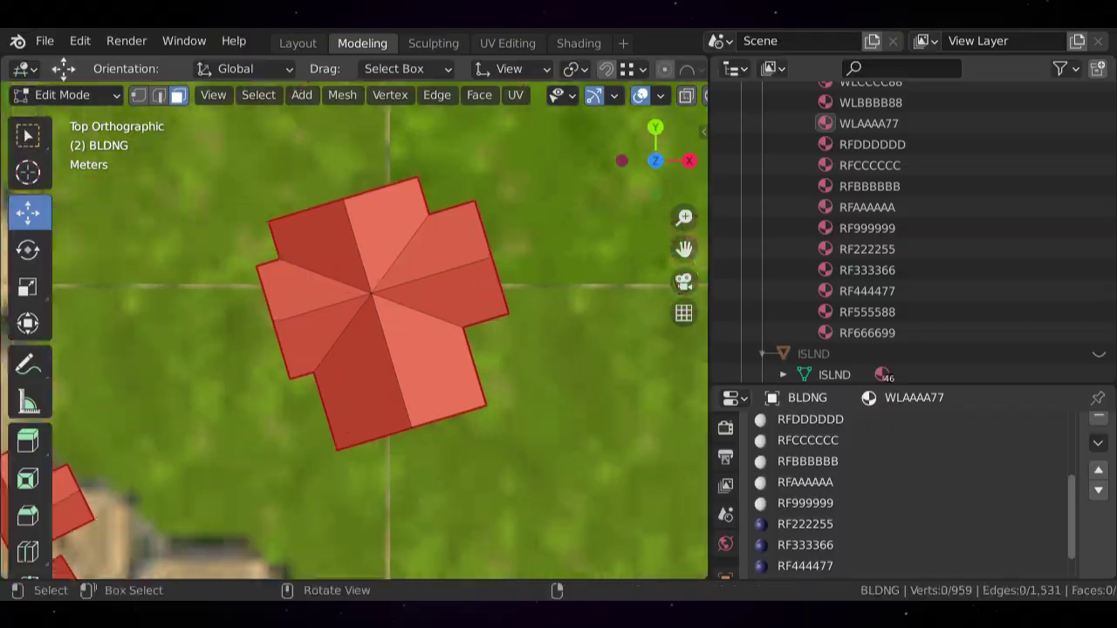
key("1")
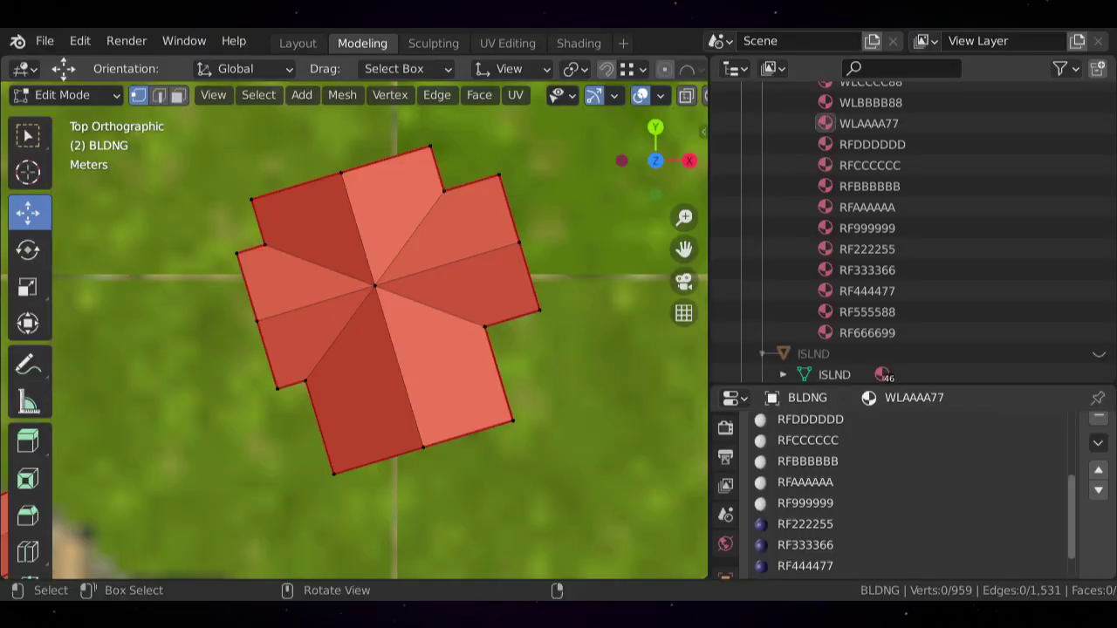
left_click(251, 199)
left_click(430, 146, "shift")
middle_click_drag(367, 314, 498, 179)
middle_click_drag(437, 262, 297, 240)
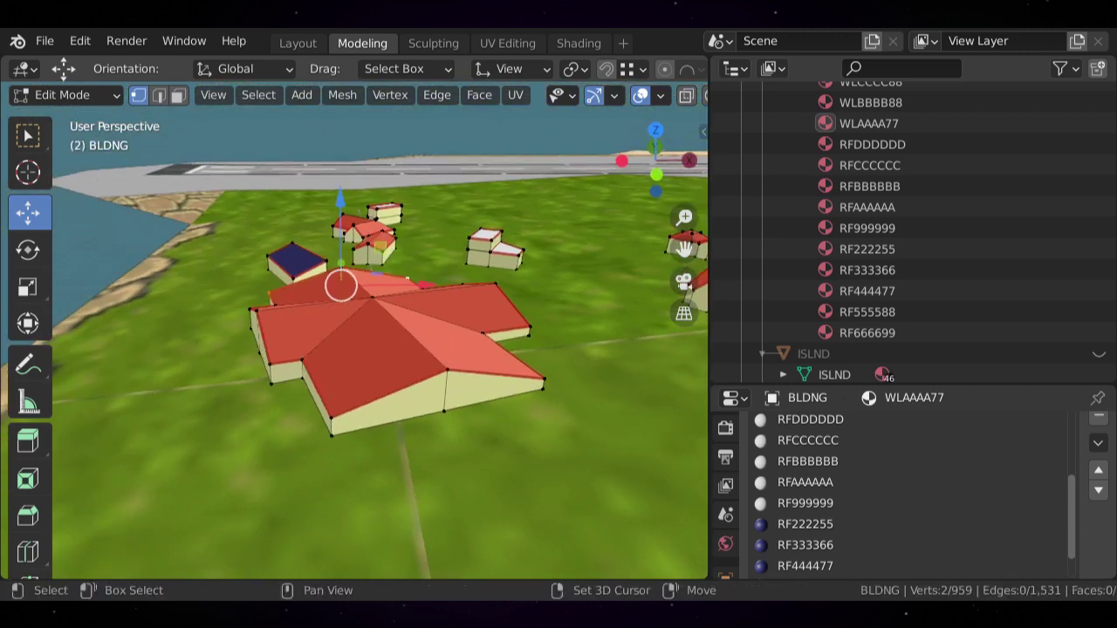
left_click(331, 418, "shift")
left_click(543, 381, "shift")
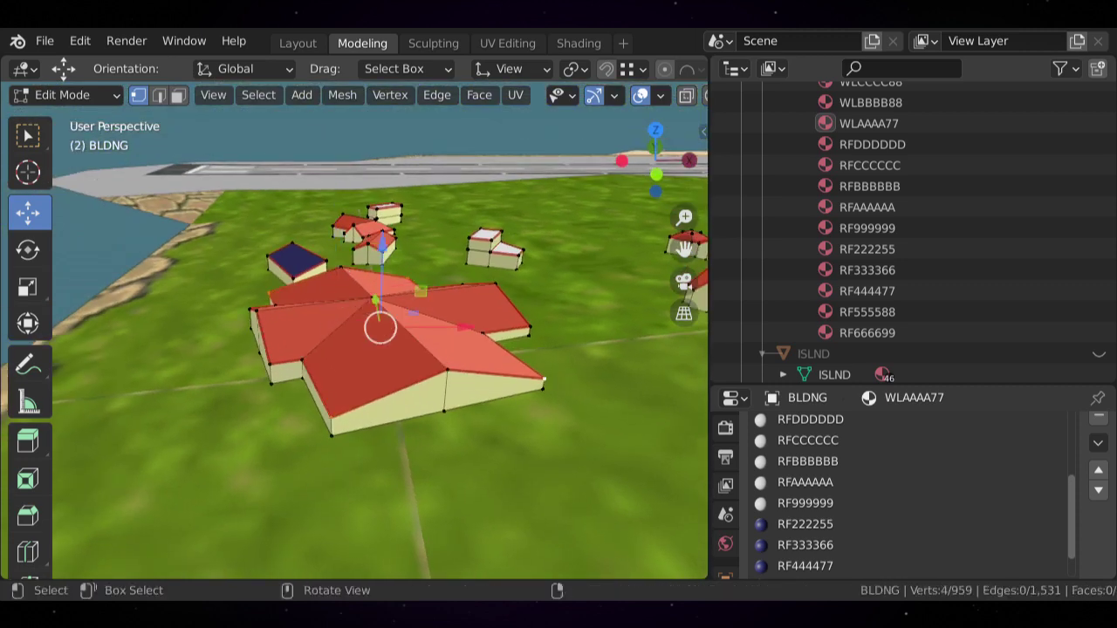
key("f")
scroll(354, 330, "up", 1)
key("alt+a")
- Select the new helper face from below the house and align the top view to it
middle_click_drag(384, 323, 366, 174)
scroll(353, 330, "up", 3)
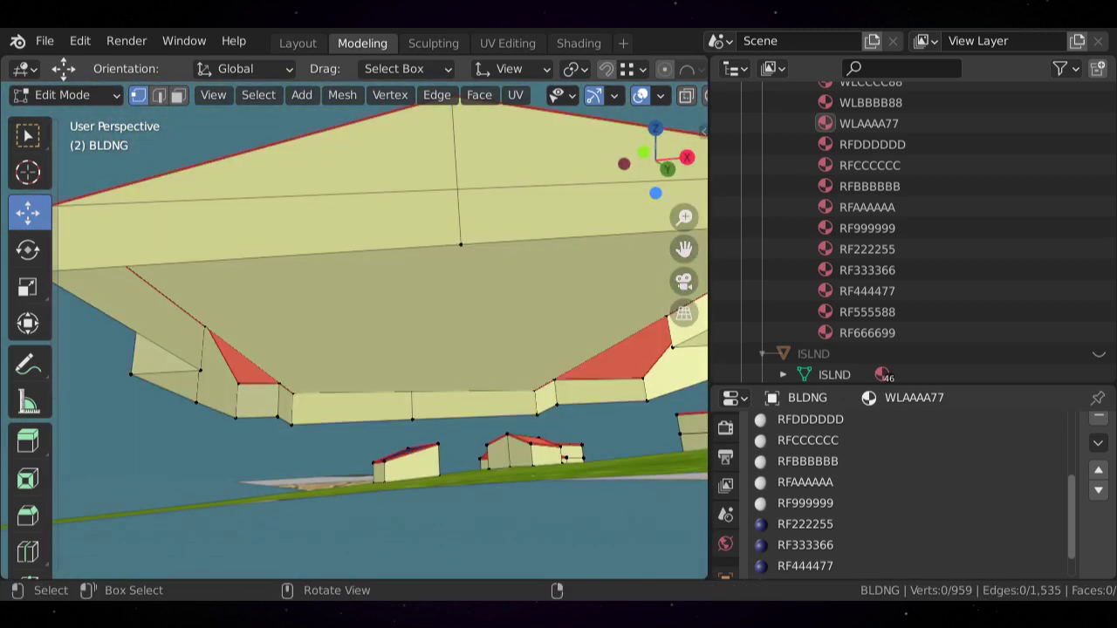
left_click(397, 293)
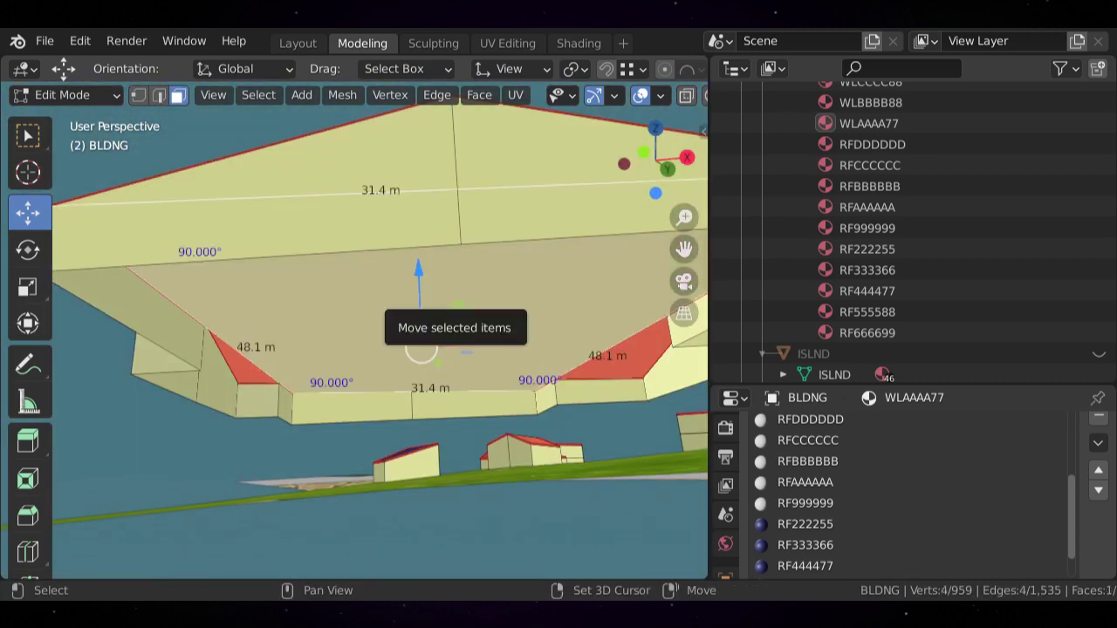
key("shift+KP_7")
scroll(353, 331, "down", 4)
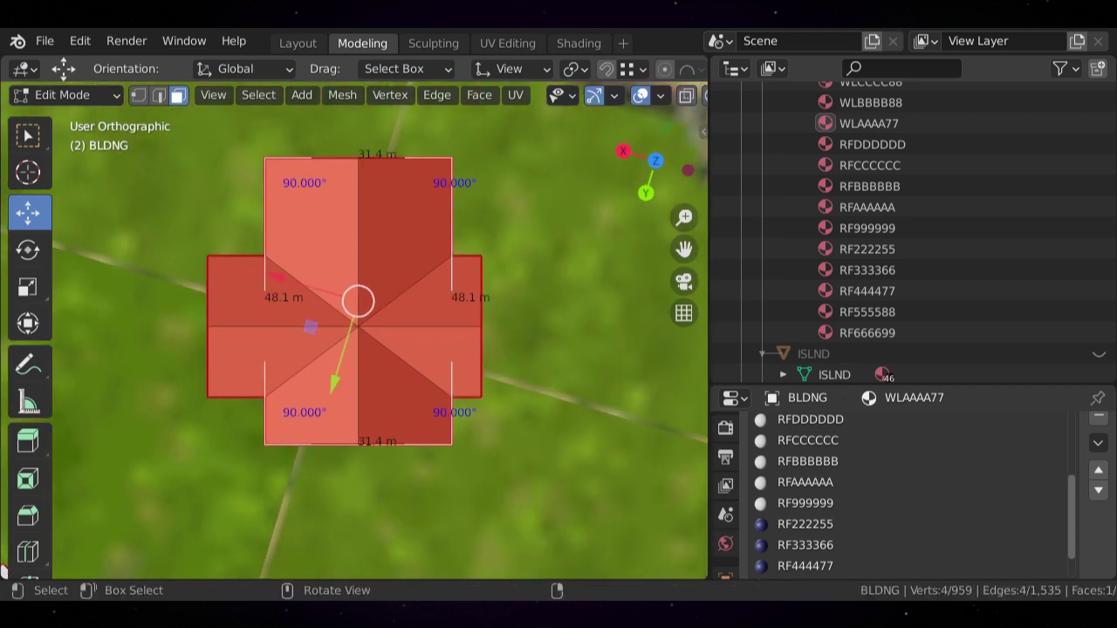
- Separate the helper face into its own object and resume editing the BLDNG mesh
key("p")
key("Return")
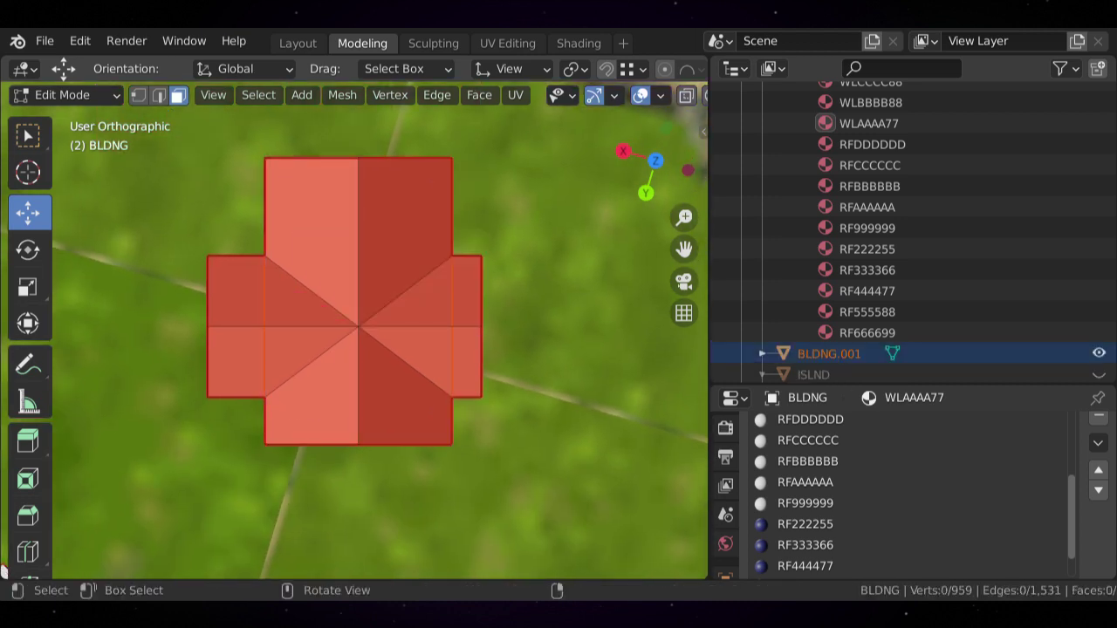
key("Tab")
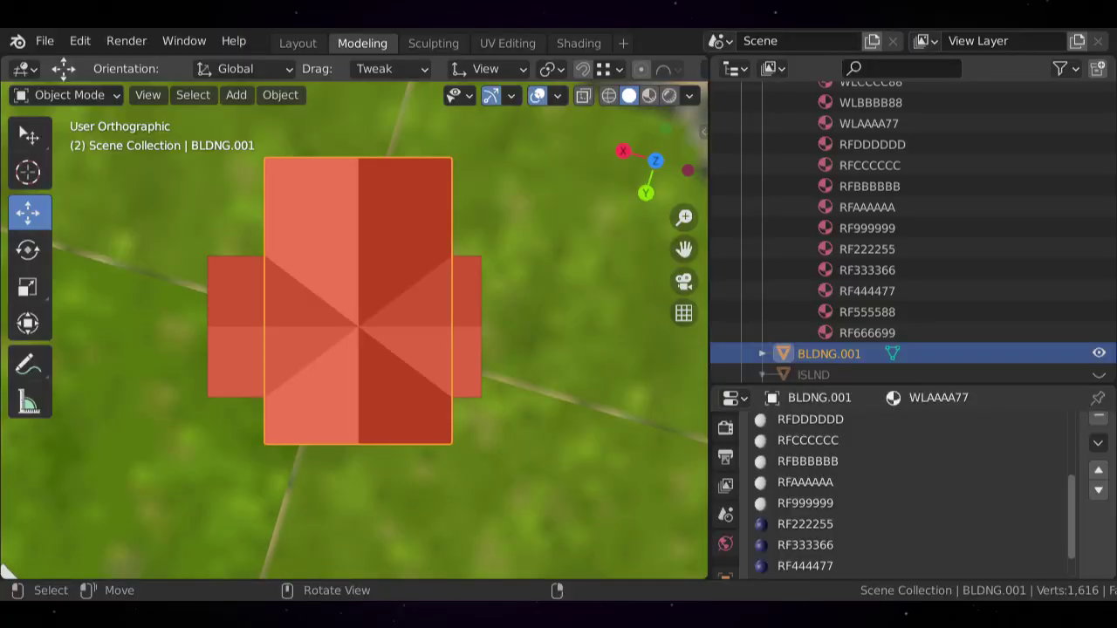
left_click(236, 326)
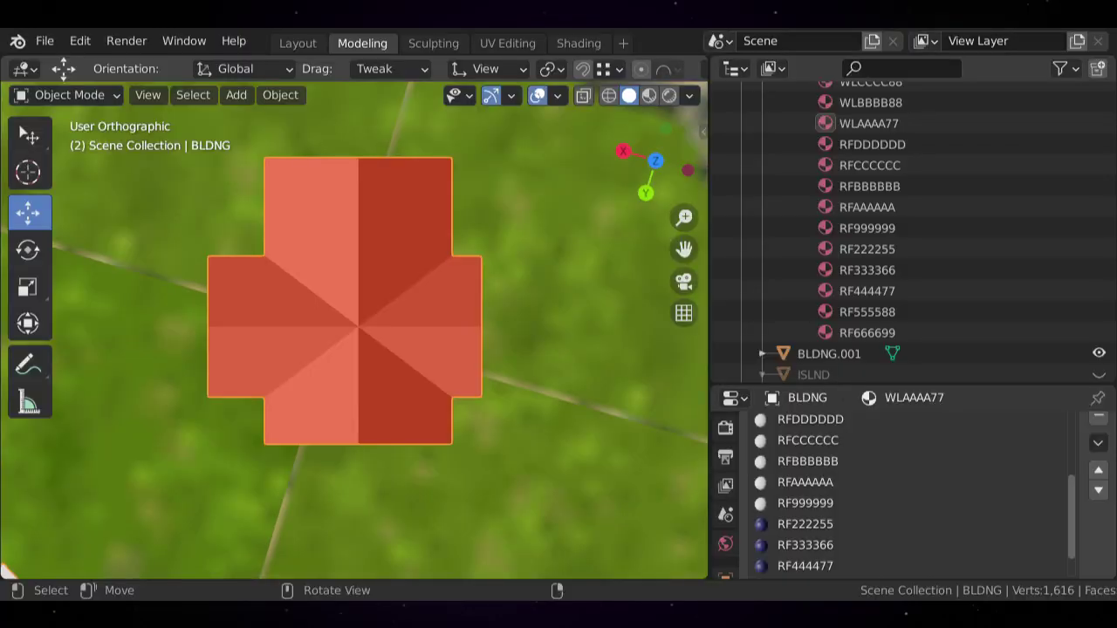
scroll(353, 330, "up", 1)
key("Tab")
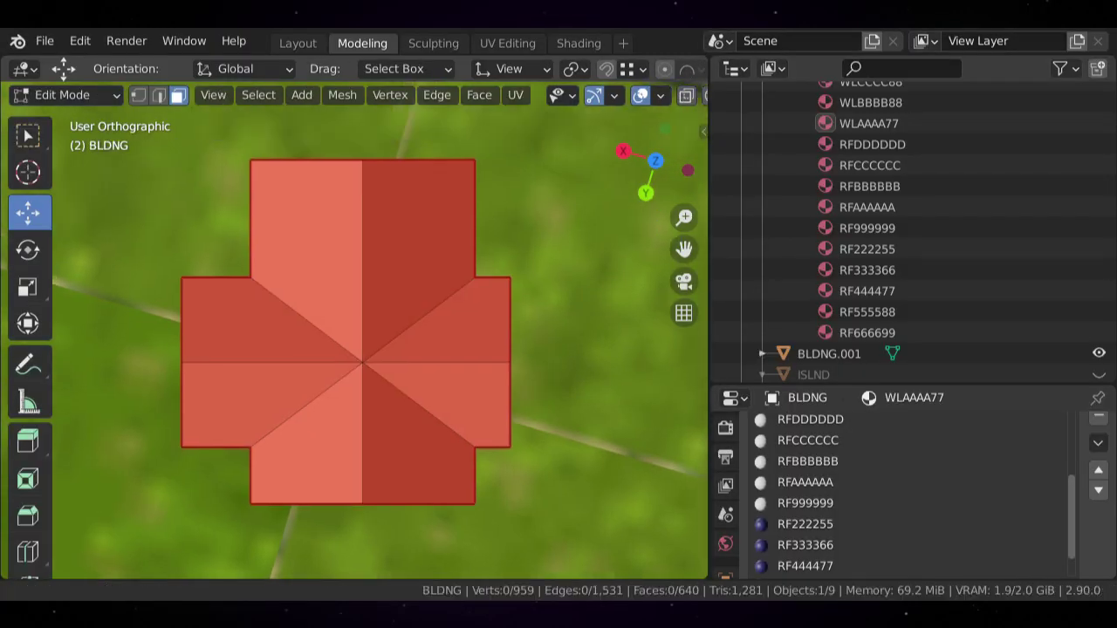
- Examine the enlarged house's roof and a side wall from oblique angles, returning to the aligned top view
key("KP_6")
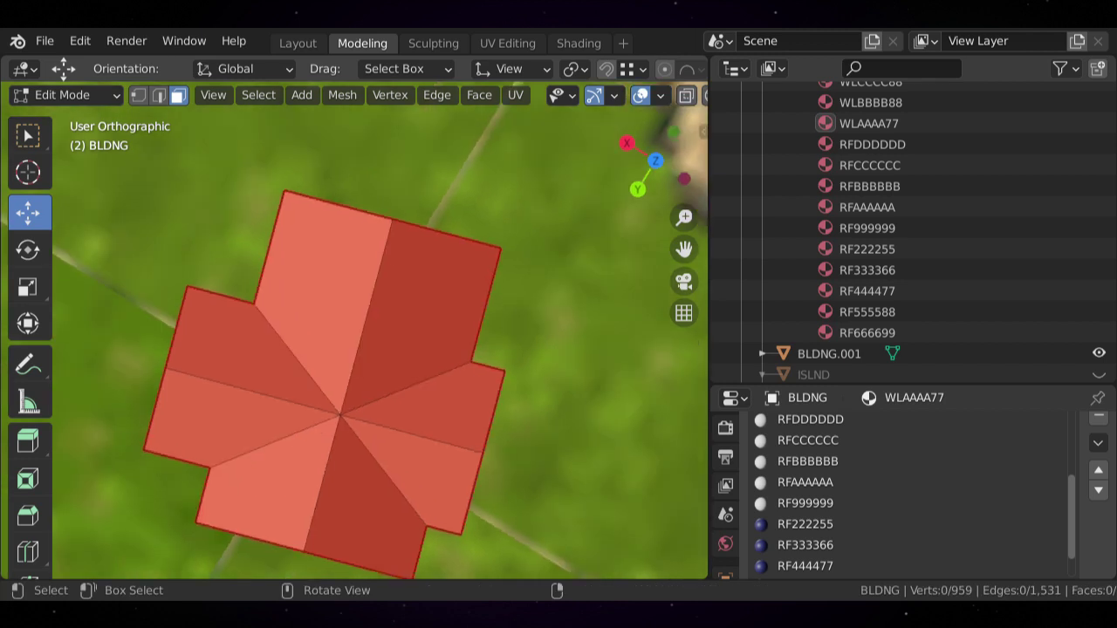
key("KP_4")
middle_click_drag(410, 331, 546, 328)
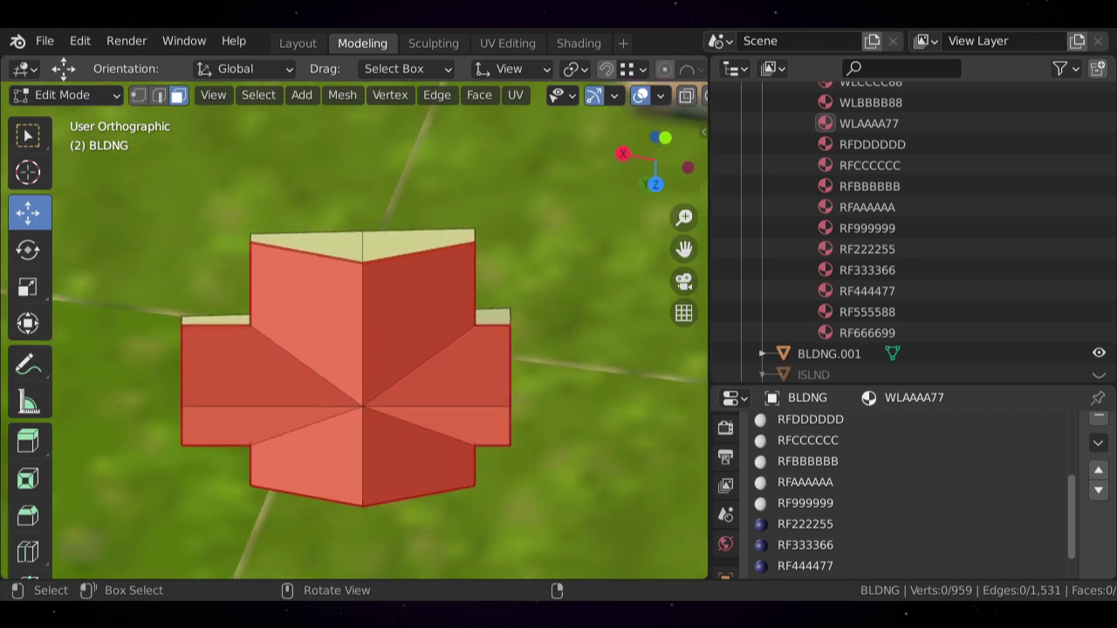
scroll(380, 342, "up", 2)
middle_click_drag(379, 342, 449, 343)
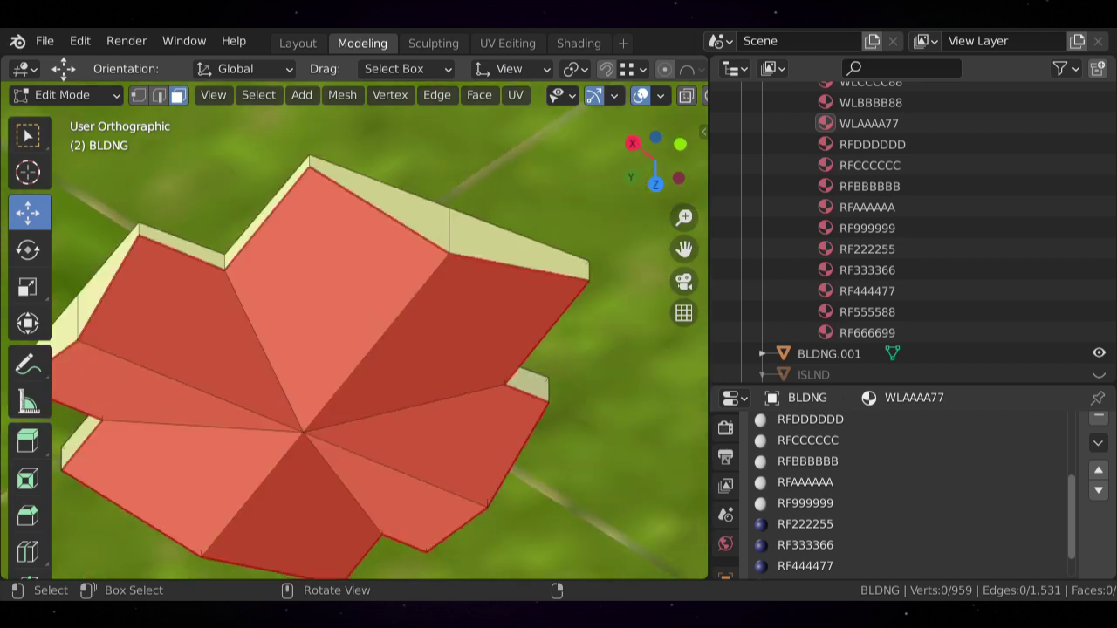
left_click(266, 211)
middle_click_drag(354, 342, 287, 245)
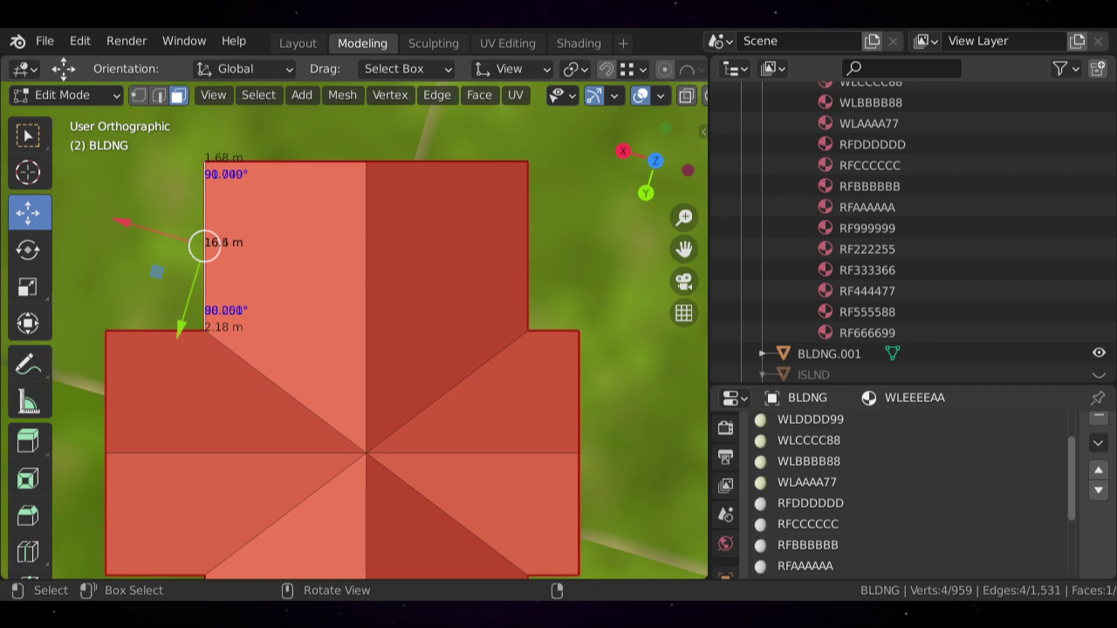
scroll(355, 336, "down", 2)
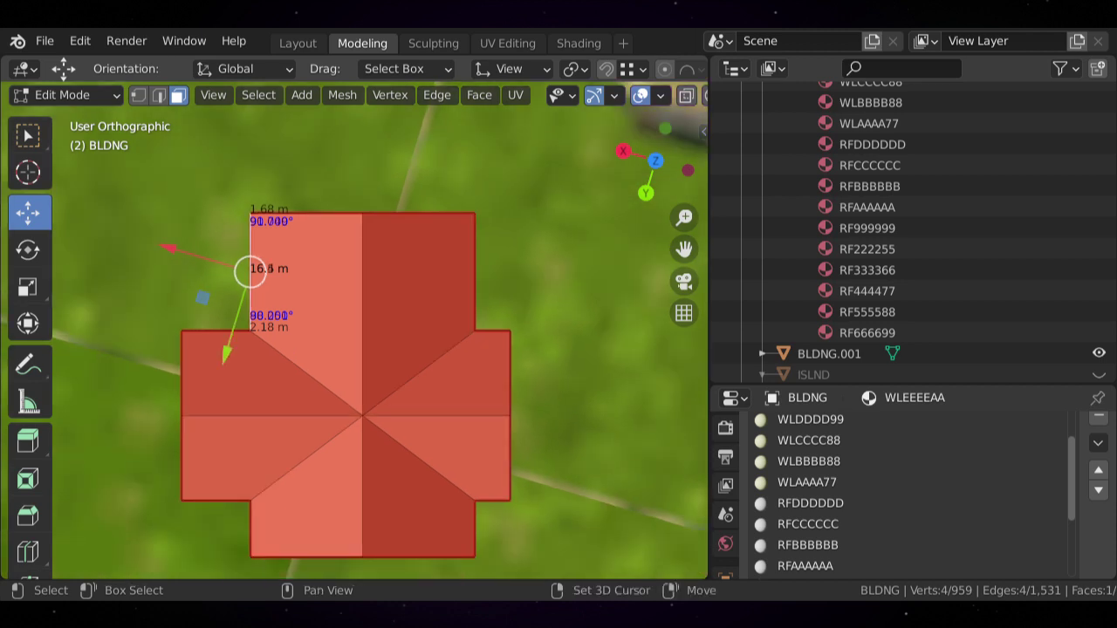
- Select the four side walls of the enlarged house's two main wings through the mesh and scale them to about 0.6 along the view's X axis
middle_click_drag(355, 336, 403, 262, "shift")
left_click(686, 95)
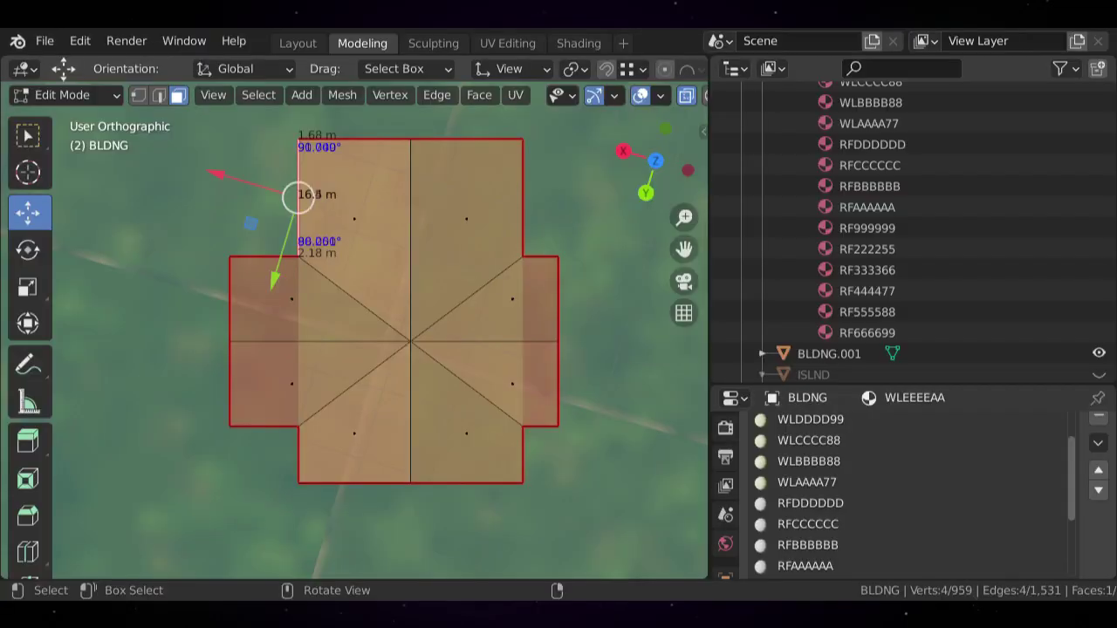
key("alt+a")
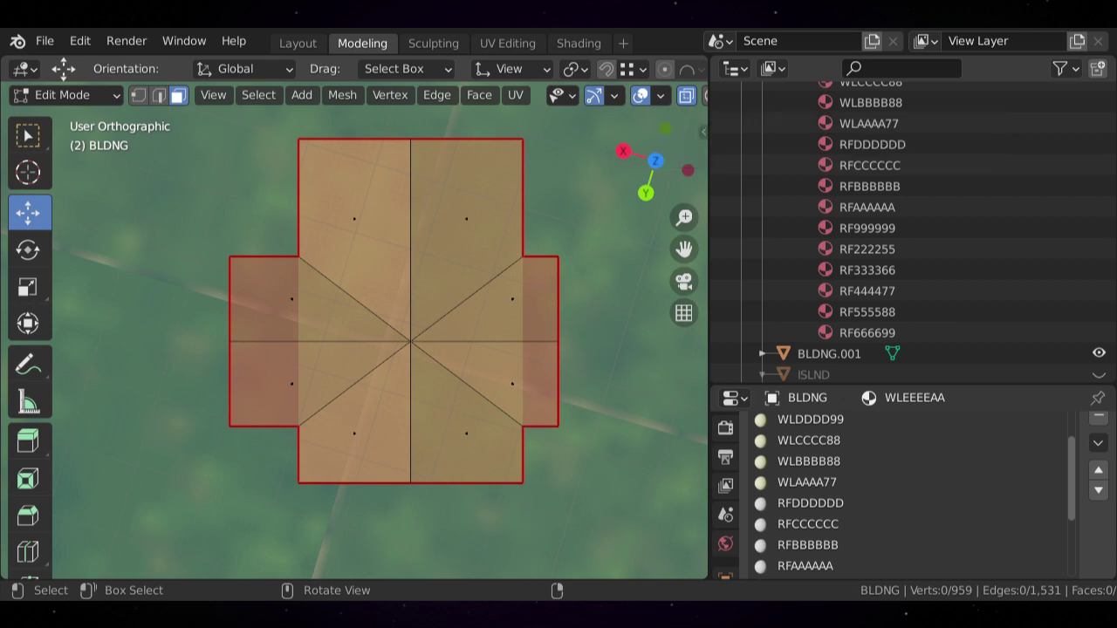
left_click(298, 199)
key("shift")
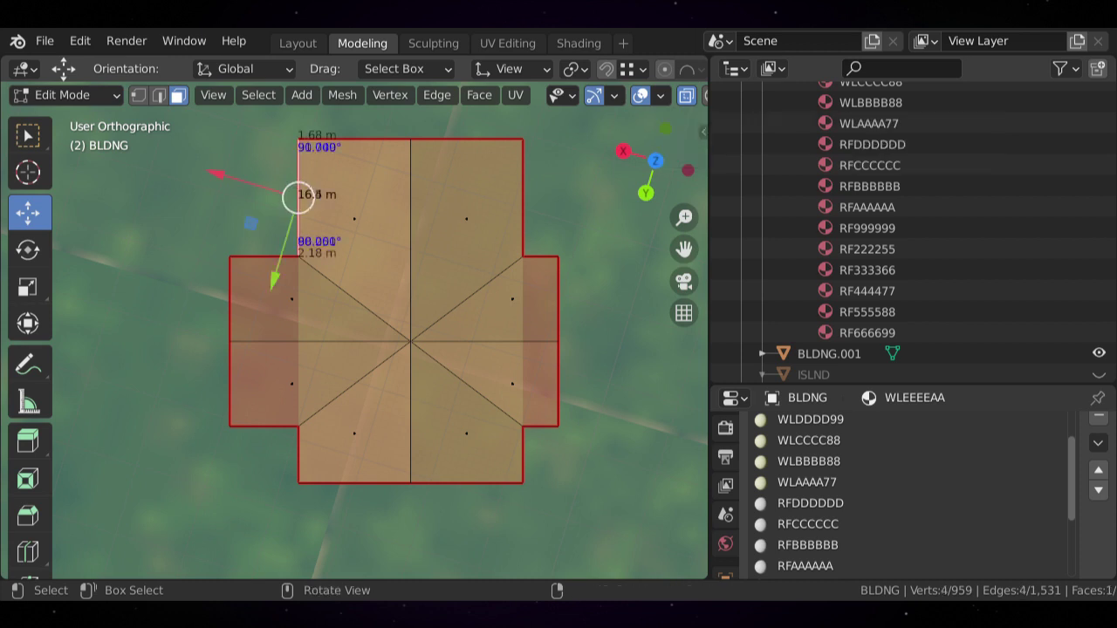
left_click(523, 198, "shift")
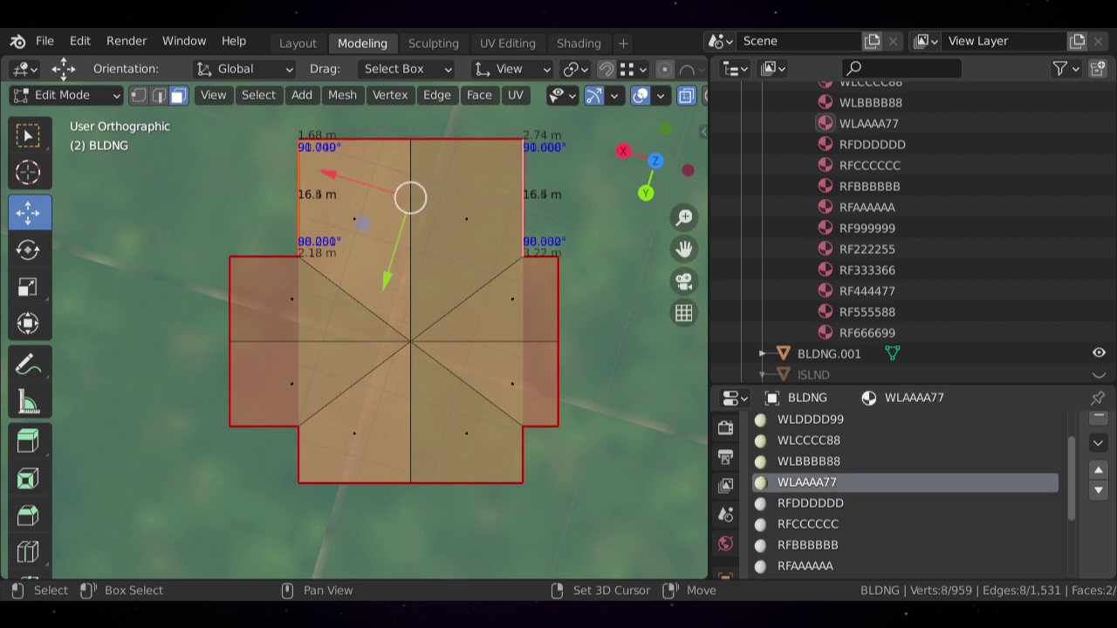
left_click(298, 454, "shift")
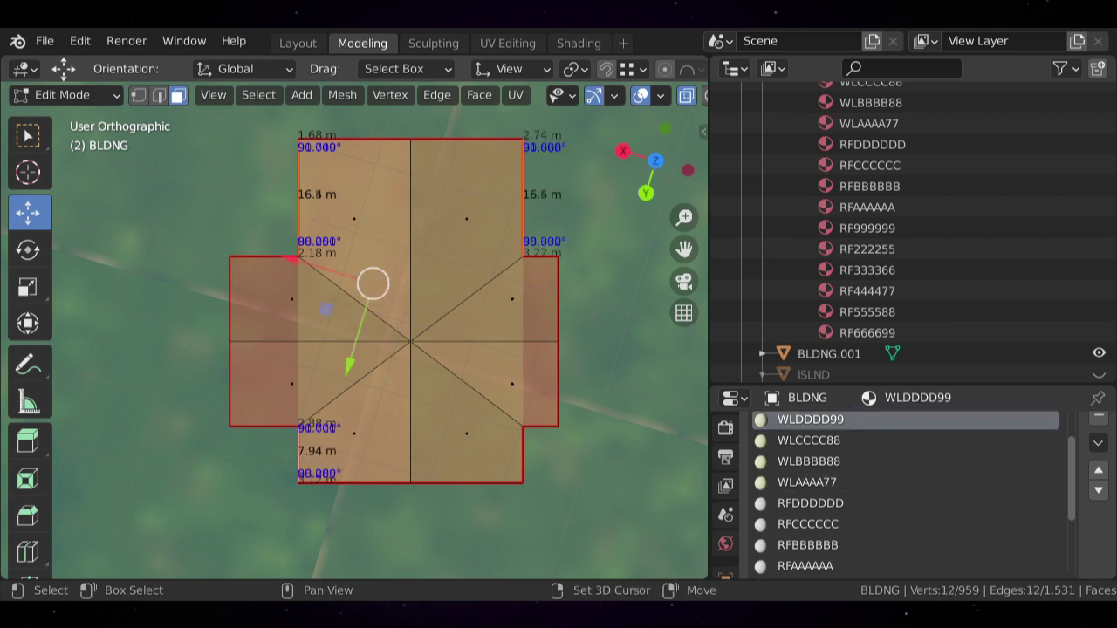
left_click(523, 454, "shift")
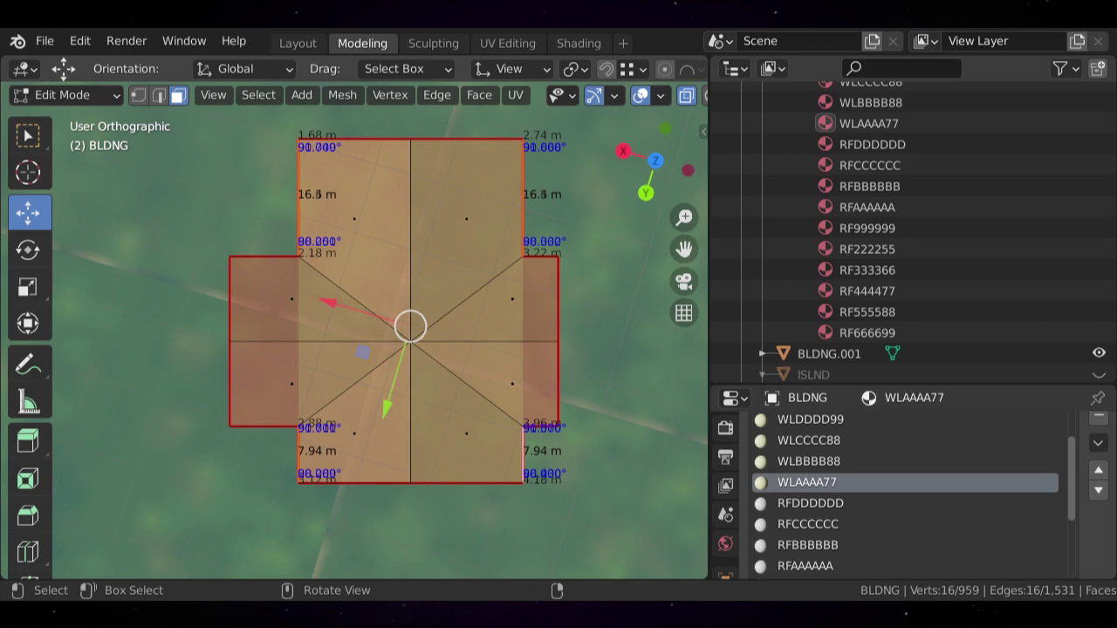
key("s")
key("x")
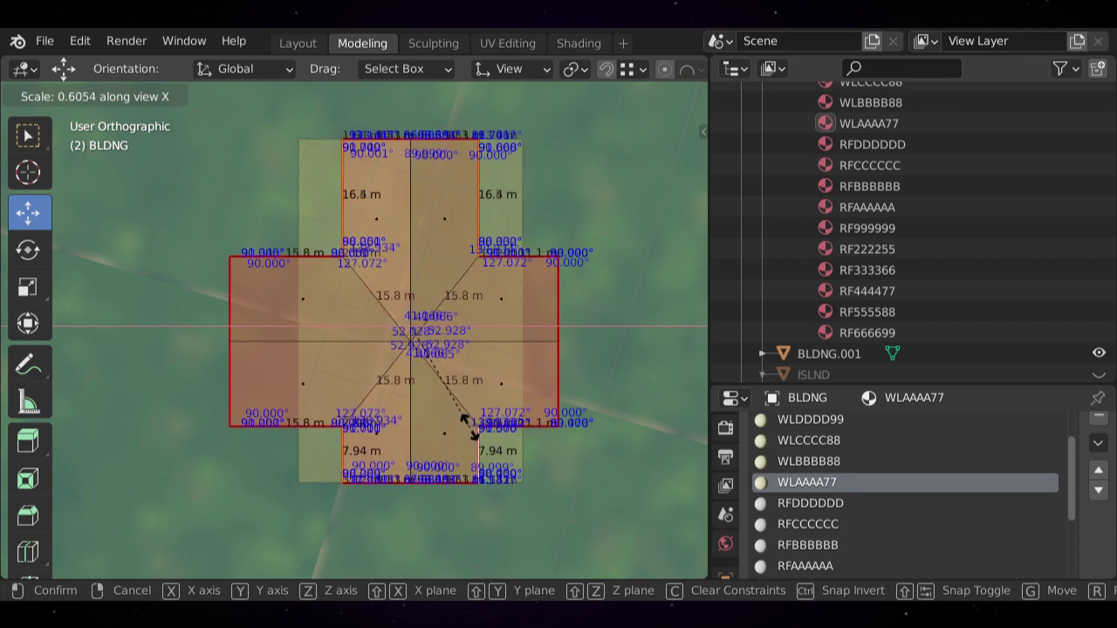
left_click(460, 424)
key("alt+a")
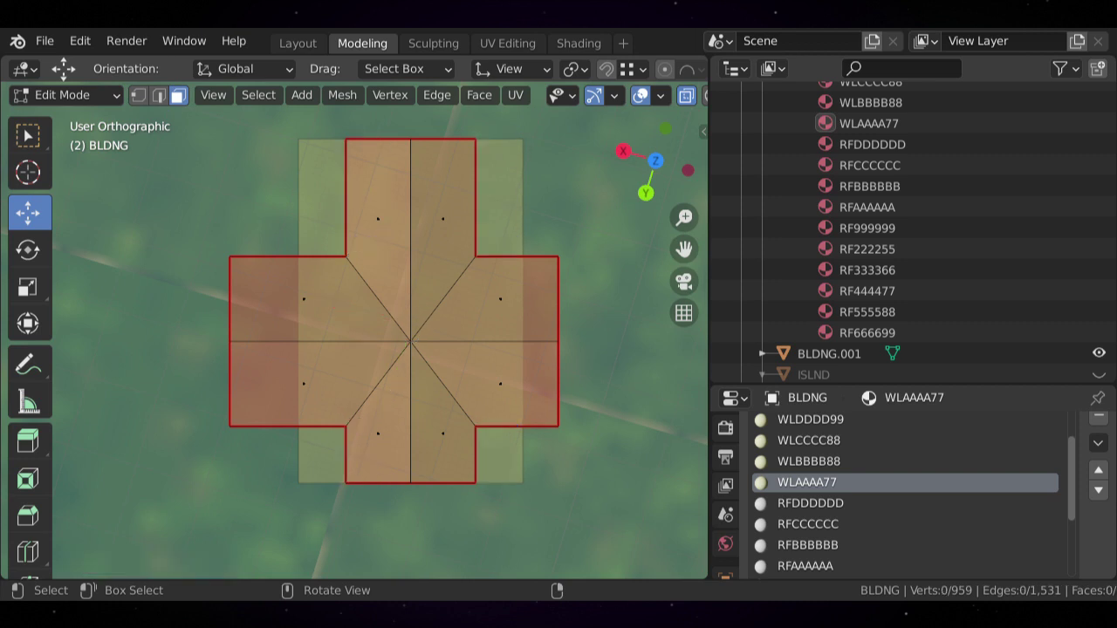
- Select the four side walls of the two cross wings and narrow those wings by scaling along the view's Y axis
left_click(288, 426)
left_click(287, 257, "shift")
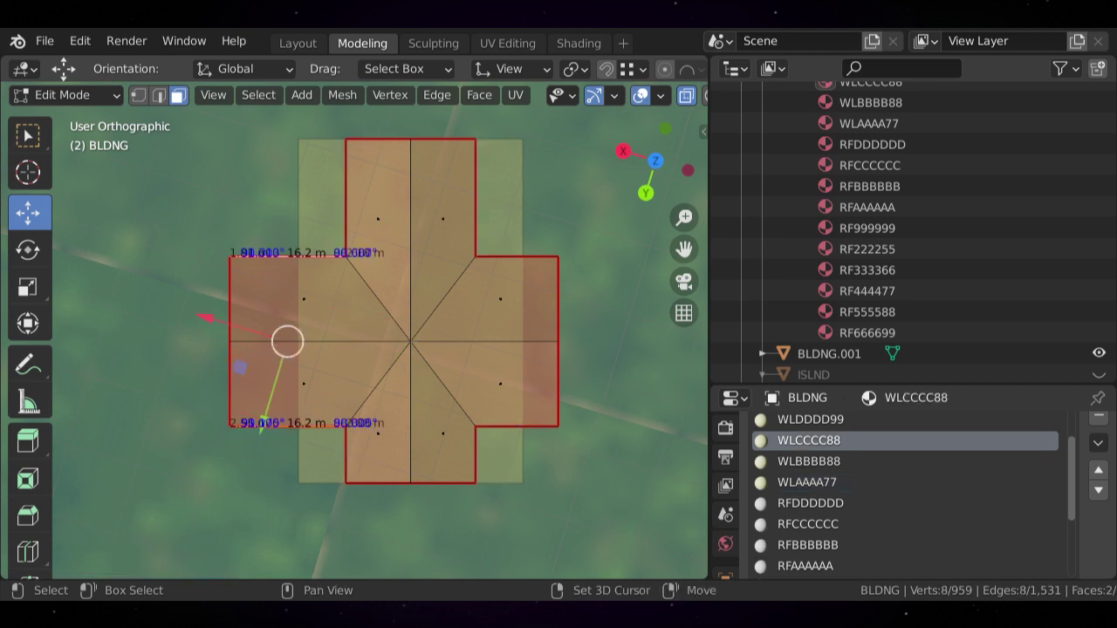
left_click(517, 257, "shift")
left_click(516, 426, "shift")
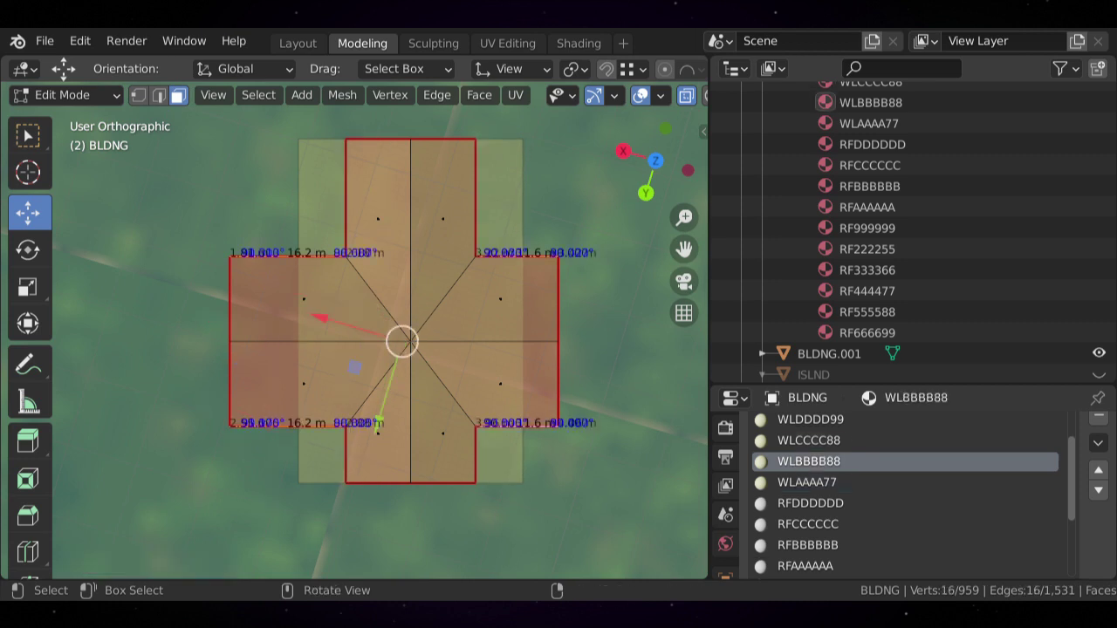
key("s")
key("x")
key("y")
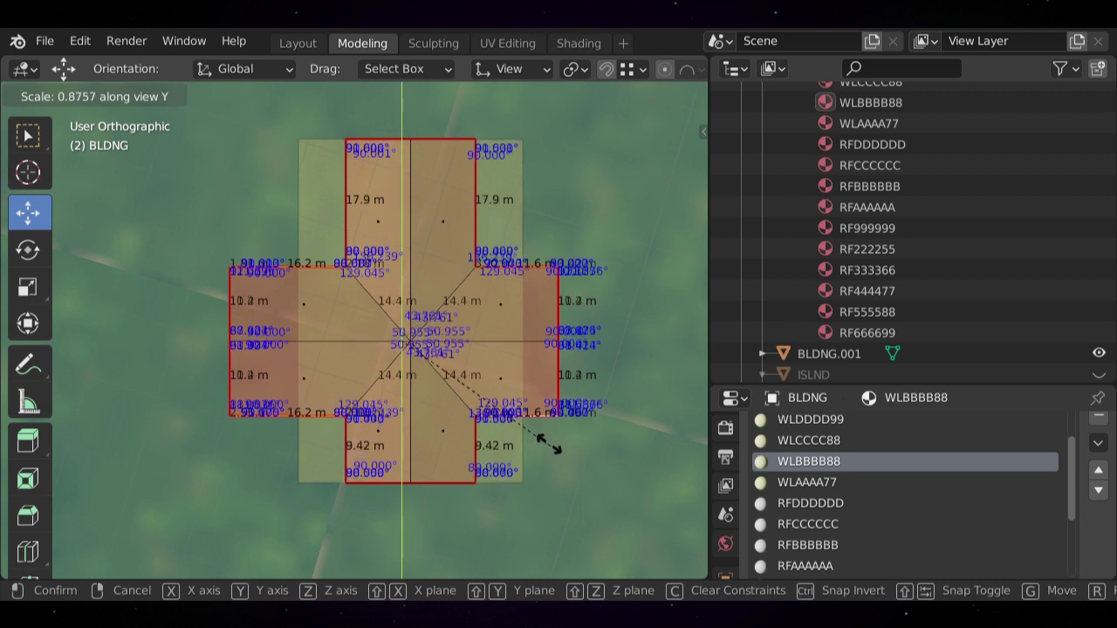
- Leave mesh editing and delete the BLDNG.001 helper face object
scroll(392, 340, "down", 2)
middle_click_drag(375, 349, 490, 253)
middle_click_drag(490, 340, 314, 288)
middle_click_drag(393, 314, 279, 350)
scroll(353, 330, "up", 4)
middle_click_drag(353, 341, 401, 340)
key("Tab")
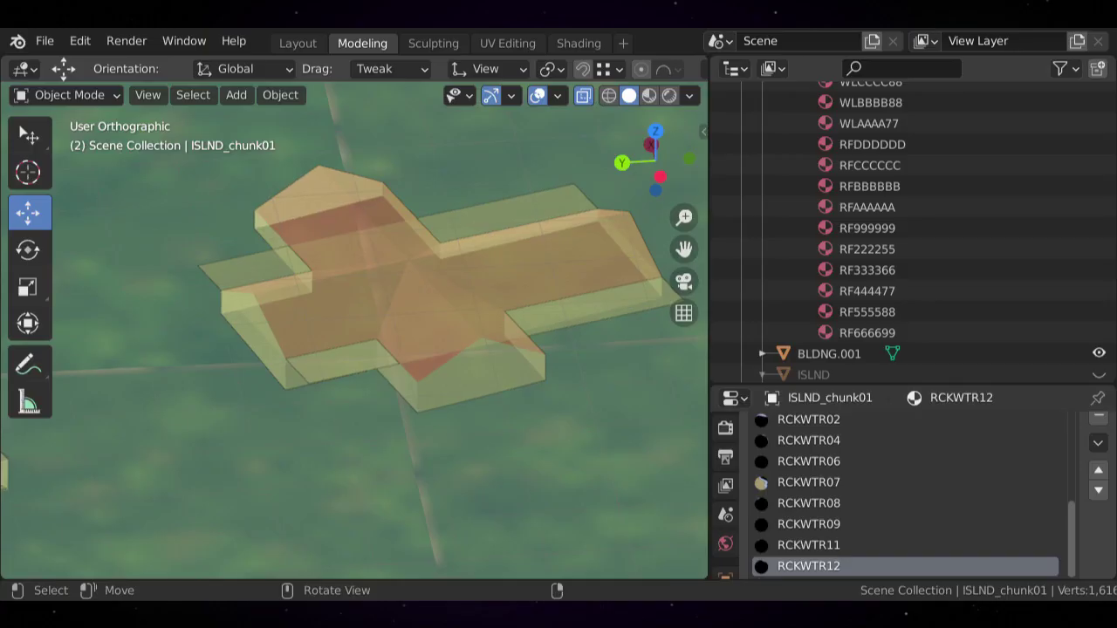
key("Tab")
key("Tab")
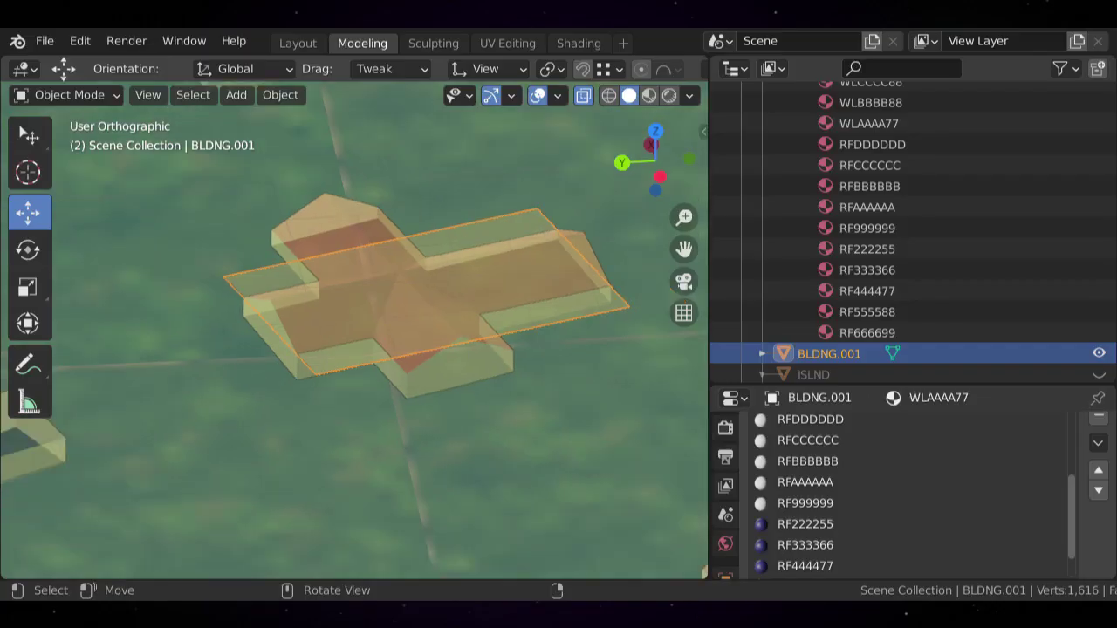
key("x")
key("Return")
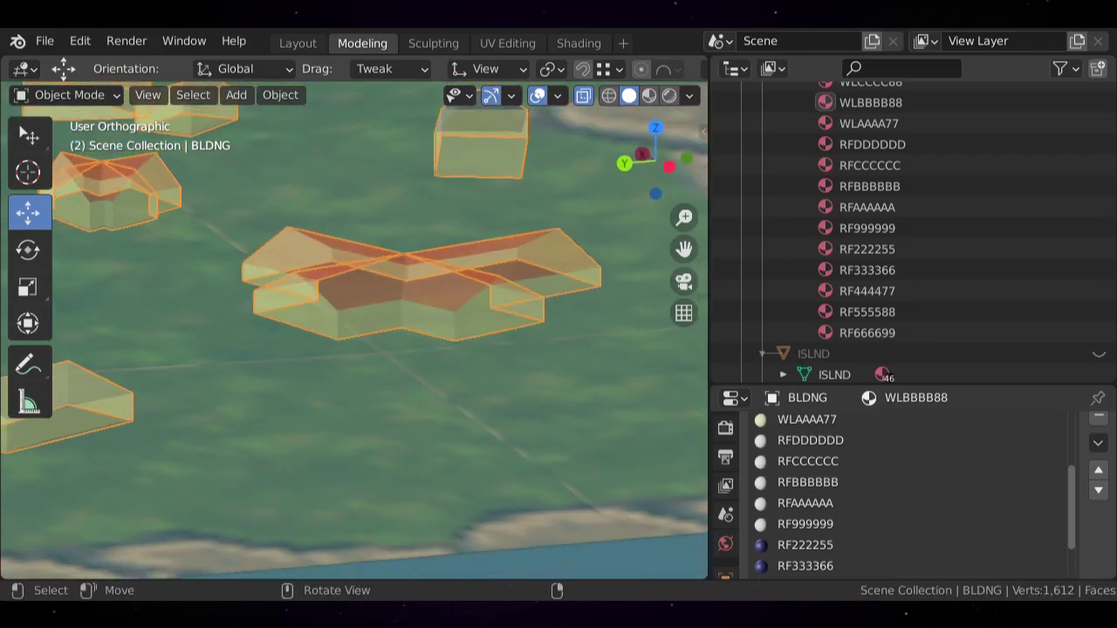
- Resume editing the BLDNG mesh, select the whole reshaped cross-plan house and lower it about 3.6 m along Z
key("Tab")
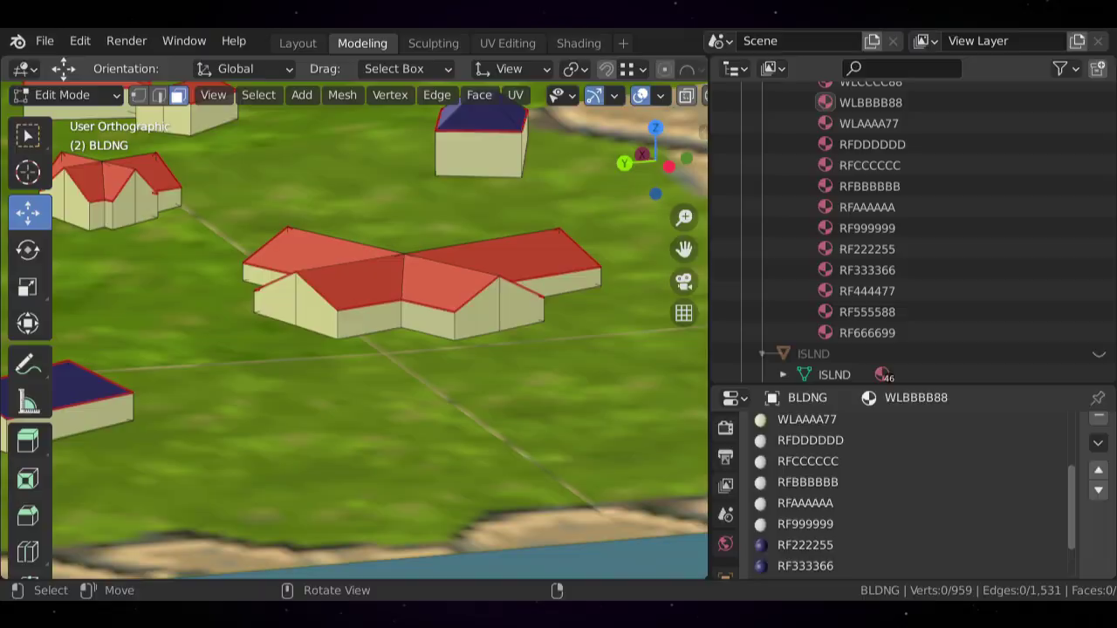
middle_click_drag(366, 332, 410, 297)
scroll(354, 329, "up", 2)
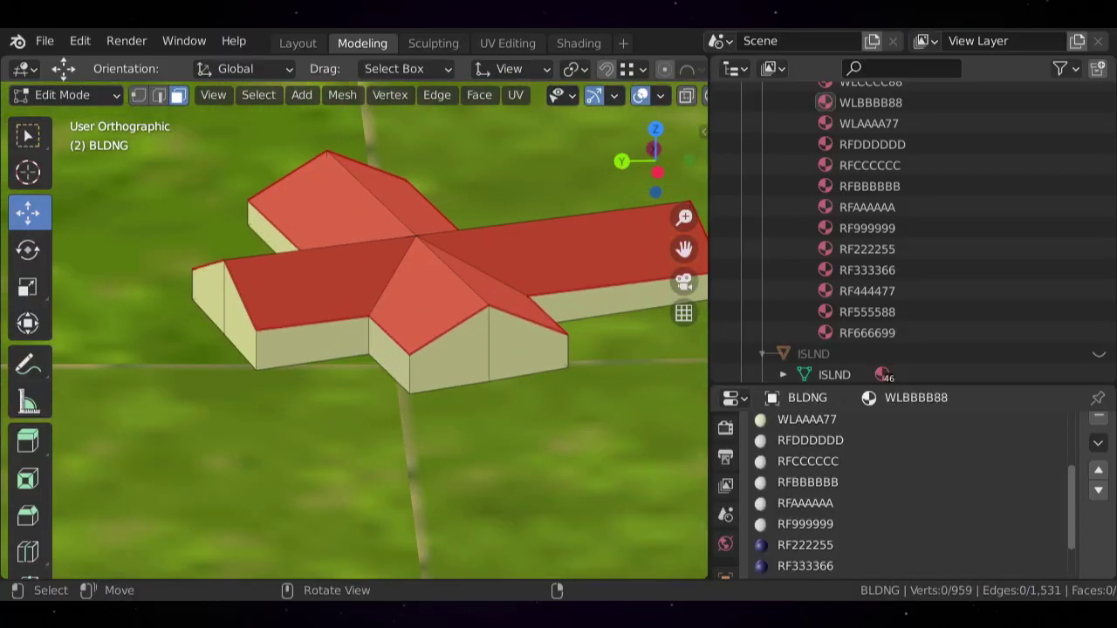
key("l")
key("g")
key("z")
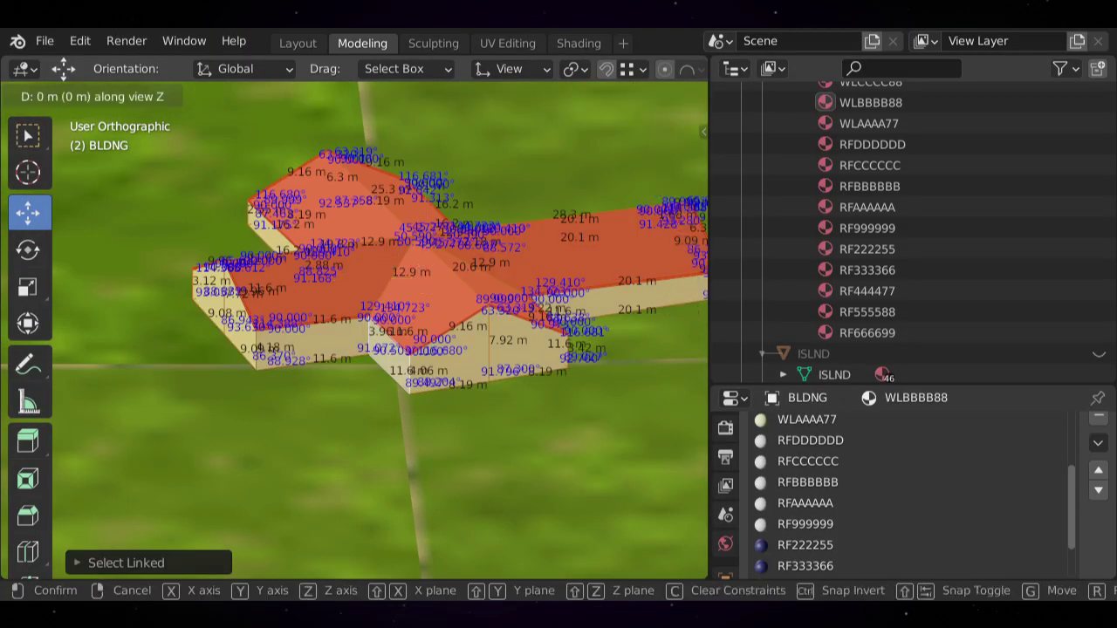
key("Escape")
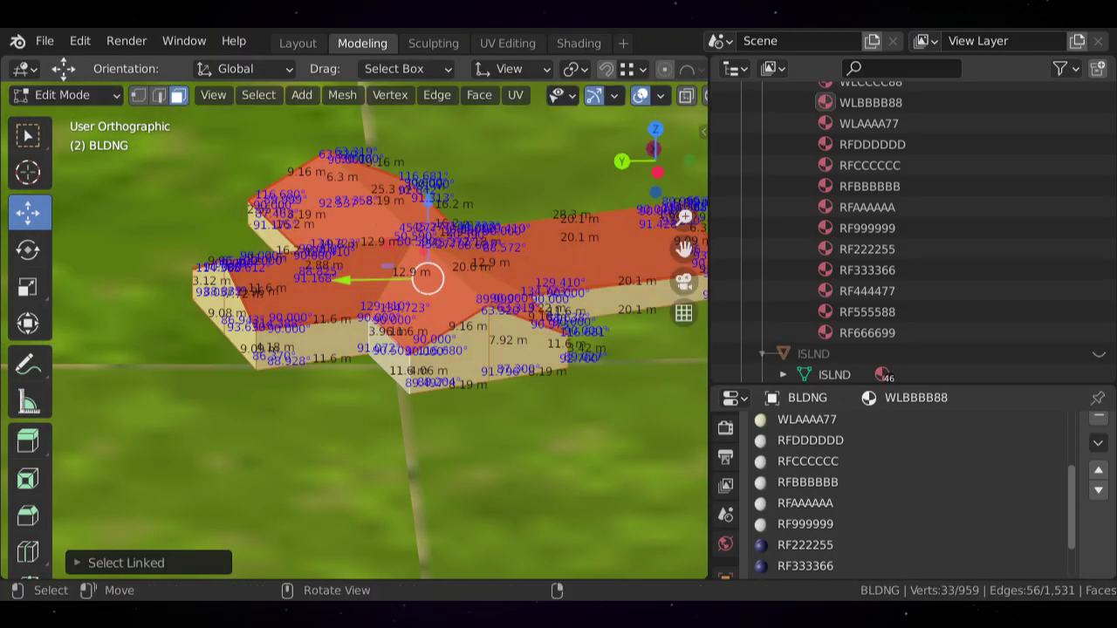
key("g")
key("z")
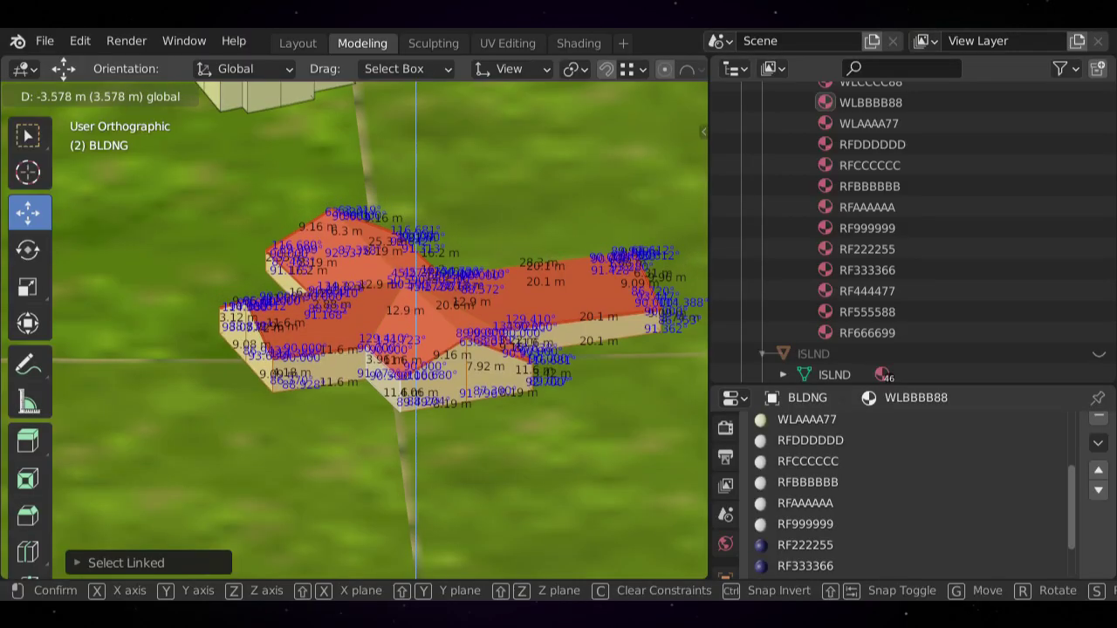
key("Return")
- Lower the house about another 4.5 m, fine-tune its height against the terrain from below, and clear the selection
middle_click_drag(418, 349, 417, 232)
key("g")
key("z")
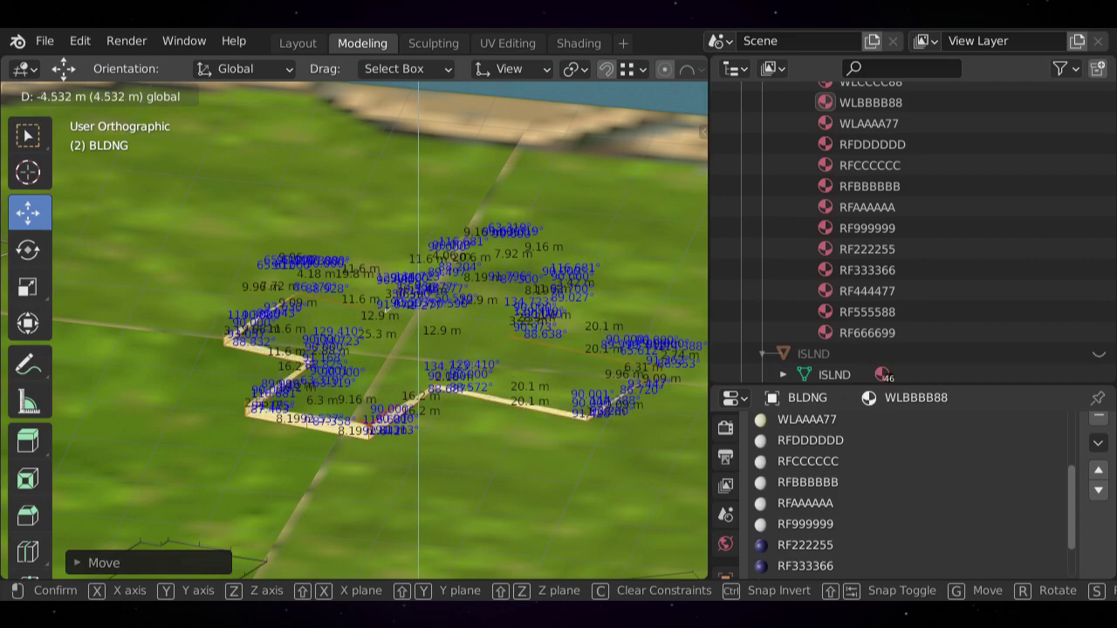
left_click_drag(419, 276, 419, 278)
middle_click_drag(419, 288, 349, 293)
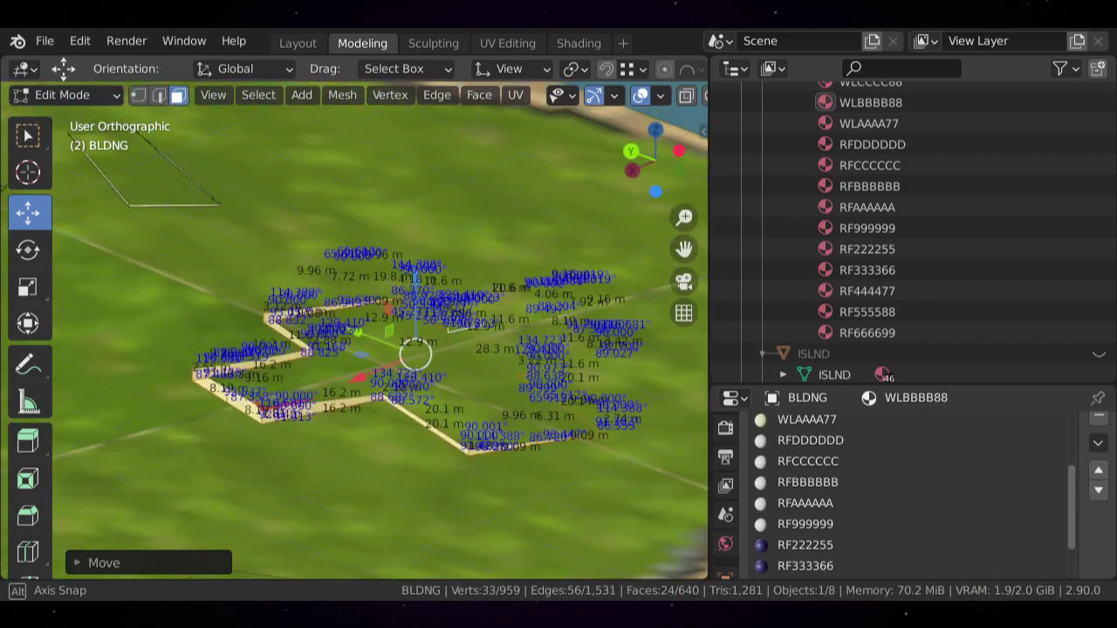
scroll(349, 292, "up", 1)
left_click_drag(427, 284, 427, 291)
middle_click_drag(428, 292, 368, 283)
middle_click_drag(407, 377, 447, 338)
scroll(407, 357, "up", 2)
middle_click_drag(447, 339, 279, 331)
key("alt+a")
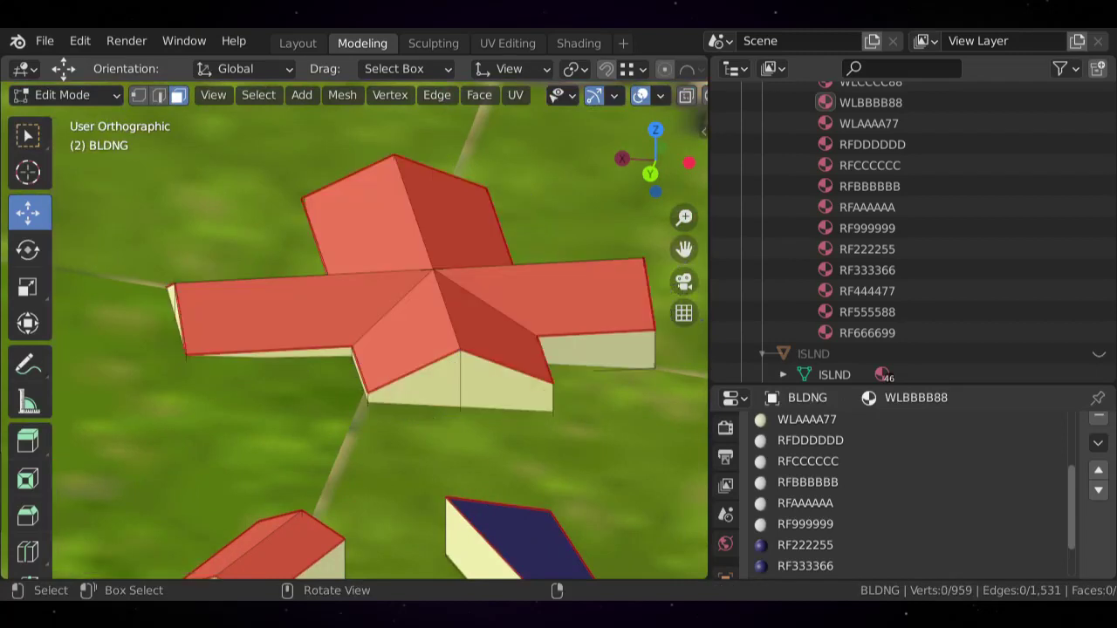
- Select only the house's roof faces as linked geometry delimited by seams and raise them about 3 m along Z
key("l")
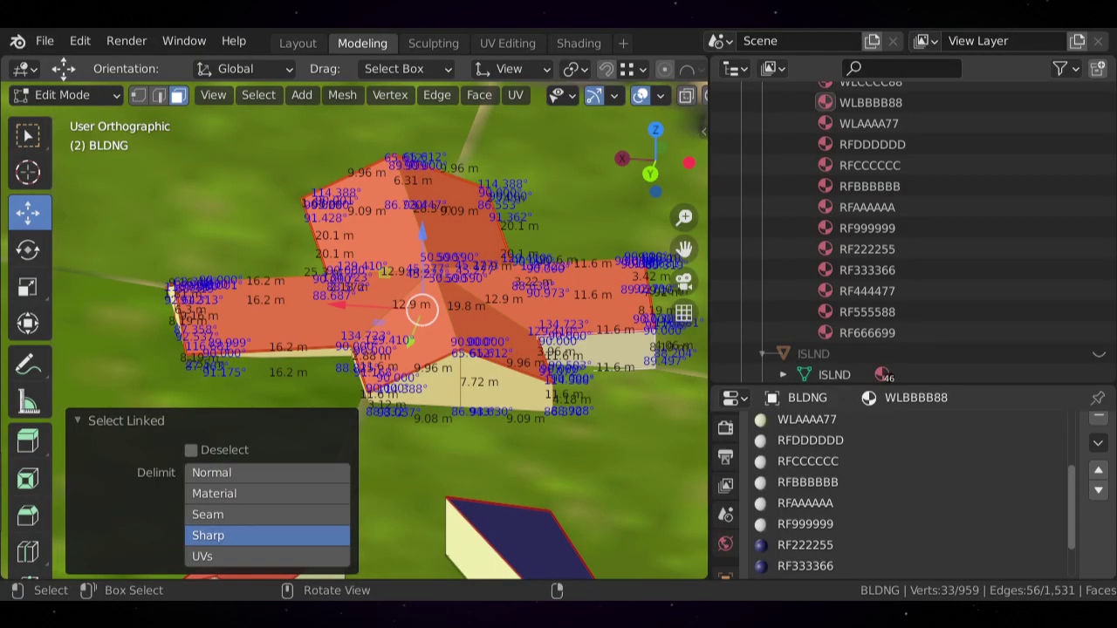
left_click(207, 514)
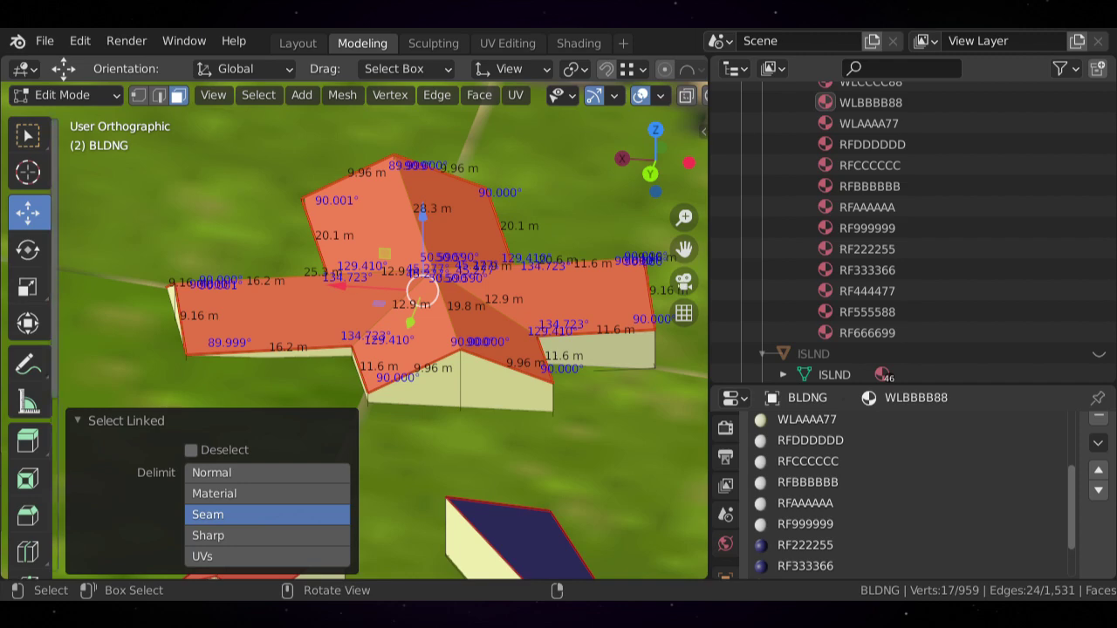
left_click(78, 421)
middle_click_drag(453, 366, 249, 311)
left_click_drag(468, 245, 467, 242)
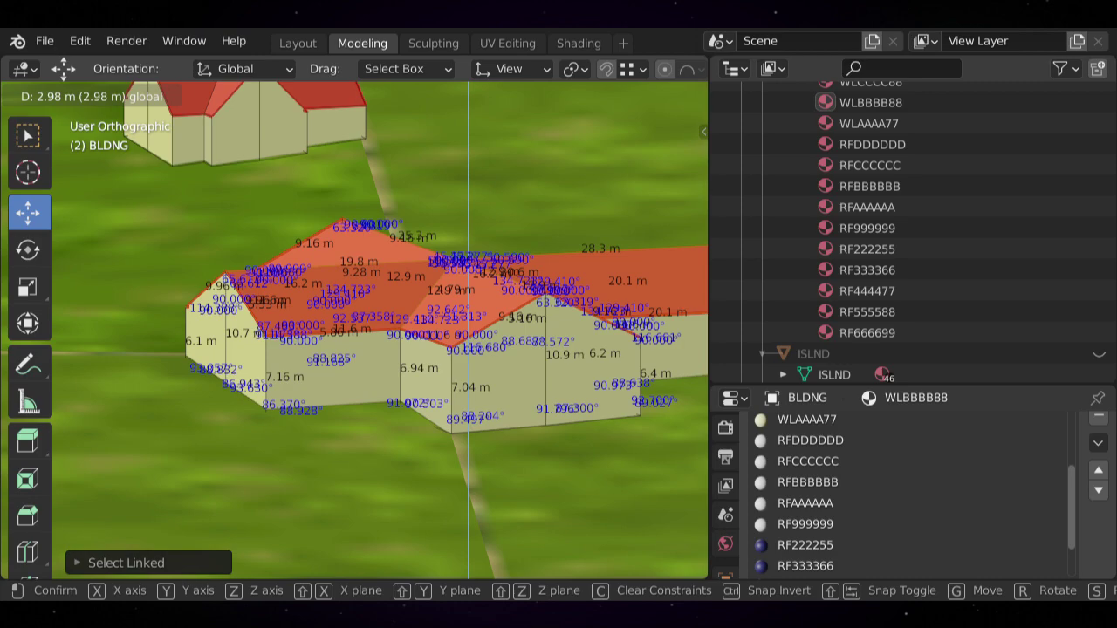
left_click(467, 218)
middle_click_drag(468, 218, 594, 240)
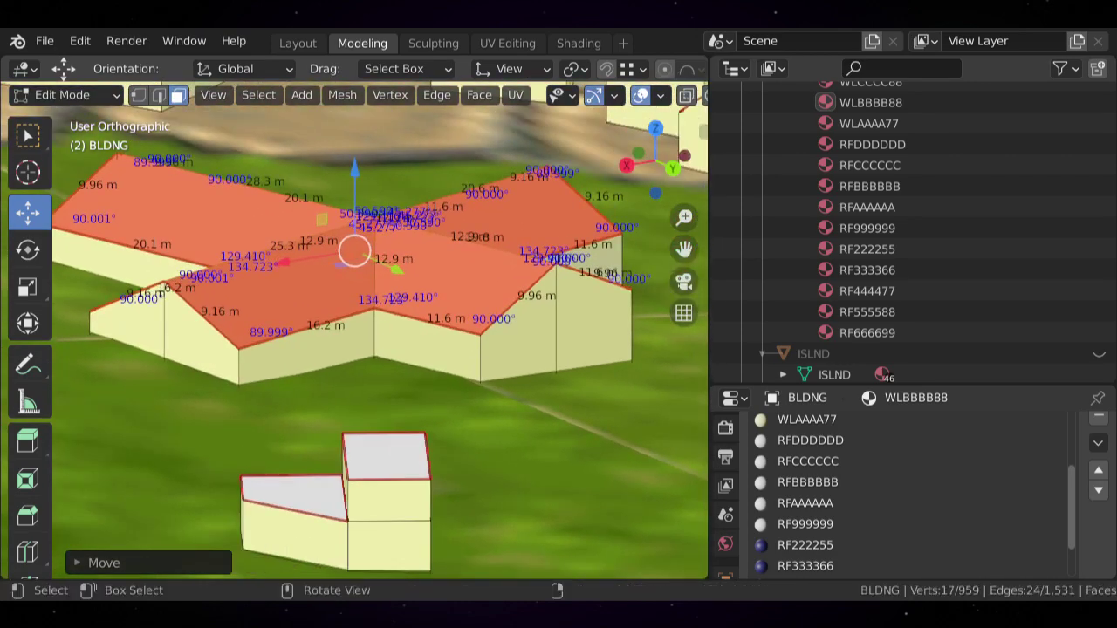
- Select the bottom edges of a gable end wall from below the terrain and raise them about 2.3 m along Z
middle_click_drag(488, 288, 323, 279)
scroll(354, 332, "down", 2)
middle_click_drag(437, 297, 296, 271)
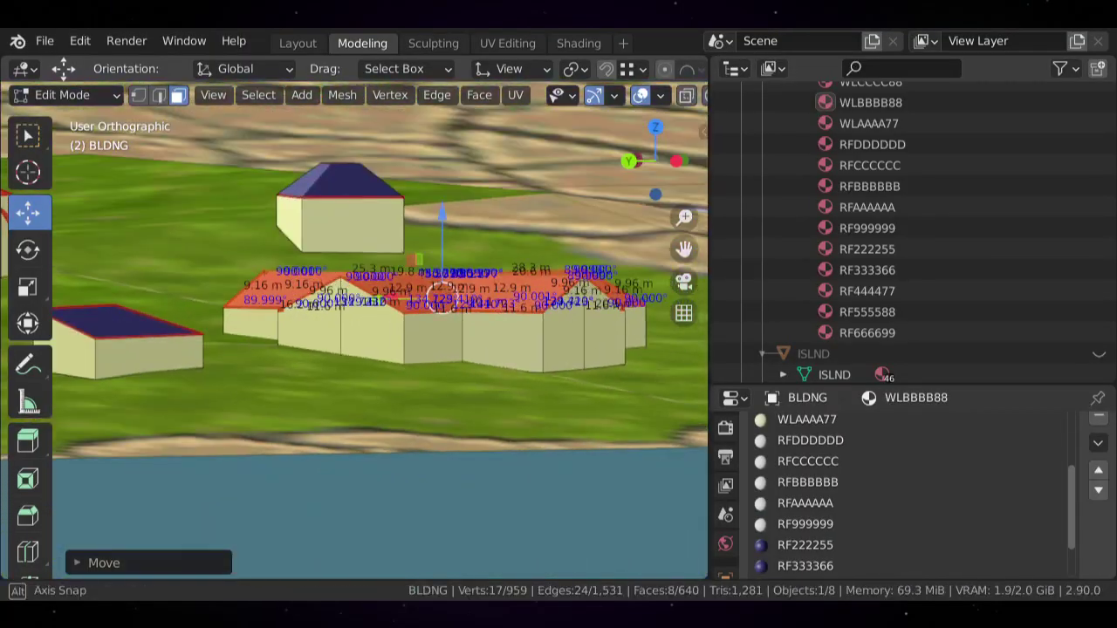
scroll(402, 231, "up", 2)
middle_click_drag(401, 231, 567, 183)
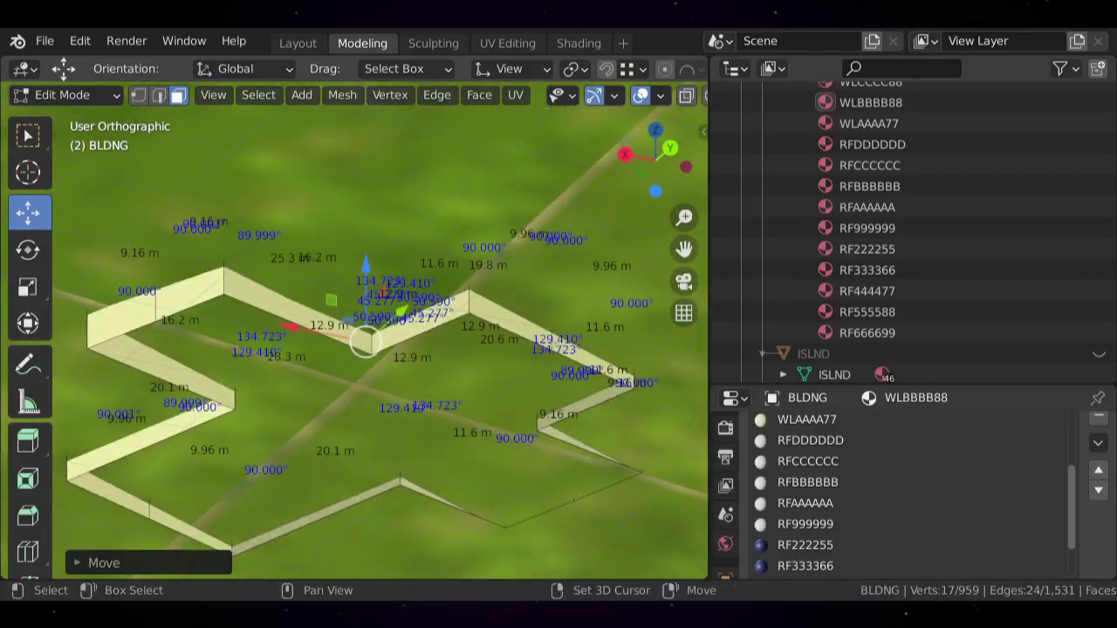
middle_click_drag(419, 262, 604, 281, "shift")
key("2")
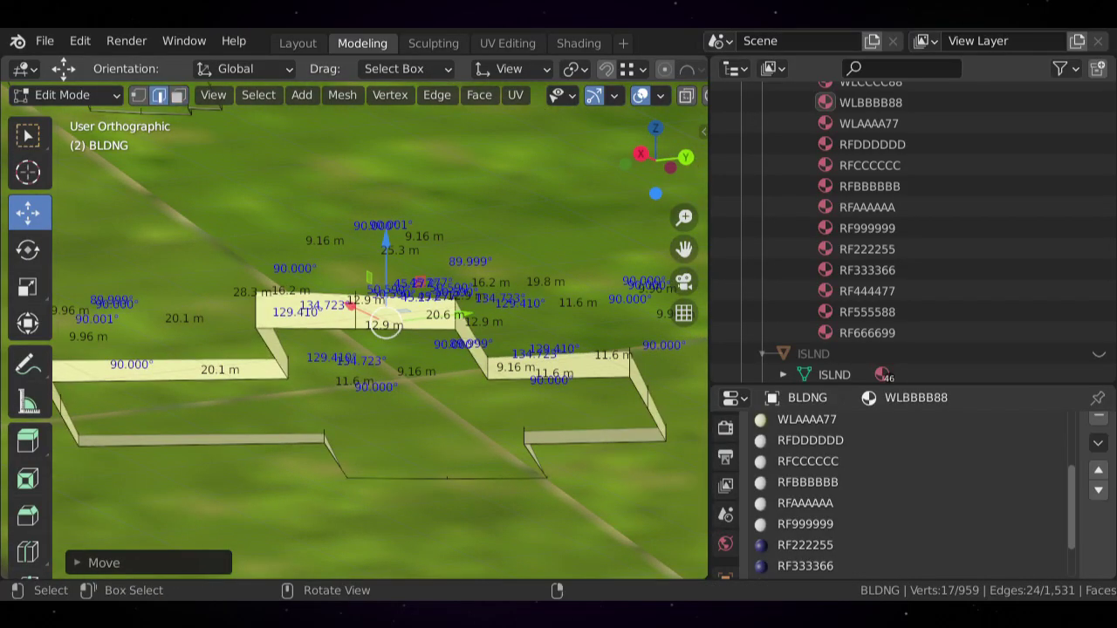
middle_click_drag(402, 270, 517, 266)
left_click(410, 332)
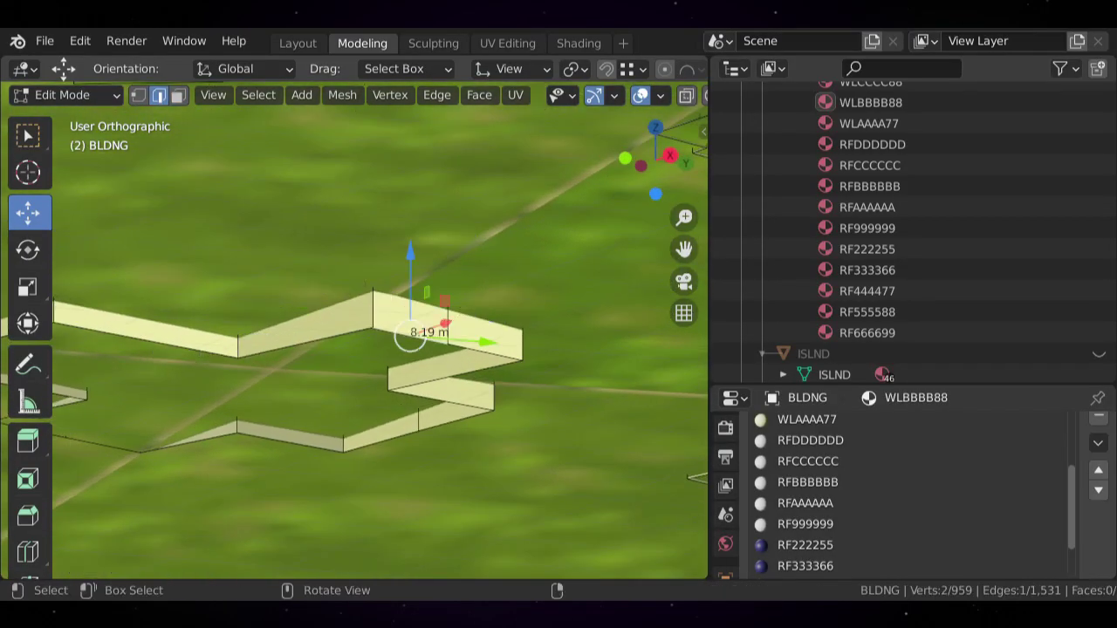
key("g")
key("z")
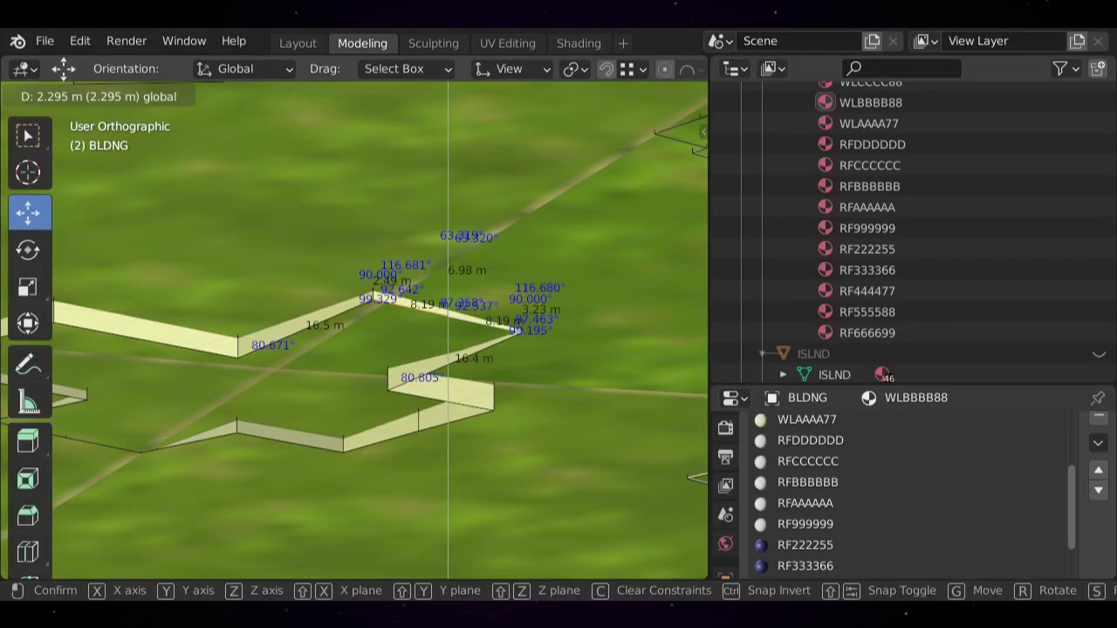
key("Return")
- In vertex mode, raise that gable wall's middle bottom vertex about 0.2 m and its adjacent bottom corner vertex slightly toward the ground surface
left_click(138, 95)
middle_click_drag(447, 331, 355, 352, "shift")
scroll(355, 352, "up", 2)
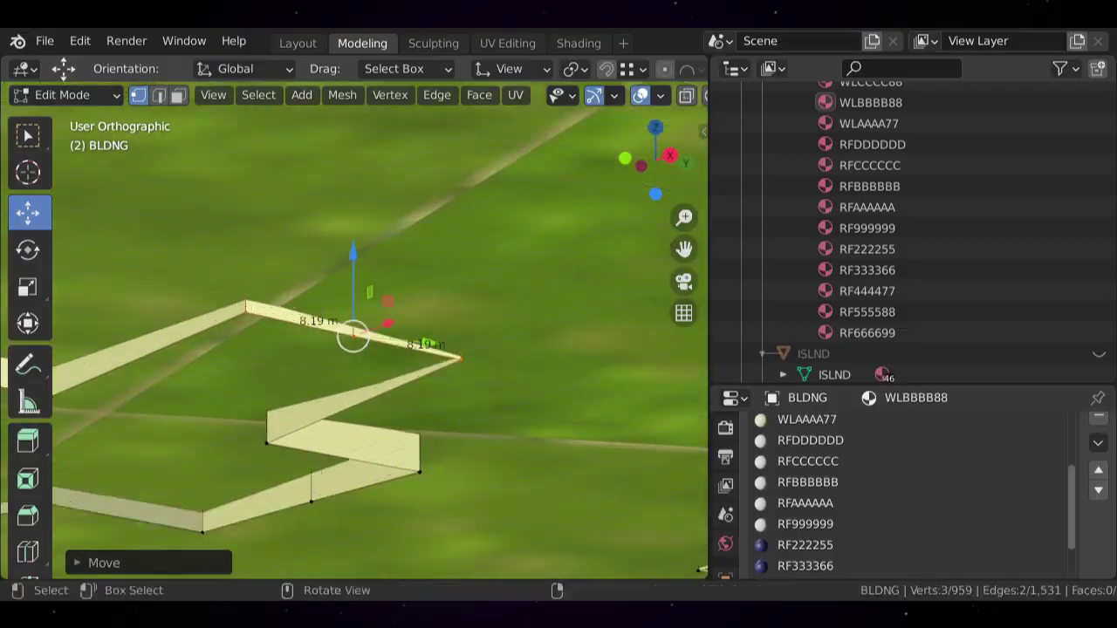
key("alt+a")
key("g")
key("z")
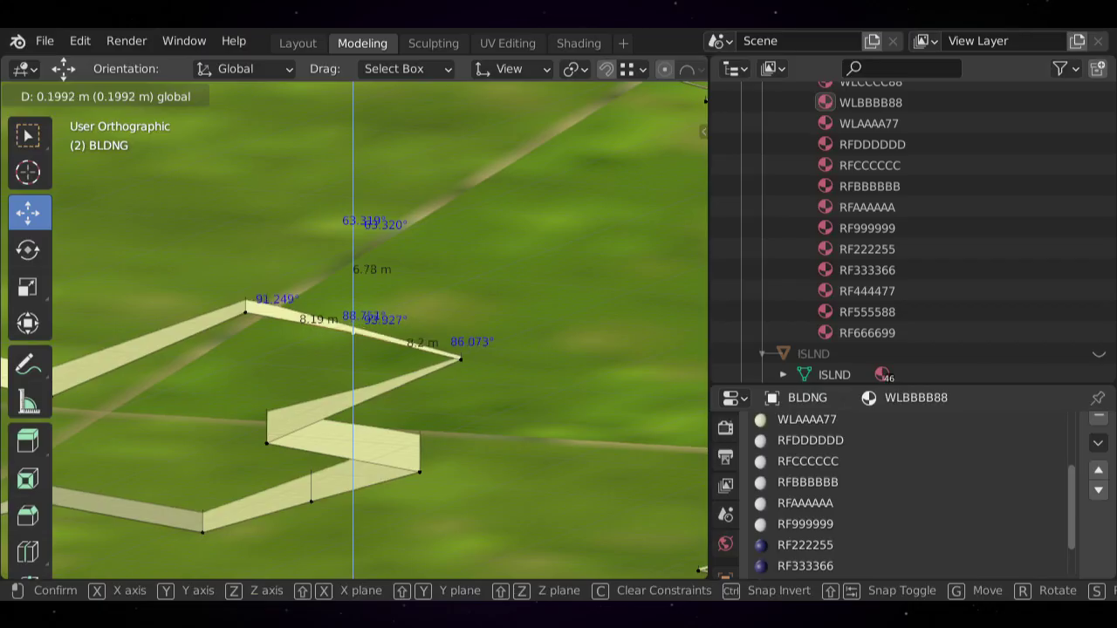
key("Return")
left_click(246, 311)
left_click_drag(245, 229, 245, 218)
key("alt+a")
- Raise the bottom vertices at the two inner corners beside the fitted gable wing along Z to the ground surface
scroll(261, 253, "down", 2)
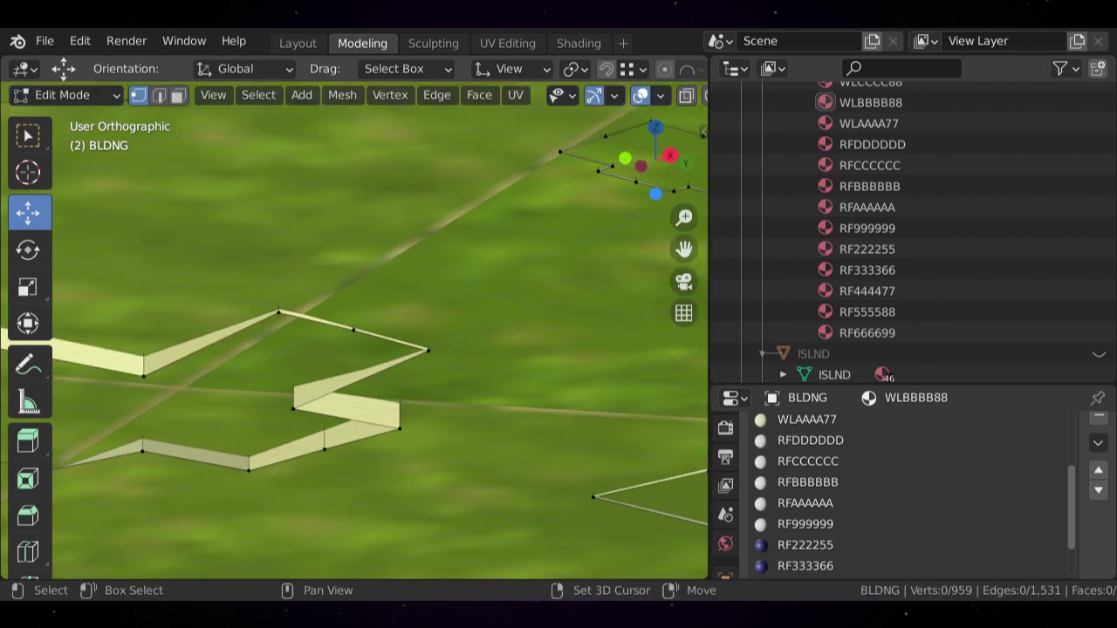
middle_click_drag(262, 262, 371, 249, "shift")
middle_click_drag(371, 248, 348, 170)
scroll(354, 332, "up", 2)
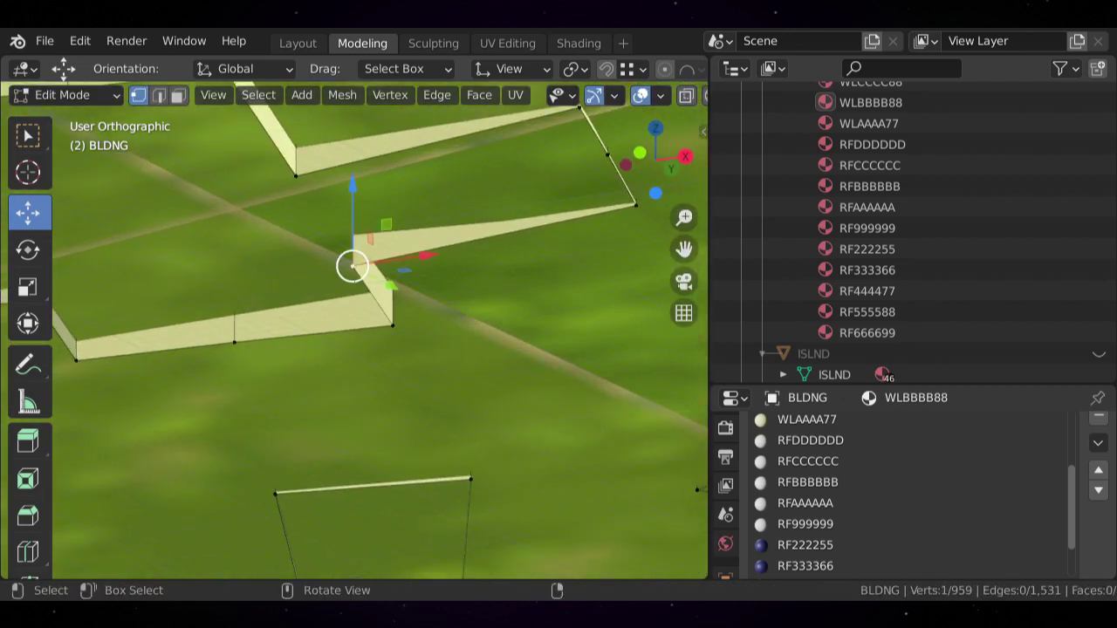
left_click_drag(352, 184, 353, 161)
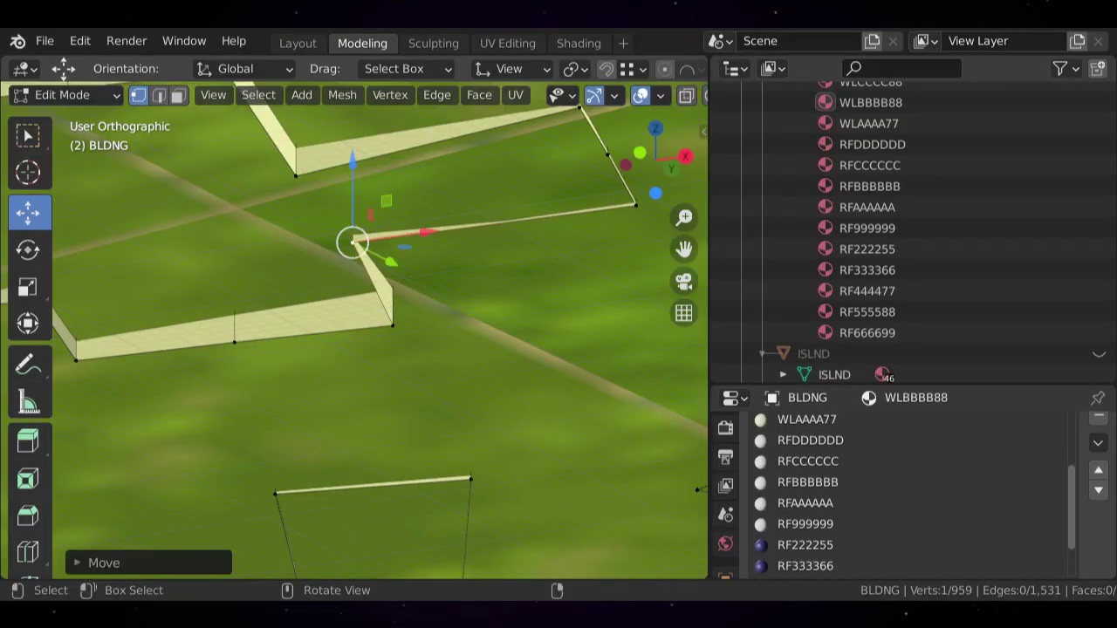
left_click(296, 175)
middle_click_drag(296, 174, 354, 306, "shift")
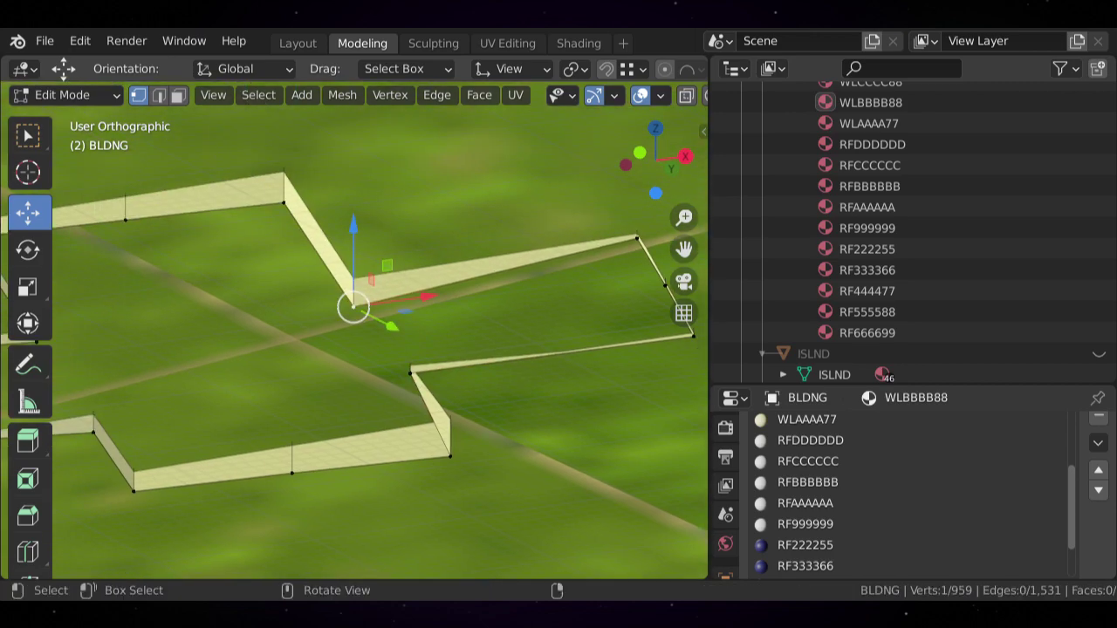
left_click_drag(353, 231, 354, 206)
left_click(450, 456)
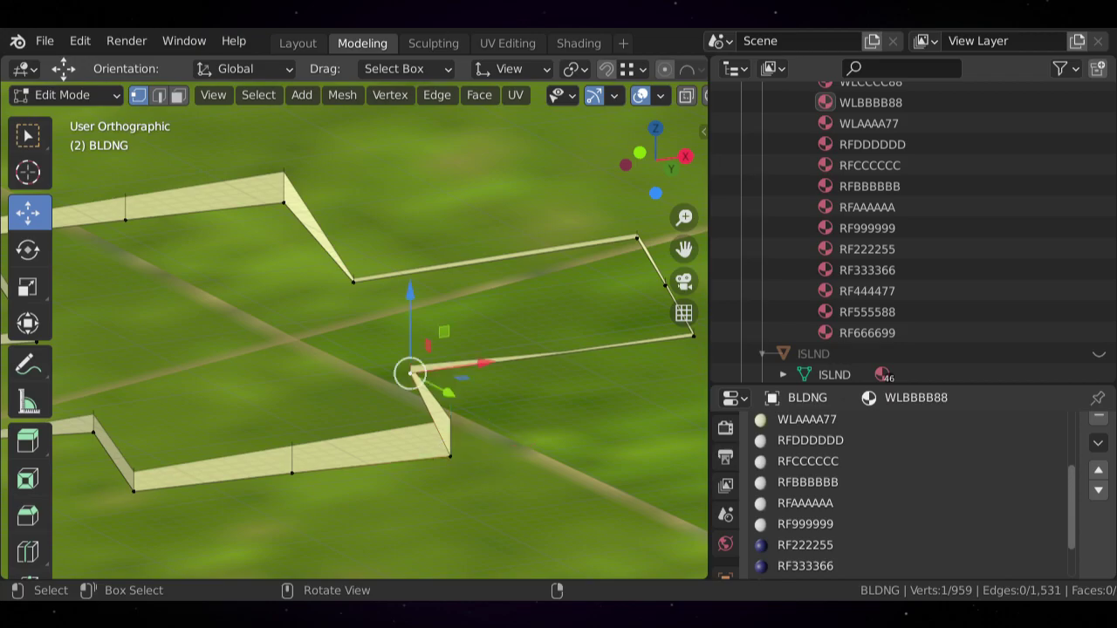
left_click_drag(410, 292, 410, 287)
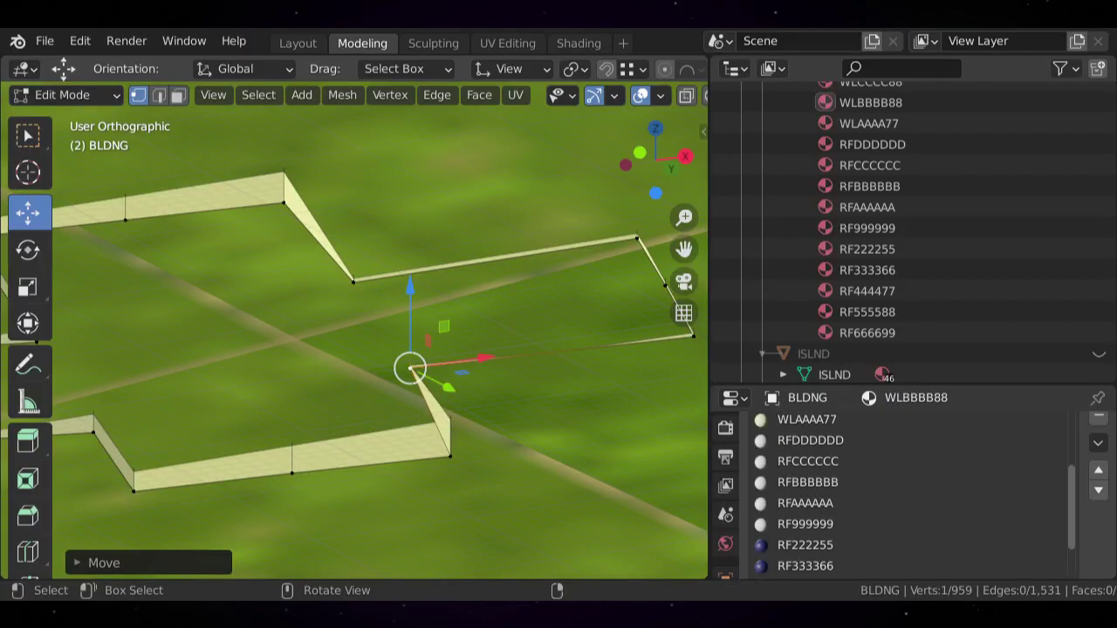
- Raise the near corner and middle bottom vertices of the adjacent wing's gable end wall along Z to the ground surface
left_click(451, 456)
left_click_drag(450, 375, 450, 340)
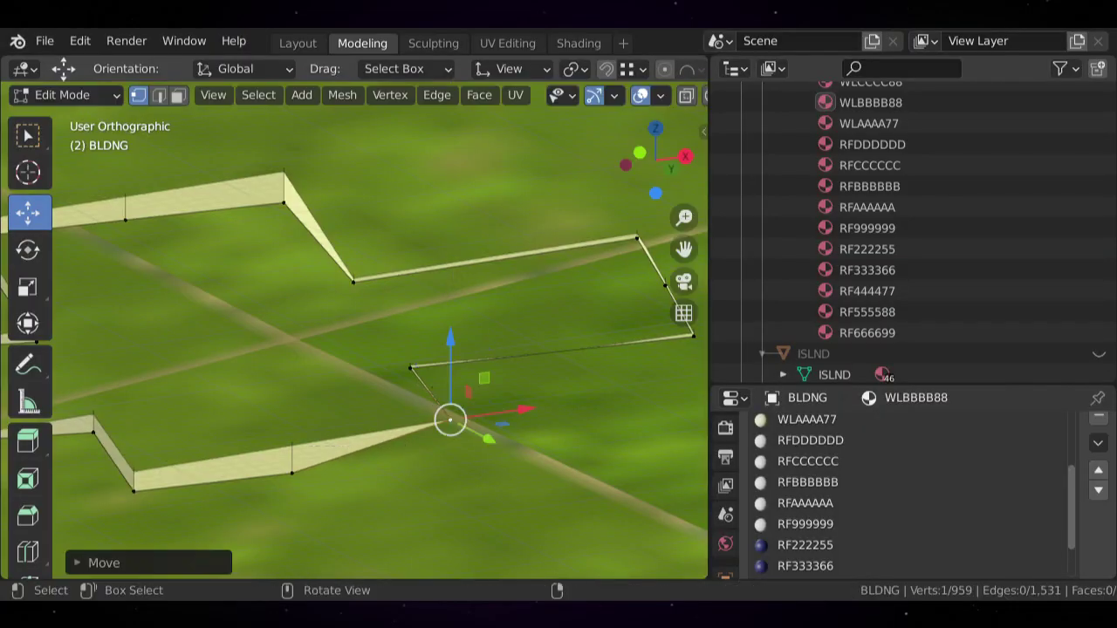
middle_click_drag(450, 339, 589, 312, "shift")
left_click(430, 445)
left_click_drag(430, 364, 431, 336)
- Raise the inner-corner bottom vertex about 0.2 m and the adjoining outer corner of the opposite wing to ground level
middle_click_drag(431, 336, 523, 297, "shift")
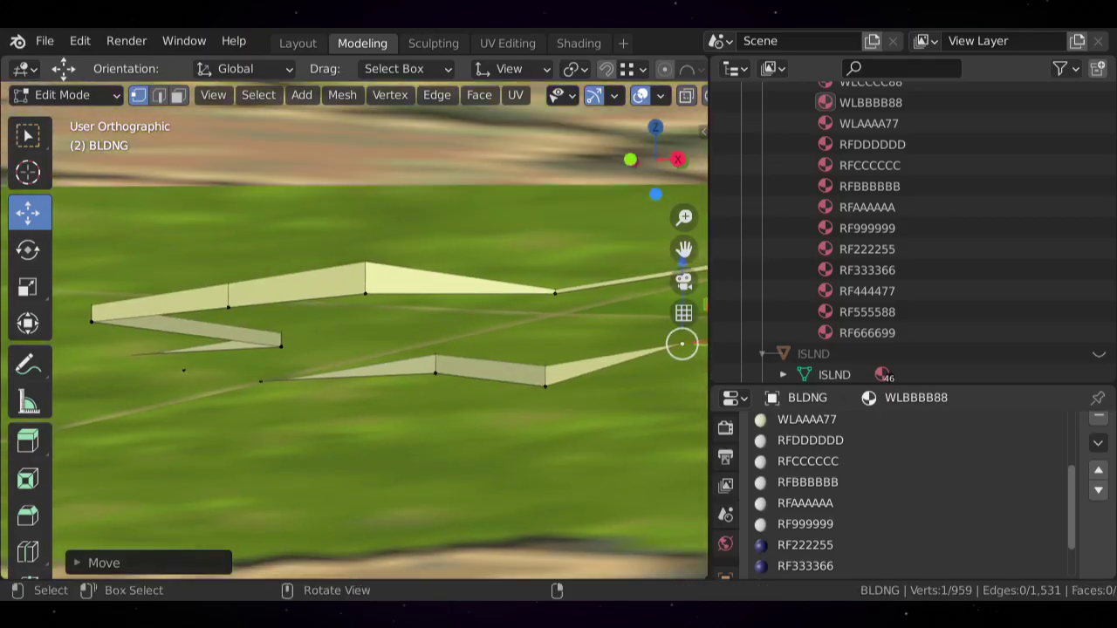
left_click(555, 293)
left_click_drag(555, 211, 554, 209)
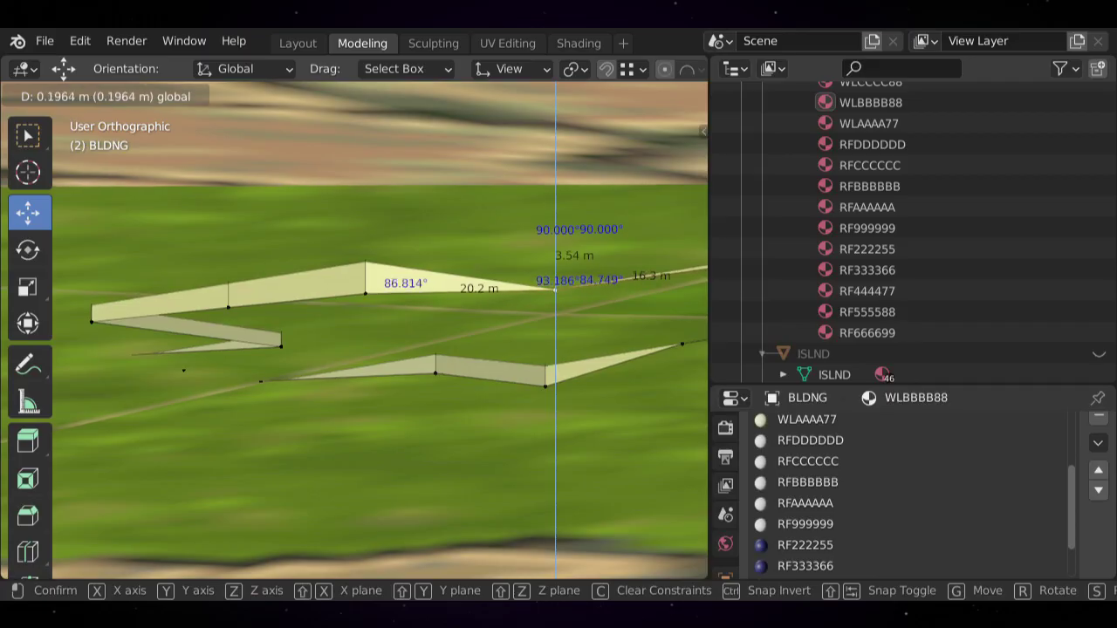
key("Return")
left_click(366, 294)
left_click_drag(364, 211, 365, 179)
key("Return")
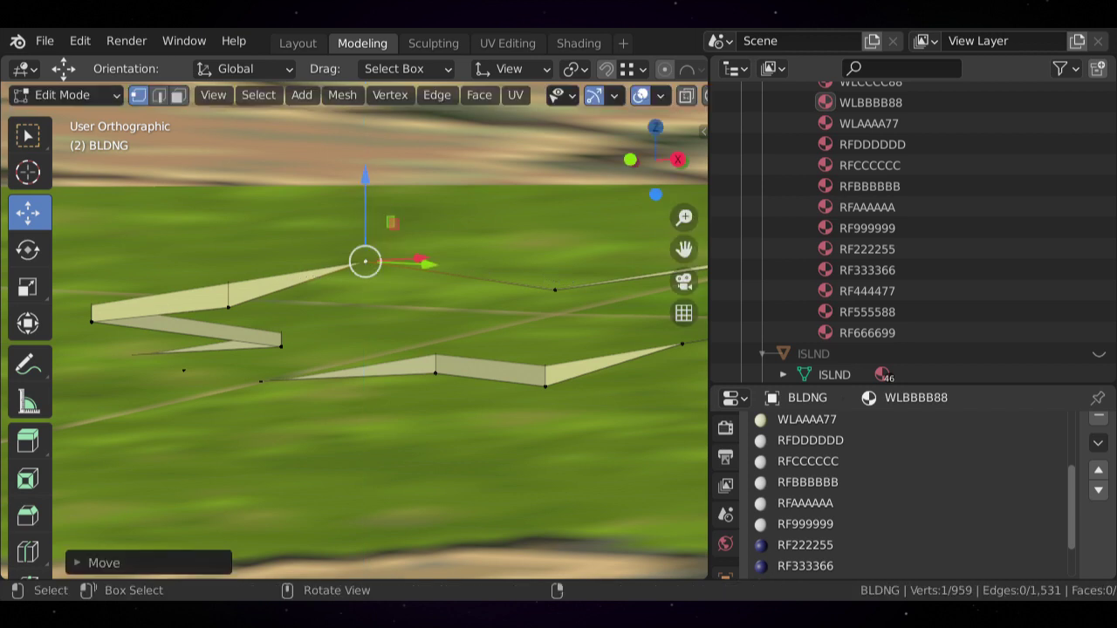
- Raise the bottom vertices of the next inner corner and the adjoining gable corner along Z to the ground surface
left_click(436, 374)
left_click_drag(435, 290, 435, 271)
left_click(545, 385)
left_click_drag(546, 302, 545, 283)
middle_click_drag(353, 305, 534, 307, "shift")
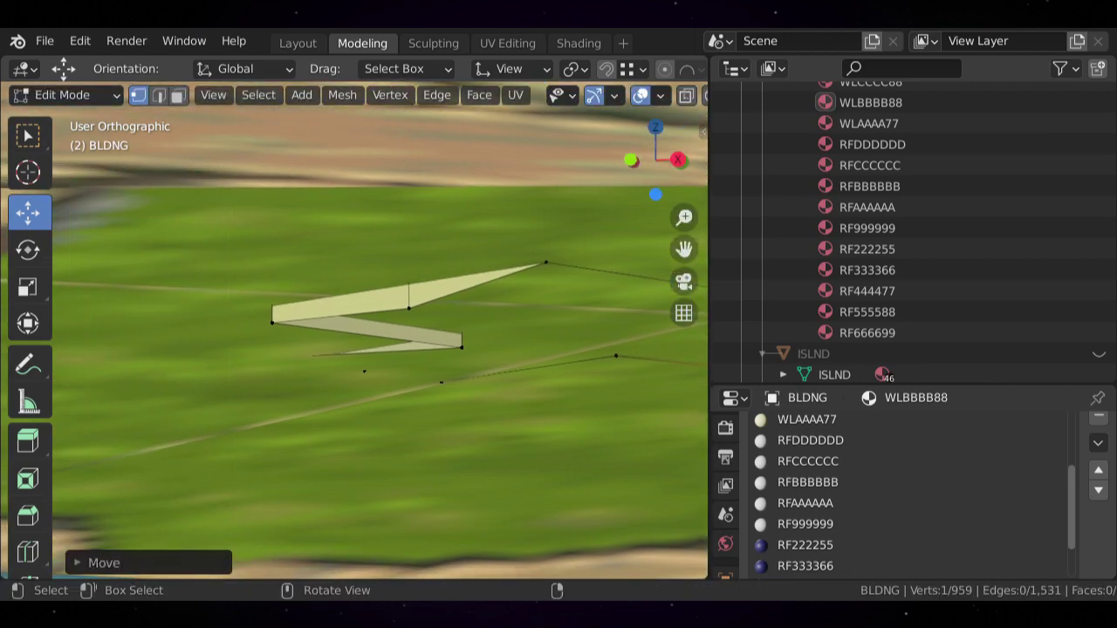
- Raise the opposite wing's middle gable bottom vertex about 1.2 m and its far corner vertex about 1.1 m along Z
left_click(409, 308)
key("g")
key("z")
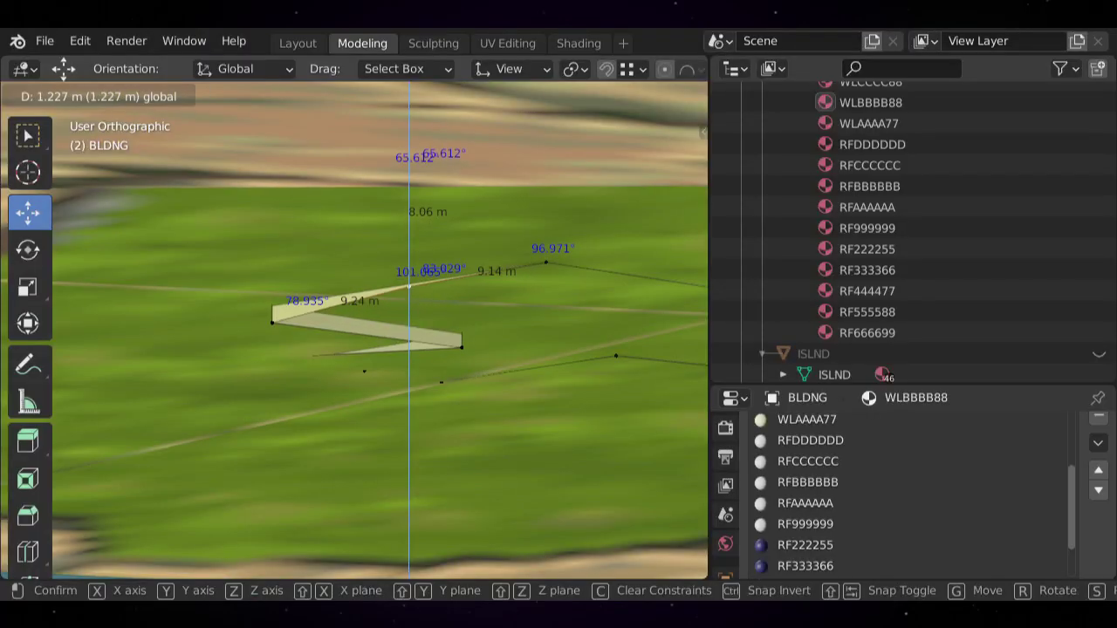
key("Return")
left_click(272, 323)
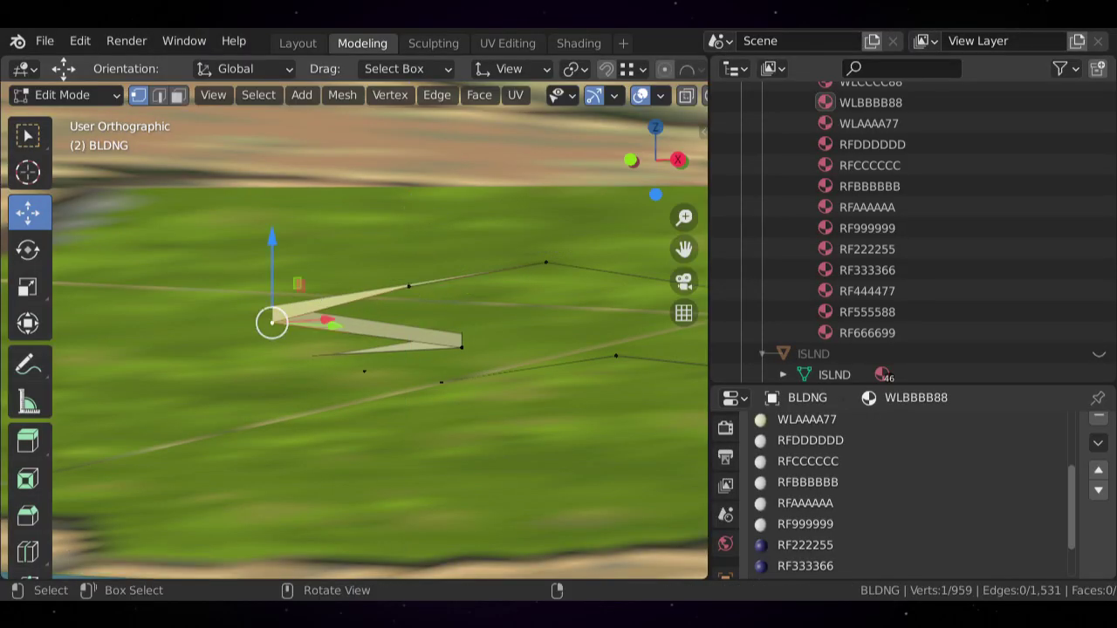
key("g")
key("z")
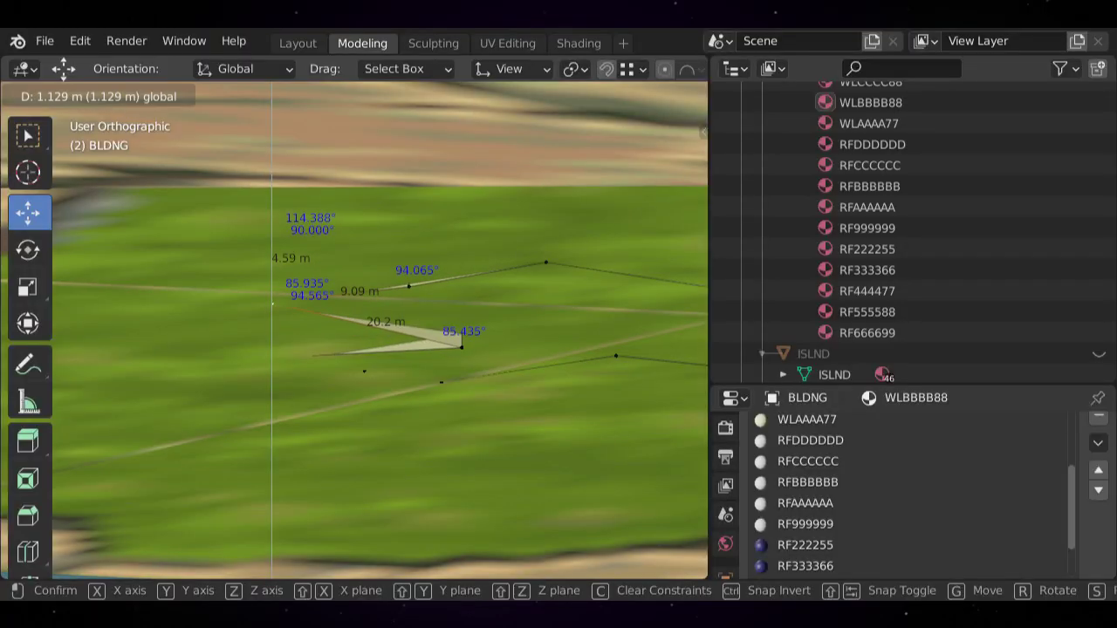
key("Return")
- Adjust the heights of the last inner-corner bottom vertex and the last wing's adjacent corner vertex to the terrain, and leave Edit Mode
left_click(461, 347)
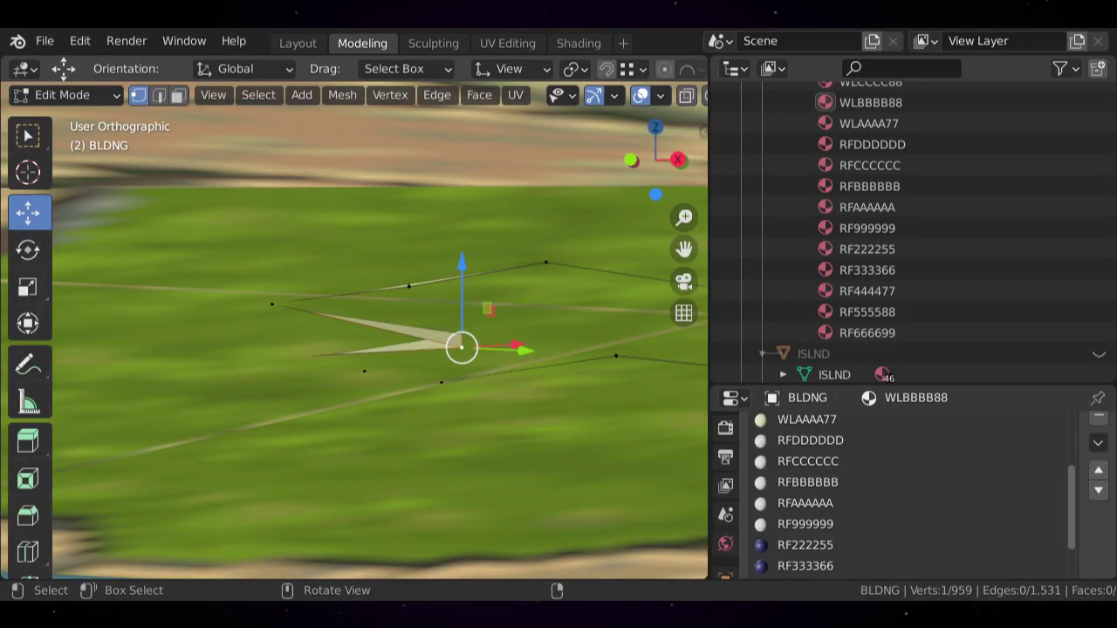
key("g")
key("z")
key("Return")
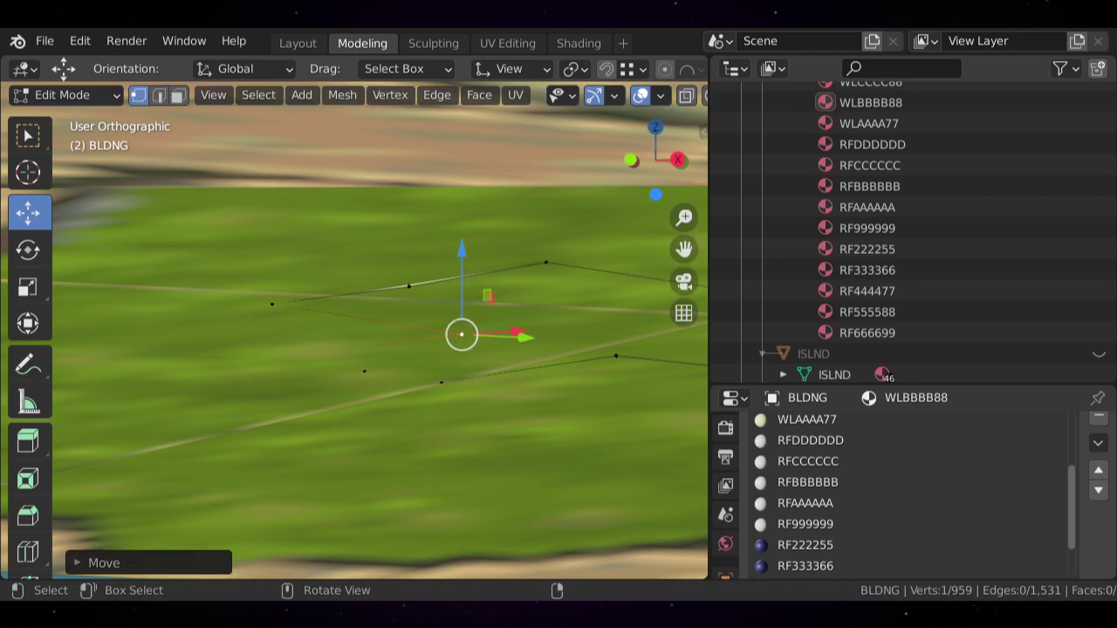
left_click(287, 357)
key("g")
key("z")
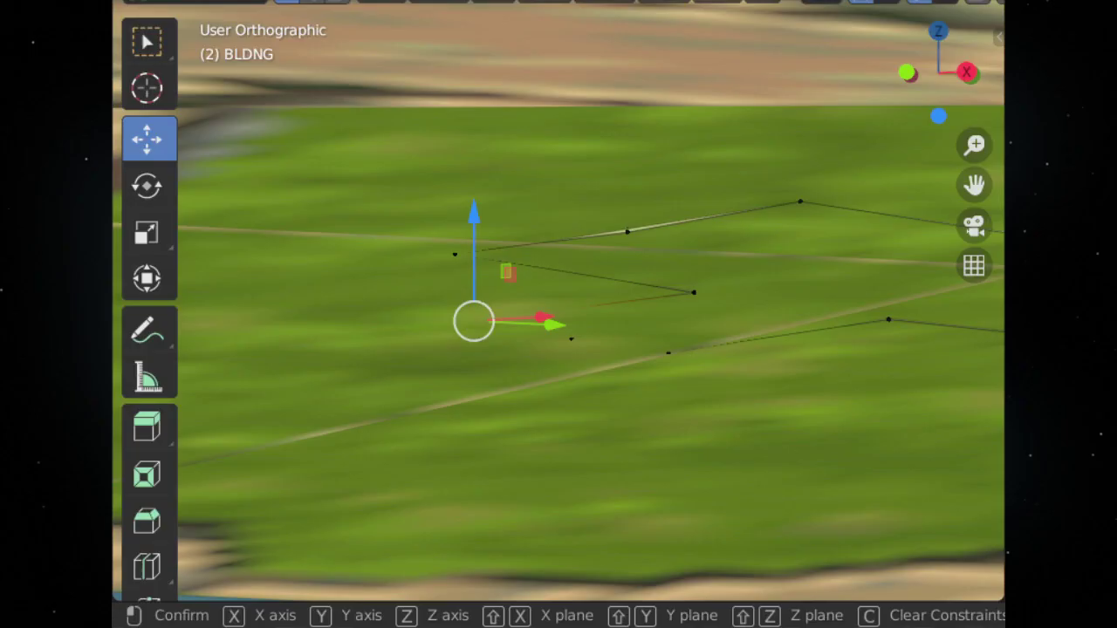
key("Return")
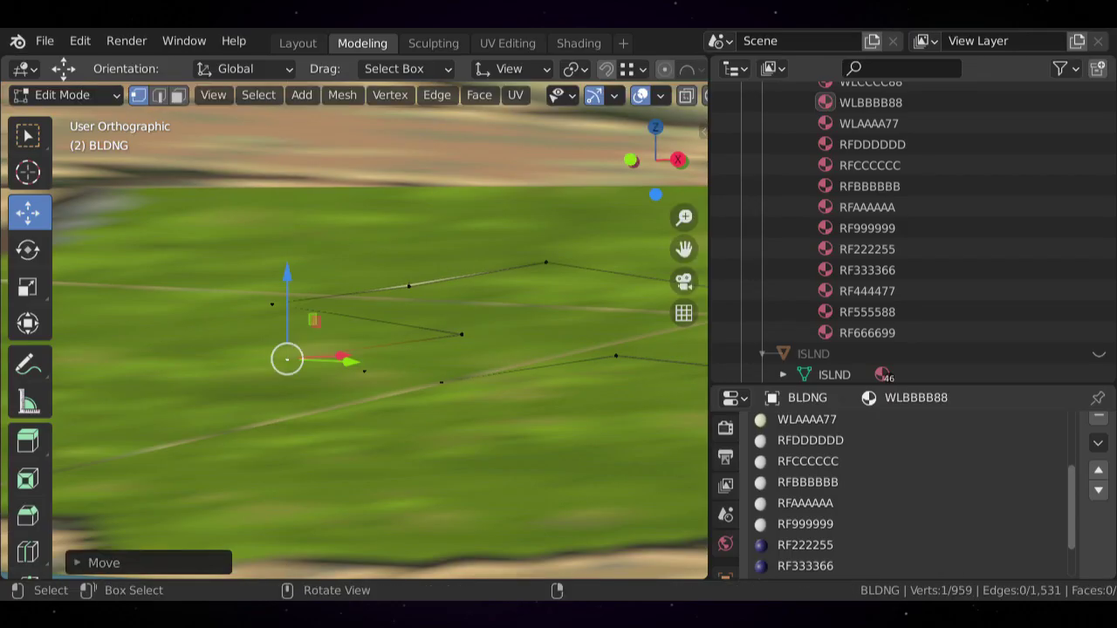
key("Tab")
- Examine how the enlarged cross-shaped house sits on the terrain among the neighbouring houses from several angles
scroll(353, 330, "down", 3)
middle_click_drag(353, 261, 310, 315)
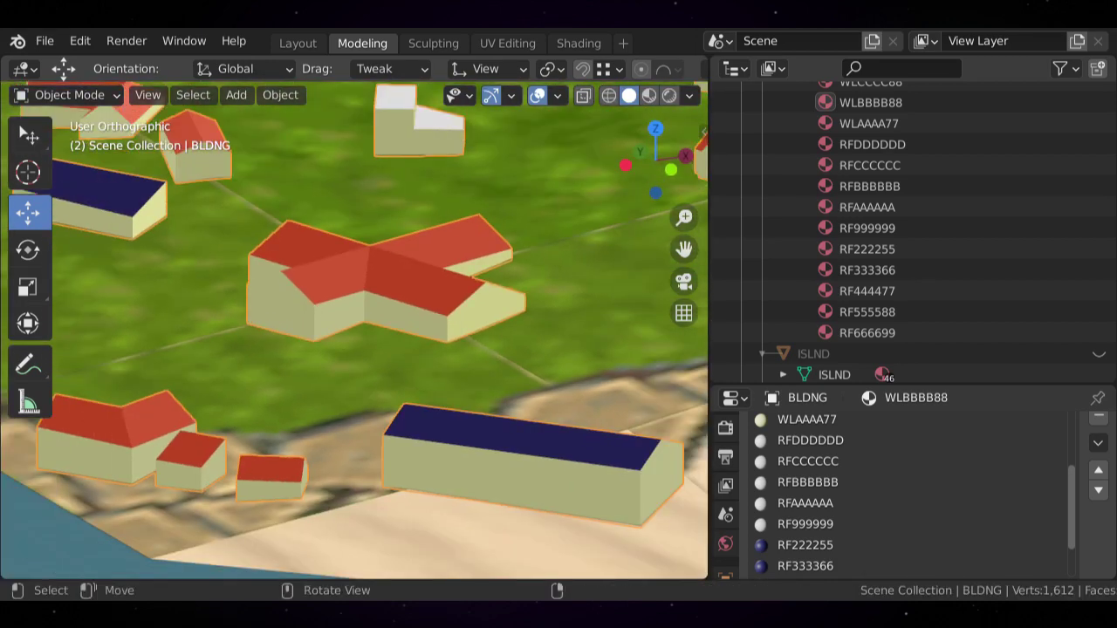
scroll(354, 331, "down", 4)
middle_click_drag(402, 323, 309, 345, "shift")
scroll(353, 332, "down", 2)
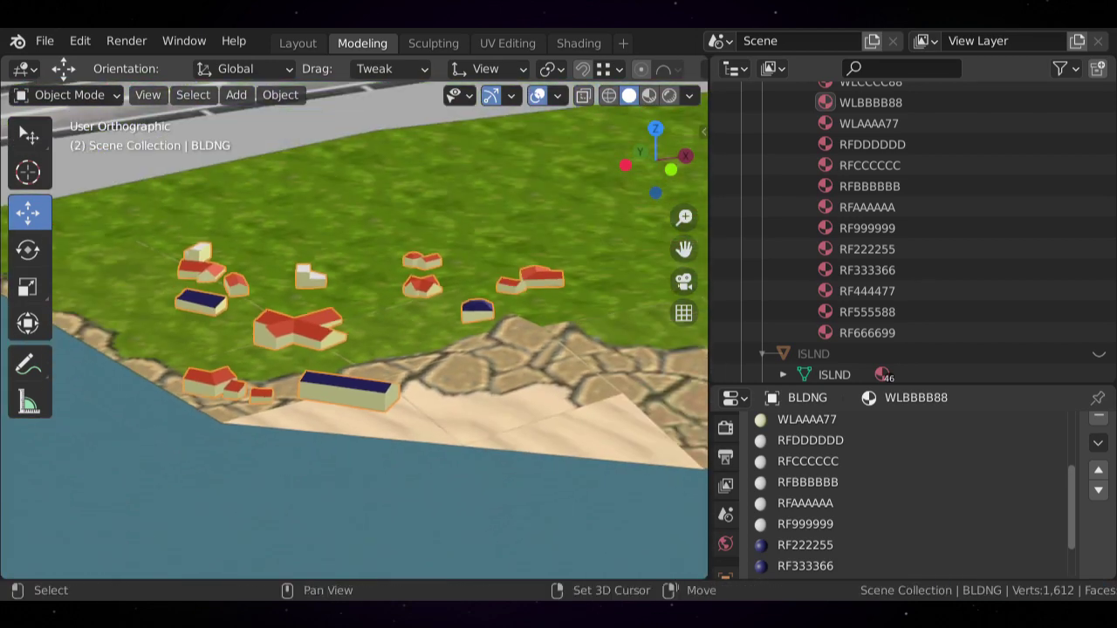
middle_click_drag(418, 314, 286, 349, "shift")
middle_click_drag(332, 296, 405, 356)
middle_click_drag(287, 349, 437, 309, "shift")
scroll(354, 332, "up", 2)
middle_click_drag(349, 301, 331, 358)
scroll(354, 331, "down", 2)
scroll(327, 353, "down", 5)
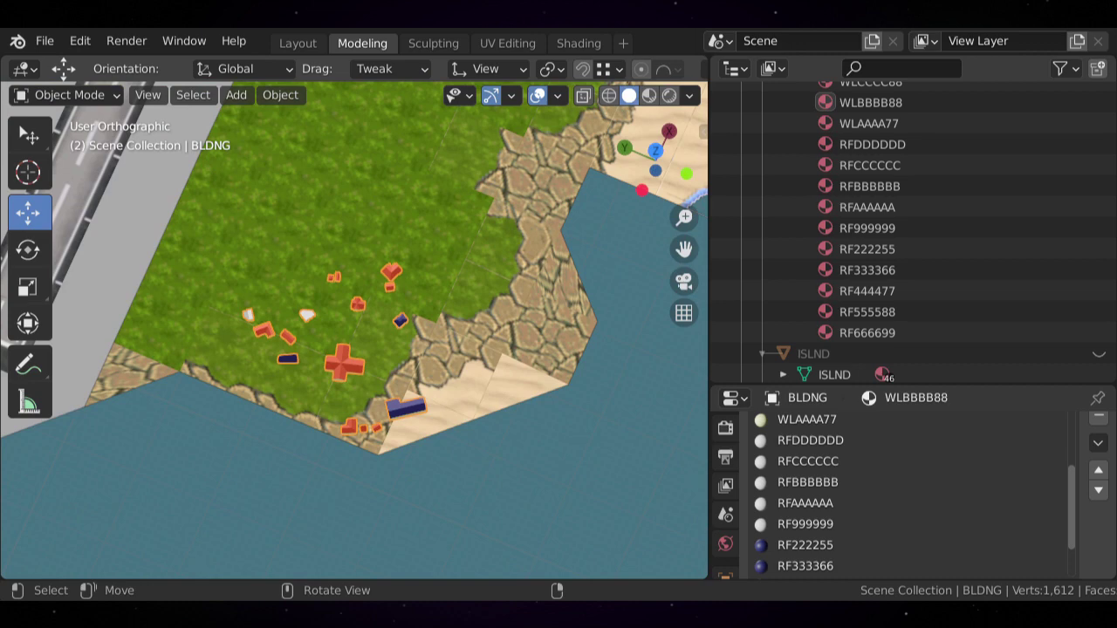
scroll(353, 331, "up", 3)
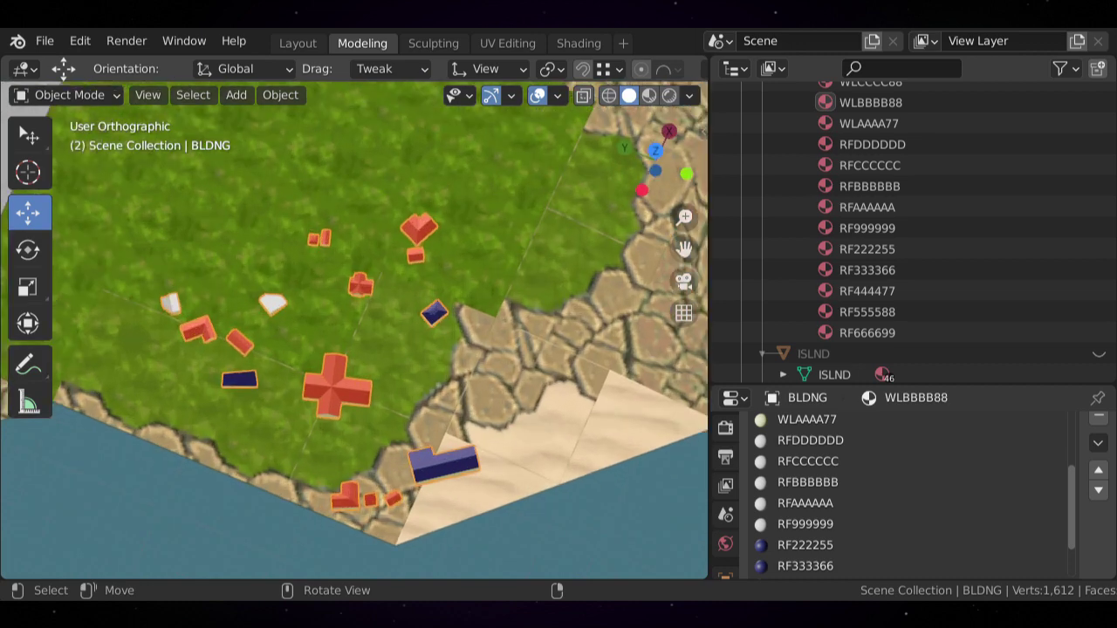
scroll(354, 332, "up", 2)
middle_click_drag(353, 332, 337, 297)
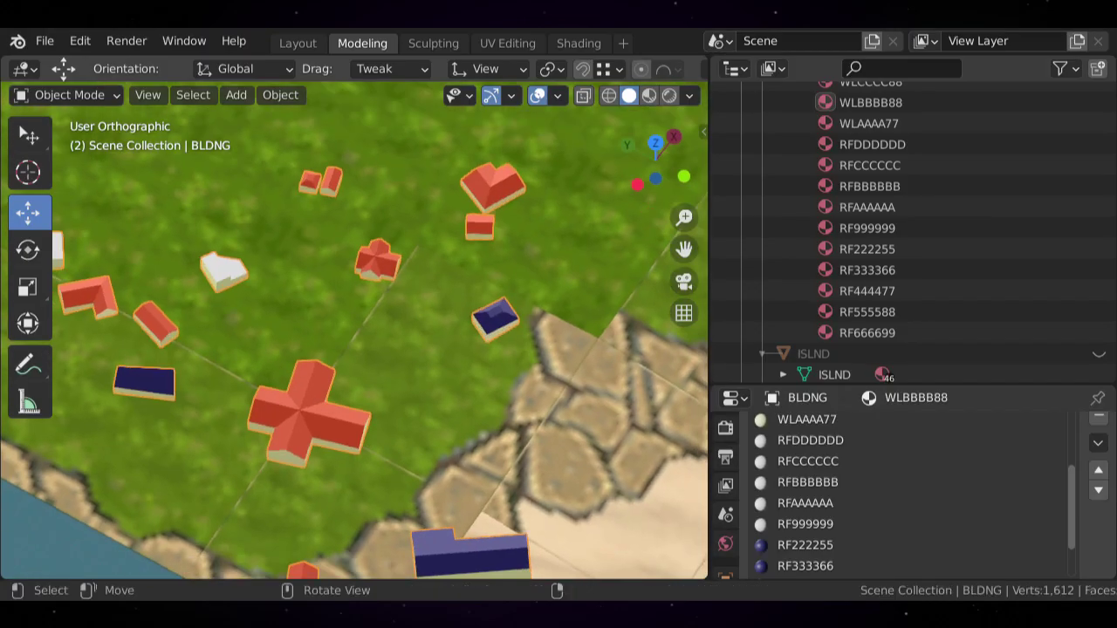
scroll(354, 331, "down", 6)
scroll(353, 331, "up", 2)
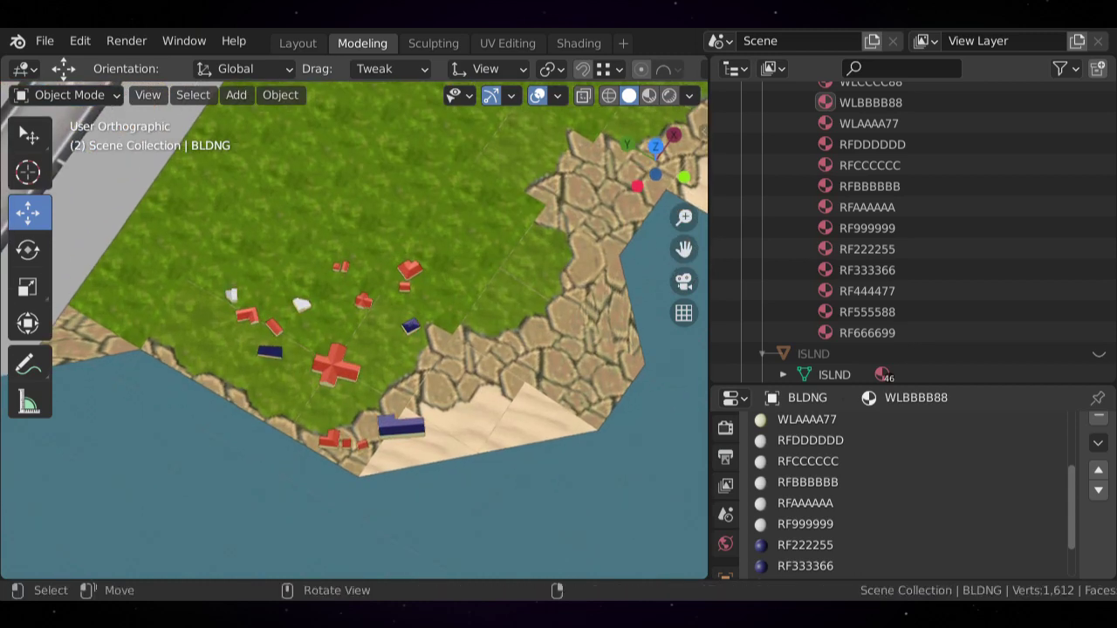
- Examine the settlement's size and layout in relation to the runway and the rest of the island
scroll(353, 331, "up", 5)
middle_click_drag(354, 331, 397, 287)
scroll(353, 332, "down", 11)
scroll(353, 332, "down", 1)
scroll(354, 332, "up", 4)
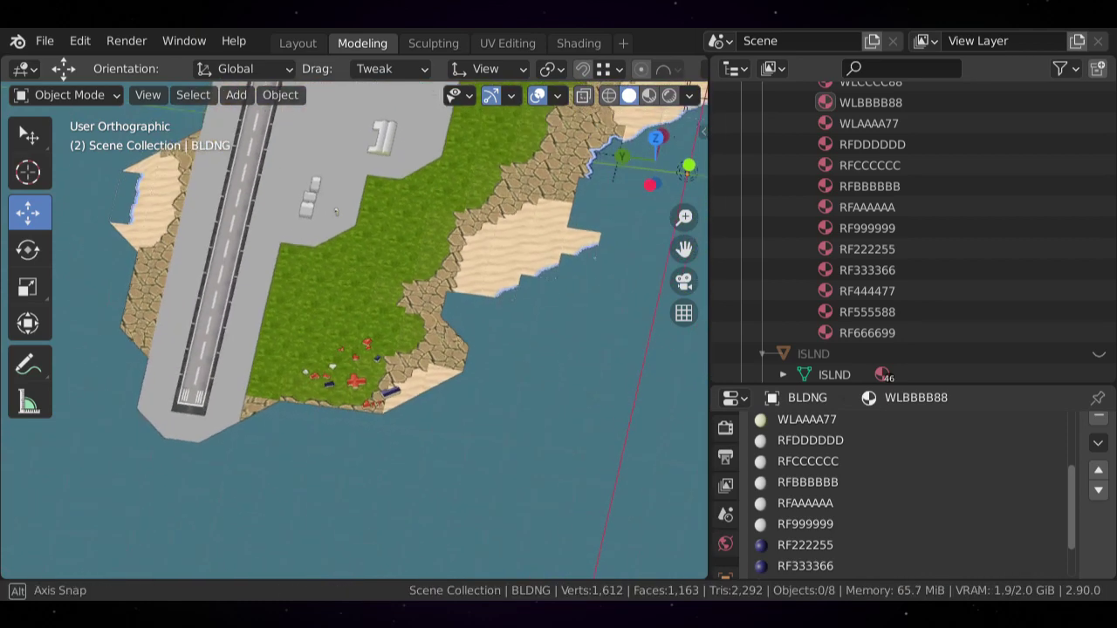
middle_click_drag(336, 211, 336, 212)
scroll(335, 212, "down", 2)
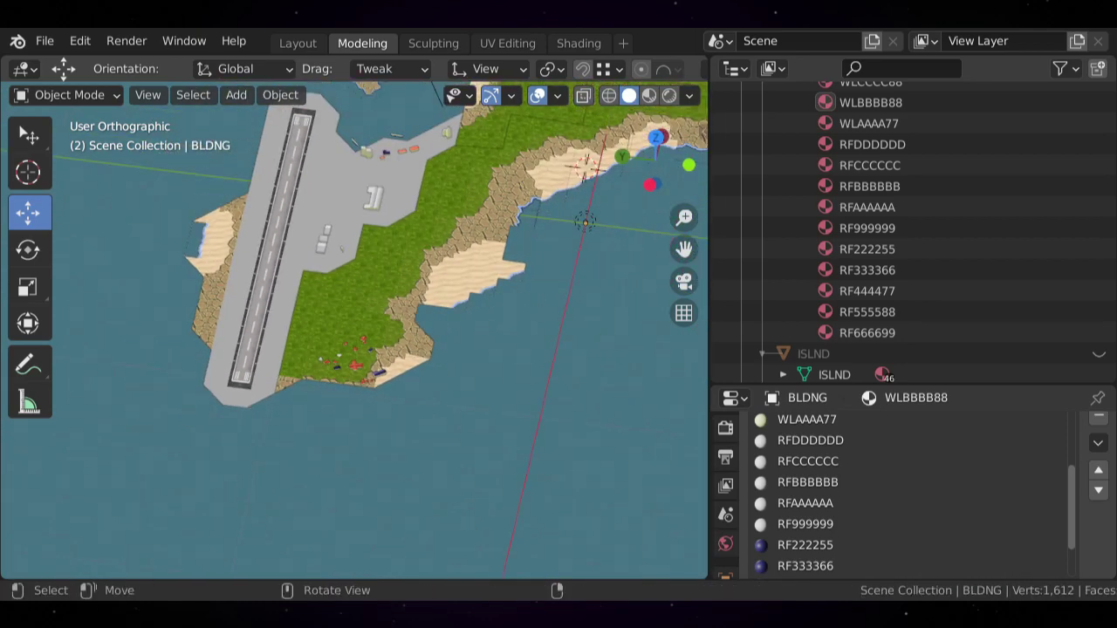
scroll(357, 358, "up", 6)
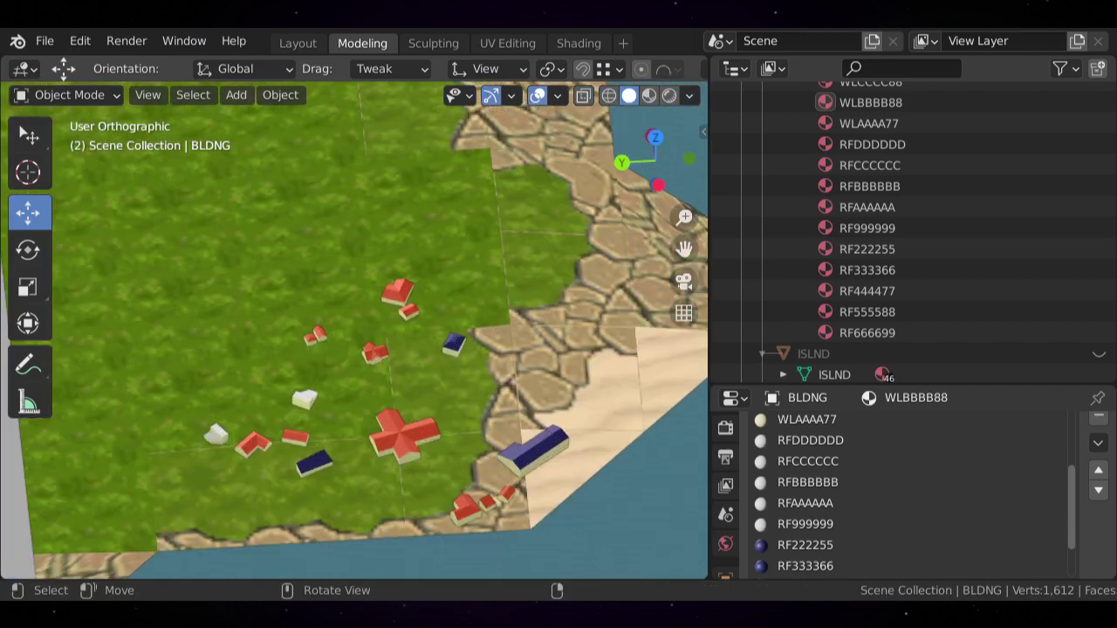
scroll(353, 330, "down", 2)
middle_click_drag(354, 330, 313, 252)
scroll(354, 330, "up", 3)
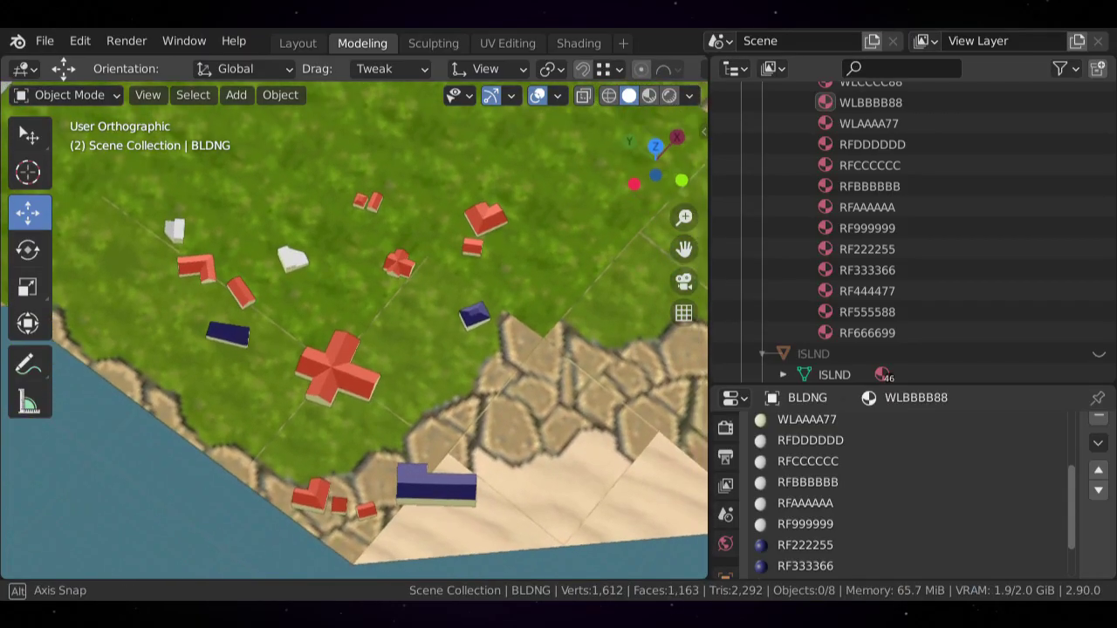
middle_click_drag(393, 349, 363, 388)
scroll(357, 332, "down", 1)
scroll(363, 389, "down", 1)
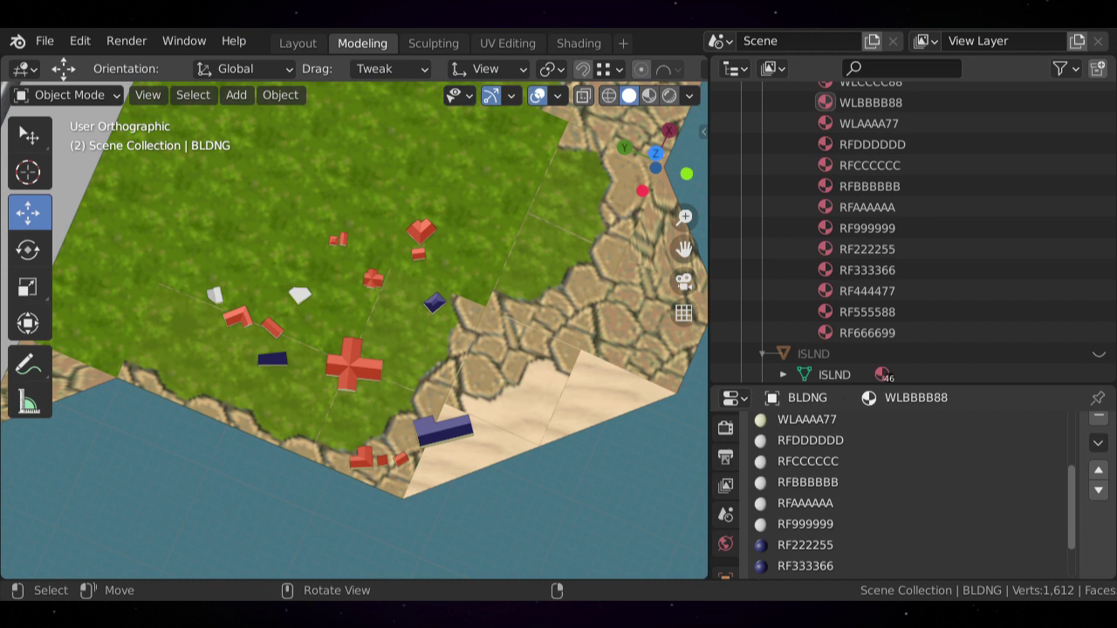
- Select the BLDNG houses object in the settlement and enter Edit Mode on it
scroll(358, 332, "up", 3)
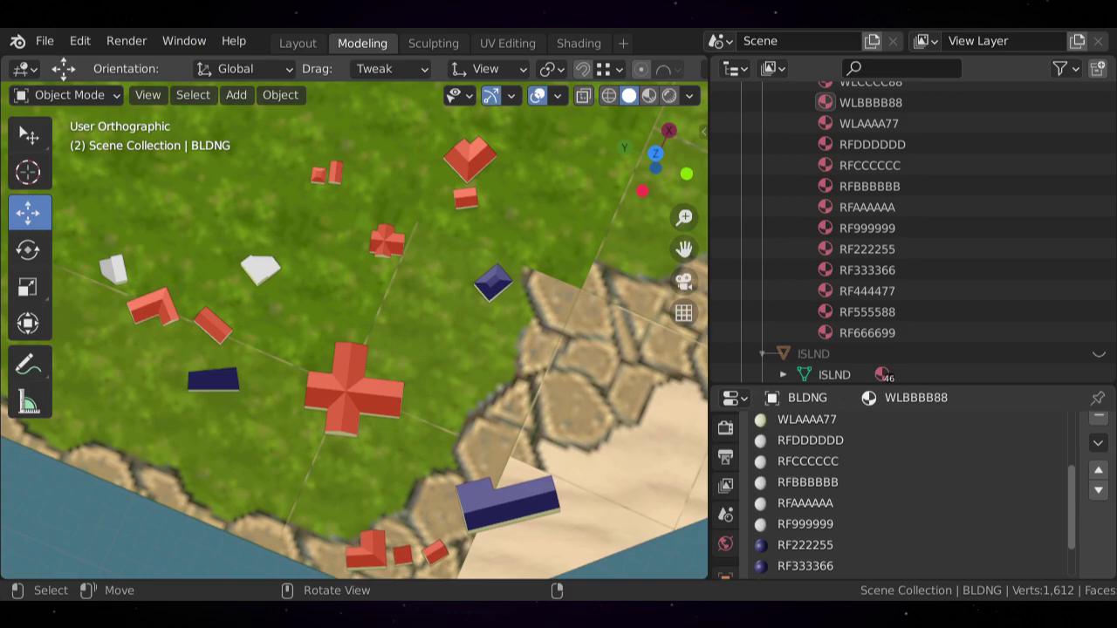
middle_click_drag(358, 331, 343, 268)
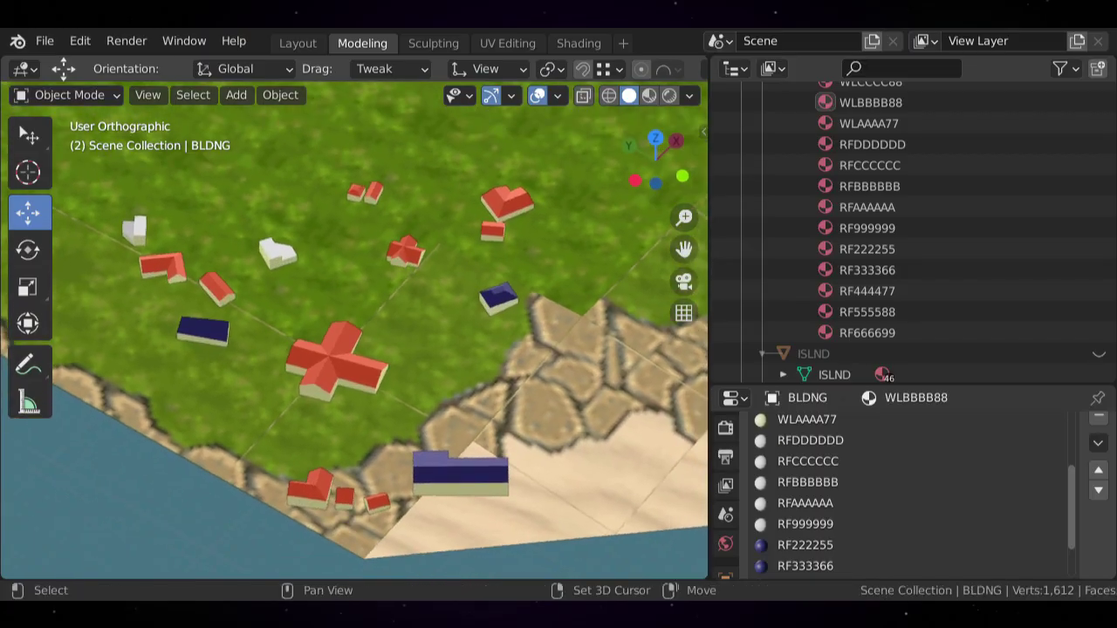
middle_click_drag(358, 331, 307, 326, "shift")
scroll(354, 331, "up", 3)
middle_click_drag(355, 296, 344, 410, "shift")
left_click(228, 488)
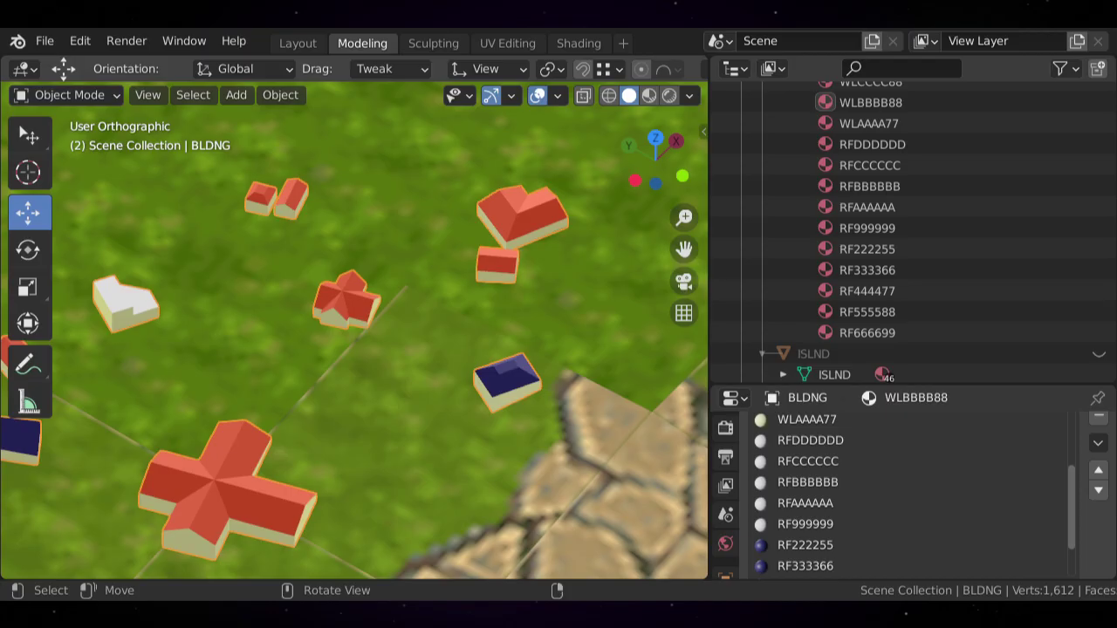
scroll(354, 331, "down", 13)
middle_click_drag(355, 331, 466, 242, "shift")
scroll(354, 331, "up", 4)
scroll(354, 331, "up", 4)
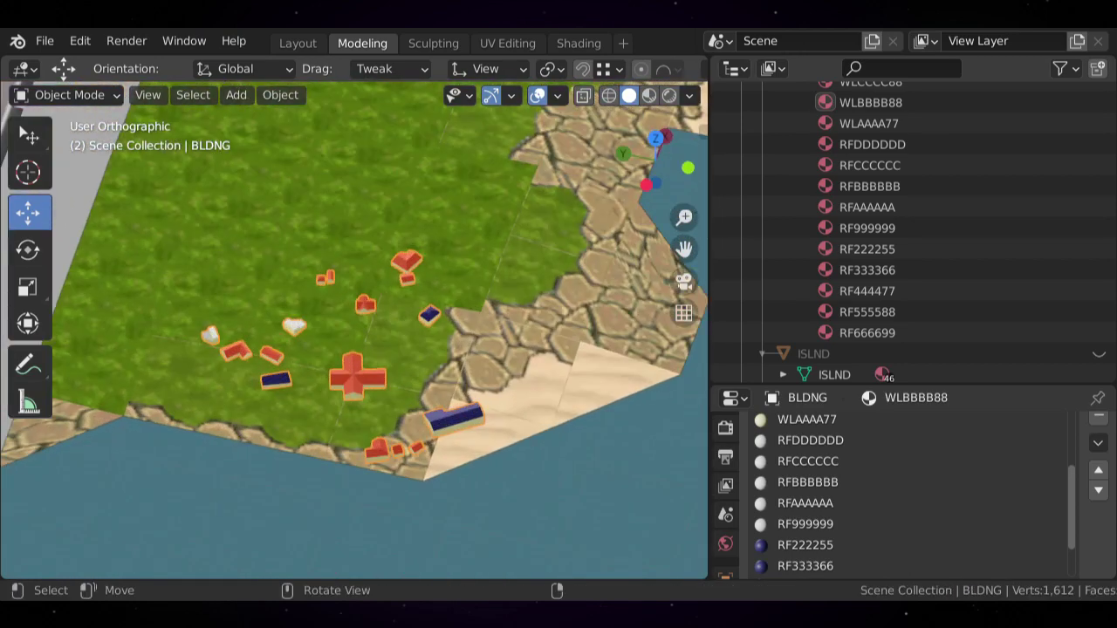
scroll(354, 331, "up", 3)
key("Tab")
middle_click_drag(354, 331, 302, 331)
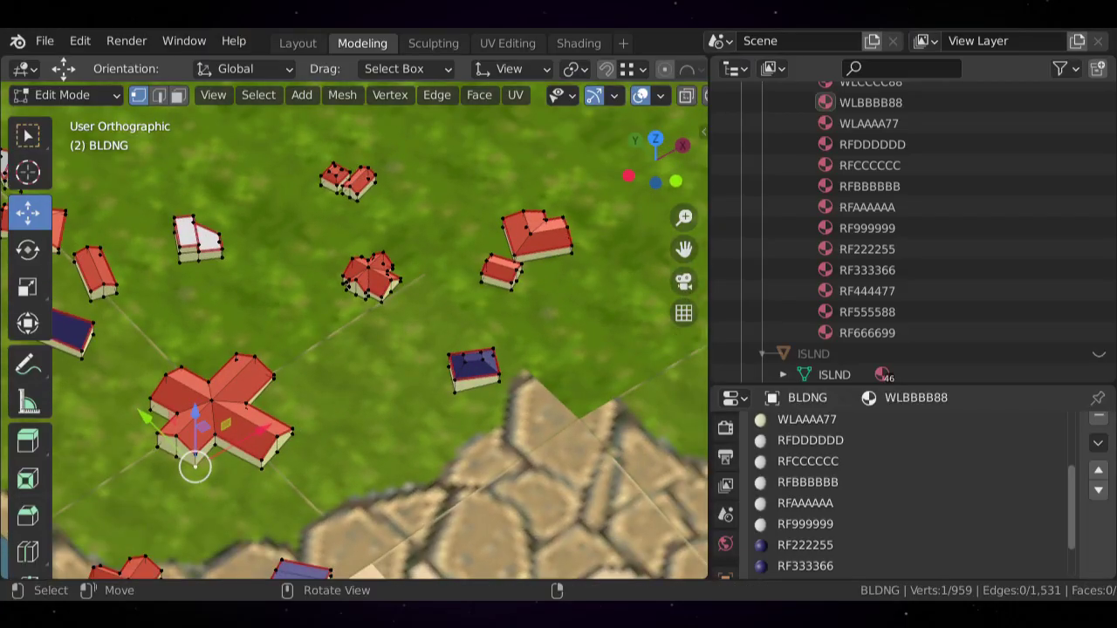
- Delete the roof and wall faces of one wing of the small red-roofed cross-shaped house
scroll(365, 258, "up", 7)
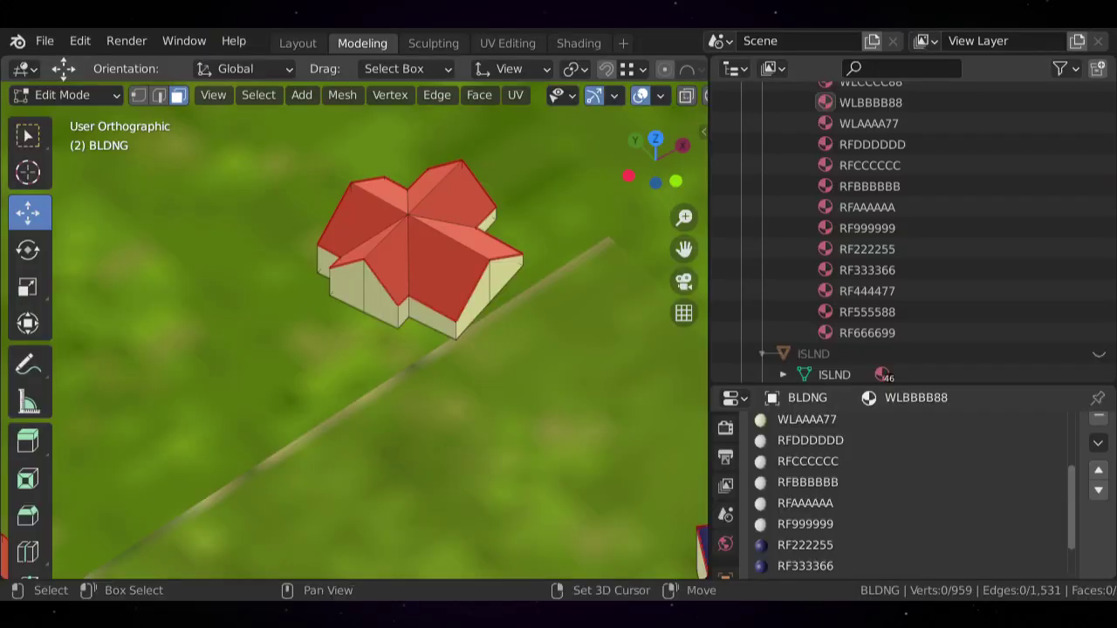
middle_click_drag(407, 215, 348, 333, "shift")
key("a")
key("alt+a")
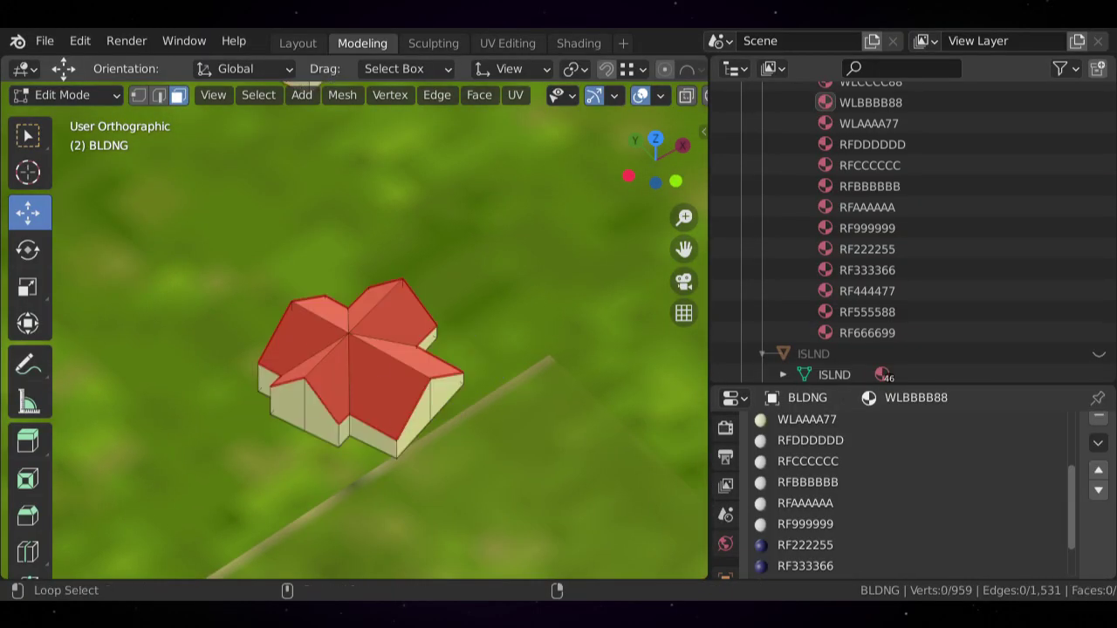
key("x")
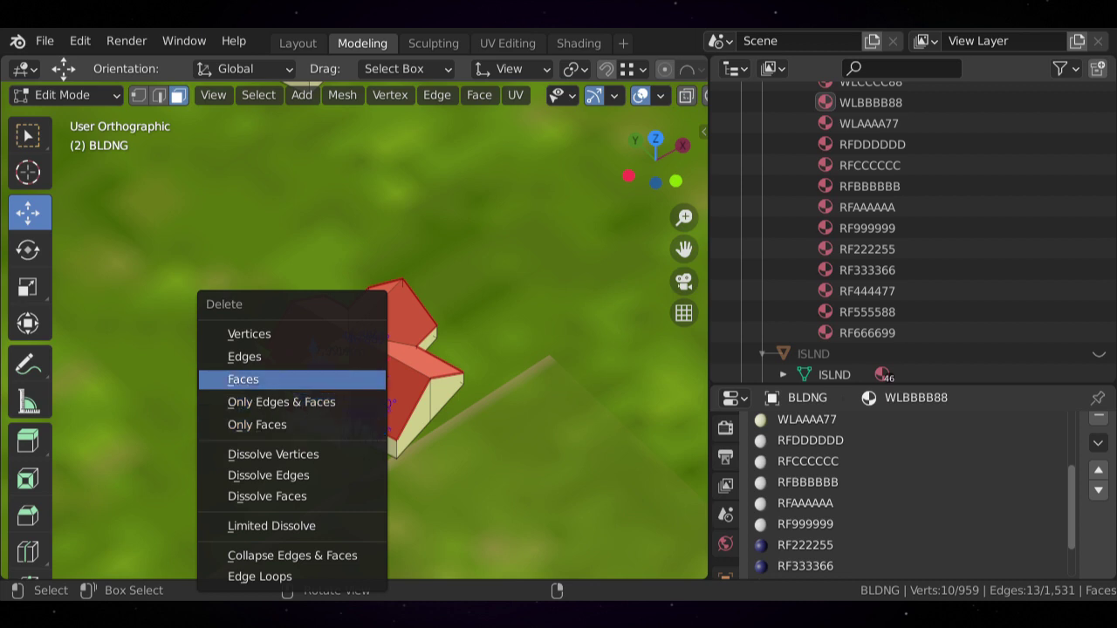
left_click(249, 379)
scroll(349, 384, "up", 2)
left_click(306, 459)
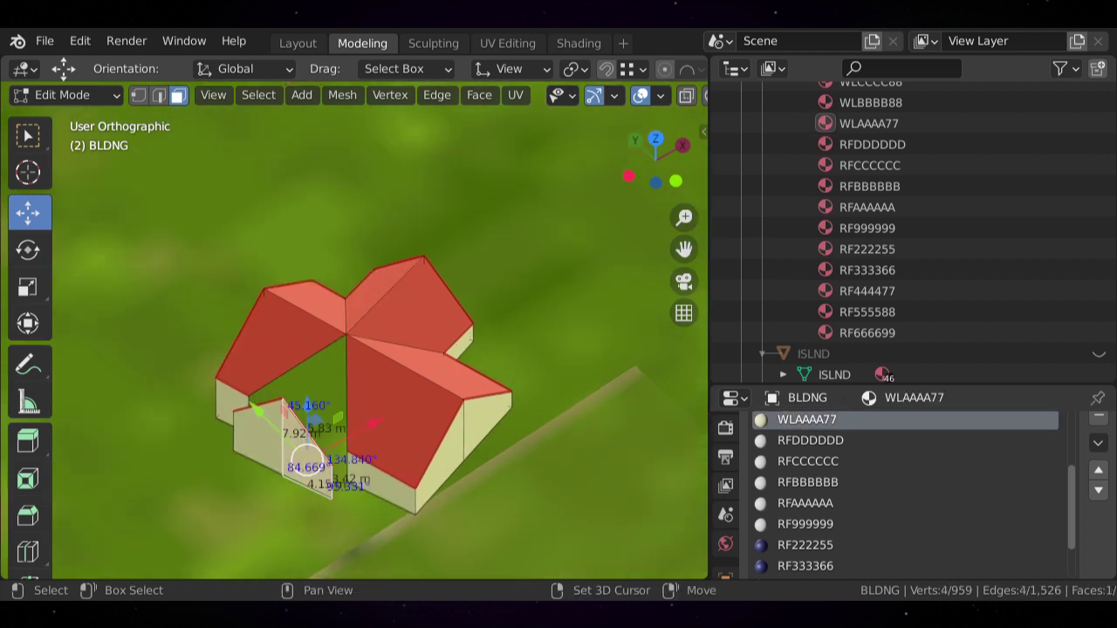
left_click(279, 441, "shift")
key("x")
left_click(249, 380)
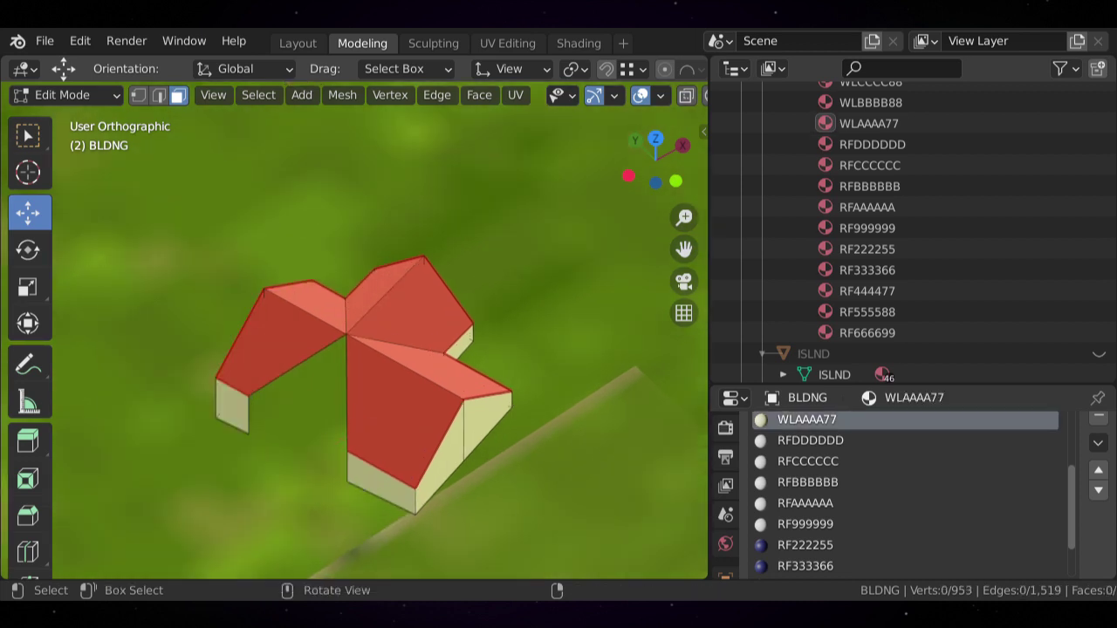
- Delete the roof and wall faces of the opposite wing, leaving only the small house's straight main body
scroll(349, 349, "down", 3)
middle_click_drag(349, 349, 266, 336)
middle_click_drag(234, 294, 266, 557, "shift")
left_click(336, 379)
scroll(266, 556, "up", 1)
scroll(322, 384, "up", 1)
left_click(319, 394, "ctrl")
left_click(388, 419, "ctrl")
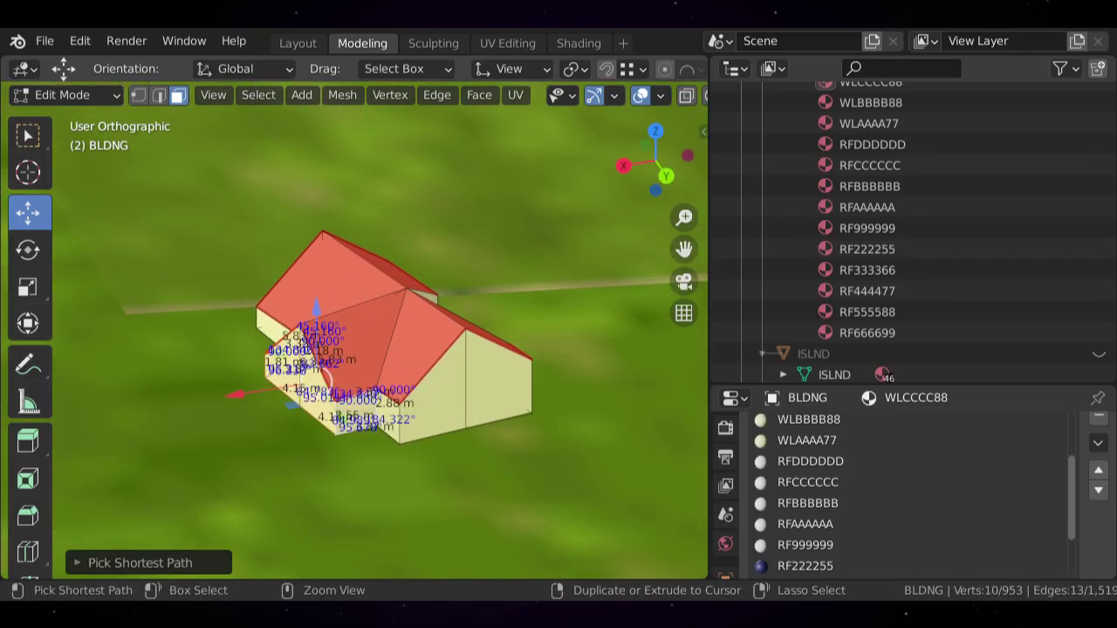
left_click(367, 351, "shift")
middle_click_drag(366, 351, 441, 319)
scroll(436, 297, "up", 2)
left_click(440, 318, "shift")
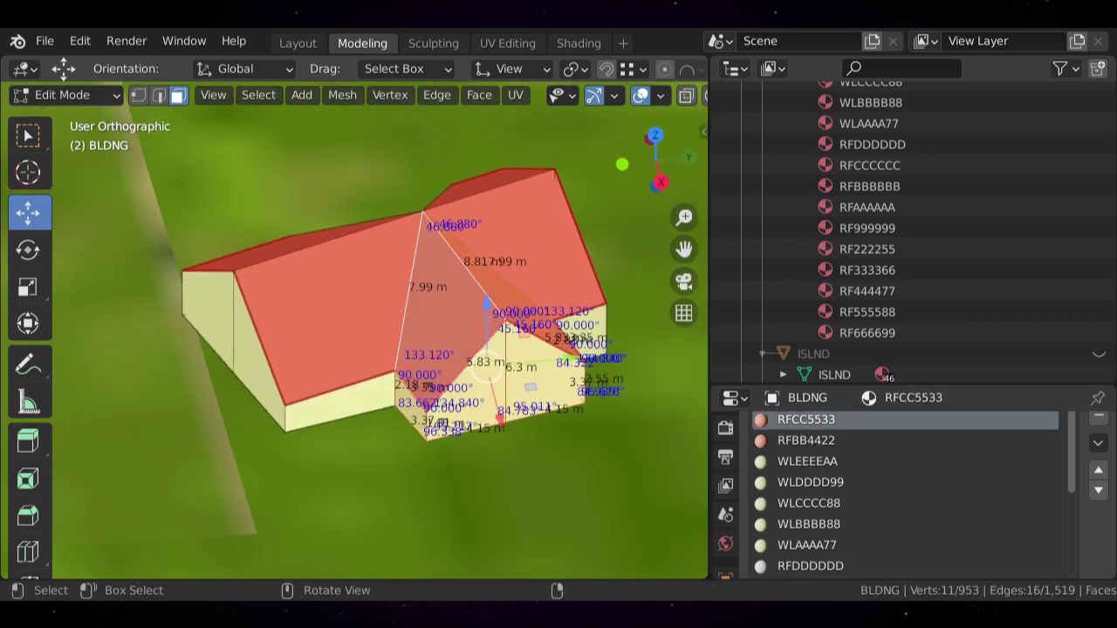
key("x")
scroll(341, 351, "down", 8)
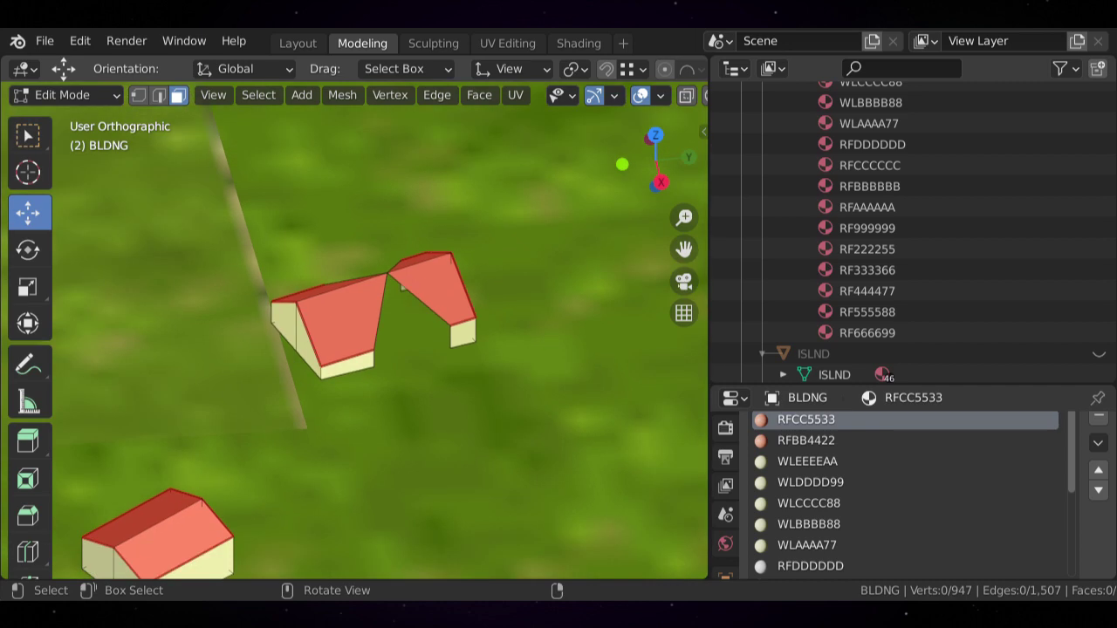
- Fill the triangular roof gap on one long side of the house from its two slanted roof edges
mouse_move(341, 351)
middle_mouse_down()
mouse_move(292, 299)
mouse_move(238, 293)
mouse_move(367, 341)
mouse_move(357, 364)
middle_mouse_up()
scroll(366, 340, "up", 2)
middle_click_drag(357, 365, 474, 340)
scroll(354, 332, "up", 4)
middle_click_drag(354, 332, 449, 327, "shift")
middle_click_drag(393, 379, 443, 358, "shift")
scroll(349, 327, "up", 4)
left_click(158, 95)
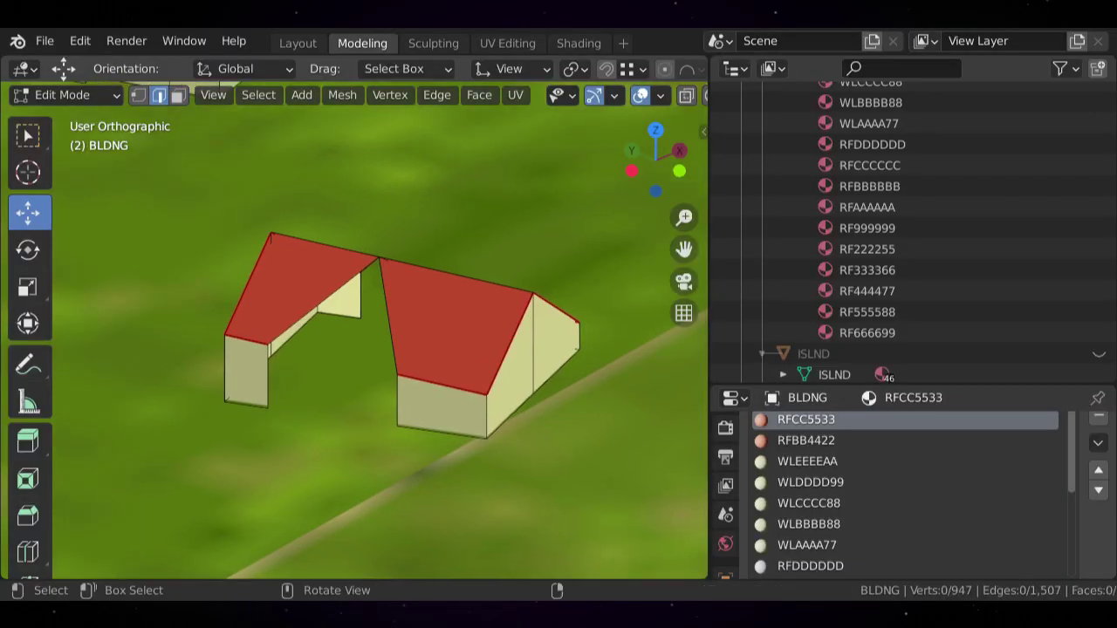
left_click(388, 315, "shift")
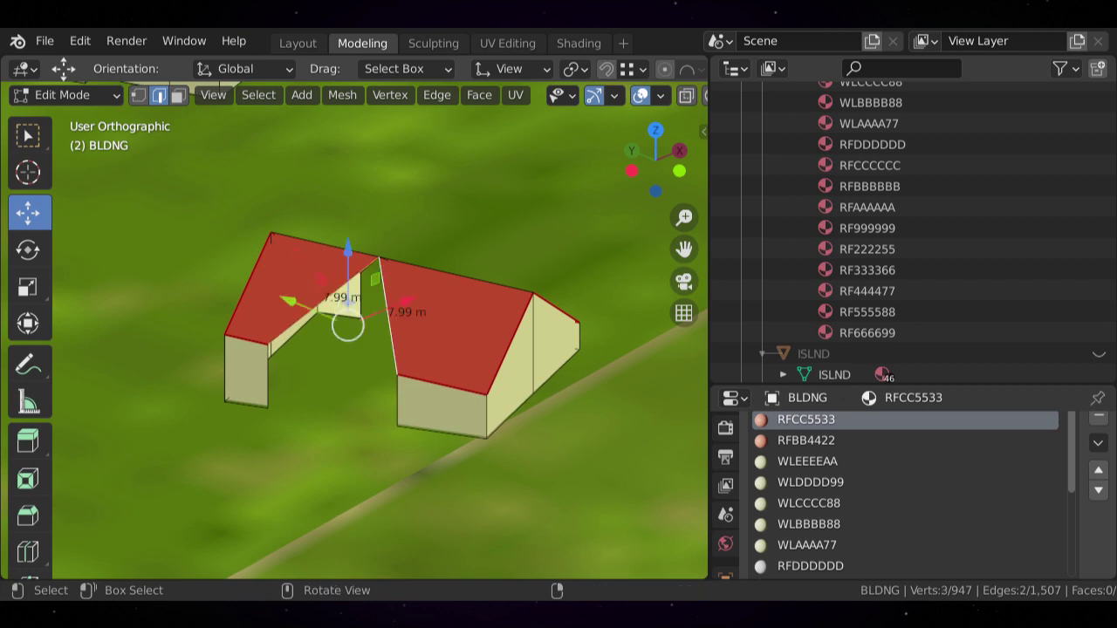
key("f")
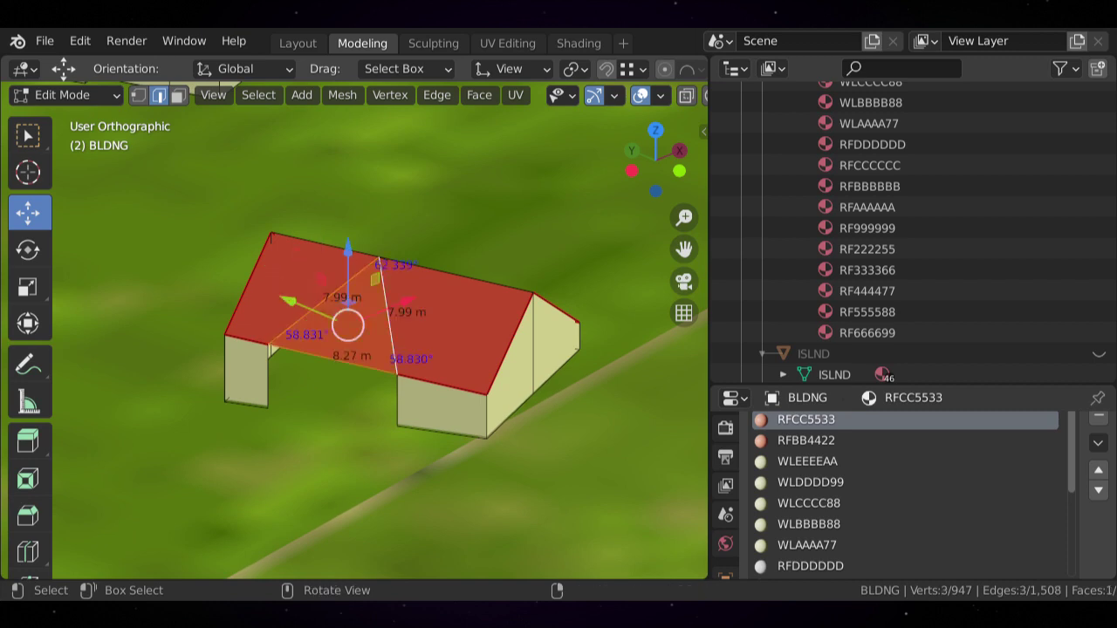
- Fill the wall gap below the new roof triangle between its two upright wall edges
left_click(268, 377)
left_click(397, 401, "shift")
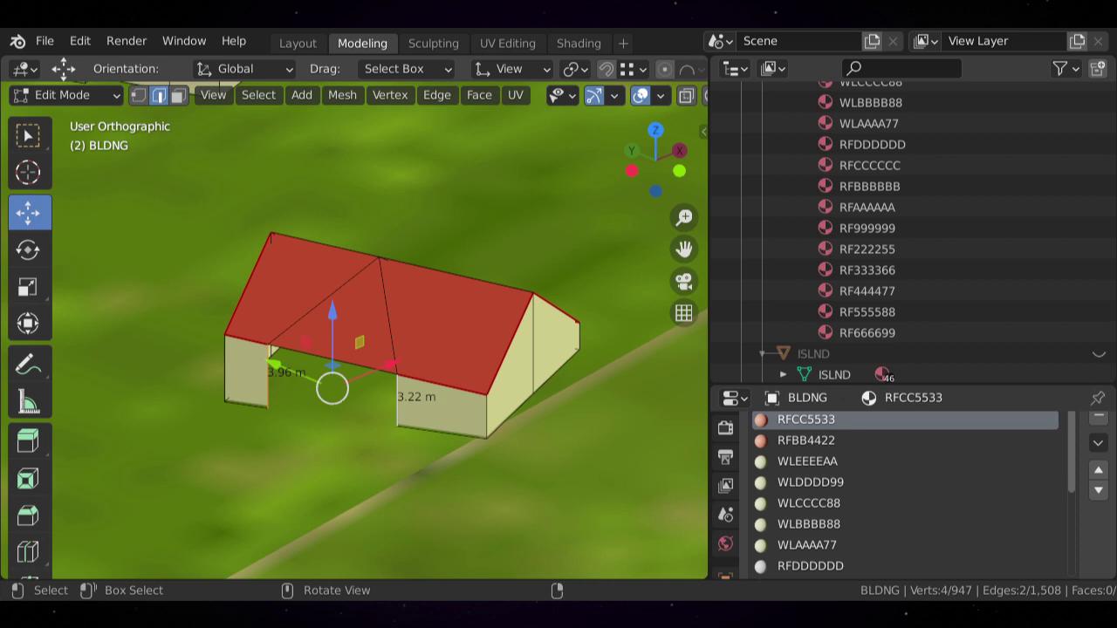
key("f")
key("alt+a")
- Mark the new eave edge between the filled roof triangle and wall as a seam
scroll(353, 349, "up", 4)
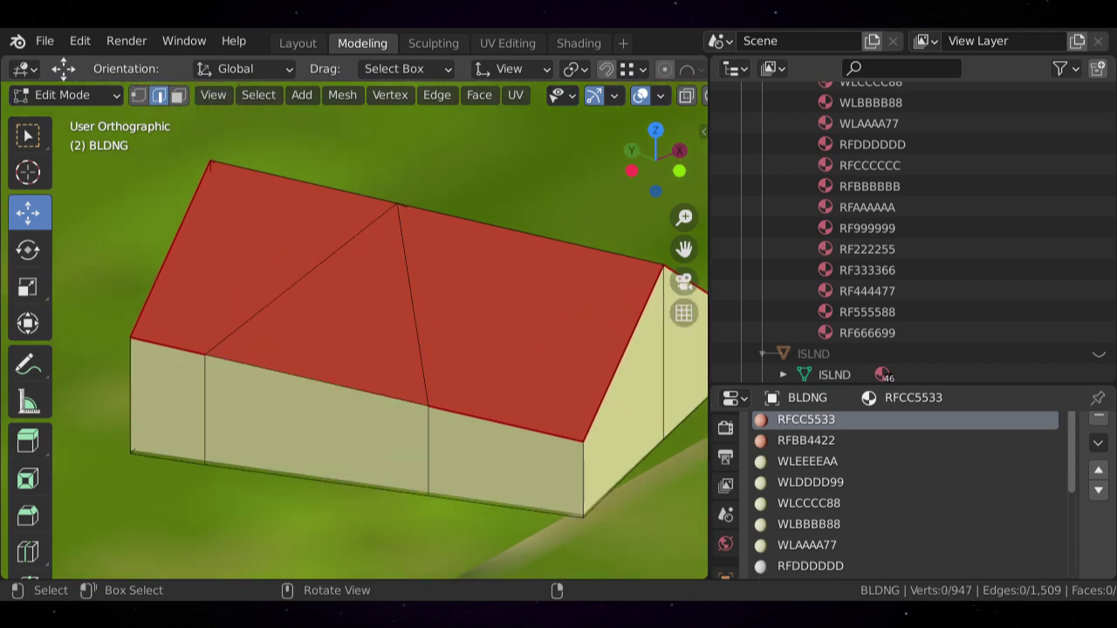
key("ctrl+e")
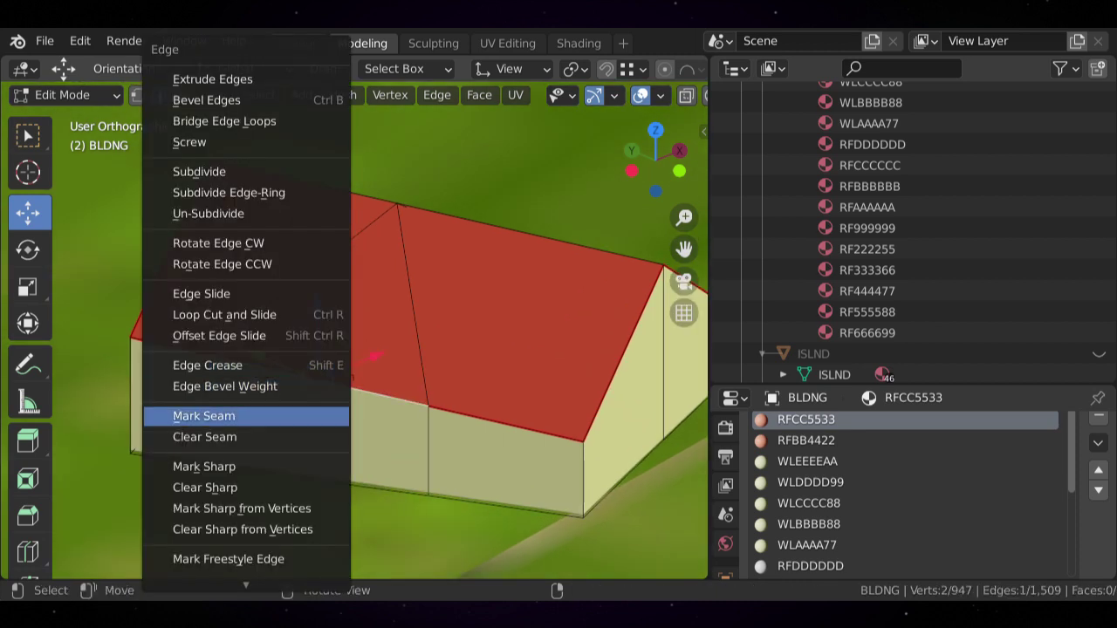
left_click(317, 414)
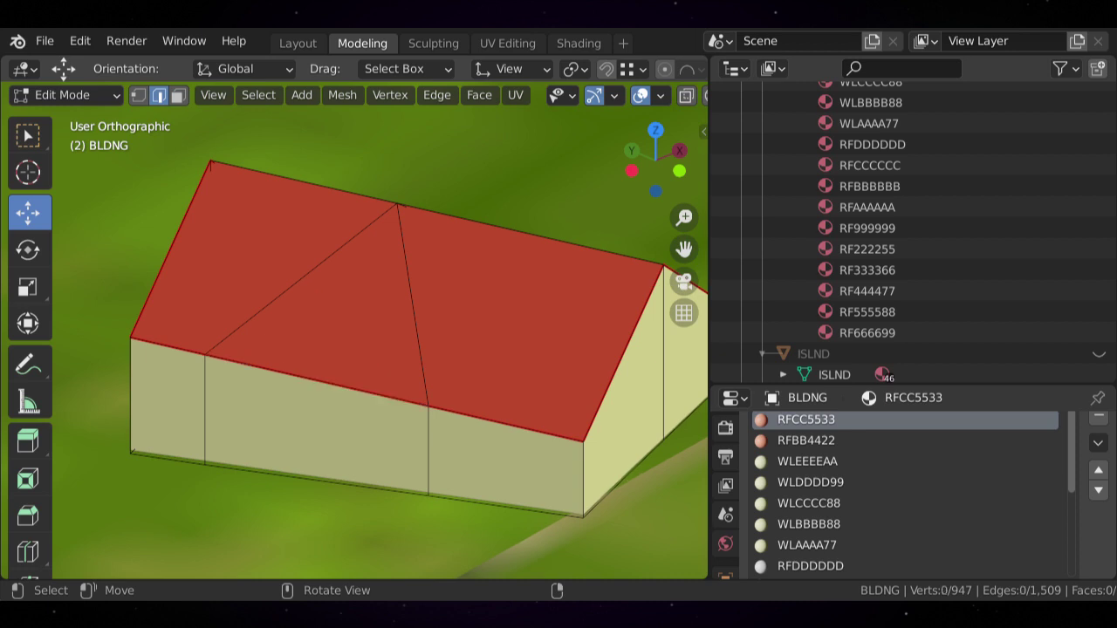
scroll(354, 349, "down", 1)
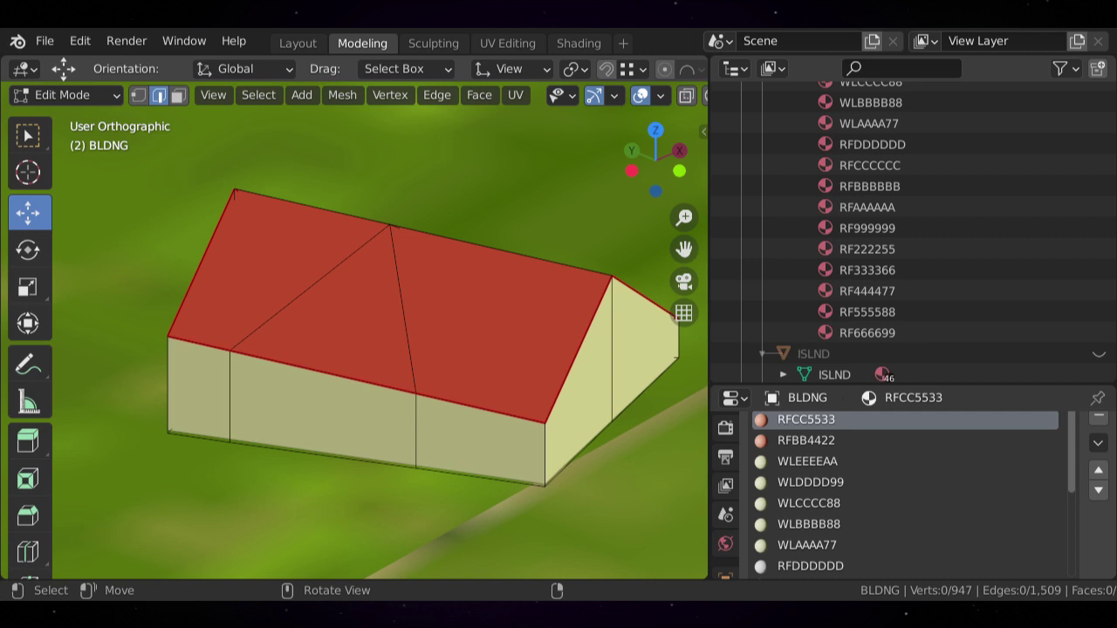
scroll(353, 331, "up", 1)
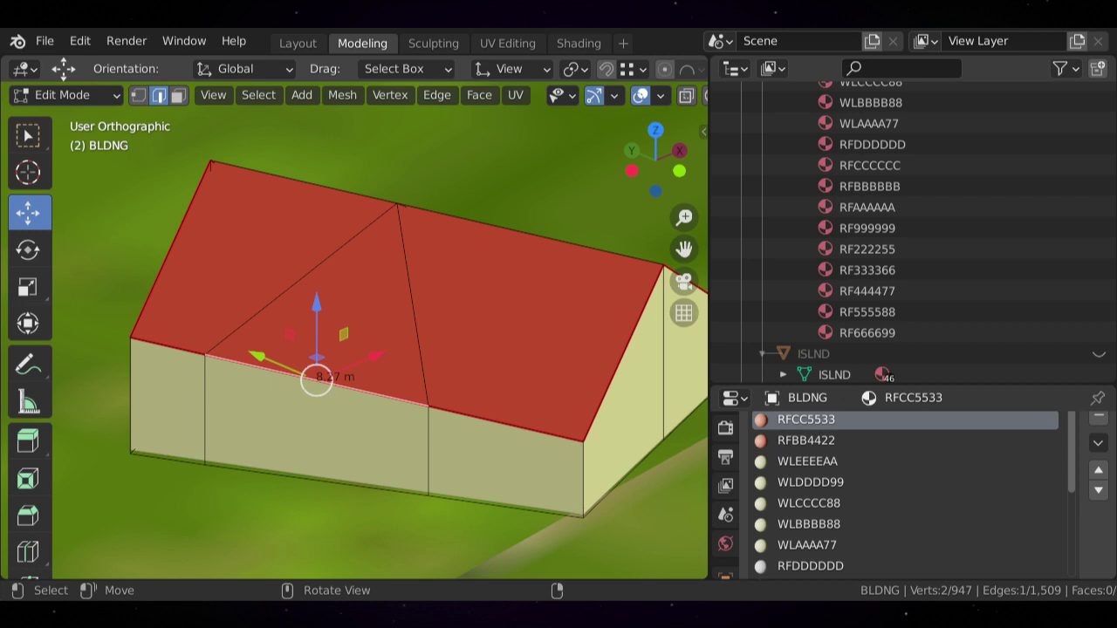
key("ctrl+e")
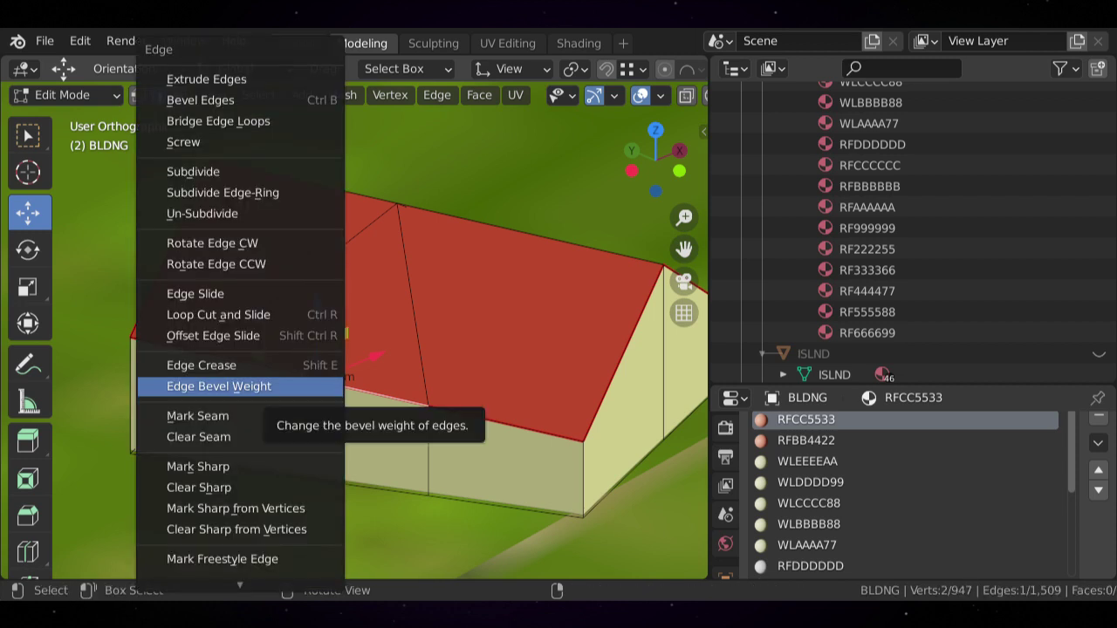
left_click(262, 415)
scroll(354, 331, "down", 1)
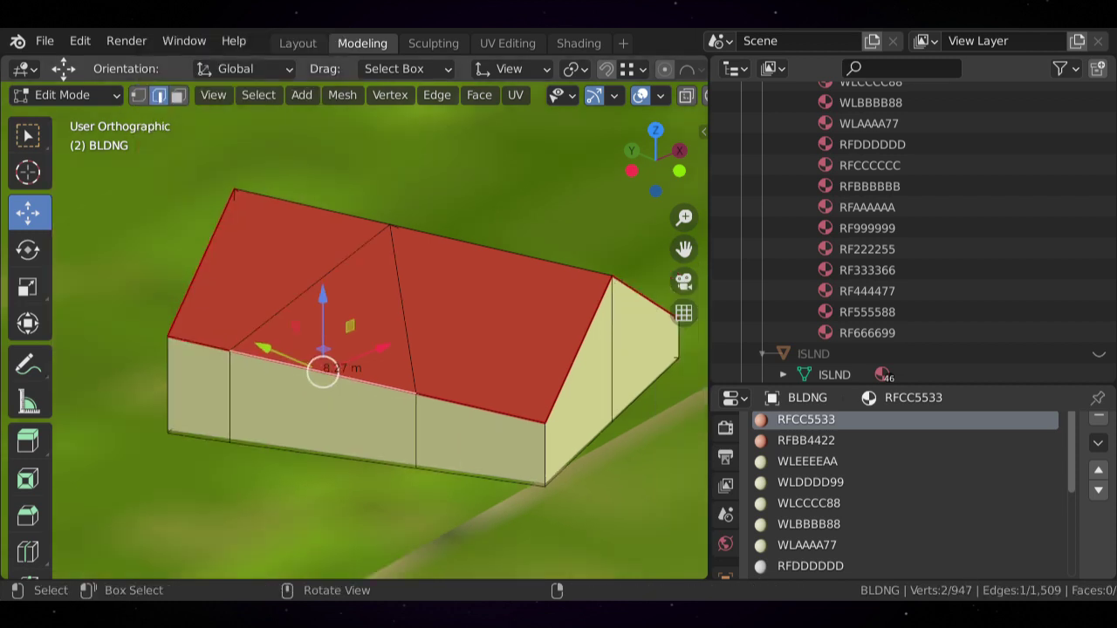
key("alt+a")
- Fill the wall gap on the house's opposite long side between its two upright wall edges
scroll(353, 332, "down", 2)
middle_click_drag(453, 341, 235, 351)
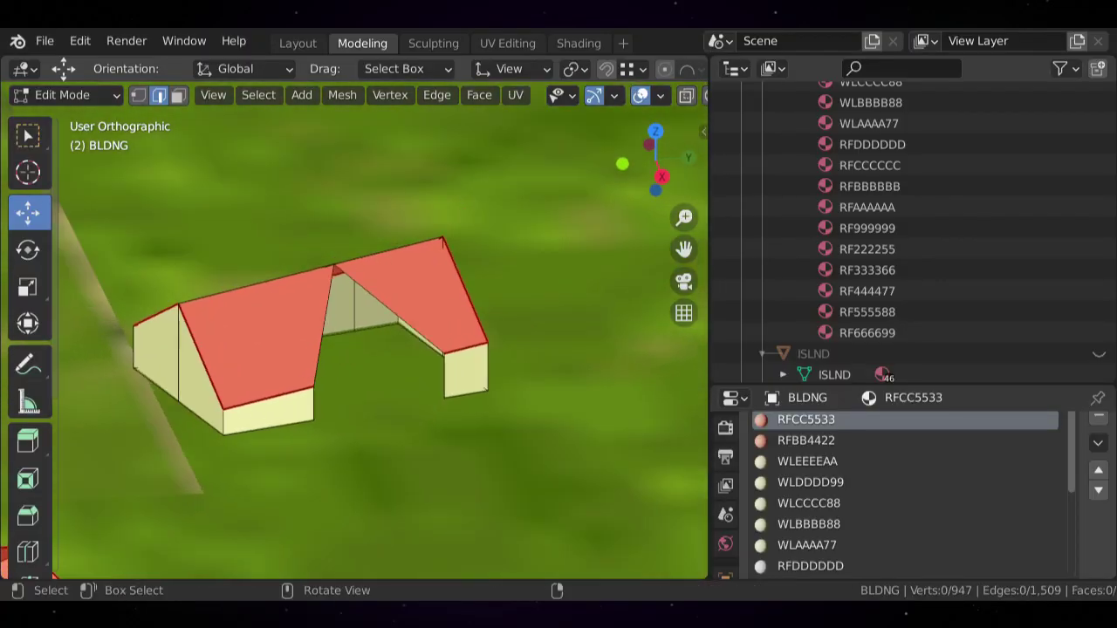
scroll(353, 332, "up", 1)
left_click(463, 383, "shift")
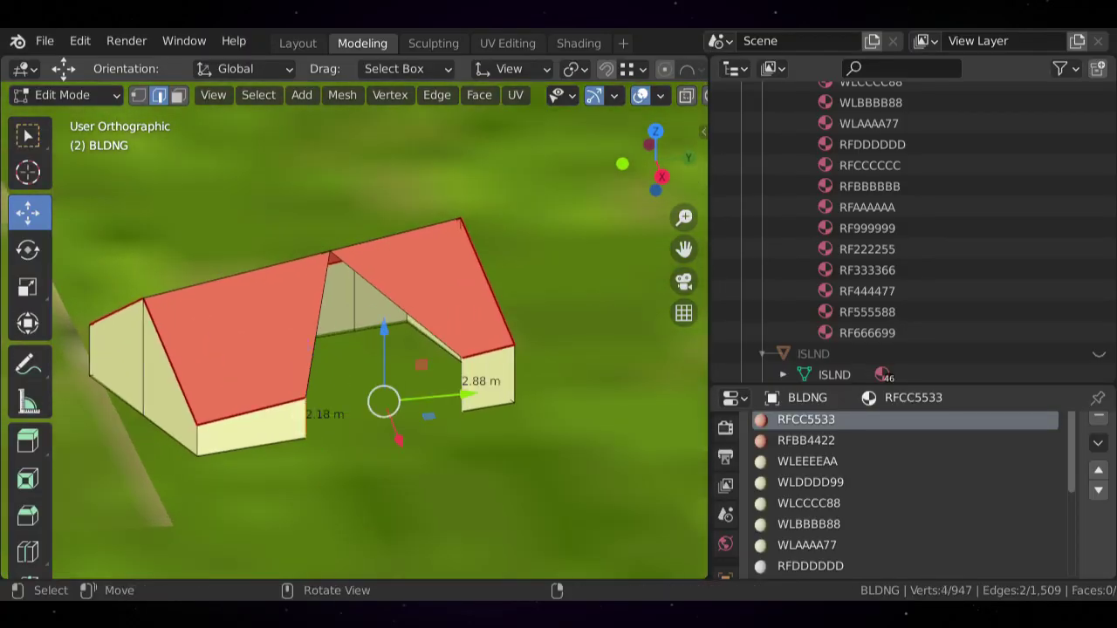
key("ctrl+e")
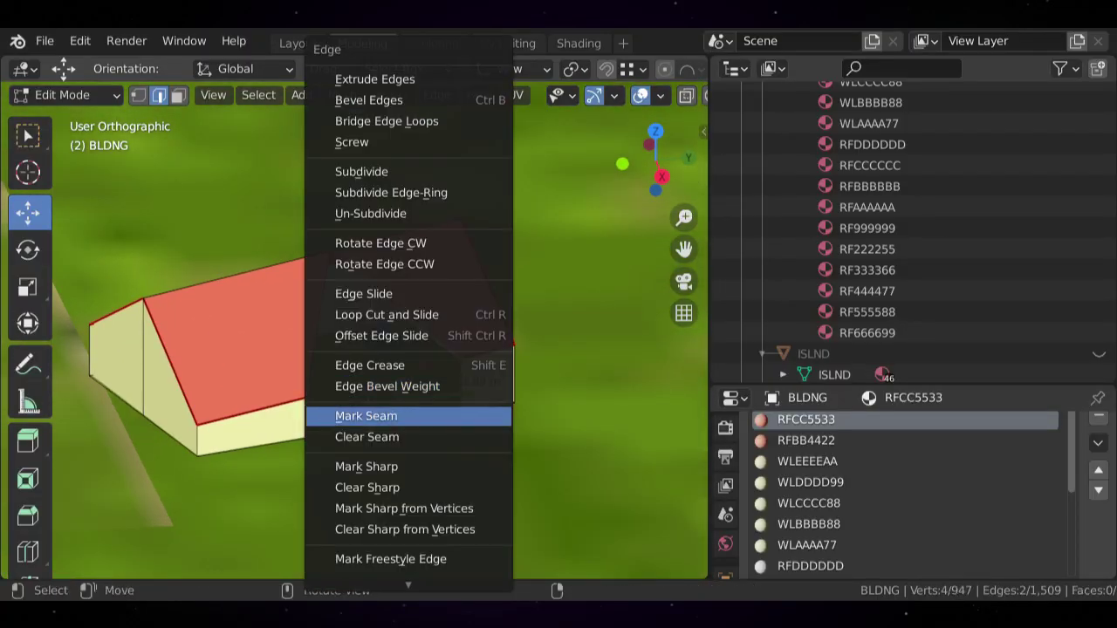
left_click(384, 415)
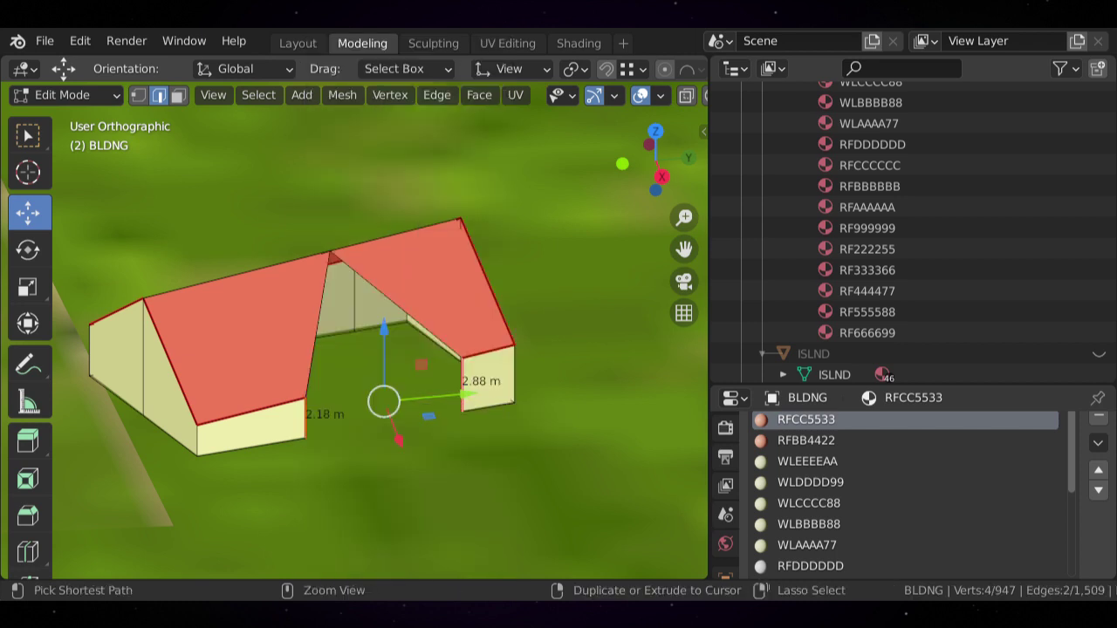
key("f")
scroll(384, 401, "up", 2)
key("alt+a")
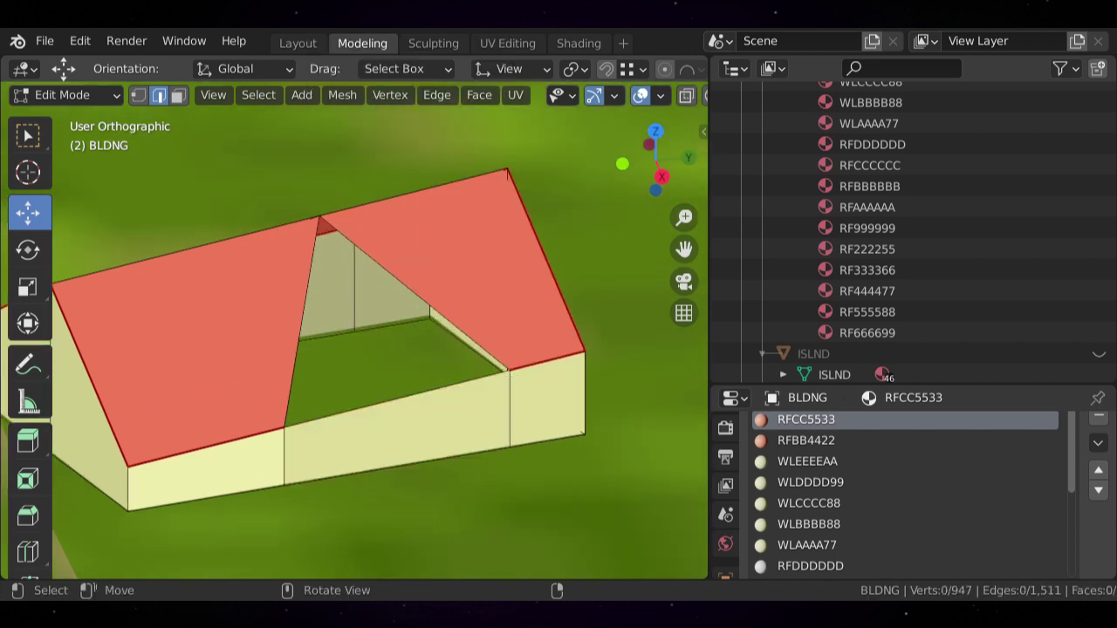
- Mark the new wall's top edge as a seam and fill the triangular roof gap above it
key("ctrl+e")
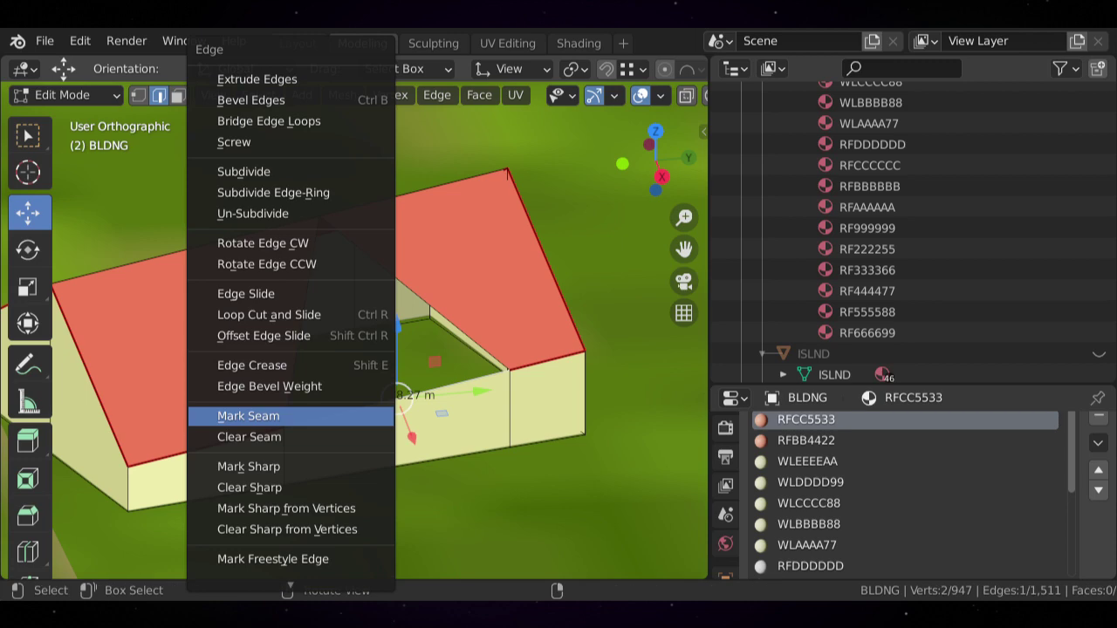
left_click(384, 413)
left_click(401, 284, "shift")
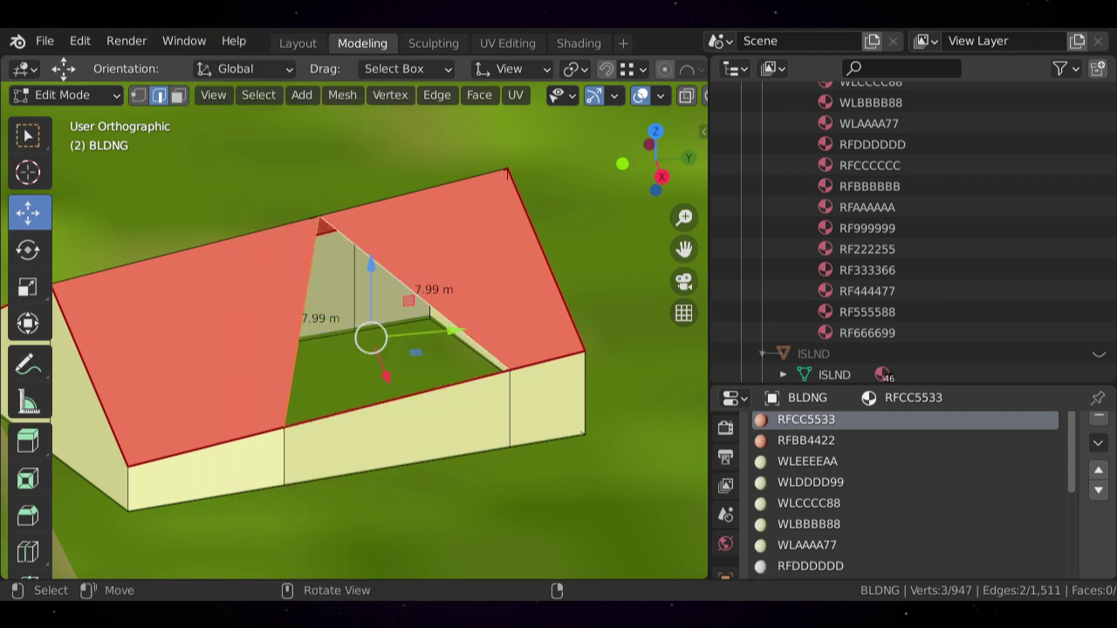
key("f")
key("alt+a")
- Dissolve the leftover dividing edges across the roof and long walls on both sides of the house
scroll(401, 283, "down", 2)
middle_click_drag(331, 323, 465, 339)
middle_click_drag(349, 341, 437, 327)
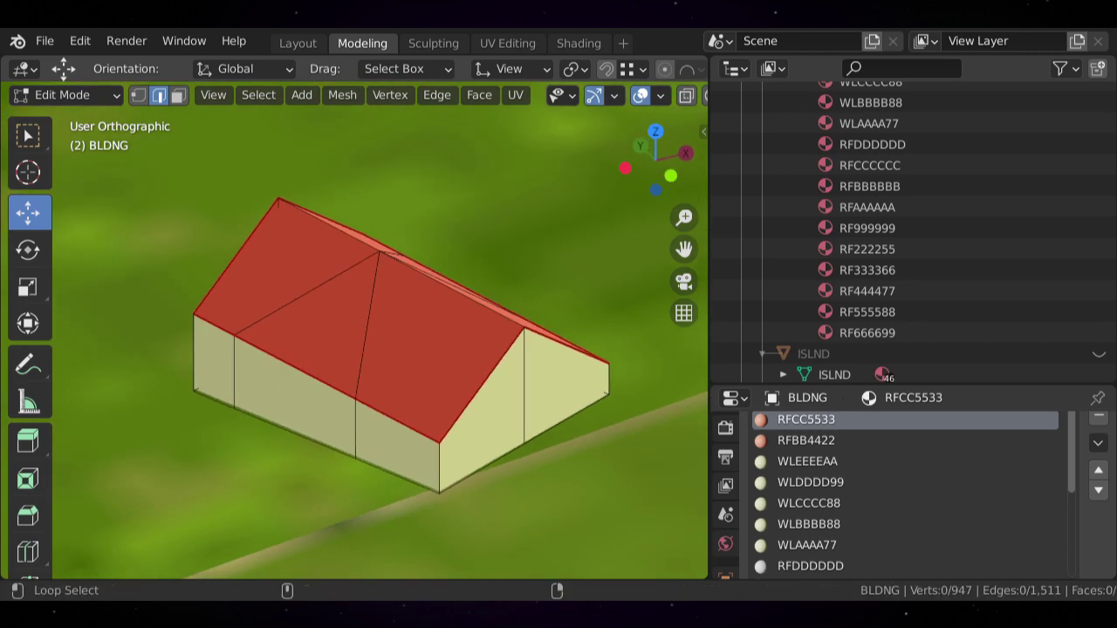
left_click(308, 293, "alt+shift")
middle_click_drag(375, 306, 223, 314)
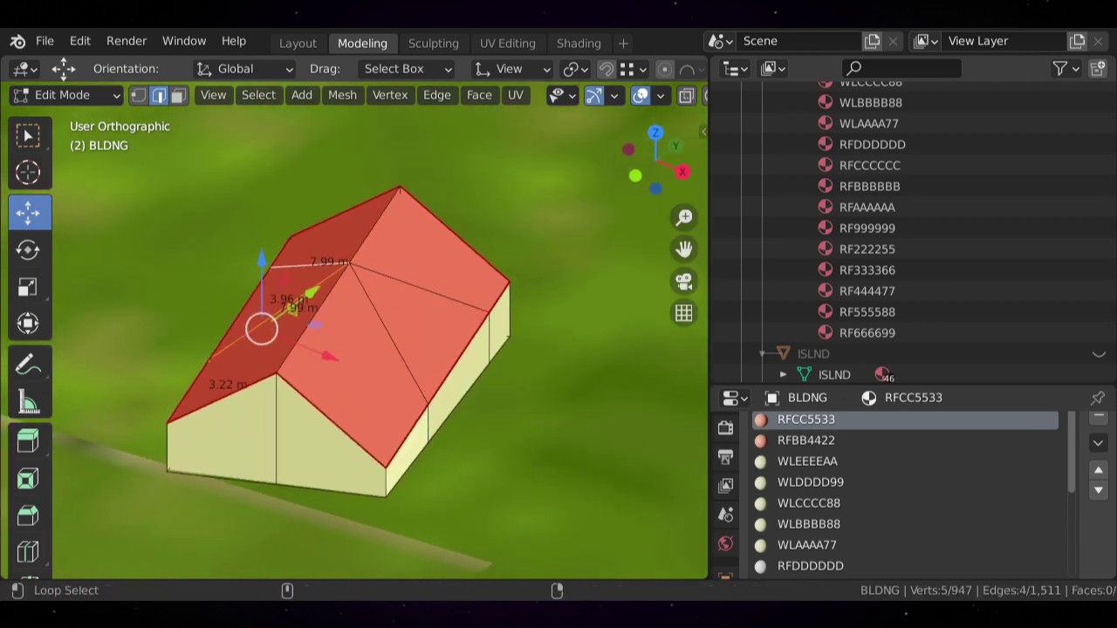
left_click(390, 334, "alt+shift")
key("x")
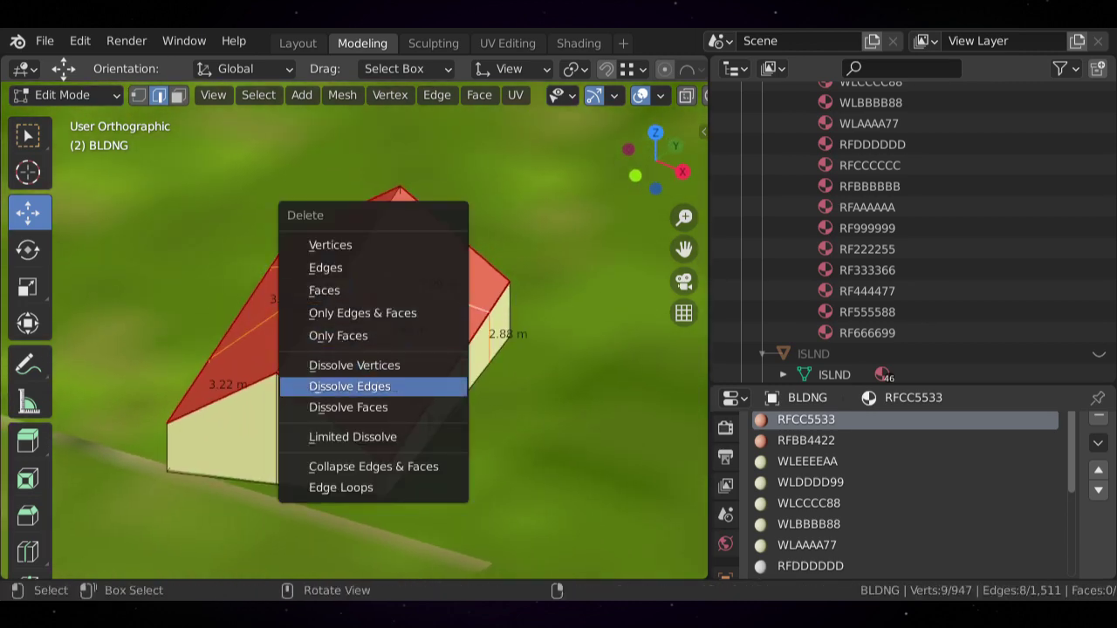
left_click(349, 387)
scroll(354, 329, "down", 3)
middle_click_drag(296, 330, 432, 330)
scroll(353, 330, "down", 8)
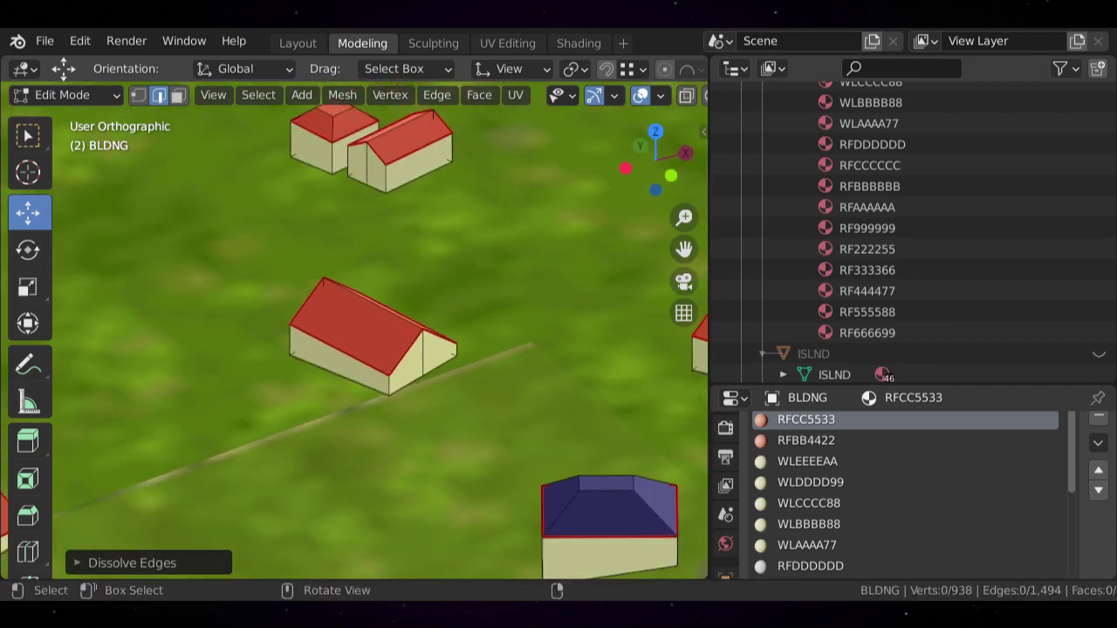
- Delete the small red-roofed house standing between the L-shaped house and the gabled hut on the rocky shore
key("Tab")
scroll(354, 330, "down", 3)
middle_click_drag(297, 305, 422, 355)
scroll(353, 330, "down", 2)
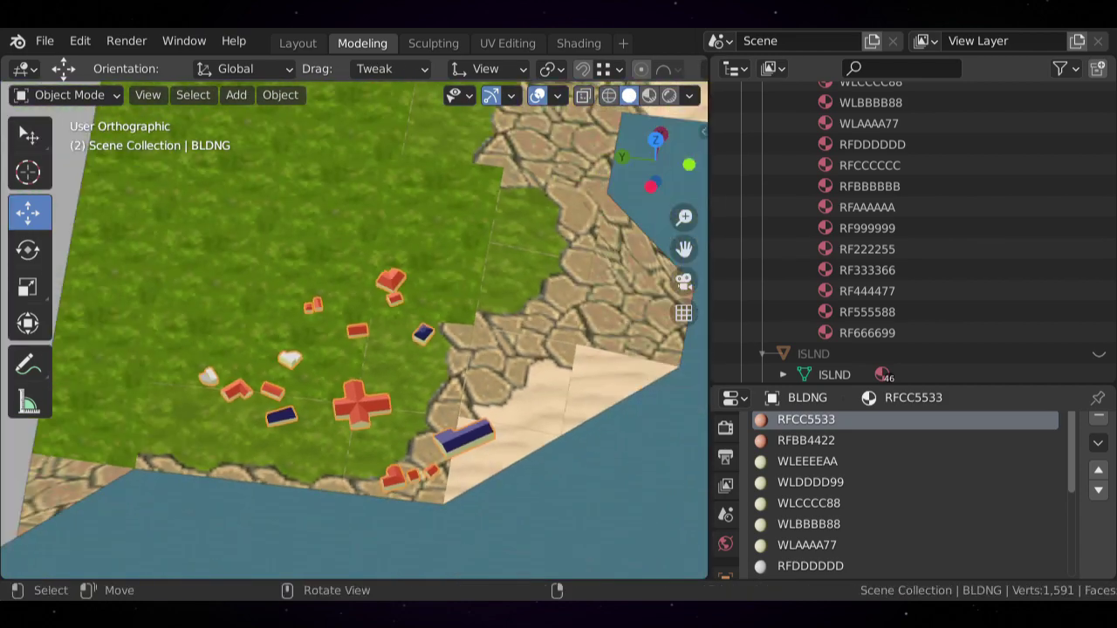
middle_click_drag(354, 332, 372, 386)
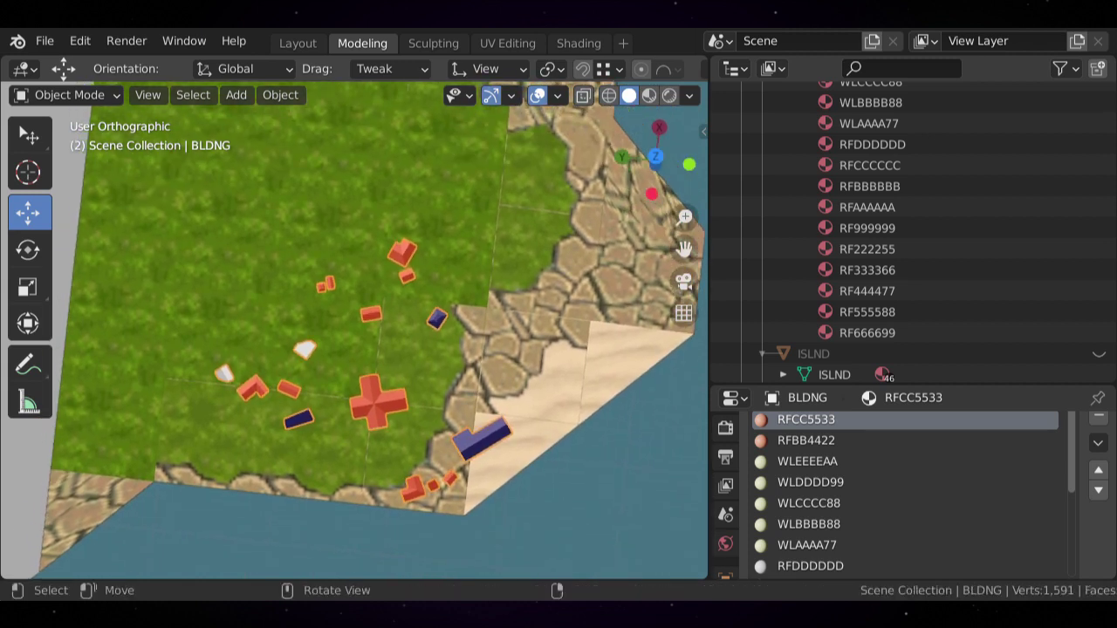
middle_click_drag(423, 537, 394, 405)
scroll(394, 384, "up", 8)
key("Tab")
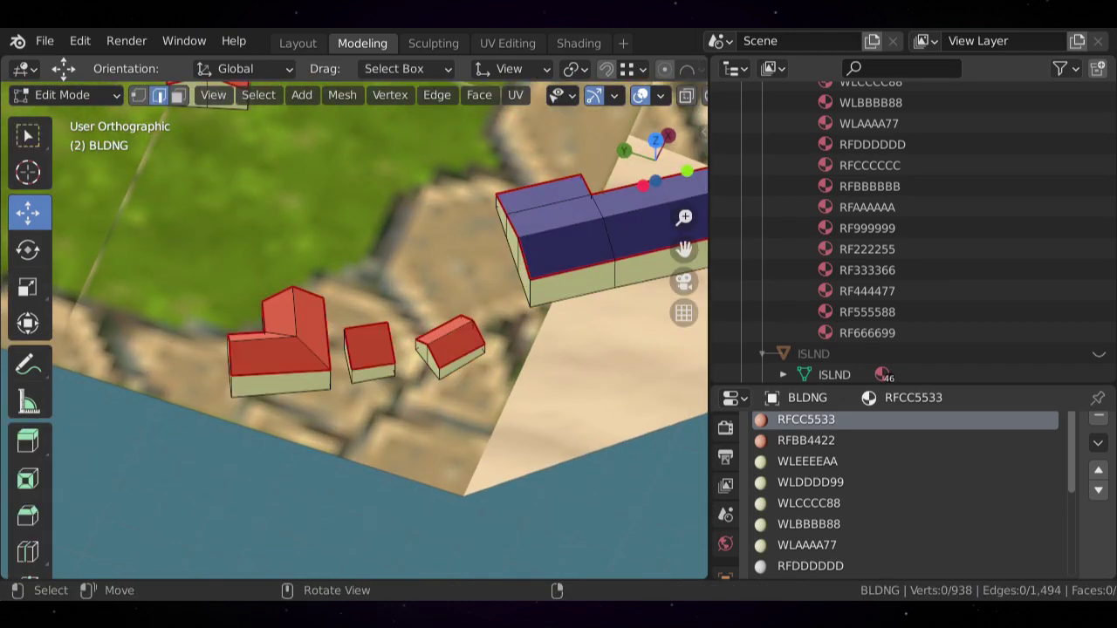
key("l")
key("c")
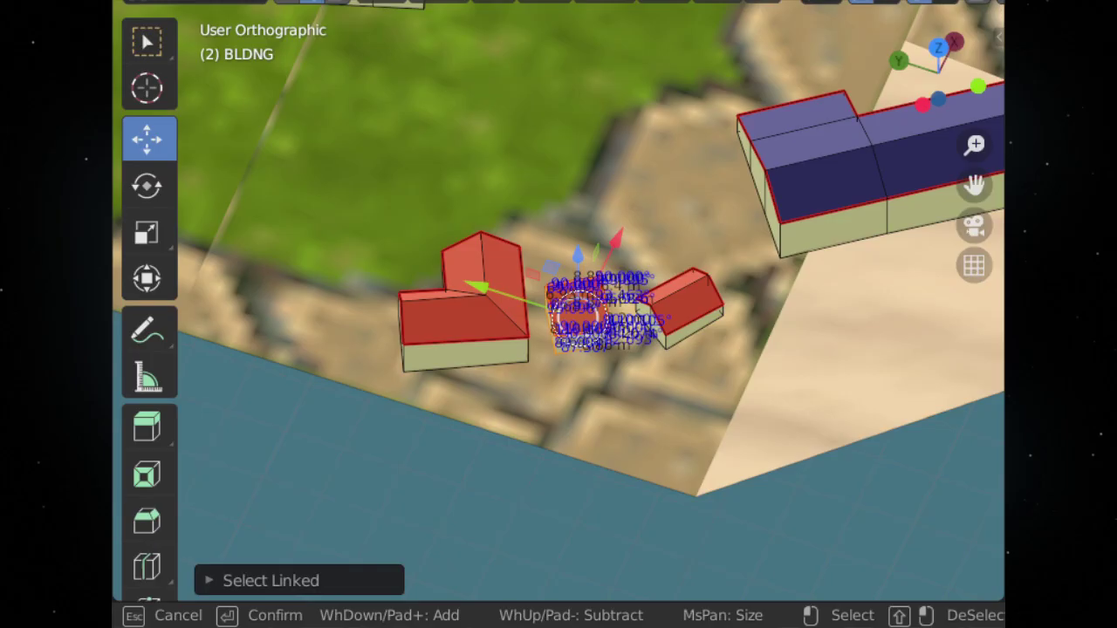
key("Escape")
key("x")
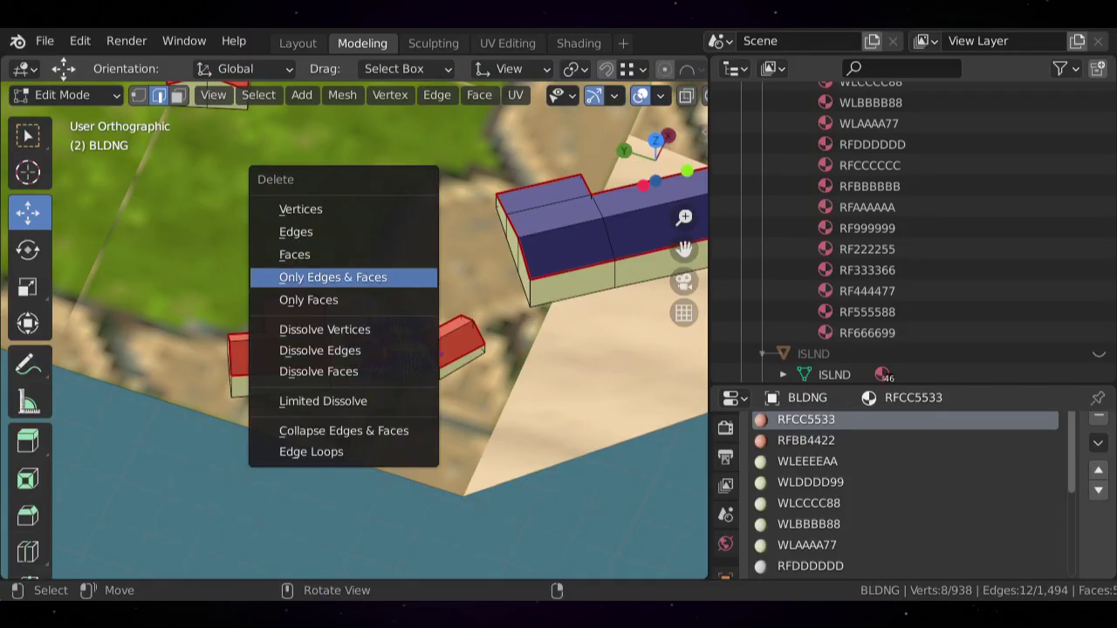
key("Escape")
scroll(354, 330, "up", 6)
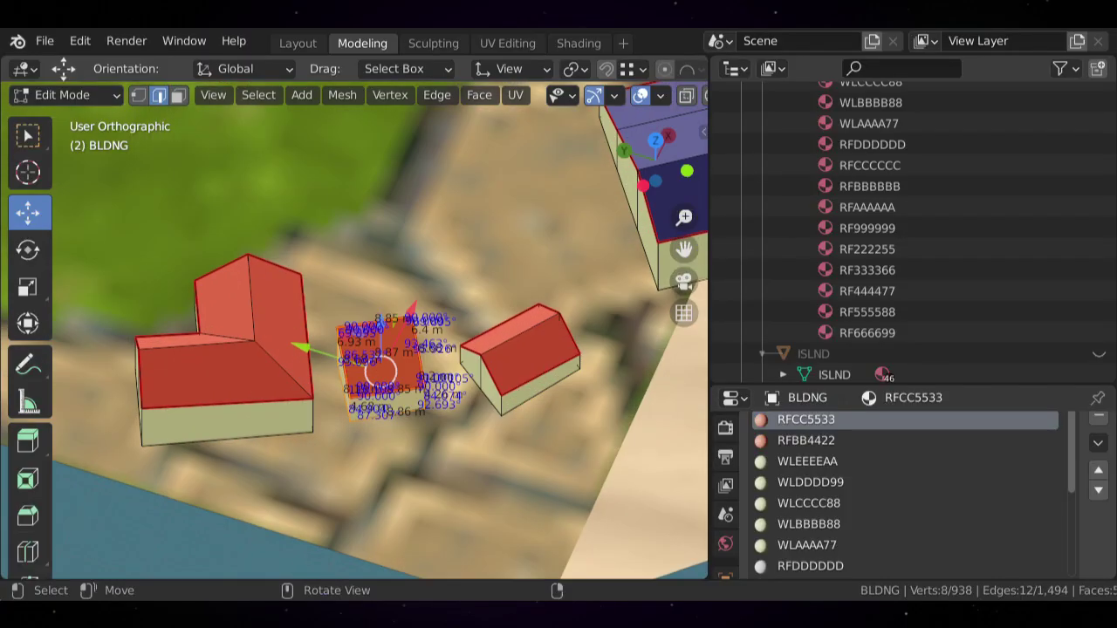
middle_click_drag(355, 329, 353, 321)
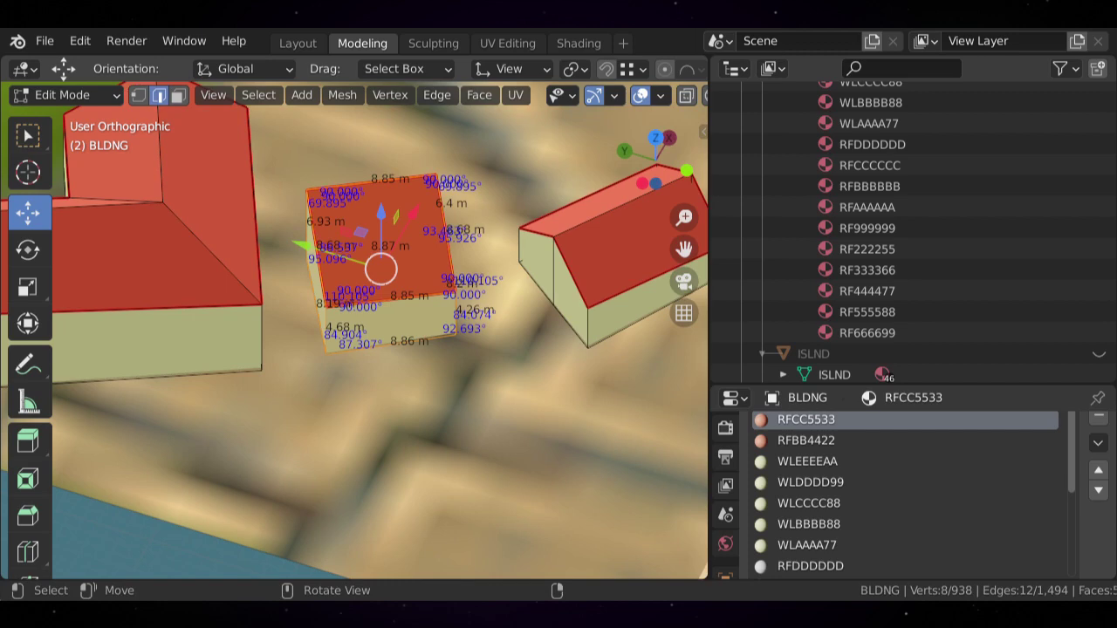
key("x")
left_click(349, 218)
scroll(349, 218, "down", 6)
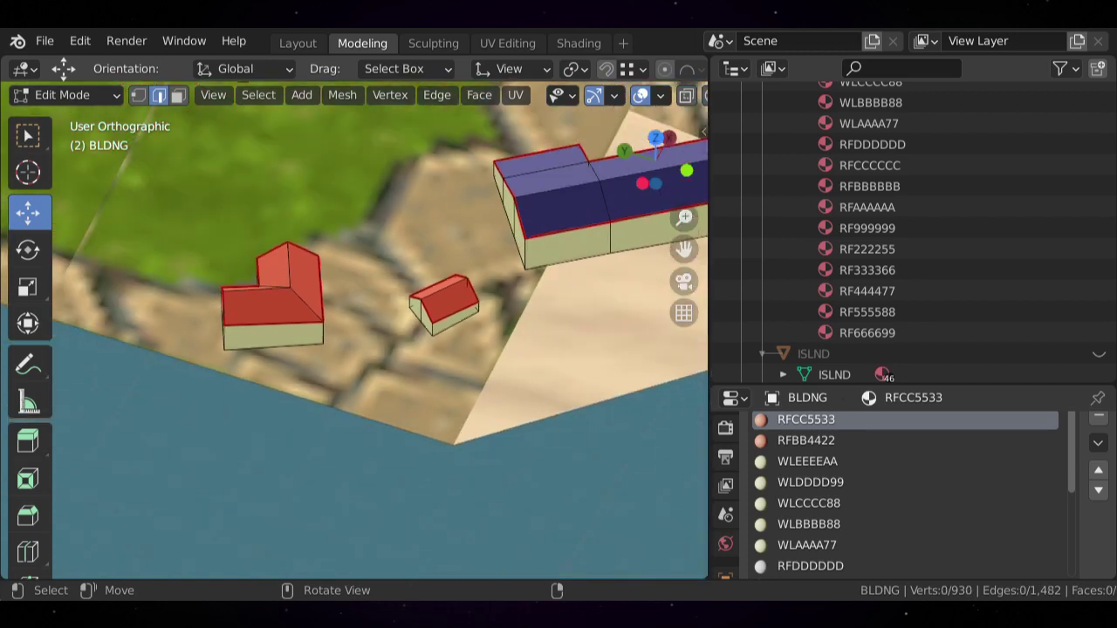
- Delete the small hip-roofed house beside the narrow gabled house on the grass
scroll(349, 218, "down", 3)
middle_click_drag(349, 218, 371, 344, "shift")
middle_click_drag(371, 345, 382, 412)
scroll(377, 364, "down", 3)
scroll(356, 364, "up", 6)
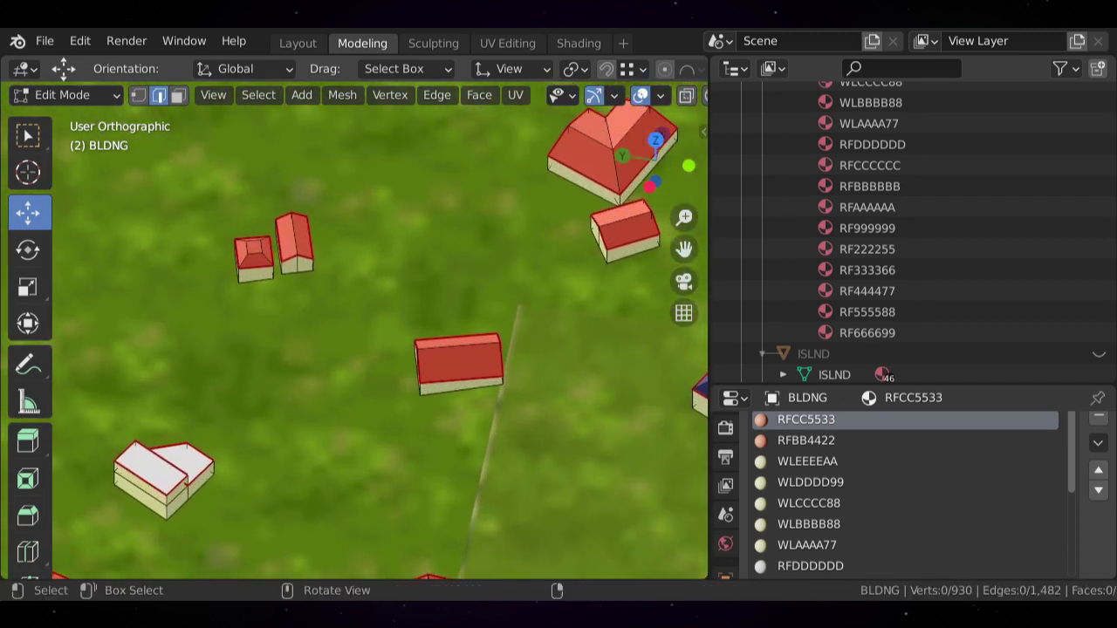
key("l")
key("x")
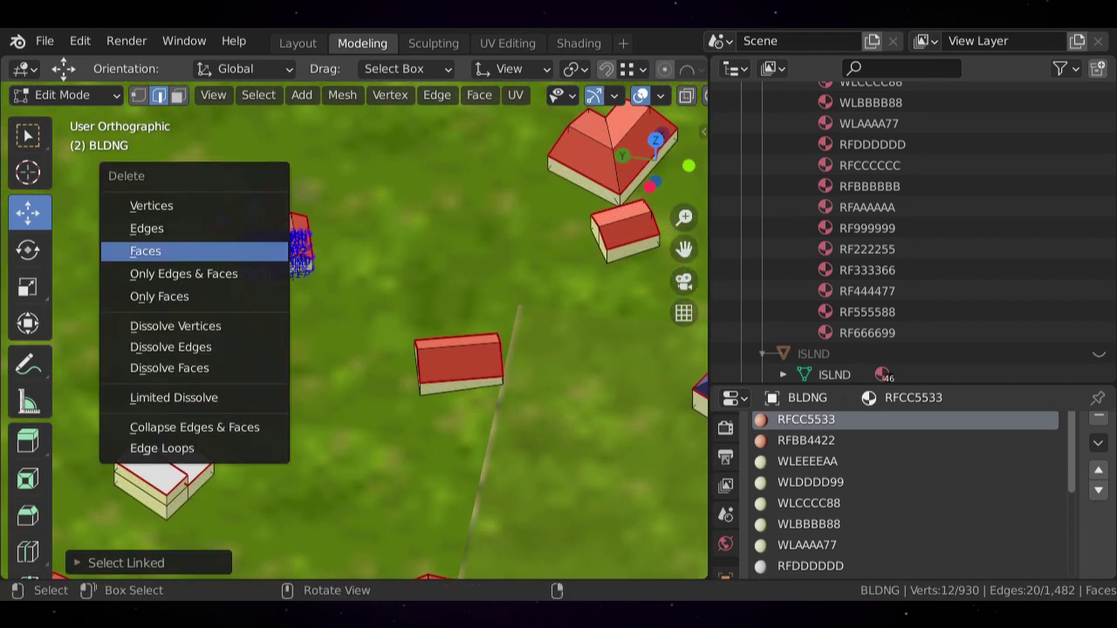
left_click(253, 251)
- Delete the small gabled house next to the larger cross-gabled house at the settlement's inland edge
scroll(253, 251, "down", 4)
middle_click_drag(253, 251, 130, 225, "shift")
scroll(354, 330, "down", 2)
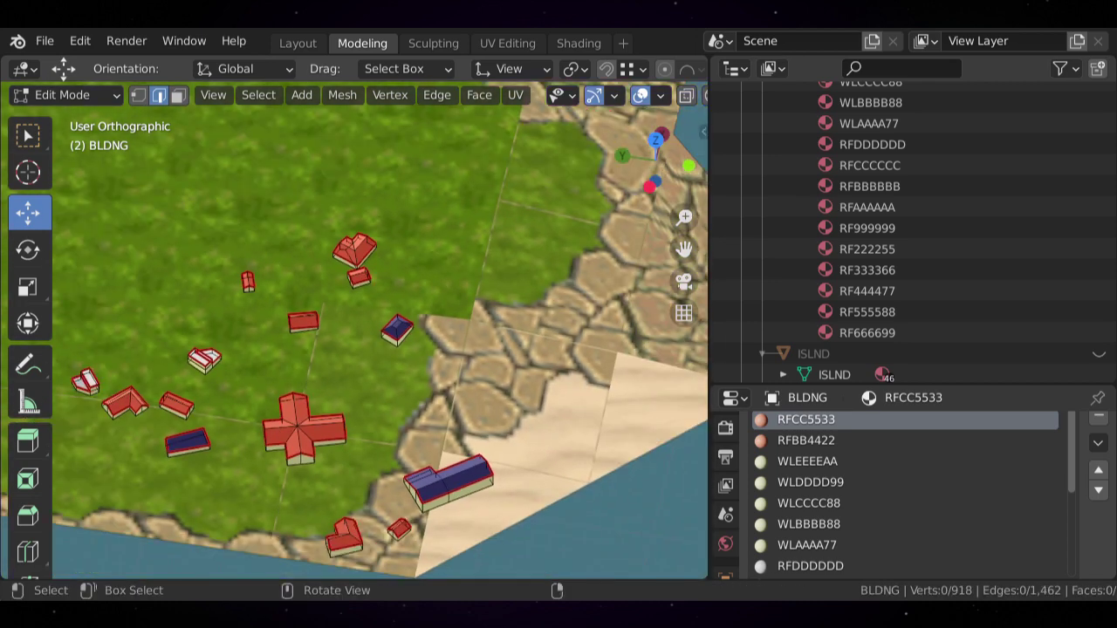
key("l")
key("x")
left_click(311, 277)
scroll(312, 276, "down", 1)
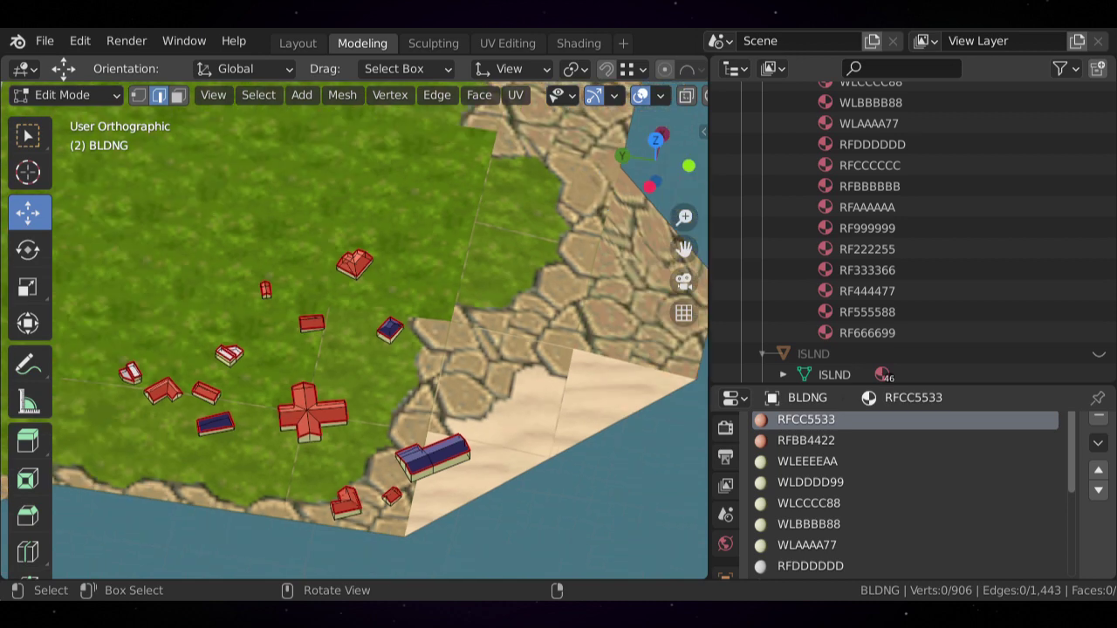
- Examine the settlement's layout and scale against the whole island and the airfield from several angles
scroll(354, 330, "down", 3)
key("Tab")
middle_click_drag(354, 330, 332, 372)
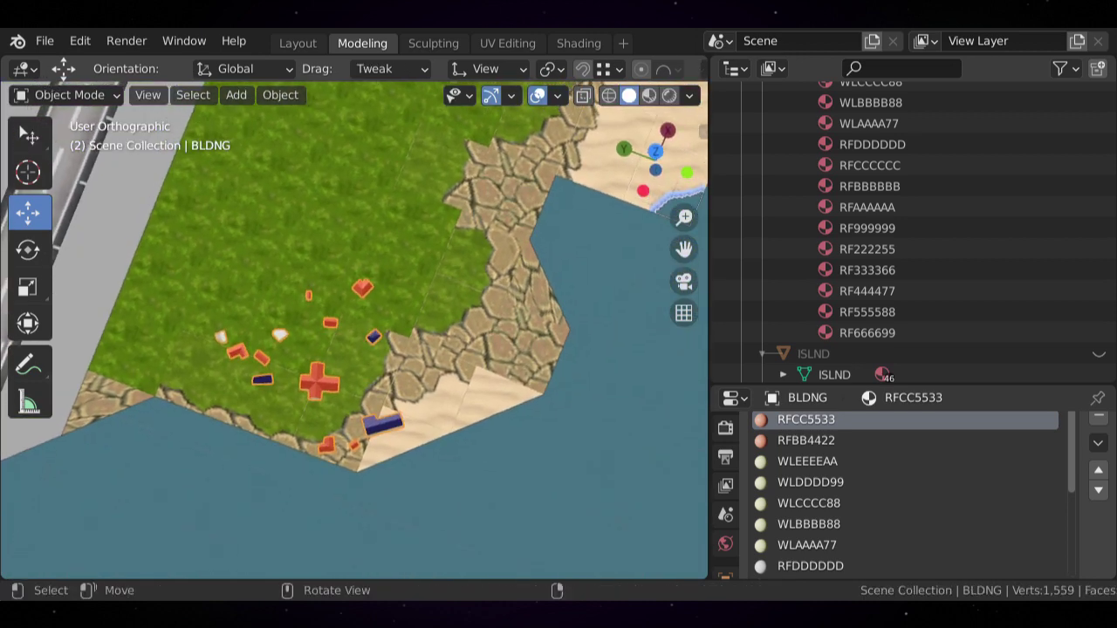
scroll(354, 330, "down", 4)
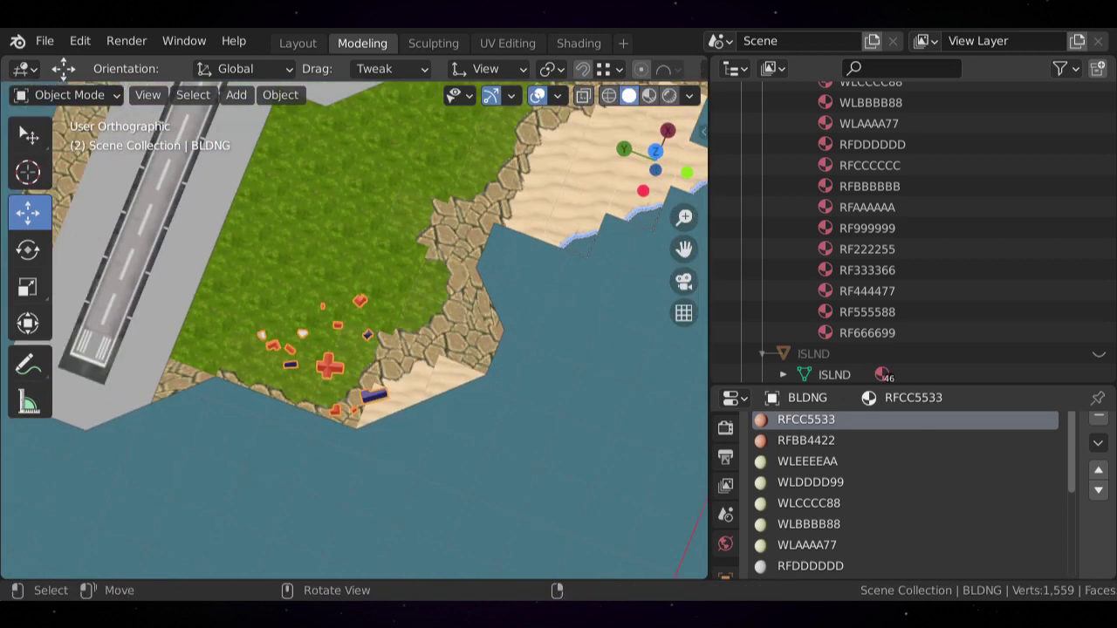
middle_click_drag(354, 330, 321, 305)
scroll(354, 330, "up", 1)
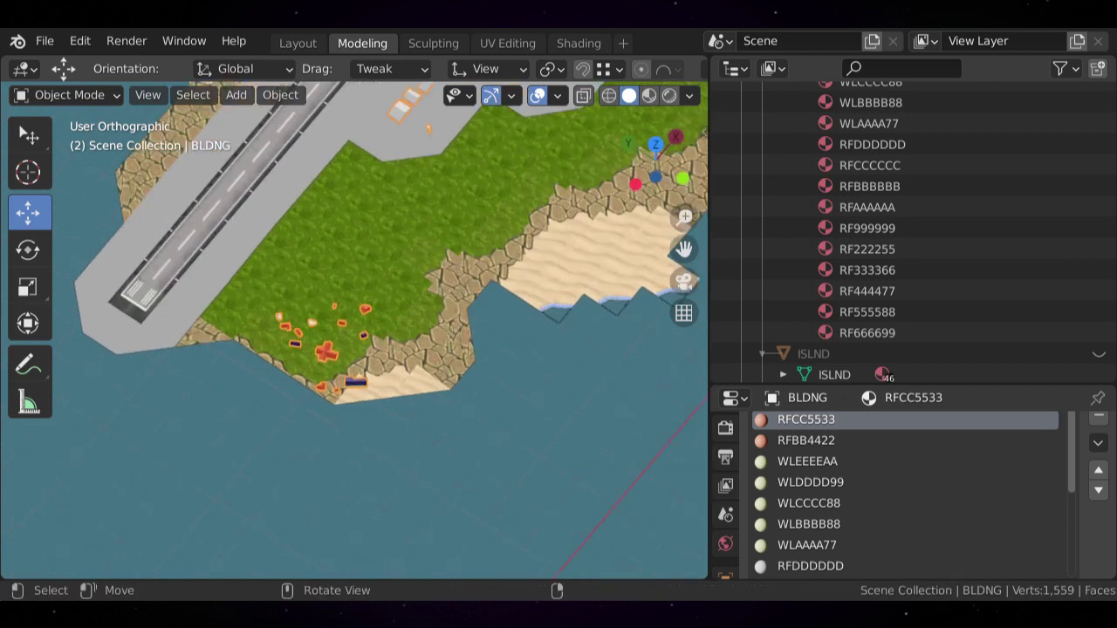
scroll(354, 330, "up", 4)
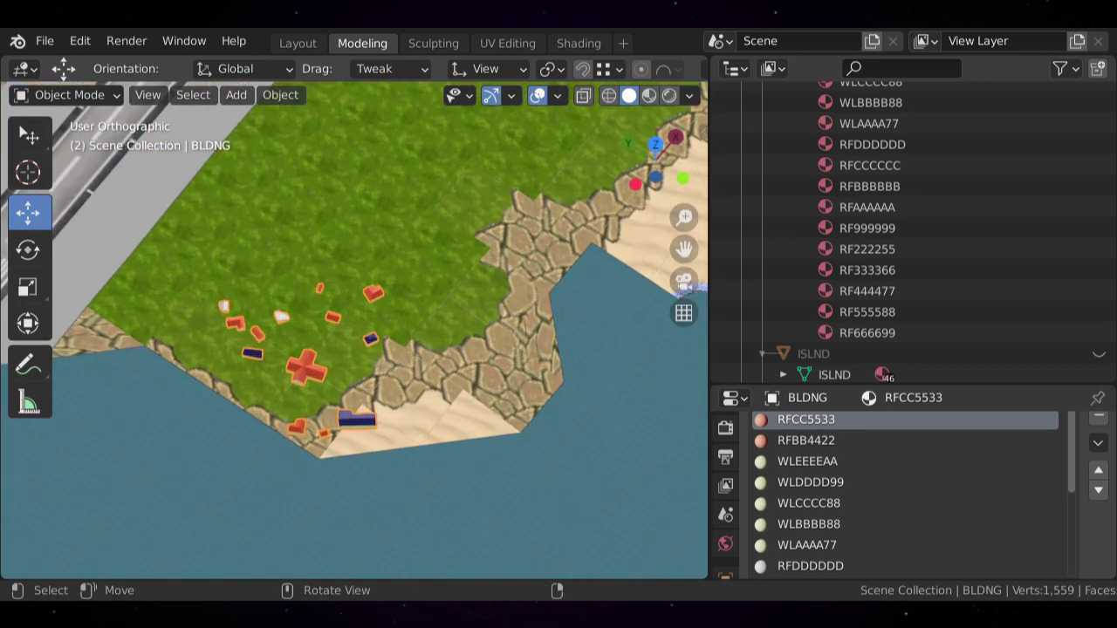
scroll(354, 330, "down", 1)
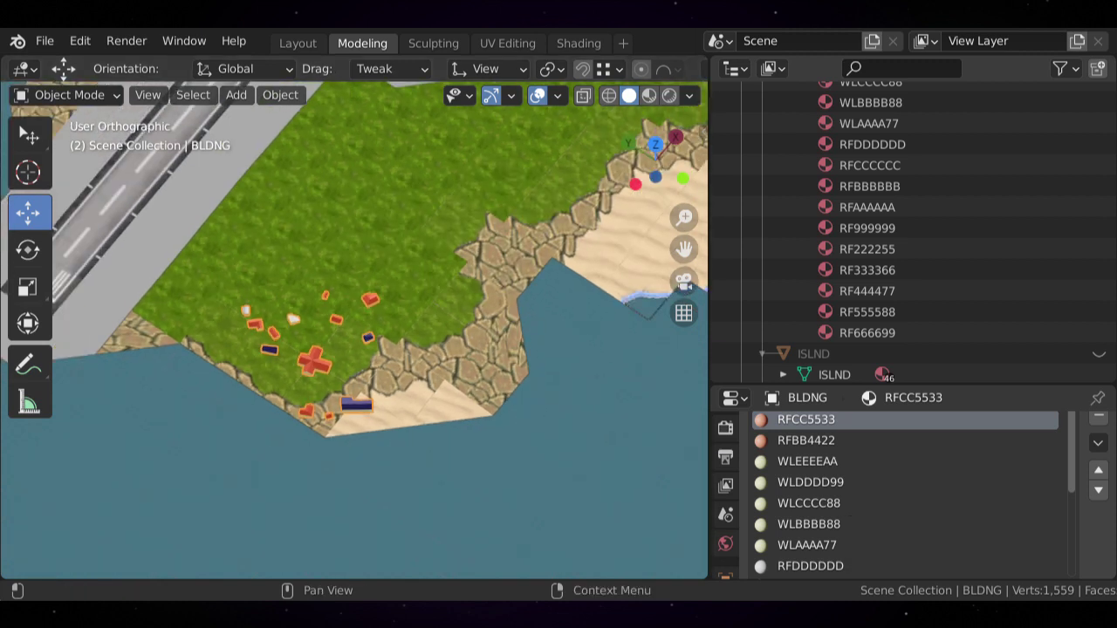
middle_click_drag(698, 590, 454, 590)
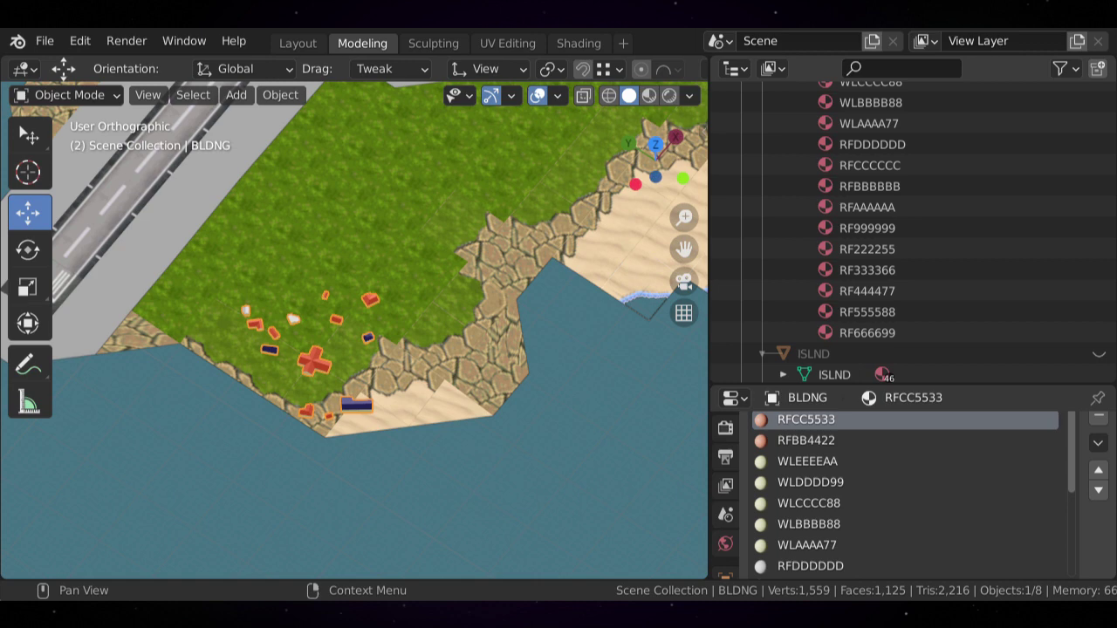
scroll(354, 330, "down", 3)
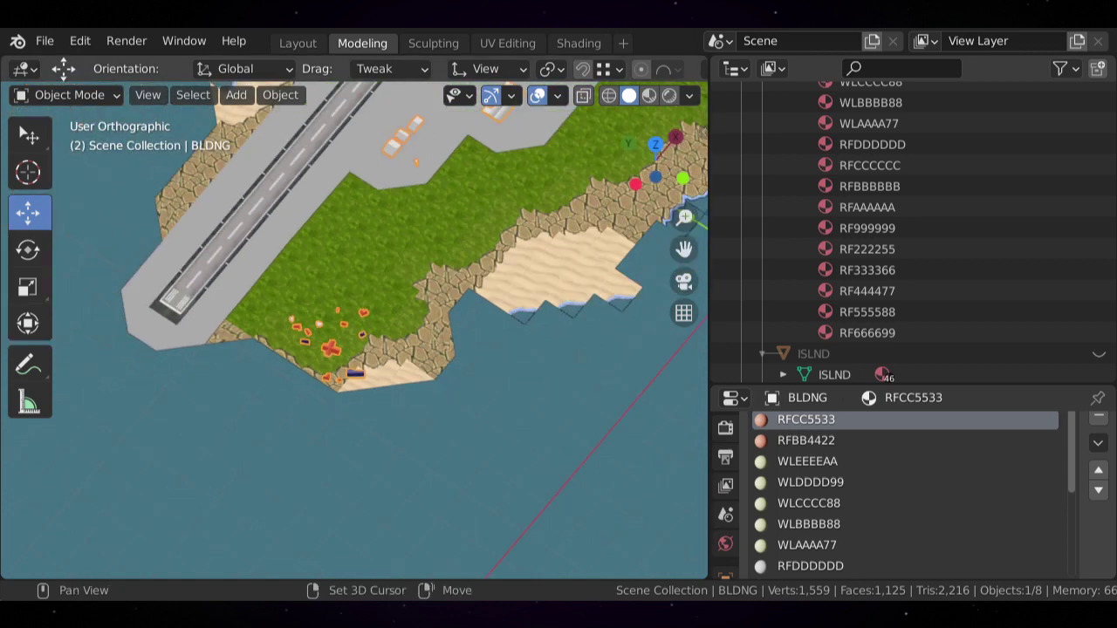
middle_click_drag(354, 330, 305, 392, "shift")
middle_click_drag(355, 329, 393, 267)
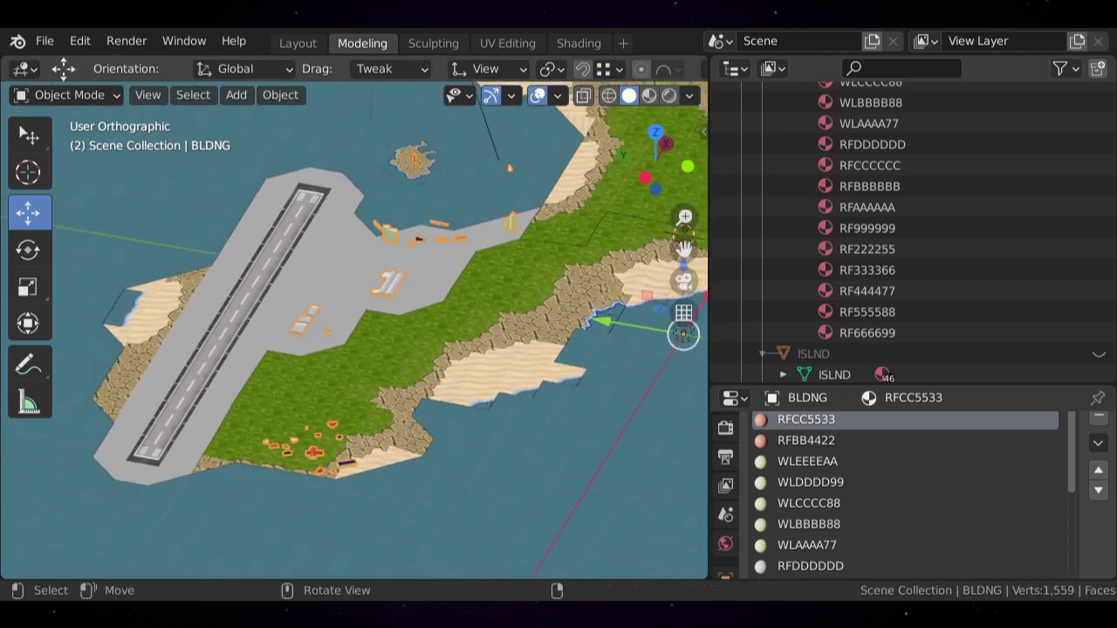
scroll(355, 330, "up", 9)
middle_click_drag(355, 330, 550, 452)
scroll(354, 329, "down", 8)
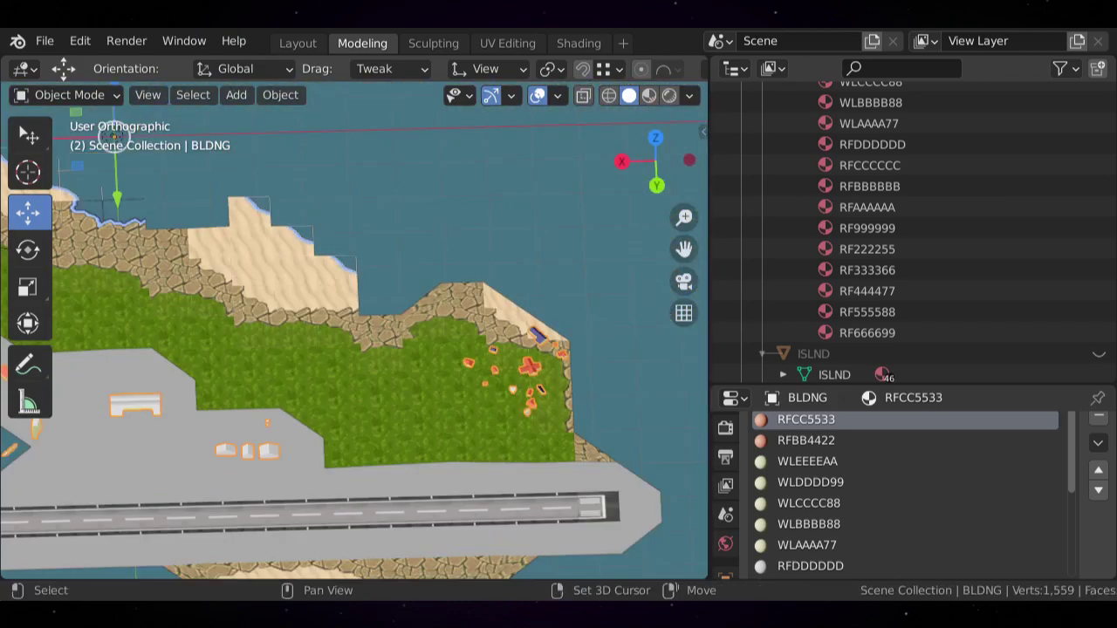
middle_click_drag(354, 330, 354, 270, "shift")
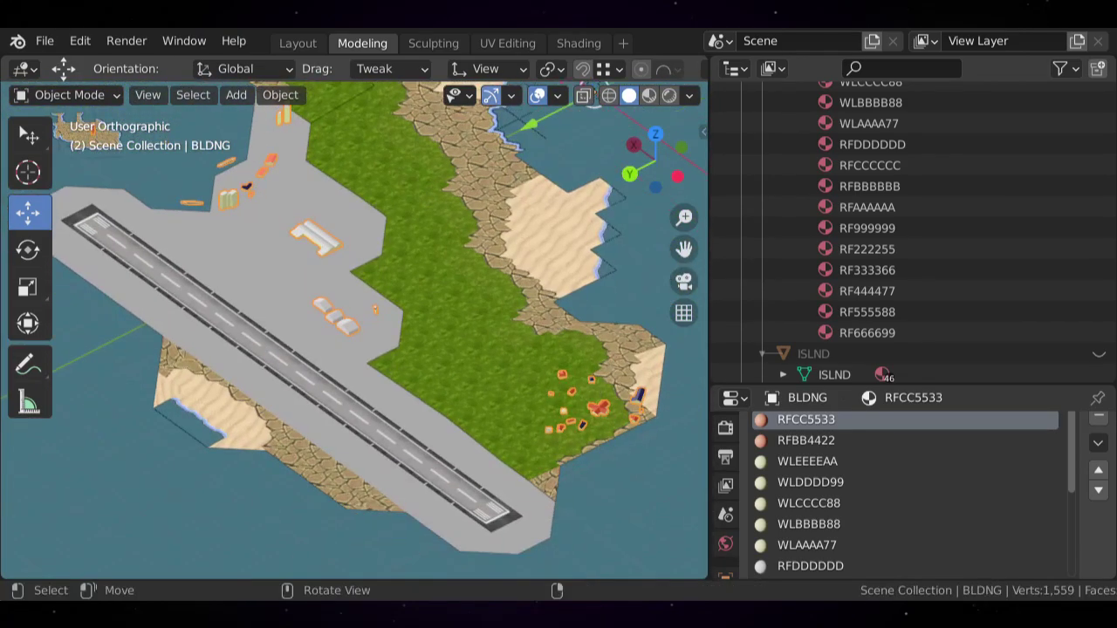
- Inspect the airfield control tower up close and compare it with the surrounding buildings
scroll(354, 330, "up", 9)
middle_click_drag(354, 330, 243, 420, "shift")
scroll(354, 314, "up", 9)
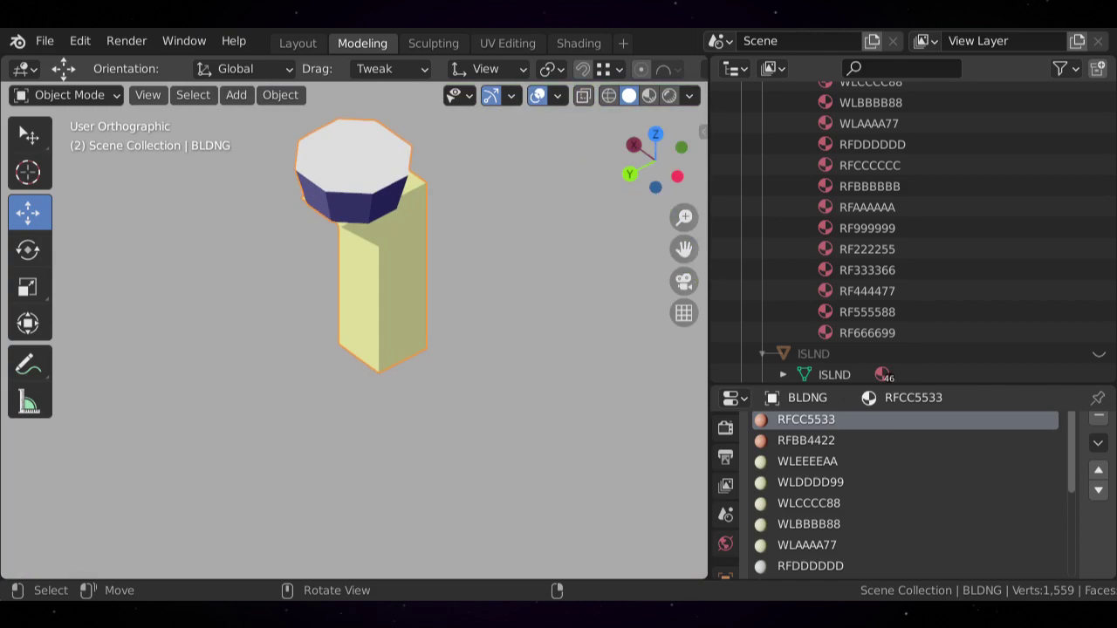
scroll(354, 314, "down", 3)
middle_click_drag(354, 330, 206, 369)
scroll(354, 330, "up", 4)
scroll(355, 330, "down", 12)
scroll(354, 332, "down", 5)
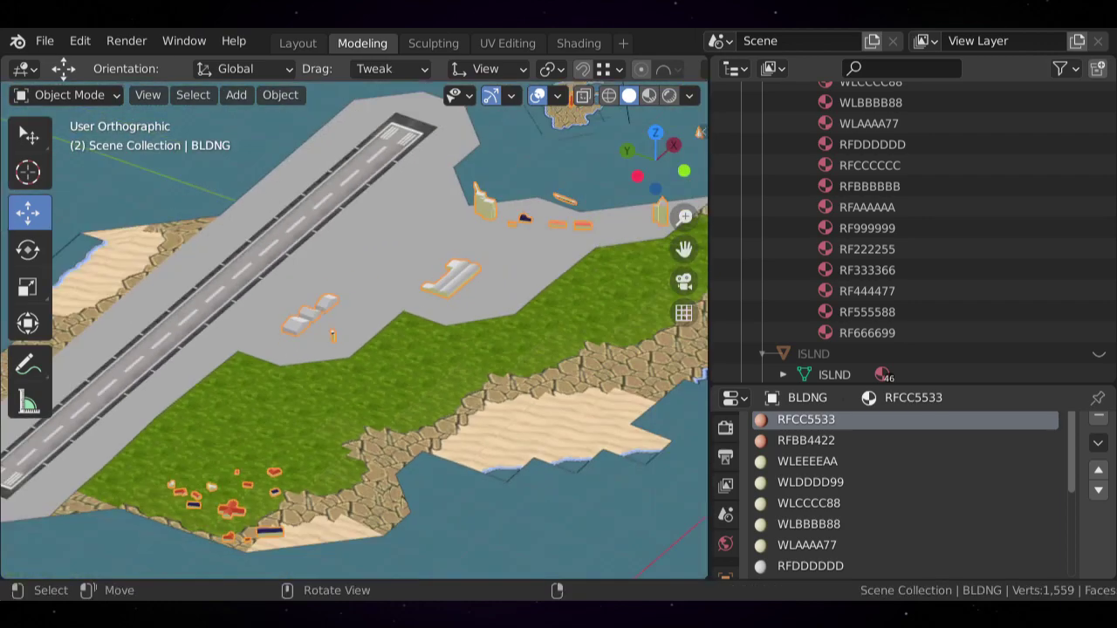
- Dissolve the four horizontal edges around the control tower's shaft just below the cab
middle_click_drag(354, 332, 786, 340)
scroll(353, 331, "up", 10)
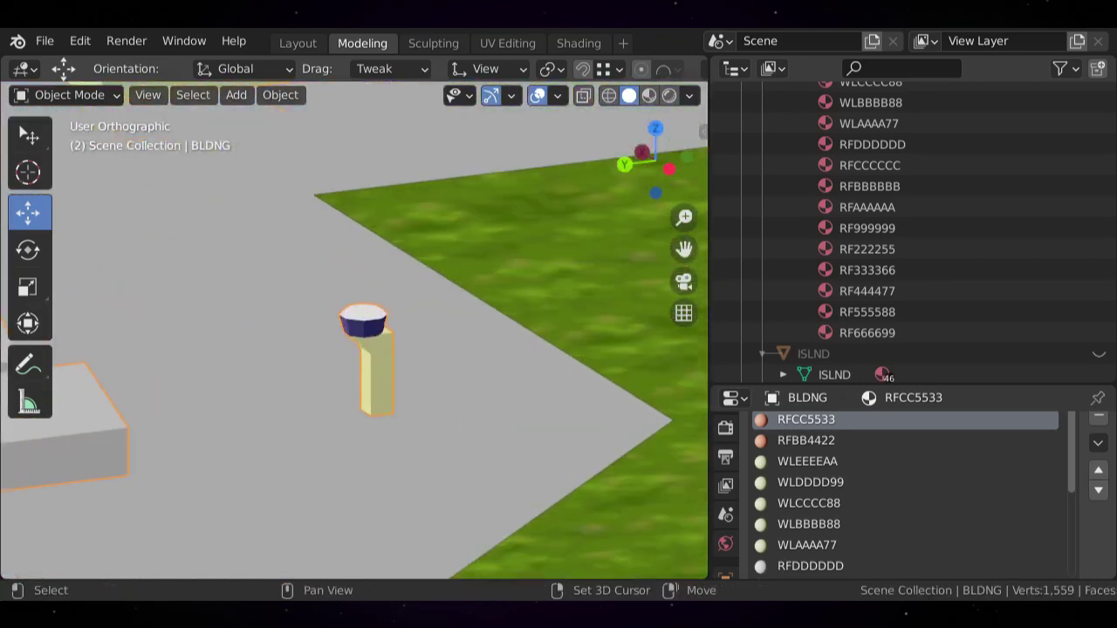
scroll(353, 332, "up", 5)
scroll(353, 332, "down", 1)
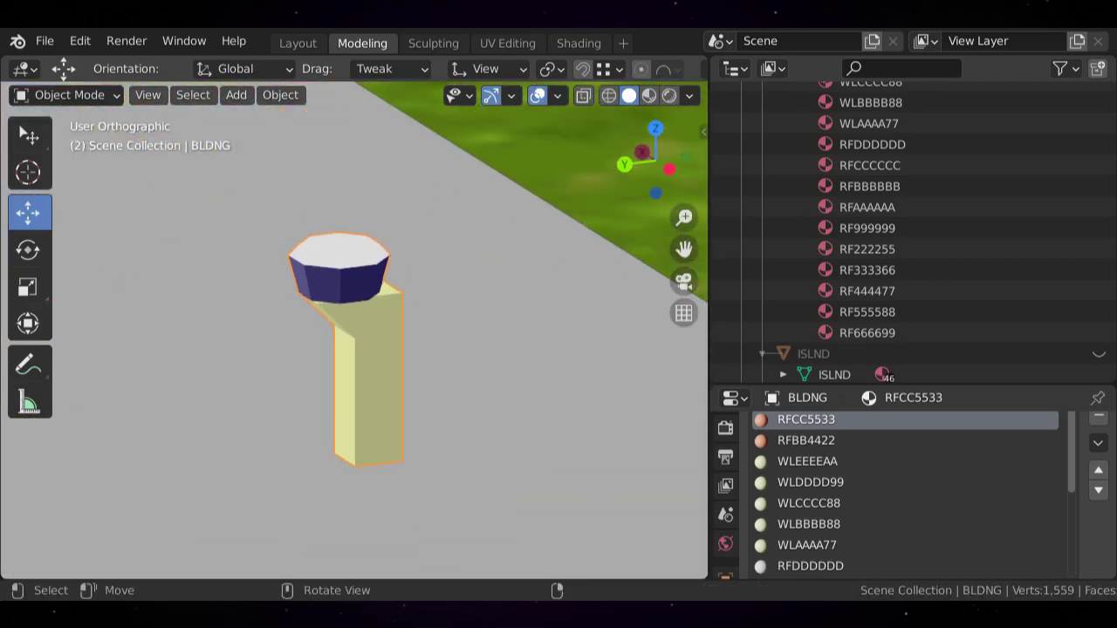
scroll(354, 331, "up", 3)
key("Tab")
scroll(354, 331, "down", 1)
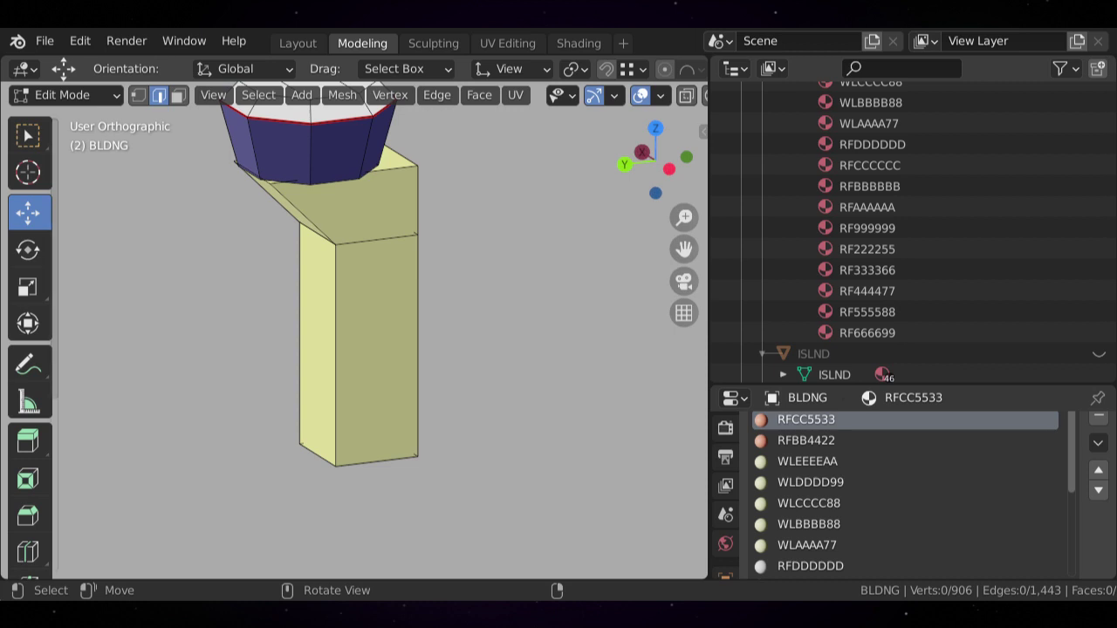
key("x")
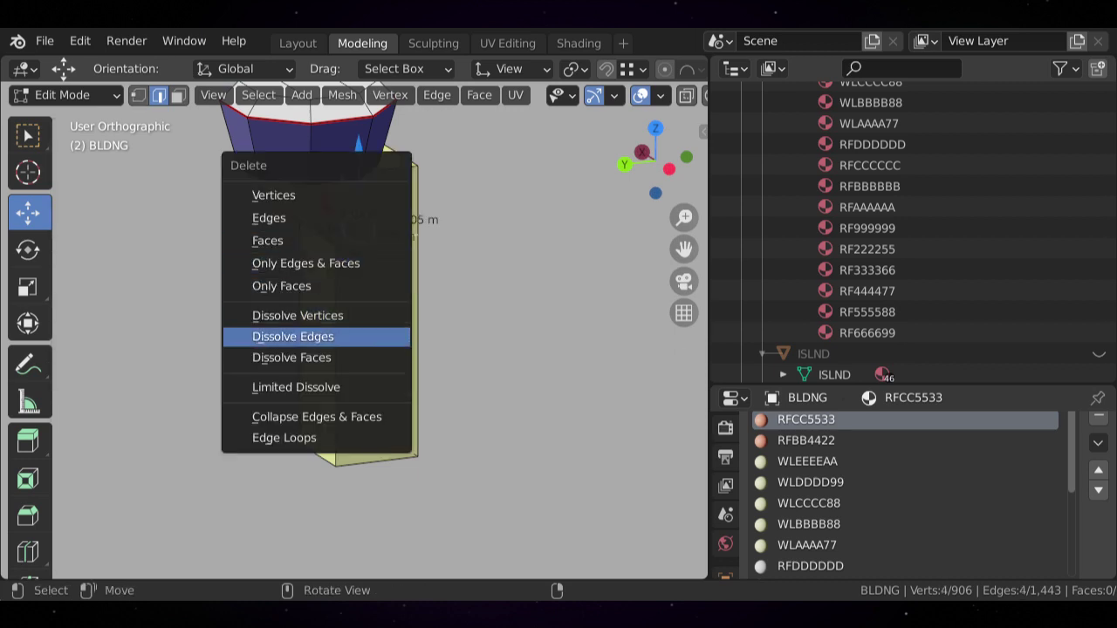
left_click(316, 338)
- Dissolve the remaining edge between the tower's slanted overhang and the vertical face below it
scroll(353, 332, "down", 3)
middle_click_drag(349, 341, 403, 327)
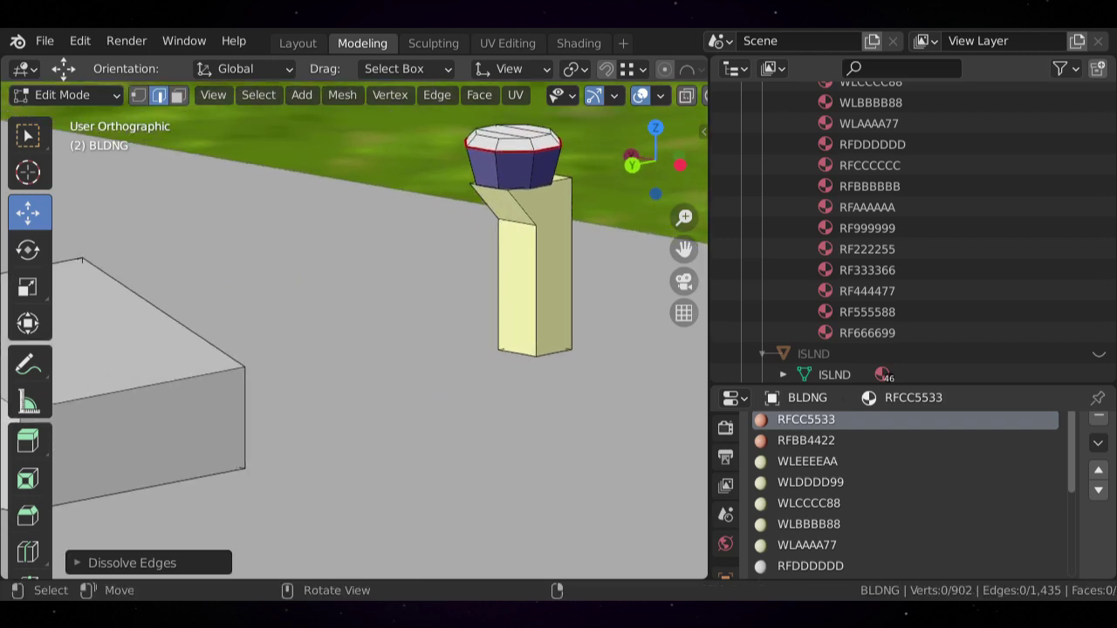
left_click(524, 224)
key("x")
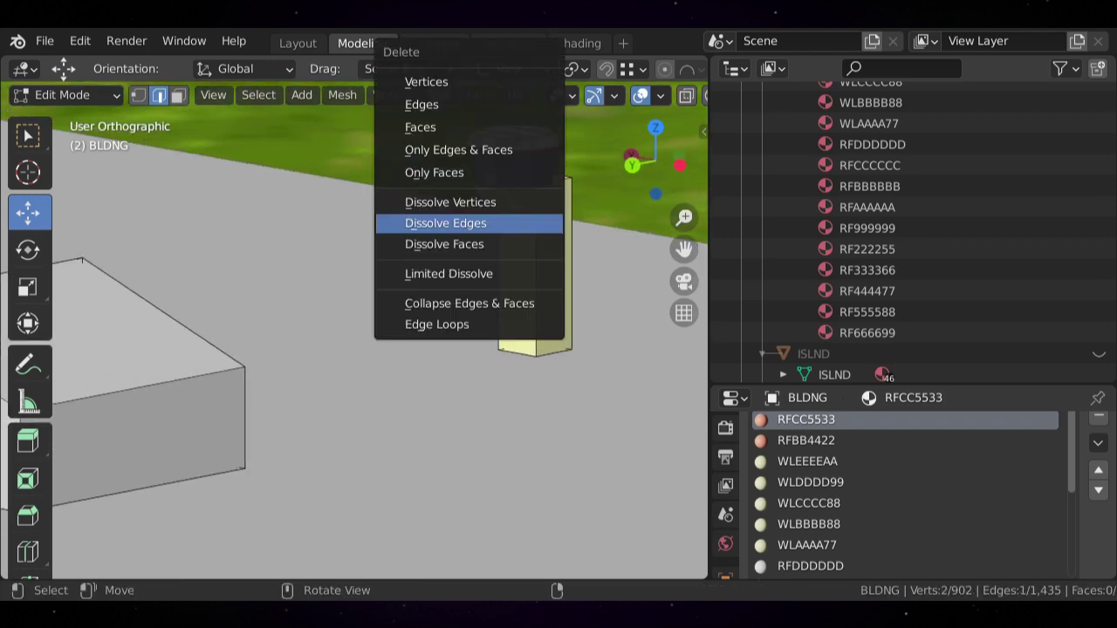
left_click(525, 223)
middle_click_drag(525, 224, 525, 281, "shift")
middle_click_drag(525, 281, 594, 292)
scroll(354, 331, "down", 5)
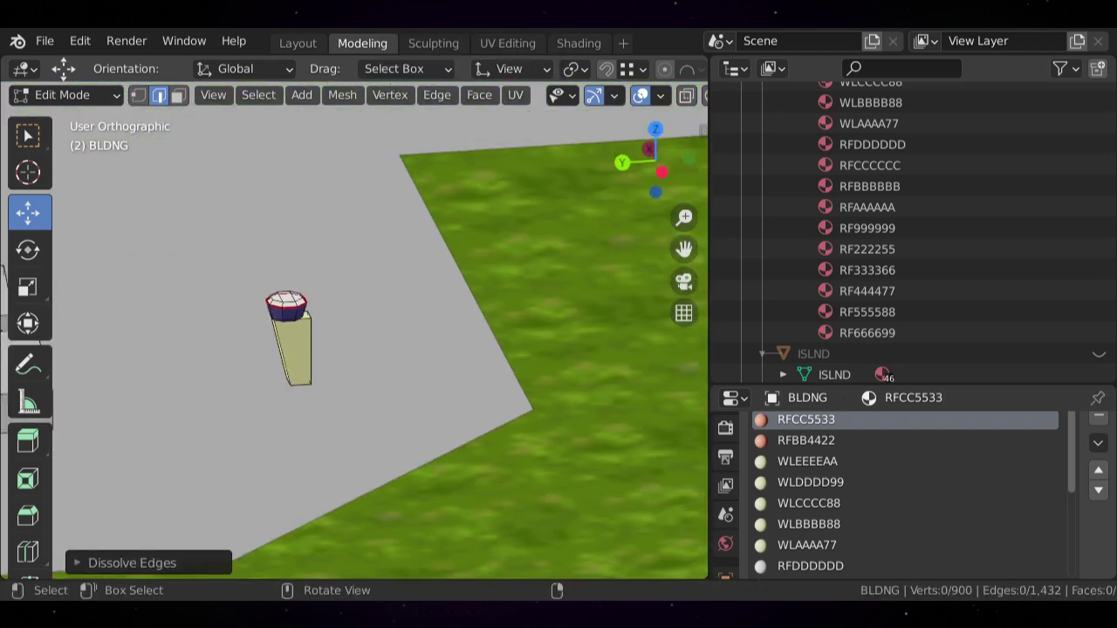
- Examine how the simplified control tower looks among the airport buildings
key("Tab")
scroll(353, 331, "down", 7)
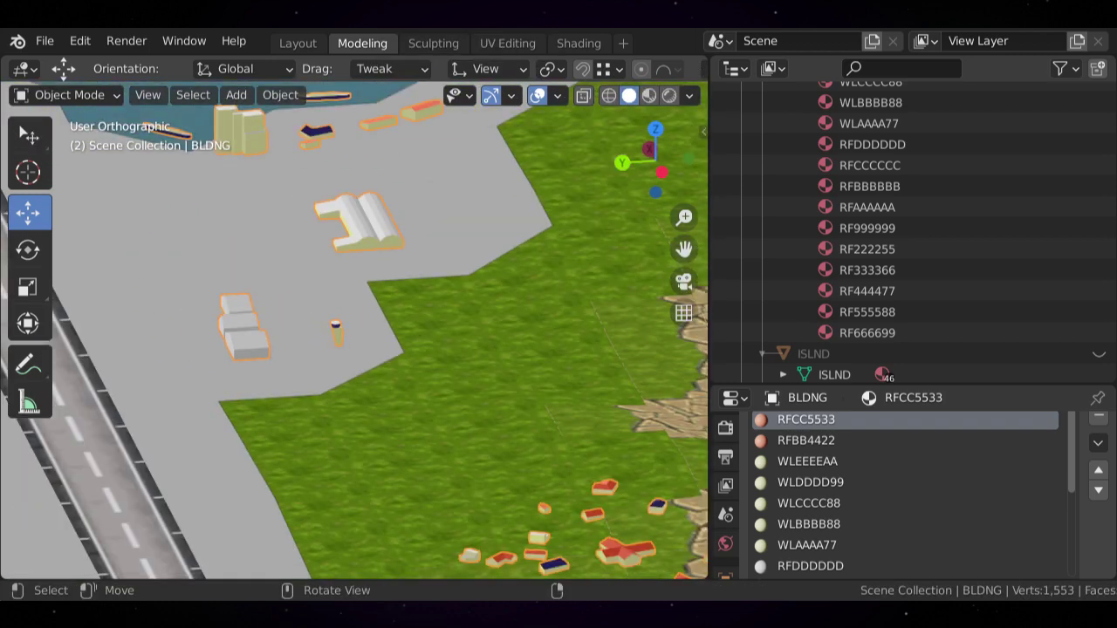
middle_click_drag(353, 331, 410, 321)
scroll(353, 331, "up", 6)
scroll(340, 305, "up", 3)
middle_click_drag(340, 304, 54, 563, "shift")
scroll(342, 325, "up", 5)
- Inspect the control tower's cab and its faceted white roof from several sides, checking its linked geometry
key("Tab")
middle_click_drag(436, 331, 352, 349, "shift")
middle_click_drag(353, 349, 439, 376)
middle_click_drag(439, 376, 280, 402, "shift")
scroll(349, 384, "up", 3)
key("ctrl+l")
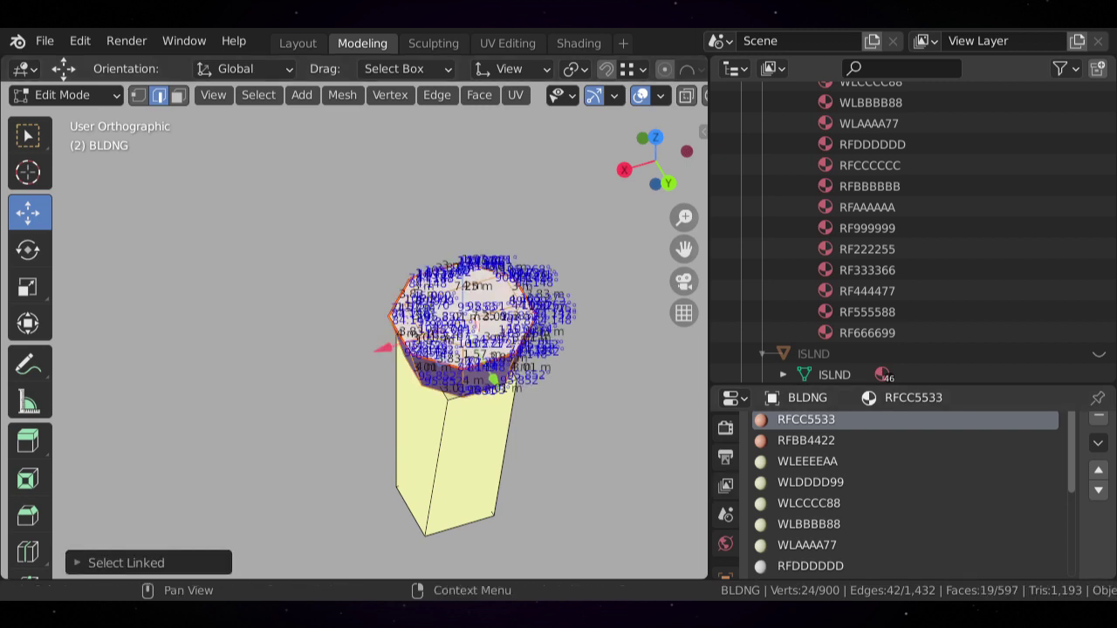
scroll(436, 349, "down", 3)
middle_click_drag(437, 349, 199, 301)
middle_click_drag(349, 331, 431, 444, "shift")
key("alt+a")
scroll(375, 349, "up", 2)
scroll(450, 387, "up", 3)
middle_click_drag(375, 349, 432, 384, "shift")
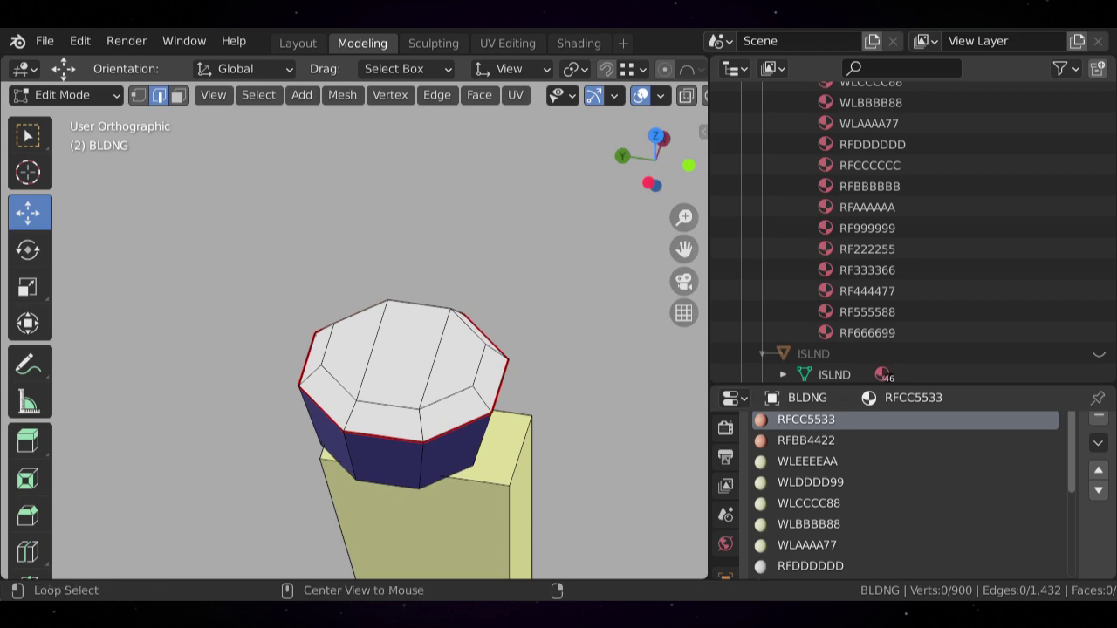
key("alt+a")
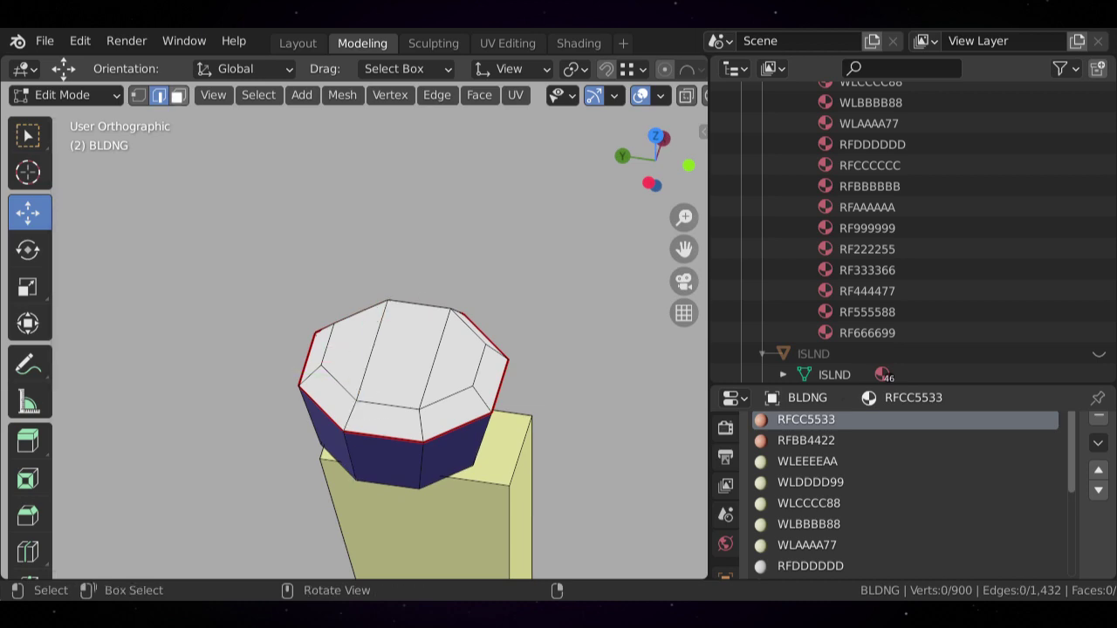
- Delete the ring of faces around the outer border of the control tower's white roof
key("3")
left_click(422, 426, "alt")
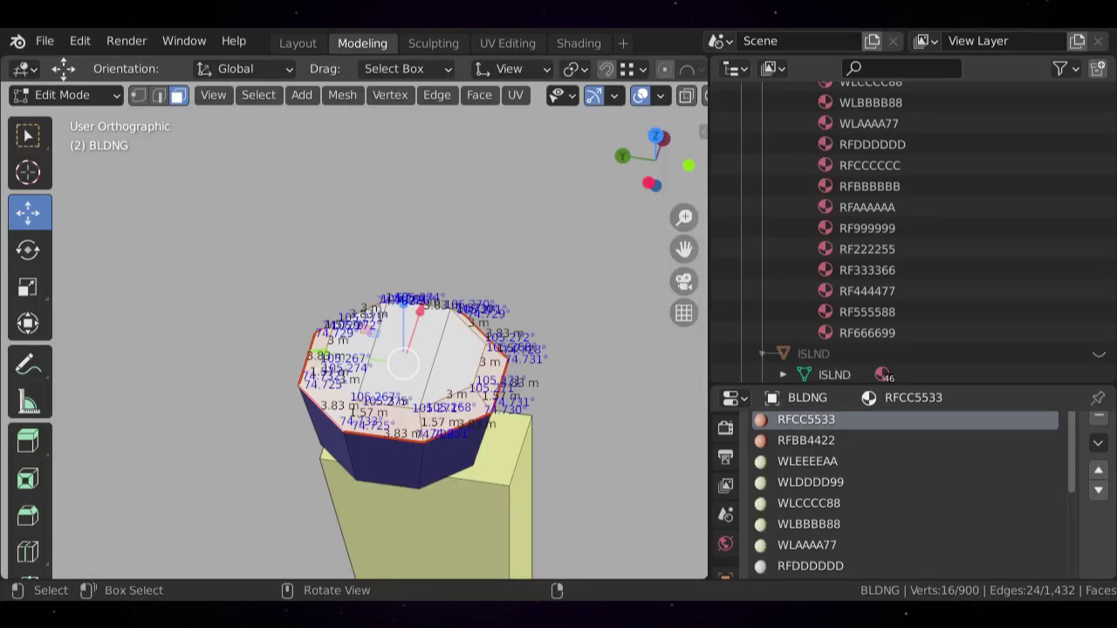
key("x")
key("Escape")
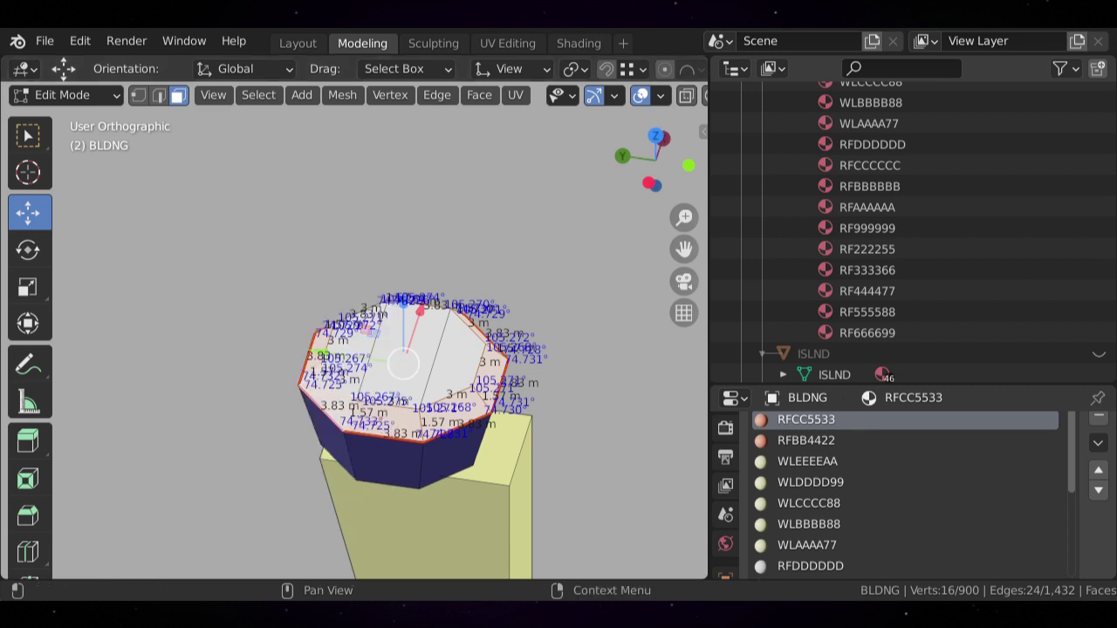
key("x")
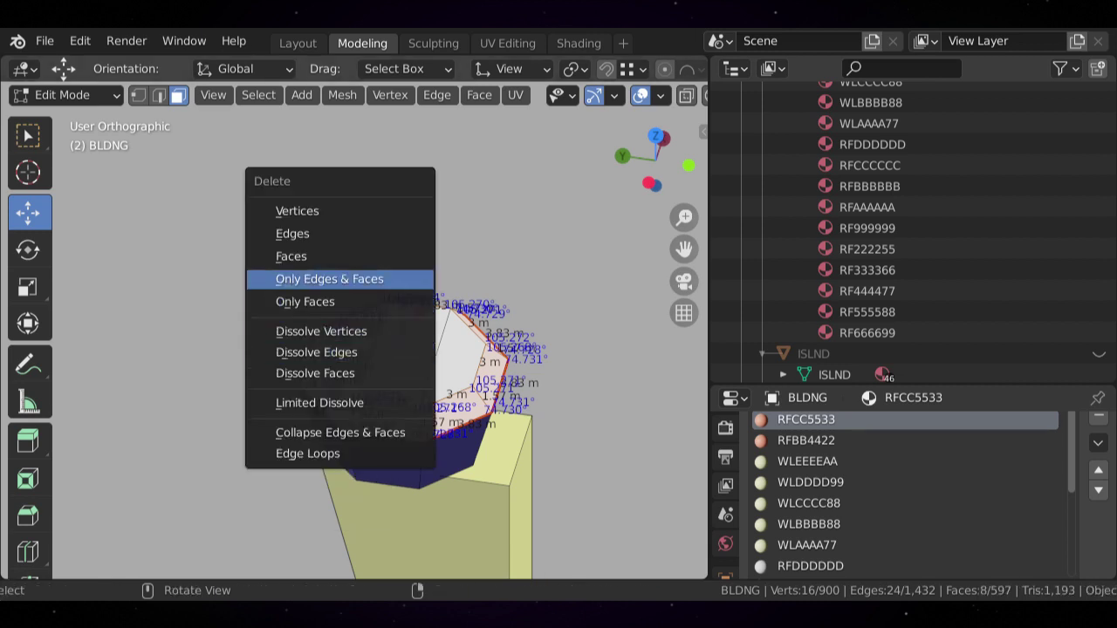
left_click(297, 256)
scroll(353, 349, "up", 1)
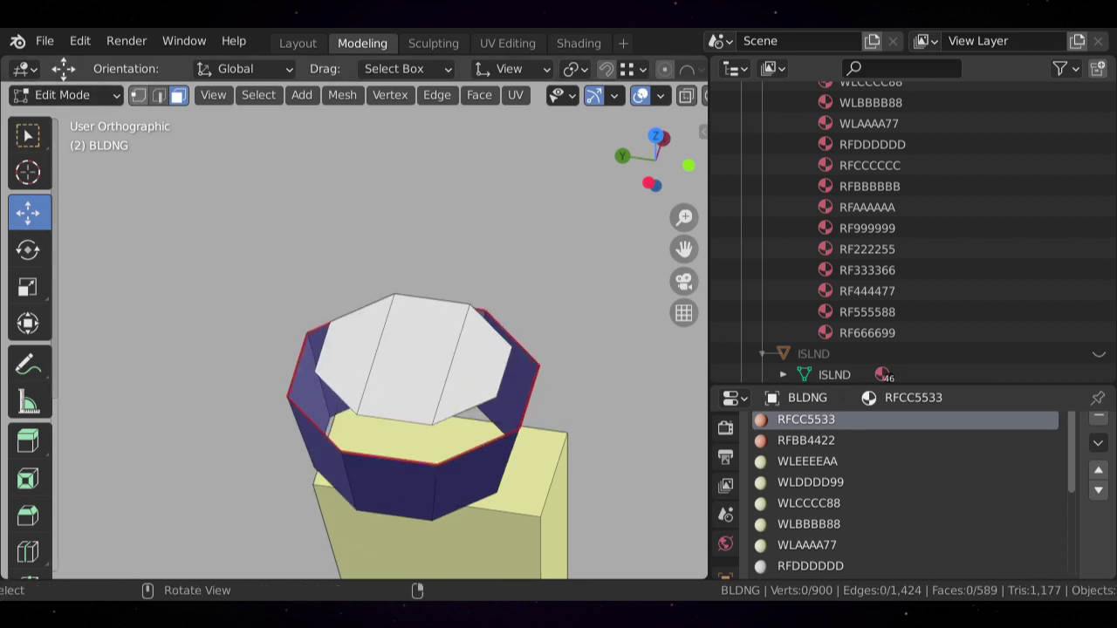
mouse_move(296, 349)
middle_mouse_down()
mouse_move(314, 283)
mouse_move(283, 362)
mouse_move(336, 377)
mouse_move(297, 367)
middle_mouse_up()
scroll(353, 349, "up", 1)
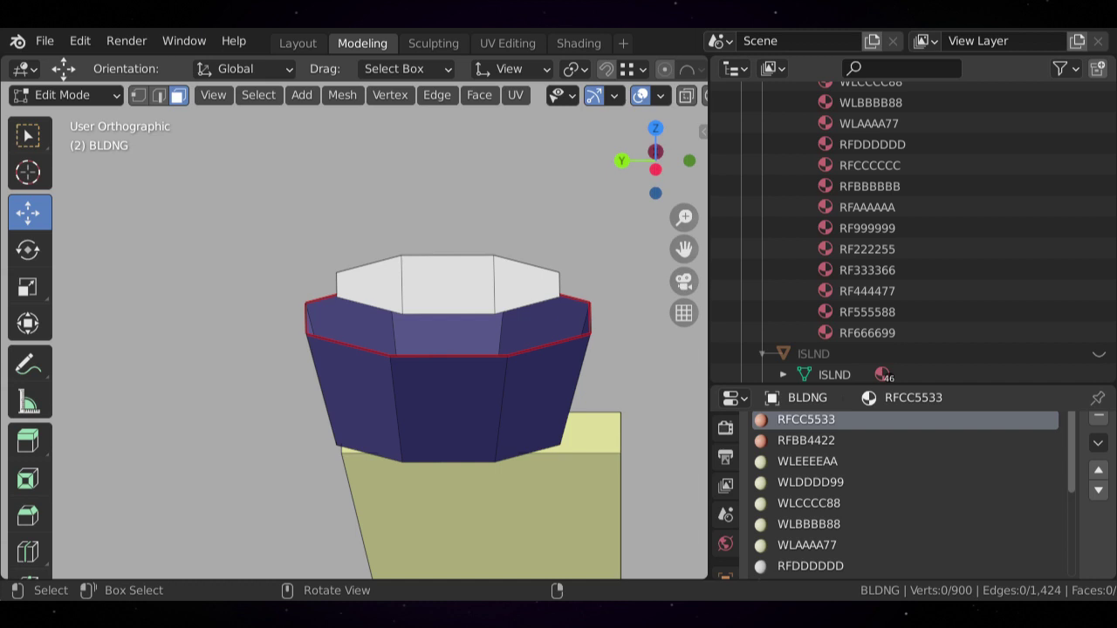
- Snap four neighbouring corner vertices of the white roof panel onto the matching corners of the cab's upper rim, merging them
key("2")
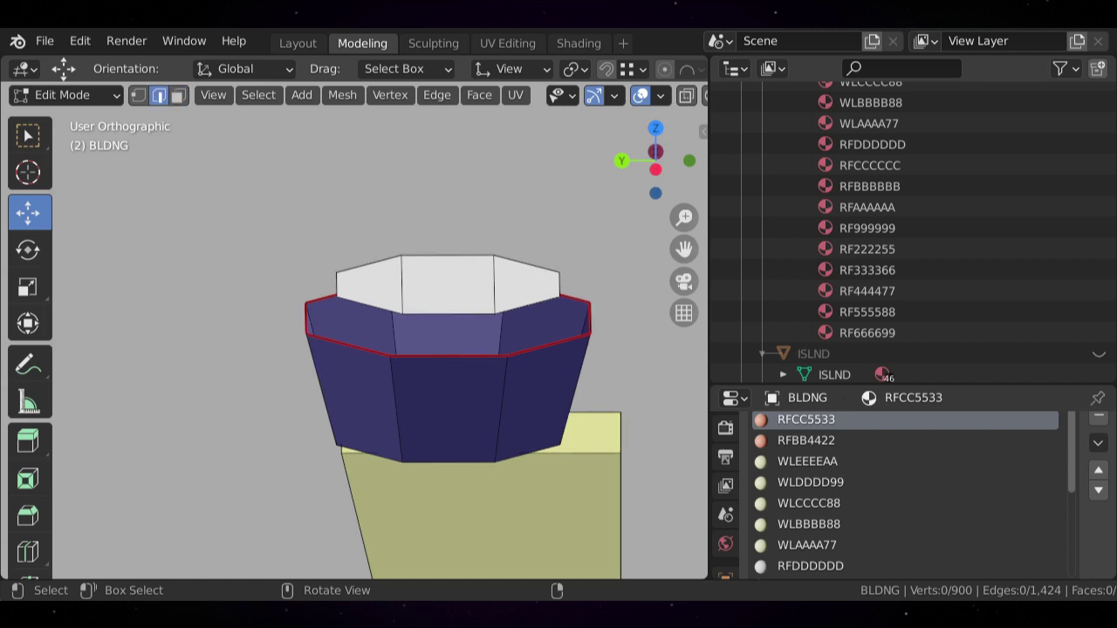
mouse_move(367, 332)
middle_mouse_down()
mouse_move(454, 345)
mouse_move(318, 334)
mouse_move(344, 334)
middle_mouse_up()
scroll(318, 333, "up", 1)
scroll(318, 334, "down", 2)
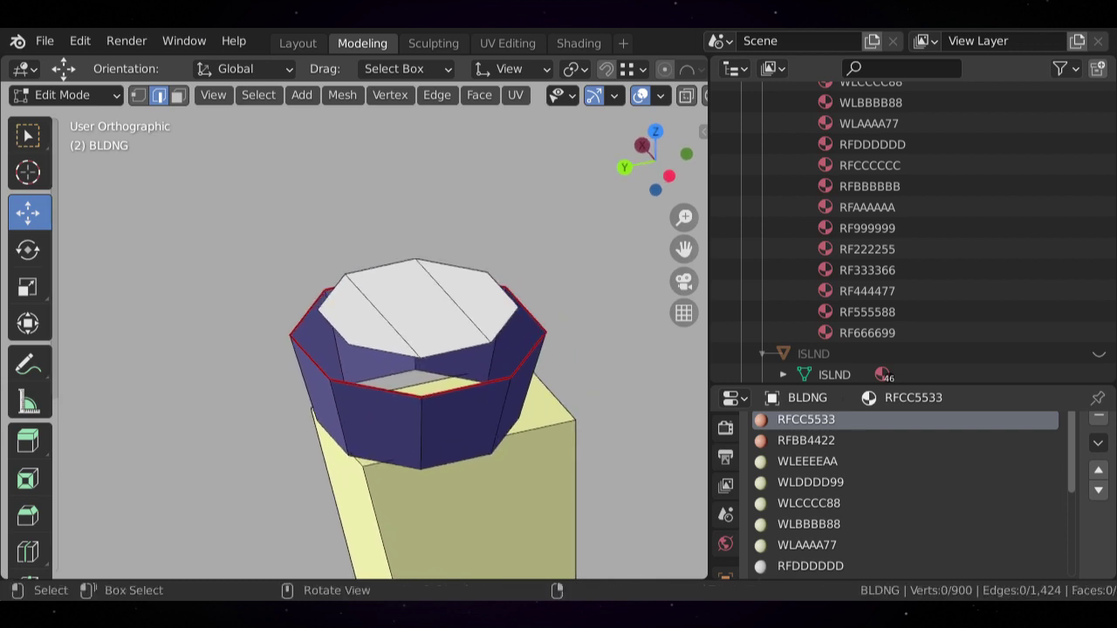
key("1")
left_click(349, 345)
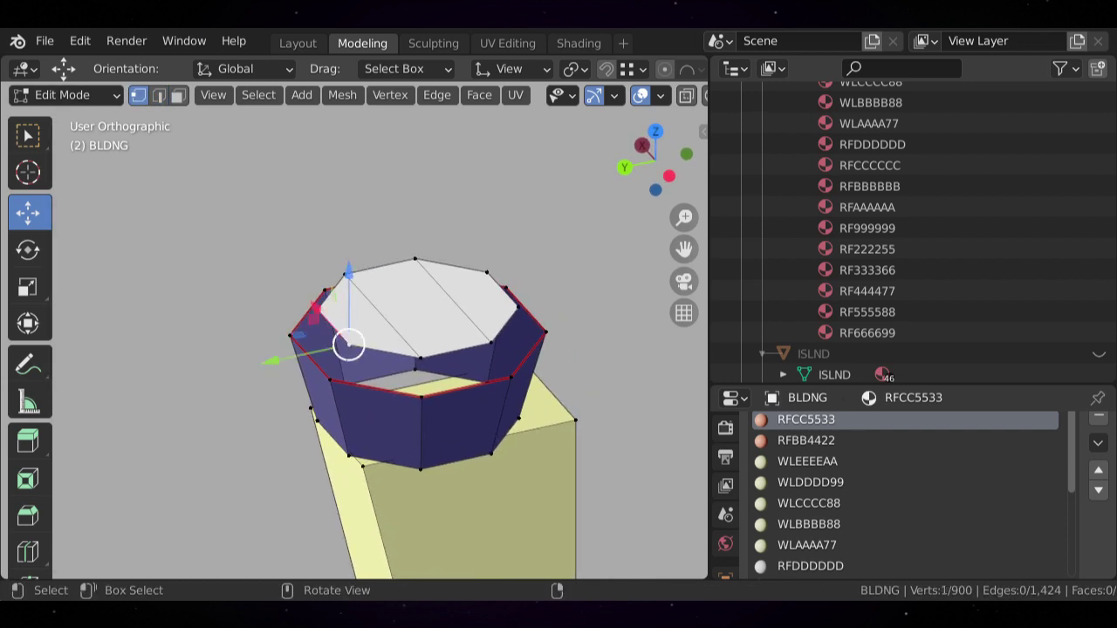
left_click_drag(349, 345, 330, 379)
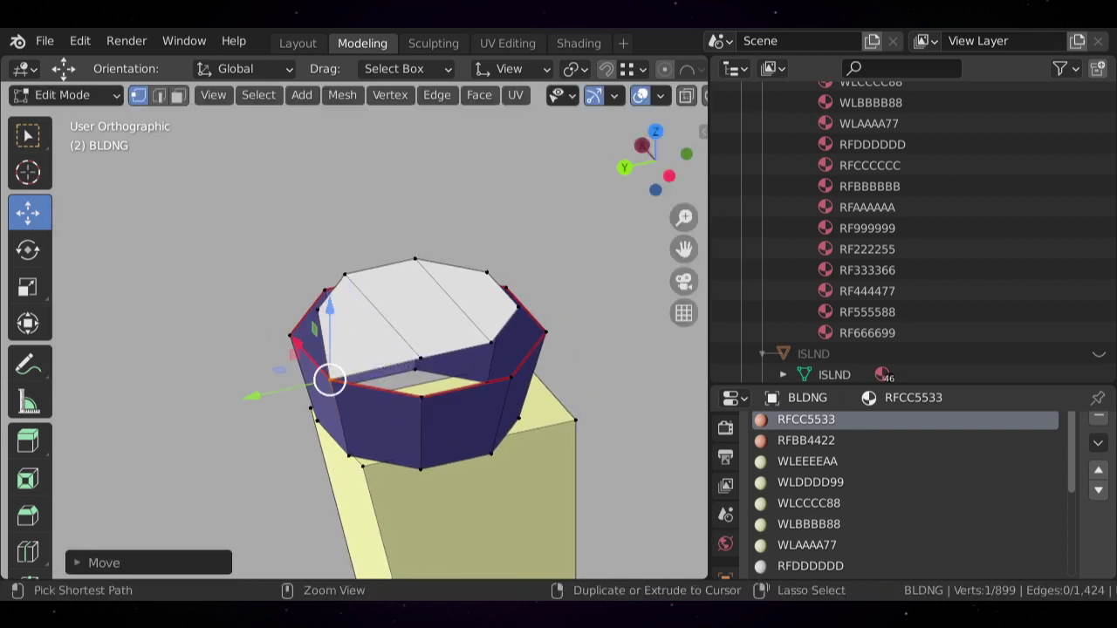
mouse_move(330, 379)
middle_mouse_down()
mouse_move(383, 393)
mouse_move(319, 394)
middle_mouse_up()
scroll(319, 394, "up", 2)
left_click(303, 336)
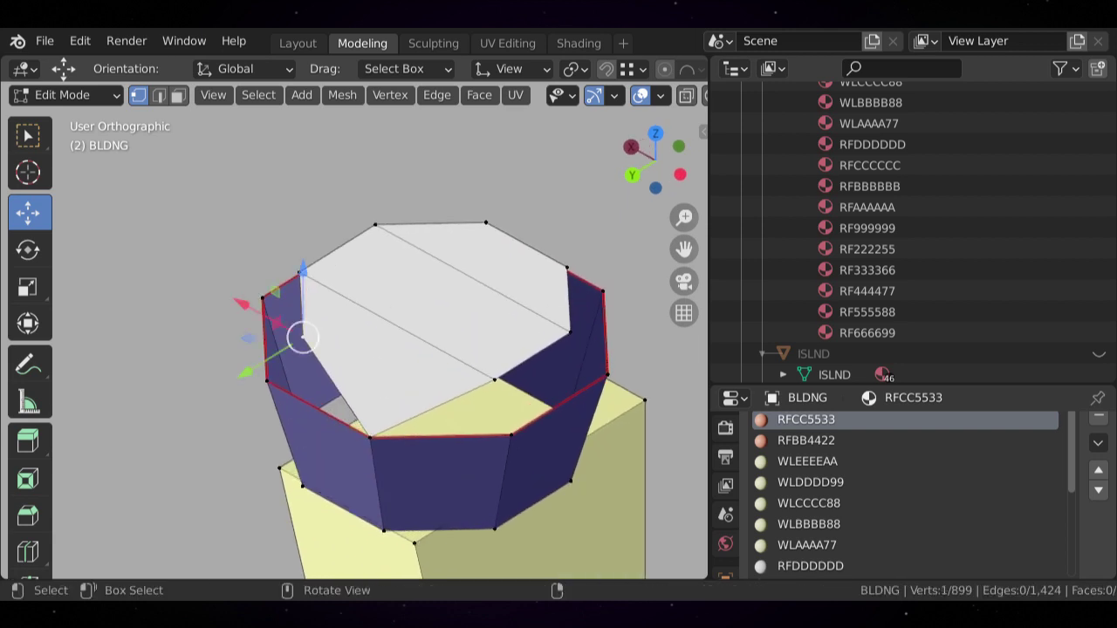
left_click_drag(303, 337, 266, 382)
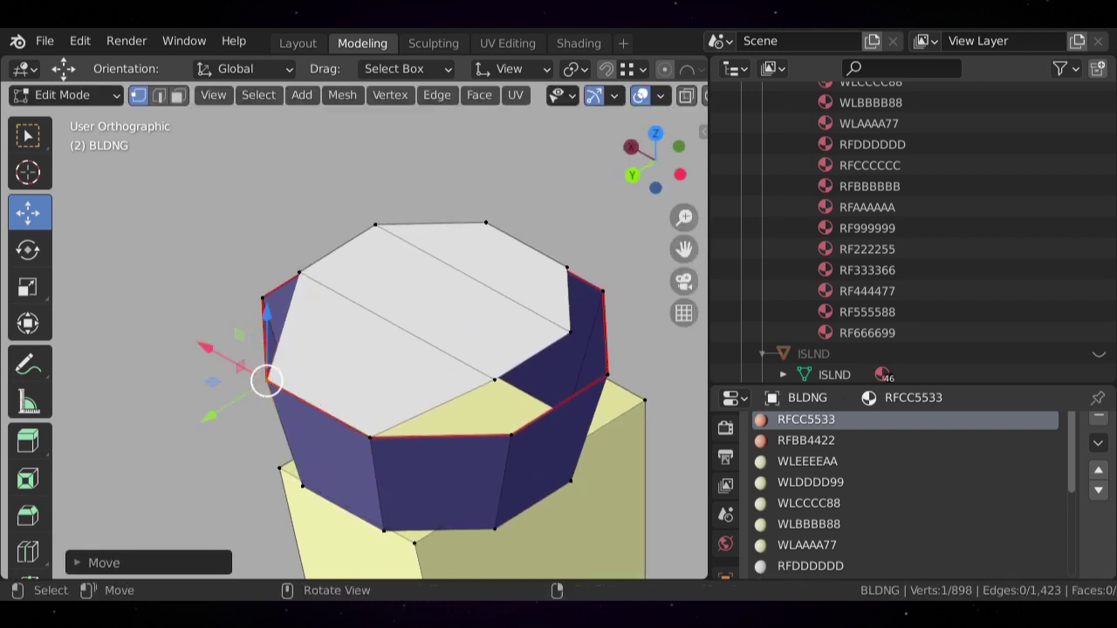
middle_click_drag(267, 382, 195, 371)
left_click(290, 367)
left_click_drag(291, 367, 283, 425)
left_click(400, 356)
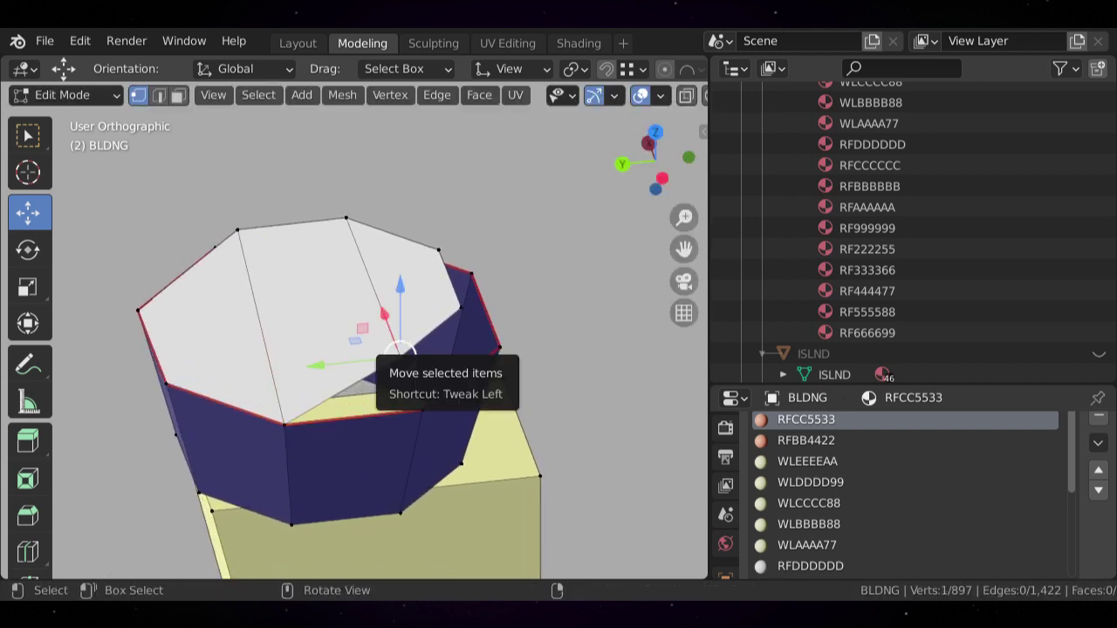
left_click_drag(400, 356, 423, 410)
middle_click_drag(423, 409, 314, 393)
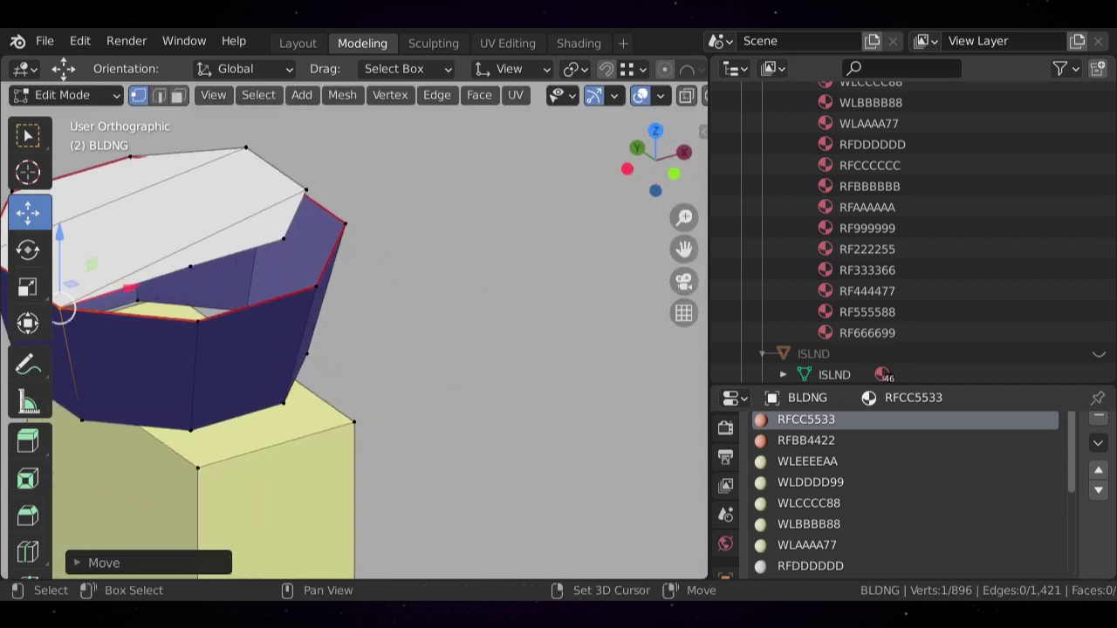
- Snap the remaining four roof corner vertices onto the cab's upper rim, merging them to close the roof
middle_click_drag(288, 331, 510, 410, "shift")
middle_click_drag(510, 410, 521, 410)
middle_click_drag(402, 388, 419, 384)
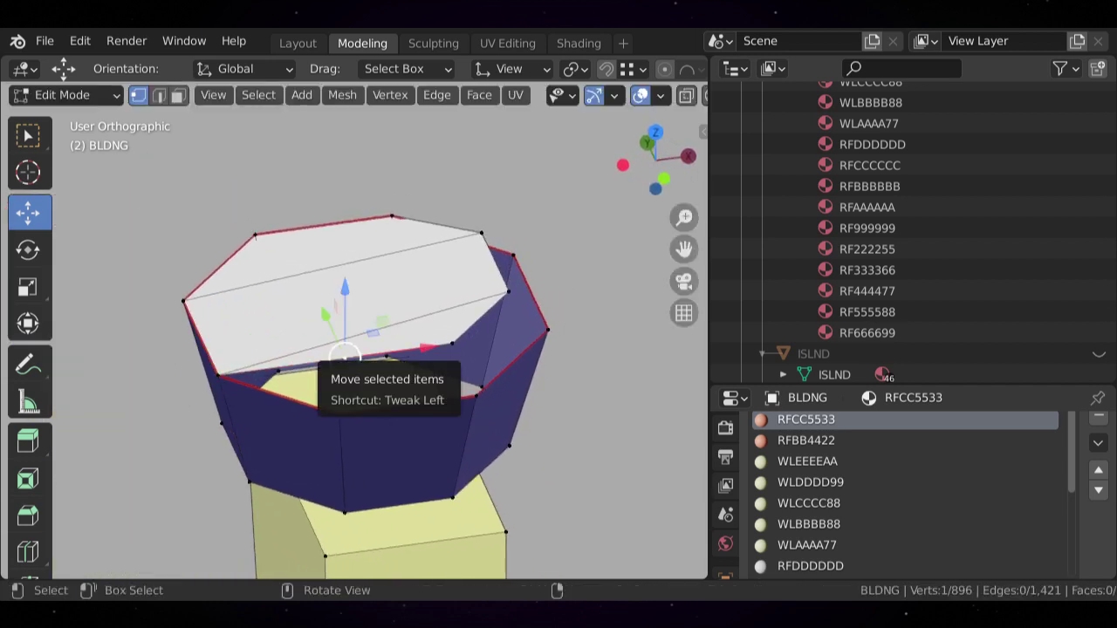
left_click_drag(344, 353, 340, 415)
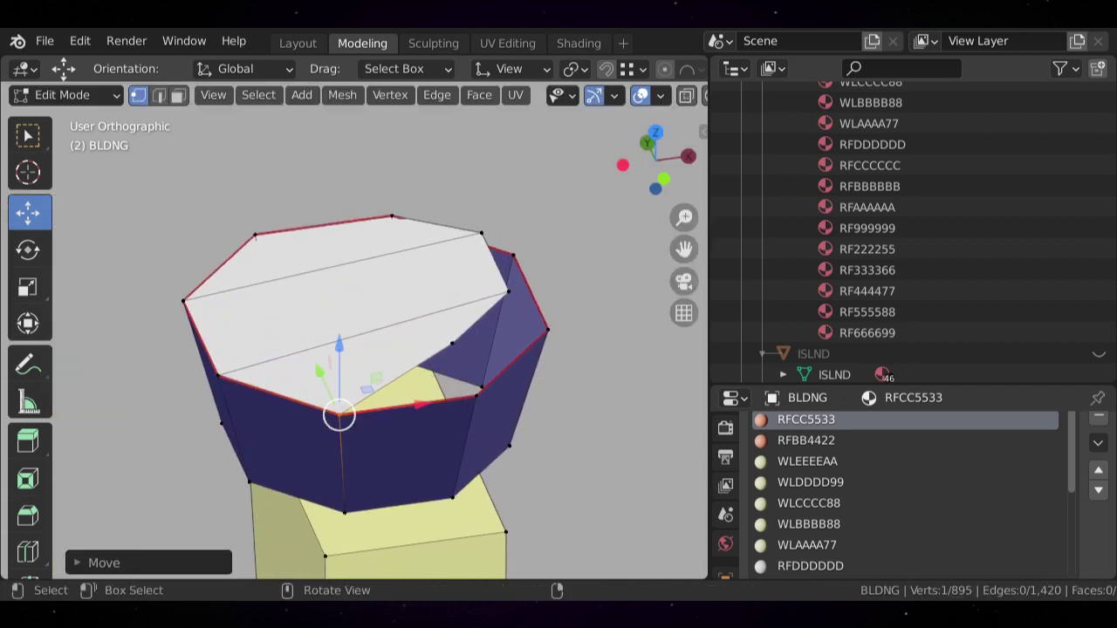
left_click(452, 343)
left_click_drag(452, 343, 477, 395)
middle_click_drag(477, 395, 382, 384)
left_click(374, 343)
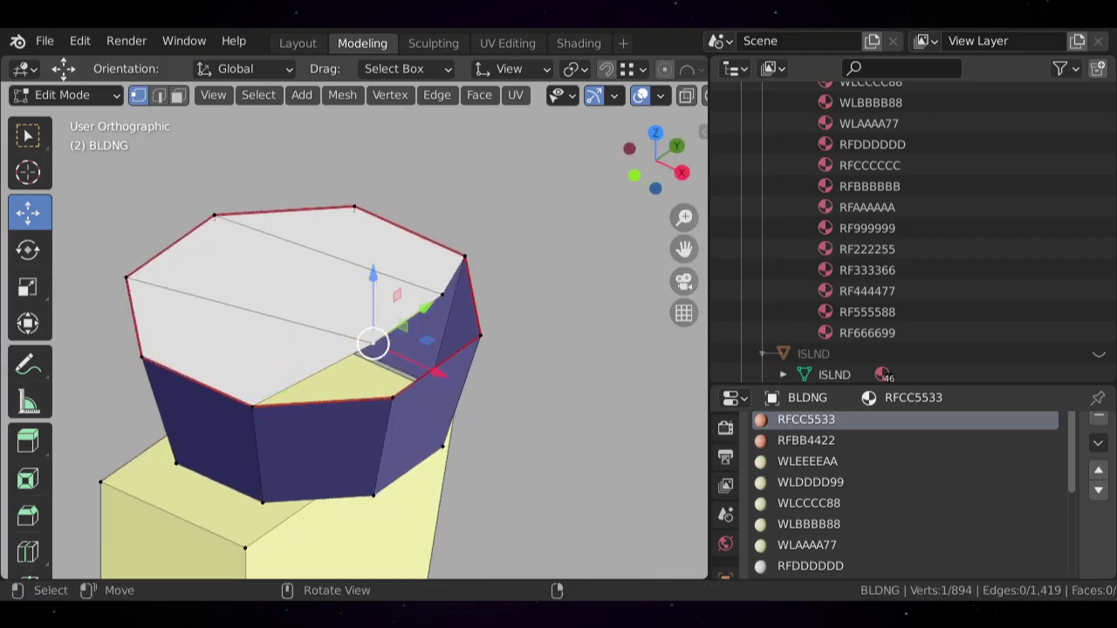
left_click_drag(373, 339, 392, 392)
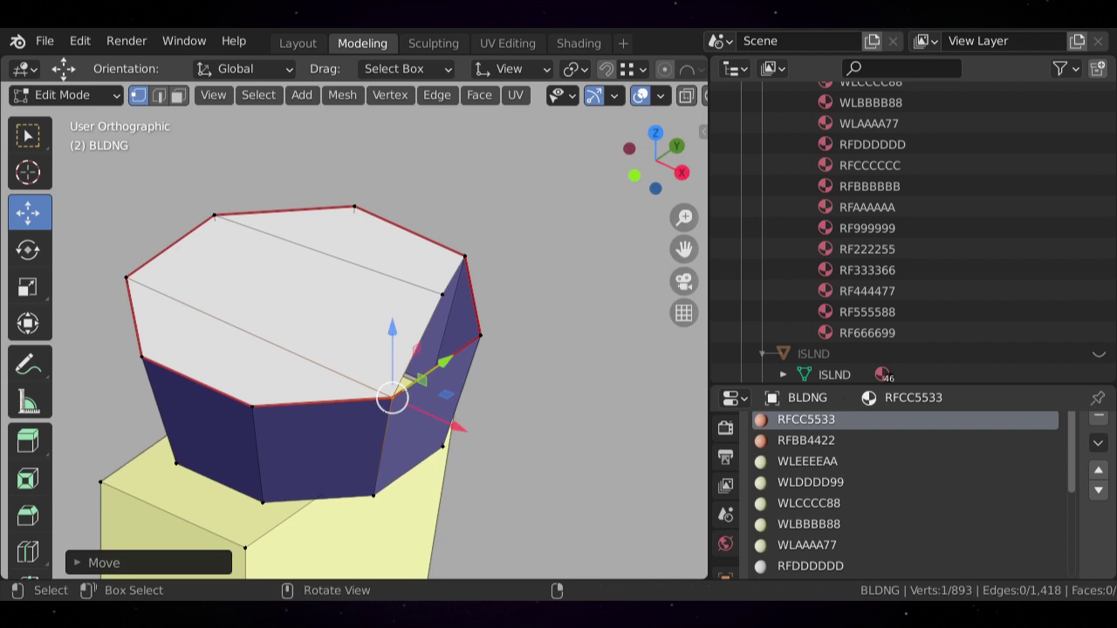
left_click(442, 294)
left_click_drag(443, 294, 480, 335)
left_click(558, 401)
- Examine the control tower with its closed roof from a distance outside mesh editing, and return to the cab
scroll(541, 384, "down", 6)
middle_click_drag(541, 384, 478, 344)
scroll(336, 327, "up", 3)
scroll(349, 332, "up", 1)
key("Tab")
scroll(354, 330, "down", 14)
middle_click_drag(353, 330, 533, 320)
scroll(333, 344, "down", 4)
scroll(354, 332, "up", 17)
scroll(350, 324, "up", 4)
key("Tab")
scroll(410, 336, "up", 2)
scroll(410, 336, "down", 2)
scroll(532, 321, "up", 2)
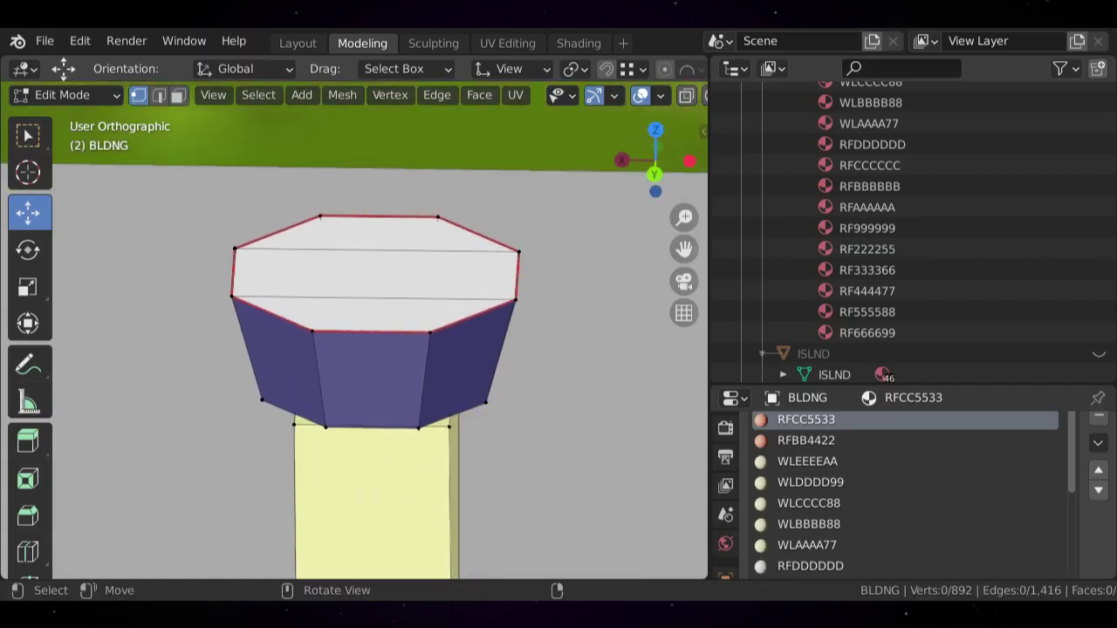
left_click(158, 95)
left_click(255, 311)
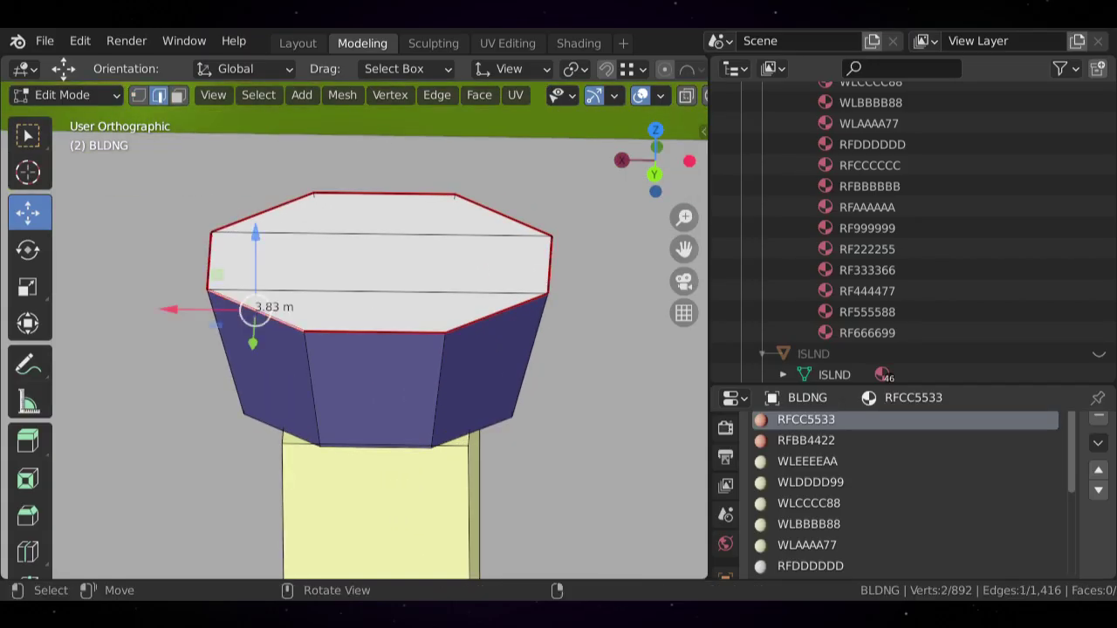
middle_click_drag(255, 310, 471, 319)
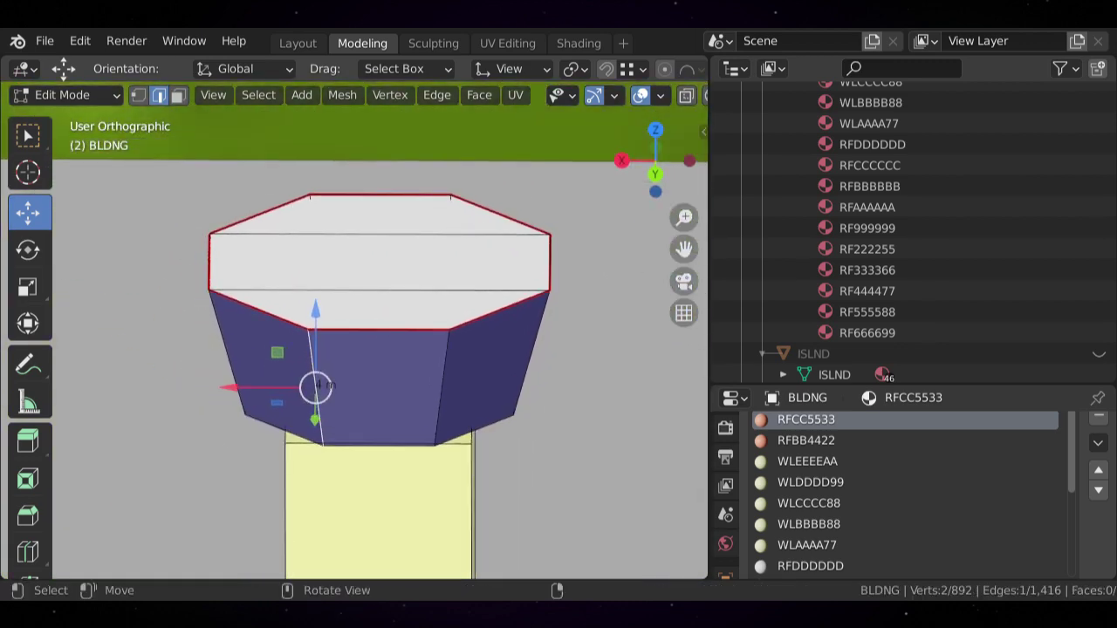
left_click(442, 384, "shift")
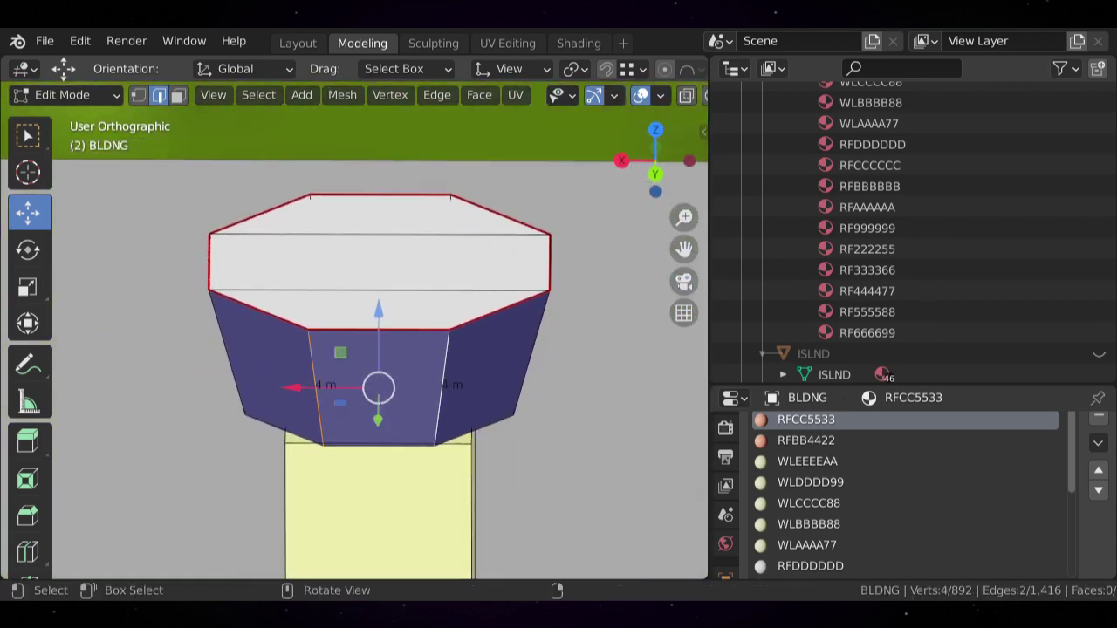
key("s")
key("x")
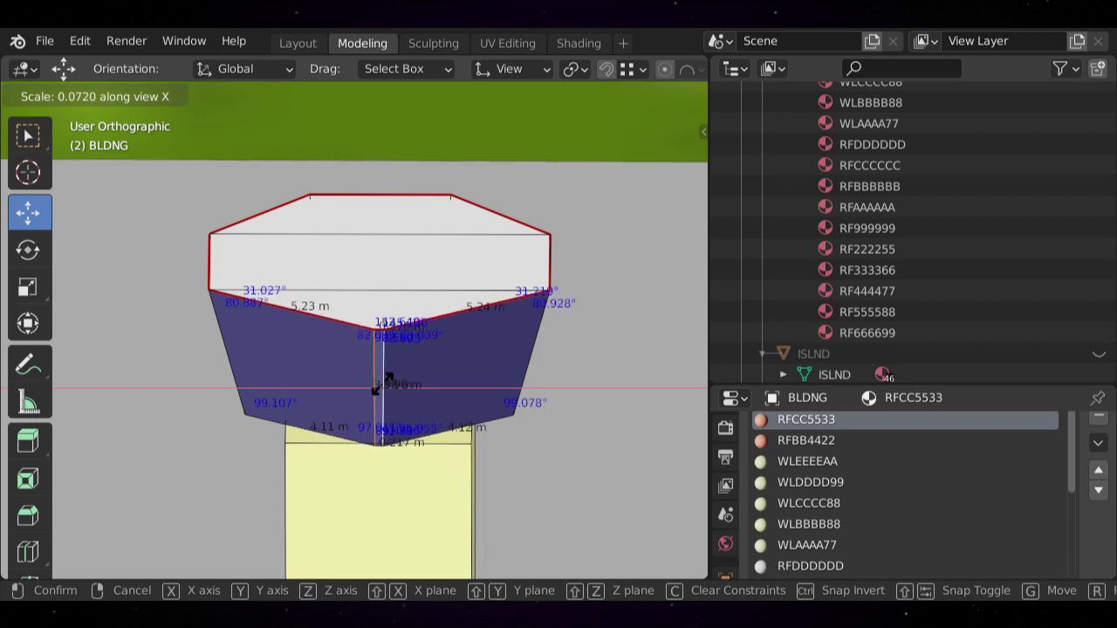
key("Escape")
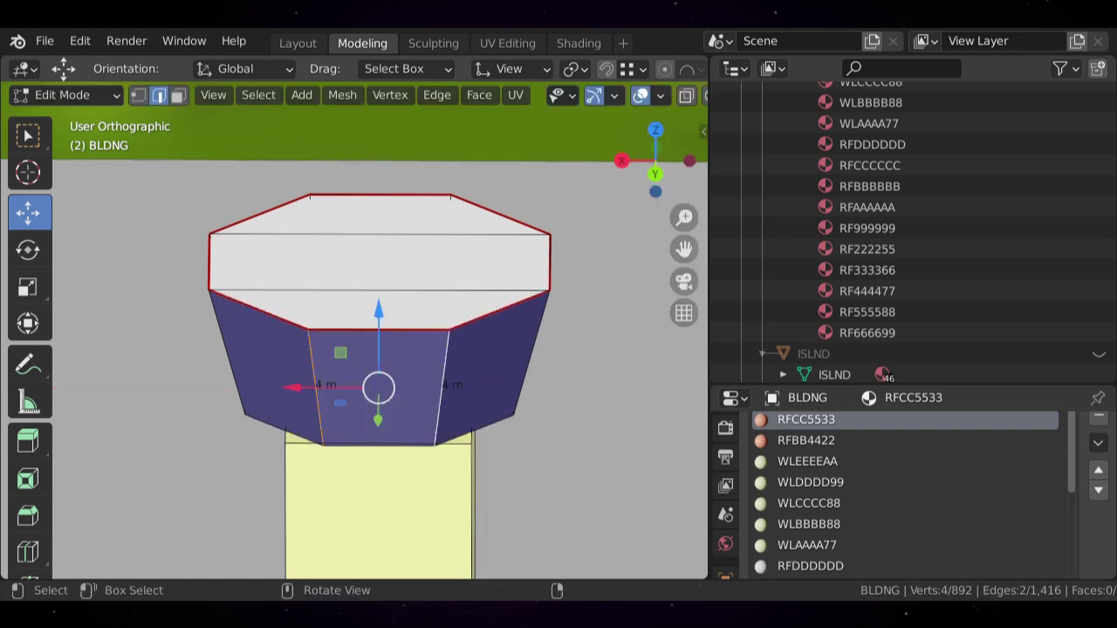
key("alt+a")
- Merge the two upper rim vertices of the cab's positive-Y face with Collapse
left_click(308, 330)
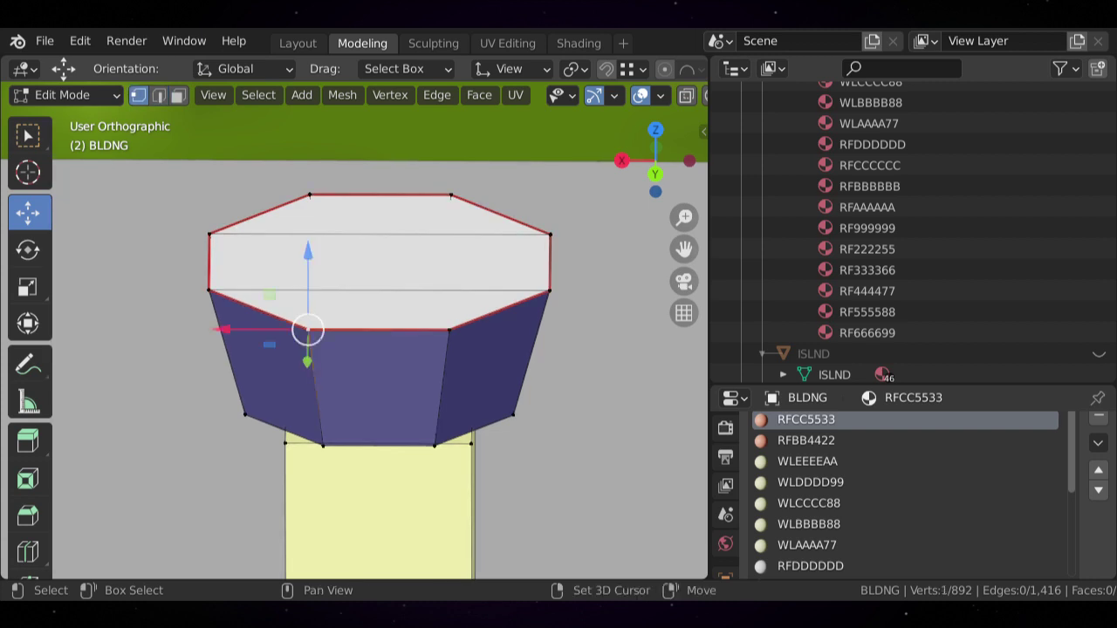
left_click(449, 330, "shift")
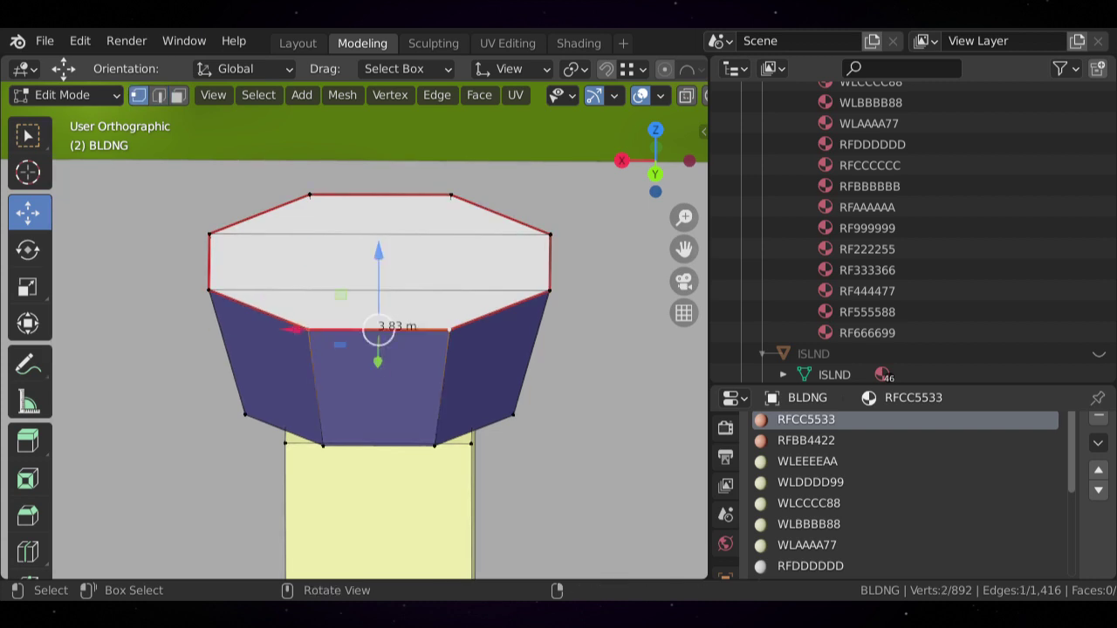
key("F3")
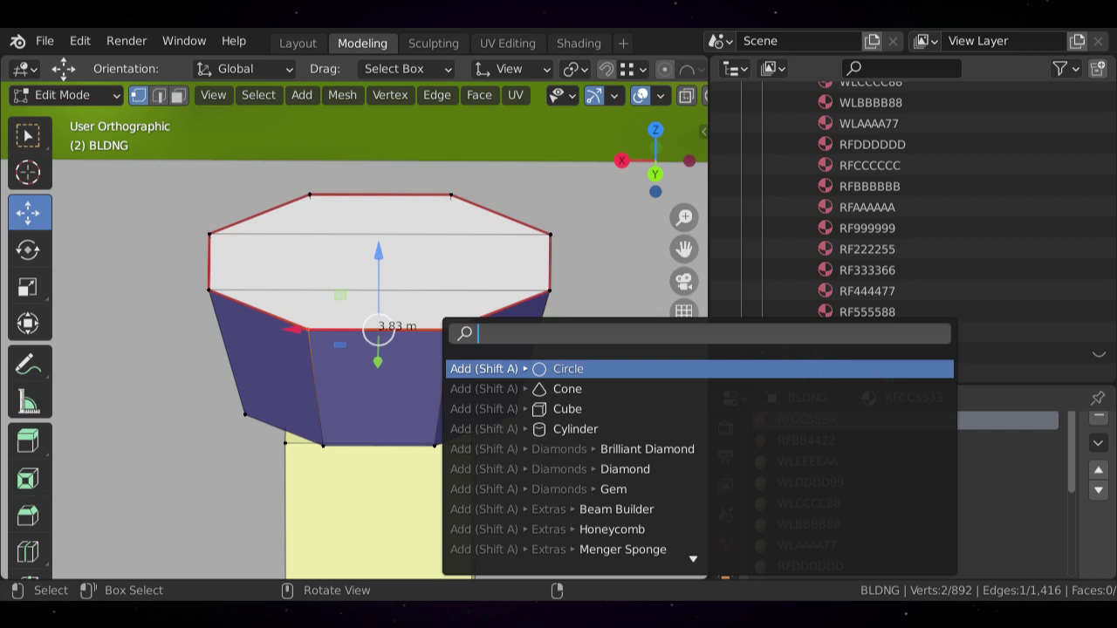
type("collaps")
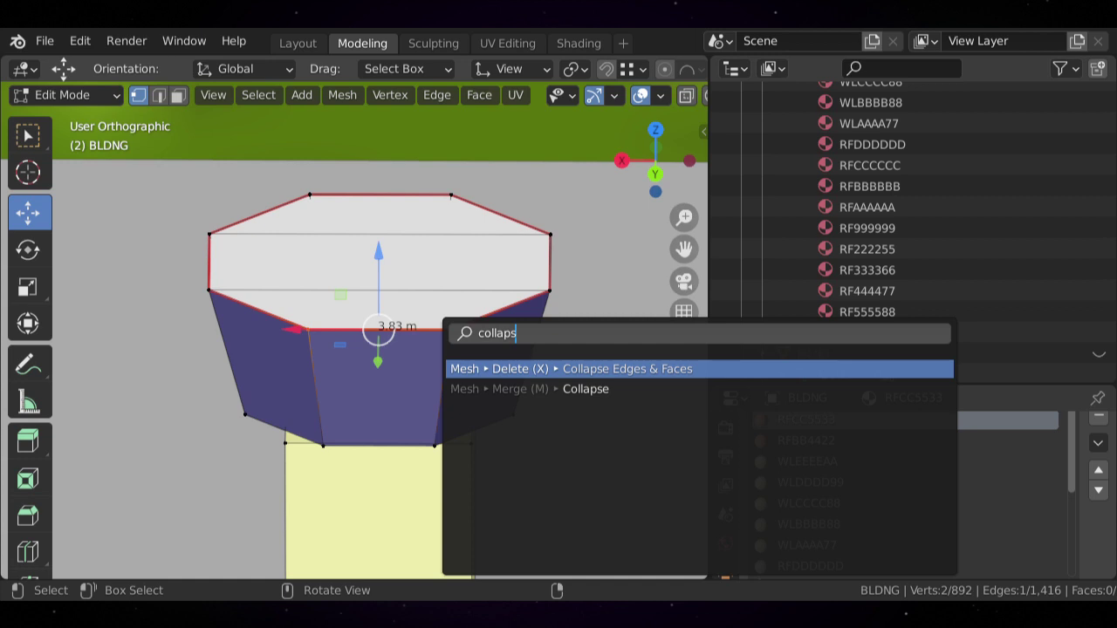
key("Down")
key("Return")
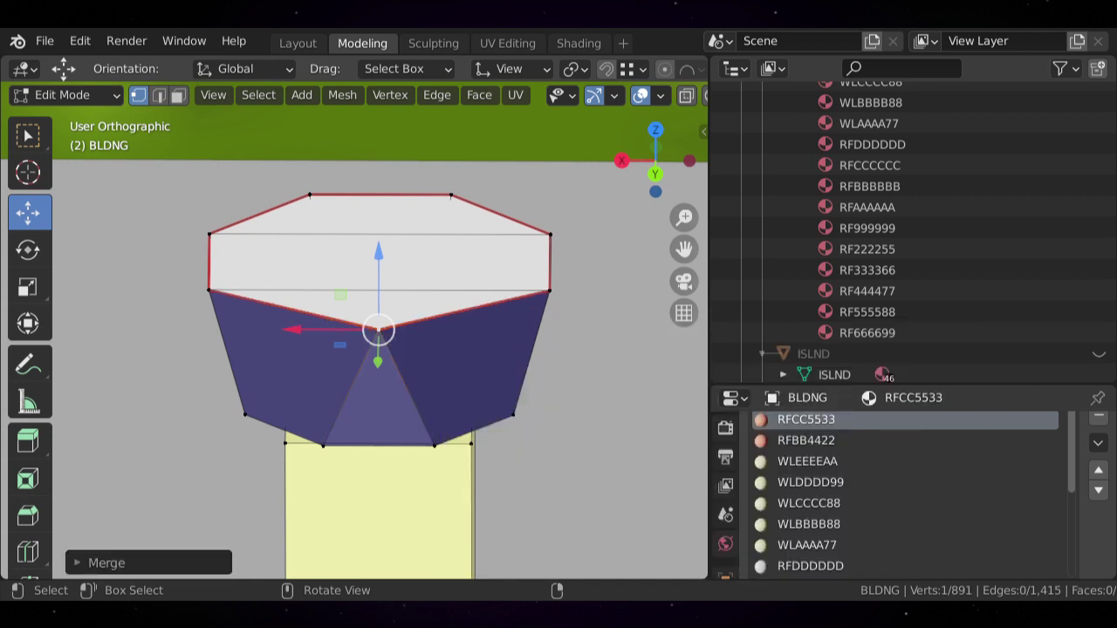
- Merge the two lower vertices of the same positive-Y cab face with Collapse
left_click(323, 446)
left_click(435, 446, "shift")
key("F3")
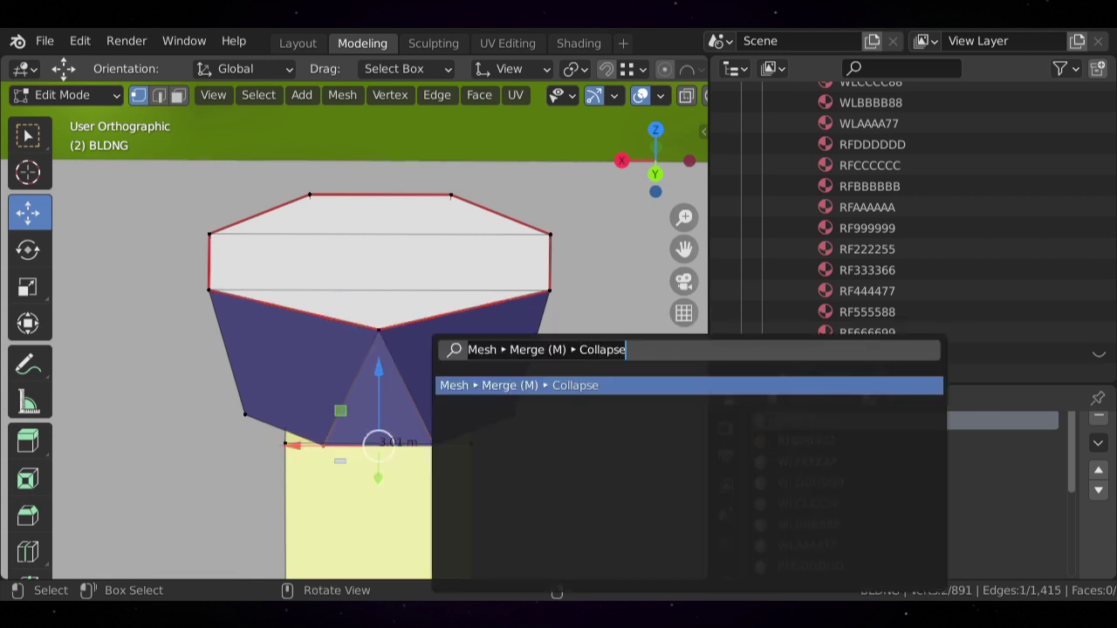
key("Return")
key("s")
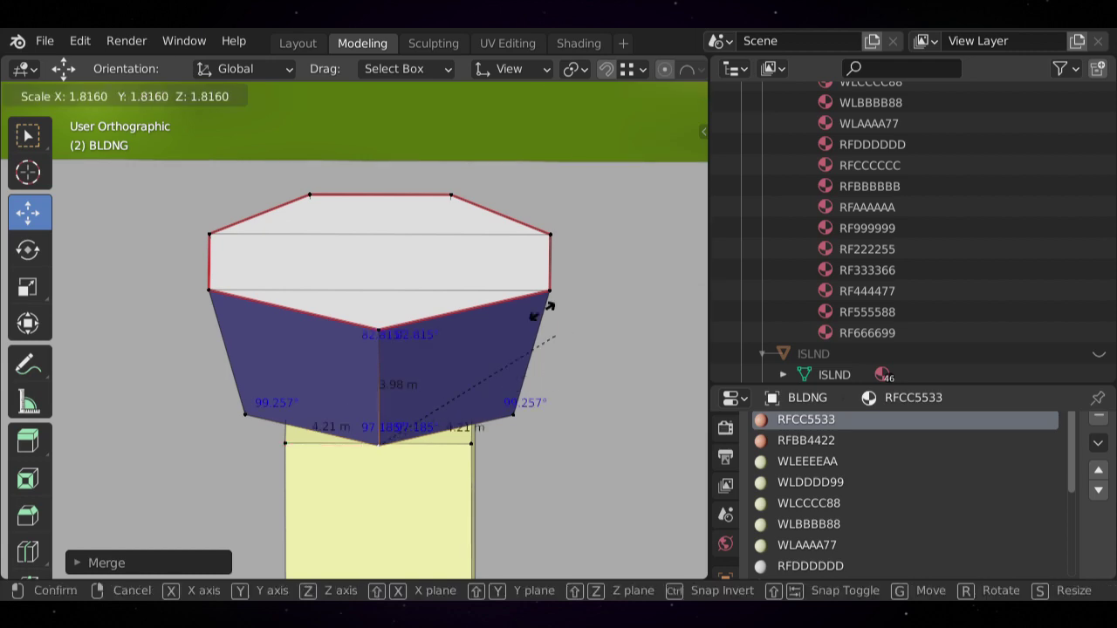
key("Escape")
- Merge the two lower vertices of the cab's opposite, negative-Y face with Collapse
scroll(354, 343, "down", 2)
middle_click_drag(488, 349, 227, 358)
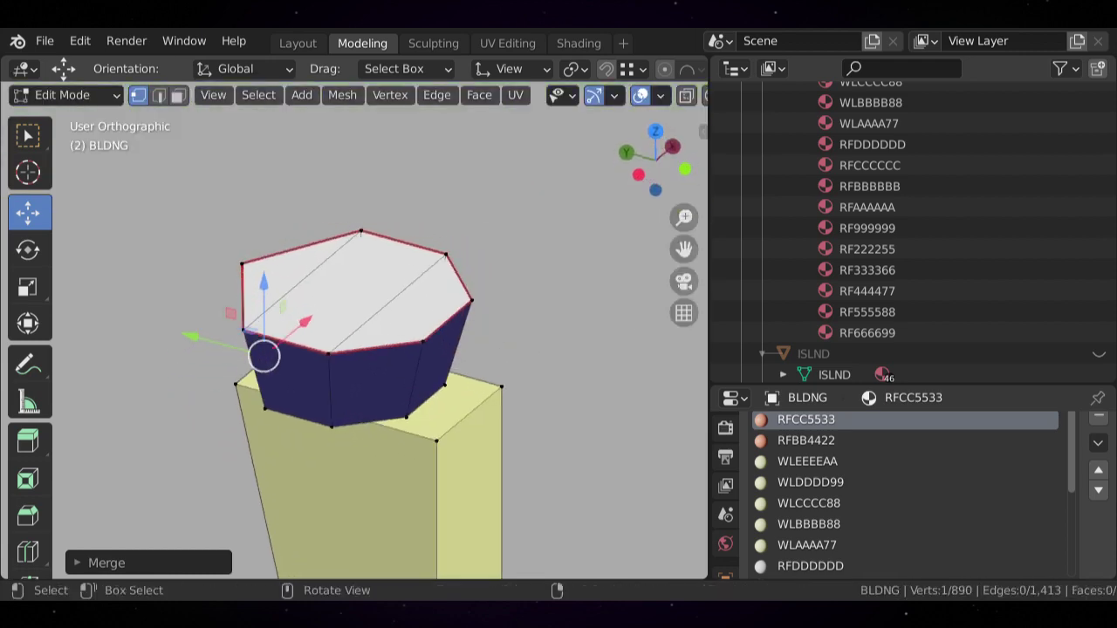
middle_click_drag(393, 367, 318, 341)
scroll(354, 343, "up", 2)
scroll(380, 349, "up", 1)
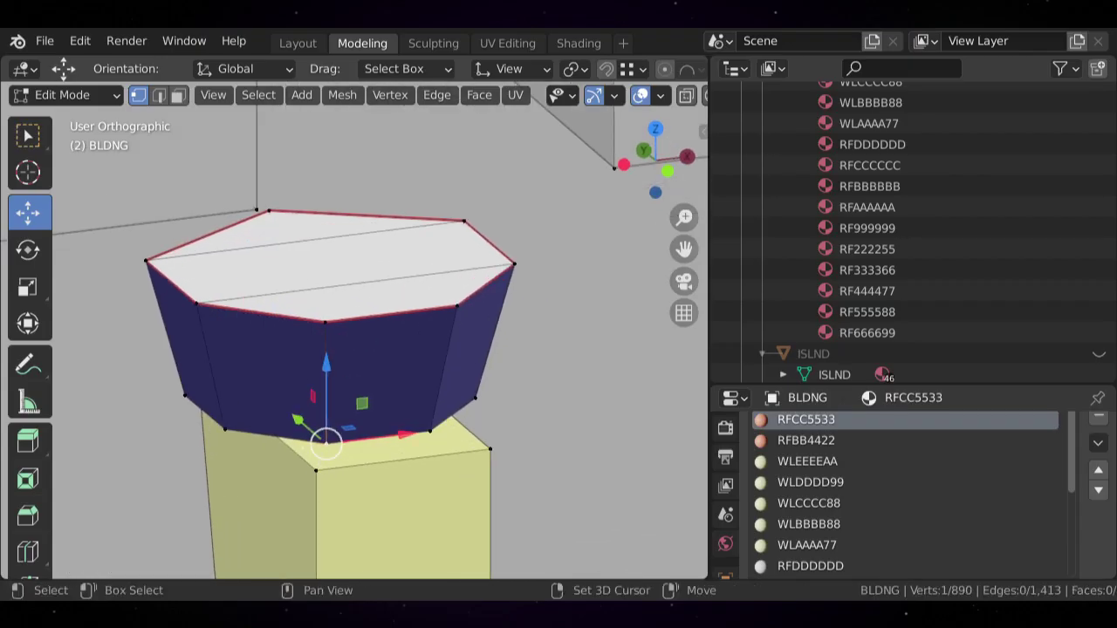
left_click(430, 430, "shift")
key("F3")
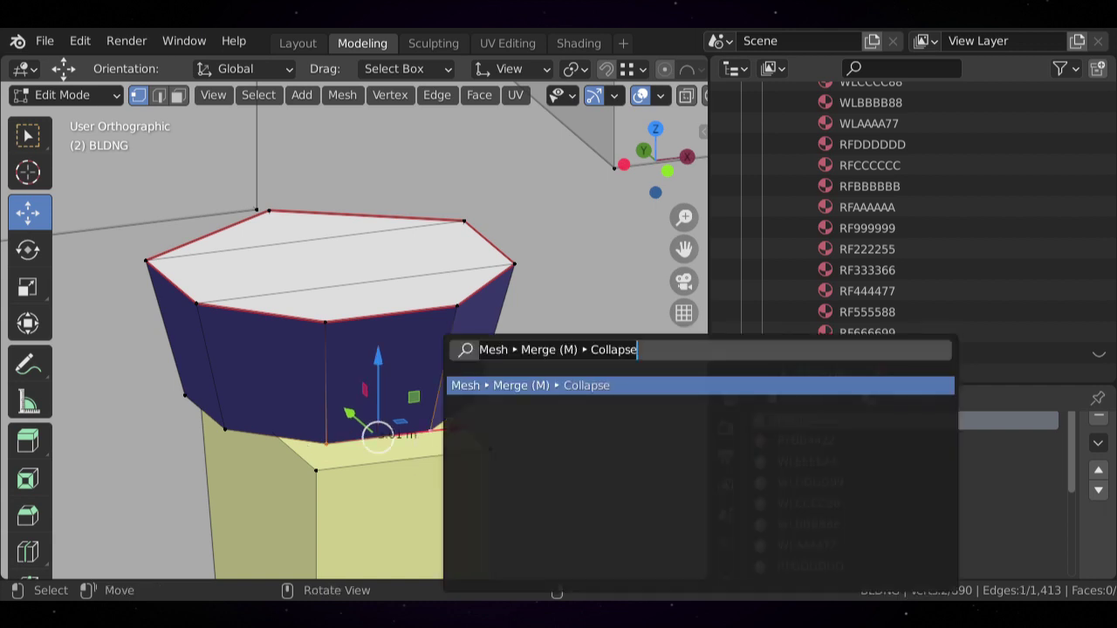
key("Return")
- Merge the two upper rim vertices of the cab's negative-Y face with Collapse
left_click(324, 321)
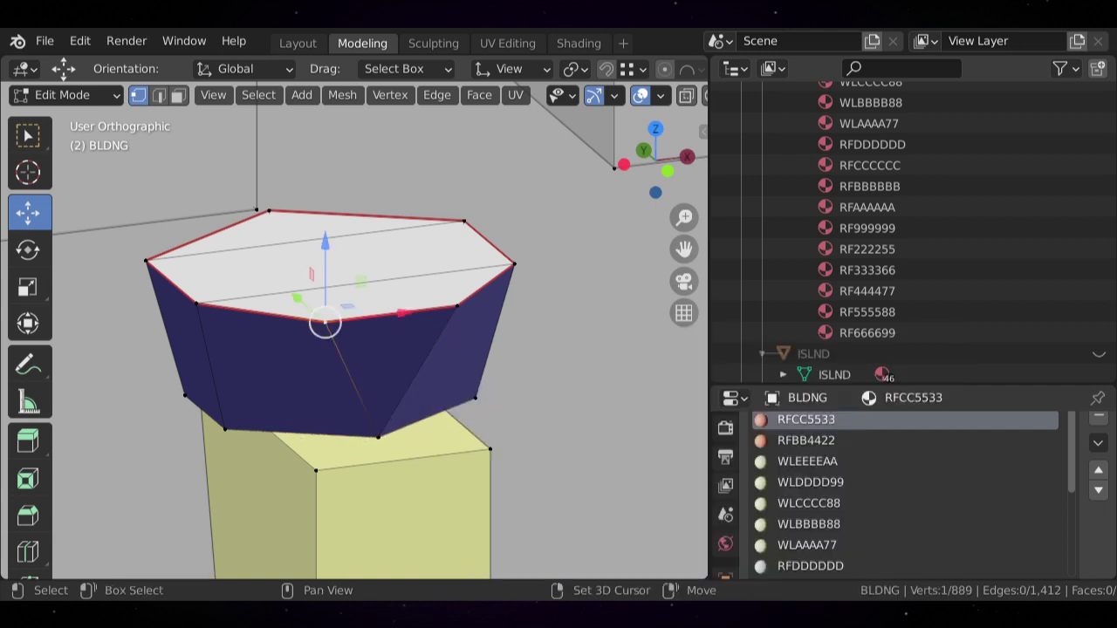
left_click(456, 307, "shift")
key("F3")
key("Escape")
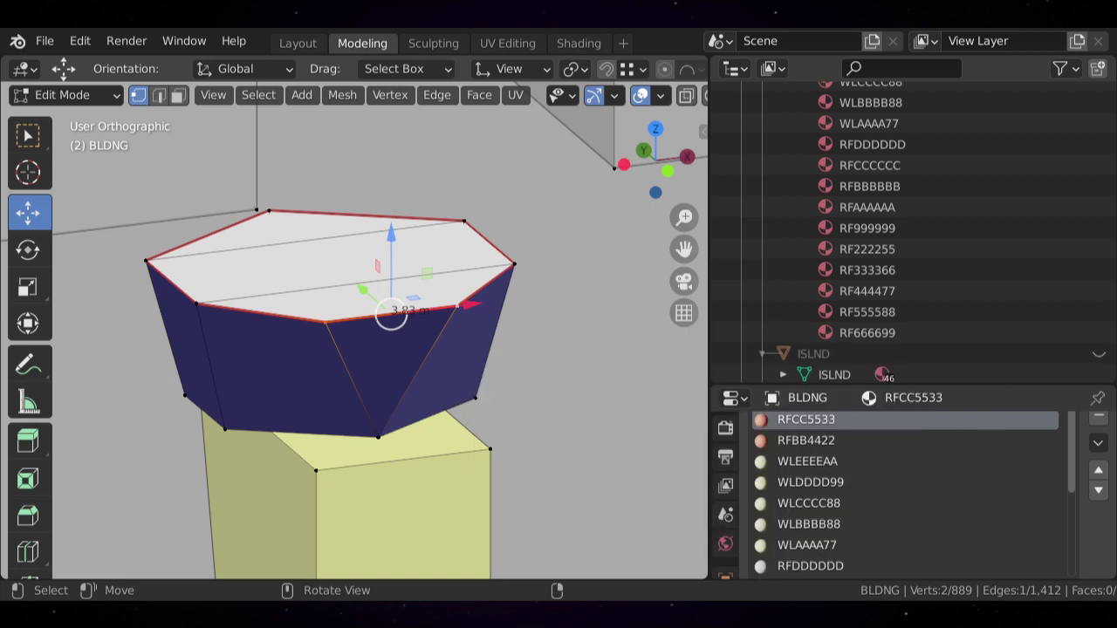
key("m")
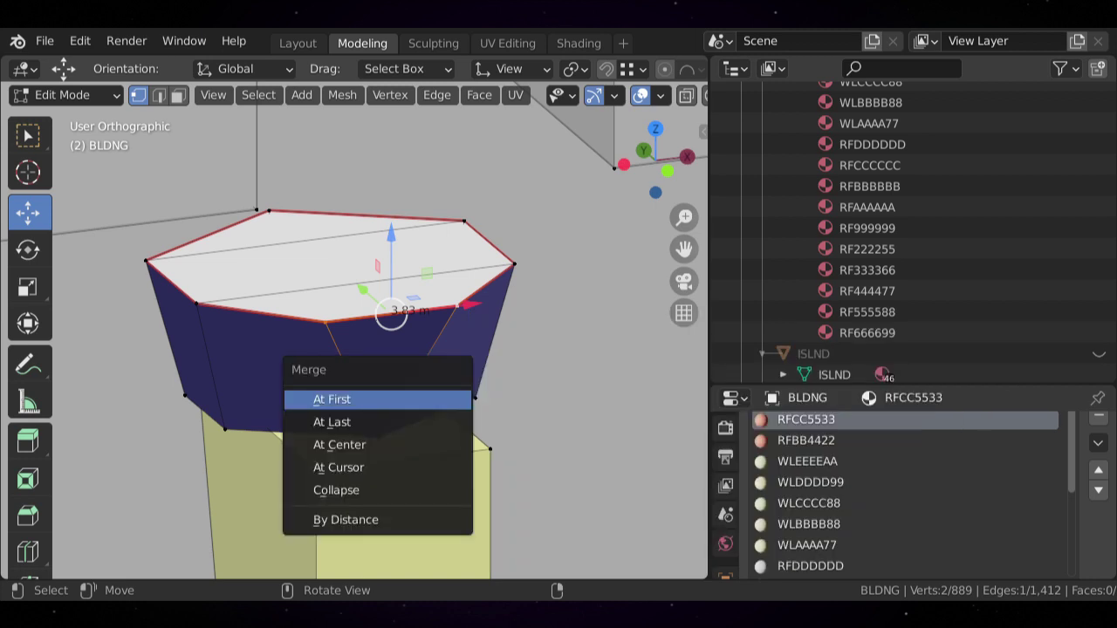
key("Down")
key("Down")
key("Down")
key("Down")
key("Return")
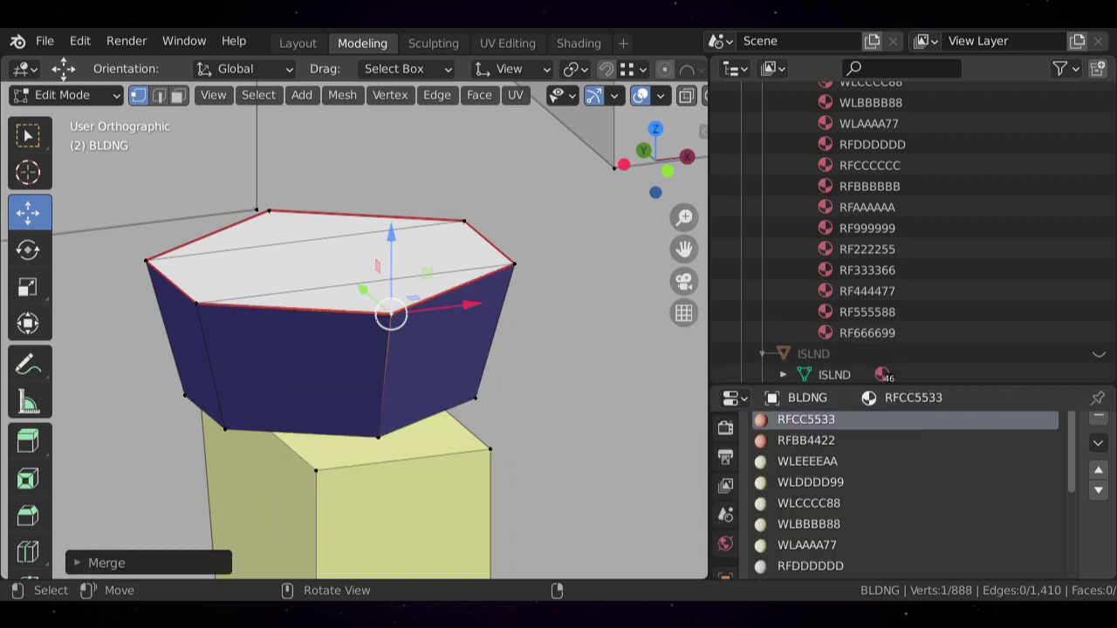
- Merge the two upper rim vertices of the cab's negative-X face with Collapse
middle_click_drag(376, 490, 528, 506)
left_click(272, 342)
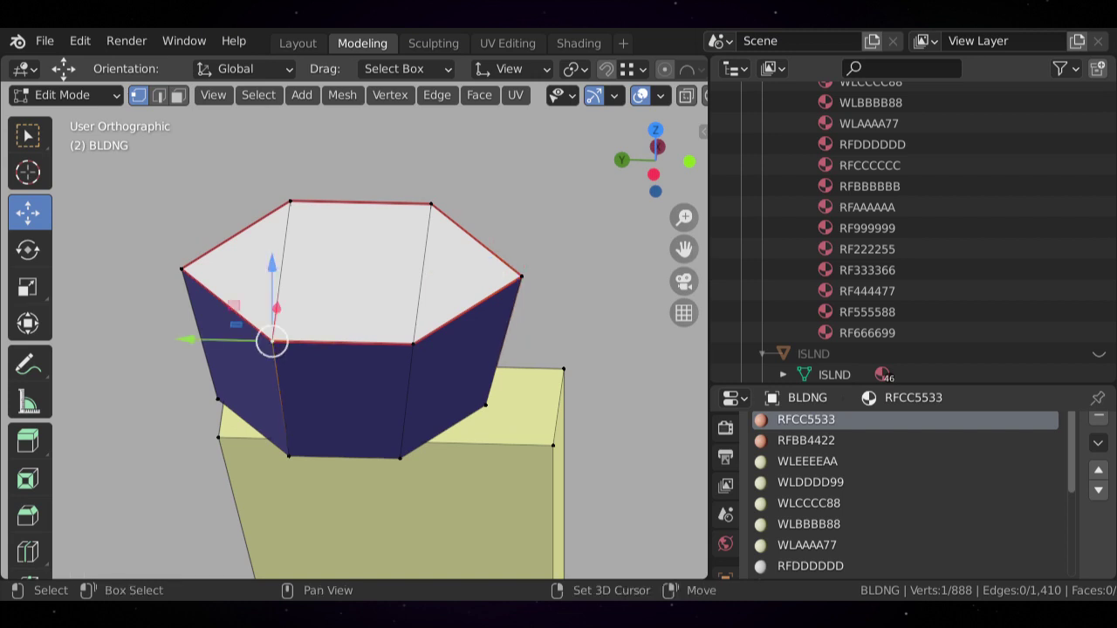
left_click(413, 344, "shift")
key("m")
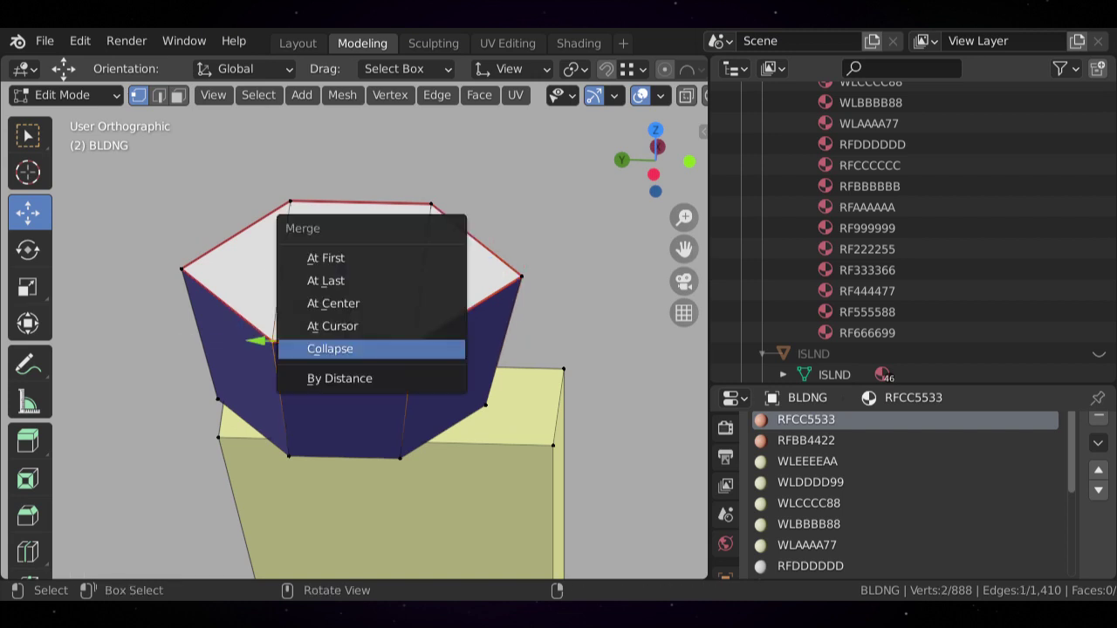
key("Return")
- Merge the two lower vertices of the cab's negative-X face with Collapse
left_click(289, 454)
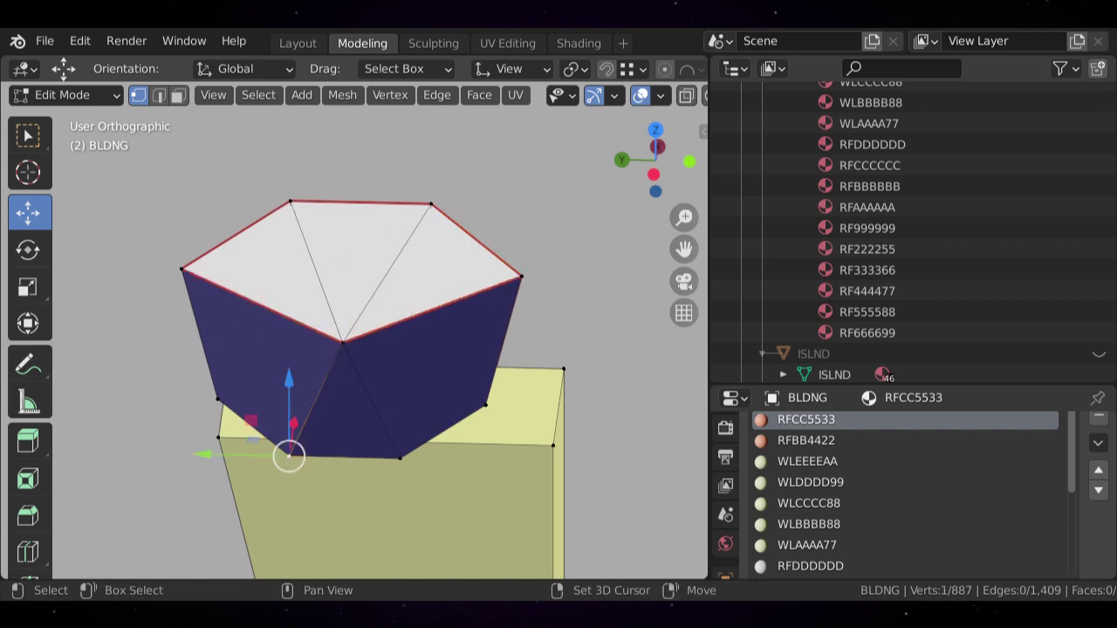
left_click(400, 457, "shift")
key("m")
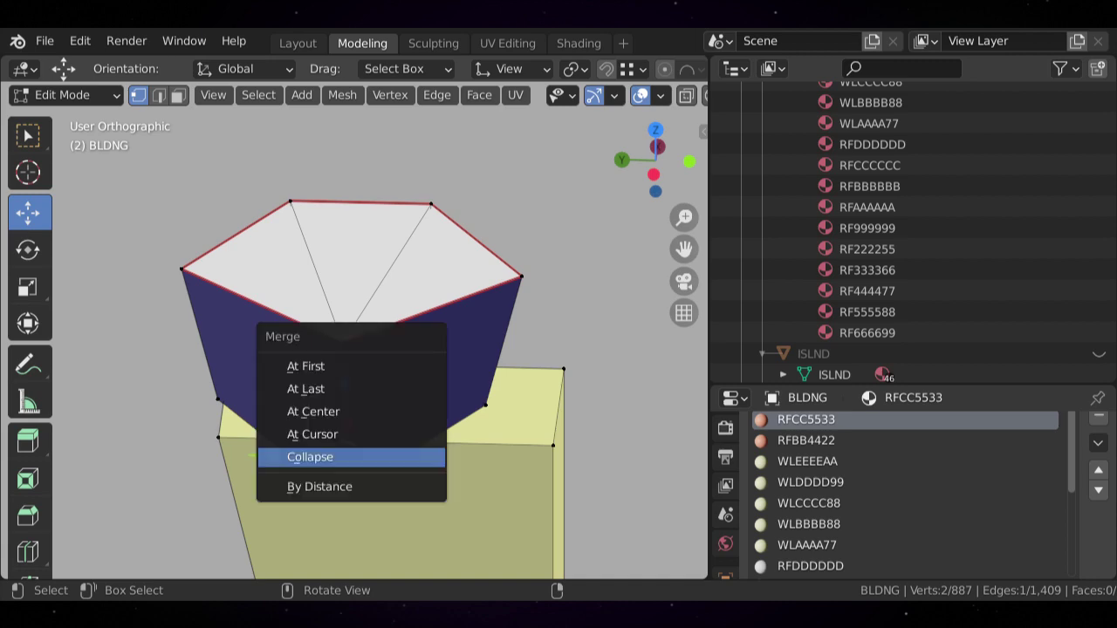
key("Return")
- Merge the two upper rim vertices of the cab's positive-X face with Collapse
middle_click_drag(454, 457, 87, 431)
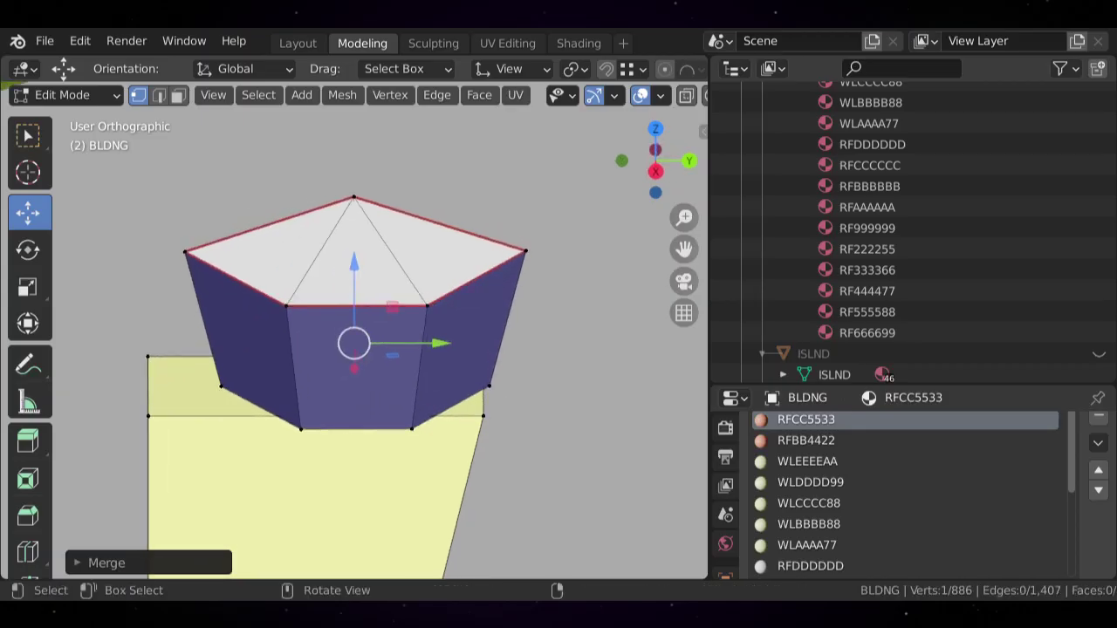
left_click(286, 305)
left_click(427, 305, "shift")
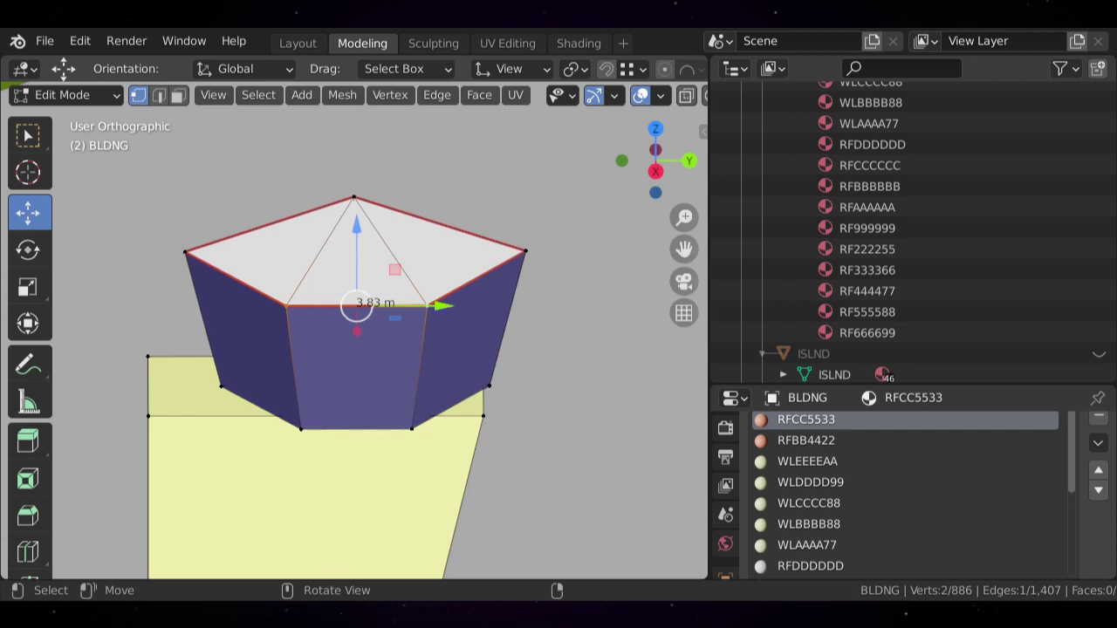
key("m")
key("Return")
- Merge the two lower vertices of the cab's positive-X face with Collapse, leaving a four-sided cab
left_click(301, 428)
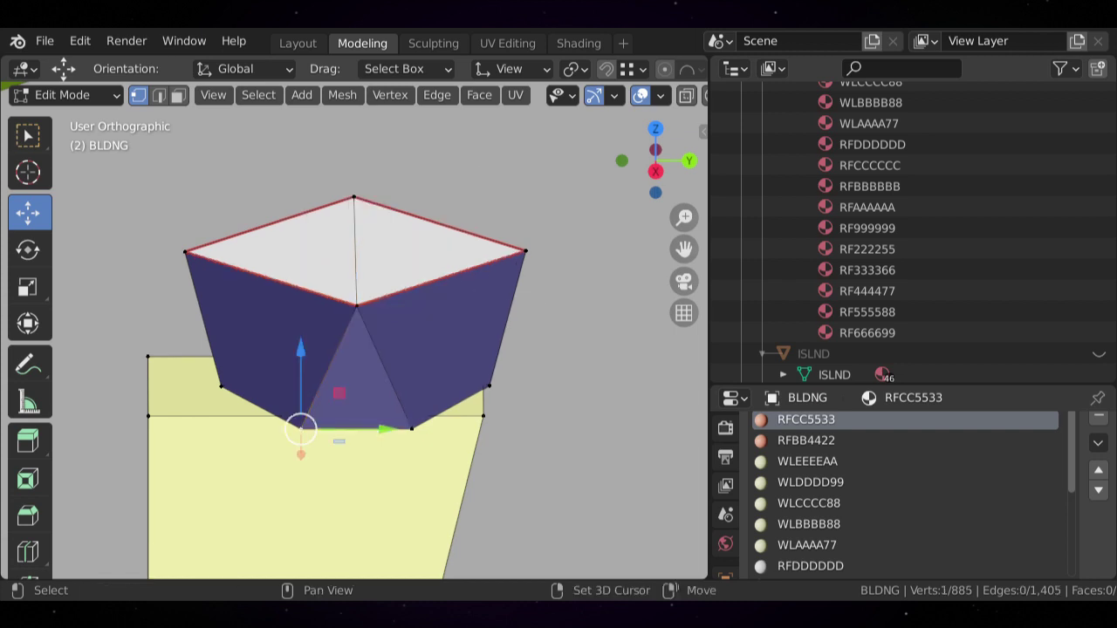
left_click(411, 428, "shift")
key("m")
key("Return")
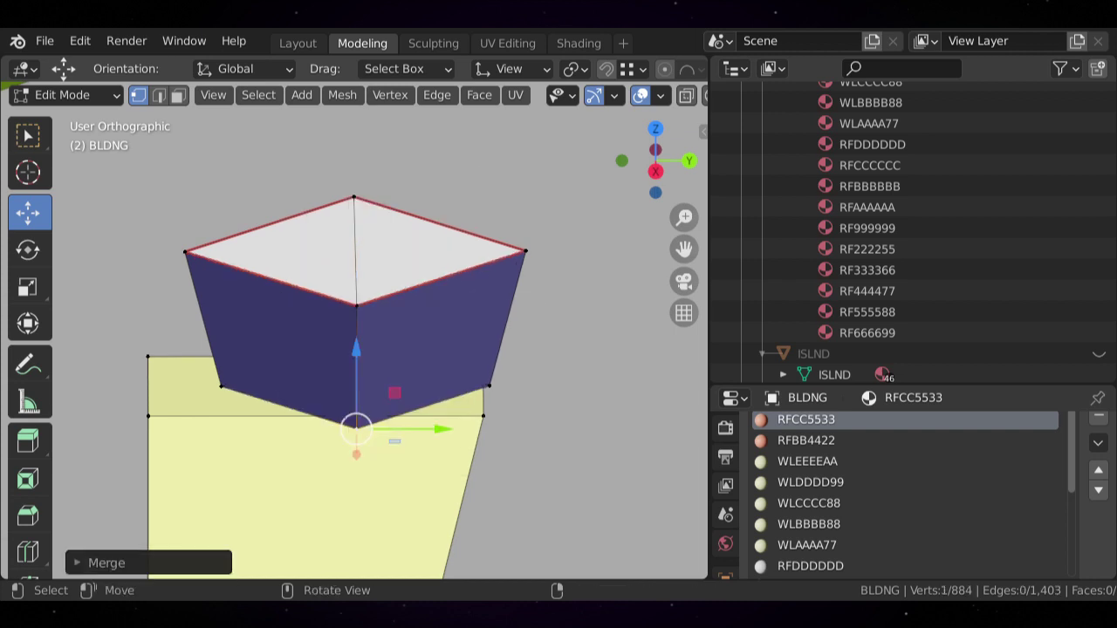
- Clear the selection and dissolve the diagonal edge across the cab's white roof
key("alt+a")
scroll(354, 329, "down", 3)
middle_click_drag(354, 330, 537, 358)
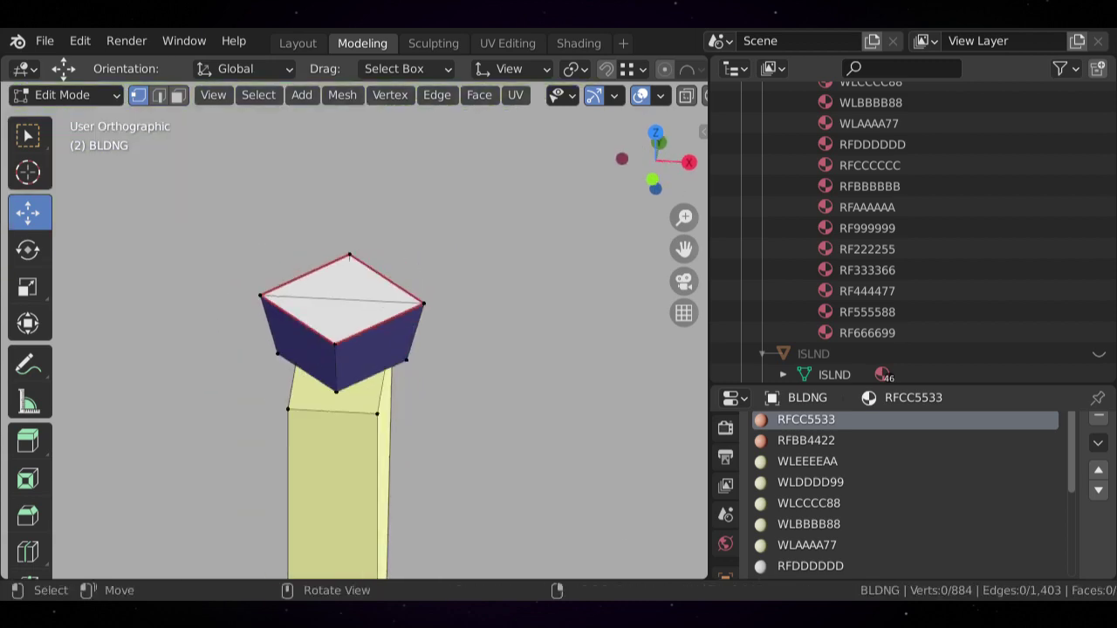
scroll(353, 330, "up", 3)
key("2")
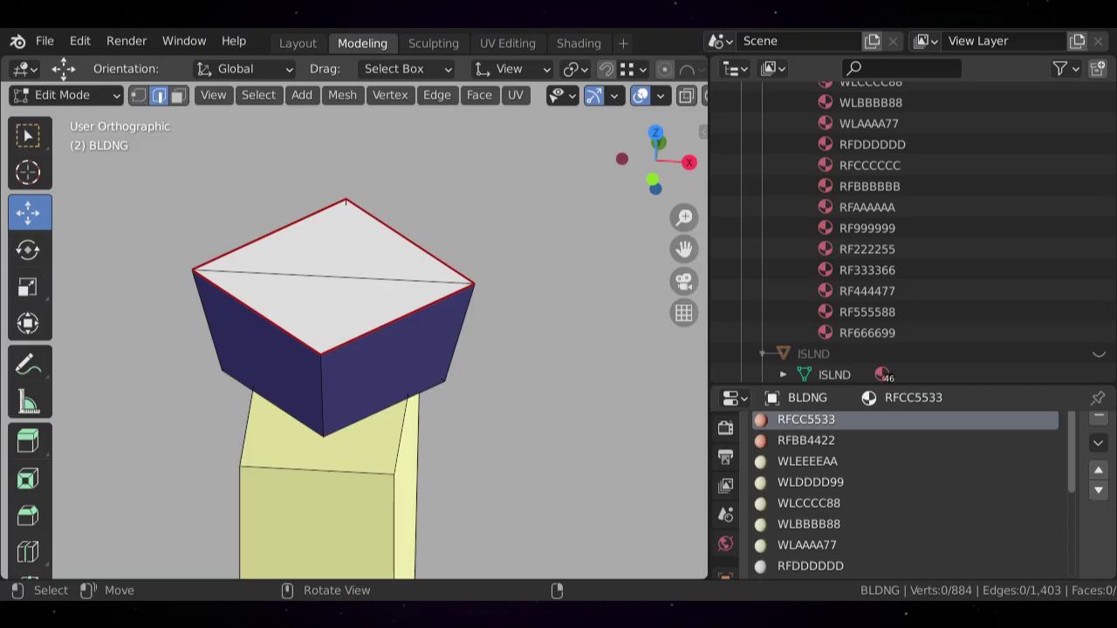
left_click(340, 278)
key("x")
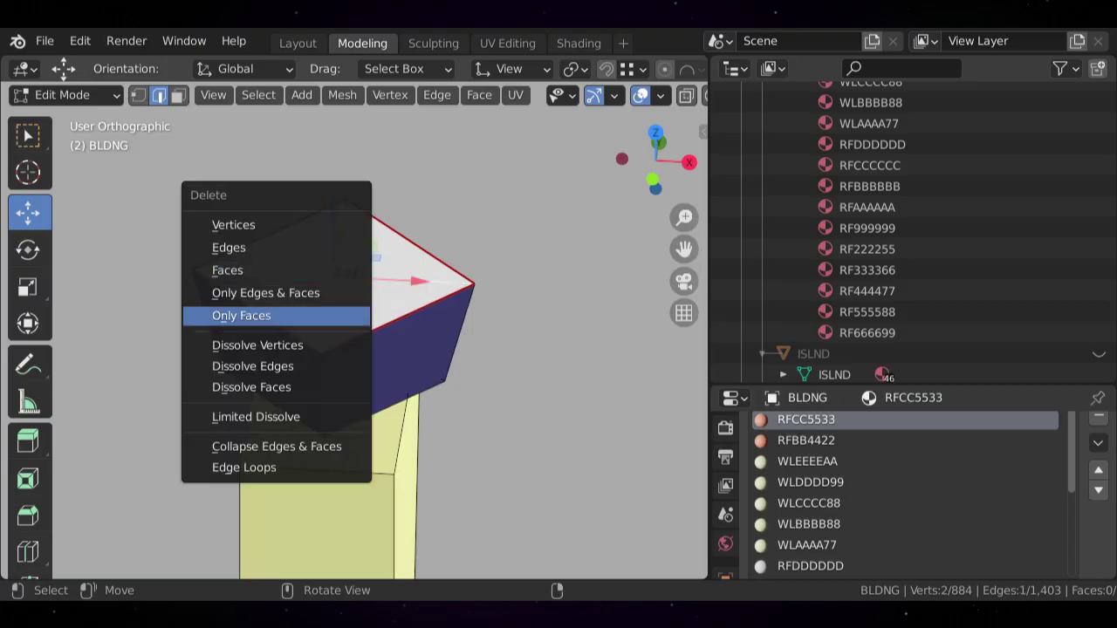
left_click(253, 365)
- Examine the control tower with its four-sided cab near and far outside mesh editing
key("Tab")
scroll(349, 349, "down", 5)
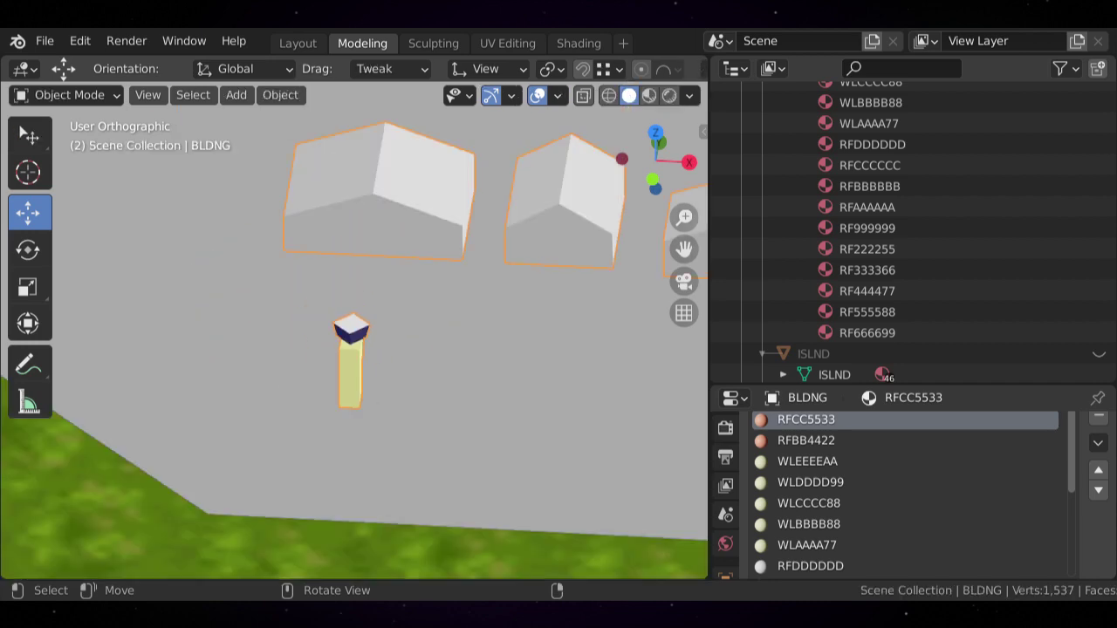
middle_click_drag(349, 349, 471, 327)
scroll(353, 329, "down", 7)
scroll(353, 329, "up", 1)
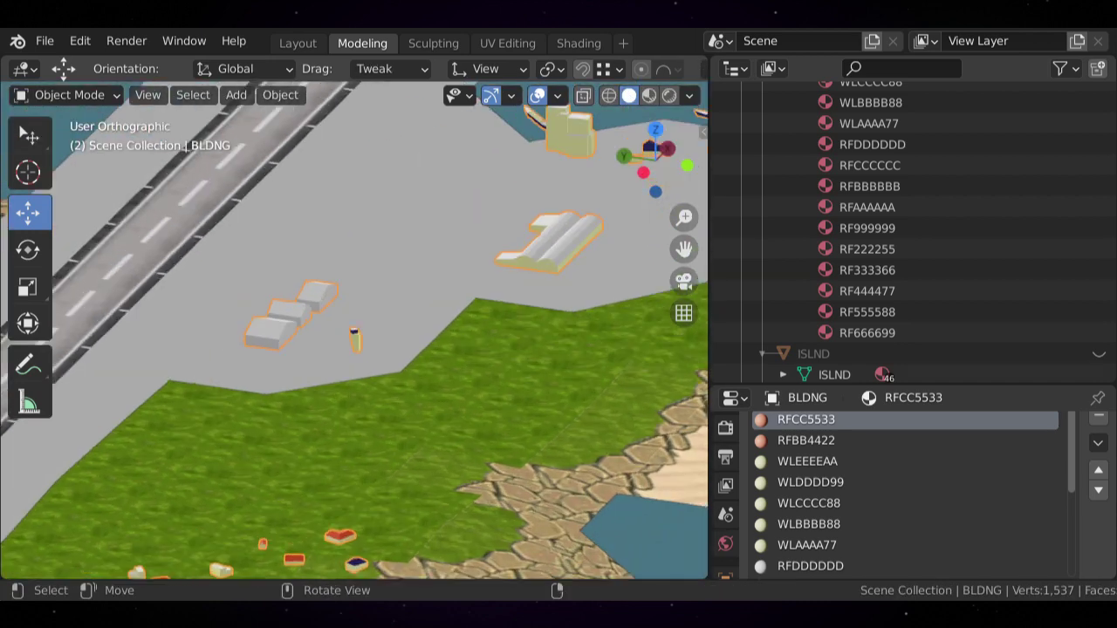
scroll(353, 332, "up", 2)
scroll(354, 336, "down", 5)
scroll(353, 336, "up", 5)
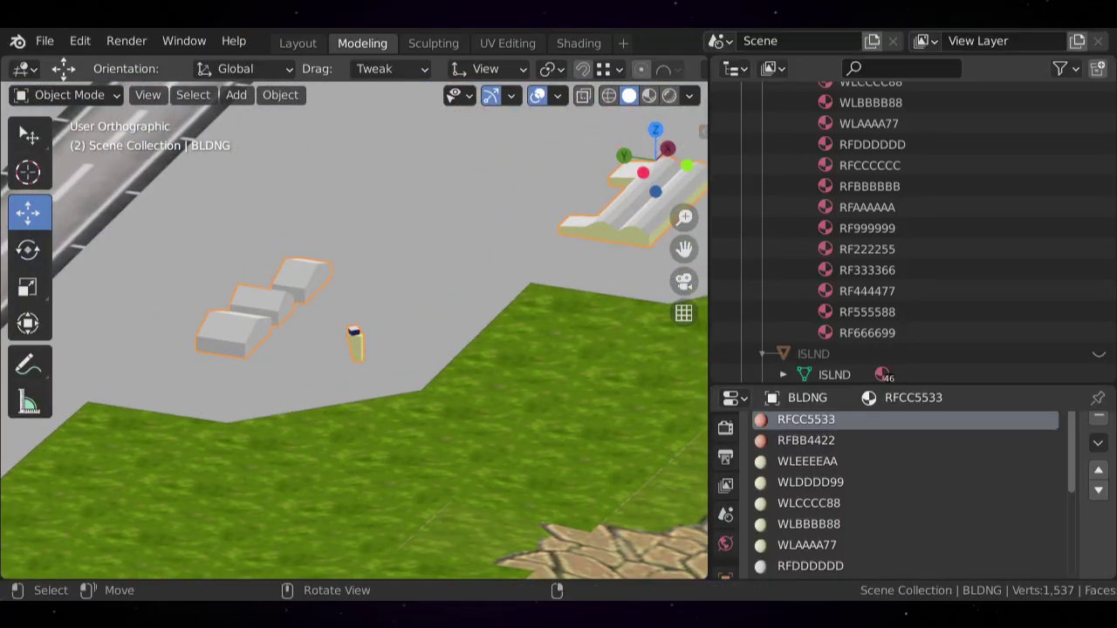
scroll(354, 336, "up", 8)
middle_click_drag(353, 336, 321, 322)
scroll(358, 334, "up", 6)
scroll(358, 334, "up", 4)
scroll(428, 288, "down", 4)
- Select the linked geometry of the cab and shaft in mesh editing to check the tower's statistics, and clear the selection
key("Tab")
middle_click_drag(428, 288, 427, 340)
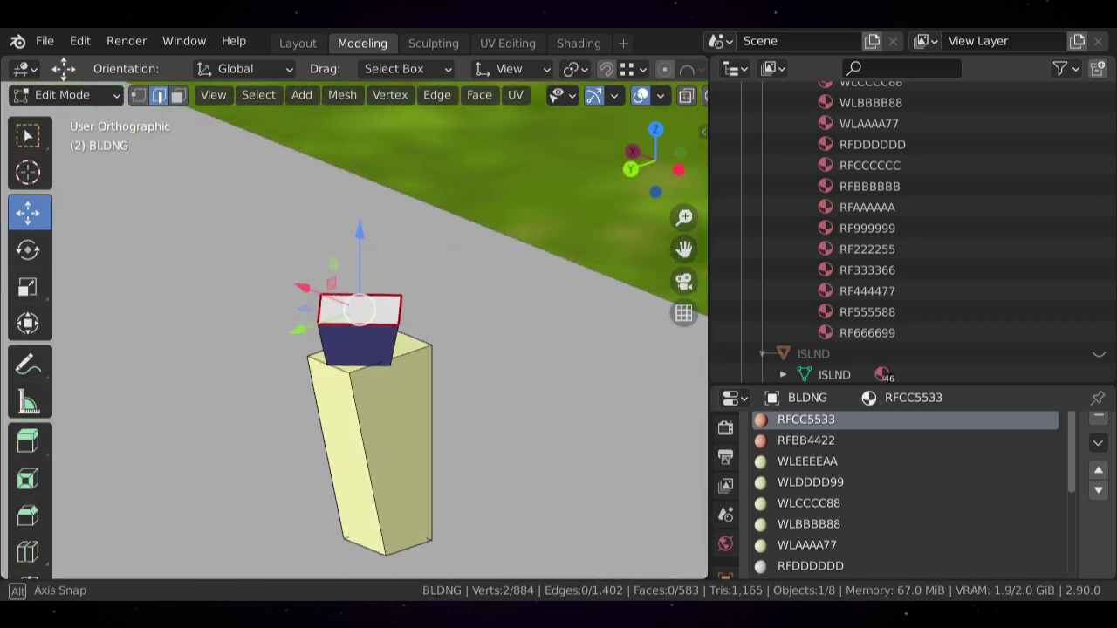
key("l")
key("l")
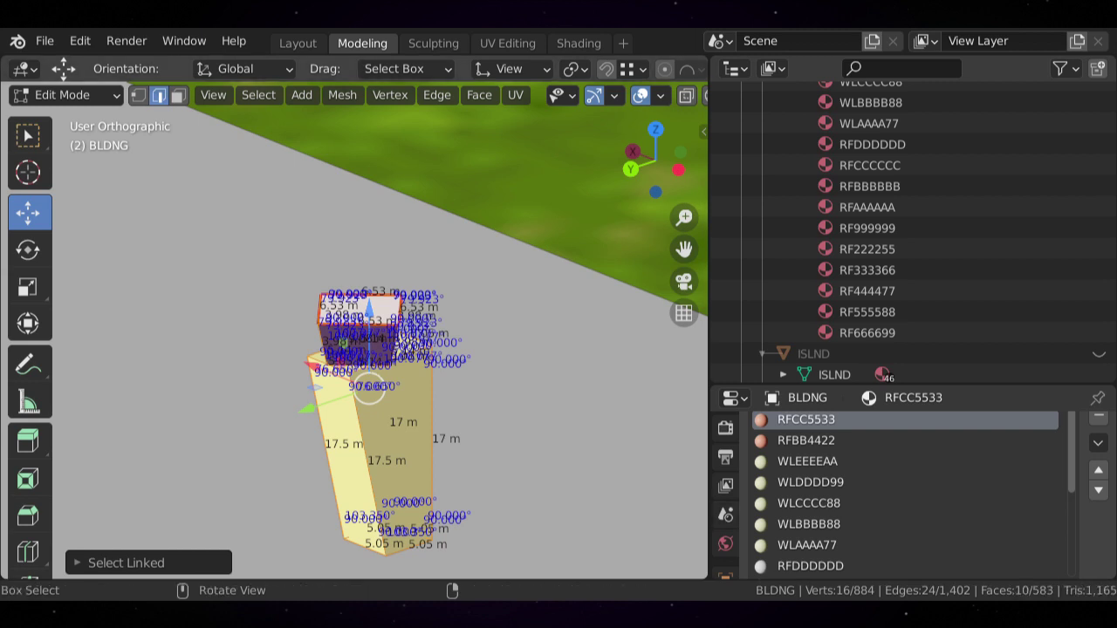
key("alt+a")
- Examine the airfield buildings and the simplified tower across the island outside mesh editing
key("Tab")
scroll(355, 332, "down", 12)
middle_click_drag(354, 331, 192, 336)
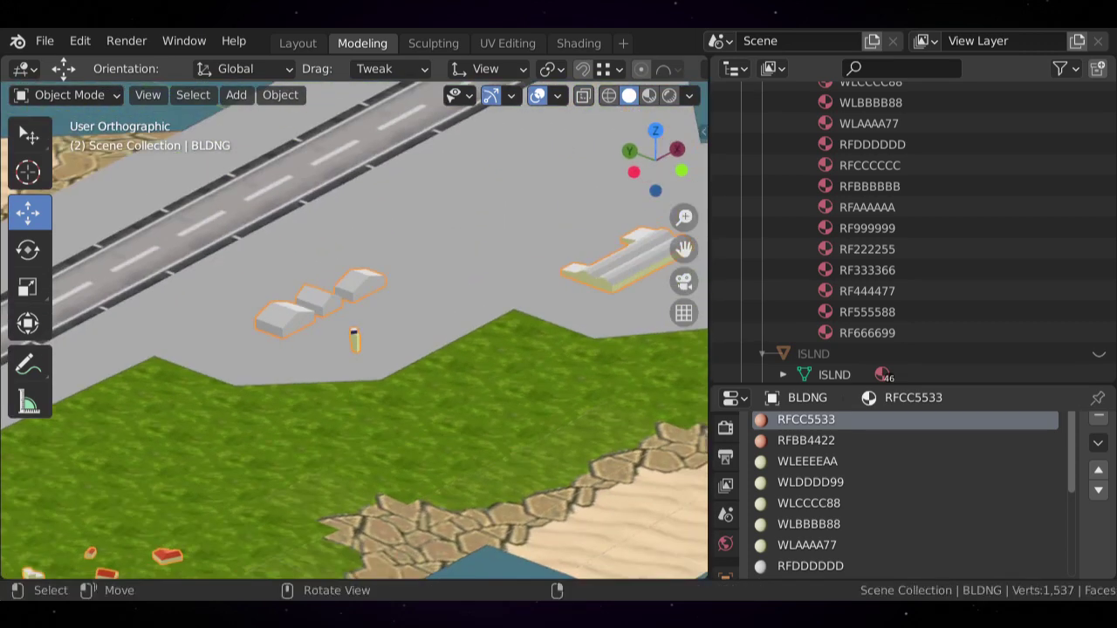
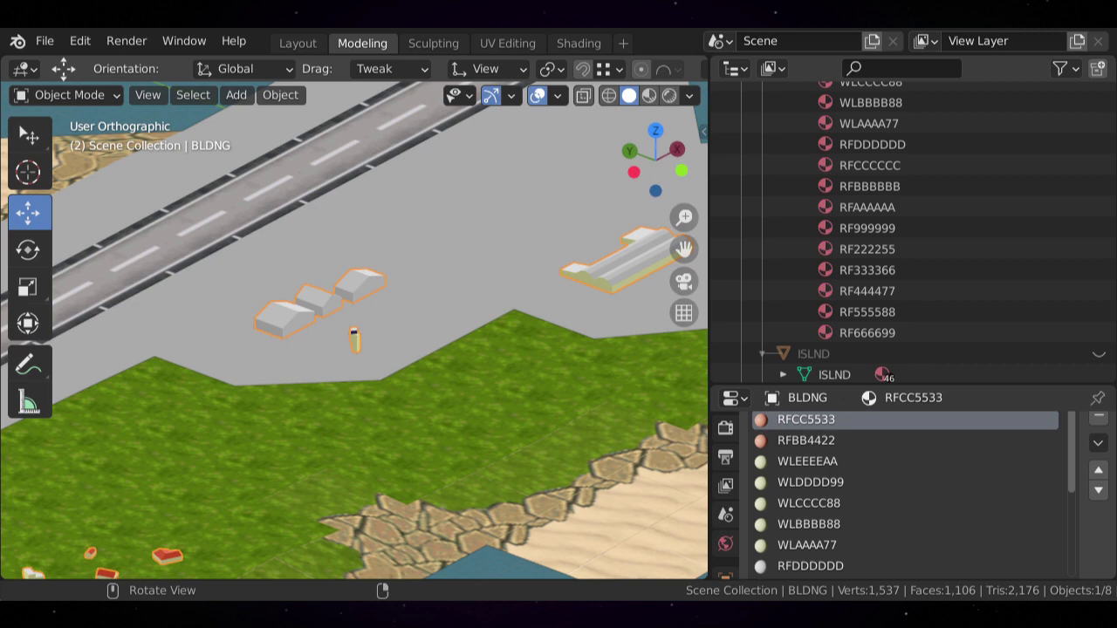
scroll(354, 329, "down", 3)
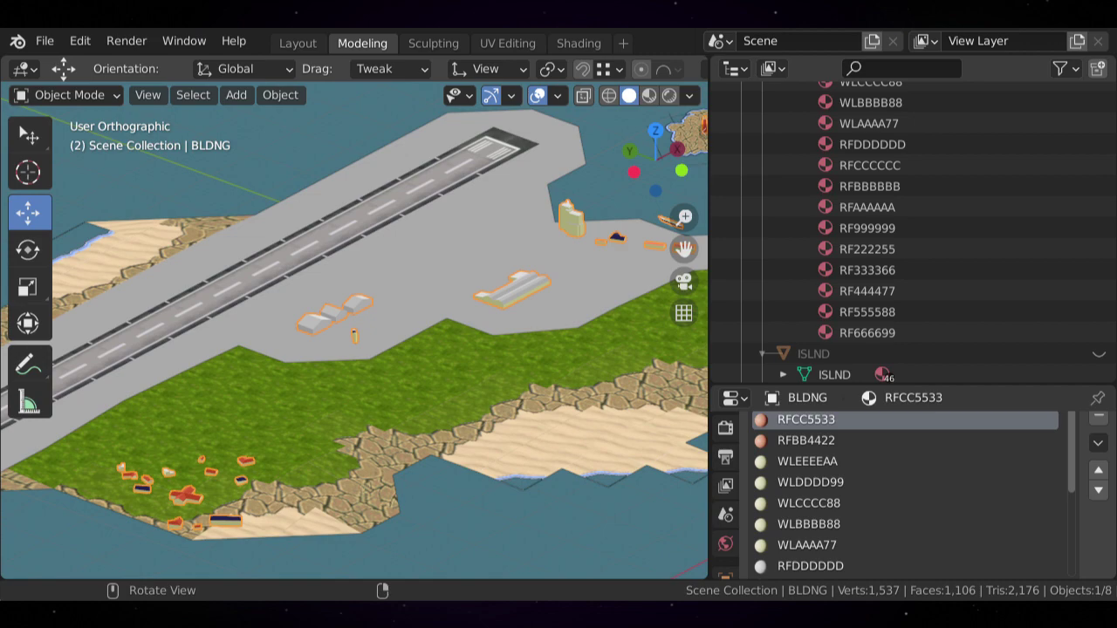
scroll(353, 332, "up", 1)
scroll(353, 330, "up", 2)
scroll(354, 331, "down", 5)
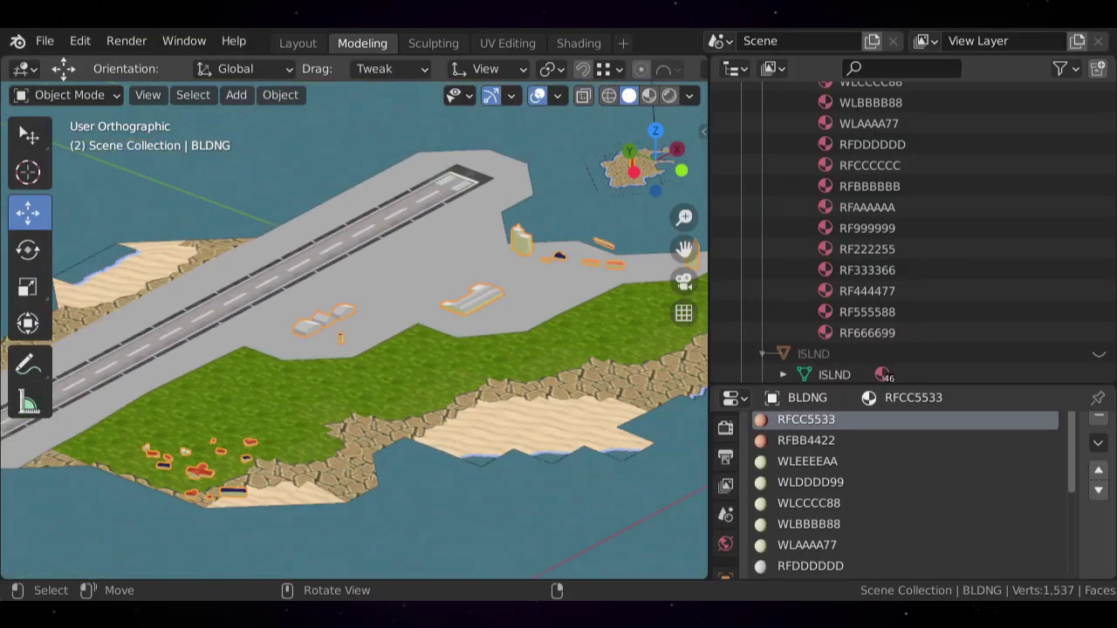
scroll(354, 331, "up", 2)
middle_click_drag(353, 331, 431, 331)
scroll(354, 332, "up", 3)
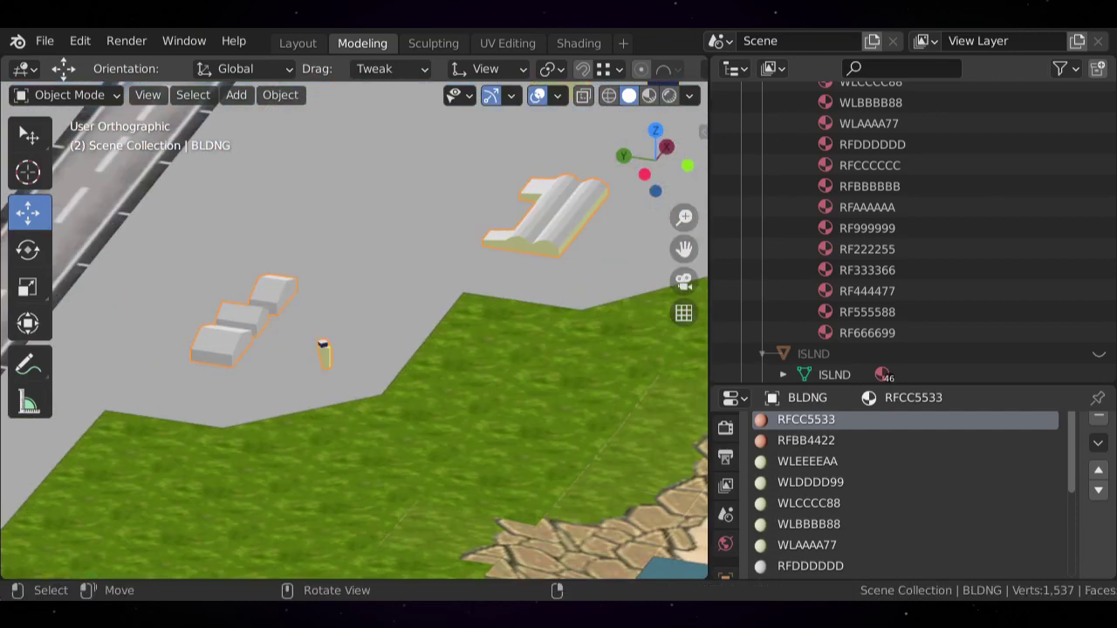
scroll(354, 332, "down", 3)
scroll(332, 342, "up", 10)
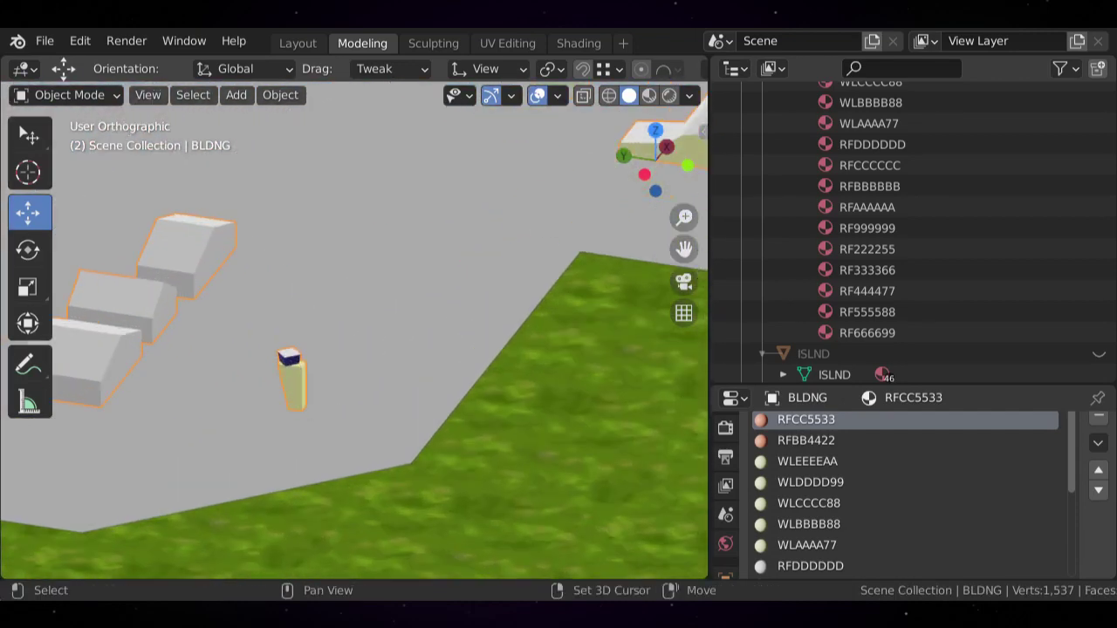
scroll(365, 312, "up", 2)
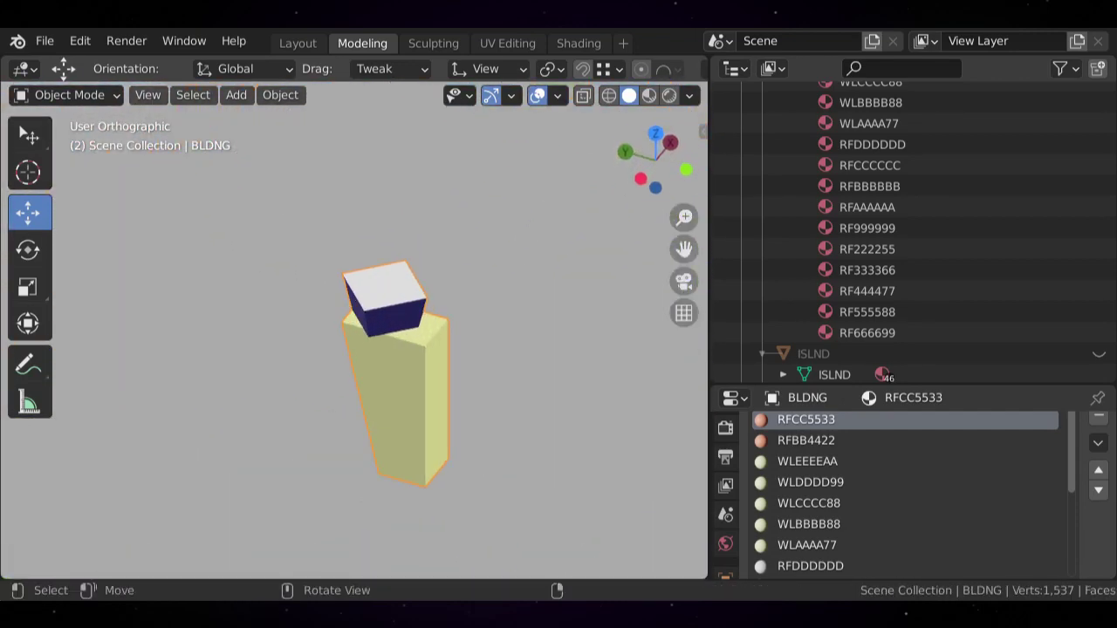
- Return to editing the BLDNG mesh in face selection mode with nothing selected
key("Tab")
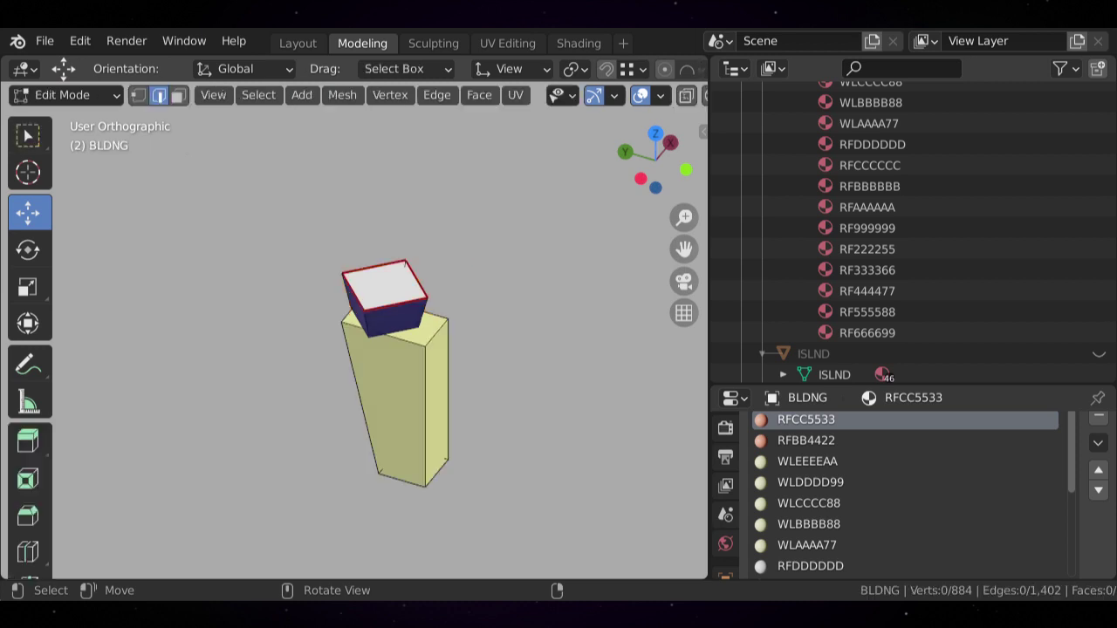
left_click(388, 336)
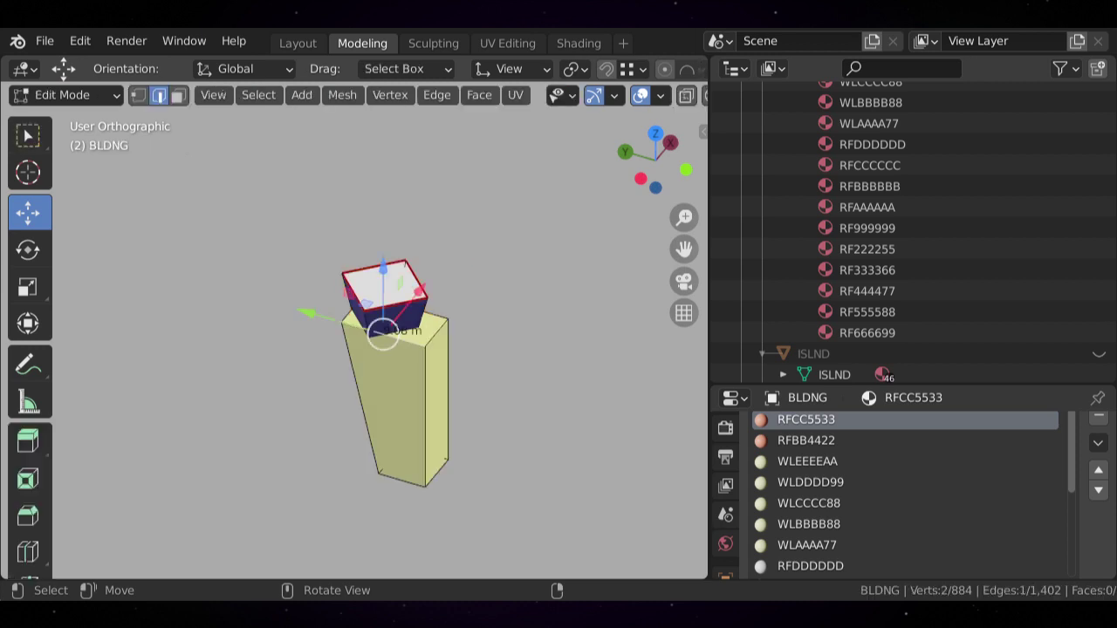
key("3")
left_click(393, 407)
middle_click_drag(392, 408, 321, 361, "shift")
key("alt+a")
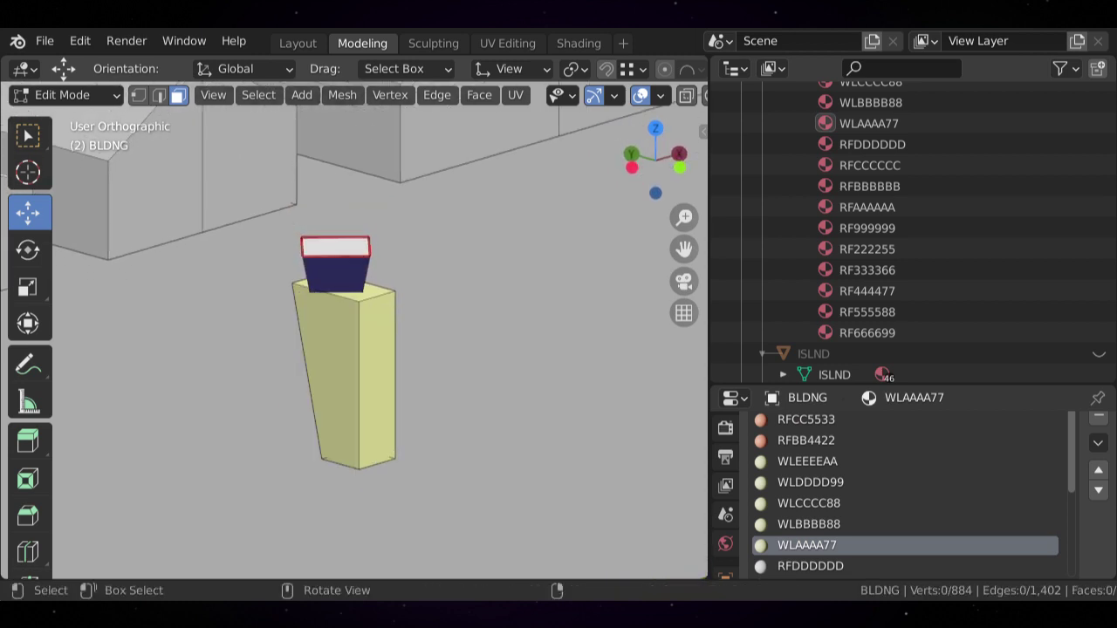
- Select all linked faces of the control tower's cab and of its shaft
key("l")
scroll(336, 271, "up", 2)
middle_click_drag(336, 271, 362, 281)
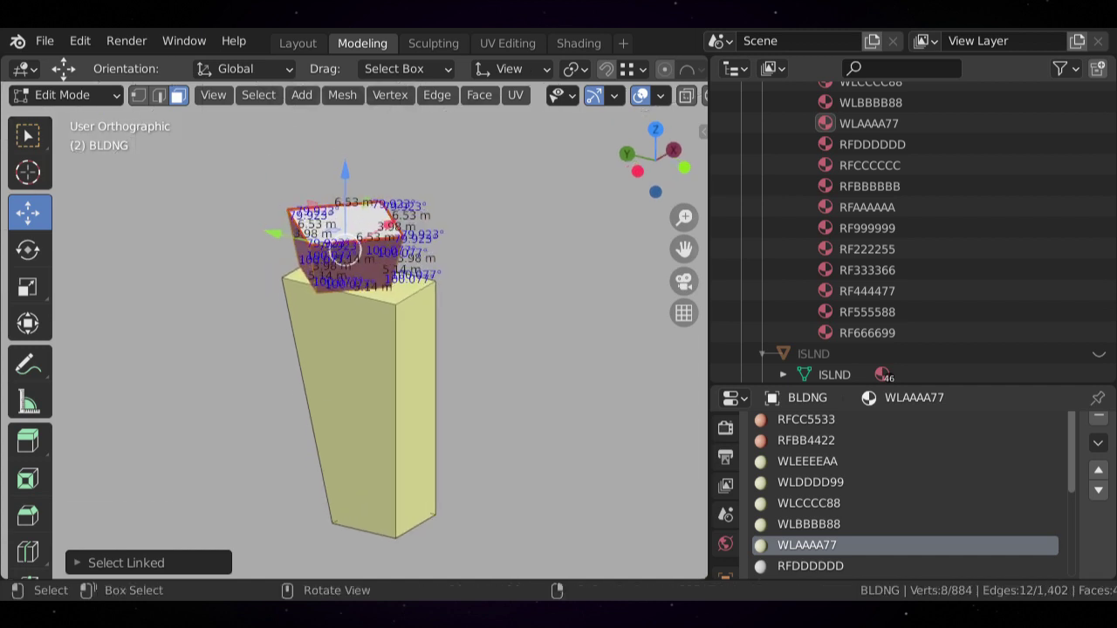
scroll(362, 282, "up", 3)
scroll(355, 331, "up", 1)
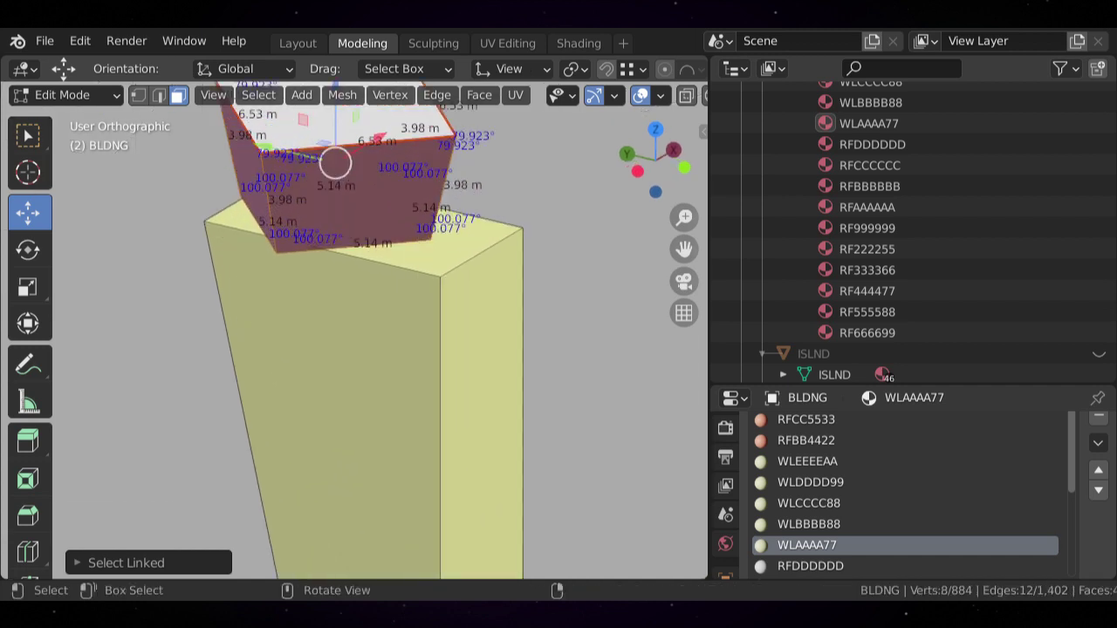
scroll(354, 332, "down", 5)
key("l")
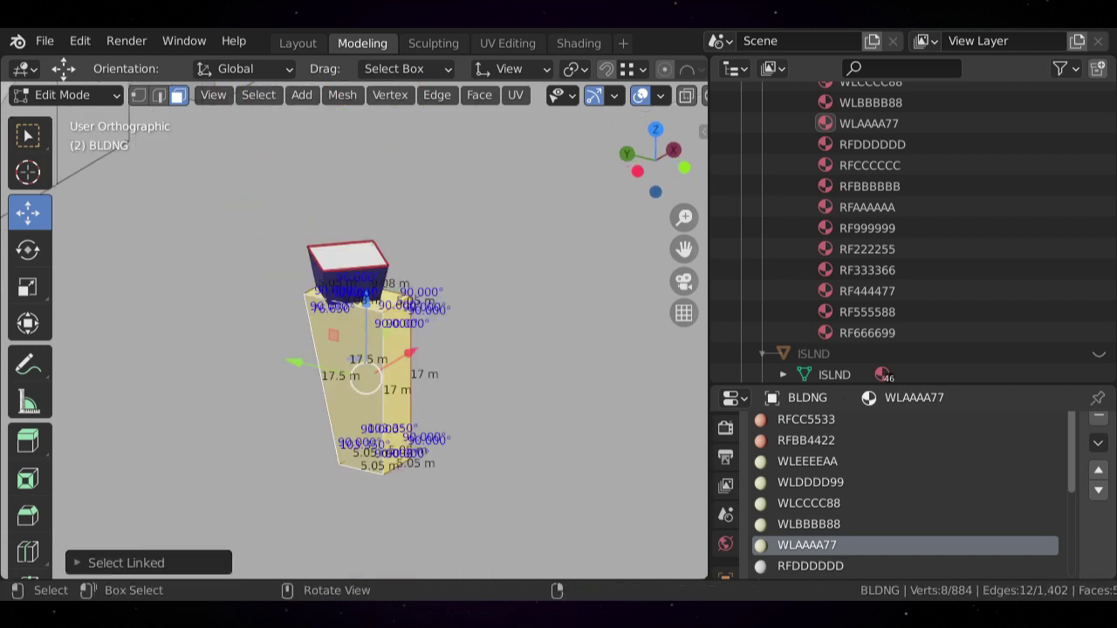
scroll(357, 325, "down", 3)
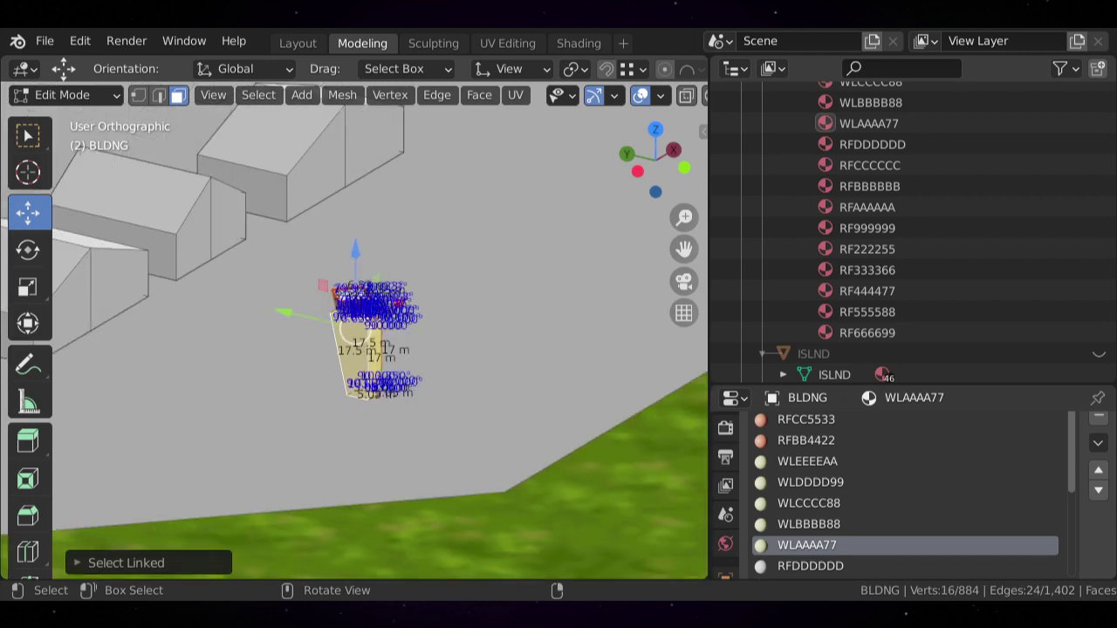
mouse_move(356, 326)
middle_mouse_down()
mouse_move(388, 345)
mouse_move(356, 325)
middle_mouse_up()
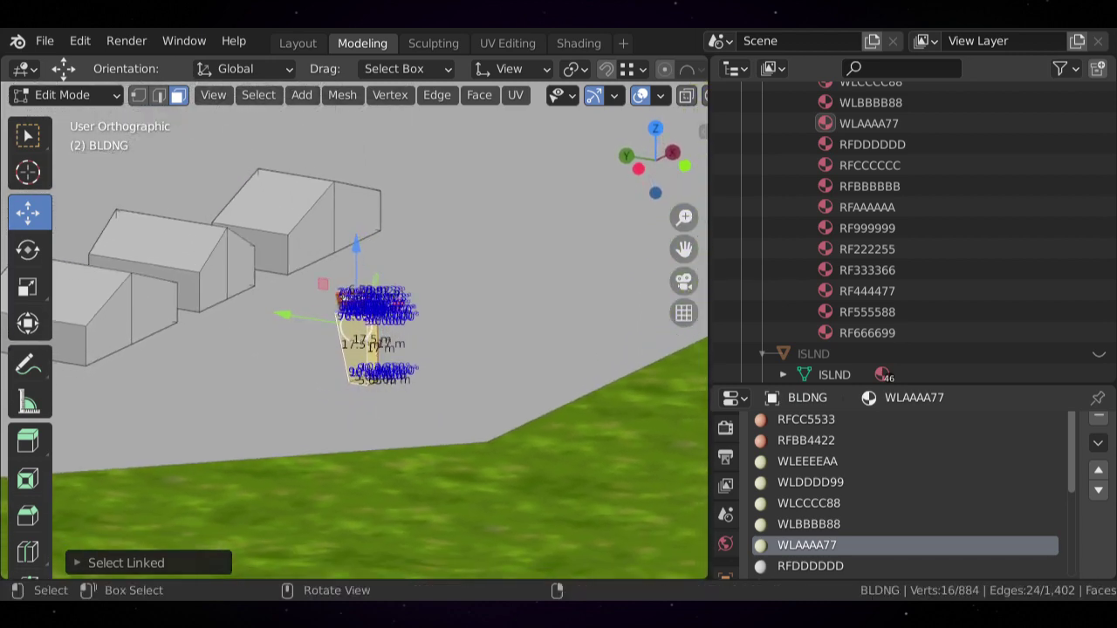
- Scale the control tower up uniformly until its longer shaft edges are about 25.7 m, and raise it vertically
scroll(356, 325, "up", 1)
key("s")
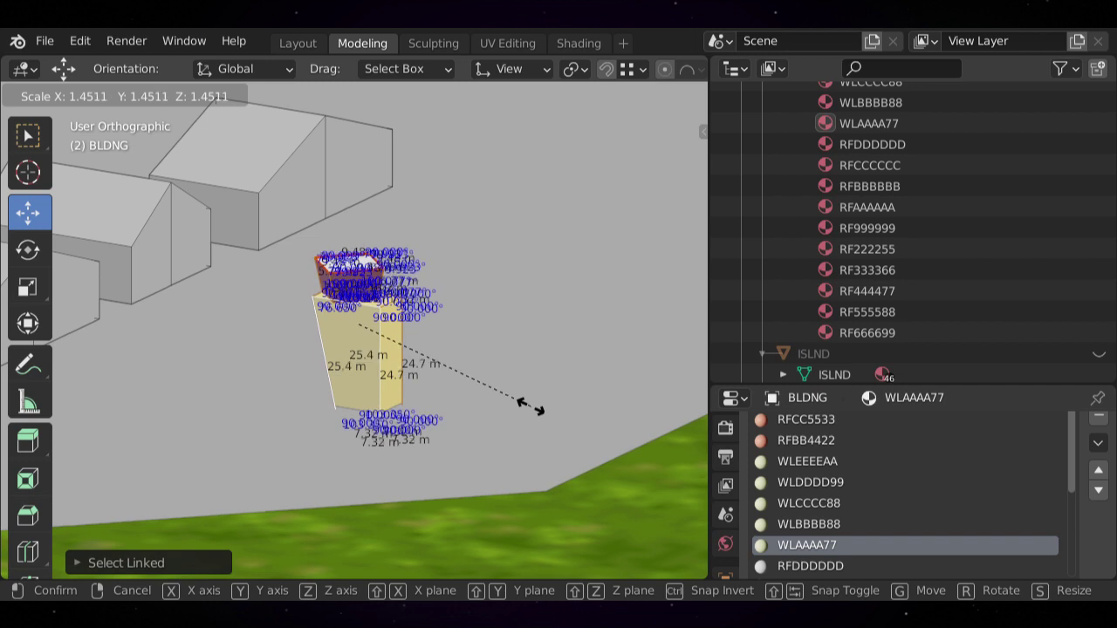
left_click(558, 414)
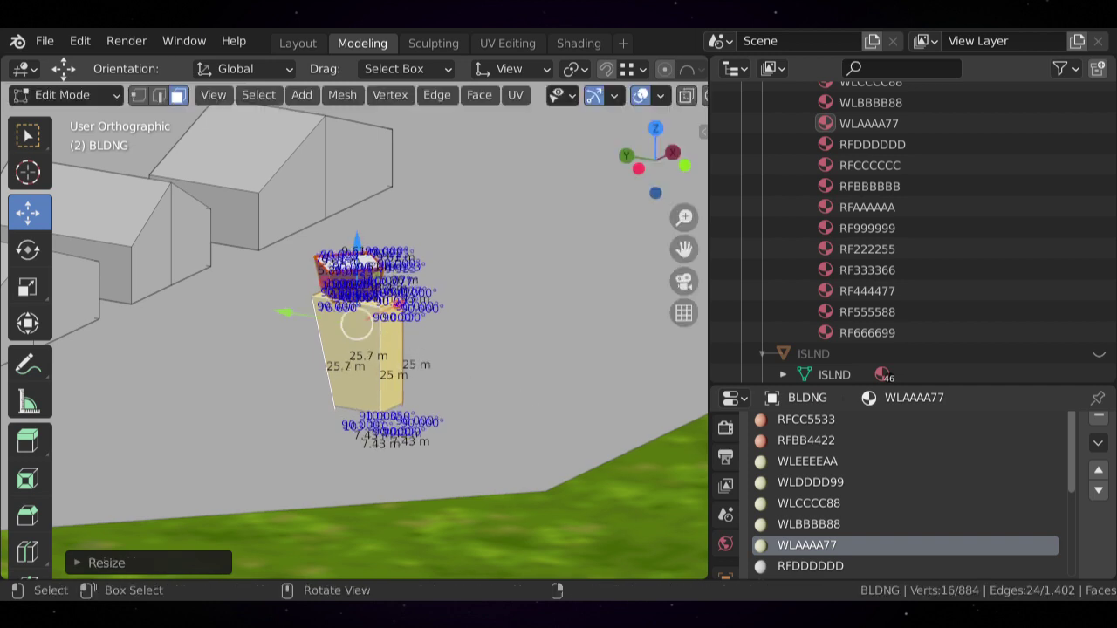
left_click_drag(356, 237, 356, 205)
scroll(356, 205, "down", 8)
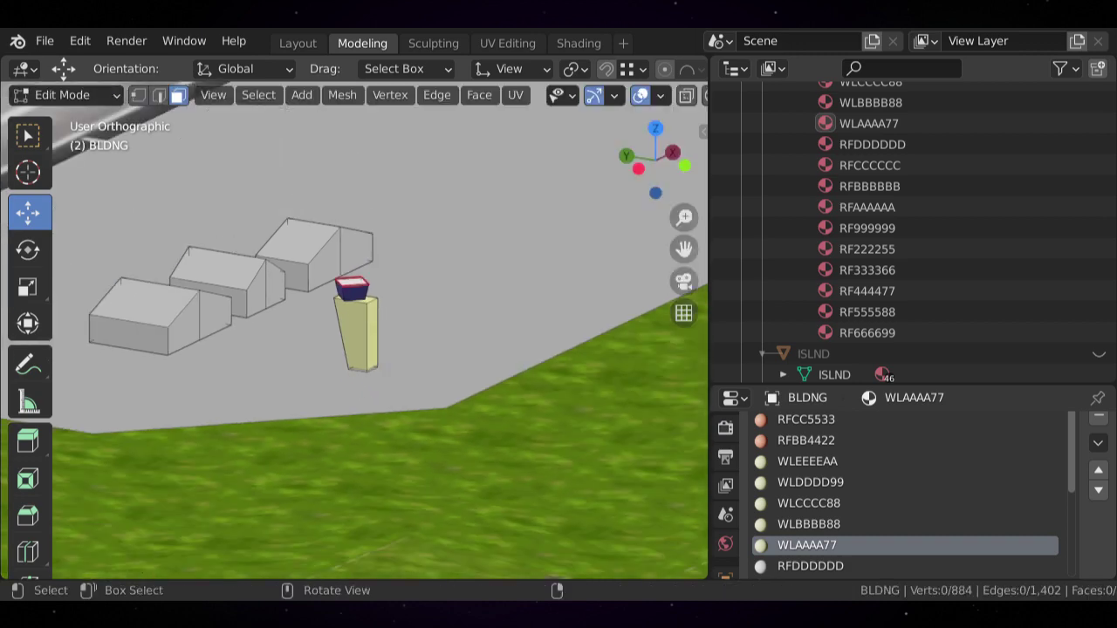
- Leave mesh editing and compare the enlarged control tower's size with the surrounding airfield buildings from several angles
key("Tab")
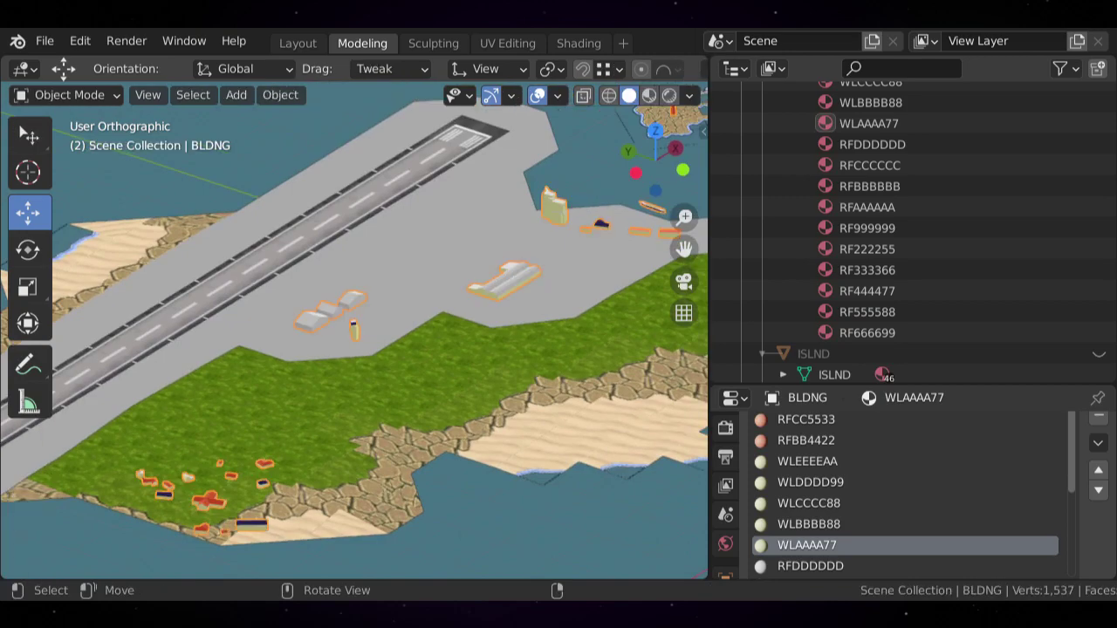
scroll(355, 330, "up", 1)
scroll(384, 301, "down", 2)
scroll(355, 330, "down", 3)
middle_click_drag(322, 305, 428, 357)
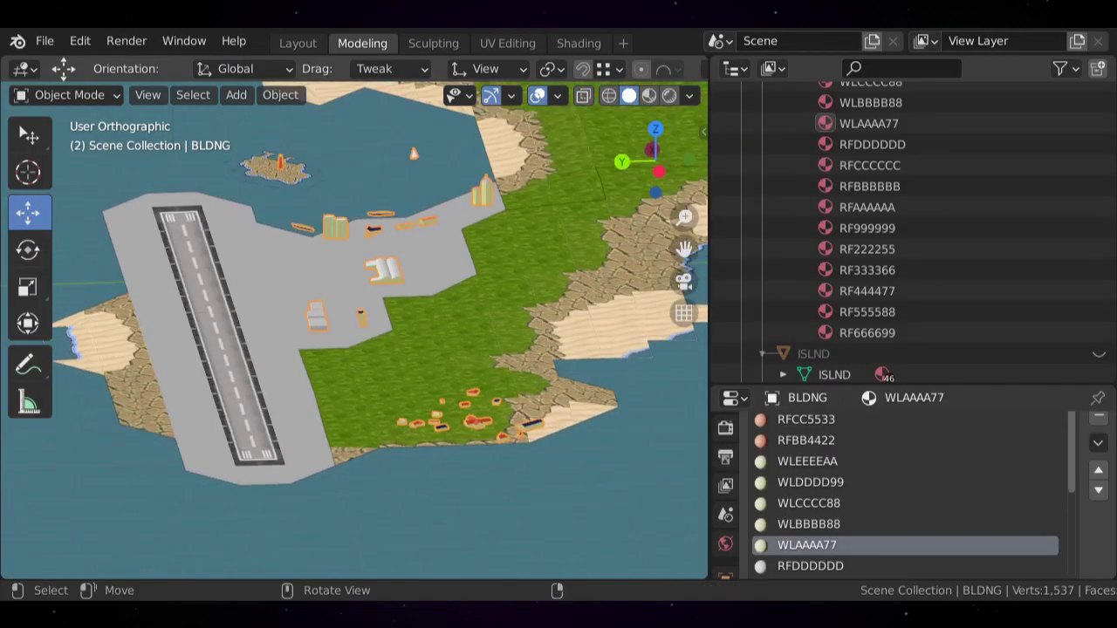
scroll(355, 330, "up", 1)
middle_click_drag(367, 331, 533, 281)
scroll(354, 329, "up", 4)
scroll(355, 330, "down", 1)
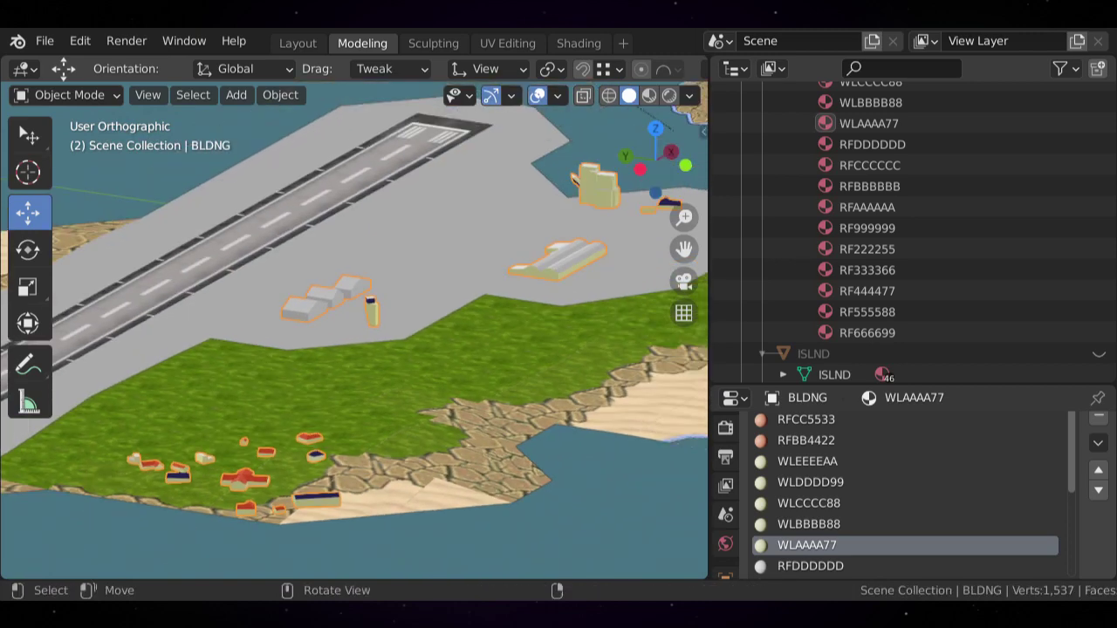
scroll(355, 330, "up", 1)
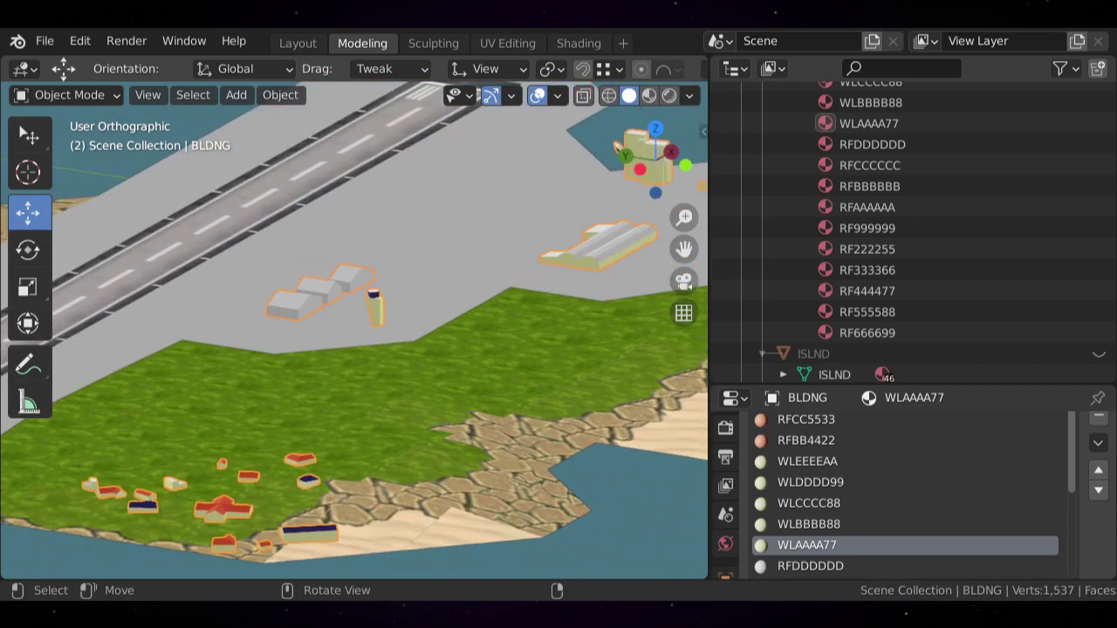
middle_click_drag(355, 330, 384, 332)
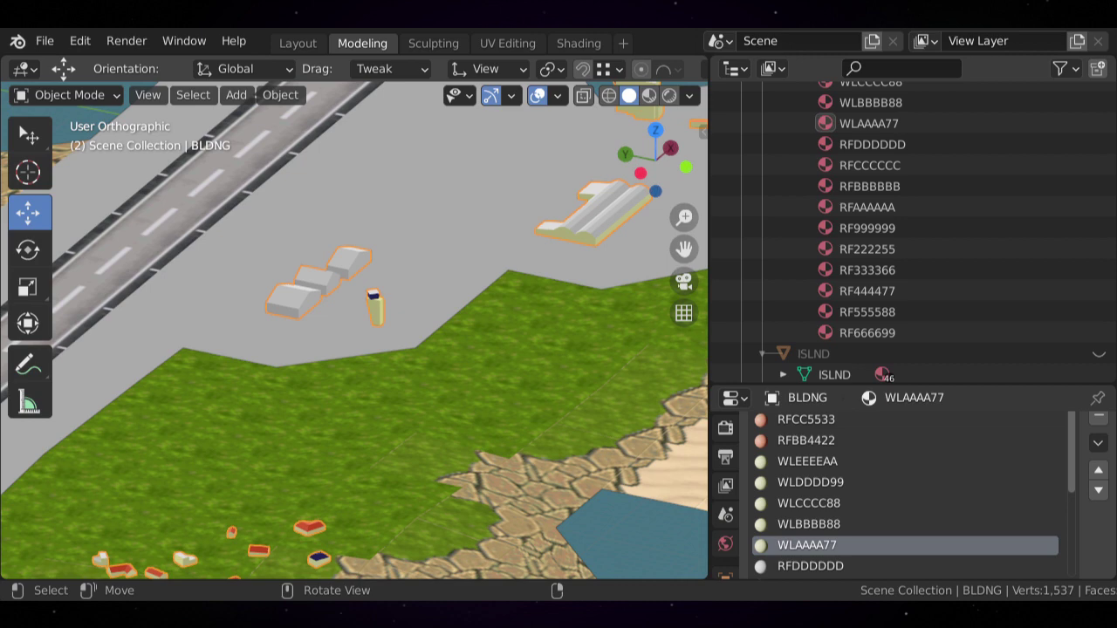
- Examine the three grey buildings beside the control tower up close, both in and out of mesh editing
scroll(354, 330, "up", 2)
middle_click_drag(354, 329, 297, 356)
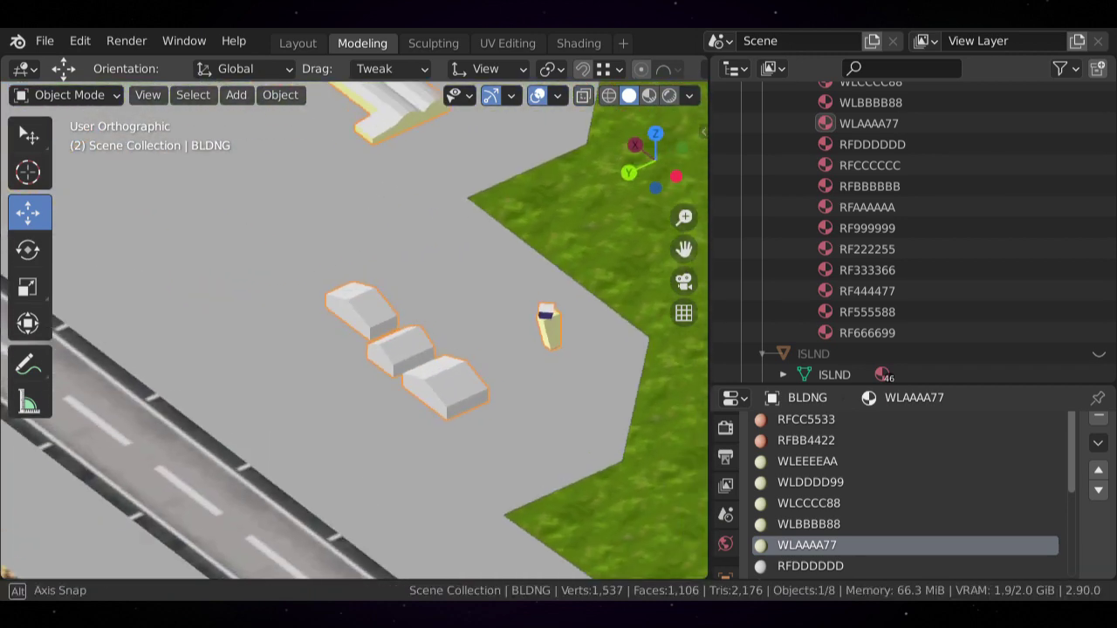
scroll(354, 330, "up", 4)
key("Tab")
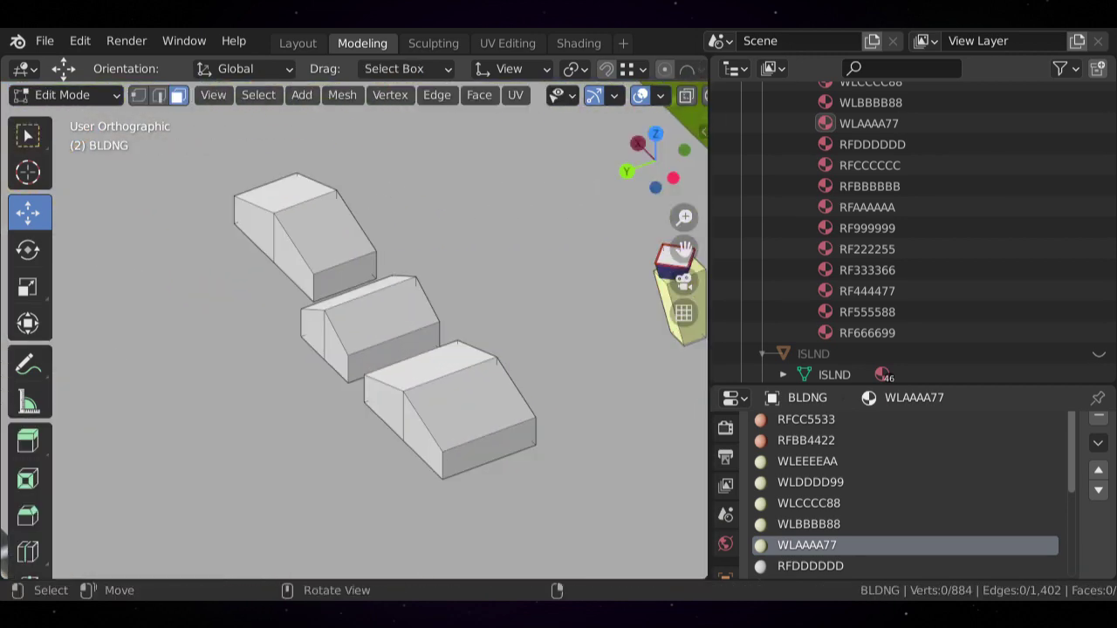
scroll(354, 330, "down", 3)
key("Tab")
scroll(354, 330, "down", 2)
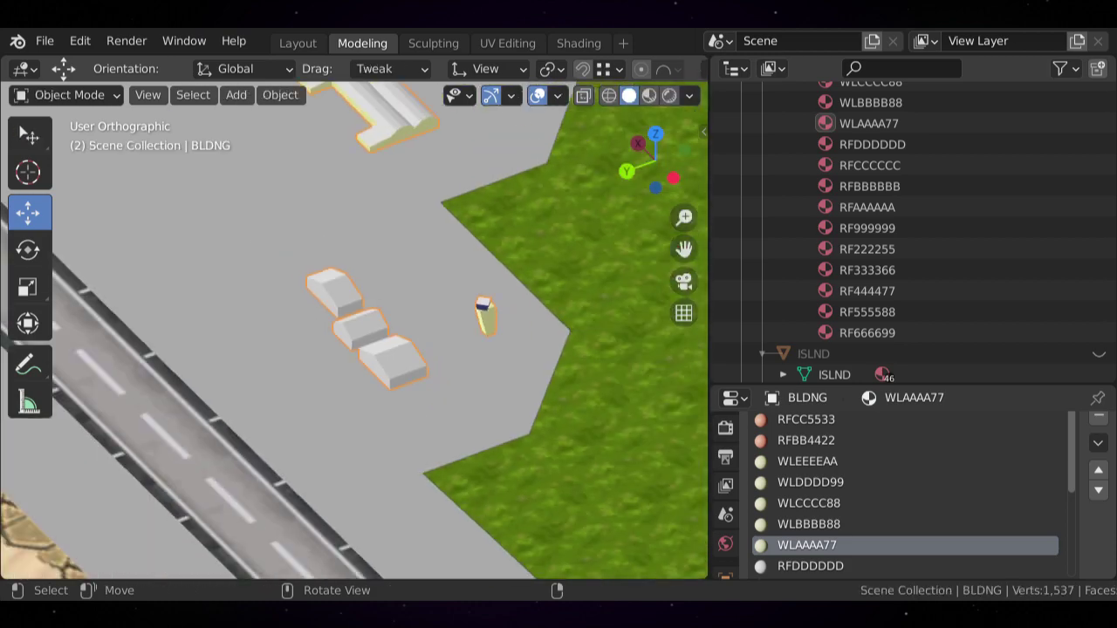
- Survey the remaining airfield and harbour buildings and the island's coastline outside mesh editing
middle_click_drag(354, 330, 244, 317, "shift")
scroll(354, 330, "down", 5)
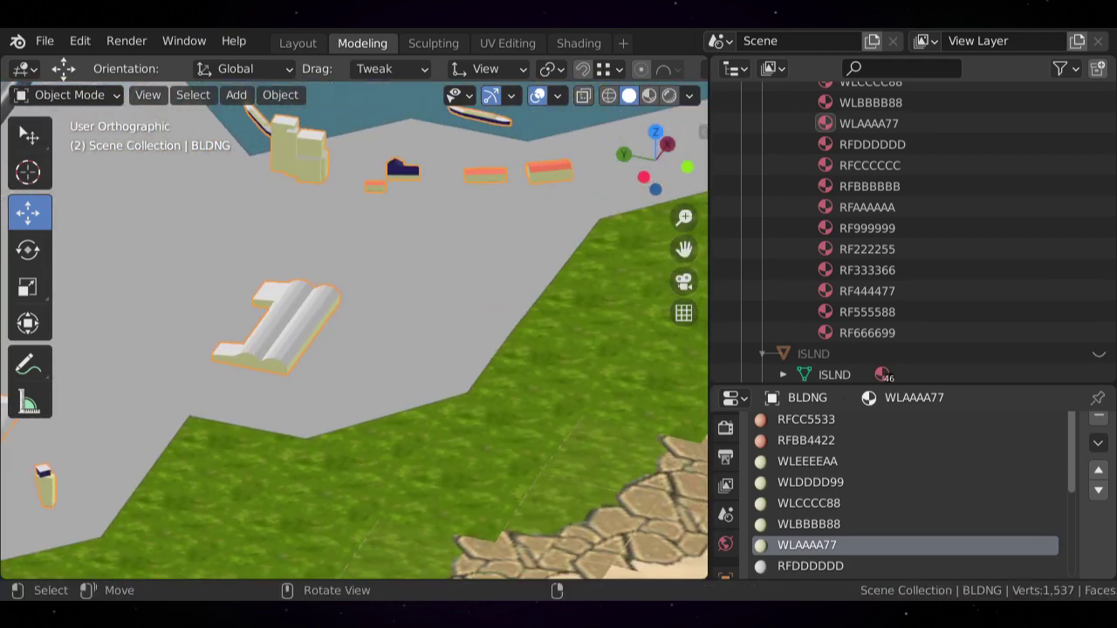
middle_click_drag(354, 330, 209, 323, "shift")
scroll(355, 330, "down", 2)
middle_click_drag(611, 261, 274, 430, "shift")
mouse_move(559, 287)
middle_mouse_down("shift")
mouse_move(601, 362)
mouse_move(631, 382)
mouse_move(511, 295)
mouse_move(572, 301)
middle_mouse_up("shift")
scroll(631, 382, "down", 1)
middle_click_drag(253, 419, 649, 188, "shift")
scroll(649, 189, "up", 3)
middle_click_drag(306, 392, 431, 265, "shift")
middle_click_drag(349, 297, 602, 344)
scroll(404, 315, "down", 1)
scroll(404, 315, "up", 2)
middle_click_drag(402, 349, 532, 328)
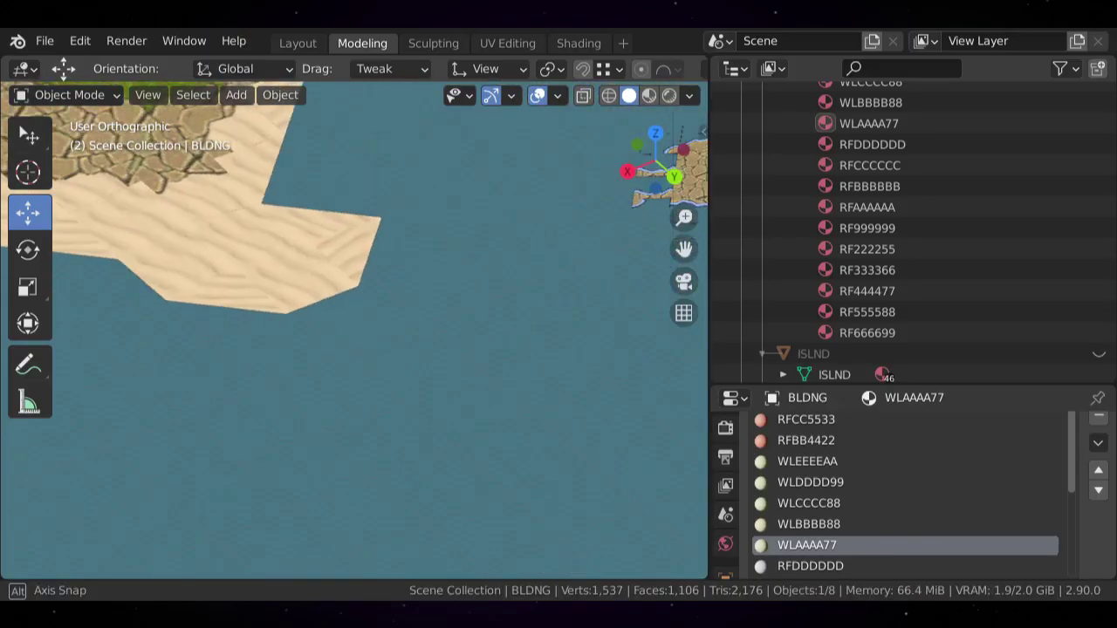
middle_click_drag(533, 262, 306, 357, "shift")
scroll(326, 346, "up", 3)
middle_click_drag(437, 288, 353, 281, "shift")
scroll(319, 356, "up", 4)
scroll(318, 356, "up", 4)
- Return to editing the BLDNG mesh and inspect the lighthouse on the small islet with its linked faces selected
key("Tab")
scroll(353, 330, "down", 4)
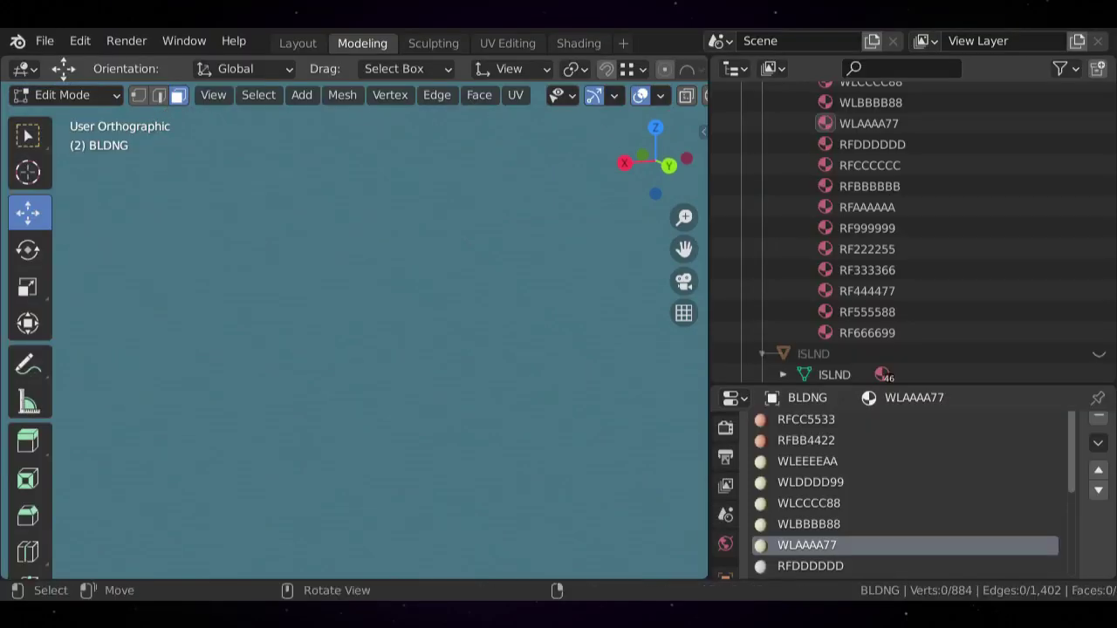
scroll(353, 329, "down", 4)
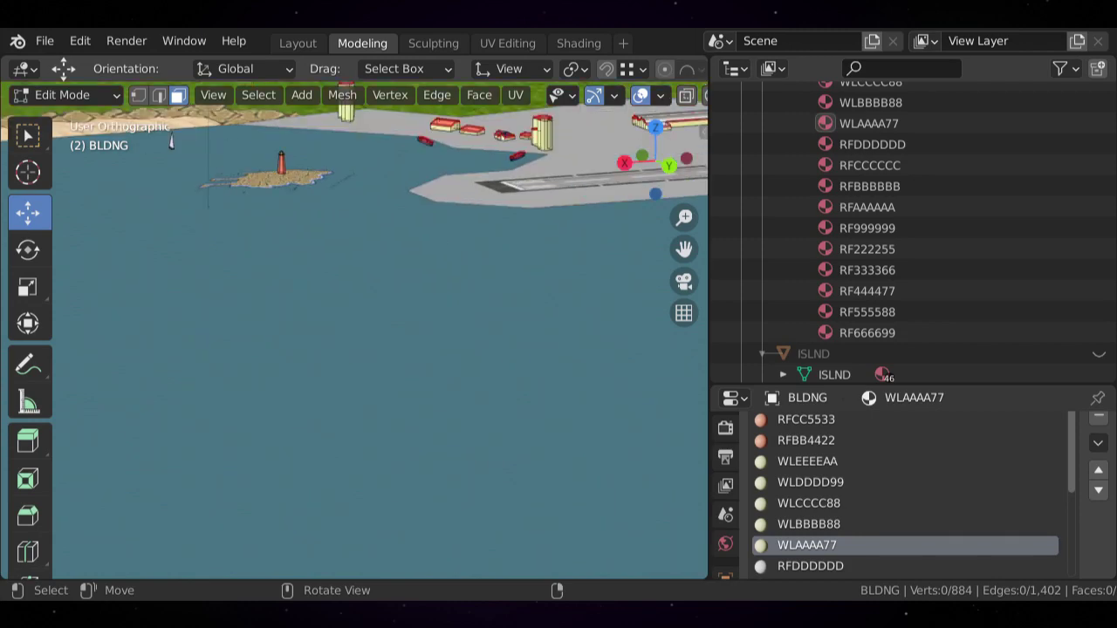
key("l")
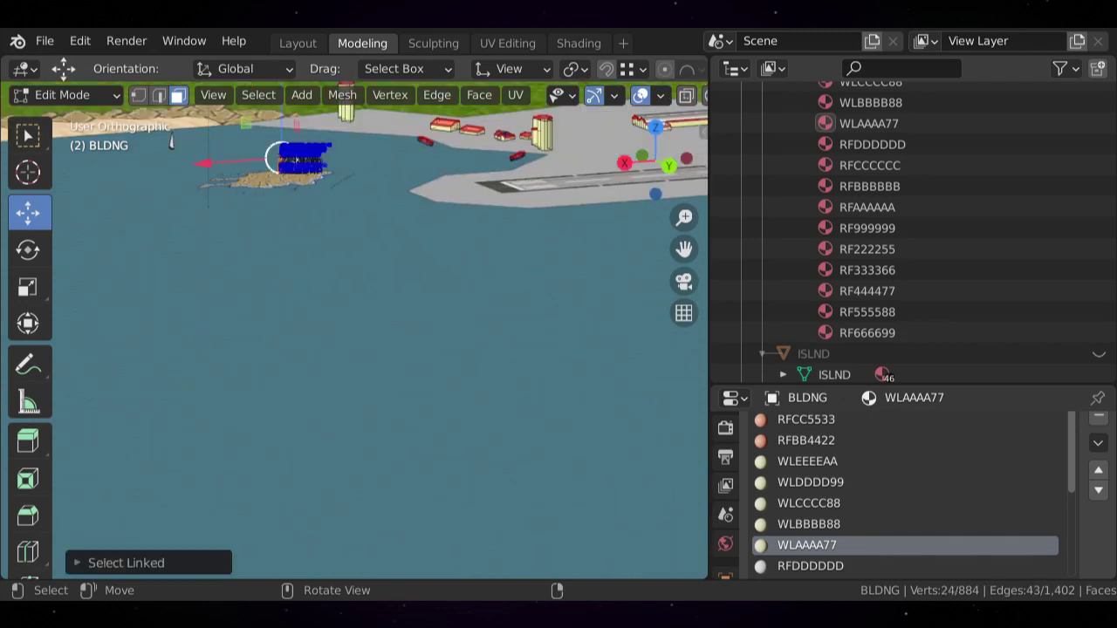
key("KP_Decimal")
scroll(297, 159, "down", 2)
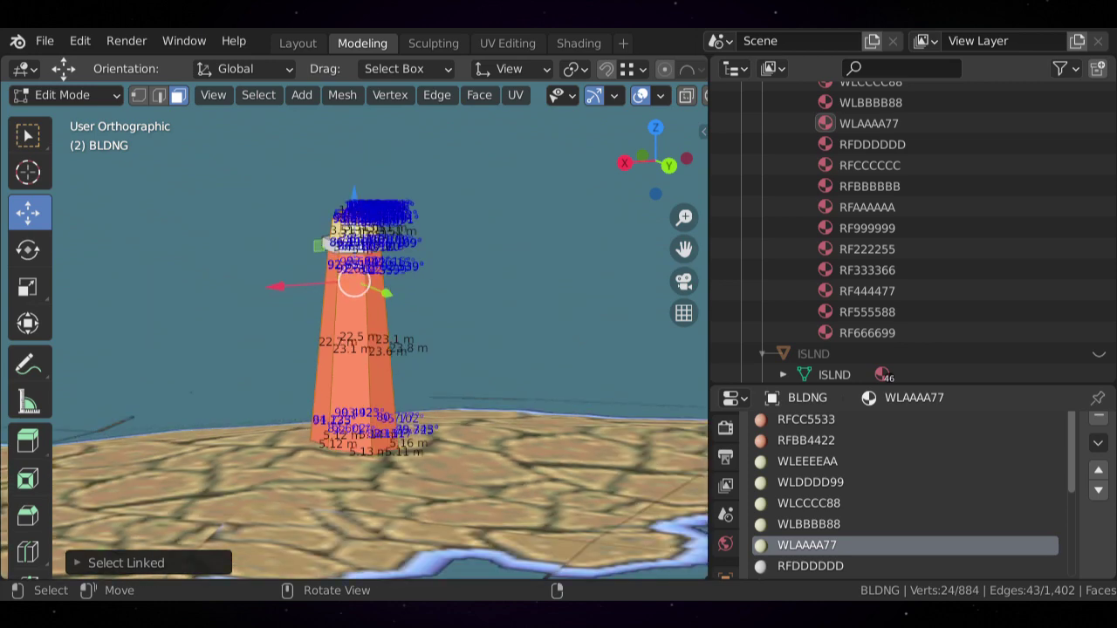
middle_click_drag(296, 160, 297, 213)
scroll(296, 214, "up", 3)
scroll(353, 332, "up", 2)
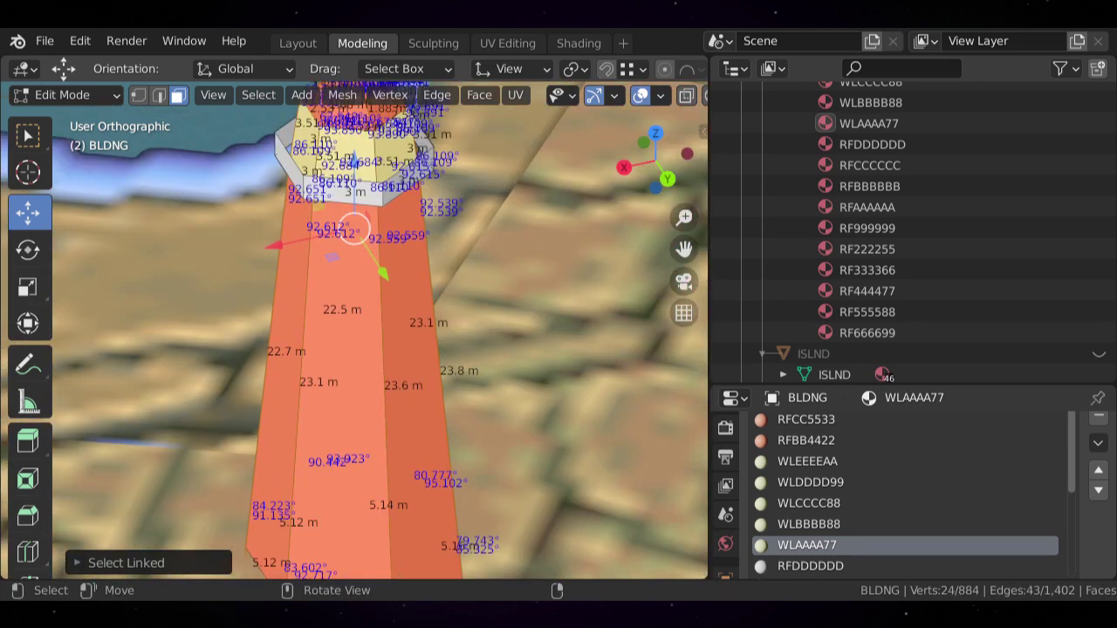
- Add the lighthouse's linked gallery faces to the selection to check its statistics, and clear the selection
key("l")
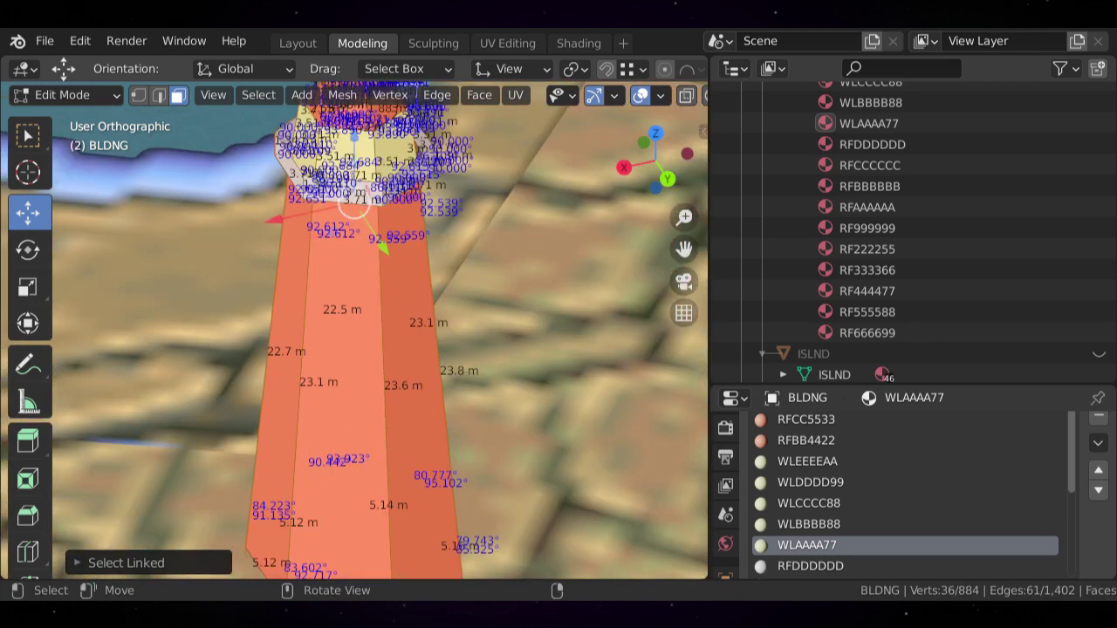
key("shift")
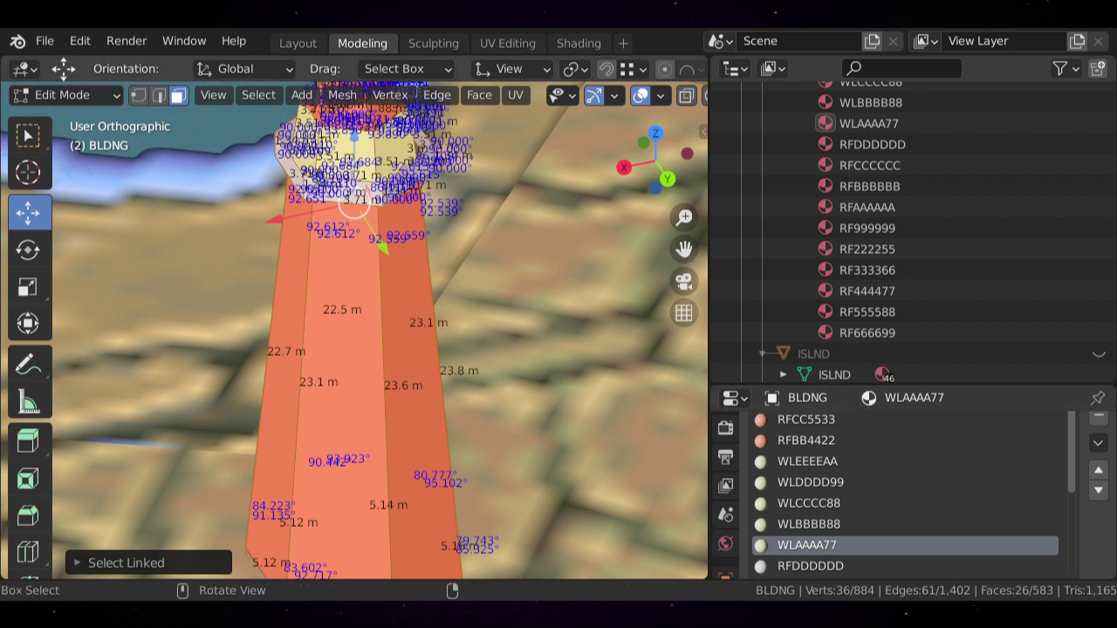
key("alt+a")
scroll(354, 331, "down", 3)
middle_click_drag(418, 340, 409, 299)
scroll(327, 329, "down", 2)
scroll(360, 330, "down", 13)
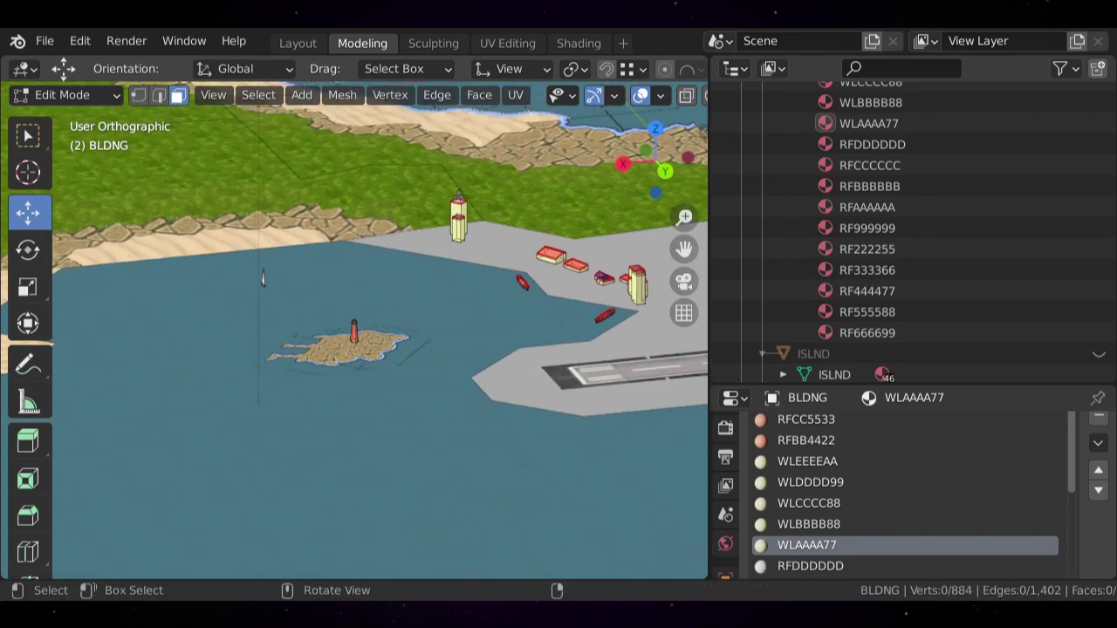
- Slide one vertical corner edge line of the hexagonal lighthouse onto the neighbouring corner so the two merge
scroll(354, 330, "up", 10)
middle_click_drag(354, 330, 250, 361)
scroll(355, 331, "up", 4)
middle_click_drag(371, 301, 377, 323)
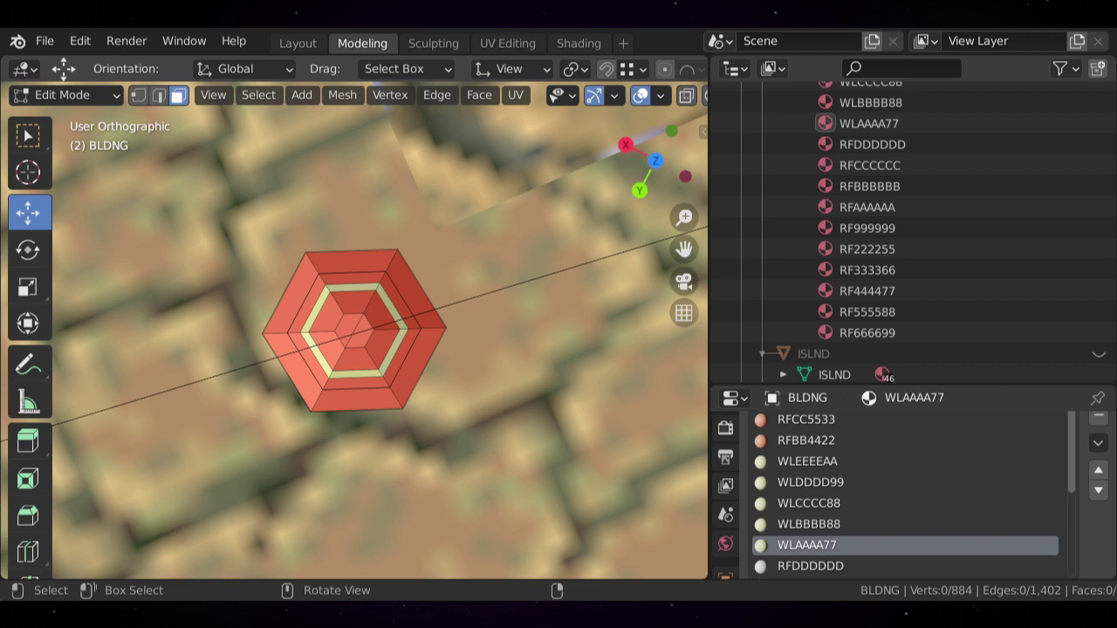
middle_click_drag(377, 323, 377, 357)
key("2")
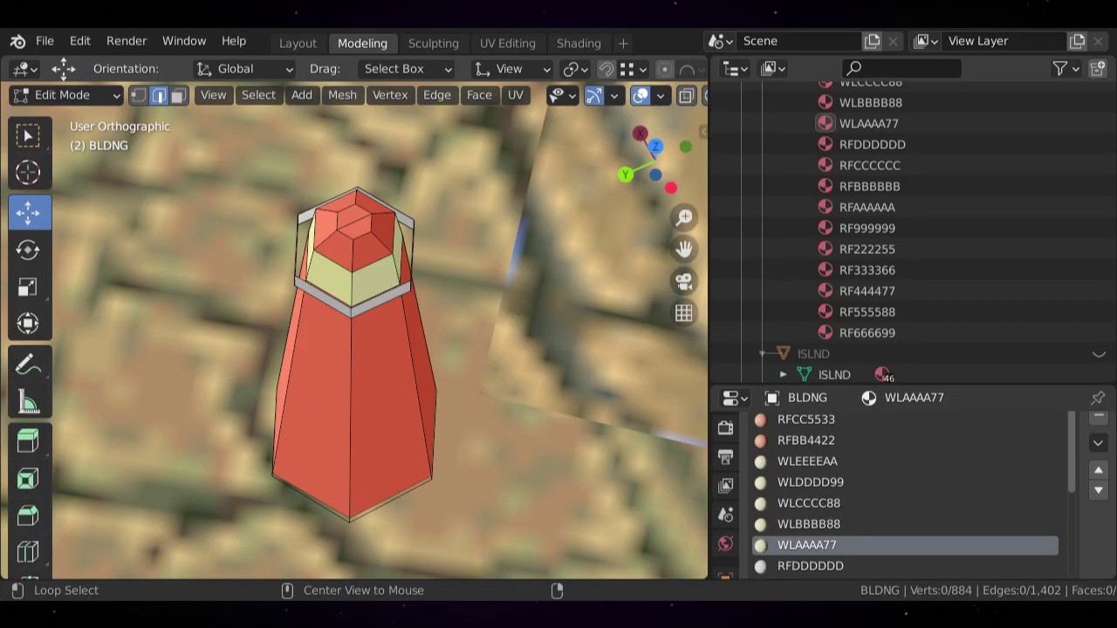
left_click(350, 349, "alt")
middle_click_drag(352, 336, 283, 351)
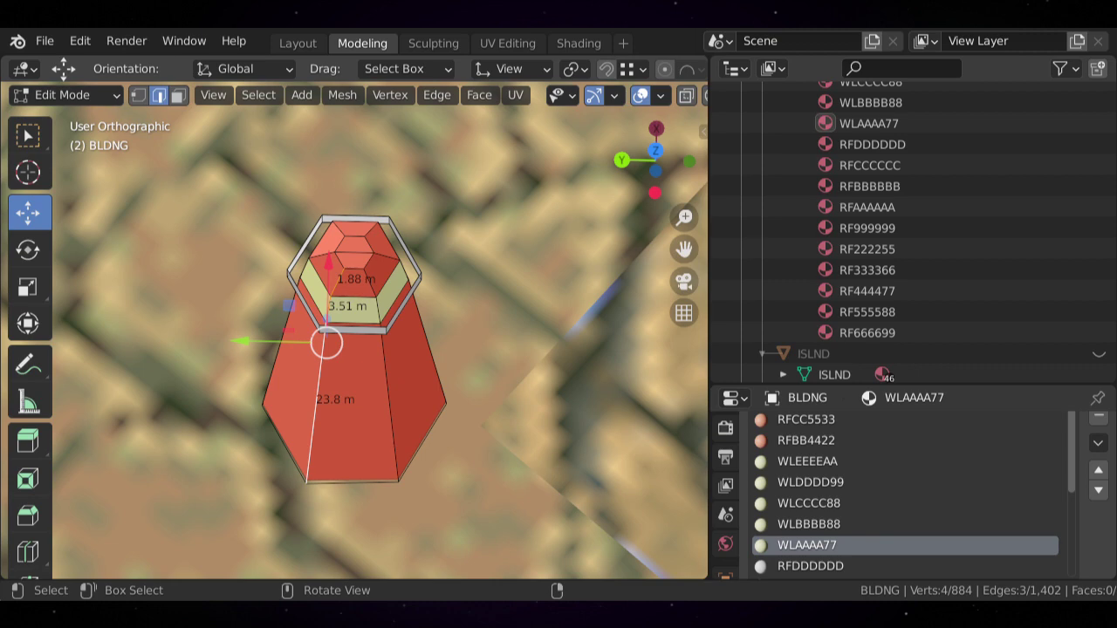
key("g")
key("g")
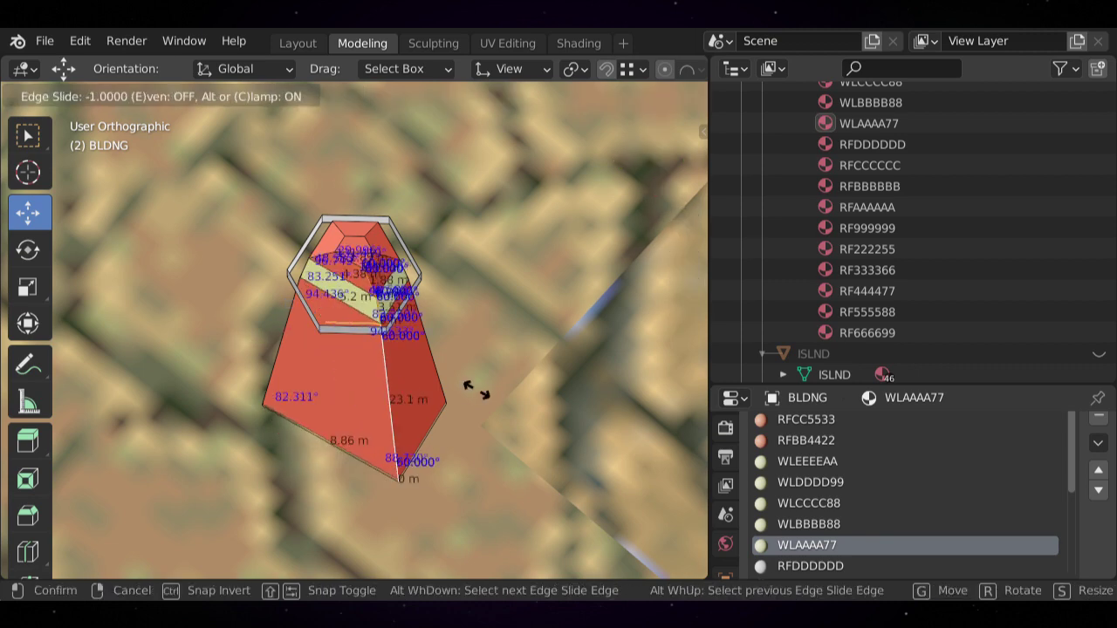
left_click(499, 391)
middle_click_drag(499, 391, 471, 374)
key("ctrl+z")
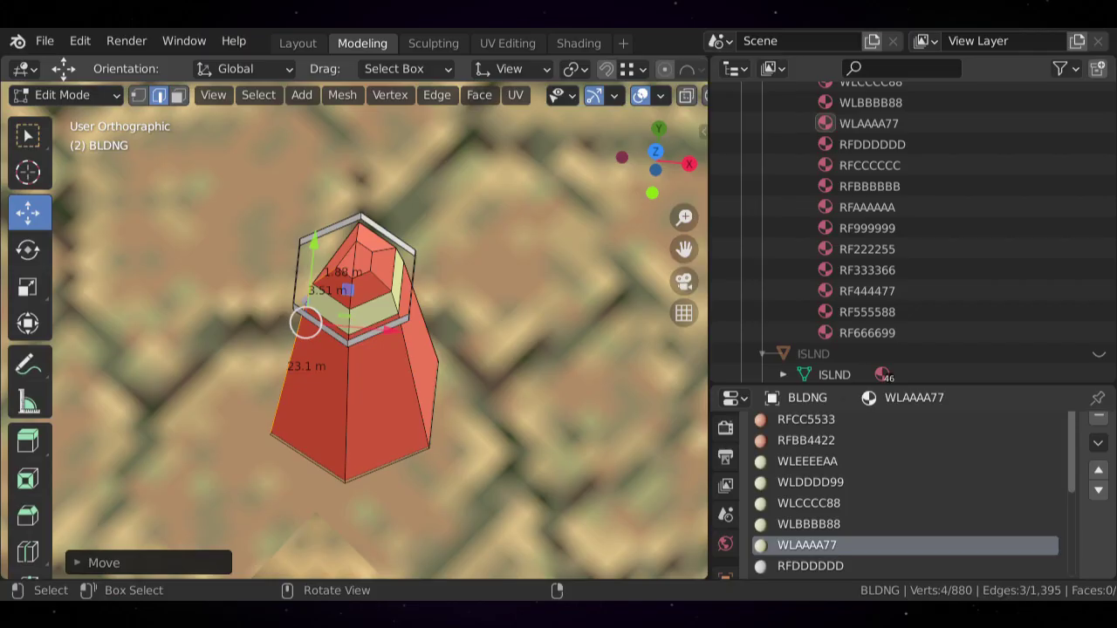
- Edge-slide a second vertical corner edge line of the lighthouse onto its neighbour, reducing the tower to four sides, and clear the selection
left_click(351, 293)
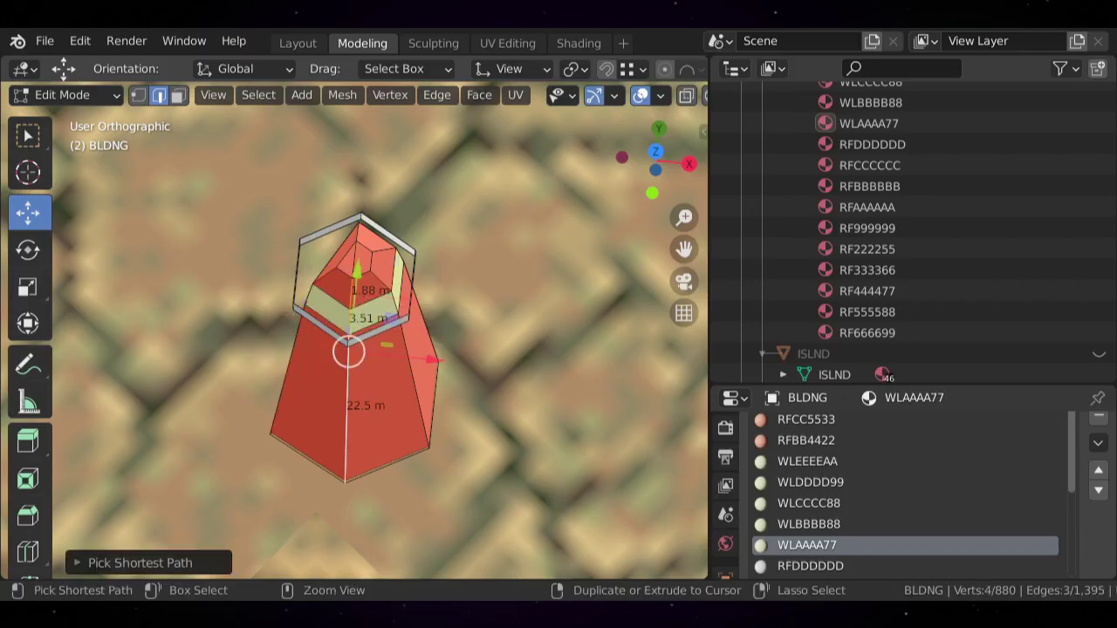
key("g")
key("g")
left_click(469, 383)
middle_click_drag(469, 382, 465, 382)
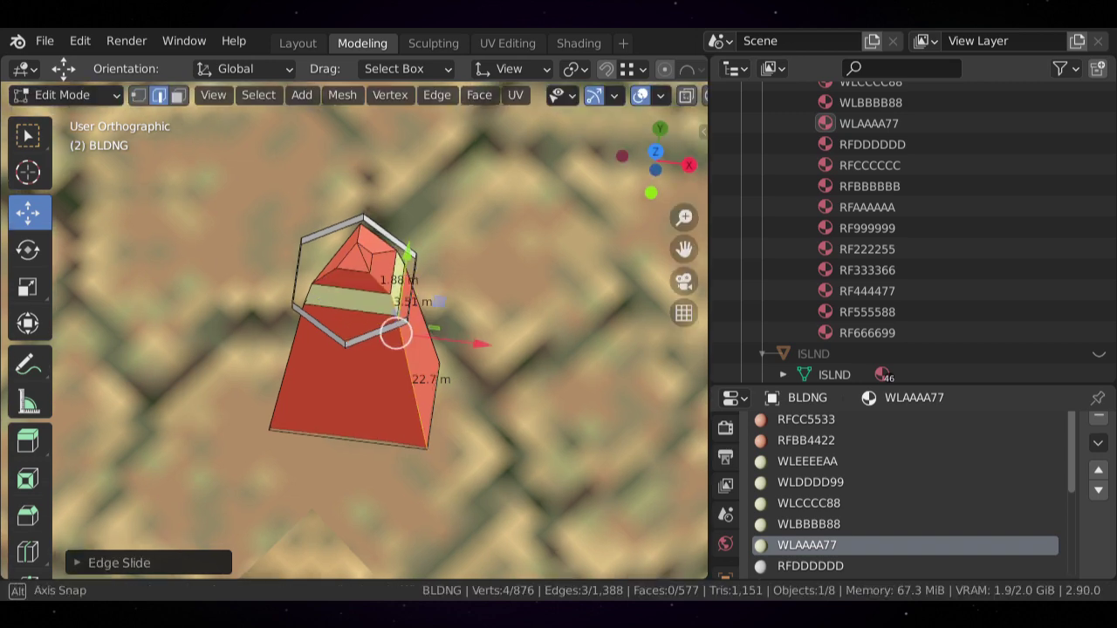
middle_click_drag(395, 333, 343, 354)
key("alt+a")
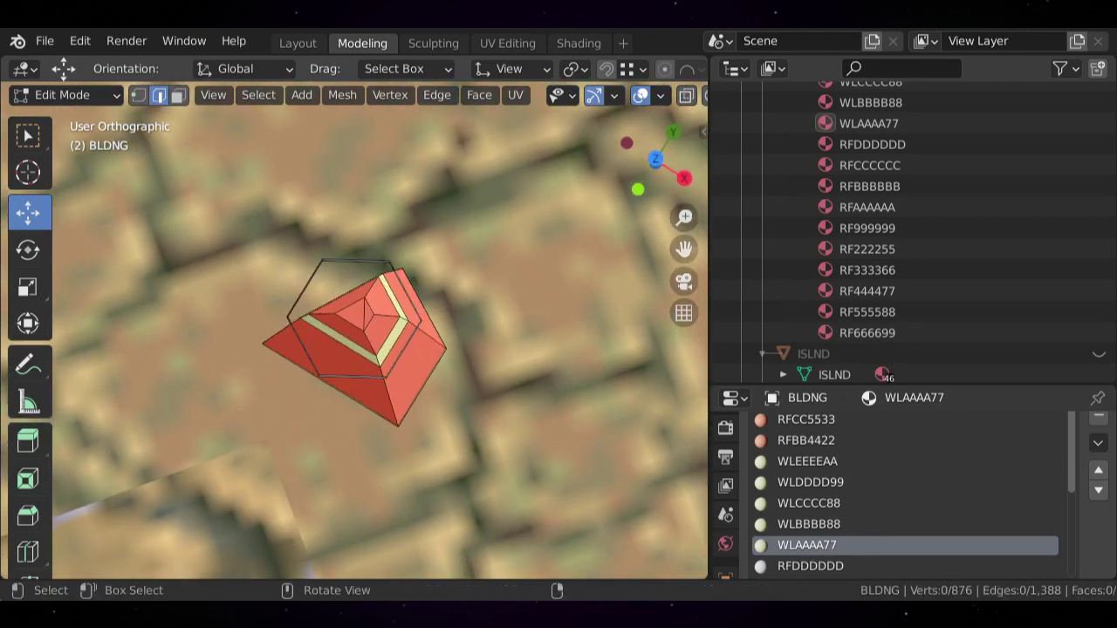
- In top view, rotate the tower's +X/−Y corner edges about 14° and move them toward −X and −Y to even out the four-sided plan
key("KP_7")
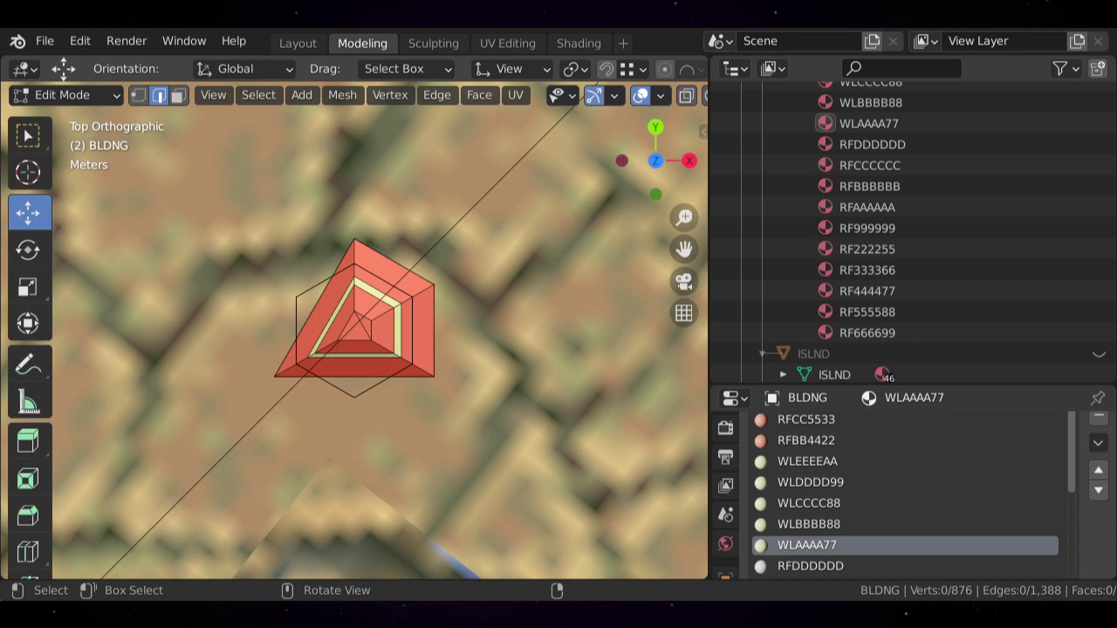
scroll(354, 331, "up", 3)
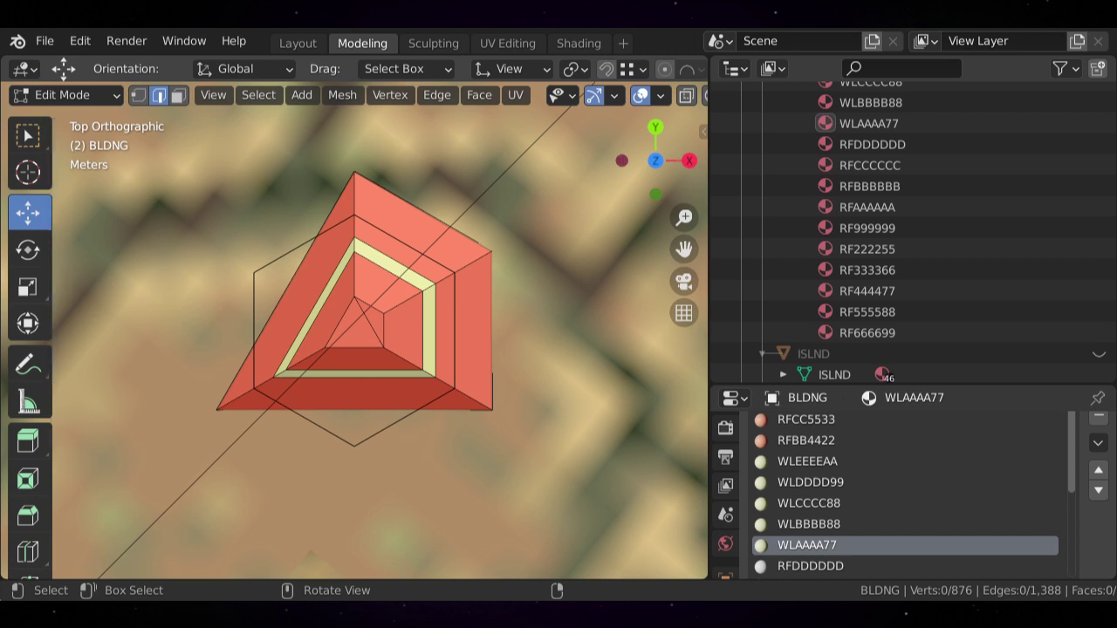
left_click(403, 359, "ctrl")
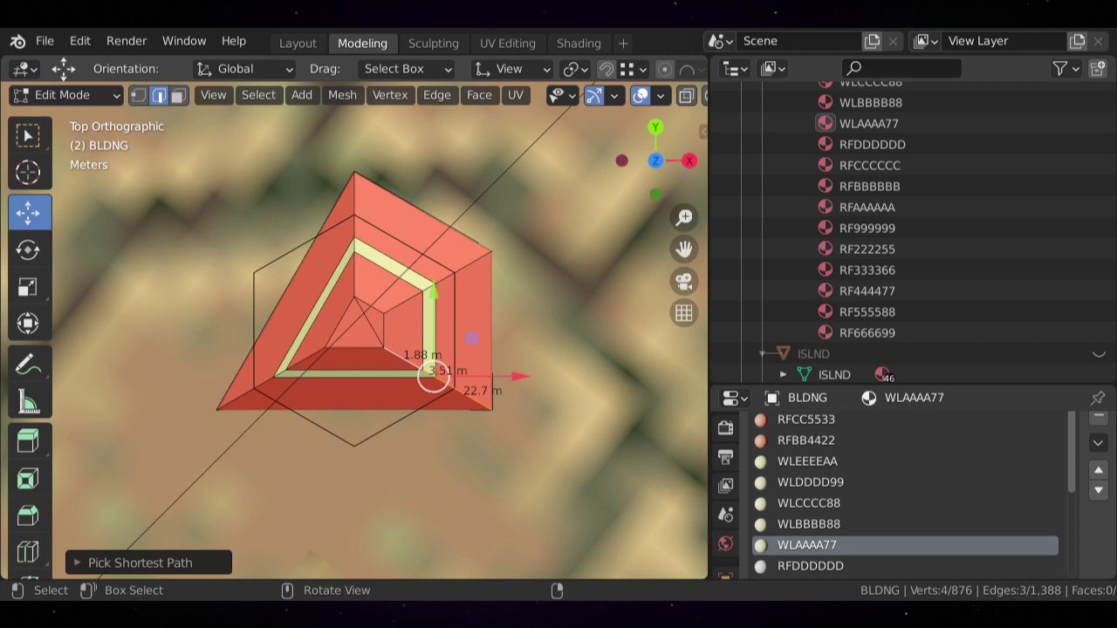
key("r")
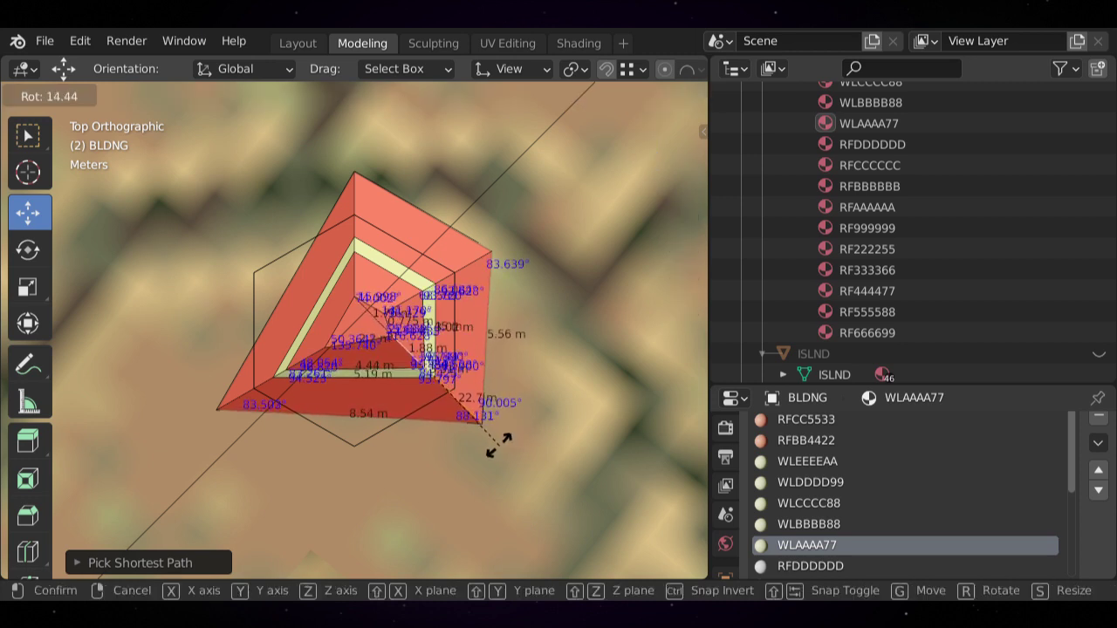
left_click(499, 445)
key("g")
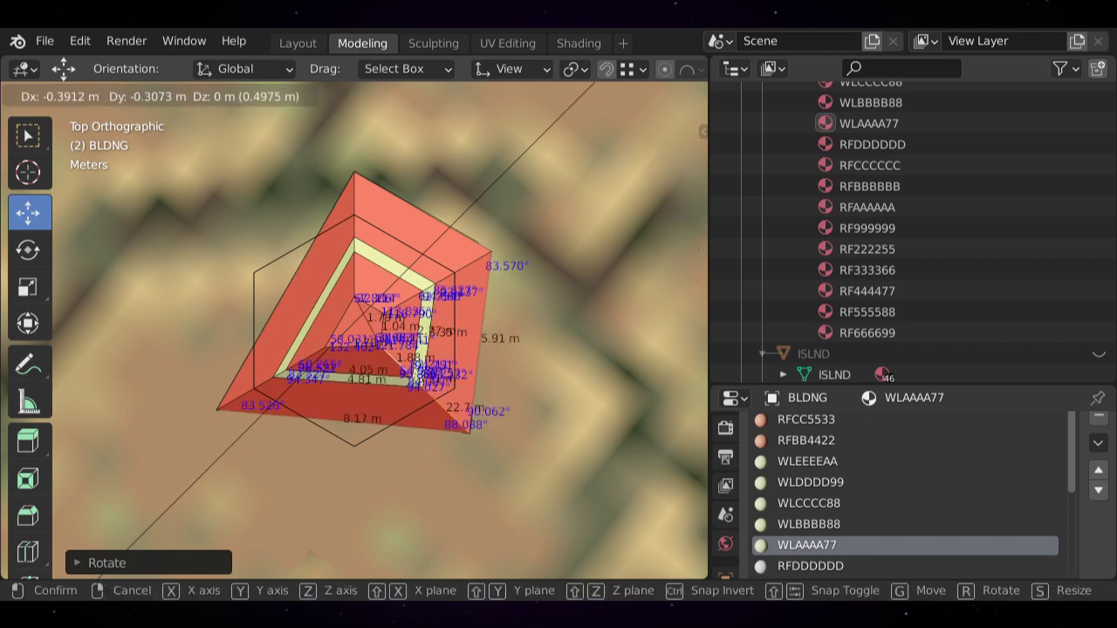
left_click(535, 475)
key("r")
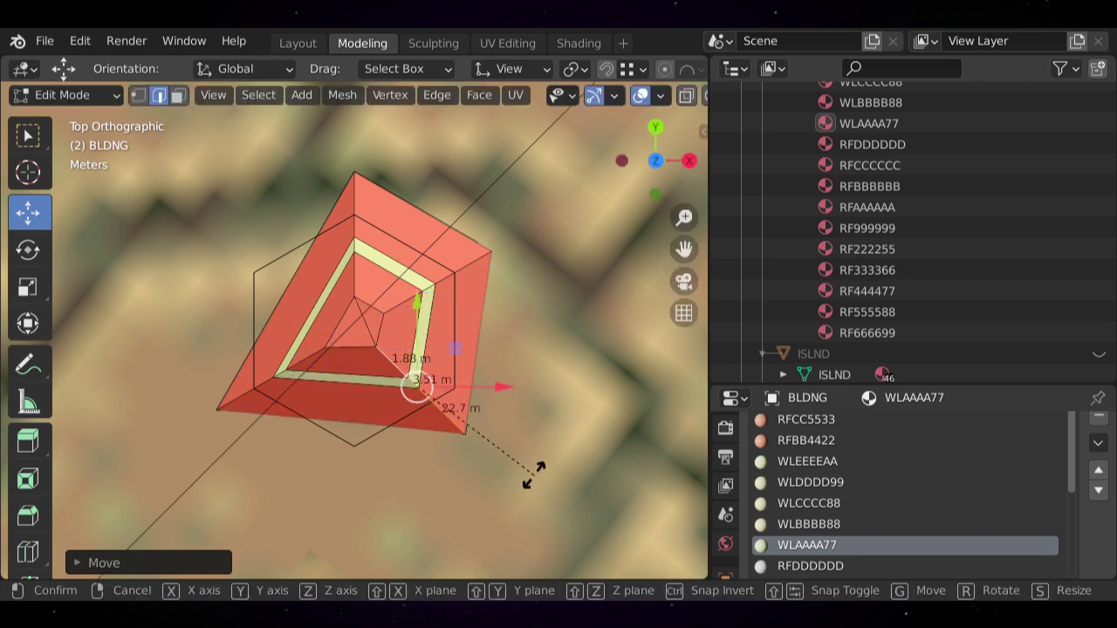
left_click(526, 482)
key("g")
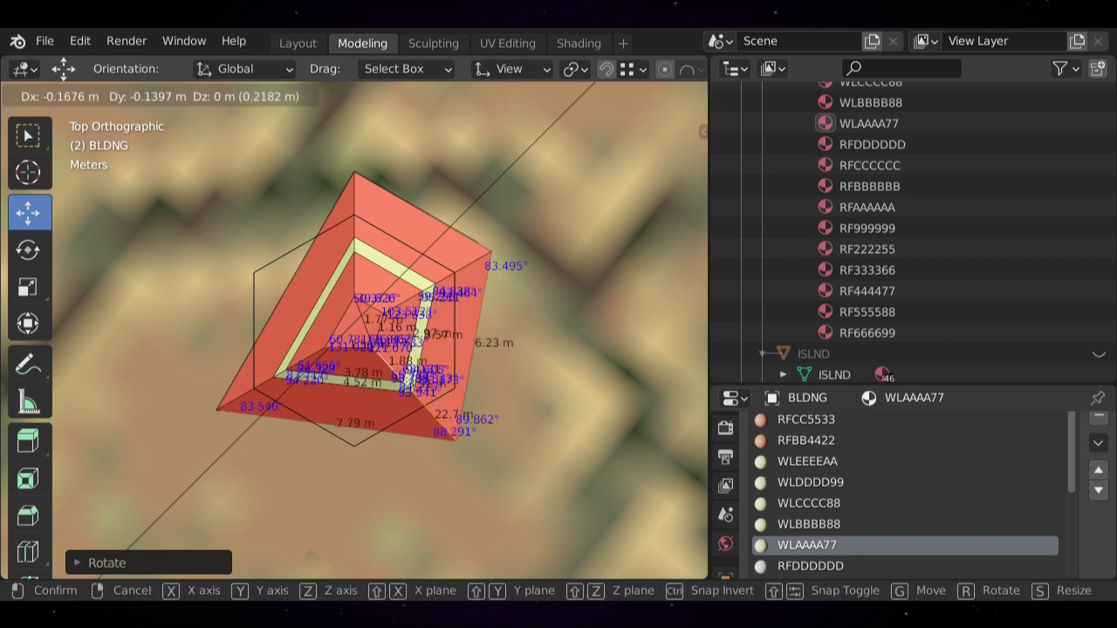
key("Return")
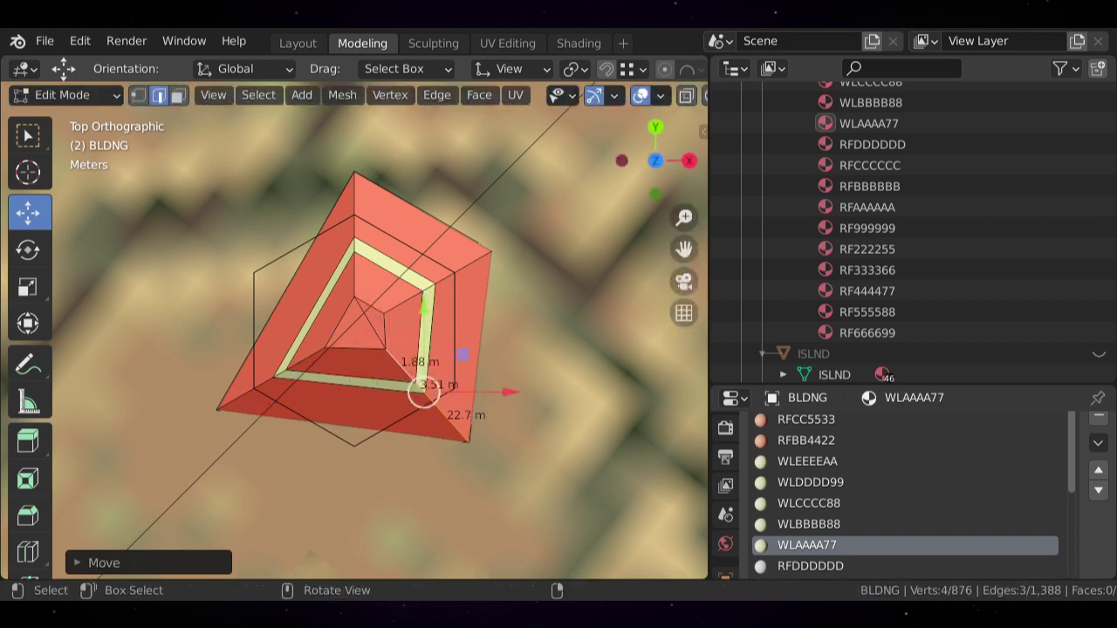
key("alt+a")
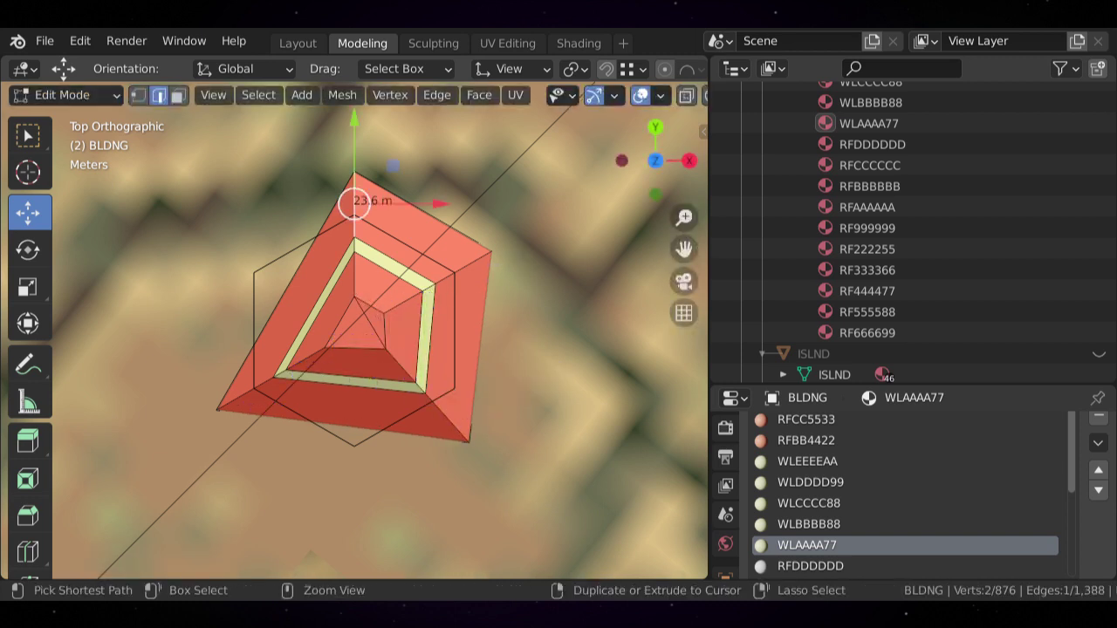
- Rotate the tower's +Y corner edges clockwise and move them toward −X and −Y to make the plan squarer
left_click(355, 274, "ctrl")
key("r")
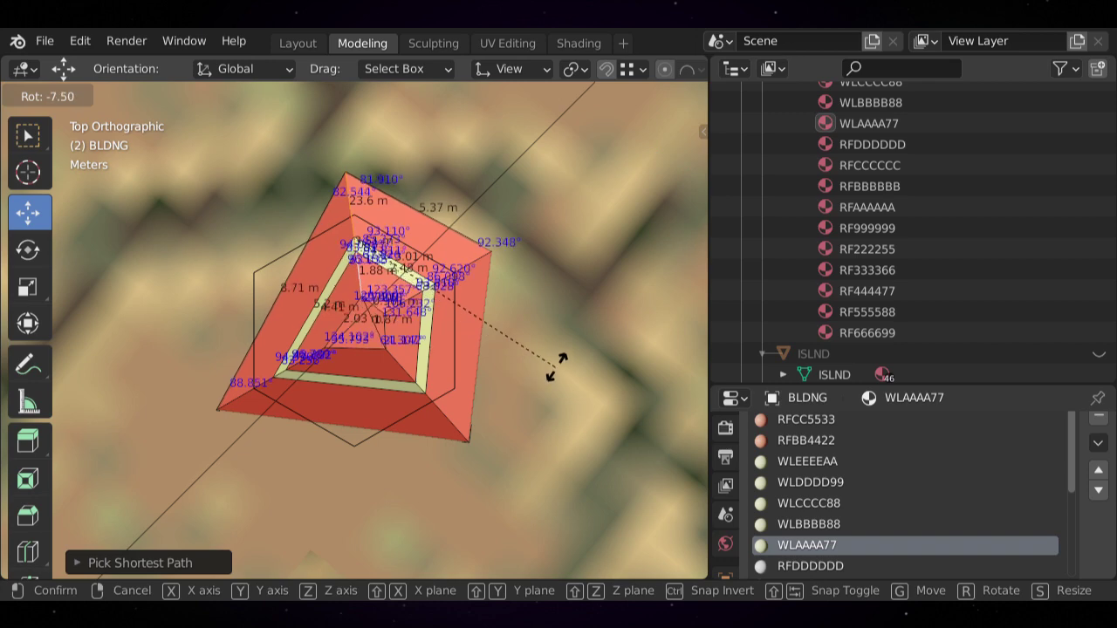
left_click(574, 356)
key("g")
left_click(548, 367)
key("r")
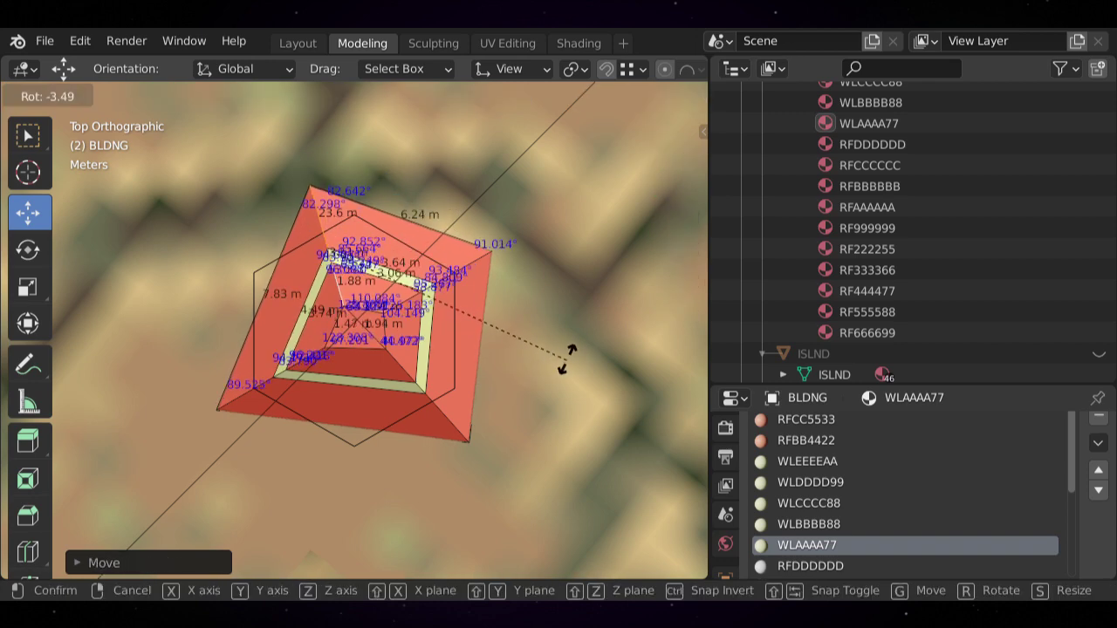
key("Return")
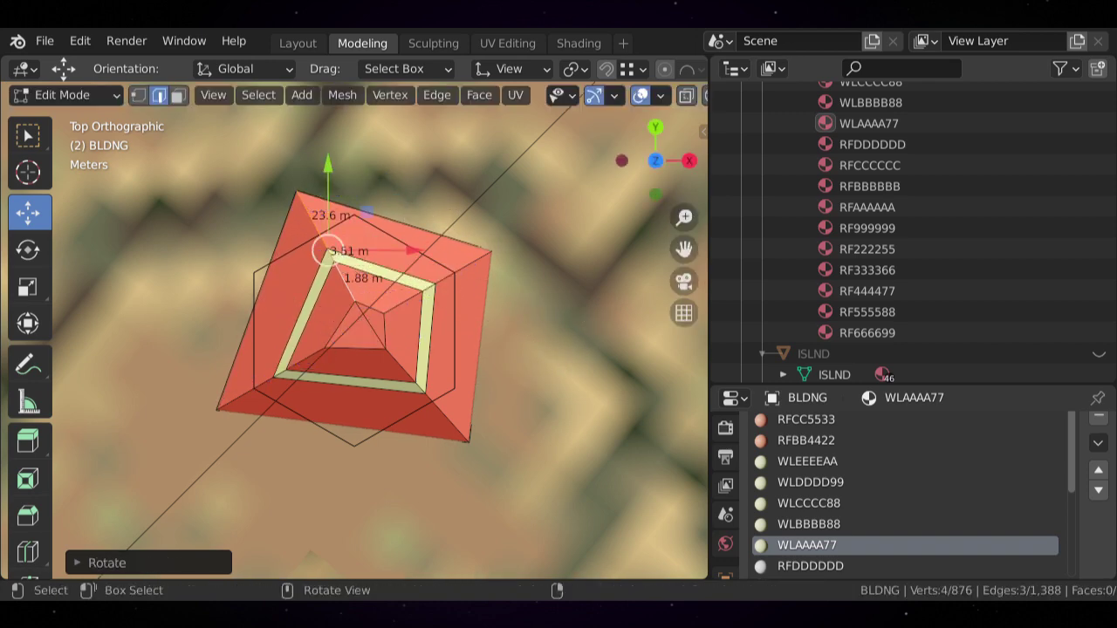
key("g")
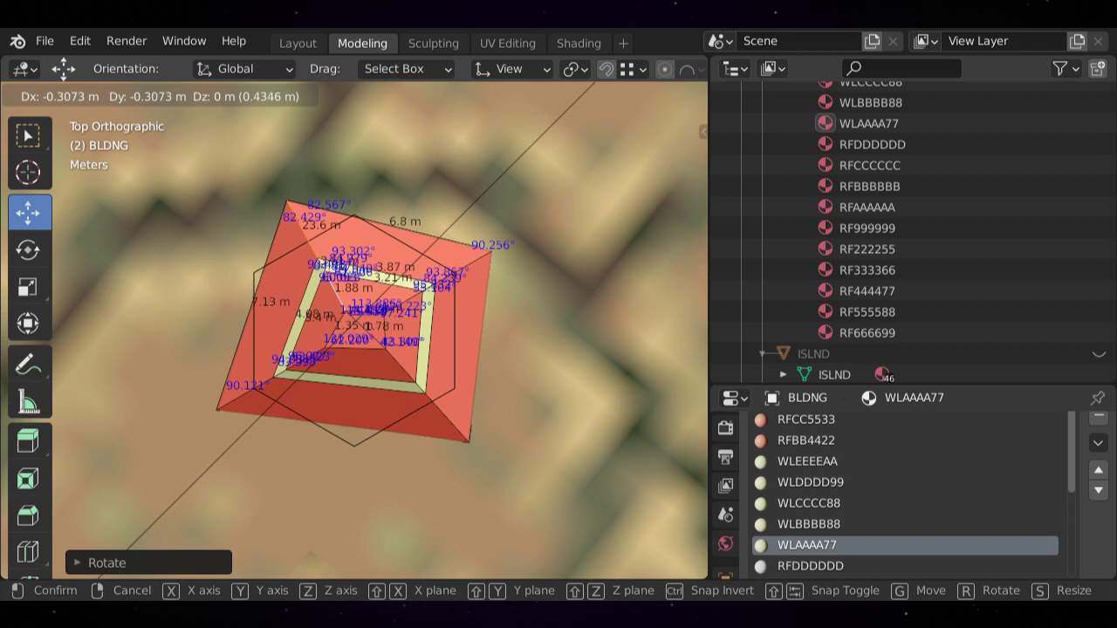
key("Return")
key("r")
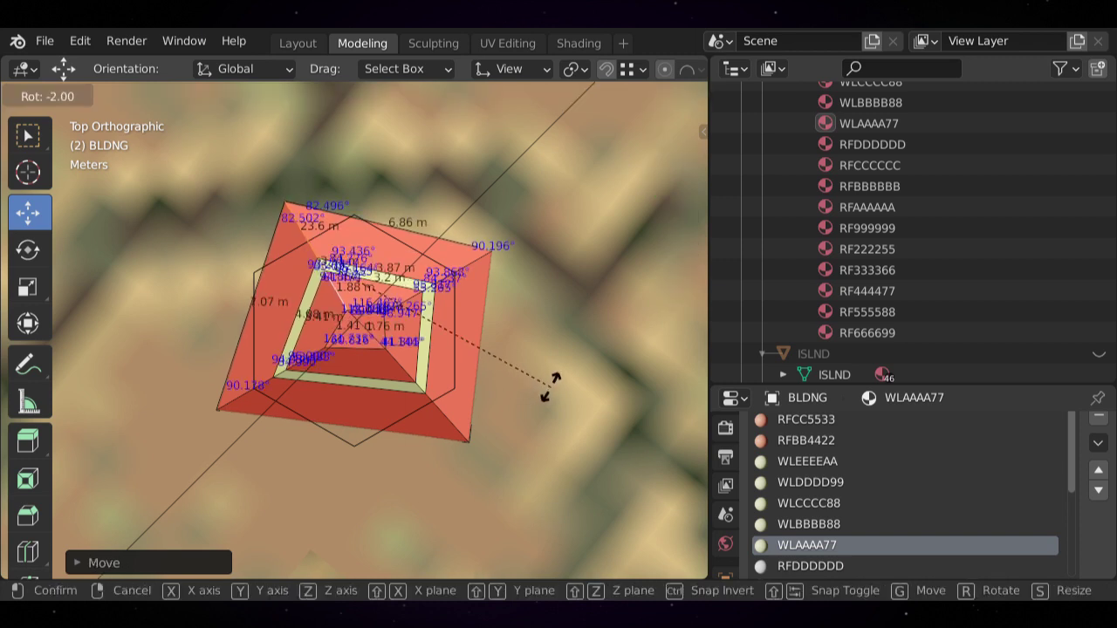
key("Return")
- Readjust the tower's +X/−Y corner edges, rotating them about 9° and moving them about 0.6 m toward −X and −Y
left_click(401, 365)
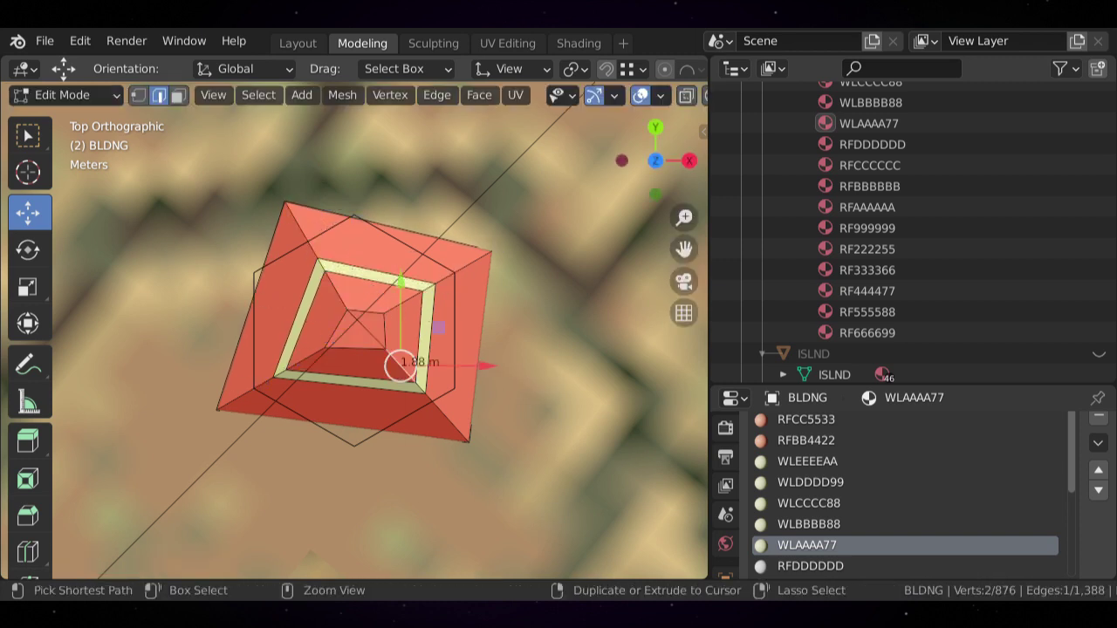
left_click(447, 417, "ctrl")
key("r")
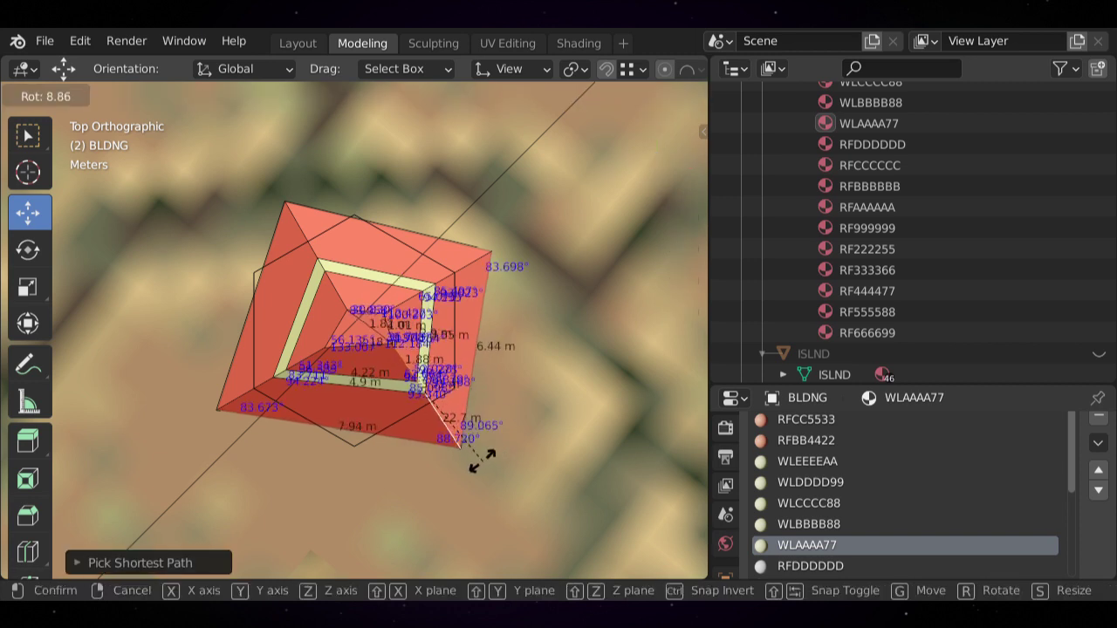
key("Return")
key("g")
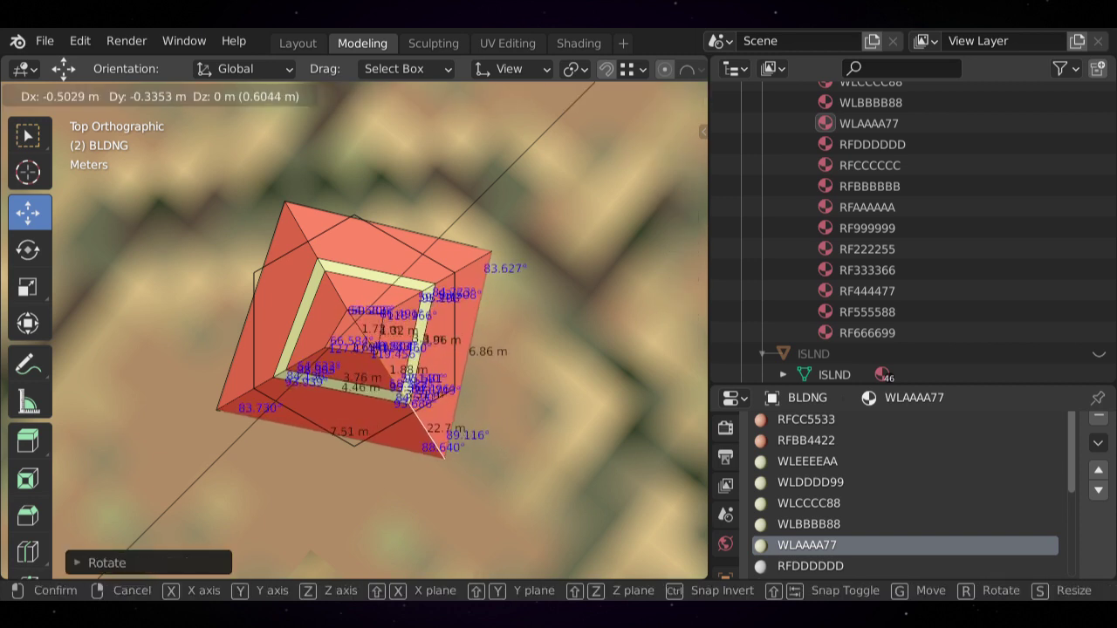
key("Return")
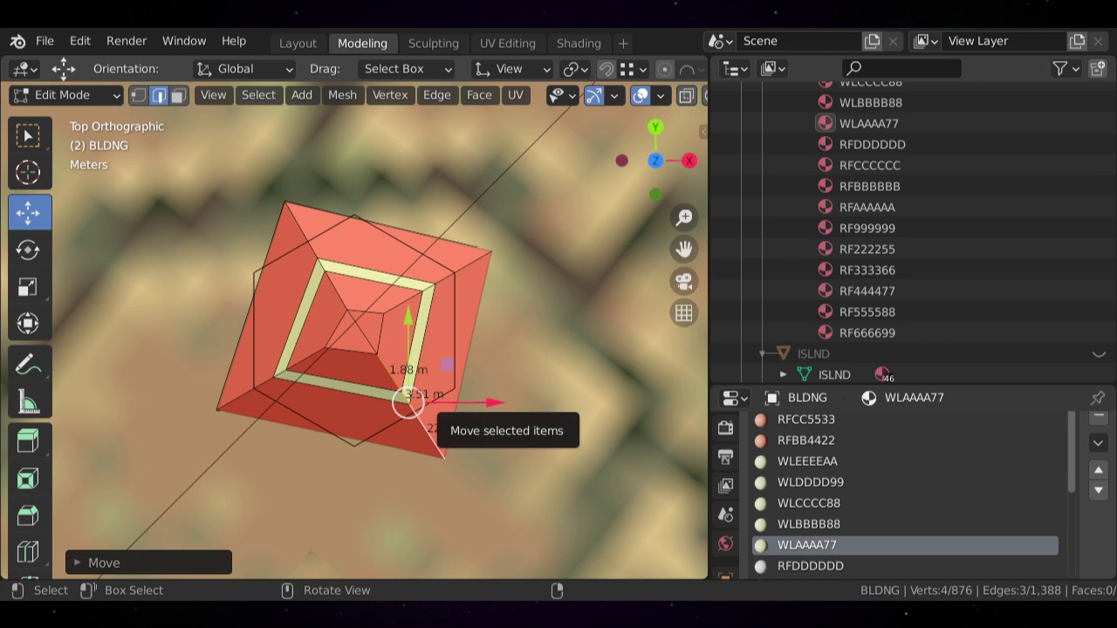
- Delete the faces of the hexagonal railing ring around the lighthouse's lantern section
scroll(410, 403, "down", 5)
middle_click_drag(489, 410, 248, 388)
scroll(354, 330, "up", 4)
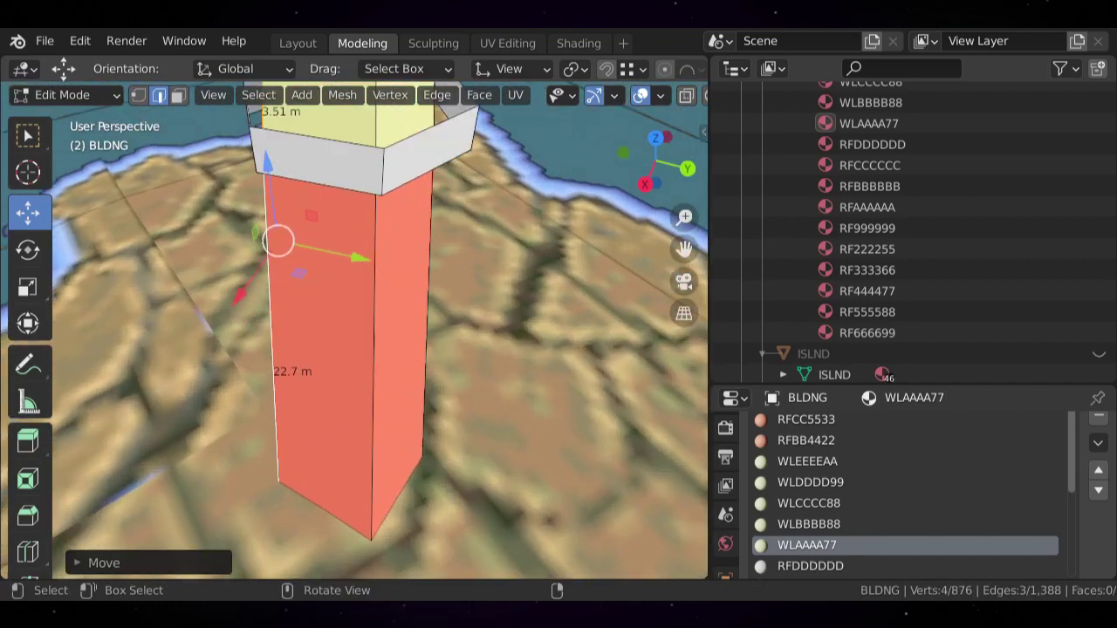
key("3")
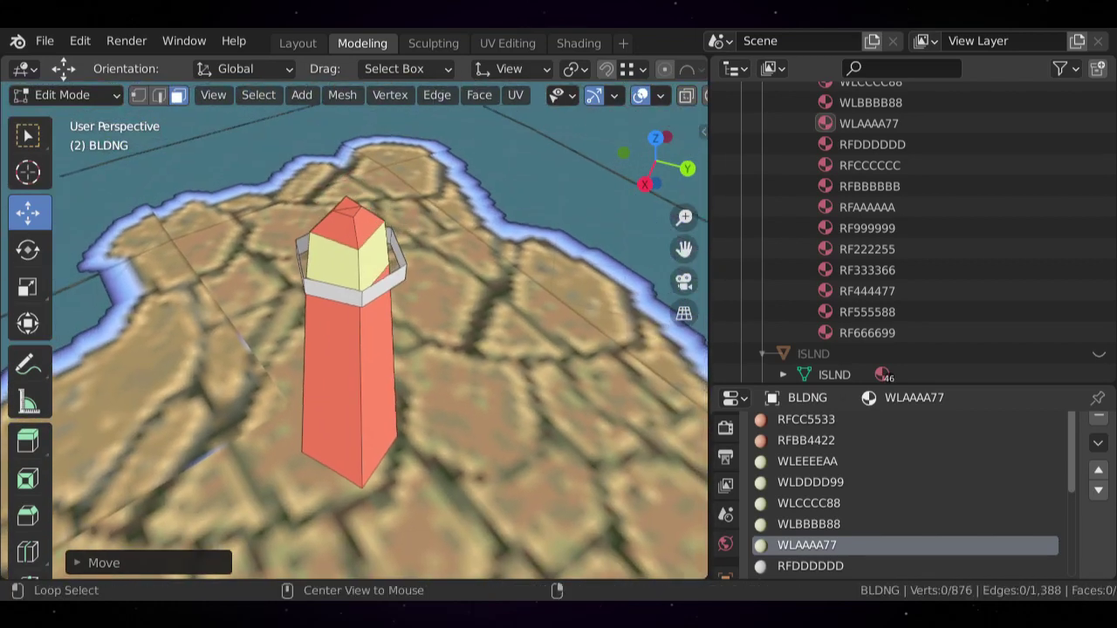
key("x")
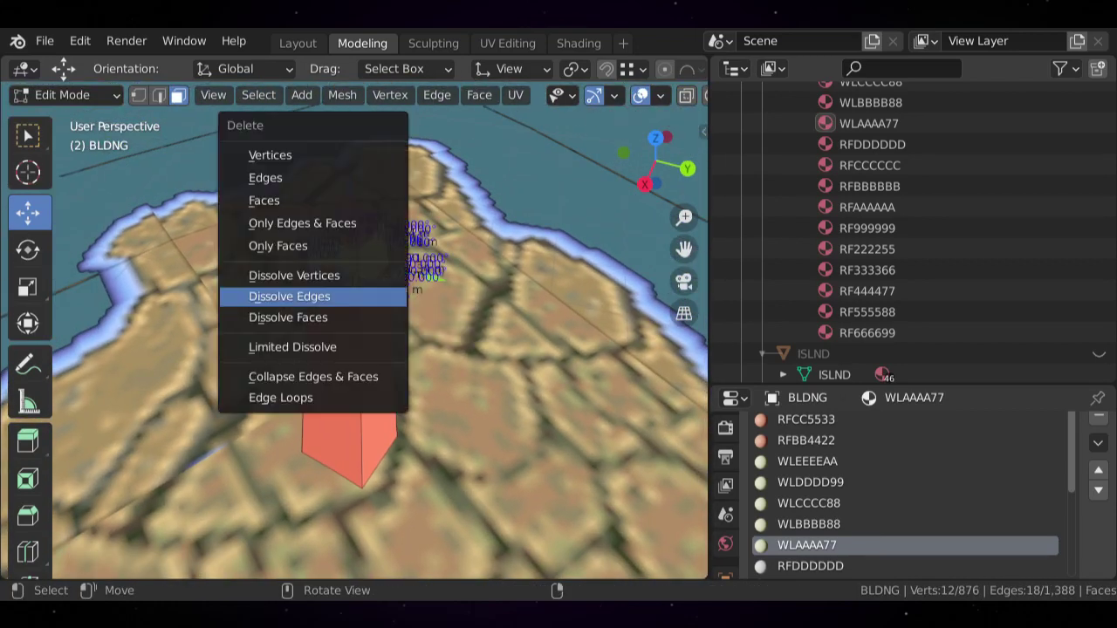
left_click(336, 201)
- Examine the simplified lighthouse from above, from the side and at its base, selecting a large red face of the shaft
middle_click_drag(332, 196, 223, 284)
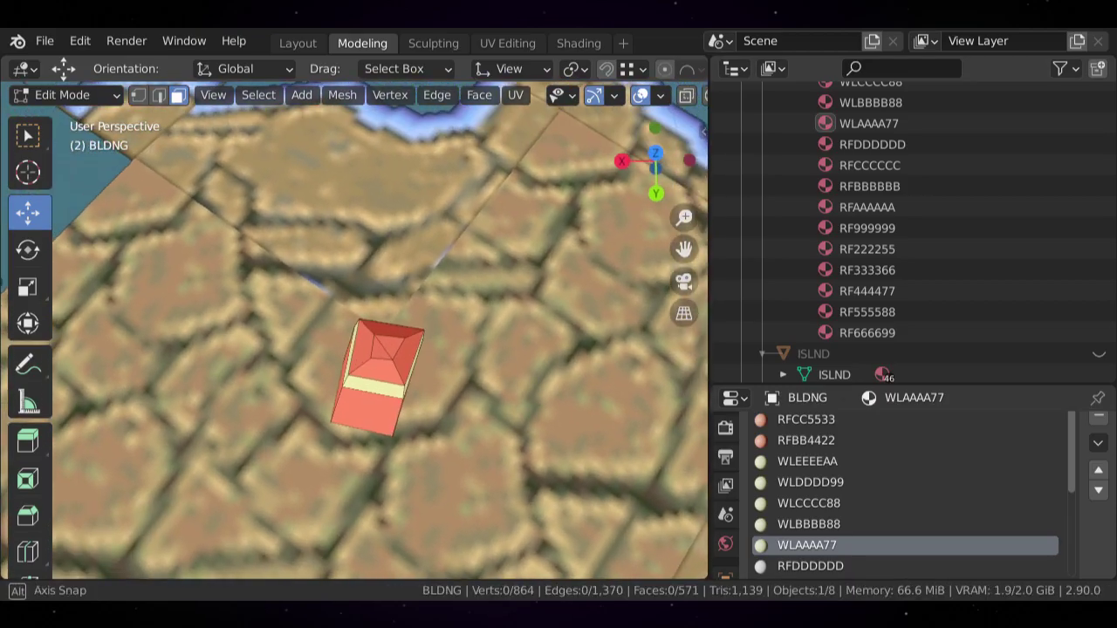
middle_click_drag(375, 358, 374, 245, "shift")
scroll(354, 332, "up", 1)
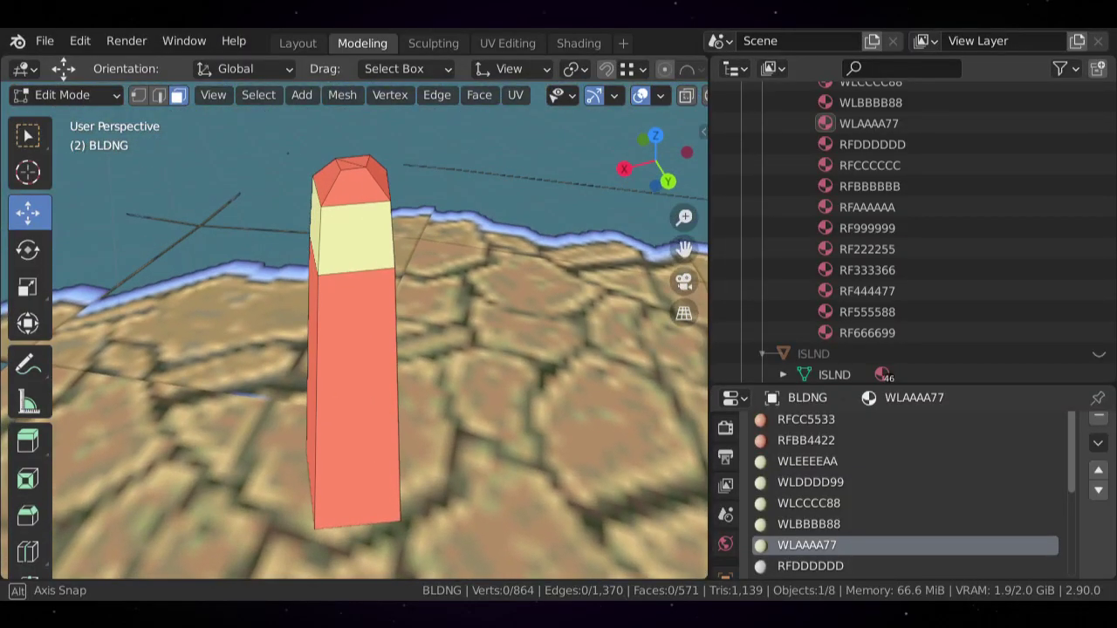
scroll(353, 330, "down", 3)
scroll(353, 330, "up", 2)
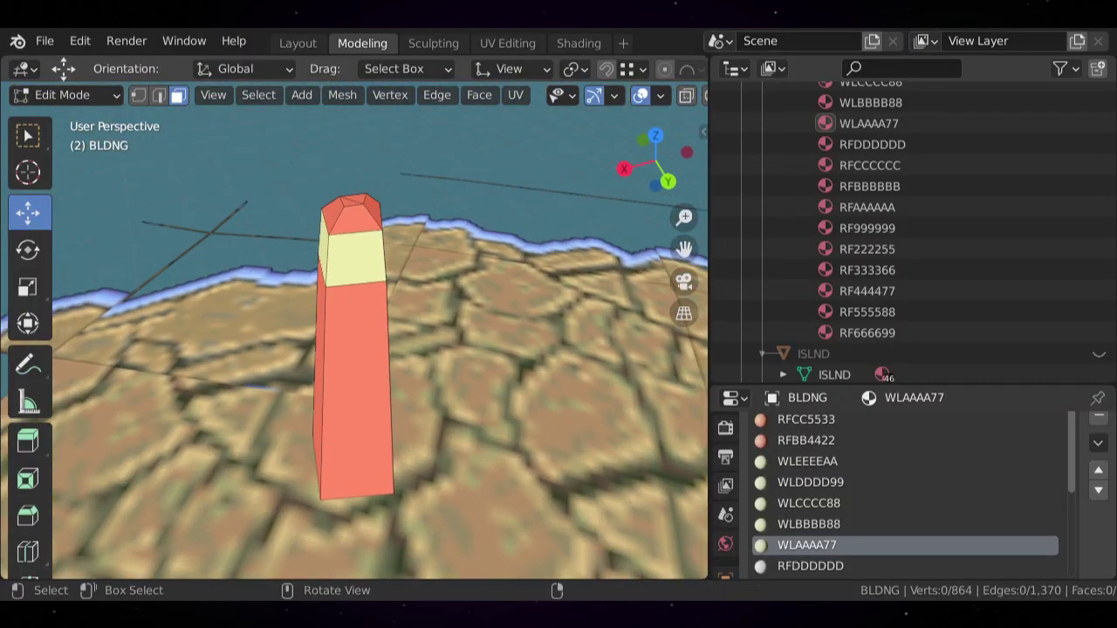
left_click(356, 393)
scroll(353, 349, "up", 1)
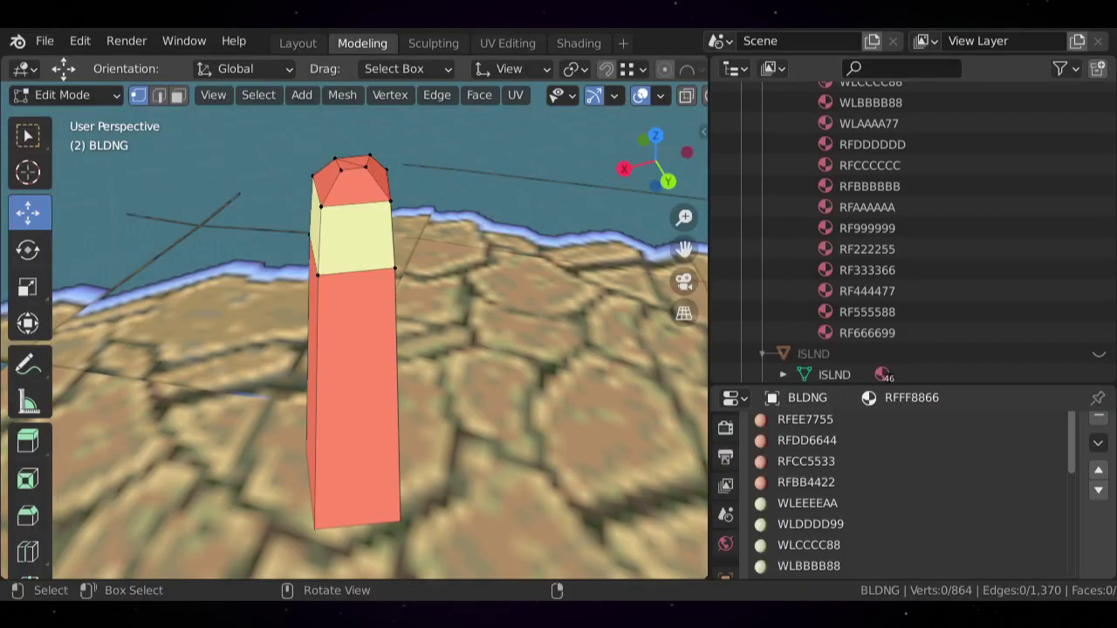
middle_click_drag(353, 375, 349, 349)
middle_click_drag(349, 349, 353, 415)
left_click(178, 95)
left_click(319, 349)
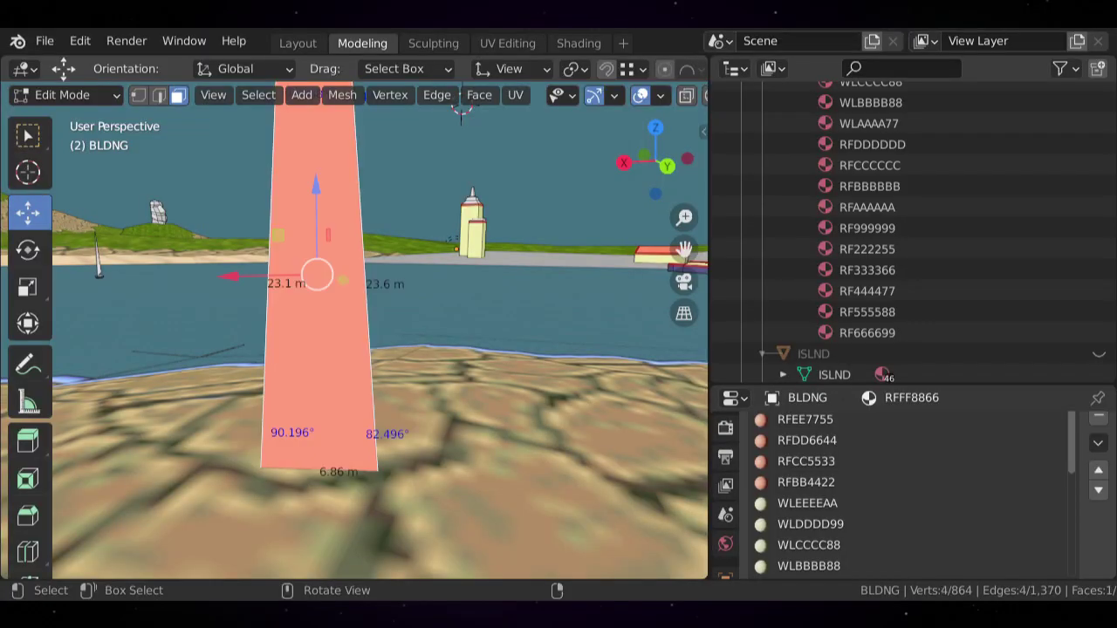
middle_click_drag(318, 349, 318, 253)
middle_click_drag(354, 349, 337, 266)
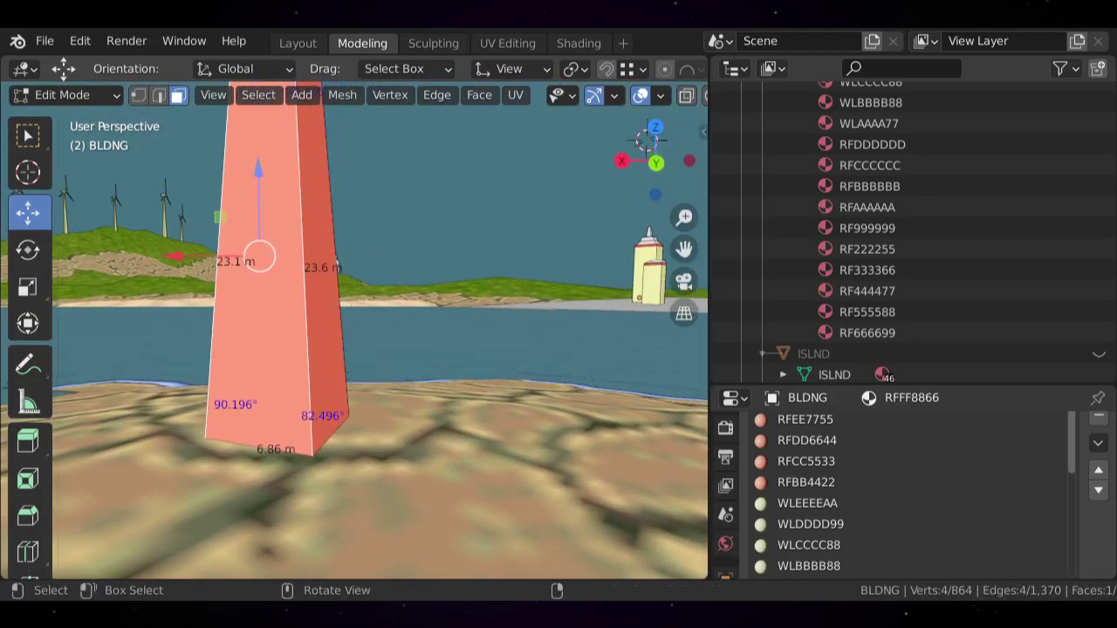
- Try to extrude the tower's near base corner vertex straight up along the Z axis
key("2")
key("1")
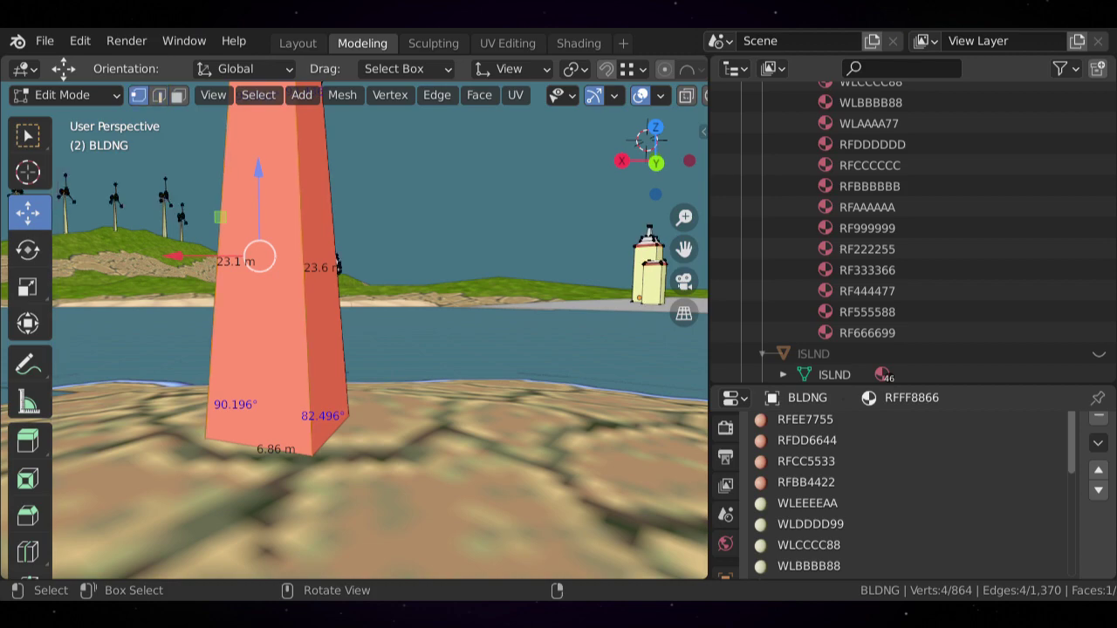
left_click(312, 459)
scroll(354, 332, "down", 1)
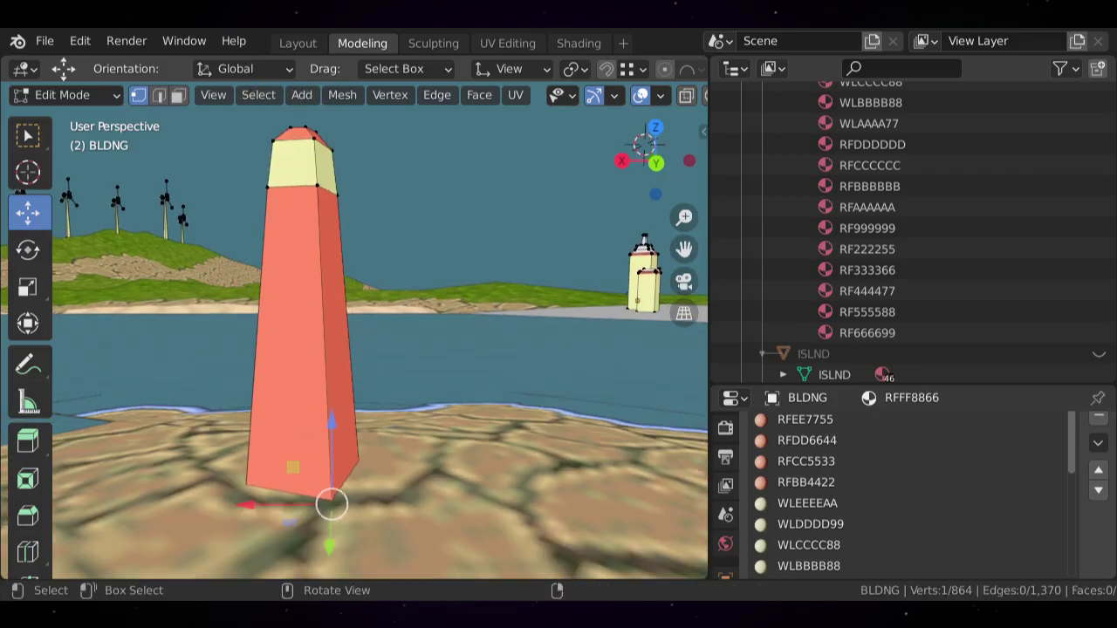
key("e")
key("z")
key("z")
left_click(304, 126, "ctrl")
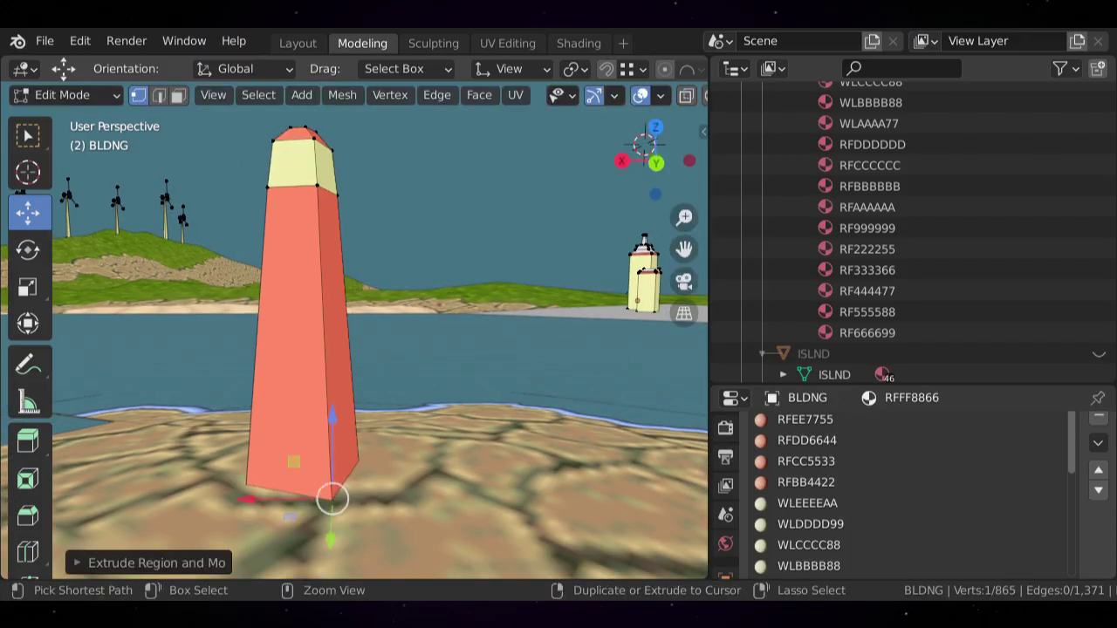
mouse_move(353, 332)
middle_mouse_down()
mouse_move(354, 148)
mouse_move(353, 332)
middle_mouse_up()
key("ctrl+z")
- Try to extrude the tower's base corner vertex upward without an axis constraint, undoing each attempt
key("e")
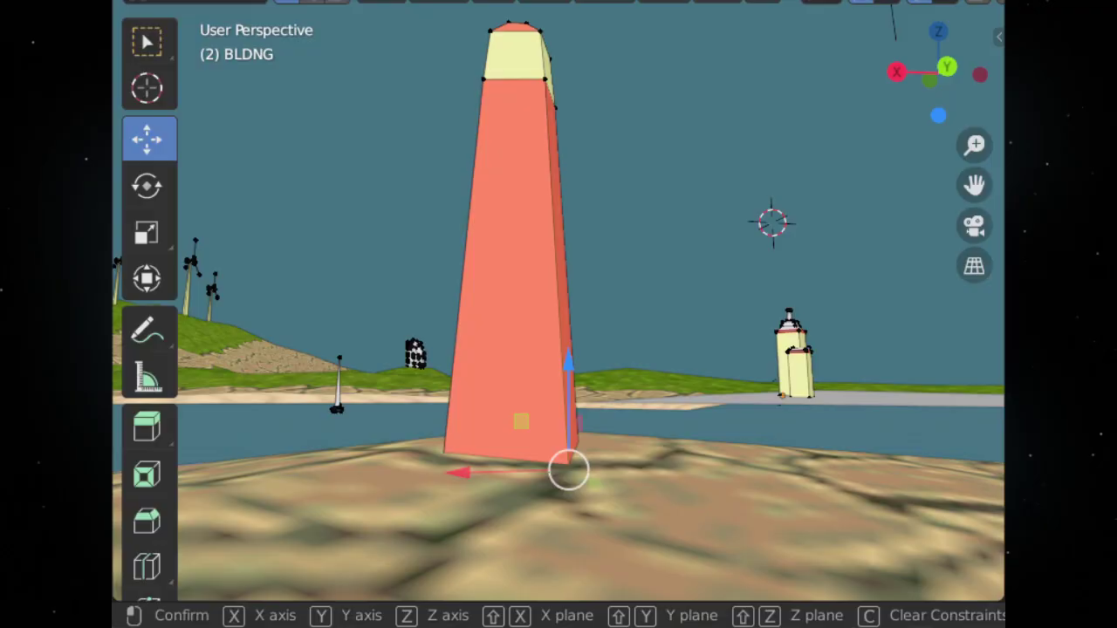
left_click_drag(568, 358, 568, 112)
key("ctrl+z")
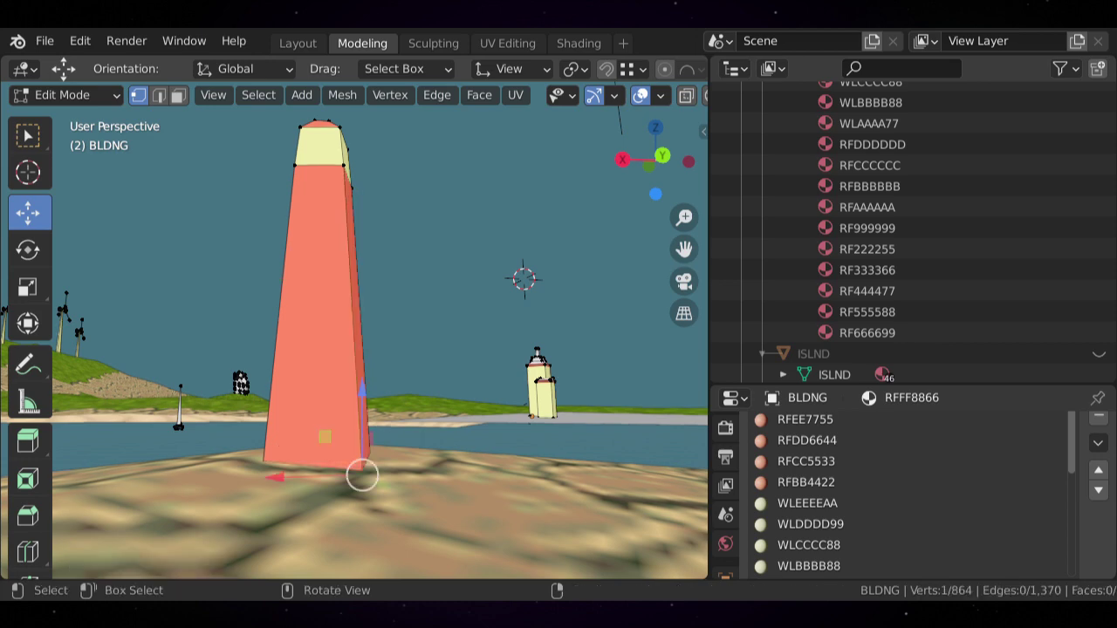
key("e")
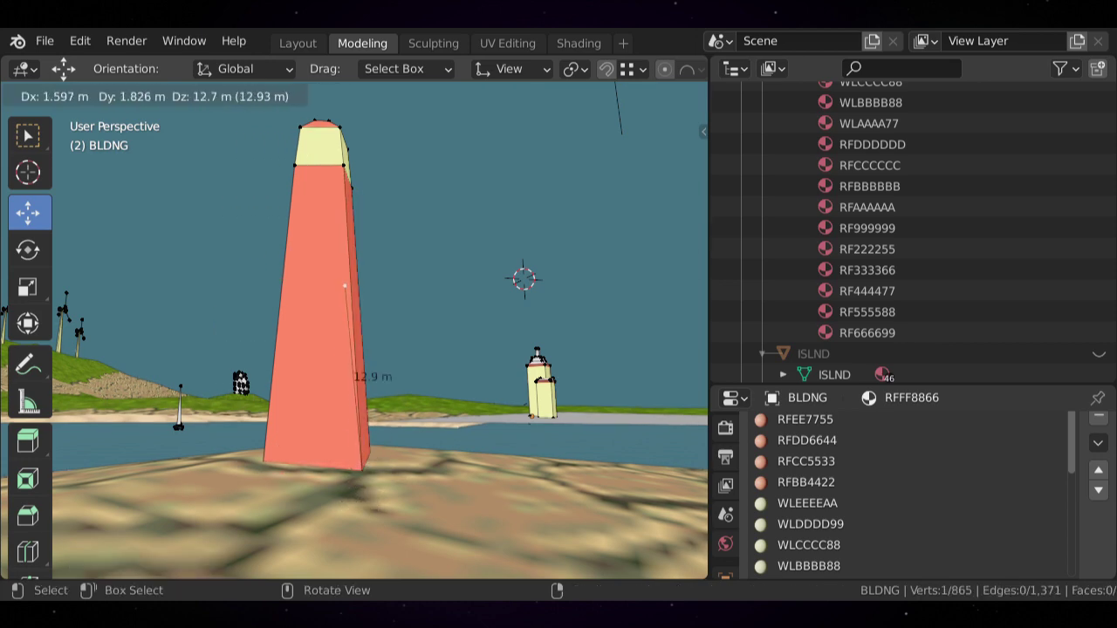
key("Return")
middle_click_drag(400, 272, 406, 312)
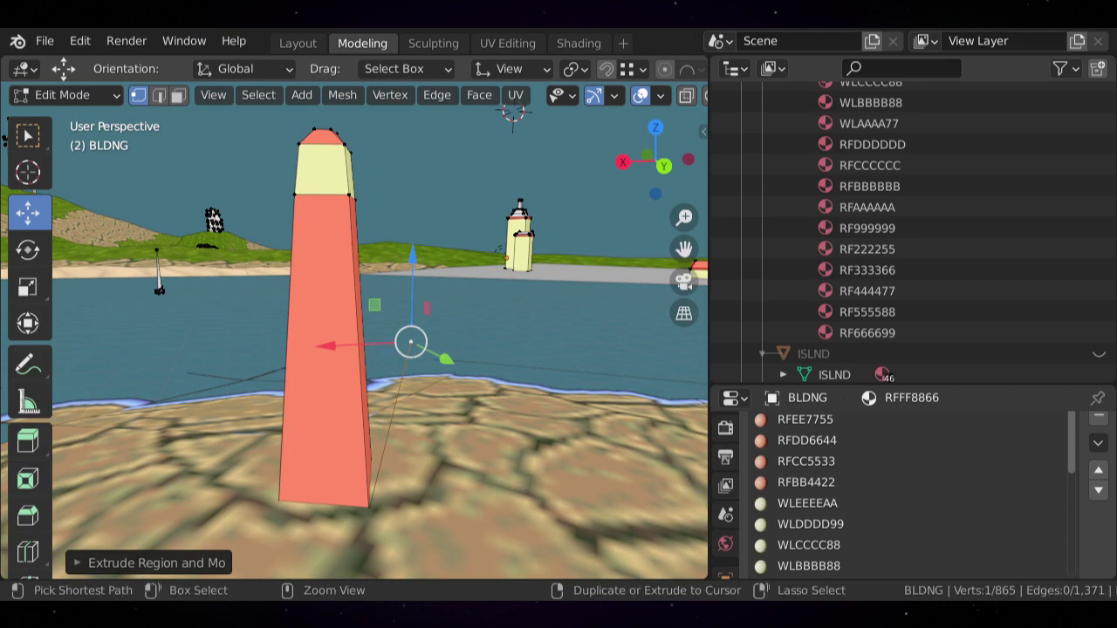
key("ctrl+z")
- Switch the transform orientation to Global and extrude the base corner vertex along Z to the height of the tower's top
left_click(510, 69)
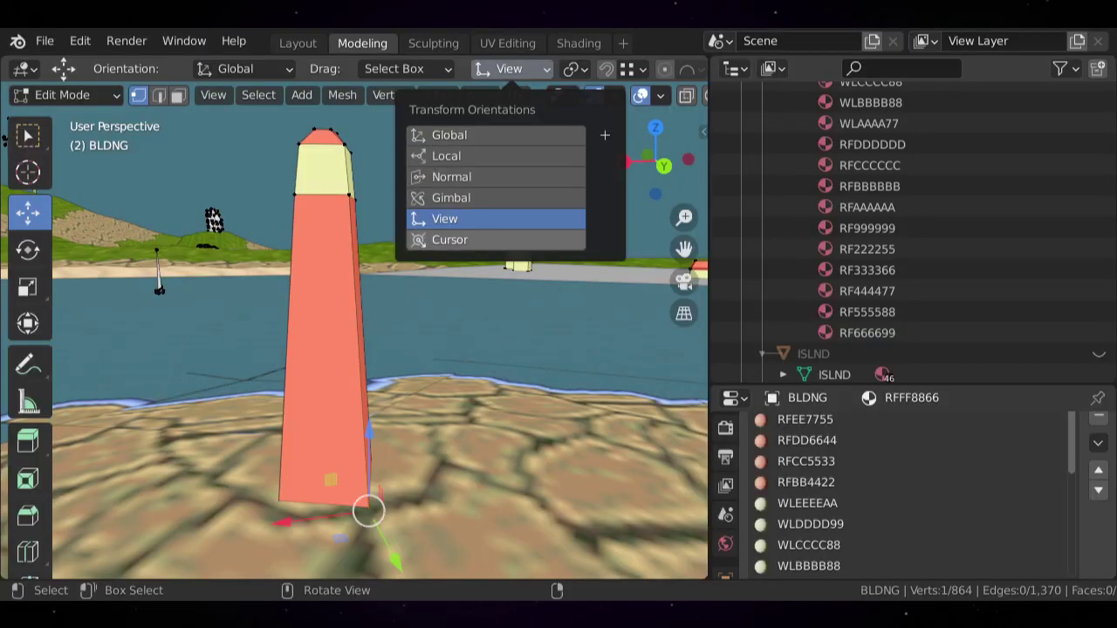
left_click(495, 135)
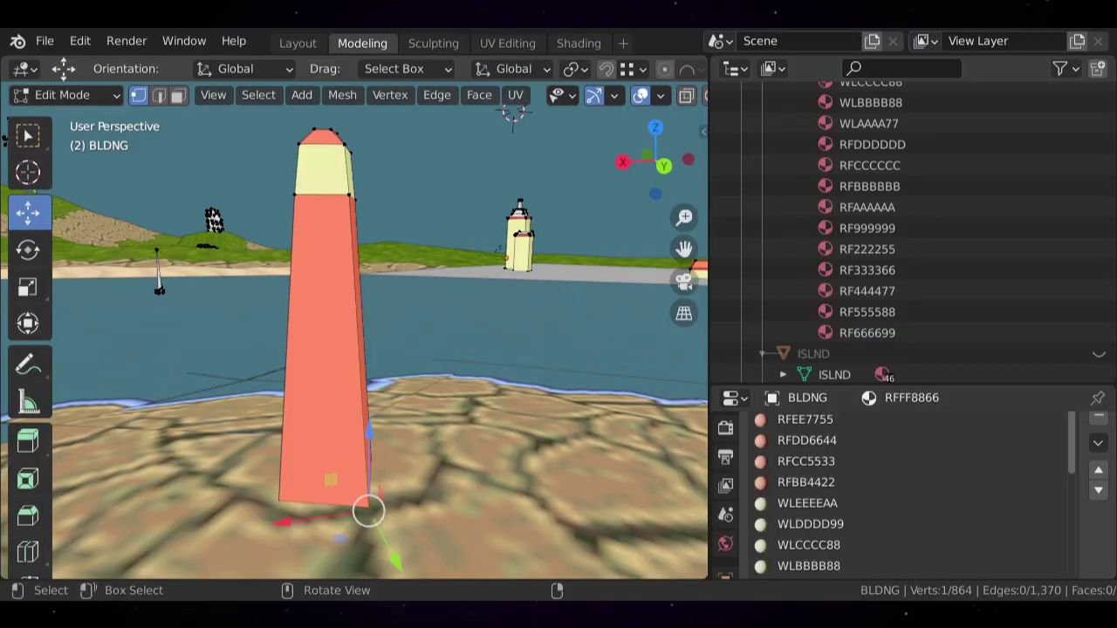
key("e")
key("z")
left_click(370, 228)
middle_click_drag(370, 229, 422, 338, "shift")
key("g")
key("z")
left_click(423, 246)
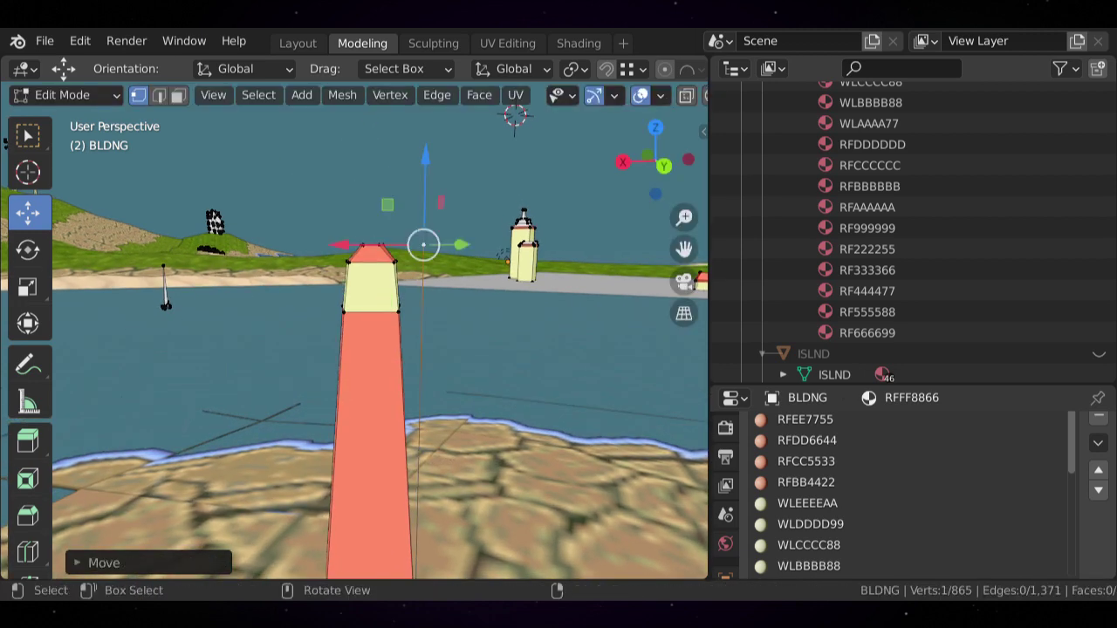
- Measure the length of the vertical reference edge rising from the tower's base corner
middle_click_drag(379, 280, 262, 95, "shift")
left_click(158, 95)
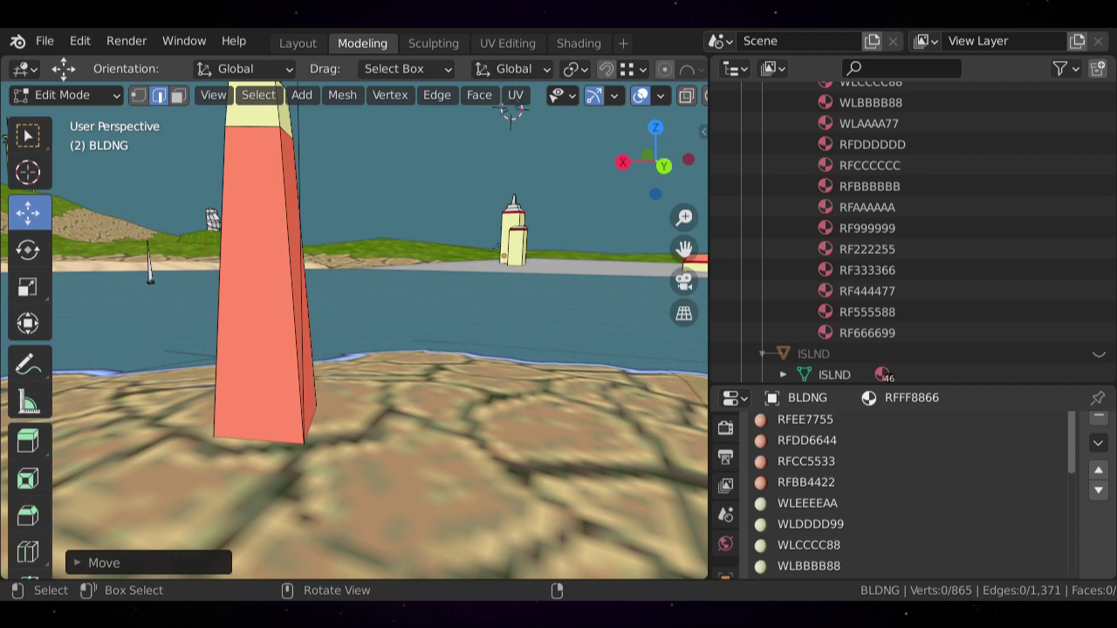
left_click(299, 260)
scroll(354, 330, "up", 1)
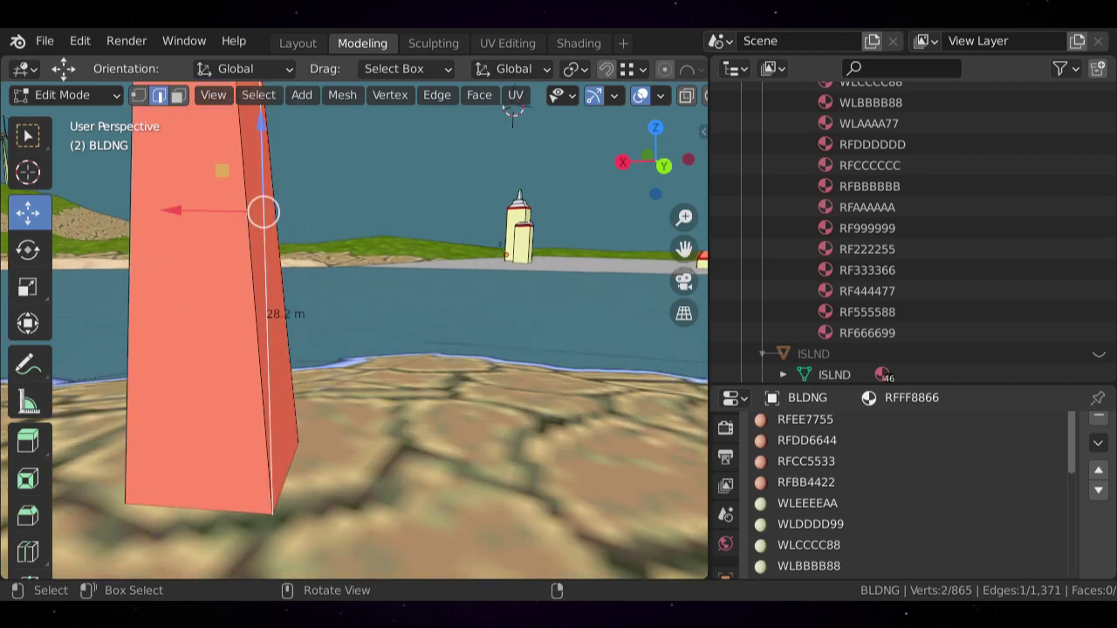
scroll(355, 330, "down", 2)
scroll(354, 330, "up", 2)
scroll(355, 330, "down", 7)
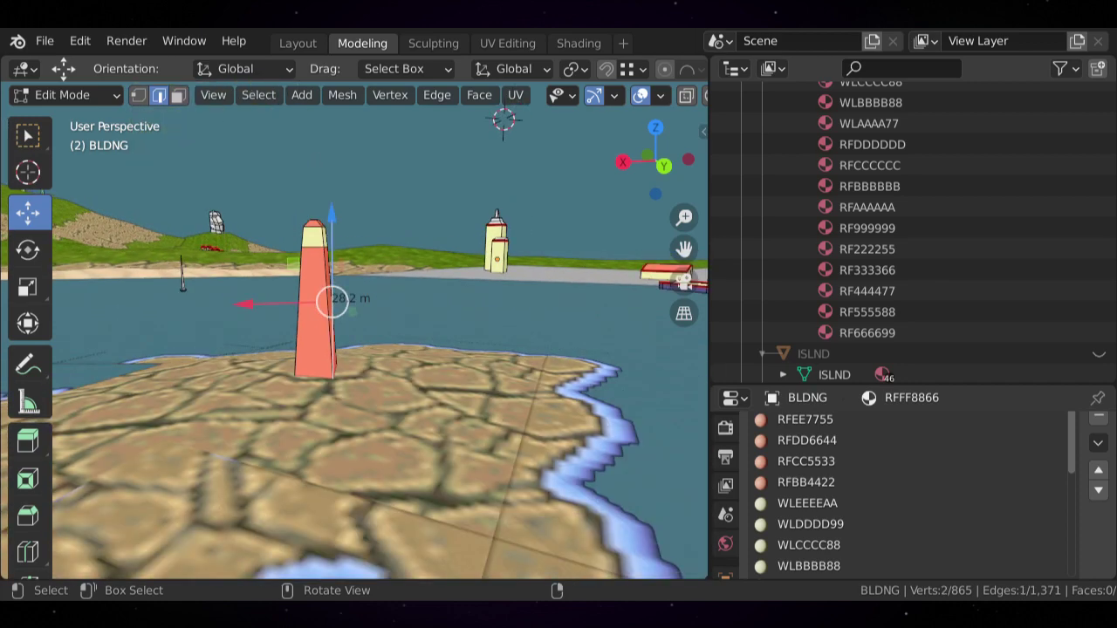
- Select all faces linked to the simplified lighthouse tower and delete them
mouse_move(355, 330)
middle_mouse_down()
mouse_move(384, 375)
mouse_move(420, 359)
mouse_move(338, 336)
mouse_move(352, 342)
middle_mouse_up()
scroll(353, 331, "up", 3)
key("Tab")
key("Tab")
key("alt+a")
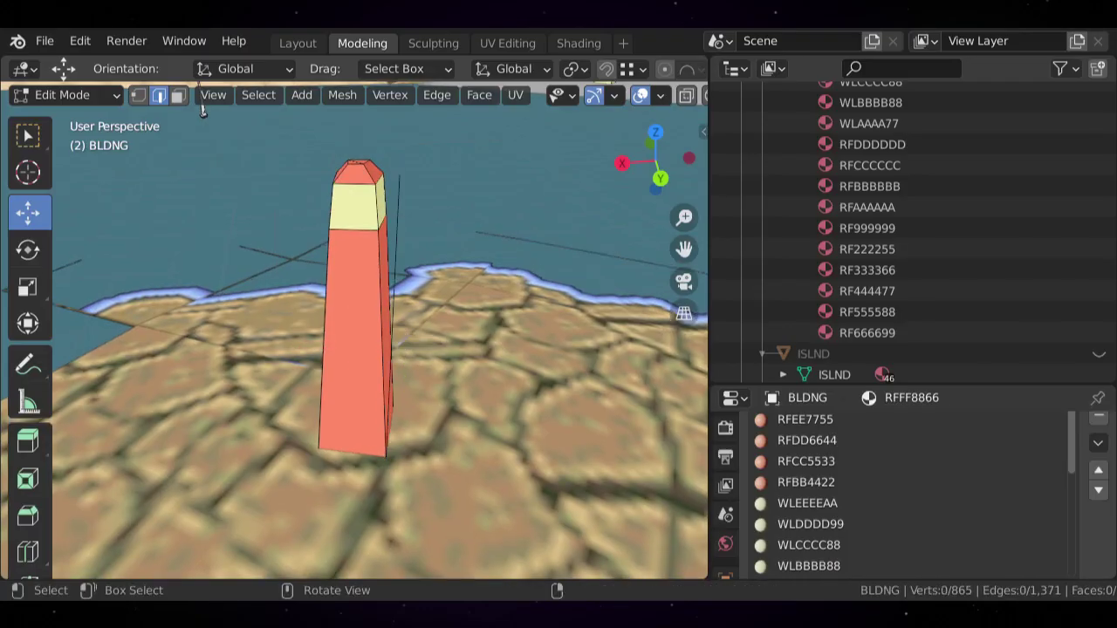
key("3")
key("ctrl+l")
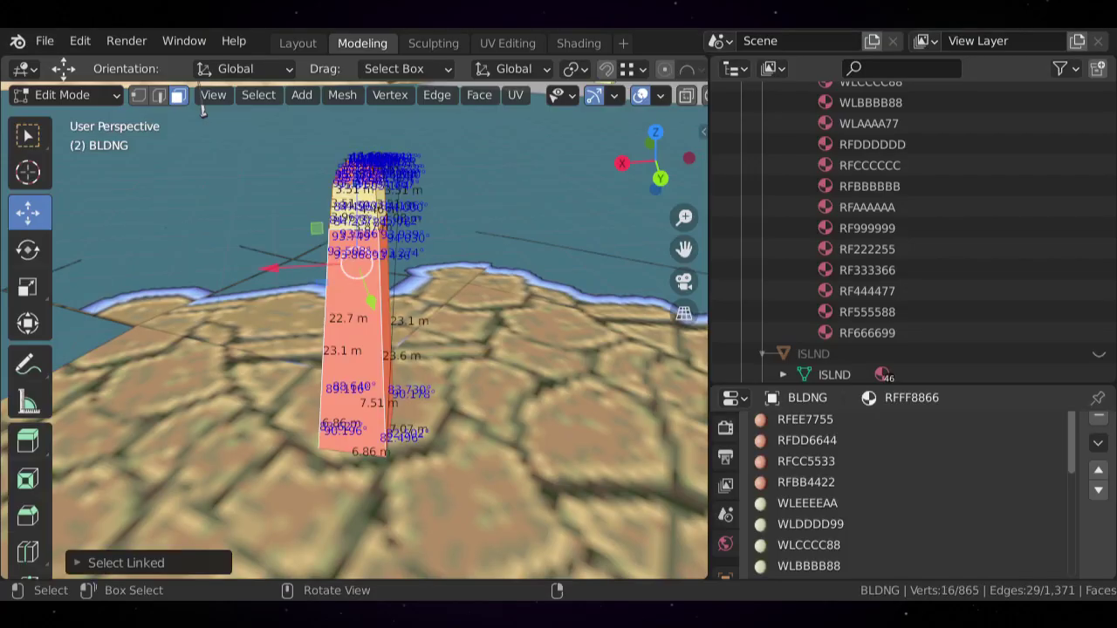
key("x")
key("Return")
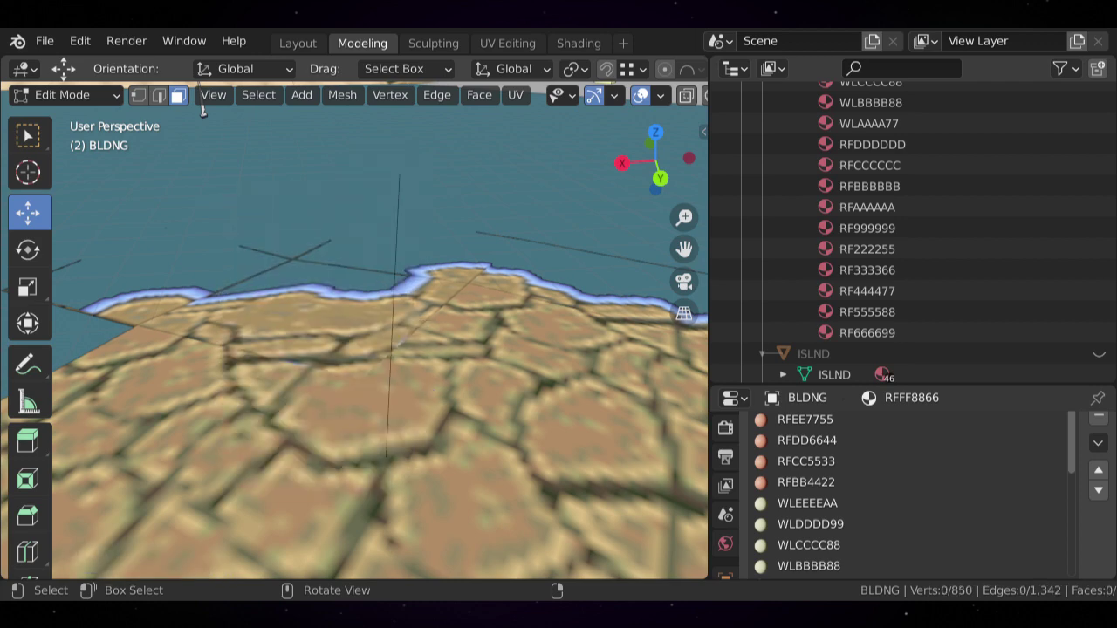
- Delete the vertical reference edge standing where the lighthouse was
key("2")
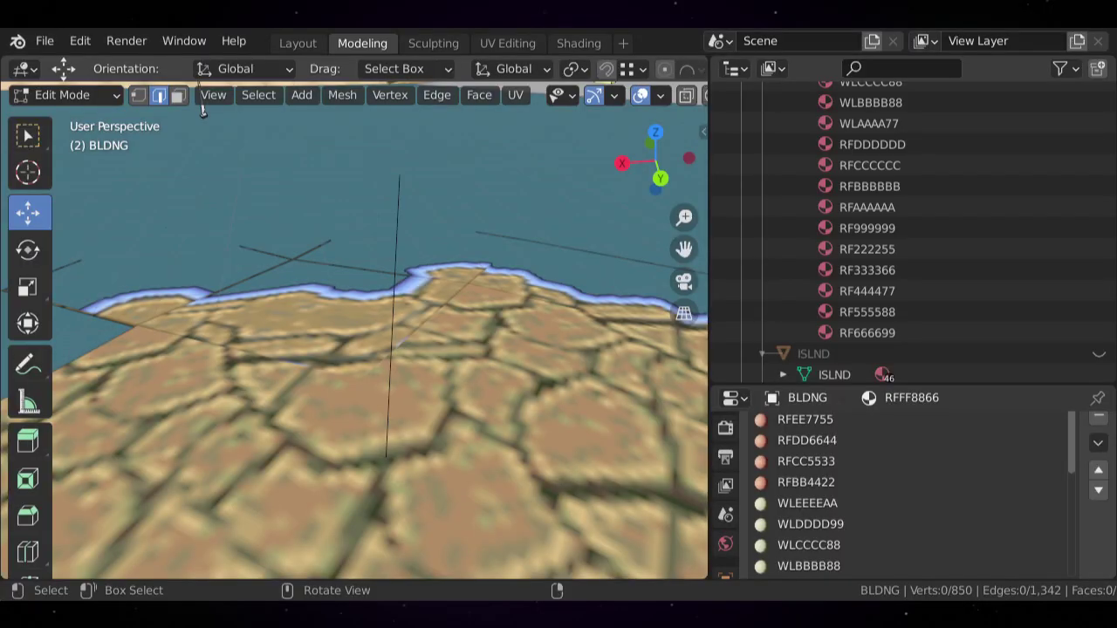
left_click(401, 309)
key("x")
key("Escape")
middle_click_drag(400, 305, 388, 260, "shift")
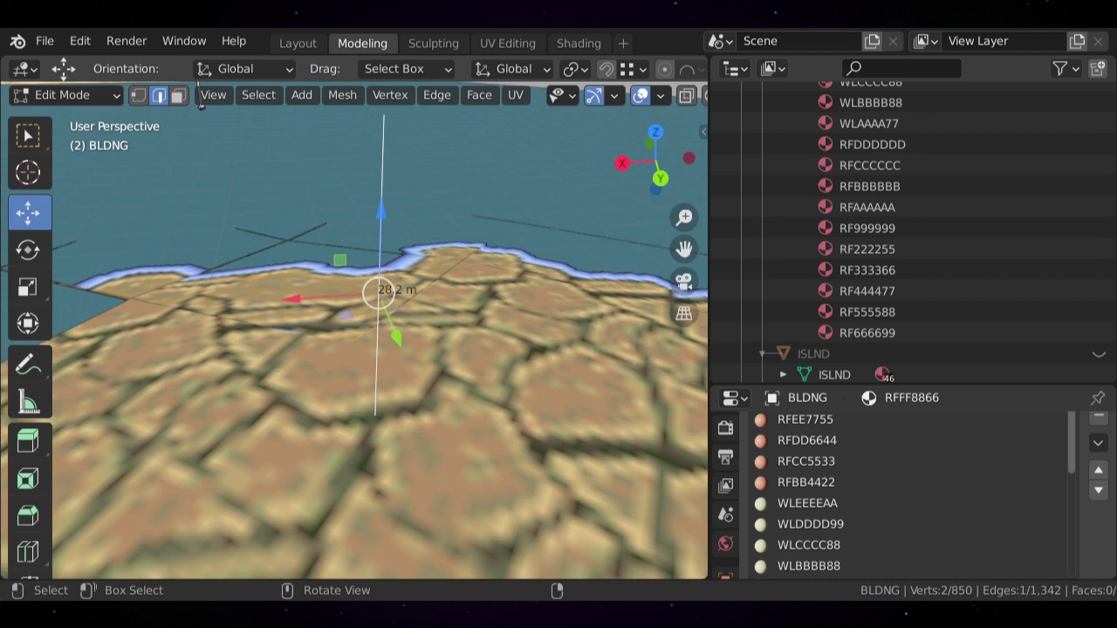
key("x")
left_click(364, 317)
- Place the 3D cursor on the island from top view and add a 2 m cube there
middle_click_drag(365, 318, 377, 342)
key("KP_7")
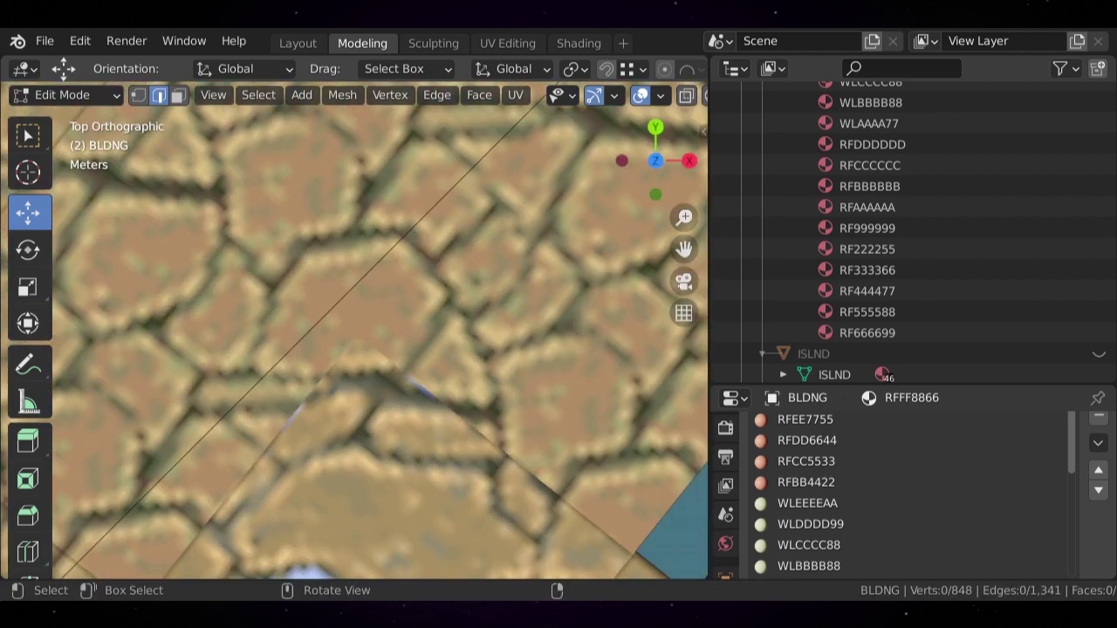
scroll(353, 330, "down", 7)
scroll(353, 330, "up", 7)
middle_click_drag(353, 330, 362, 393, "shift")
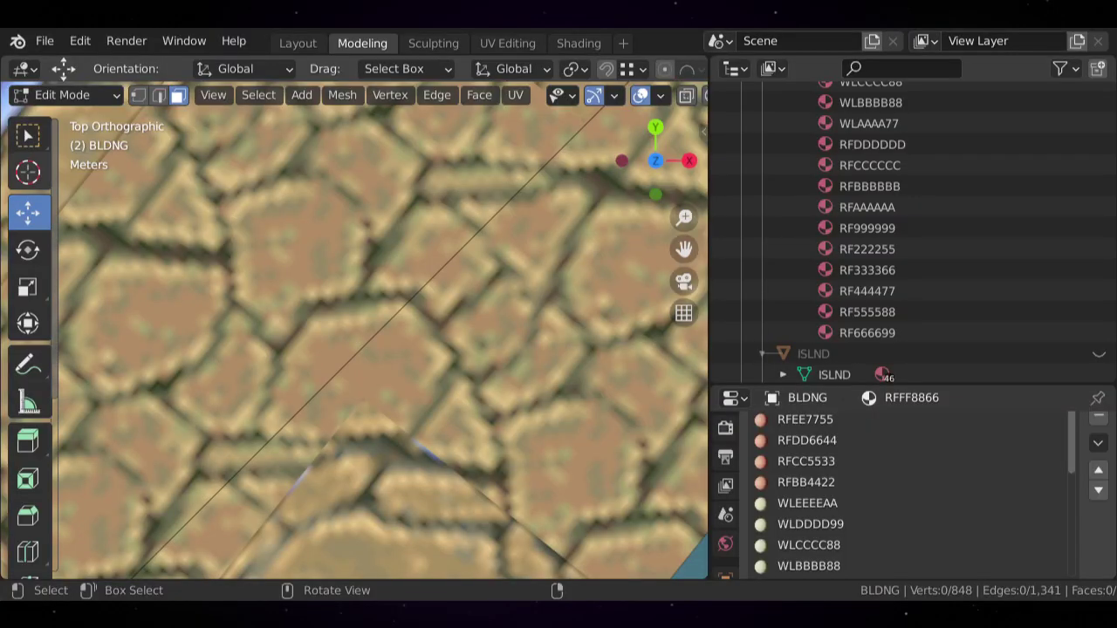
left_click(27, 171)
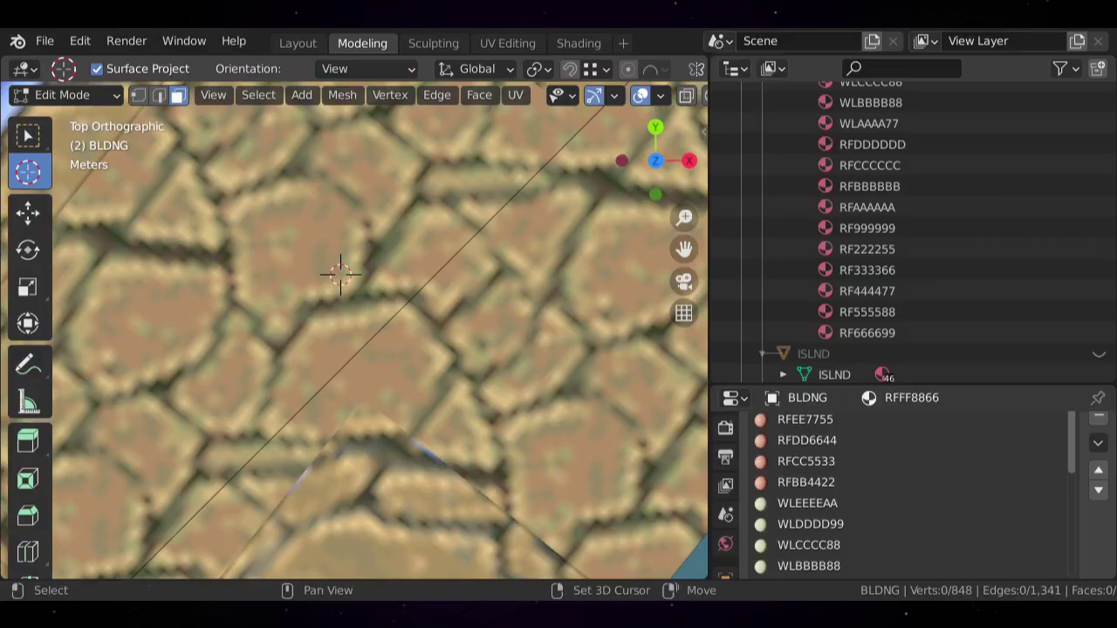
key("shift+a")
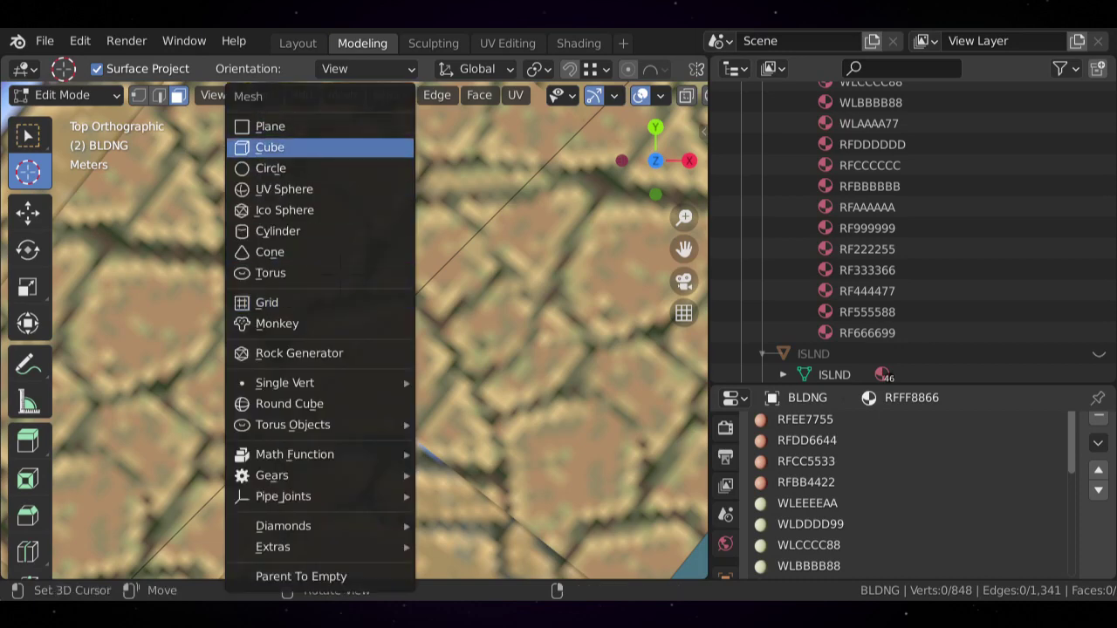
left_click(269, 147)
scroll(340, 272, "up", 3)
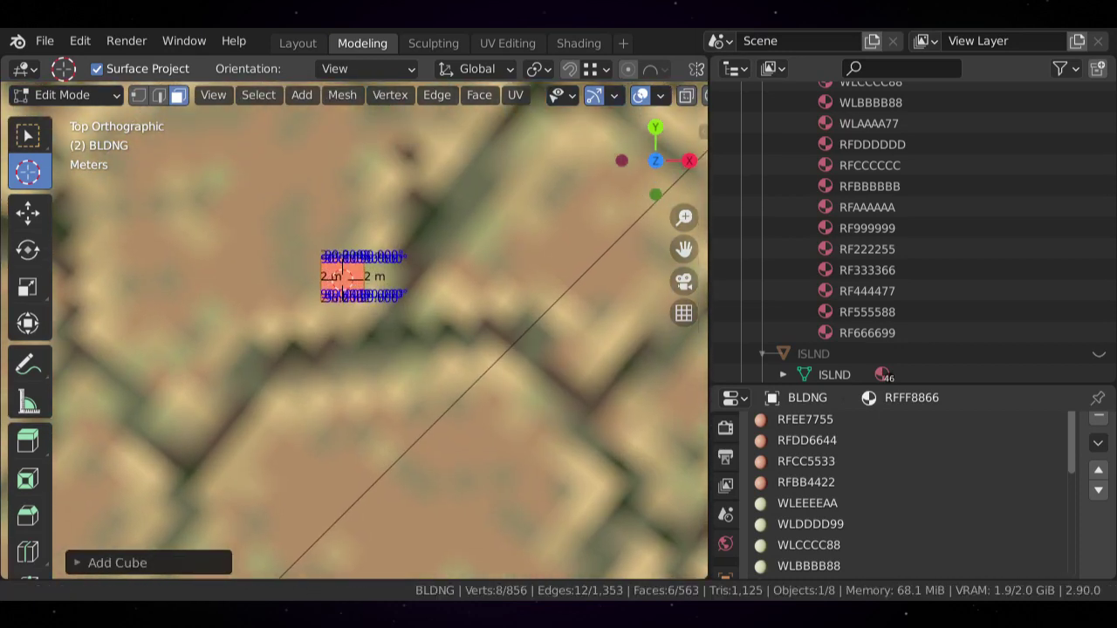
scroll(340, 271, "down", 3)
scroll(340, 267, "up", 5)
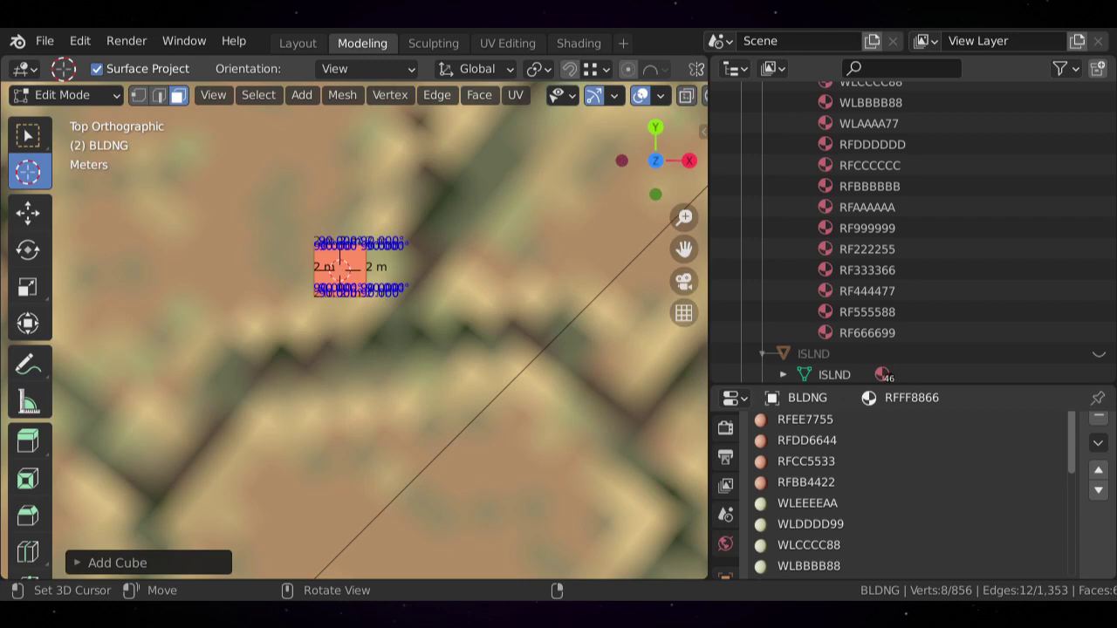
scroll(340, 267, "down", 6)
- Scale the new cube uniformly by about 5, to about 10 m per side, and deselect it
key("s")
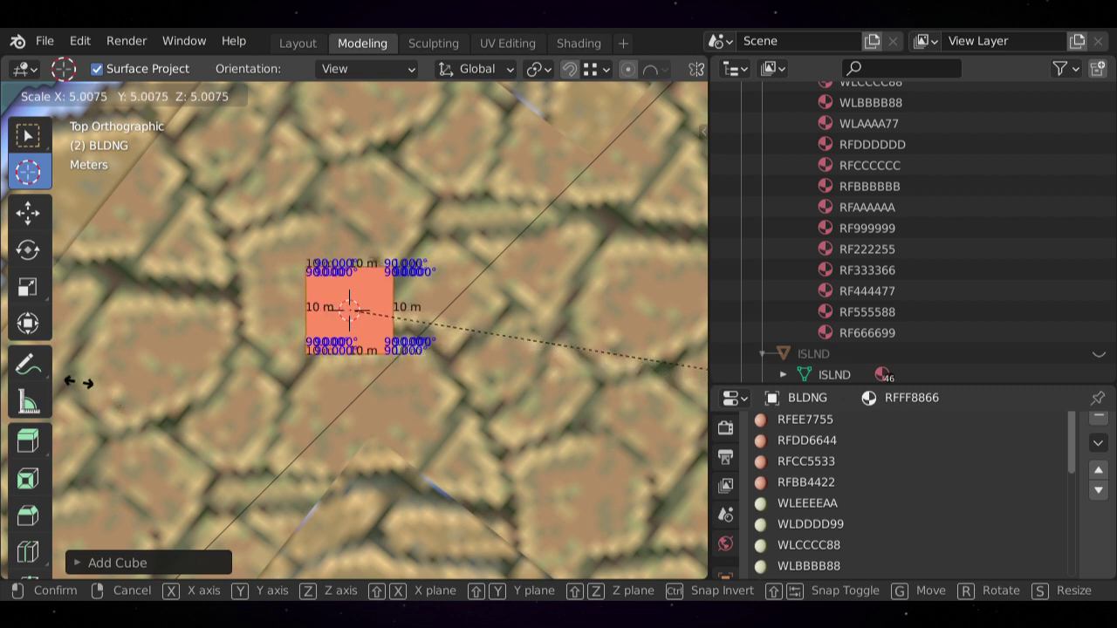
left_click(159, 434)
scroll(354, 329, "down", 3)
key("alt+a")
- Leave the building mesh and open the island object ISLND_chunk01 for mesh editing from below
middle_click_drag(353, 329, 352, 393)
scroll(353, 340, "up", 3)
middle_click_drag(349, 445, 436, 336, "shift")
scroll(358, 336, "up", 3)
scroll(382, 386, "down", 6)
key("Tab")
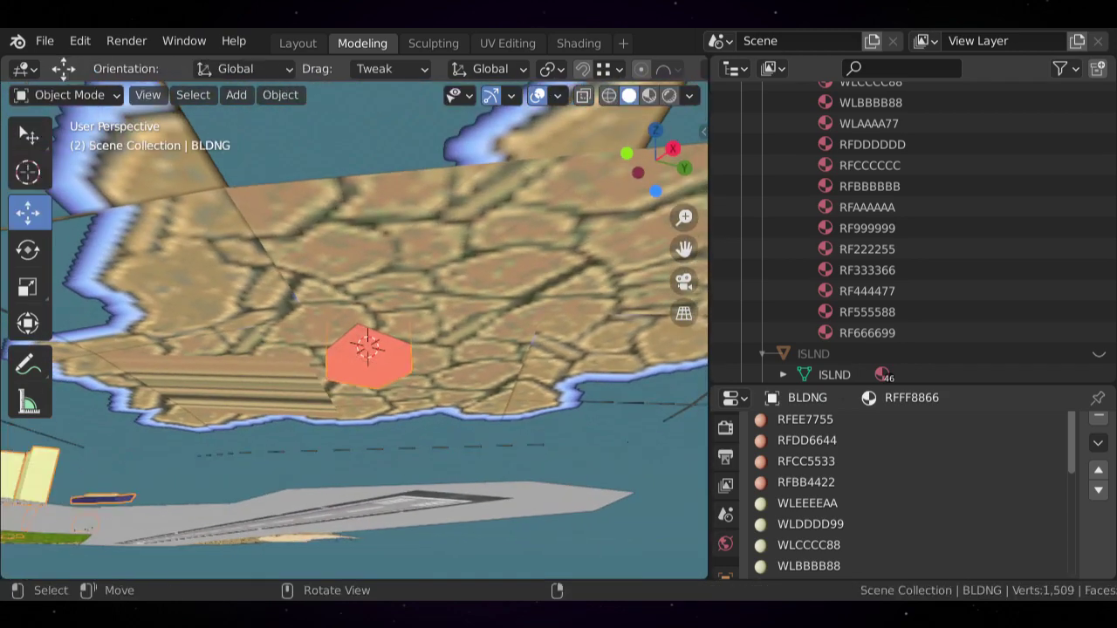
left_click(437, 336)
key("Tab")
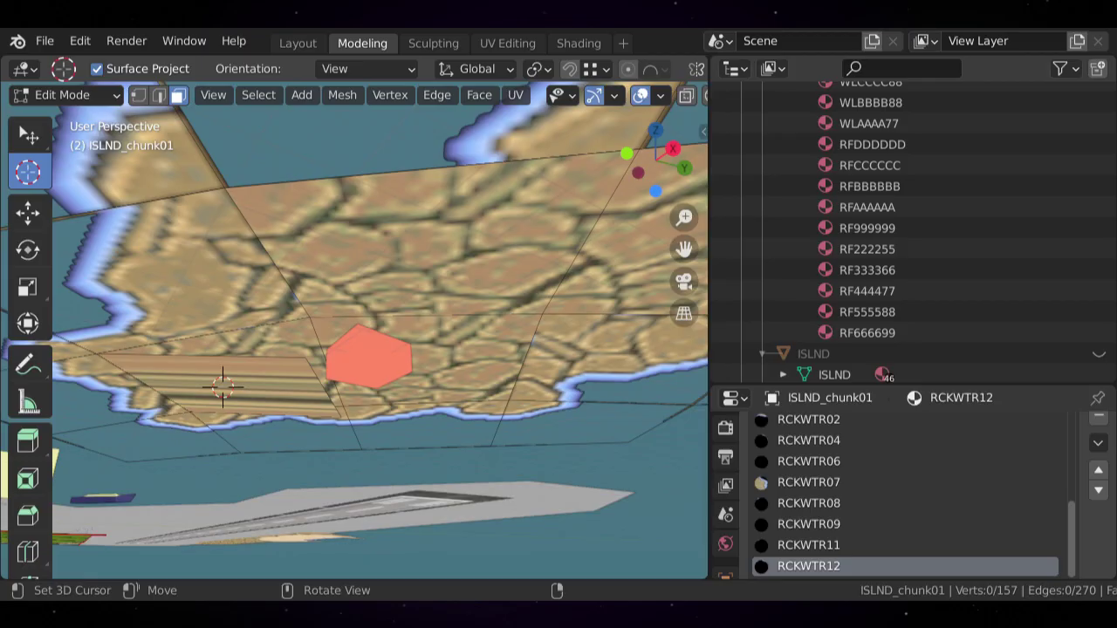
middle_click_drag(222, 387, 533, 305)
key("Tab")
key("Tab")
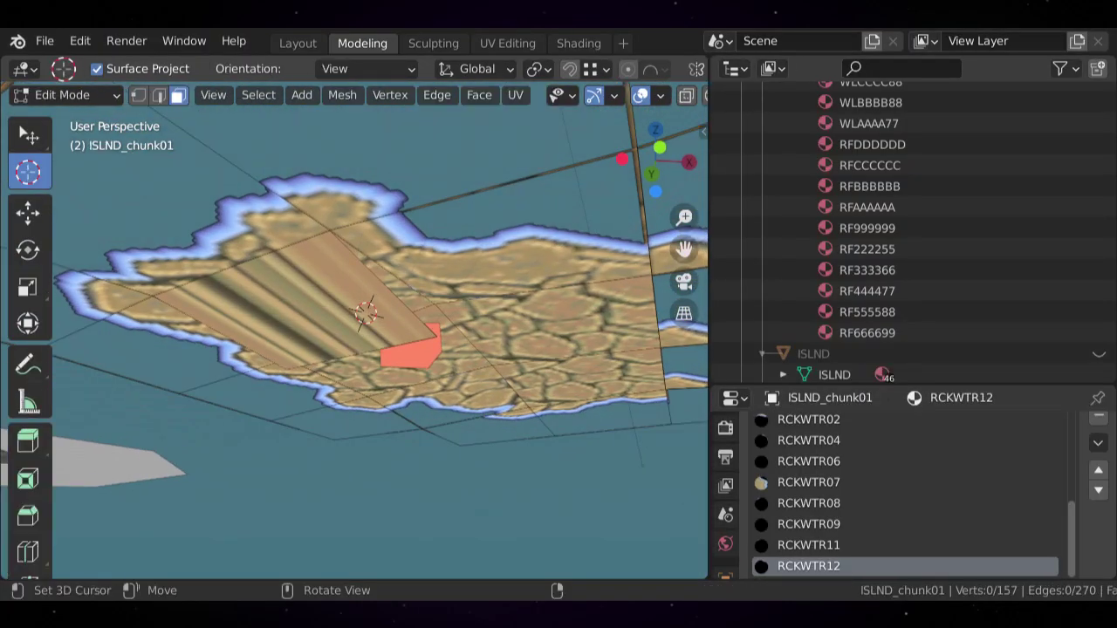
- Try to delete the stripe-textured square face on the island's underside near the cube
left_click(27, 212)
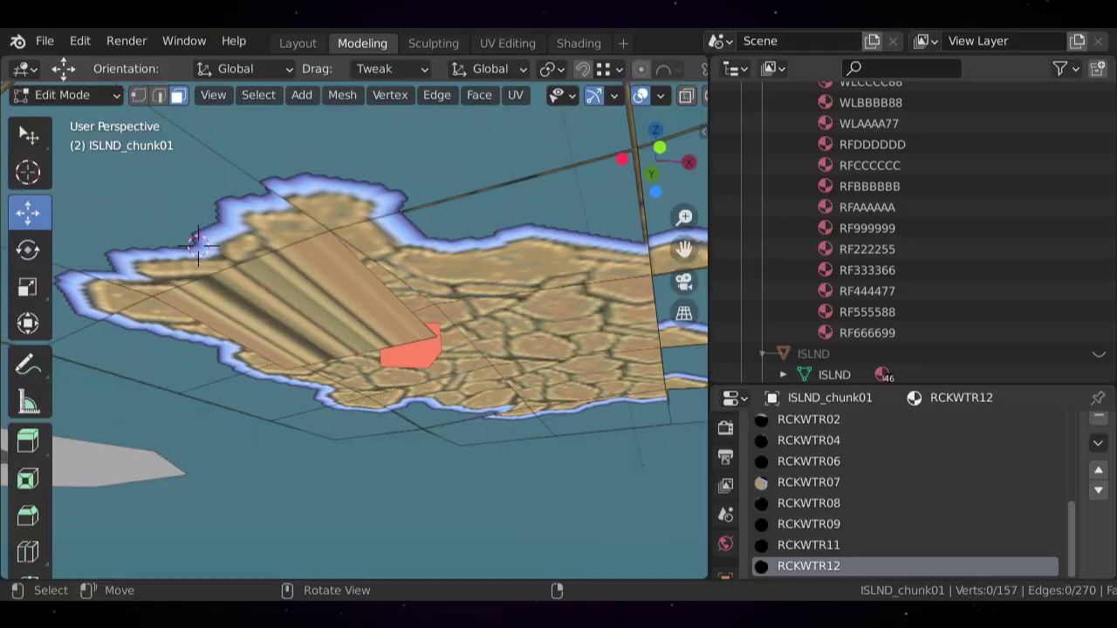
left_click(304, 314)
key("x")
left_click(304, 294)
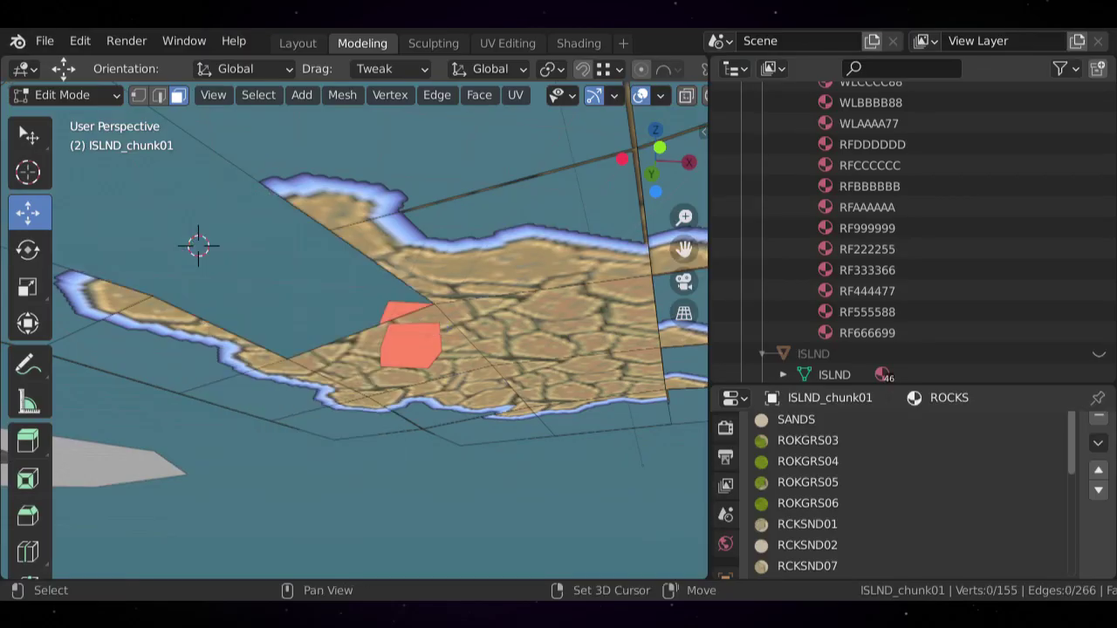
middle_click_drag(304, 294, 277, 160)
scroll(330, 265, "down", 3)
key("ctrl+z")
- Delete one long side edge of the stripe-textured square face, together with its face
scroll(354, 329, "up", 2)
middle_click_drag(437, 218, 175, 314)
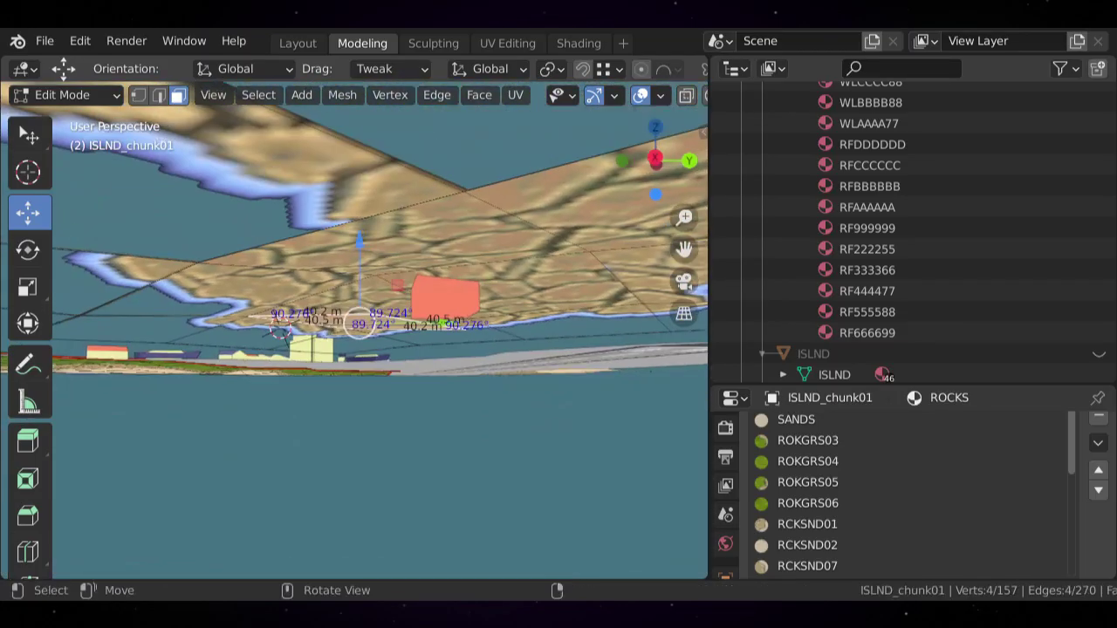
scroll(353, 329, "up", 3)
key("2")
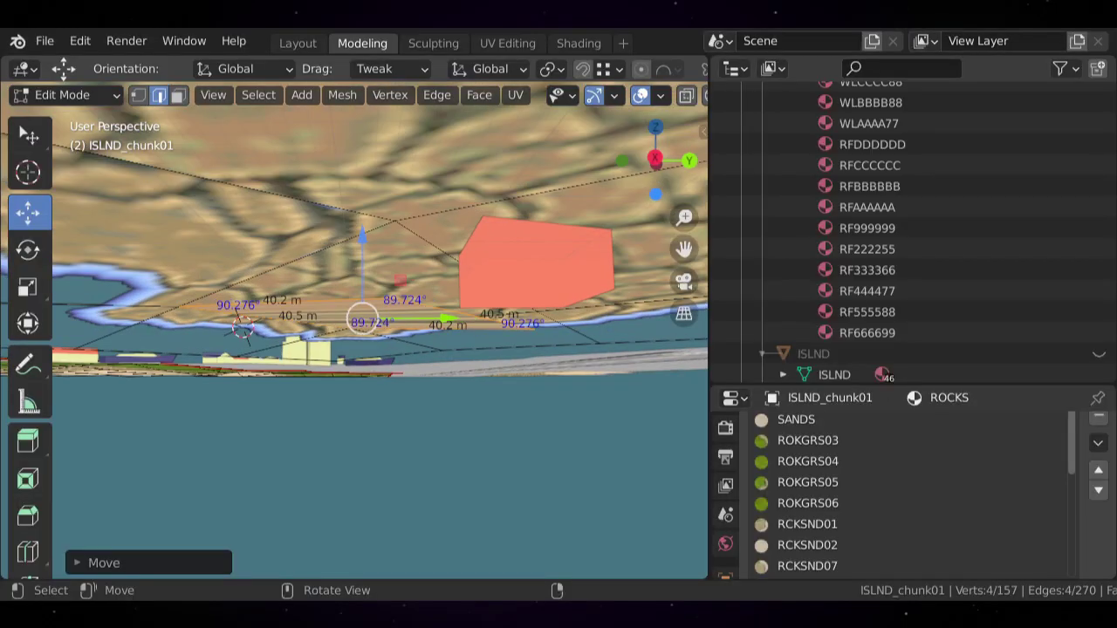
key("x")
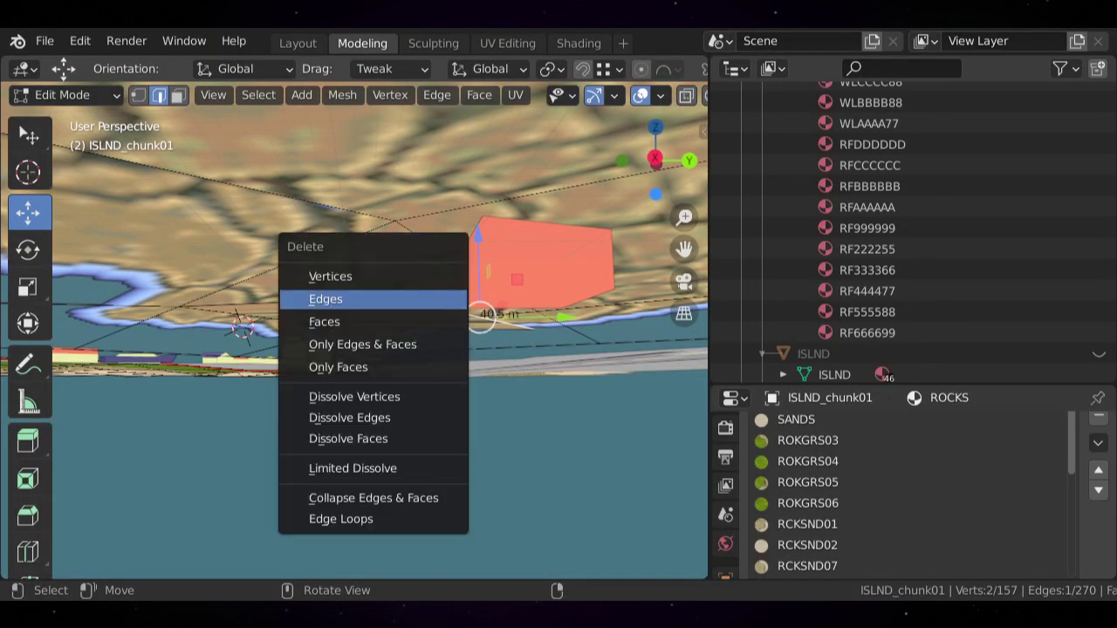
left_click(314, 294)
middle_click_drag(393, 332, 340, 240)
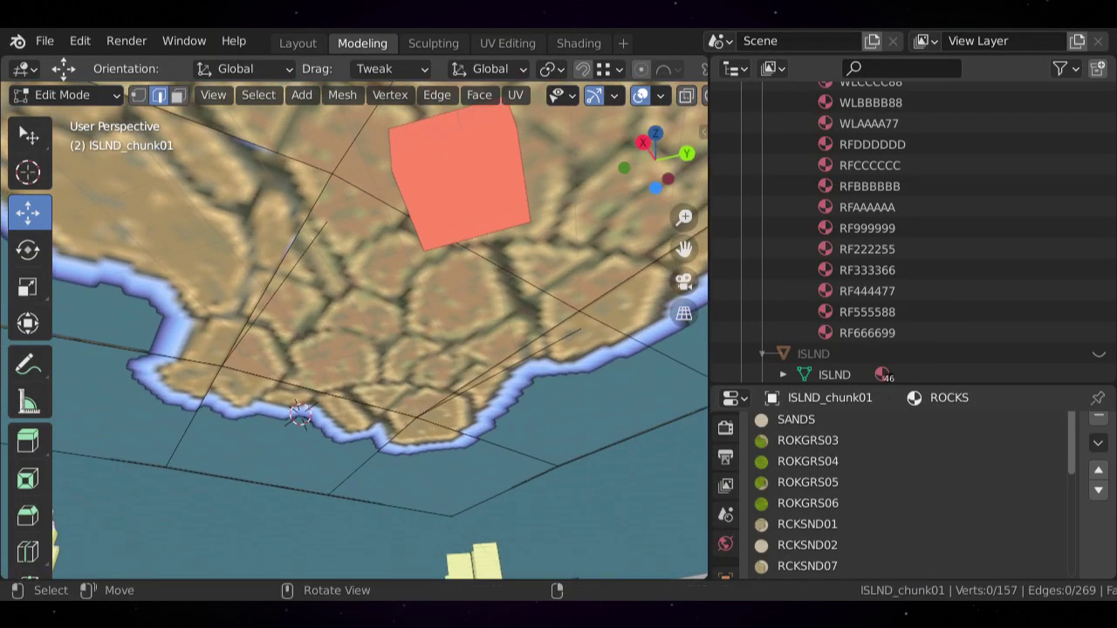
- Delete the two leftover vertices of the removed stripe-textured face on the island's underside
key("3")
key("1")
key("x")
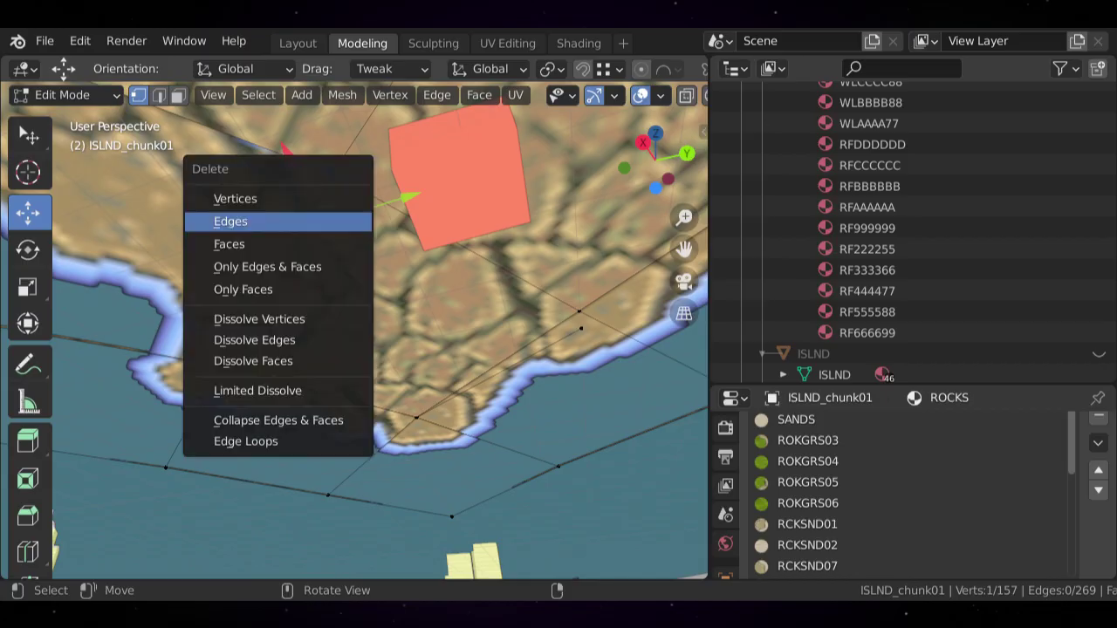
left_click(236, 197)
key("x")
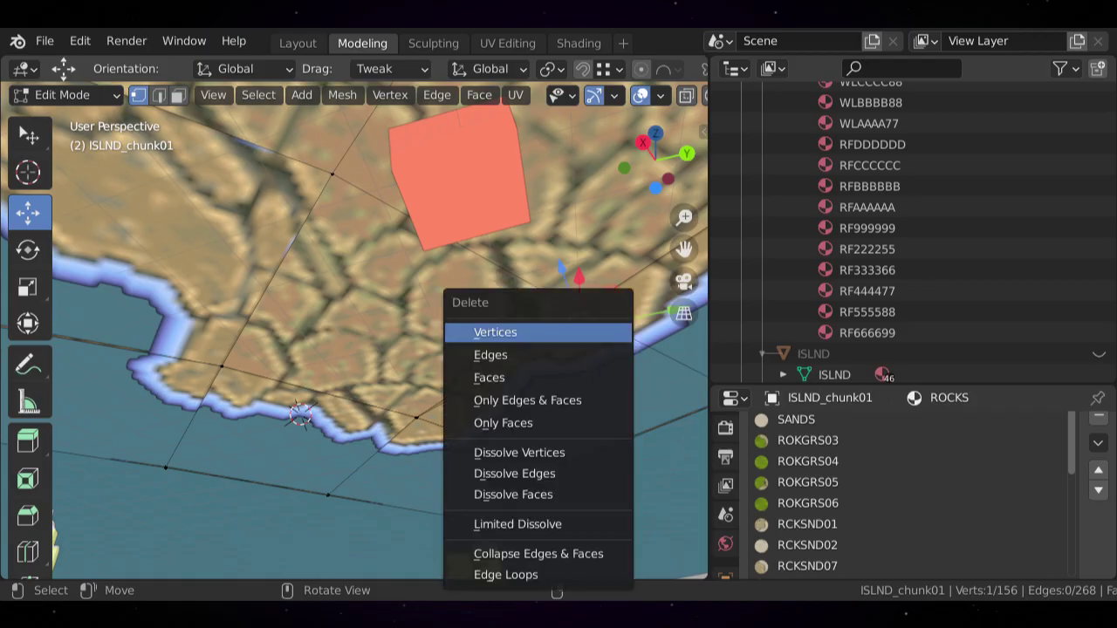
left_click(489, 329)
middle_click_drag(488, 329, 450, 209)
scroll(454, 353, "up", 3)
- Switch back to editing the BLDNG mesh and raise the cube's bottom face about 5.6 m along Z
key("Tab")
left_click(454, 353)
key("Tab")
middle_click_drag(454, 353, 487, 401)
left_click(381, 347)
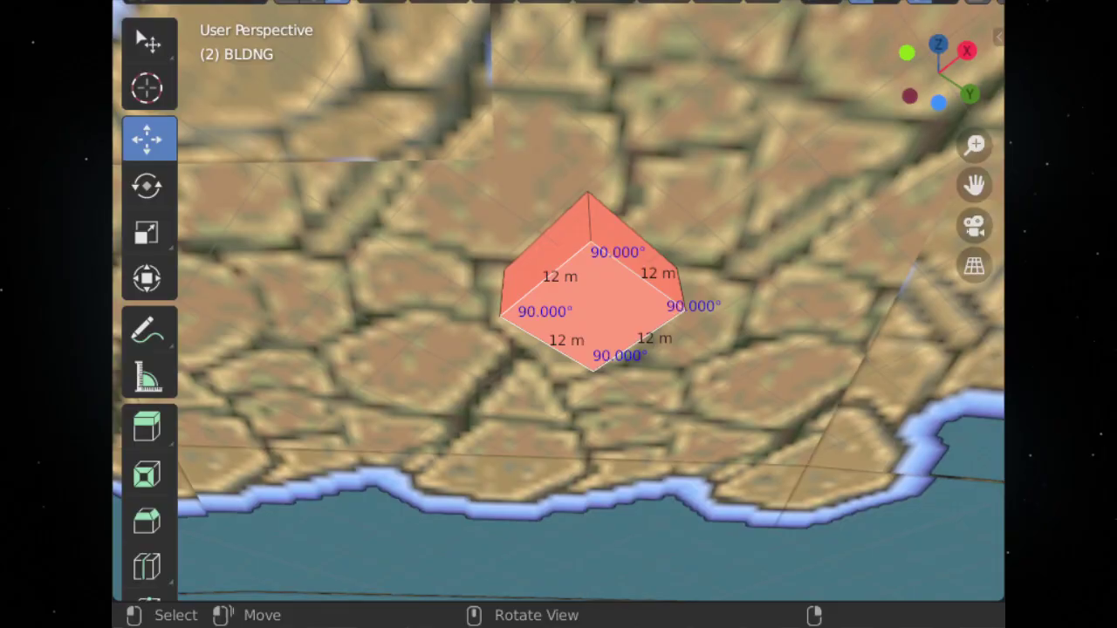
middle_click_drag(381, 348, 410, 400)
key("g")
key("z")
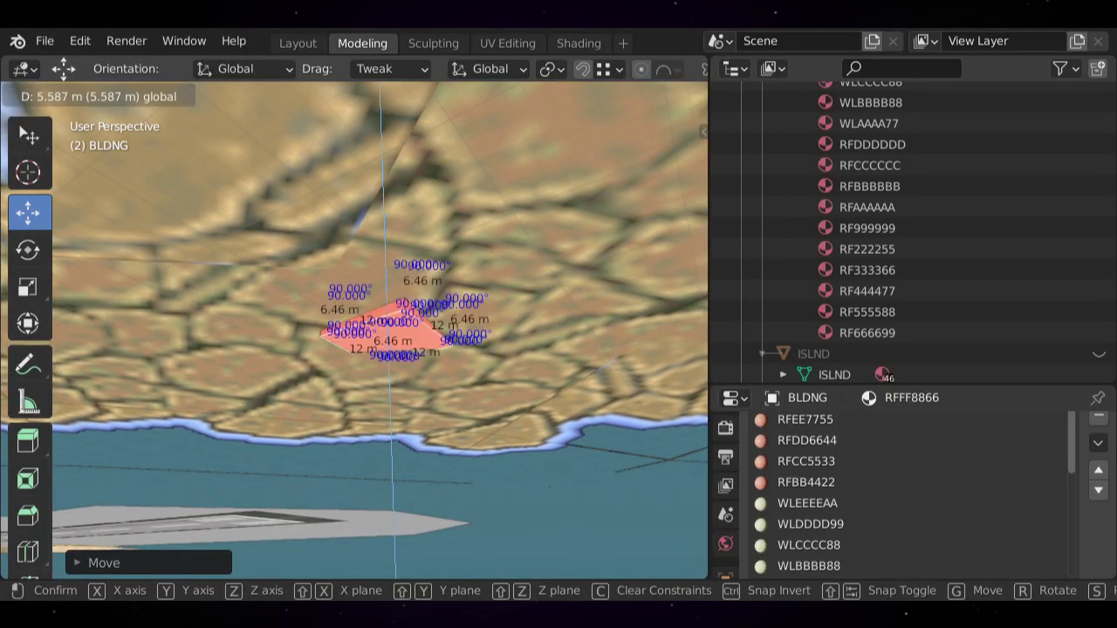
key("Return")
- Raise the cube's top face about 34 m along Z to form a tall tower, and deselect it
middle_click_drag(353, 330, 355, 402)
scroll(354, 329, "up", 1)
scroll(354, 331, "up", 2)
key("alt+a")
left_click(380, 381)
scroll(353, 331, "down", 2)
scroll(353, 331, "down", 2)
key("g")
key("z")
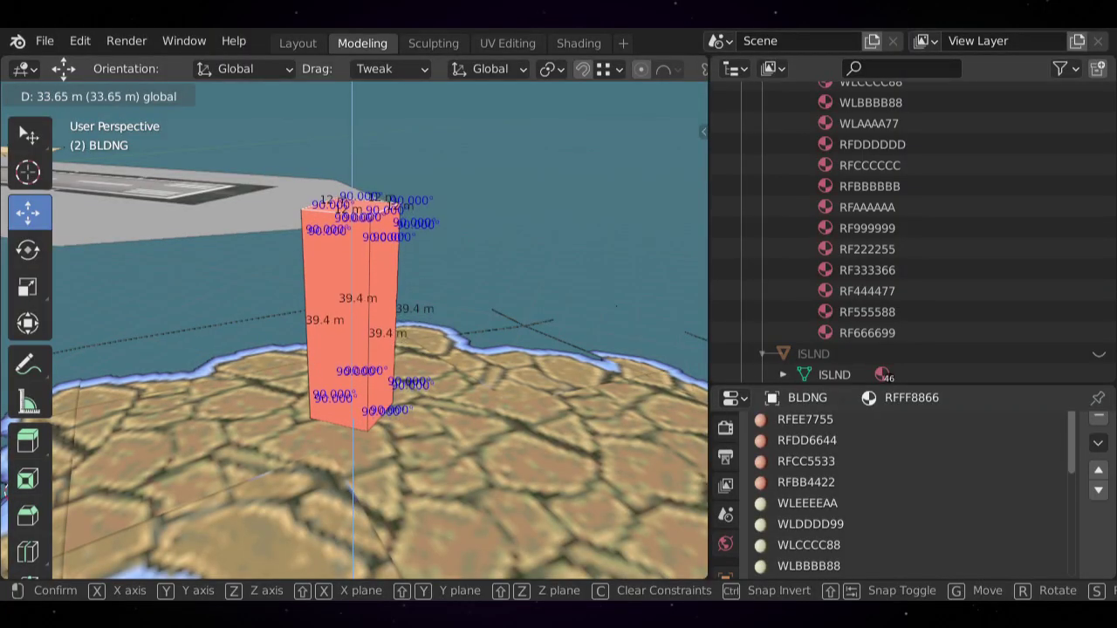
left_click(432, 288)
key("alt+a")
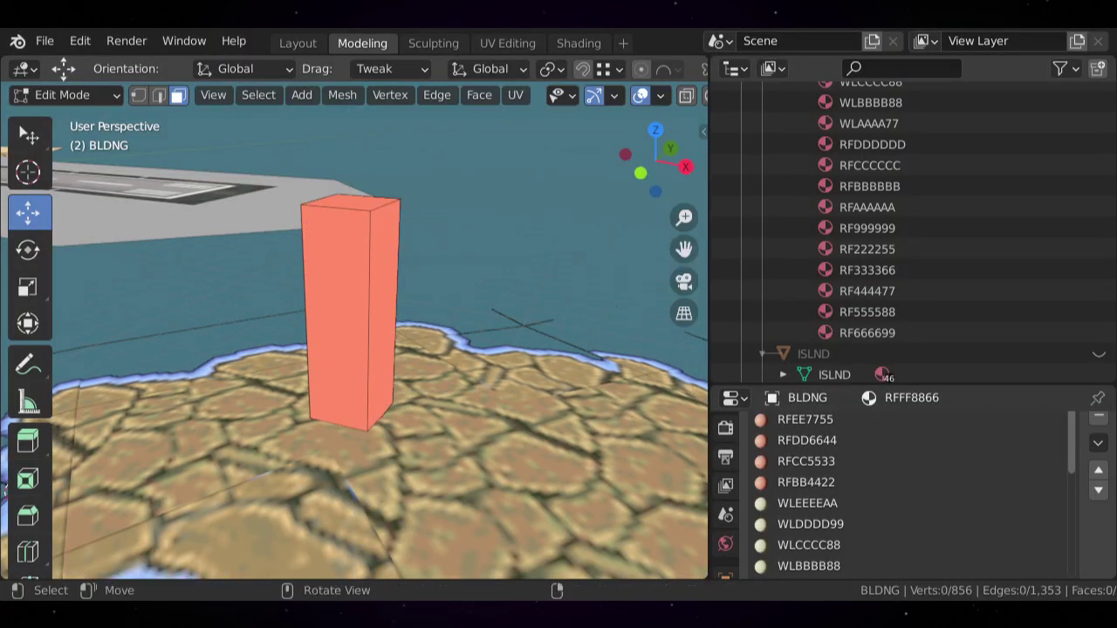
- Scale the tower's top face uniformly by about 0.58, to about 7 m per side, and deselect it
scroll(432, 288, "down", 2)
middle_click_drag(430, 288, 432, 308, "shift")
middle_click_drag(131, 458, 177, 471)
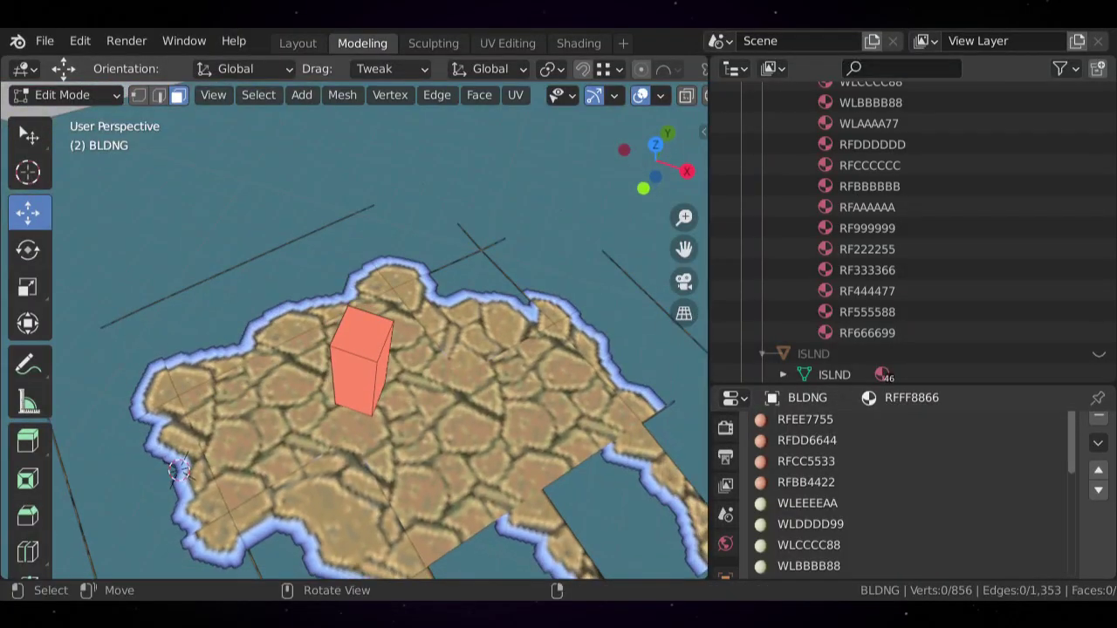
key("KP_7")
scroll(349, 330, "up", 3)
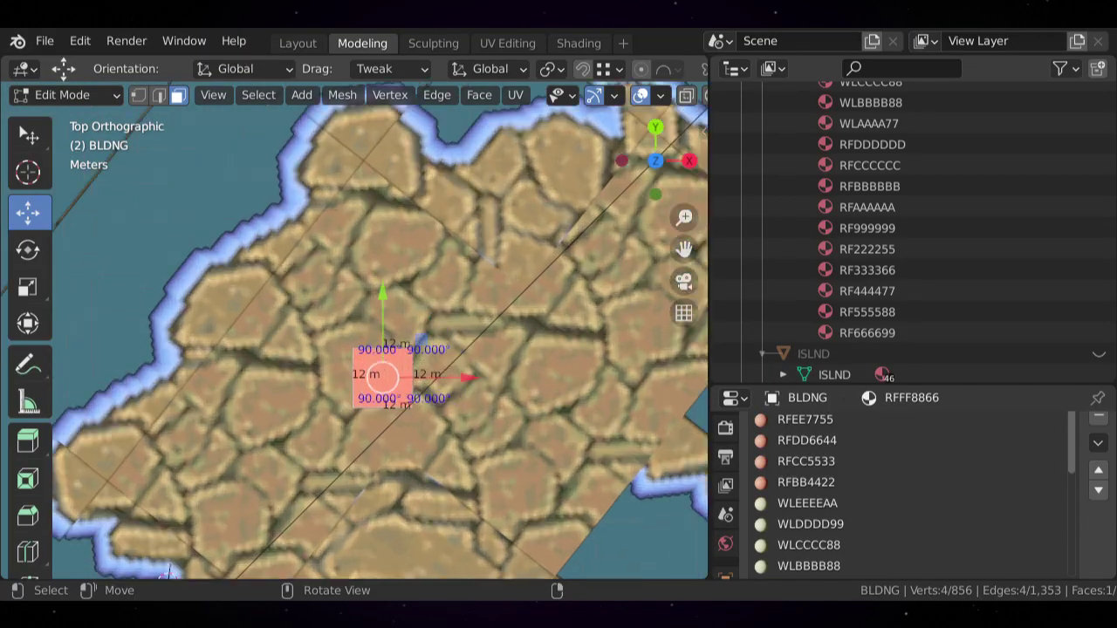
middle_click_drag(349, 329, 284, 266, "shift")
scroll(395, 449, "up", 3)
key("s")
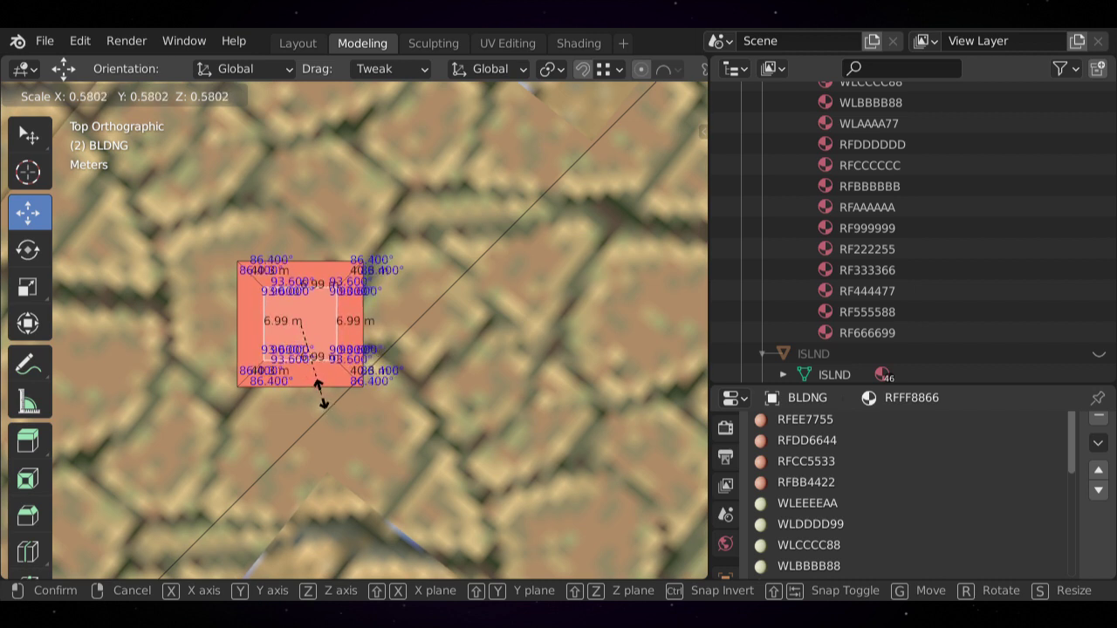
left_click(325, 395)
key("alt+a")
- Examine the tapered tower's height and proportions against the island and the mainland buildings
scroll(325, 395, "down", 6)
middle_click_drag(325, 395, 436, 253)
scroll(354, 340, "up", 2)
middle_click_drag(354, 341, 410, 319)
scroll(437, 290, "down", 3)
middle_click_drag(504, 471, 510, 476)
scroll(510, 476, "down", 5)
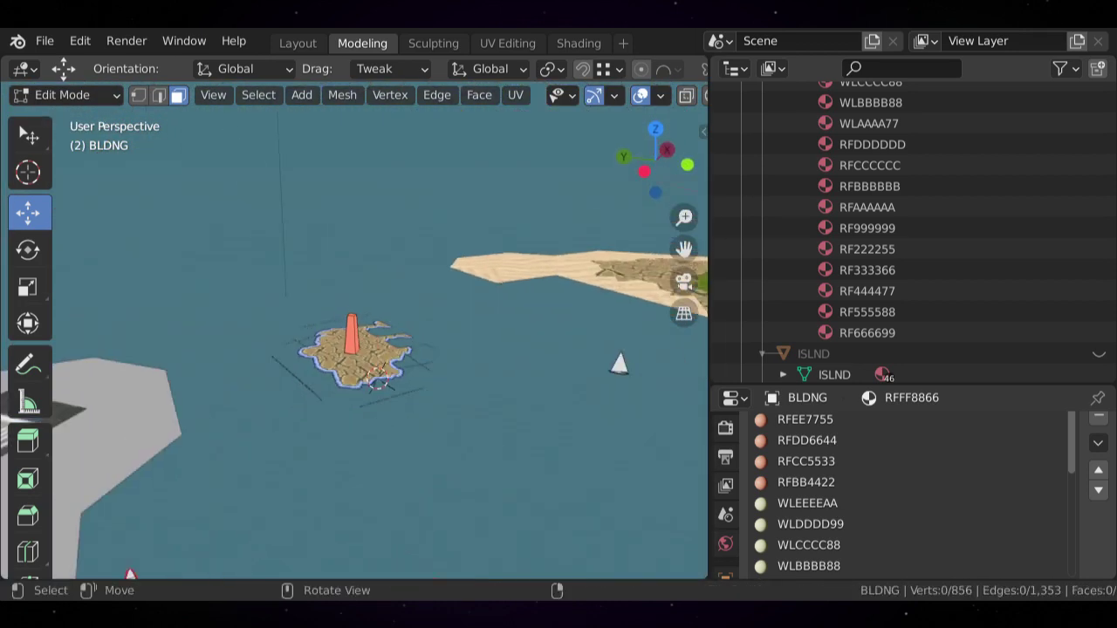
key("Tab")
scroll(353, 349, "up", 2)
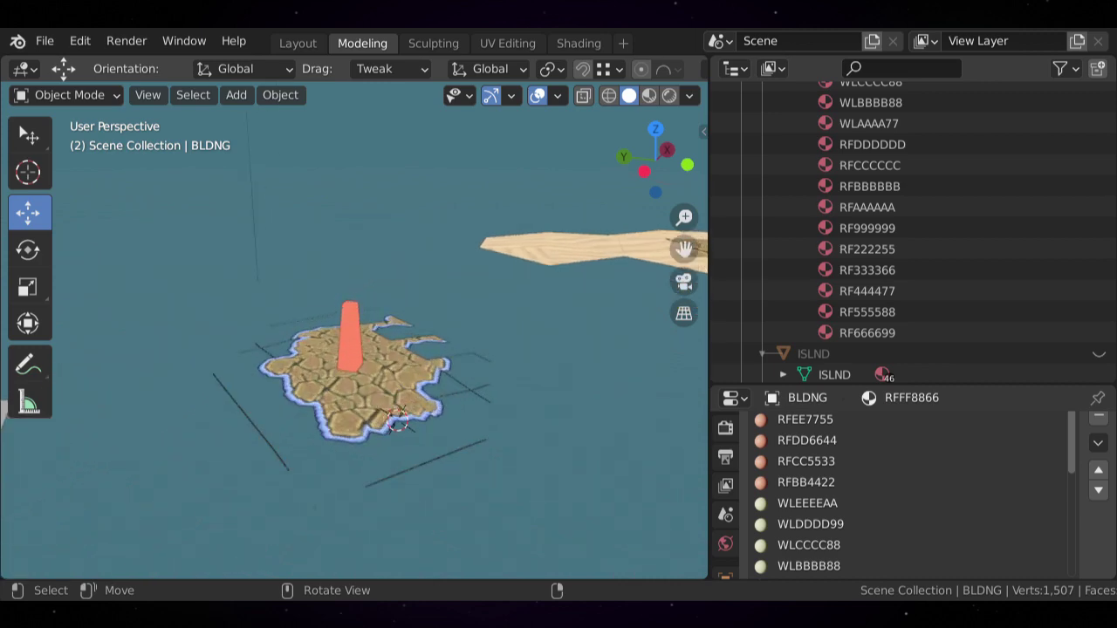
middle_click_drag(354, 349, 554, 314)
scroll(354, 330, "up", 3)
middle_click_drag(353, 329, 305, 330)
middle_click_drag(340, 473, 384, 473)
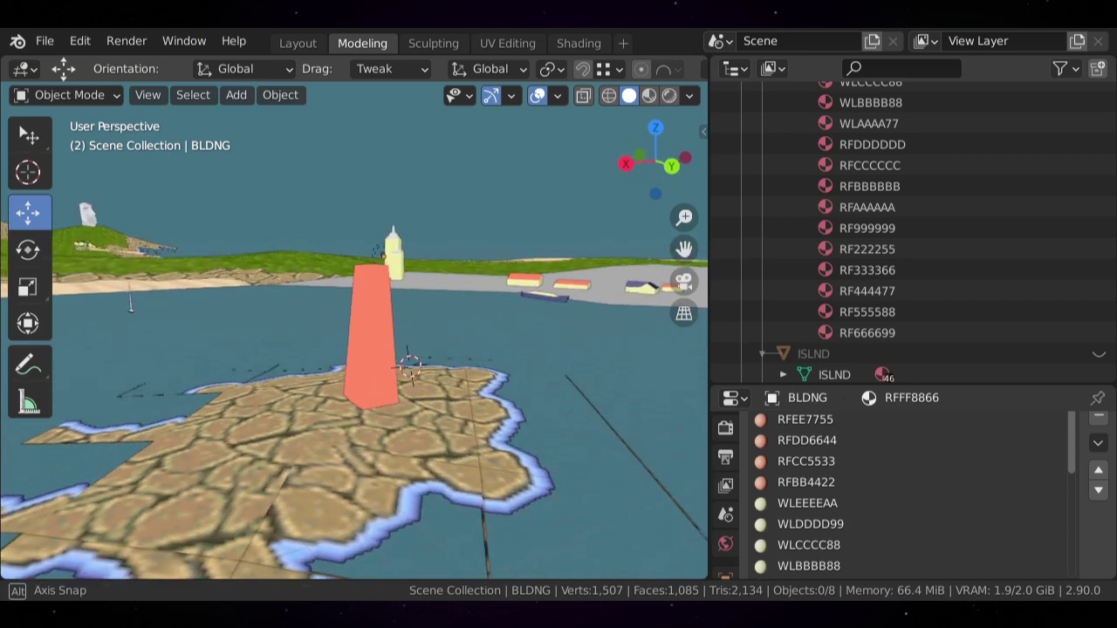
scroll(384, 473, "down", 4)
middle_click_drag(197, 310, 338, 308)
mouse_move(436, 262)
middle_mouse_down()
mouse_move(497, 257)
mouse_move(458, 261)
middle_mouse_up()
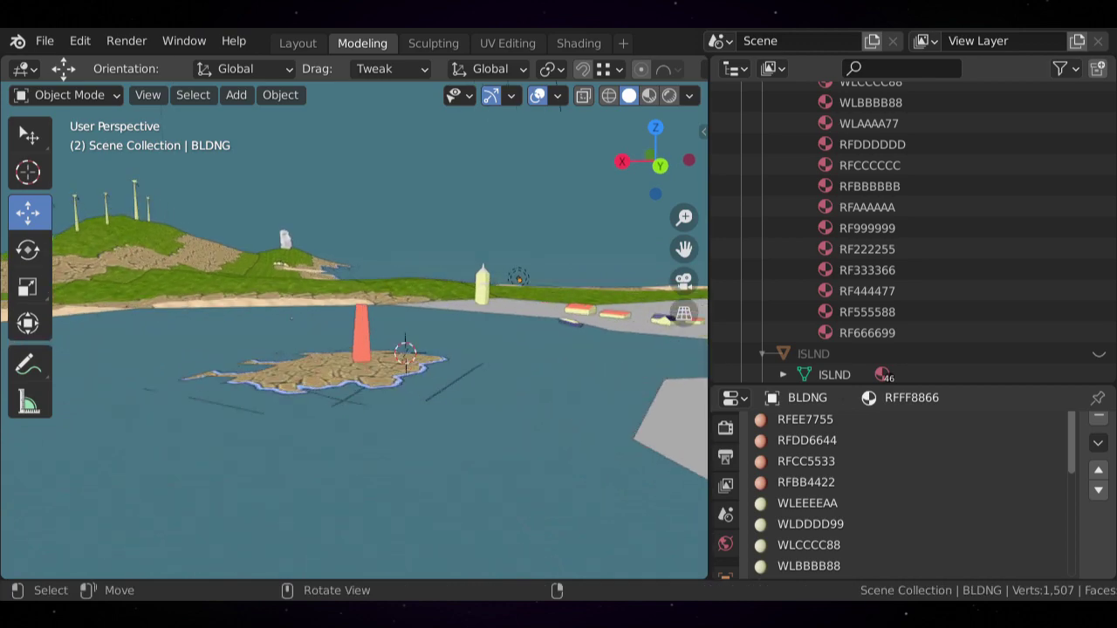
scroll(458, 262, "up", 5)
- Reopen the building mesh and lower the tower's top face about 10 m along Z
key("Tab")
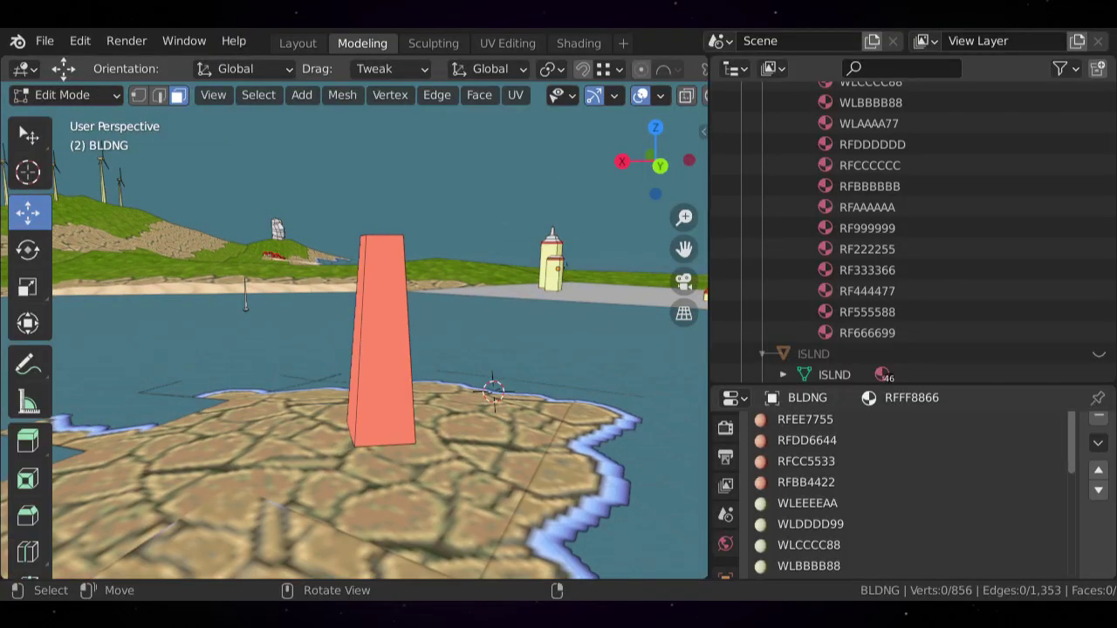
middle_click_drag(458, 262, 462, 284)
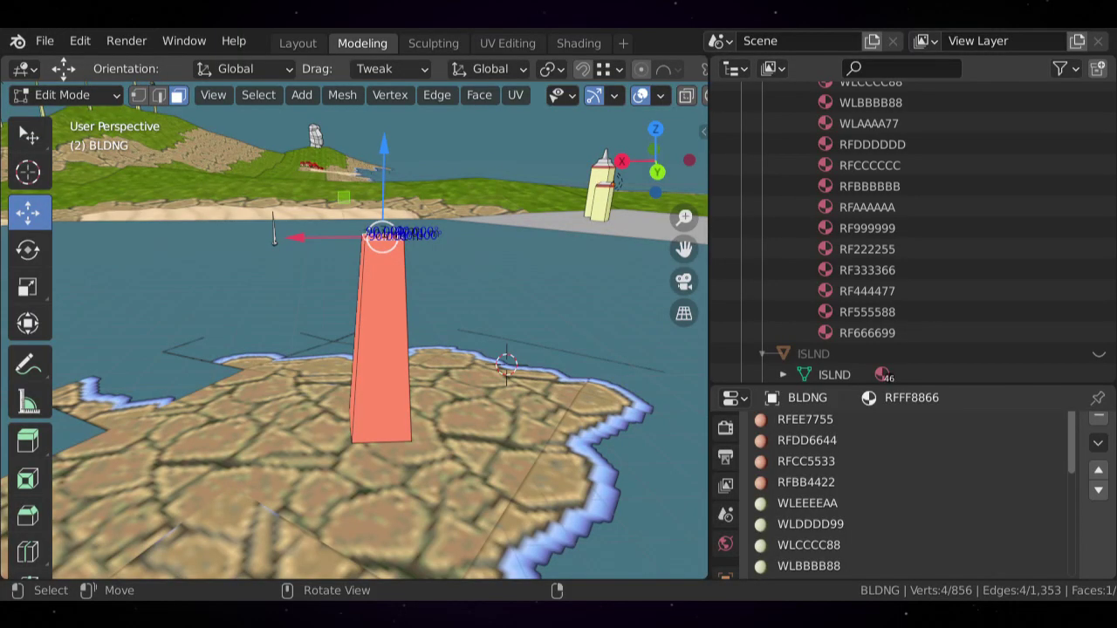
key("g")
key("z")
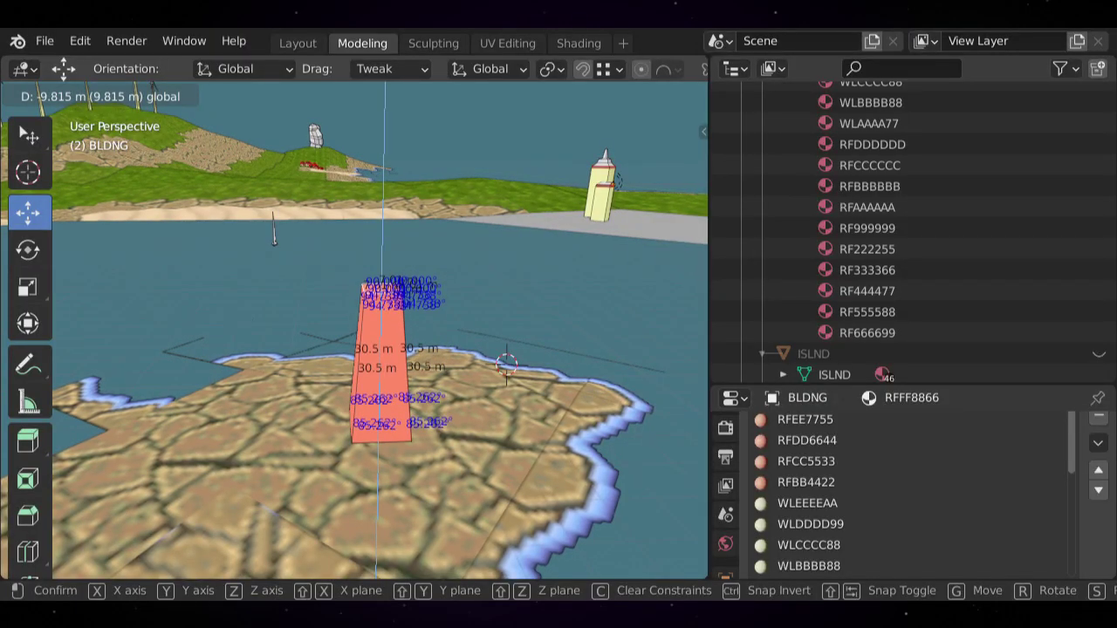
left_click_drag(381, 211, 381, 214)
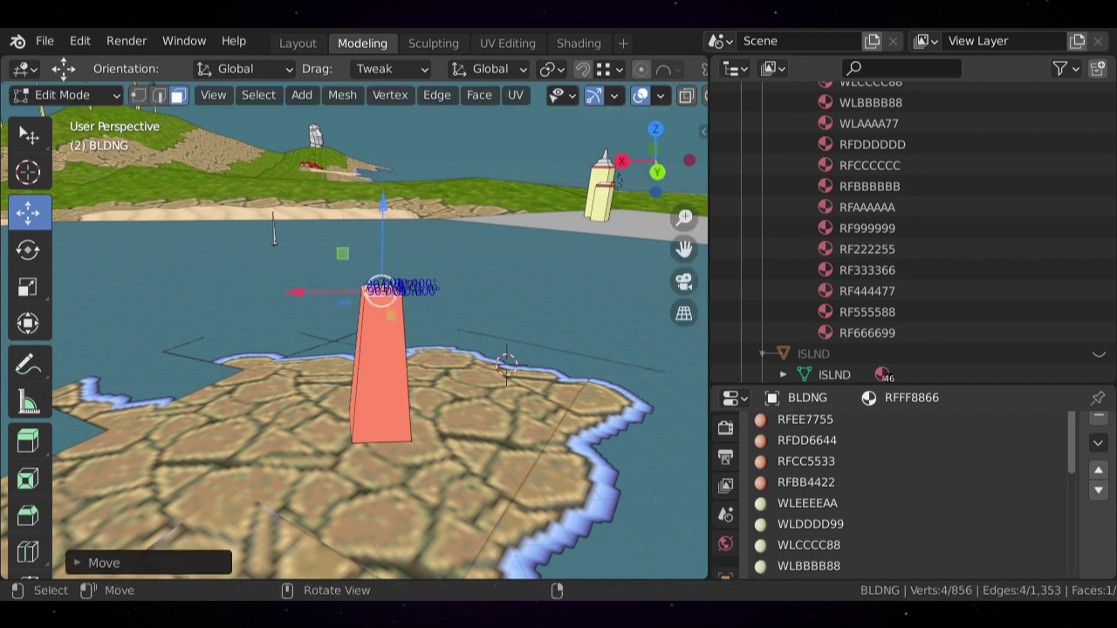
- Examine the shortened tower from a distance in relation to the island and the mainland shore
key("Tab")
scroll(381, 262, "down", 9)
middle_click_drag(381, 262, 436, 256)
scroll(366, 349, "up", 5)
key("Tab")
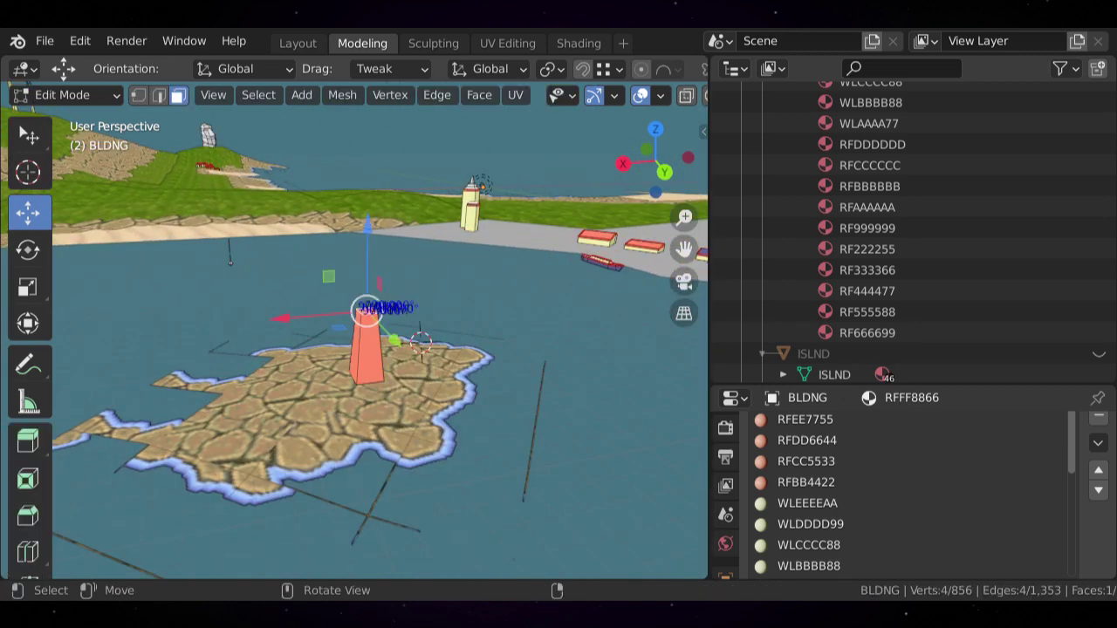
scroll(375, 349, "up", 3)
scroll(376, 349, "up", 1)
- Scale the whole tower by about 0.75 in X and Y only, giving a base about 9 m per side
key("alt+a")
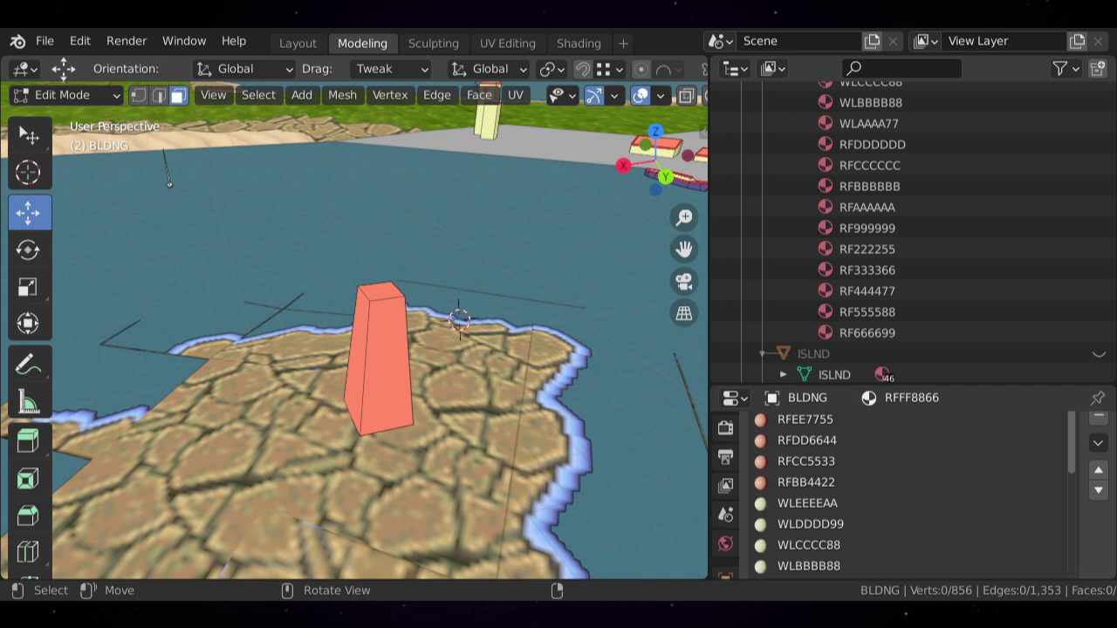
key("l")
key("KP_7")
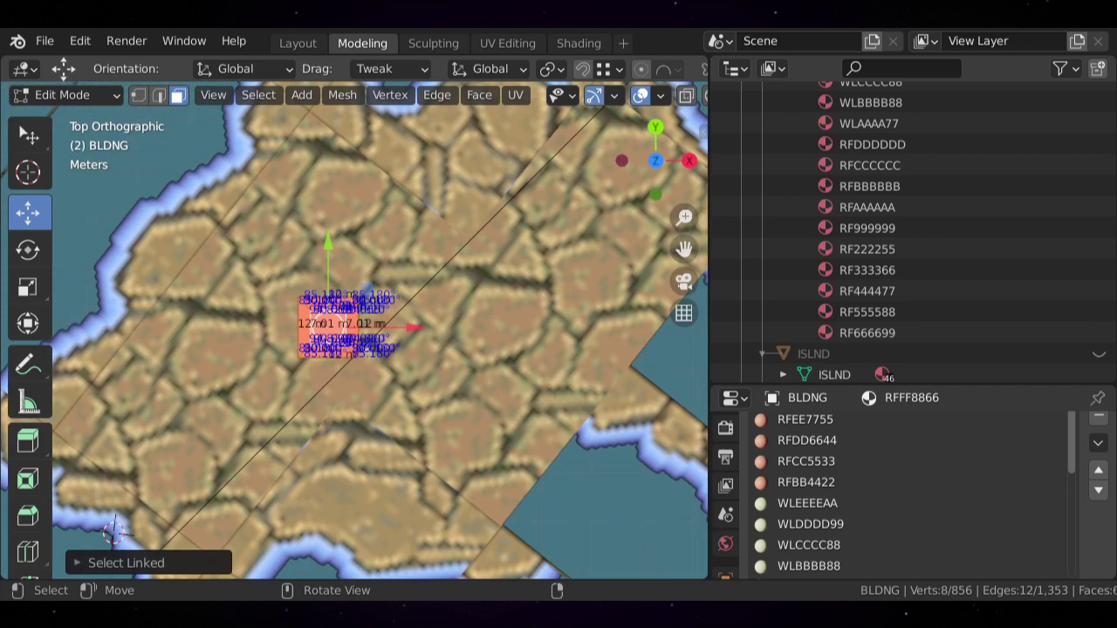
scroll(369, 332, "up", 2)
middle_click_drag(436, 451, 541, 460, "shift")
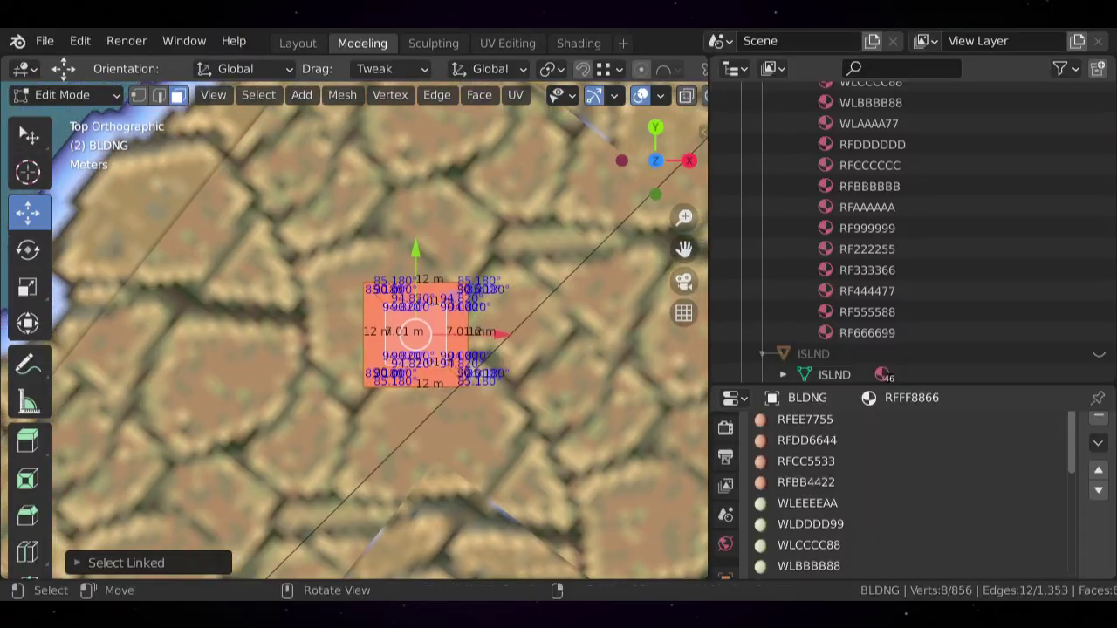
key("s")
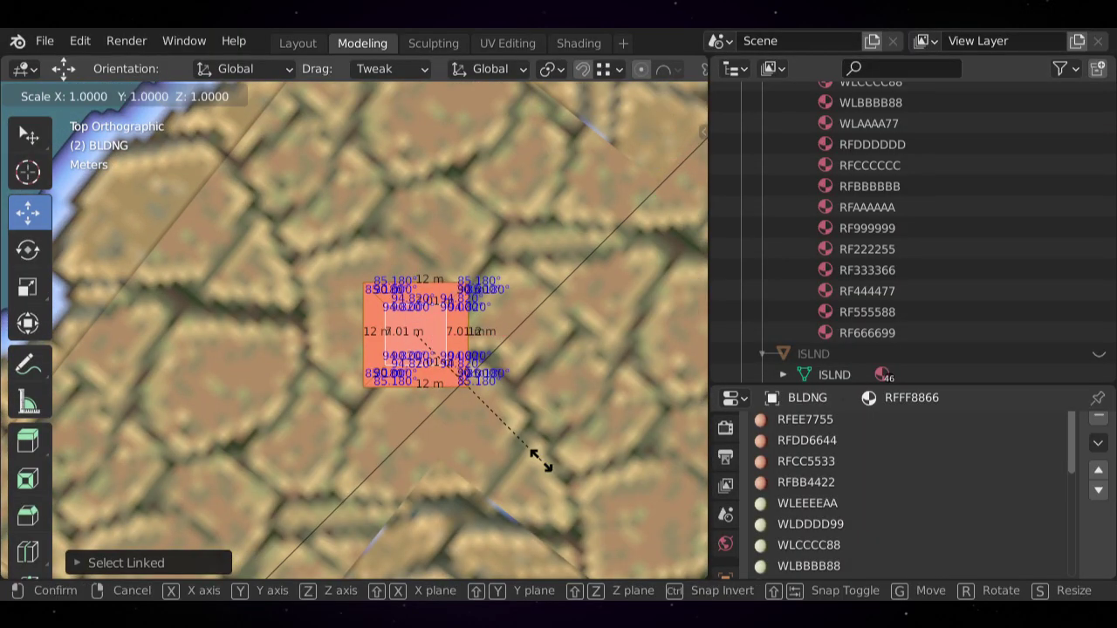
key("shift+z")
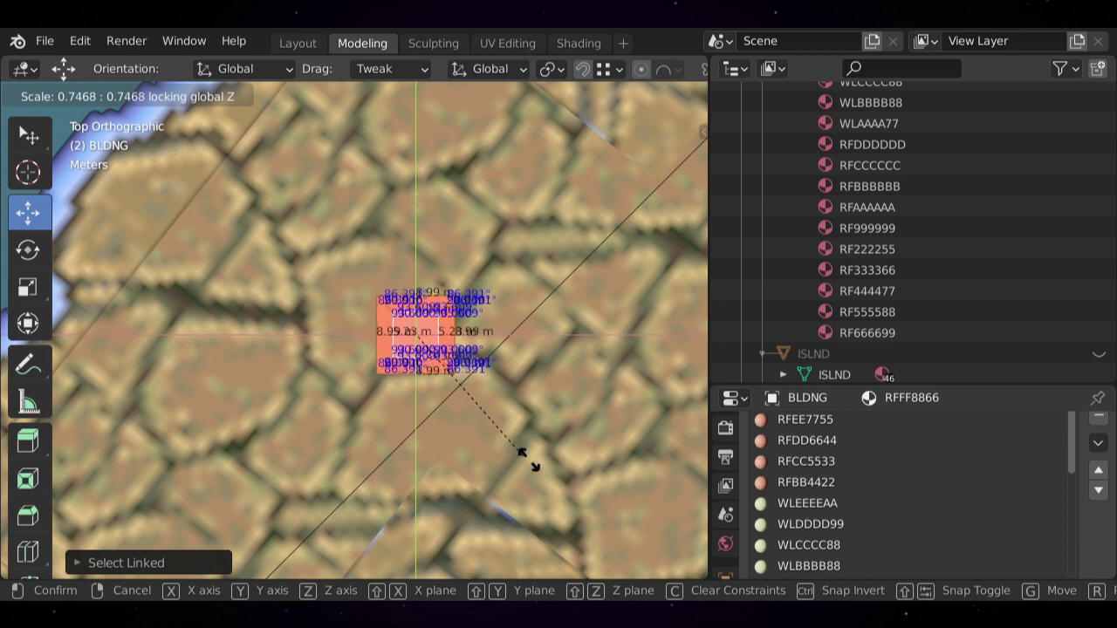
left_click(521, 451)
- Examine the slimmer tower from above, from the mainland and from close by on the island
key("Tab")
scroll(521, 451, "down", 6)
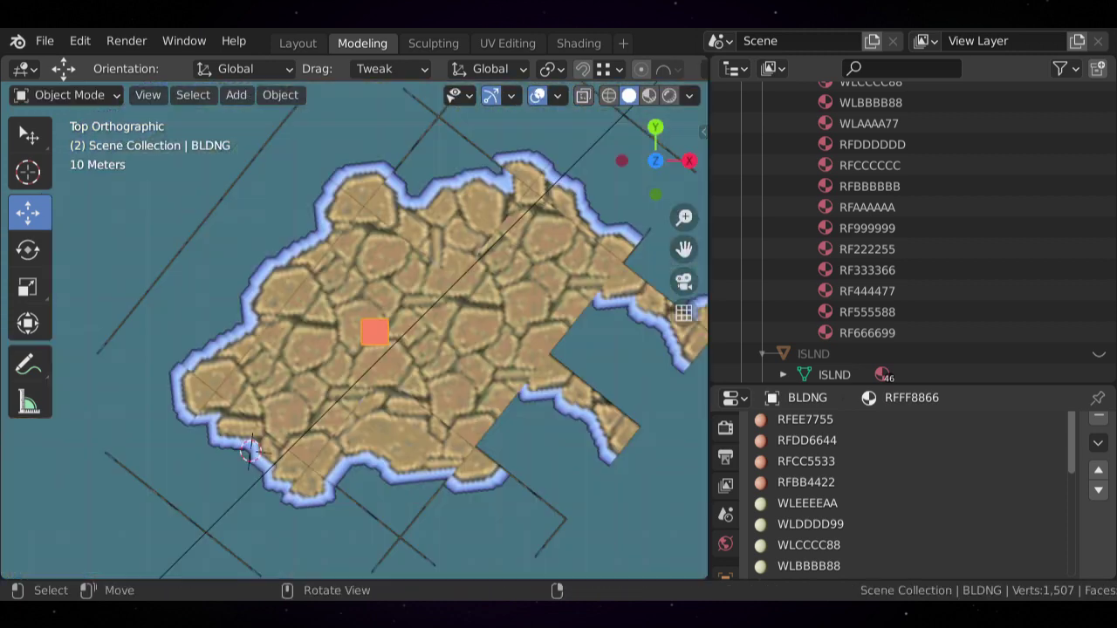
middle_click_drag(353, 297, 305, 322)
scroll(357, 328, "up", 3)
scroll(305, 322, "down", 2)
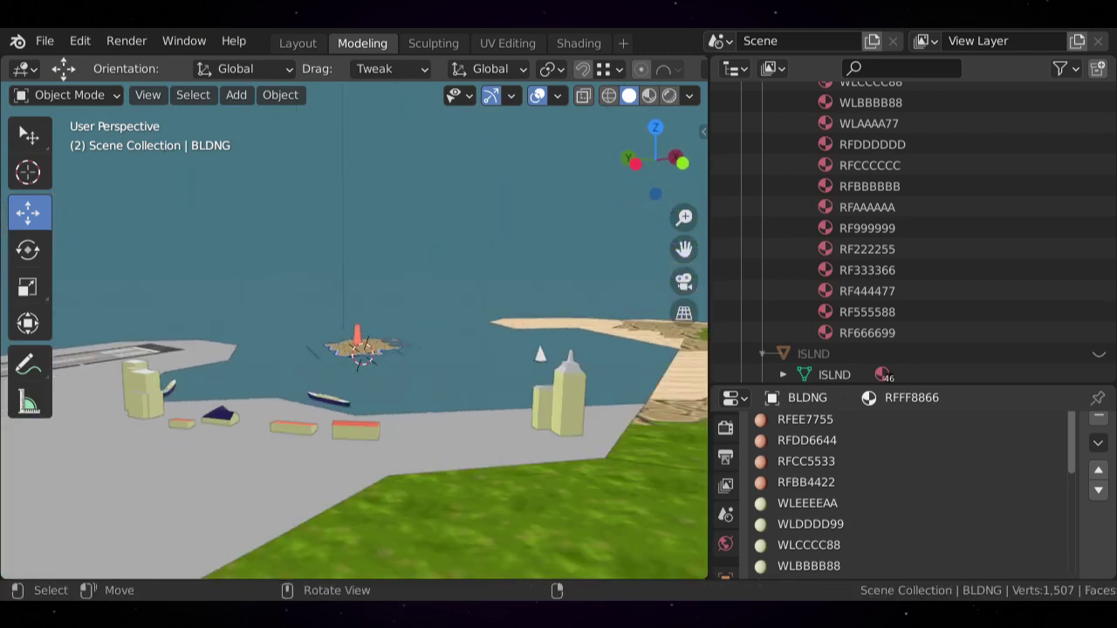
middle_click_drag(410, 336, 305, 327)
middle_click_drag(619, 400, 541, 399)
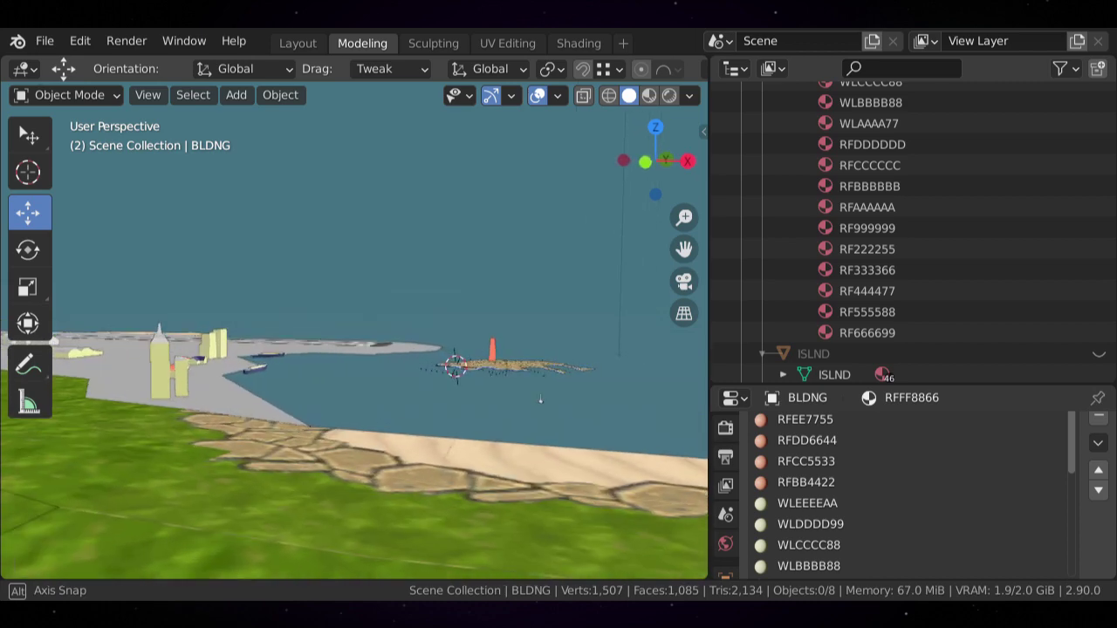
scroll(353, 332, "up", 2)
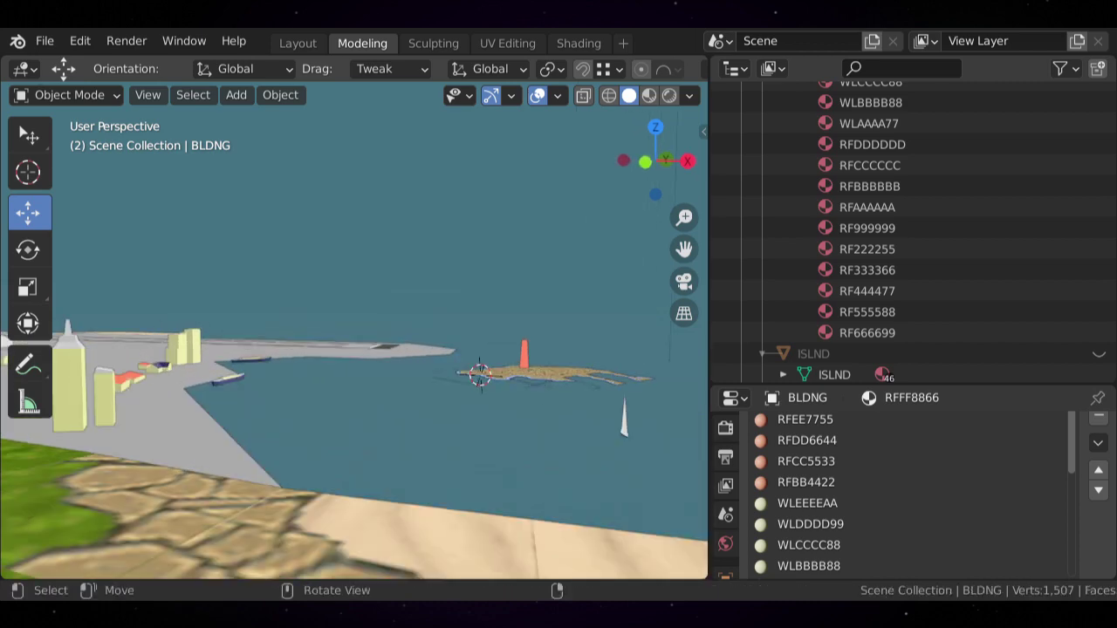
middle_click_drag(540, 399, 415, 379)
scroll(408, 429, "up", 3)
scroll(415, 379, "up", 2)
scroll(415, 379, "up", 1)
middle_click_drag(392, 466, 384, 449)
middle_click_drag(384, 436, 375, 393, "shift")
- Select the building object at the tower and open its mesh for editing
left_click(375, 393)
scroll(374, 393, "up", 3)
key("Tab")
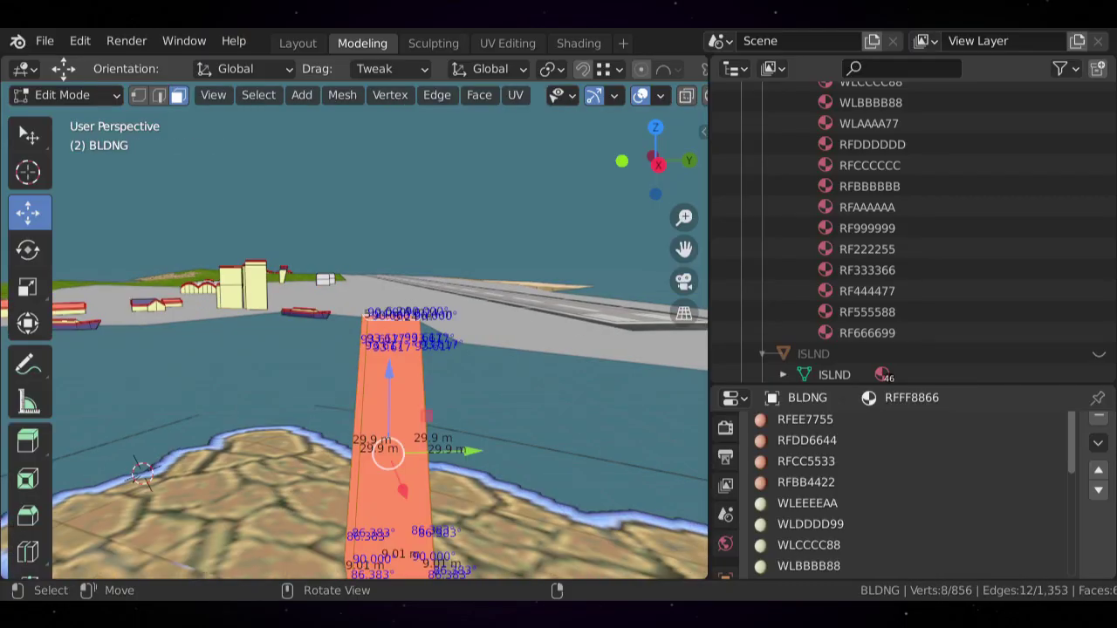
- Try to add a horizontal edge loop around the upper part of the tower
key("ctrl+r")
left_click(394, 388)
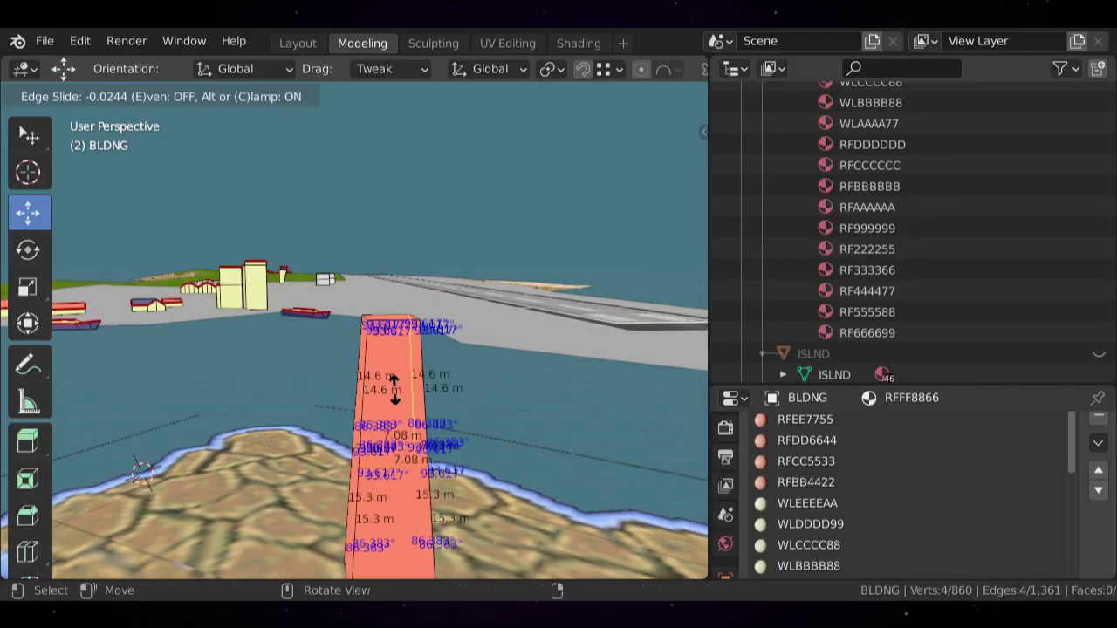
left_click(399, 302)
scroll(399, 302, "up", 4)
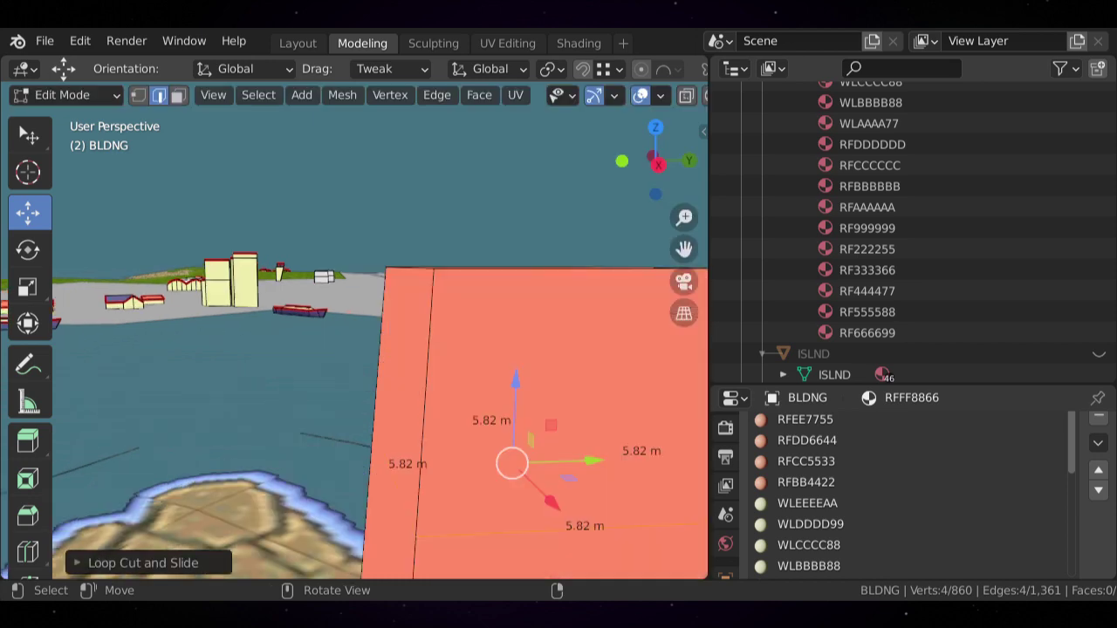
scroll(392, 366, "down", 4)
key("ctrl+z")
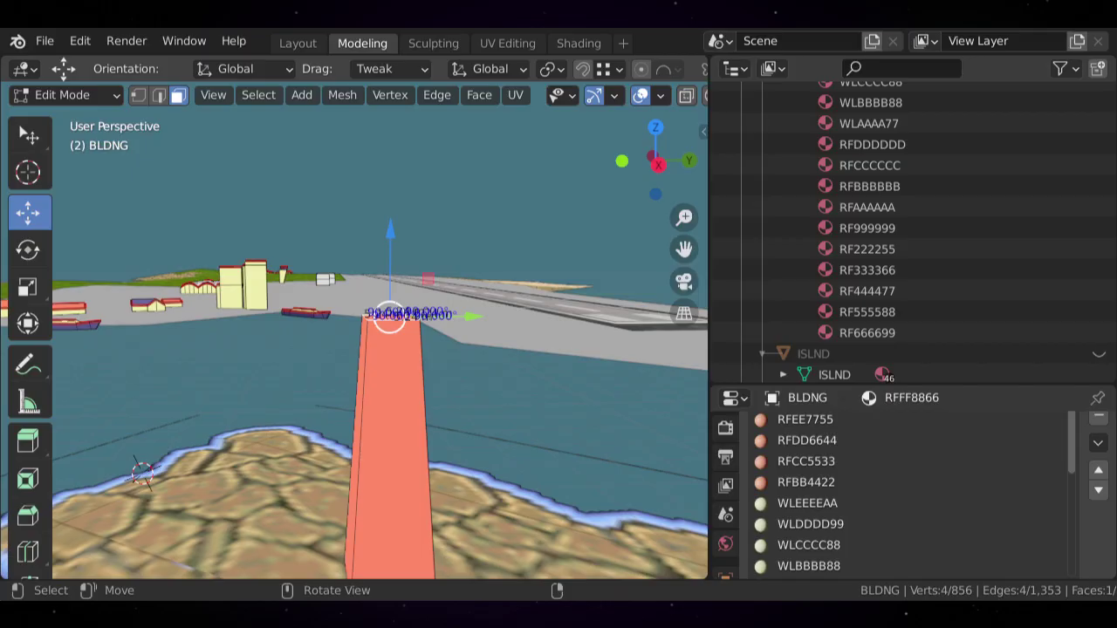
- Lower the tower's top face about 4.5 m, extrude it upward about 5 m, and deselect it
left_click_drag(390, 229, 390, 248)
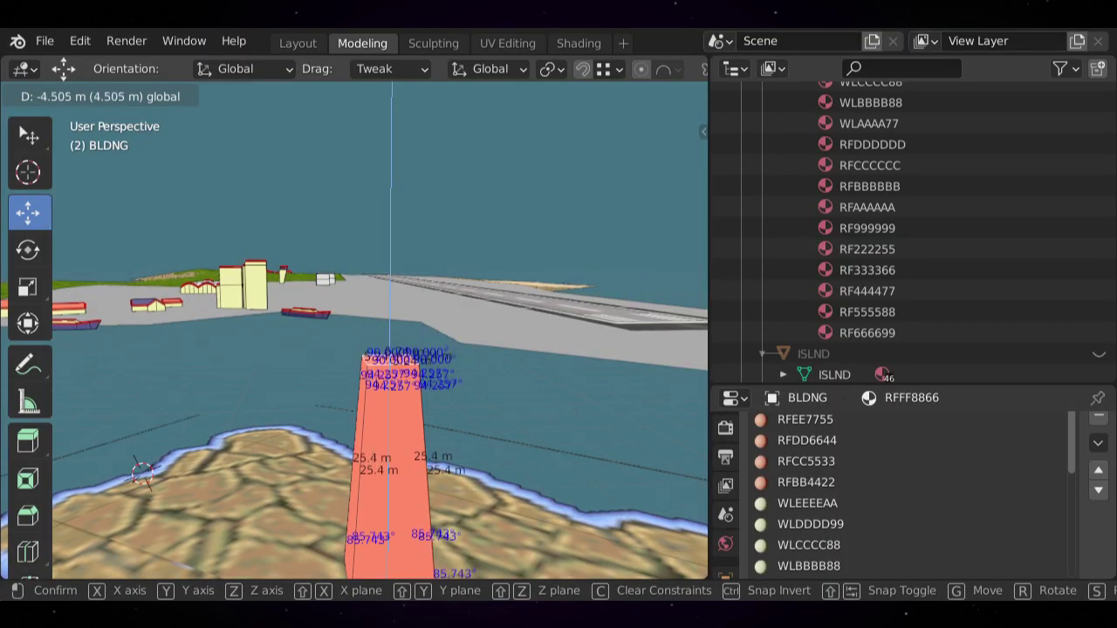
key("Return")
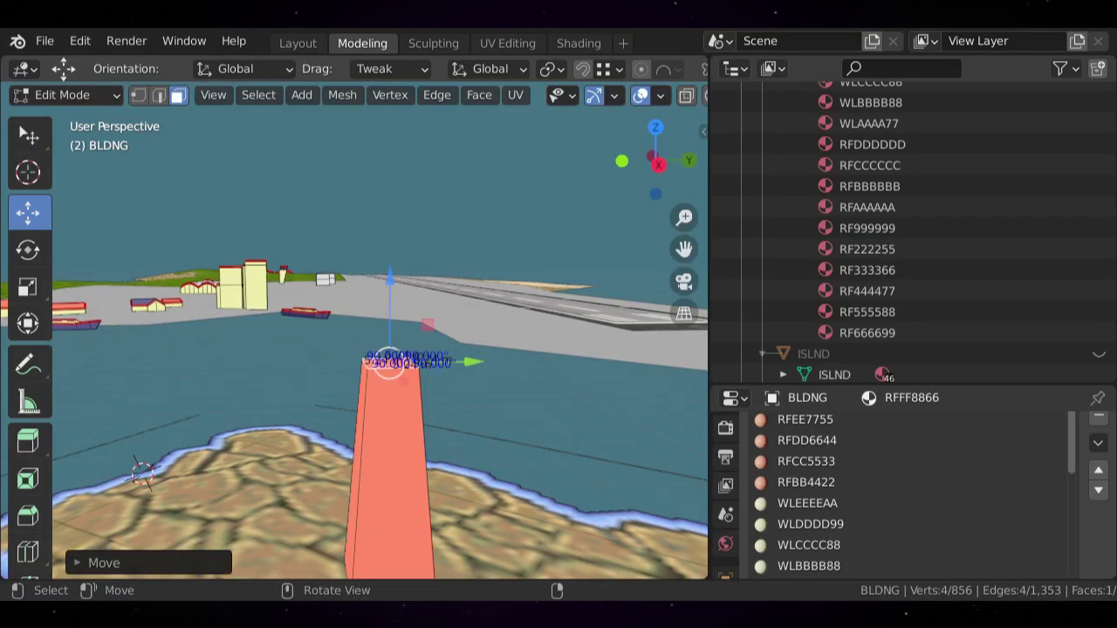
key("e")
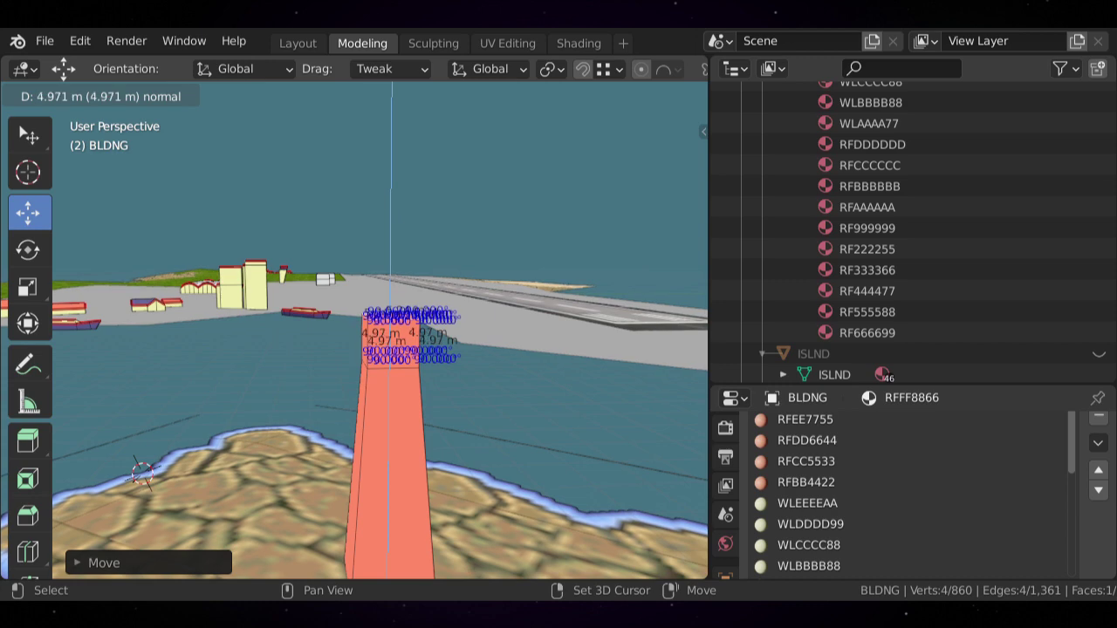
key("Return")
key("alt+a")
scroll(353, 329, "down", 3)
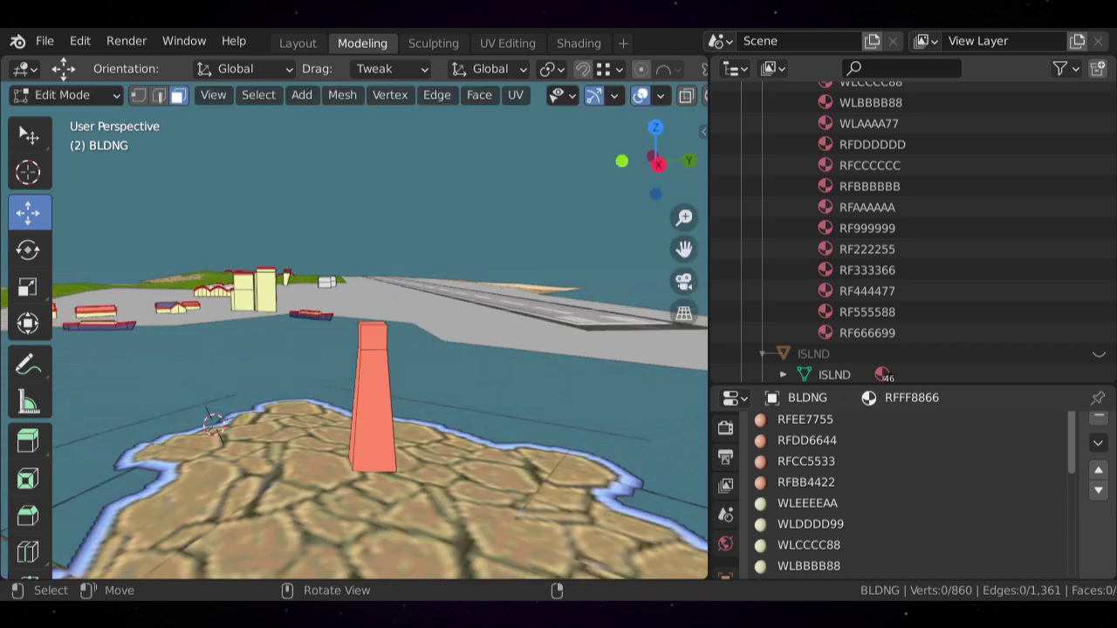
- Examine the tower's new top section from low and raised viewpoints on the island
mouse_move(353, 330)
middle_mouse_down()
mouse_move(346, 346)
mouse_move(373, 325)
mouse_move(348, 335)
middle_mouse_up()
scroll(346, 346, "up", 3)
scroll(349, 335, "up", 2)
scroll(375, 330, "down", 3)
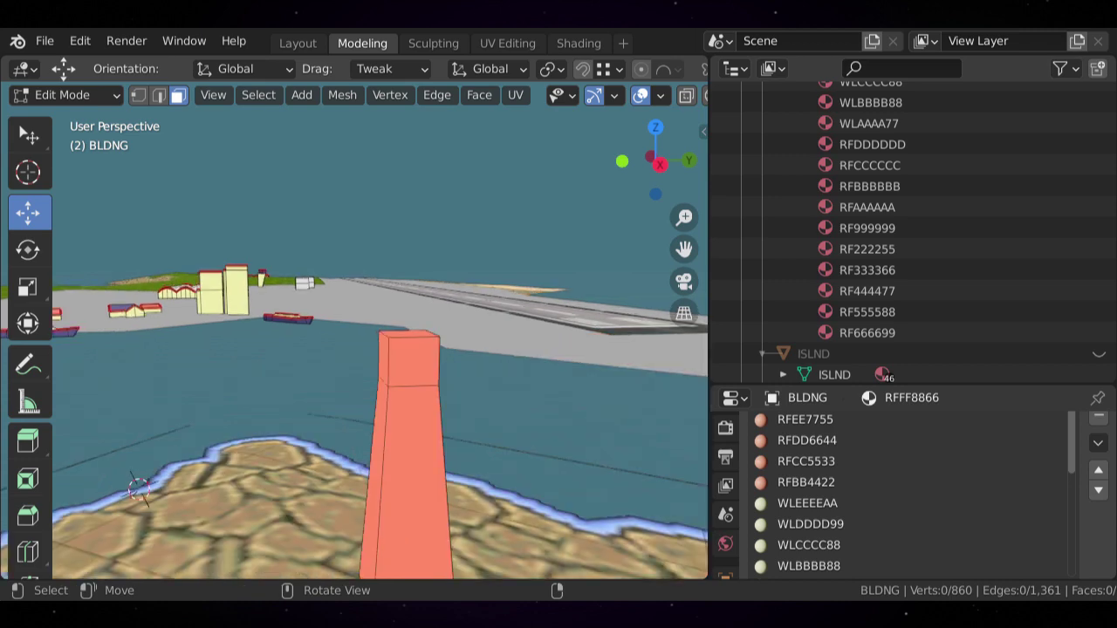
middle_click_drag(375, 330, 301, 377)
scroll(336, 356, "down", 6)
scroll(342, 443, "up", 3)
scroll(342, 407, "up", 2)
scroll(342, 407, "up", 4)
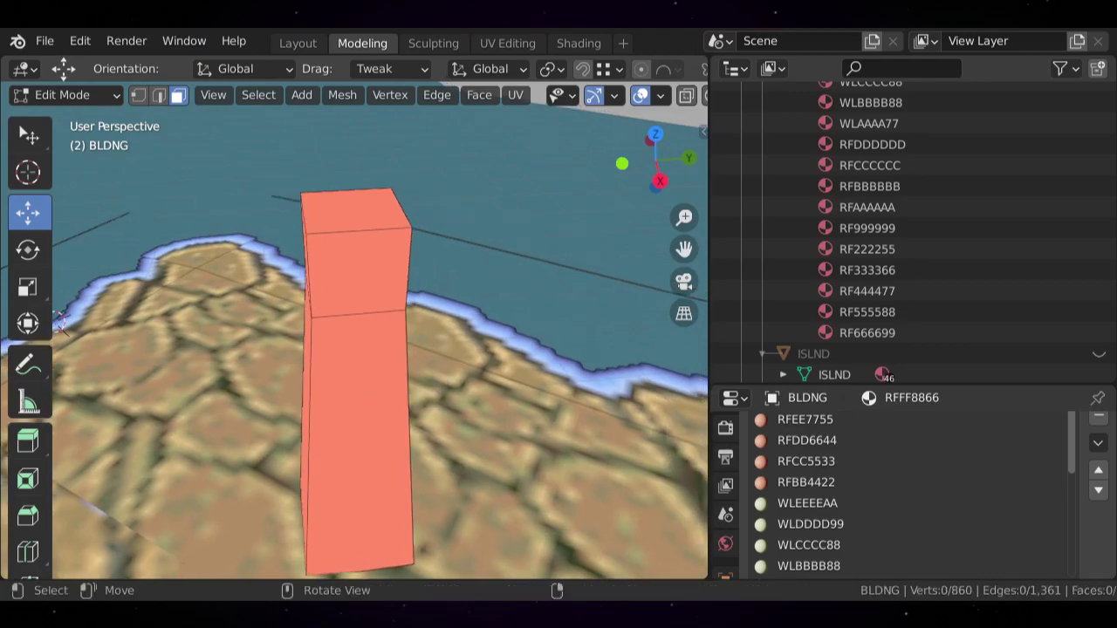
scroll(353, 330, "down", 5)
scroll(353, 330, "up", 5)
middle_click_drag(354, 330, 354, 343, "shift")
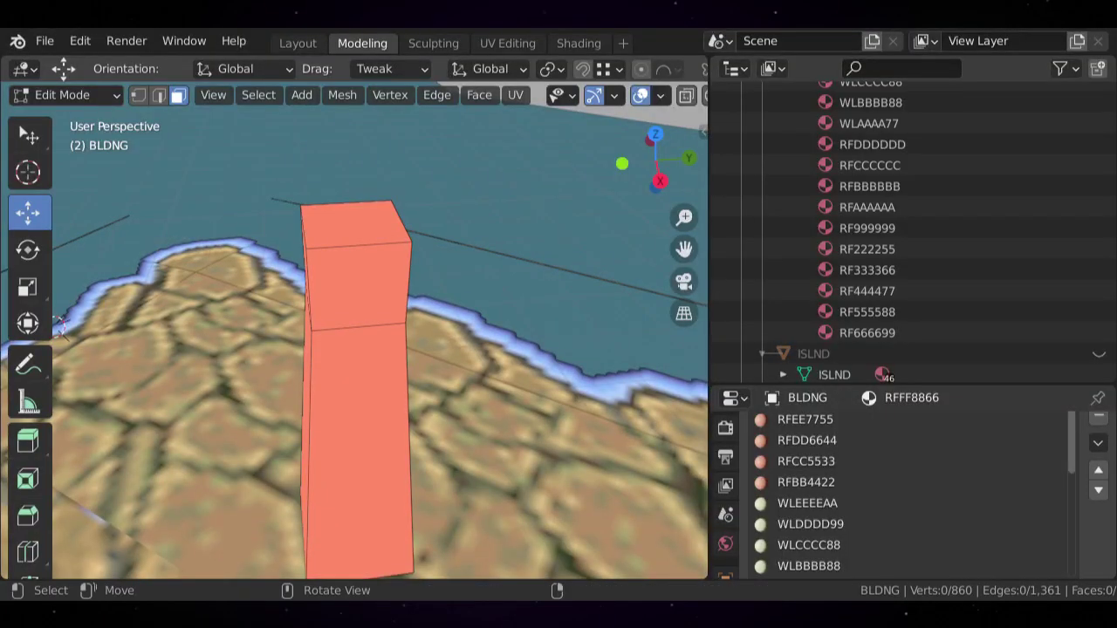
- Try to flare the tower's top section by scaling its top face to about 7.14 m wide, and leave mesh editing
left_click(354, 224)
key("s")
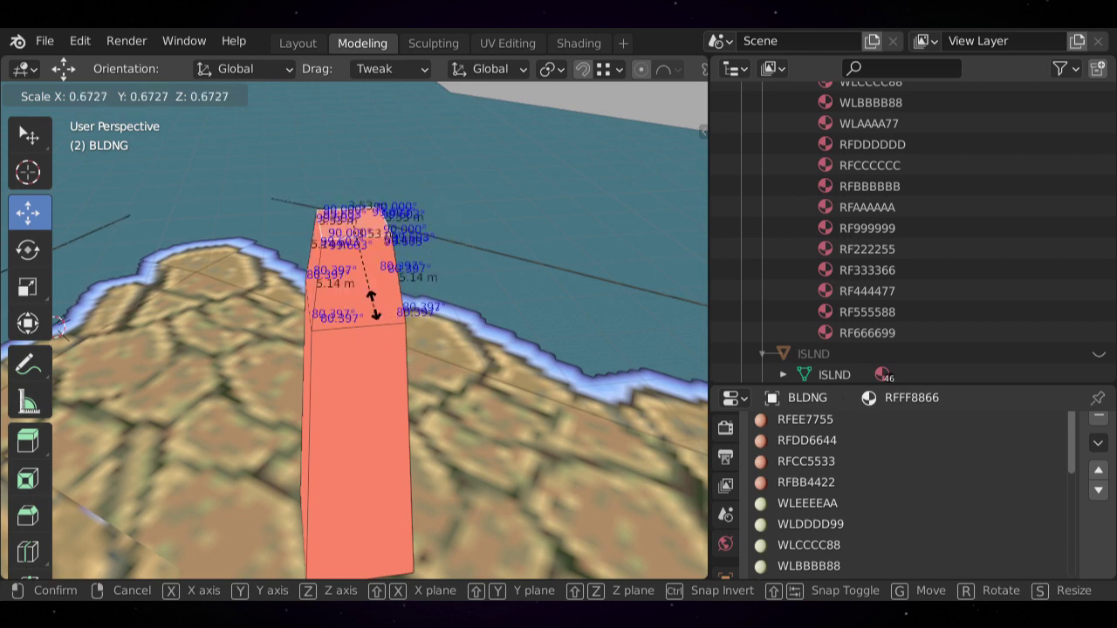
key("Escape")
middle_click_drag(355, 330, 370, 311, "shift")
scroll(384, 349, "down", 3)
scroll(354, 330, "up", 3)
scroll(355, 340, "up", 3)
scroll(354, 341, "down", 3)
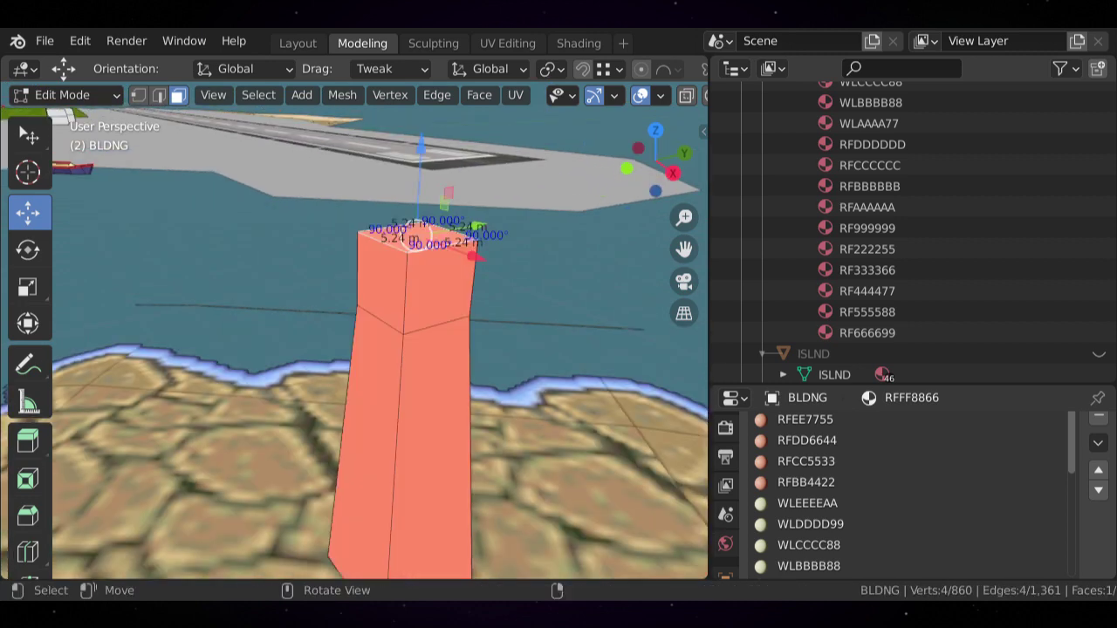
key("s")
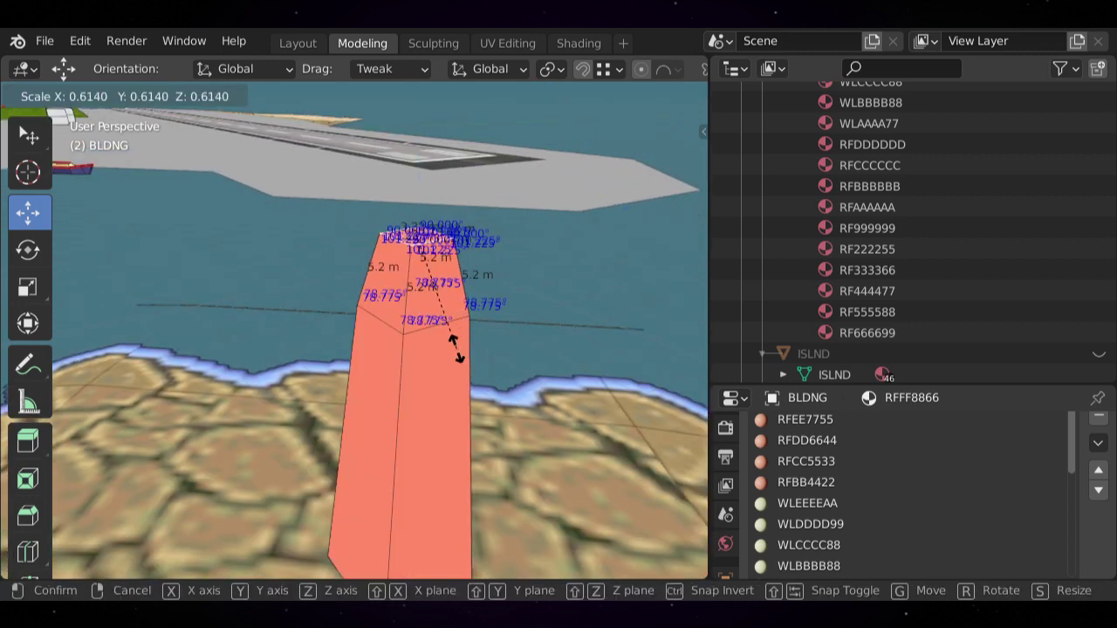
left_click(520, 482)
scroll(521, 482, "down", 9)
key("Tab")
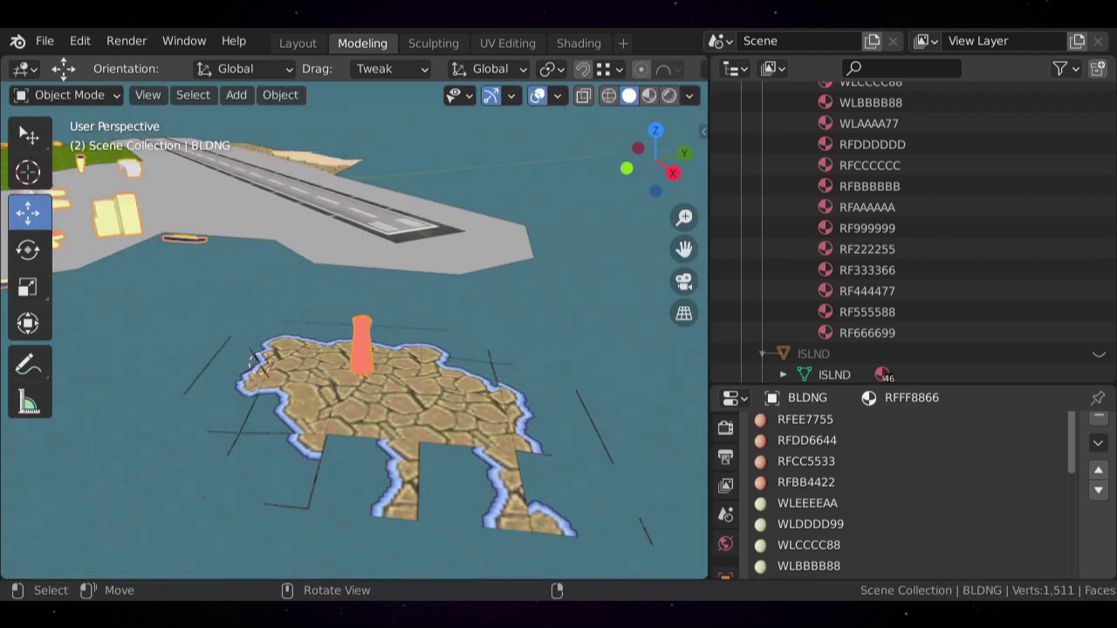
- Examine the flared tower against the mainland and undo the scaling of its top face
scroll(521, 482, "up", 6)
middle_click_drag(393, 349, 436, 384)
scroll(340, 350, "down", 4)
middle_click_drag(437, 384, 528, 413)
scroll(354, 330, "up", 4)
scroll(354, 330, "down", 1)
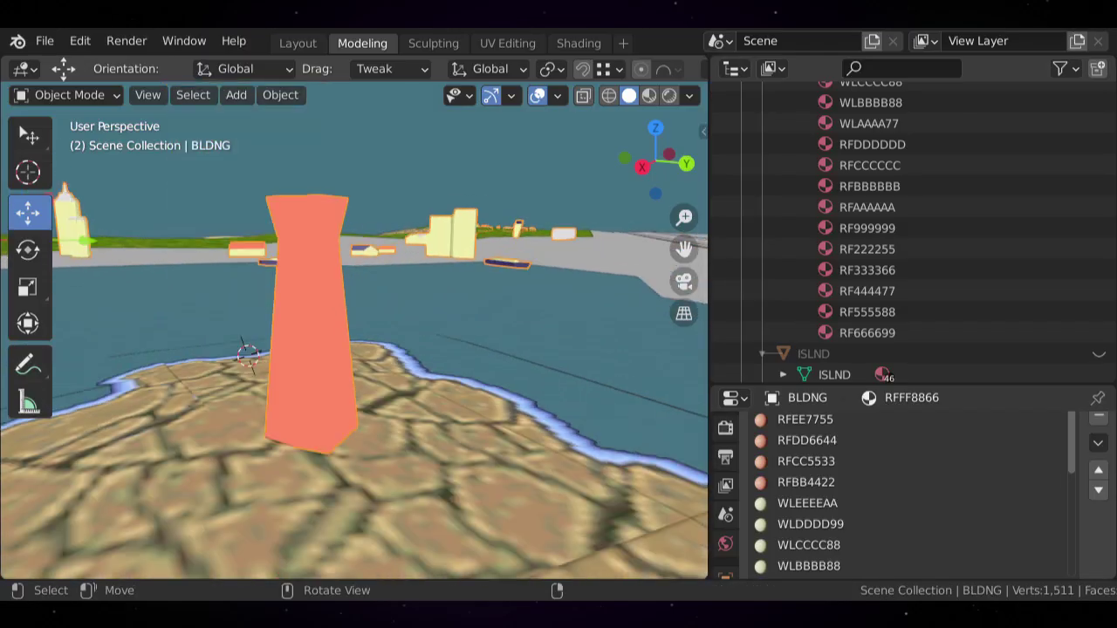
middle_click_drag(354, 330, 375, 339)
key("Tab")
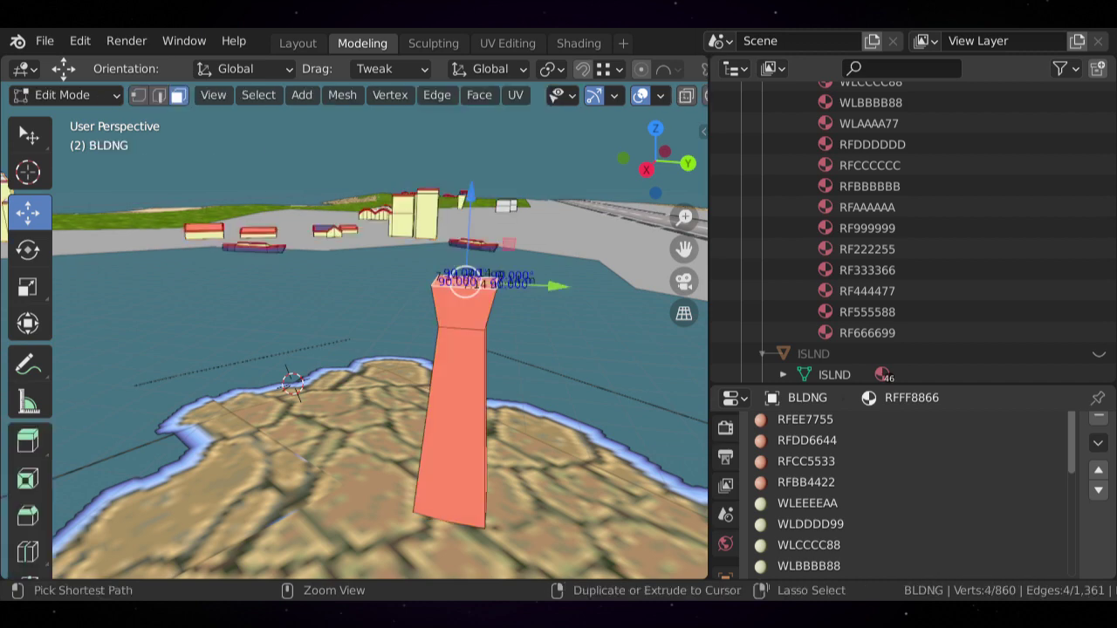
key("Tab")
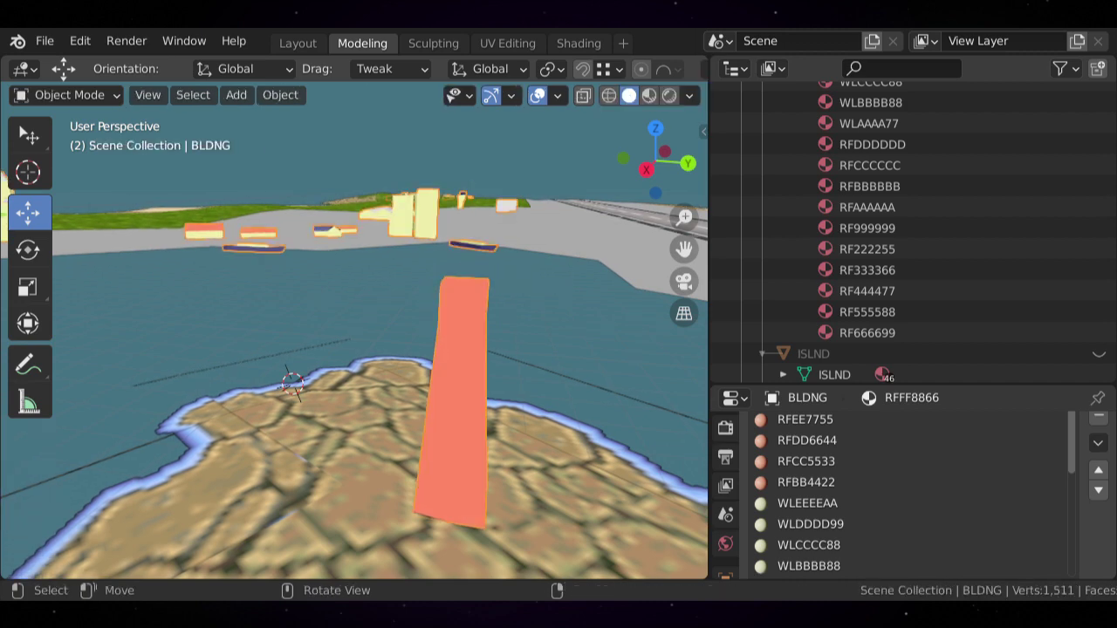
scroll(355, 330, "down", 3)
scroll(354, 330, "up", 3)
- Select the ring of side faces around the tower's top section and assign it the WLEEEEAA material
key("Tab")
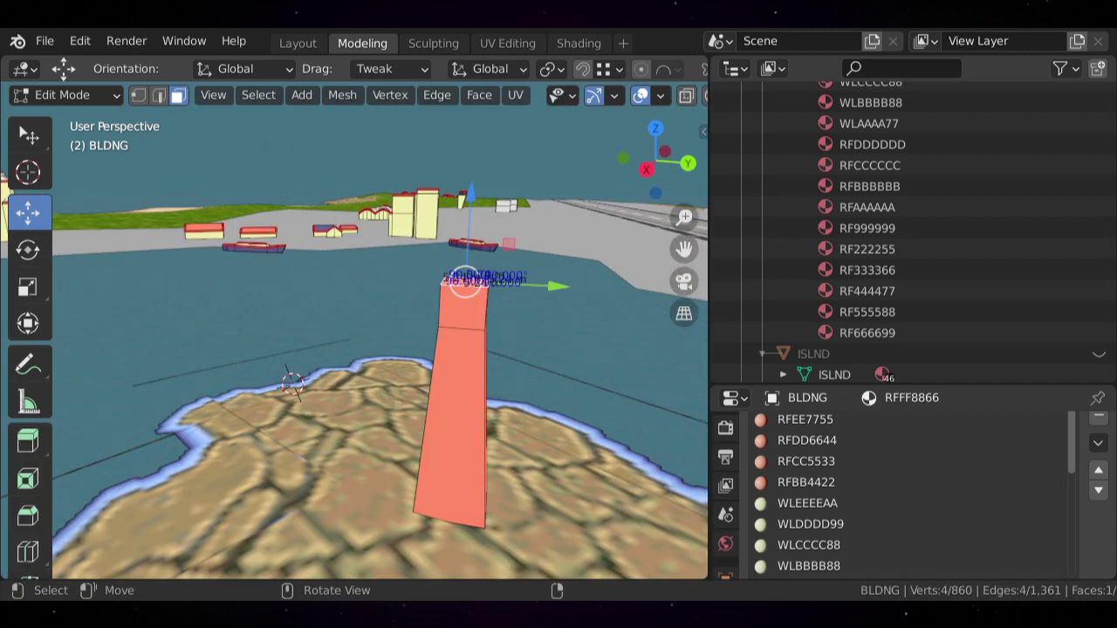
key("alt+a")
left_click(441, 305, "alt")
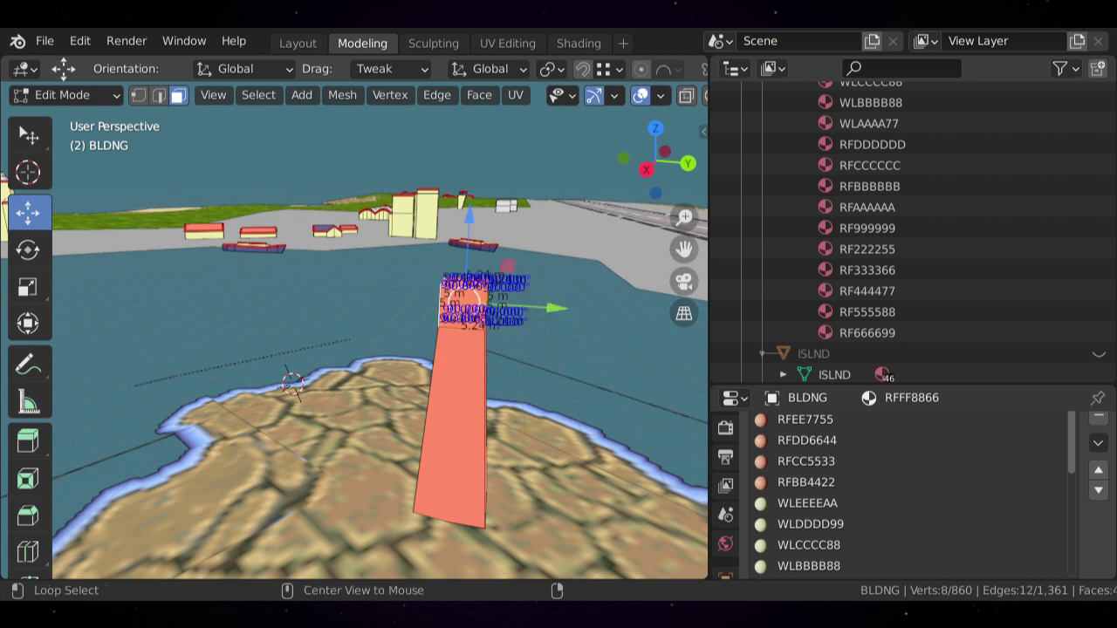
scroll(908, 493, "down", 3)
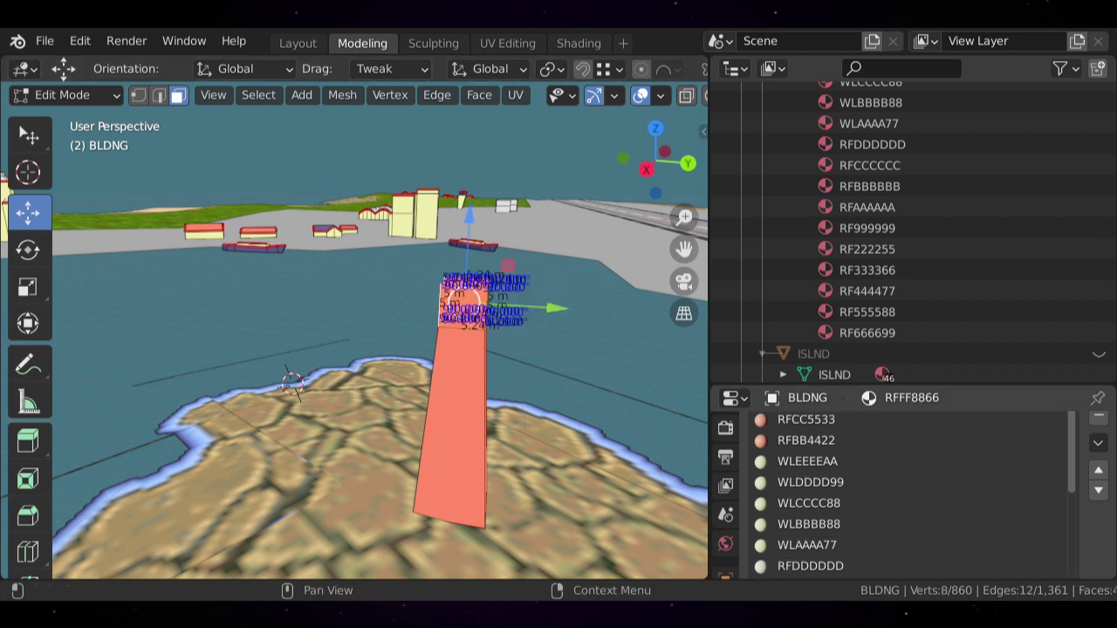
scroll(907, 493, "down", 2)
scroll(907, 493, "up", 3)
scroll(908, 493, "down", 1)
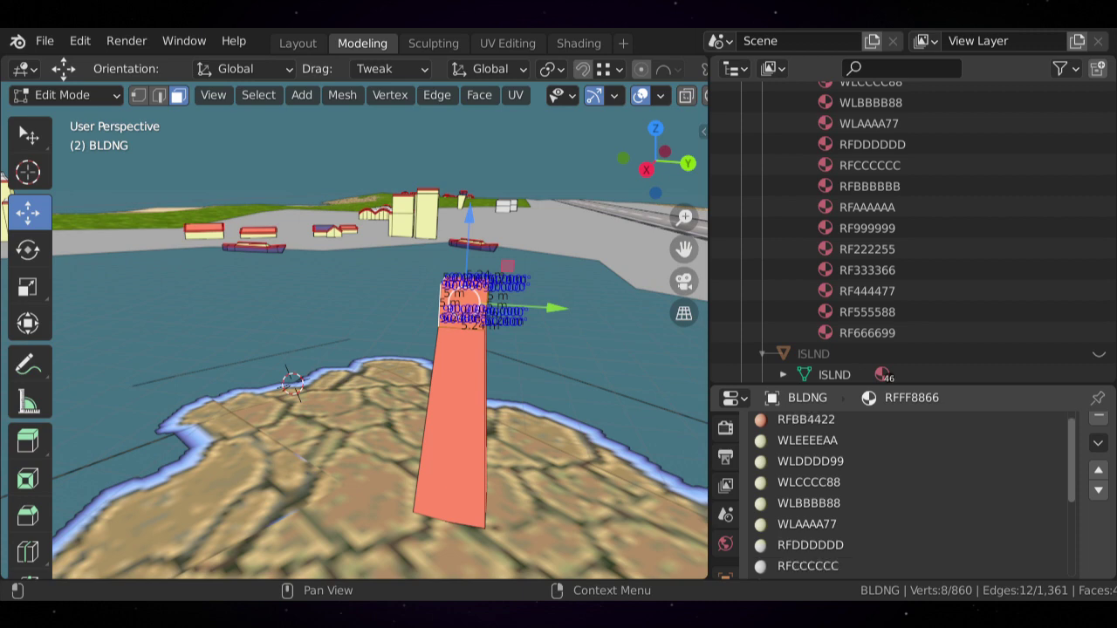
left_click(807, 441)
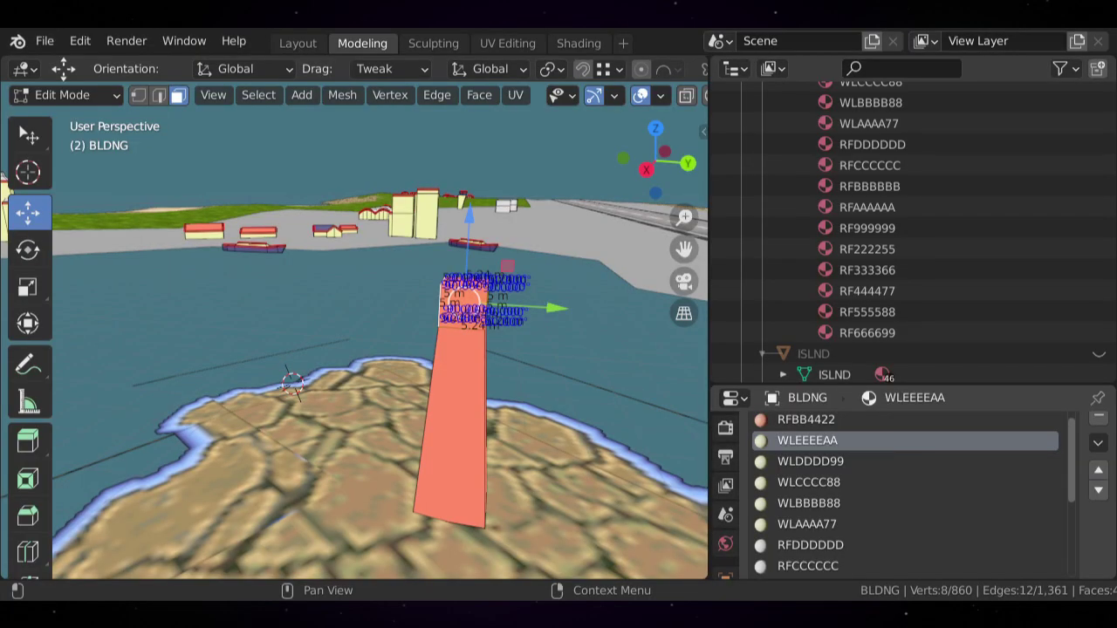
scroll(908, 493, "down", 6)
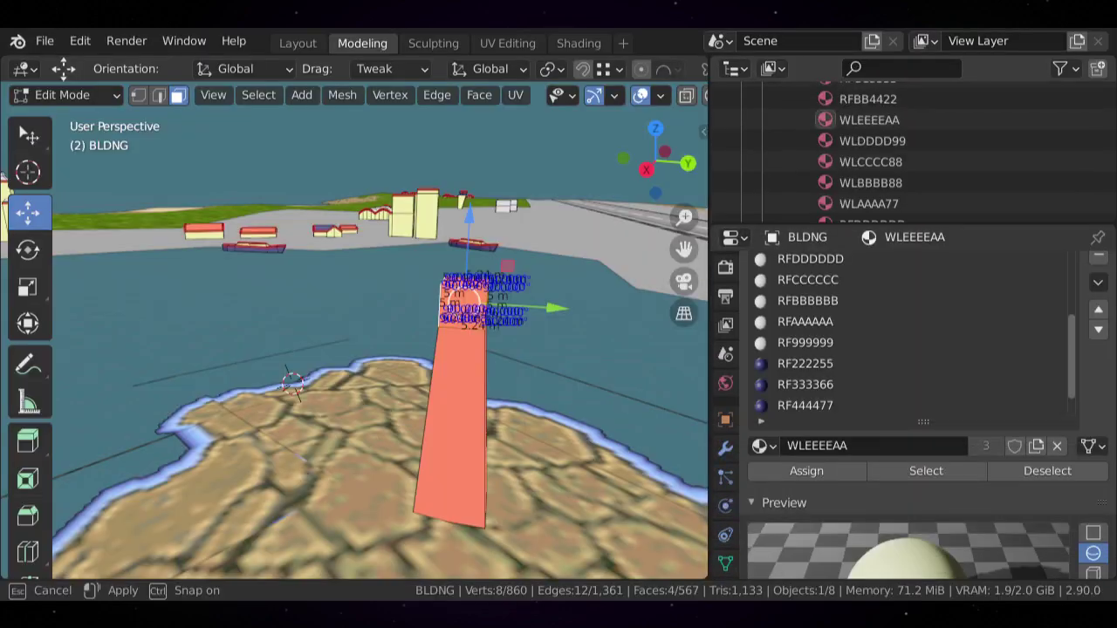
scroll(379, 343, "down", 2)
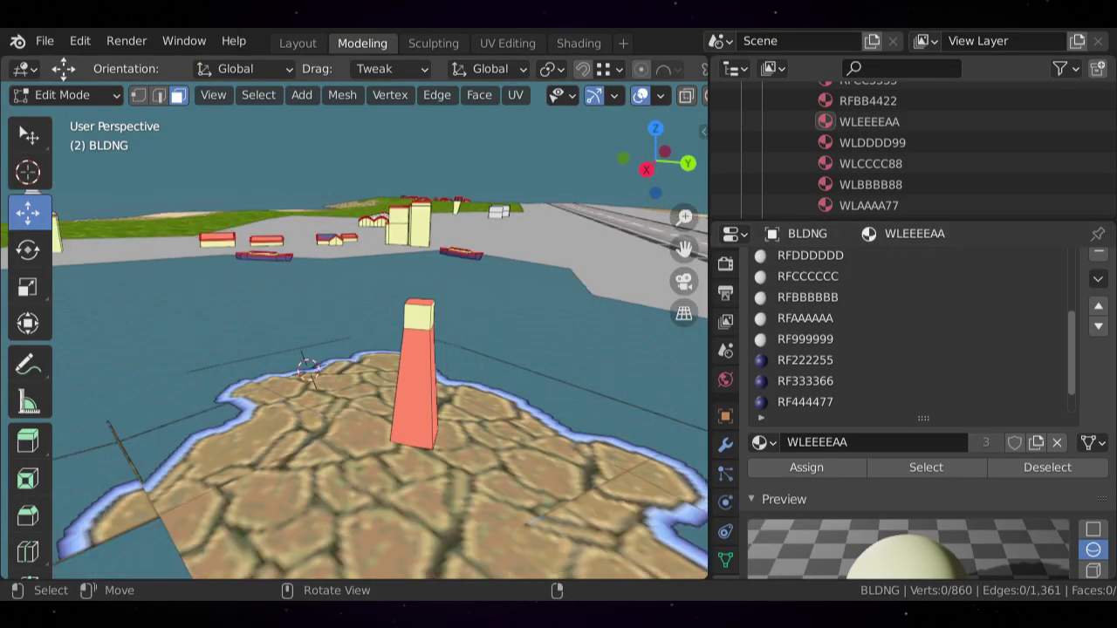
- Add two evenly spaced horizontal edge loops around the tower's red tapered shaft and deselect everything
middle_click_drag(380, 343, 471, 367)
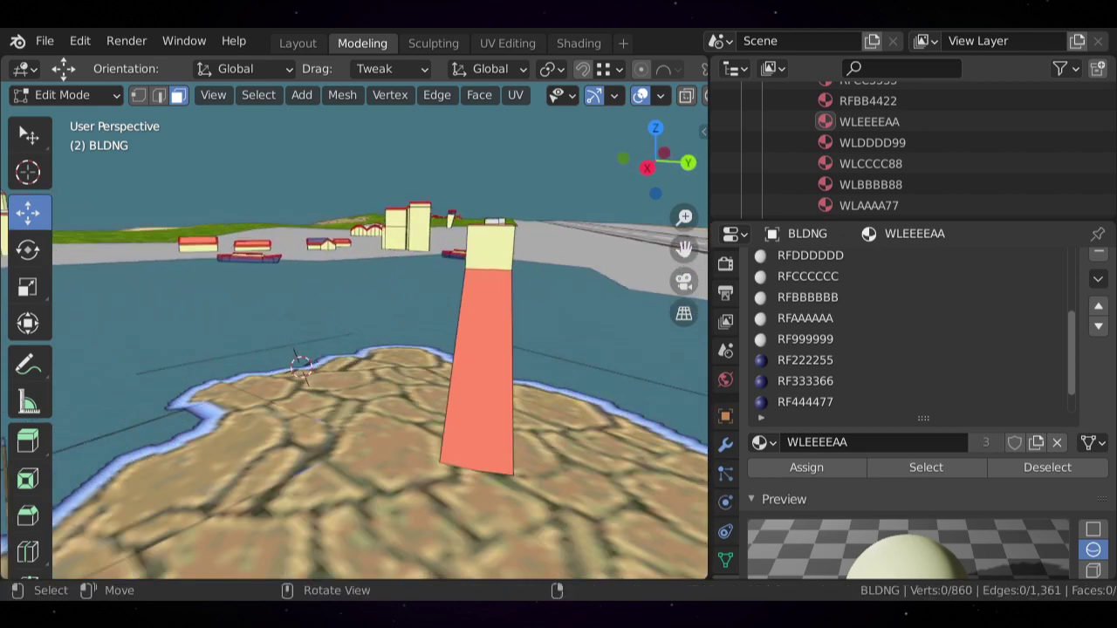
key("ctrl+r")
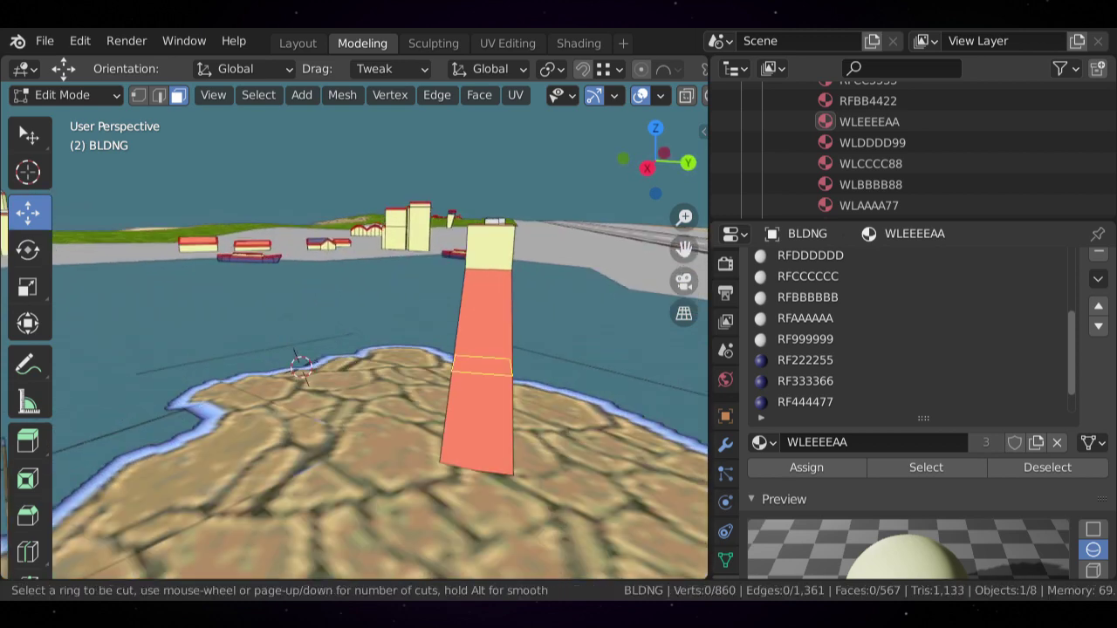
scroll(478, 366, "up", 1)
left_click(480, 366)
right_click(481, 366)
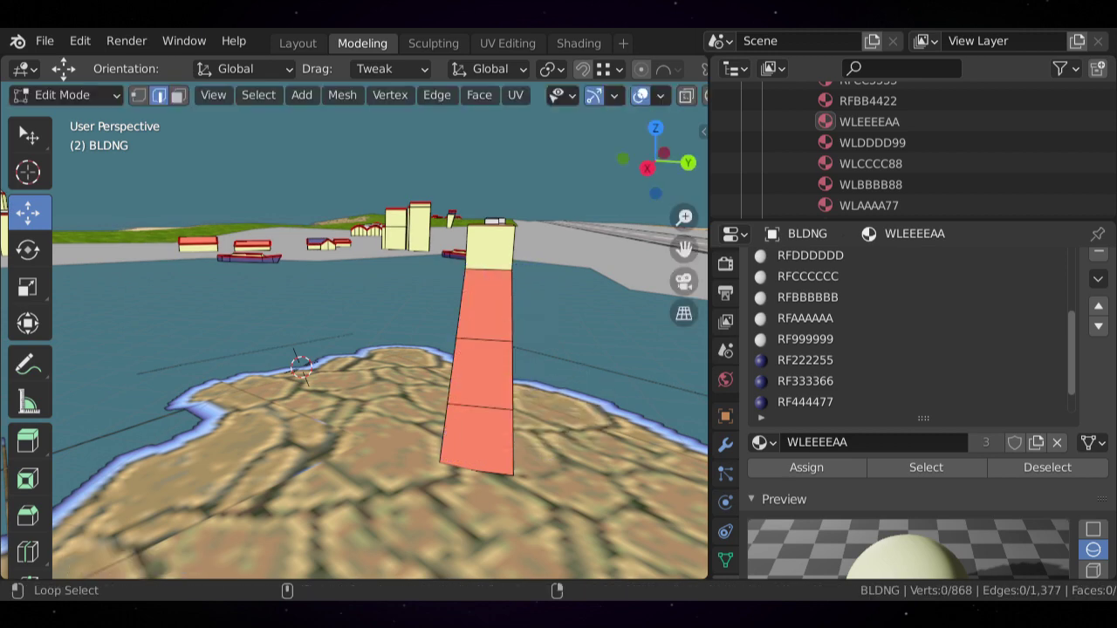
left_click(454, 353, "alt")
key("alt+a")
- Assign the WLEEEEAA material to the ring of faces in the shaft's middle band, then clear the selection
middle_click_drag(471, 367, 454, 364)
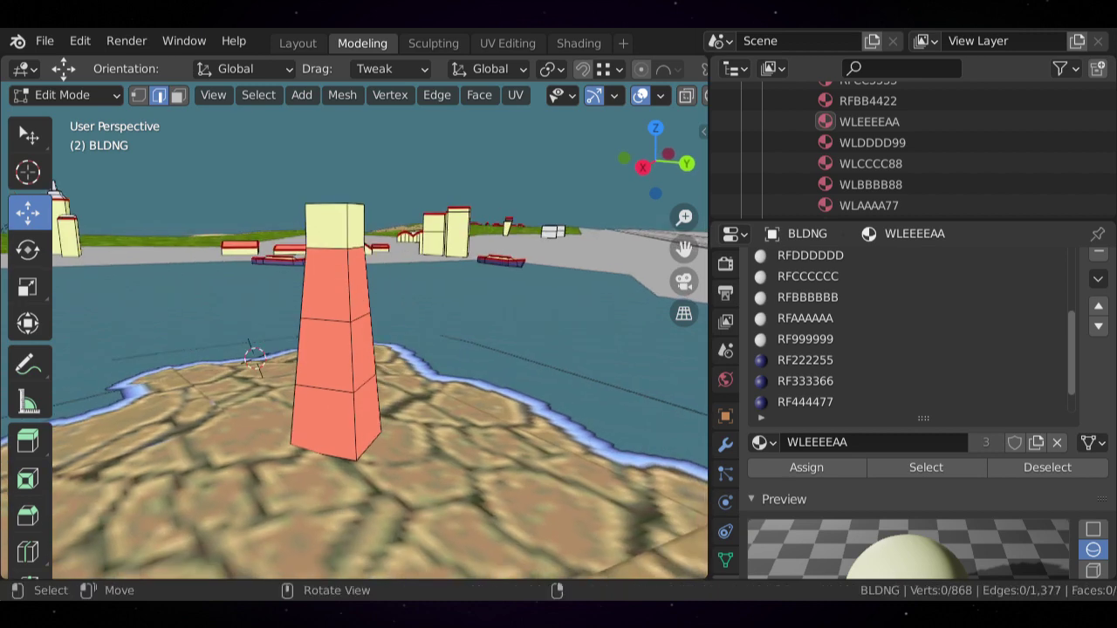
key("3")
left_click(352, 354, "alt")
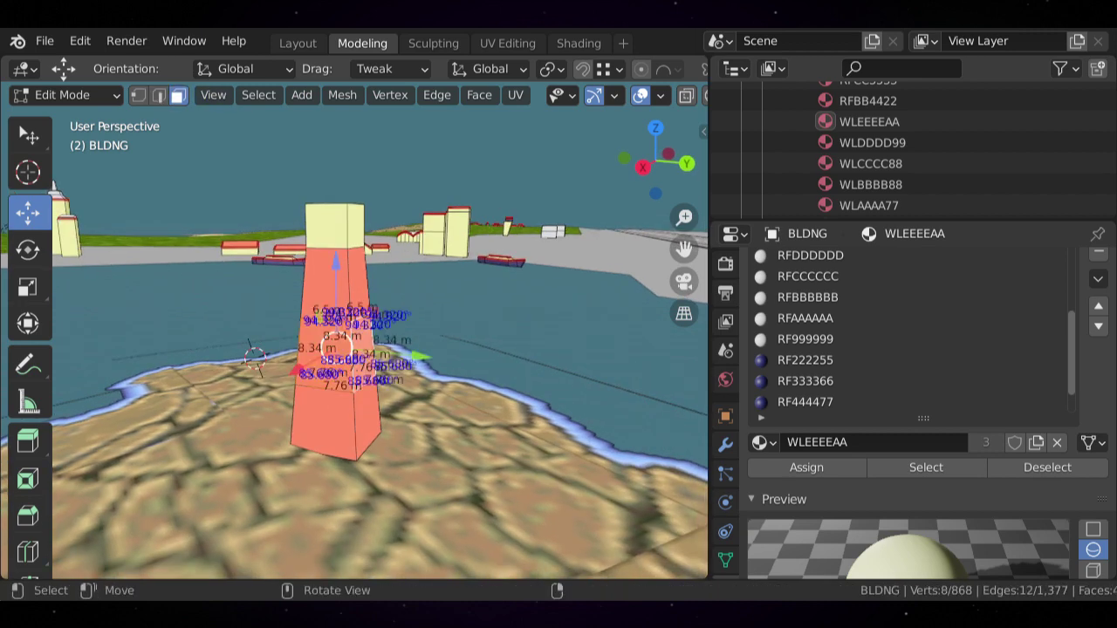
scroll(907, 328, "up", 3)
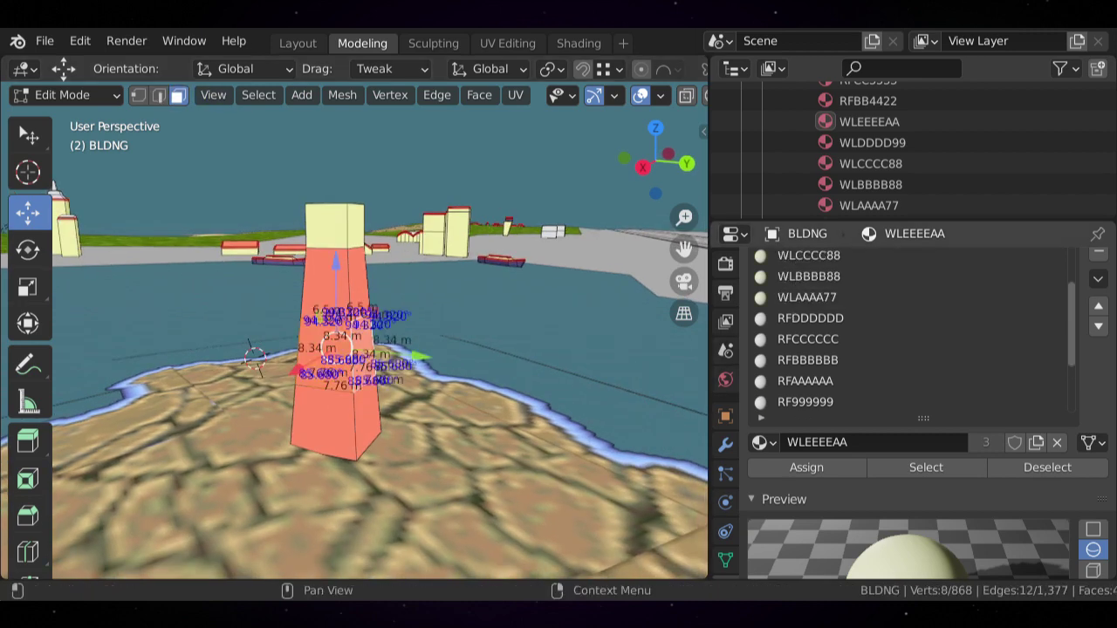
scroll(907, 328, "up", 3)
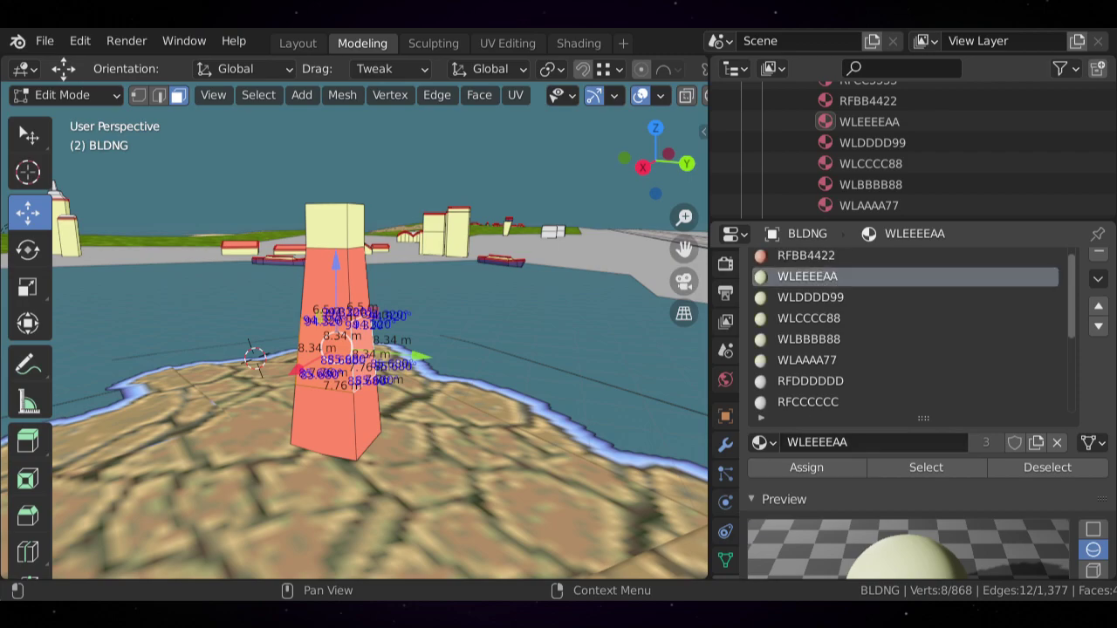
left_click(806, 467)
key("alt+a")
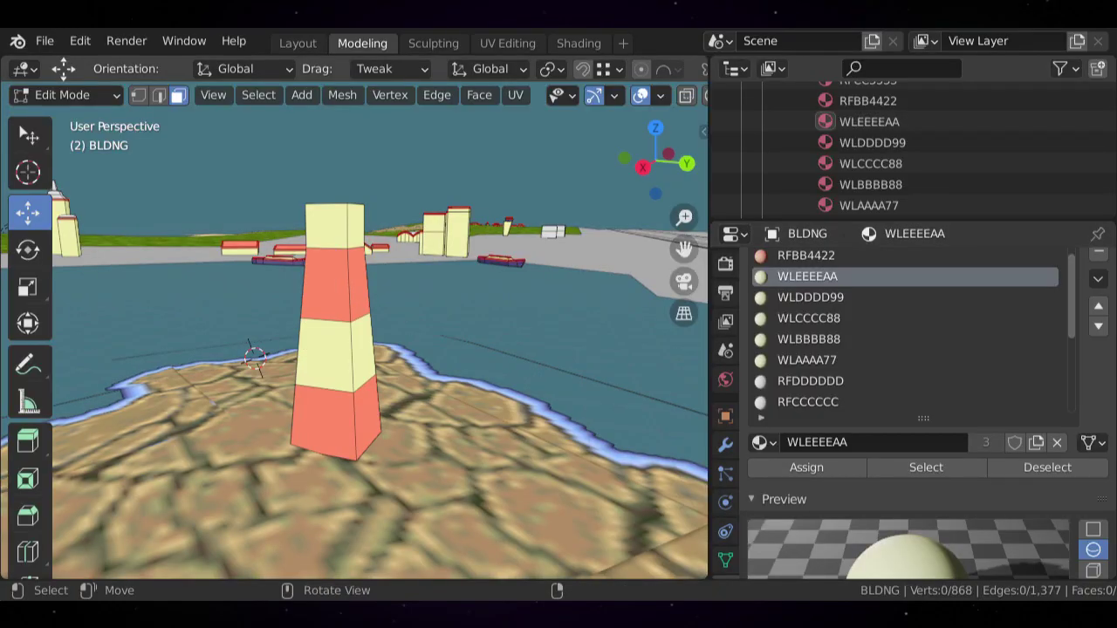
- Examine the striped tower from a distance and check its geometry by temporarily selecting all linked faces
key("Tab")
scroll(355, 349, "down", 5)
middle_click_drag(354, 349, 410, 344)
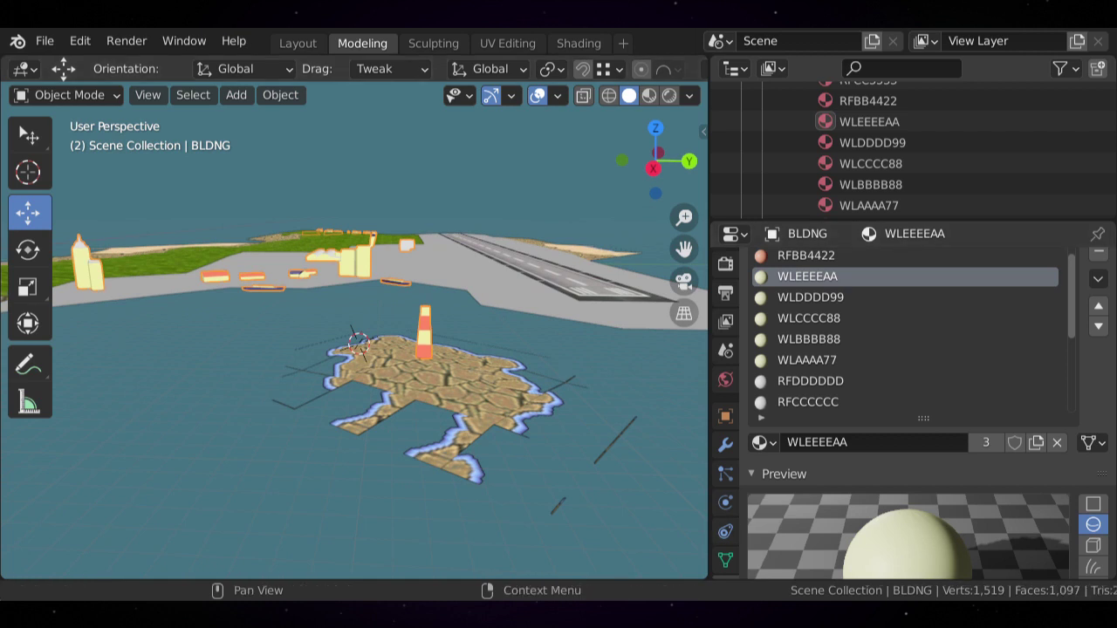
scroll(355, 349, "up", 3)
key("Tab")
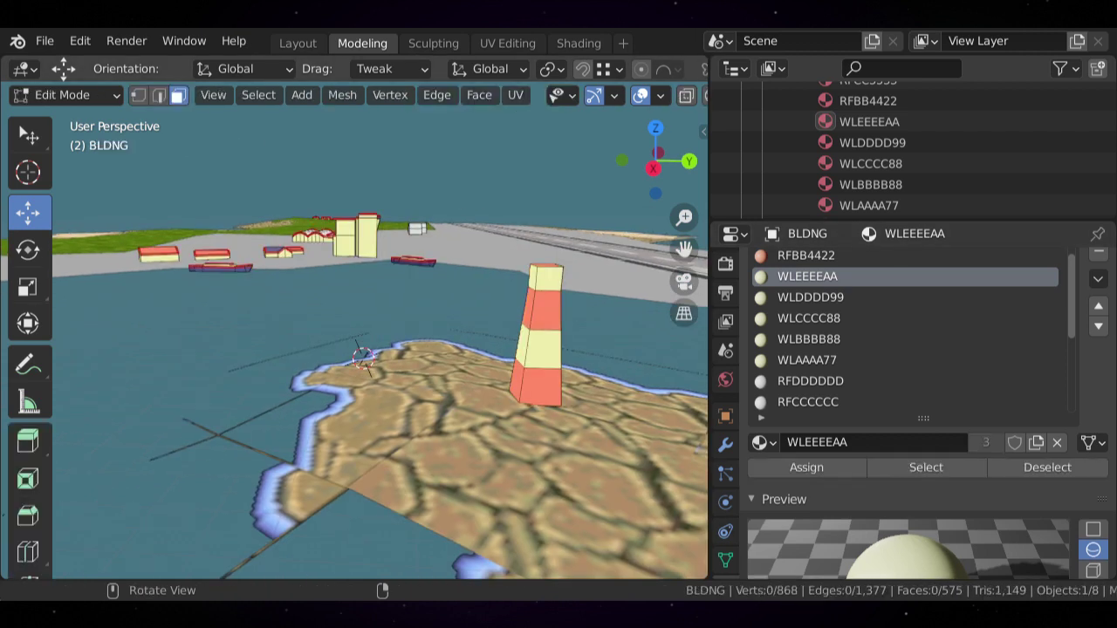
key("l")
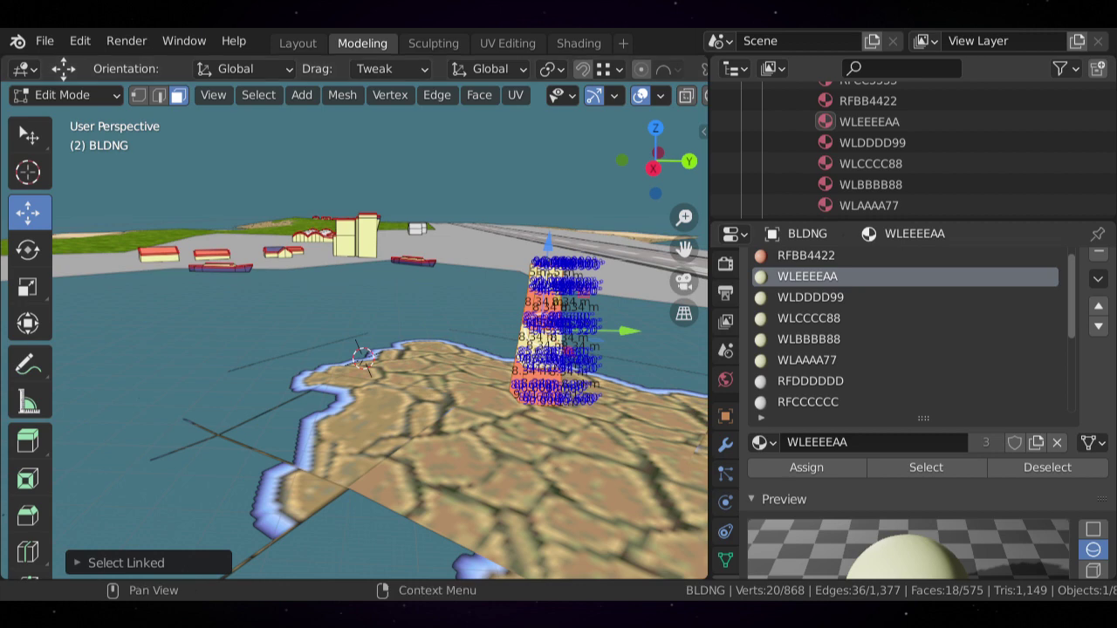
middle_click_drag(367, 349, 326, 362)
key("alt+a")
- Assign the RF999999 material to the tower's top face and leave mesh editing
scroll(367, 366, "up", 3)
left_click(369, 377)
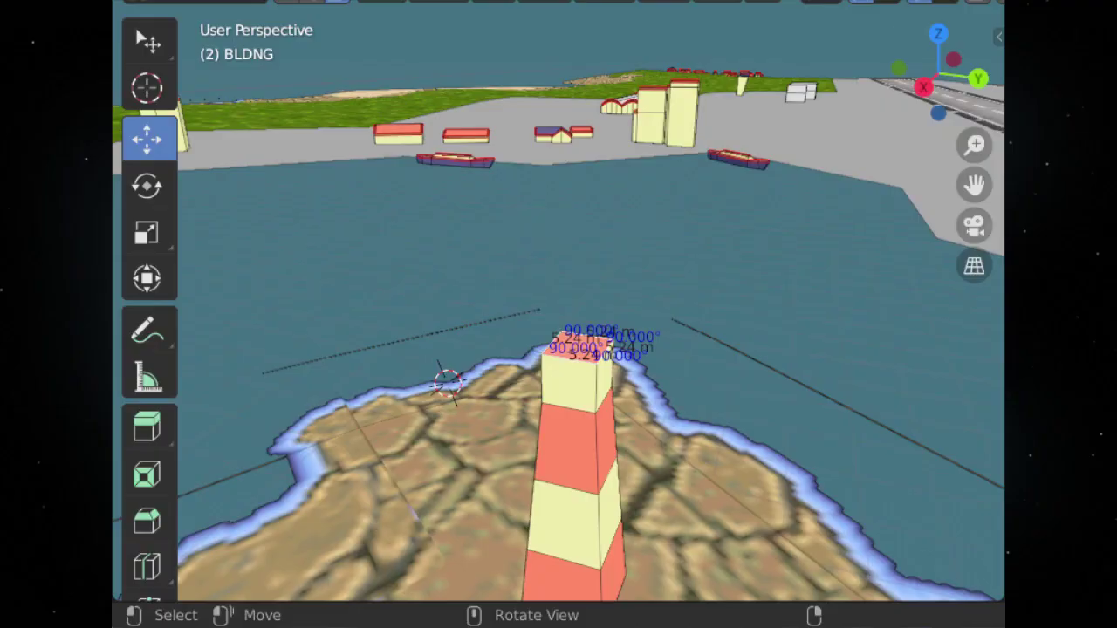
scroll(872, 341, "down", 5)
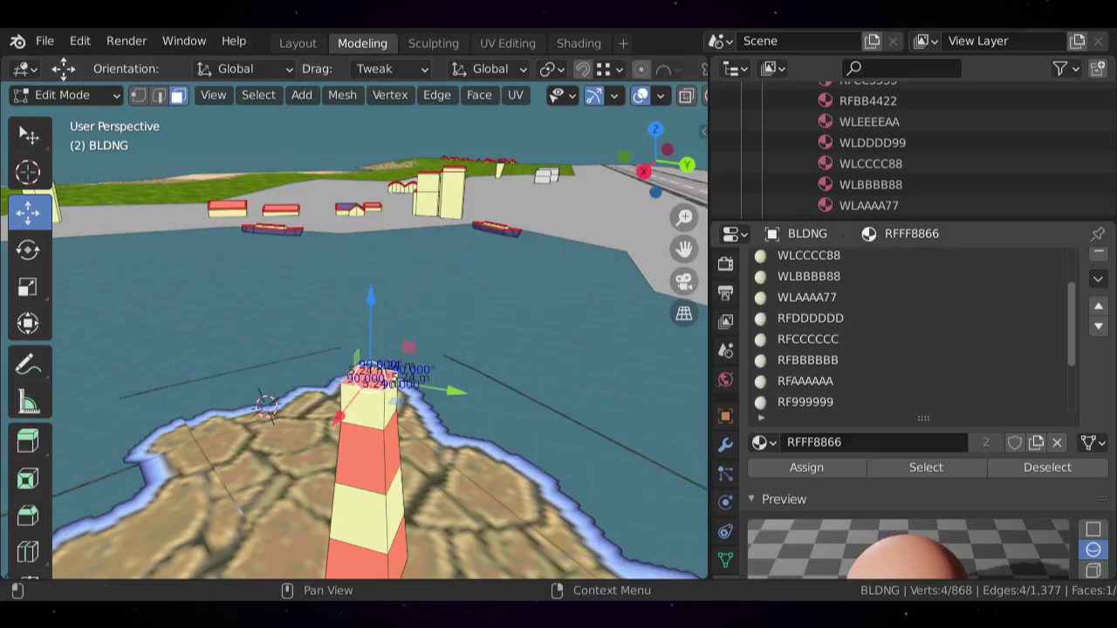
left_click(807, 341)
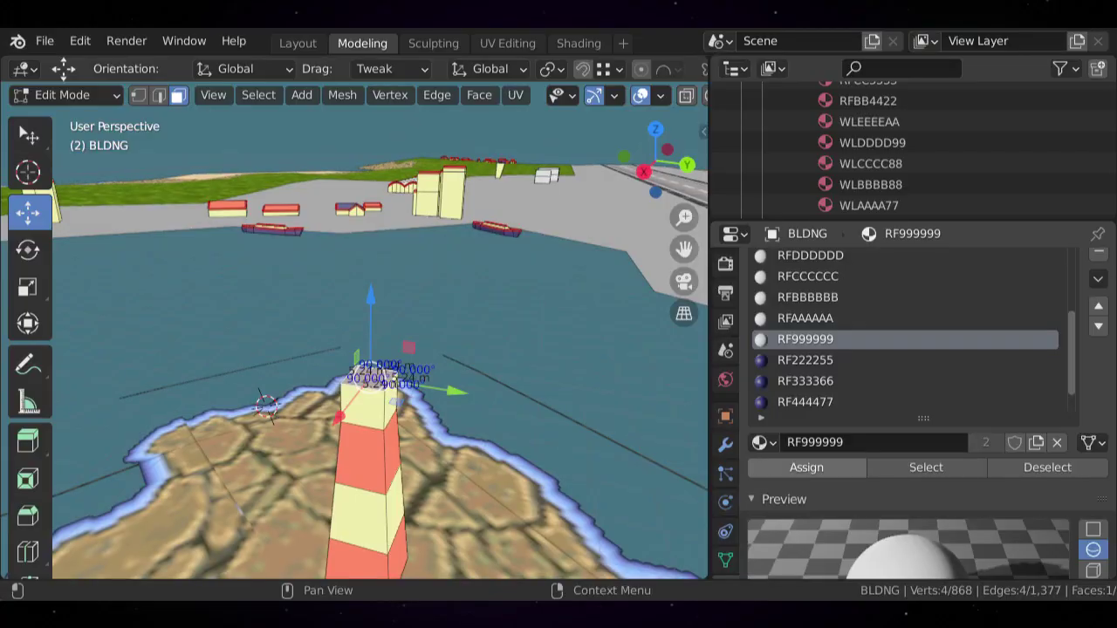
left_click(805, 467)
key("Tab")
- Examine the striped lighthouse and its grey cap close up from several sides of the island
scroll(353, 331, "down", 4)
middle_click_drag(353, 332, 397, 332)
middle_click_drag(397, 332, 283, 407)
scroll(375, 358, "up", 3)
scroll(345, 380, "up", 3)
scroll(282, 406, "up", 2)
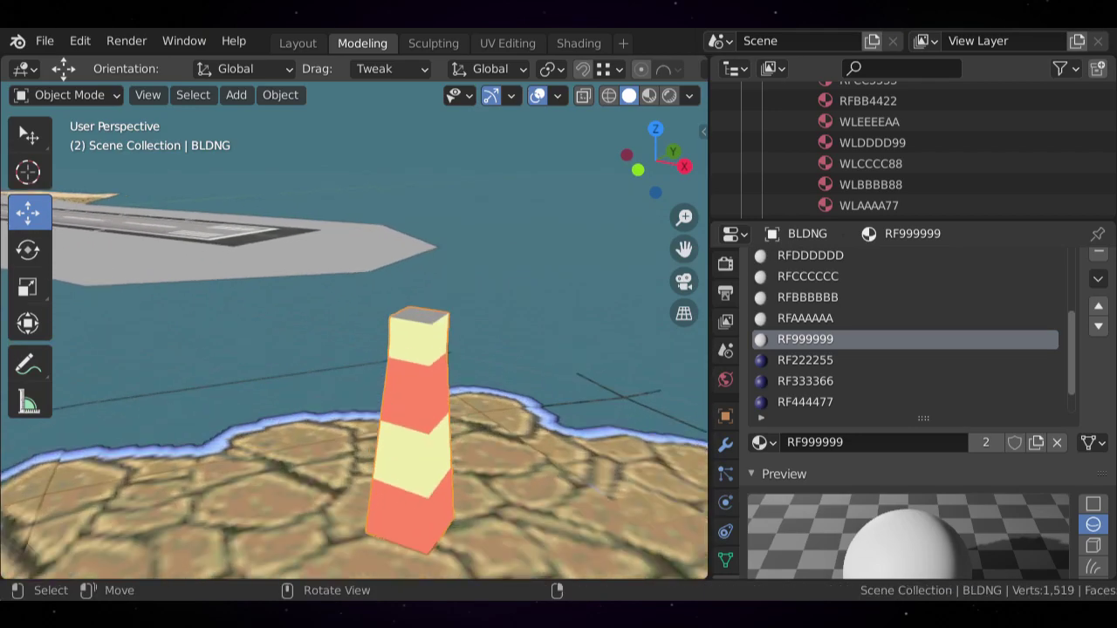
scroll(354, 330, "up", 4)
middle_click_drag(353, 330, 469, 329)
scroll(354, 330, "down", 3)
scroll(353, 330, "up", 1)
- Examine the lighthouse from across the mainland and again from close by on the island
key("Tab")
scroll(353, 330, "down", 10)
scroll(354, 330, "down", 3)
middle_click_drag(393, 349, 508, 360)
key("Tab")
scroll(353, 349, "down", 4)
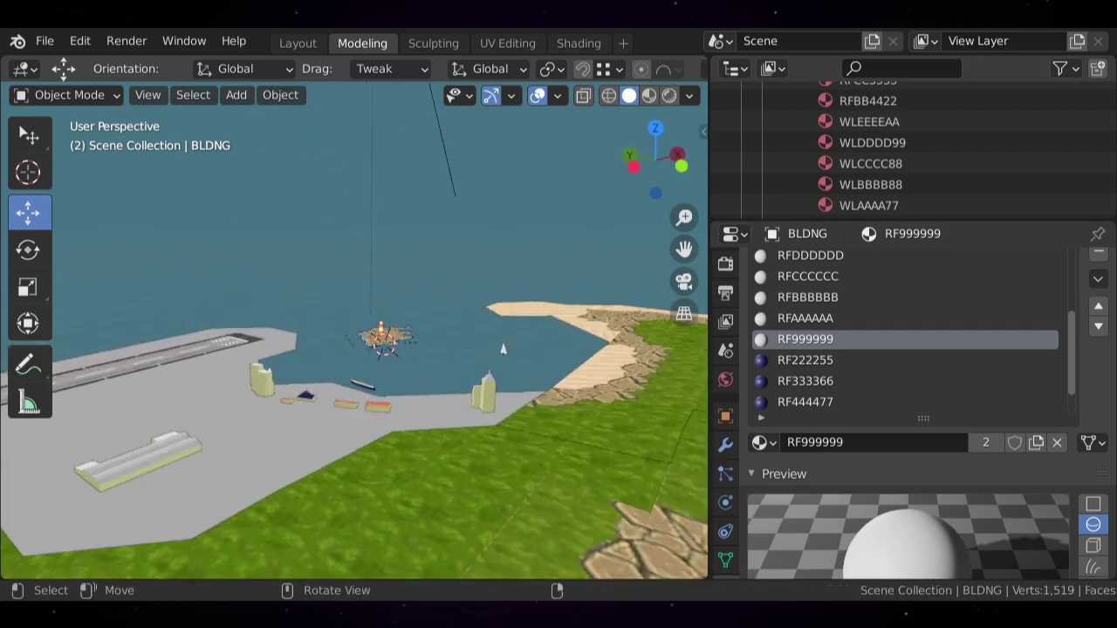
scroll(354, 330, "up", 2)
middle_click_drag(353, 349, 441, 350)
scroll(353, 330, "up", 3)
middle_click_drag(379, 330, 452, 344, "shift")
scroll(354, 330, "up", 7)
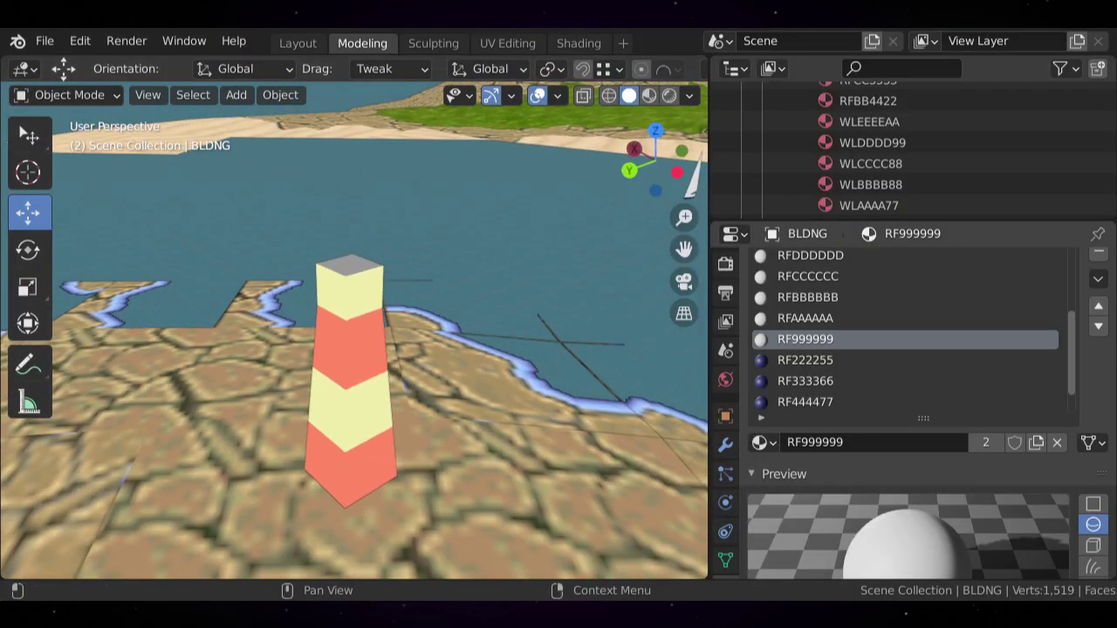
scroll(908, 332, "down", 2)
scroll(353, 331, "up", 1)
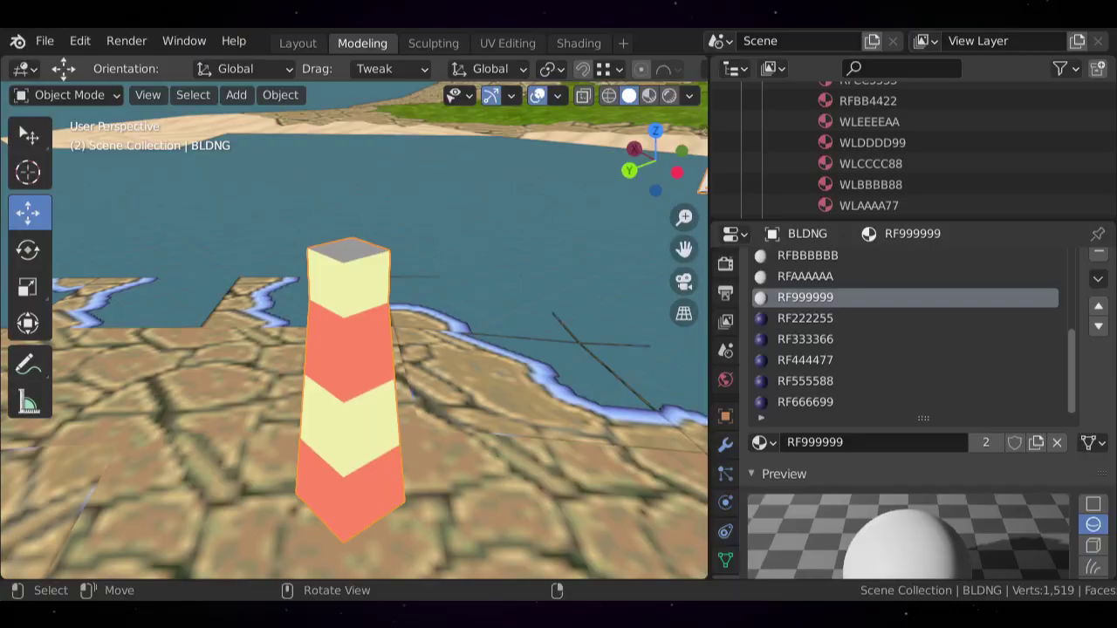
- Assign the RF222255 material to the ring of faces in the lighthouse's uppermost band and leave mesh editing
key("Tab")
left_click(367, 281)
scroll(366, 281, "up", 1)
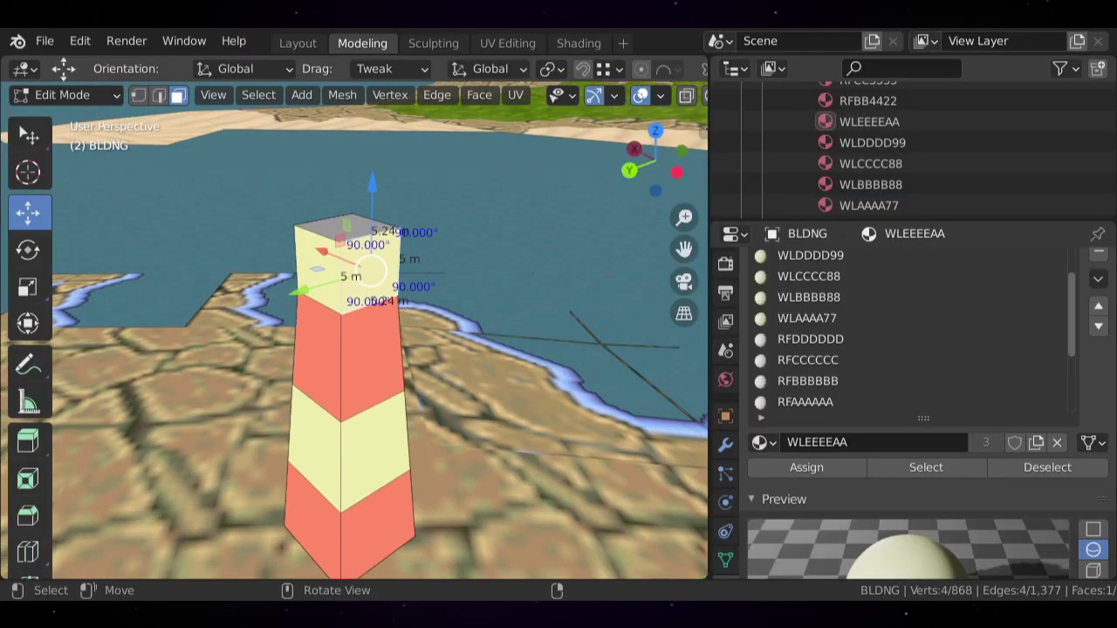
key("alt+a")
left_click(342, 281, "alt+shift")
scroll(907, 331, "down", 4)
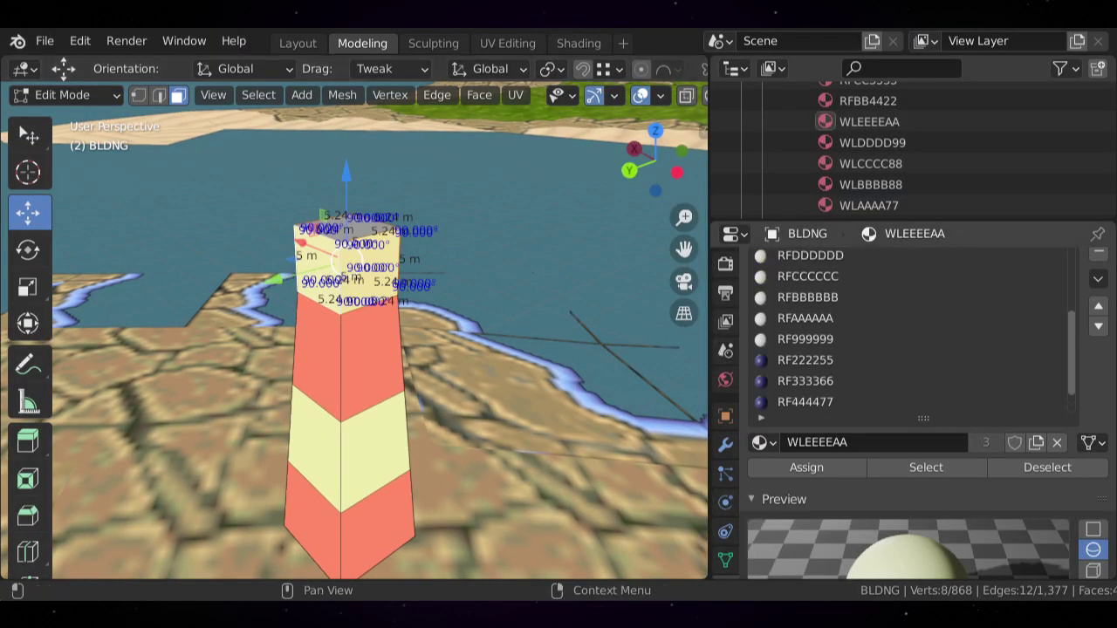
scroll(908, 332, "up", 3)
scroll(907, 331, "down", 5)
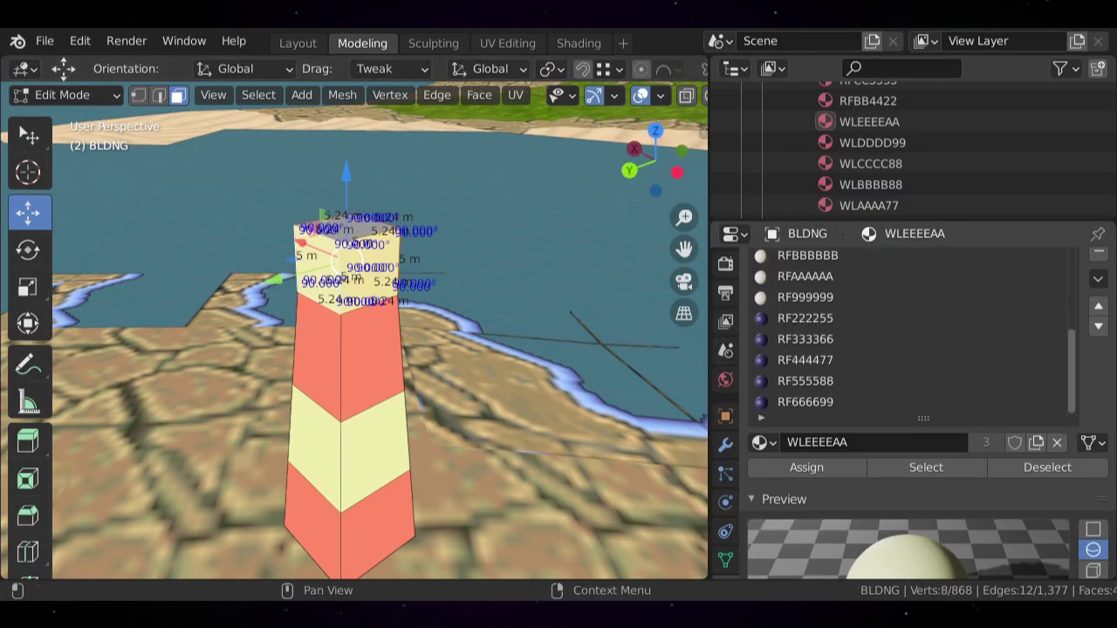
left_click(805, 318)
left_click(806, 466)
key("Tab")
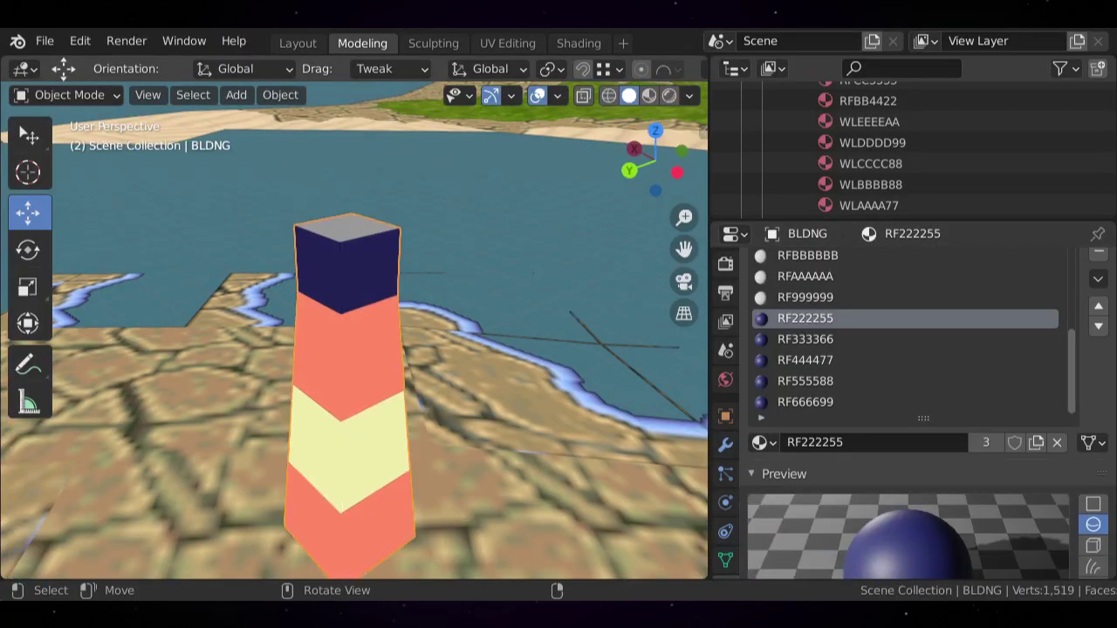
- Examine the lighthouse with its dark blue upper band from several distances across the bay
scroll(354, 332, "down", 10)
middle_click_drag(471, 341, 200, 327)
scroll(354, 332, "up", 1)
middle_click_drag(401, 332, 292, 328)
scroll(353, 332, "down", 4)
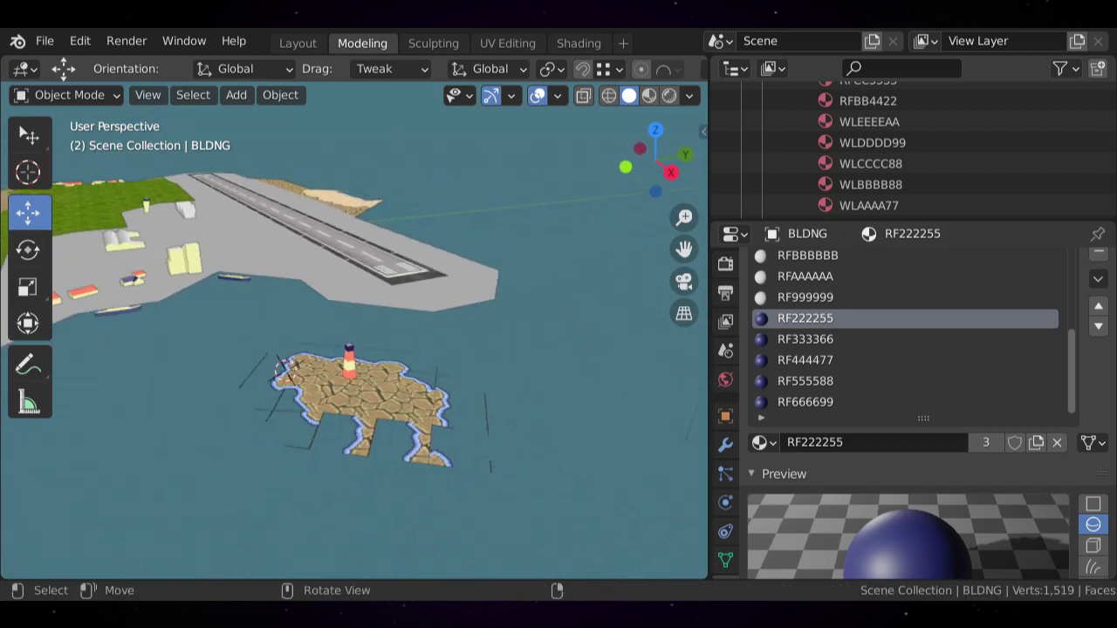
scroll(353, 331, "up", 1)
middle_click_drag(349, 349, 525, 324, "shift")
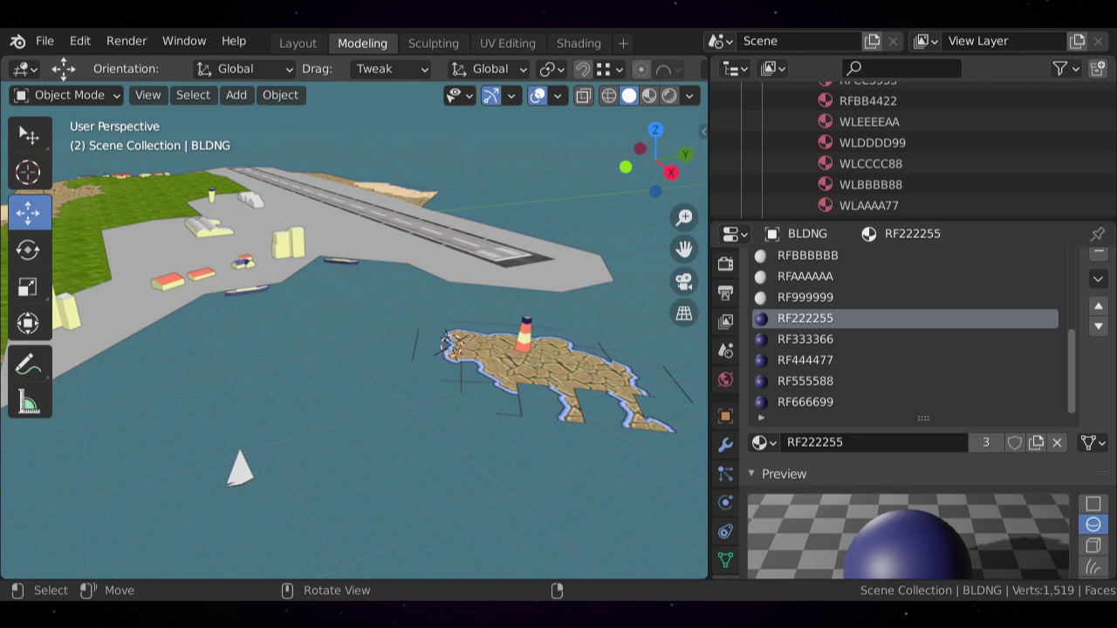
scroll(354, 332, "up", 2)
middle_click_drag(349, 332, 373, 306, "shift")
scroll(354, 332, "down", 3)
scroll(353, 332, "down", 4)
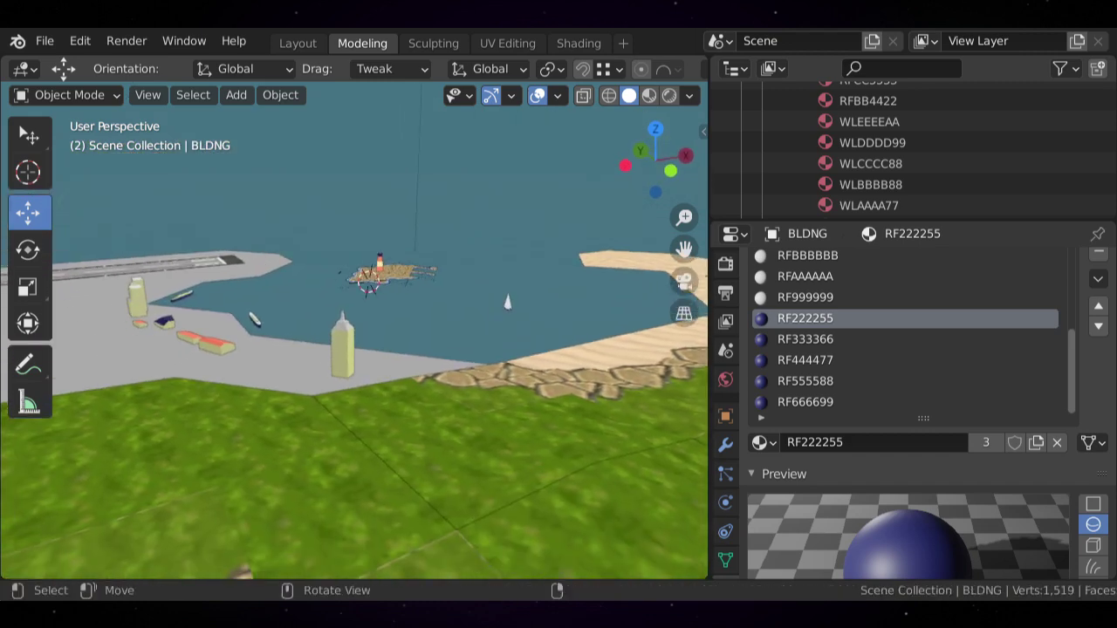
- Check which faces of the stepped harbour tower are connected using Select Linked, adjusting the Normal delimiter, and clear the selection
middle_click_drag(315, 332, 480, 332)
scroll(353, 332, "up", 2)
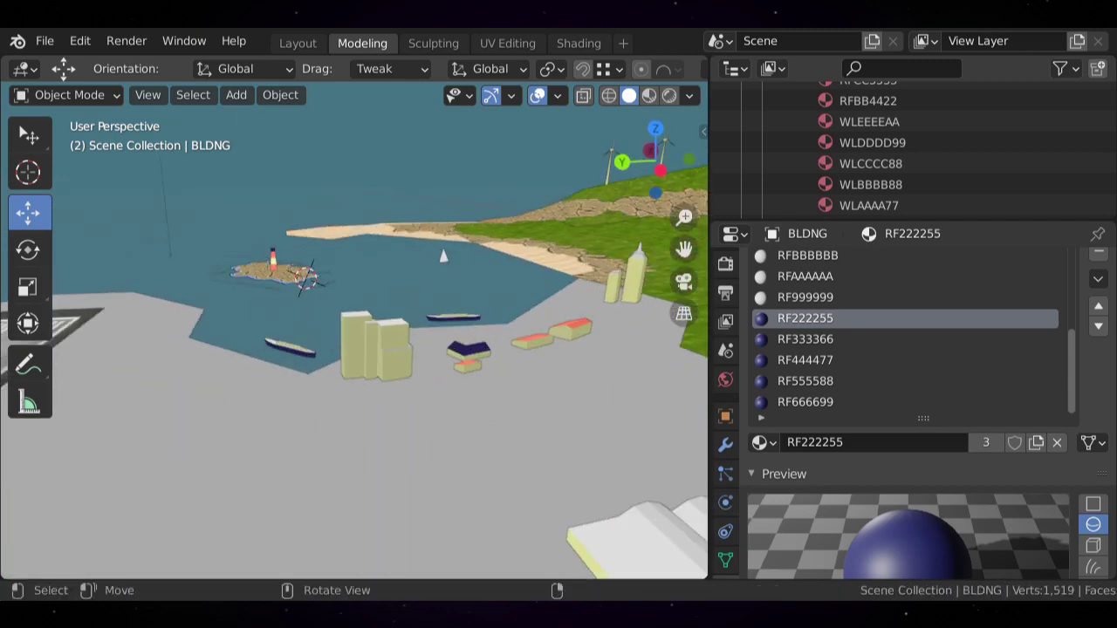
scroll(354, 332, "up", 2)
middle_click_drag(353, 331, 305, 358)
scroll(354, 331, "up", 3)
key("Tab")
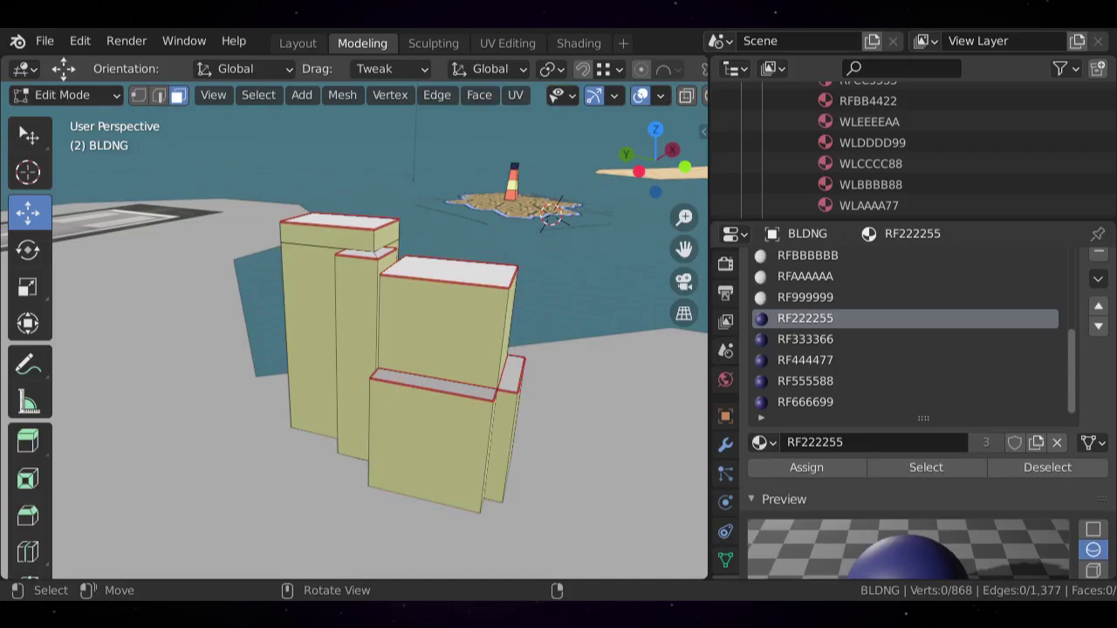
key("l")
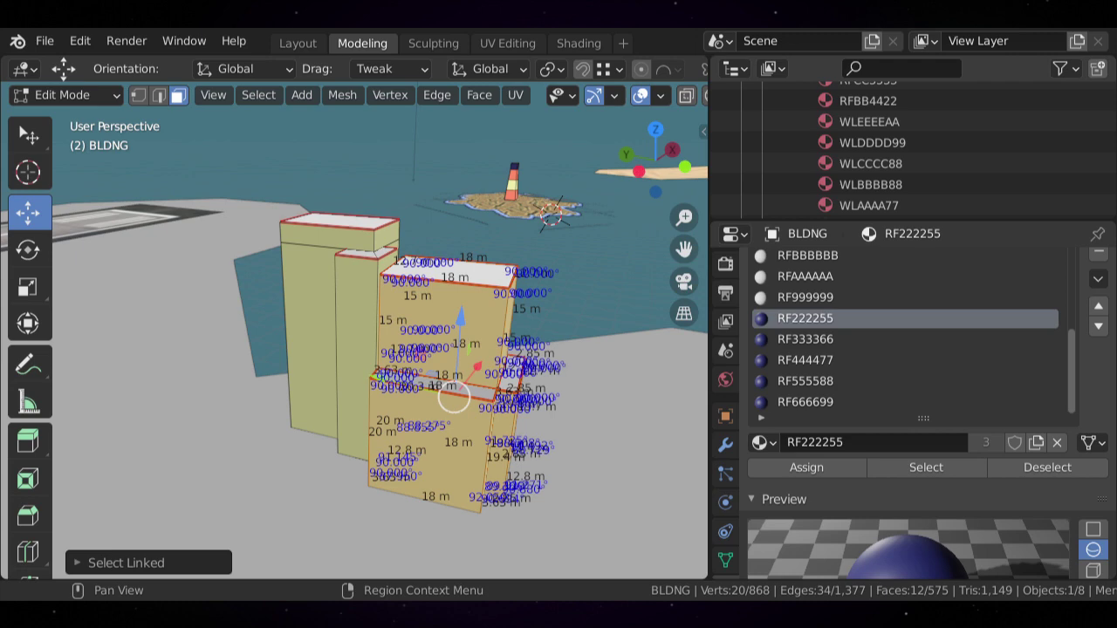
middle_click_drag(366, 340, 356, 349)
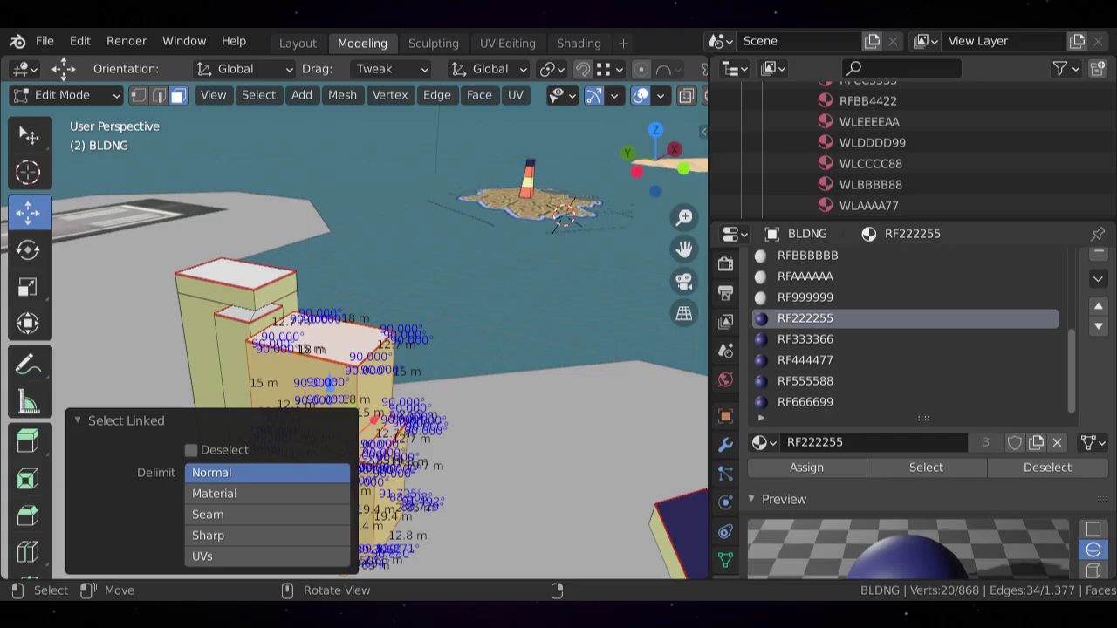
key("Return")
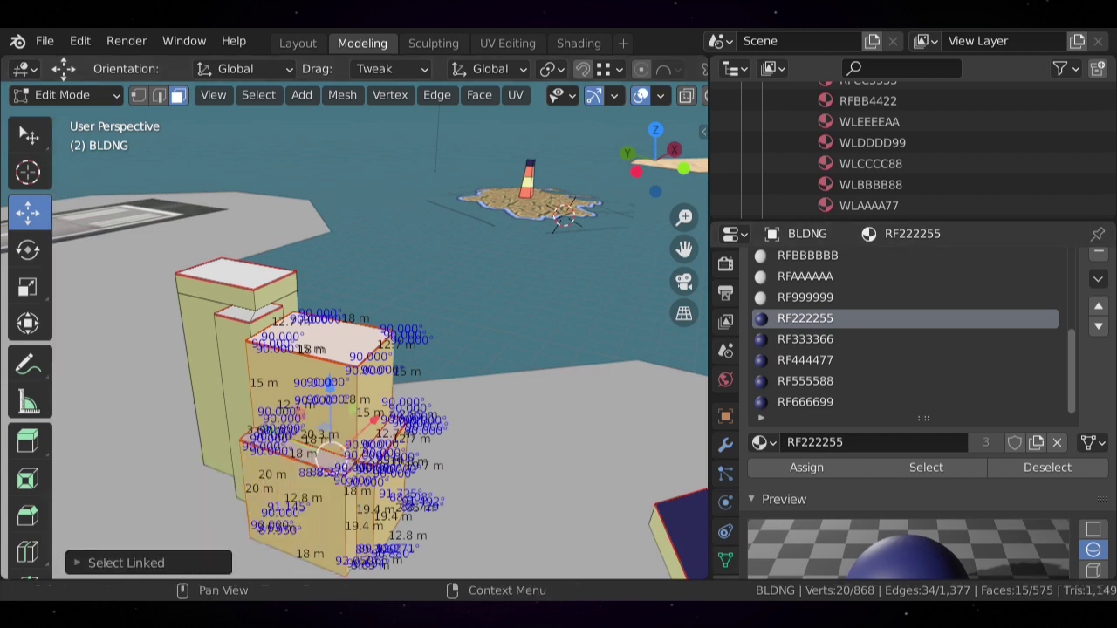
key("alt+a")
- Examine the tower cluster and the low buildings beside the harbour from several sides and from above
scroll(354, 331, "down", 4)
middle_click_drag(392, 349, 170, 397)
middle_click_drag(349, 340, 270, 370)
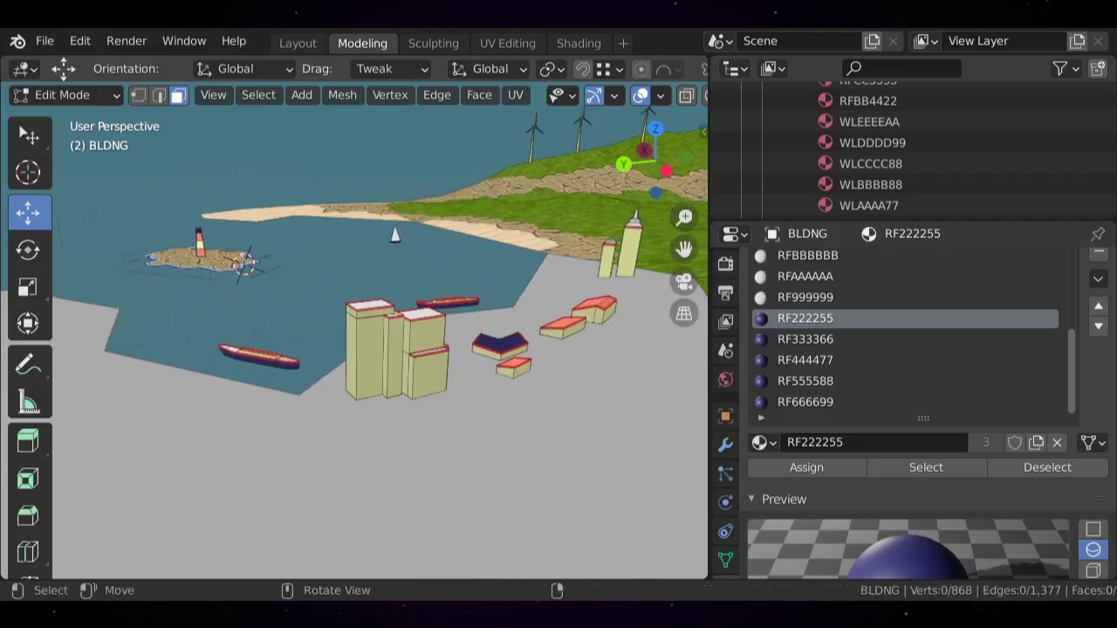
scroll(354, 332, "up", 5)
middle_click_drag(419, 323, 327, 345)
middle_click_drag(261, 366, 454, 270, "shift")
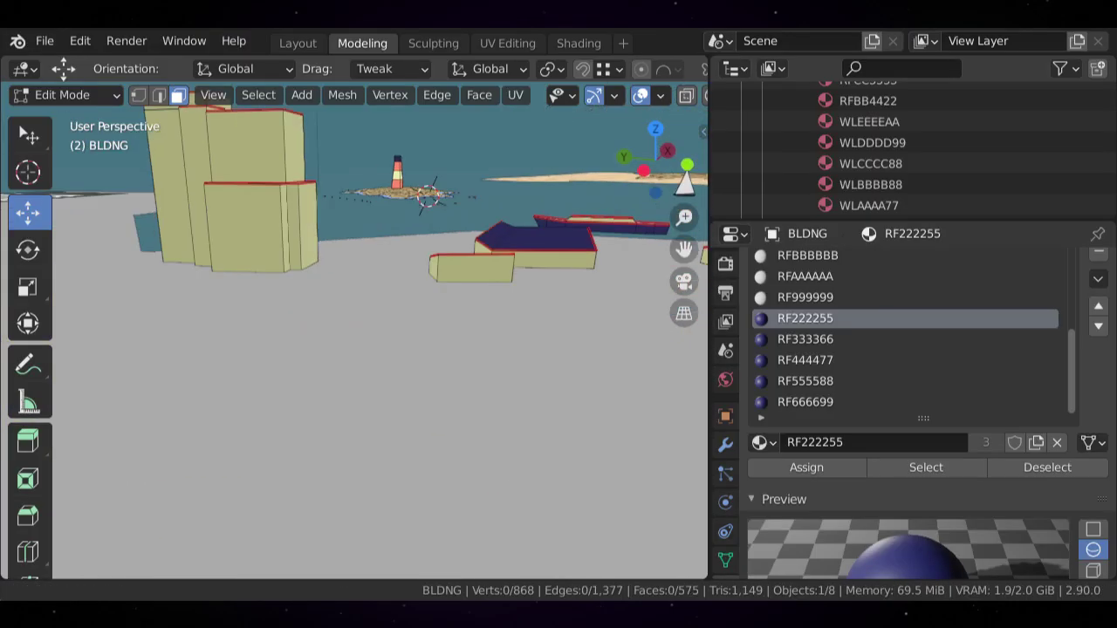
scroll(355, 332, "down", 4)
middle_click_drag(332, 332, 471, 332, "shift")
middle_click_drag(393, 323, 323, 371)
scroll(354, 332, "up", 1)
middle_click_drag(349, 332, 408, 336)
scroll(354, 332, "down", 1)
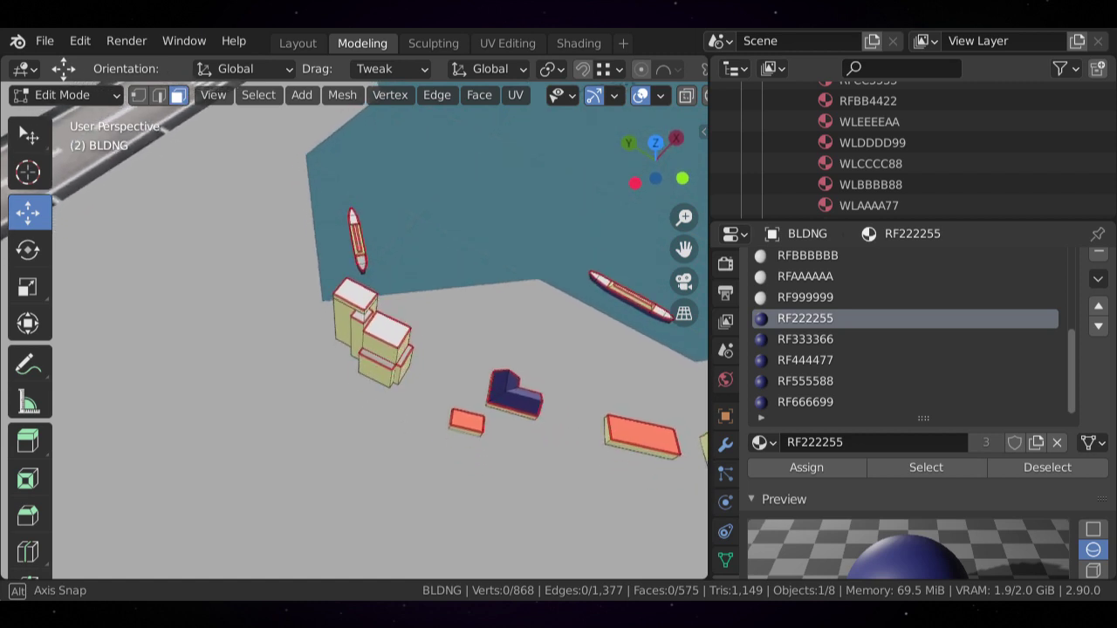
- Delete the roof and wall faces of the 18 m wide low annex projecting from the stepped harbour tower
scroll(354, 329, "up", 8)
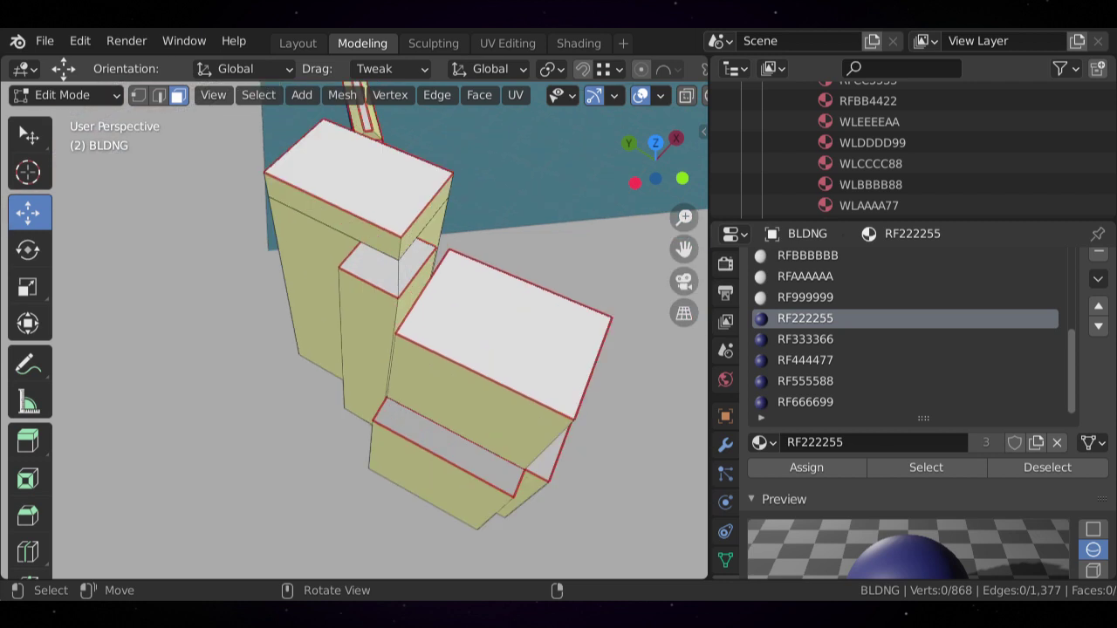
middle_click_drag(409, 336, 386, 300)
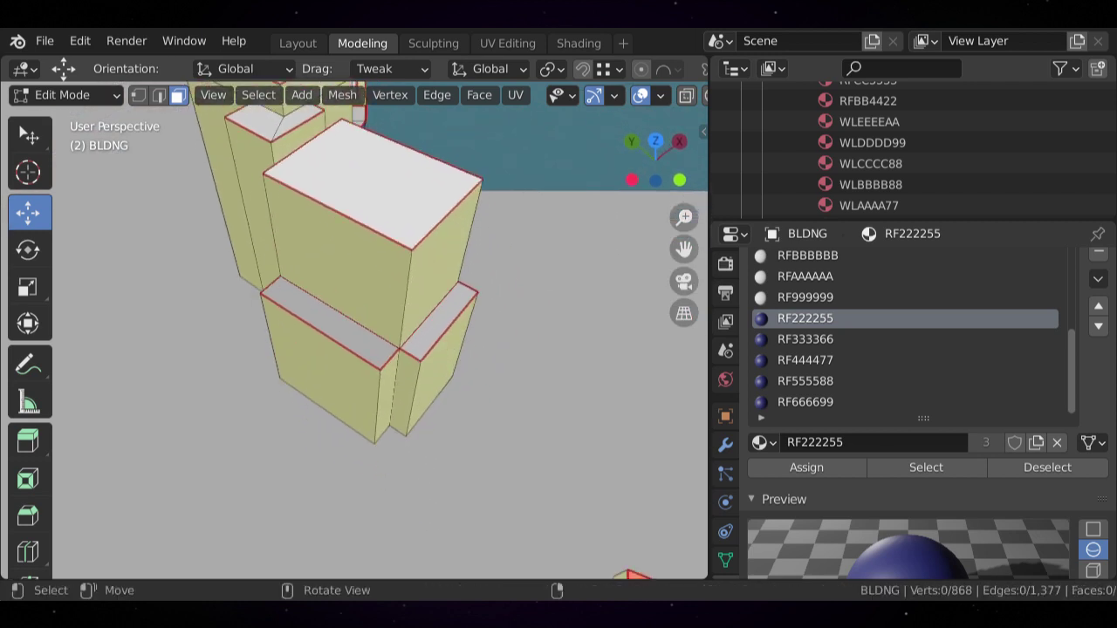
left_click(330, 367, "alt")
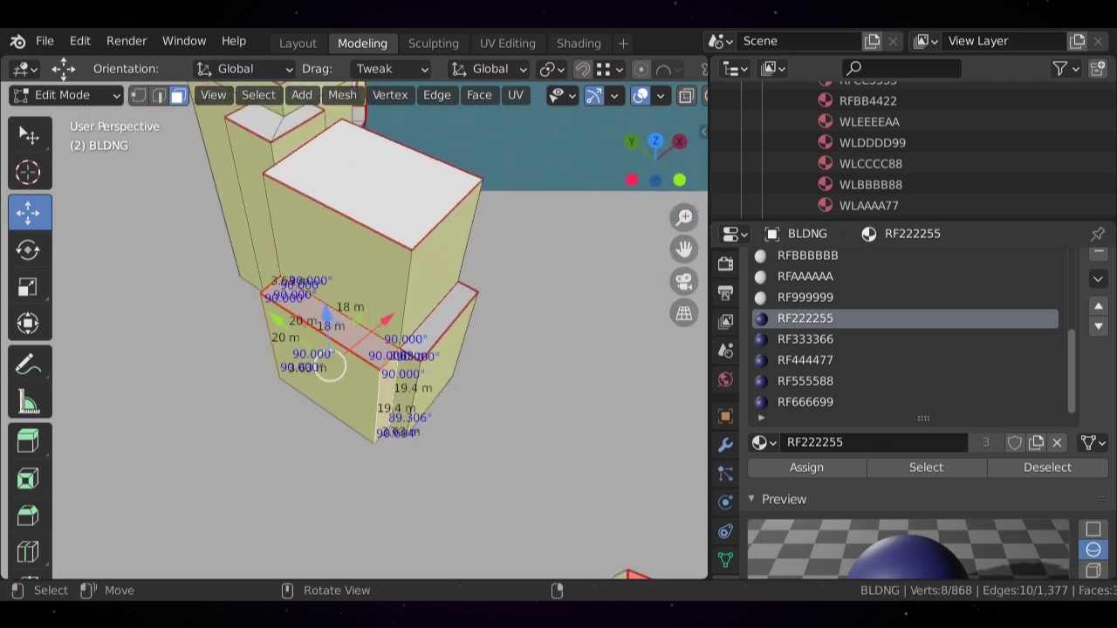
key("x")
left_click(289, 379)
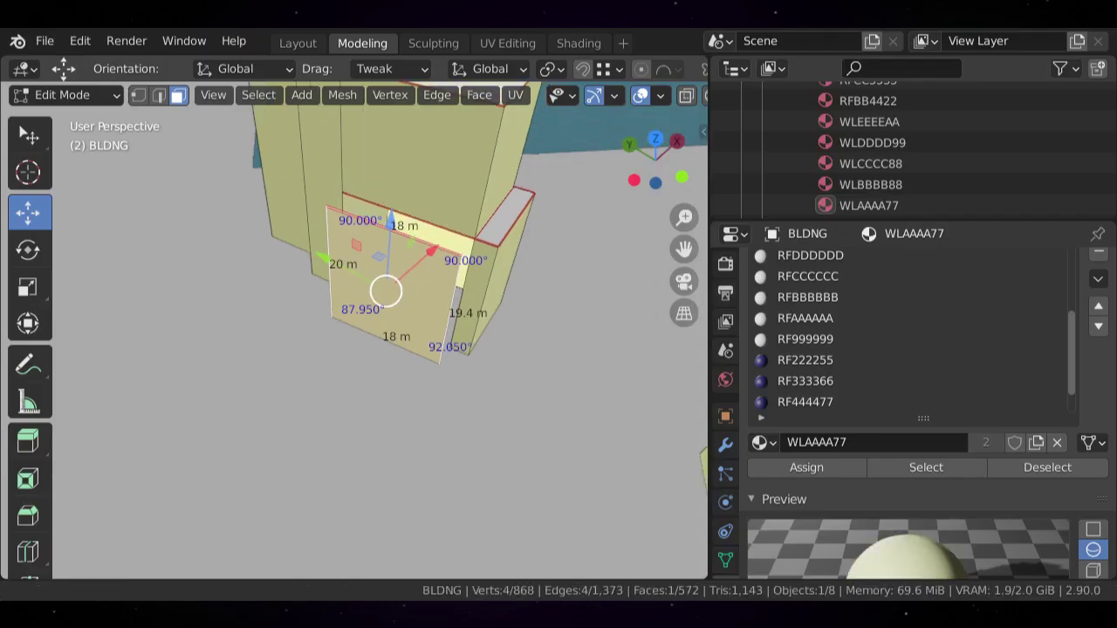
middle_click_drag(386, 291, 366, 324, "shift")
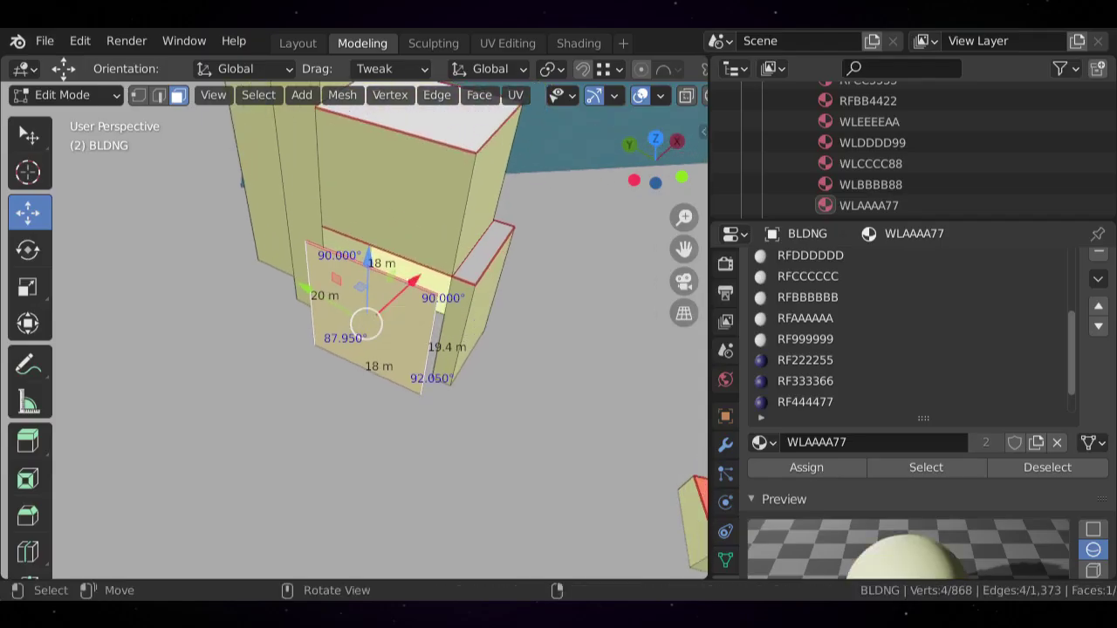
left_click_drag(367, 324, 380, 306, "ctrl")
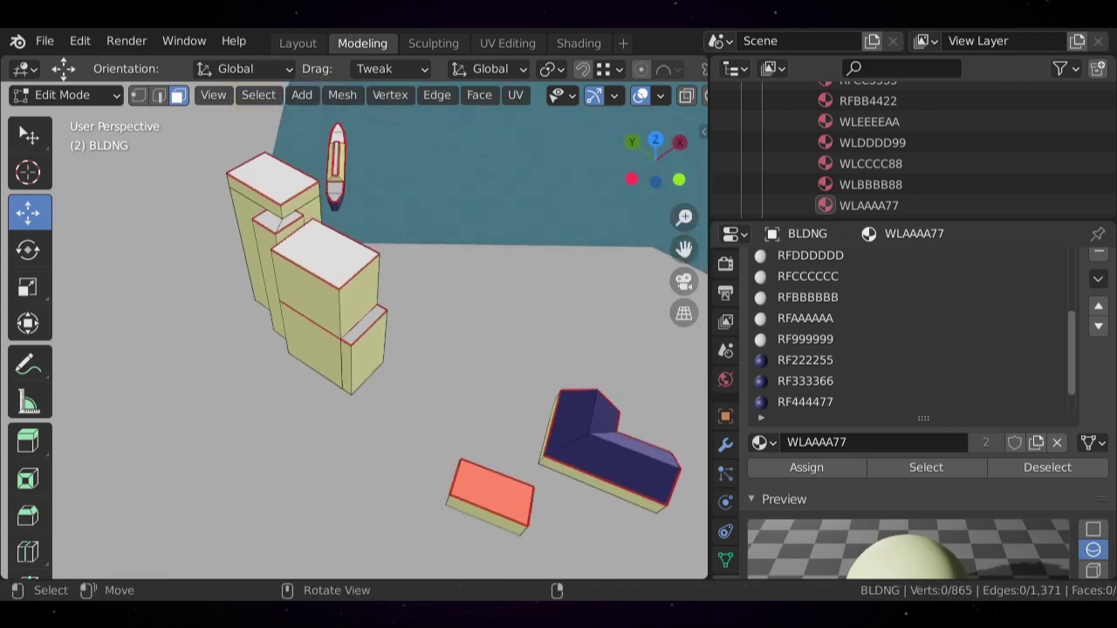
- Check the remaining low annex's end wall and the stepped tower's roof in top view
left_click(368, 352)
key("KP_7")
middle_click_drag(369, 353, 532, 191, "shift")
scroll(436, 171, "up", 4)
scroll(533, 191, "up", 3)
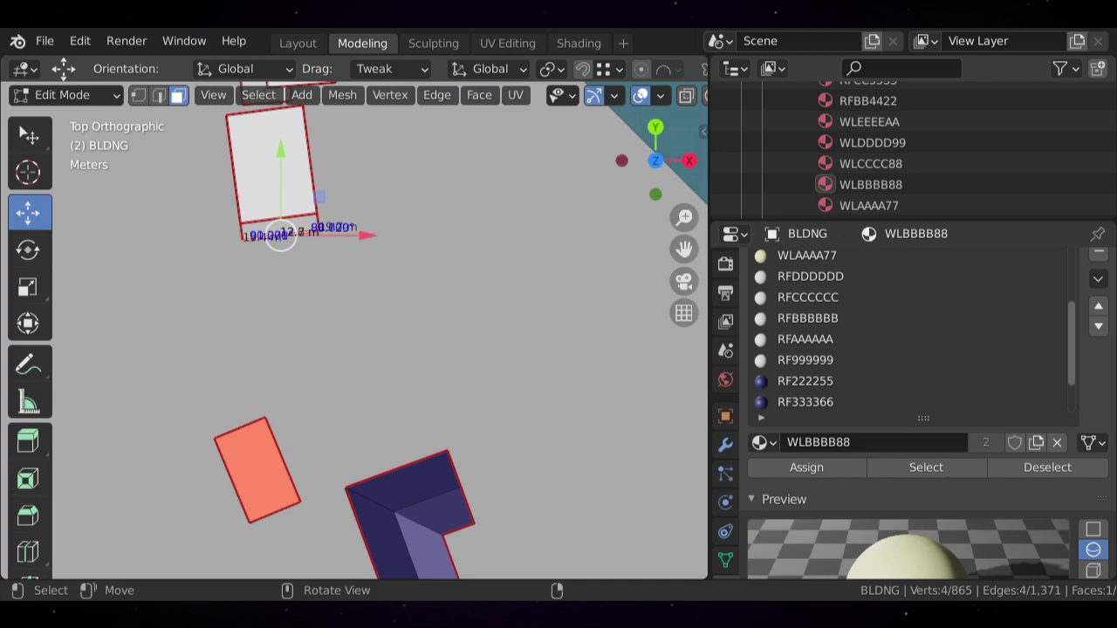
left_click(274, 170)
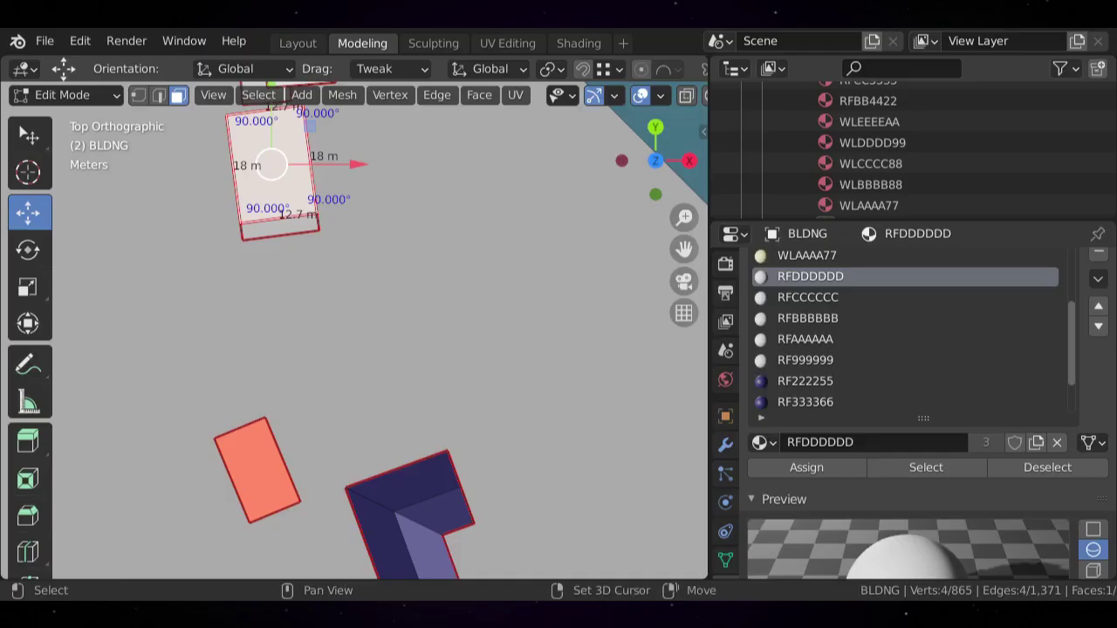
key("shift+KP_7")
key("alt+a")
- Examine the stepped tower's long wall and its dividing edges from the side and from above
middle_click_drag(349, 349, 348, 254, "shift")
middle_click_drag(415, 342, 186, 344)
scroll(353, 330, "up", 2)
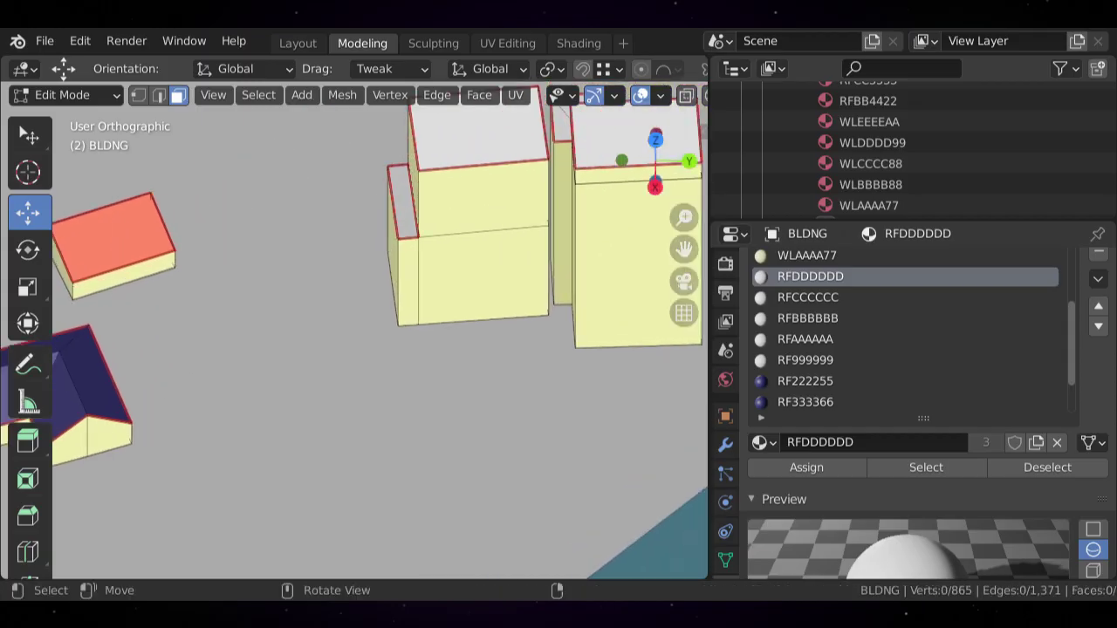
middle_click_drag(354, 330, 263, 435, "shift")
scroll(353, 329, "up", 1)
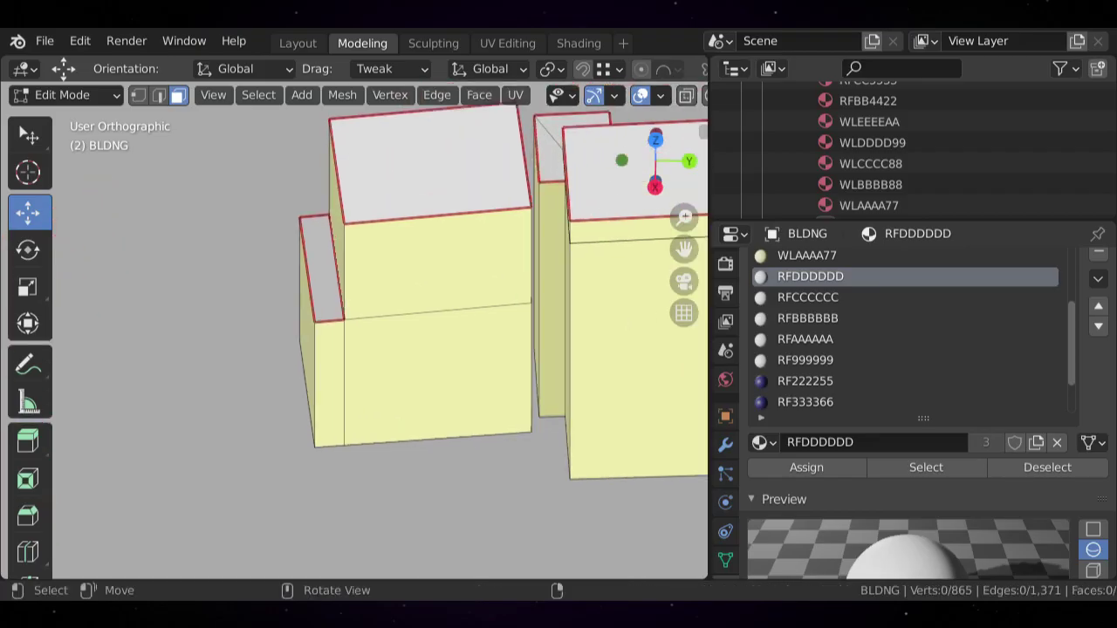
left_click(437, 264)
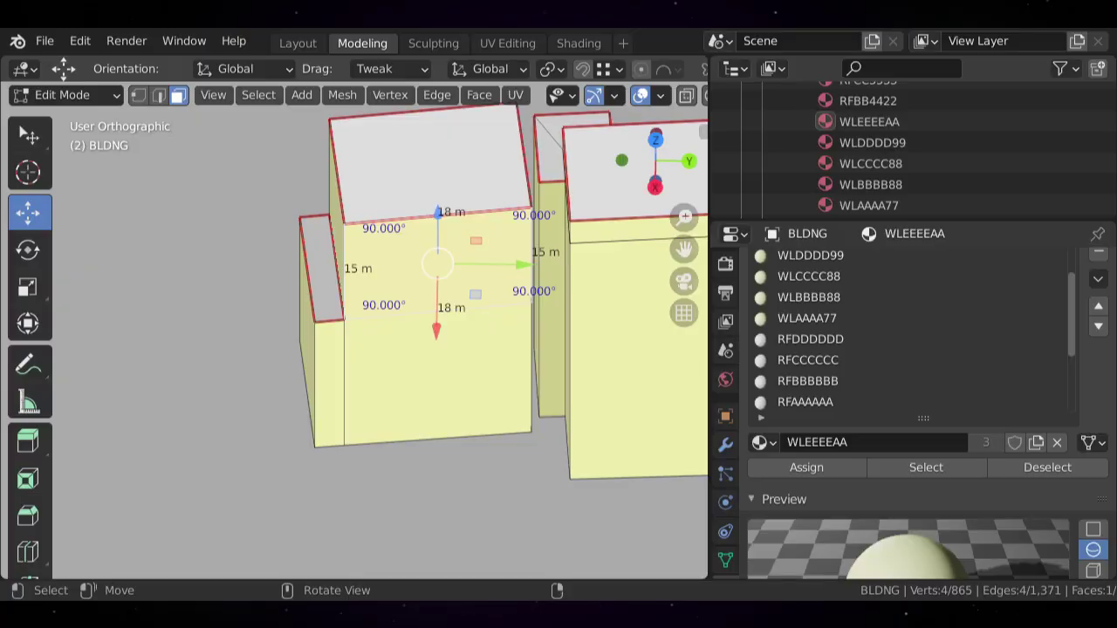
key("2")
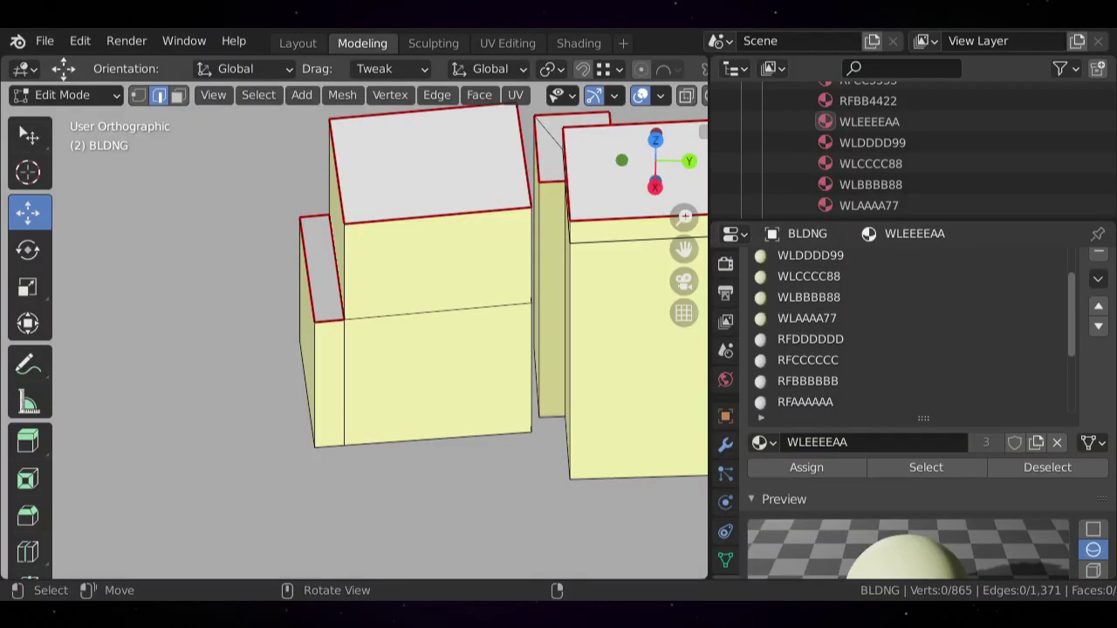
key("KP_7")
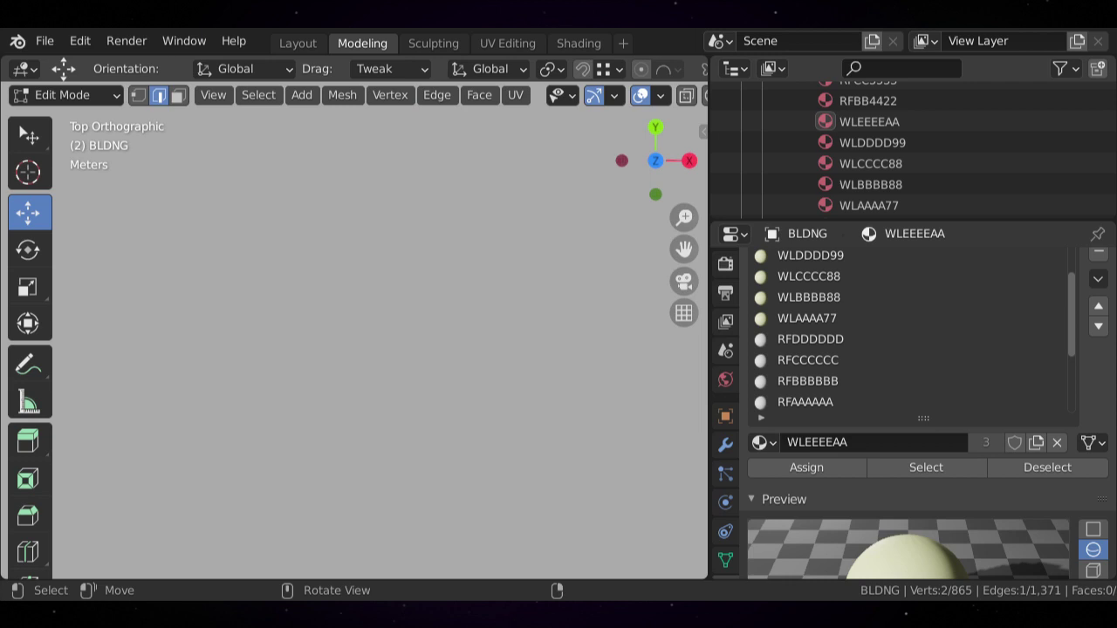
scroll(355, 330, "down", 5)
scroll(416, 319, "up", 3)
middle_click_drag(564, 331, 400, 292, "shift")
key("alt+a")
middle_click_drag(399, 292, 432, 567)
scroll(432, 567, "up", 2)
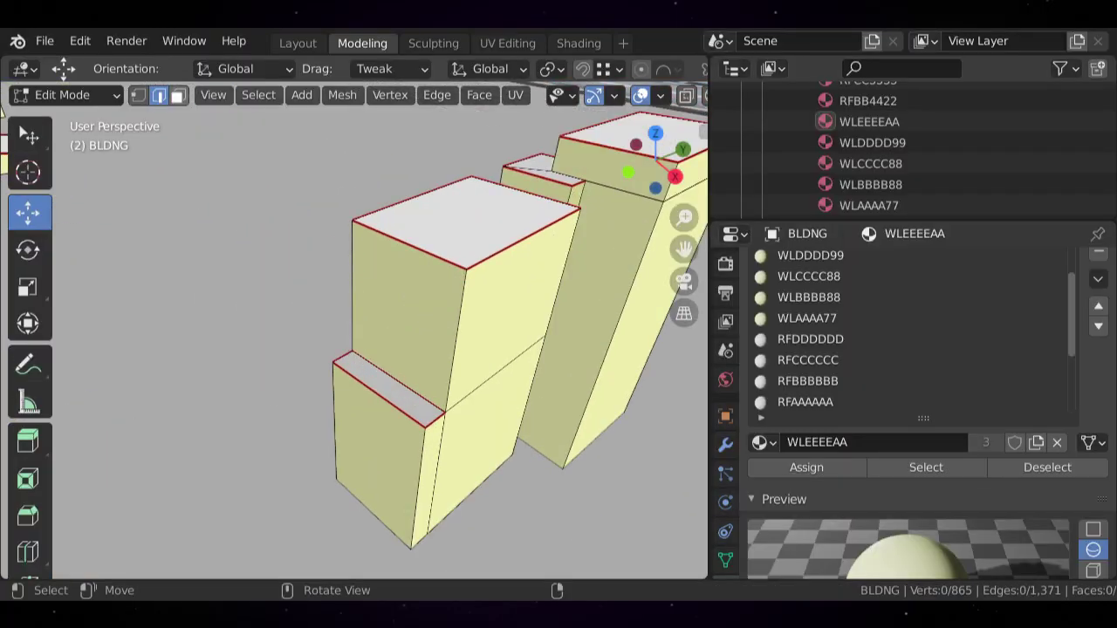
- Try to edge-slide the upper end wall above the remaining low annex of the stepped tower
key("3")
left_click(402, 318)
key("g")
key("g")
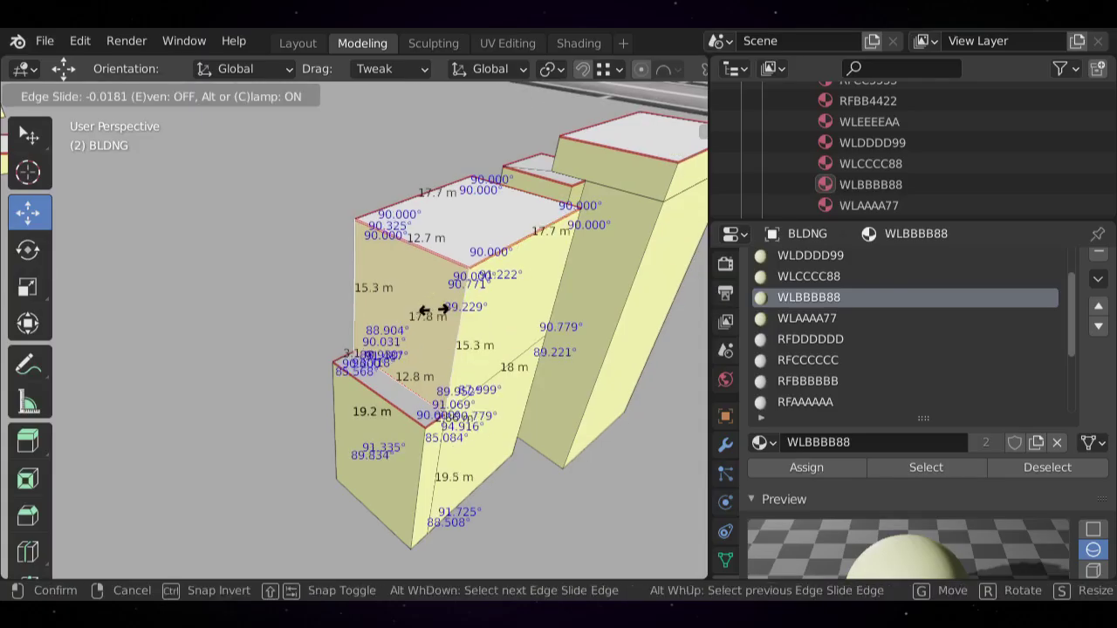
right_click(440, 302)
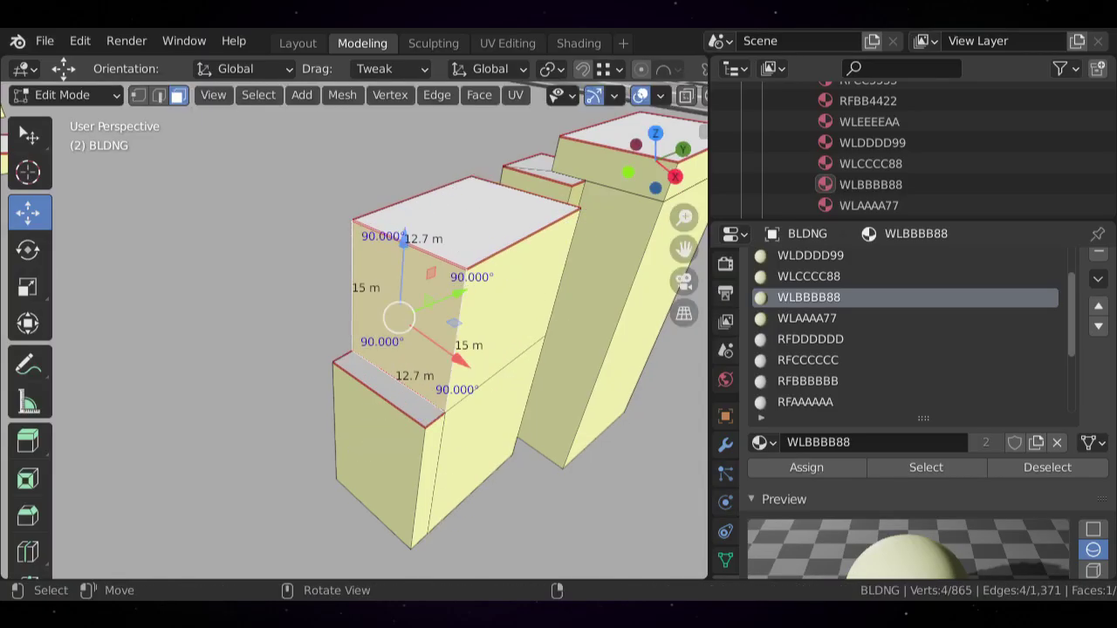
middle_click_drag(440, 302, 384, 295)
key("alt+a")
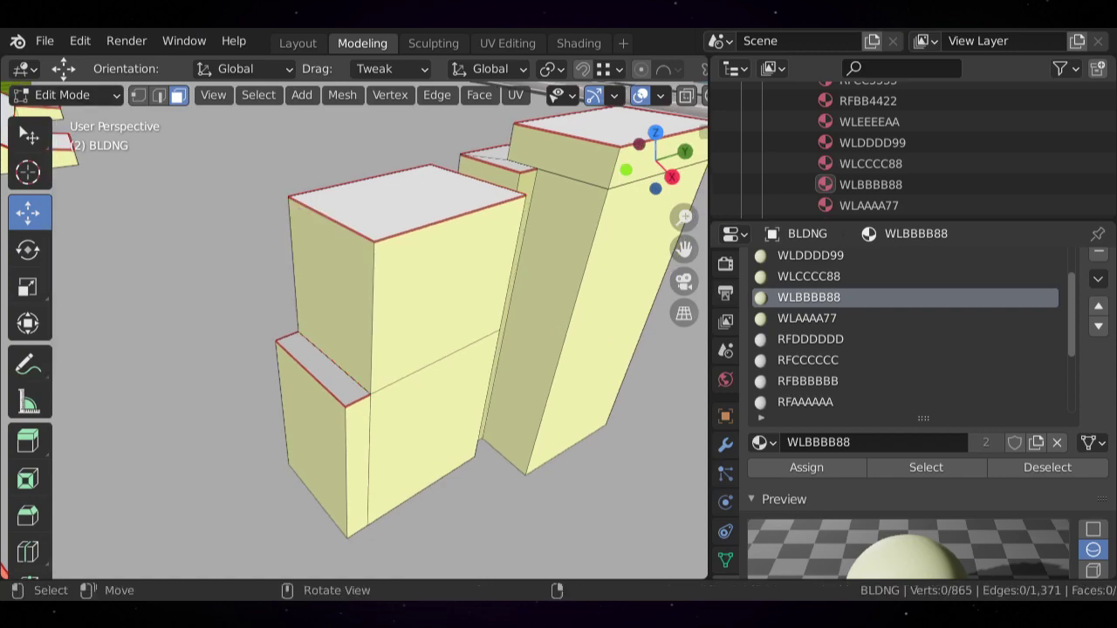
- Select the upper end wall above the low annex and set the transform orientation to Normal
left_click(332, 295)
middle_click_drag(349, 349, 410, 384, "shift")
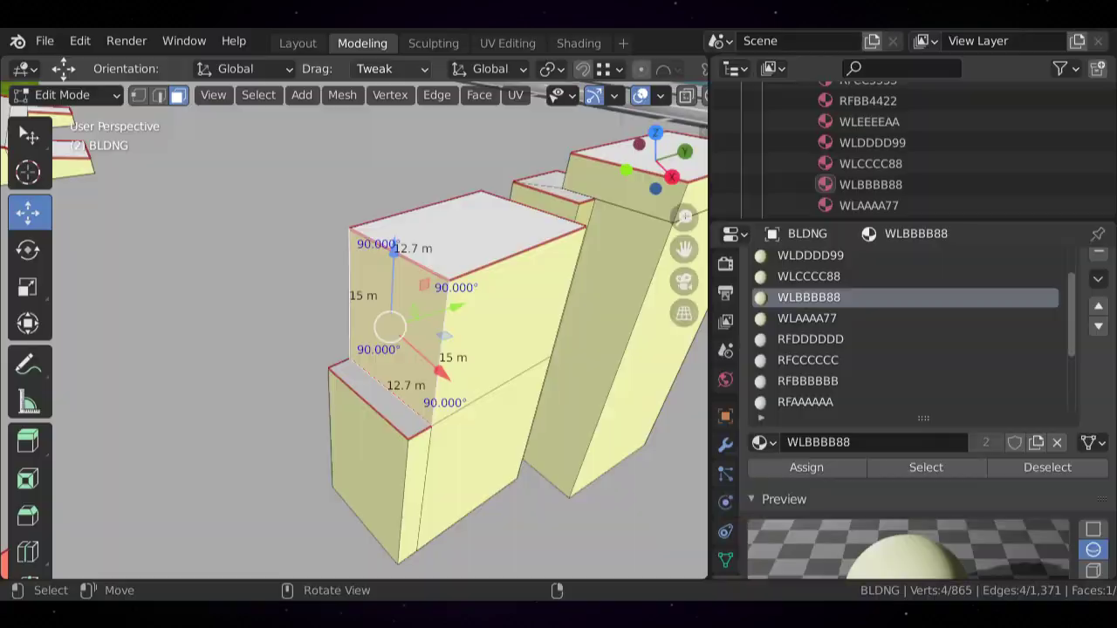
left_click(490, 68)
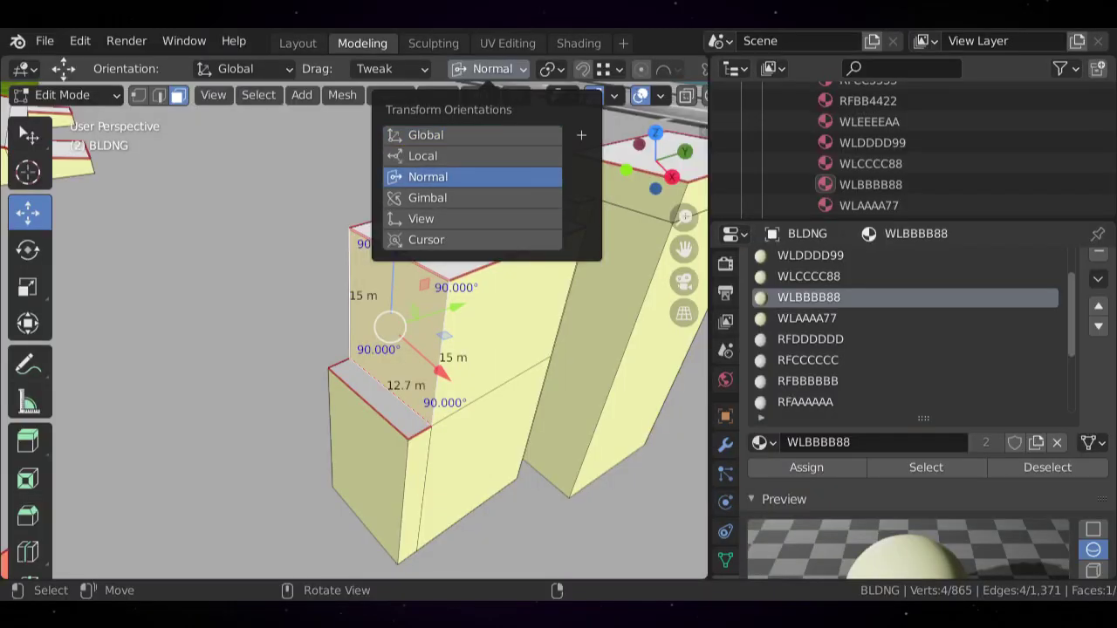
left_click(428, 176)
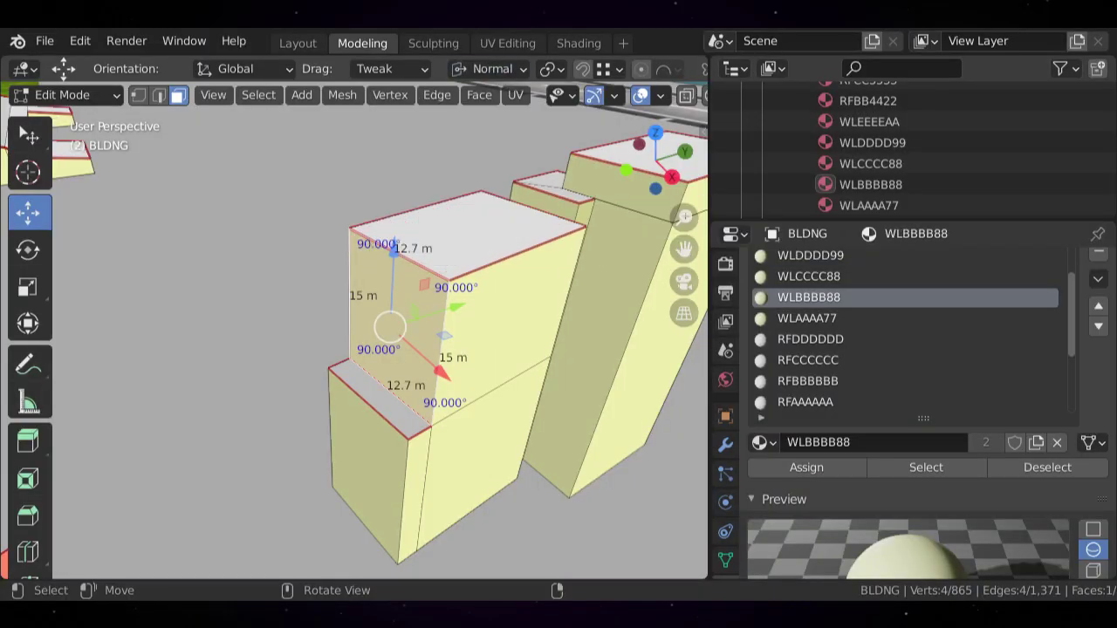
- Move the upper end wall above the low annex about 8 m inward along its normal to widen the annex roof
key("g")
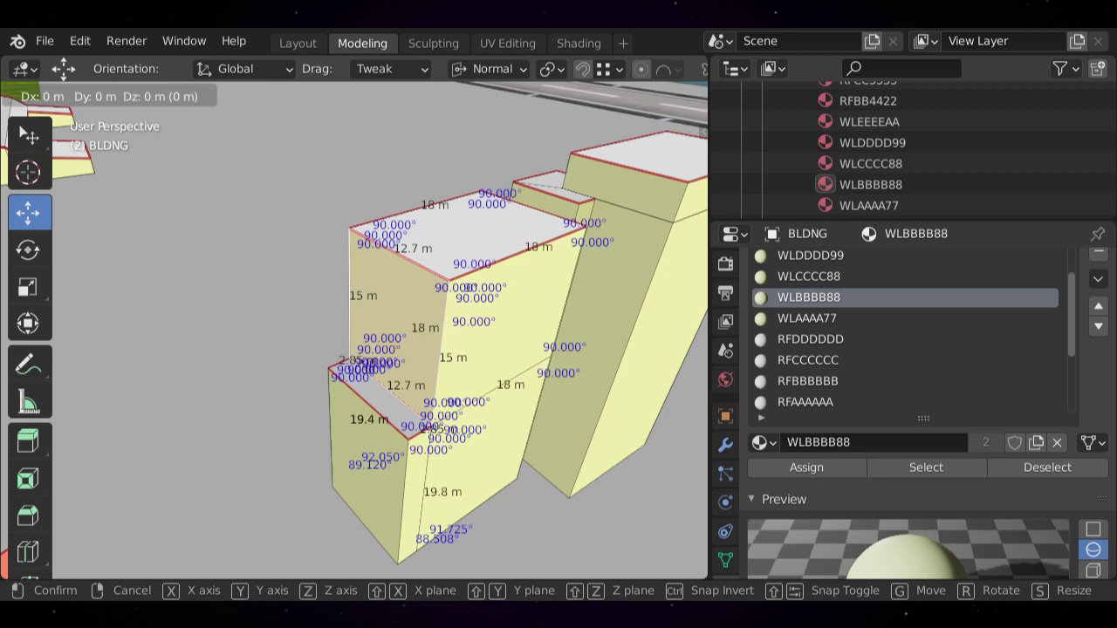
key("z")
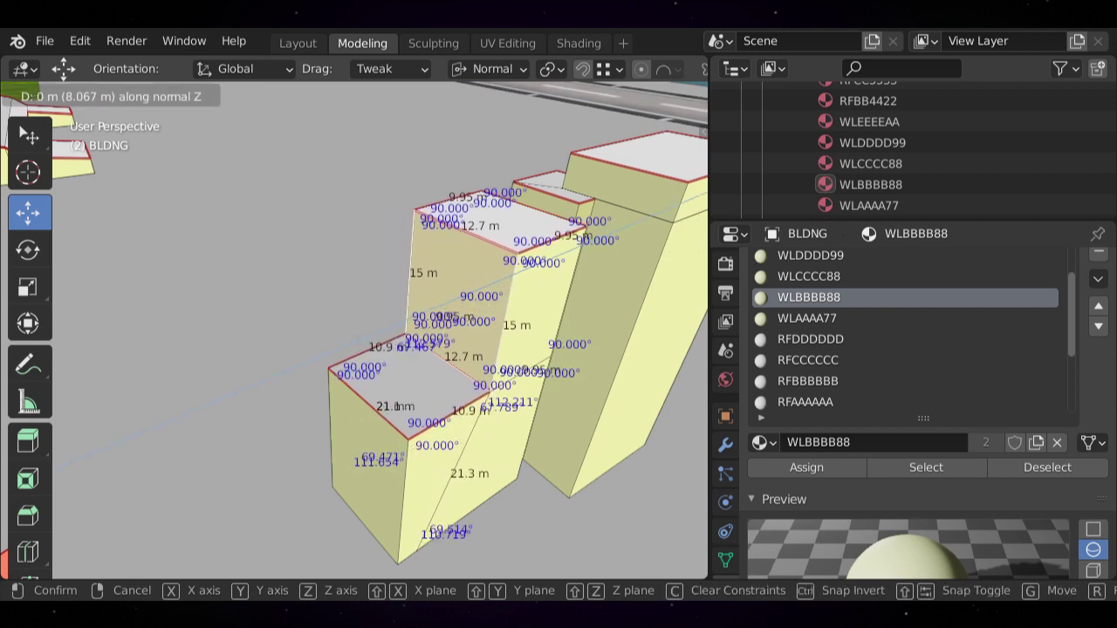
key("Return")
key("alt+a")
- Select the base vertex of the slanted dividing edge on the stepped tower's long side wall
middle_click_drag(419, 349, 300, 253)
left_click(291, 219, "shift")
scroll(297, 232, "up", 2)
scroll(300, 253, "down", 2)
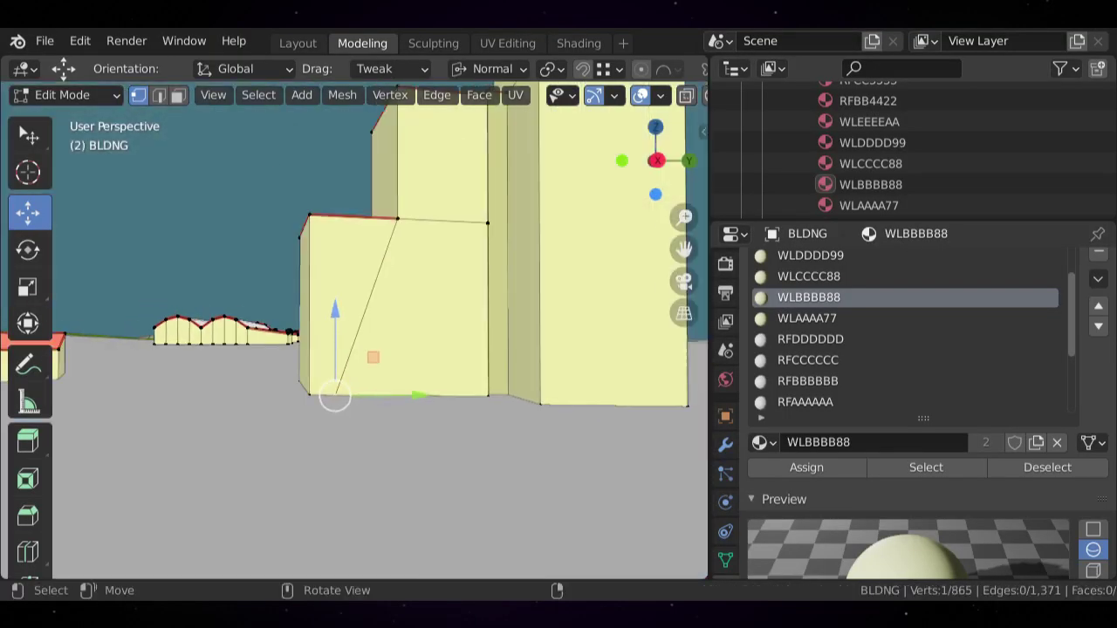
key("g")
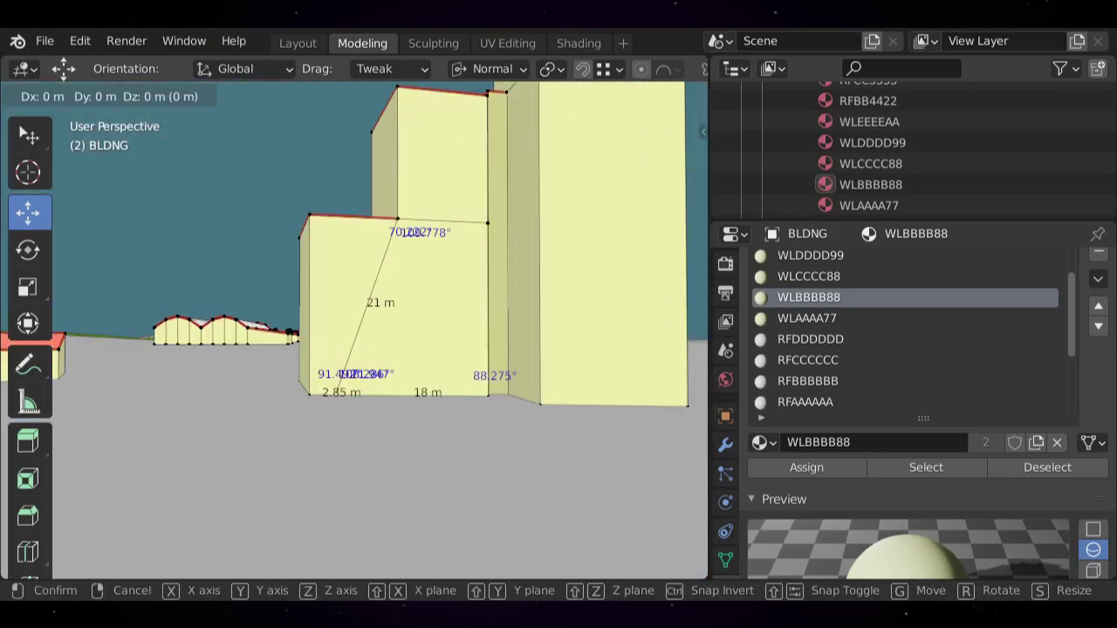
key("shift+z")
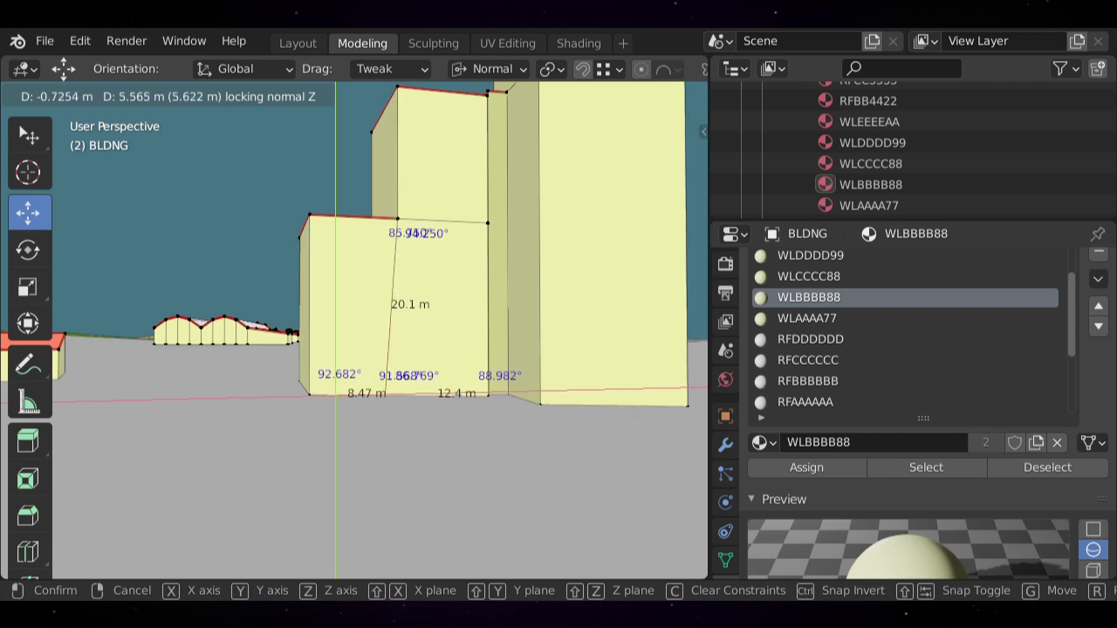
key("Escape")
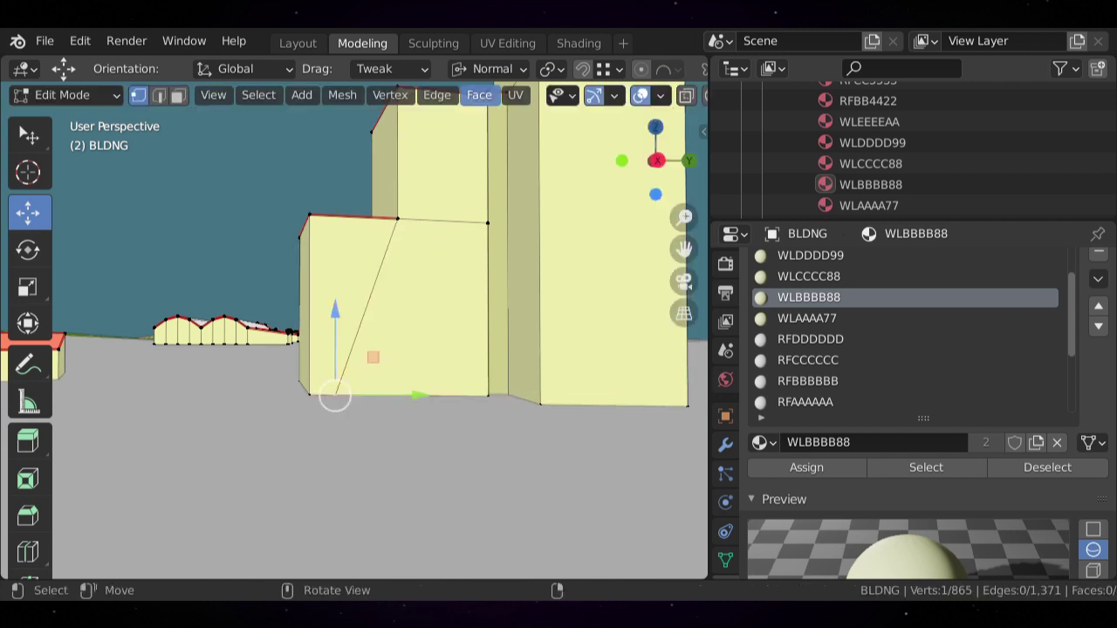
- Set the transform orientation to Global and move the selected base vertex horizontally until the dividing edge stands vertical
left_click(489, 68)
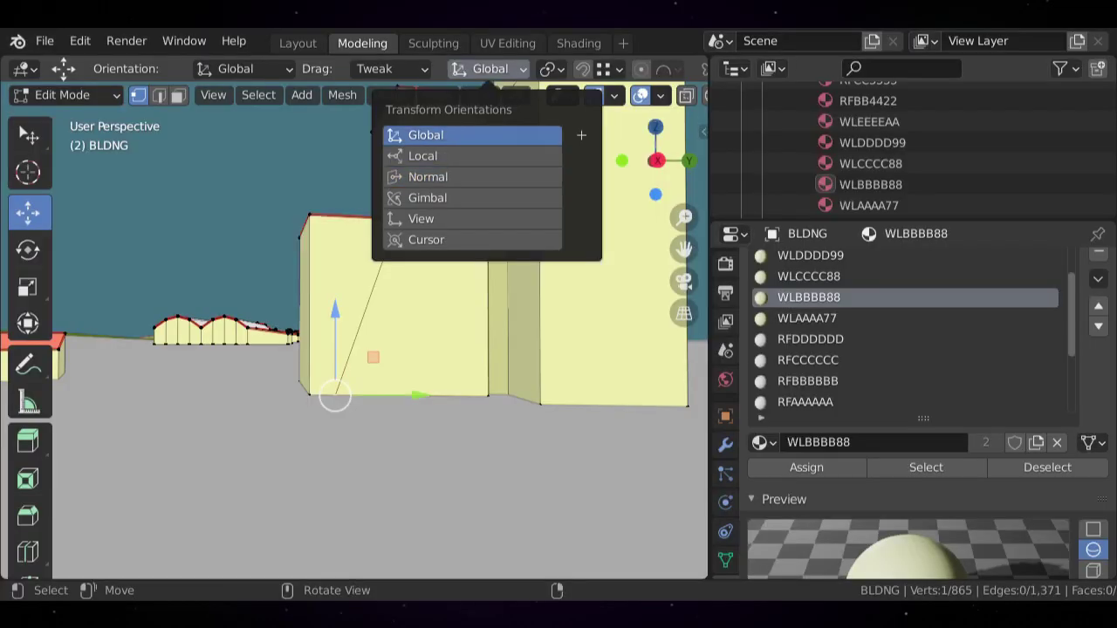
key("Escape")
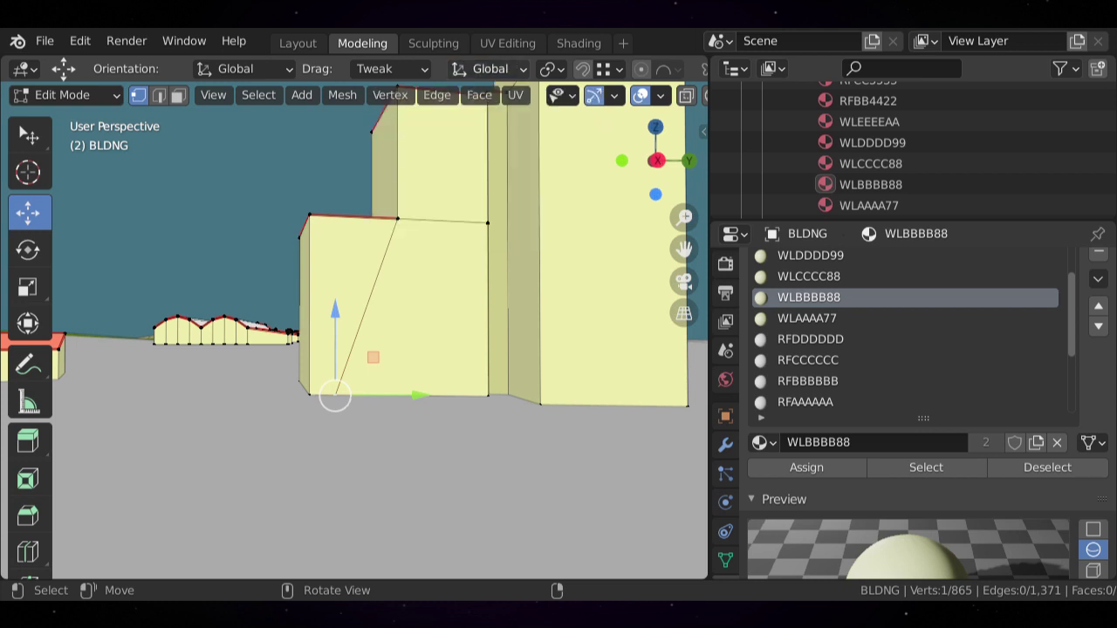
scroll(353, 330, "up", 2)
middle_click_drag(353, 330, 340, 354)
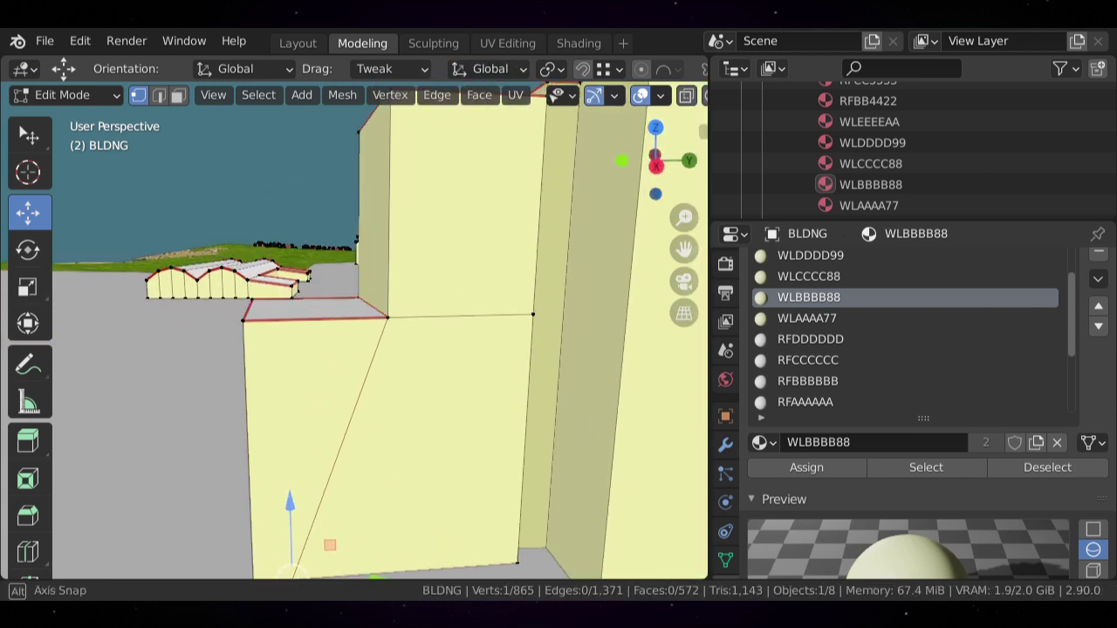
scroll(353, 330, "down", 2)
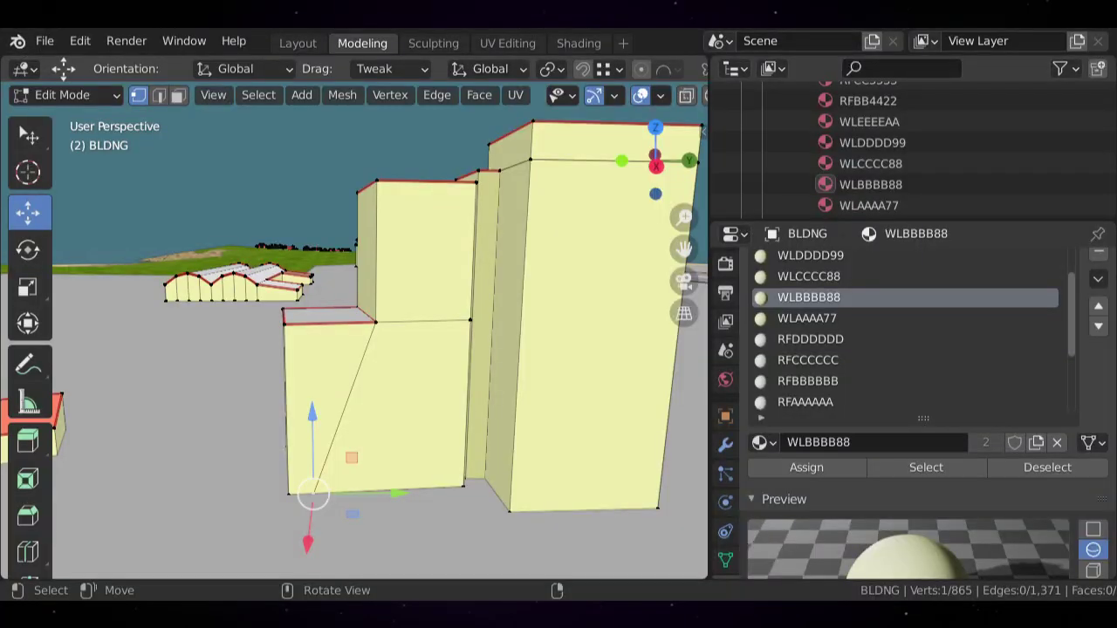
middle_click_drag(367, 349, 401, 340)
key("g")
key("shift+z")
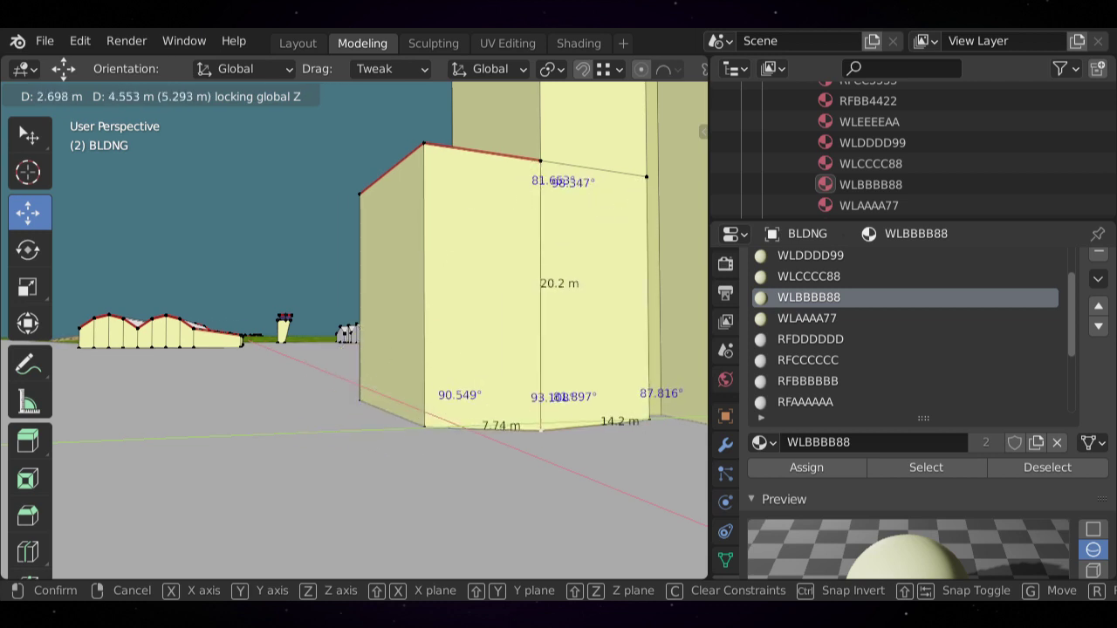
left_click(541, 422)
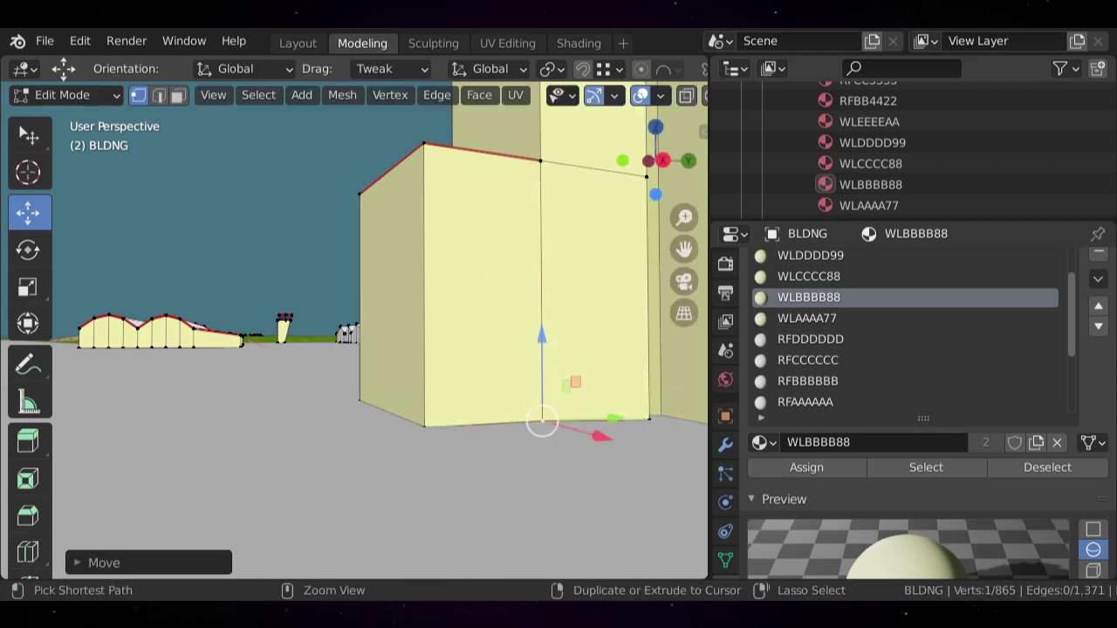
- Move the base vertex of the slanted dividing edge on the opposite long wall horizontally beneath its upper vertex
middle_click_drag(541, 422, 643, 452)
middle_click_drag(355, 330, 349, 354)
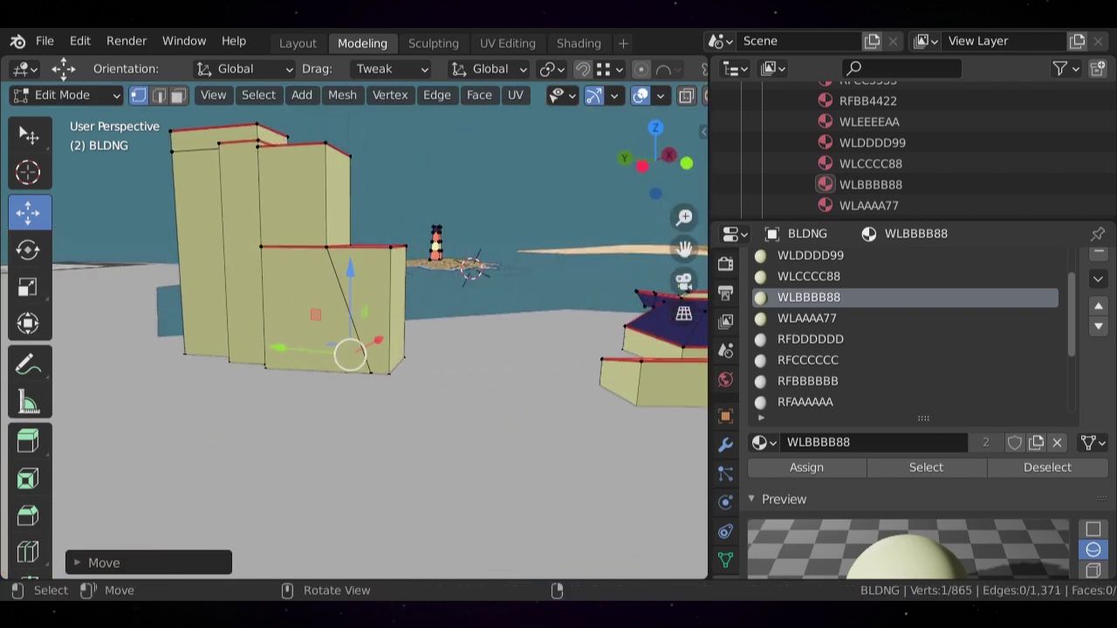
scroll(349, 358, "up", 2)
left_click(381, 401)
middle_click_drag(381, 400, 417, 427, "shift")
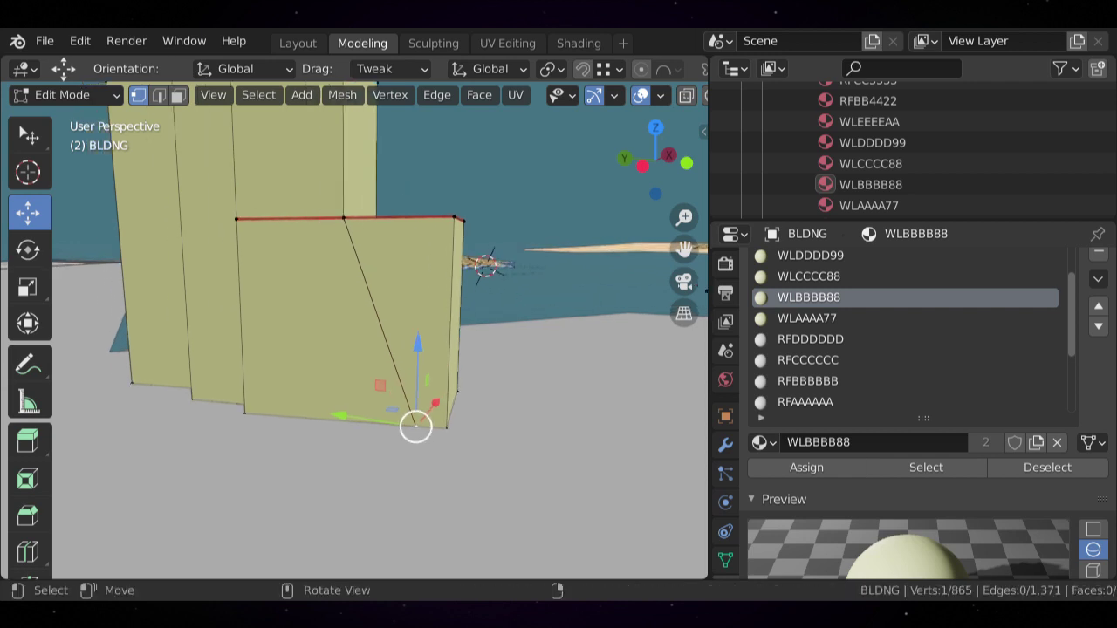
key("g")
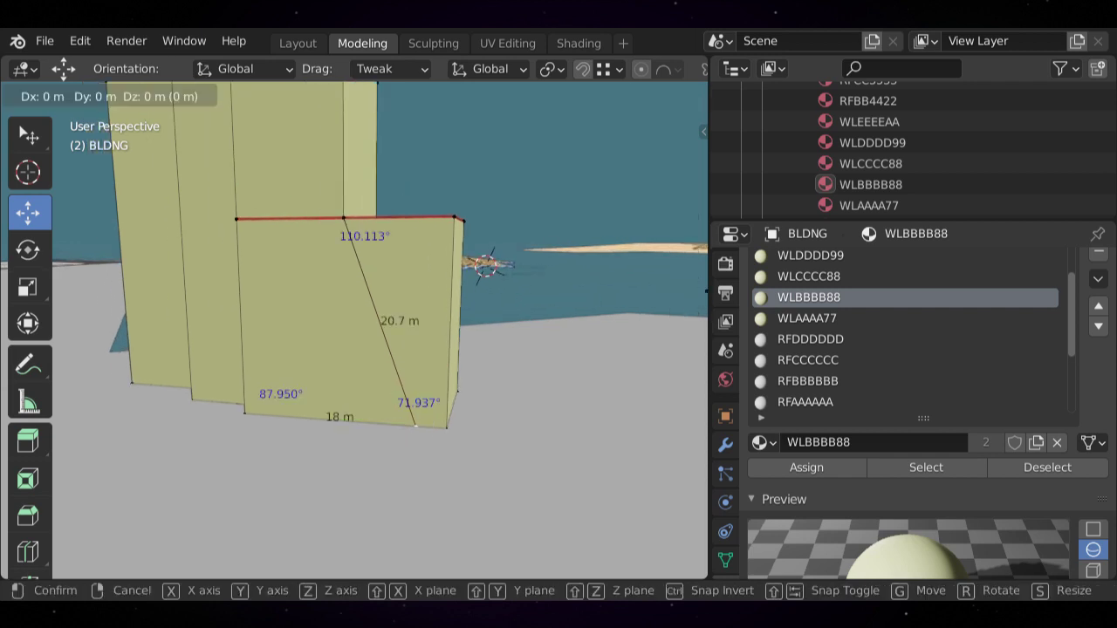
key("shift+z")
left_click(344, 419)
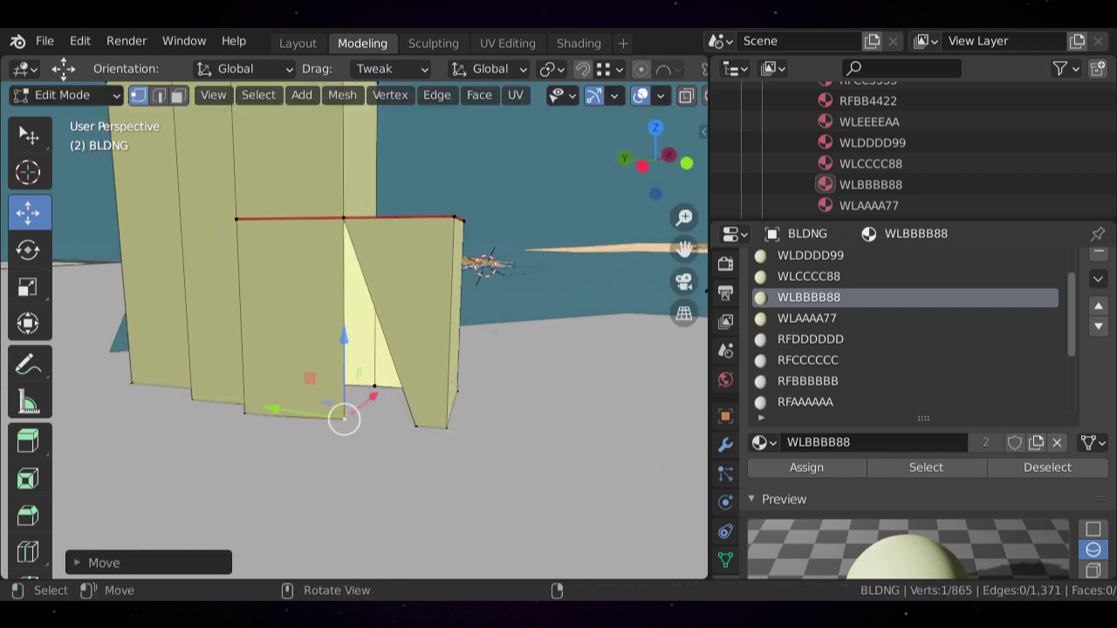
- Snap the leftover base vertex of the annex wall onto the moved vertex to close the gap in the wall
key("alt+a")
middle_click_drag(375, 410, 172, 460)
left_click(428, 419)
key("g")
left_click(355, 413, "ctrl")
key("alt+a")
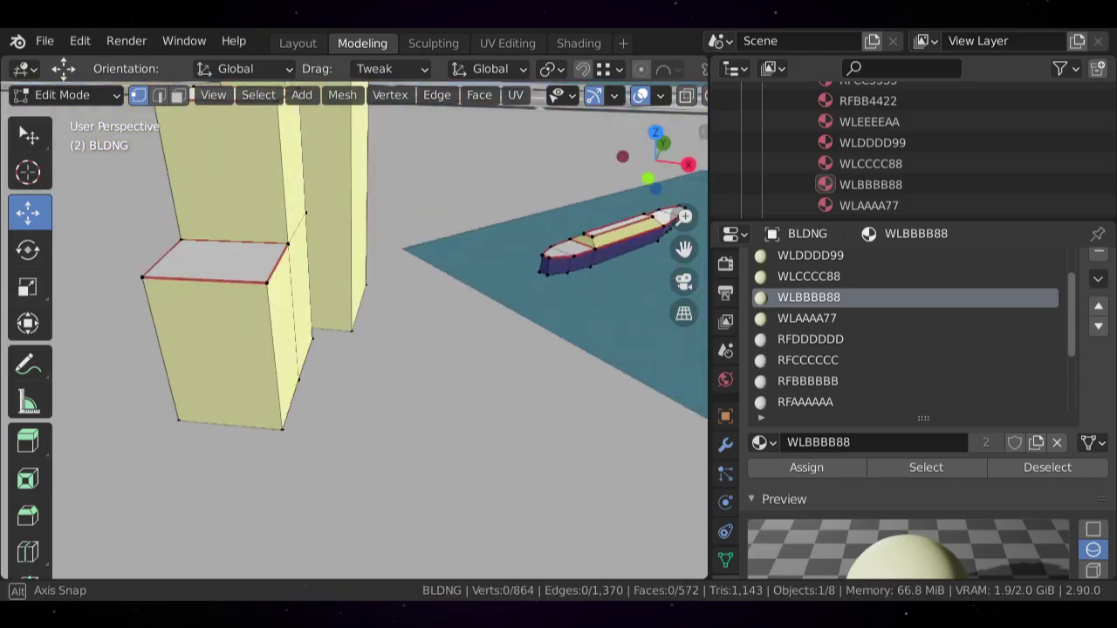
- Fine-tune the height of the dividing edges' base vertices on both long walls of the stepped tower
middle_click_drag(349, 349, 336, 344)
middle_click_drag(336, 345, 262, 392, "shift")
middle_click_drag(301, 318, 377, 321, "shift")
scroll(361, 376, "up", 3)
scroll(435, 311, "down", 1)
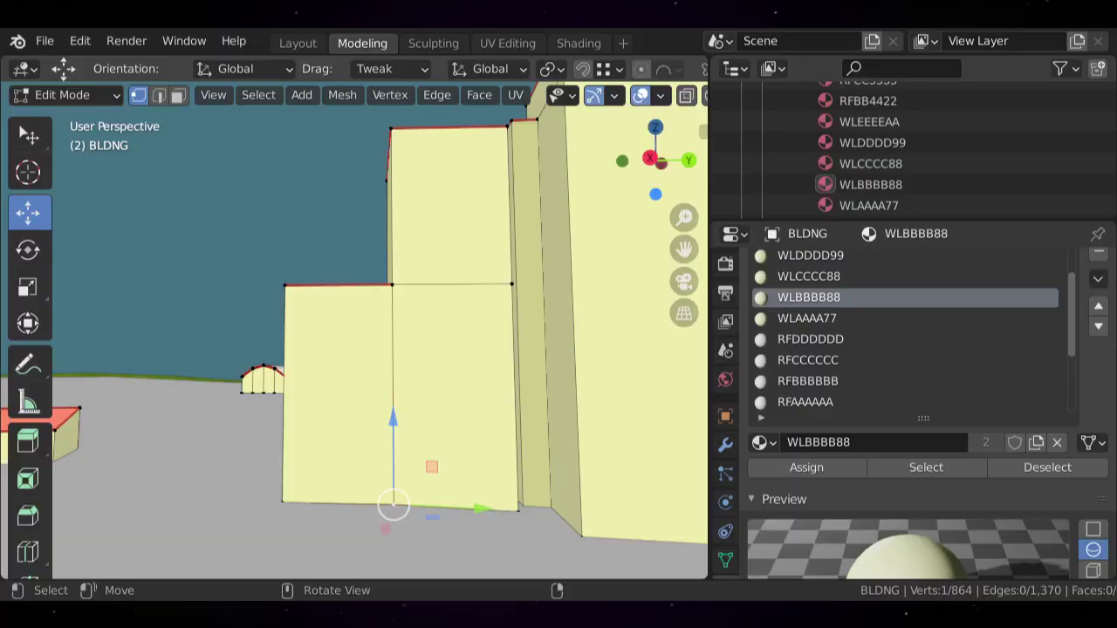
mouse_move(394, 420)
left_mouse_down()
mouse_move(394, 485)
mouse_move(394, 421)
left_mouse_up()
middle_click_drag(393, 420, 663, 418)
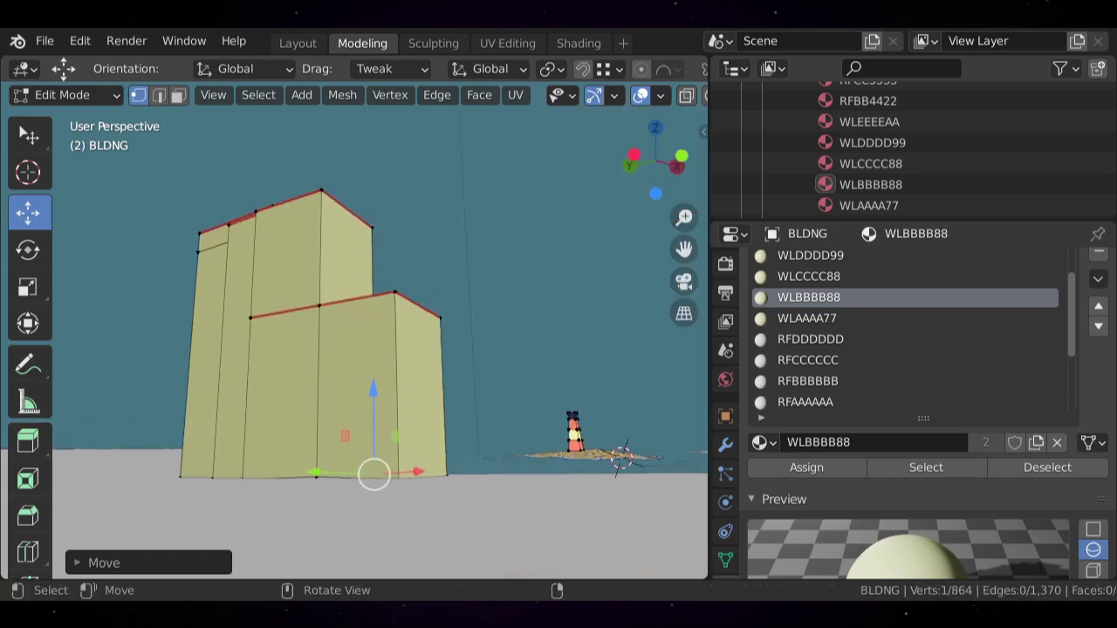
scroll(381, 340, "up", 1)
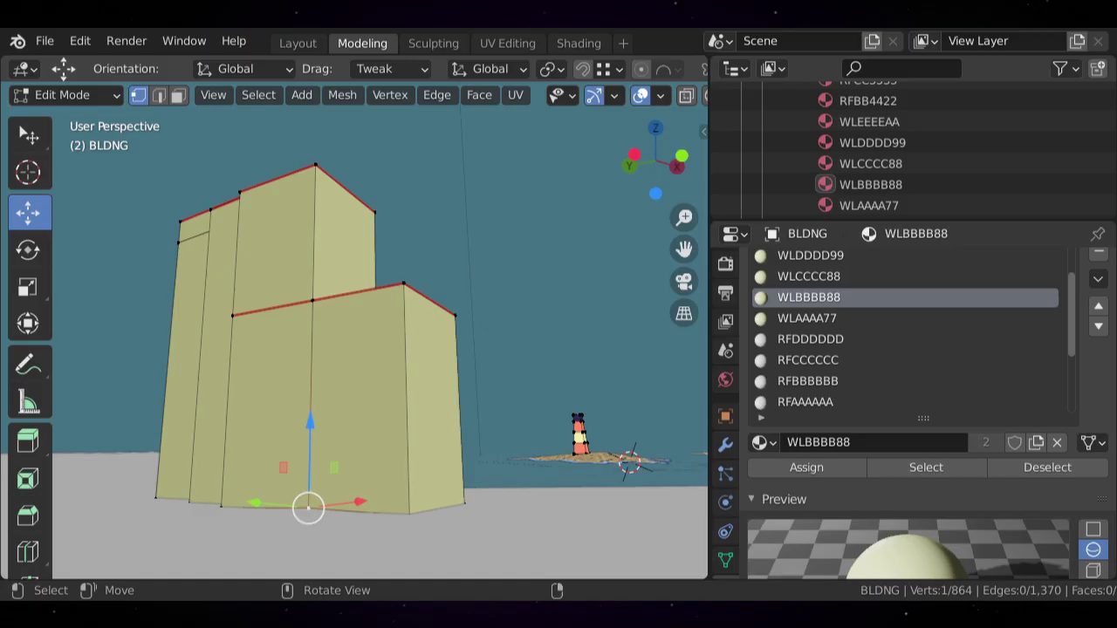
mouse_move(309, 422)
left_mouse_down()
mouse_move(310, 473)
mouse_move(310, 421)
left_mouse_up()
key("alt+a")
- Align the view squarely from above to the low annex's roof face and clear the selection
middle_click_drag(310, 421, 250, 461)
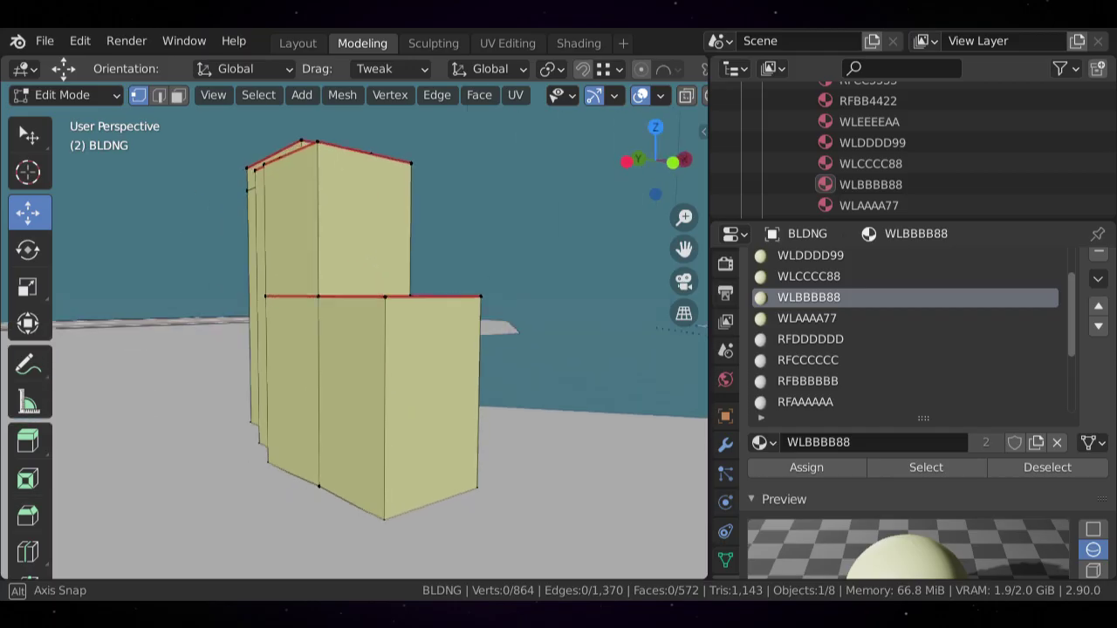
middle_click_drag(389, 332, 364, 253)
middle_click_drag(364, 253, 323, 305)
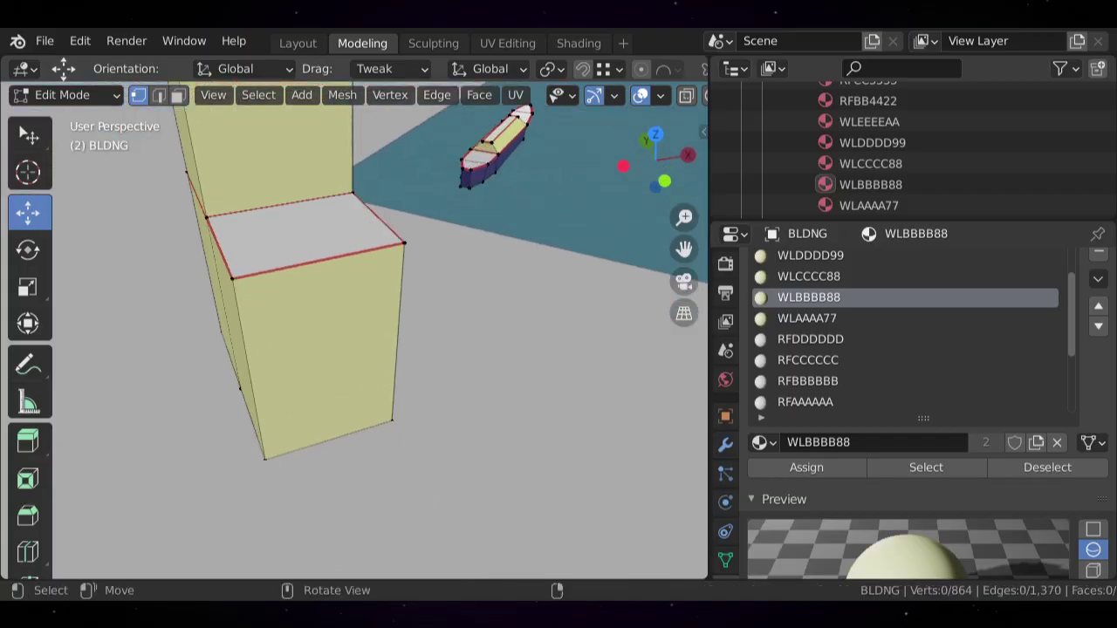
scroll(354, 332, "up", 1)
left_click(199, 266)
middle_click_drag(200, 265, 236, 256, "shift")
middle_click_drag(332, 269, 342, 271)
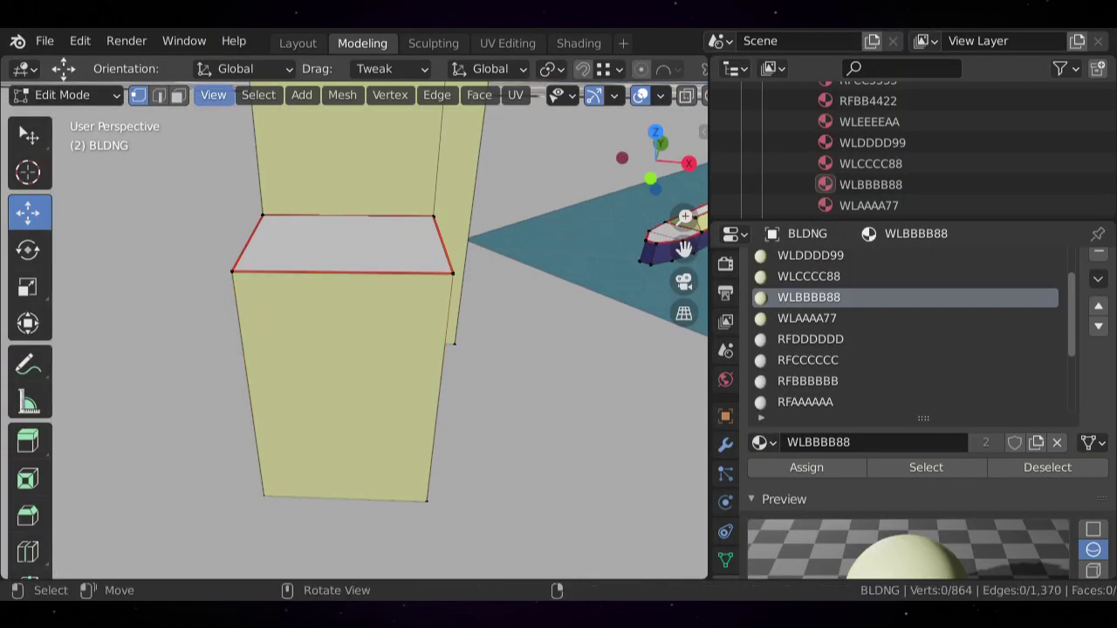
left_click(342, 249)
key("shift+KP_7")
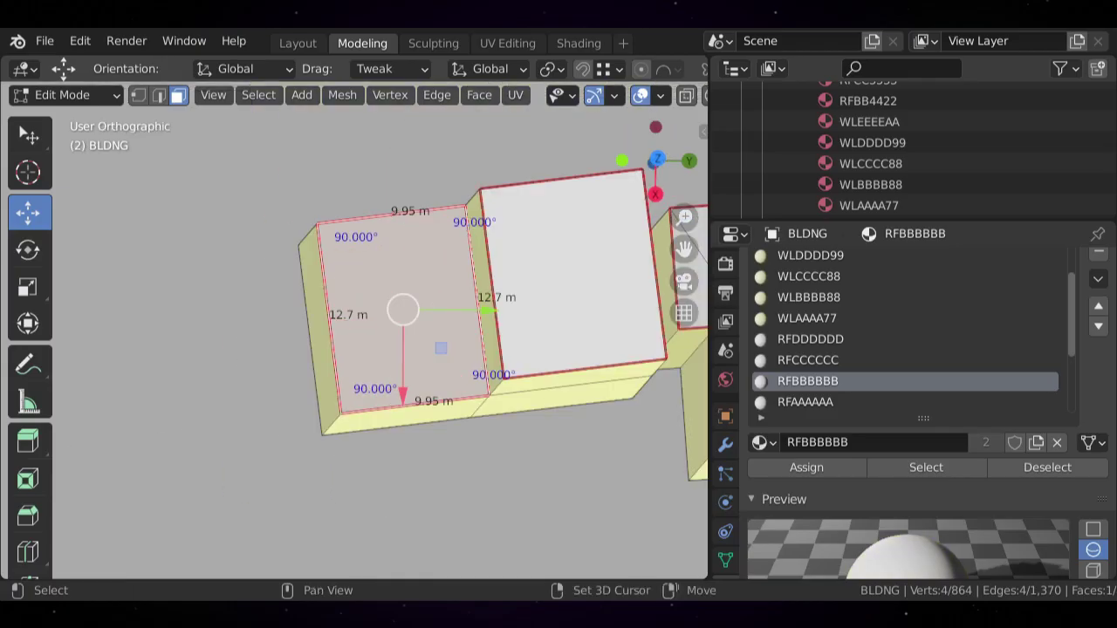
key("alt+a")
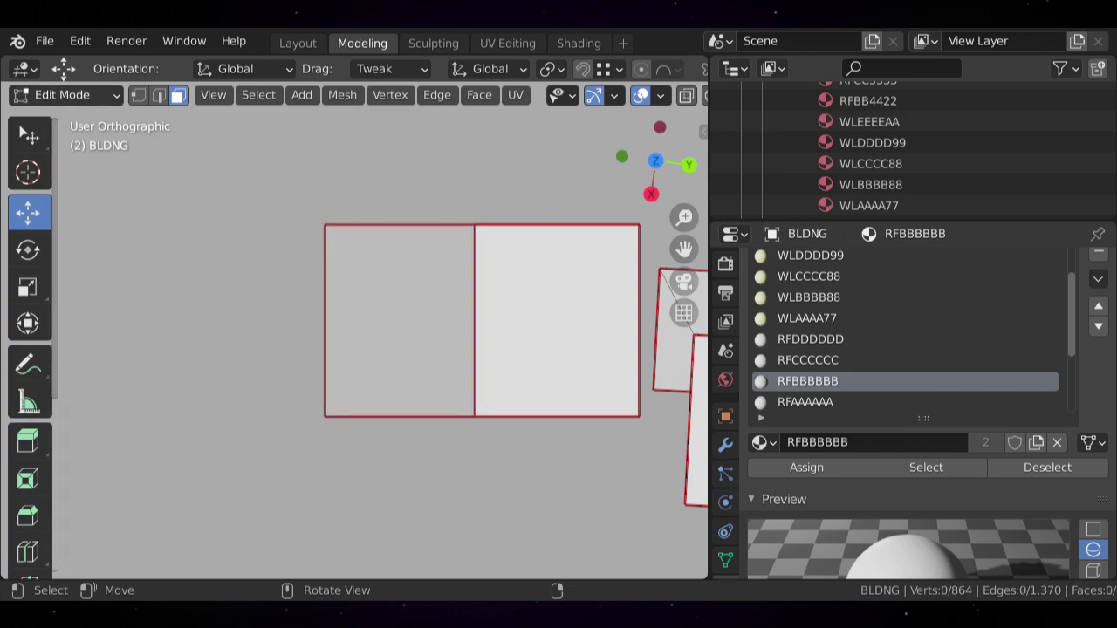
- Scale the outer edge of the low annex's roof down to about 5.7 m long
scroll(351, 329, "up", 1)
left_click(318, 203)
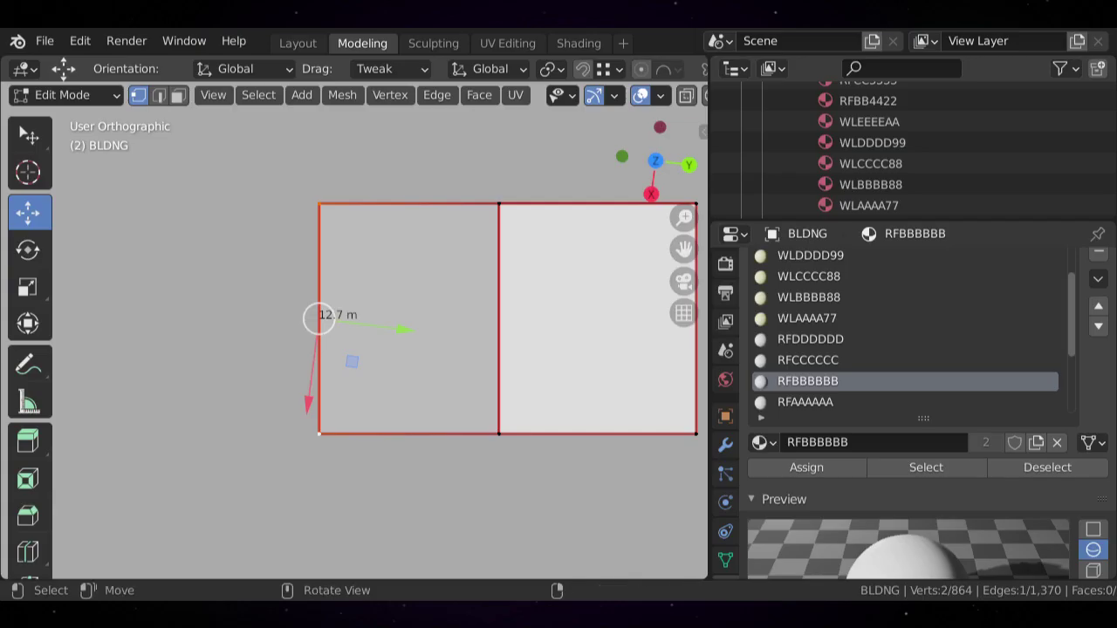
key("s")
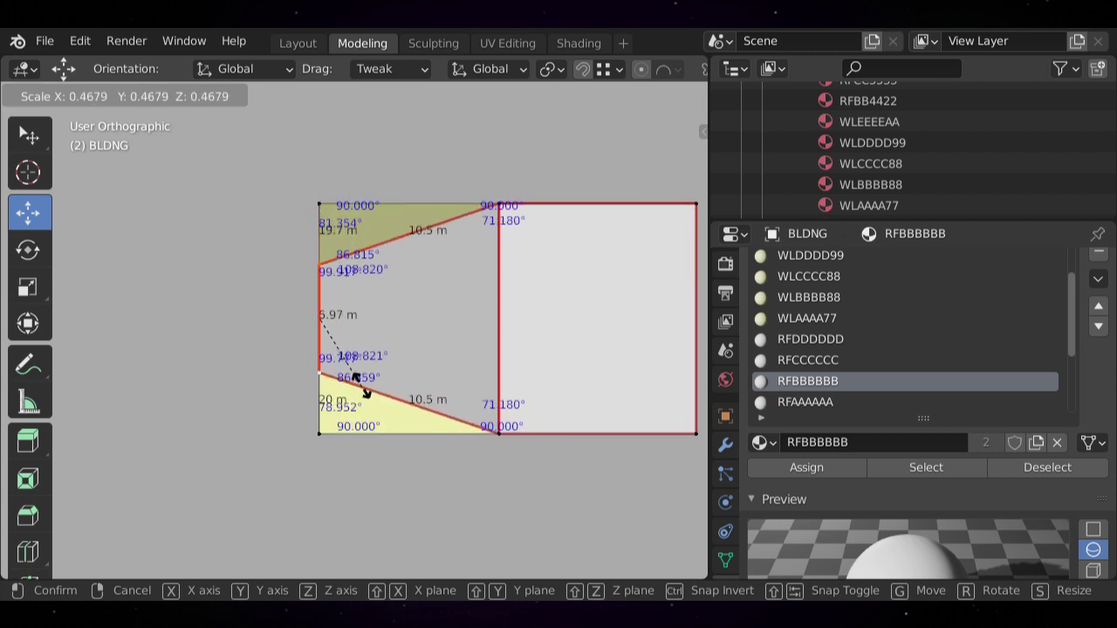
left_click(353, 375)
- Move the shortened roof edge about 3.7 m along the global Y axis toward the tower to slope the annex walls
key("g")
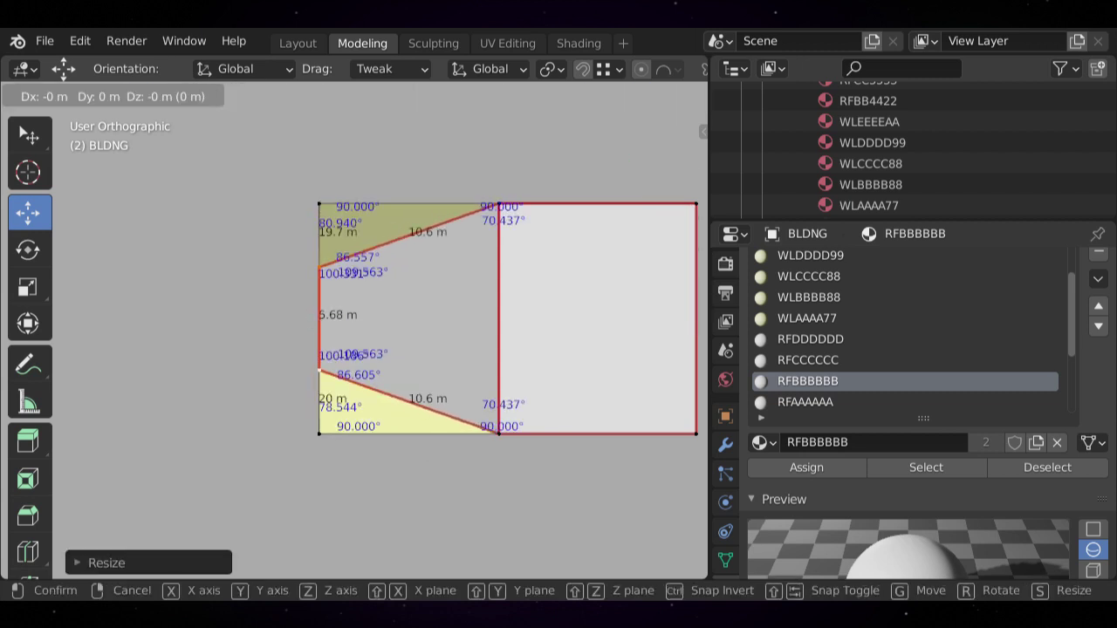
key("x")
key("y")
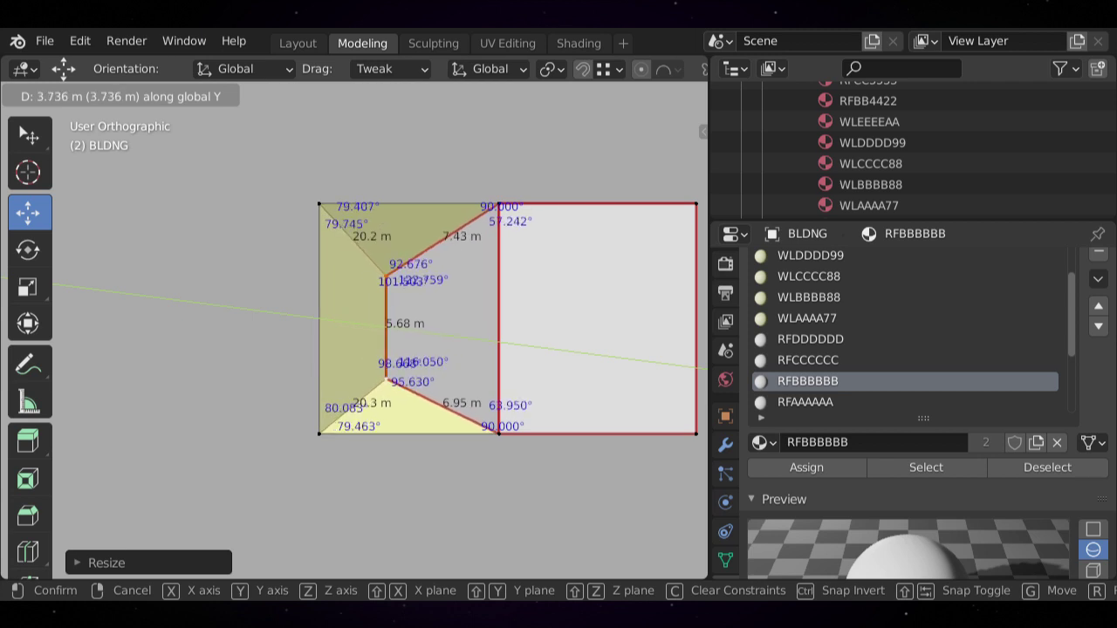
left_click(418, 375)
key("alt+a")
- Examine the tapered annex and the whole stepped tower from several angles in Object Mode
scroll(419, 375, "down", 3)
middle_click_drag(349, 375, 587, 277)
scroll(489, 306, "down", 4)
middle_click_drag(393, 332, 349, 349)
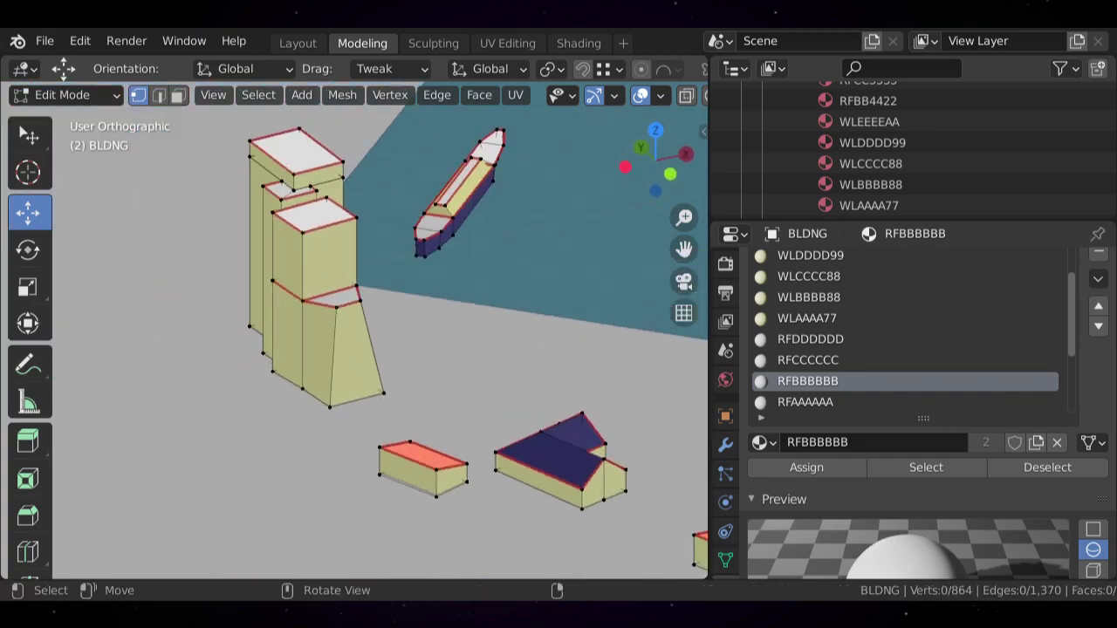
key("Tab")
scroll(393, 340, "down", 2)
mouse_move(419, 349)
middle_mouse_down()
mouse_move(239, 347)
mouse_move(506, 327)
mouse_move(436, 321)
mouse_move(501, 393)
mouse_move(432, 362)
middle_mouse_up()
scroll(355, 340, "up", 3)
scroll(355, 341, "up", 2)
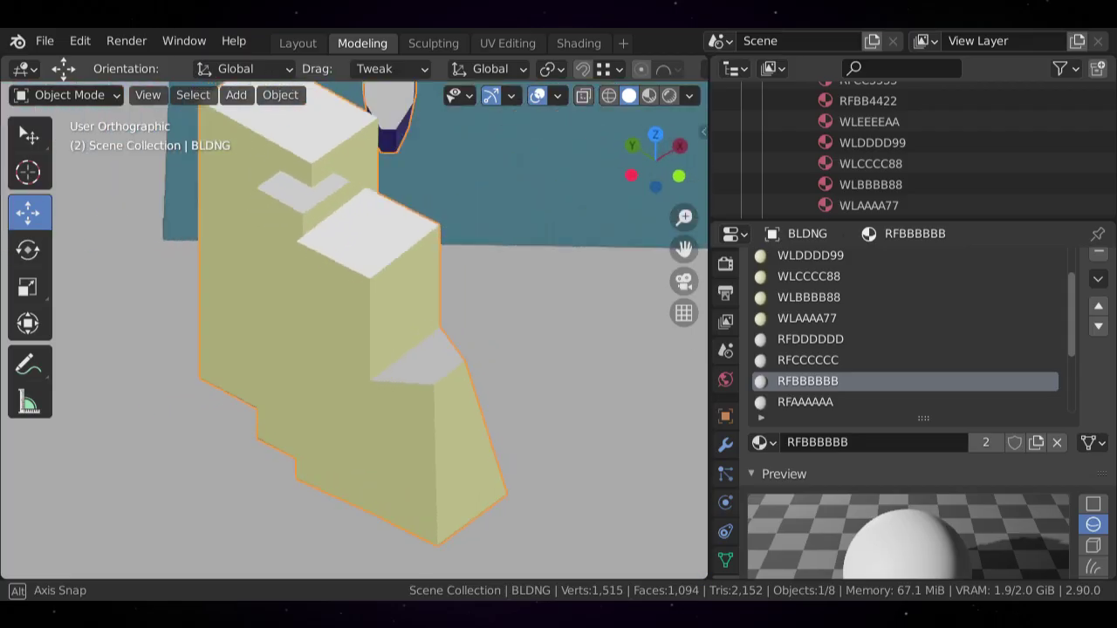
middle_click_drag(200, 166, 624, 196)
scroll(354, 329, "up", 2)
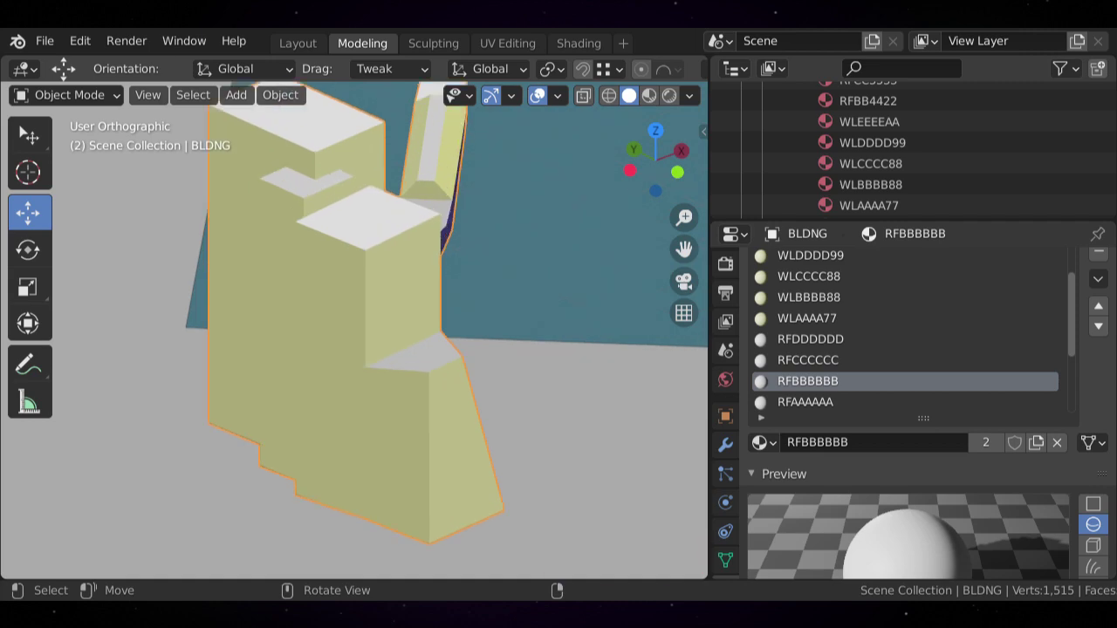
middle_click_drag(349, 262, 488, 298)
- Scale the roof face of the middle tower section beside the low annex down to about 5.6 by 6.6 m
key("Tab")
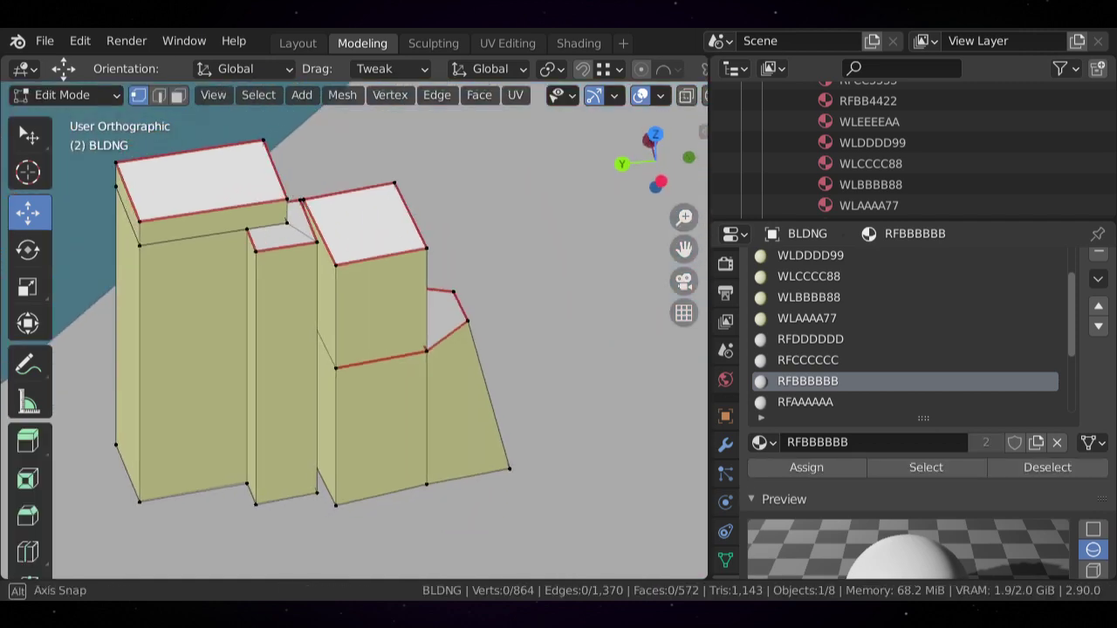
scroll(357, 336, "up", 2)
middle_click_drag(357, 336, 425, 315)
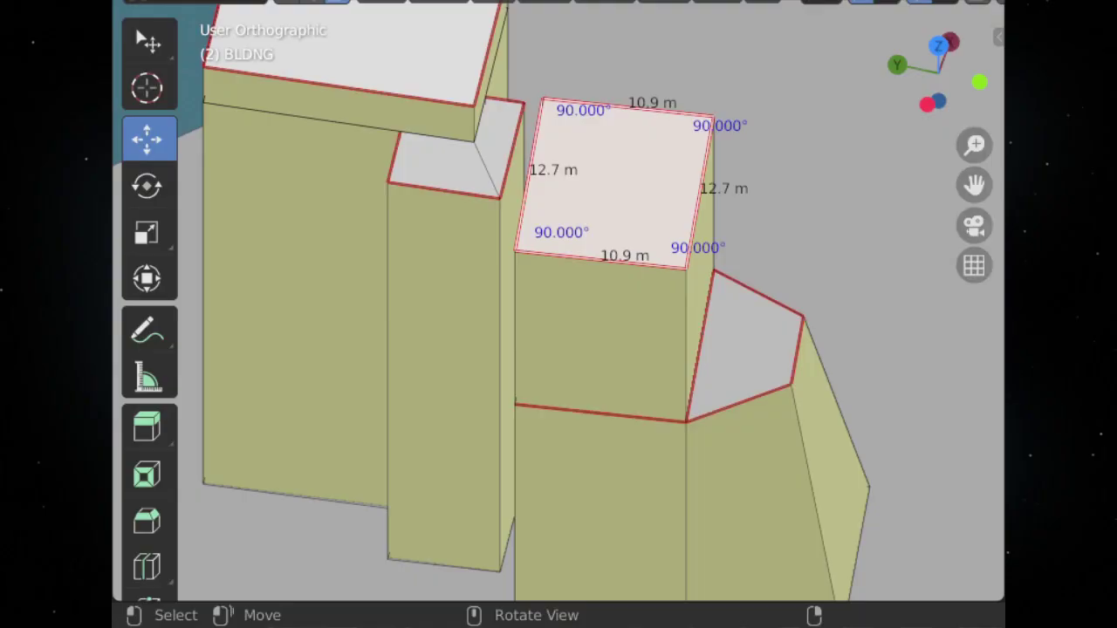
key("shift+KP_7")
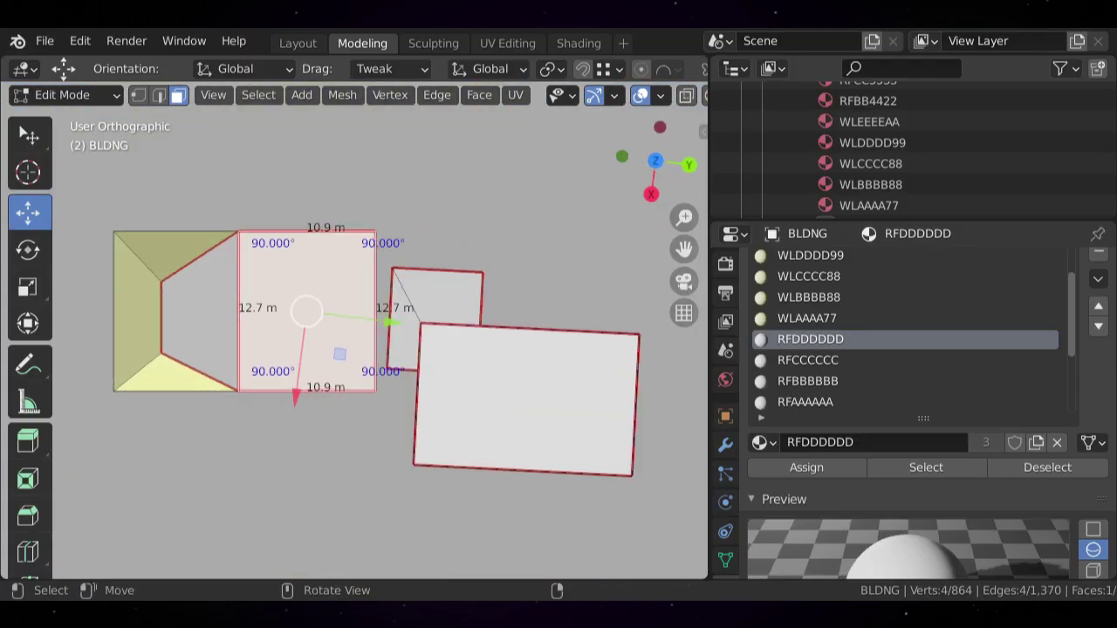
key("s")
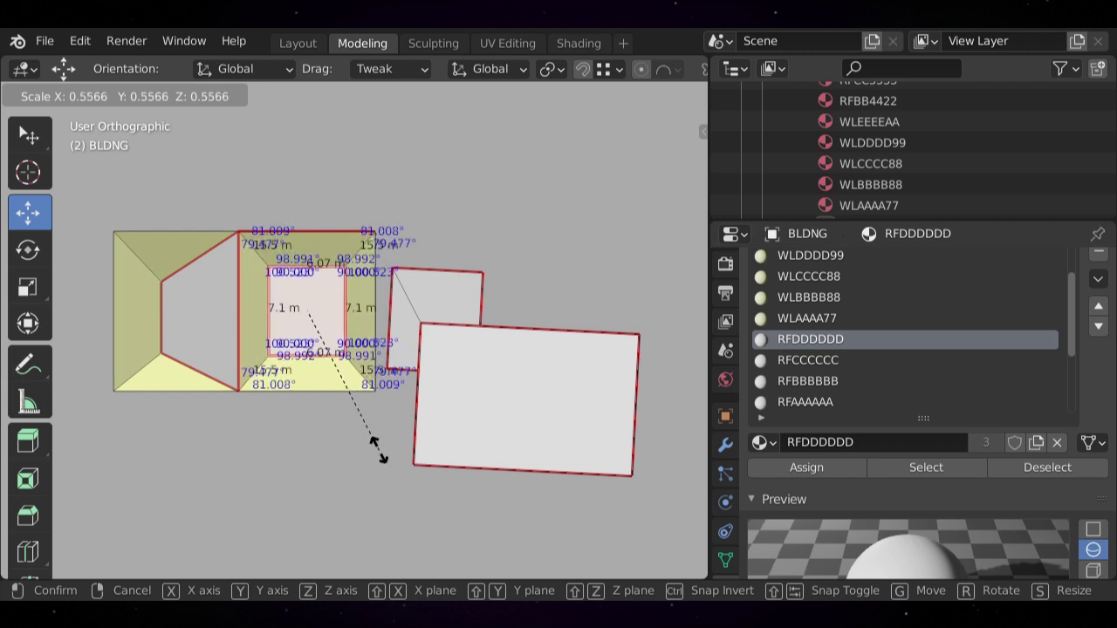
left_click(370, 440)
- Examine the tapered middle section and its junction with the low annex, in Object Mode and Edit Mode
middle_click_drag(371, 441, 615, 340)
key("Tab")
scroll(375, 340, "down", 3)
scroll(371, 363, "up", 5)
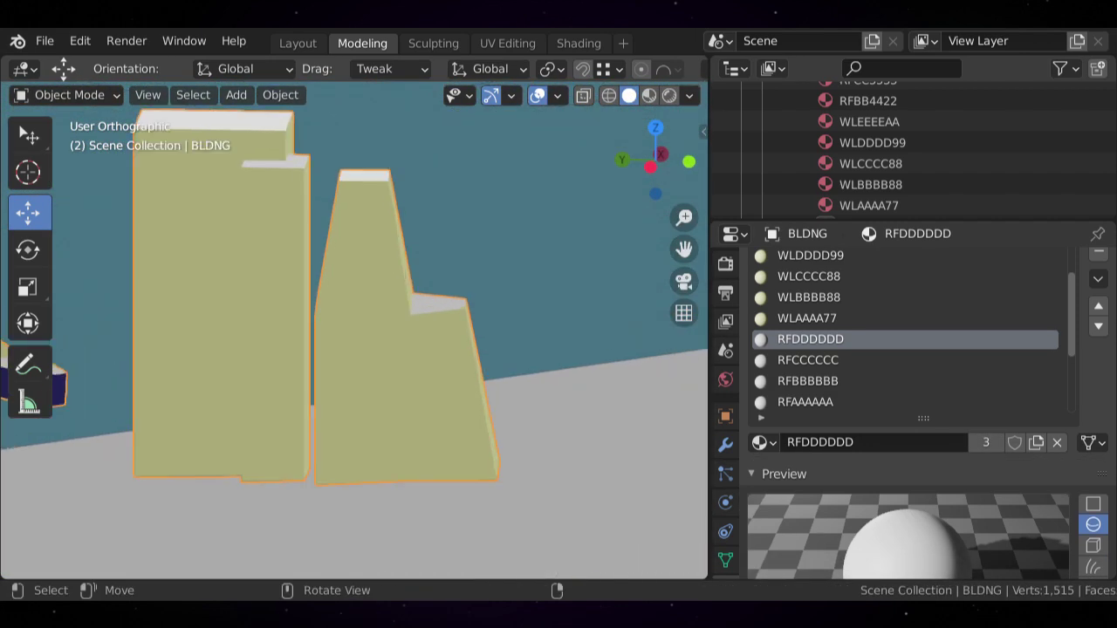
scroll(371, 363, "up", 1)
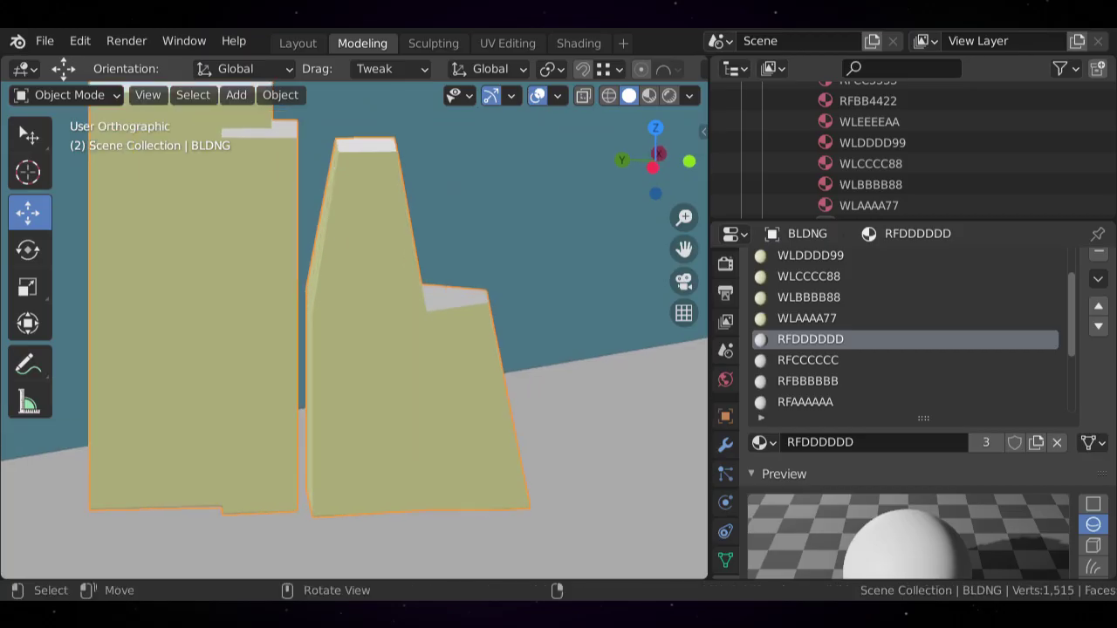
key("Tab")
scroll(371, 363, "up", 2)
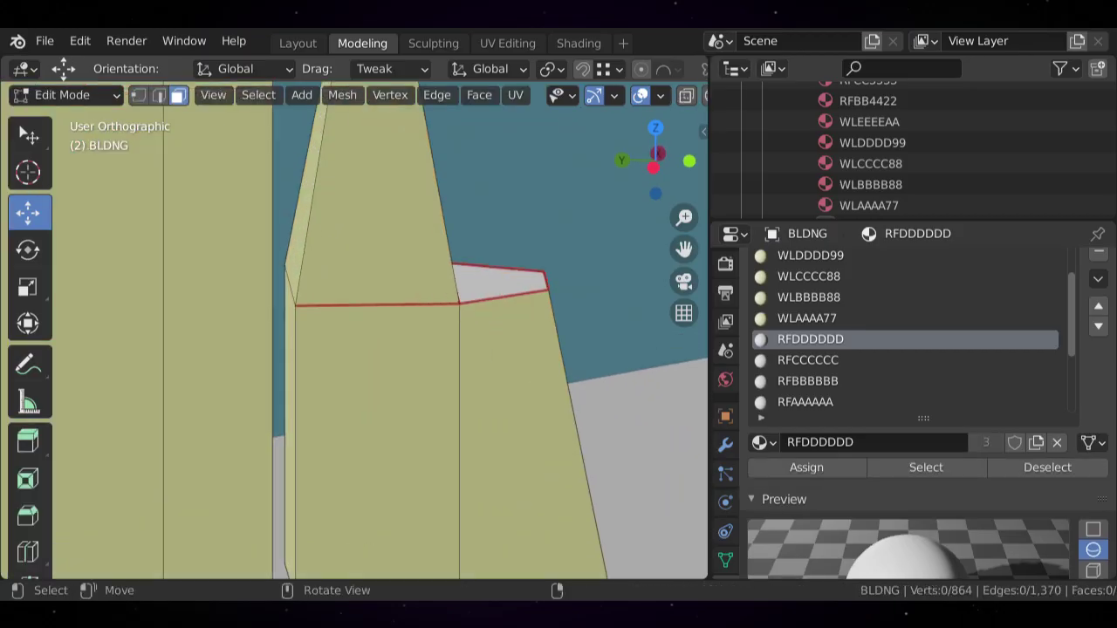
scroll(370, 363, "down", 4)
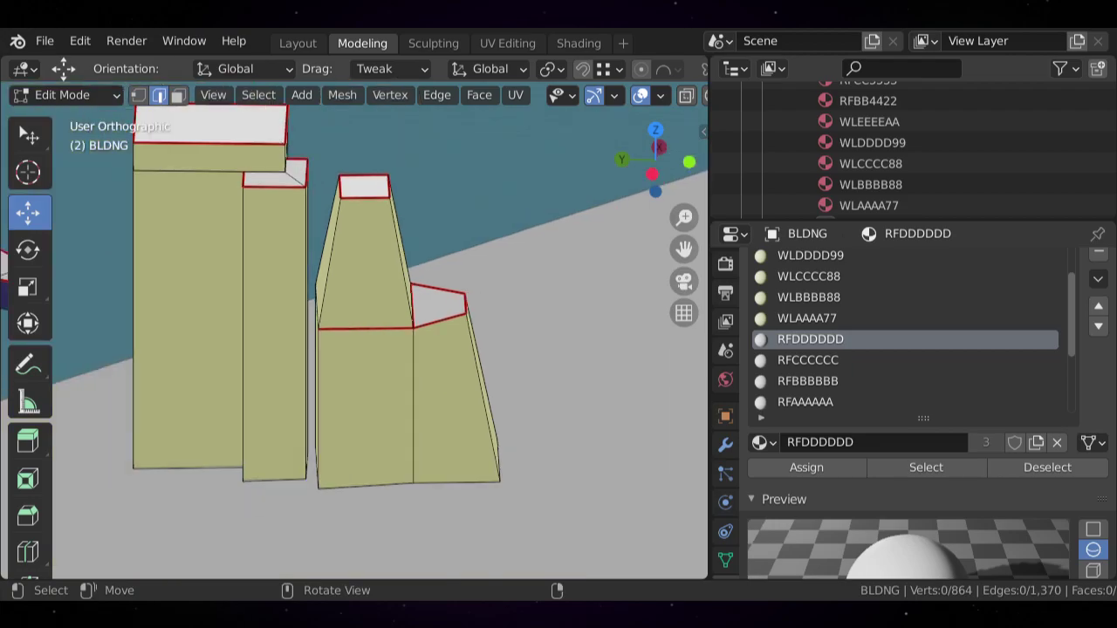
- Try to edge-slide the middle section's shoulder edge facing the taller tower inward toward its roof
key("alt+a")
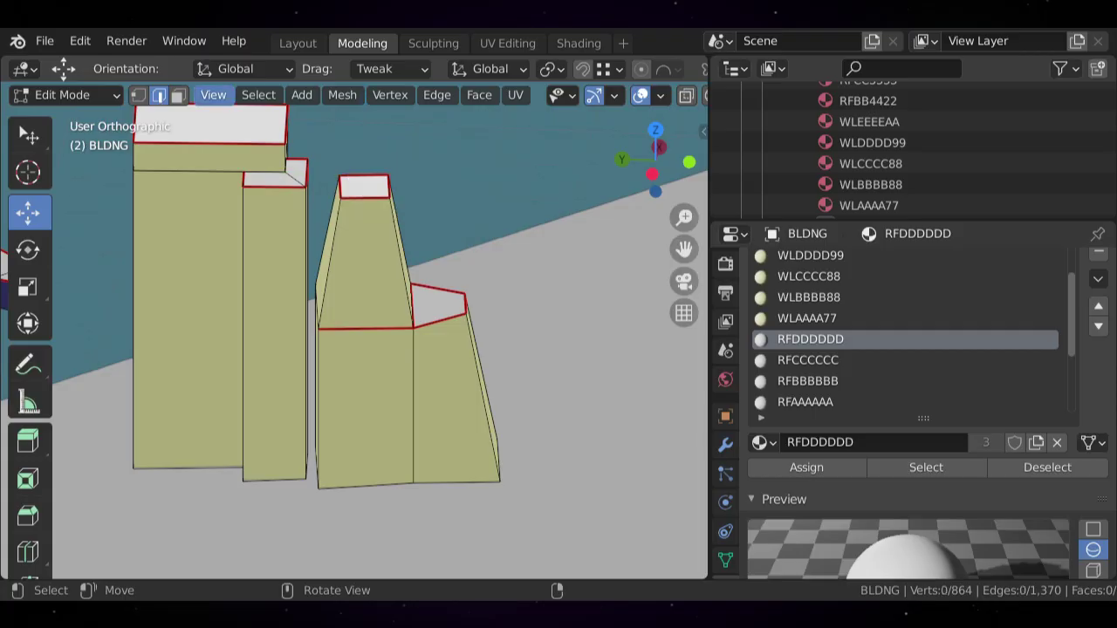
key("3")
middle_click_drag(365, 192, 377, 369)
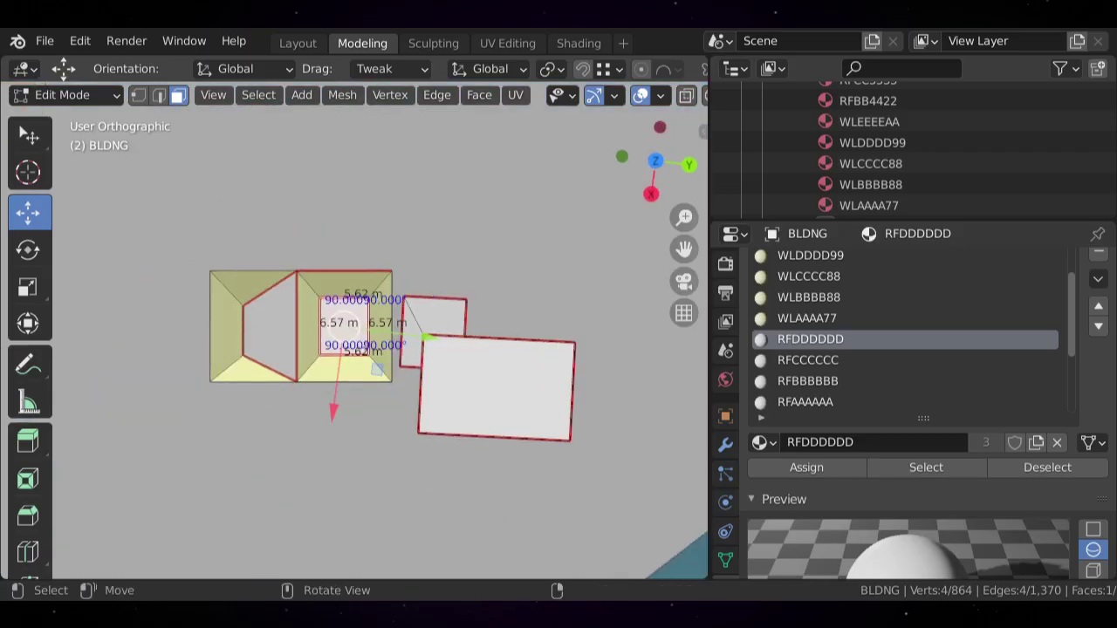
scroll(355, 324, "up", 5)
key("alt+a")
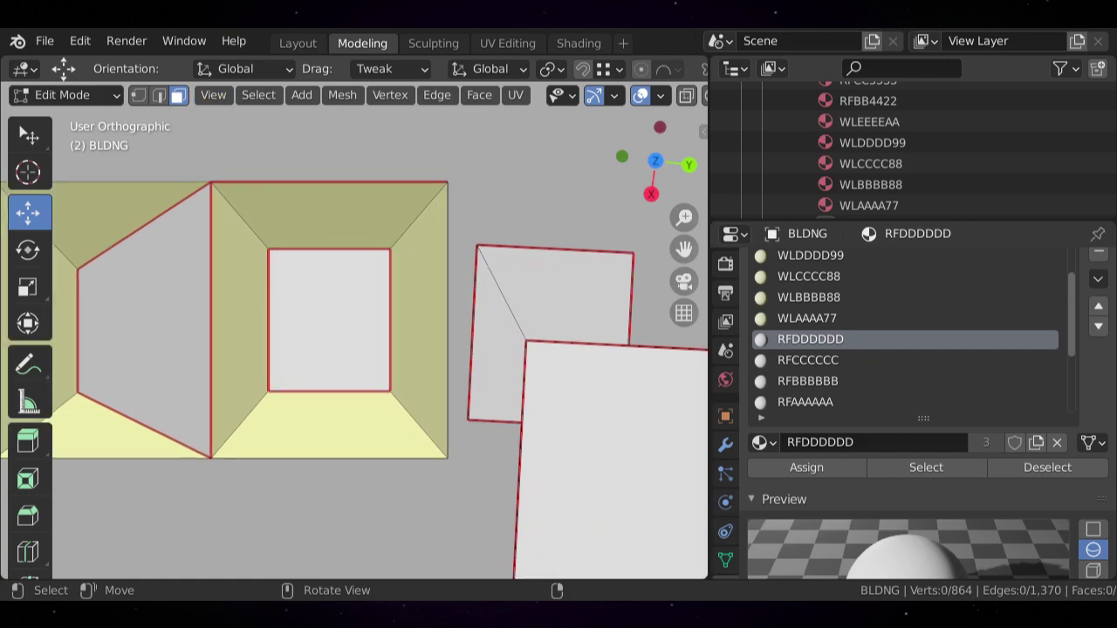
key("2")
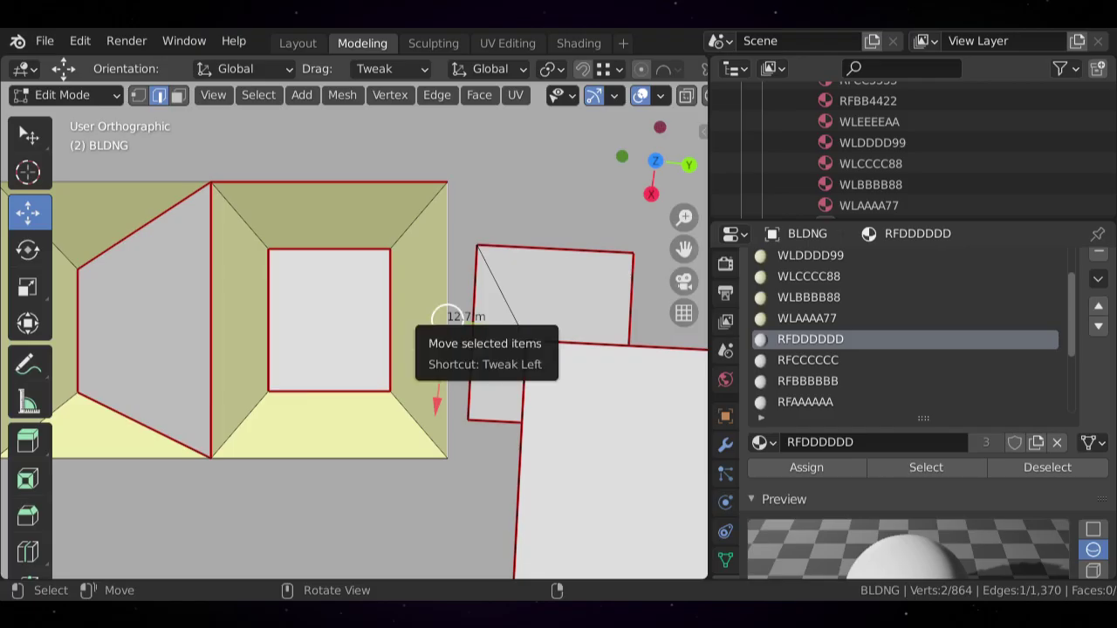
key("g")
key("g")
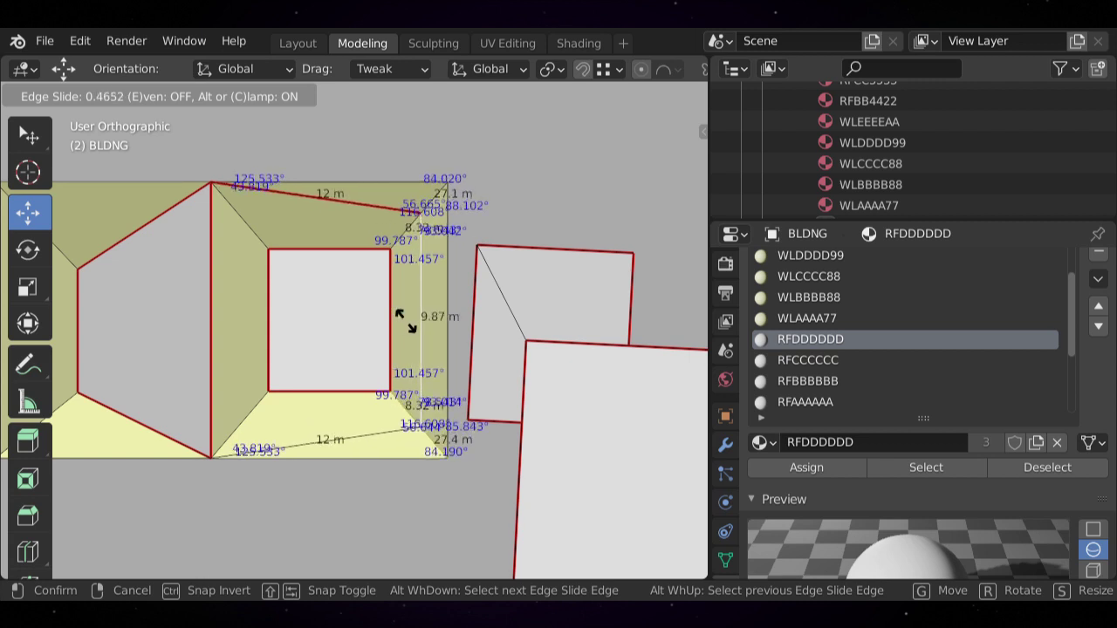
left_click(417, 320)
middle_click_drag(423, 319, 533, 290)
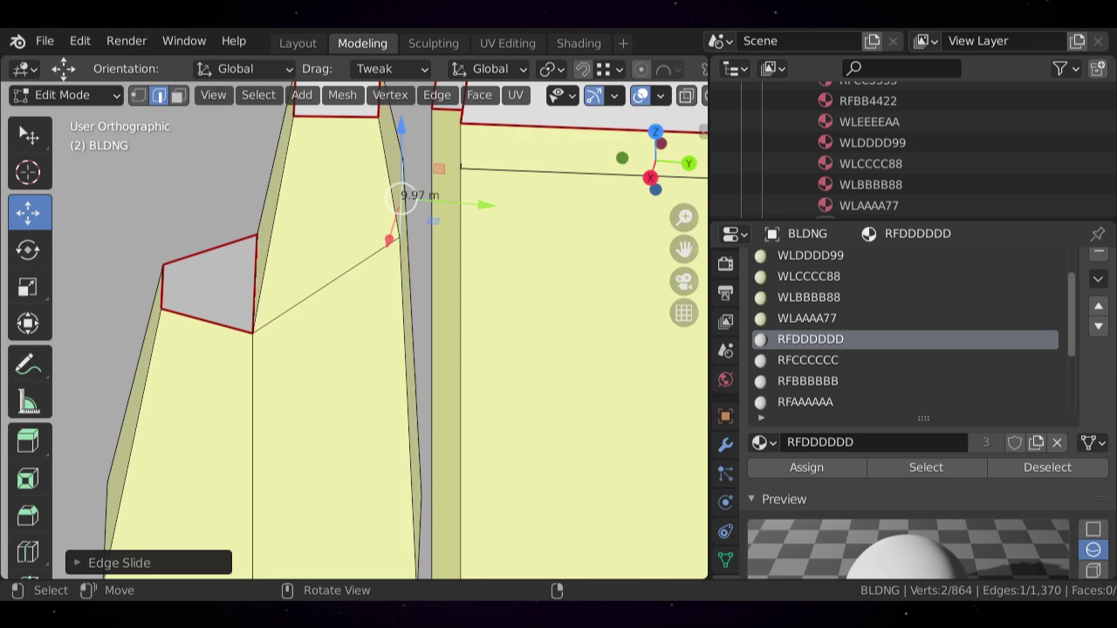
key("ctrl+z")
- Align the view from above to the middle section's roof face and select its shoulder edge facing the taller tower
middle_click_drag(388, 343, 386, 385)
key("3")
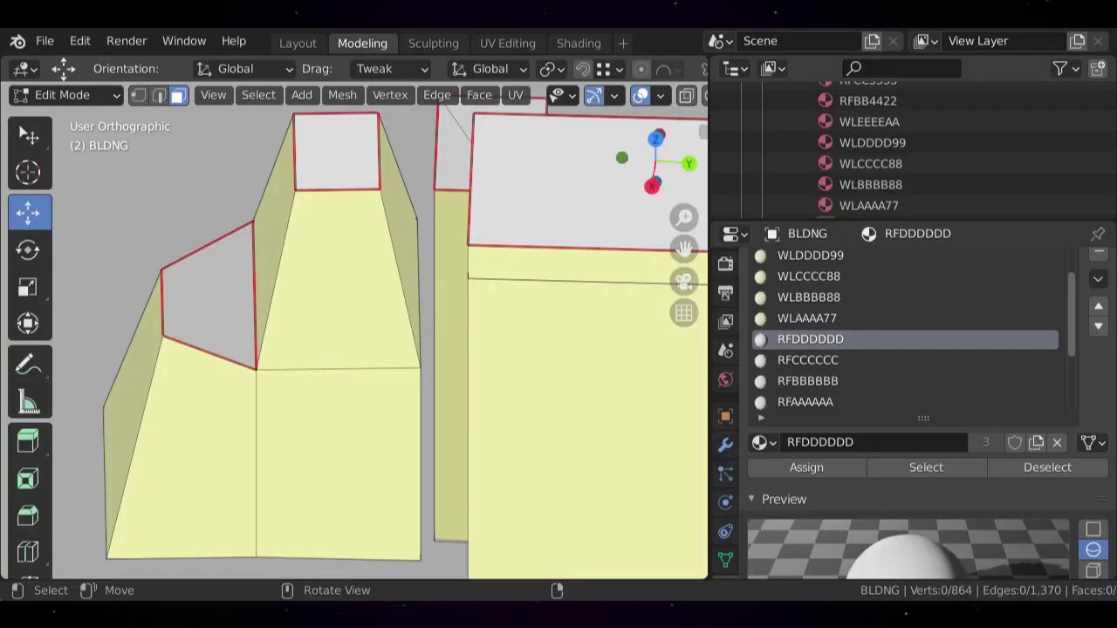
key("shift+KP_7")
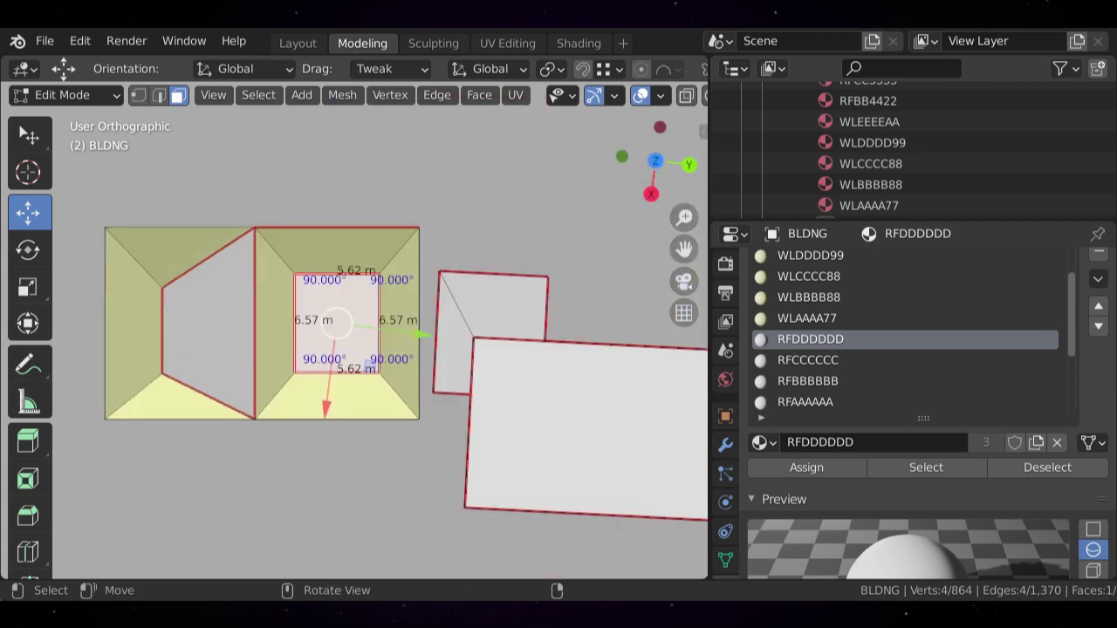
key("2")
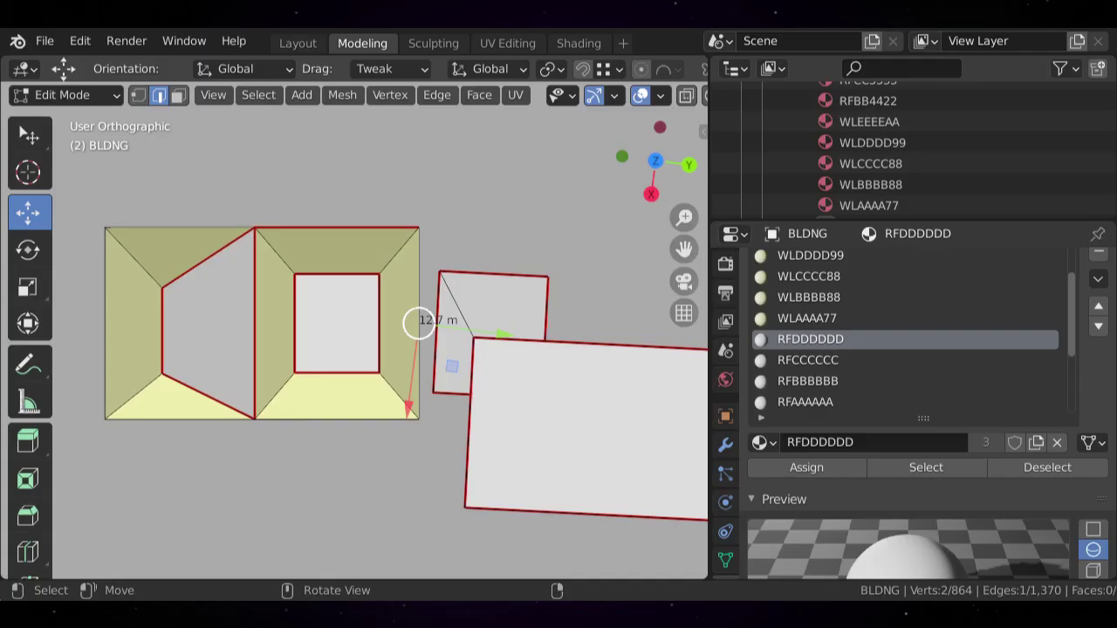
mouse_move(417, 323)
left_mouse_down()
mouse_move(398, 324)
mouse_move(419, 322)
left_mouse_up()
key("y")
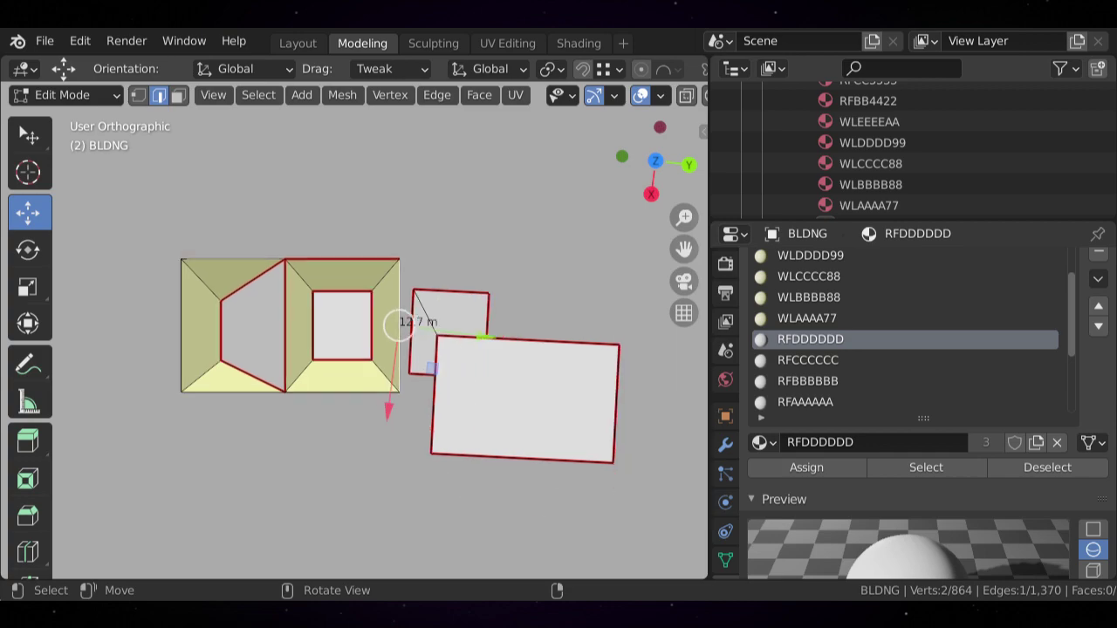
- Set the transform orientation to View and move the selected shoulder edge about 1.16 m inward along view X
left_click(489, 68)
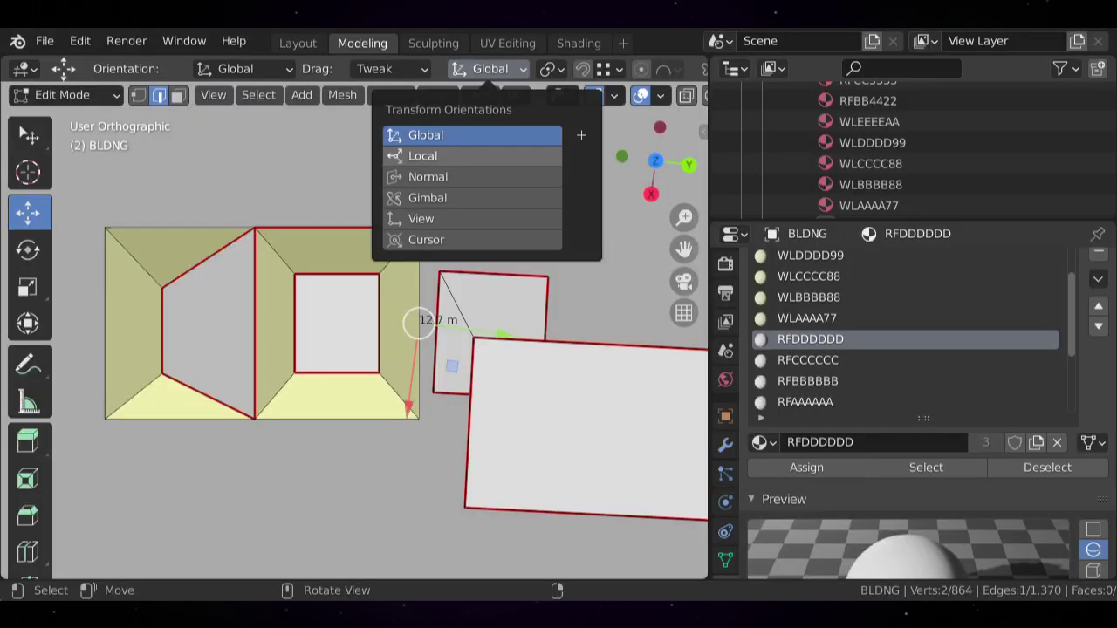
left_click(471, 219)
scroll(380, 347, "up", 1)
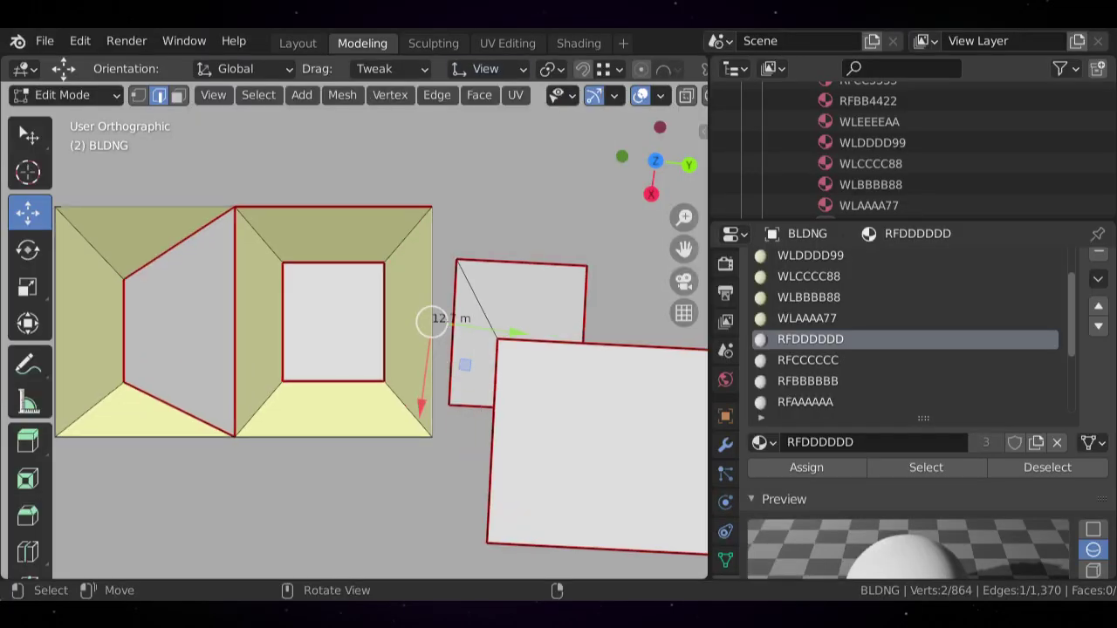
key("g")
key("x")
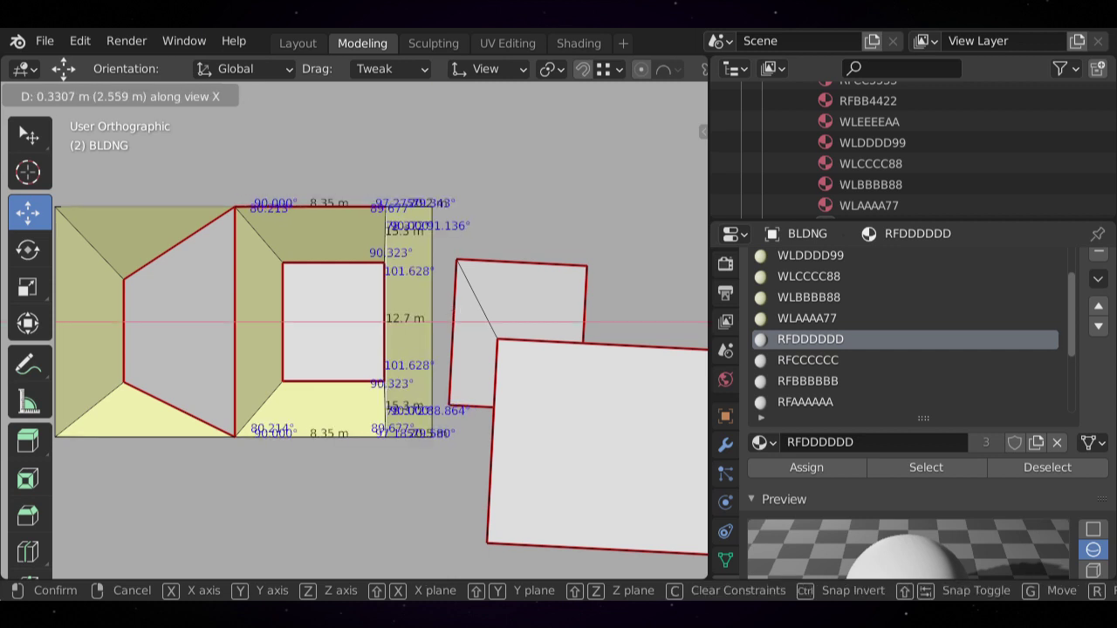
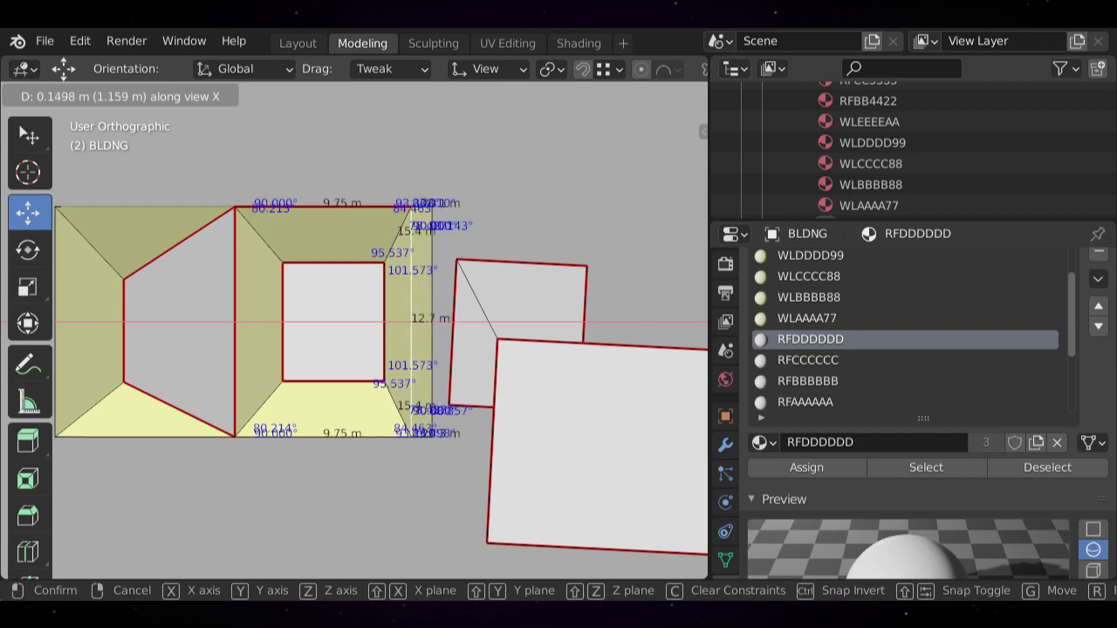
left_click(411, 384)
- Examine the sloped wall of the middle section and its gap to the taller tower from several angles
middle_click_drag(411, 384, 392, 223)
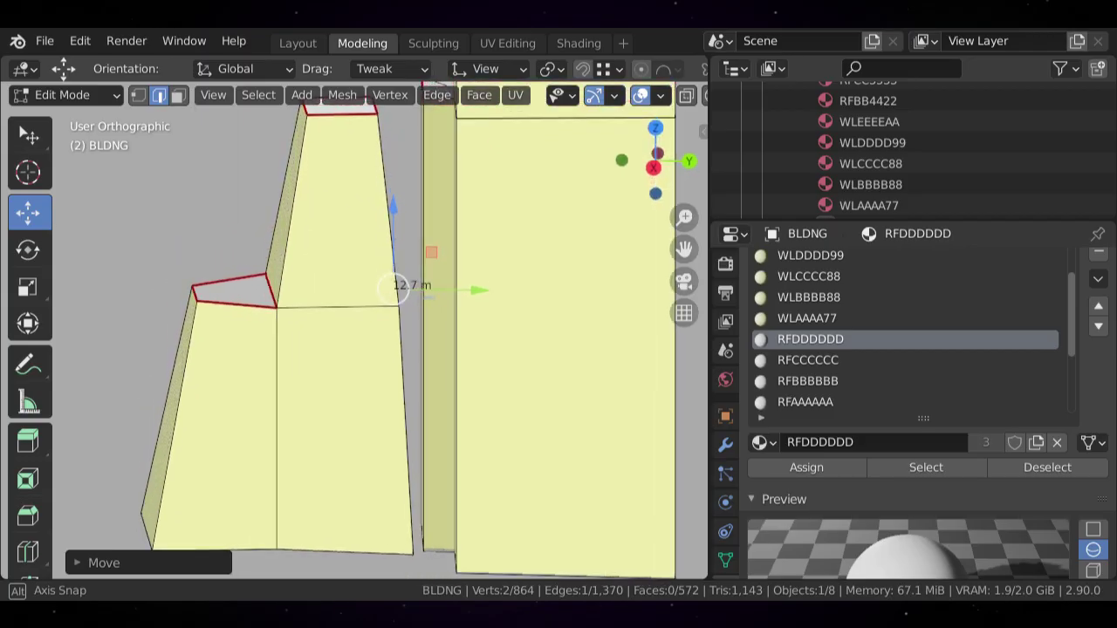
middle_click_drag(397, 287, 260, 278)
scroll(28, 349, "down", 1)
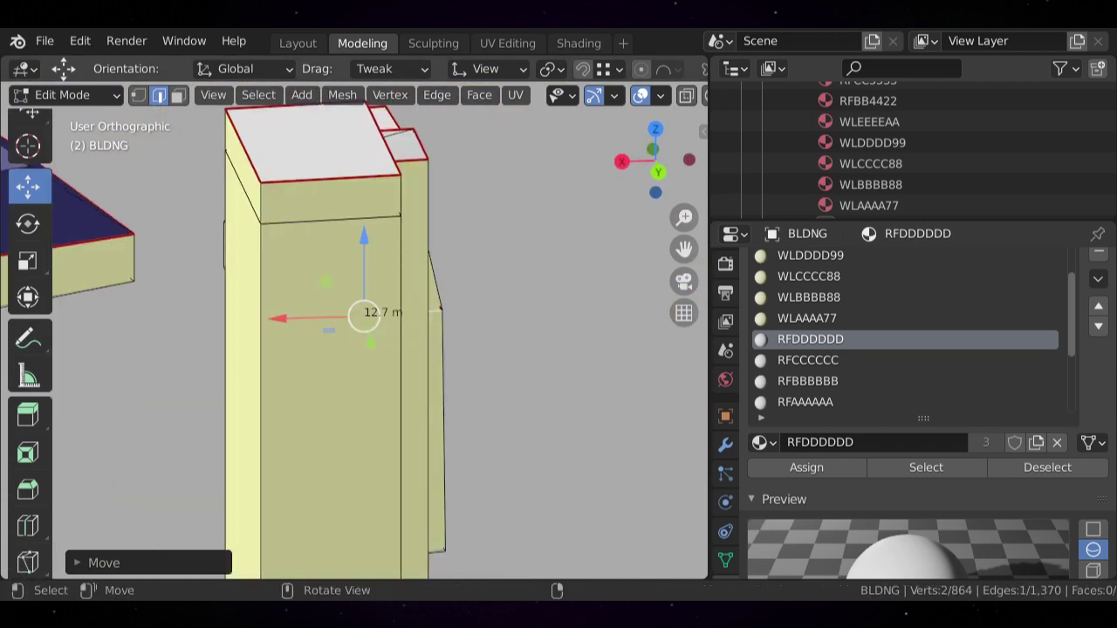
scroll(355, 325, "down", 2)
middle_click_drag(367, 315, 336, 322)
scroll(354, 325, "up", 2)
middle_click_drag(375, 281, 337, 309)
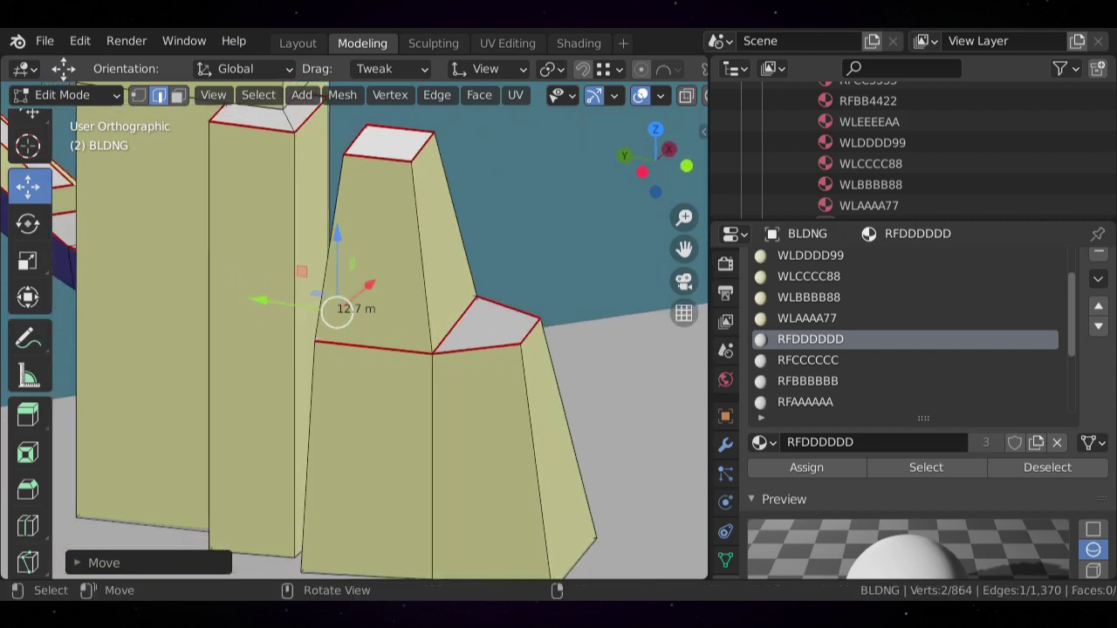
- Try to dissolve a shortest path of edges connecting the horizontal divisions on opposite walls of the middle section
left_click(374, 347)
middle_click_drag(374, 347, 96, 353)
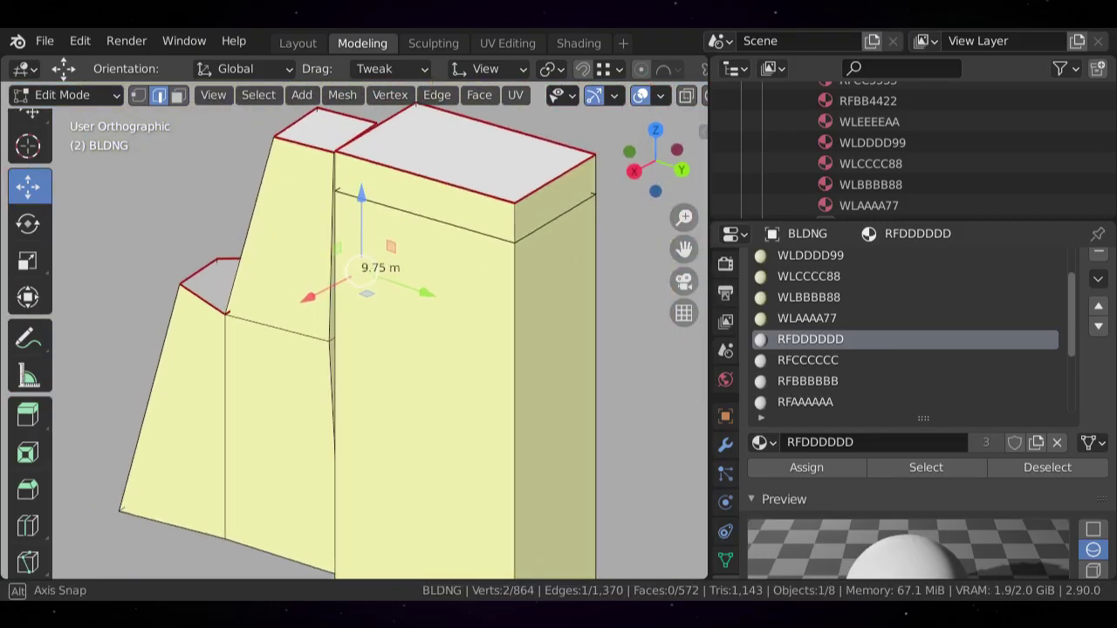
middle_click_drag(367, 269, 349, 255)
left_click(349, 253, "ctrl")
key("x")
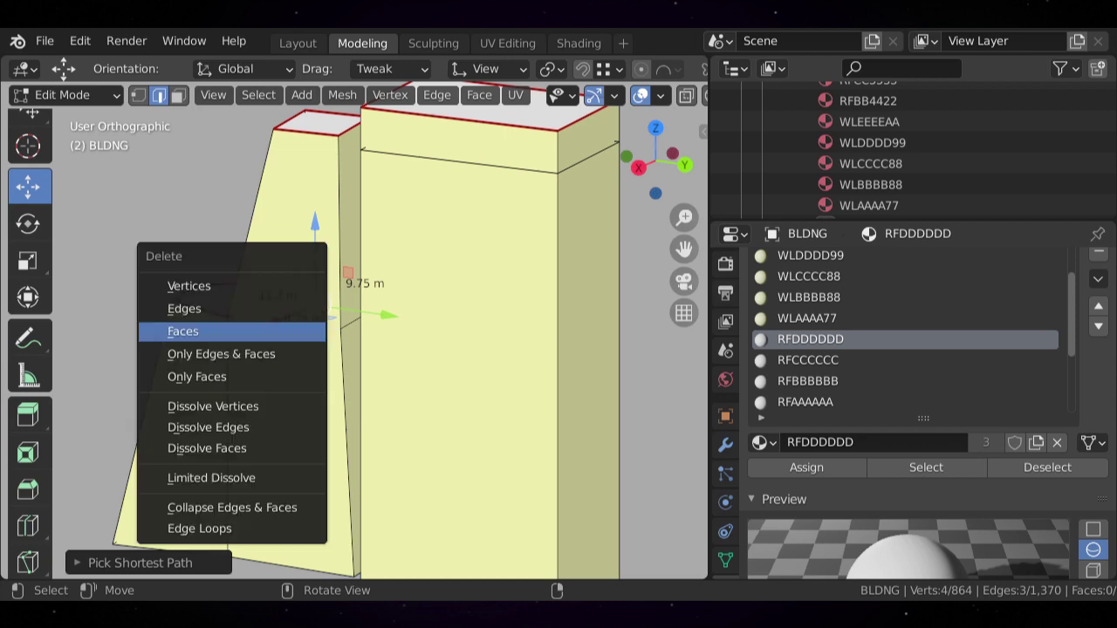
left_click(210, 427)
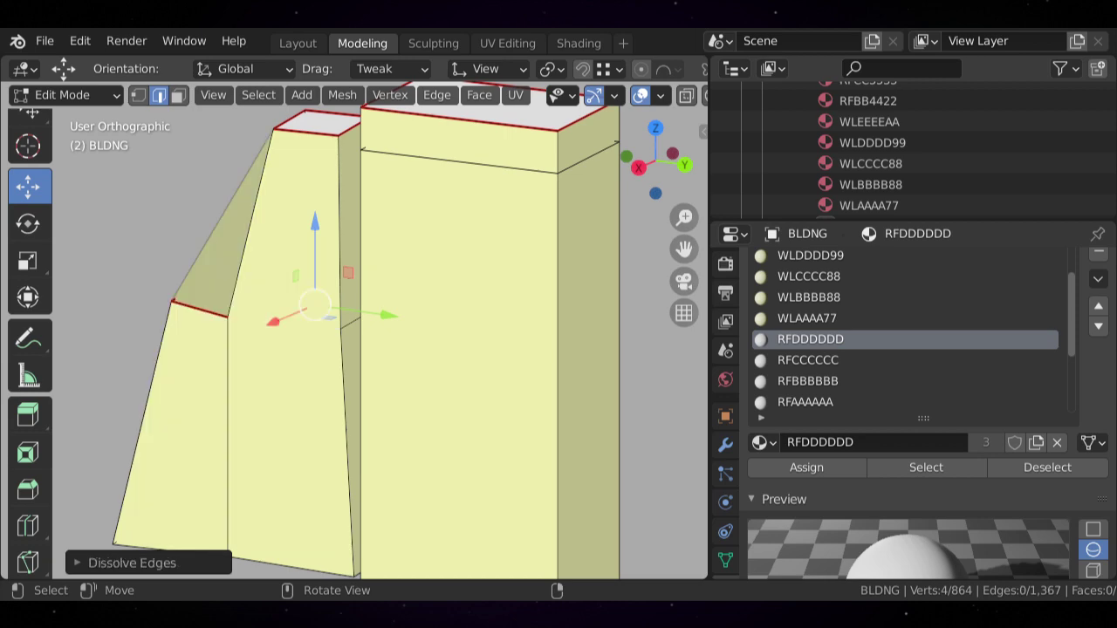
- Undo the edge dissolve and clear the unwanted edge selection
middle_click_drag(210, 427, 270, 417)
middle_click_drag(341, 349, 257, 325)
key("alt+a")
scroll(354, 330, "up", 2)
left_click(330, 329)
middle_click_drag(330, 329, 636, 329)
left_click(484, 324, "ctrl")
key("alt+a")
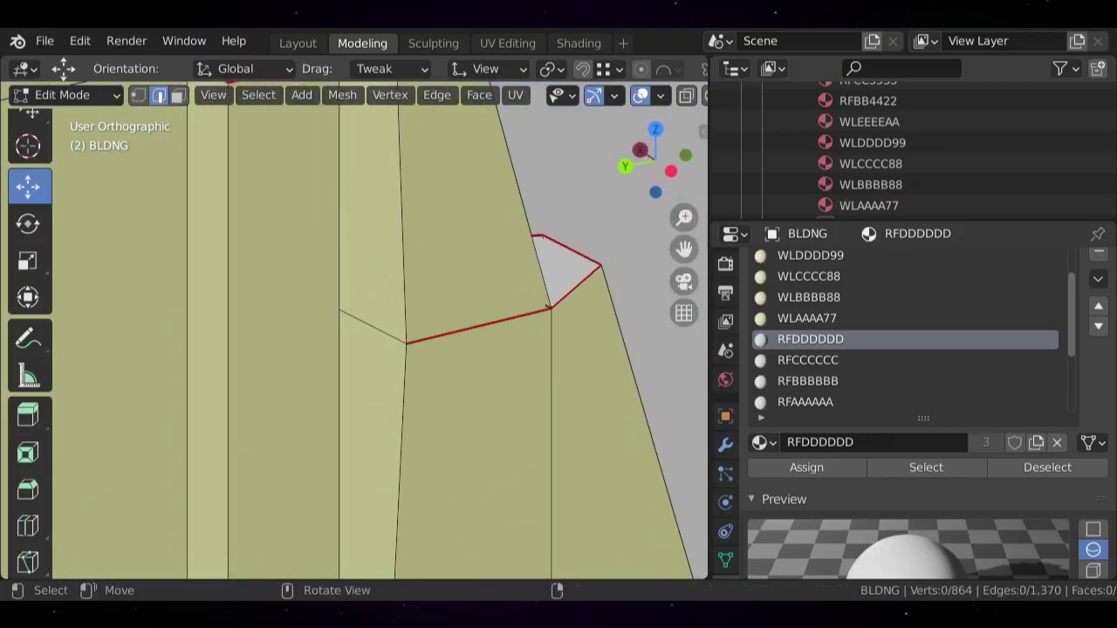
- Dissolve the three horizontal edges dividing the upper and lower walls of the middle section, keeping the annex roof edge
left_click(478, 326)
middle_click_drag(478, 327, 452, 337)
left_click(342, 319, "shift")
middle_click_drag(342, 320, 637, 324)
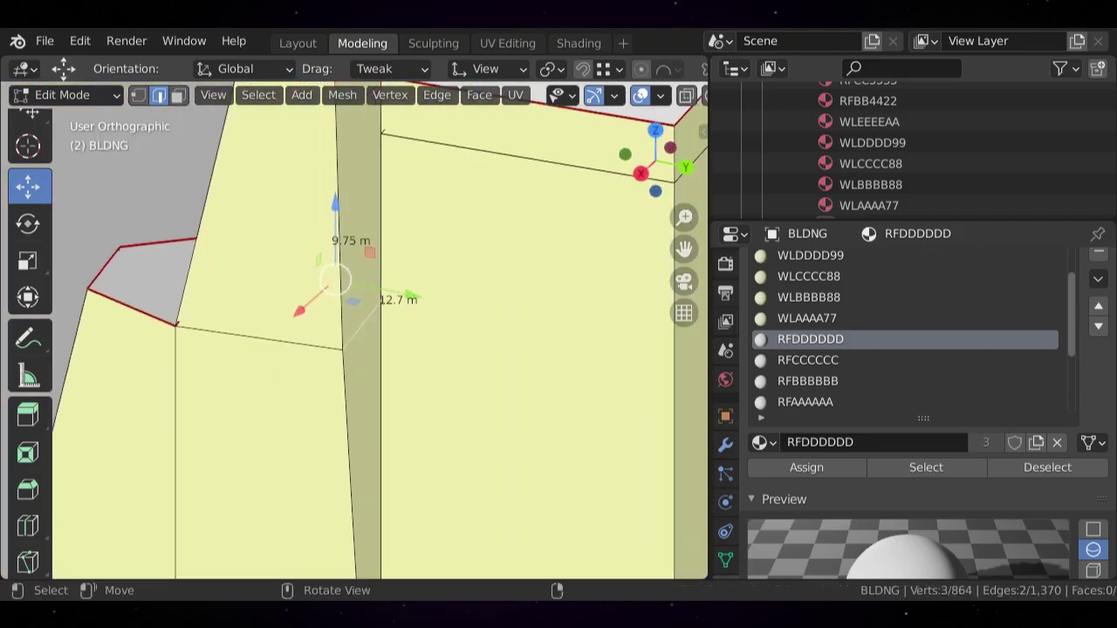
key("x")
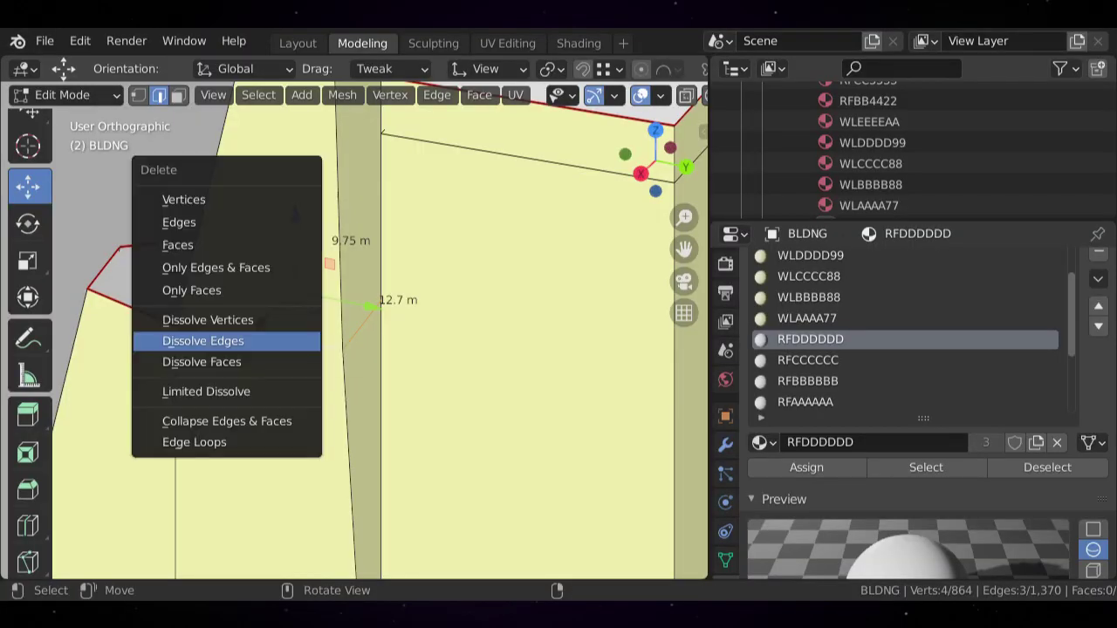
left_click(218, 340)
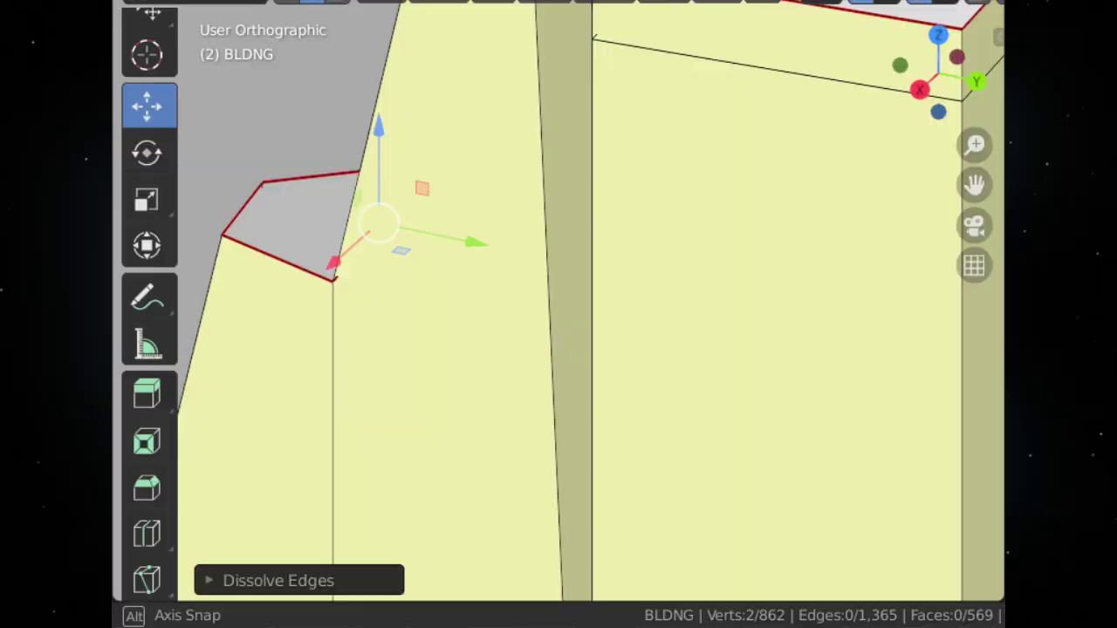
- Examine the roofs and sloped walls of the annex and middle section from several angles in orthographic and perspective views
middle_click_drag(558, 349, 759, 437)
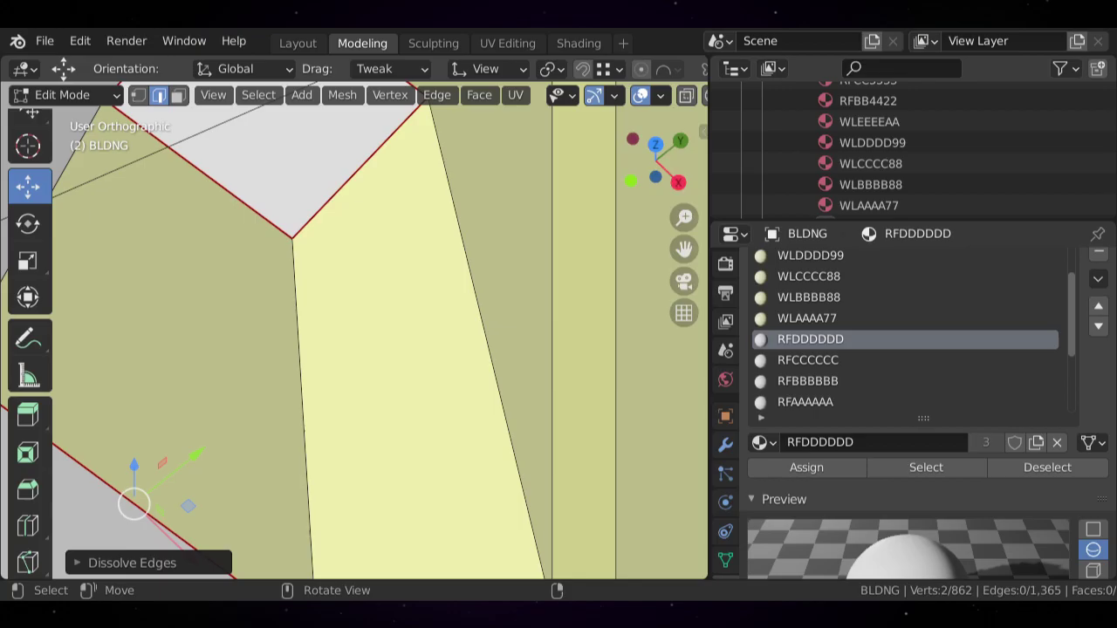
middle_click_drag(349, 349, 452, 342, "shift")
scroll(355, 330, "up", 6)
scroll(354, 330, "down", 5)
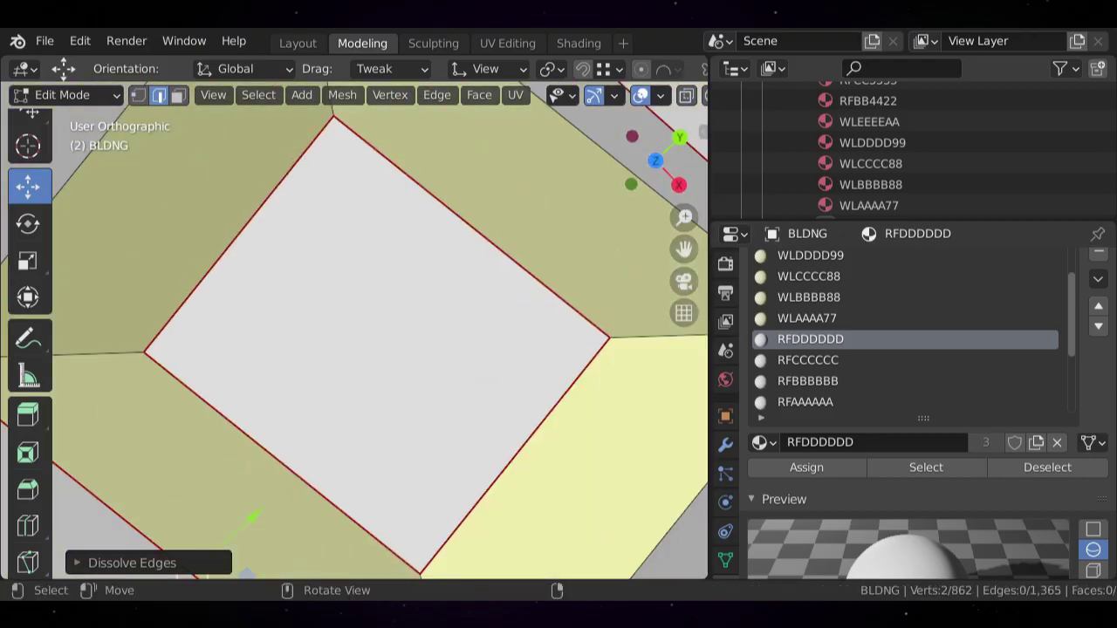
key("KP_5")
scroll(354, 329, "down", 6)
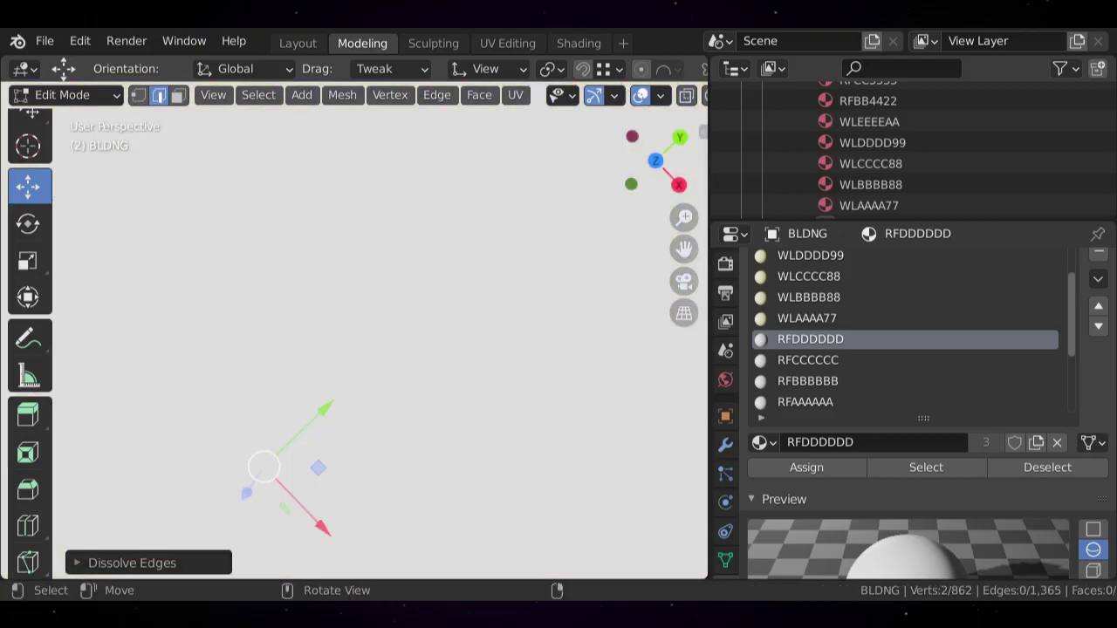
middle_click_drag(452, 342, 380, 234)
scroll(354, 329, "up", 5)
scroll(354, 329, "down", 6)
middle_click_drag(380, 233, 344, 197)
scroll(354, 330, "down", 4)
middle_click_drag(489, 251, 445, 292)
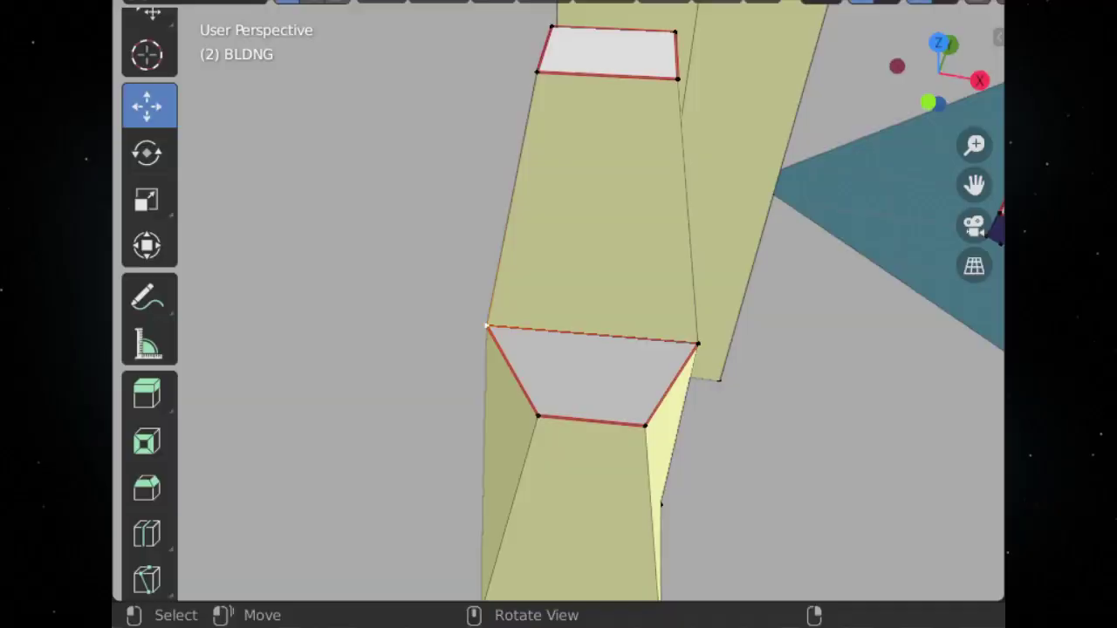
- Measure the edge where the annex roof meets the sloped wall of the middle section
left_click(297, 361)
left_click(465, 375, "shift")
middle_click_drag(466, 375, 567, 401)
mouse_move(337, 352)
middle_mouse_down()
mouse_move(469, 337)
mouse_move(439, 381)
mouse_move(386, 393)
mouse_move(332, 343)
middle_mouse_up()
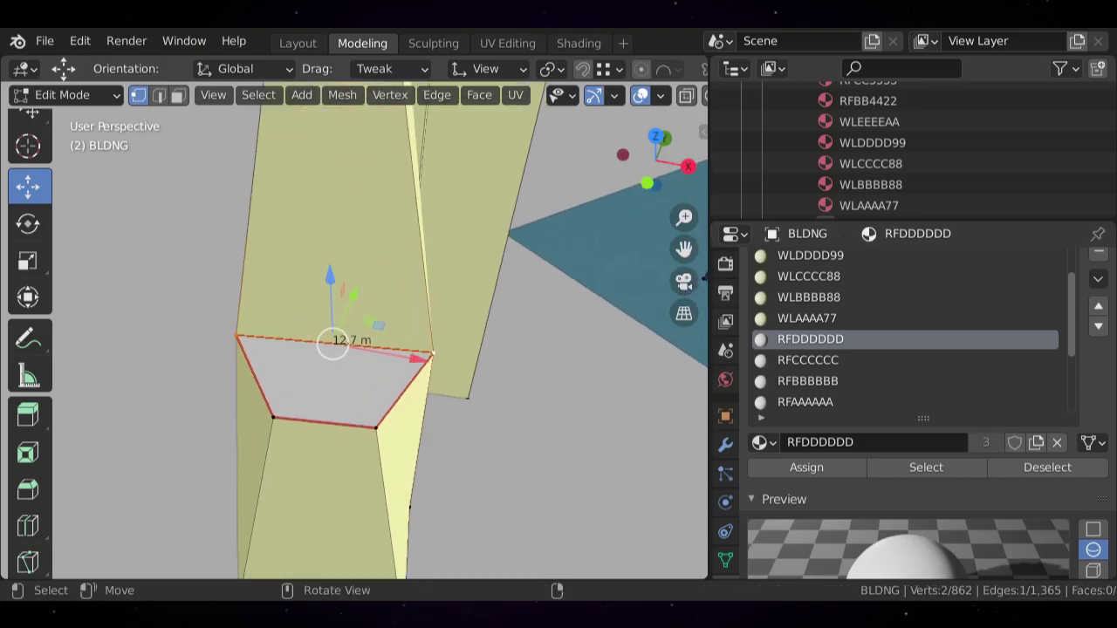
scroll(340, 340, "down", 4)
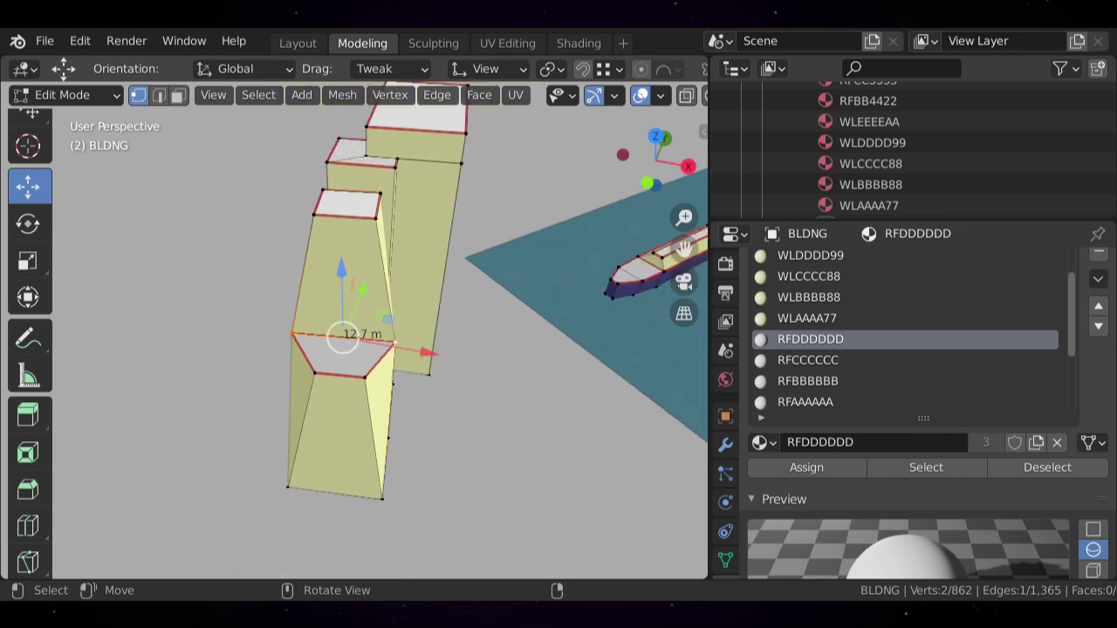
- Align the top view to the middle section's roof and scale the annex roof's inner edge along view Y to about 7.87 m
key("3")
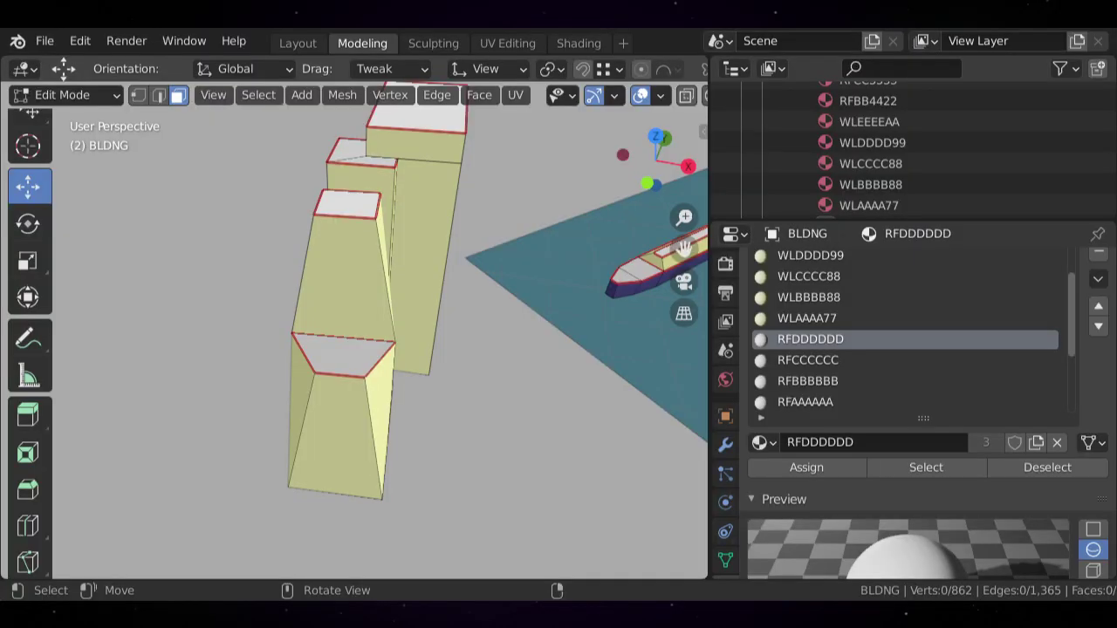
key("KP_7")
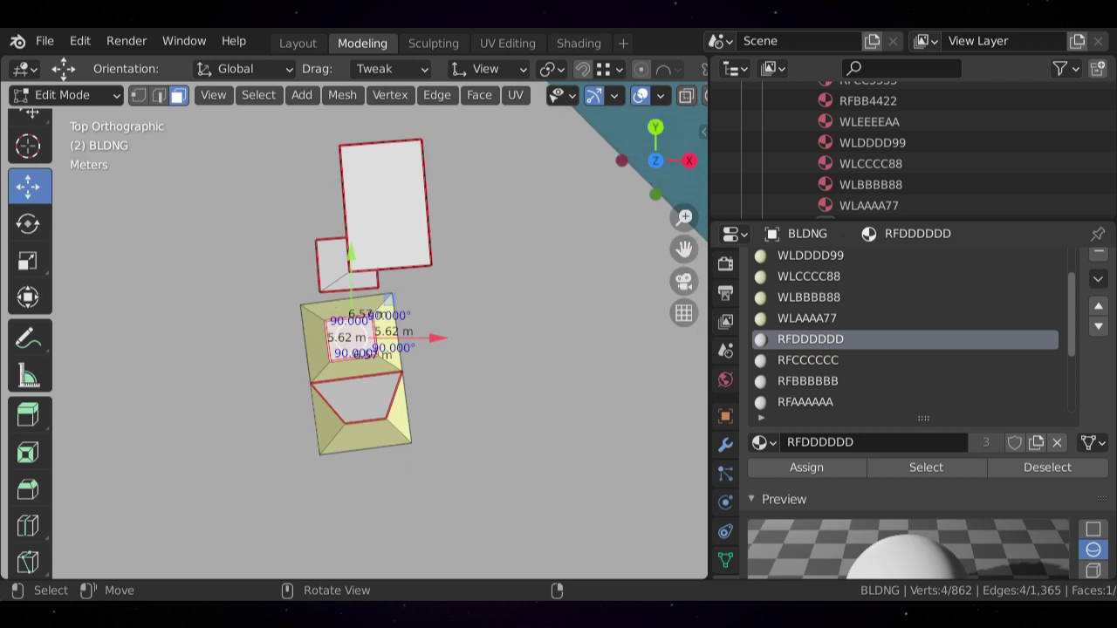
key("shift+KP_7")
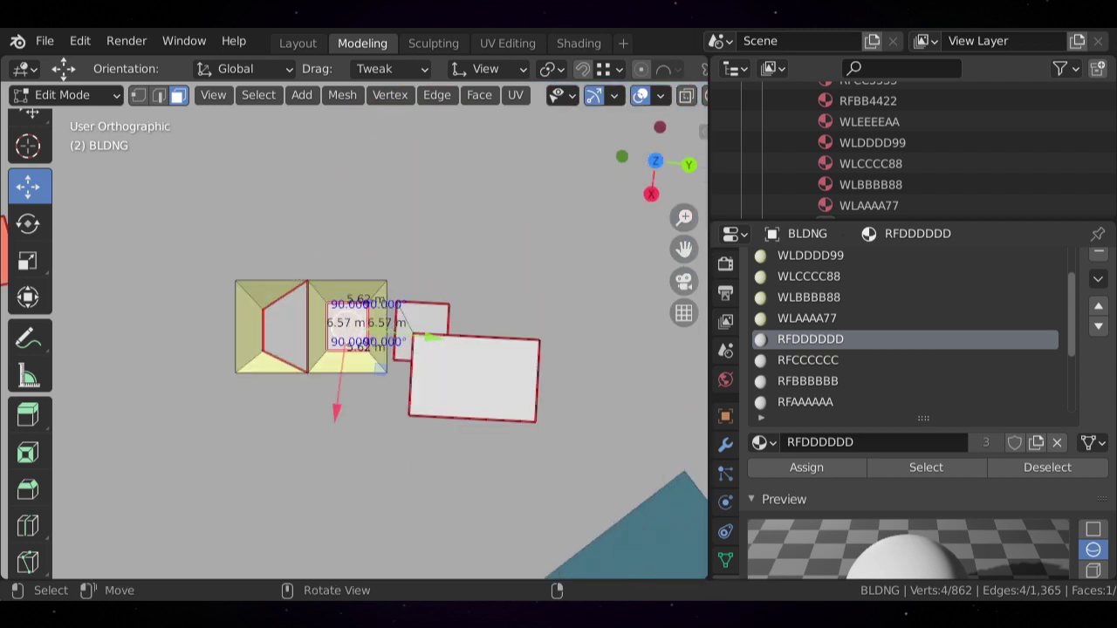
scroll(354, 330, "up", 3)
middle_click_drag(354, 331, 548, 371, "shift")
scroll(354, 331, "up", 1)
key("alt+a")
middle_click_drag(354, 331, 260, 273, "shift")
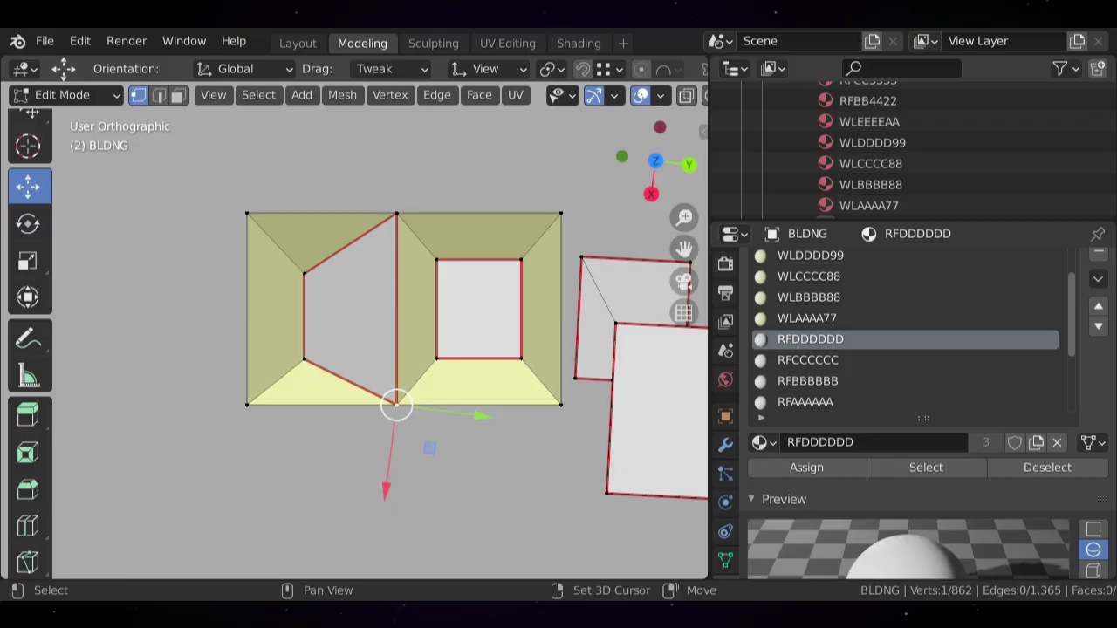
key("s")
key("y")
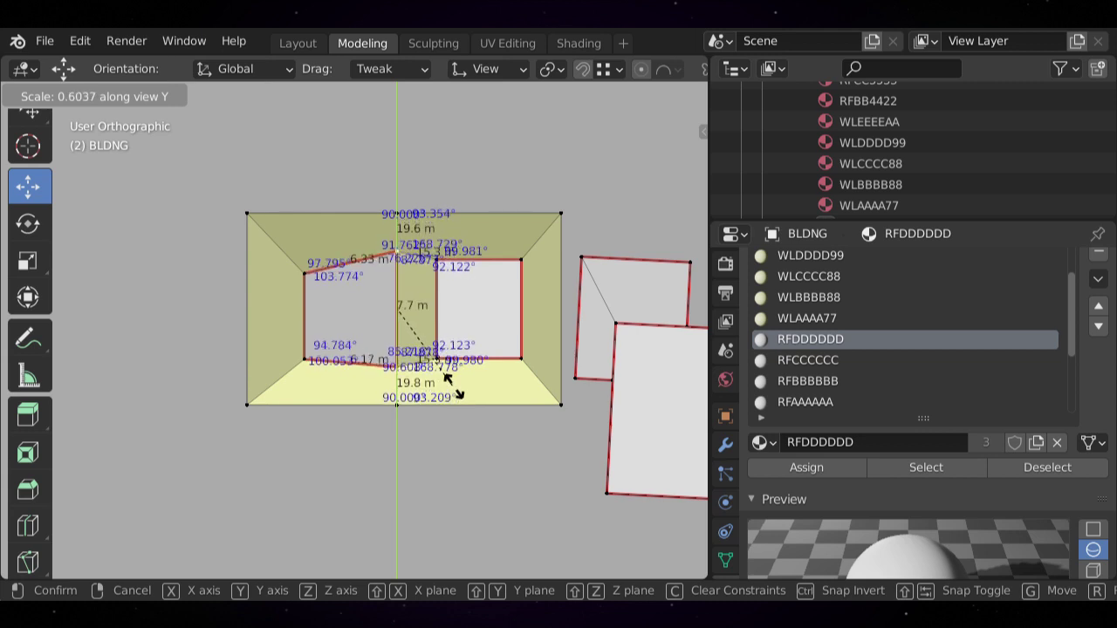
left_click(455, 386)
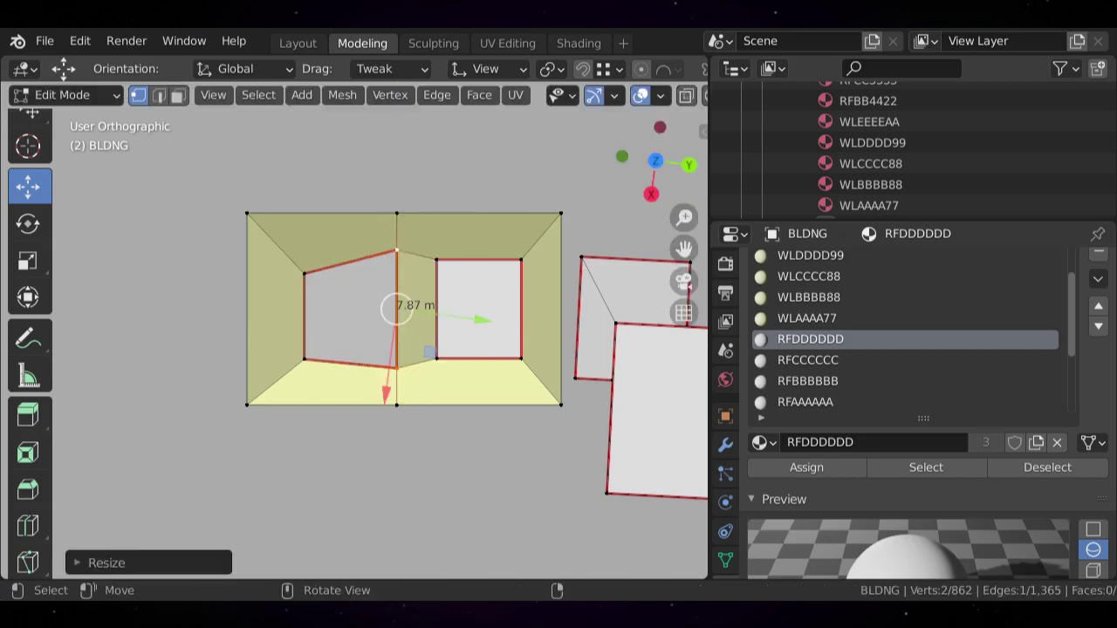
key("alt+a")
- Dissolve the vertical edges running from the annex roof to the base on both long walls of the block
scroll(455, 385, "down", 2)
middle_click_drag(456, 385, 440, 199)
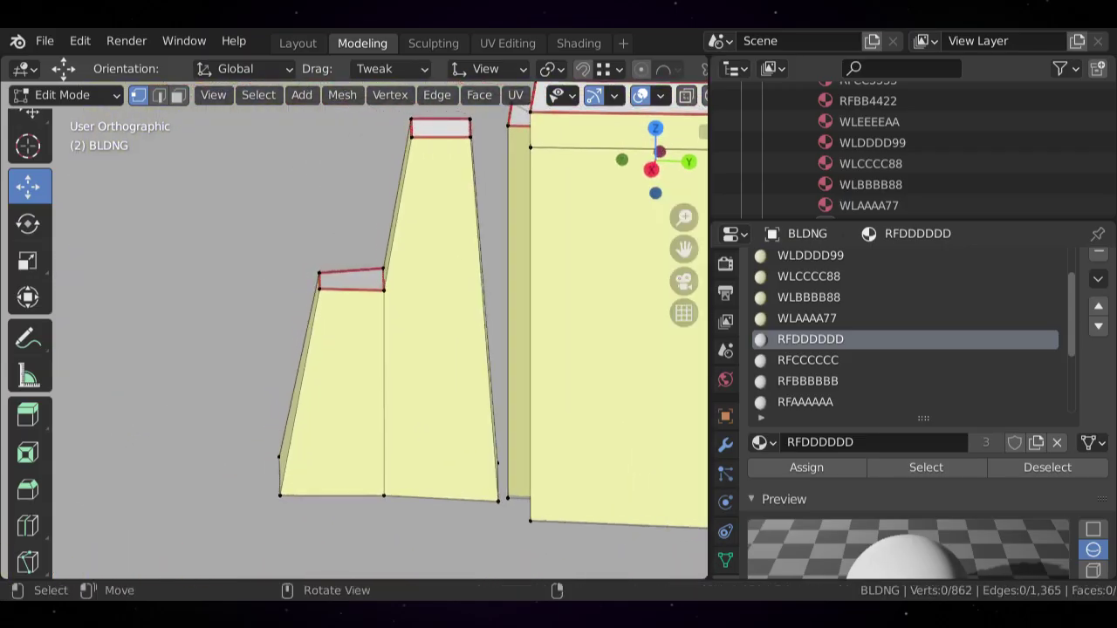
scroll(358, 330, "up", 1)
key("2")
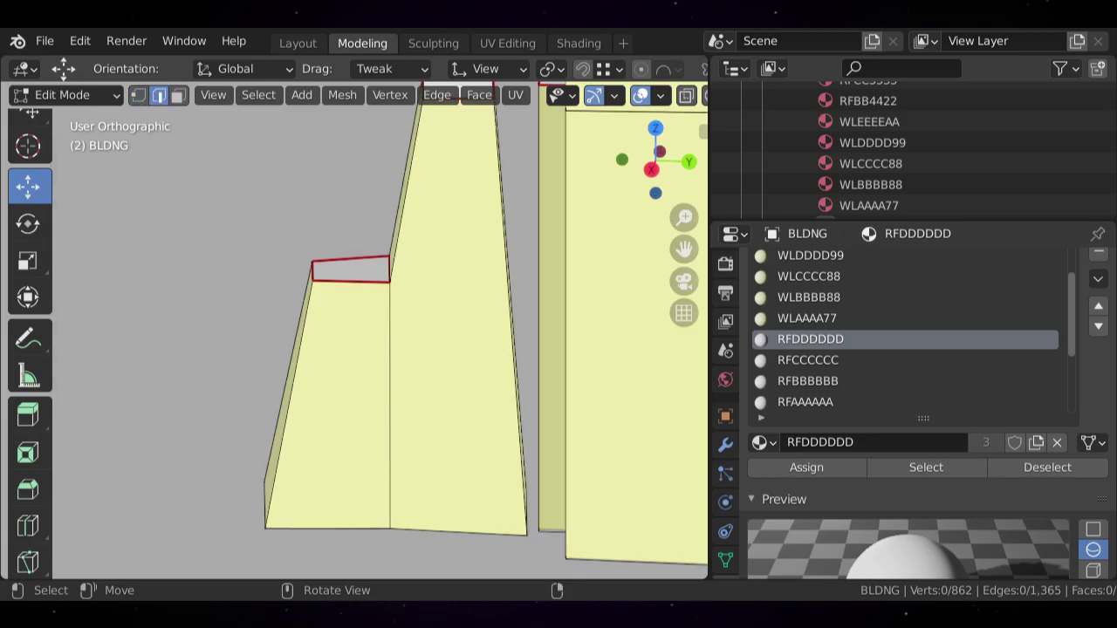
key("x")
left_click(305, 357)
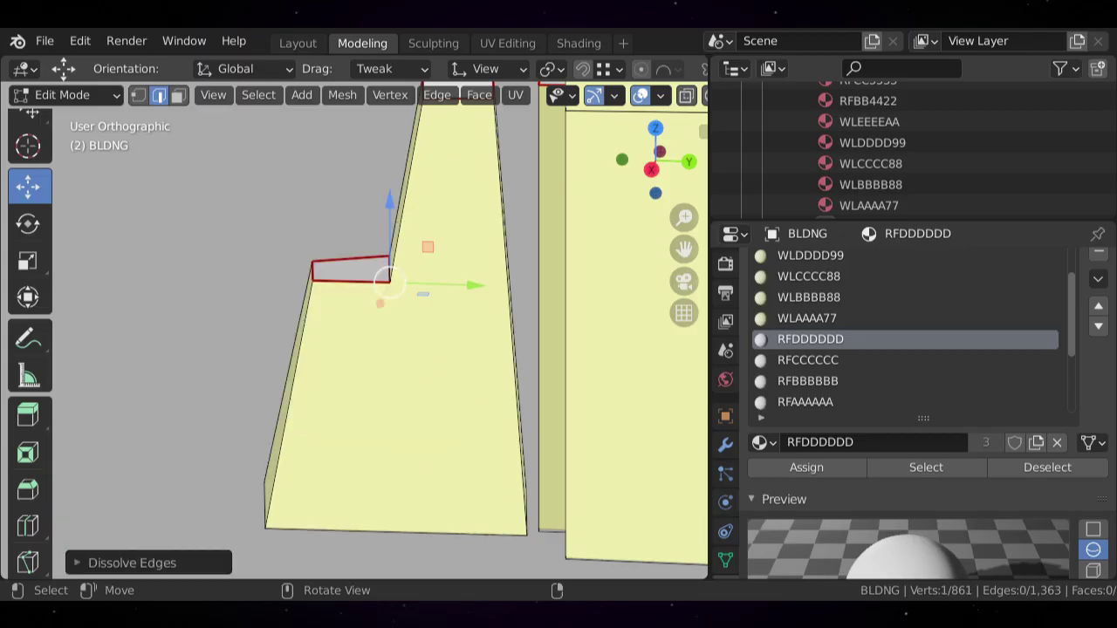
middle_click_drag(393, 349, 279, 358)
key("x")
left_click(200, 357)
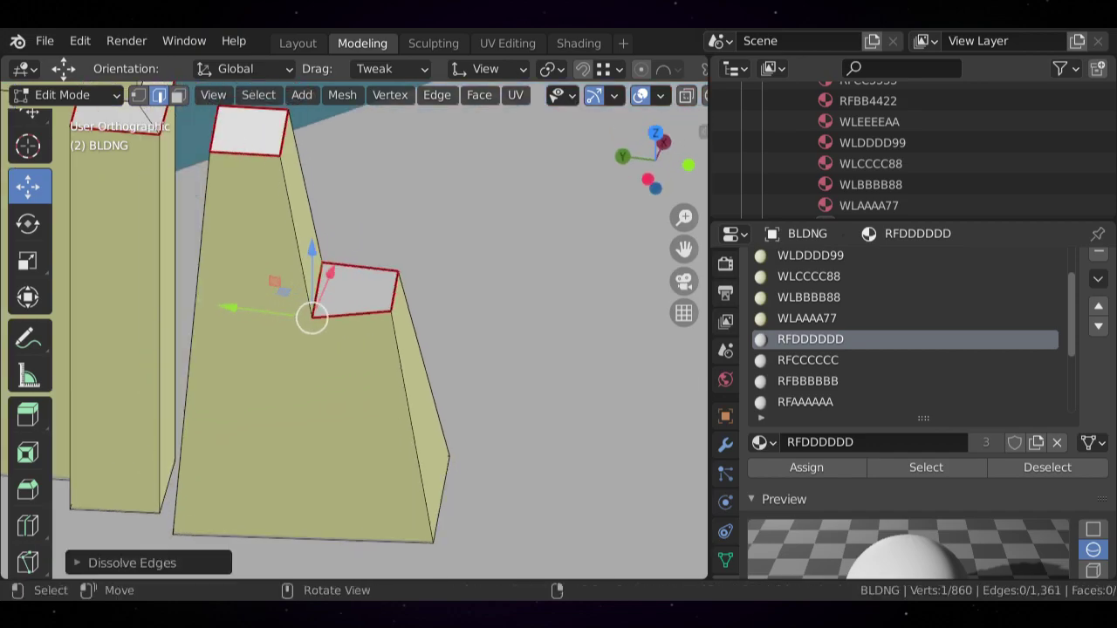
- Examine the undivided long walls and stepped shape of the block from both sides
middle_click_drag(524, 467, 482, 472)
scroll(342, 478, "down", 3)
scroll(354, 330, "up", 2)
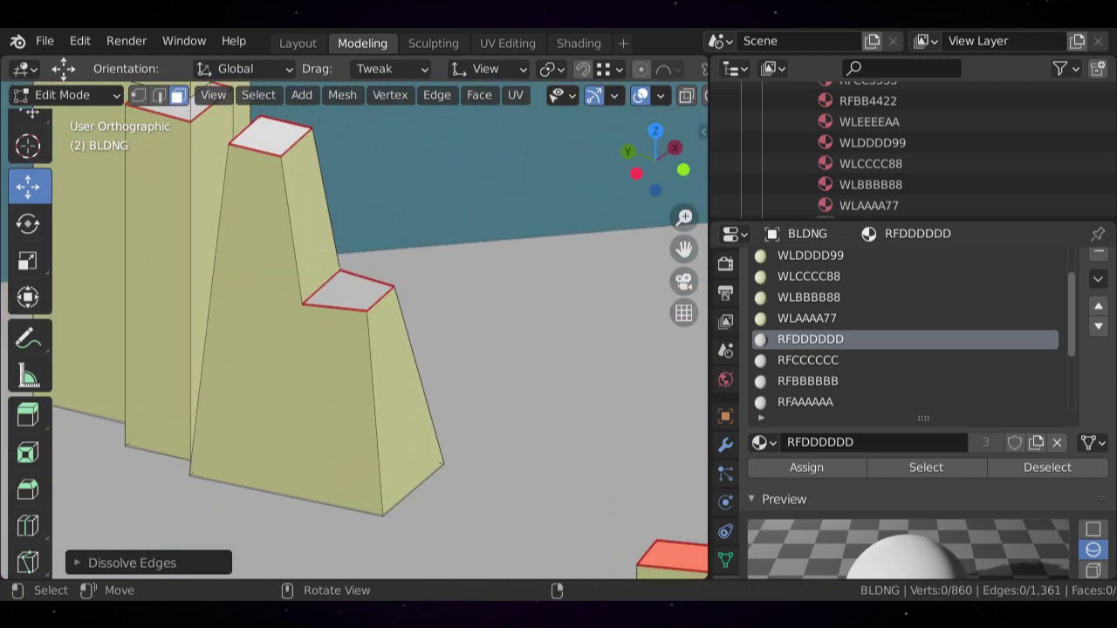
left_click(291, 367)
middle_click_drag(292, 366, 89, 457)
scroll(299, 466, "up", 2)
key("alt+a")
scroll(299, 466, "down", 3)
scroll(353, 330, "up", 2)
- Delete the annex roof, the middle section's roof and the sloped wall between them
left_click(294, 340)
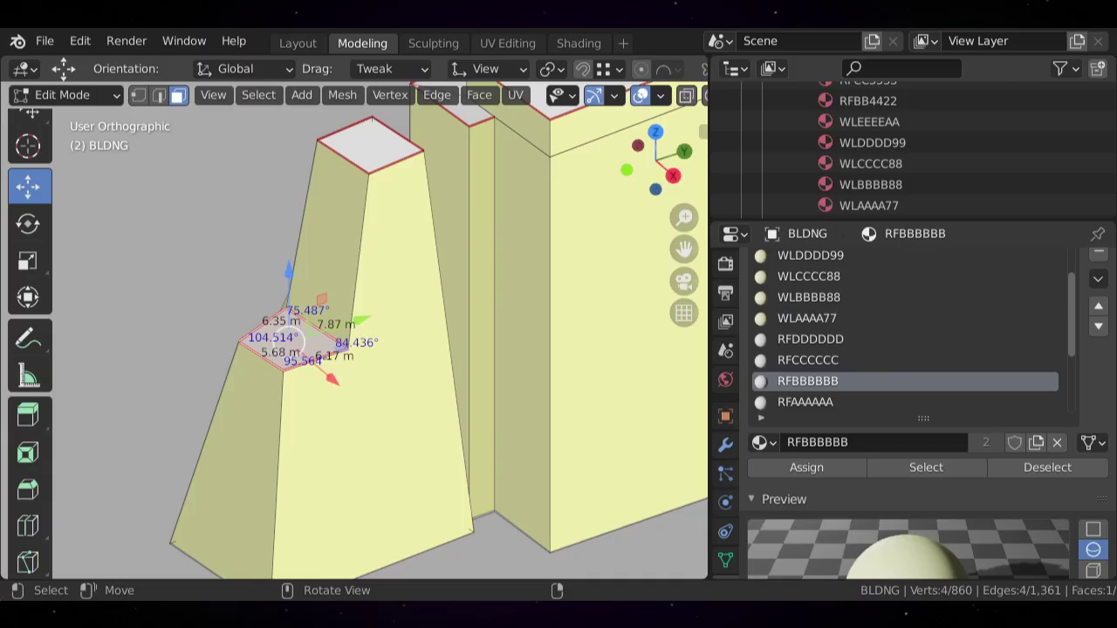
key("x")
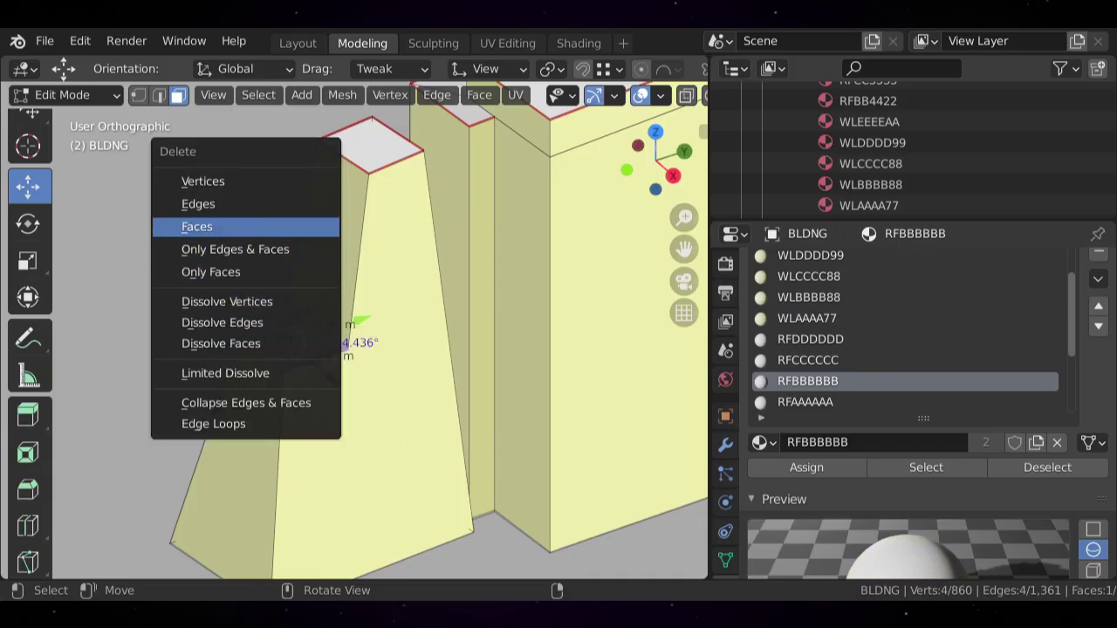
left_click(277, 227)
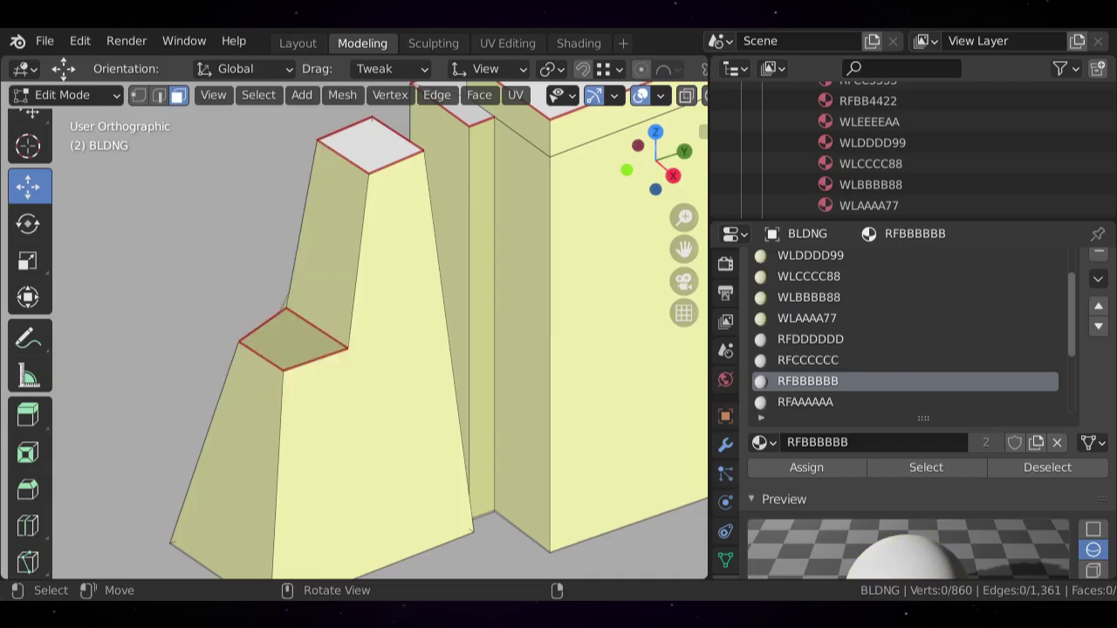
left_click(372, 142)
key("x")
left_click(296, 140)
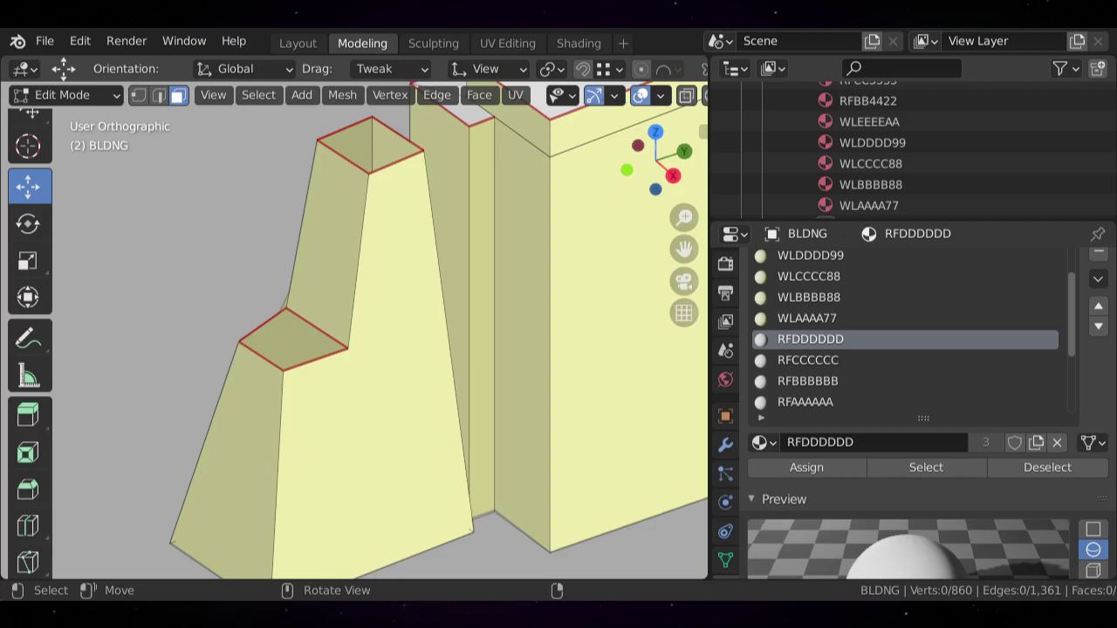
left_click(353, 235)
key("x")
left_click(353, 236)
- Inspect the opened block's long side wall and its place among the harbour buildings, including from below
left_click(384, 288)
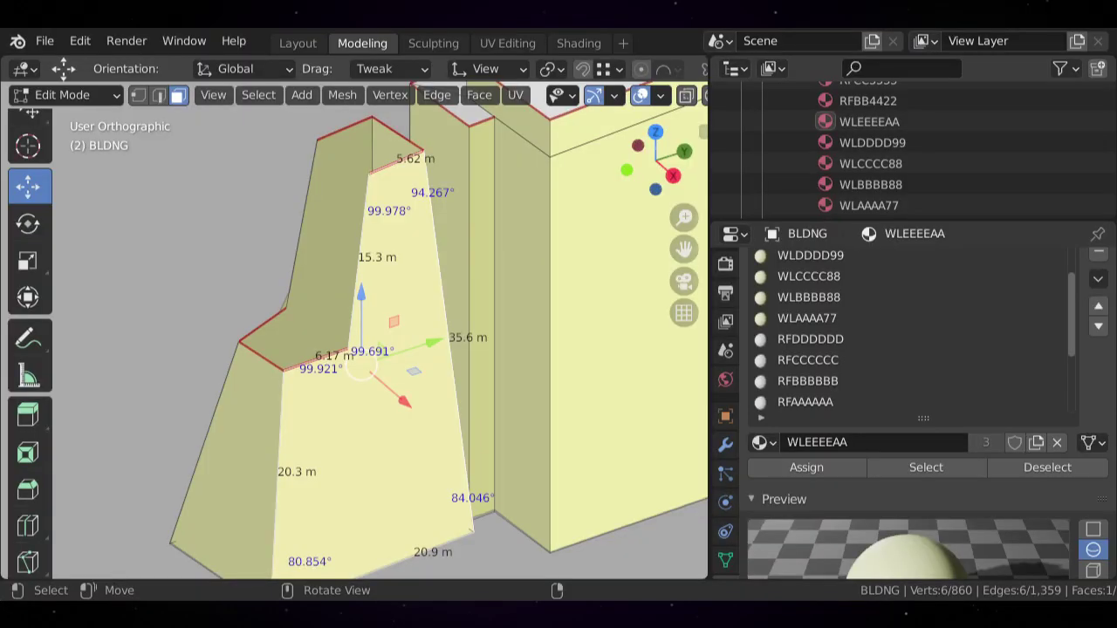
scroll(362, 349, "down", 2)
middle_click_drag(332, 323, 593, 336)
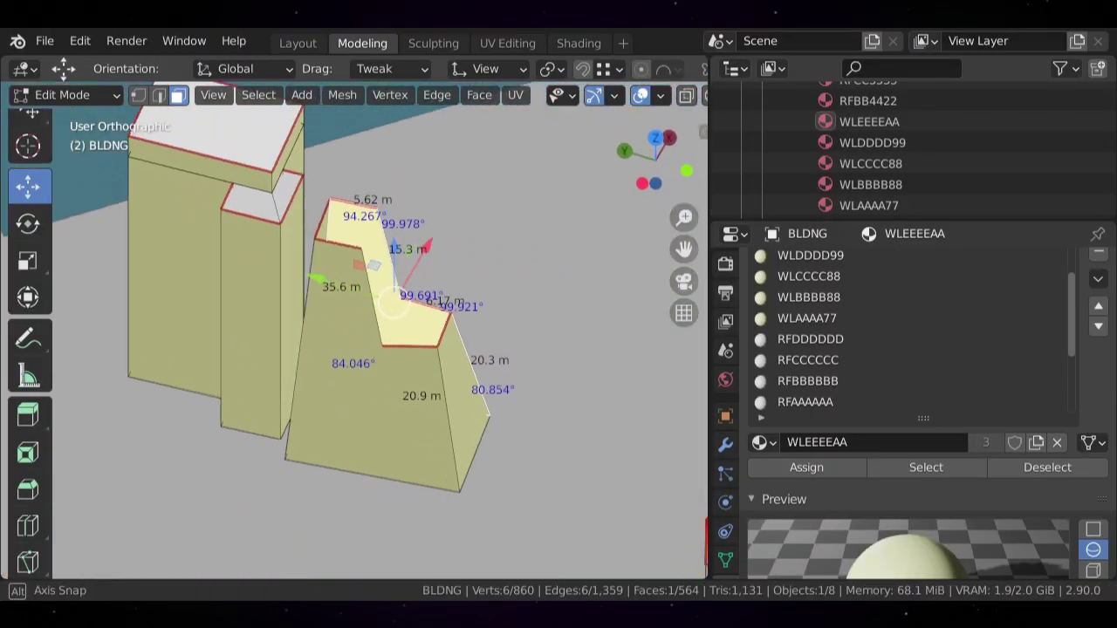
scroll(593, 336, "down", 3)
scroll(380, 331, "down", 4)
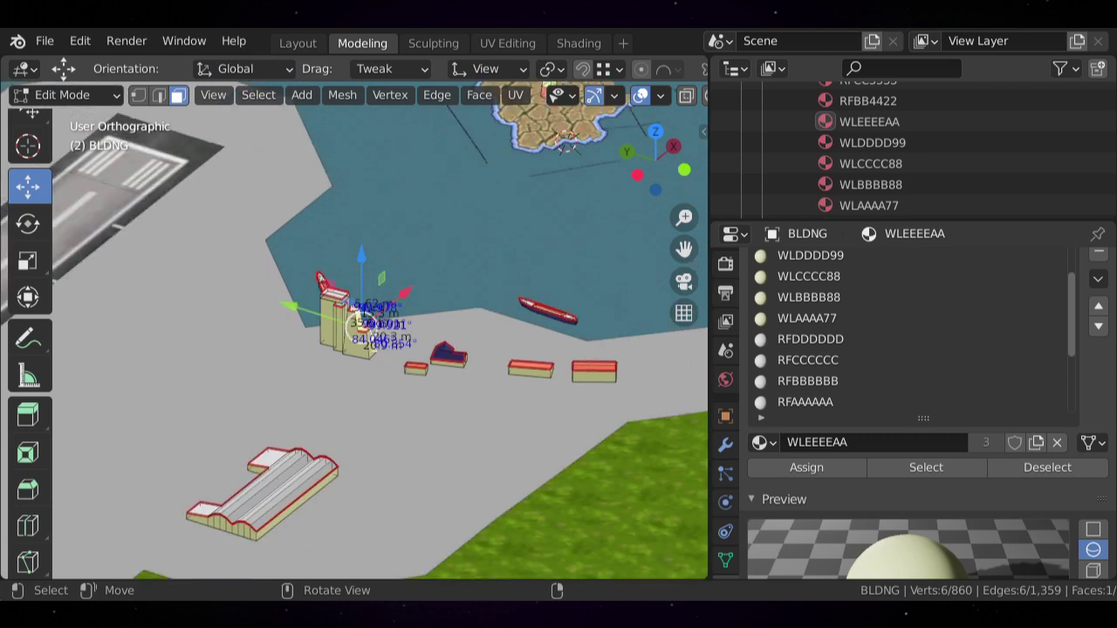
scroll(358, 325, "up", 8)
middle_click_drag(410, 349, 358, 340)
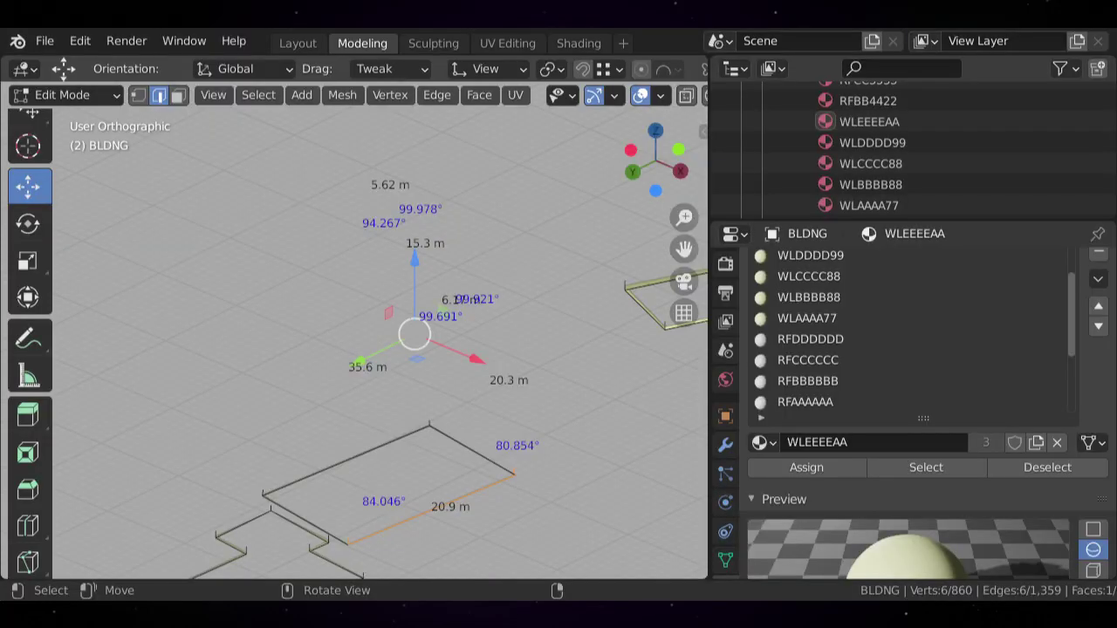
- Select the four base edges of the block from below and duplicate them in place
left_click_drag(338, 455, 342, 459)
key("alt+a")
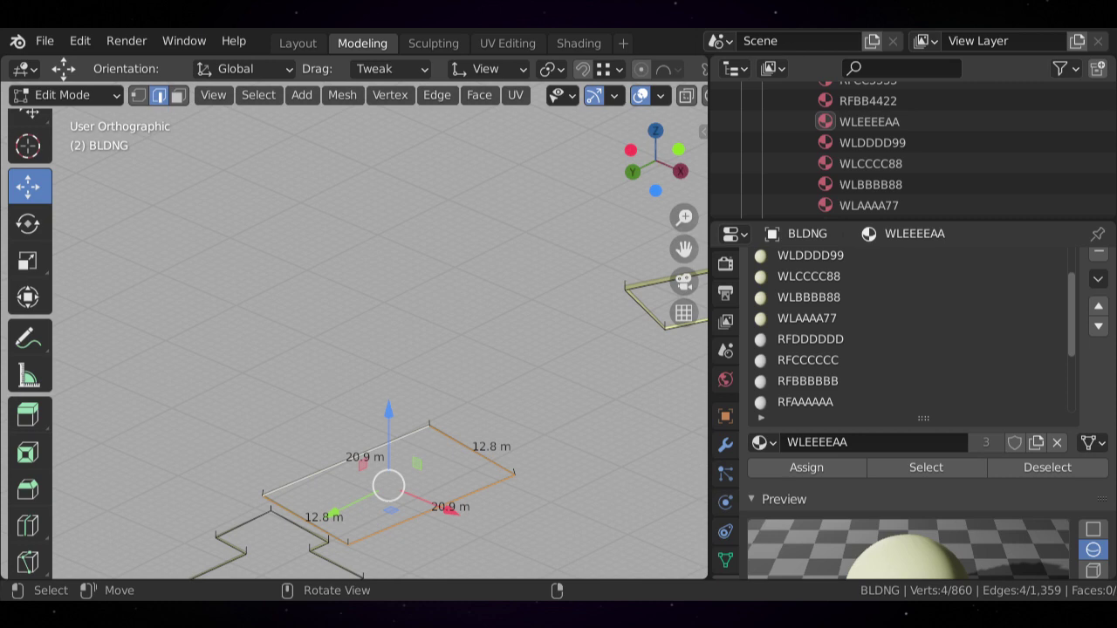
scroll(380, 340, "down", 1)
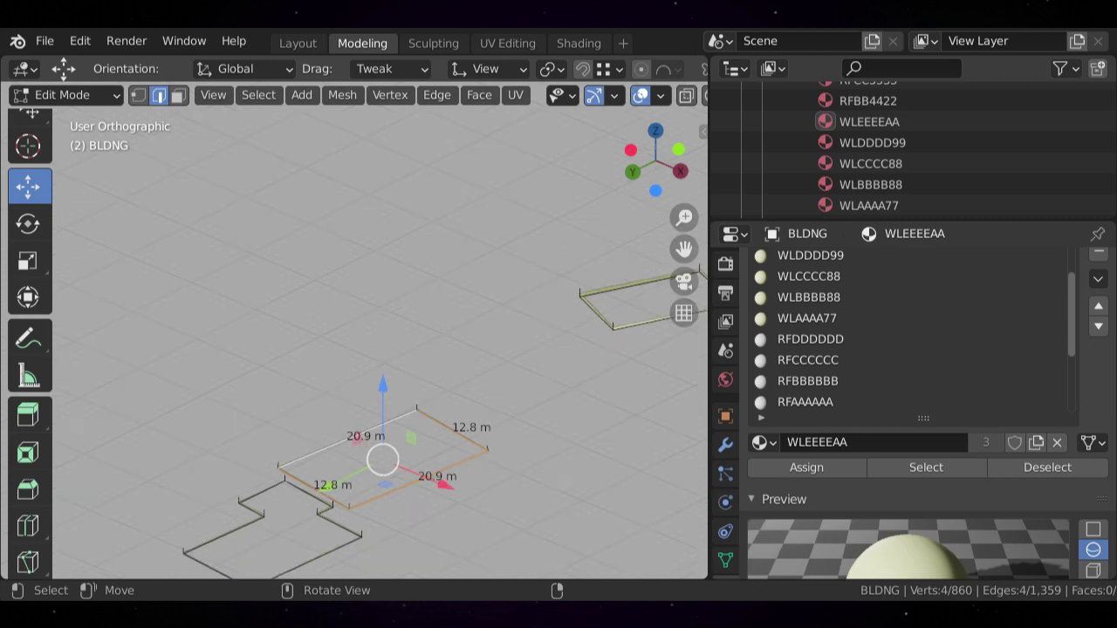
middle_click_drag(380, 340, 410, 362)
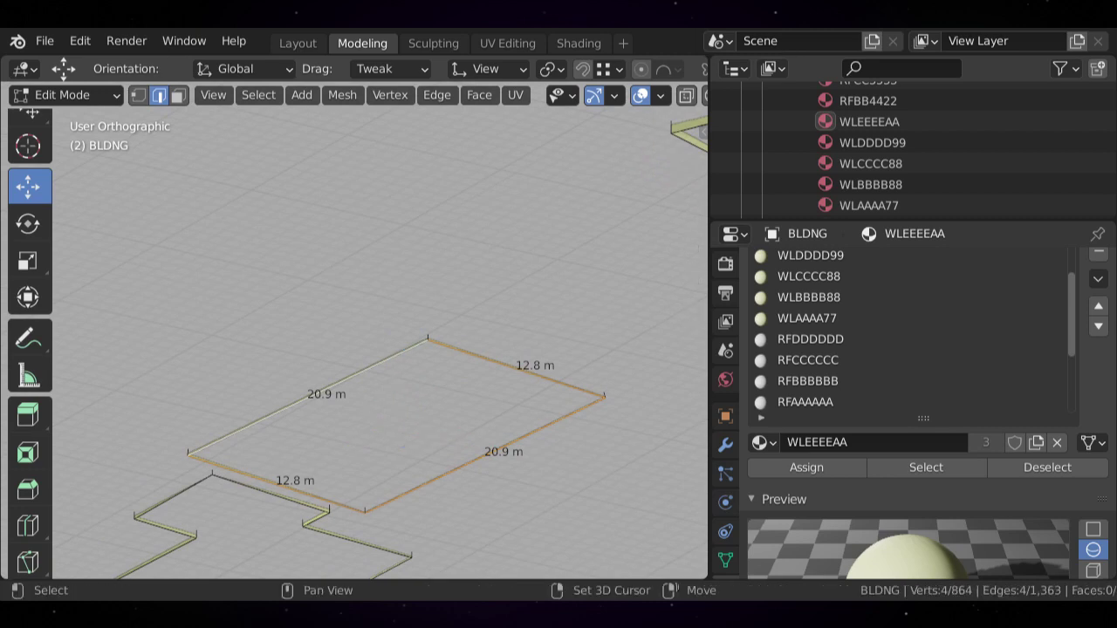
key("shift+d")
key("Escape")
- Check the duplicated base outline in Object Mode and with test moves, leaving it in place and deselected
key("Tab")
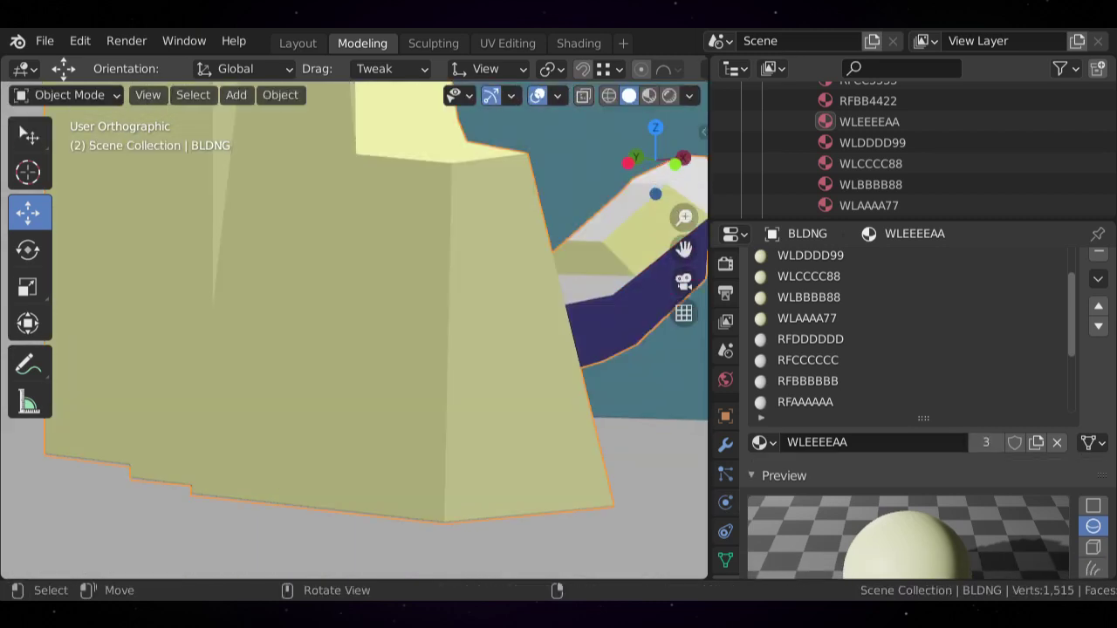
key("Tab")
middle_click_drag(375, 349, 380, 293)
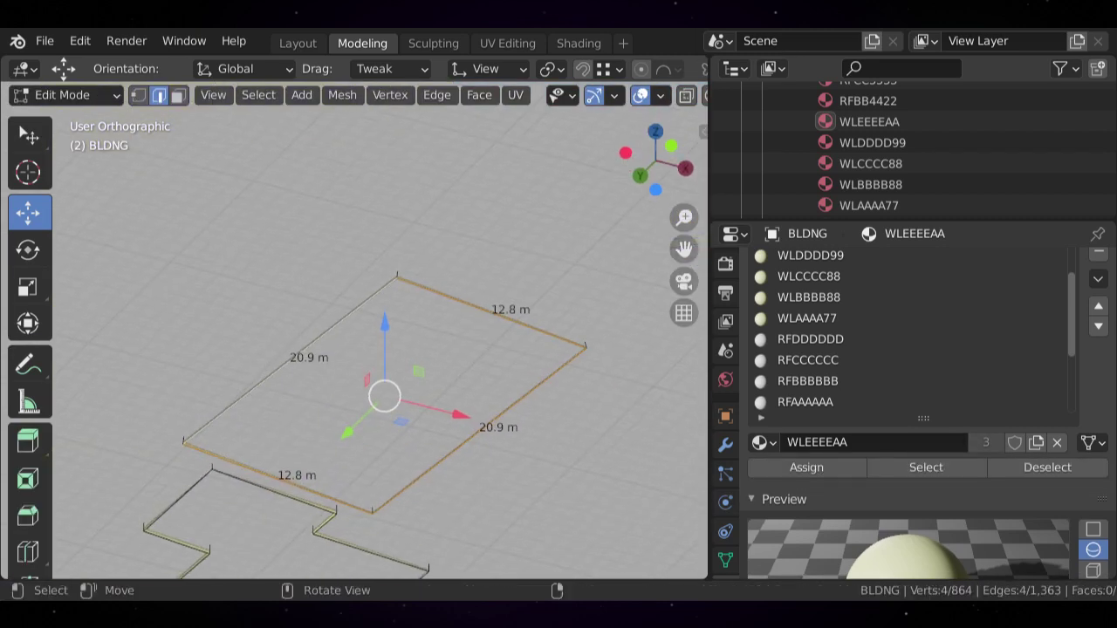
key("g")
key("Return")
key("g")
key("Escape")
key("alt+a")
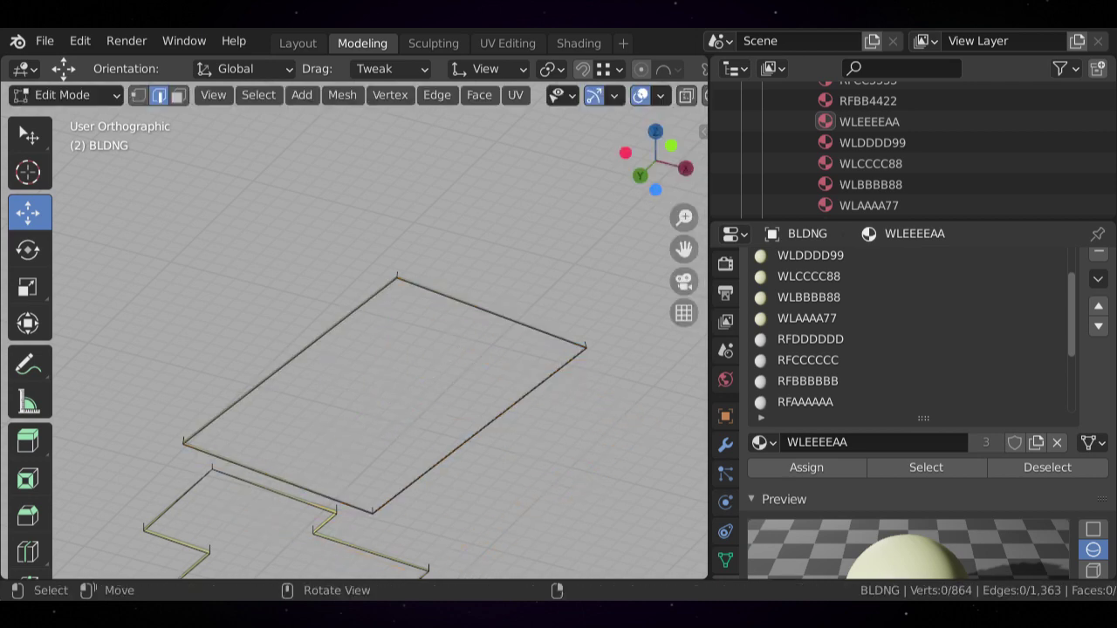
- Delete all linked geometry of the stepped block, keeping only the duplicated base outline
middle_click_drag(363, 266, 379, 388)
scroll(380, 388, "down", 2)
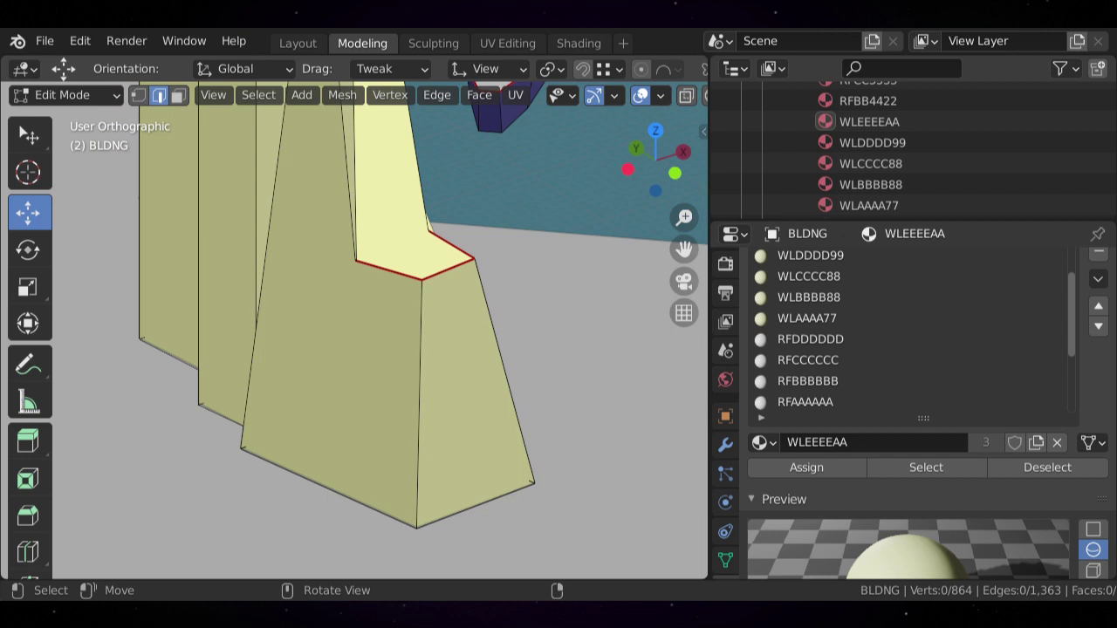
key("l")
key("x")
left_click(305, 351)
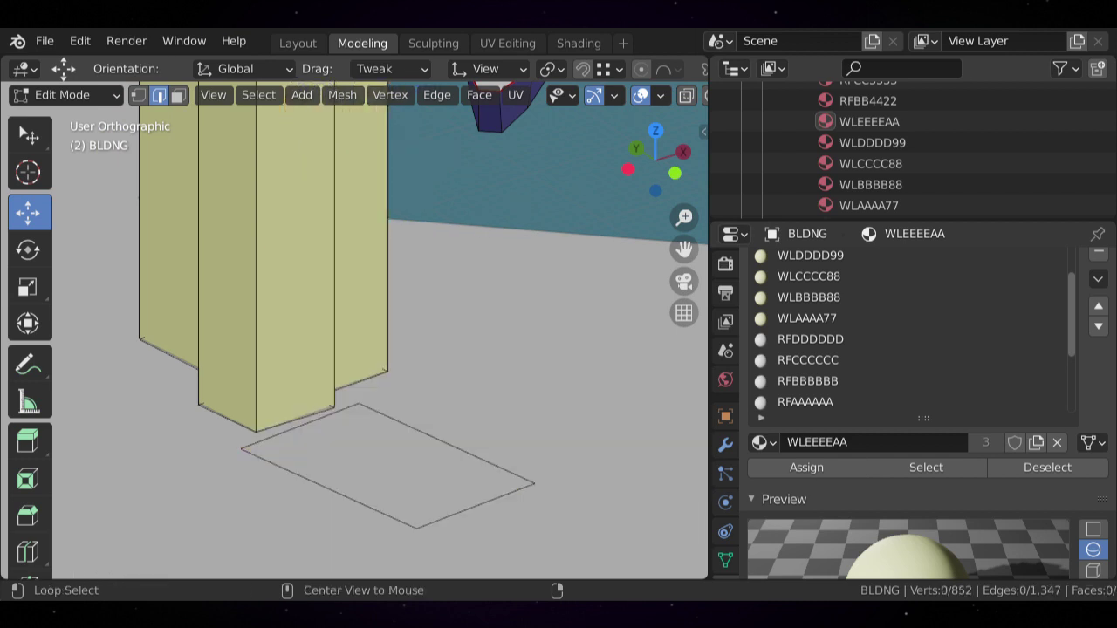
- Select the block's base outline loop, extrude it in place, and set the transform orientation to Global
left_click(329, 489, "alt")
scroll(356, 332, "down", 2)
key("e")
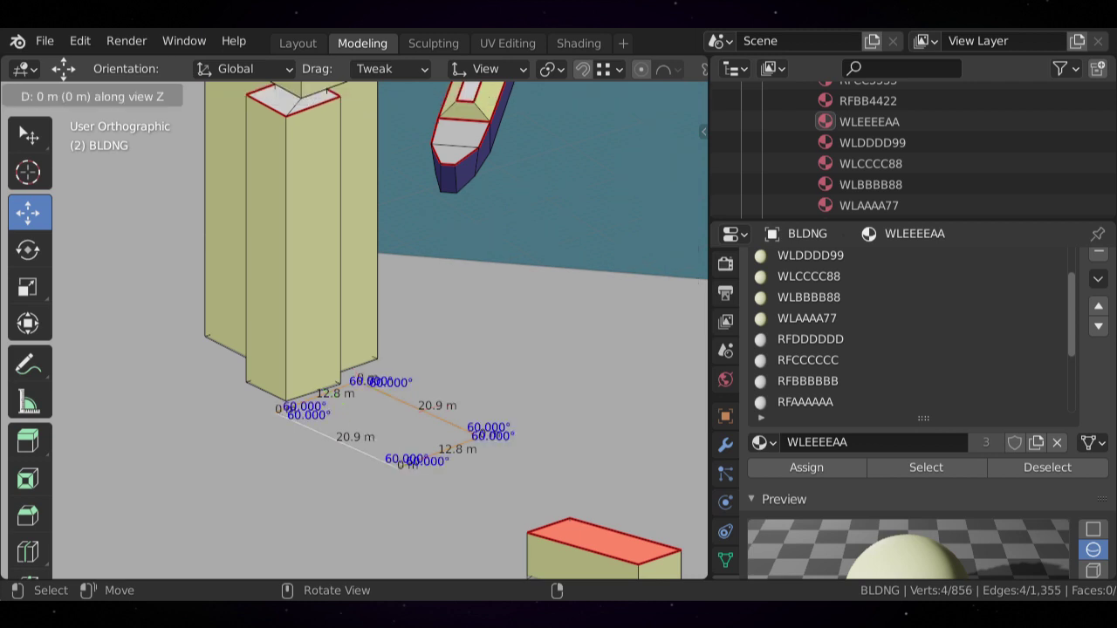
key("Escape")
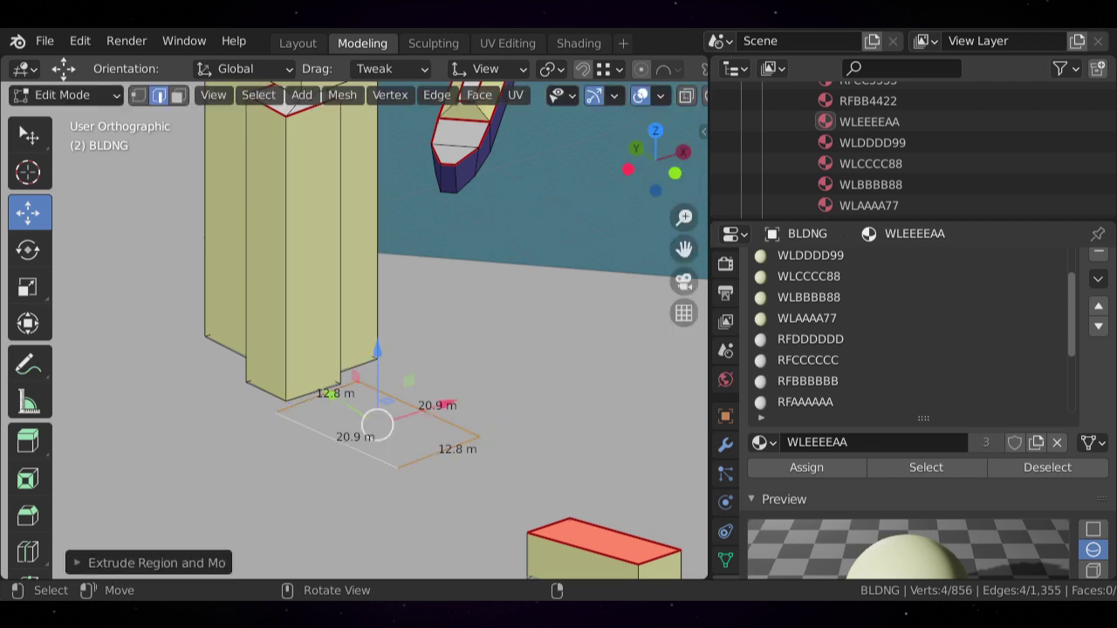
left_click(485, 68)
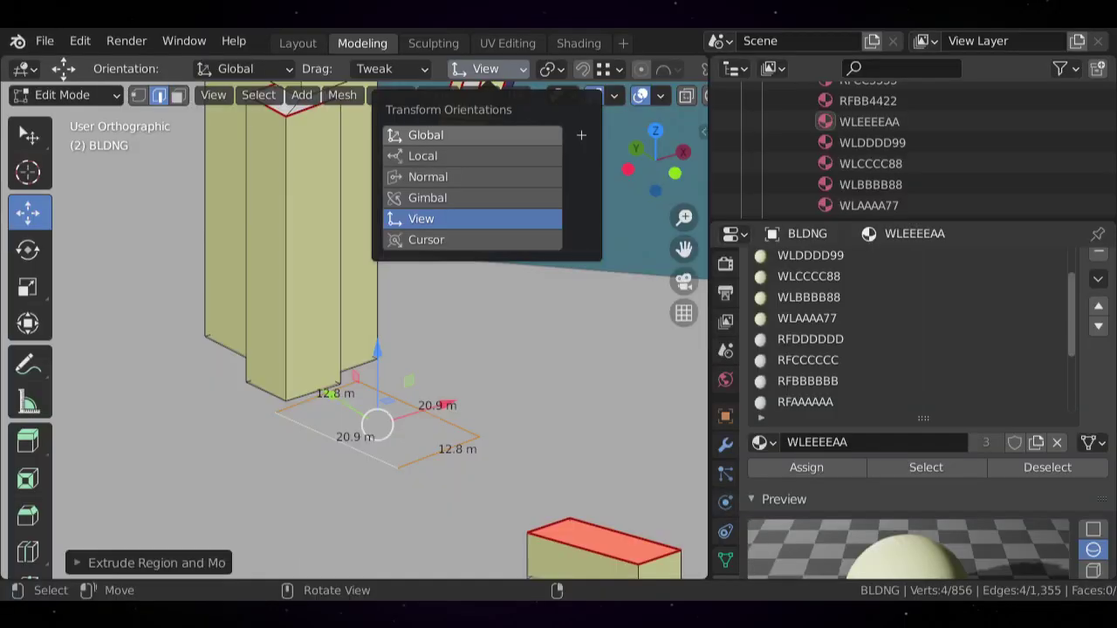
left_click(419, 135)
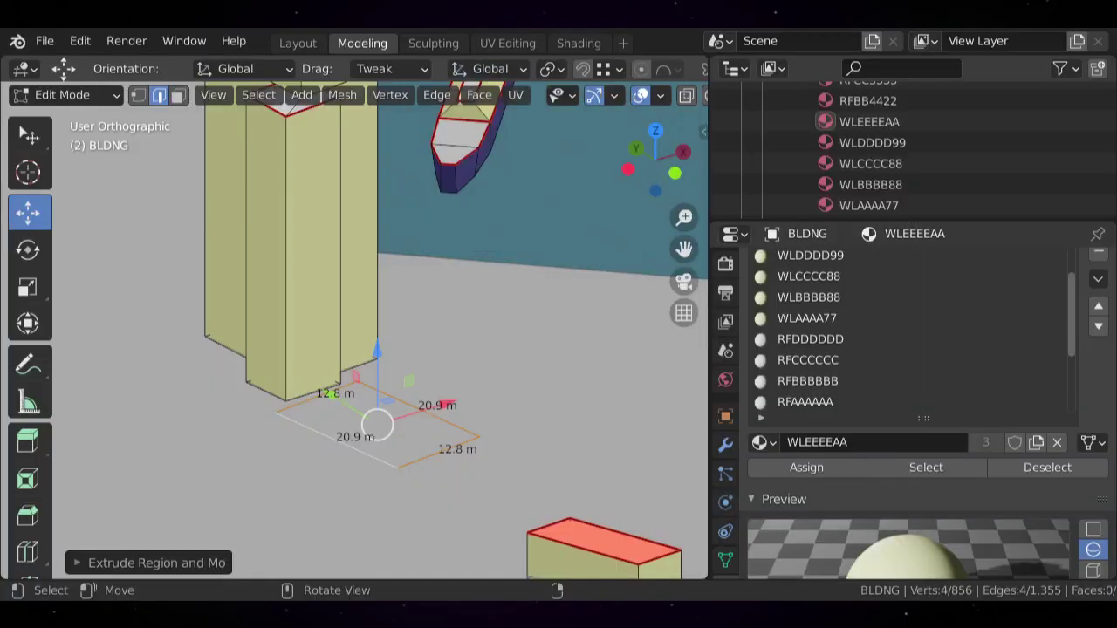
- Raise the extruded outline along global Z to form tall open walls, and deselect everything
key("g")
key("z")
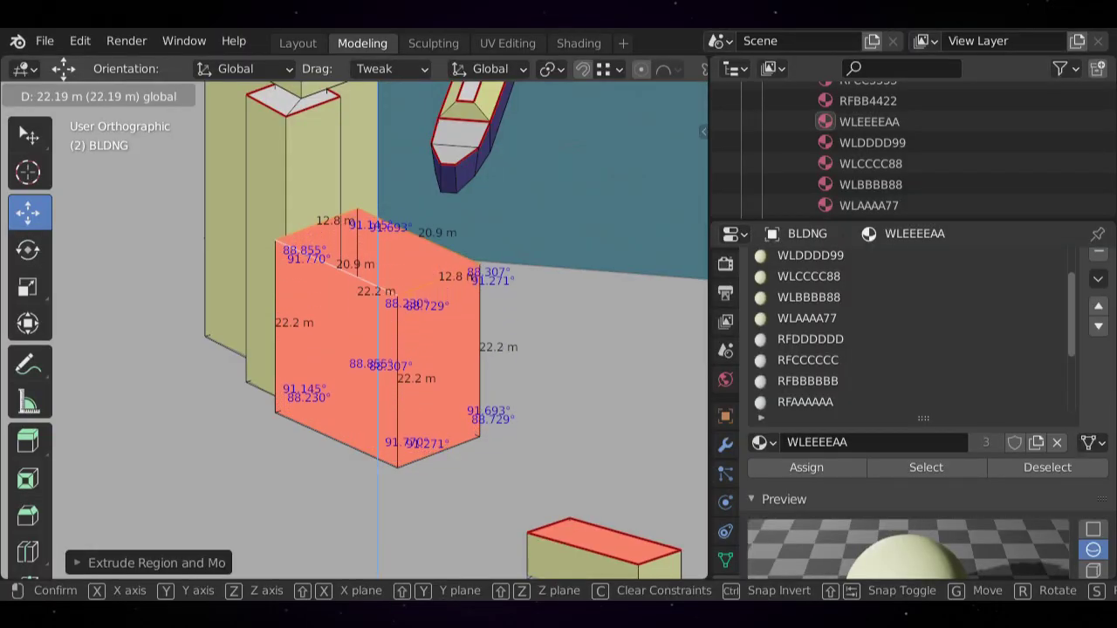
key("Return")
middle_click_drag(416, 311, 430, 361, "shift")
middle_click_drag(422, 256, 431, 314, "shift")
left_click_drag(399, 282, 399, 168)
key("alt+a")
scroll(376, 341, "down", 2)
mouse_move(392, 340)
middle_mouse_down()
mouse_move(357, 358)
mouse_move(270, 362)
mouse_move(336, 397)
mouse_move(375, 388)
mouse_move(432, 339)
mouse_move(534, 321)
mouse_move(450, 305)
mouse_move(399, 333)
mouse_move(454, 371)
mouse_move(397, 337)
middle_mouse_up()
scroll(432, 338, "up", 2)
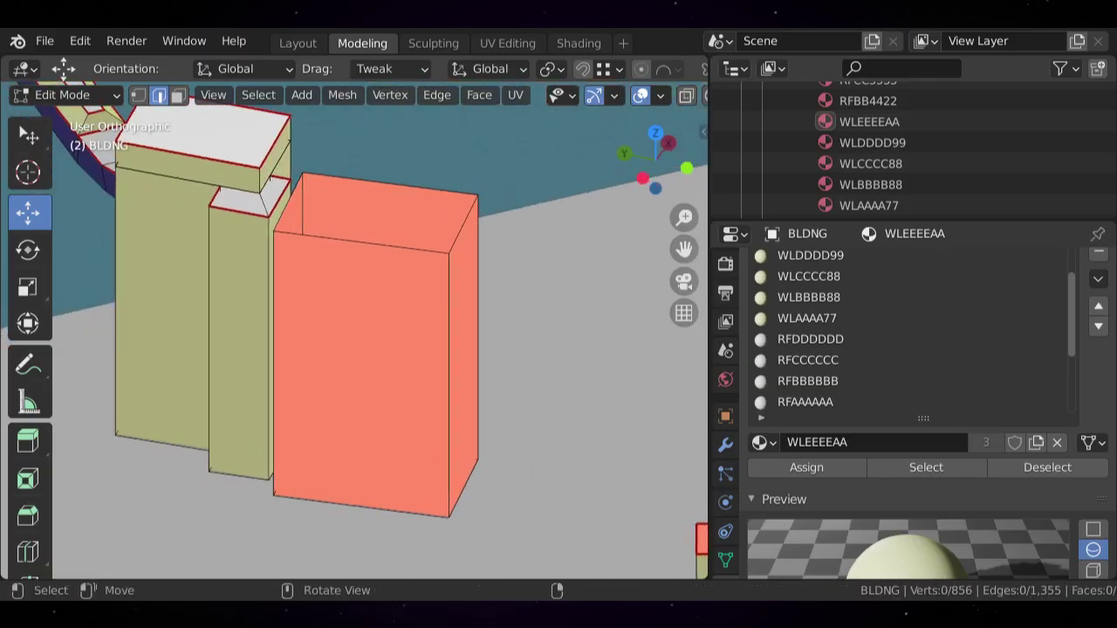
- Fill the open top between the walls' two long upper edges and check the roof face in a face-aligned view
left_click(390, 184, "shift")
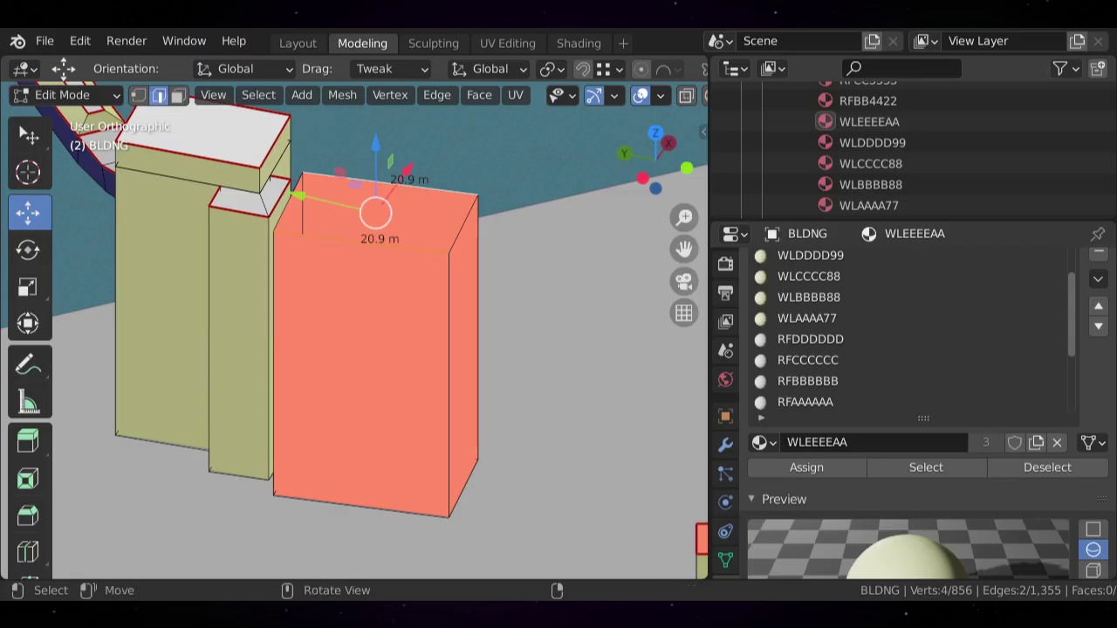
key("alt+a")
scroll(355, 331, "up", 1)
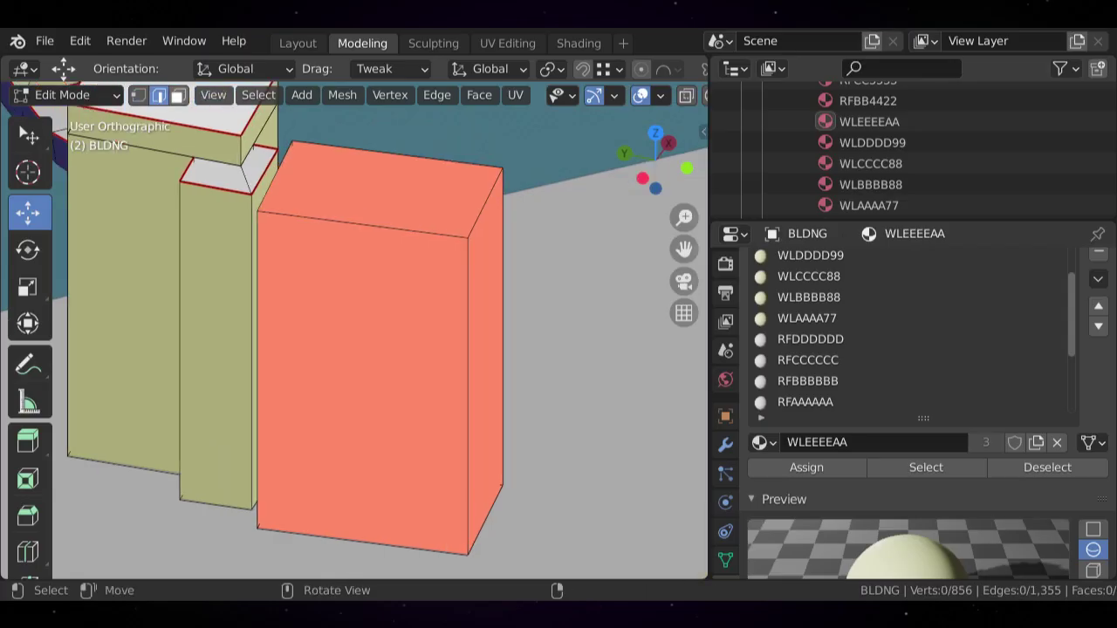
key("3")
left_click(379, 189)
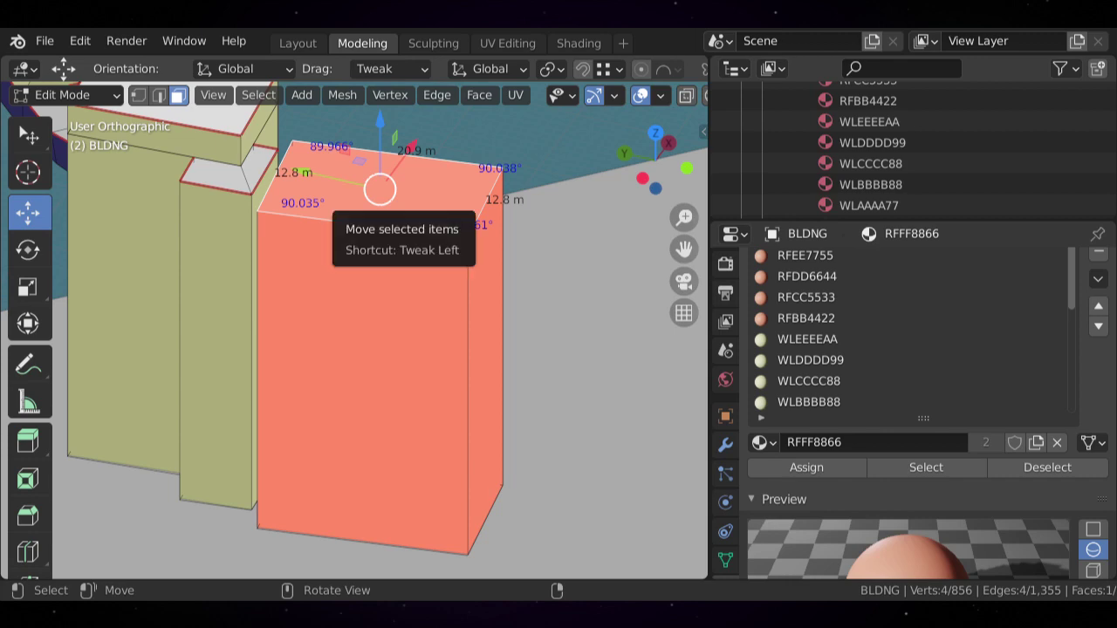
key("shift+KP_7")
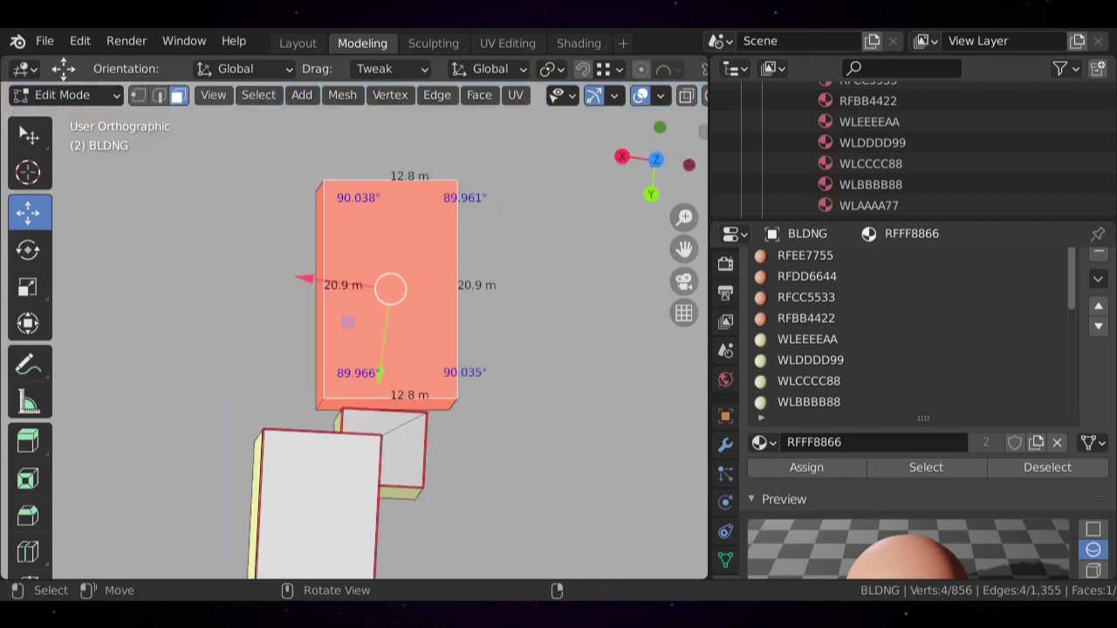
middle_click_drag(381, 288, 392, 147)
- Undo the roof fill and the raised walls, back to the selected base outline
key("ctrl+z")
key("ctrl+z")
key("ctrl+z")
key("ctrl+z")
key("ctrl+z")
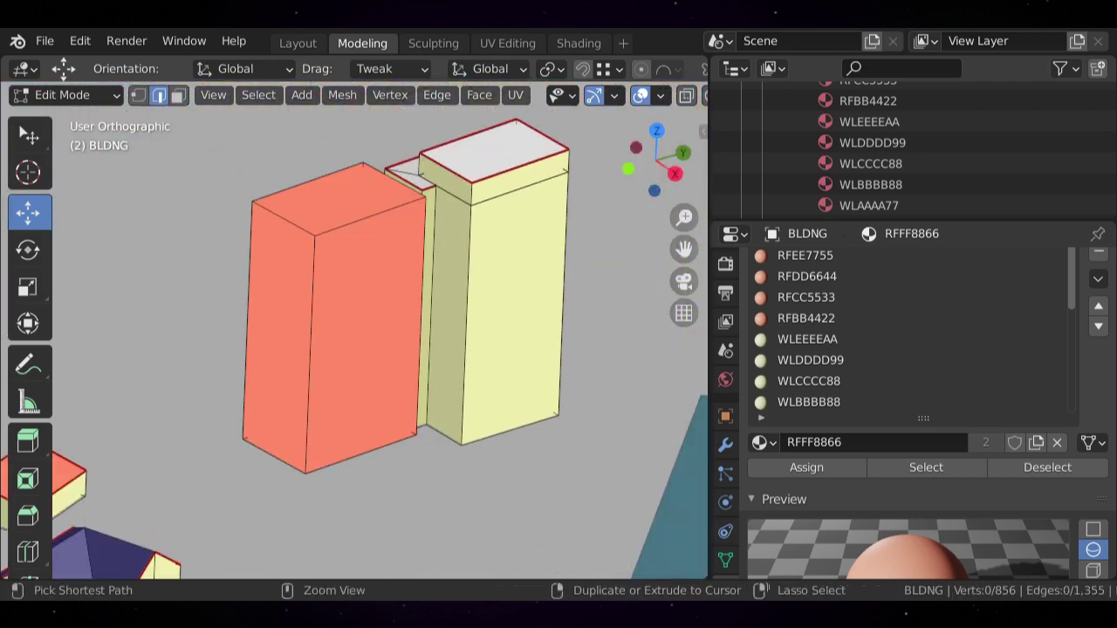
key("ctrl+z")
key("ctrl+z")
key("ctrl+z")
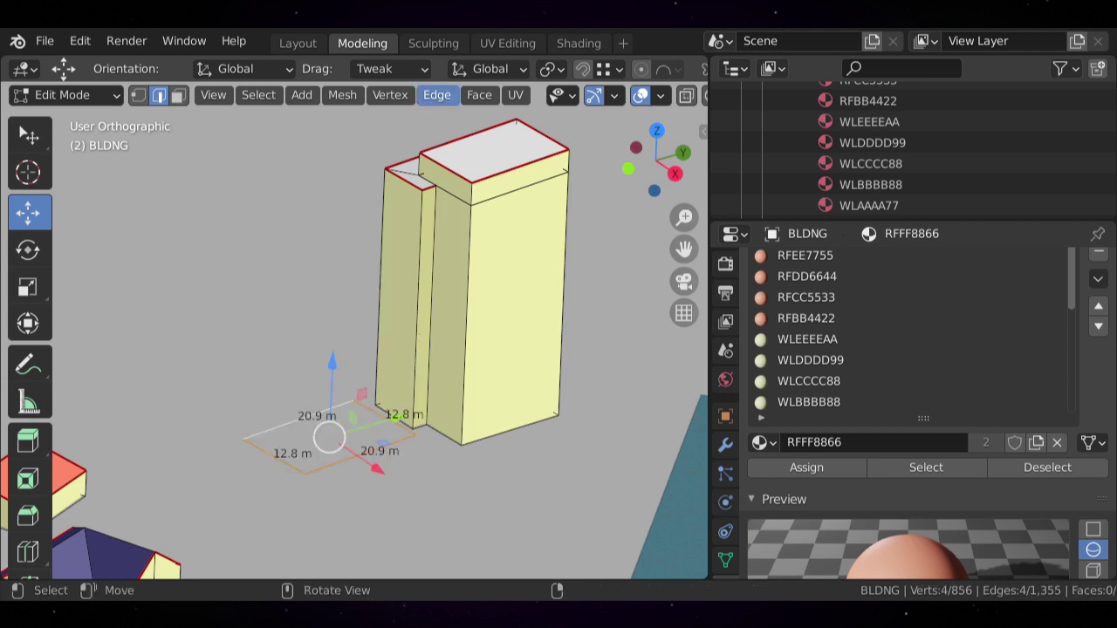
- Extrude the base outline straight up along Z into four tall walls beside the tower and deselect them
middle_click_drag(332, 349, 559, 336)
scroll(471, 358, "down", 4)
middle_click_drag(471, 336, 515, 331)
scroll(532, 367, "up", 4)
key("e")
key("z")
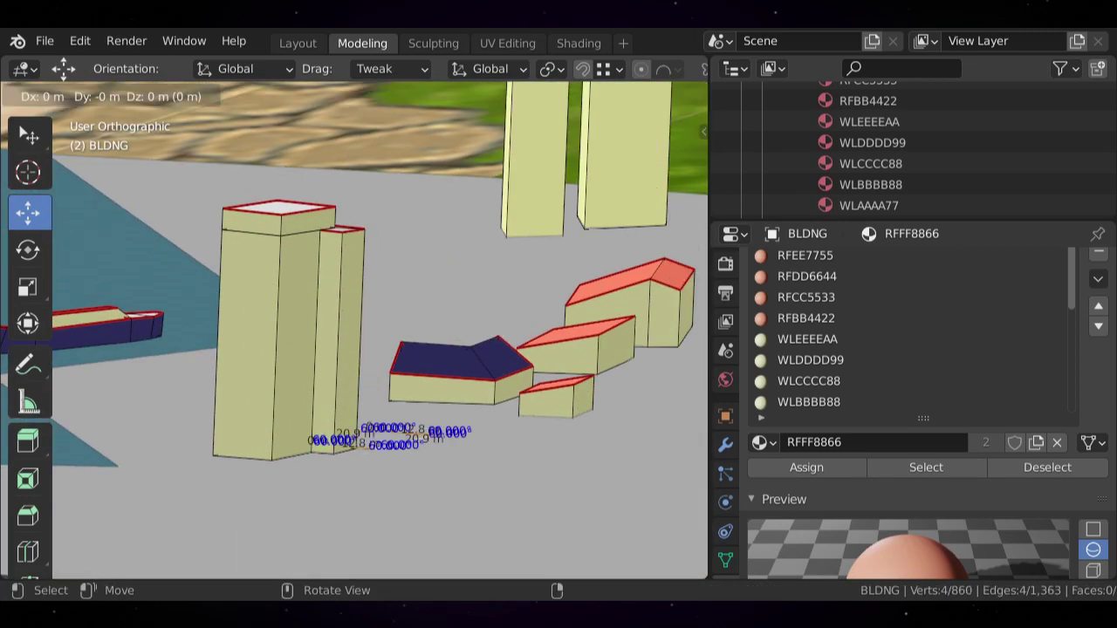
key("Return")
key("alt+a")
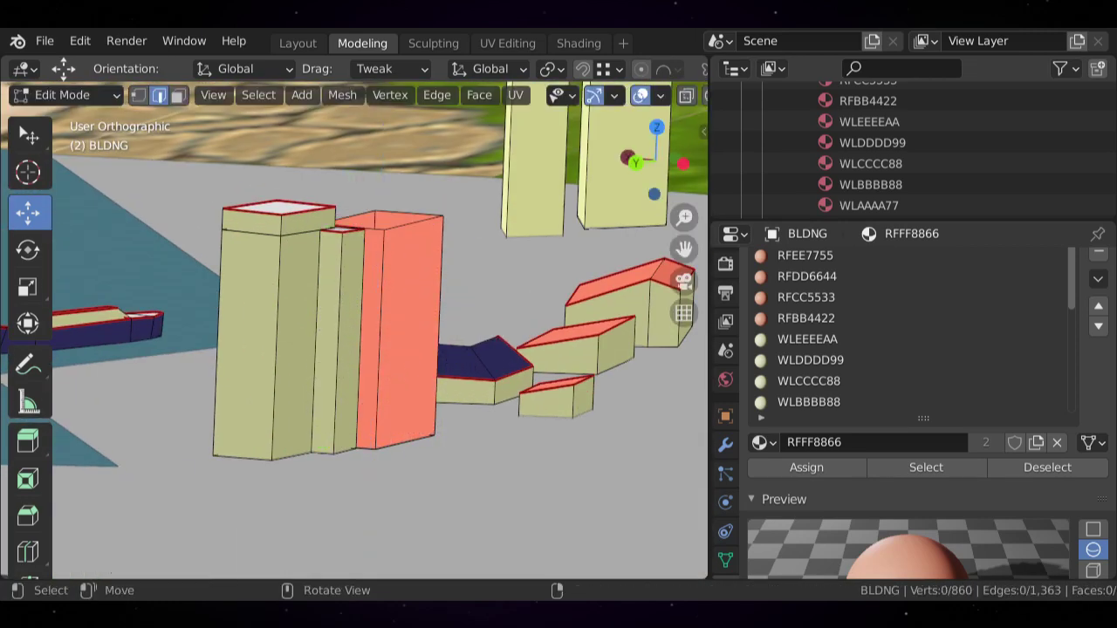
- Cap the new walls with a roof face between the two long top edges
middle_click_drag(471, 332, 472, 397)
key("KP_7")
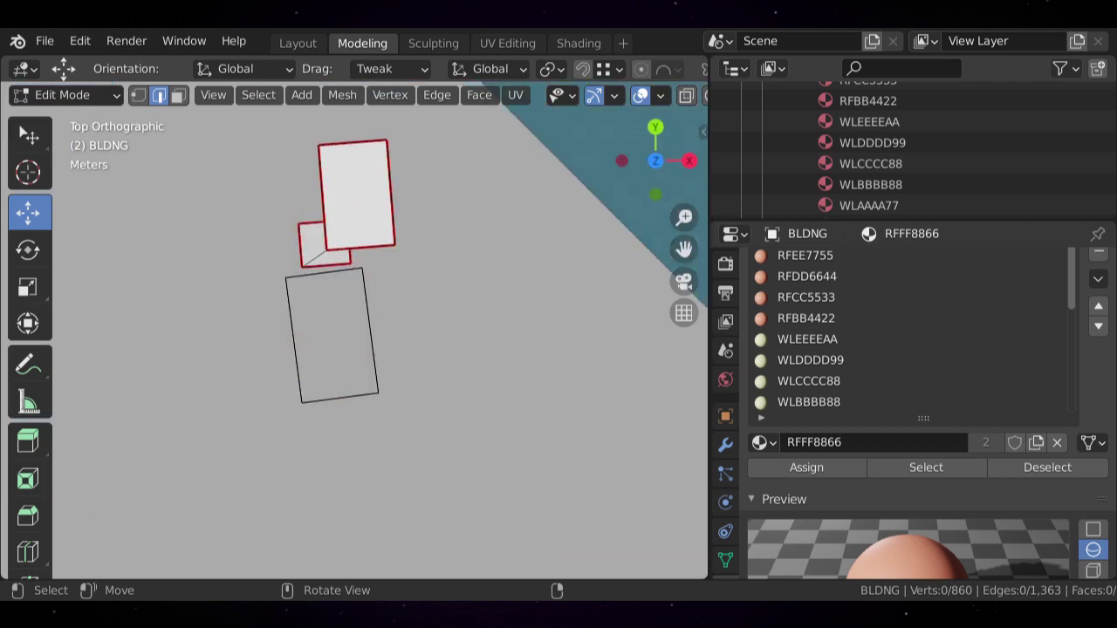
scroll(354, 330, "up", 2)
key("a")
middle_click_drag(366, 366, 349, 279)
key("alt+a")
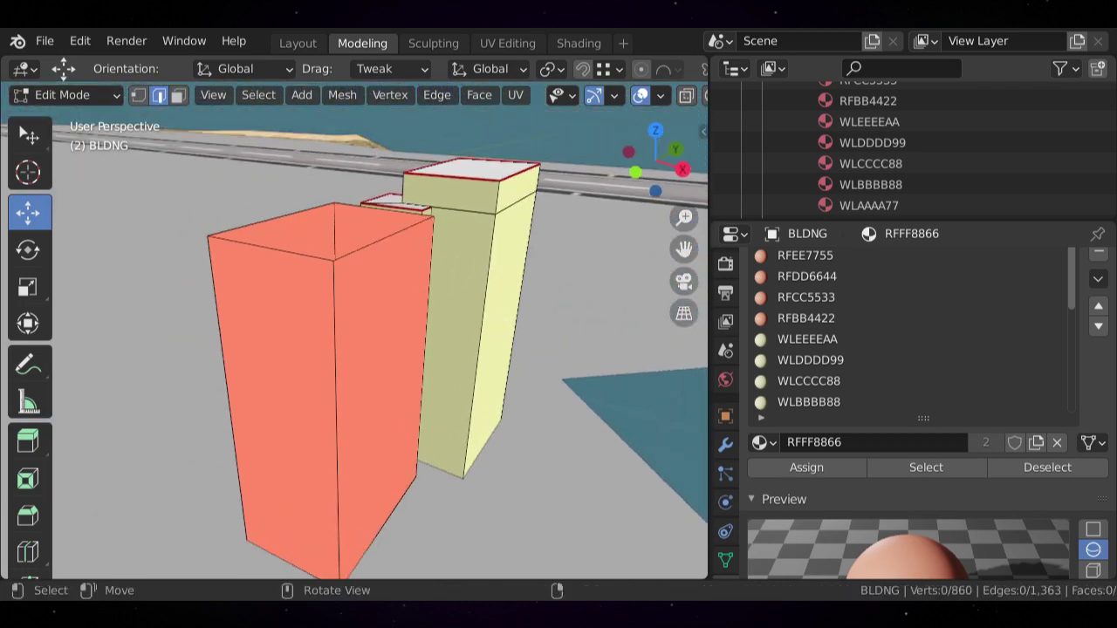
left_click(334, 225, "shift")
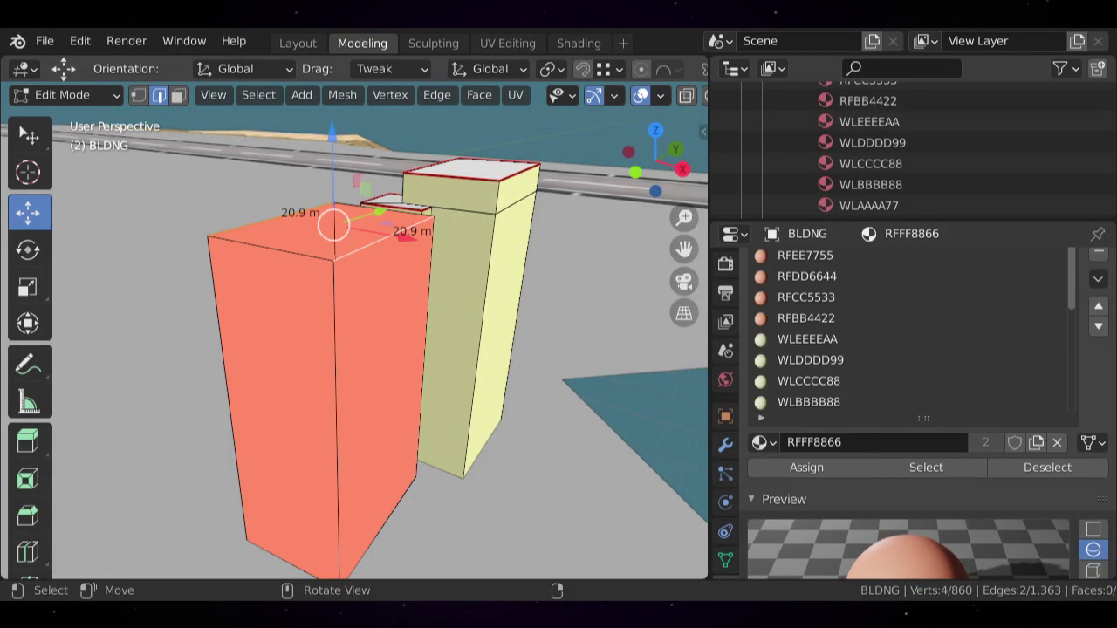
key("f")
key("alt+a")
- Lower the short roof edge on the side away from the tower slightly
middle_click_drag(349, 332, 550, 293)
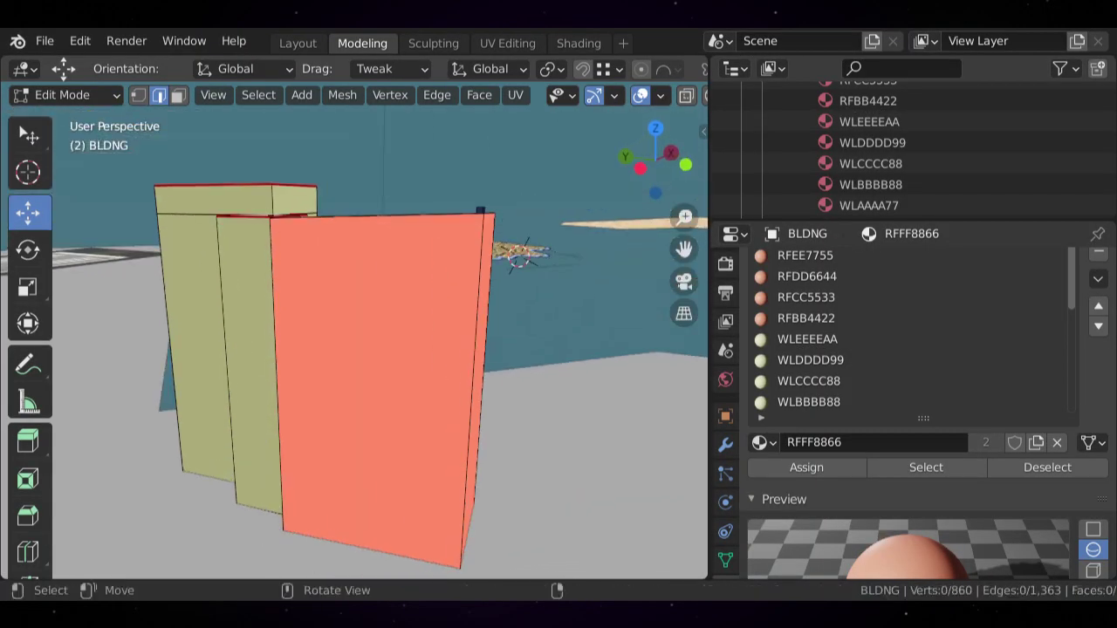
middle_click_drag(471, 336, 384, 323)
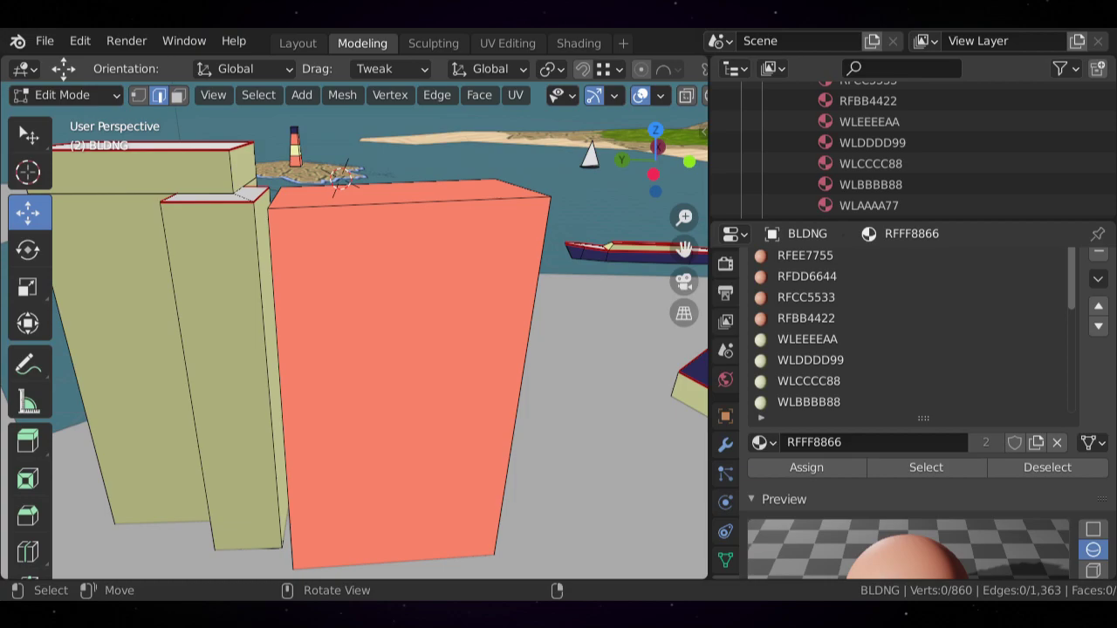
left_click(522, 188)
middle_click_drag(519, 188, 490, 212)
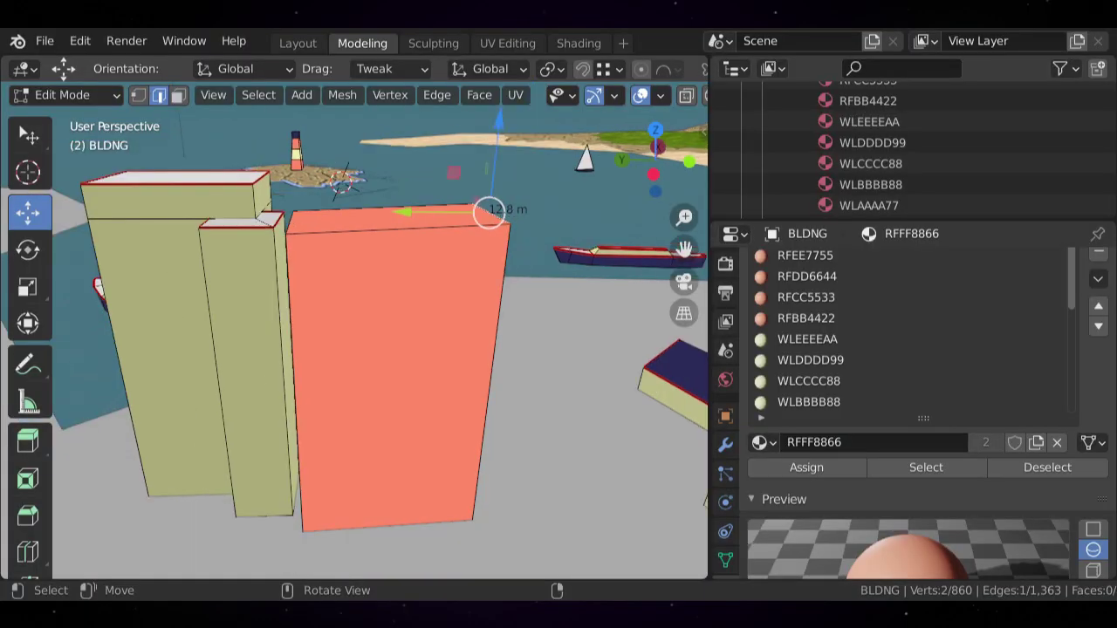
left_click_drag(490, 212, 488, 211)
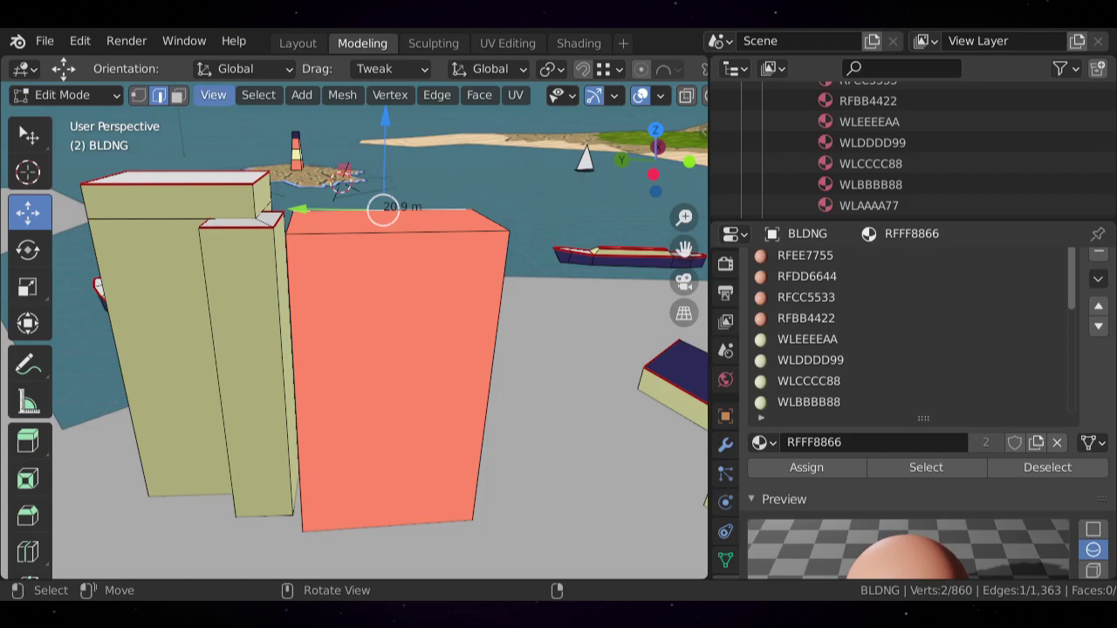
- Examine the roof face's edge lengths and corner angles in face-aligned and top views
key("3")
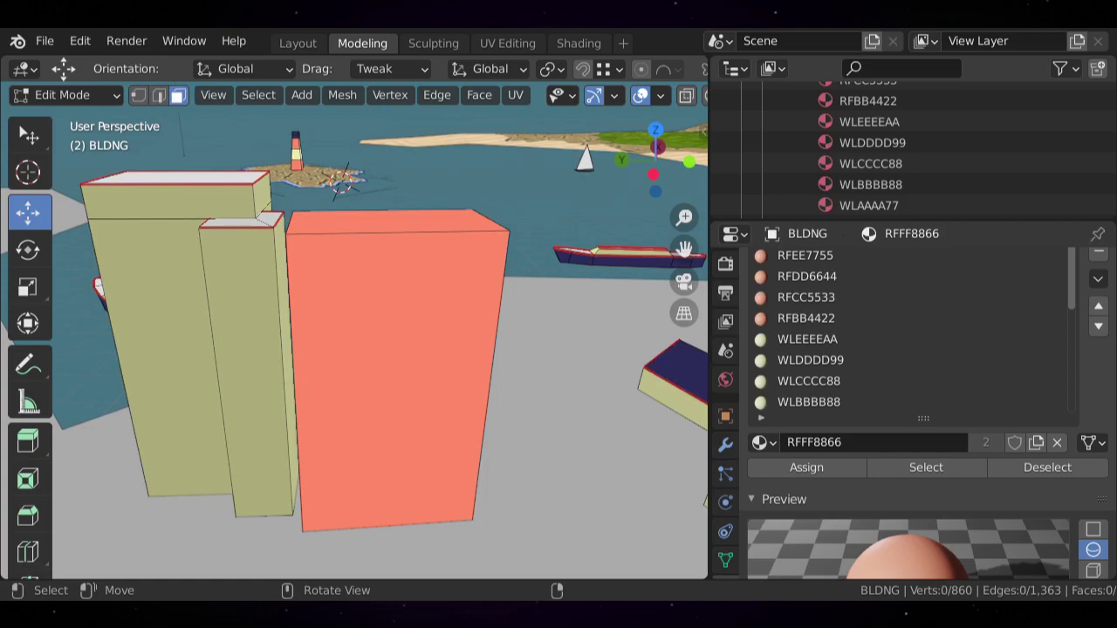
left_click(392, 221)
key("shift+KP_7")
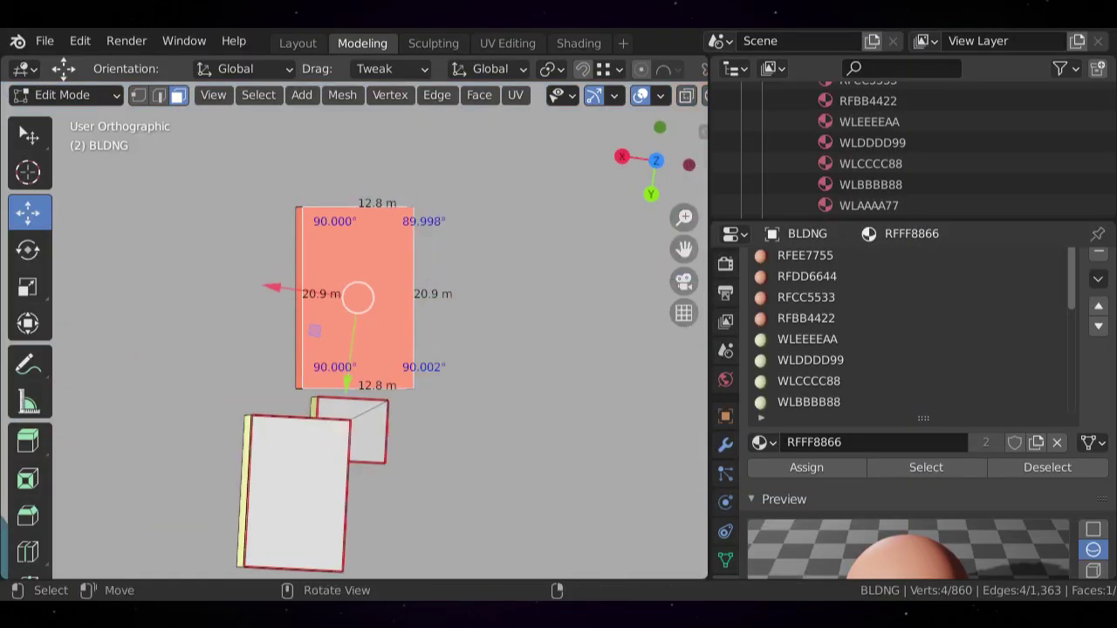
key("alt+a")
middle_click_drag(397, 297, 381, 262)
left_click(380, 262)
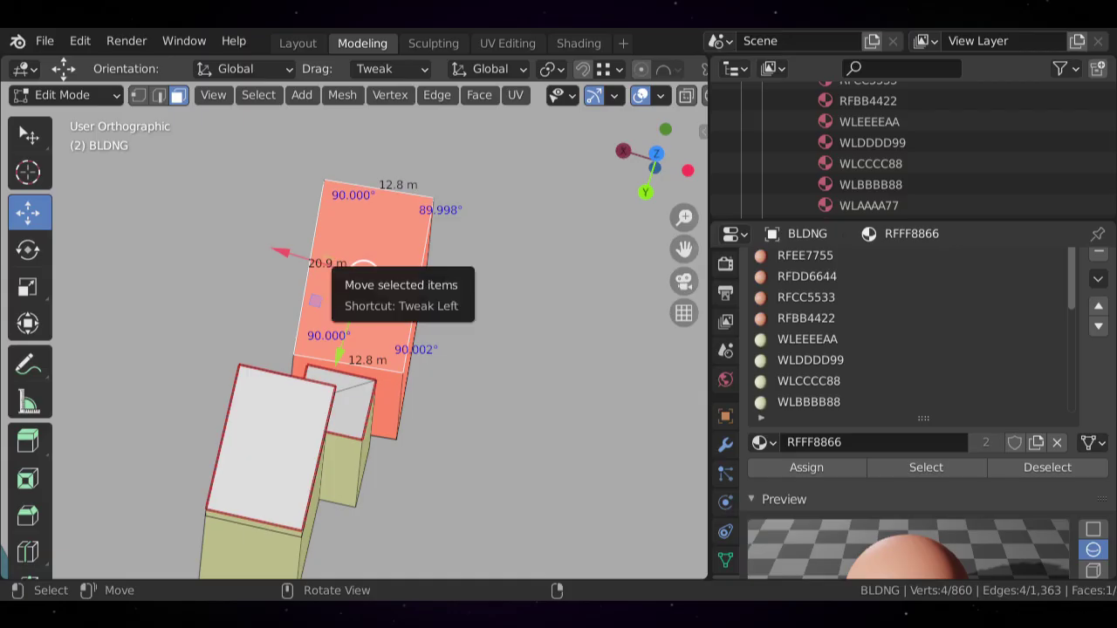
key("KP_7")
scroll(353, 330, "down", 3)
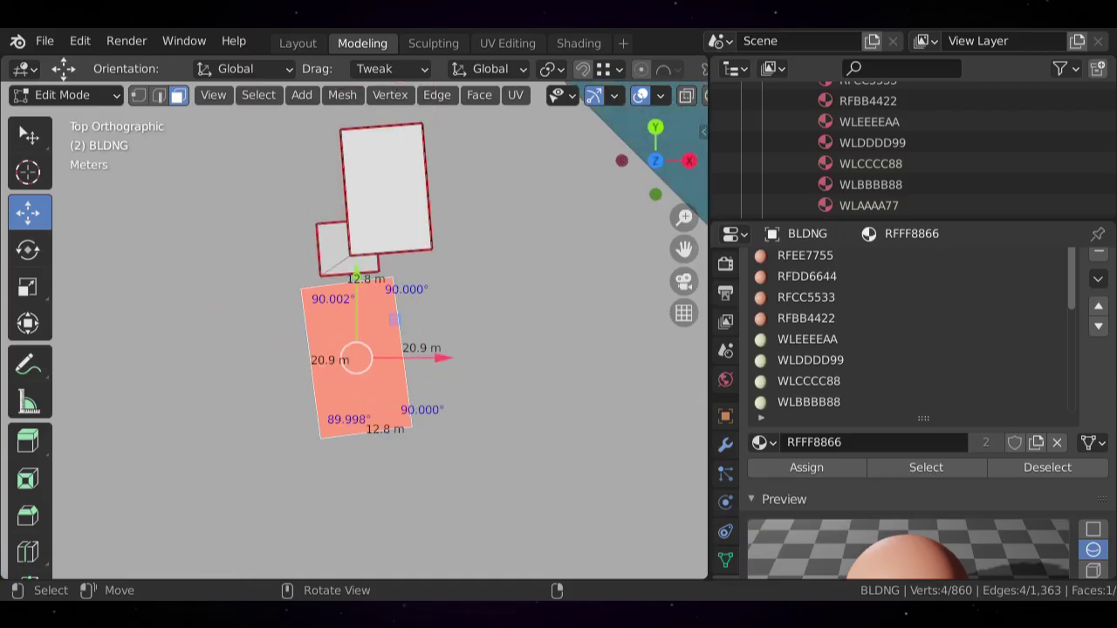
scroll(353, 329, "up", 2)
key("shift+KP_7")
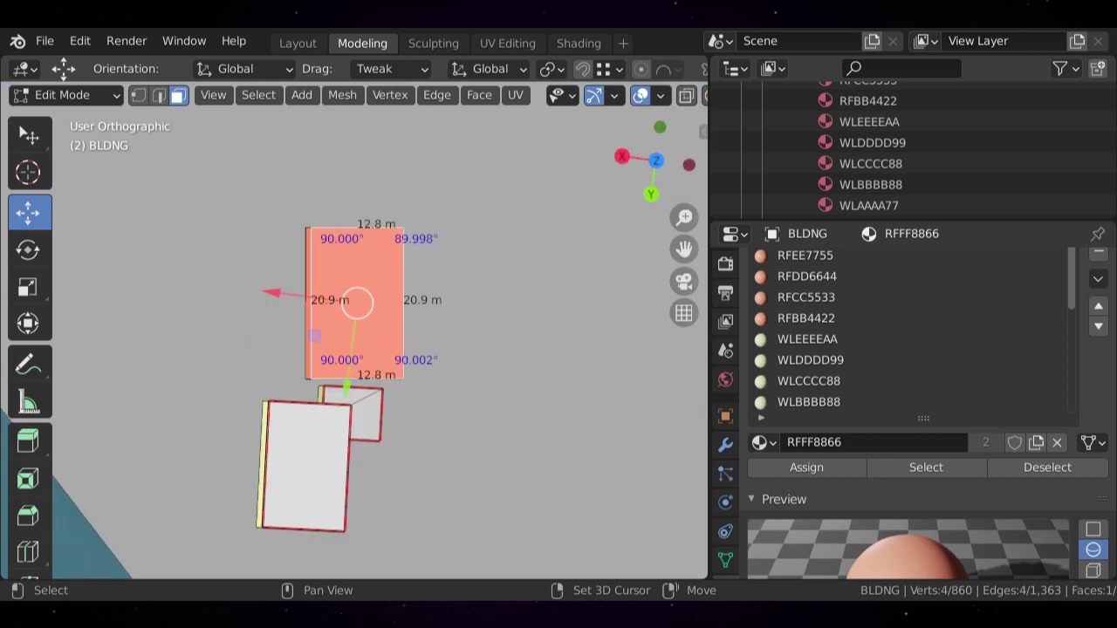
scroll(353, 329, "up", 3)
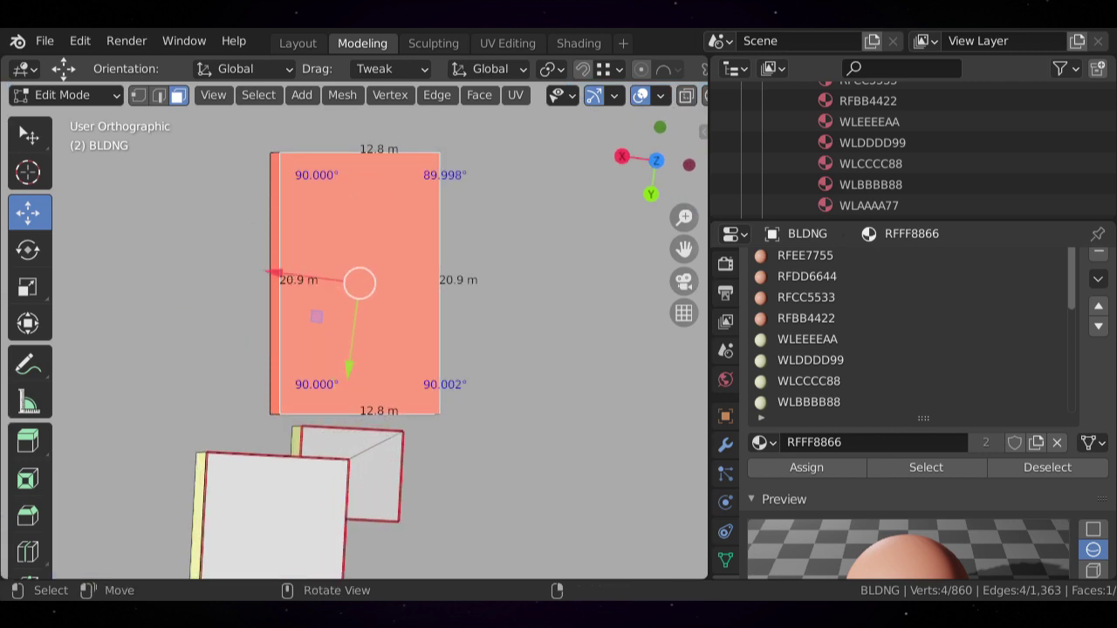
middle_click_drag(353, 330, 441, 352)
scroll(353, 330, "down", 3)
middle_click_drag(393, 292, 353, 376)
key("KP_7")
scroll(356, 331, "up", 3)
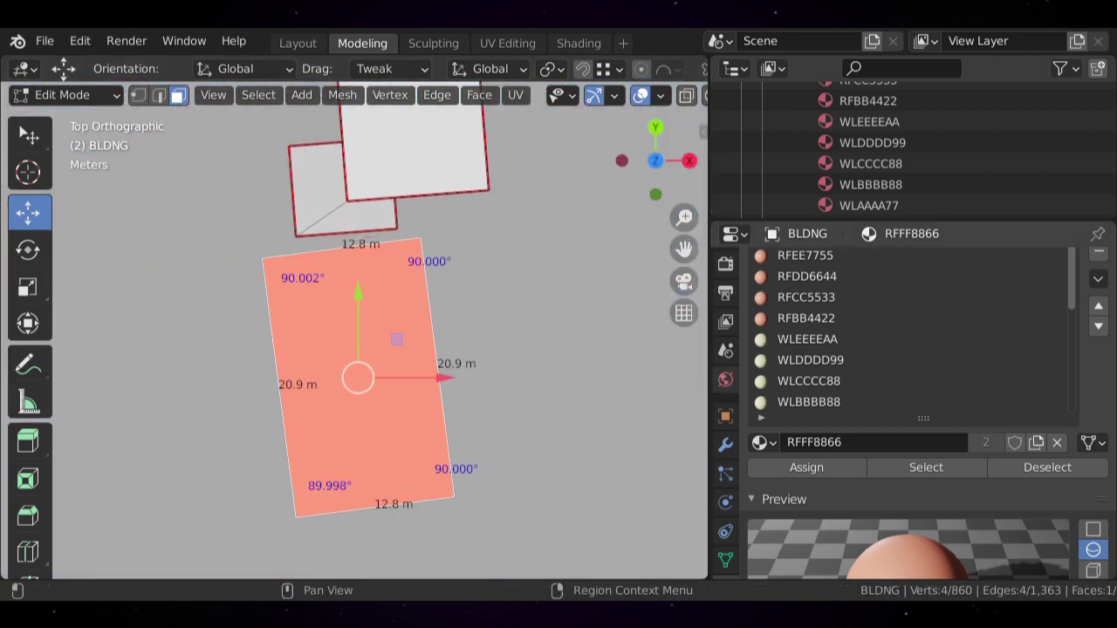
scroll(725, 408, "down", 1)
scroll(356, 331, "down", 1)
key("alt+a")
- Try moving the block's near roof corner vertex in the horizontal plane with its height locked
middle_click_drag(363, 323, 388, 275)
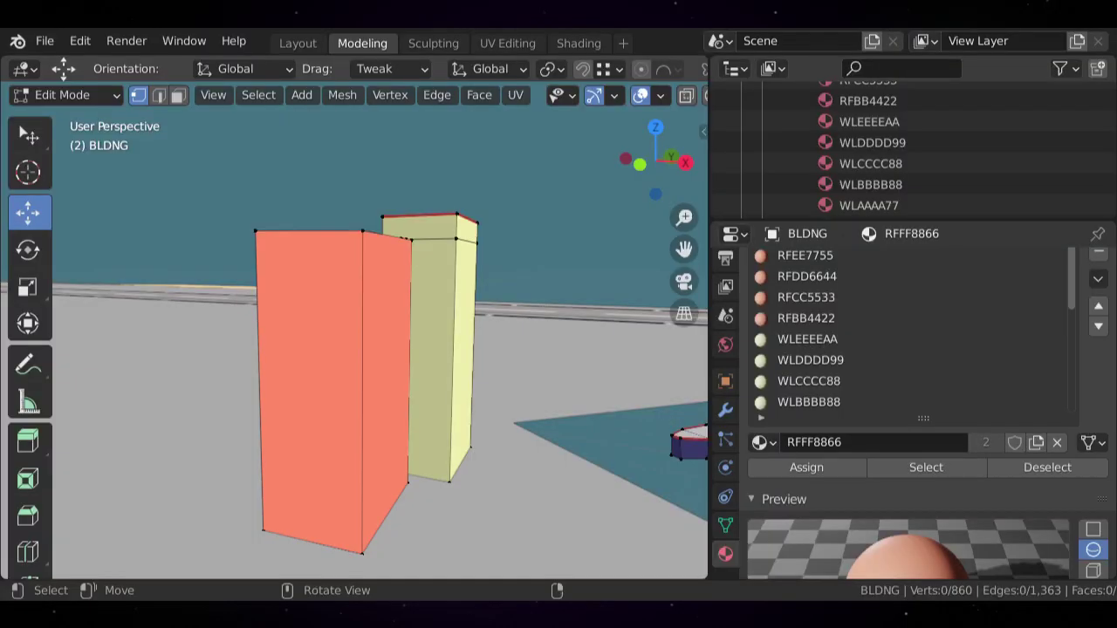
left_click(363, 231)
middle_click_drag(363, 234, 376, 272)
key("g")
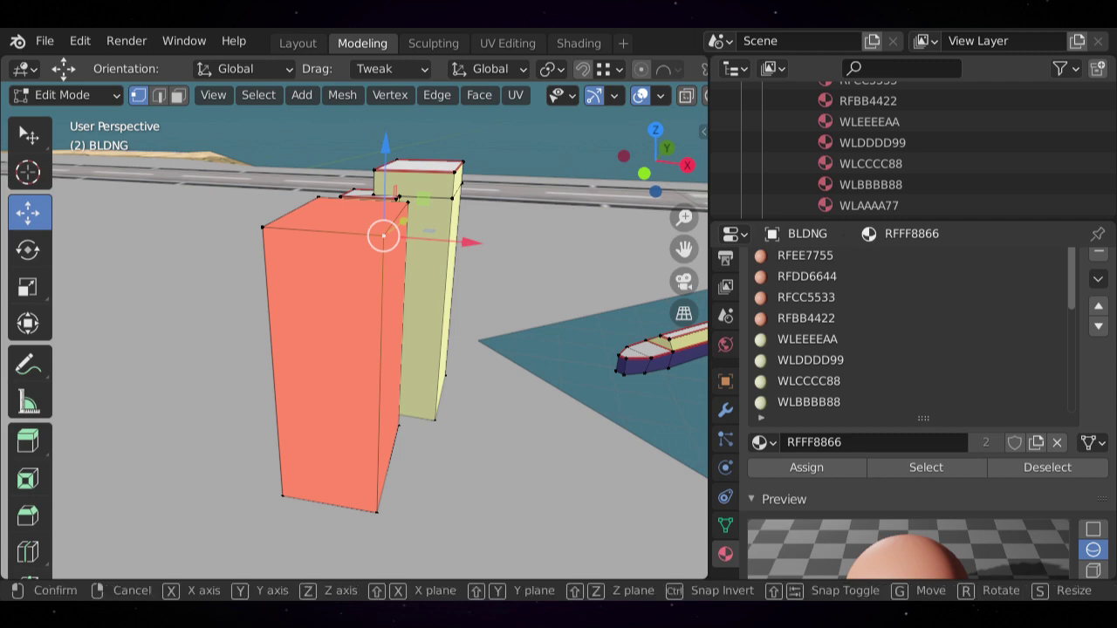
key("shift+z")
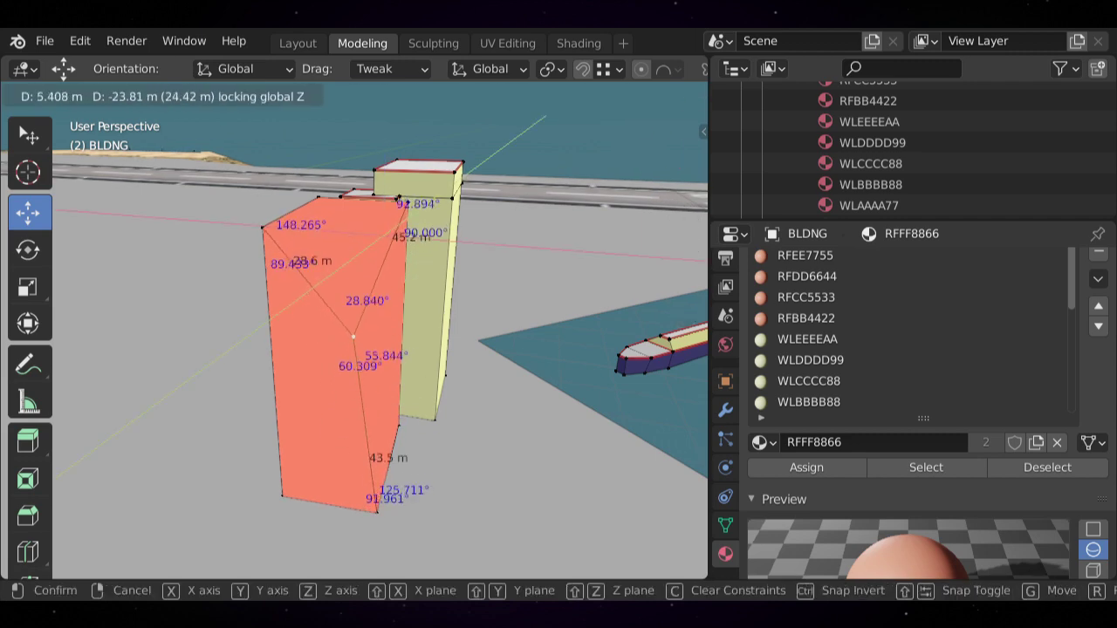
key("Escape")
middle_click_drag(384, 261, 286, 293)
key("g")
key("shift+z")
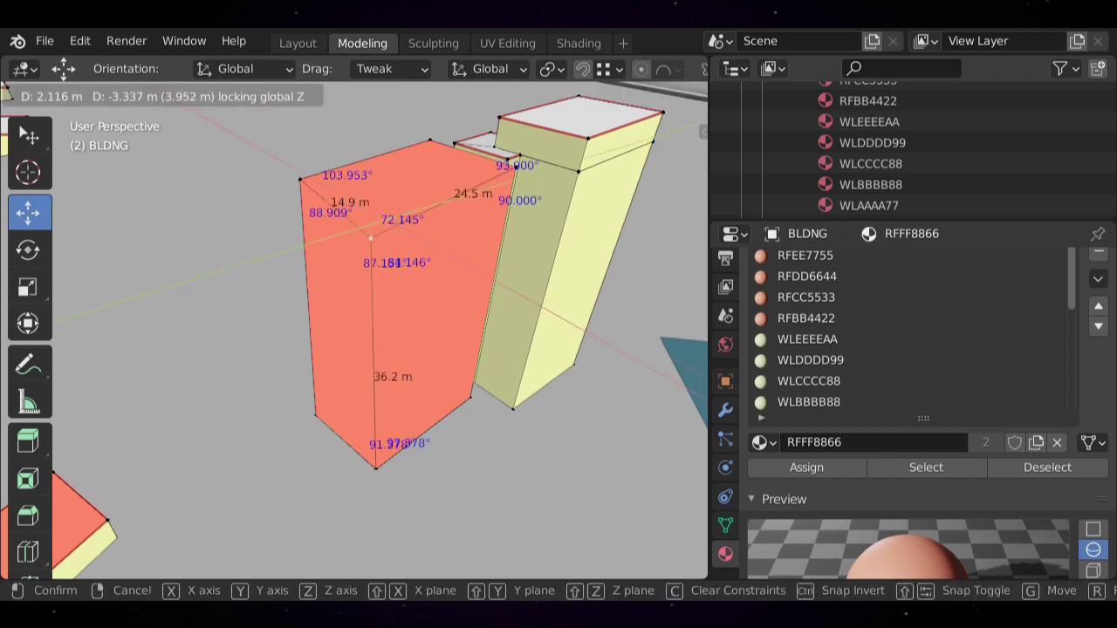
key("Escape")
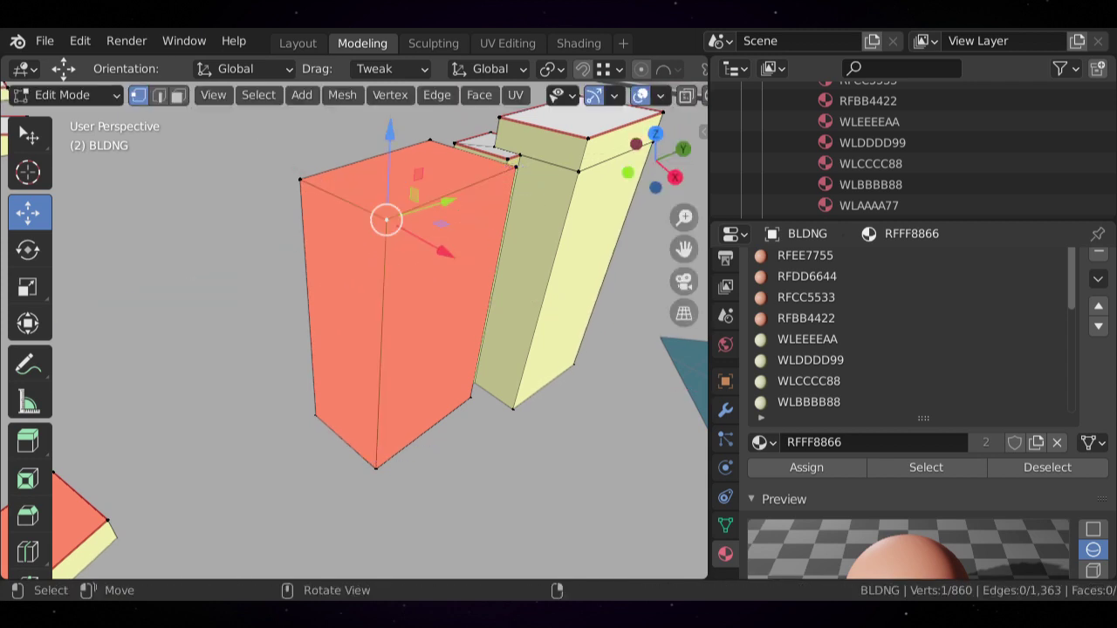
scroll(355, 69, "down", 4)
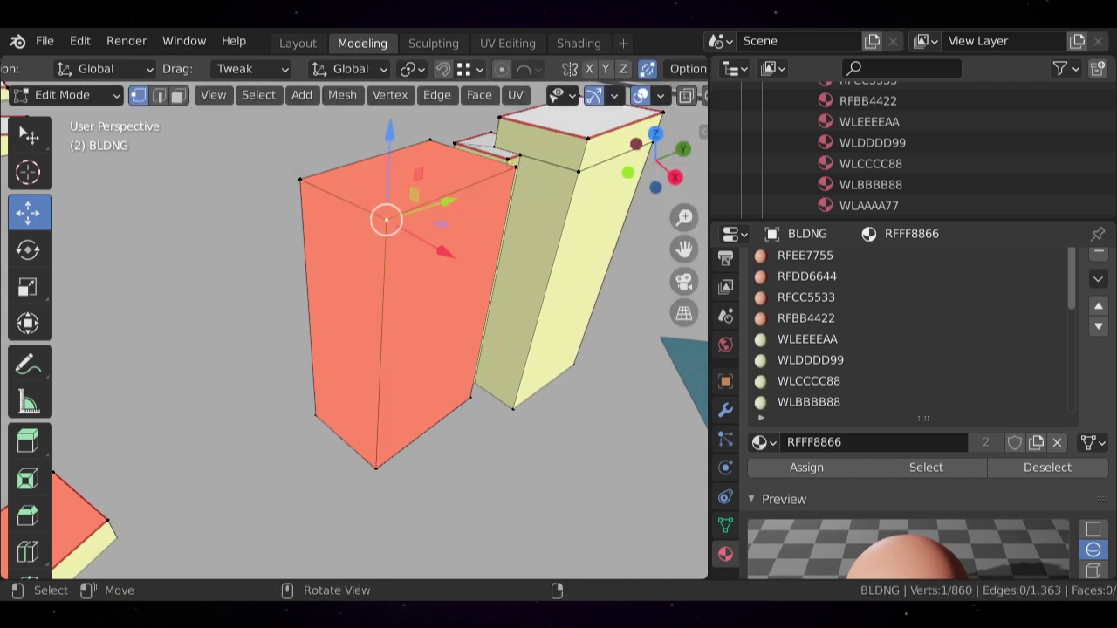
middle_click_drag(384, 349, 309, 384)
middle_click_drag(288, 305, 232, 249)
scroll(354, 349, "up", 3)
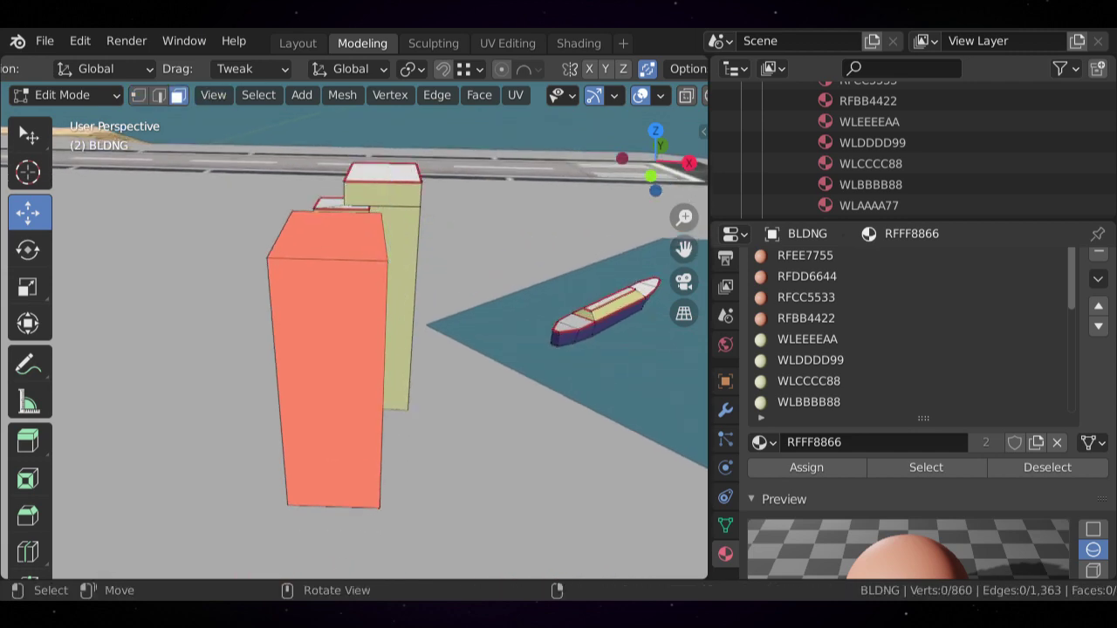
- Examine the edge lengths and corner angles of the block's roof face and base outline, viewing the block from below
left_click(333, 233)
middle_click_drag(330, 229, 346, 205)
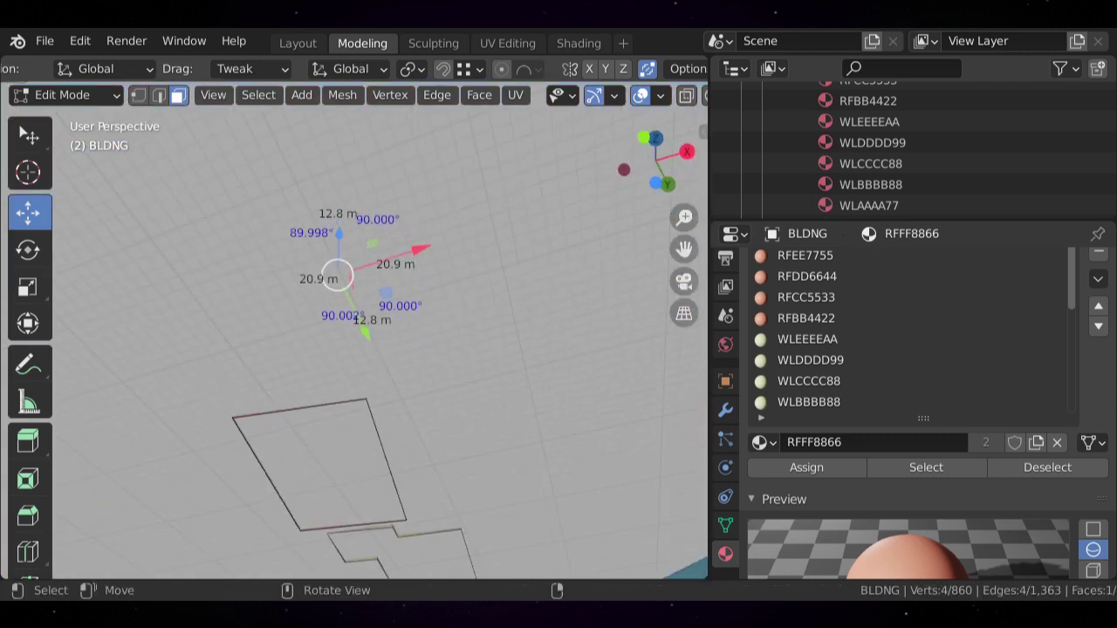
left_click(300, 409, "alt")
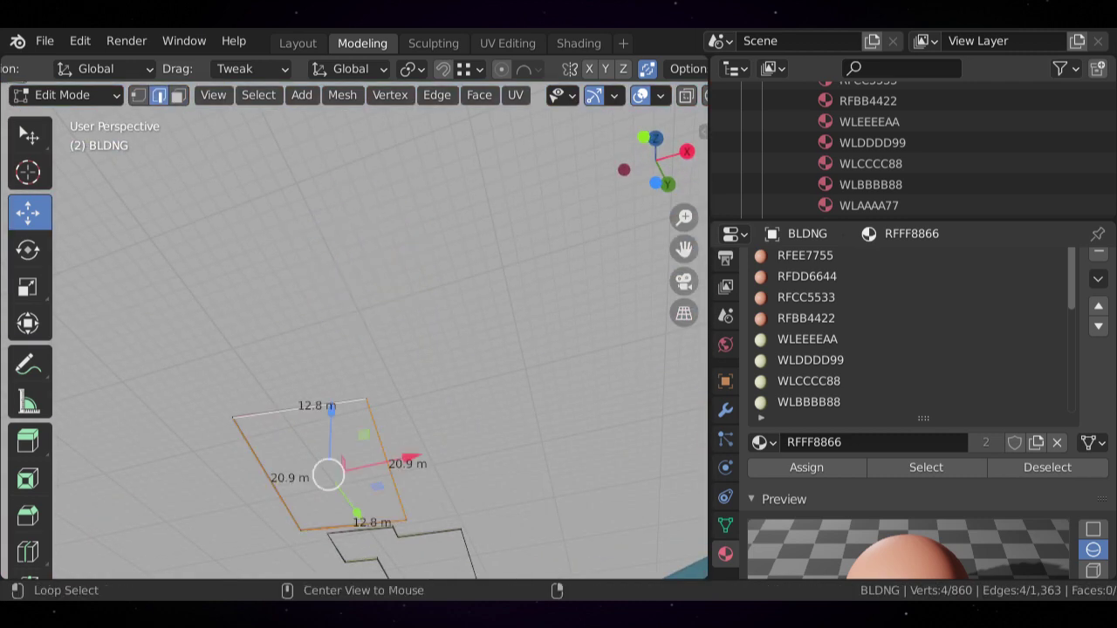
key("alt+a")
middle_click_drag(346, 332, 244, 428)
middle_click_drag(350, 266, 352, 287)
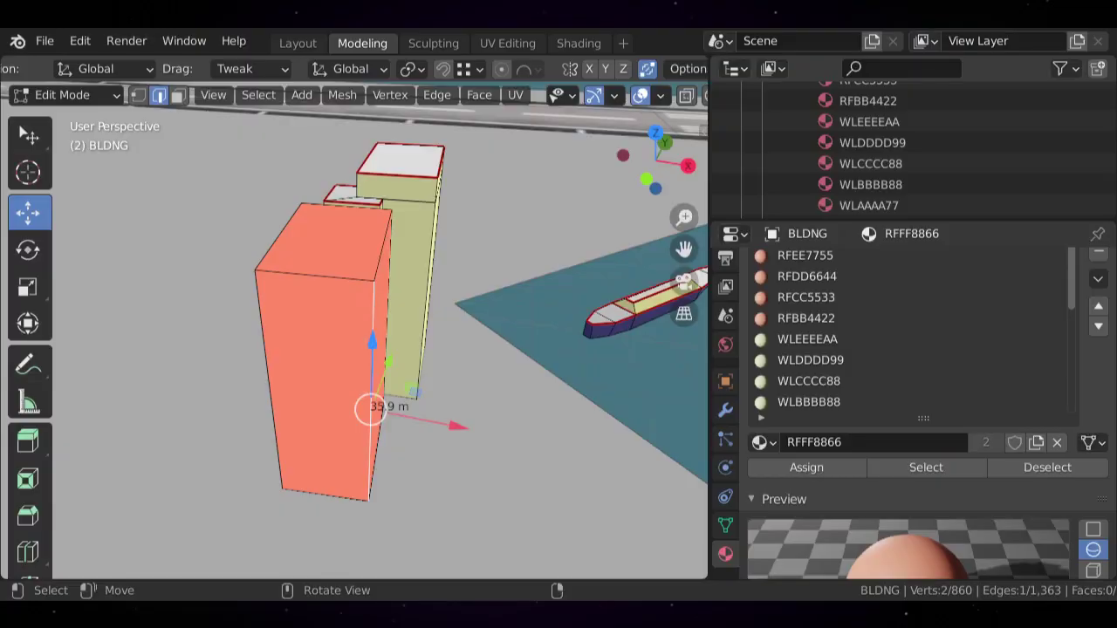
- Try scaling the block's near vertical wall edge slightly along global X and Y, and moving it freely
key("s")
key("x")
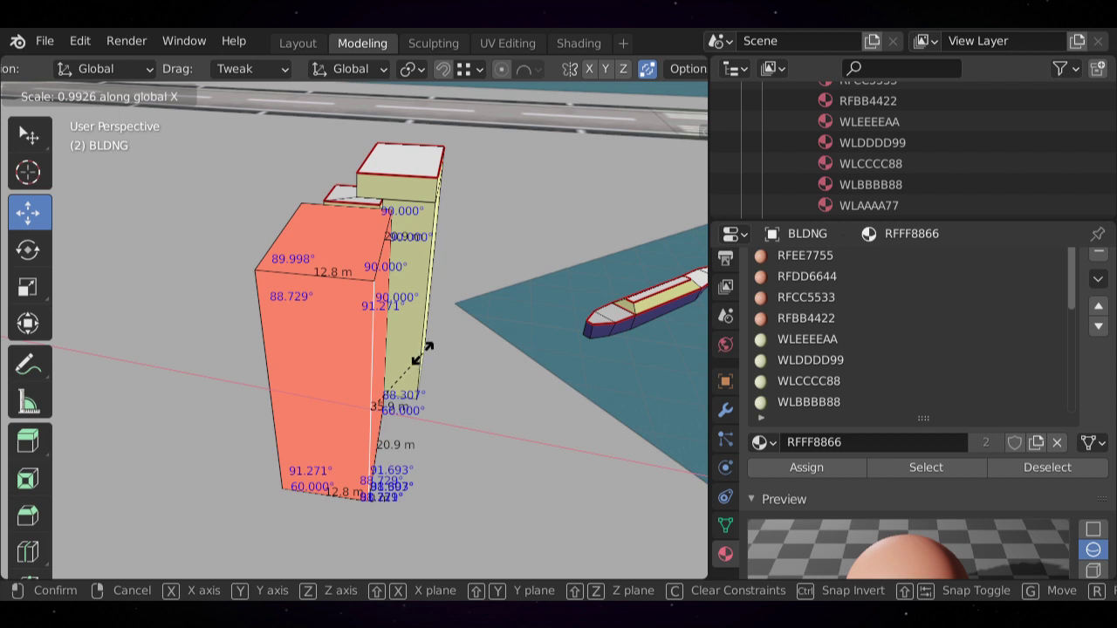
key("Return")
key("s")
key("y")
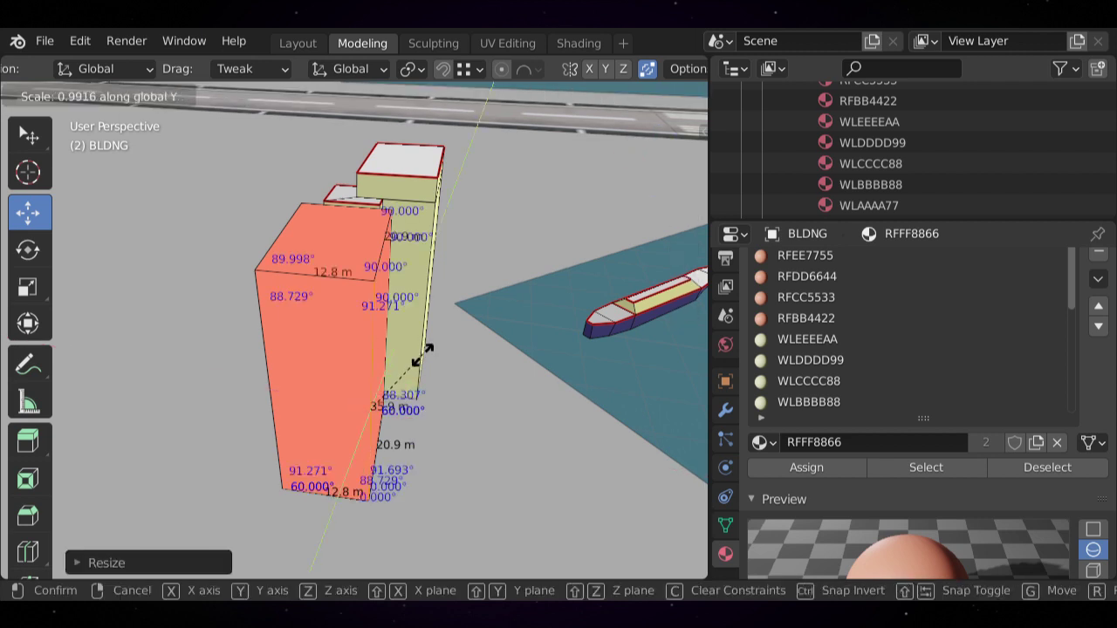
key("Return")
middle_click_drag(373, 407, 306, 393)
key("g")
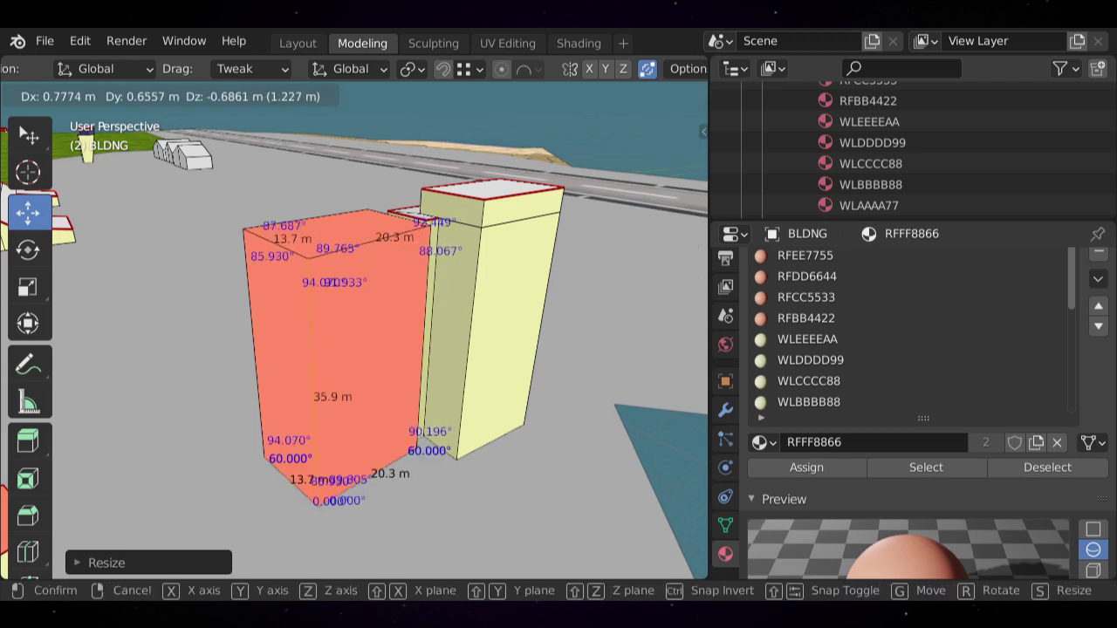
key("Escape")
- Examine the roof face's edge lengths and corner angles in a face-aligned view, and inspect the block's long side
key("alt+a")
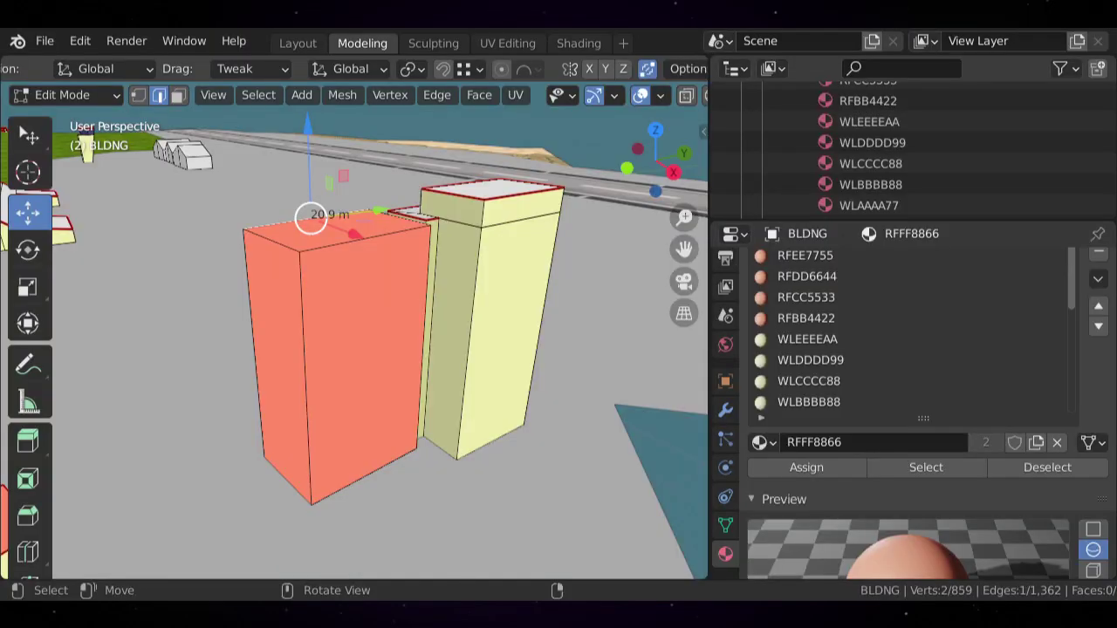
key("3")
left_click(319, 225)
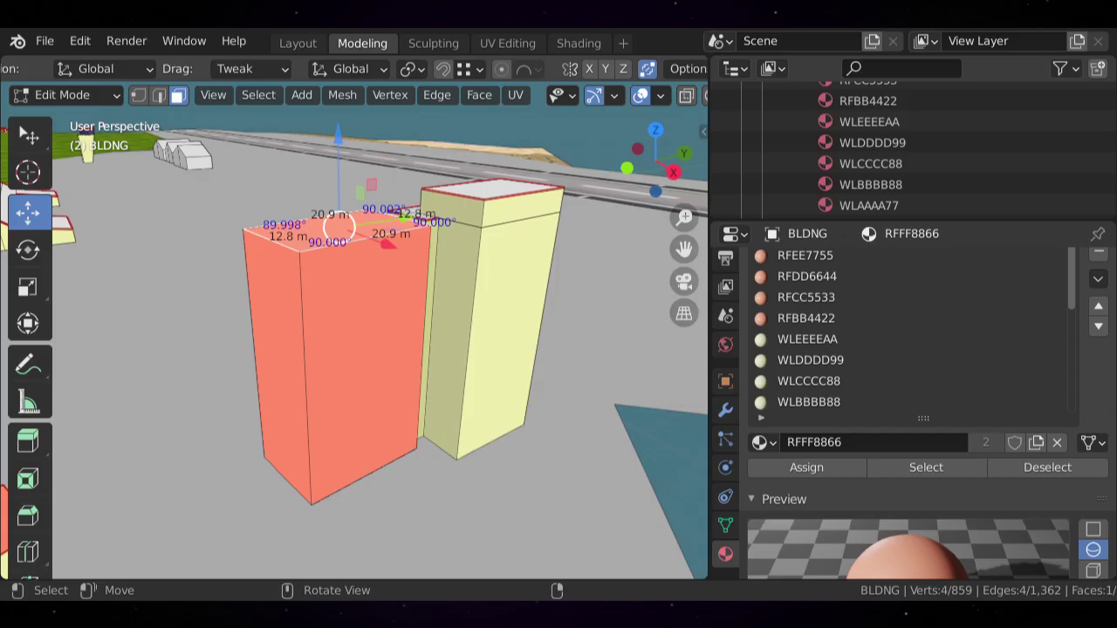
key("shift+KP_7")
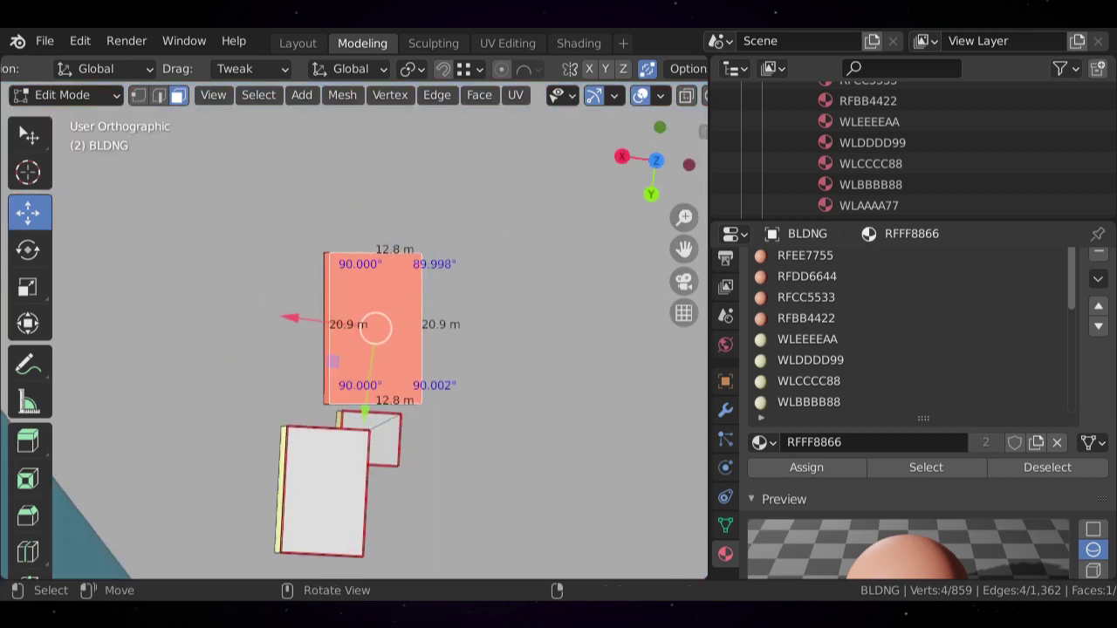
scroll(354, 330, "down", 8)
scroll(353, 330, "up", 11)
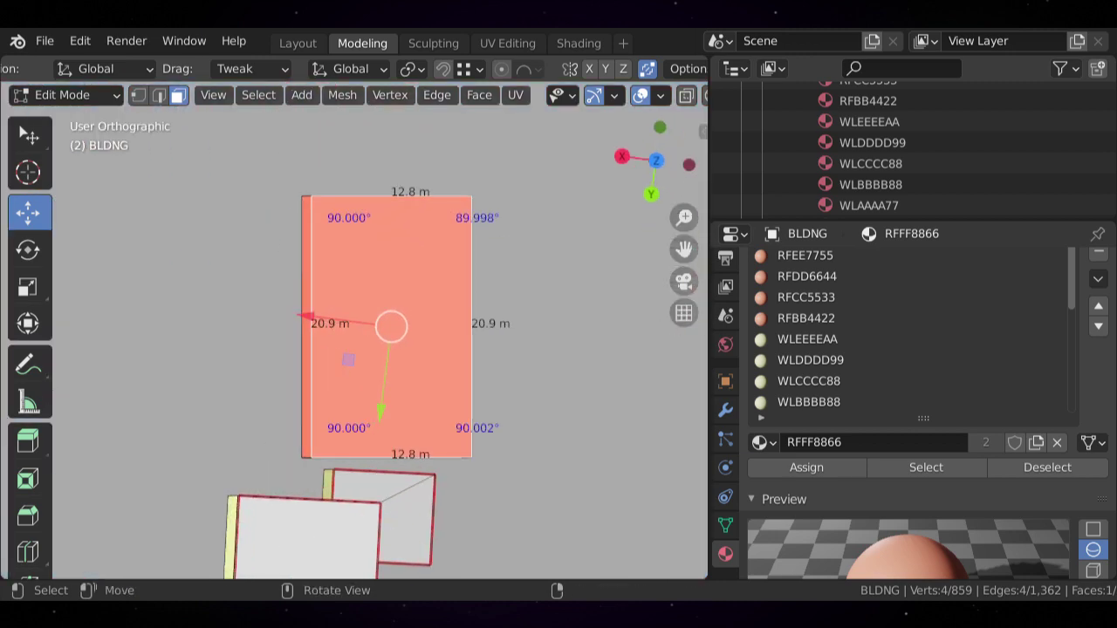
middle_click_drag(376, 349, 283, 240)
key("alt+a")
middle_click_drag(375, 288, 284, 253)
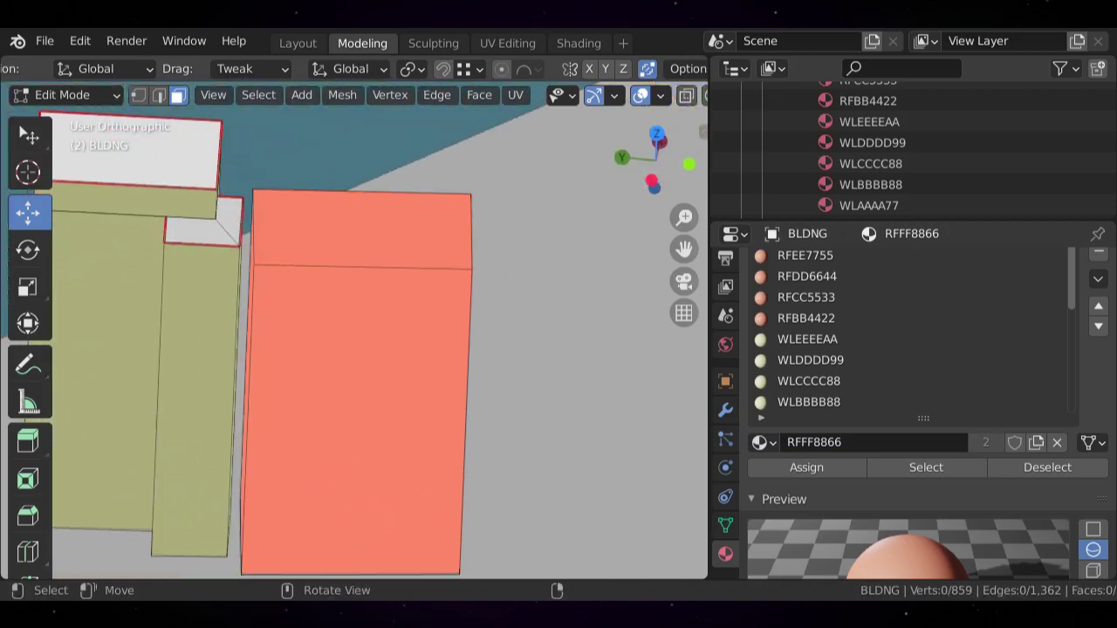
- Scale the block's roof face down uniformly to about 7.77 m by 12.7 m so the walls taper
left_click(362, 229)
key("KP_7")
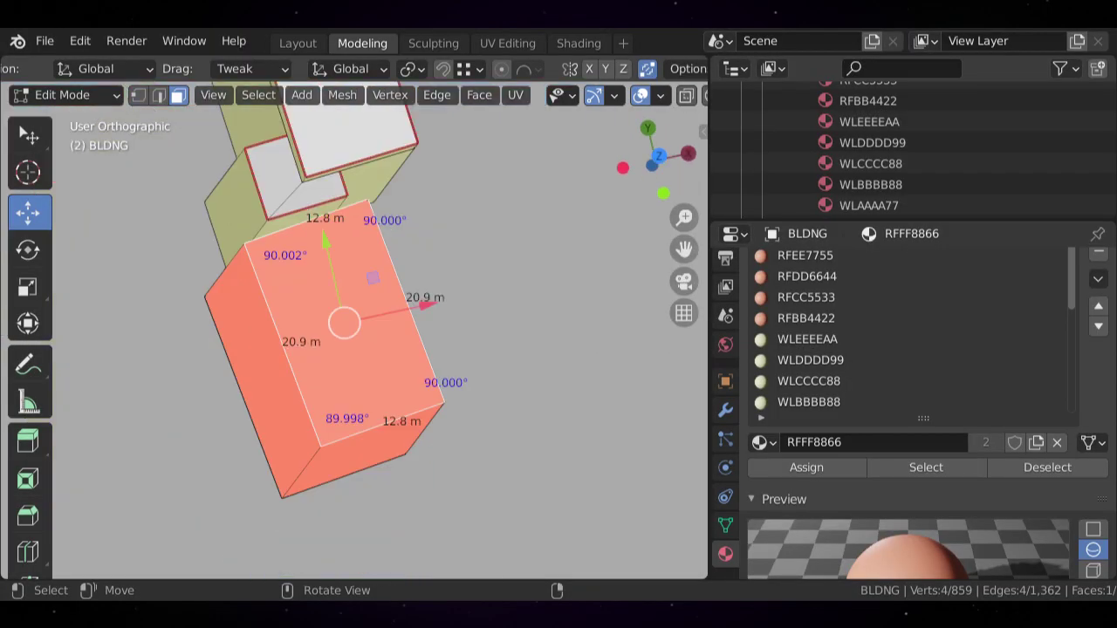
key("e")
key("s")
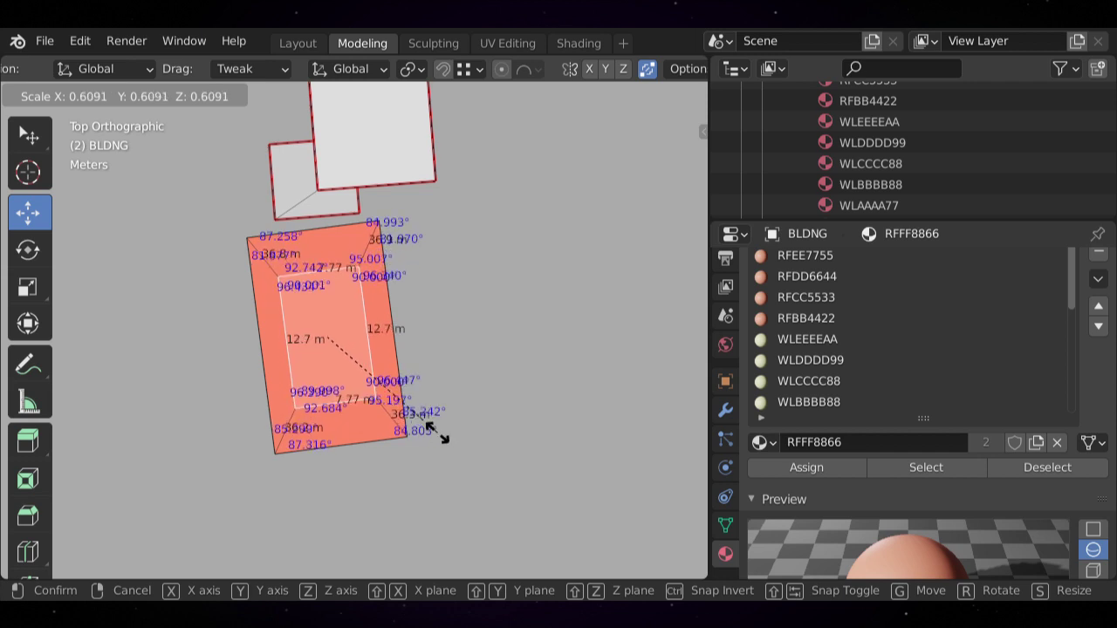
left_click(431, 429)
scroll(431, 428, "down", 2)
middle_click_drag(431, 428, 507, 348)
- Scale the roof face down further to about 6.13 m by 10 m, steepening the taper
left_click(342, 280)
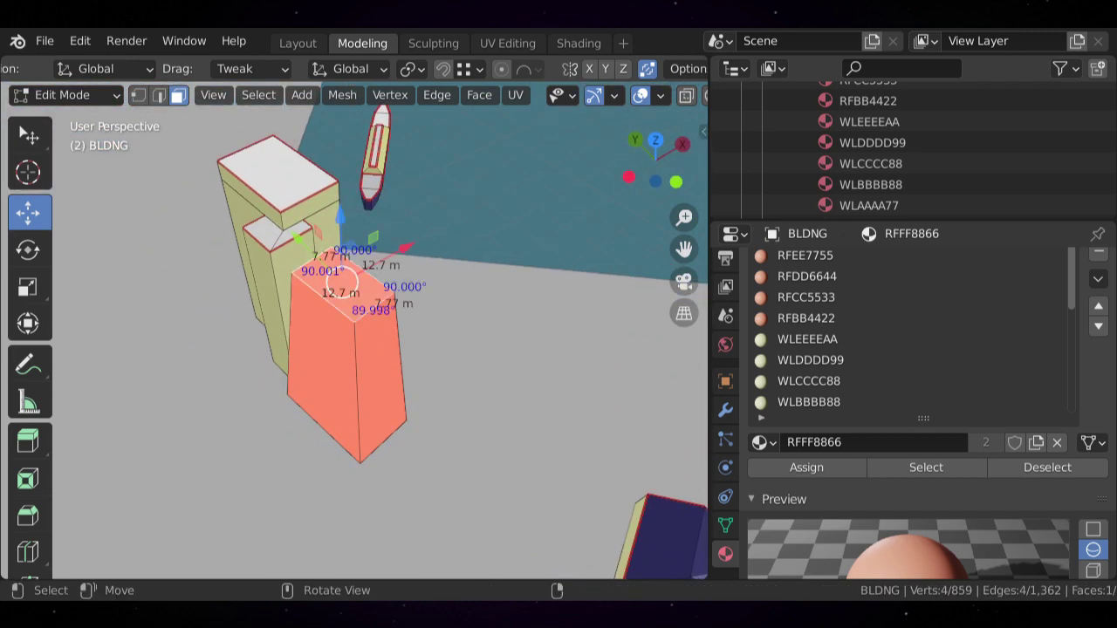
key("KP_7")
scroll(471, 484, "up", 2)
key("s")
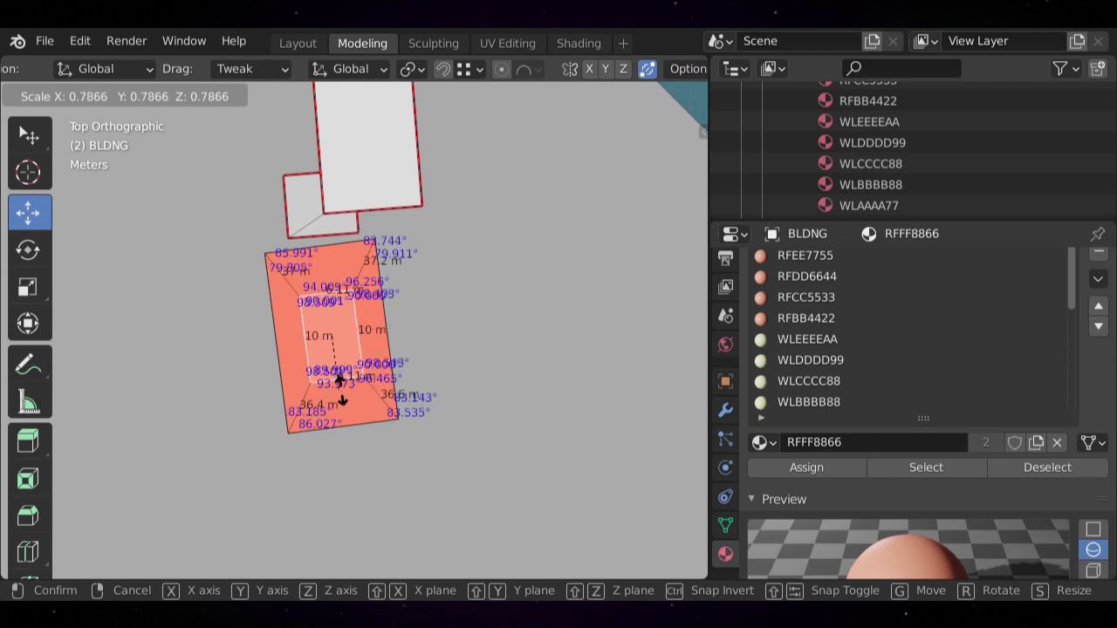
left_click(341, 379)
middle_click_drag(340, 379, 384, 253)
scroll(392, 279, "up", 3)
scroll(436, 296, "down", 1)
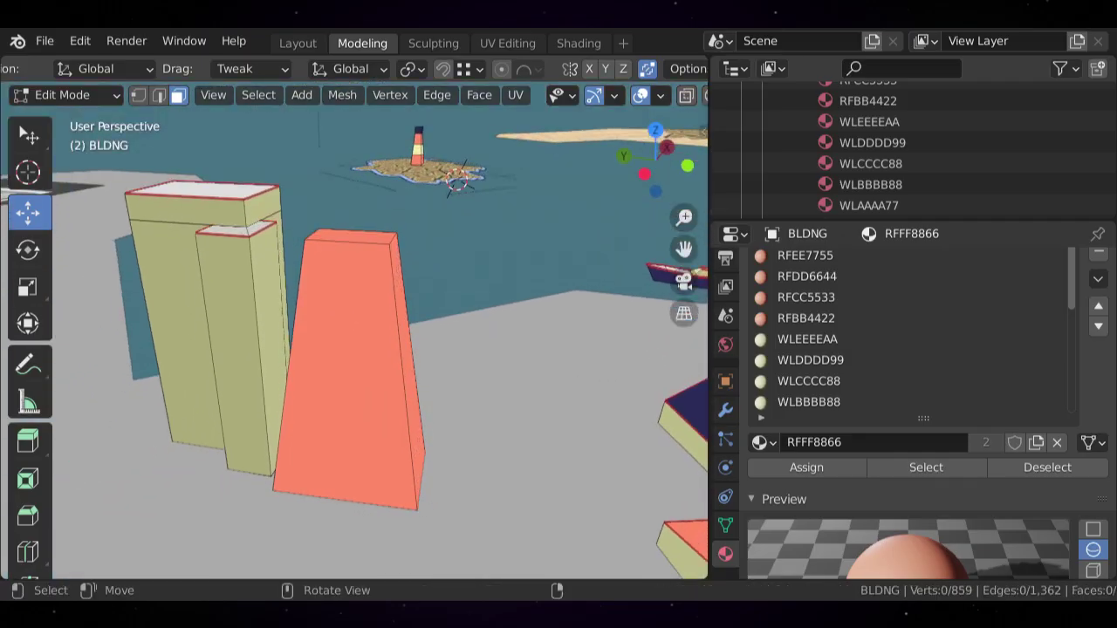
- Add a centred vertical loop cut that divides the tapered block's long walls and roof in half
key("ctrl+r")
left_click(348, 367)
right_click(347, 366)
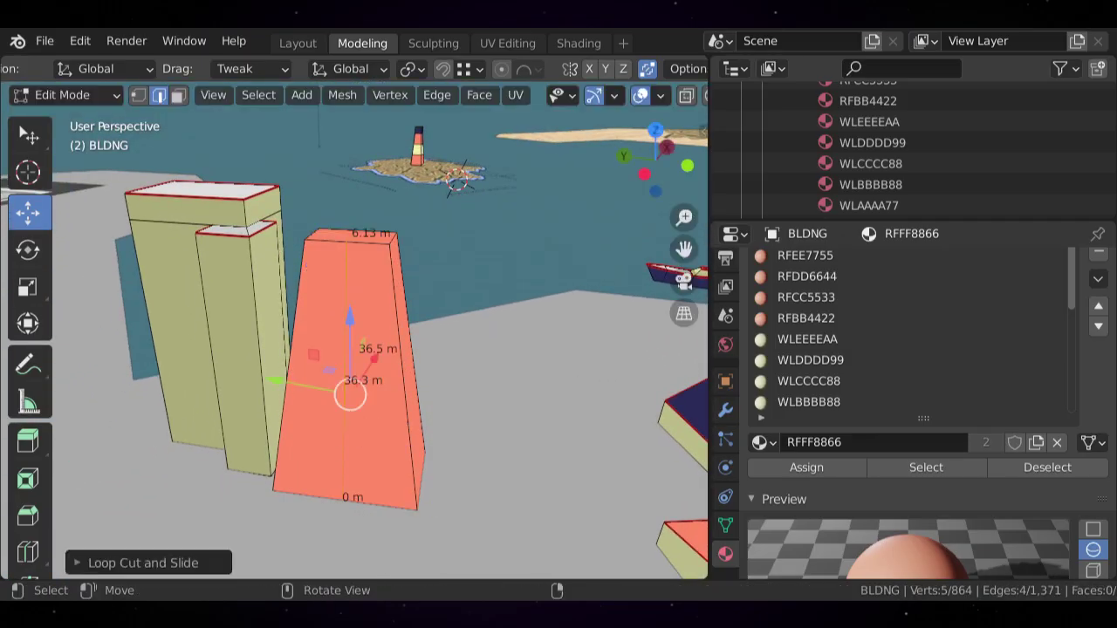
left_click(506, 349)
middle_click_drag(506, 349, 553, 349)
- Add a centred horizontal loop cut around the tapered block at mid-height
key("ctrl+r")
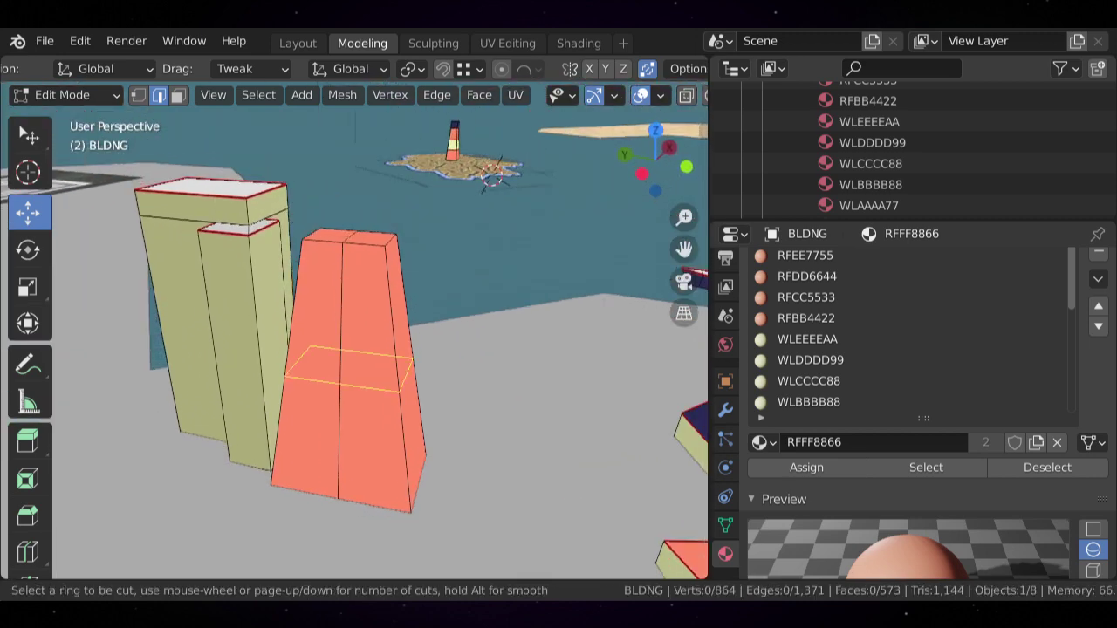
left_click(381, 367)
right_click(381, 367)
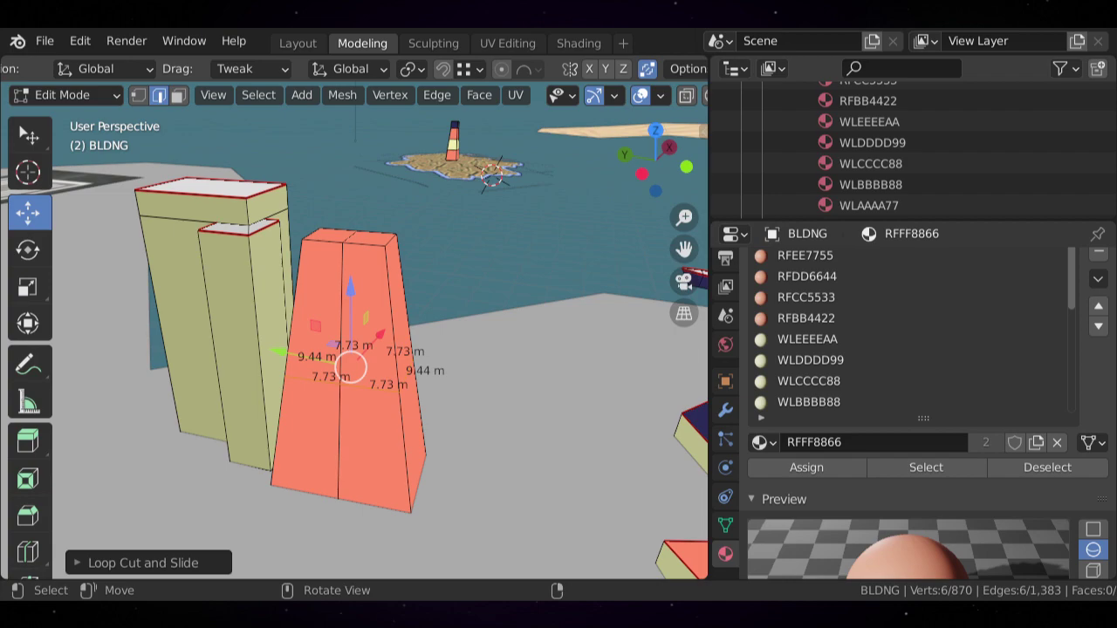
left_click(515, 367)
middle_click_drag(515, 367, 458, 364)
scroll(459, 364, "up", 2)
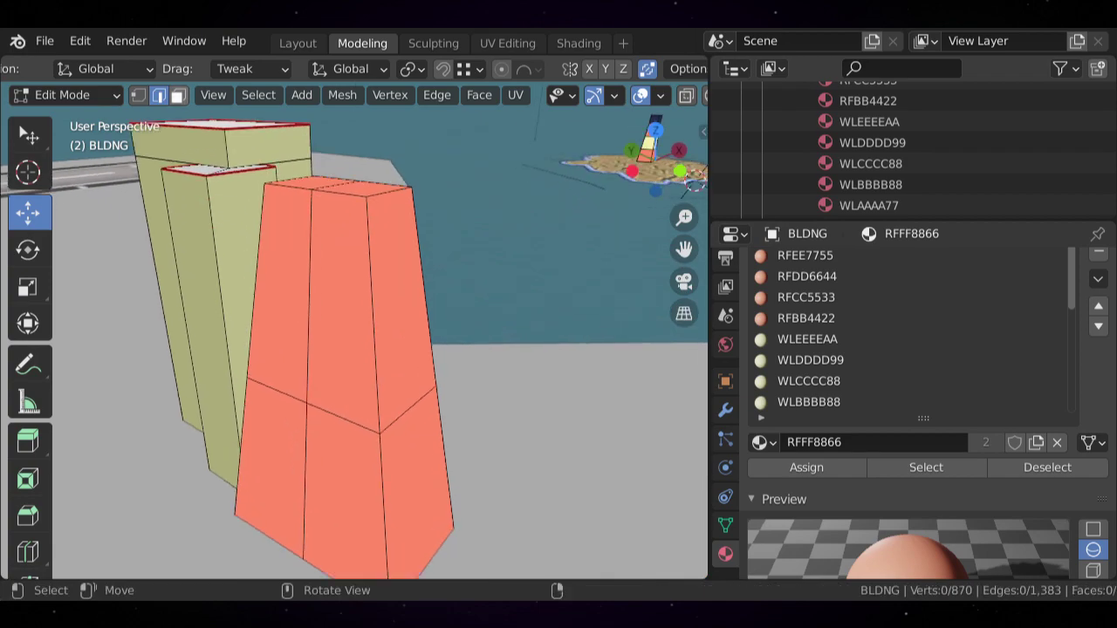
- Delete the wall and roof faces of the block's upper half section on the side away from the tower
key("3")
left_click(356, 225)
middle_click_drag(356, 226, 165, 229)
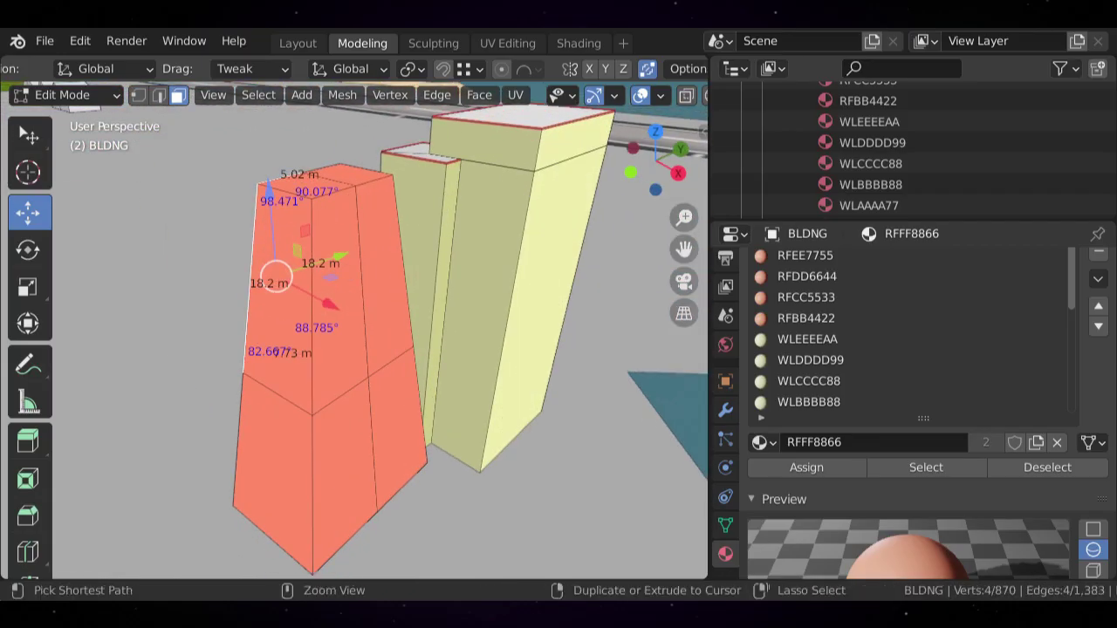
left_click(304, 288, "ctrl")
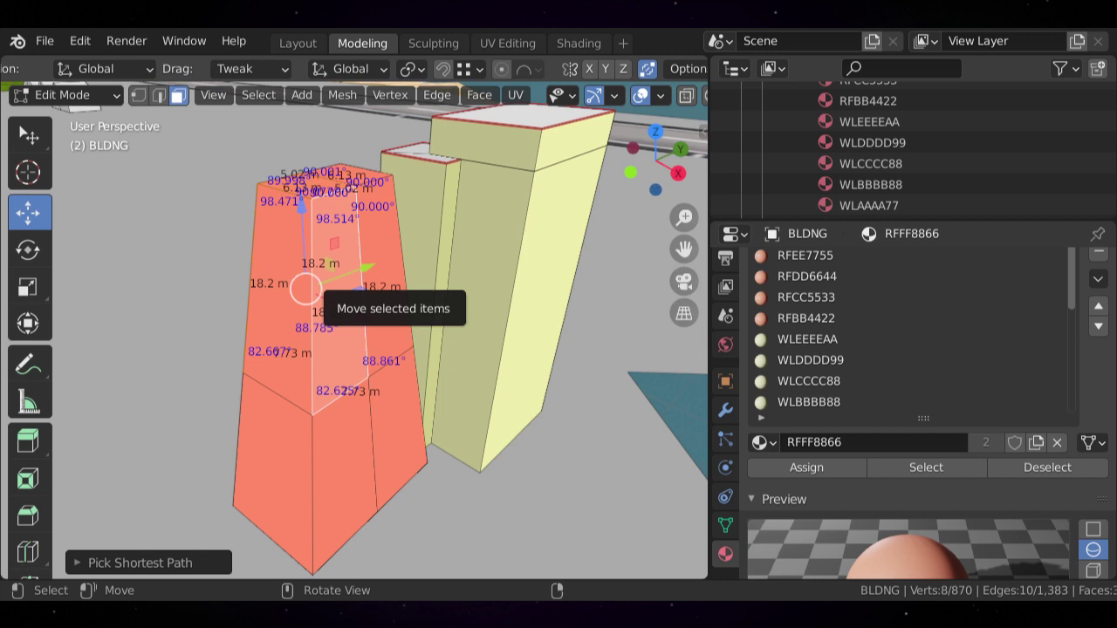
key("x")
left_click(251, 286)
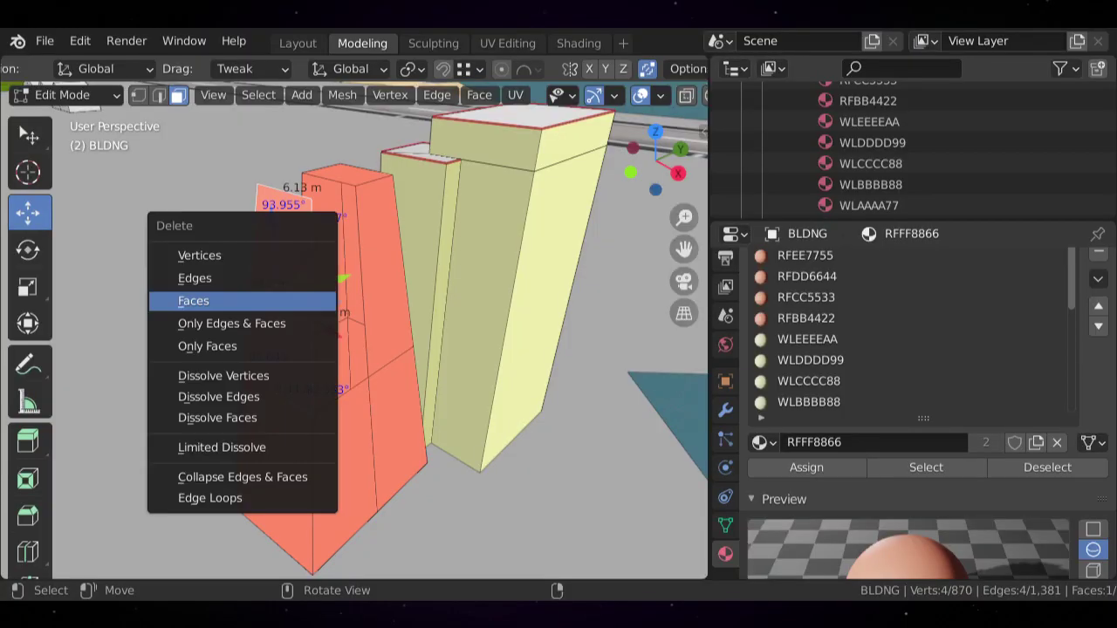
left_click(186, 299)
- Fill a sloping face between the remaining roof's open edge and the outer 9.44 m edge at mid-height
middle_click_drag(349, 349, 541, 321)
left_click(159, 95)
middle_click_drag(366, 323, 344, 345)
left_click(404, 411, "shift")
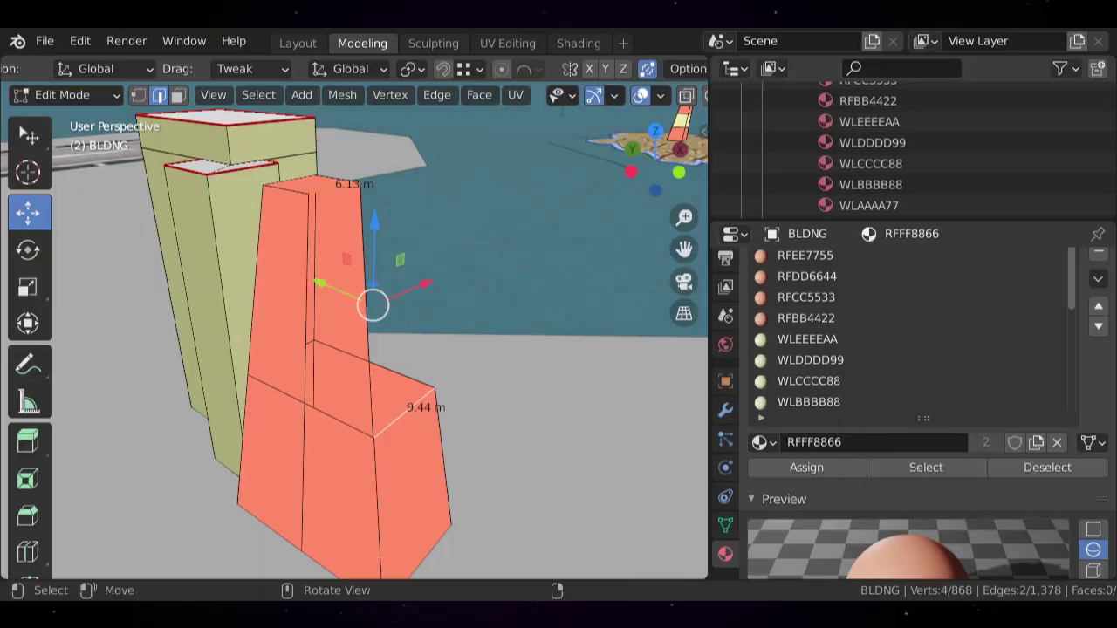
key("f")
middle_click_drag(393, 349, 153, 306)
middle_click_drag(453, 327, 602, 322)
- Inspect the sloping block in Object Mode and undo the sloping face fill
key("Tab")
scroll(380, 349, "down", 4)
middle_click_drag(380, 349, 349, 355)
scroll(376, 348, "up", 3)
key("Tab")
key("ctrl+z")
key("ctrl+z")
key("ctrl+z")
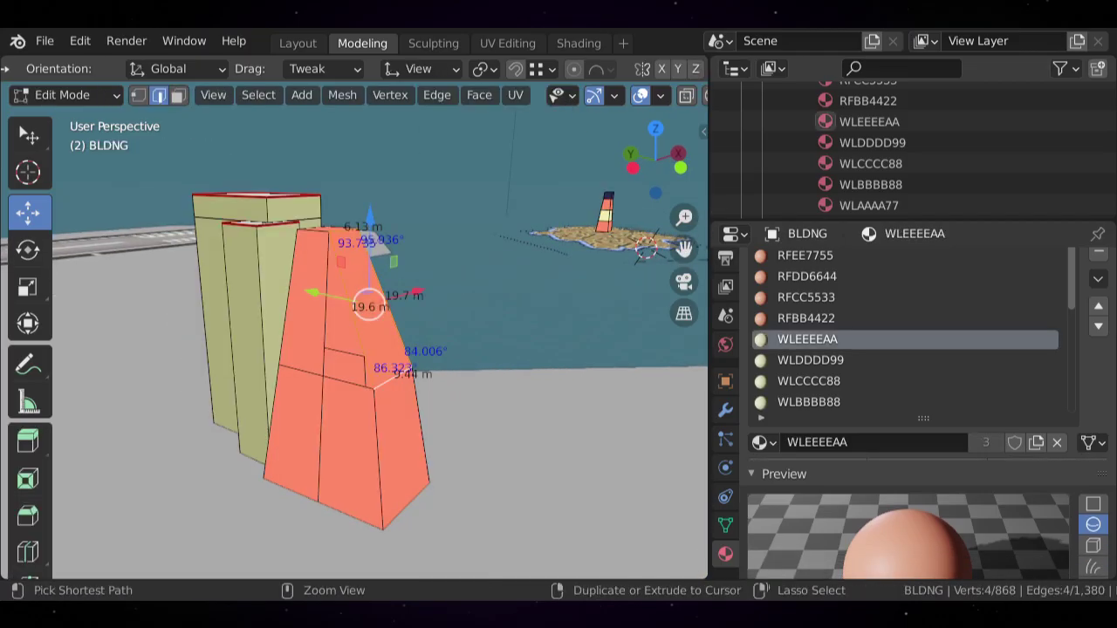
- Fill the mid-height opening with a horizontal ledge face between its two opposite 7.73 m edges
scroll(353, 330, "up", 1)
key("alt+a")
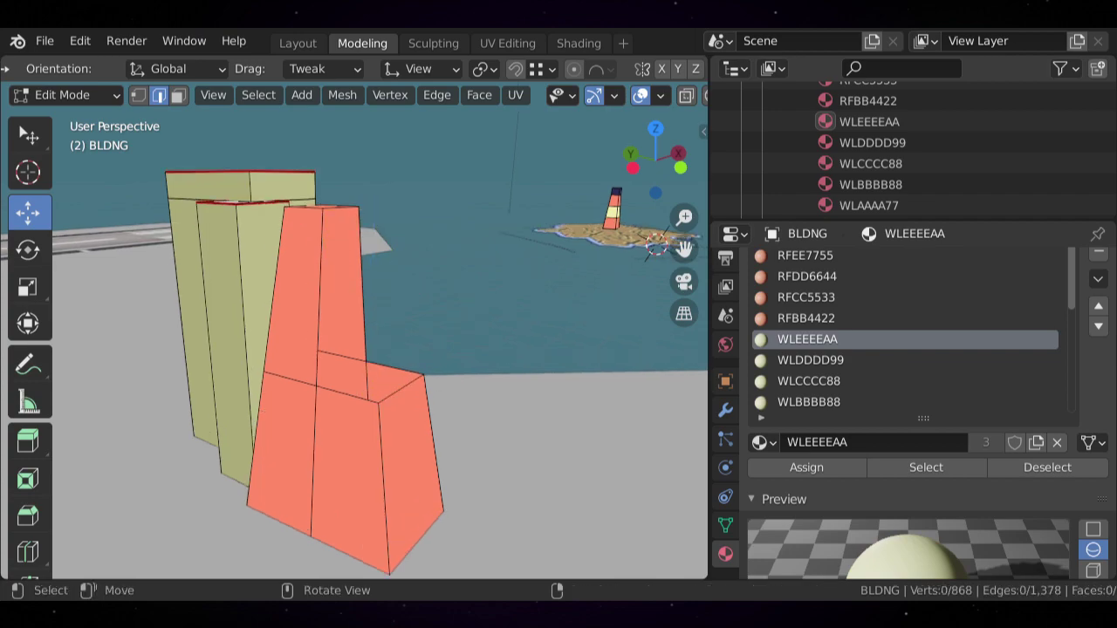
left_click(394, 368)
left_click(347, 395, "shift")
key("f")
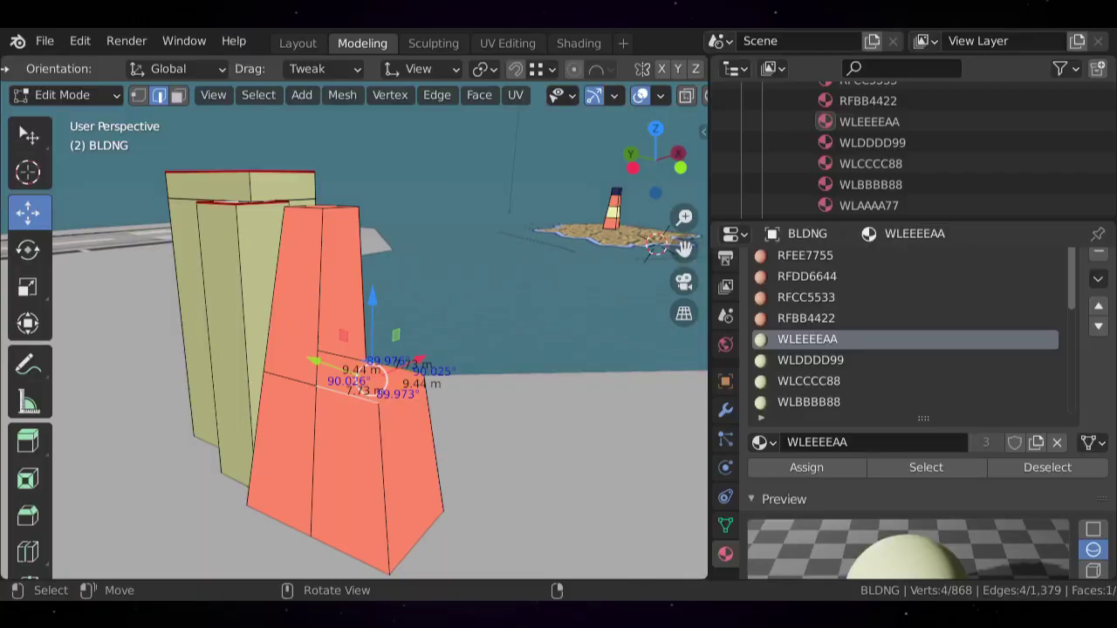
- Fill the open vertical wall above the ledge between its two 18.2 m side edges
key("alt+a")
scroll(380, 340, "up", 2)
middle_click_drag(380, 340, 381, 386)
left_click(339, 297)
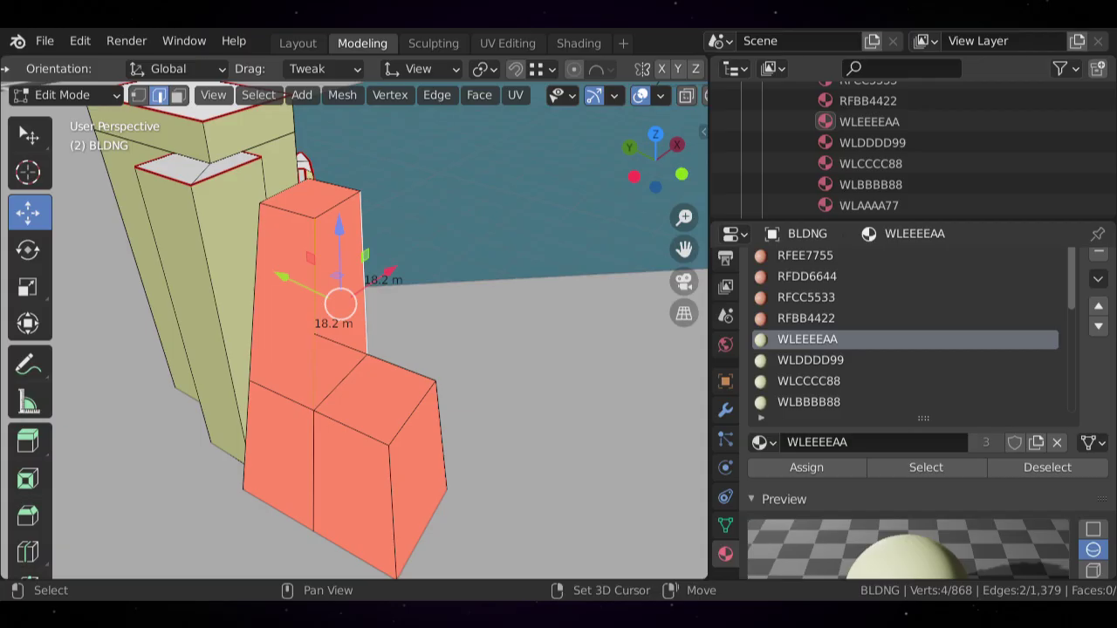
key("alt+a")
- Examine the stepped block's silhouette from several angles in Object Mode
middle_click_drag(349, 349, 404, 266)
scroll(413, 279, "down", 3)
key("Tab")
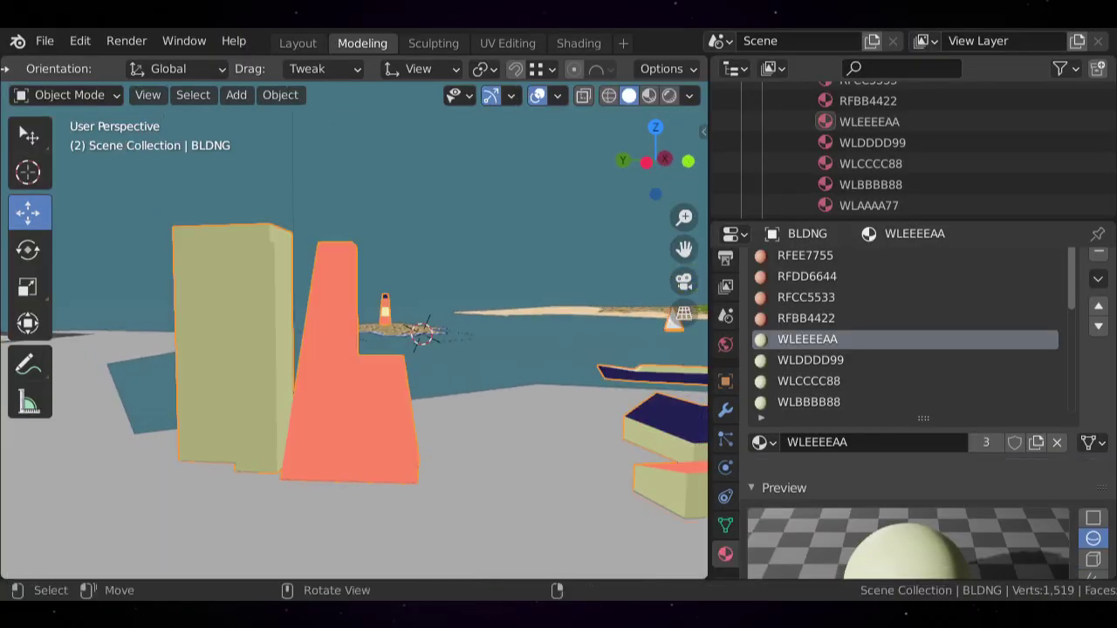
scroll(403, 266, "down", 2)
middle_click_drag(349, 292, 318, 359)
scroll(334, 326, "up", 3)
key("Tab")
scroll(349, 366, "up", 2)
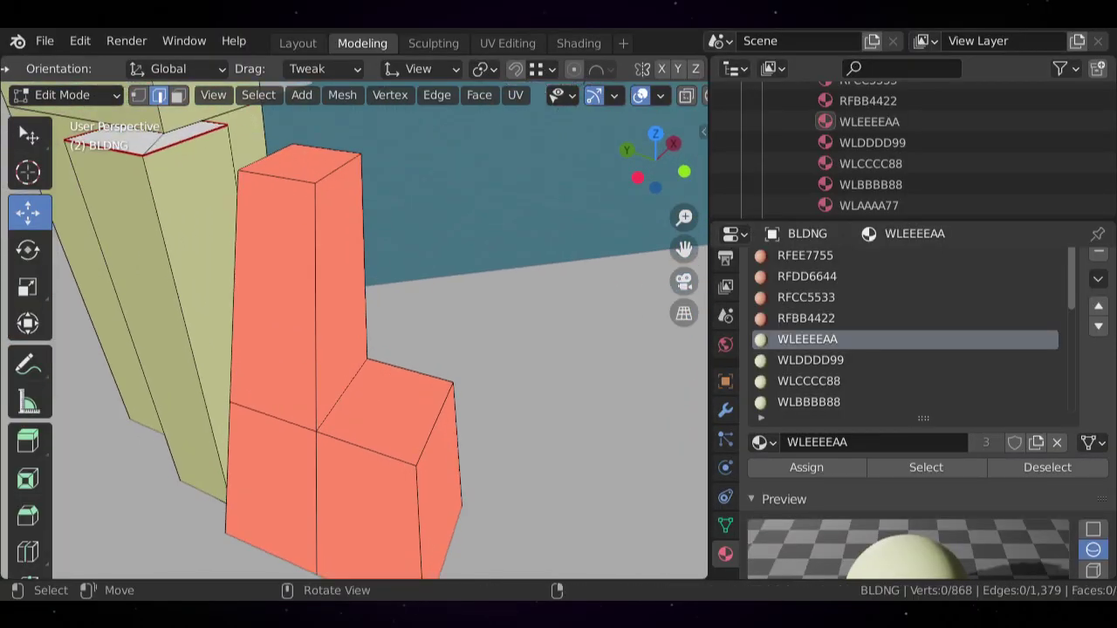
- Edge-slide the roof edge above the ledge toward the tower by about 0.37, narrowing the roof to about 3.18 m
left_click(340, 165)
middle_click_drag(340, 165, 362, 209)
key("g")
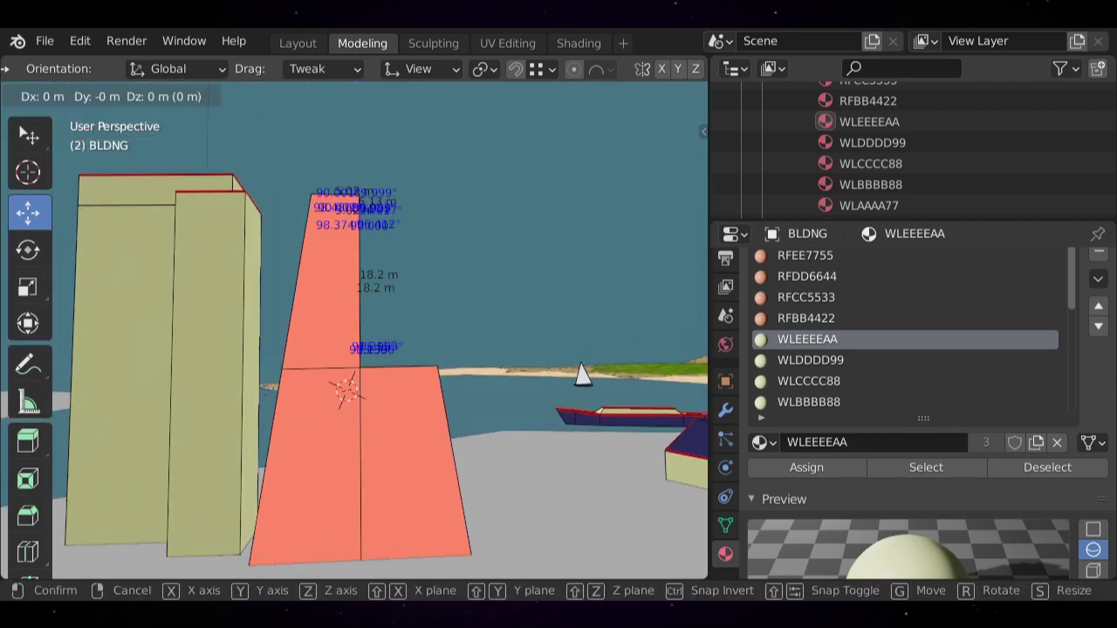
key("g")
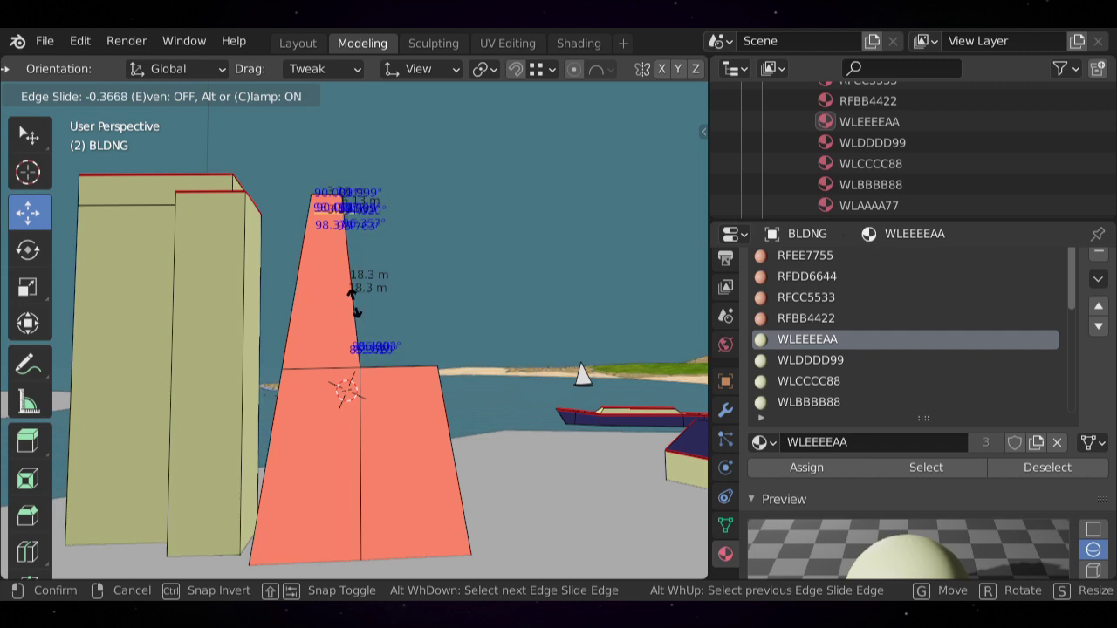
left_click(354, 304)
- Examine the narrowed upper section in Object Mode and view the block from its ledge side
key("Tab")
scroll(354, 304, "down", 5)
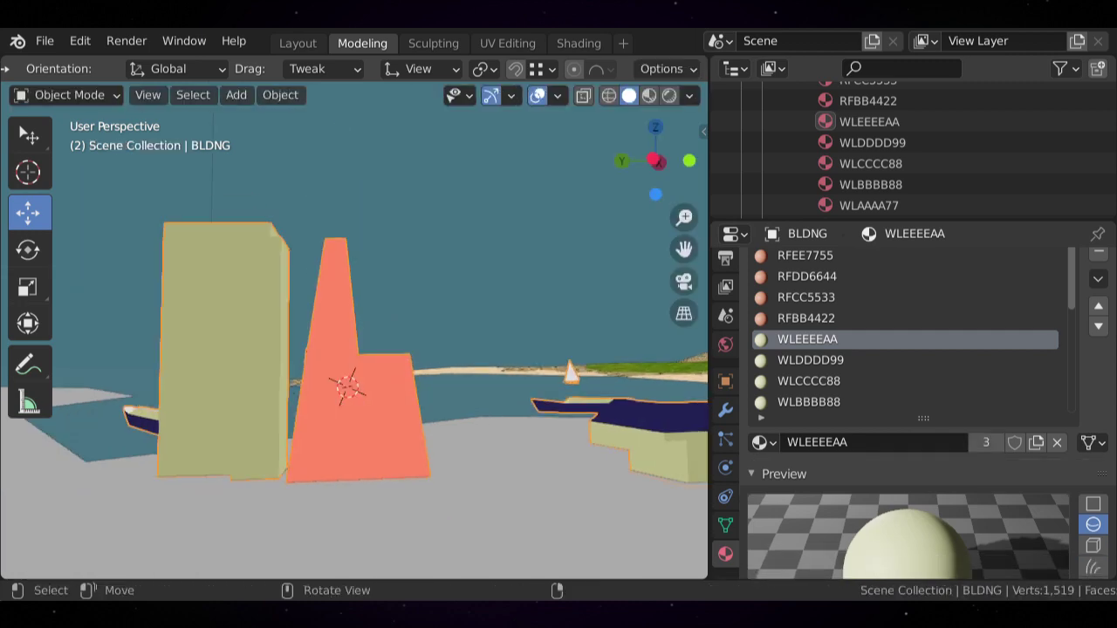
middle_click_drag(354, 304, 389, 453)
scroll(353, 332, "up", 4)
key("Tab")
scroll(354, 332, "down", 2)
middle_click_drag(393, 397, 382, 336)
- Select the stepped block's ledge and roof faces in Edit Mode and examine them from directly above, aligned to the faces
key("3")
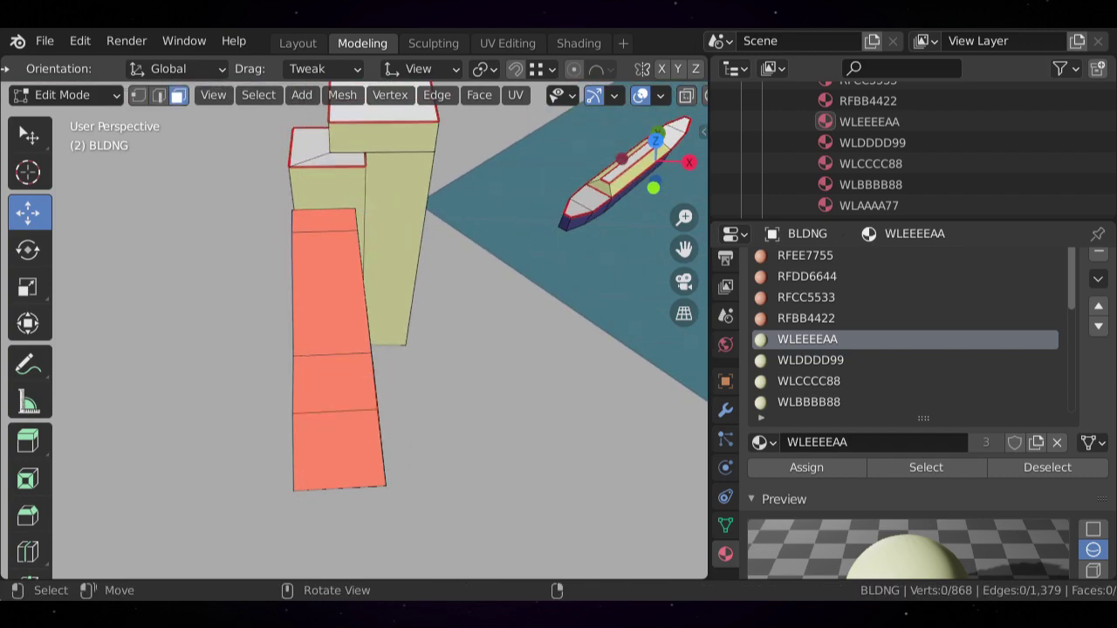
left_click(336, 384)
left_click(326, 232, "shift")
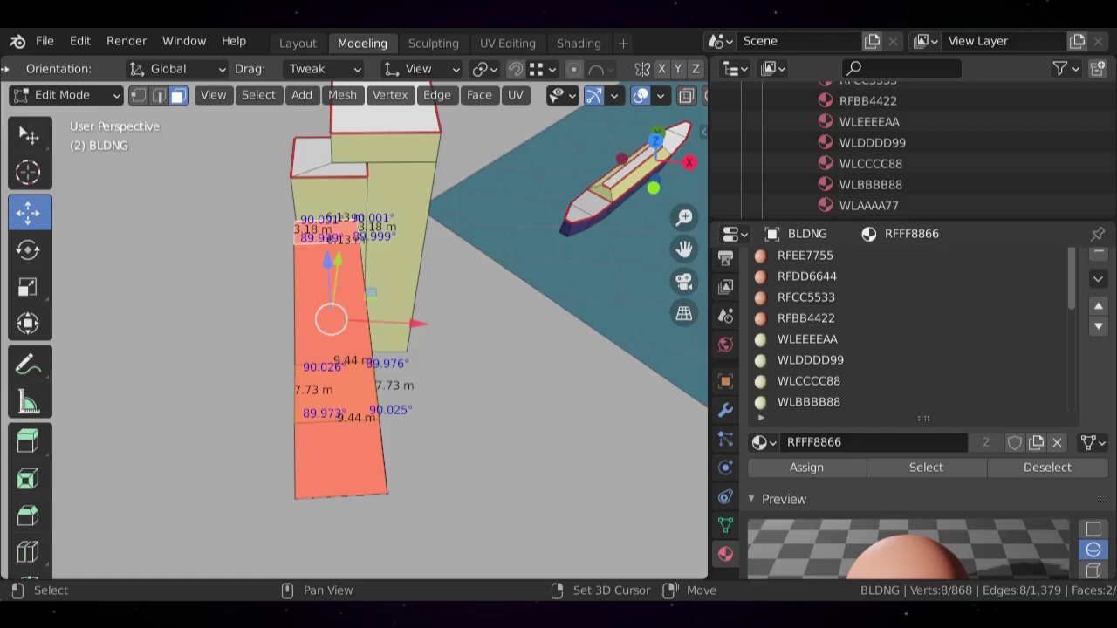
scroll(379, 331, "down", 1)
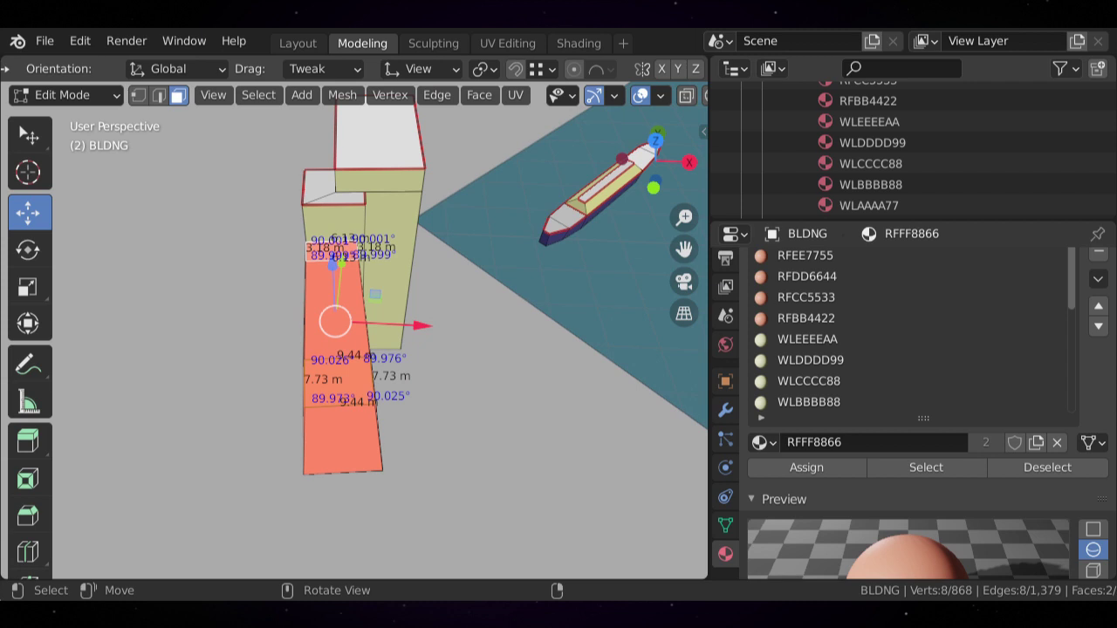
key("KP_7")
scroll(355, 331, "up", 3)
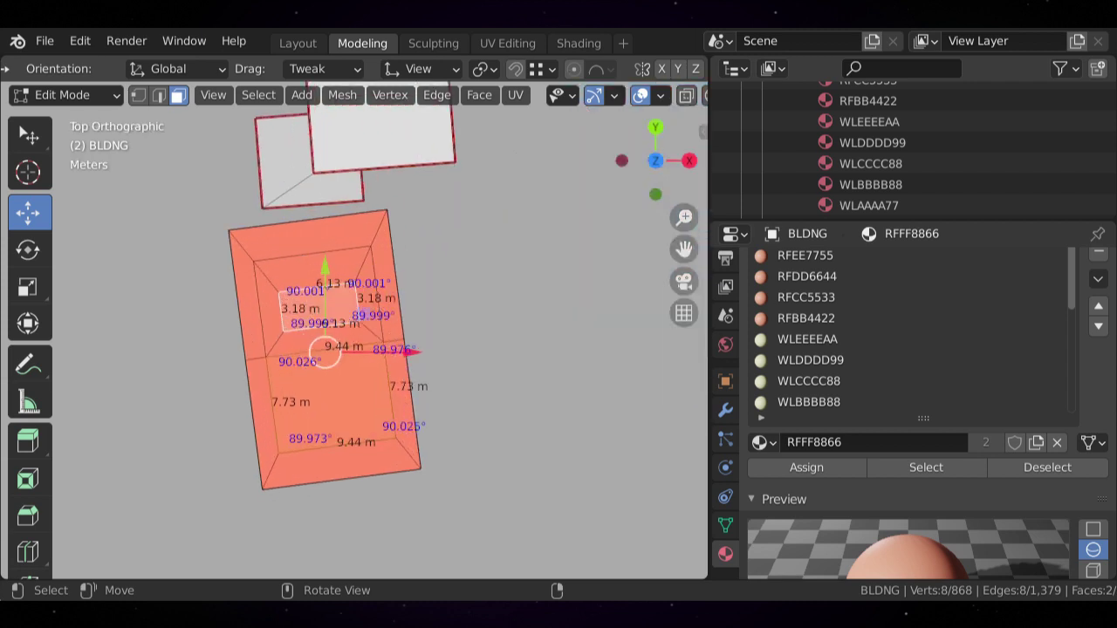
scroll(377, 349, "down", 1)
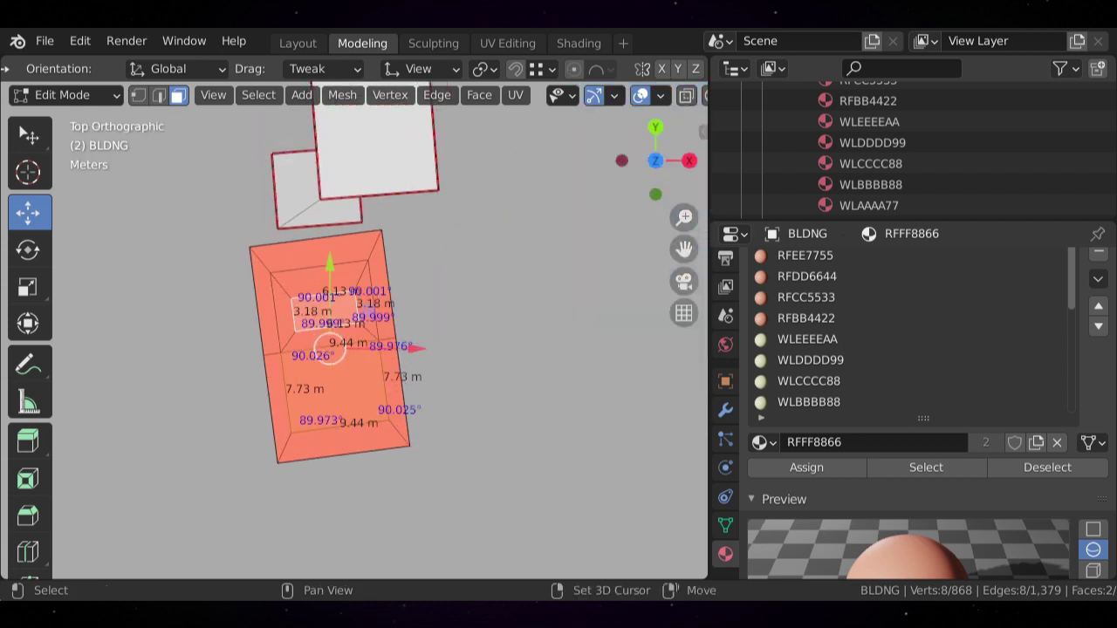
key("shift+KP_7")
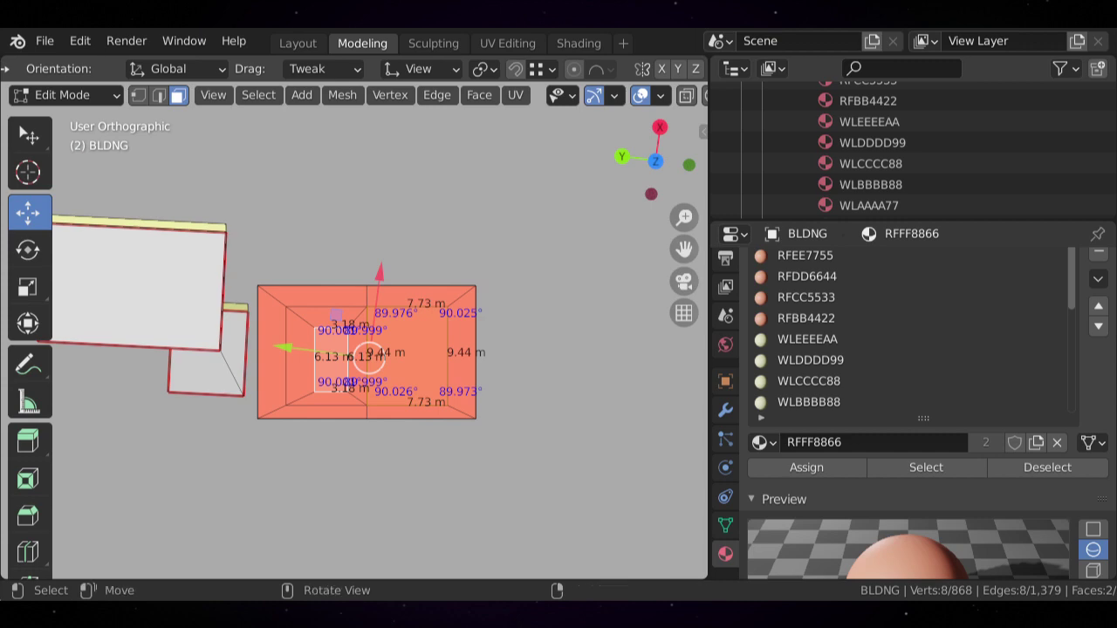
- Examine the ledge face from above with the view turned to the opposite side, leaving nothing selected
key("alt+a")
left_click(375, 345)
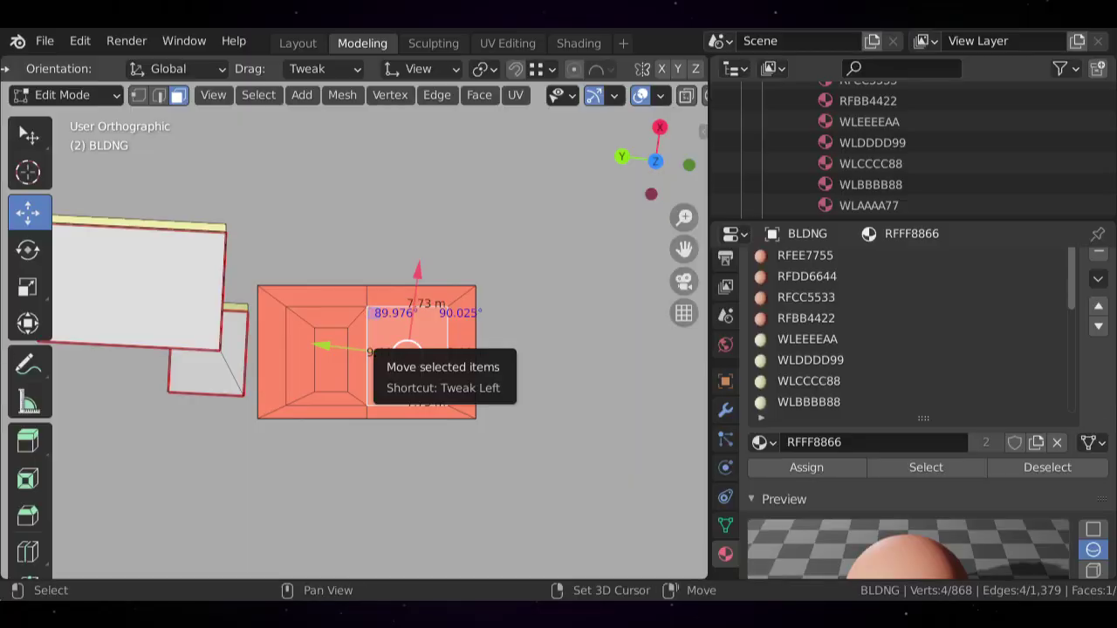
key("KP_9")
scroll(354, 330, "up", 2)
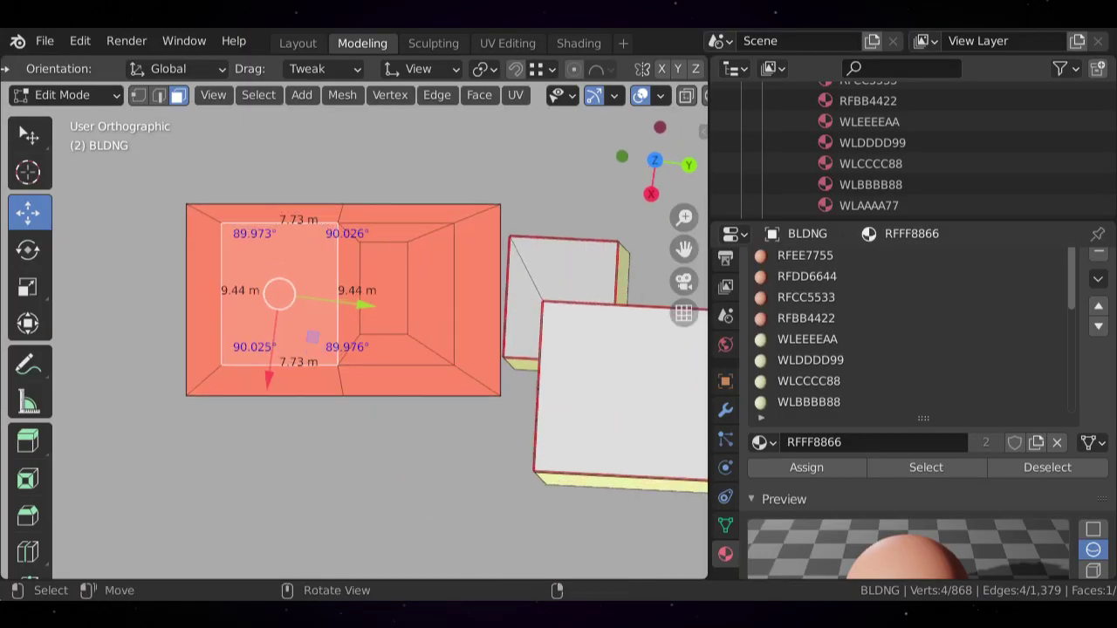
key("alt+a")
scroll(354, 330, "down", 4)
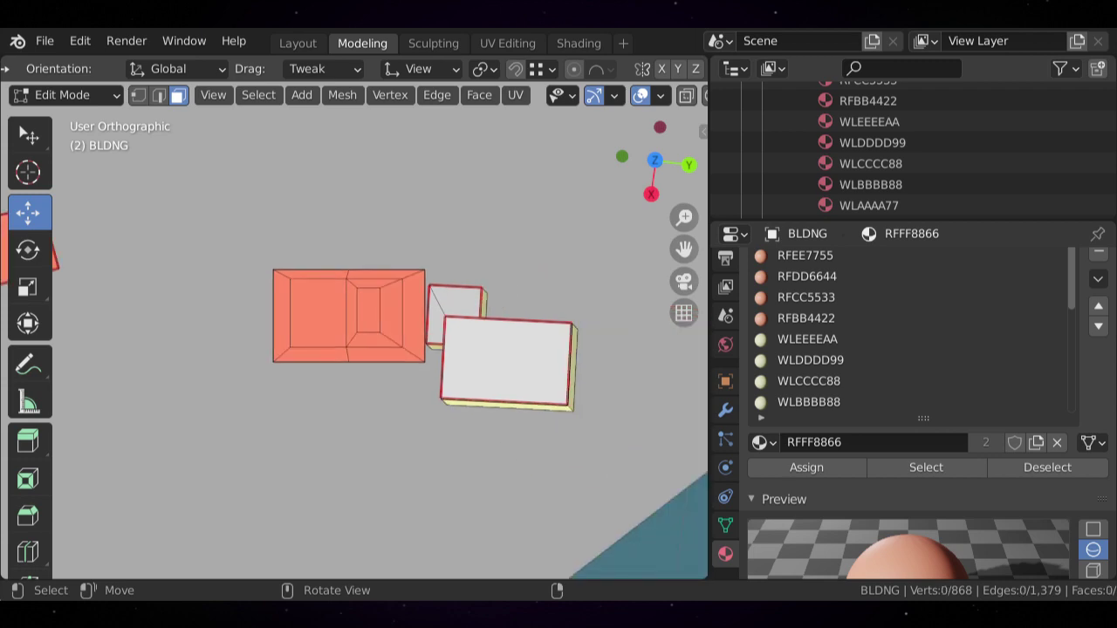
left_click(318, 313)
scroll(354, 330, "up", 3)
key("alt+a")
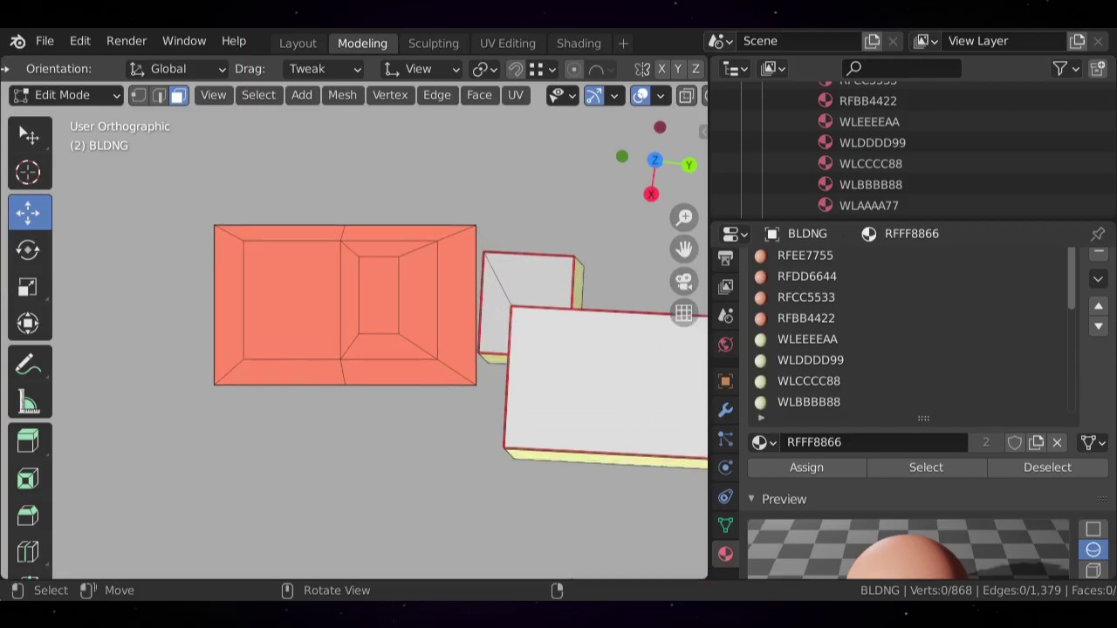
- Examine the stepped block next to the tower from several oblique angles in Object Mode
middle_click_drag(354, 330, 454, 236)
scroll(355, 330, "down", 4)
key("Tab")
scroll(354, 330, "down", 2)
middle_click_drag(402, 330, 401, 292)
scroll(355, 330, "up", 2)
scroll(354, 330, "up", 2)
middle_click_drag(297, 297, 515, 323)
scroll(354, 330, "down", 4)
scroll(355, 330, "up", 2)
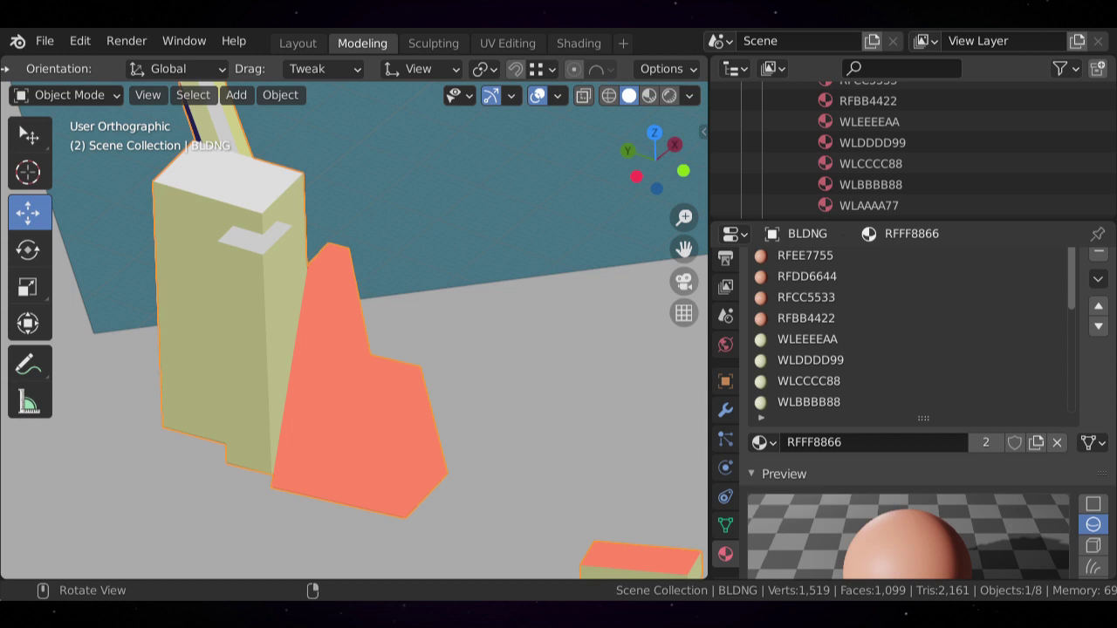
scroll(354, 330, "down", 1)
scroll(354, 331, "up", 2)
- Assign the WLAAAA77 material to the three wall faces on one stepped side of the block, matching the tower's parallel wall
key("Tab")
key("a")
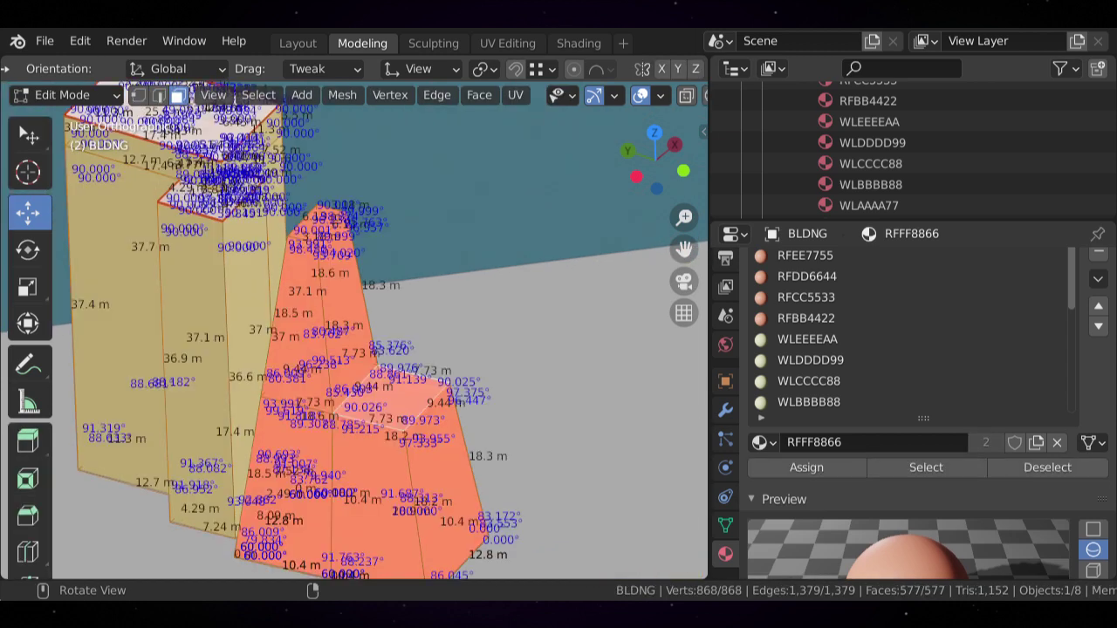
key("alt+a")
middle_click_drag(355, 331, 297, 310, "shift")
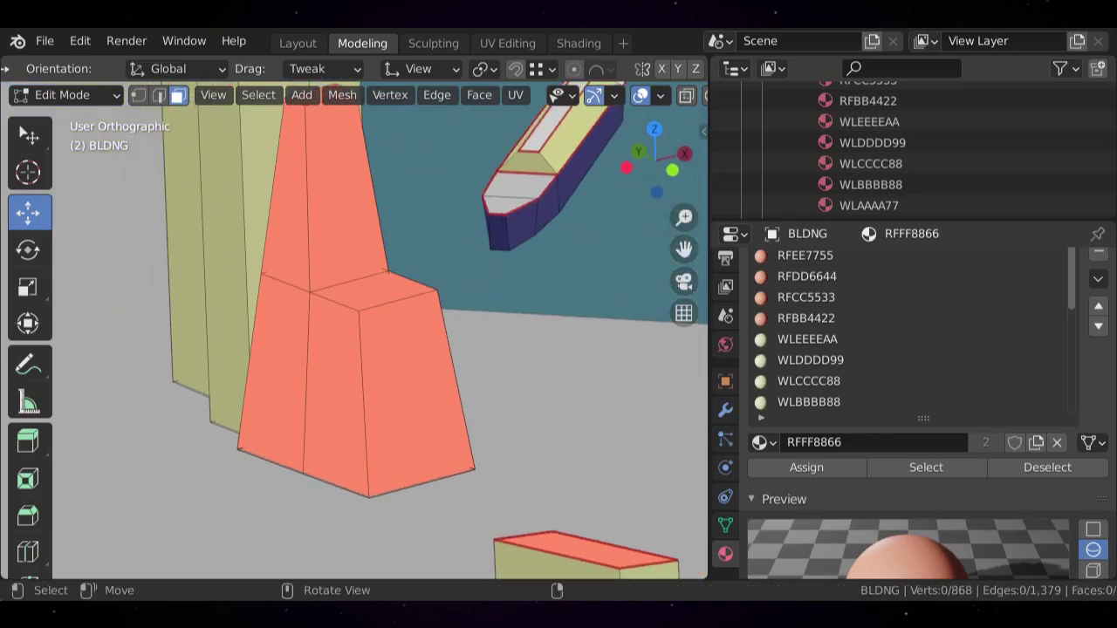
scroll(354, 331, "down", 2)
scroll(354, 330, "up", 2)
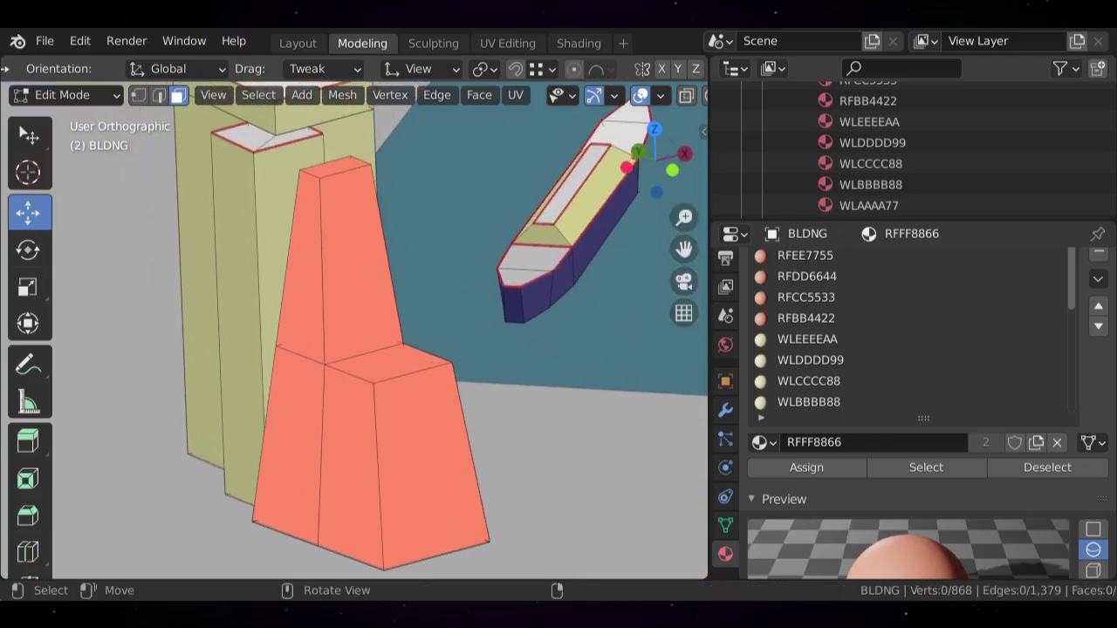
left_click(239, 323)
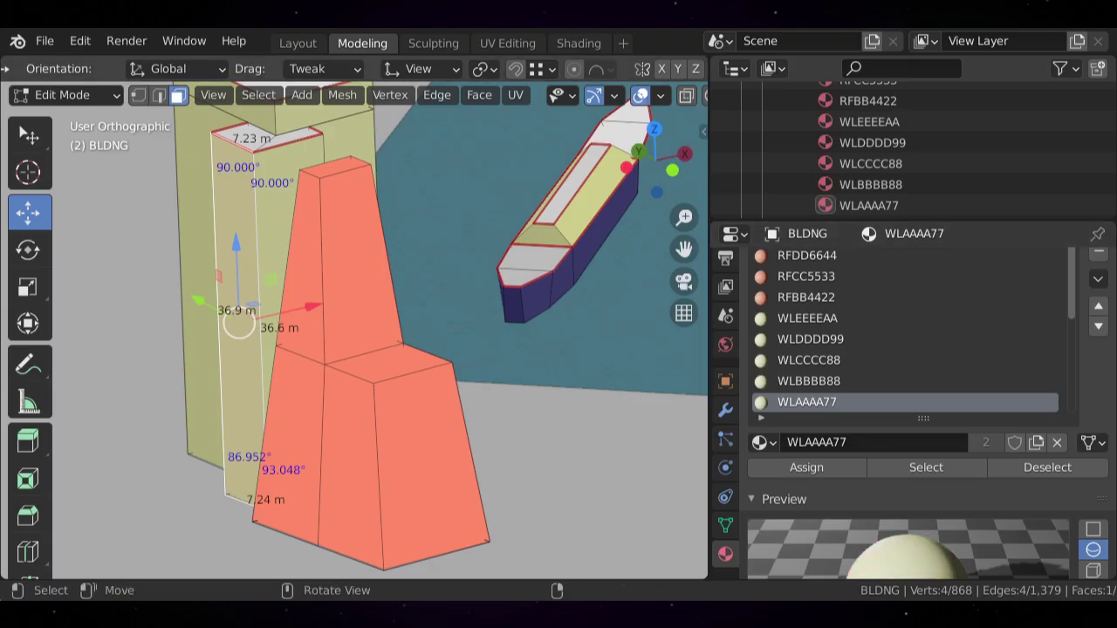
left_click(340, 454)
left_click(297, 445, "shift")
left_click(312, 332, "shift")
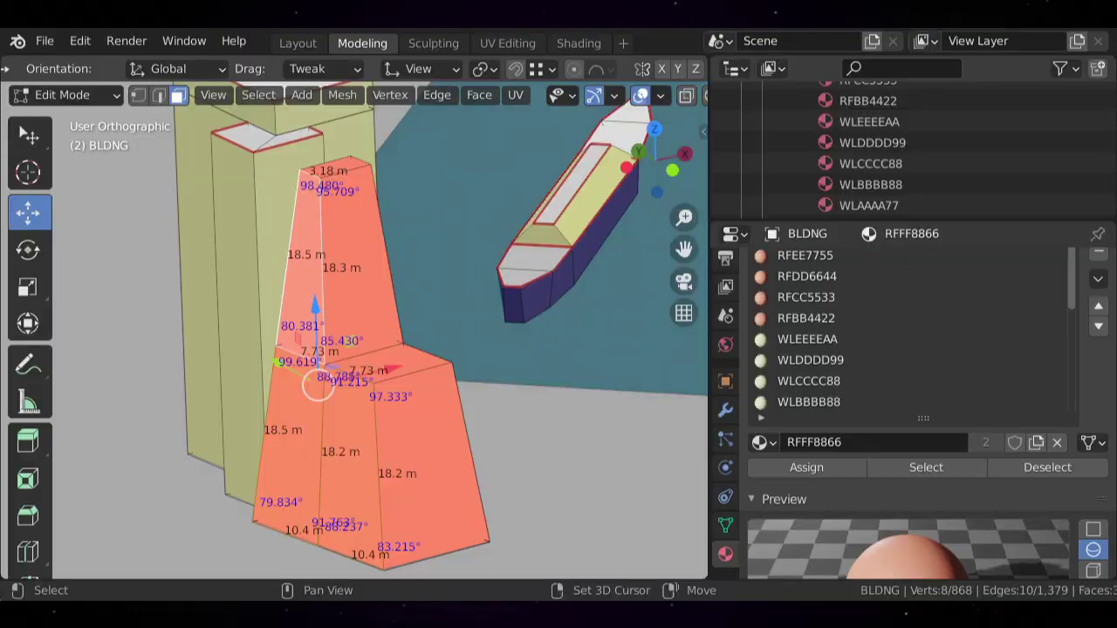
scroll(905, 359, "down", 2)
left_click(809, 360)
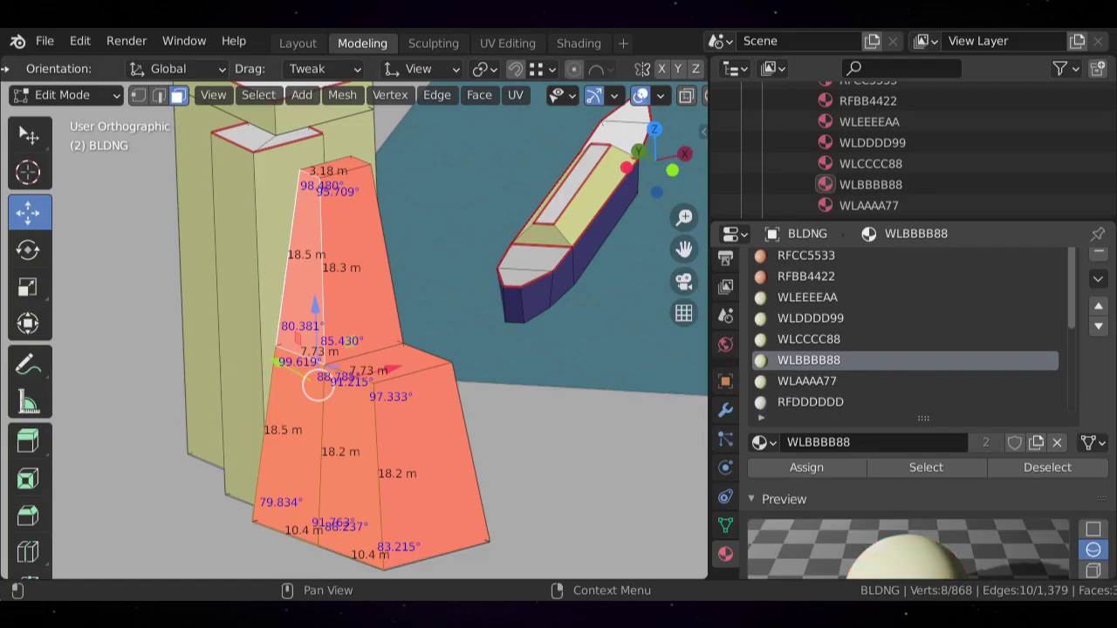
left_click(806, 380)
left_click(807, 467)
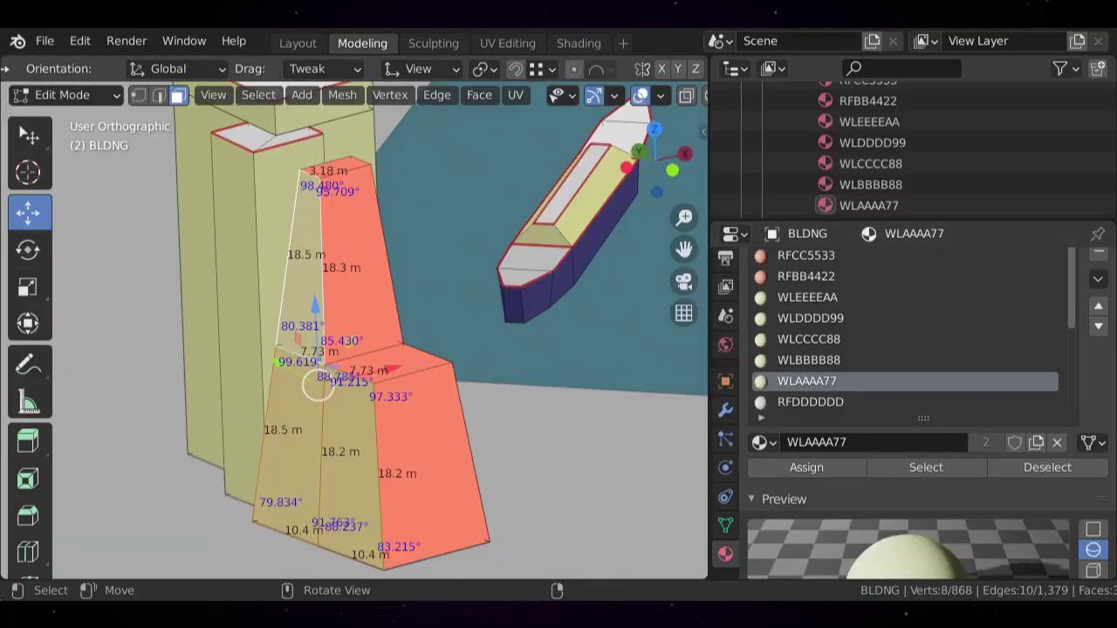
key("alt+a")
- Look up the material of the tall tower's roof face
left_click(336, 168, "shift")
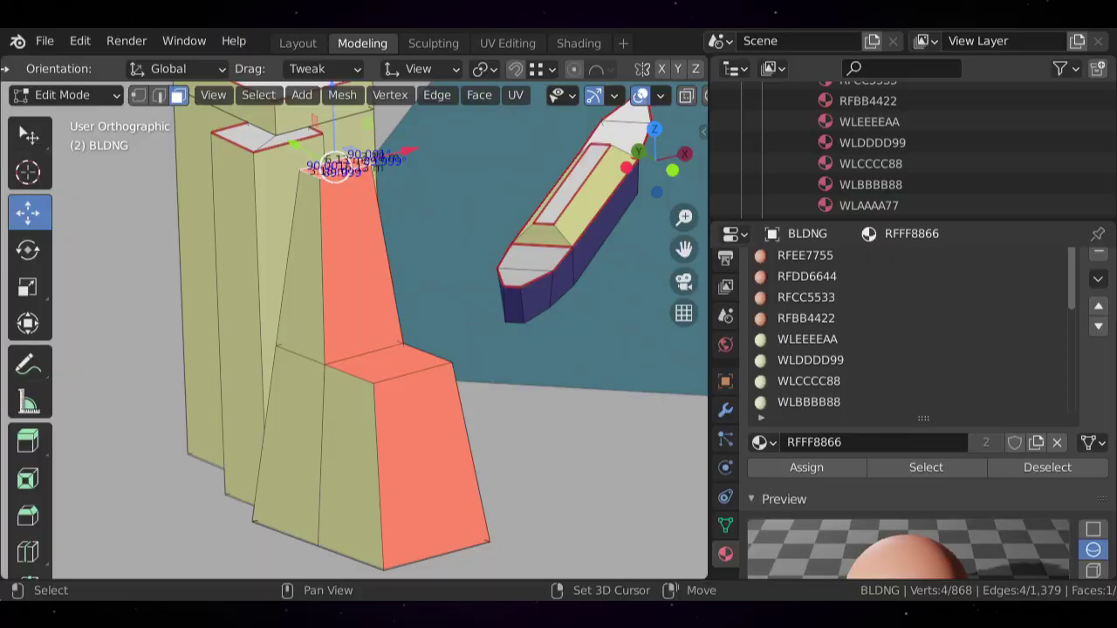
left_click(388, 363, "shift")
key("alt+a")
scroll(354, 330, "down", 2)
middle_click_drag(353, 330, 359, 361, "shift")
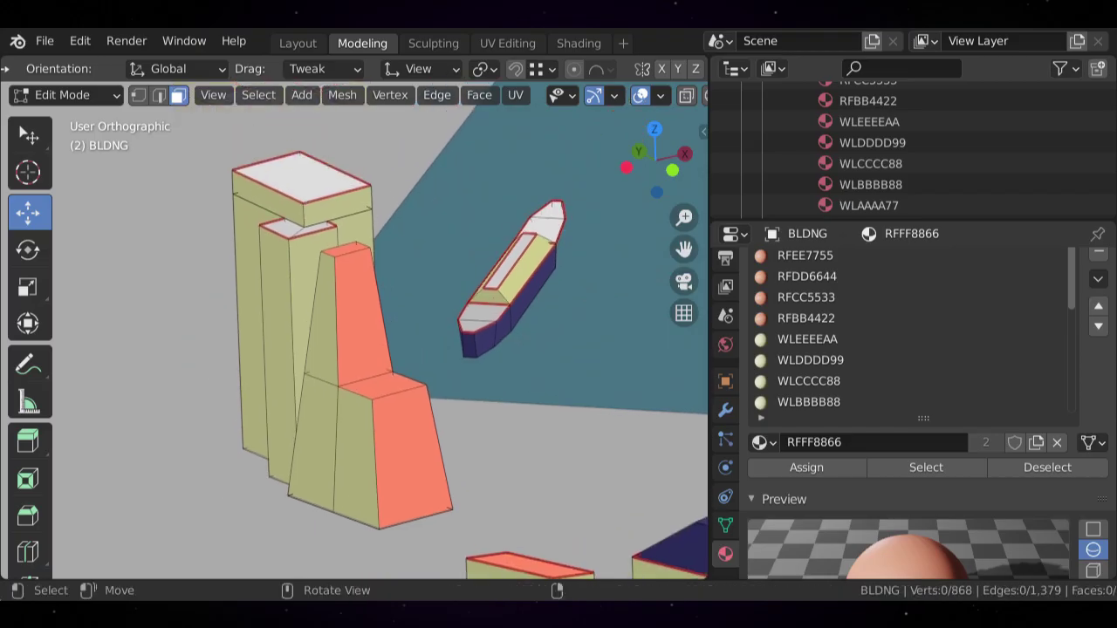
left_click(301, 179)
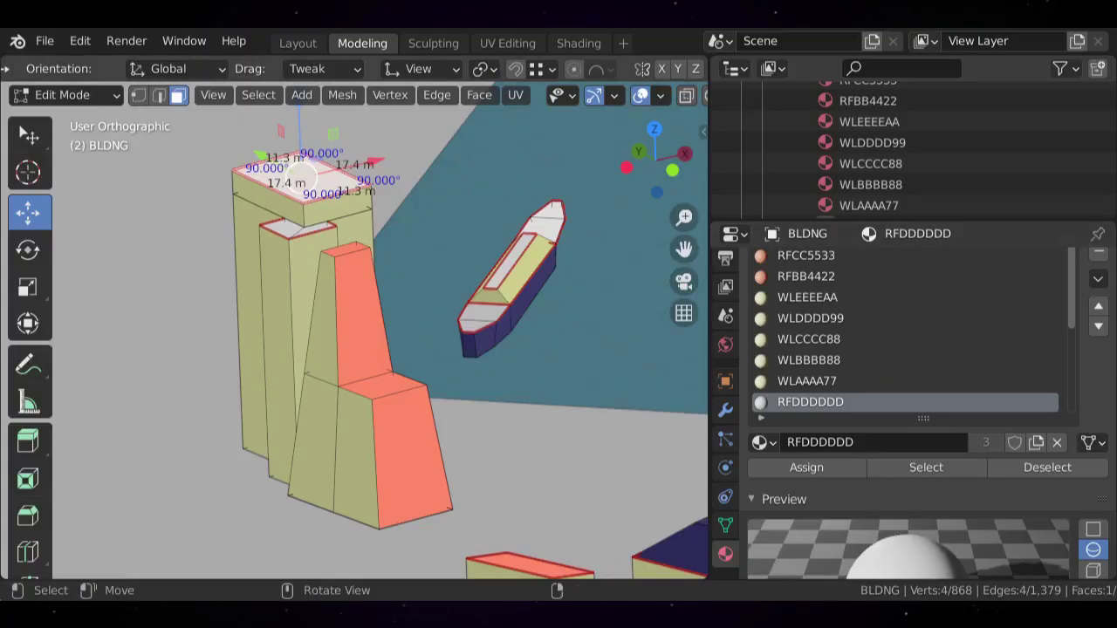
scroll(353, 330, "up", 1)
scroll(905, 338, "down", 3)
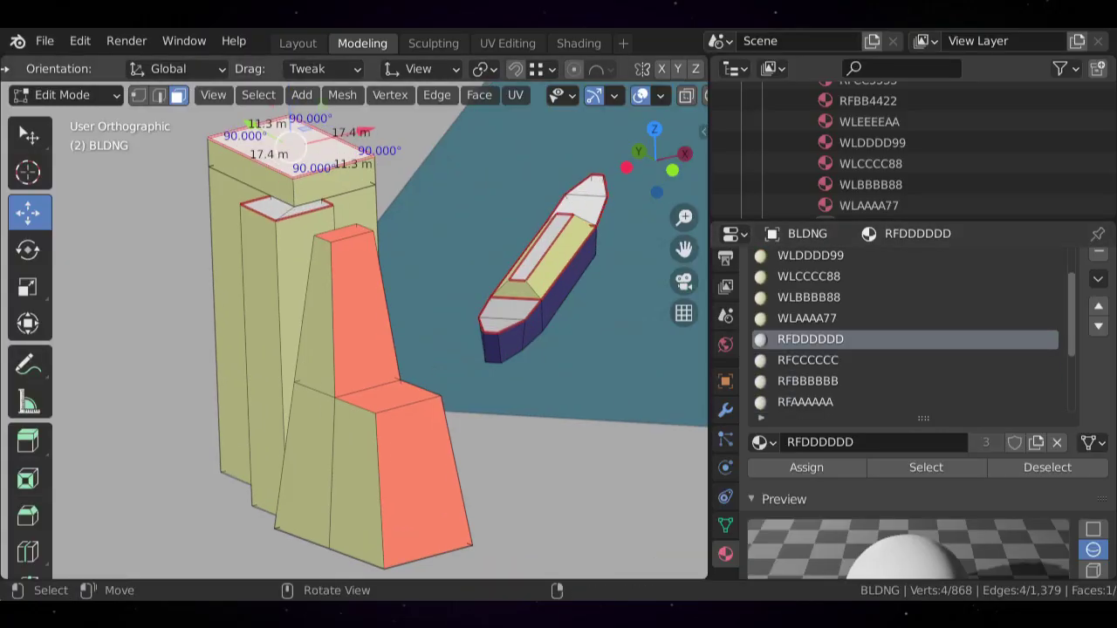
- Assign the RFDDDDDD material to the stepped block's roof and ledge faces
left_click(388, 396)
left_click(345, 233, "shift")
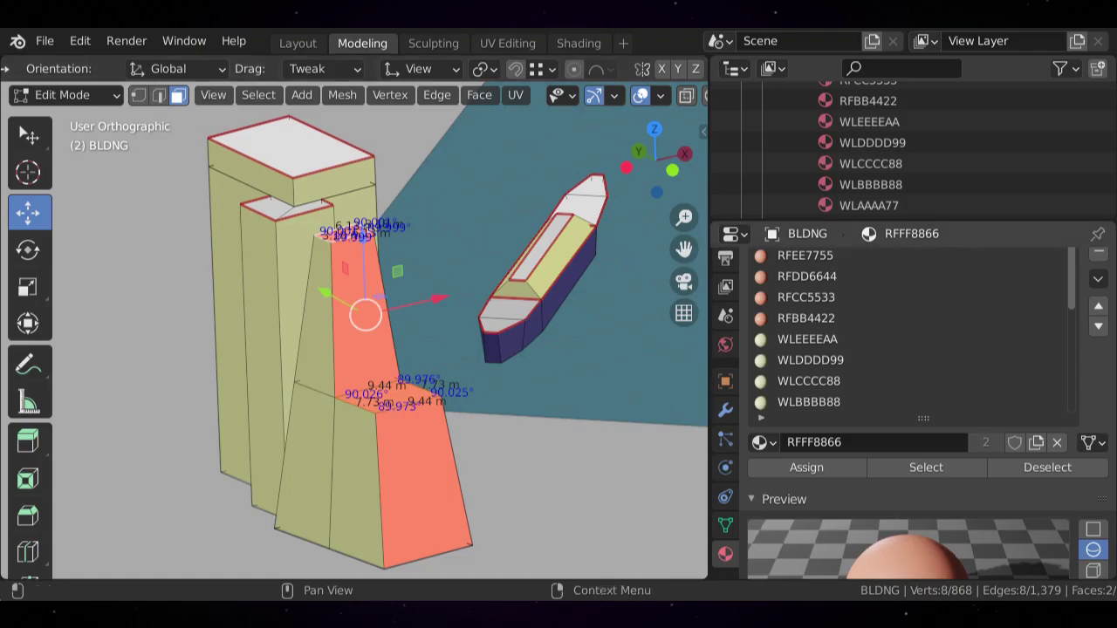
scroll(908, 328, "down", 2)
scroll(908, 329, "up", 2)
scroll(908, 328, "down", 3)
scroll(908, 328, "down", 6)
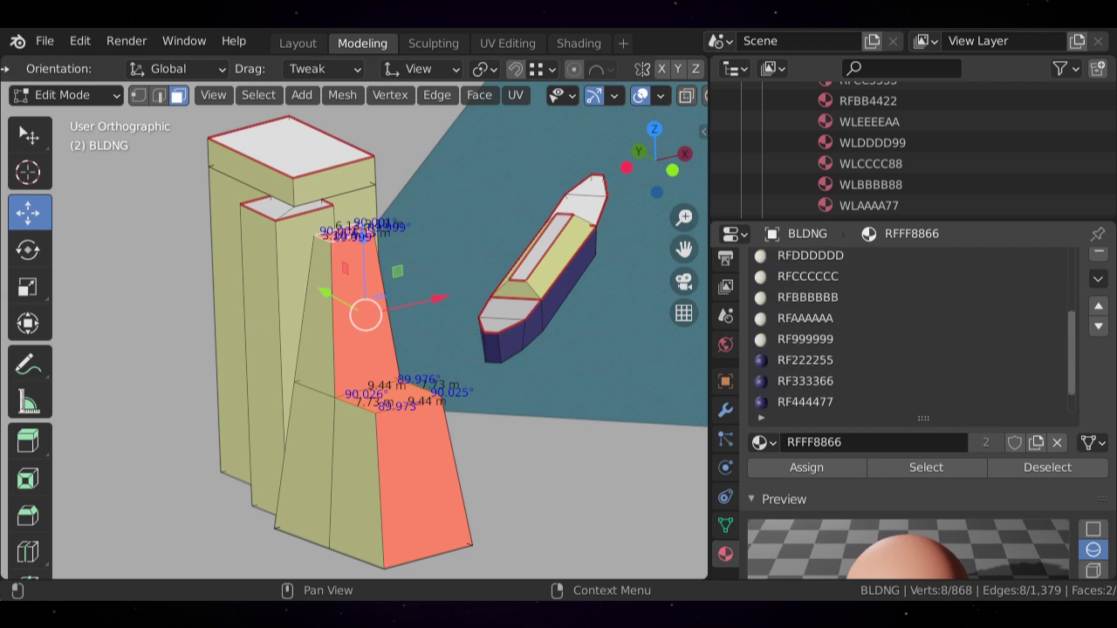
scroll(908, 328, "up", 2)
left_click(809, 297)
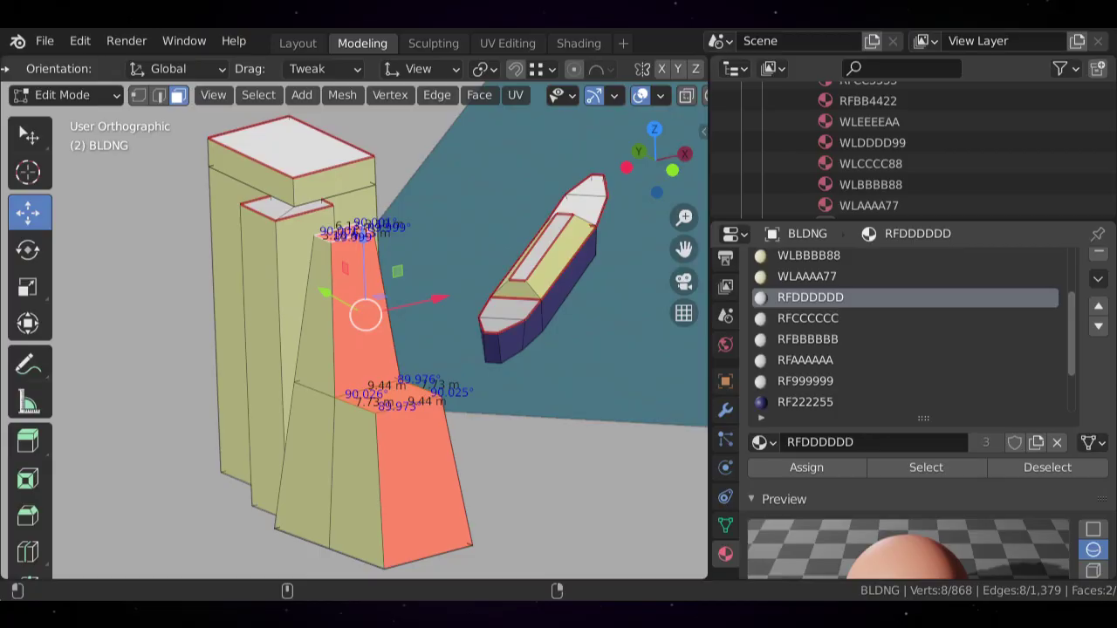
left_click(806, 467)
key("alt+a")
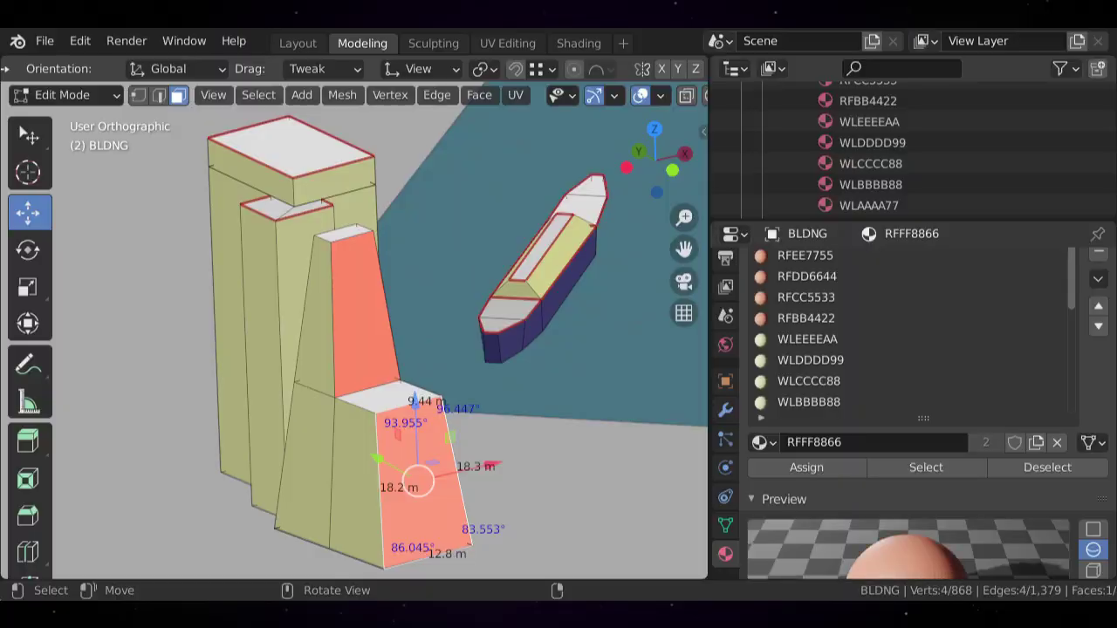
- Assign the WLBBBB88 material to the end wall below the ledge and the wall rising above it, matching the tower's parallel wall
middle_click_drag(436, 349, 296, 349)
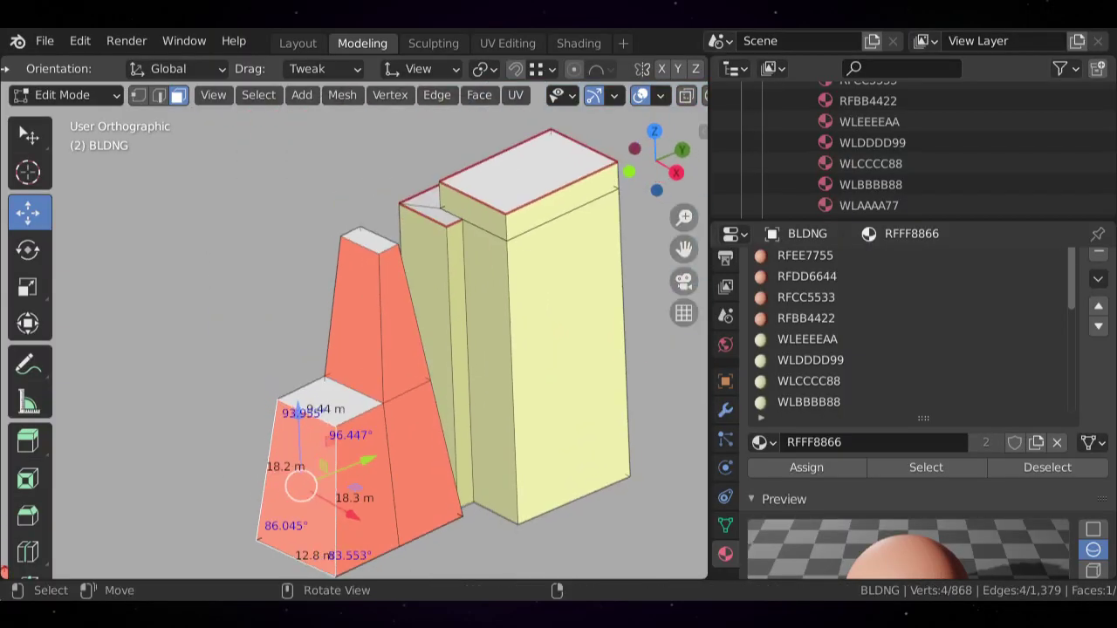
left_click(425, 354)
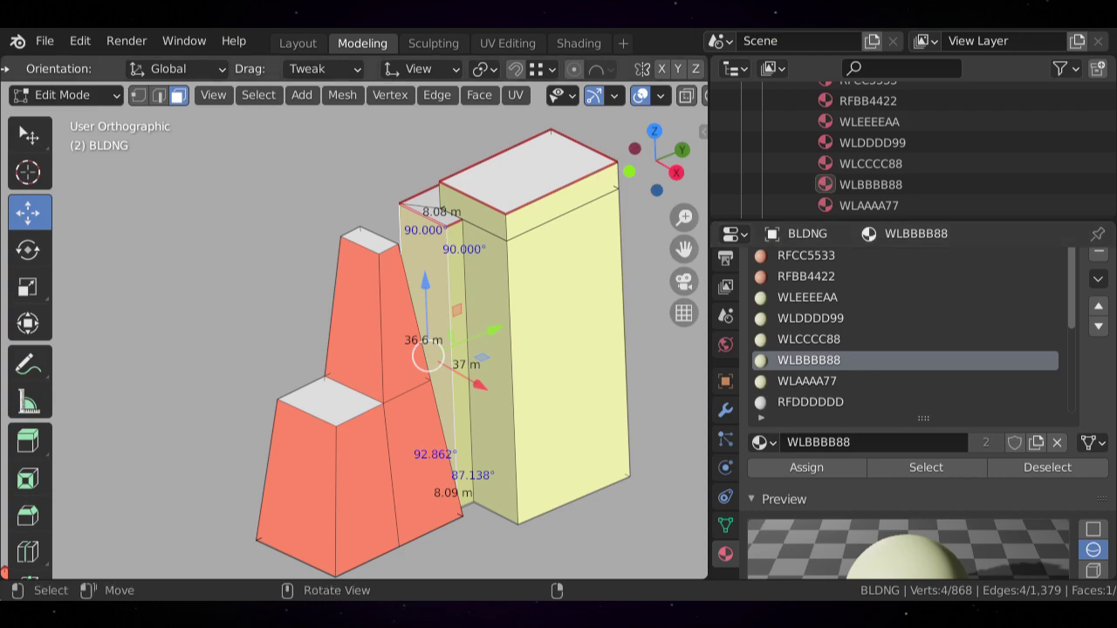
left_click(356, 311)
left_click(326, 403, "shift")
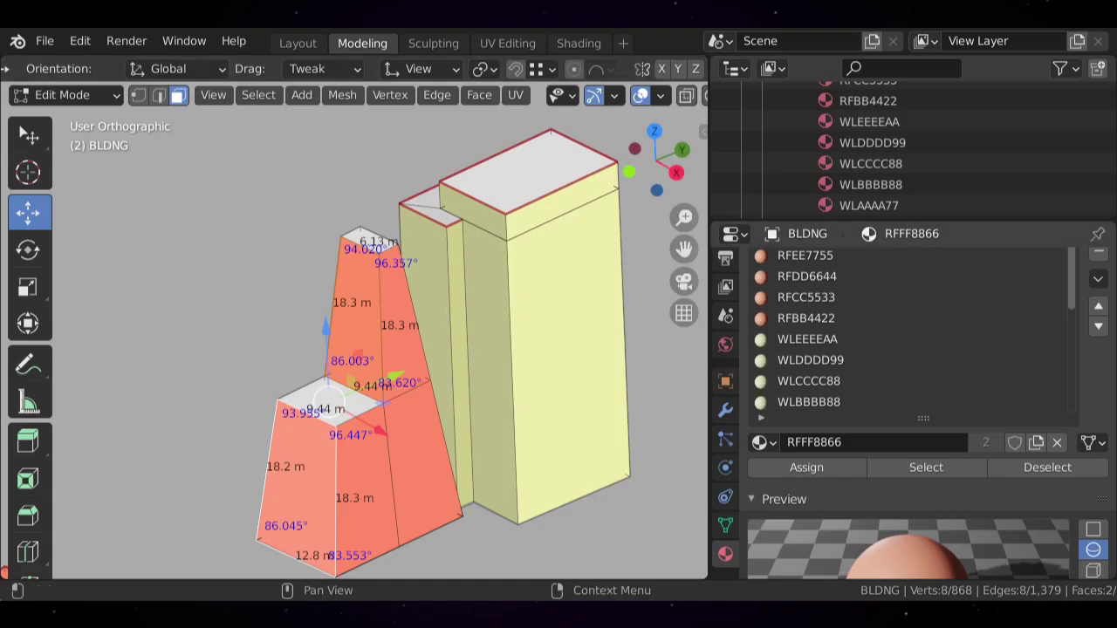
scroll(909, 328, "up", 1)
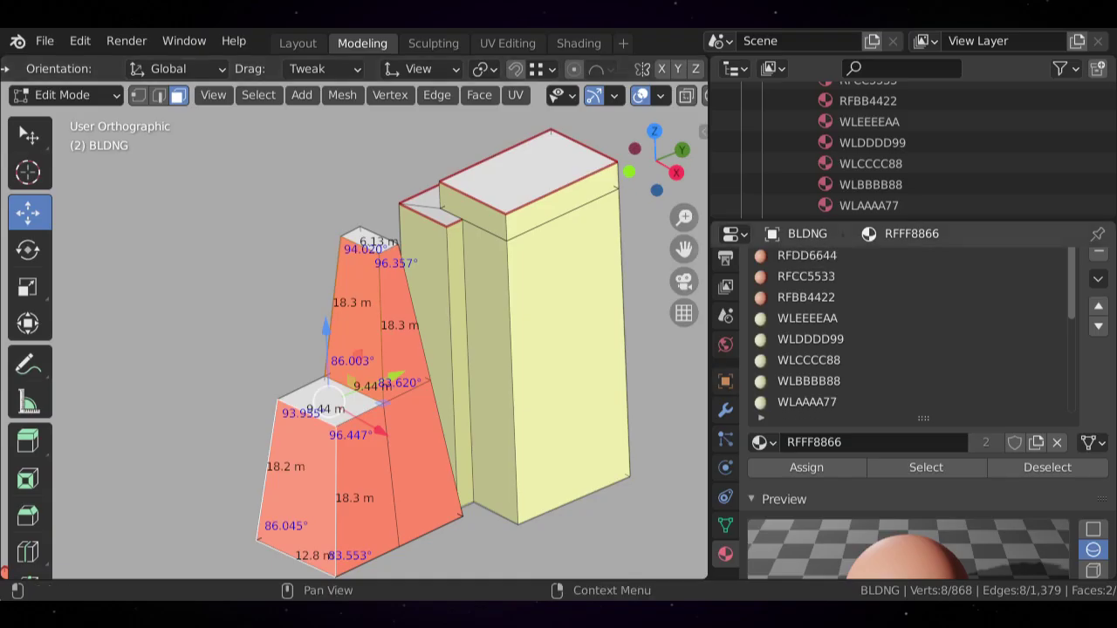
left_click(808, 381)
left_click(807, 466)
key("alt+a")
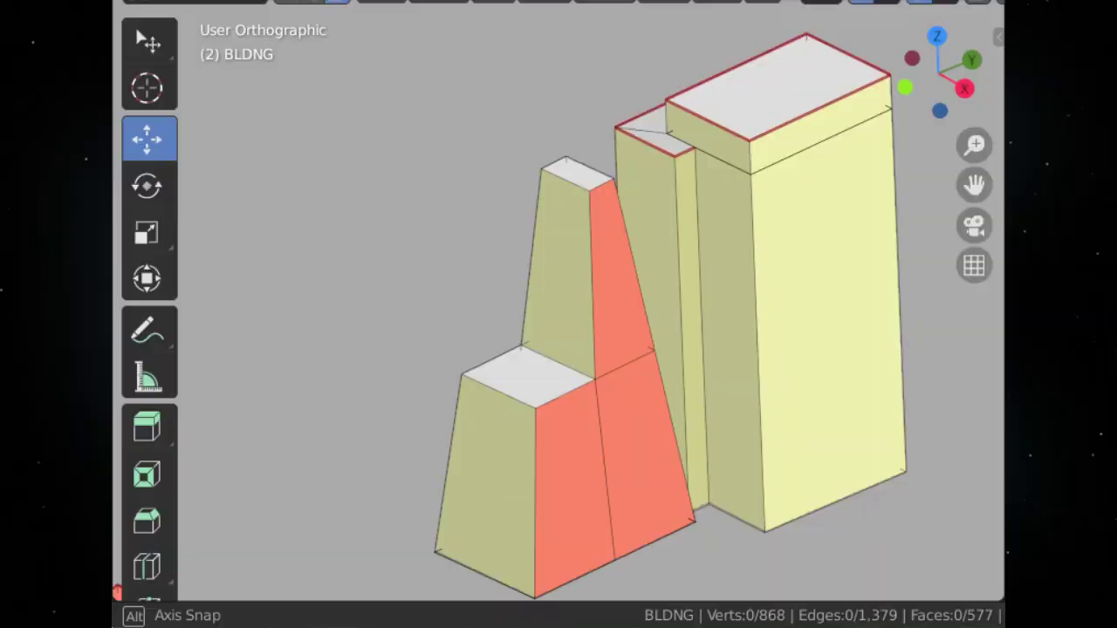
- Assign the WLEEEEAA material to the three wall faces on the stepped block's remaining unpainted stepped side, matching the tower's parallel wall
middle_click_drag(524, 341, 392, 367)
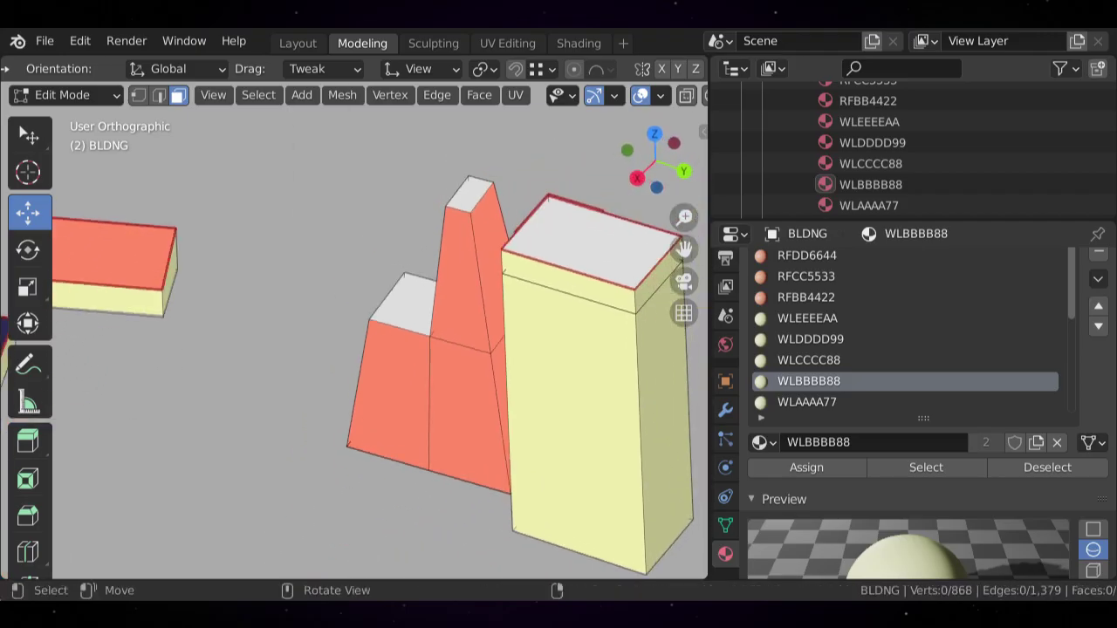
scroll(370, 362, "up", 1)
left_click(419, 384)
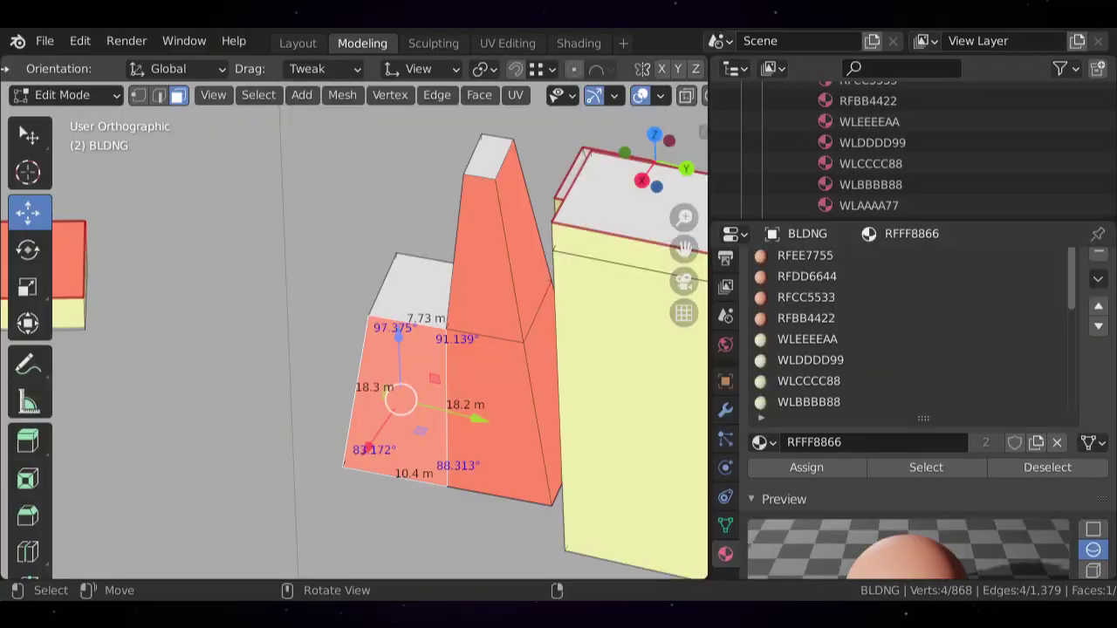
left_click(635, 410)
left_click(405, 392)
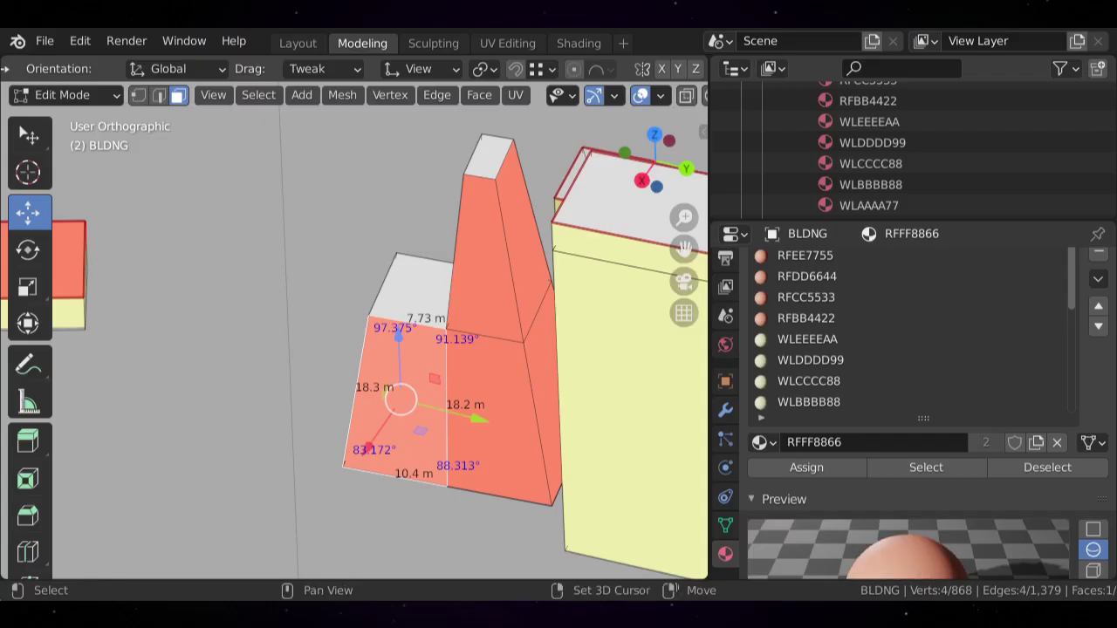
left_click(498, 410, "shift")
left_click(493, 262, "shift")
left_click(807, 340)
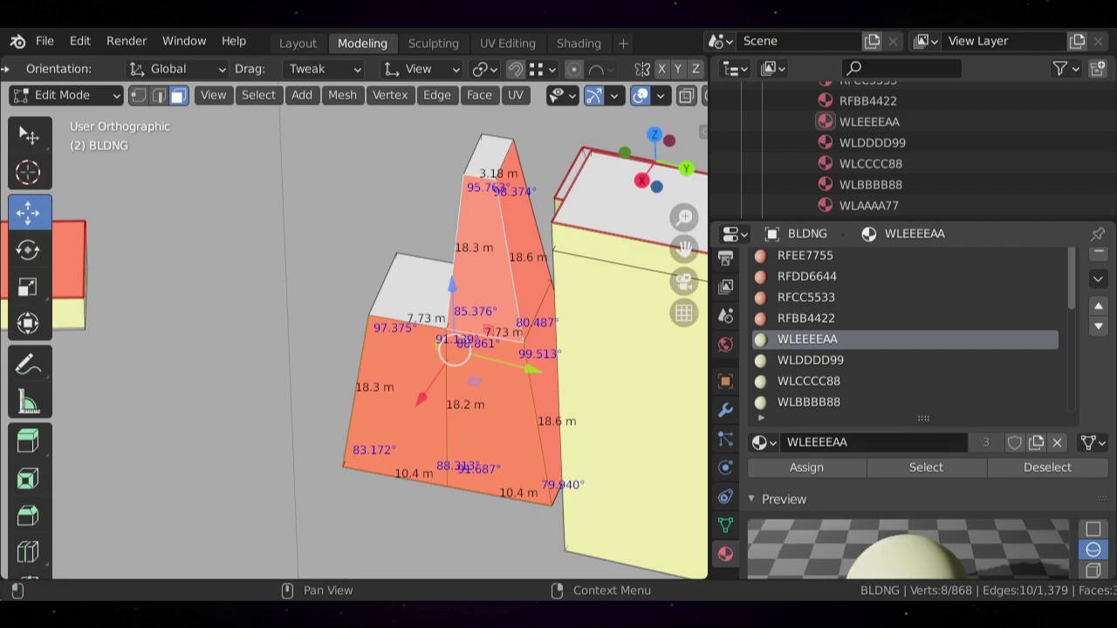
left_click(806, 467)
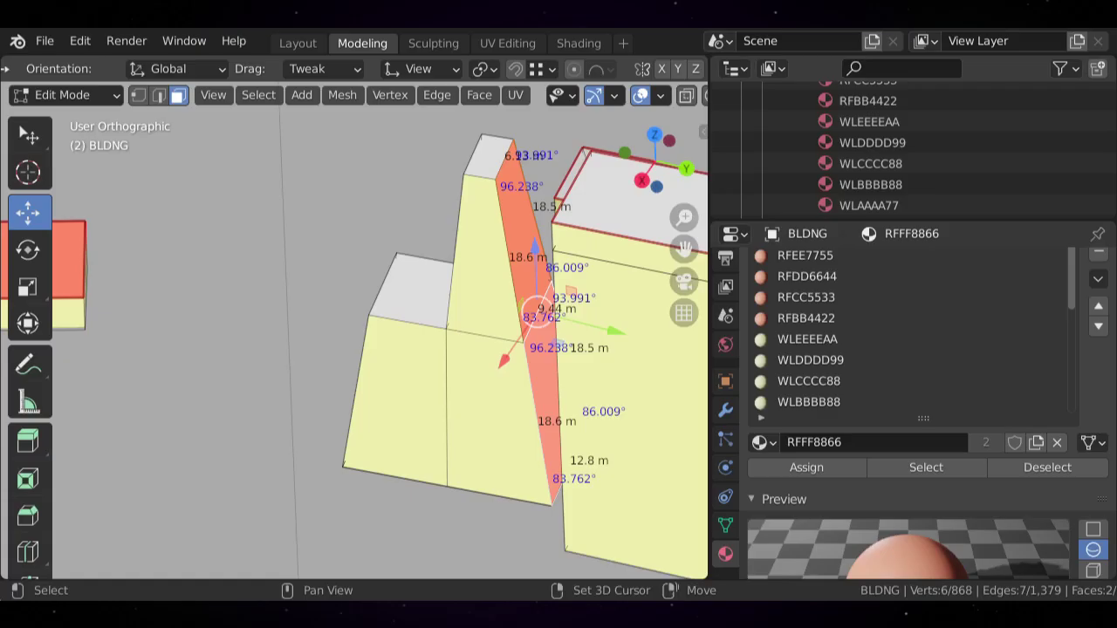
- Look up the material of the tower's end wall that runs parallel to the stepped block's sloped wall facing the tower
scroll(524, 340, "down", 1)
middle_click_drag(552, 339, 475, 314)
left_click(525, 439)
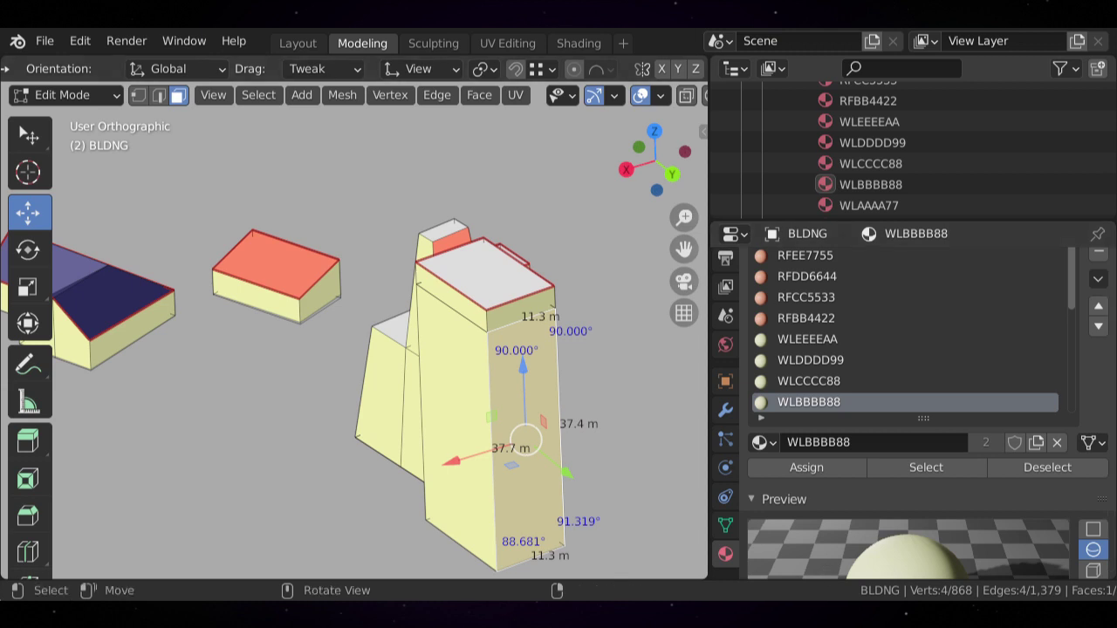
middle_click_drag(393, 366, 471, 395)
scroll(354, 332, "up", 1)
left_click(512, 370)
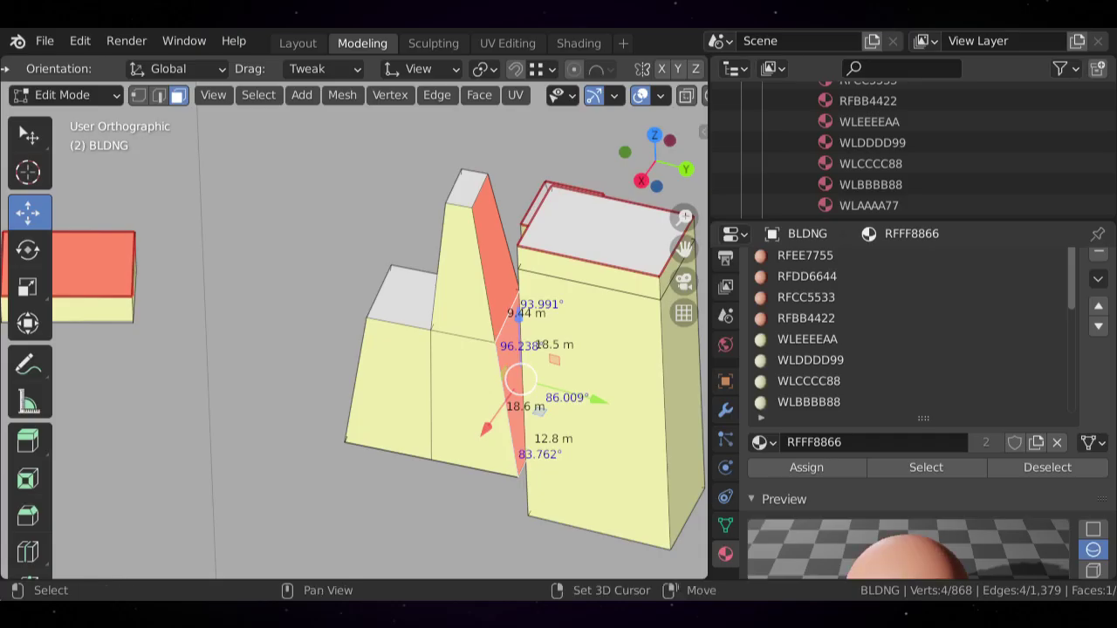
left_click(496, 258, "shift")
scroll(910, 339, "down", 3)
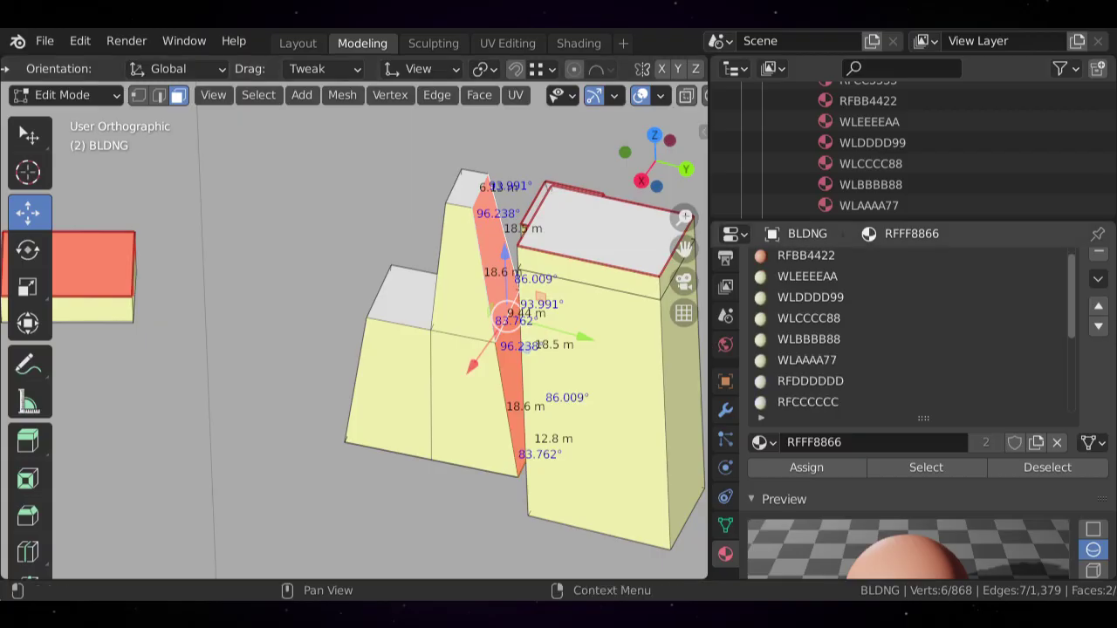
middle_click_drag(573, 375, 493, 369)
left_click(534, 437)
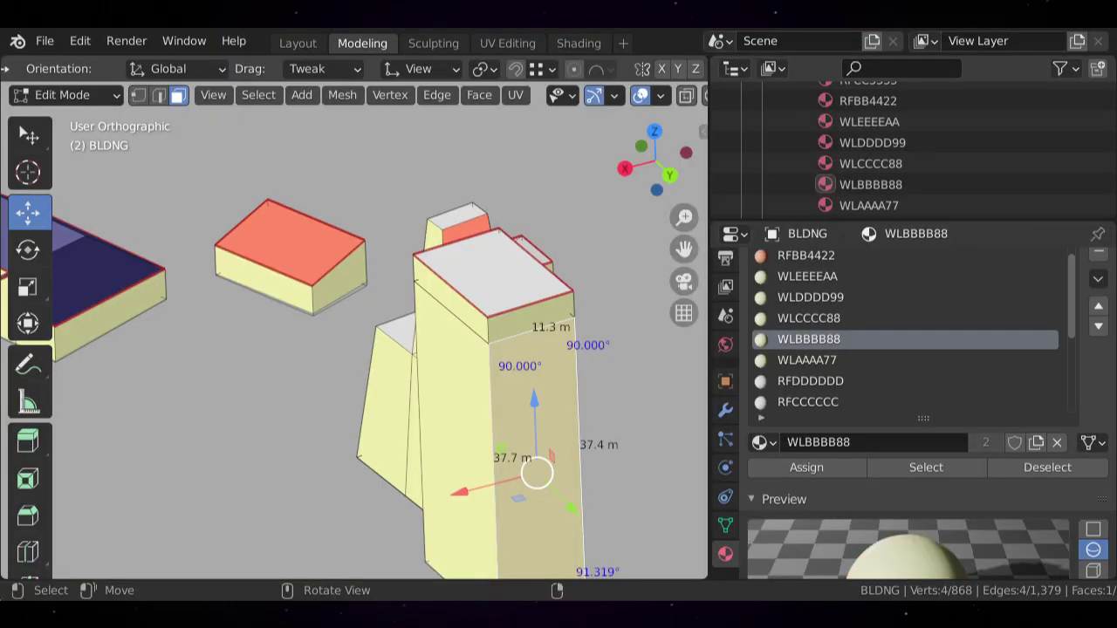
middle_click_drag(739, 468, 807, 490)
scroll(354, 331, "up", 1)
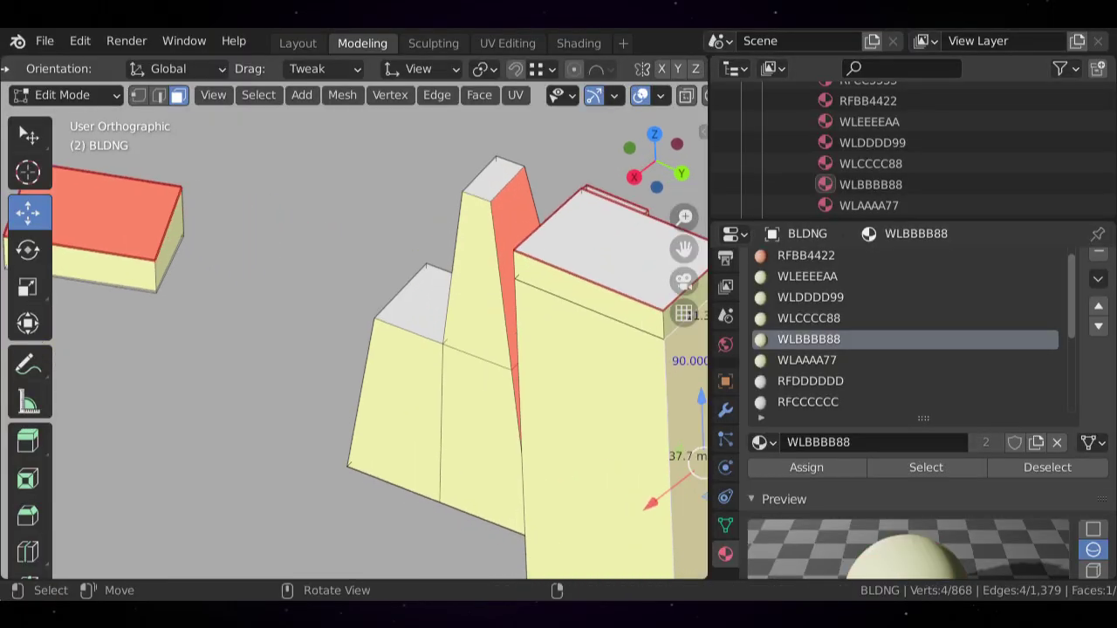
- Assign the WLBBBB88 material to the upper and lower faces of the stepped block's sloped wall facing the tower, and clear the selection
left_click(515, 218)
middle_click_drag(515, 218, 543, 227)
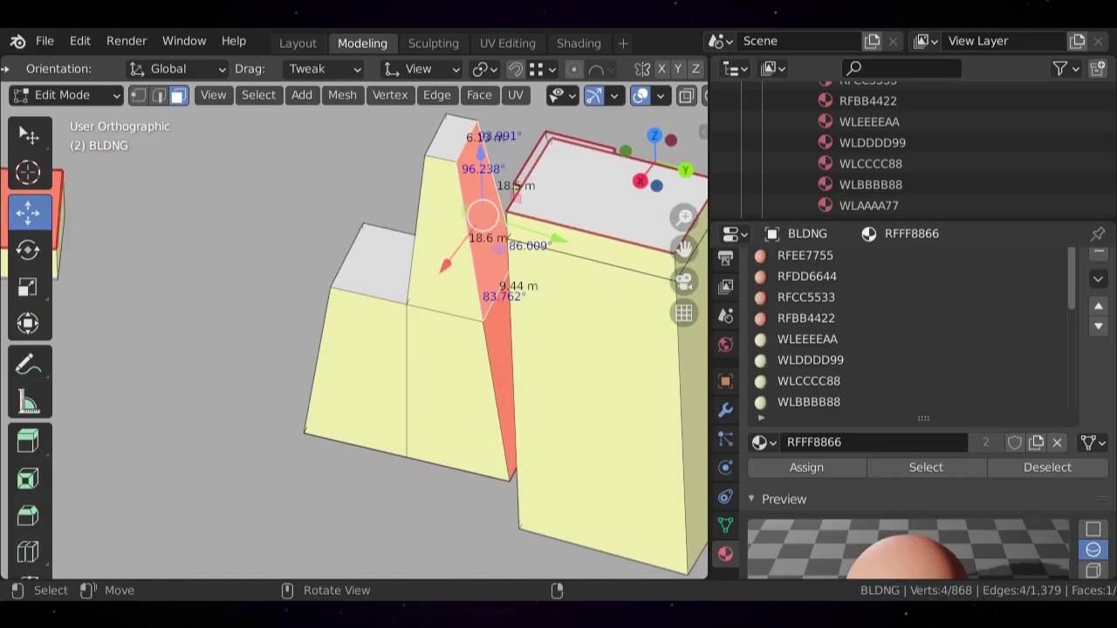
scroll(543, 227, "up", 2)
left_click(563, 375, "shift")
scroll(907, 336, "down", 2)
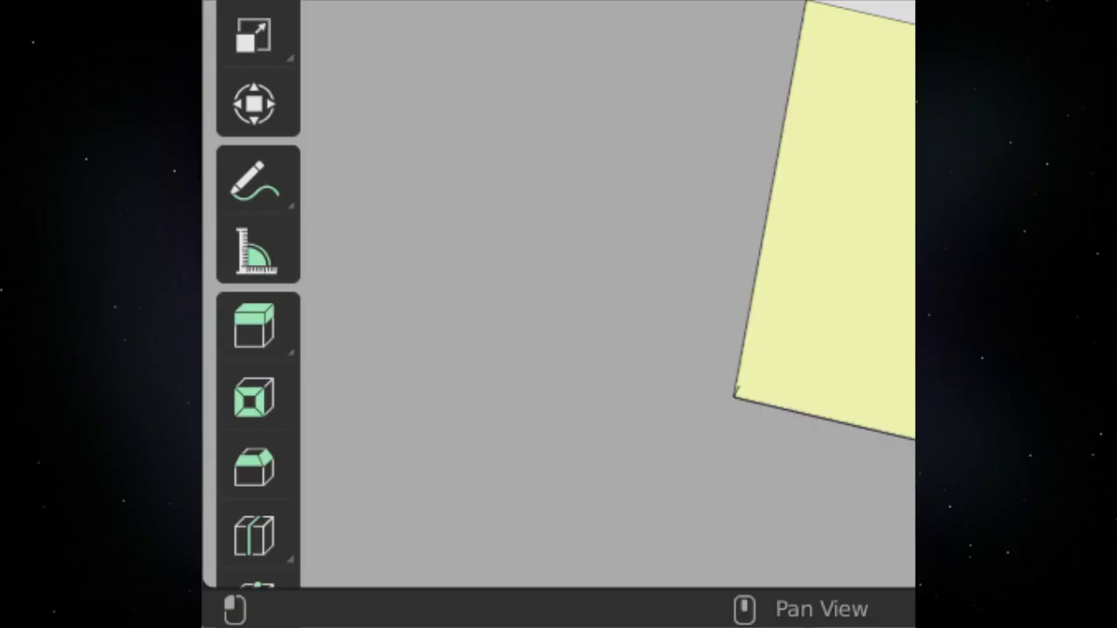
left_click(809, 359)
left_click(806, 467)
key("alt+a")
scroll(353, 331, "down", 5)
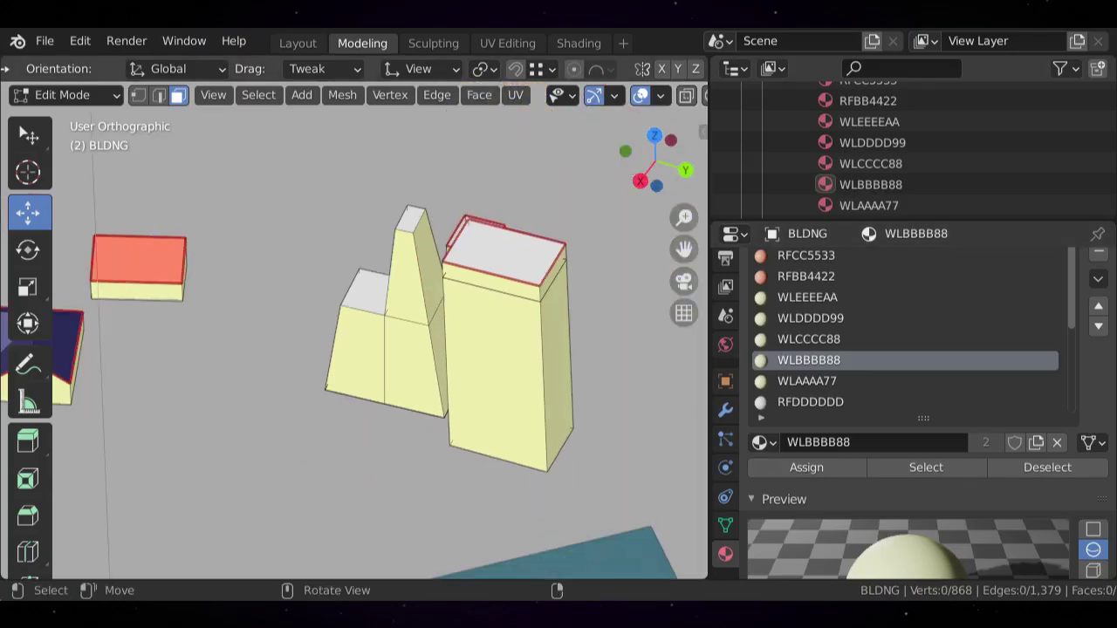
- Return the BLDNG mesh to Object Mode and examine the stepped block and tower among the harbour buildings
middle_click_drag(402, 322, 77, 322)
key("Tab")
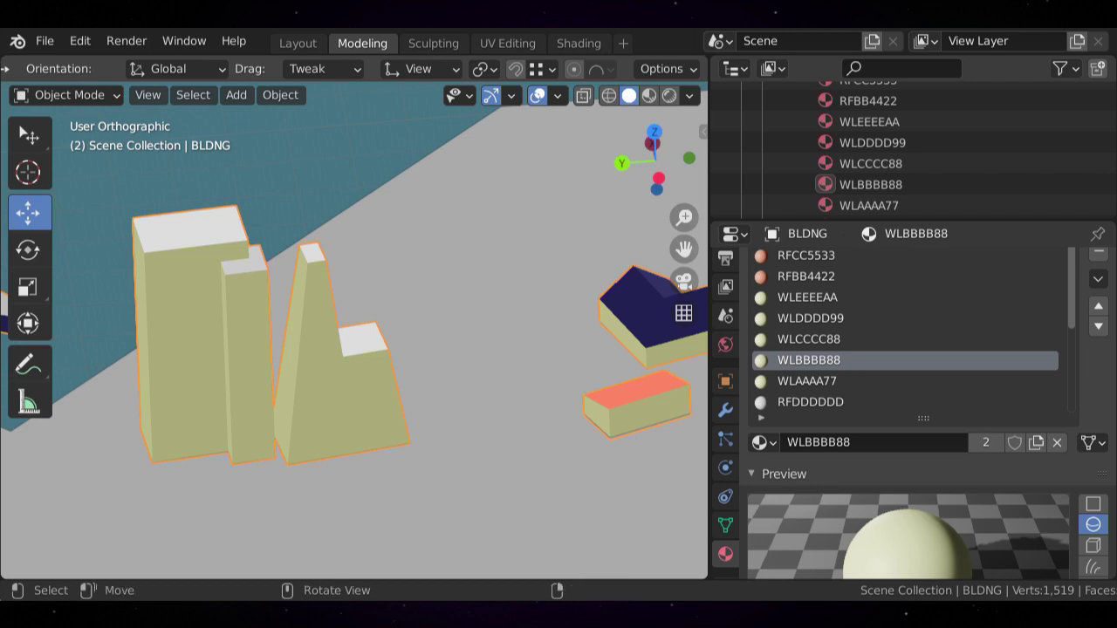
scroll(353, 332, "down", 7)
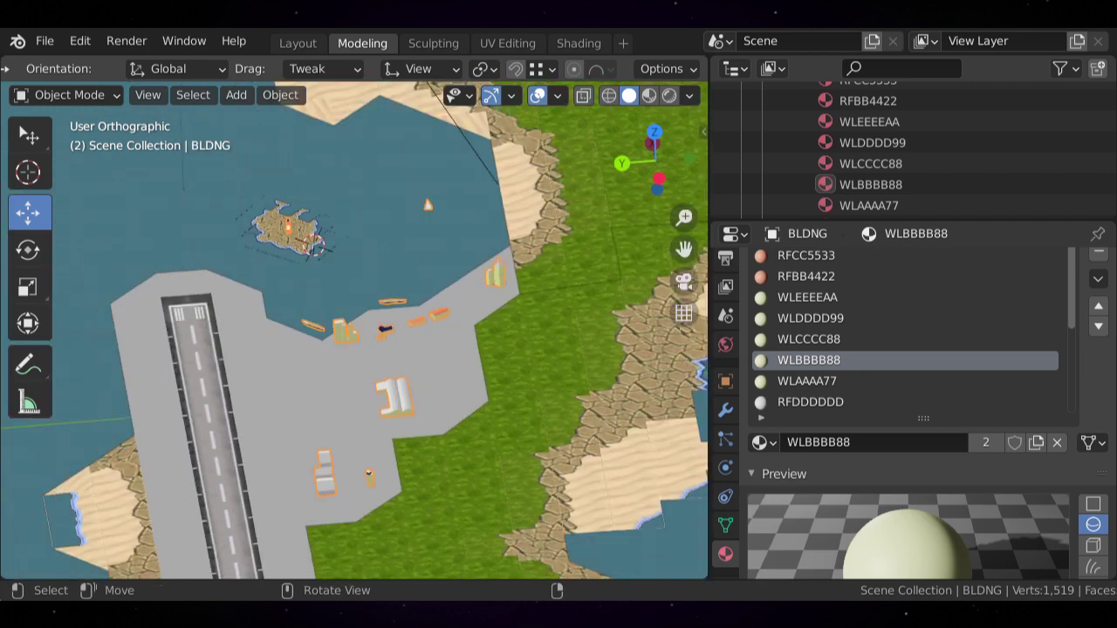
scroll(353, 332, "up", 4)
scroll(353, 331, "up", 2)
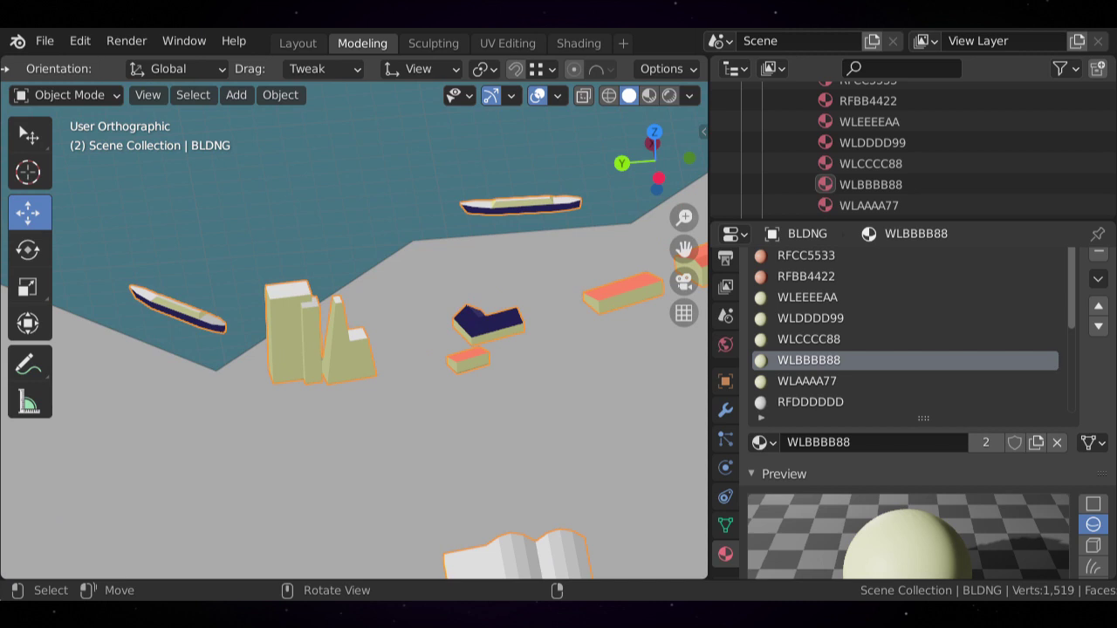
scroll(354, 331, "up", 3)
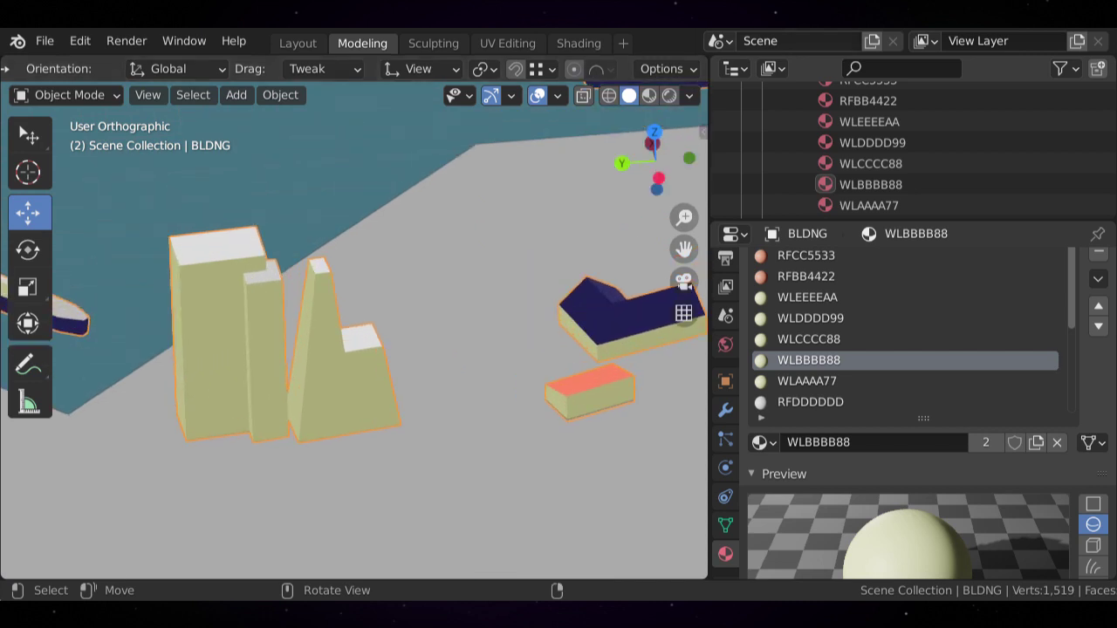